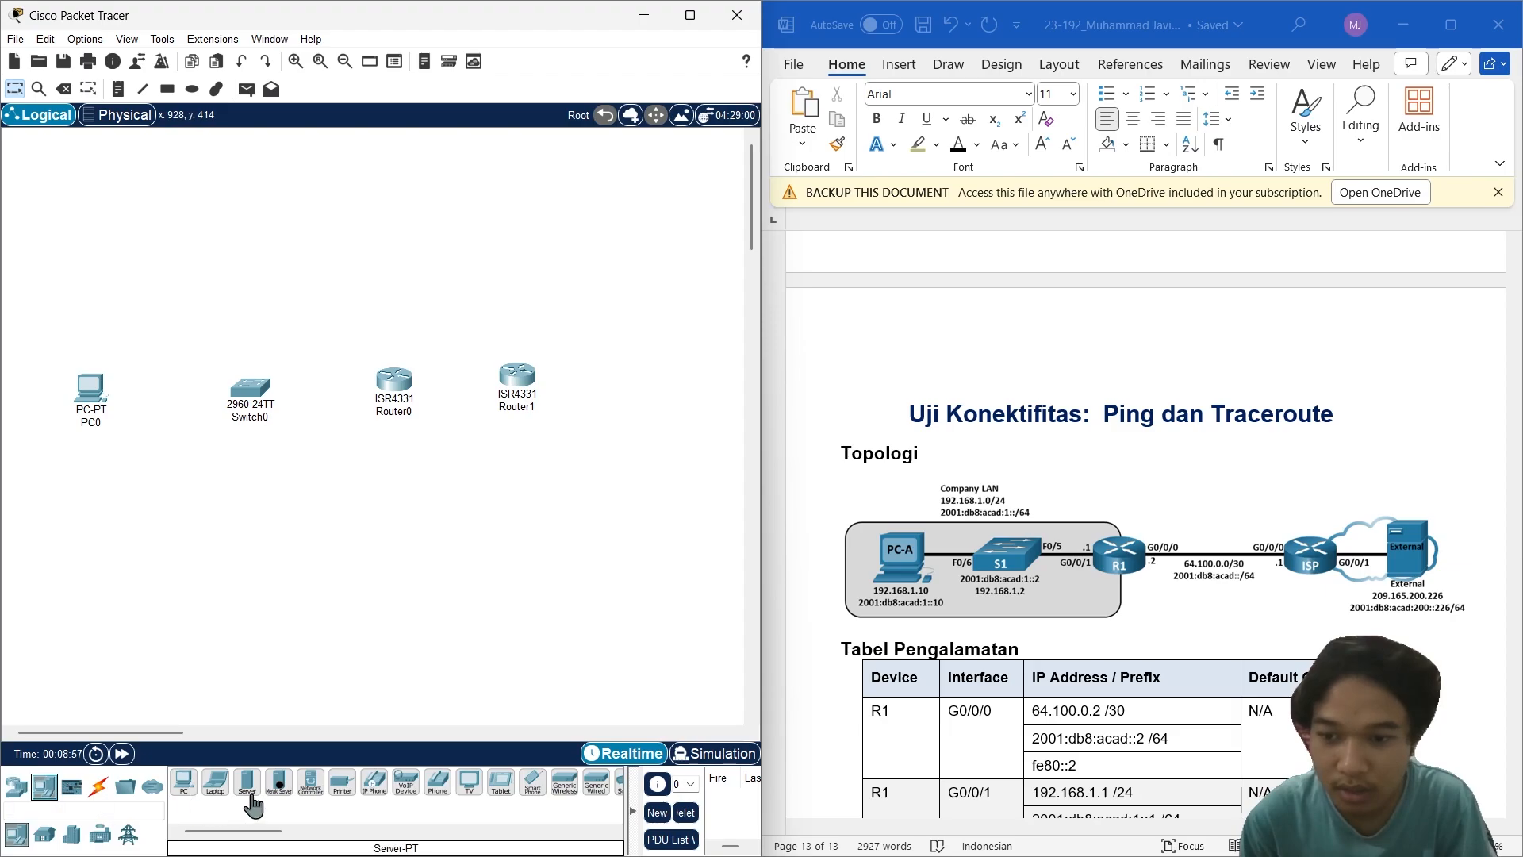
Step: Place a Server-PT to the right of Router1, and shift Switch0 and both routers slightly upward in the workspace
{"action": "left_click", "coordinate": [248, 783]}
{"action": "left_click", "coordinate": [669, 376]}
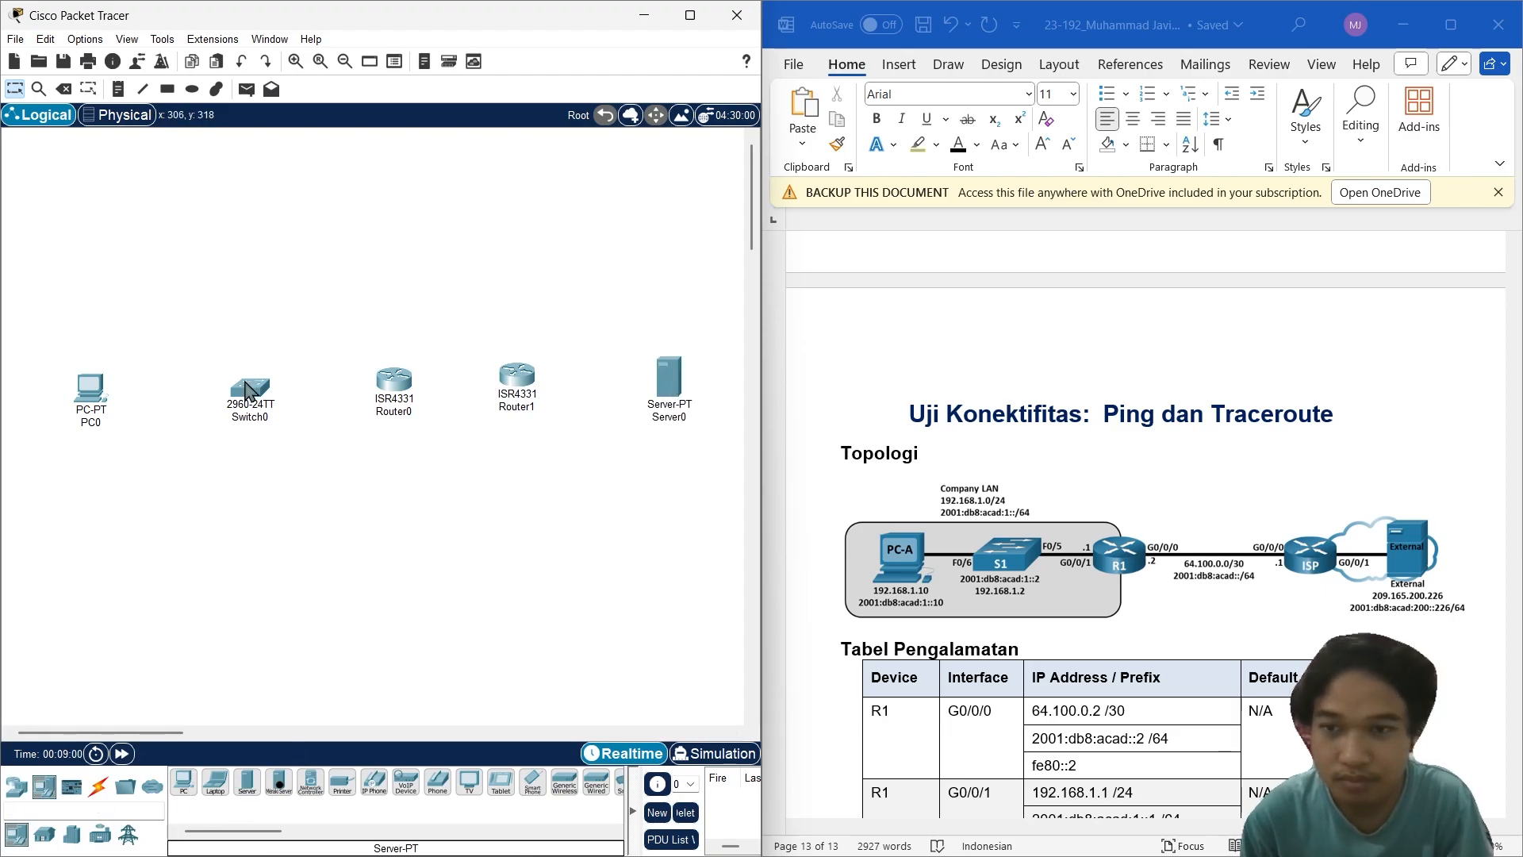
{"action": "left_click_drag", "start_coordinate": [250, 388], "coordinate": [244, 367]}
{"action": "left_click_drag", "start_coordinate": [402, 380], "coordinate": [400, 357]}
{"action": "left_click_drag", "start_coordinate": [517, 376], "coordinate": [522, 355]}
Step: Connect PC0's FastEthernet0 port to Switch0's FastEthernet0/6 with a copper straight-through cable, following the lab document's topology
{"action": "scroll", "coordinate": [1051, 622], "scroll_direction": "down", "scroll_amount": 10}
{"action": "scroll", "coordinate": [1051, 622], "scroll_direction": "down", "scroll_amount": 6}
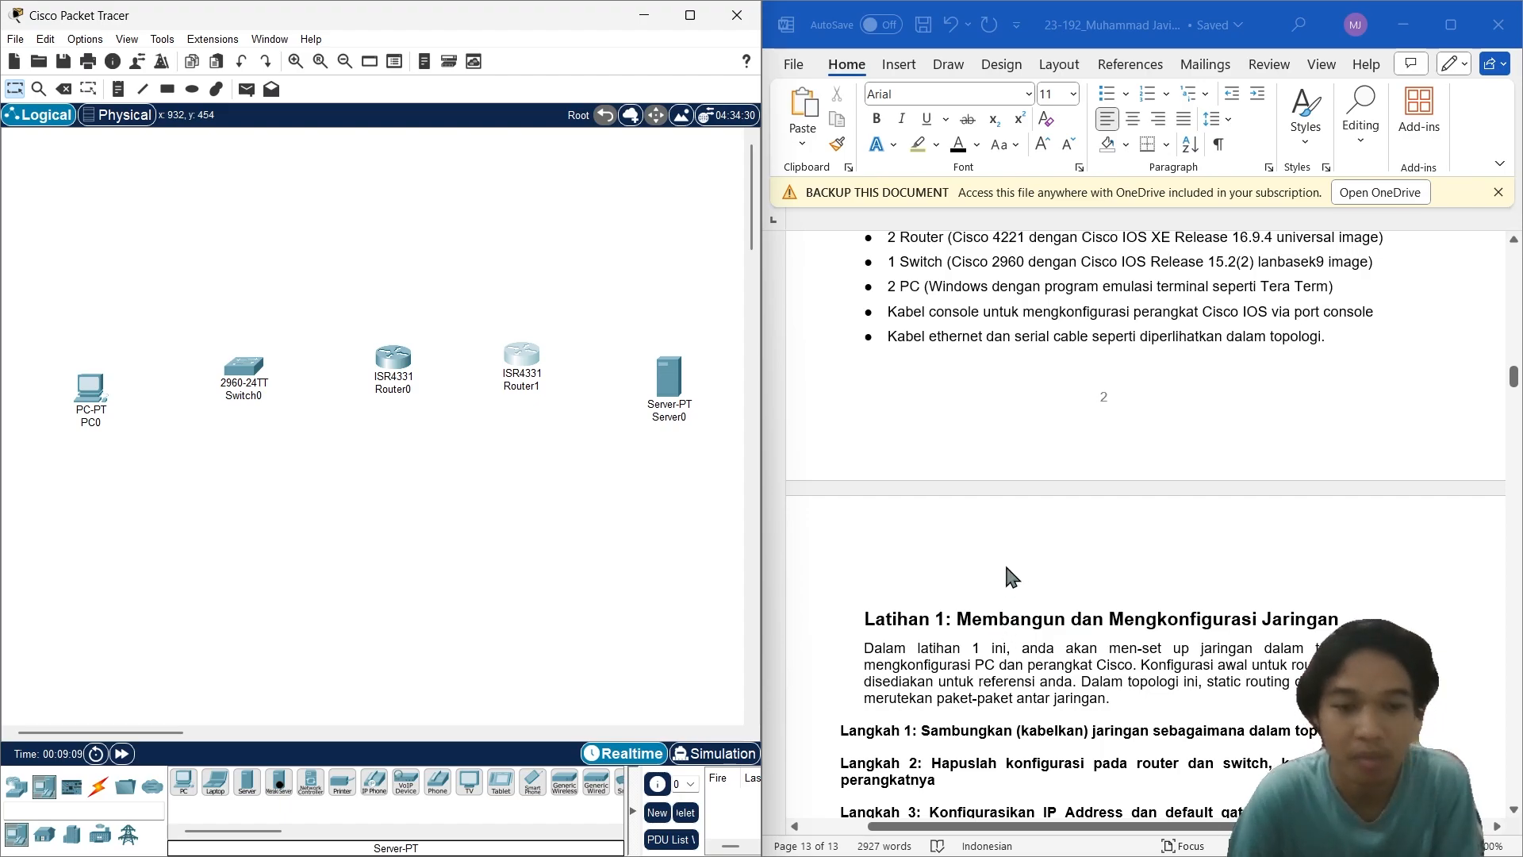
{"action": "scroll", "coordinate": [1230, 618], "scroll_direction": "down", "scroll_amount": 3}
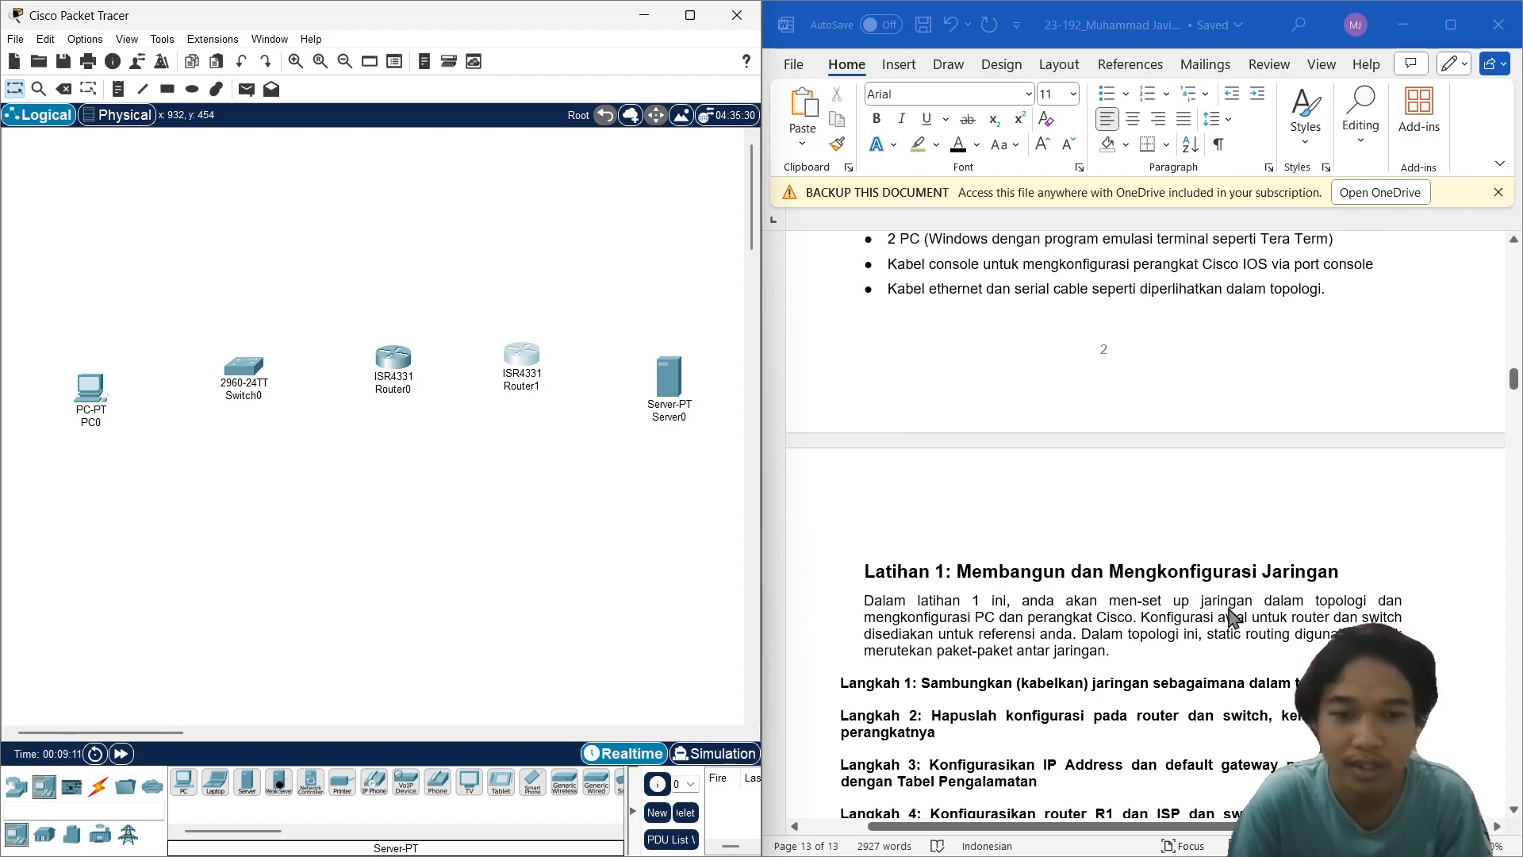
{"action": "scroll", "coordinate": [1070, 628], "scroll_direction": "down", "scroll_amount": 1}
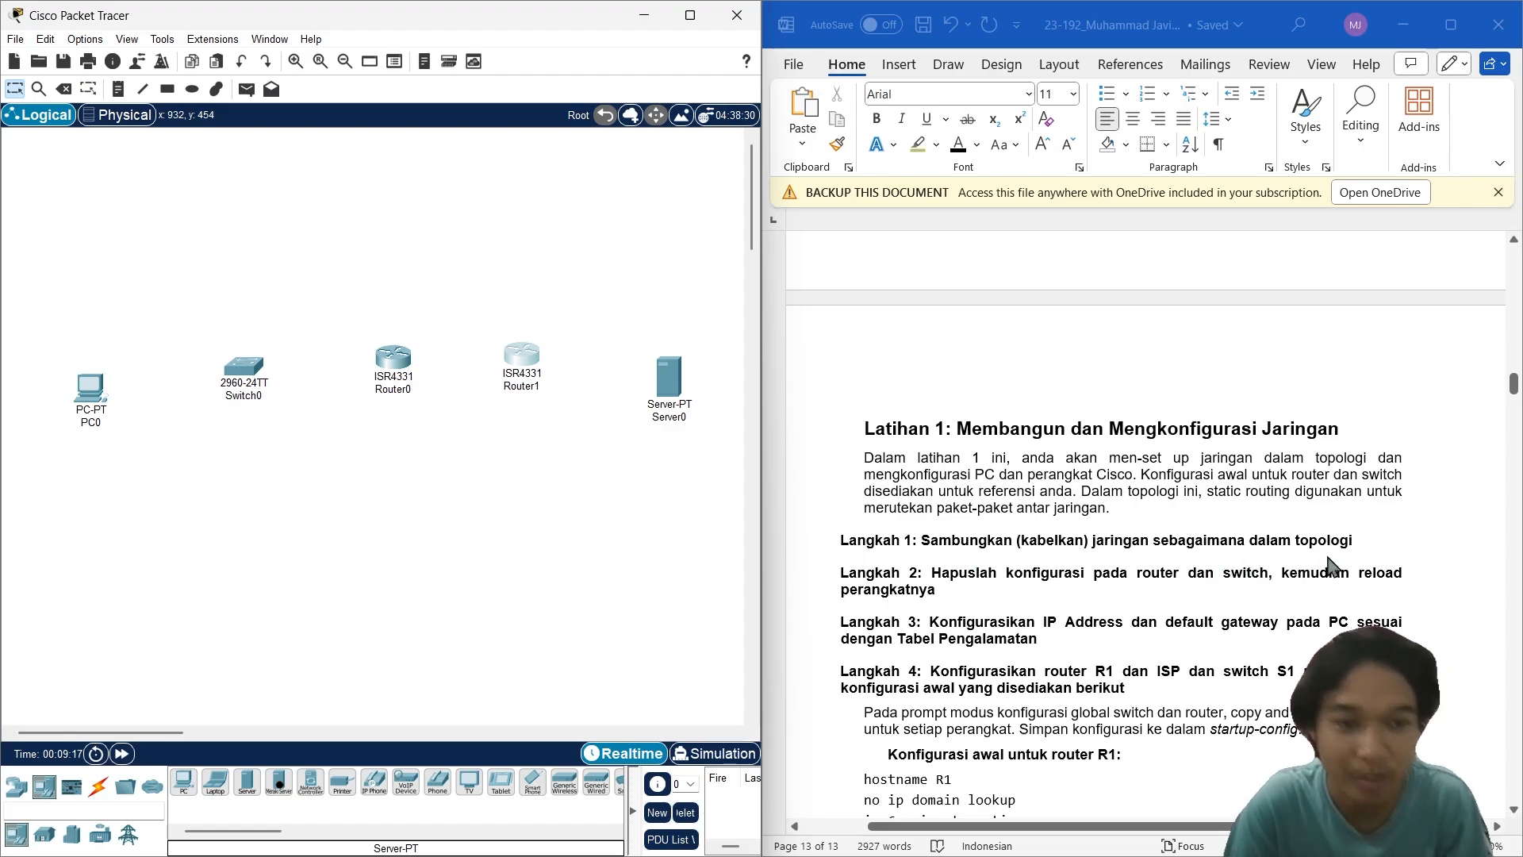
{"action": "scroll", "coordinate": [1341, 556], "scroll_direction": "up", "scroll_amount": 15}
{"action": "scroll", "coordinate": [1341, 595], "scroll_direction": "up", "scroll_amount": 15}
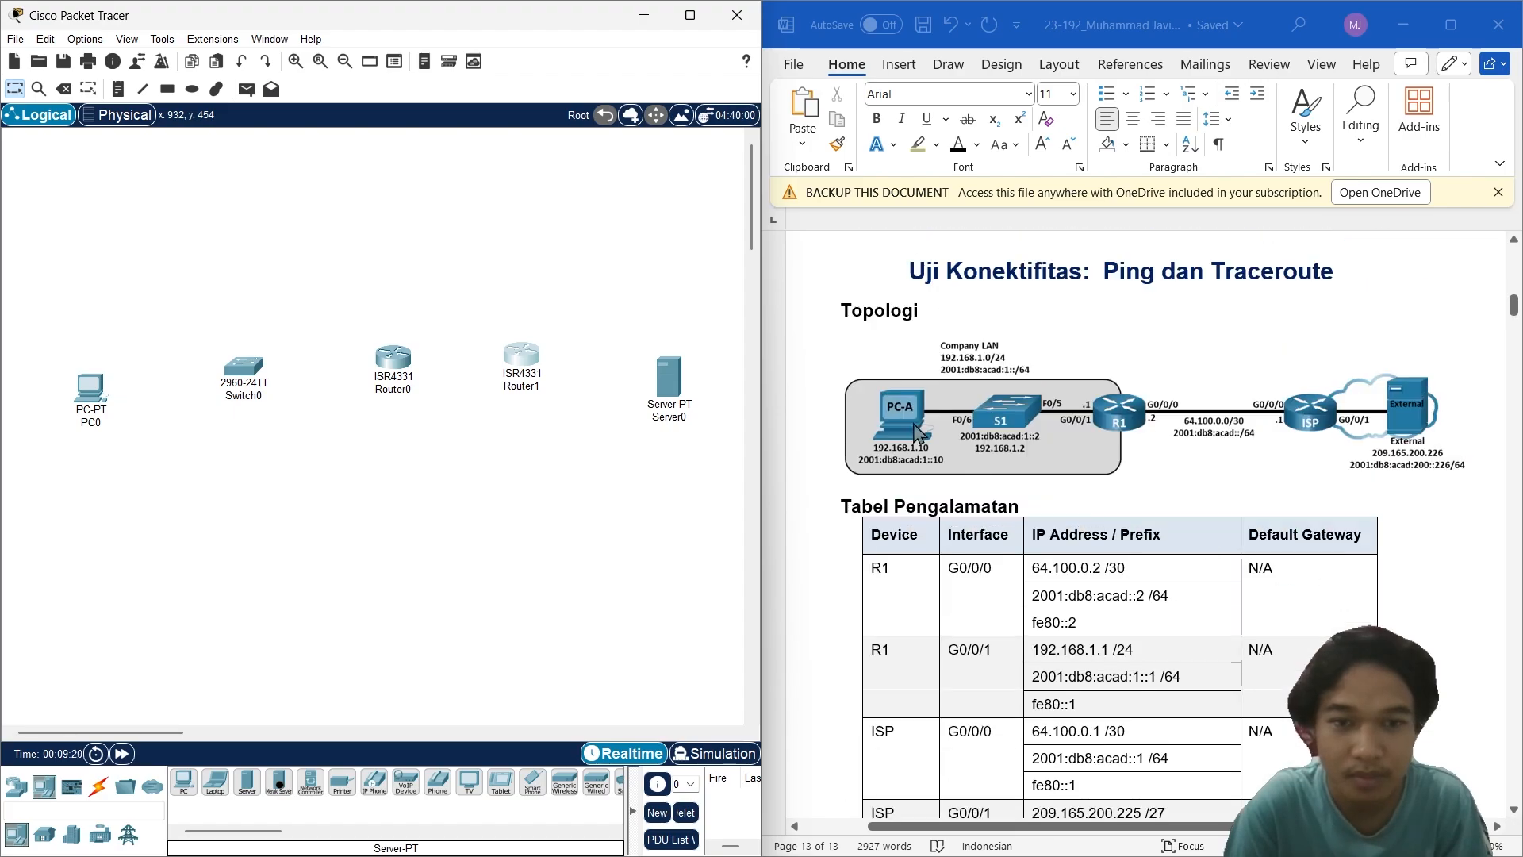
{"action": "left_click", "coordinate": [97, 787]}
{"action": "left_click", "coordinate": [250, 785]}
{"action": "left_click", "coordinate": [92, 392]}
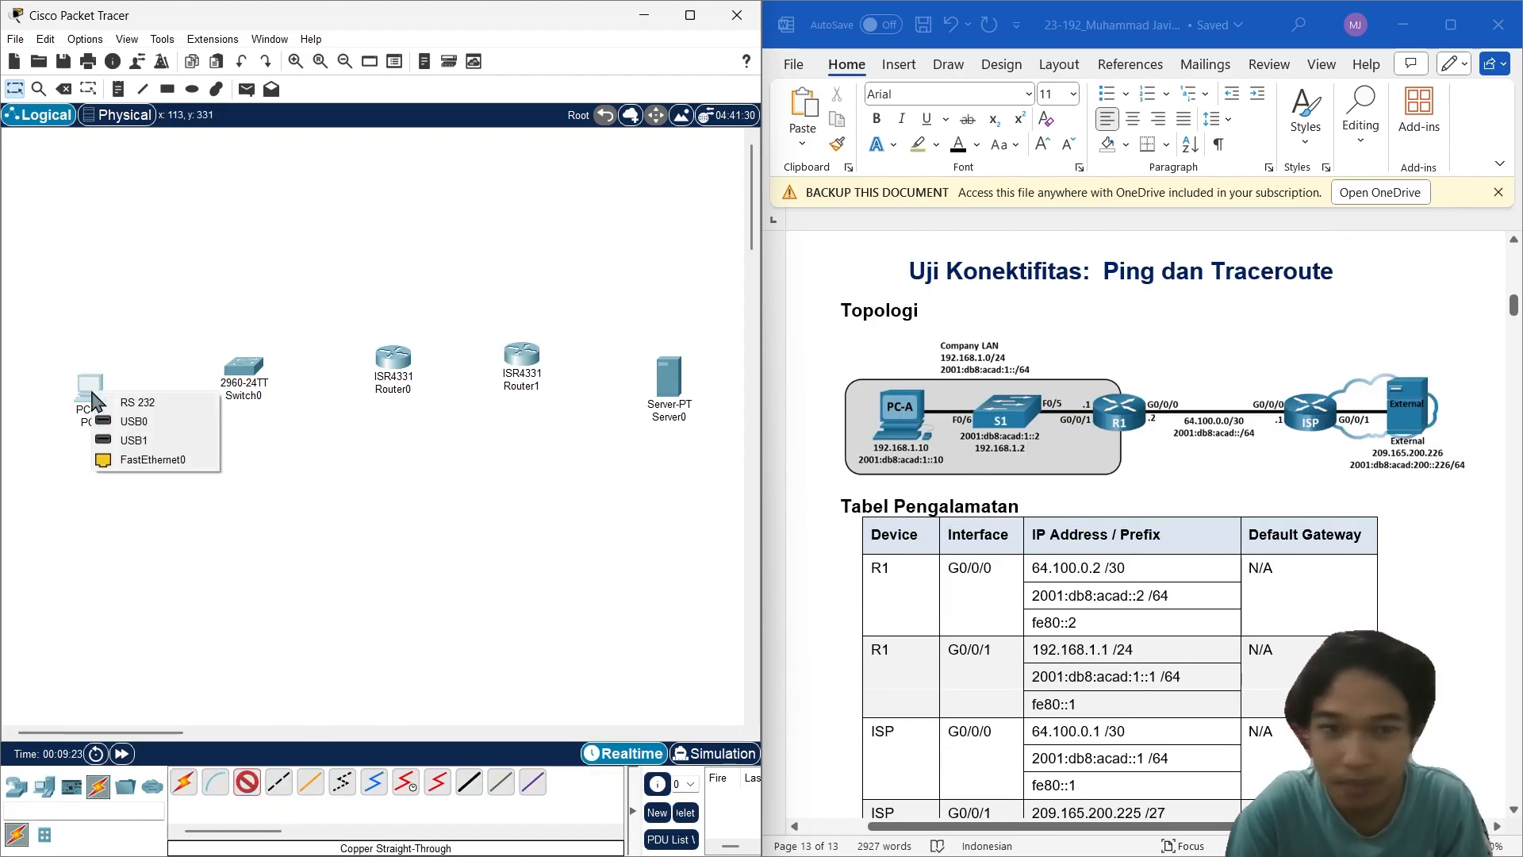
{"action": "left_click", "coordinate": [153, 460]}
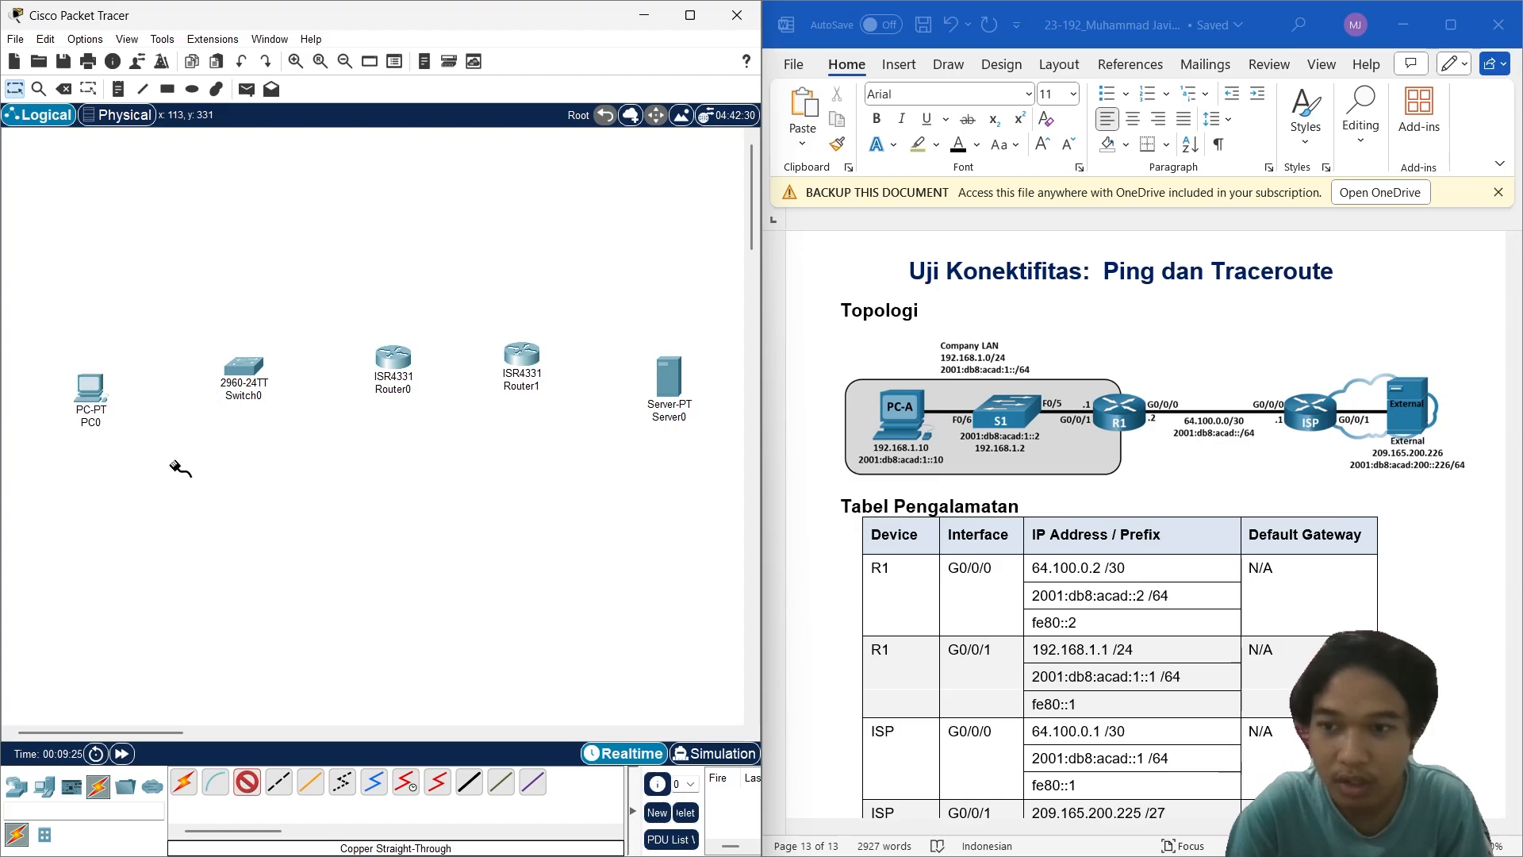
{"action": "left_click", "coordinate": [244, 372]}
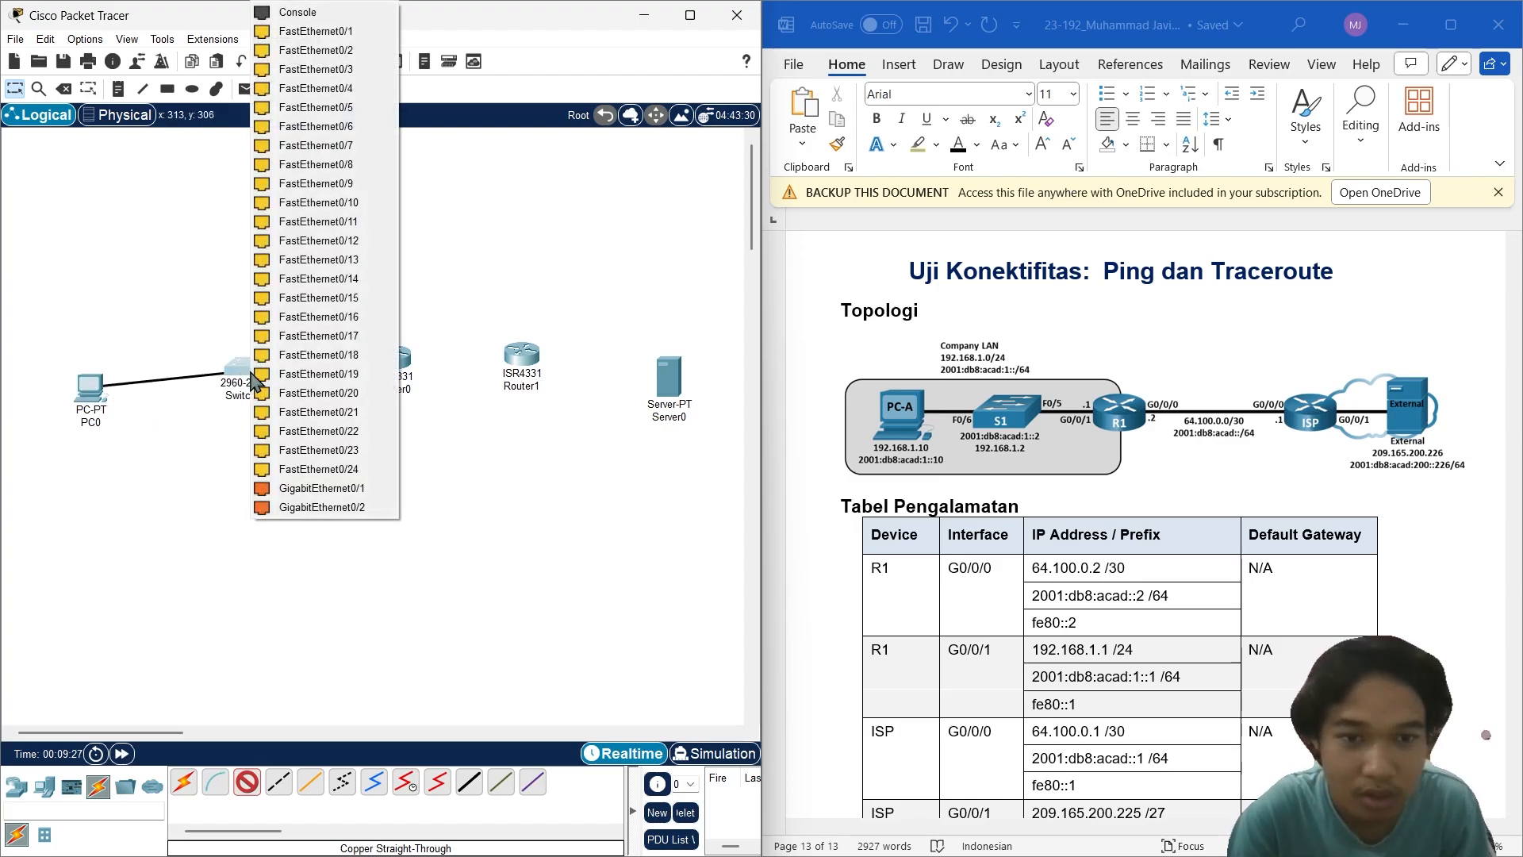
{"action": "left_click", "coordinate": [355, 127]}
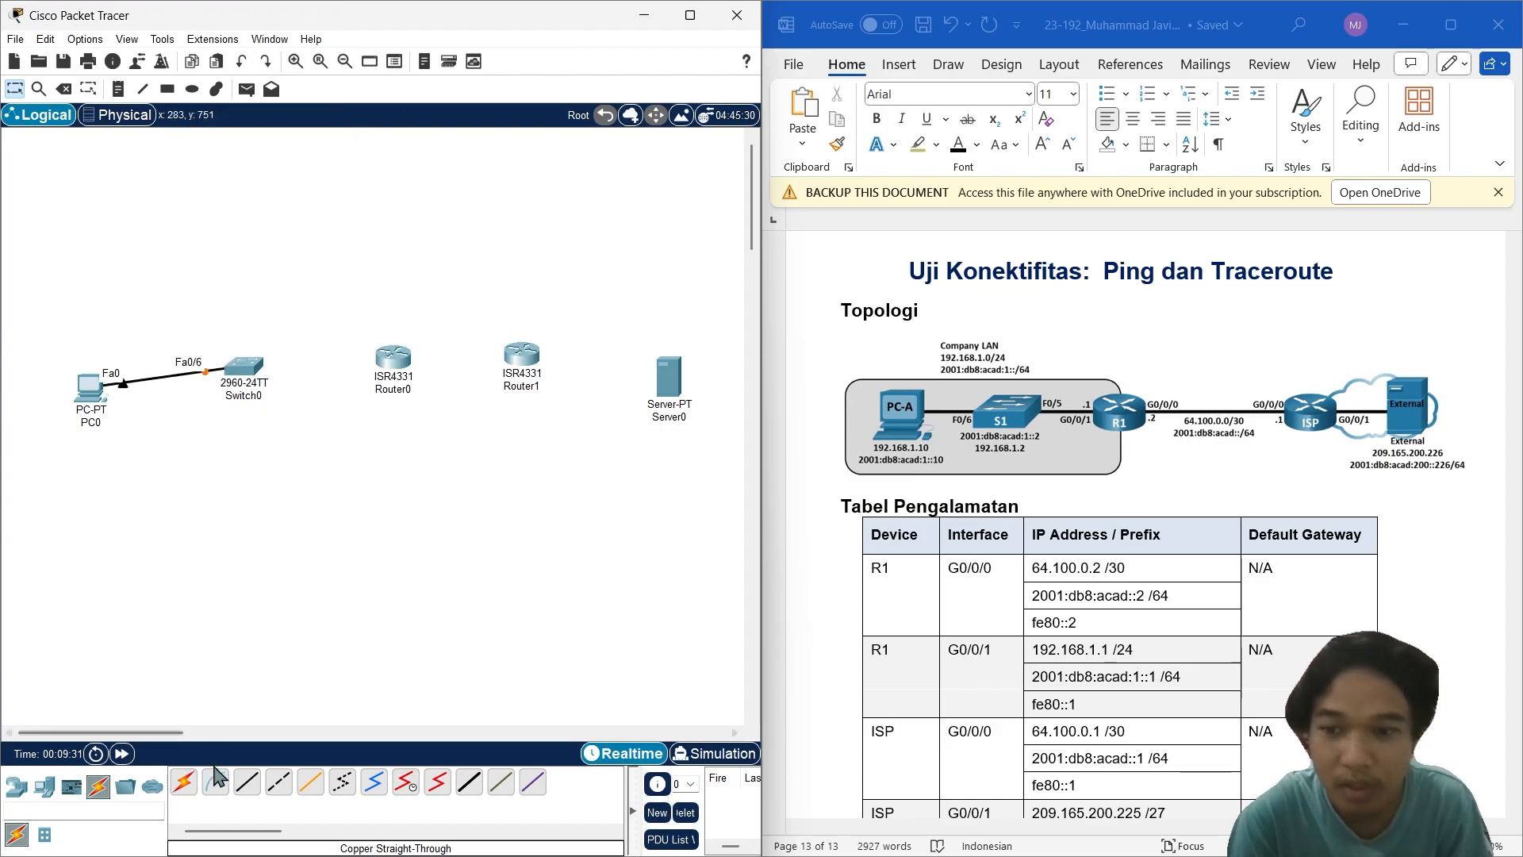
Step: Connect Switch0's FastEthernet0/5 port to Router0's GigabitEthernet0/0/1 with a copper straight-through cable
{"action": "left_click", "coordinate": [247, 781]}
{"action": "left_click", "coordinate": [248, 371]}
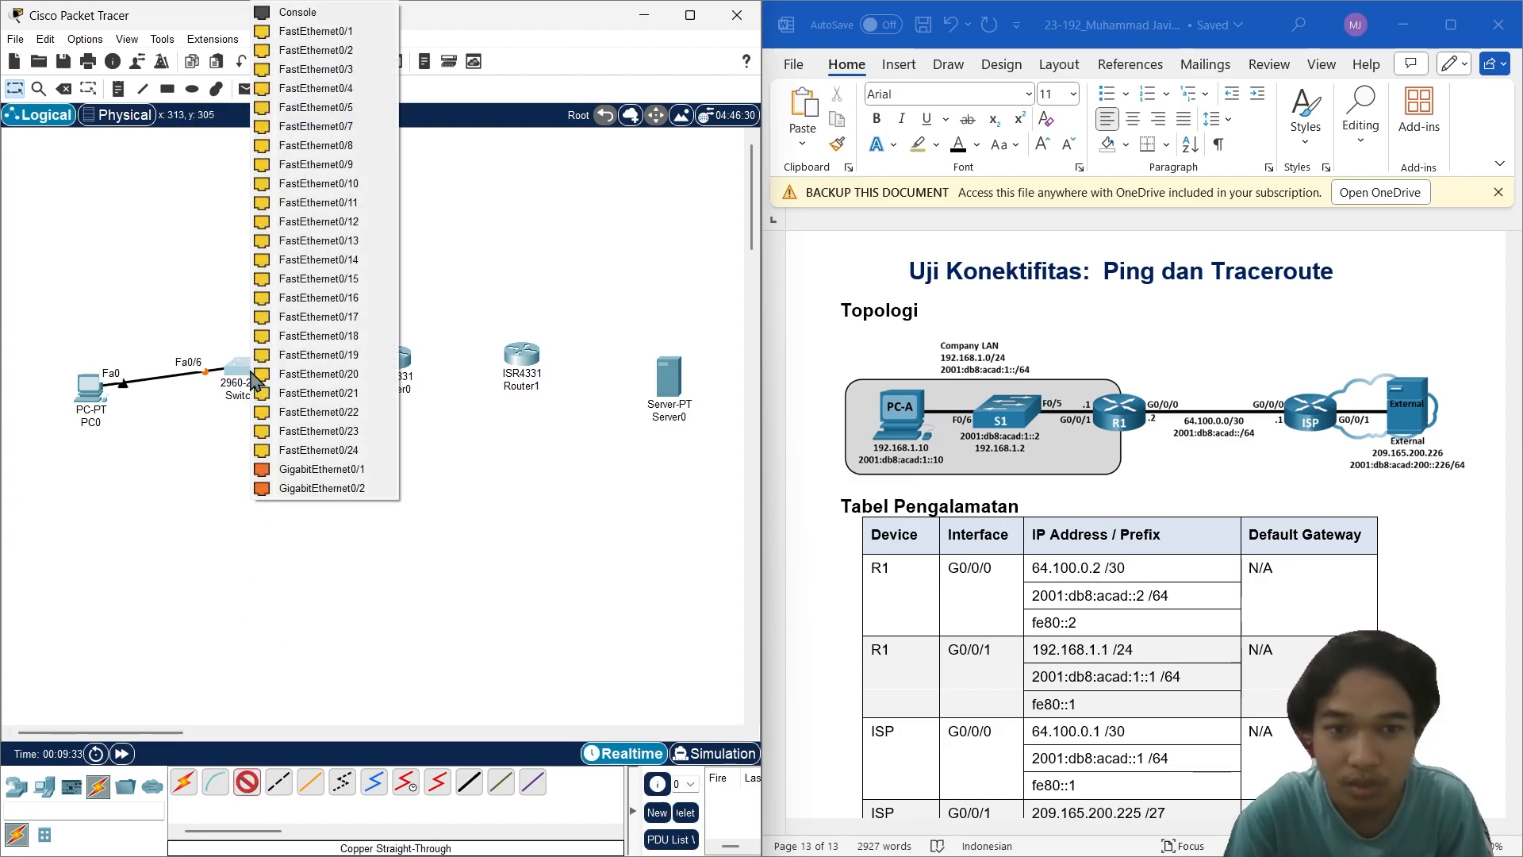
{"action": "left_click", "coordinate": [347, 111]}
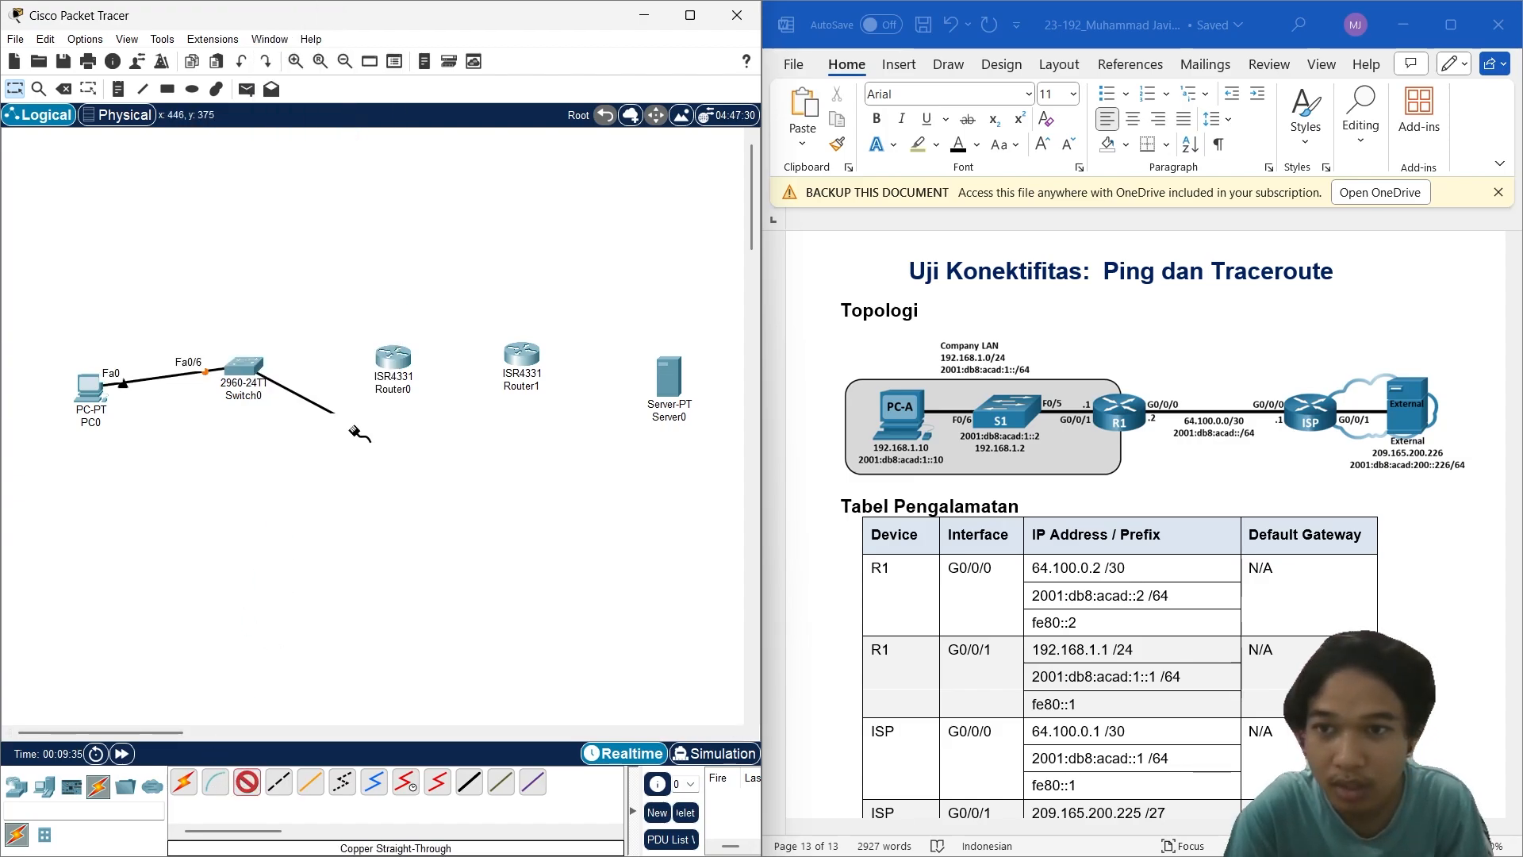
{"action": "left_click", "coordinate": [402, 357]}
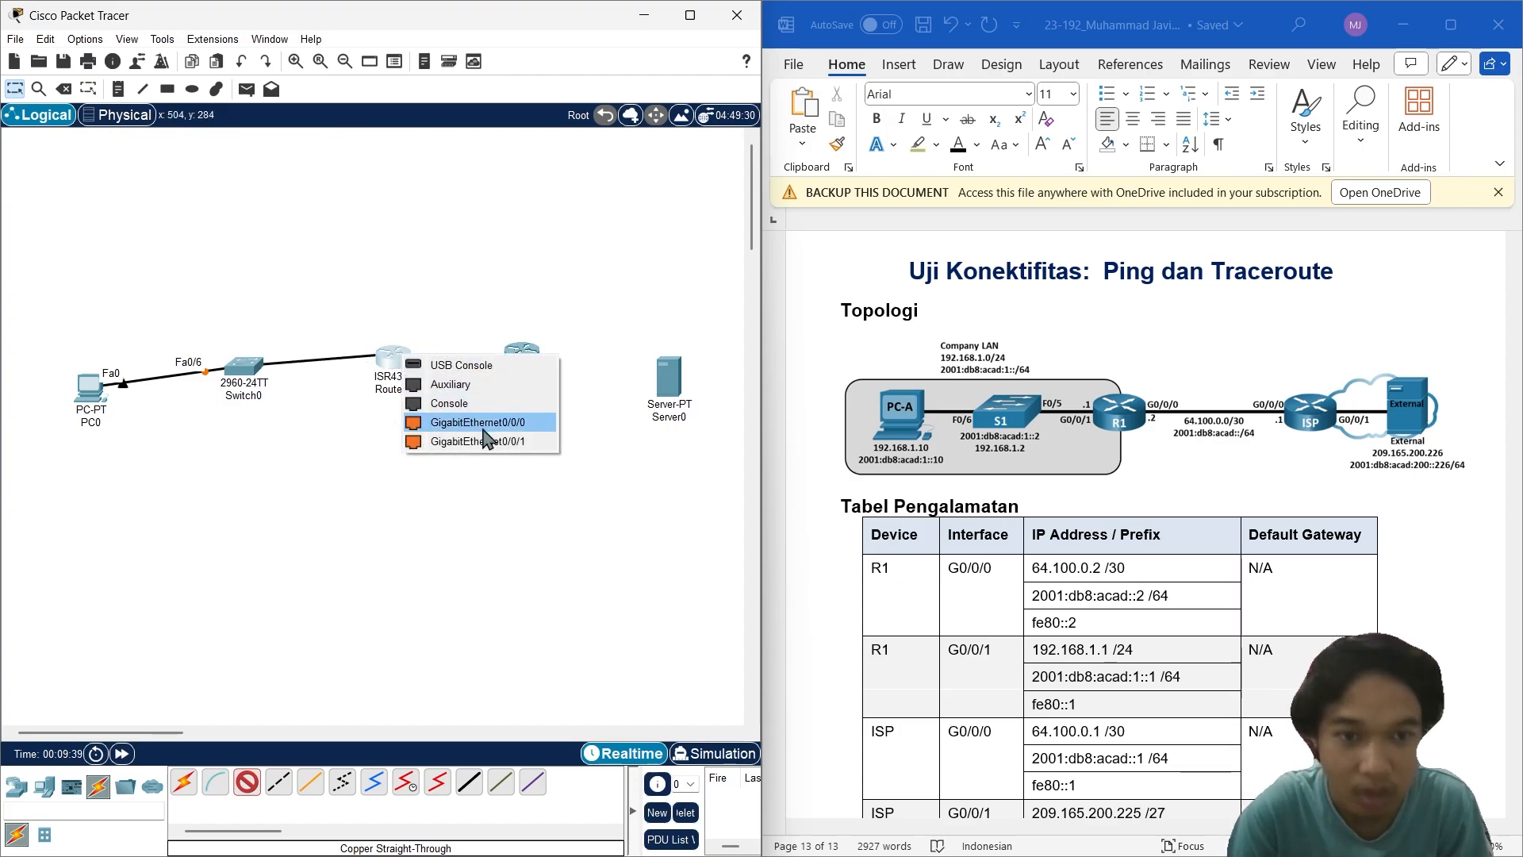
{"action": "left_click", "coordinate": [502, 450]}
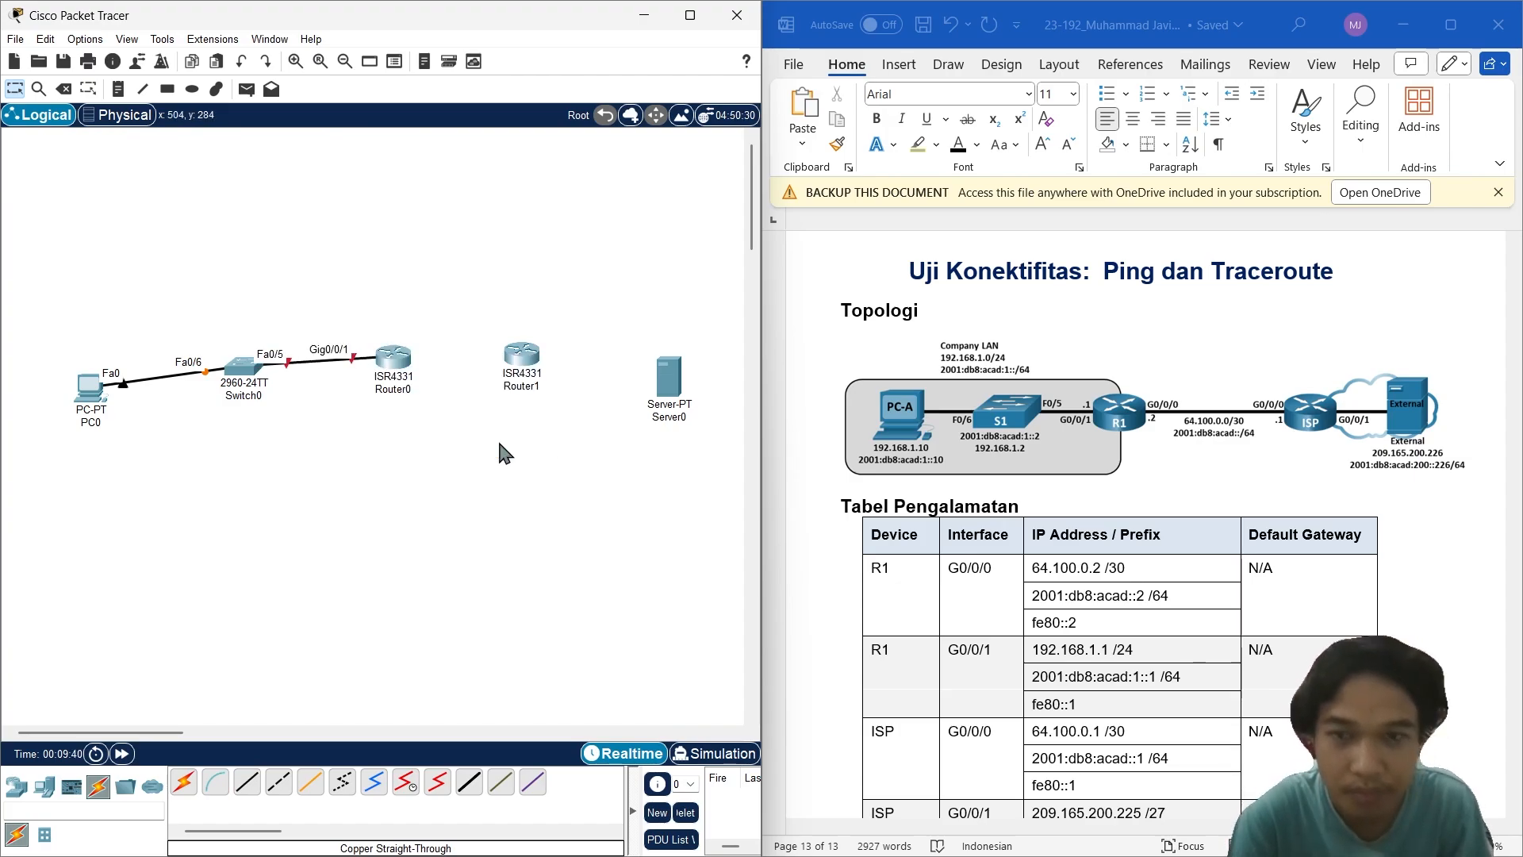
Step: Connect Router0's GigabitEthernet0/0/0 port to Router1's GigabitEthernet0/0/0 with a copper straight-through cable
{"action": "left_click", "coordinate": [247, 783]}
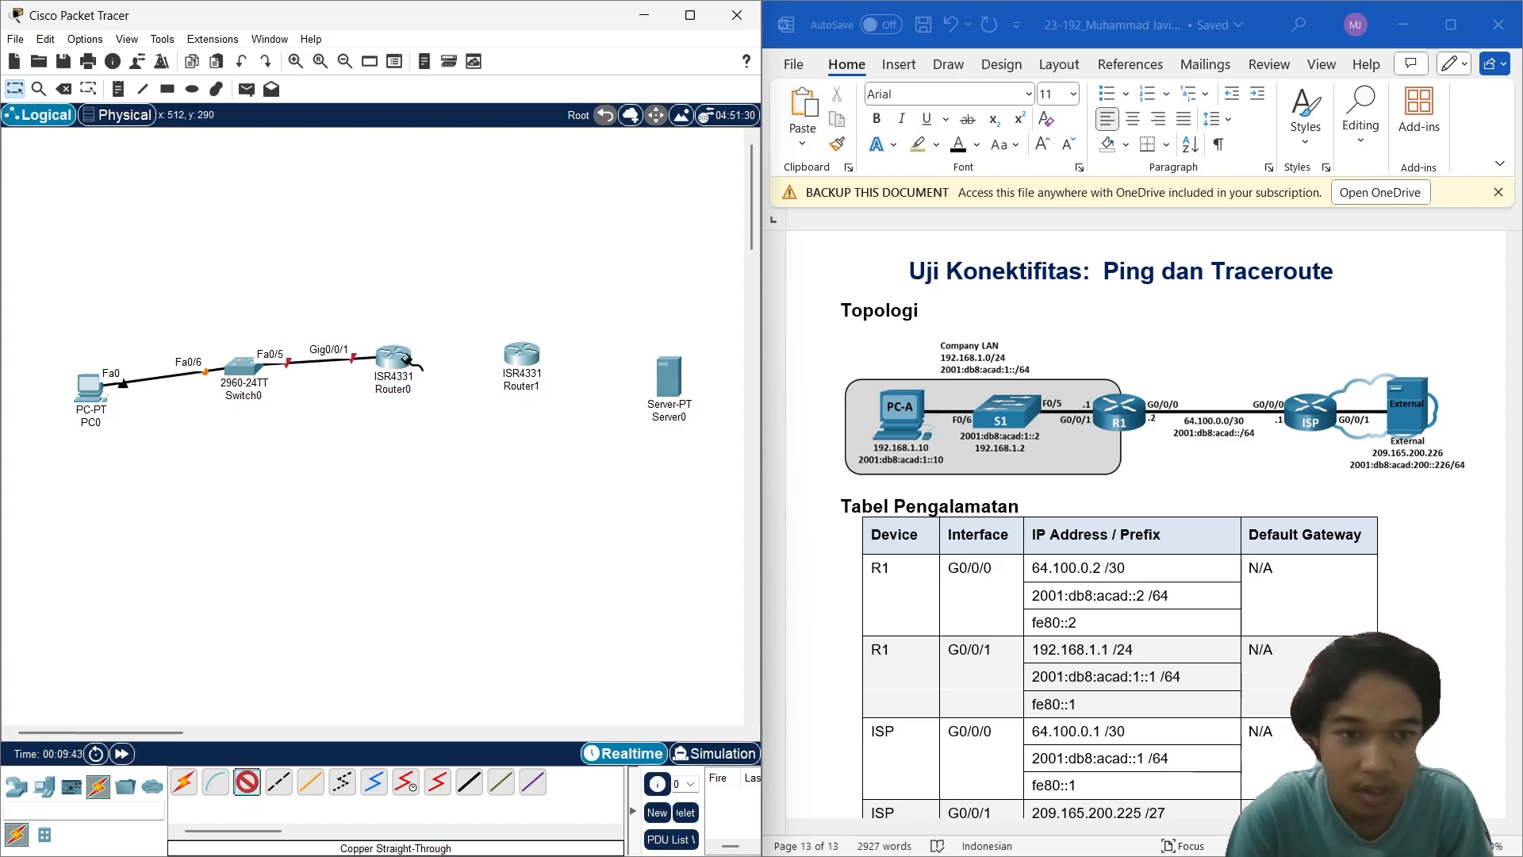
{"action": "left_click", "coordinate": [406, 359]}
{"action": "left_click", "coordinate": [500, 432]}
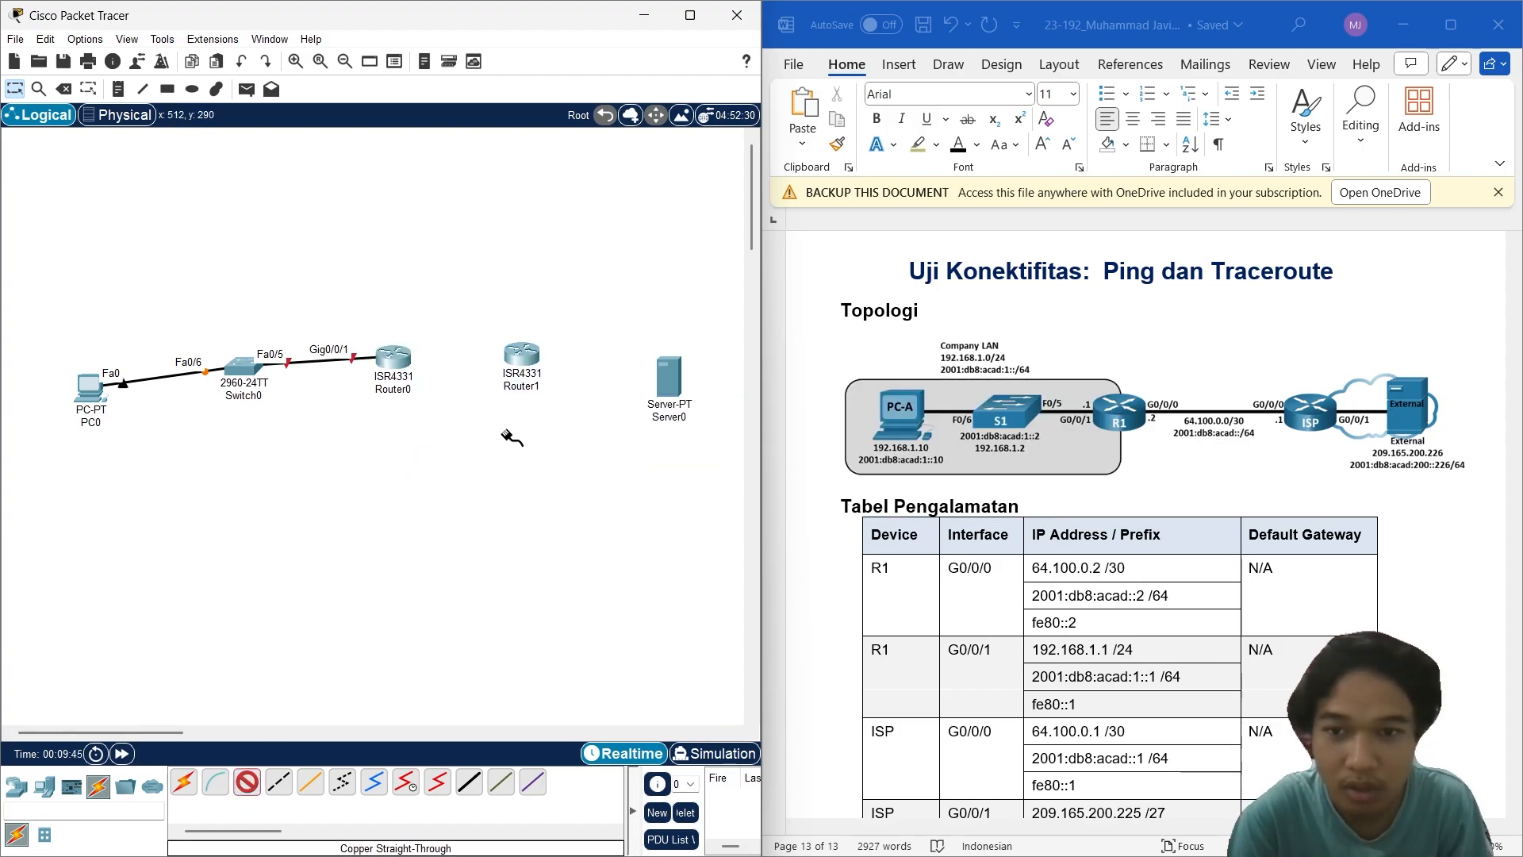
{"action": "left_click", "coordinate": [538, 361]}
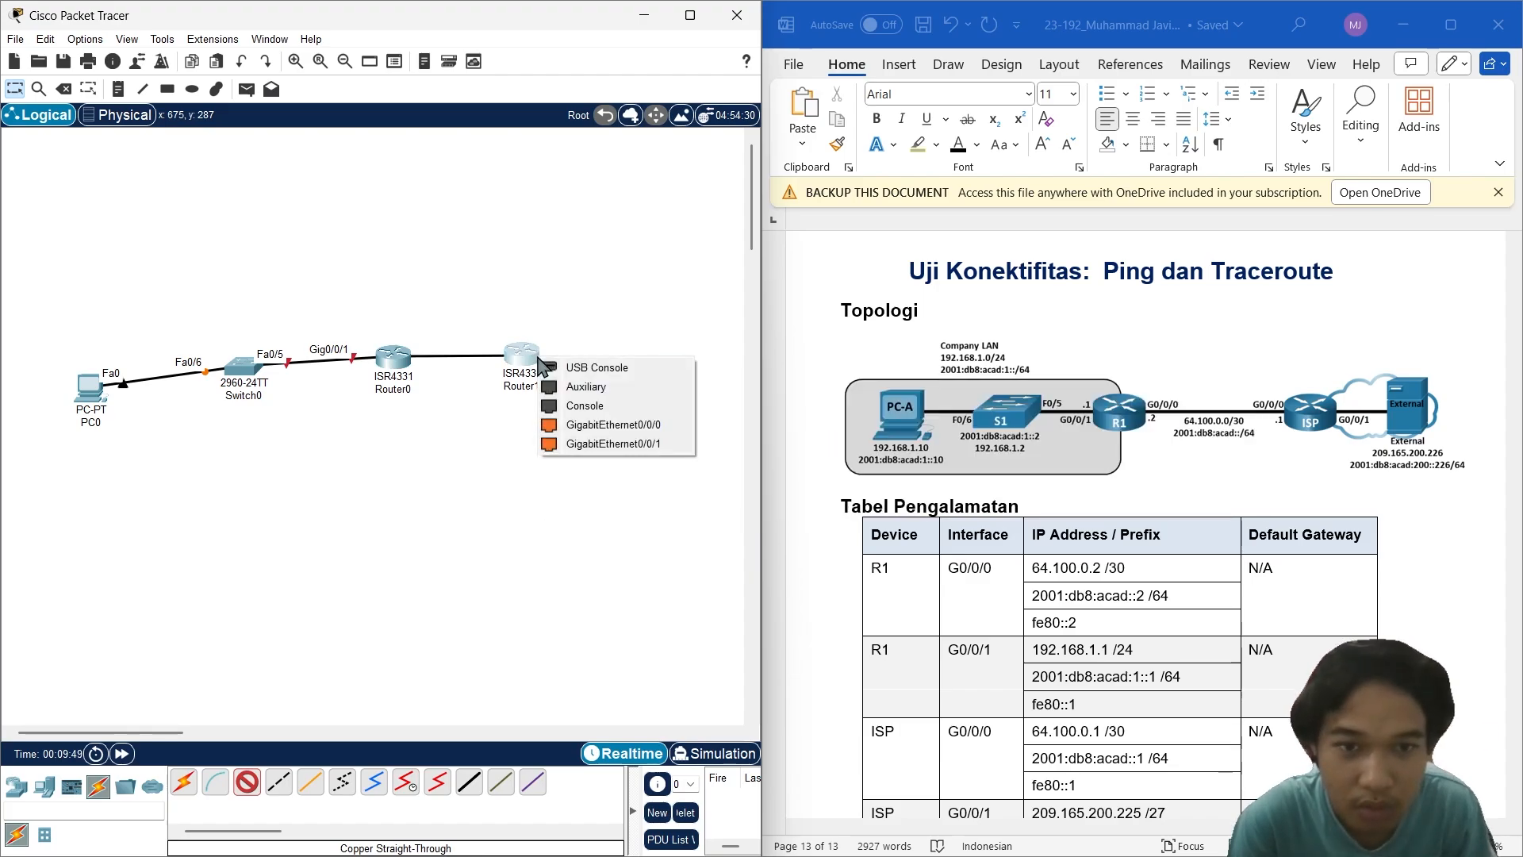
{"action": "left_click", "coordinate": [609, 426]}
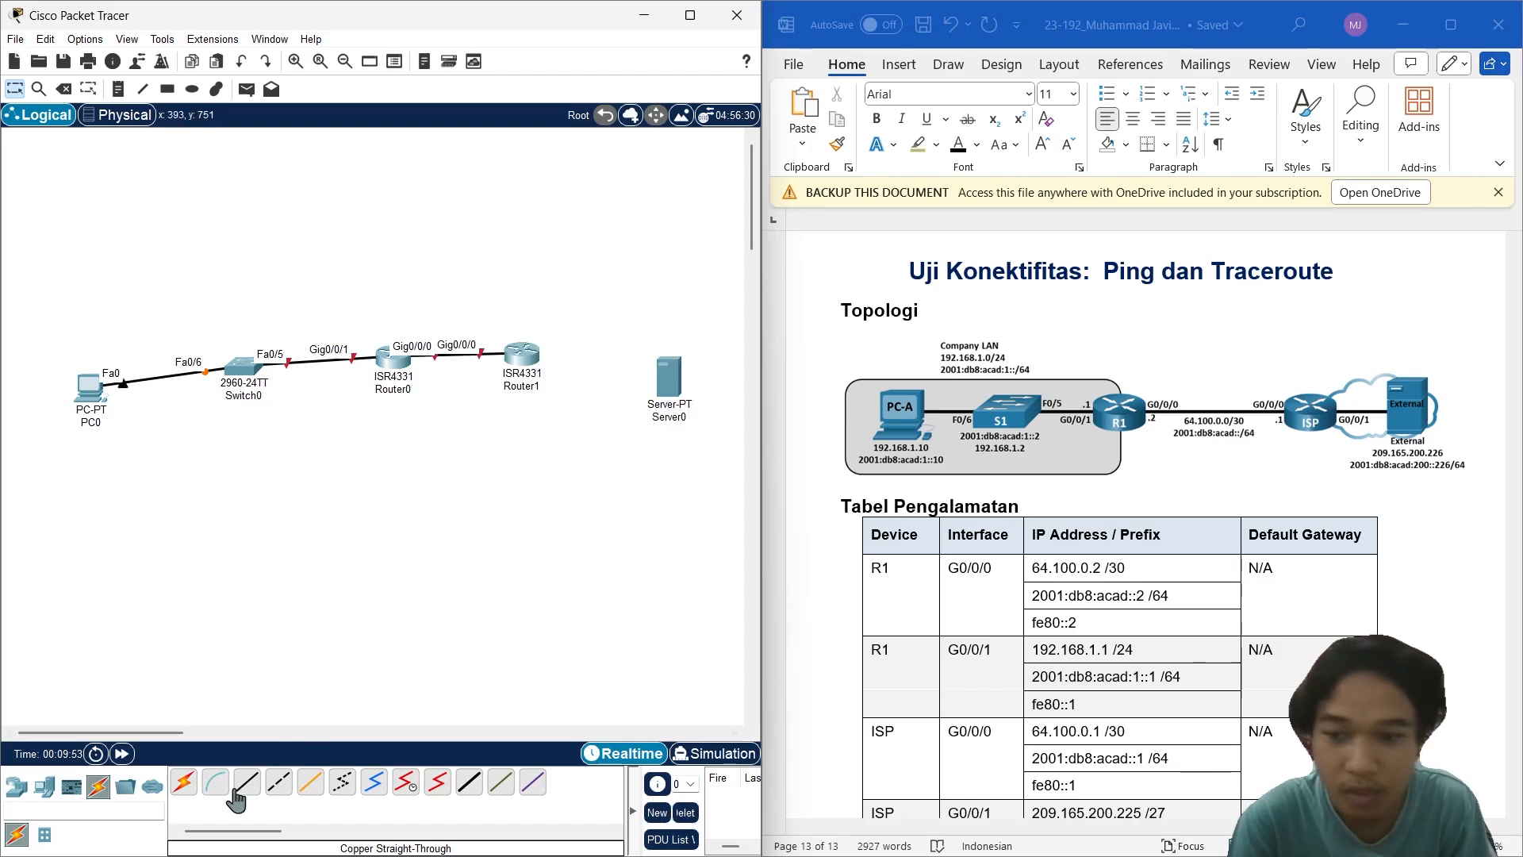
Step: Connect Router1's GigabitEthernet0/0/1 port to Server0's FastEthernet0 with a copper straight-through cable, and move the two routers slightly apart
{"action": "left_click", "coordinate": [530, 356]}
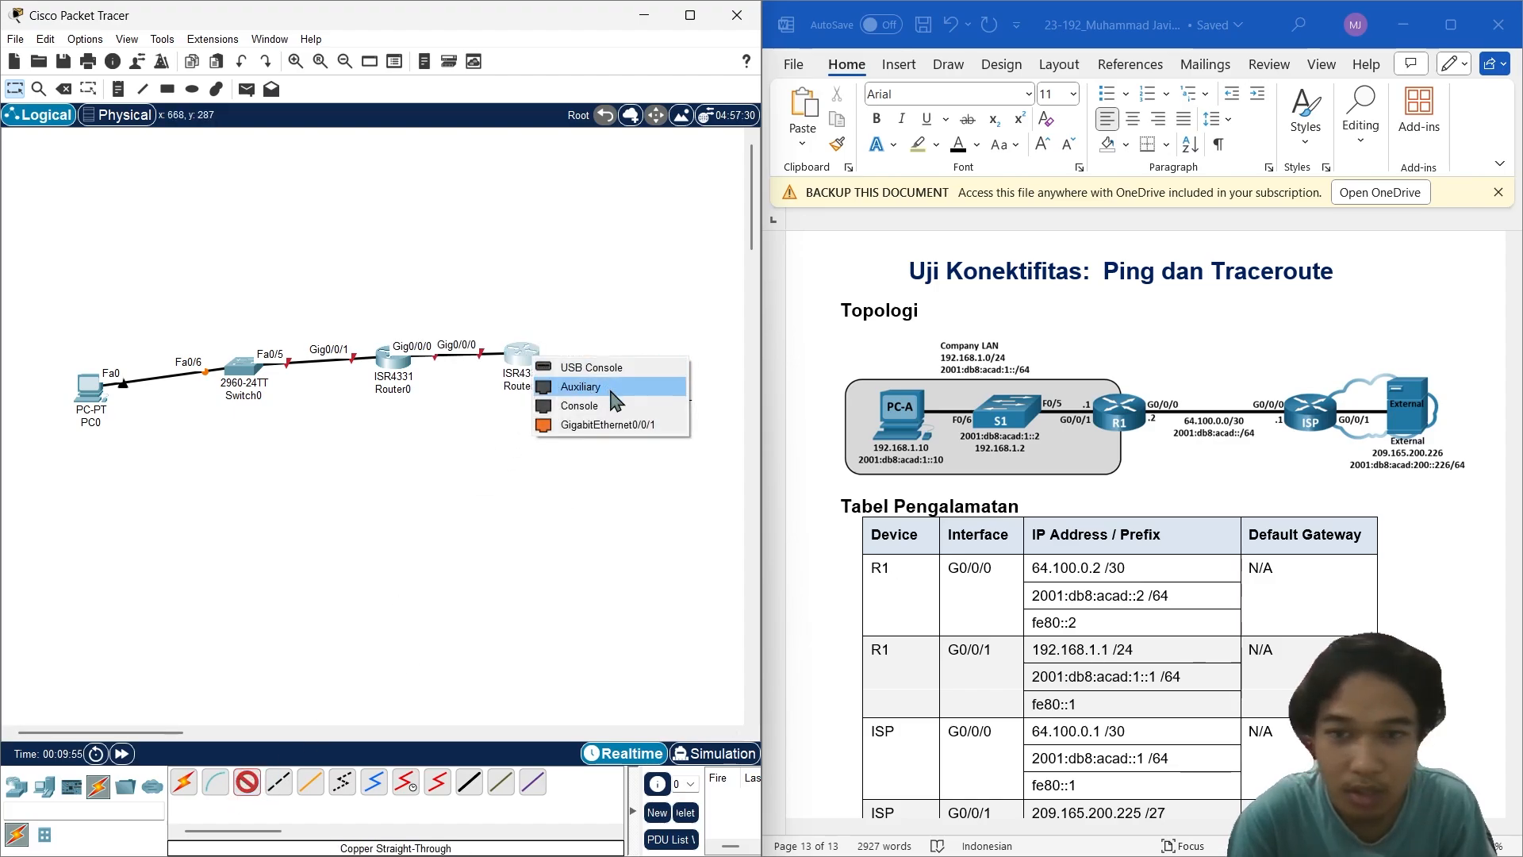
{"action": "left_click", "coordinate": [643, 425]}
{"action": "left_click", "coordinate": [670, 383]}
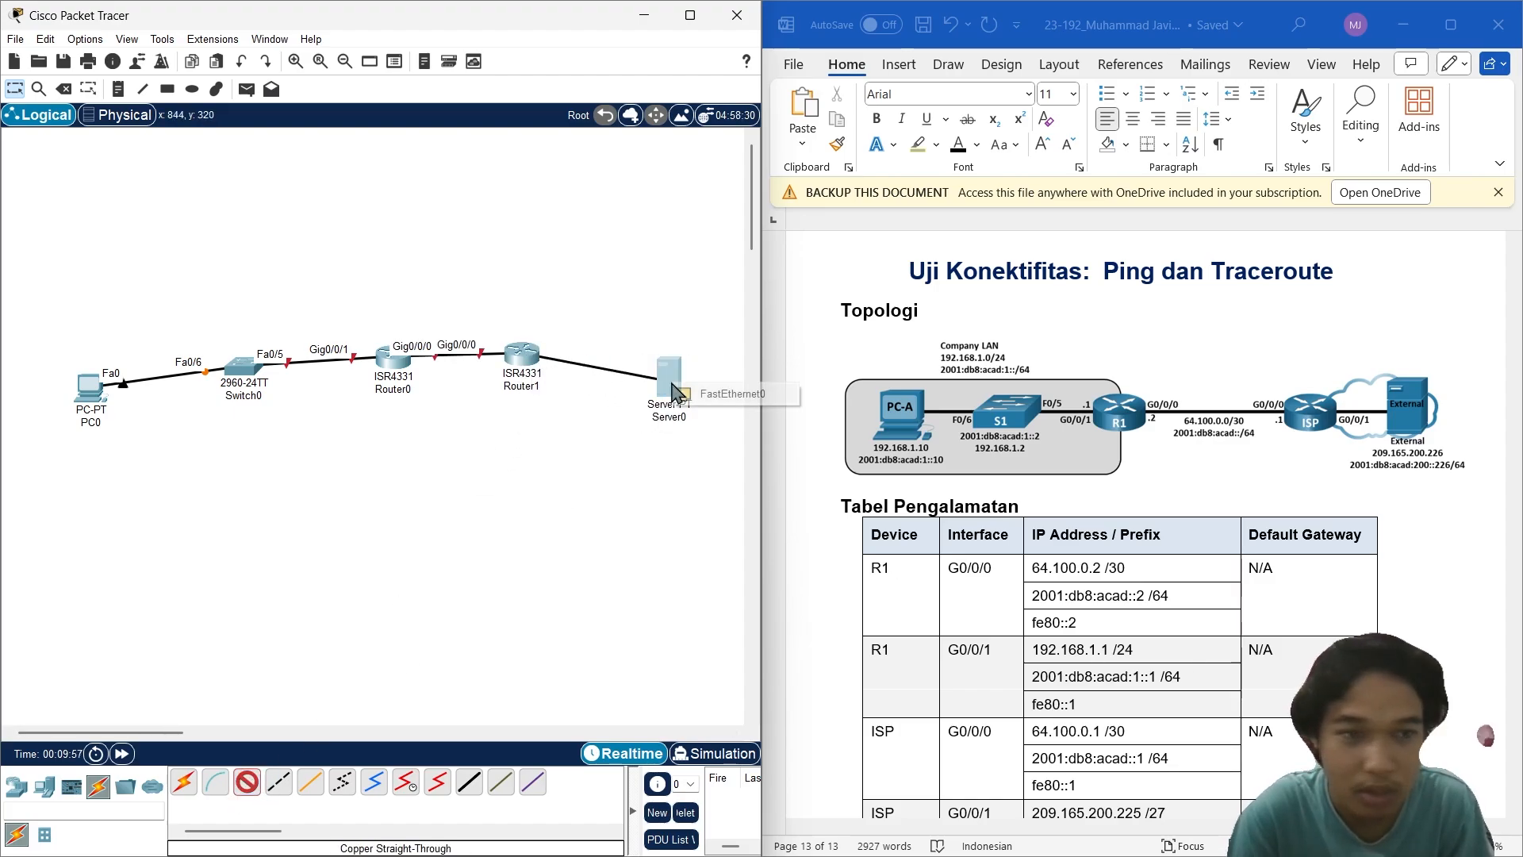
{"action": "left_click", "coordinate": [704, 401]}
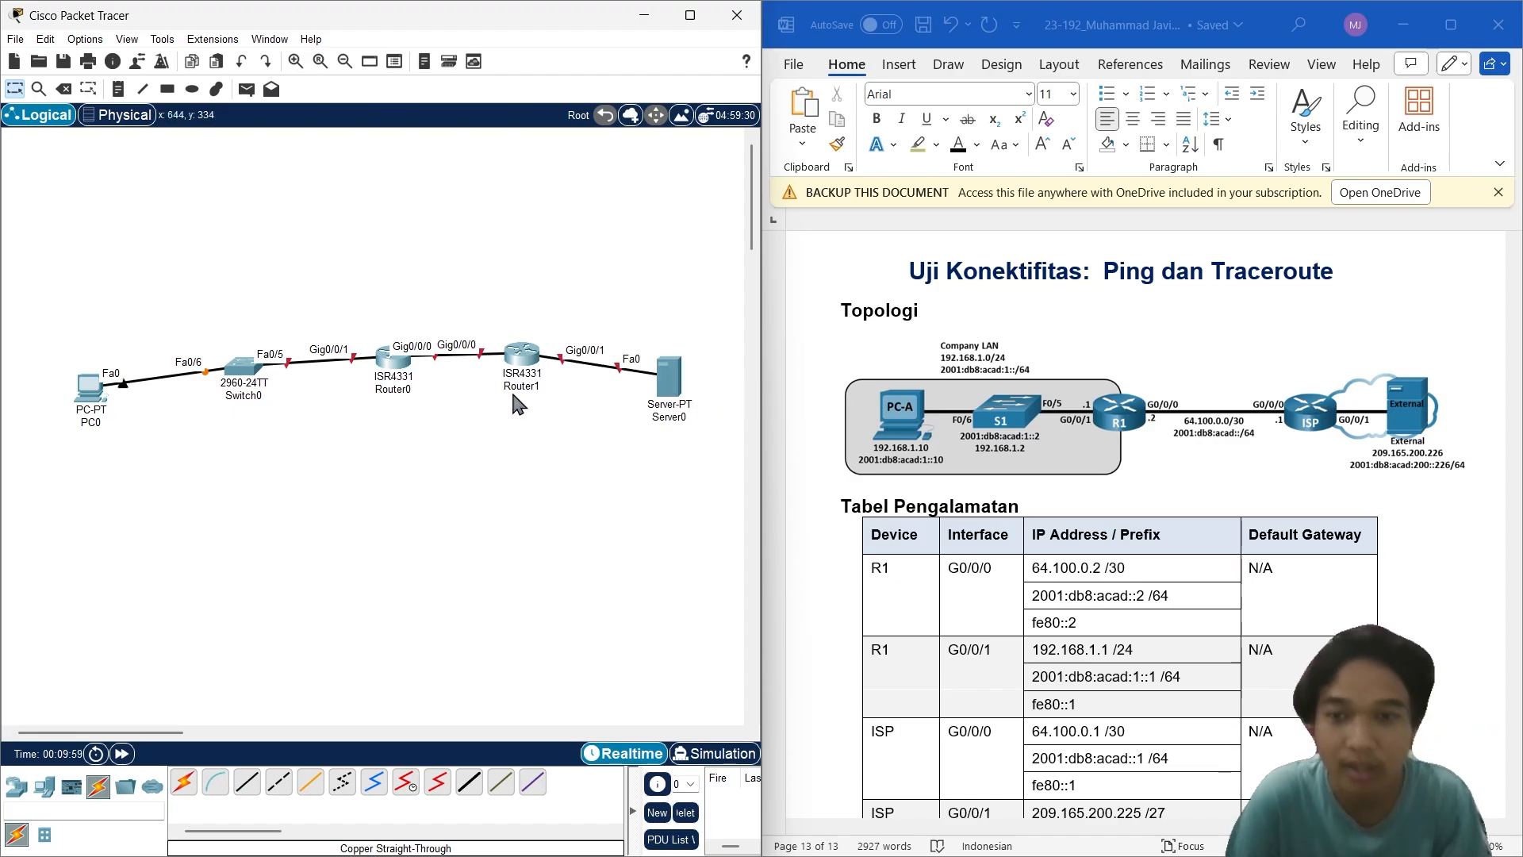
{"action": "left_click_drag", "start_coordinate": [517, 357], "coordinate": [526, 357]}
{"action": "left_click_drag", "start_coordinate": [383, 369], "coordinate": [377, 370]}
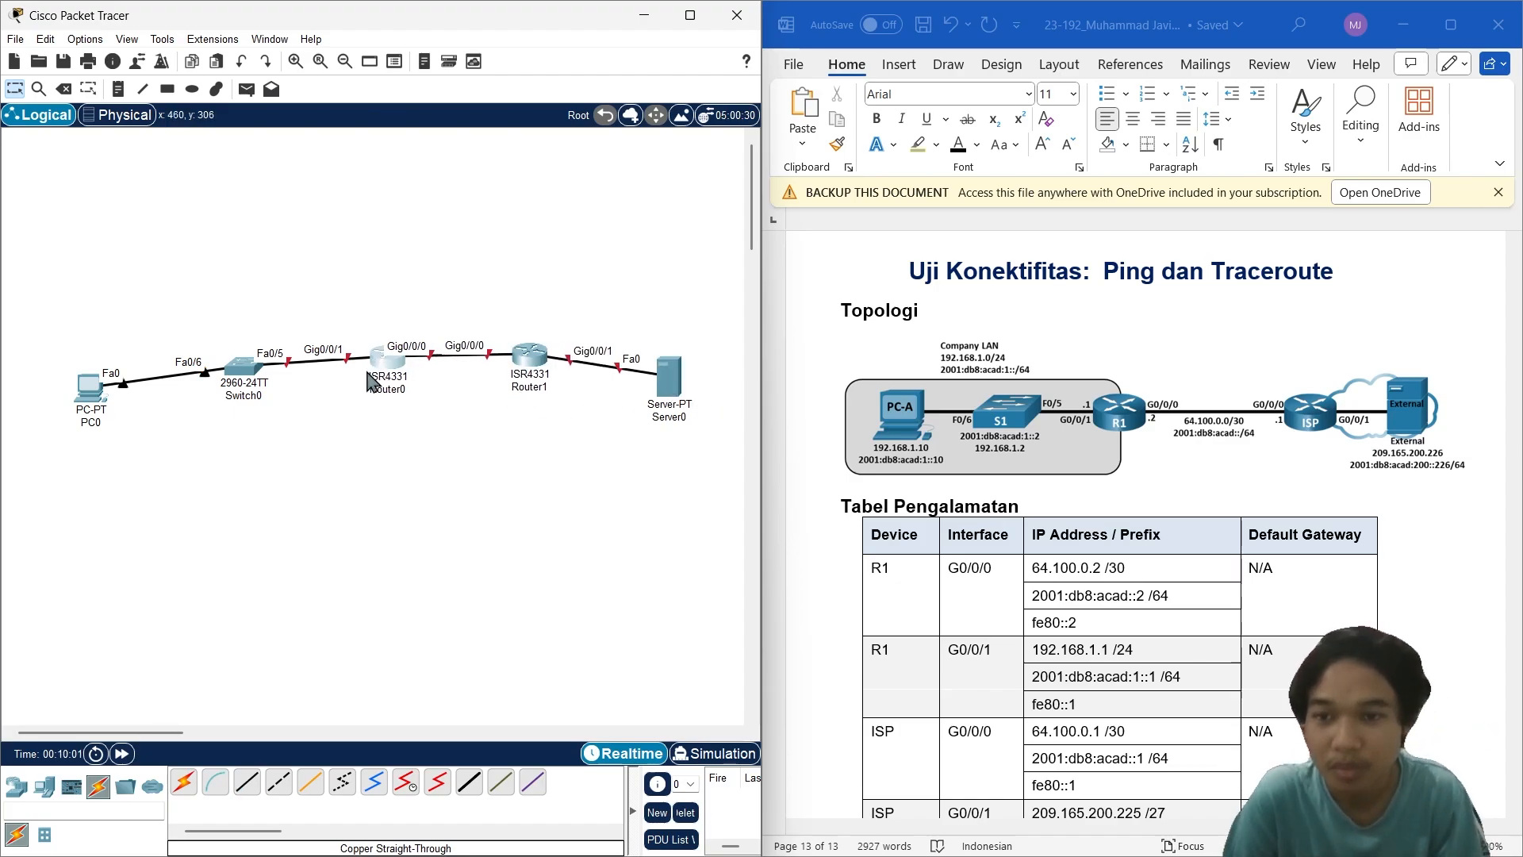
Step: Rename the company LAN devices: PC0 as PC A, Switch0 as S1, and Router0 as R1
{"action": "left_click", "coordinate": [89, 422]}
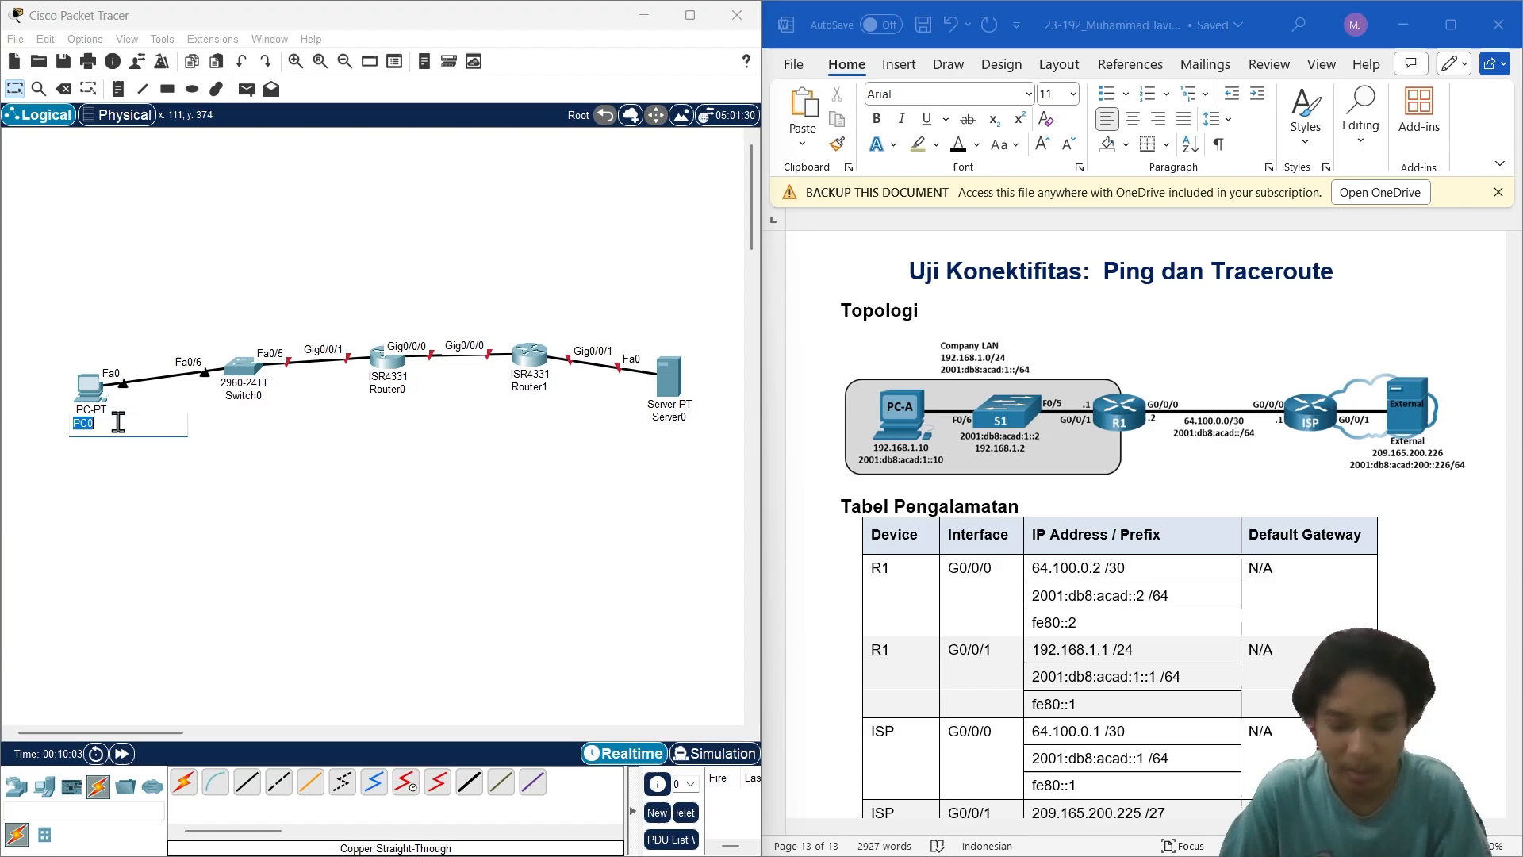
{"action": "type", "text": "P"}
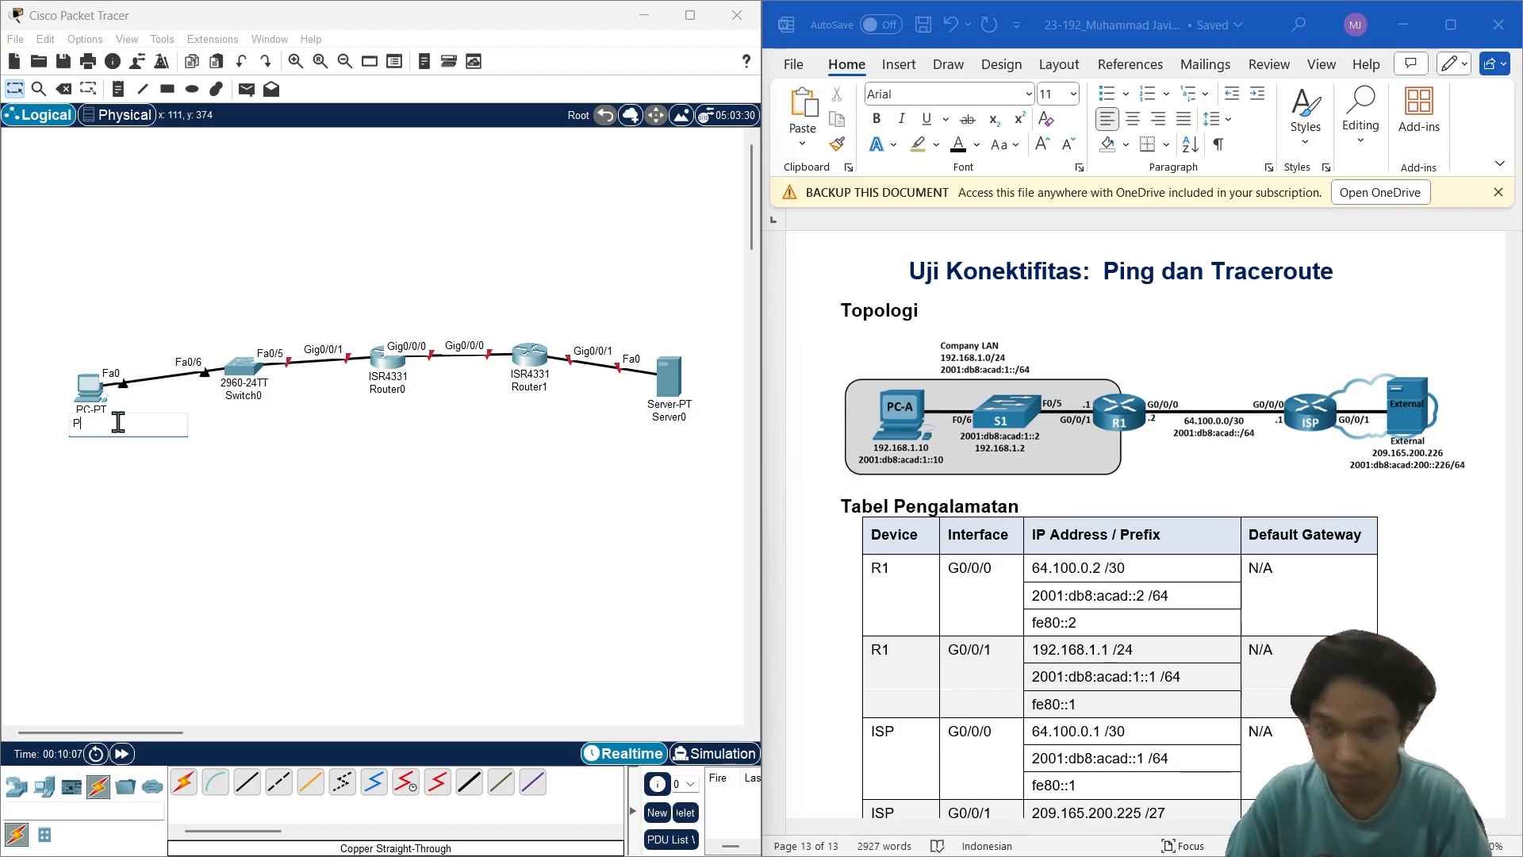
{"action": "left_click", "coordinate": [241, 396]}
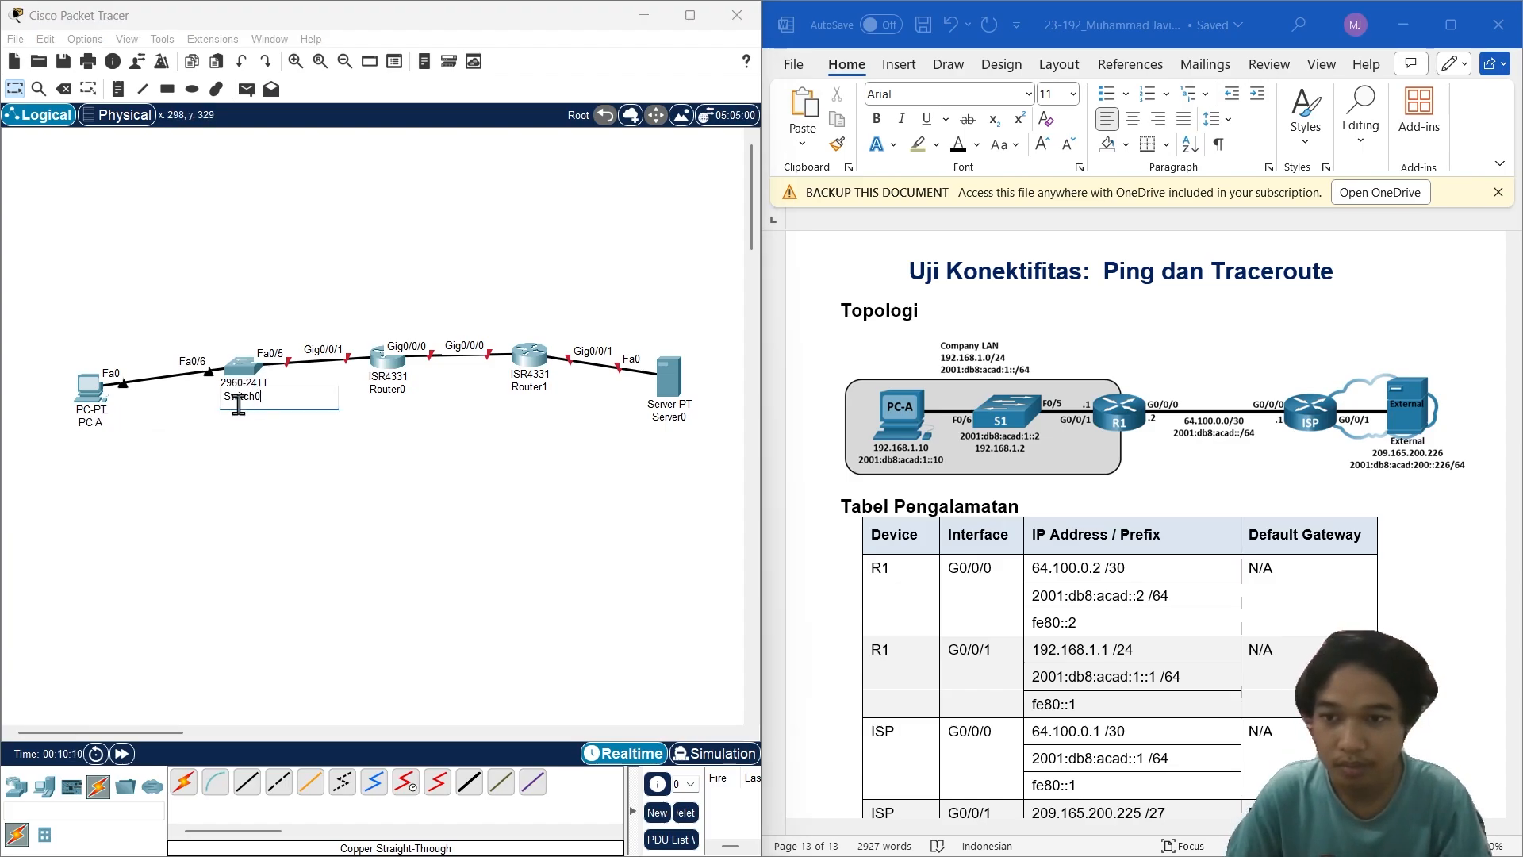
{"action": "type", "text": "1"}
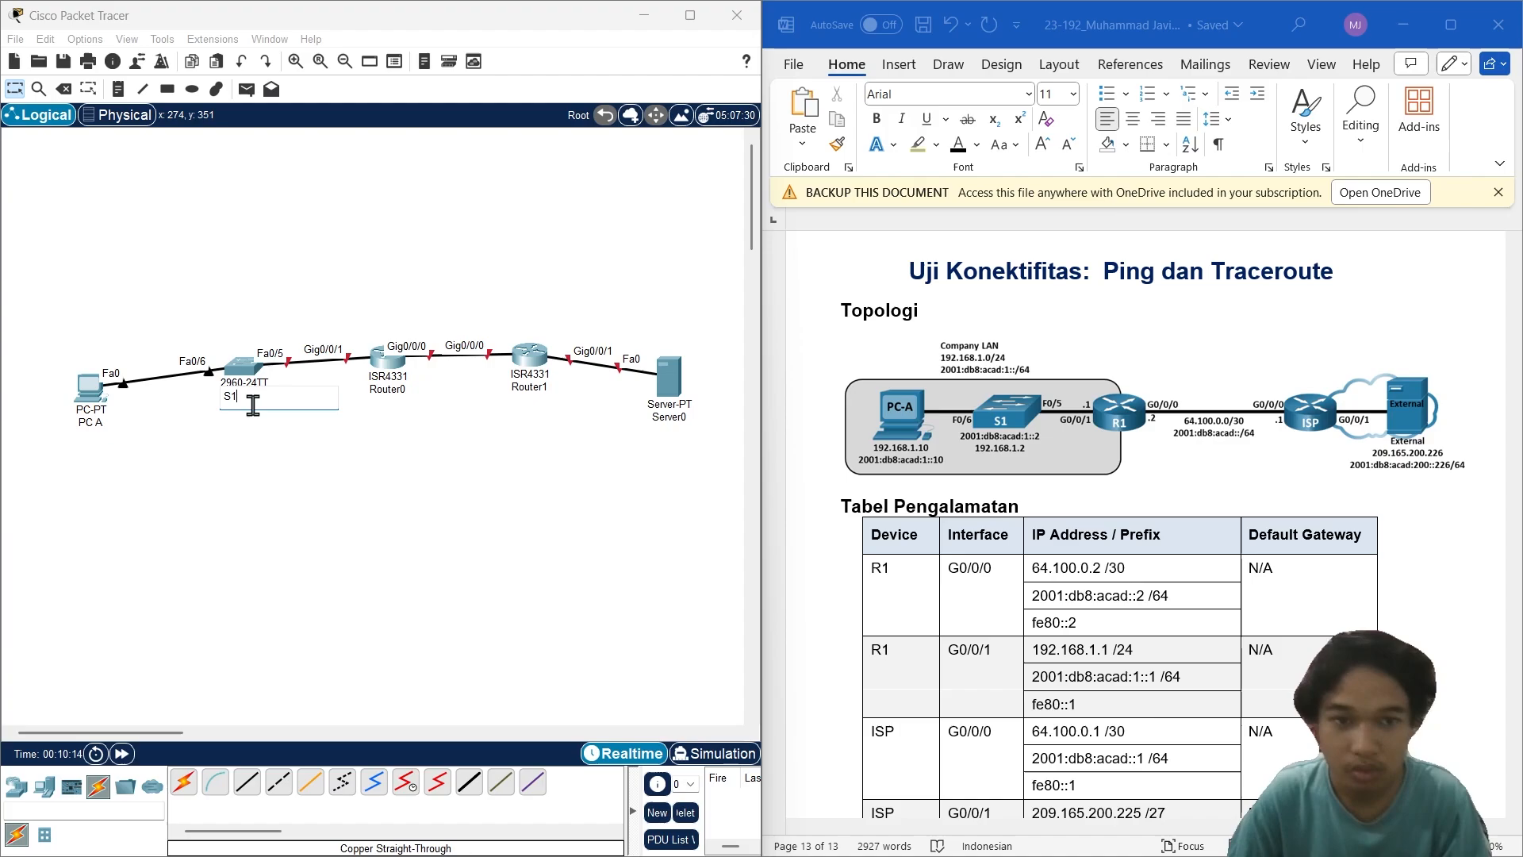
{"action": "left_click", "coordinate": [442, 460]}
{"action": "left_click", "coordinate": [387, 390]}
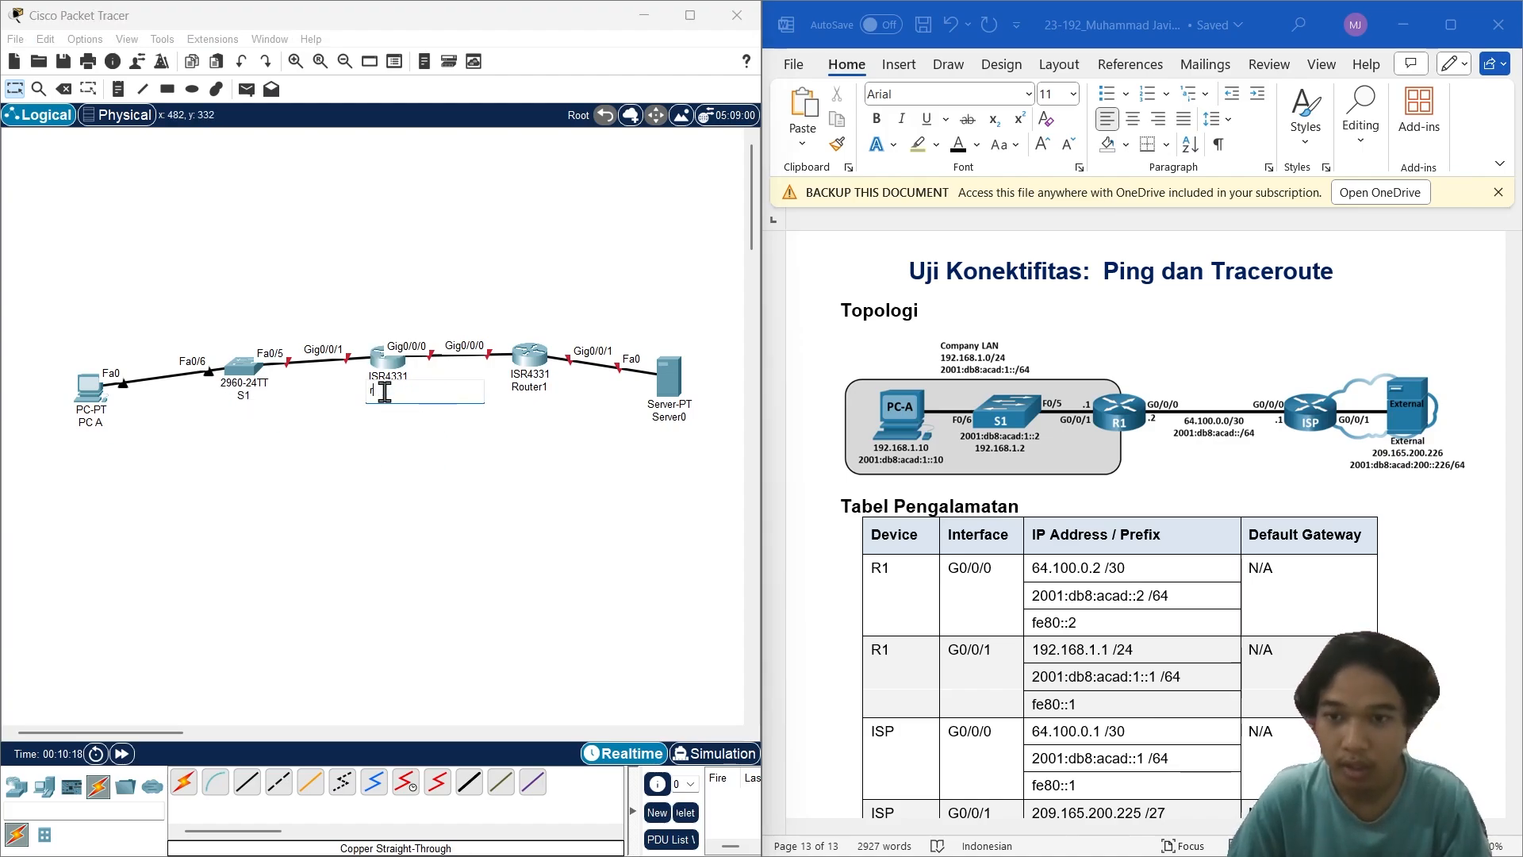
{"action": "left_click", "coordinate": [497, 428]}
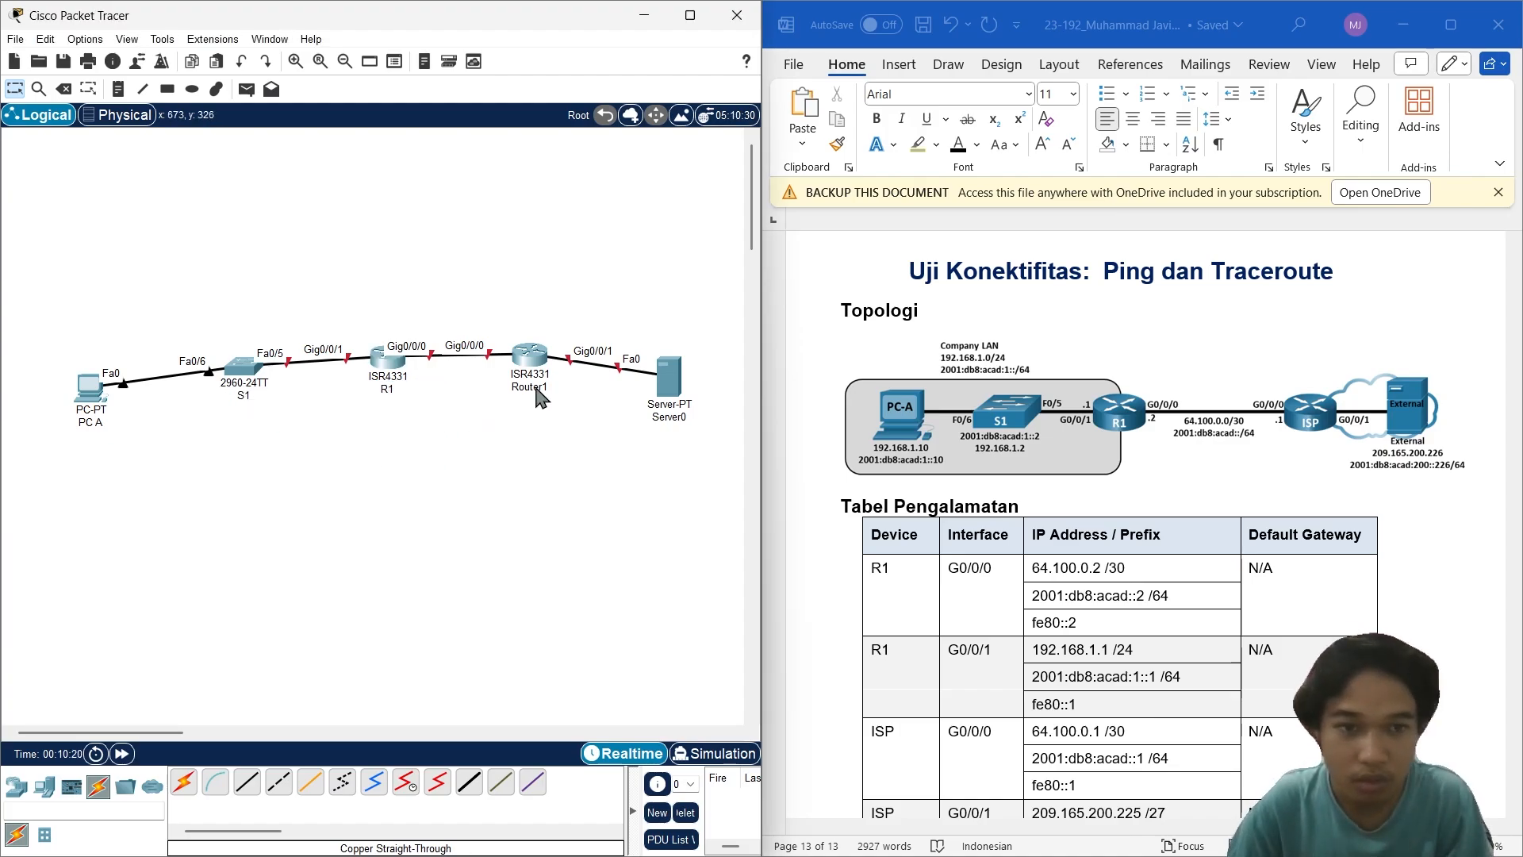
Step: Rename Router1 as ISP and Server0 as External
{"action": "left_click", "coordinate": [537, 387]}
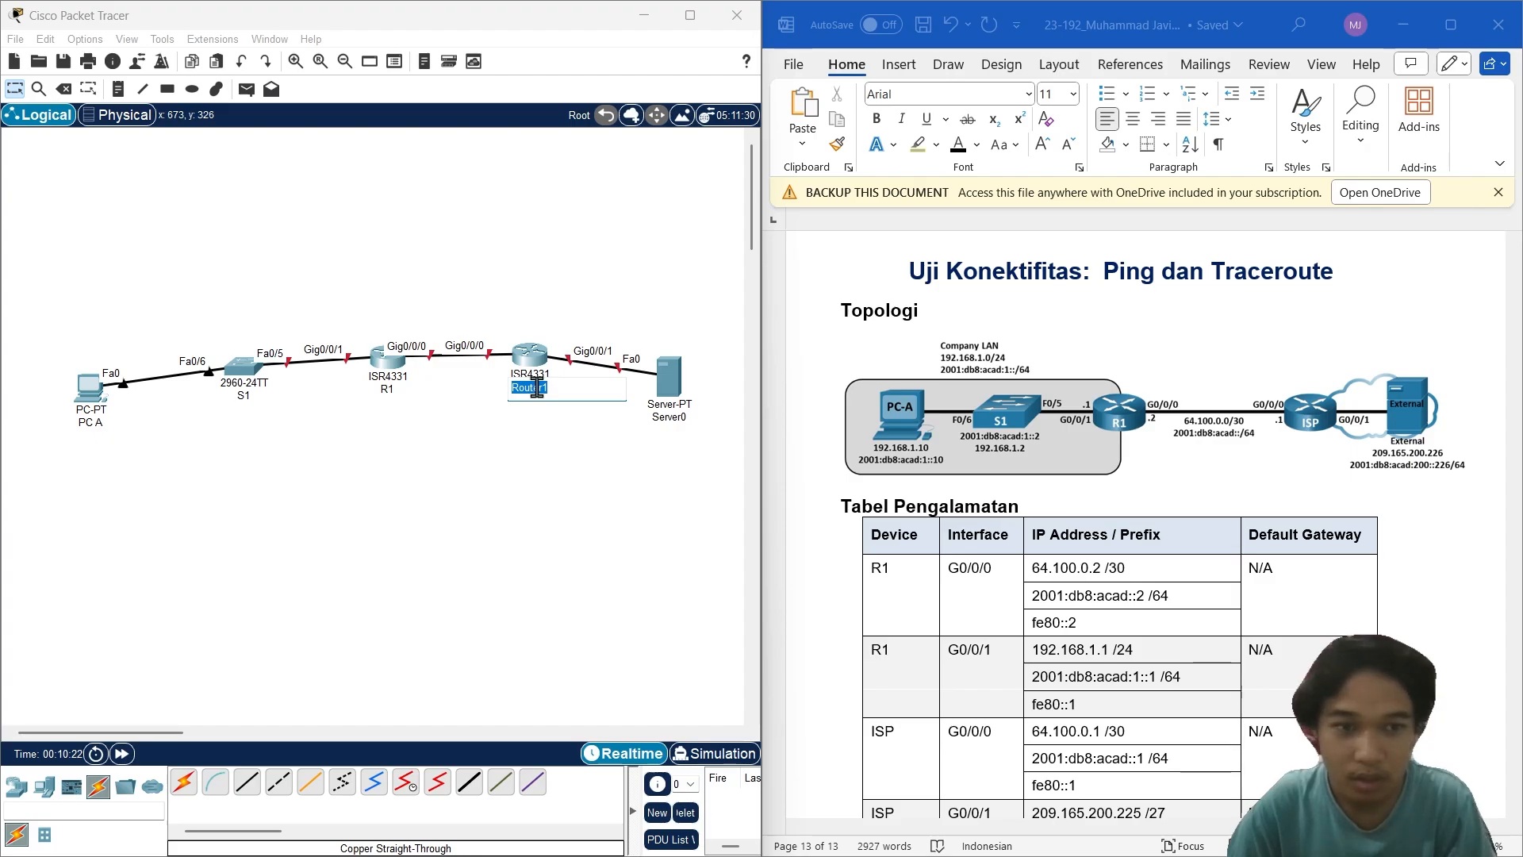
{"action": "key", "text": "BackSpace"}
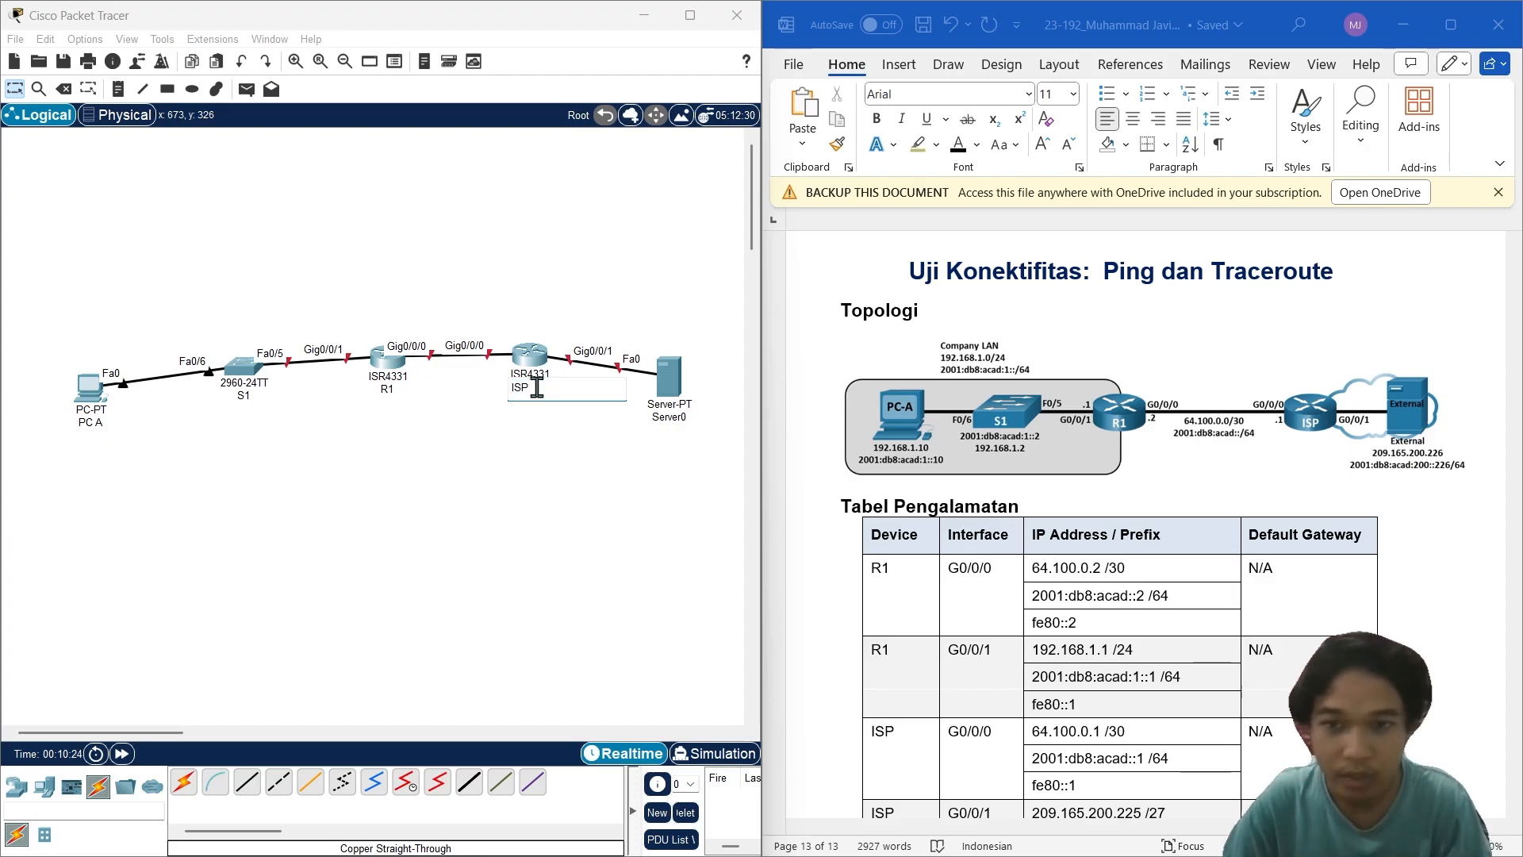
{"action": "left_click", "coordinate": [617, 500]}
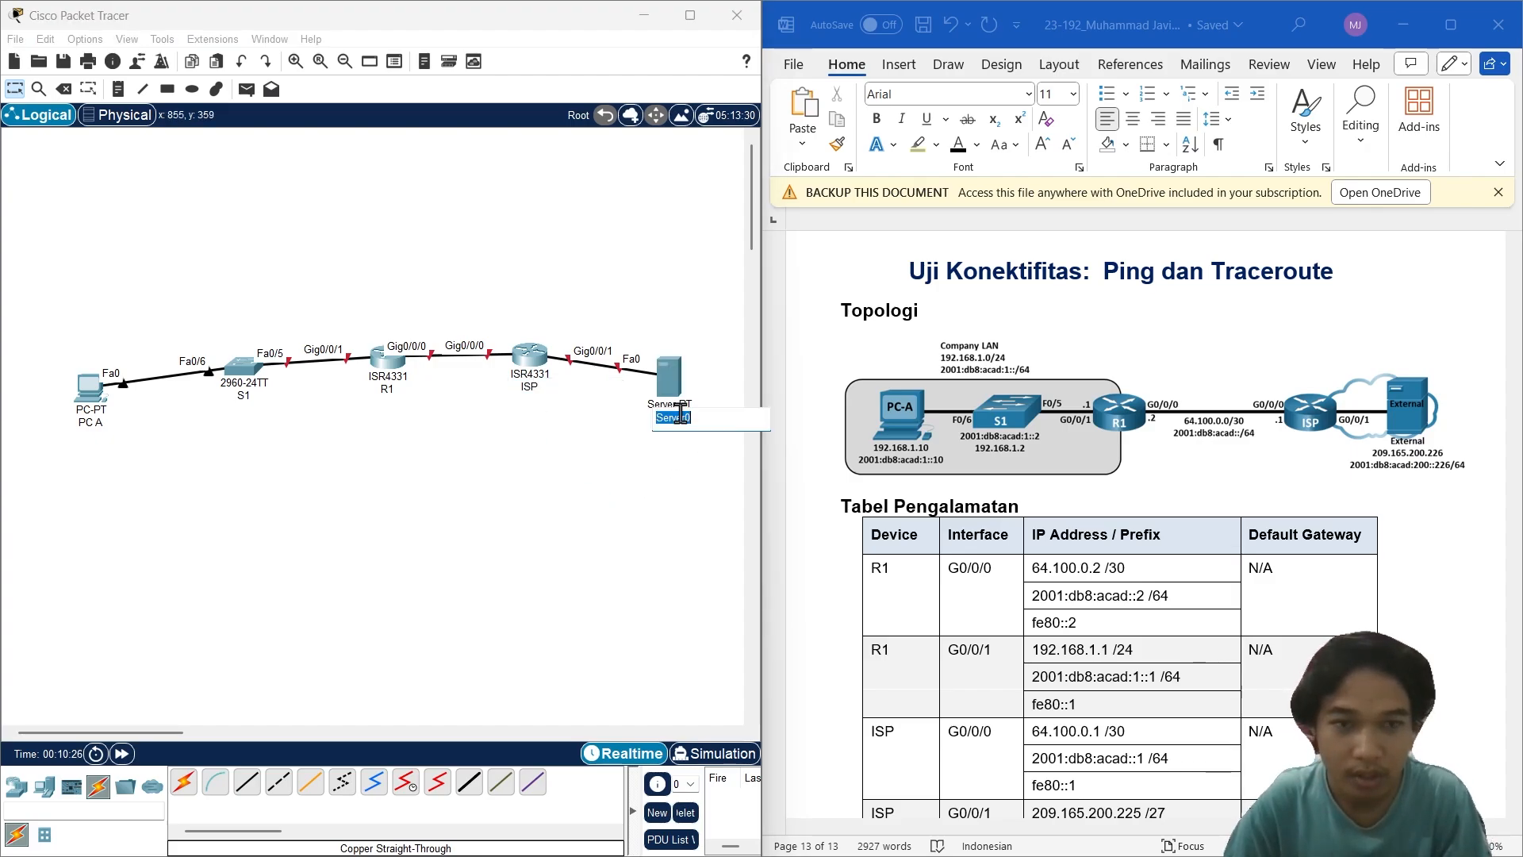
{"action": "left_click", "coordinate": [687, 417]}
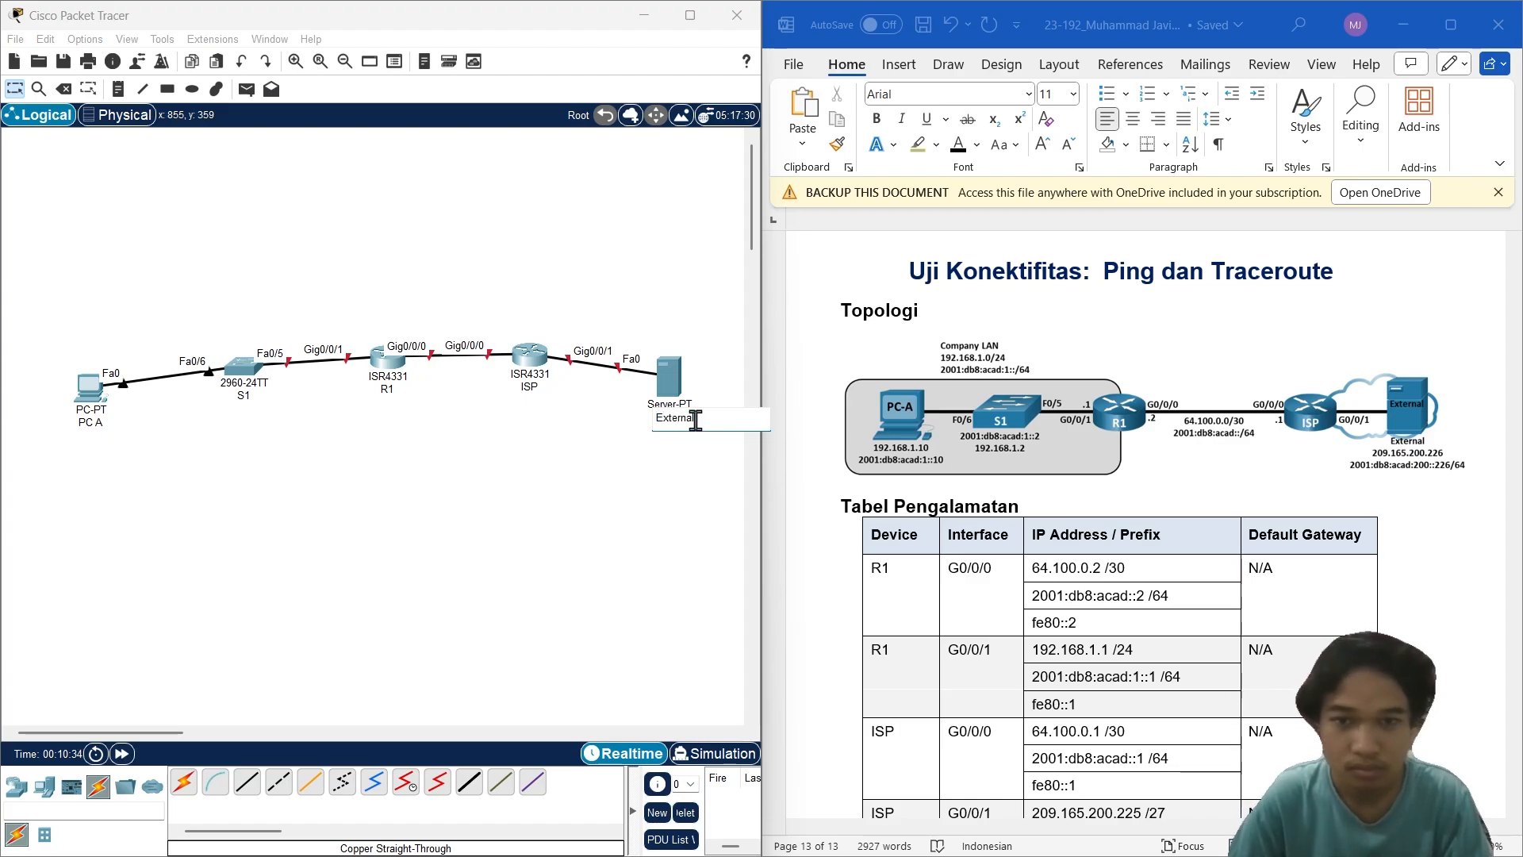
{"action": "left_click", "coordinate": [695, 451]}
Step: Review the Latihan 1 configuration steps in the lab document and return to its addressing table
{"action": "scroll", "coordinate": [1222, 556], "scroll_direction": "down", "scroll_amount": 20}
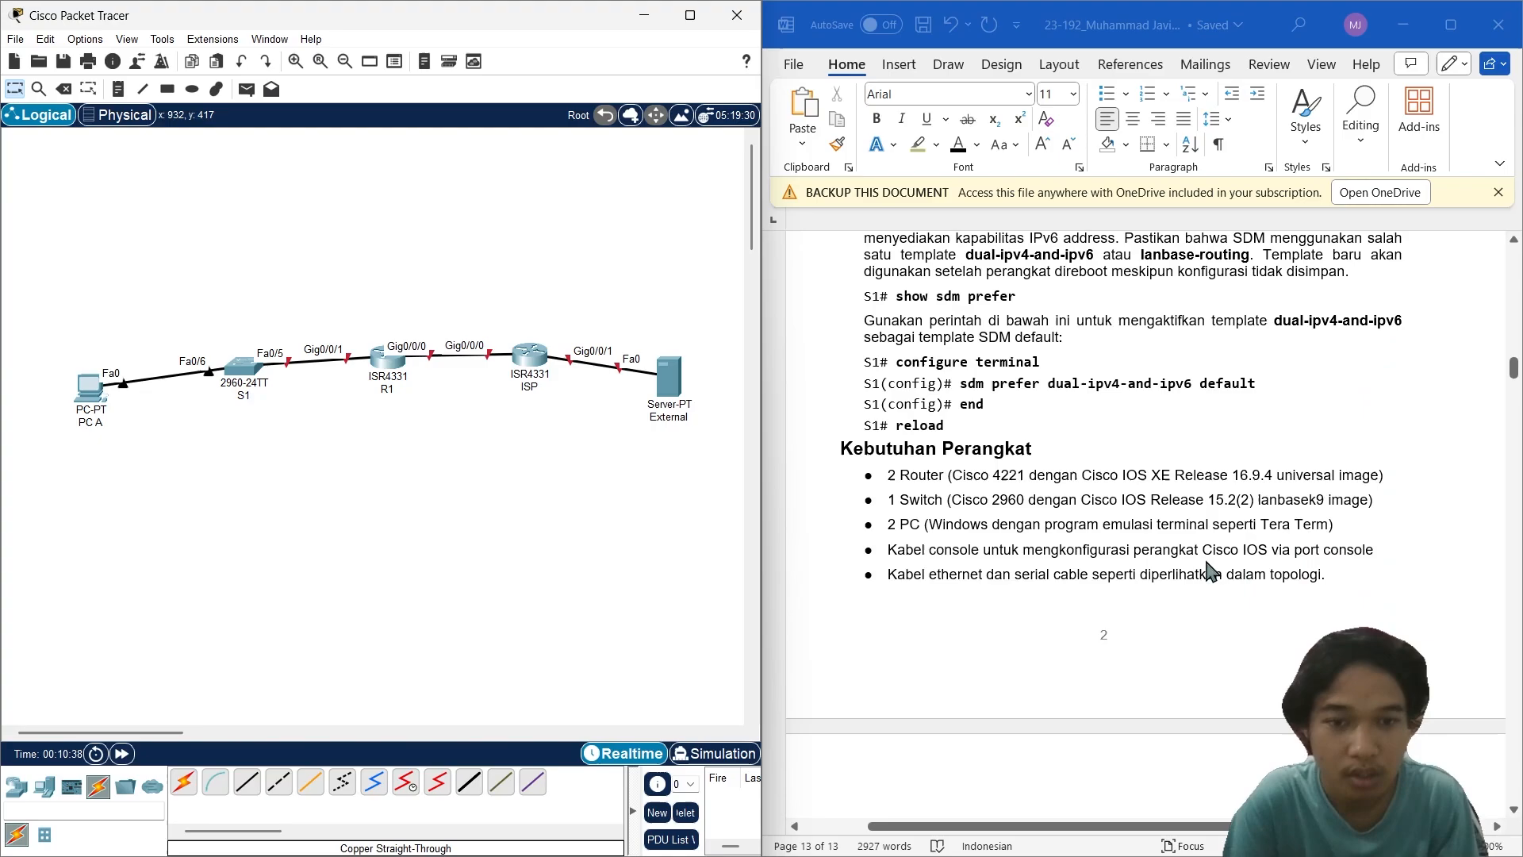
{"action": "scroll", "coordinate": [1209, 570], "scroll_direction": "down", "scroll_amount": 7}
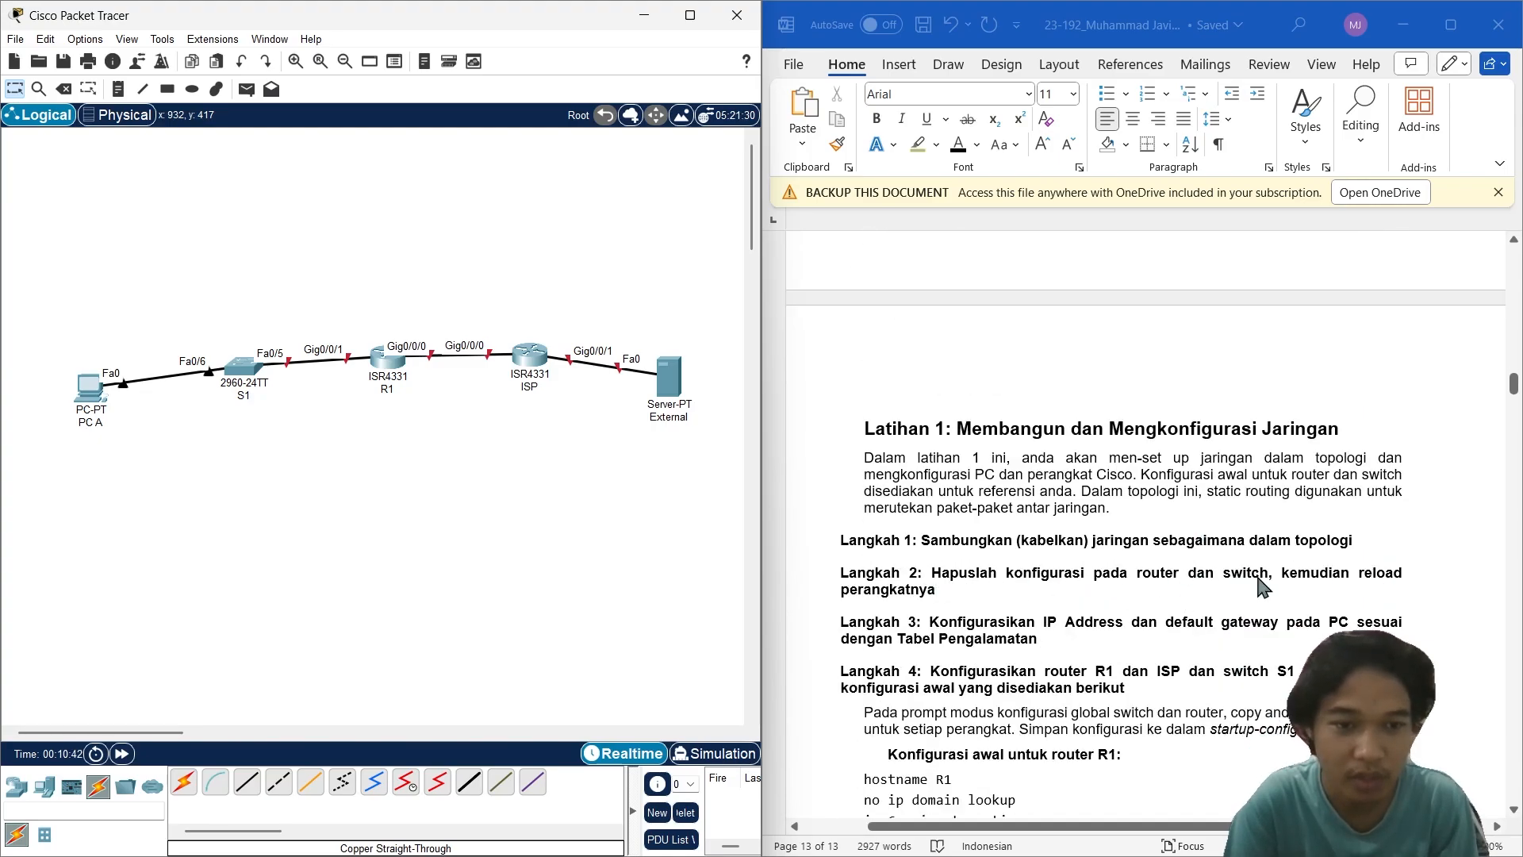
{"action": "scroll", "coordinate": [1263, 588], "scroll_direction": "down", "scroll_amount": 1}
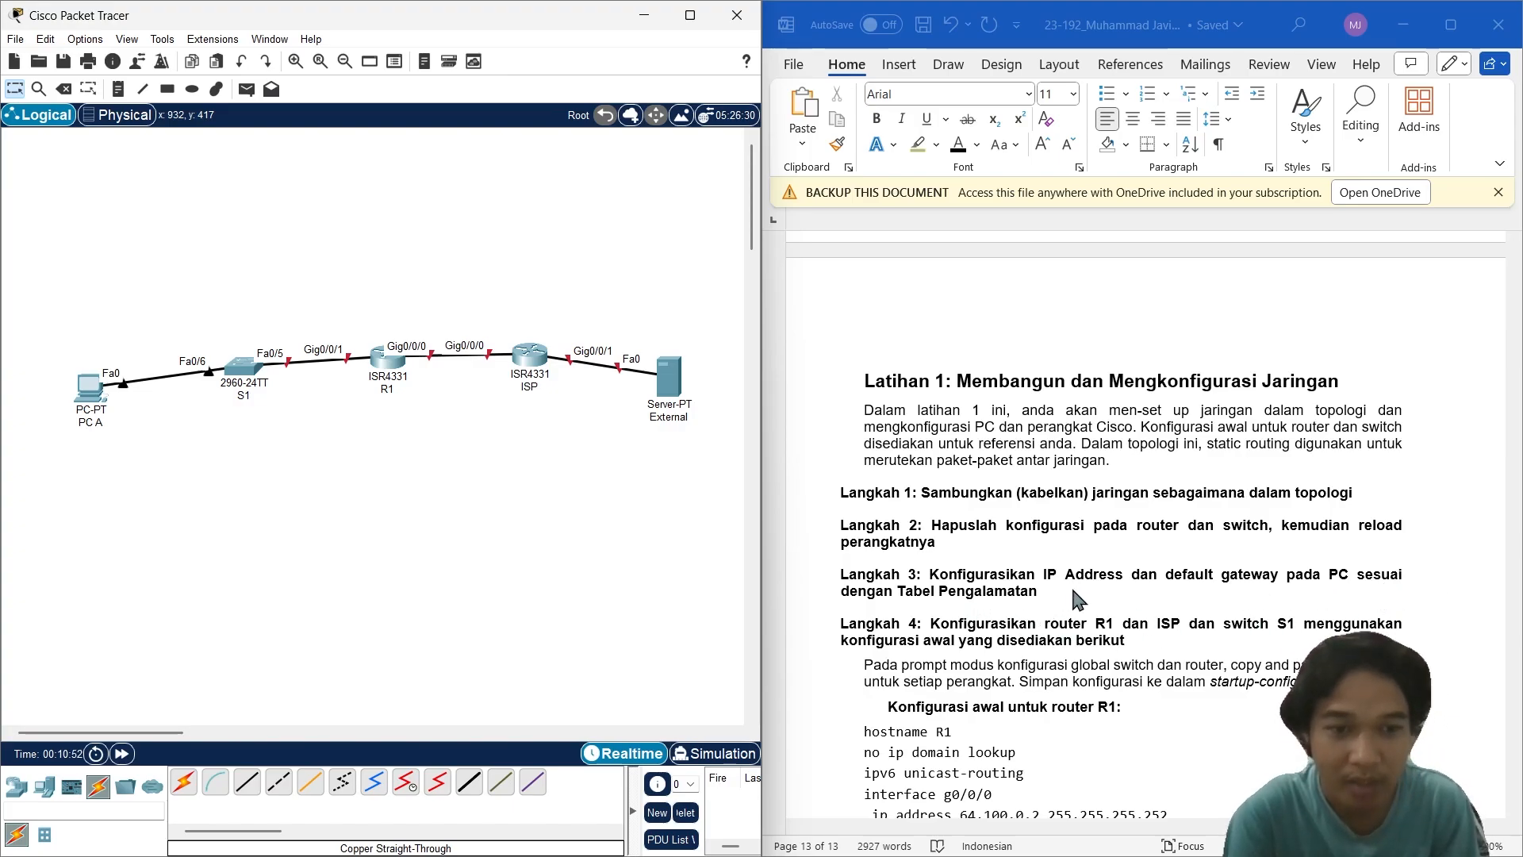
{"action": "scroll", "coordinate": [1111, 610], "scroll_direction": "up", "scroll_amount": 15}
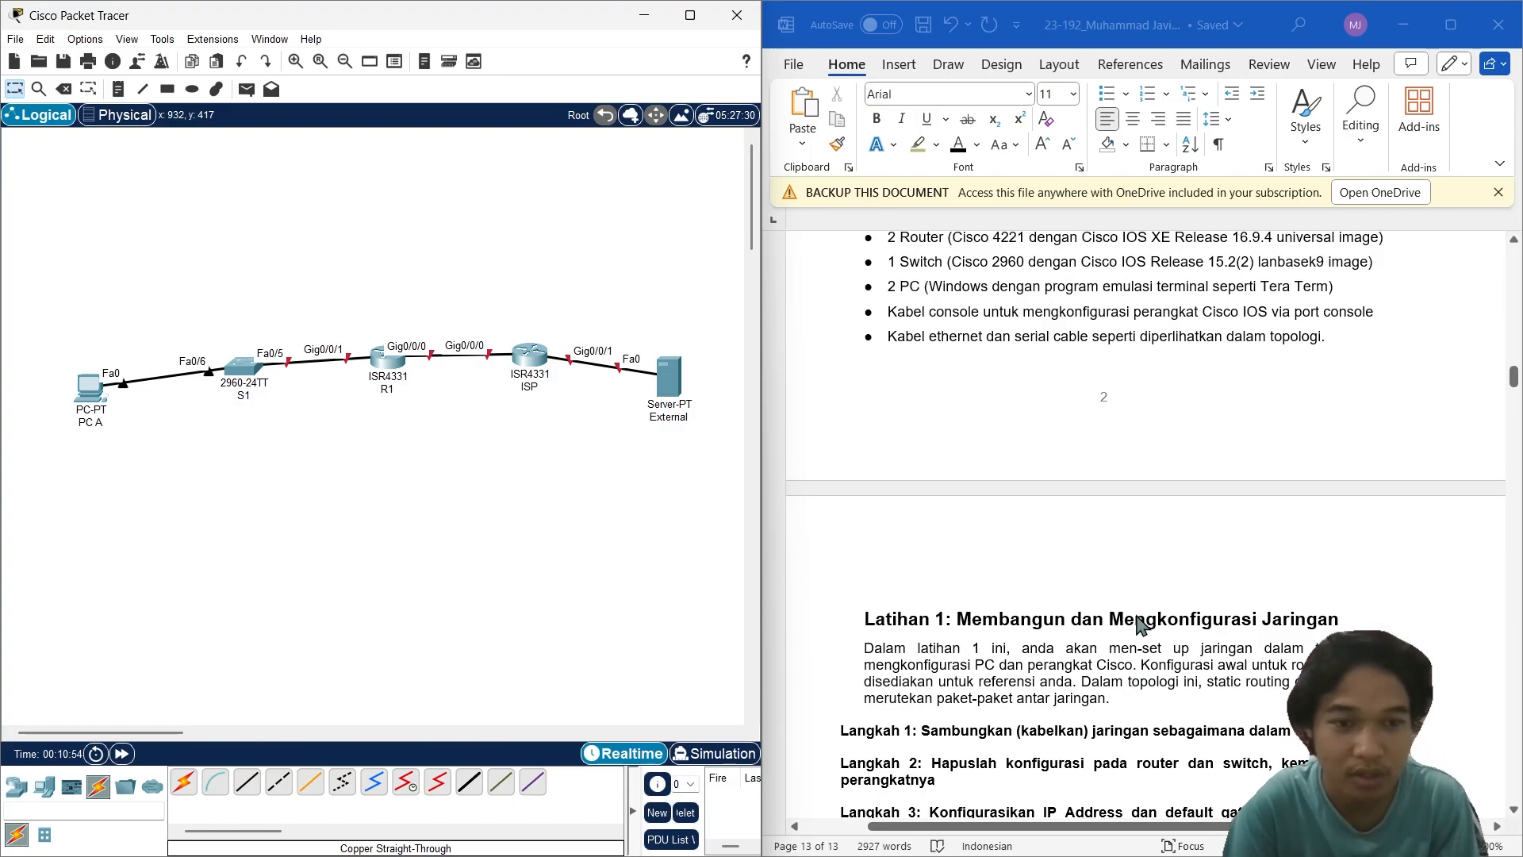
{"action": "scroll", "coordinate": [1126, 623], "scroll_direction": "up", "scroll_amount": 10}
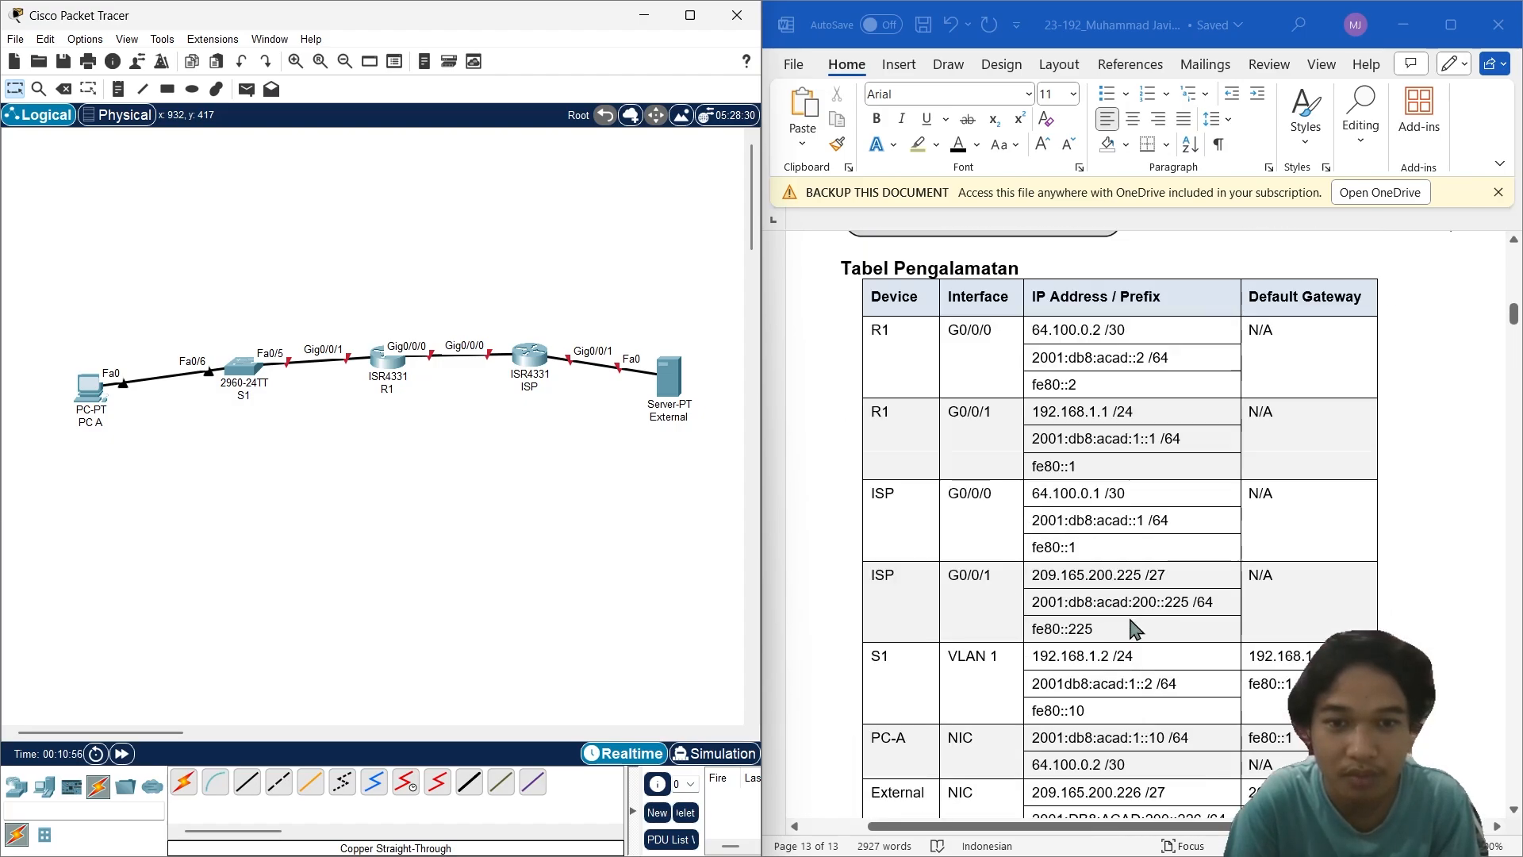
Step: Give PC A the static IPv4 address 192.168.1.10 with subnet mask 255.255.255.0
{"action": "left_click", "coordinate": [89, 388]}
{"action": "left_click_drag", "start_coordinate": [810, 177], "coordinate": [458, 167]}
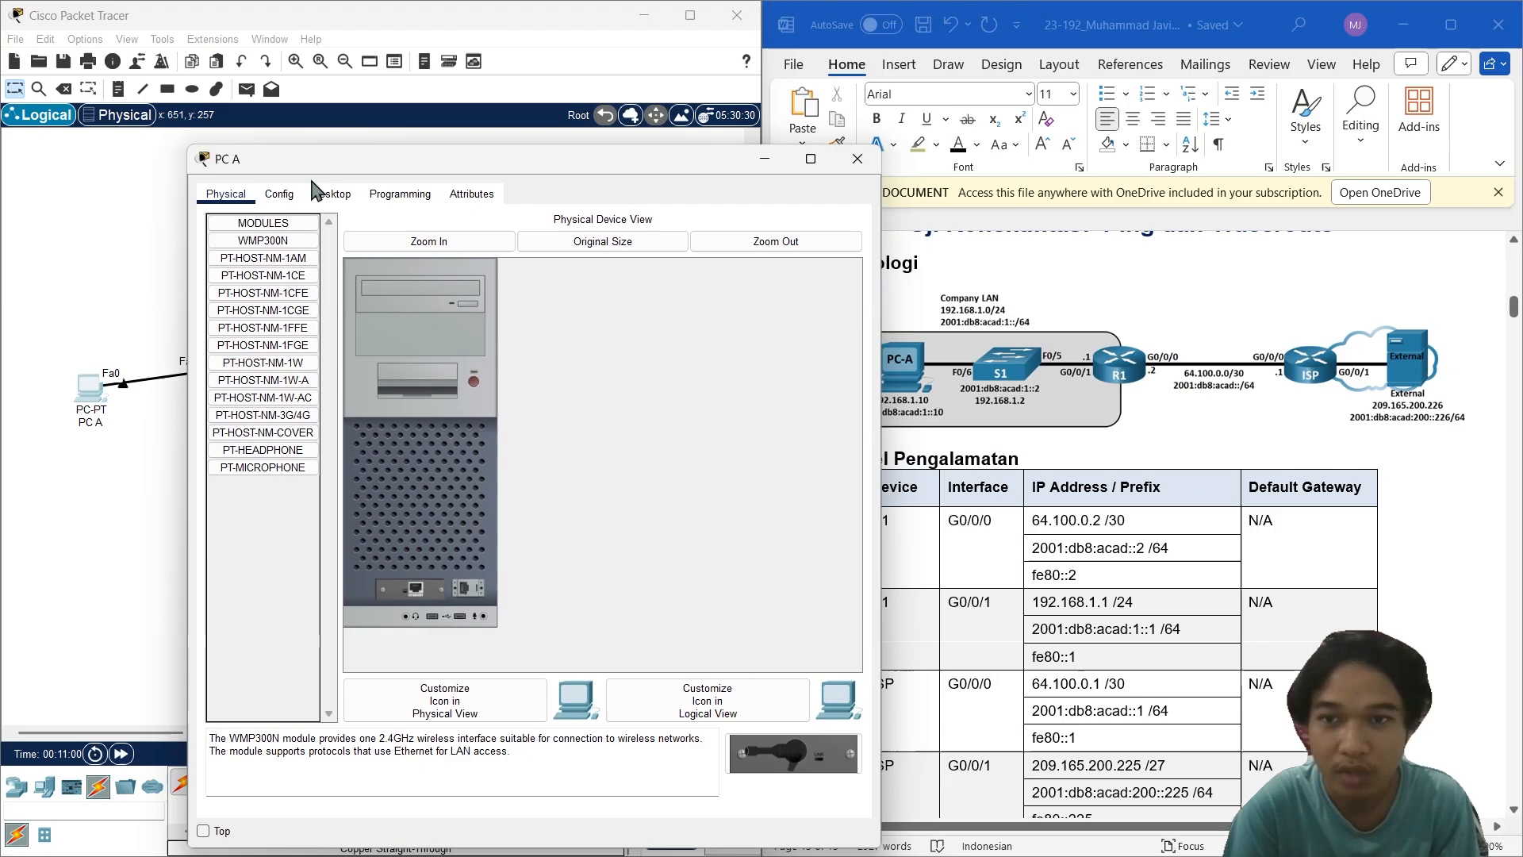
{"action": "left_click", "coordinate": [278, 194]}
{"action": "left_click", "coordinate": [331, 194]}
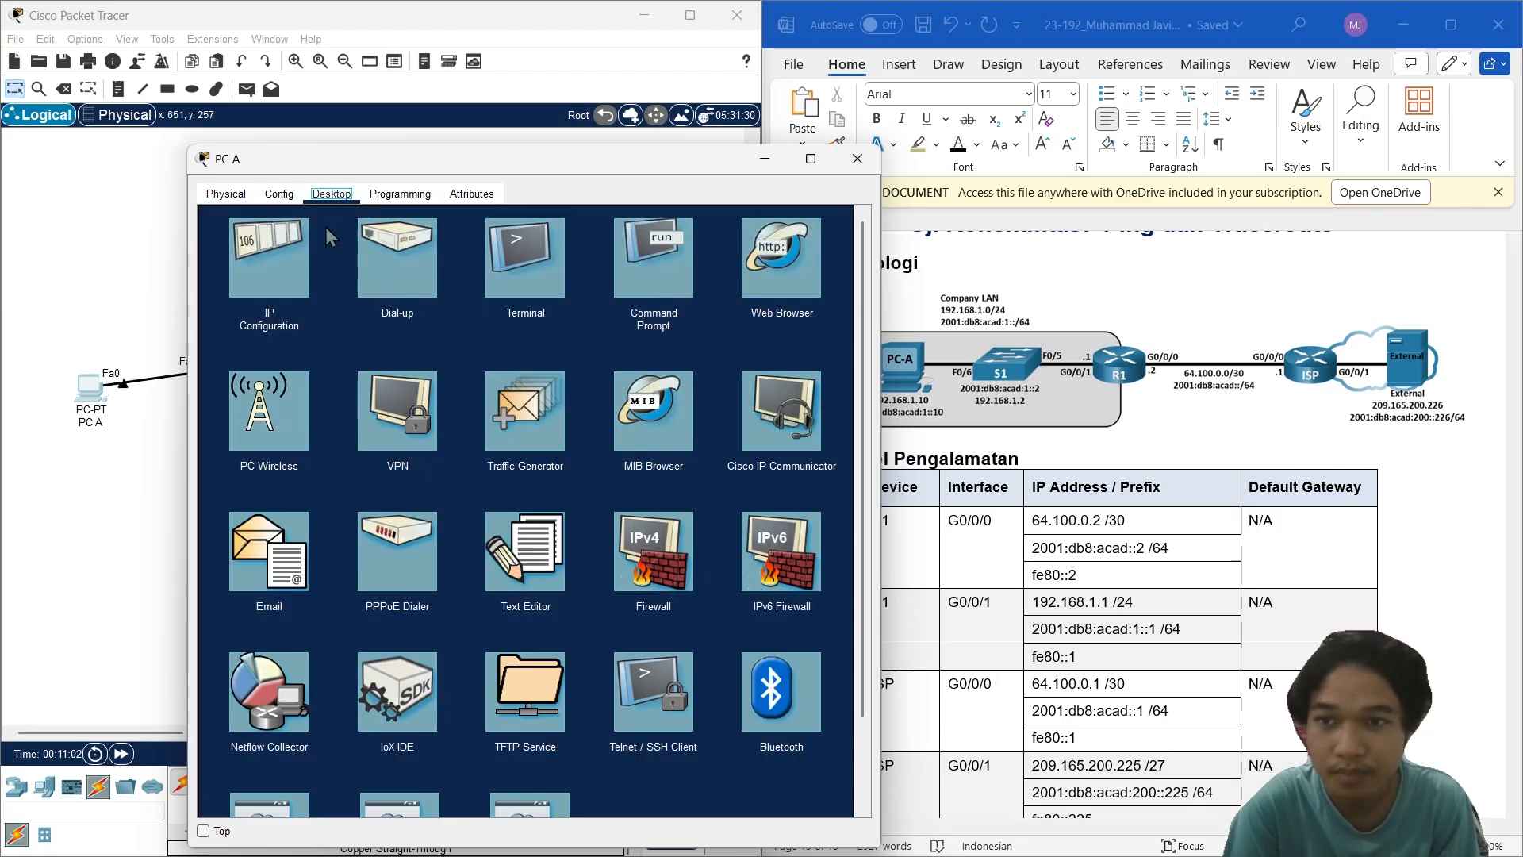
{"action": "left_click", "coordinate": [299, 334]}
{"action": "left_click_drag", "start_coordinate": [503, 158], "coordinate": [405, 135]}
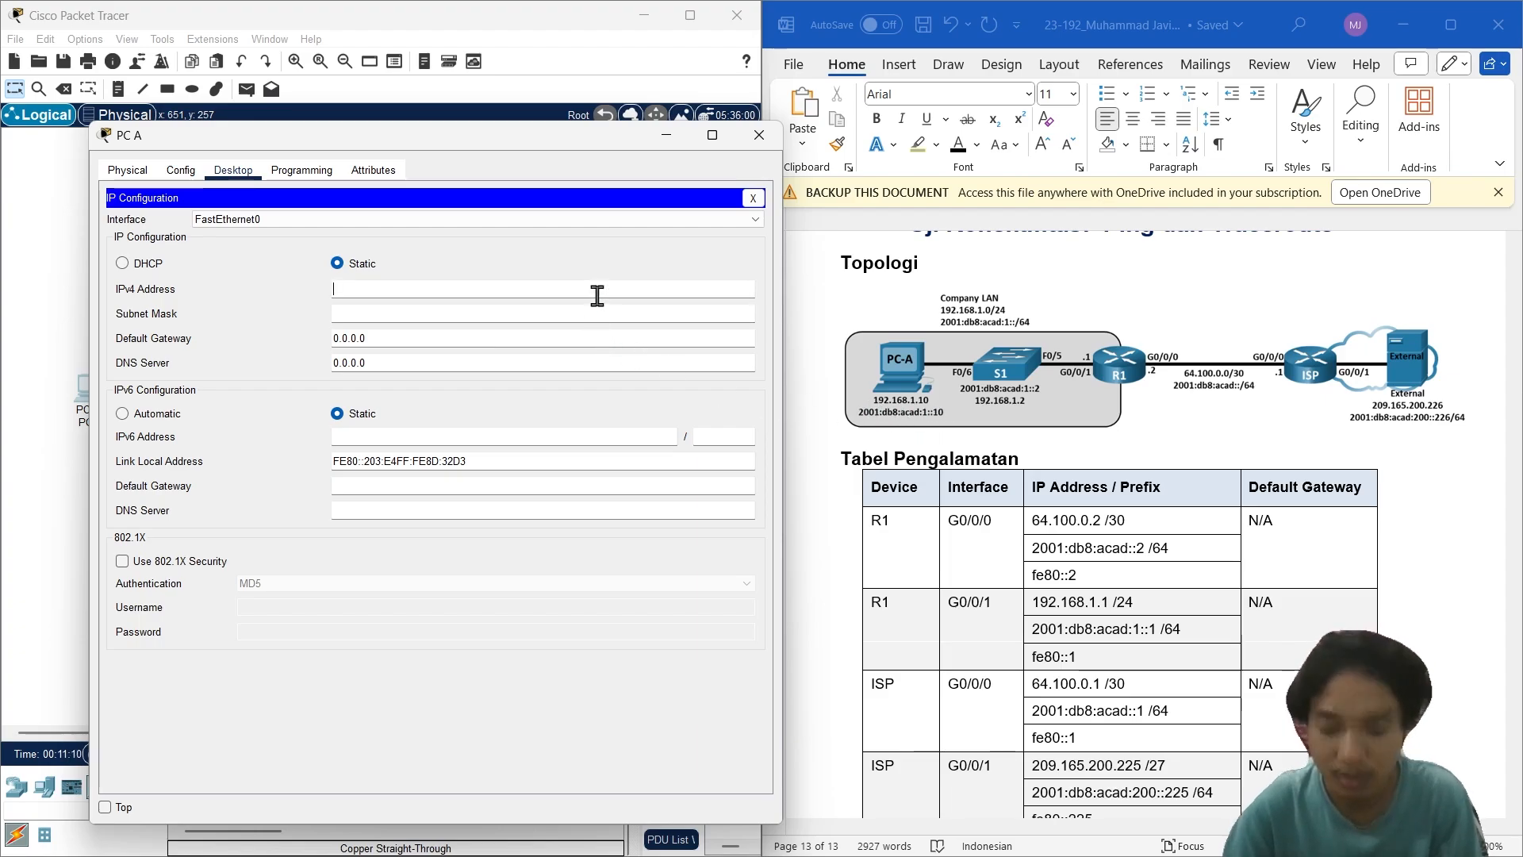
{"action": "type", "text": "192"}
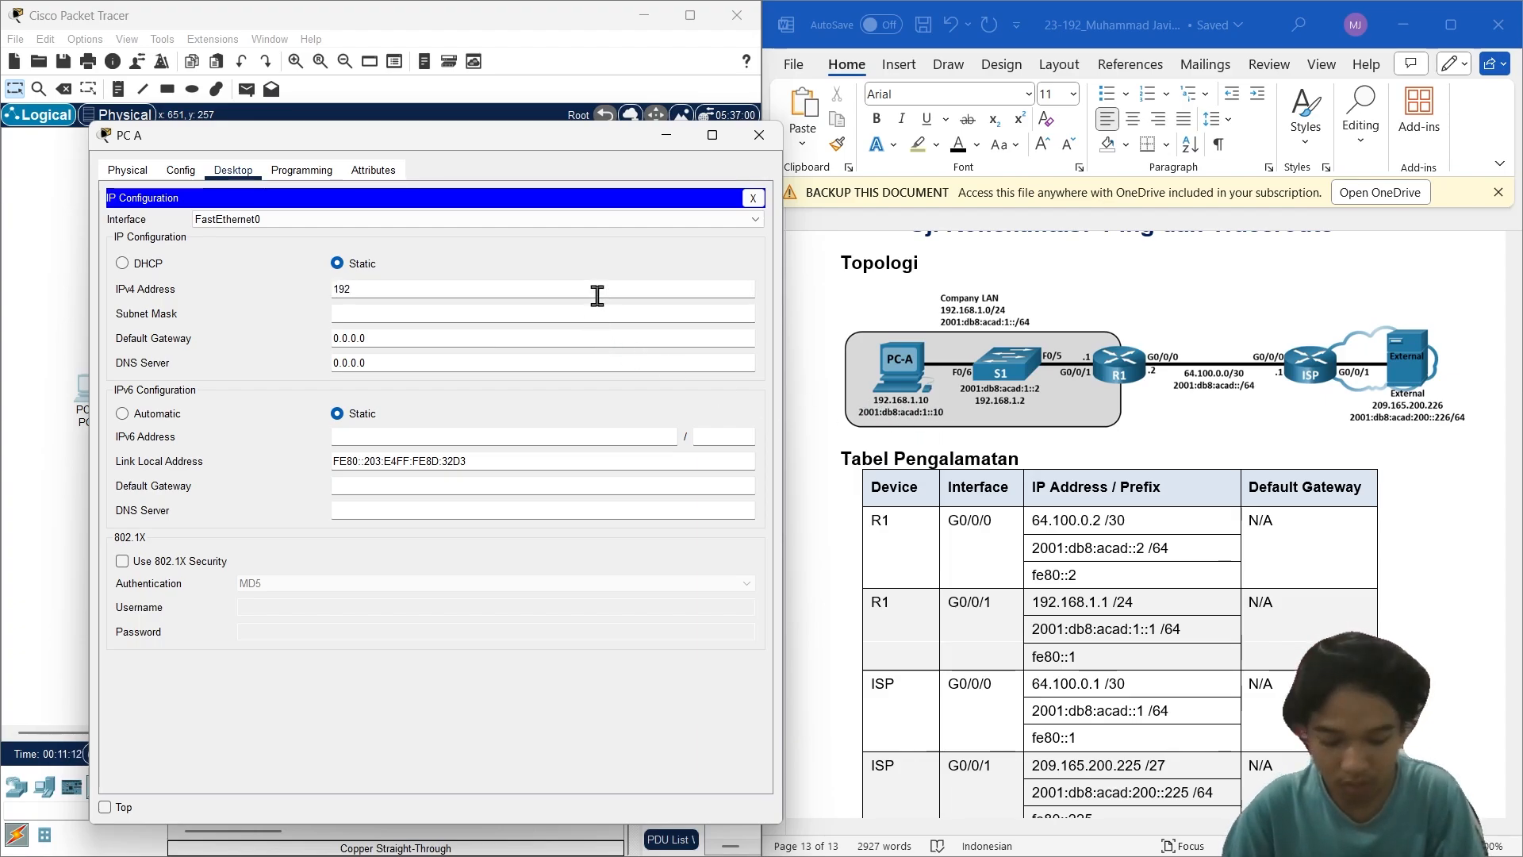
{"action": "type", "text": ".168"}
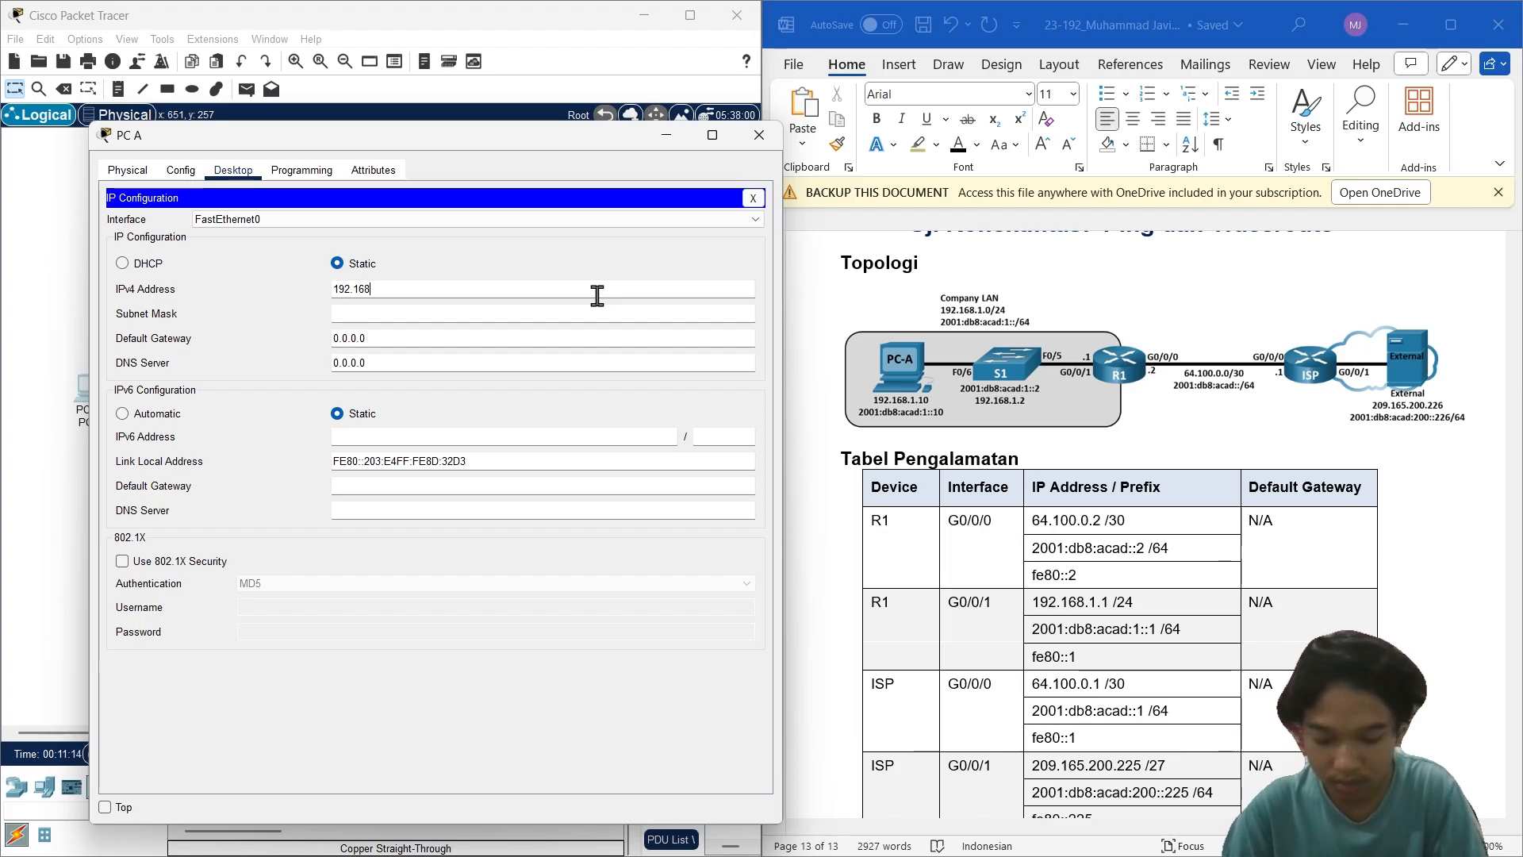
{"action": "type", "text": ".1."}
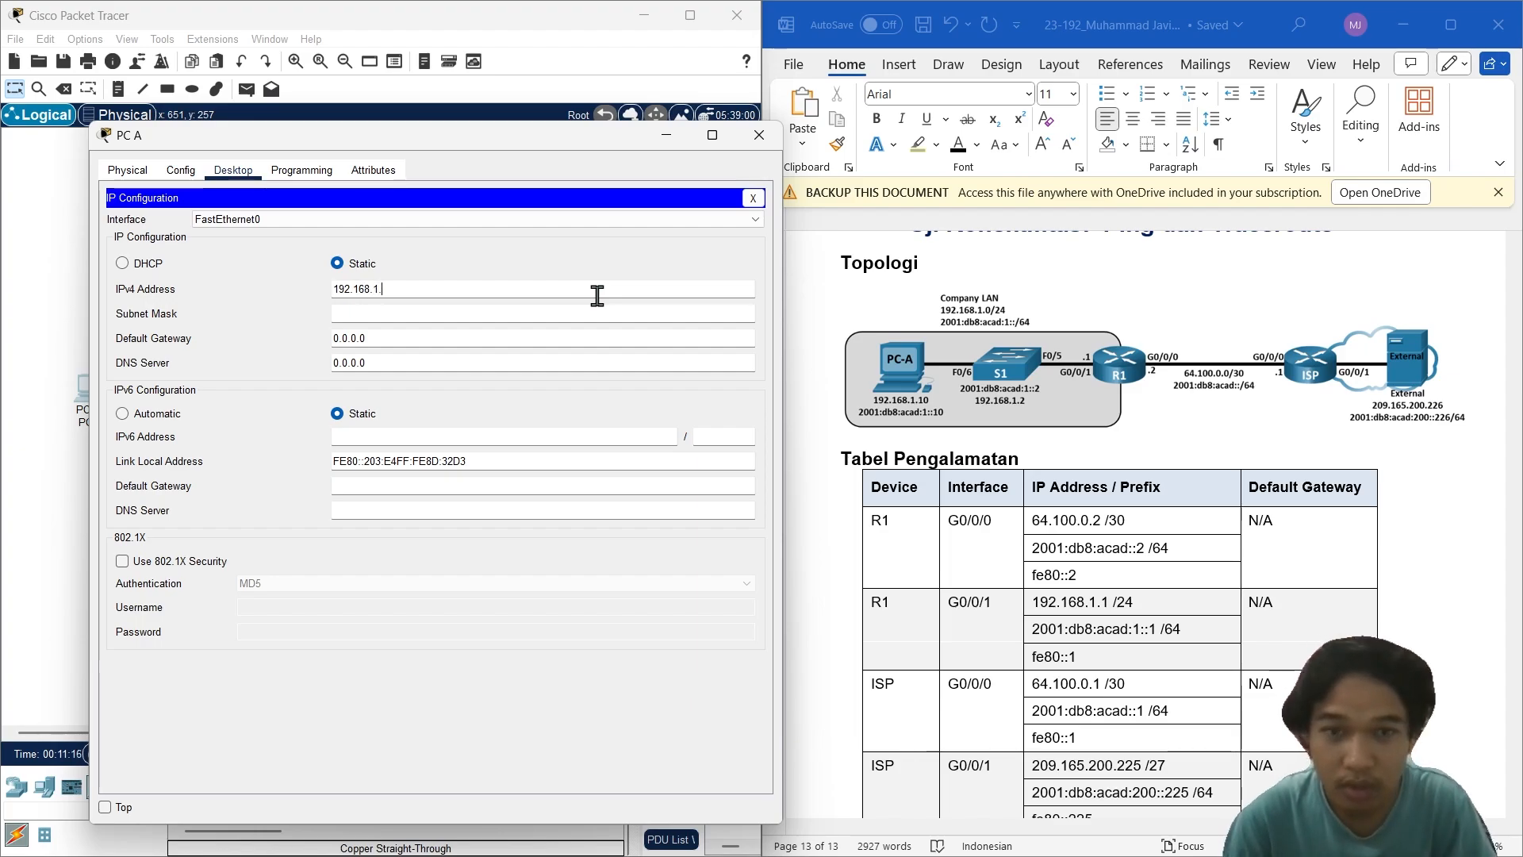
{"action": "type", "text": "10"}
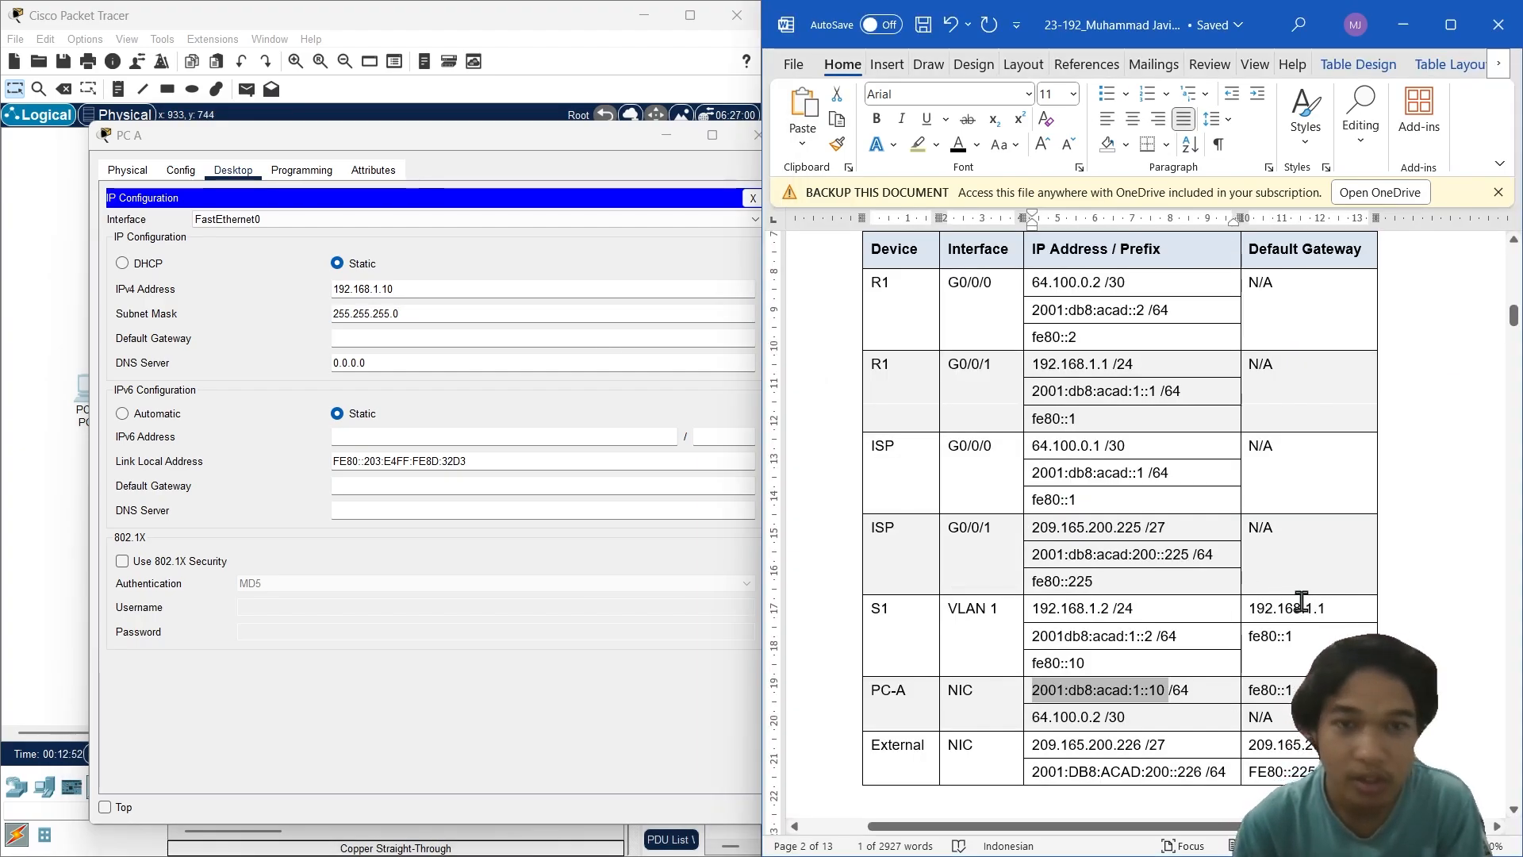
Step: Copy 192.168.1.1 from the addressing table and use it as PC A's IPv4 default gateway
{"action": "scroll", "coordinate": [1301, 600], "scroll_direction": "up", "scroll_amount": 3}
{"action": "scroll", "coordinate": [1214, 609], "scroll_direction": "down", "scroll_amount": 2}
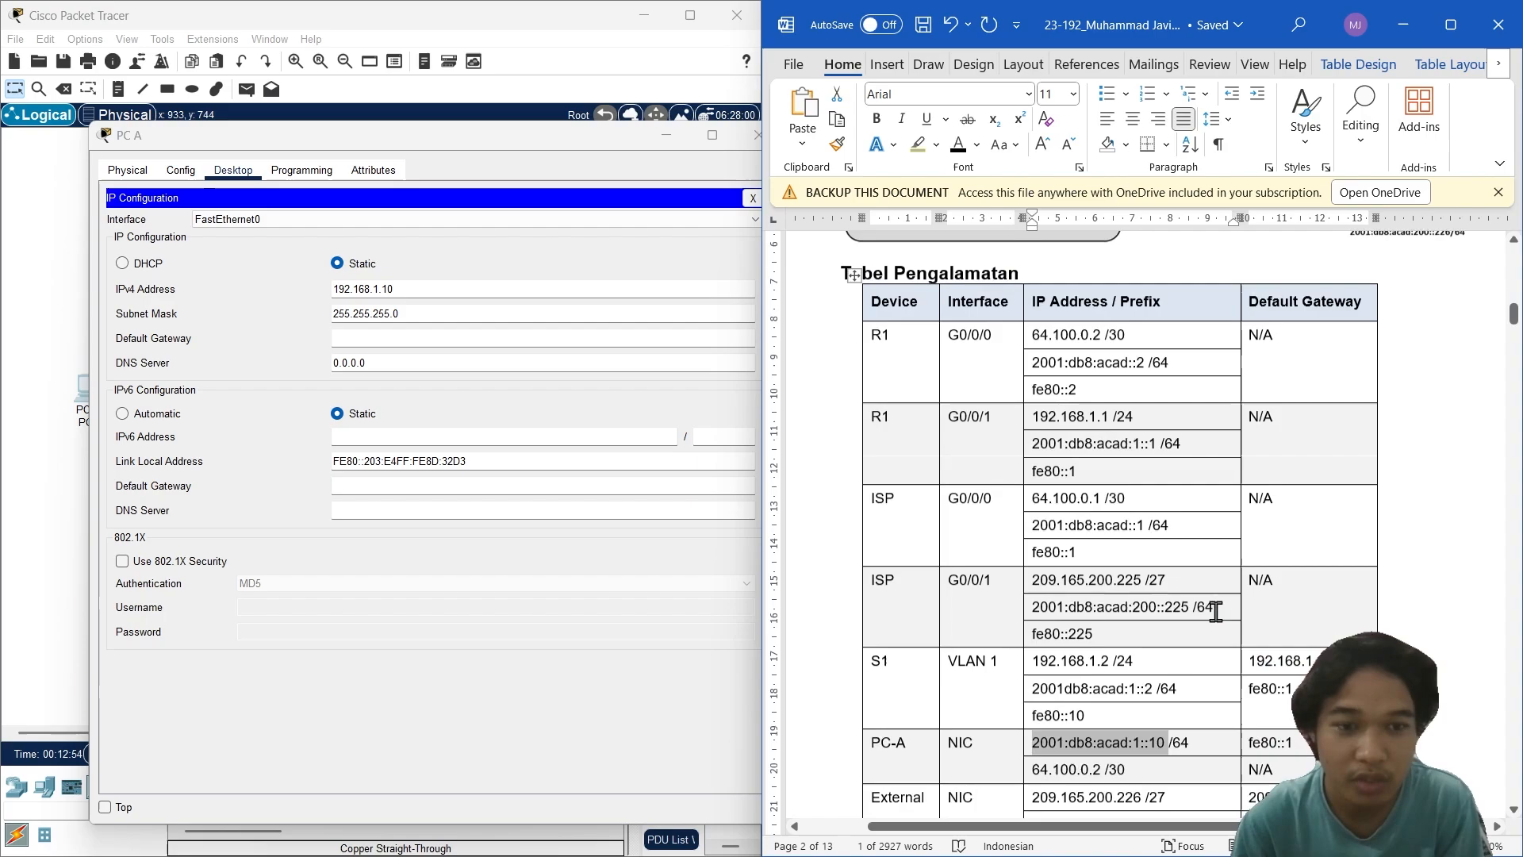
{"action": "double_click", "coordinate": [1301, 659]}
{"action": "key", "text": "ctrl+c"}
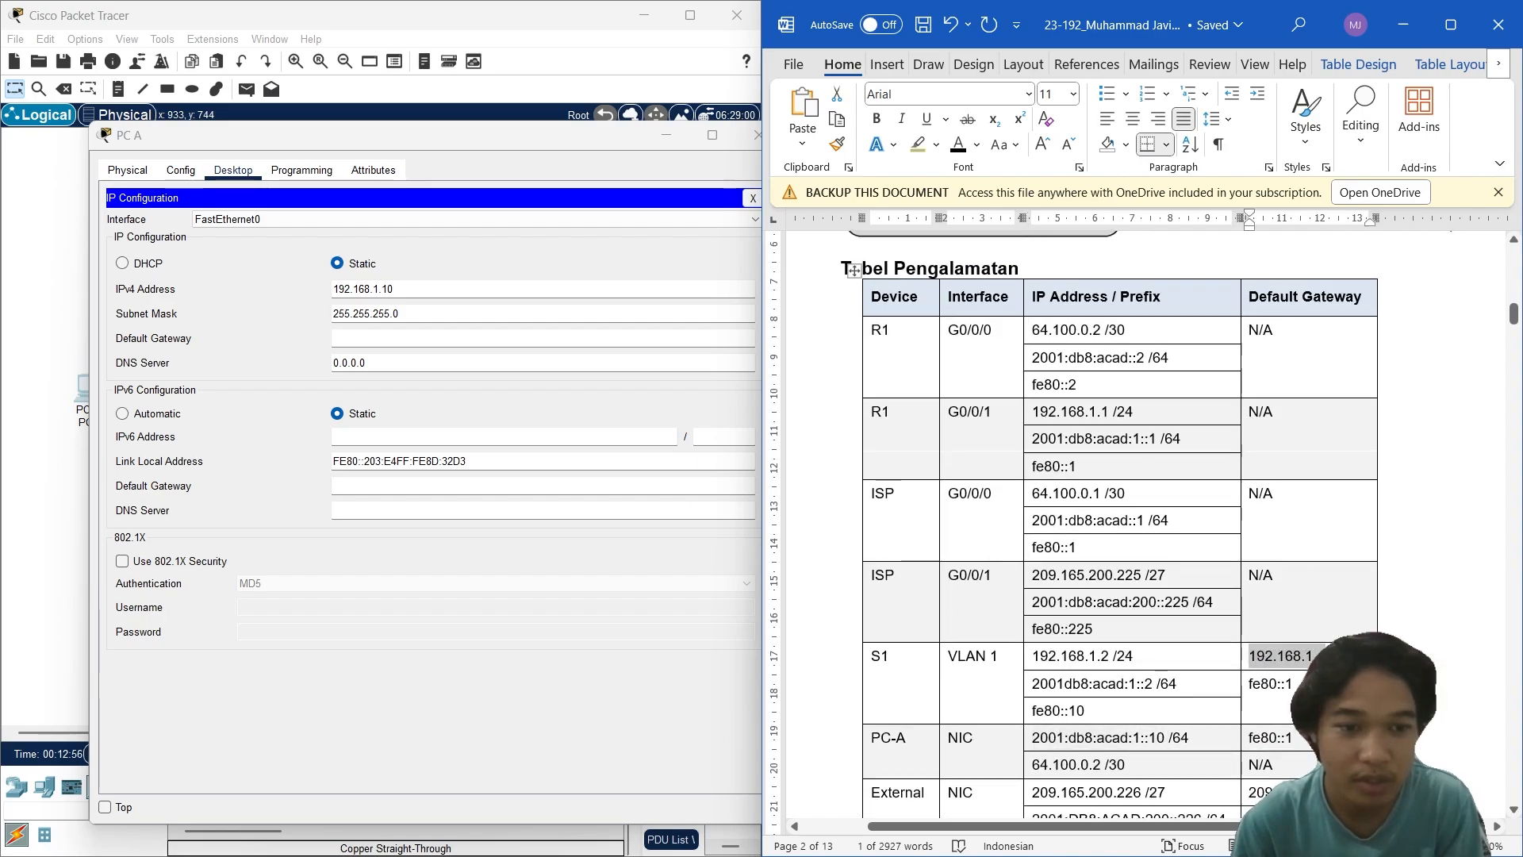
{"action": "left_click", "coordinate": [532, 337]}
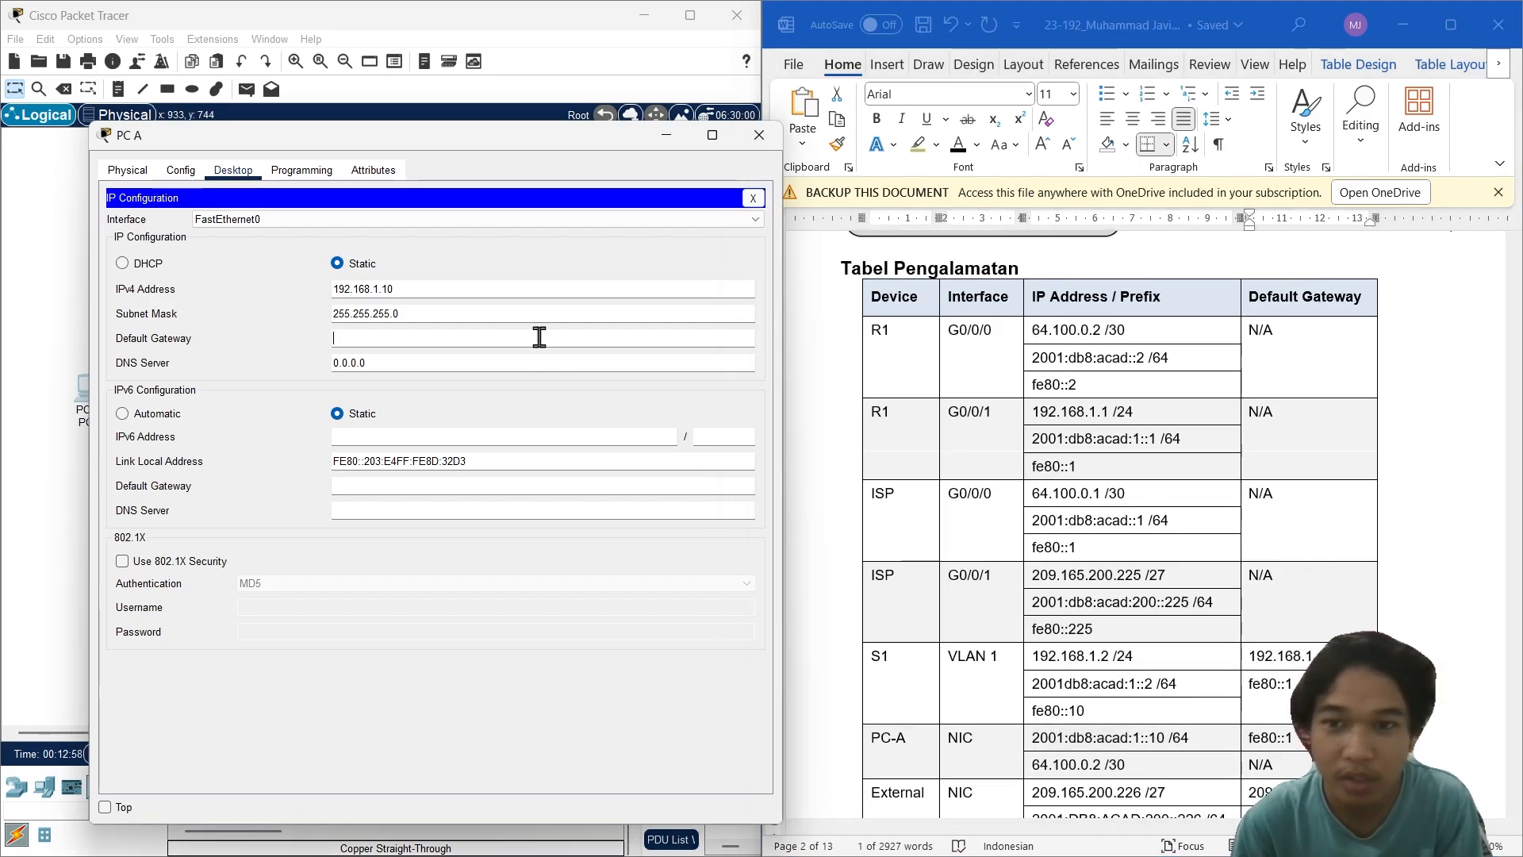
{"action": "key", "text": "ctrl+v"}
Step: Set PC A's static IPv6 address to 2001:db8:acad:1::10 with prefix length 64, copying the address from the PC-A row of the addressing table
{"action": "scroll", "coordinate": [1075, 473], "scroll_direction": "up", "scroll_amount": 1}
{"action": "scroll", "coordinate": [1087, 507], "scroll_direction": "down", "scroll_amount": 3}
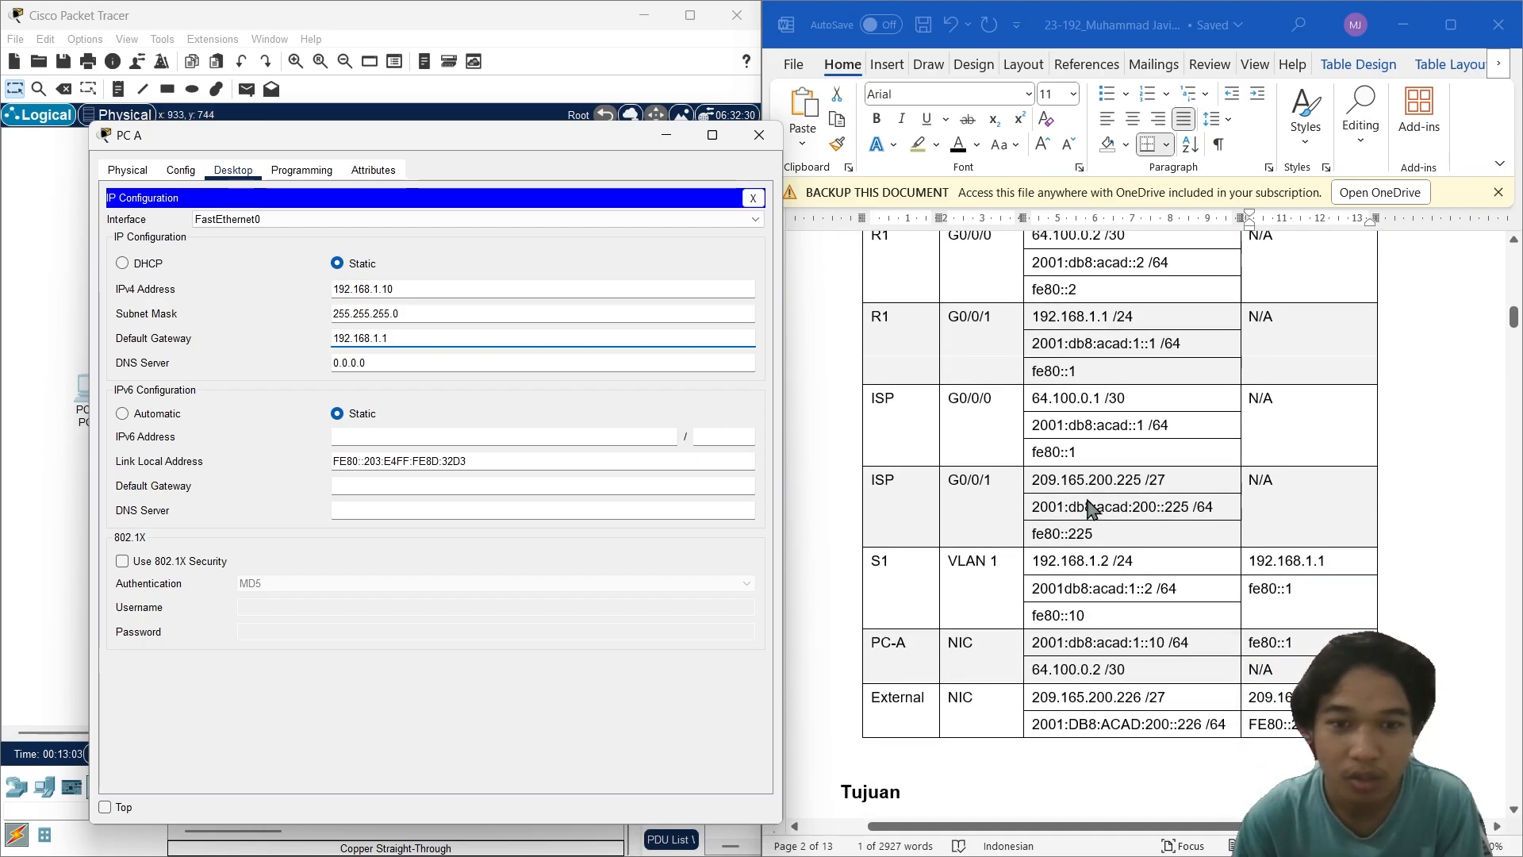
{"action": "scroll", "coordinate": [1174, 650], "scroll_direction": "up", "scroll_amount": 2}
{"action": "scroll", "coordinate": [1180, 638], "scroll_direction": "down", "scroll_amount": 1}
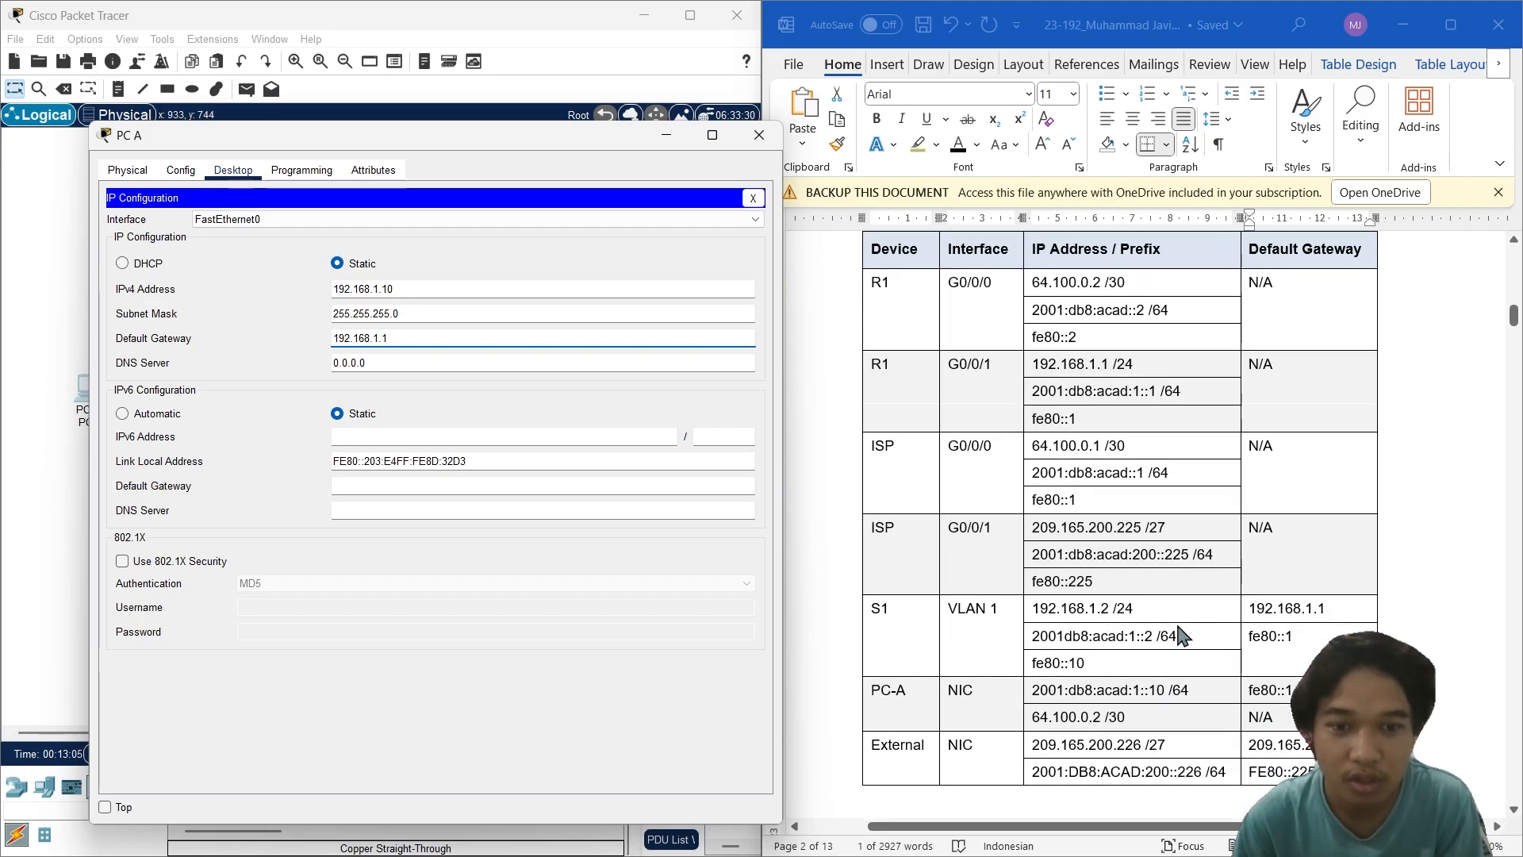
{"action": "scroll", "coordinate": [1071, 698], "scroll_direction": "up", "scroll_amount": 3}
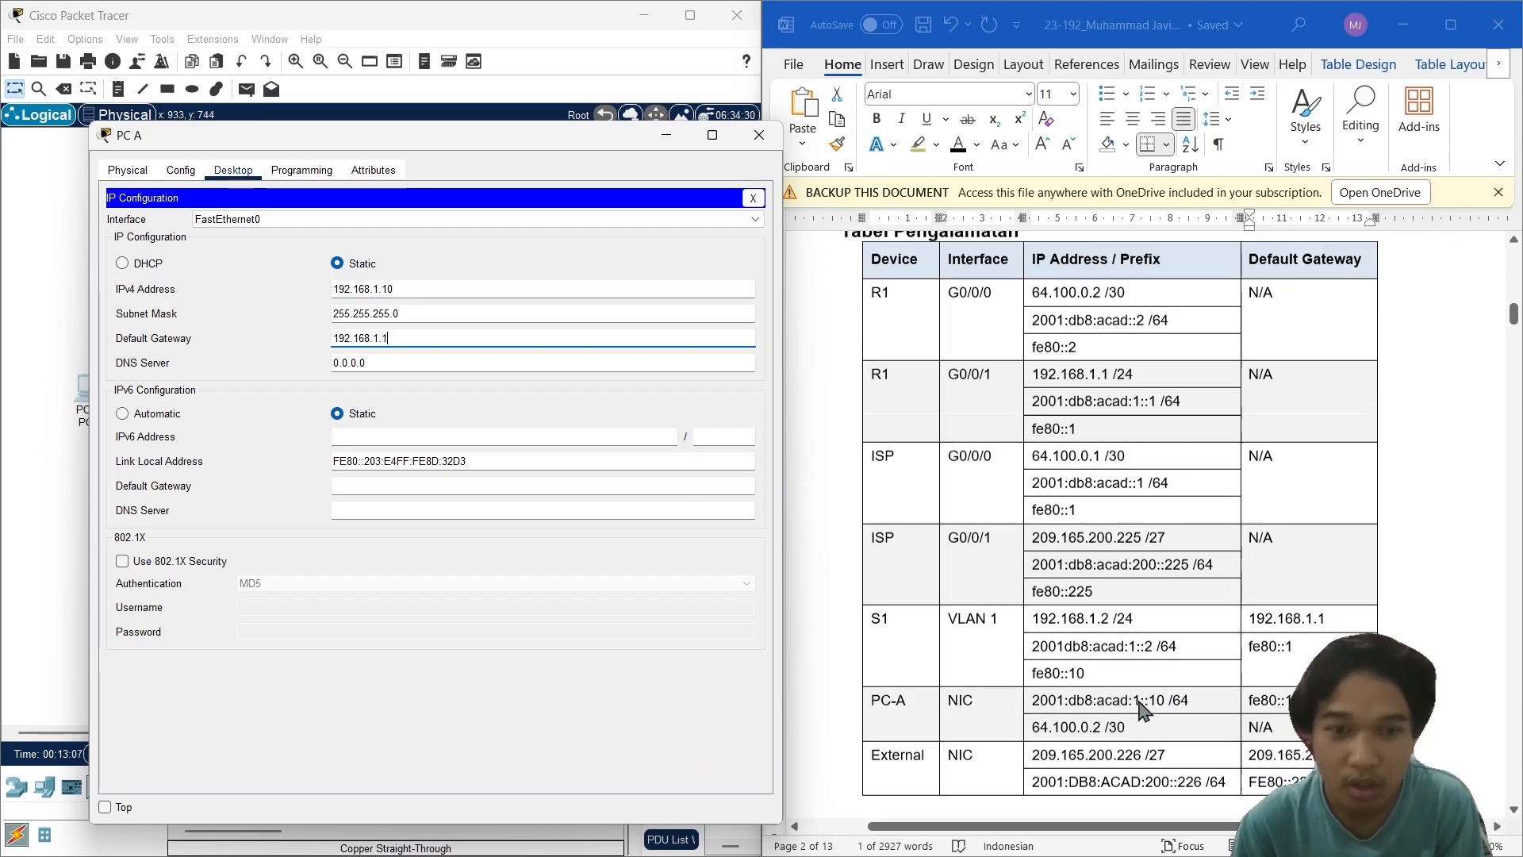
{"action": "scroll", "coordinate": [1101, 650], "scroll_direction": "down", "scroll_amount": 3}
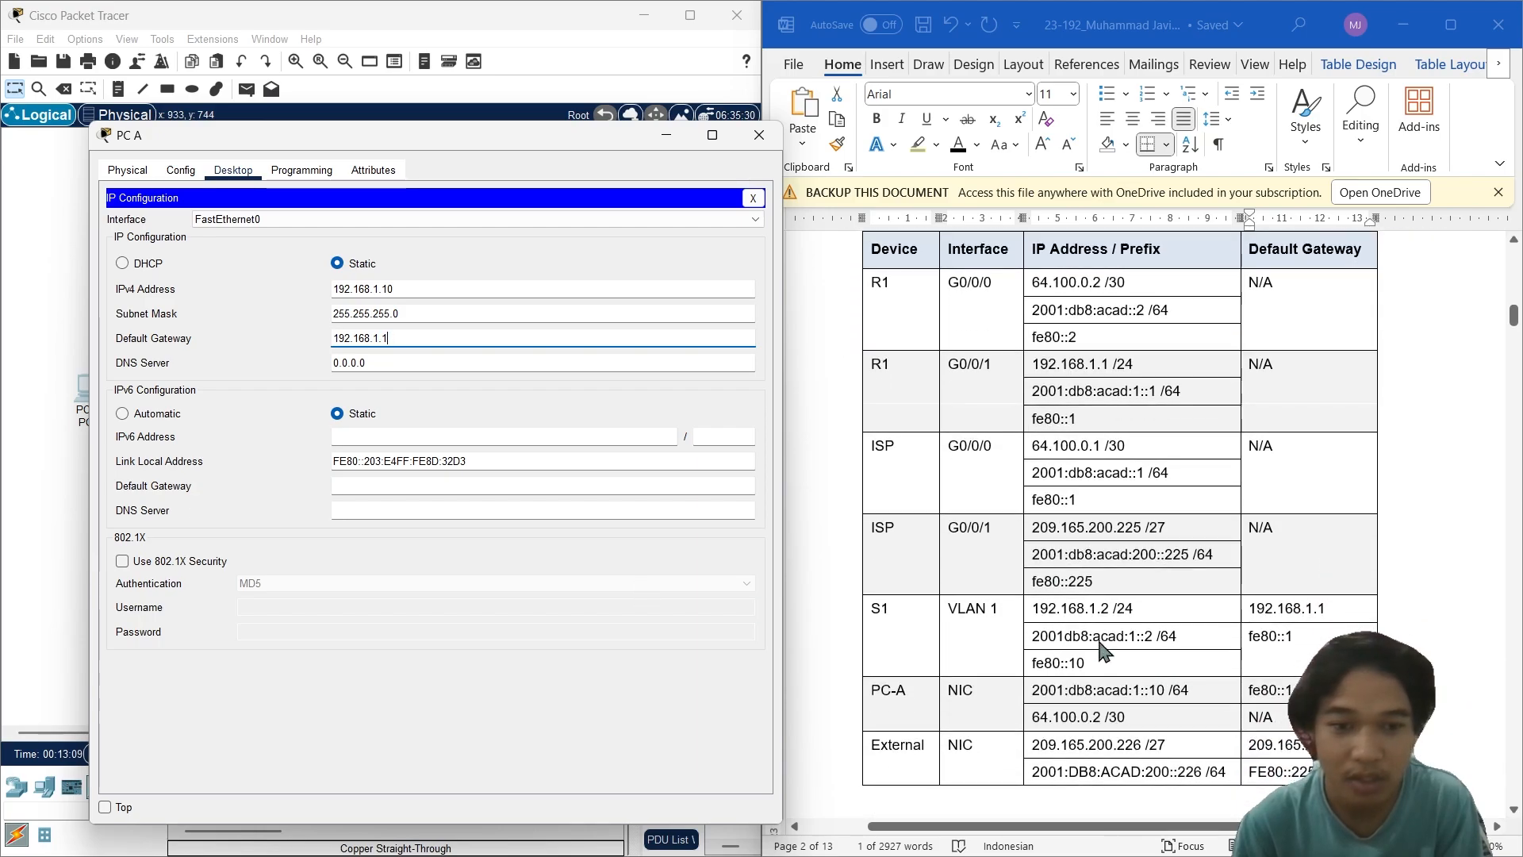
{"action": "left_click", "coordinate": [1065, 690]}
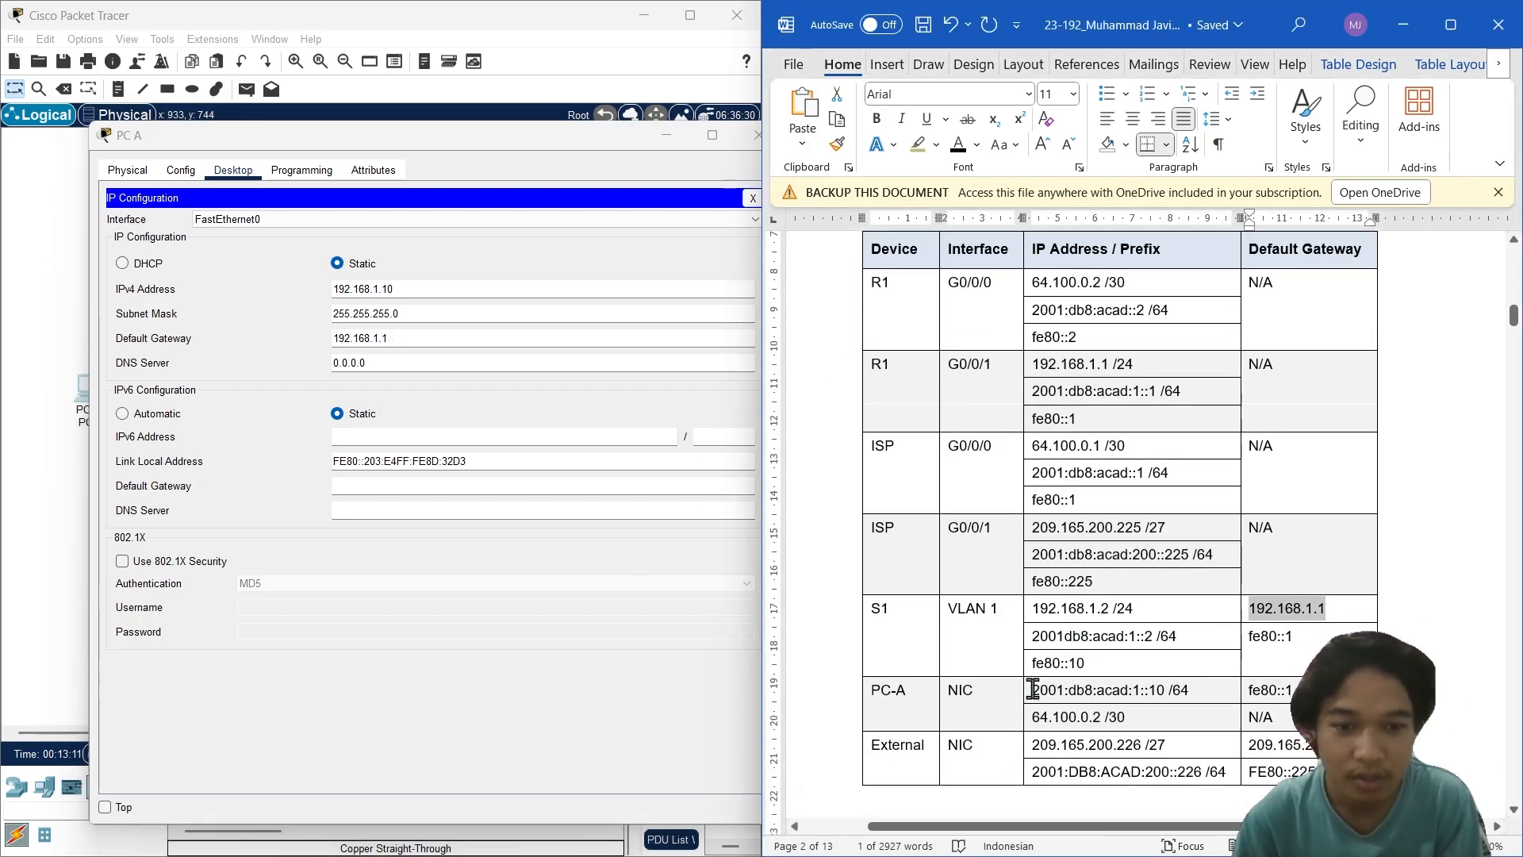
{"action": "left_click_drag", "start_coordinate": [1032, 690], "coordinate": [1170, 689]}
{"action": "key", "text": "ctrl+c"}
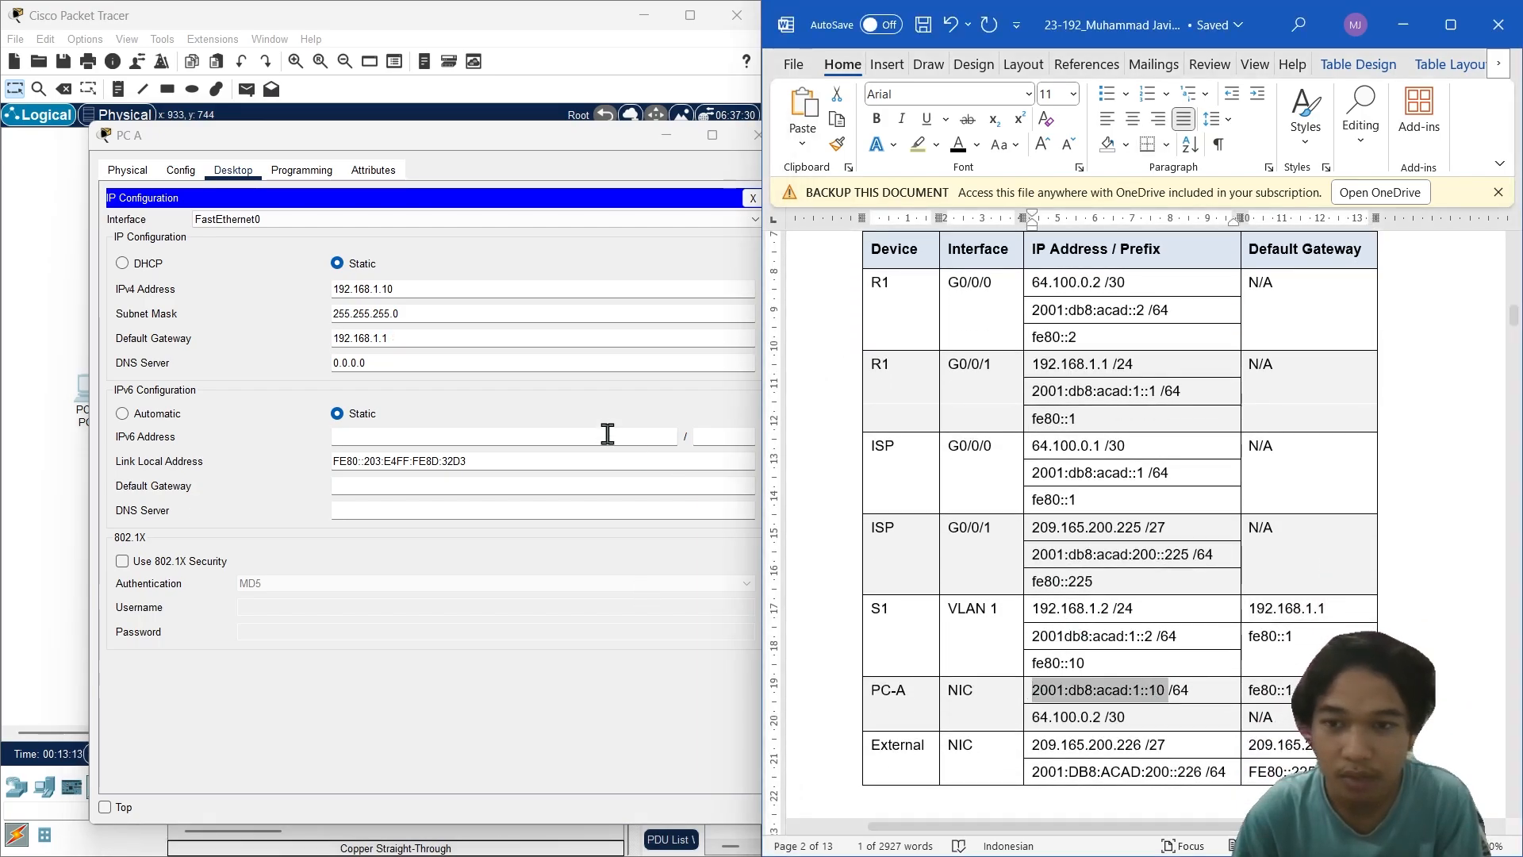
{"action": "left_click", "coordinate": [605, 437]}
{"action": "key", "text": "ctrl+v"}
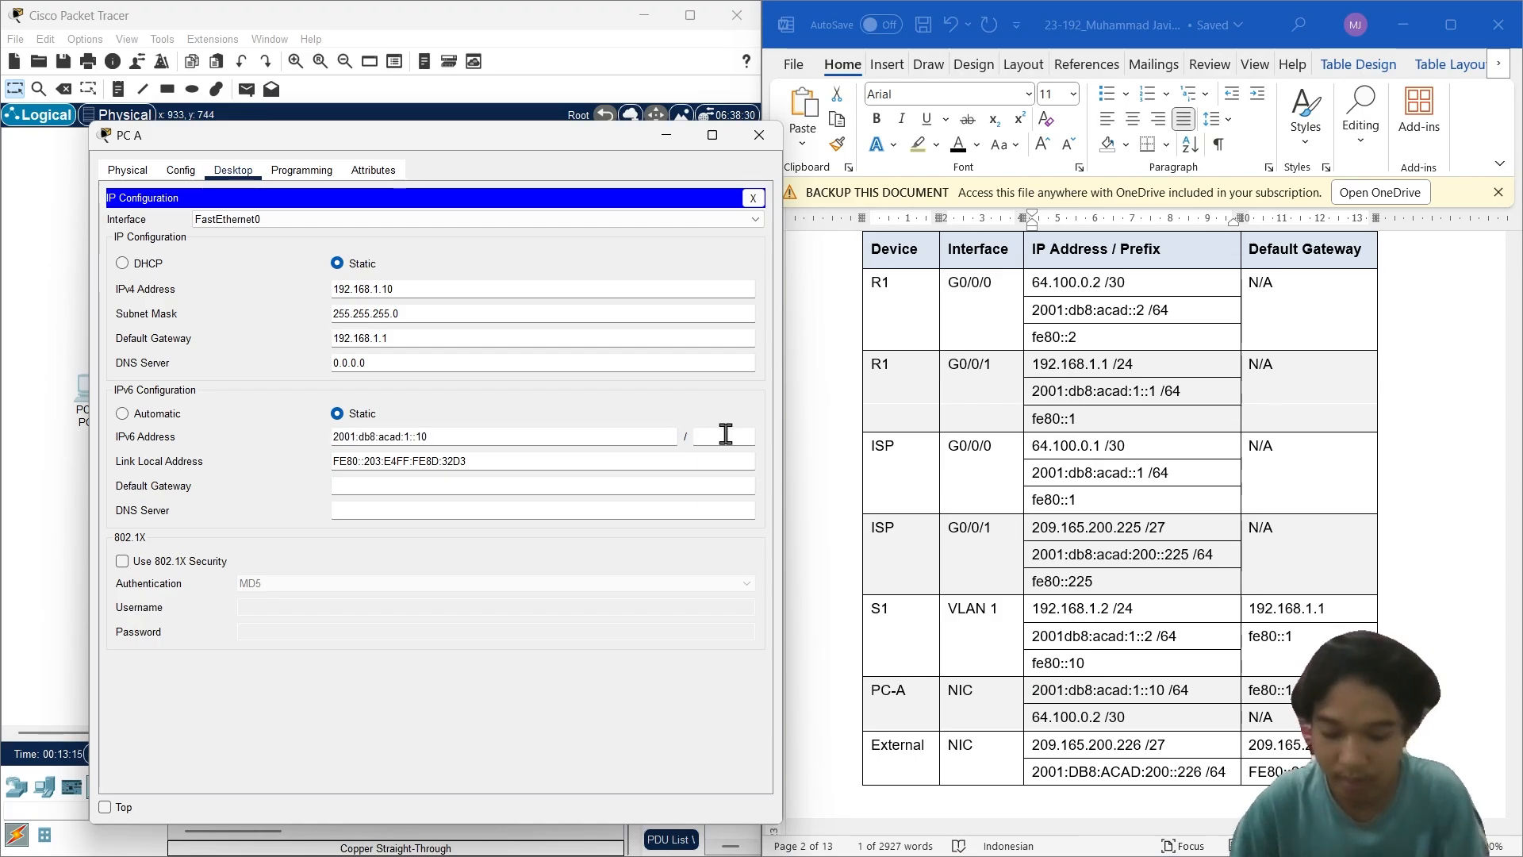
{"action": "type", "text": "64"}
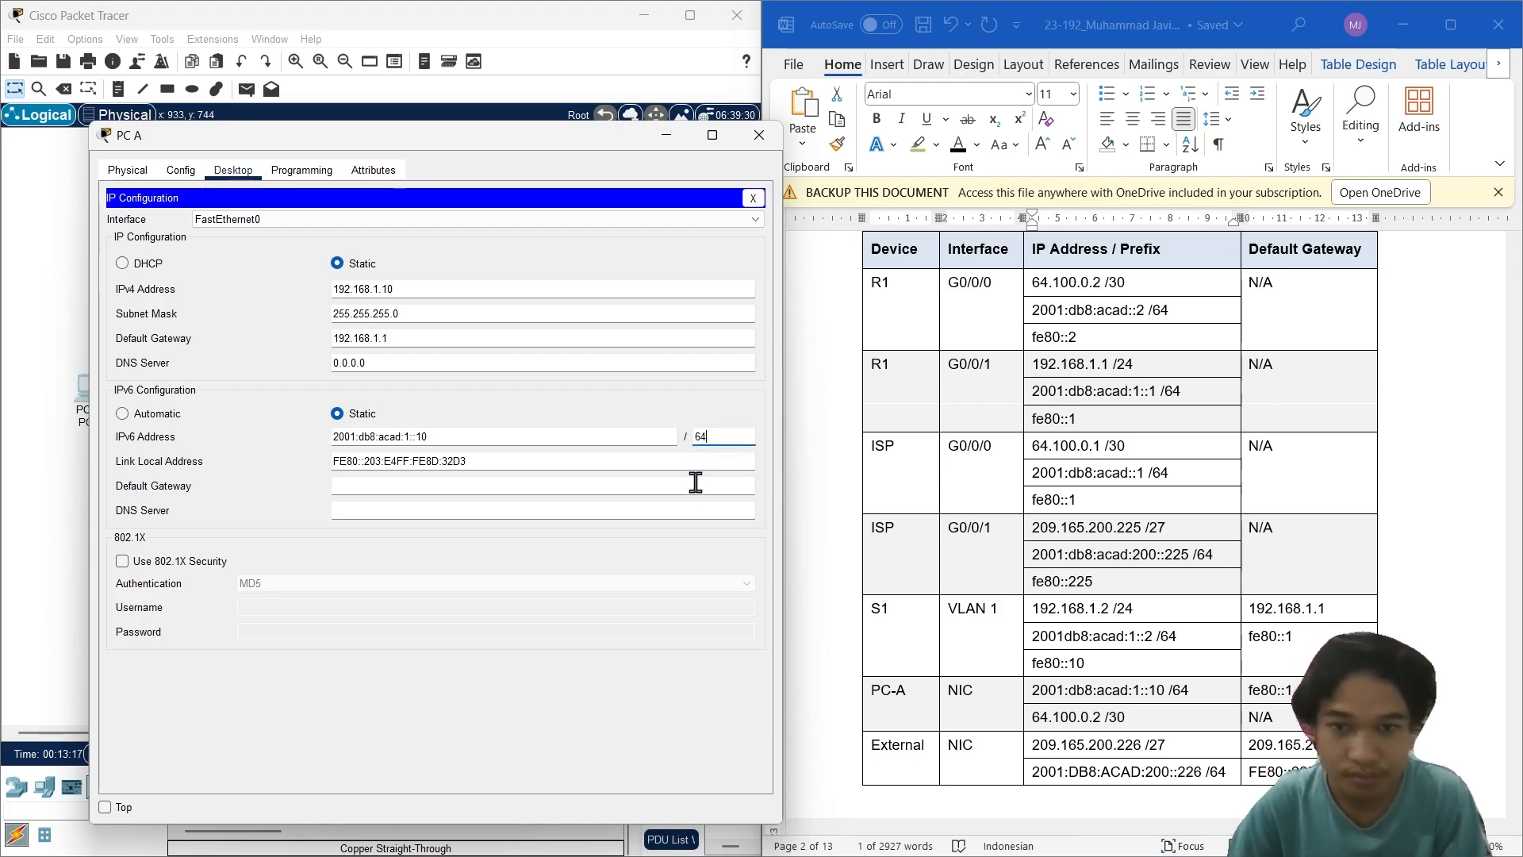
{"action": "left_click", "coordinate": [696, 486]}
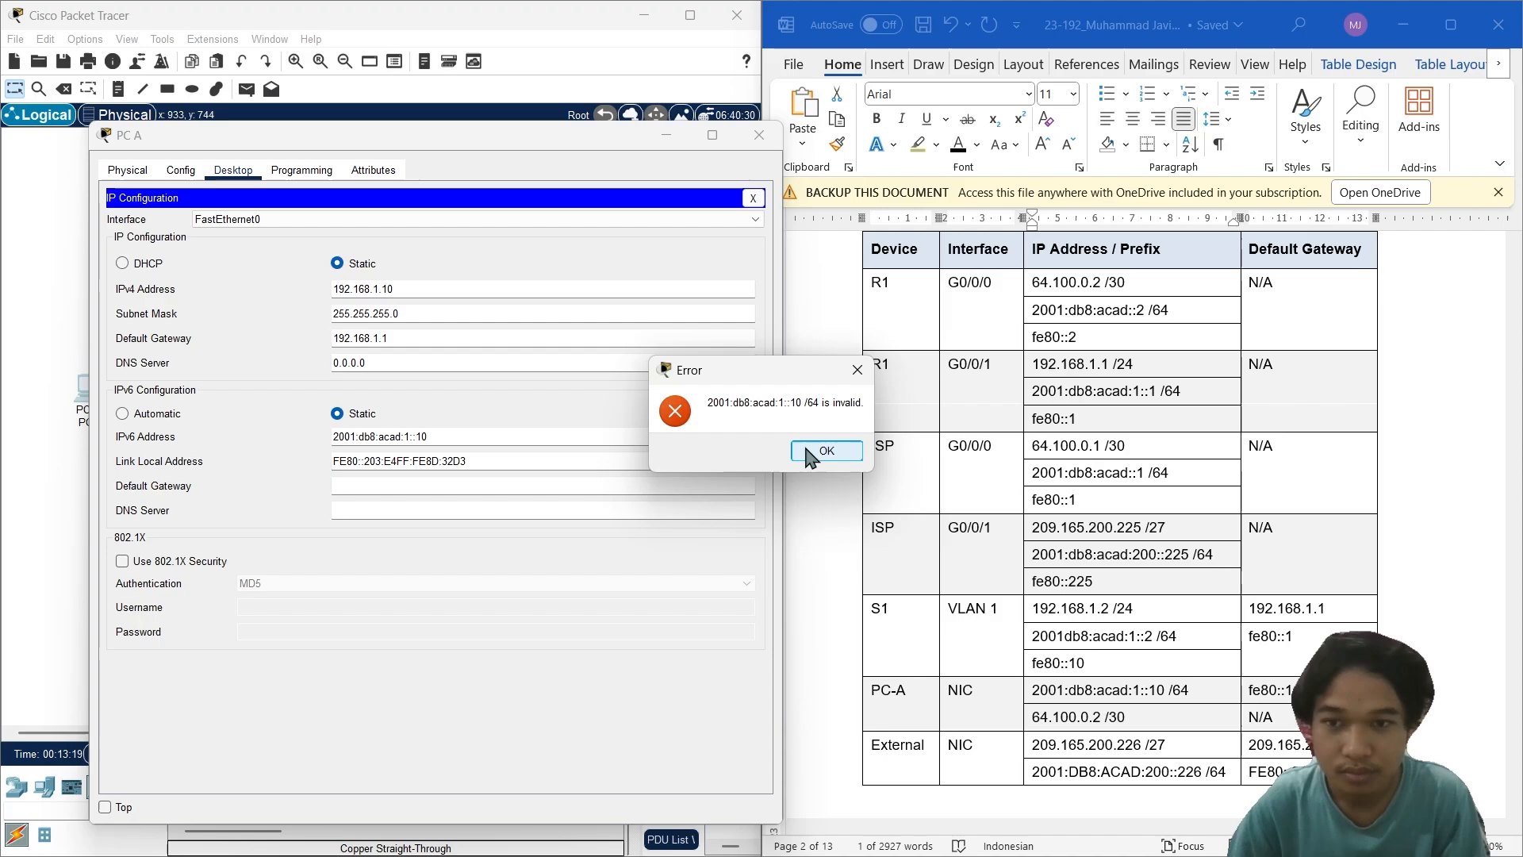
{"action": "left_click", "coordinate": [825, 452]}
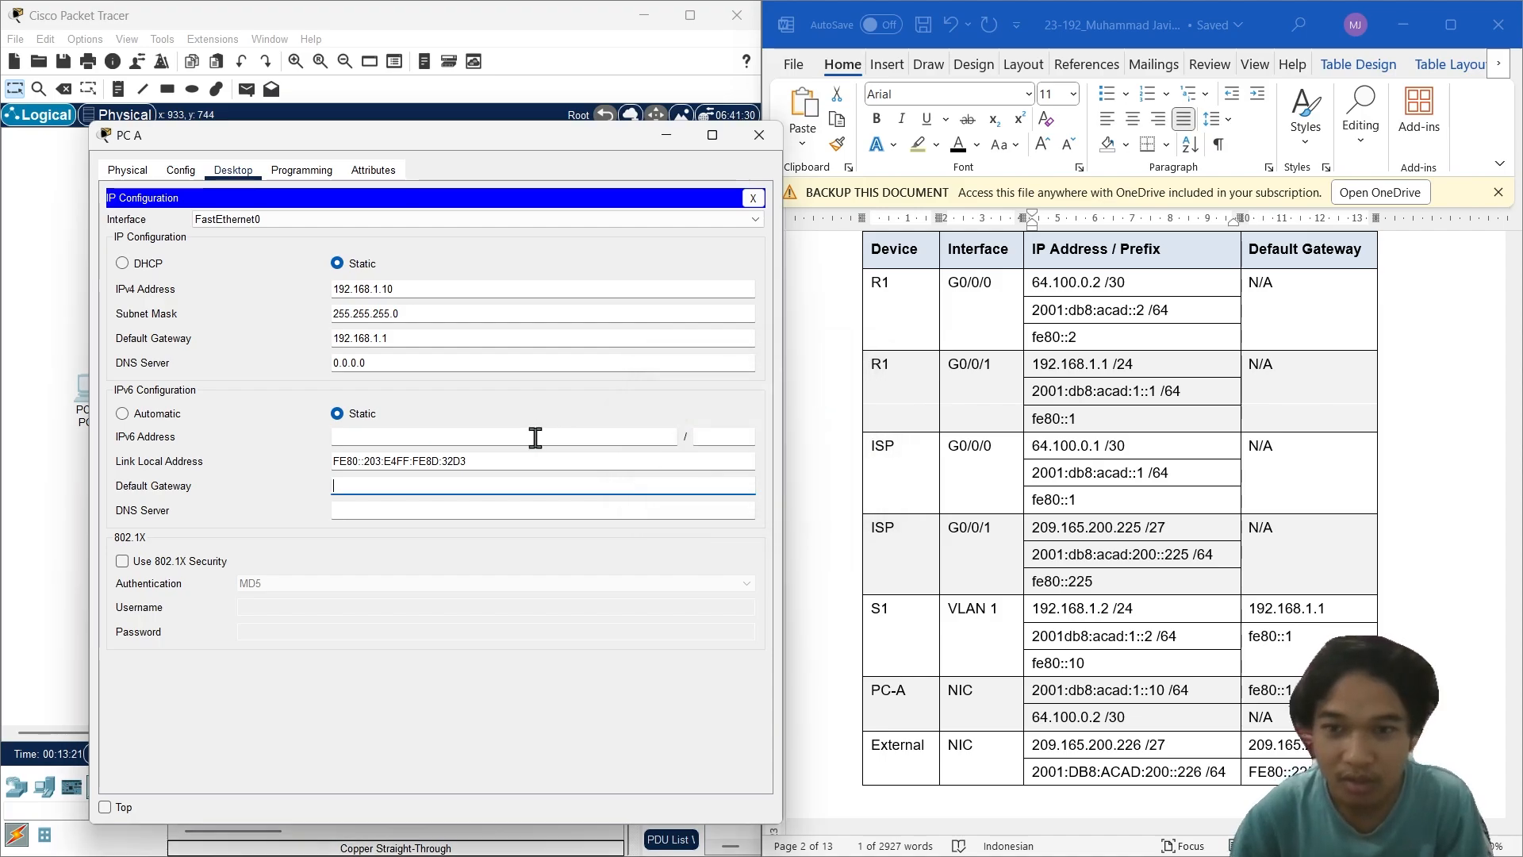
{"action": "left_click", "coordinate": [535, 437]}
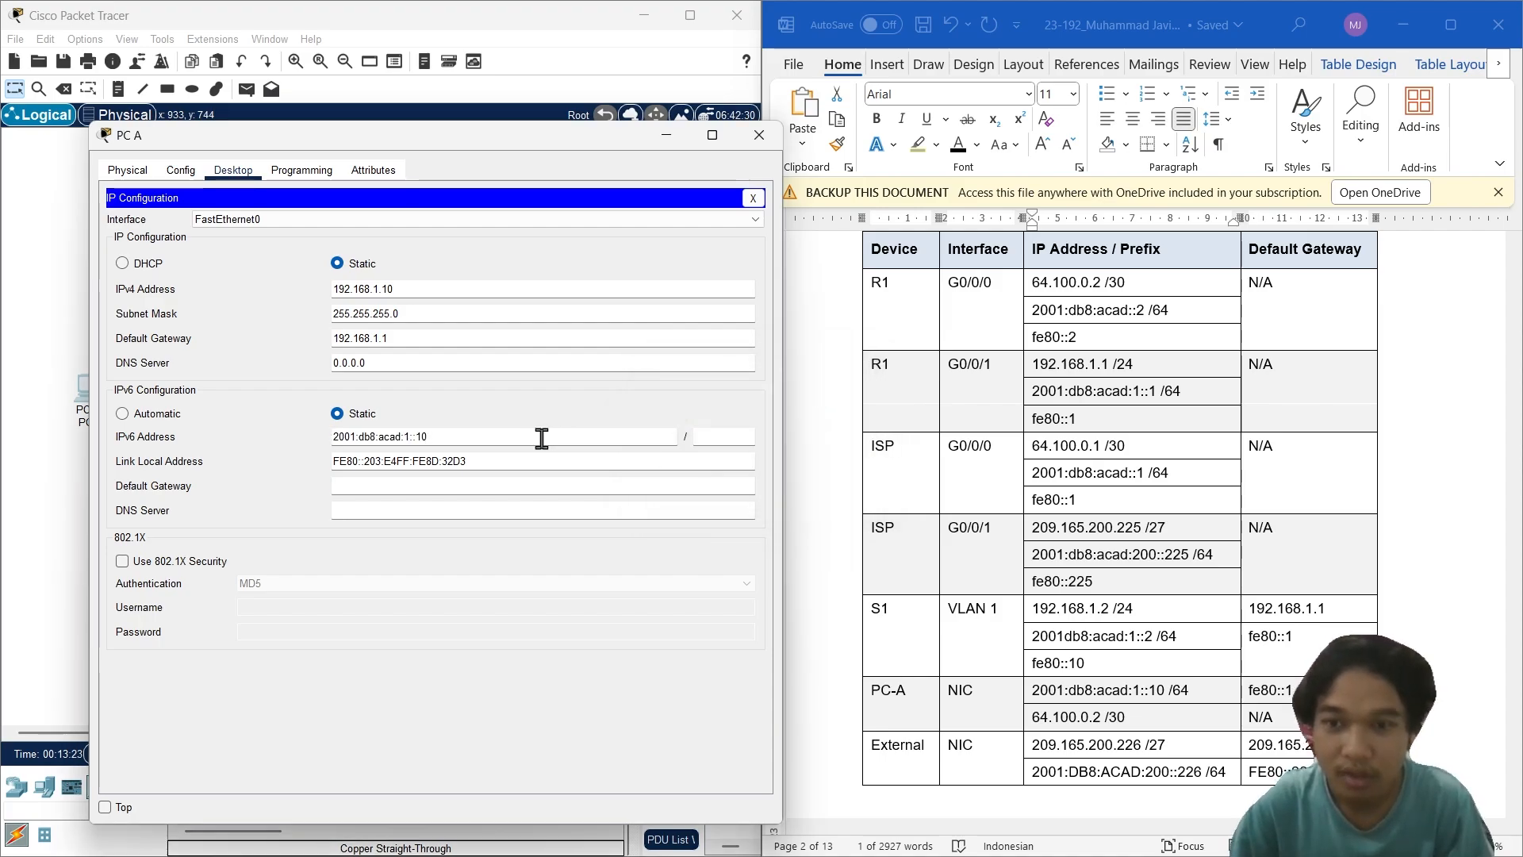
{"action": "left_click", "coordinate": [725, 433]}
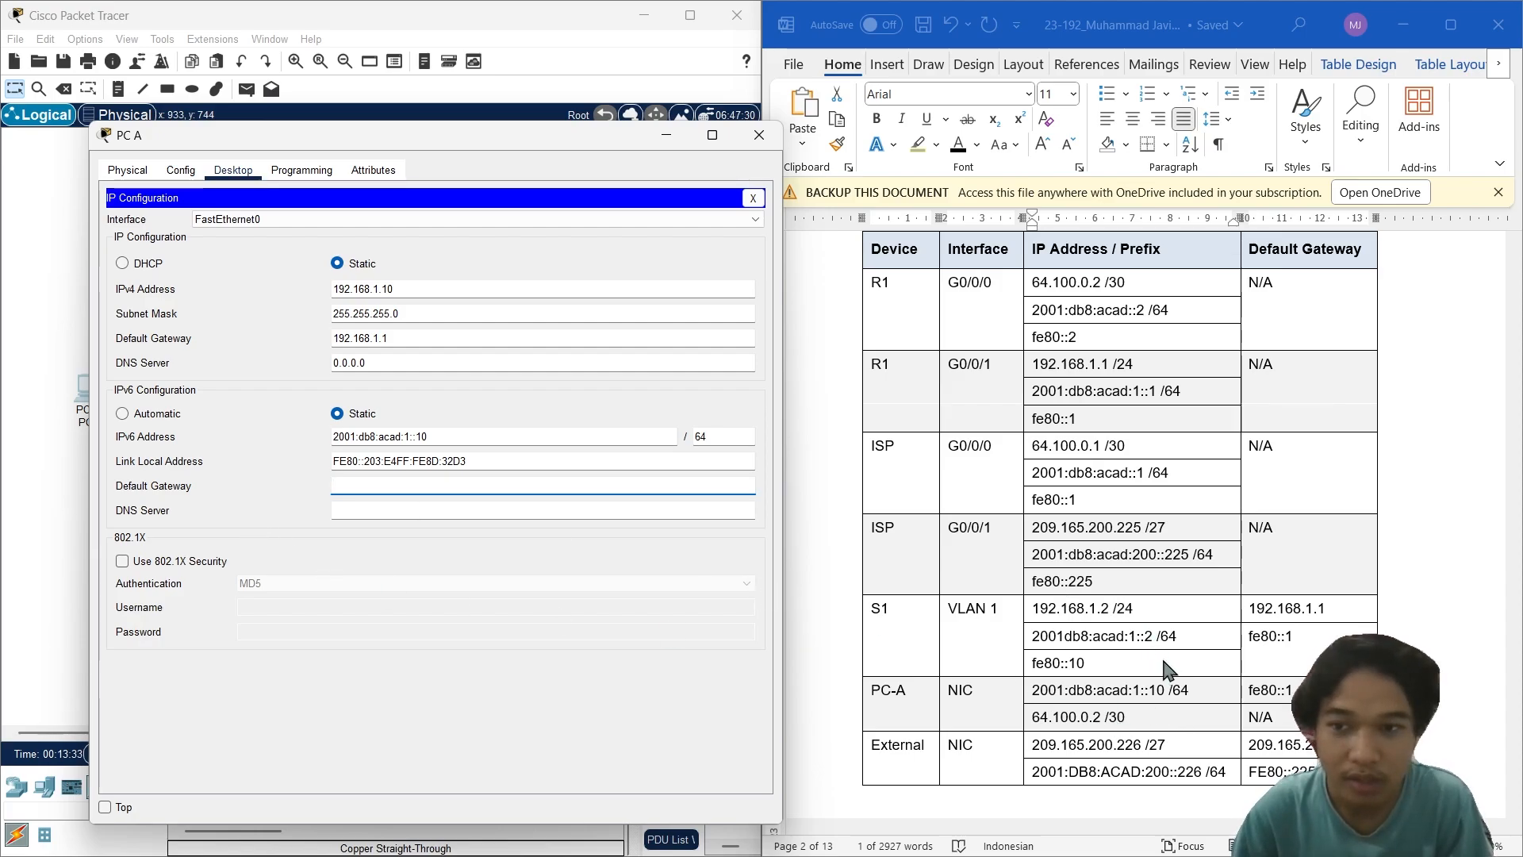
Step: Copy fe80::1 from the PC-A row of the addressing table into PC A's IPv6 default gateway
{"action": "scroll", "coordinate": [1126, 678], "scroll_direction": "up", "scroll_amount": 2}
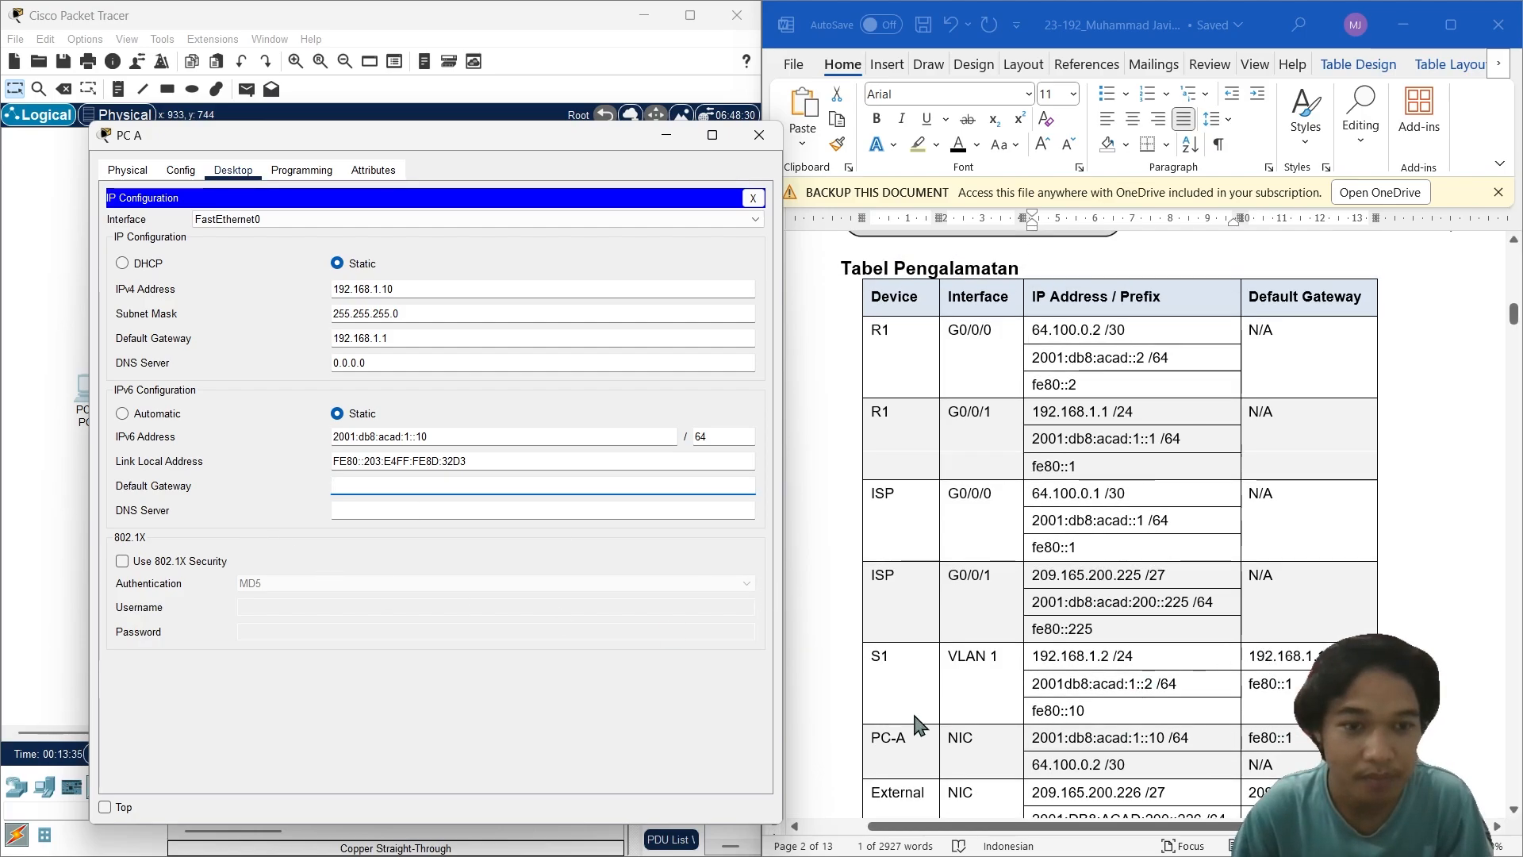
{"action": "scroll", "coordinate": [952, 730], "scroll_direction": "down", "scroll_amount": 2}
{"action": "left_click_drag", "start_coordinate": [1296, 692], "coordinate": [1251, 692]}
{"action": "left_click", "coordinate": [1294, 691]}
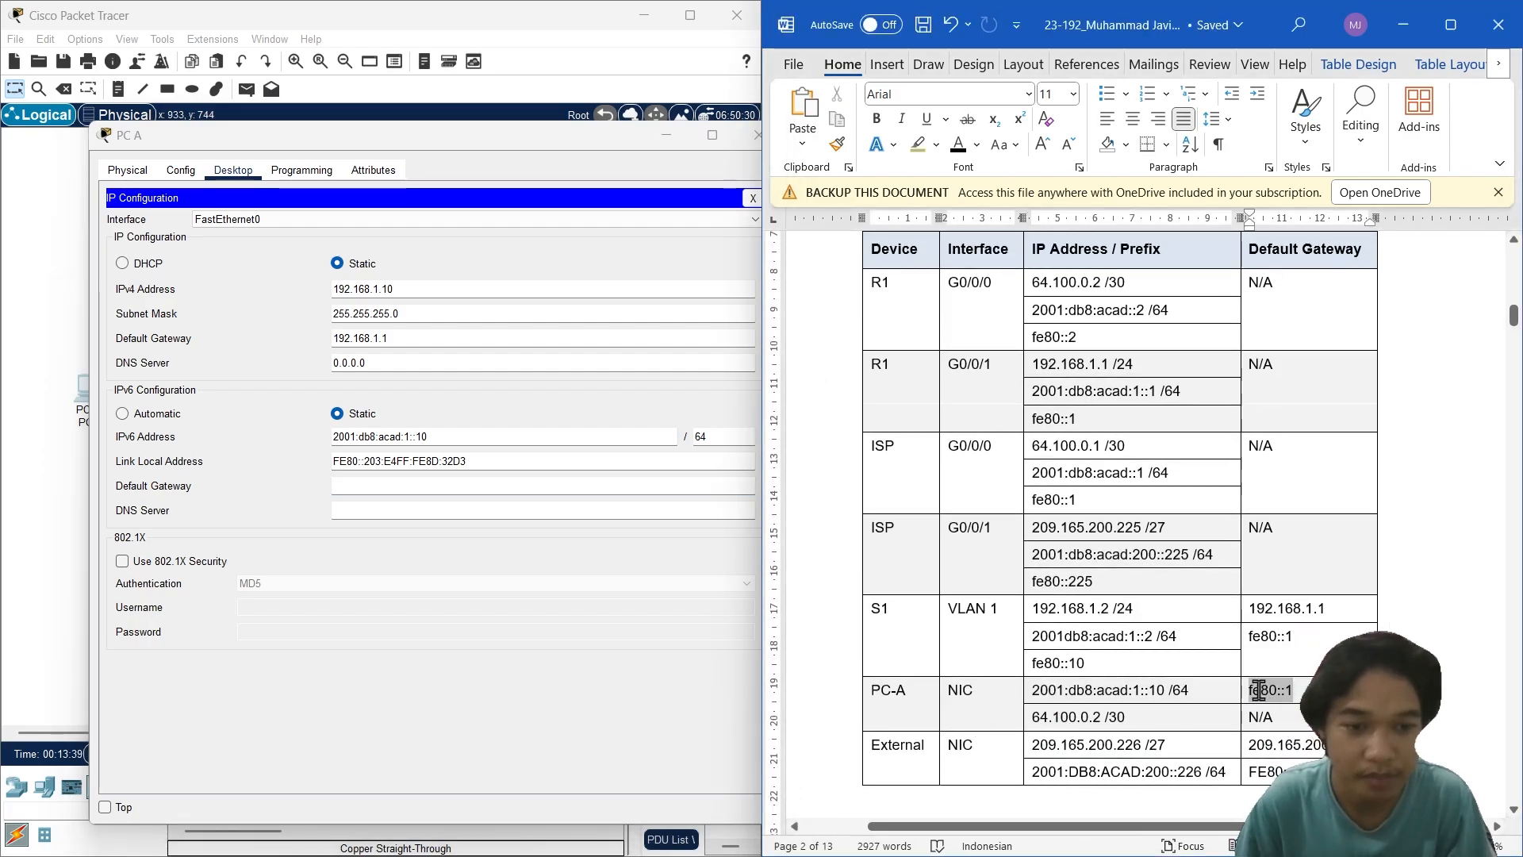
{"action": "key", "text": "ctrl+c"}
{"action": "left_click", "coordinate": [619, 486]}
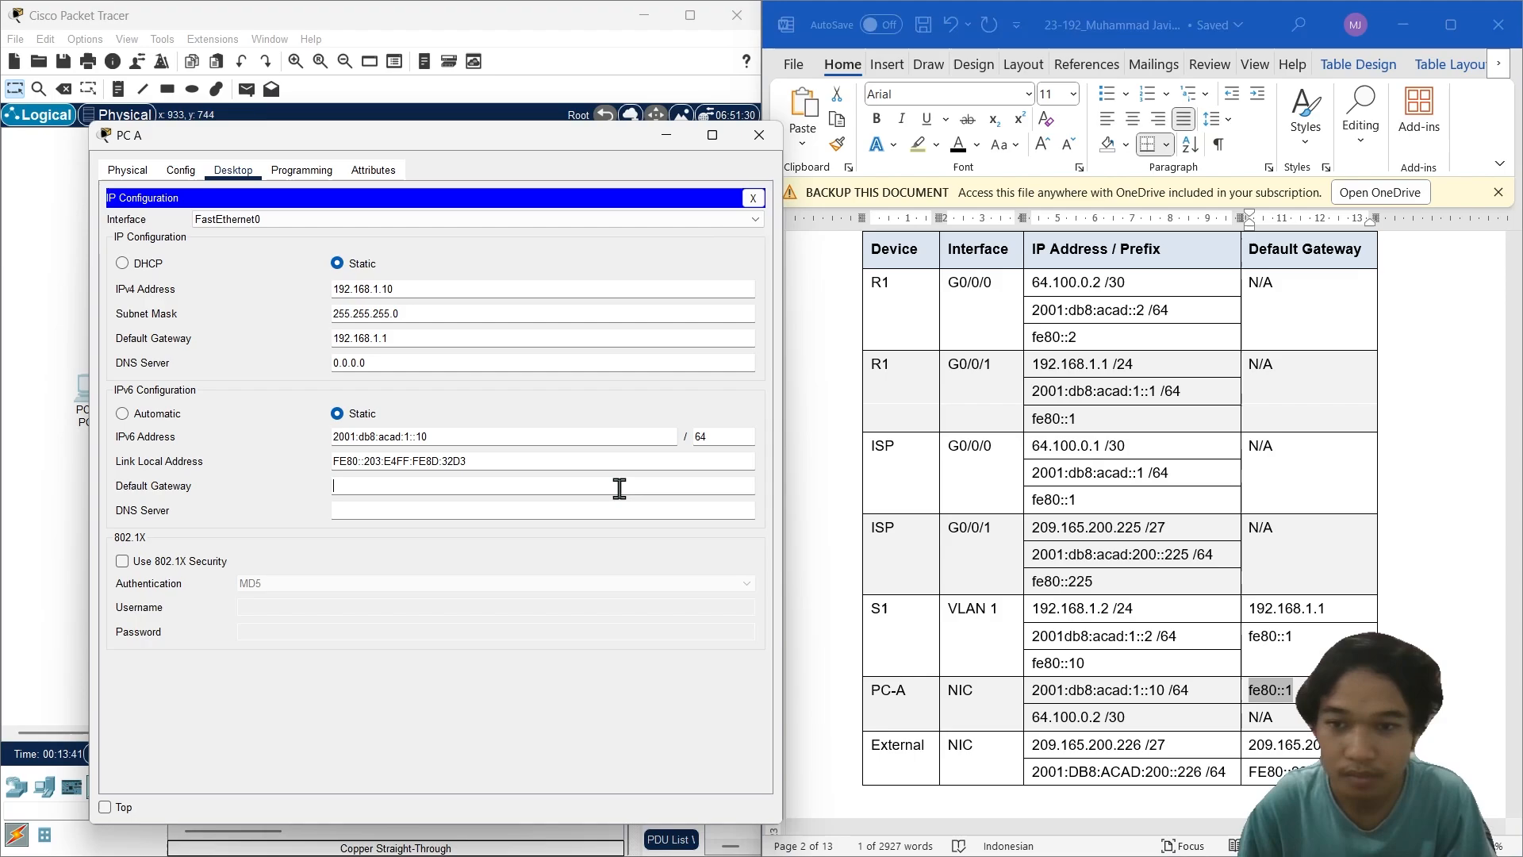
{"action": "key", "text": "ctrl+v"}
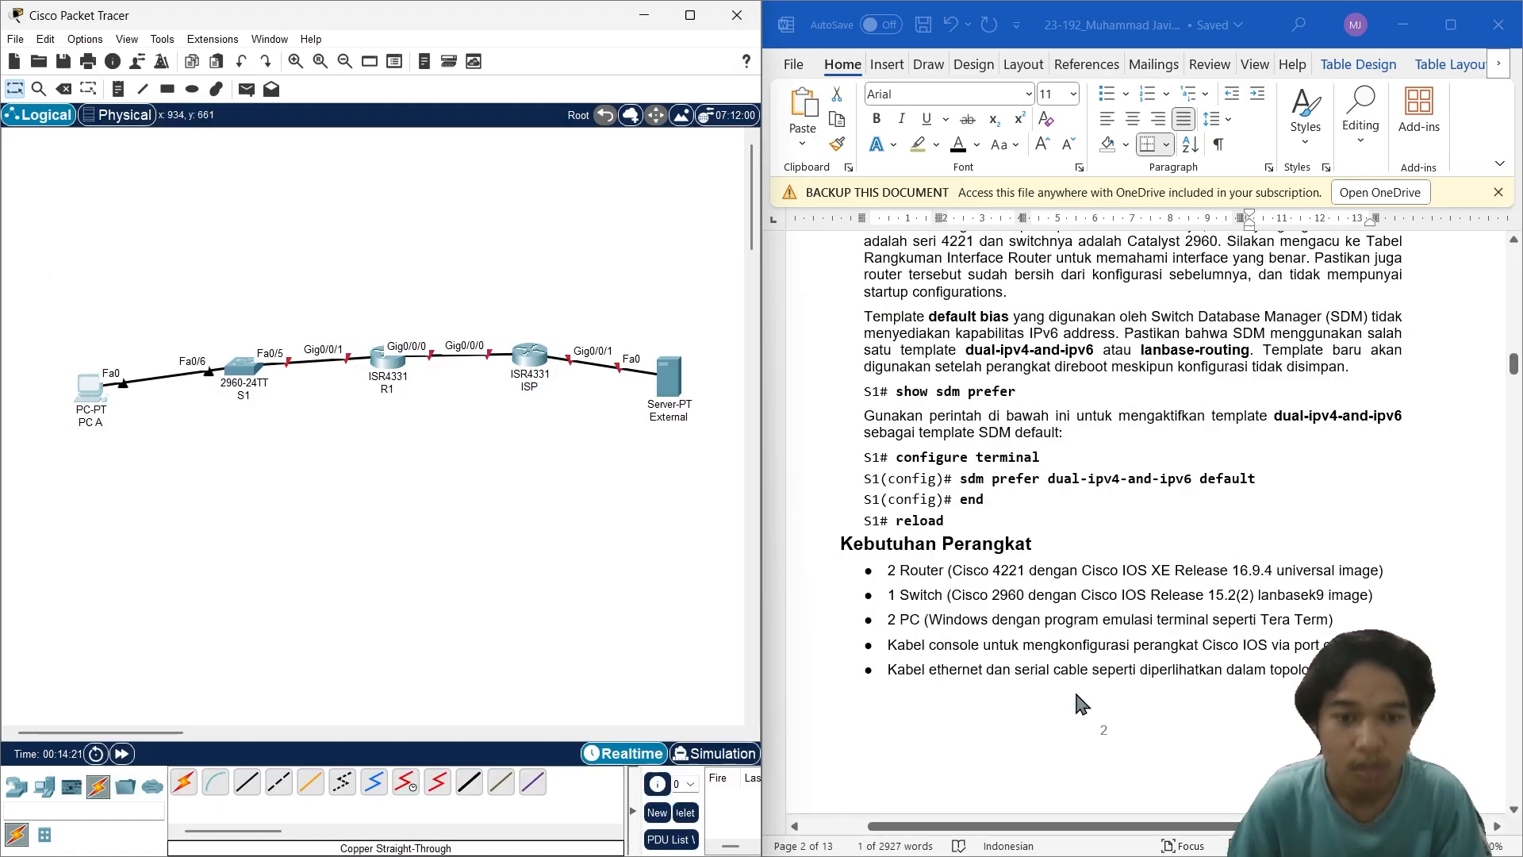
Step: Read the lab document's Langkah 4 instructions on applying the initial configurations to R1, ISP and S1
{"action": "scroll", "coordinate": [1078, 704], "scroll_direction": "down", "scroll_amount": 8}
{"action": "scroll", "coordinate": [1079, 704], "scroll_direction": "down", "scroll_amount": 3}
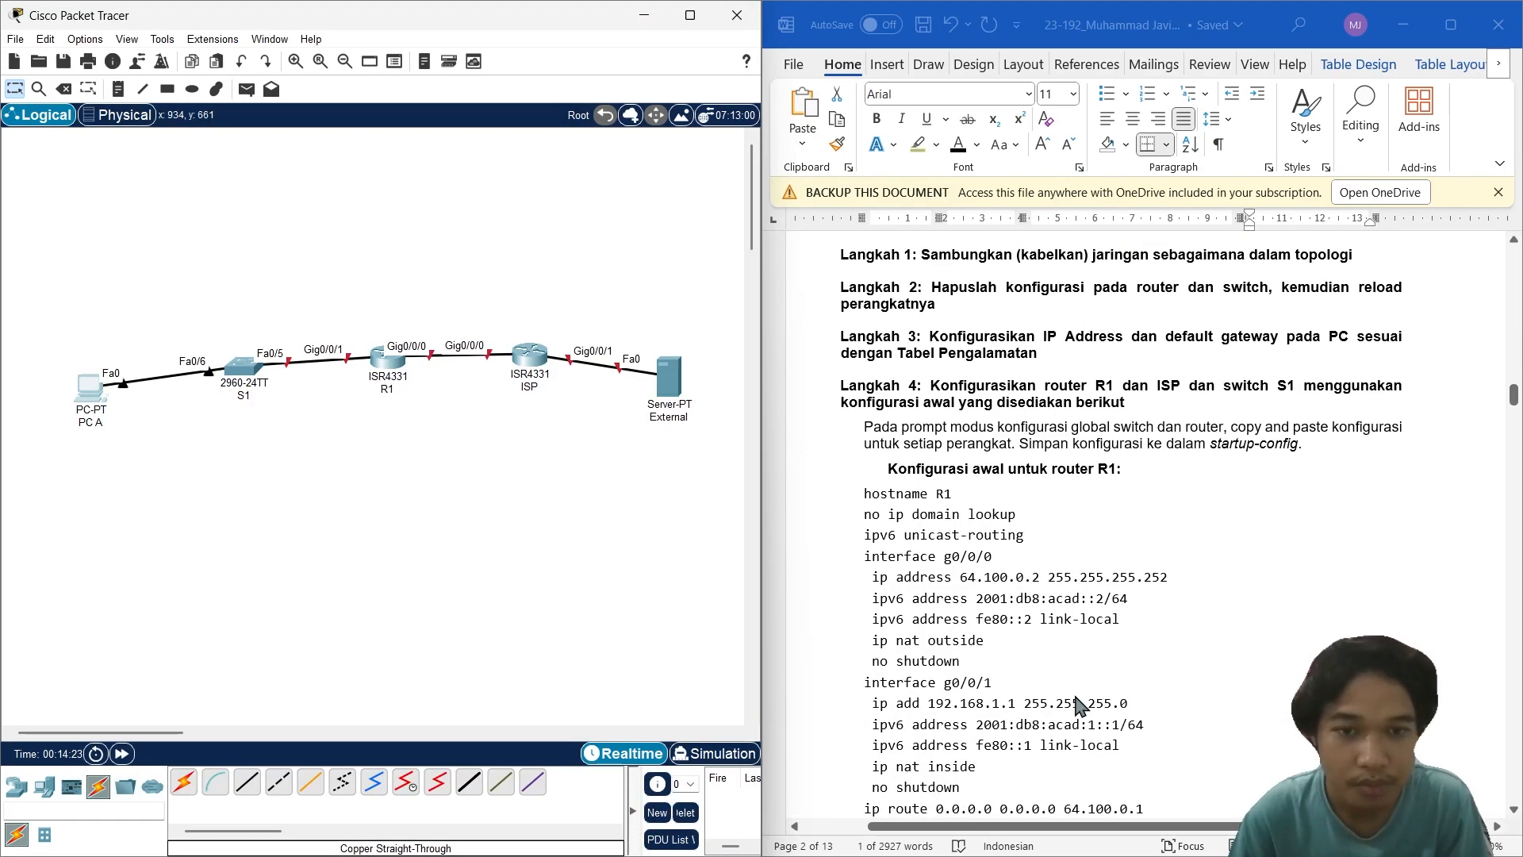
{"action": "scroll", "coordinate": [1087, 687], "scroll_direction": "up", "scroll_amount": 2}
{"action": "left_click", "coordinate": [1006, 595]}
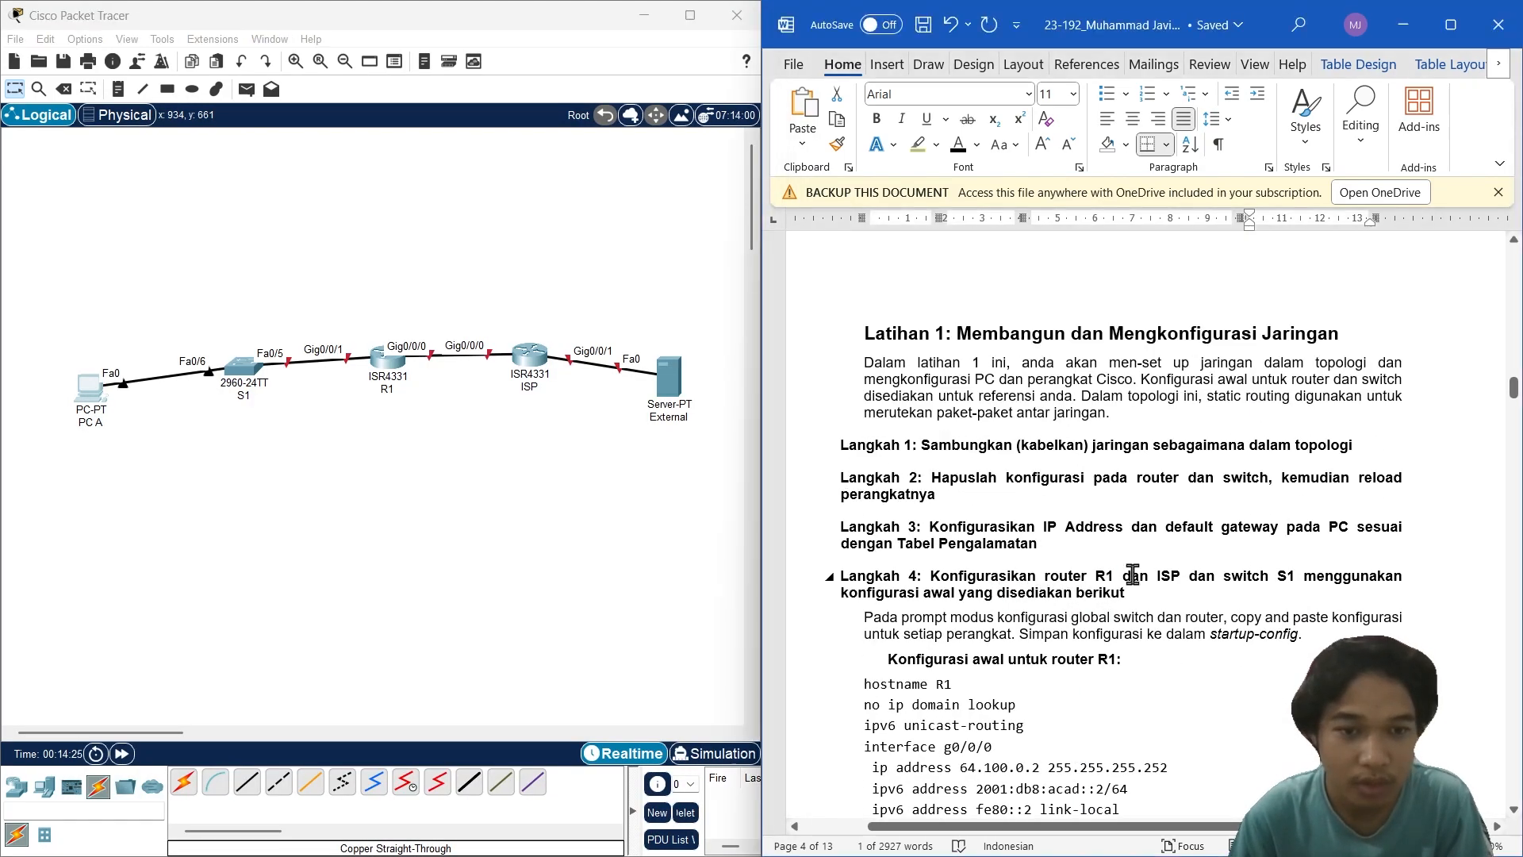
{"action": "left_click", "coordinate": [1102, 582]}
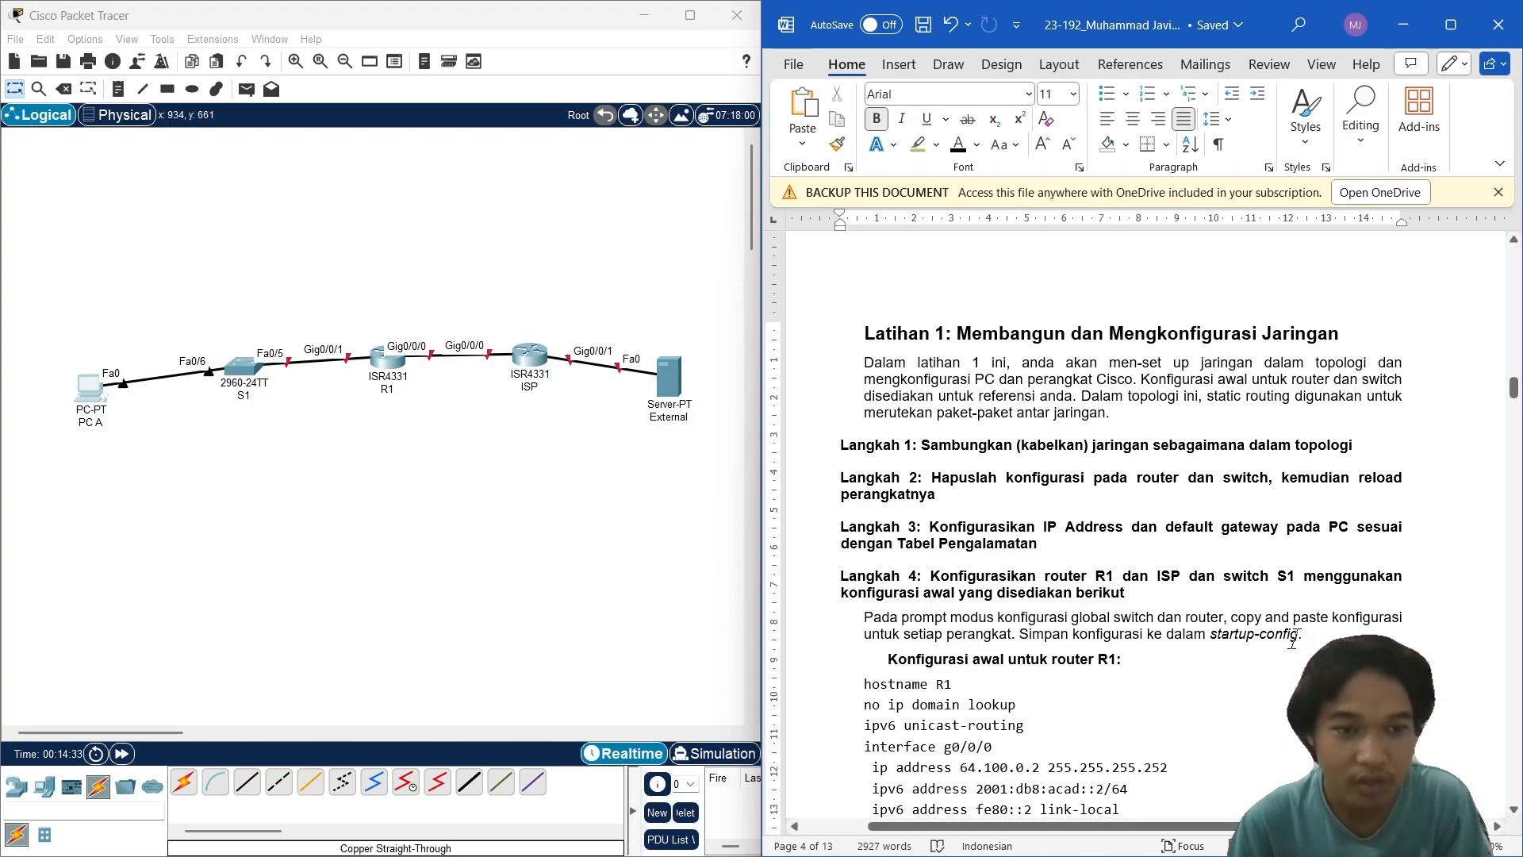
{"action": "scroll", "coordinate": [777, 542], "scroll_direction": "up", "scroll_amount": 2}
{"action": "scroll", "coordinate": [836, 567], "scroll_direction": "up", "scroll_amount": 1}
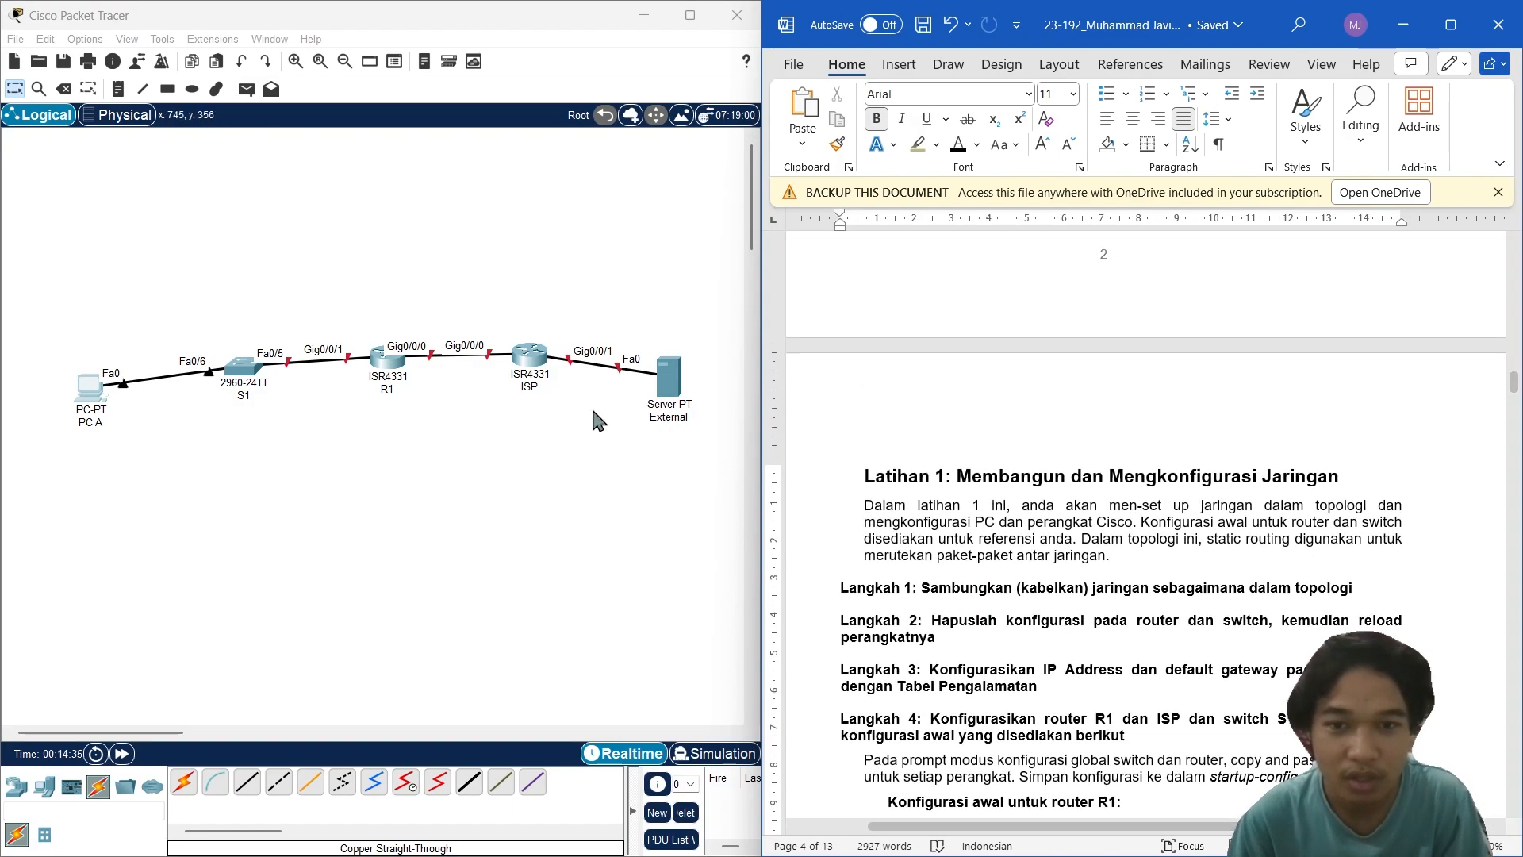
Step: Open the External server's IP configuration and place its window beside the lab document's addressing table
{"action": "left_click", "coordinate": [671, 387]}
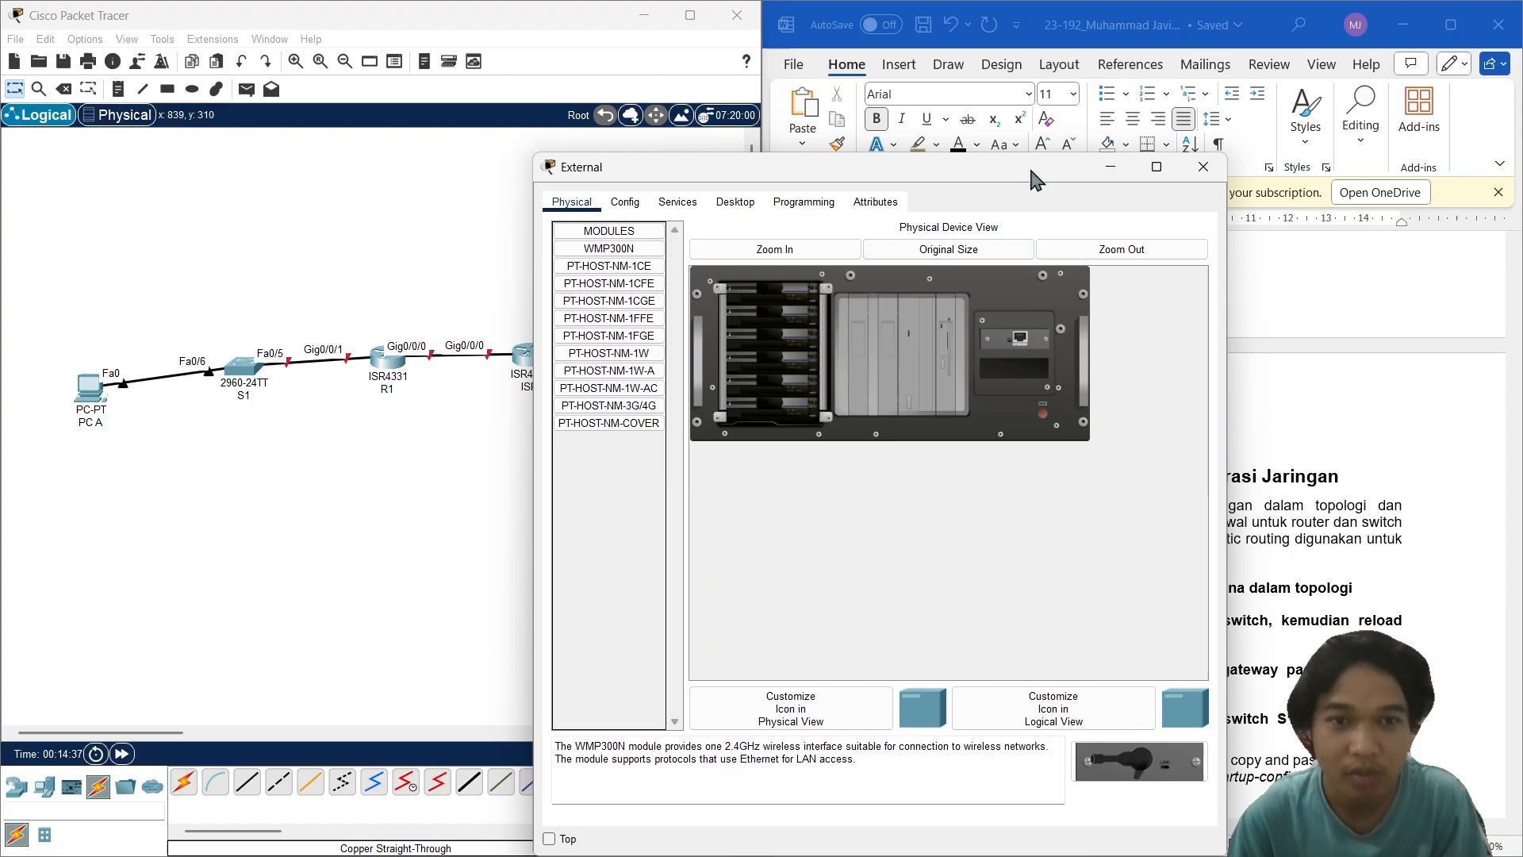
{"action": "left_click_drag", "start_coordinate": [1015, 149], "coordinate": [627, 141]}
{"action": "scroll", "coordinate": [1195, 587], "scroll_direction": "up", "scroll_amount": 20}
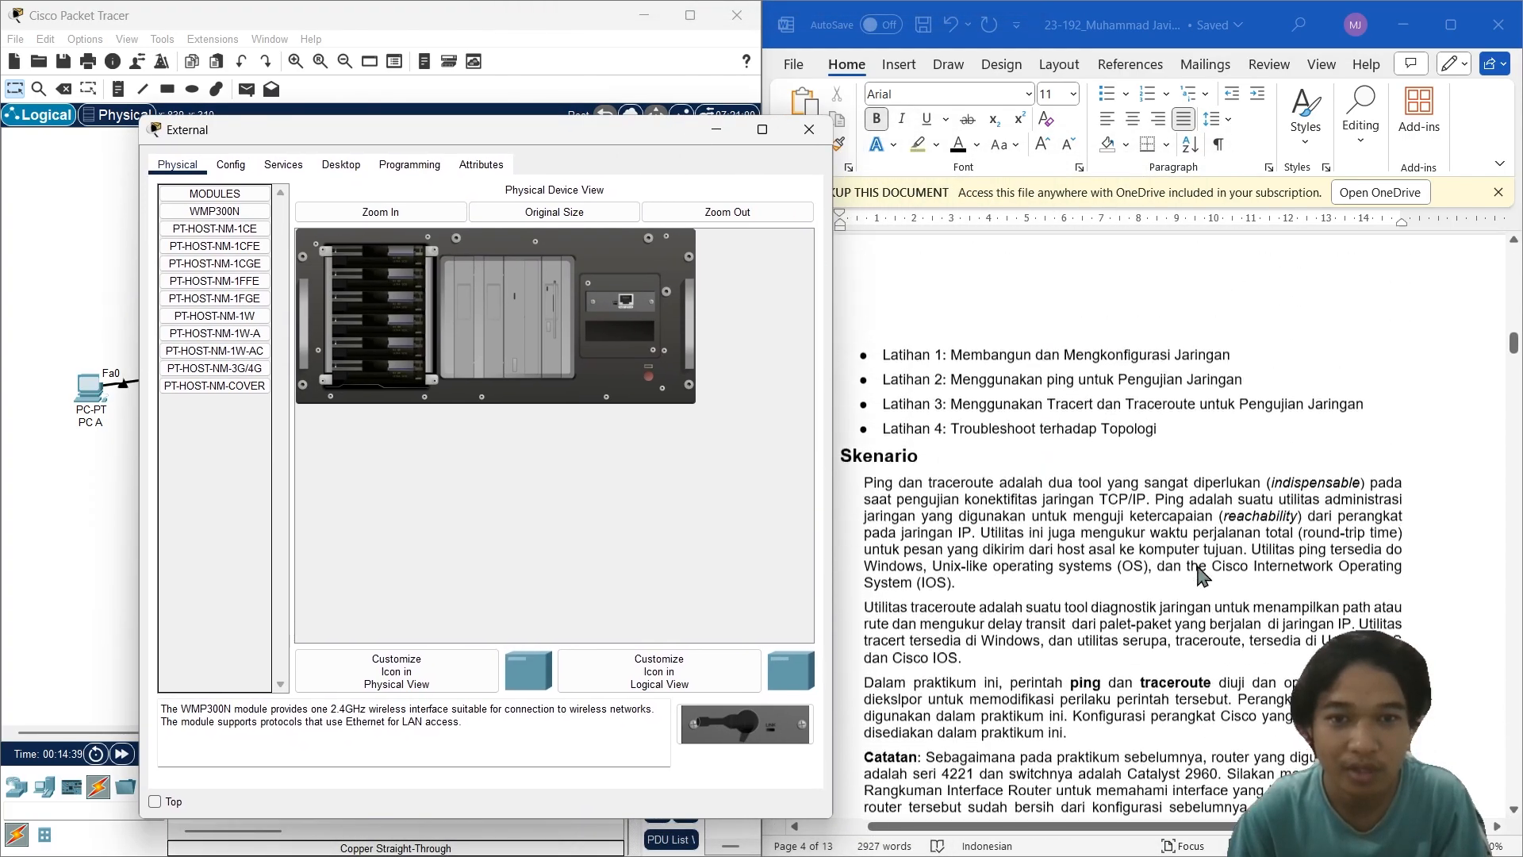
{"action": "scroll", "coordinate": [1191, 578], "scroll_direction": "up", "scroll_amount": 7}
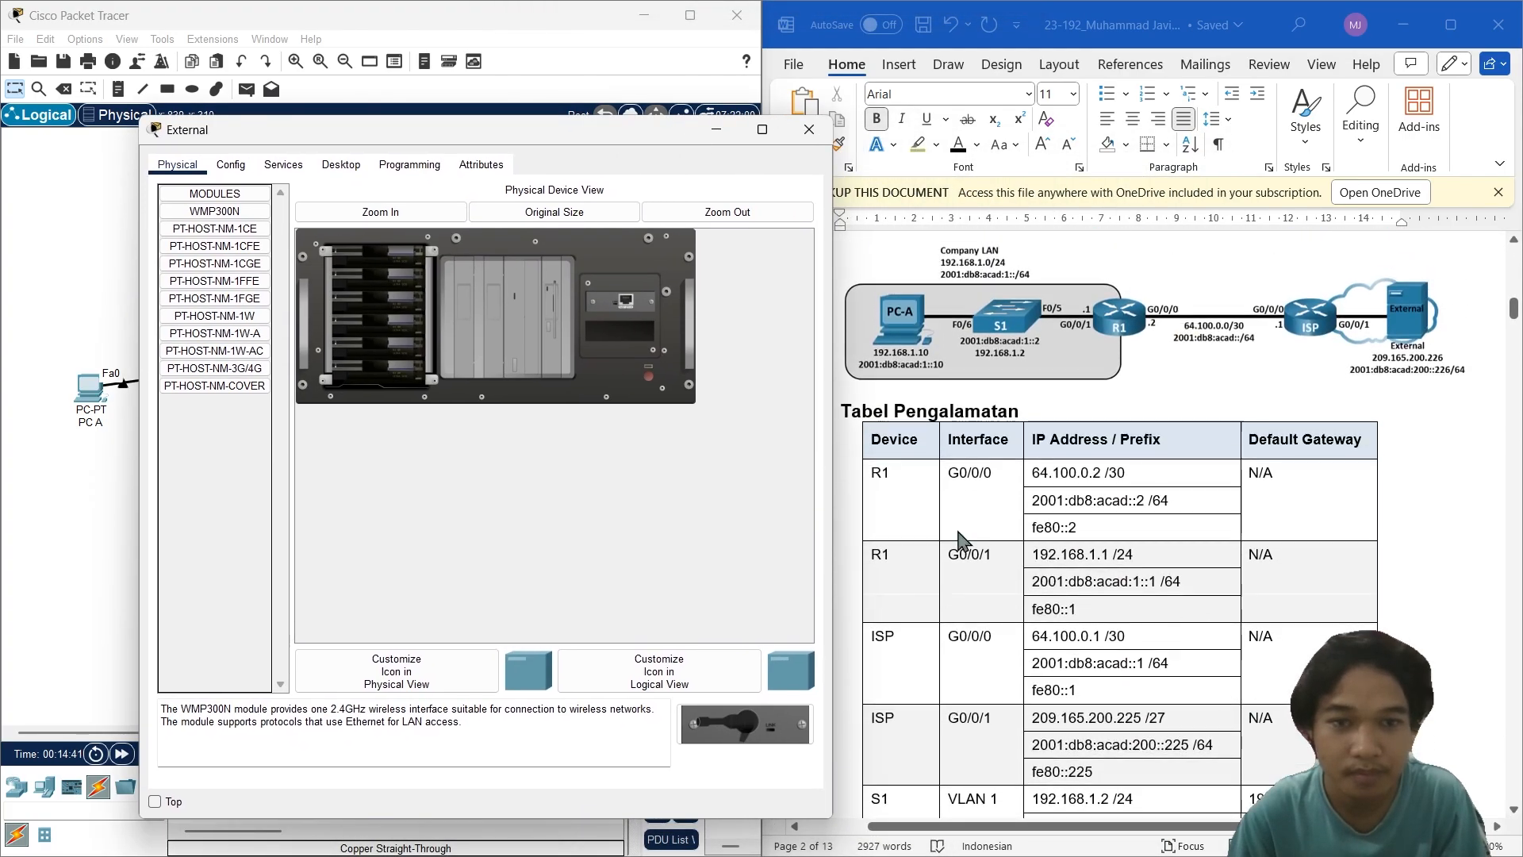
{"action": "left_click", "coordinate": [341, 164]}
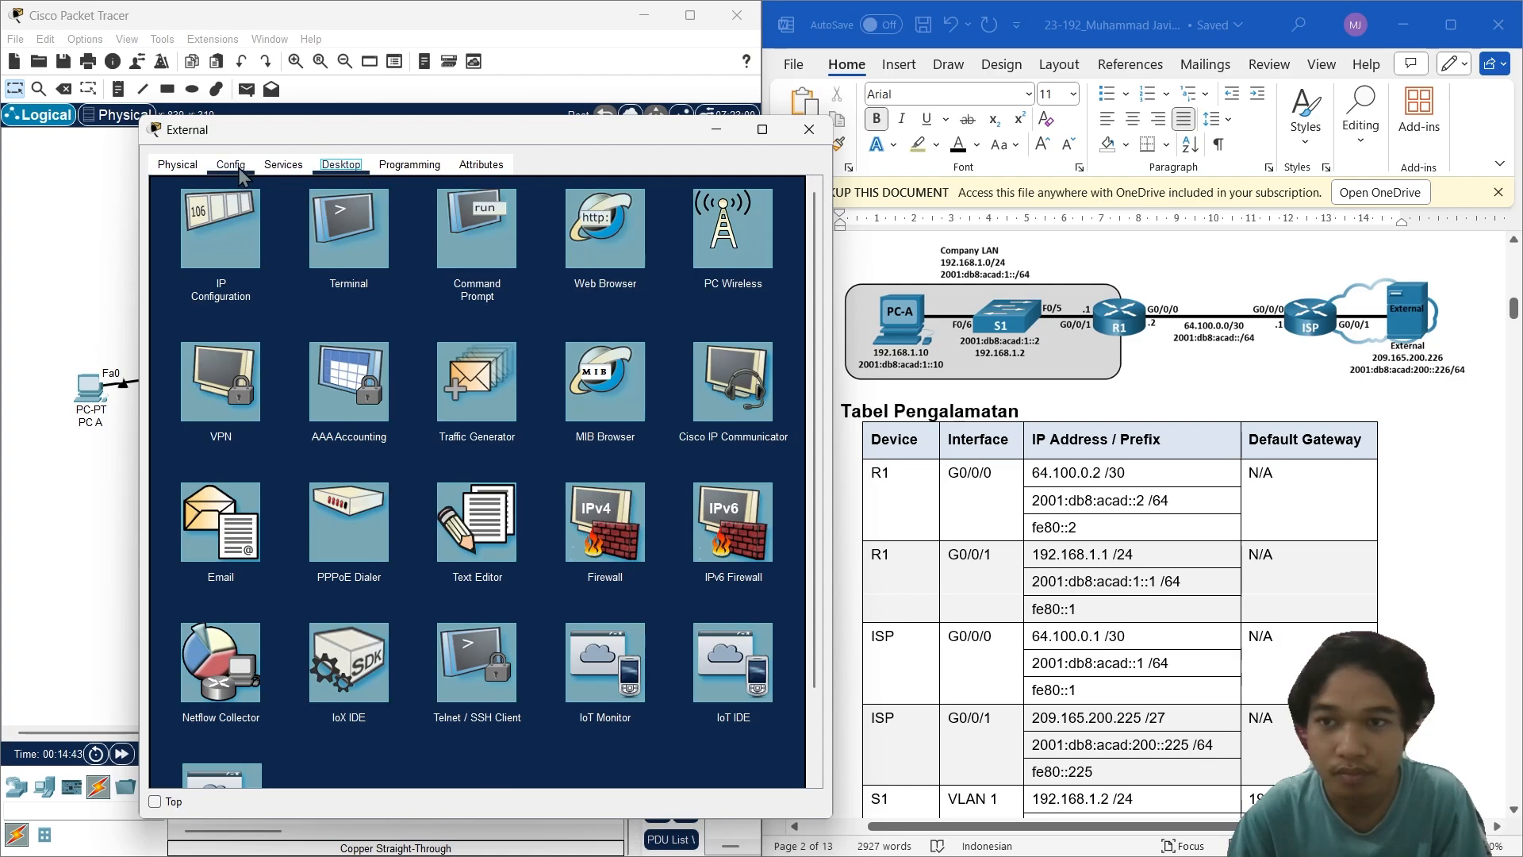
{"action": "left_click", "coordinate": [231, 165]}
{"action": "left_click", "coordinate": [283, 164]}
{"action": "left_click", "coordinate": [339, 167]}
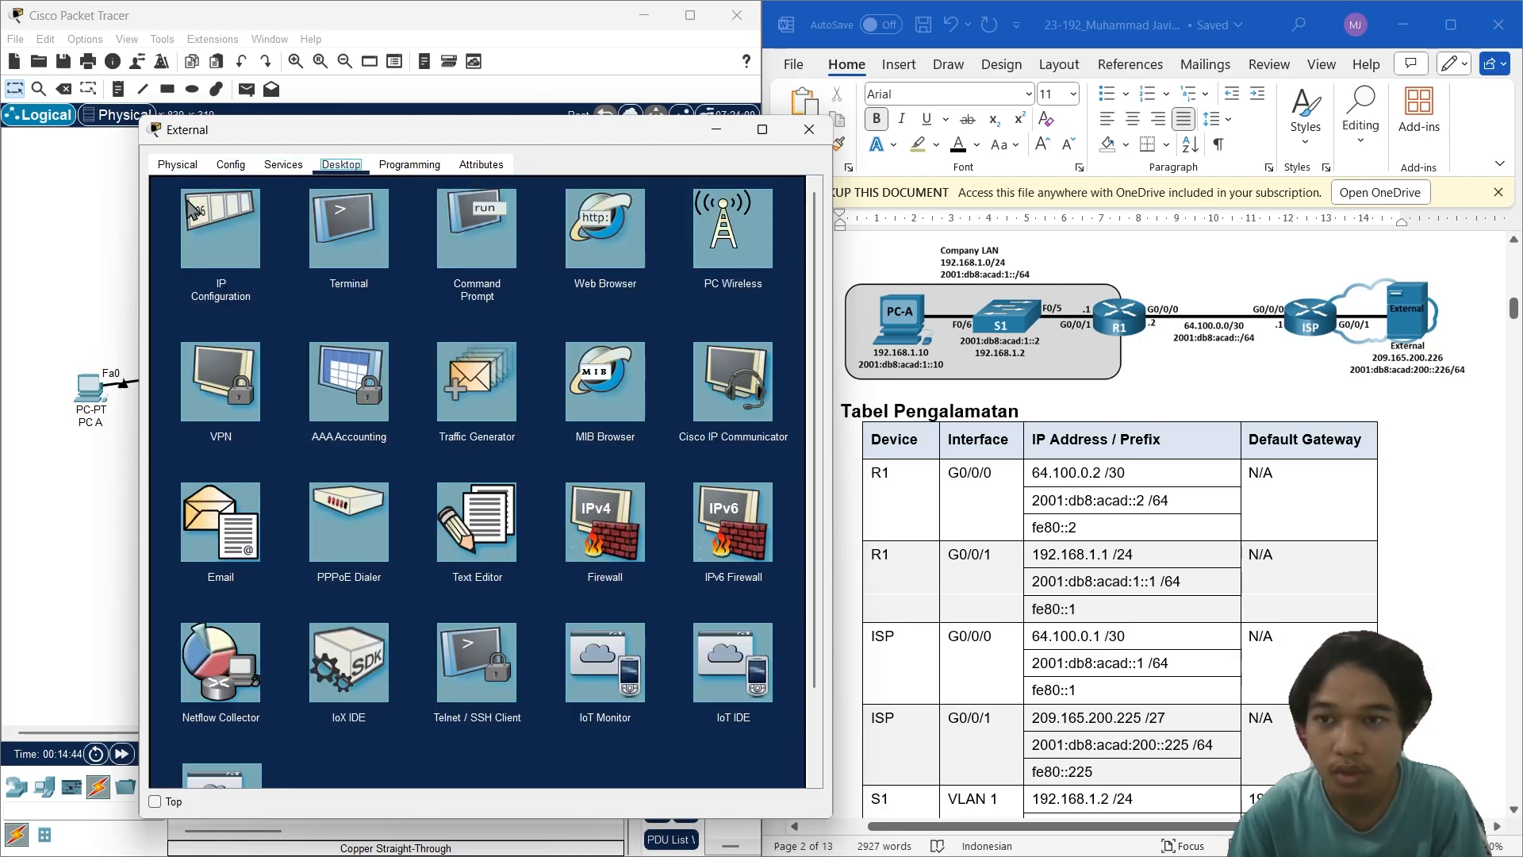
{"action": "left_click", "coordinate": [198, 218]}
{"action": "left_click_drag", "start_coordinate": [401, 140], "coordinate": [282, 141]}
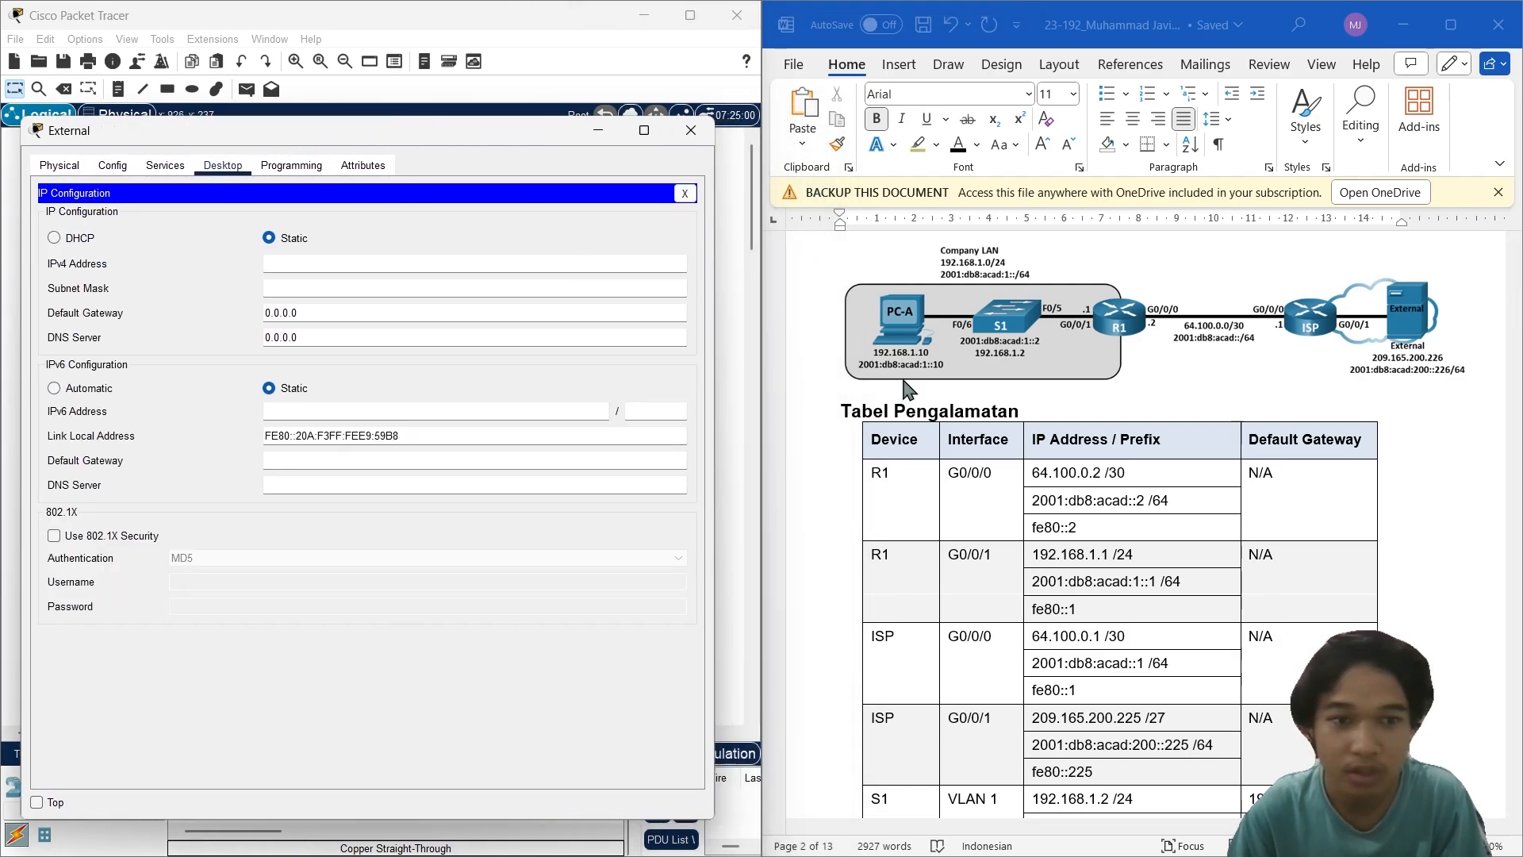
Step: Set the External server's static IPv4 address to 209.165.200.226 and accept the default subnet mask 255.255.255.0
{"action": "scroll", "coordinate": [1209, 552], "scroll_direction": "down", "scroll_amount": 5}
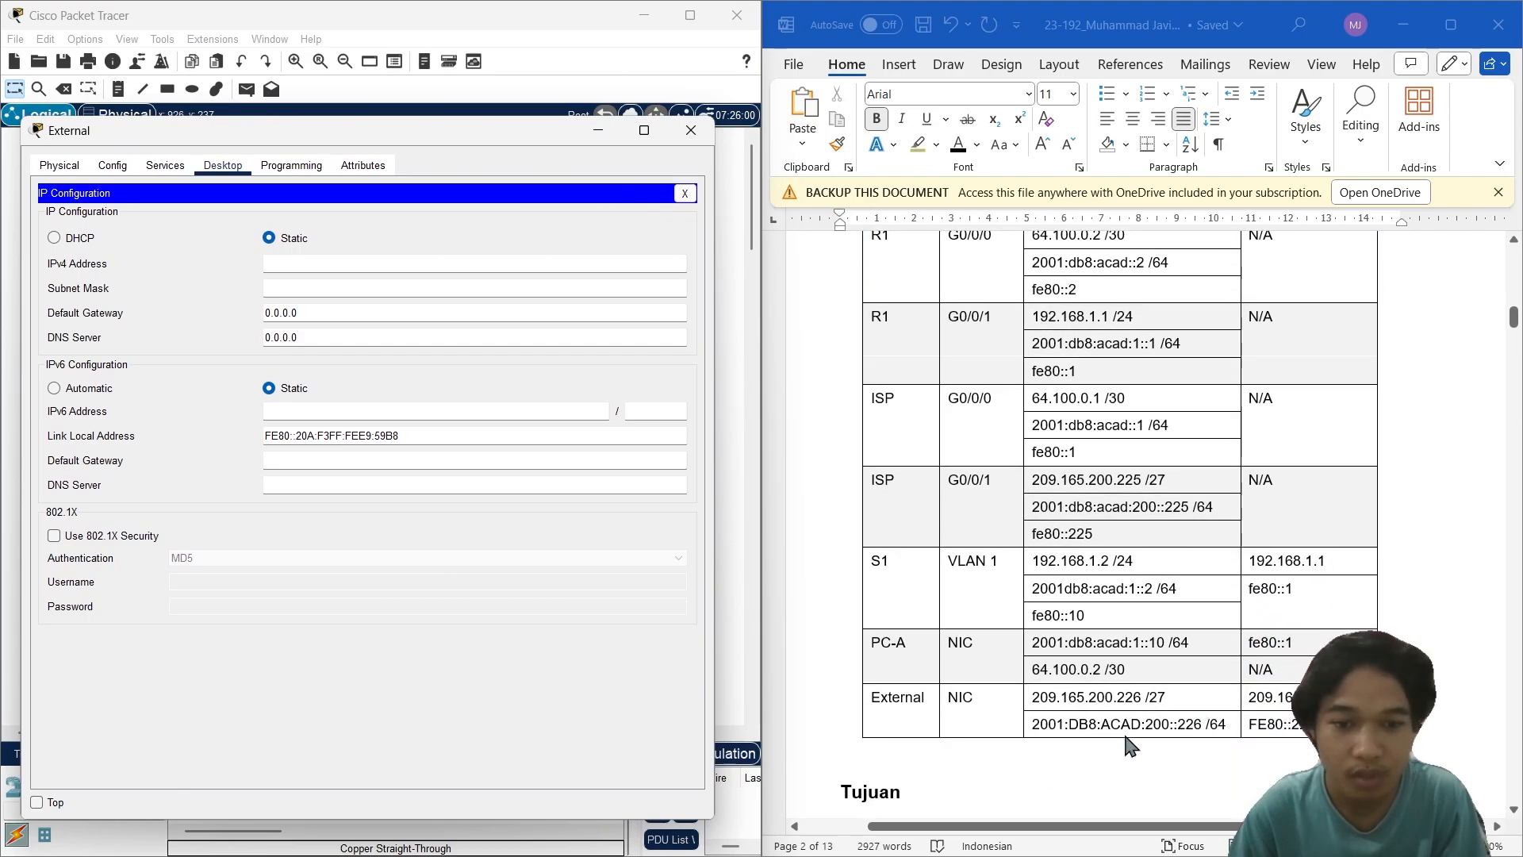
{"action": "scroll", "coordinate": [1283, 650], "scroll_direction": "up", "scroll_amount": 7}
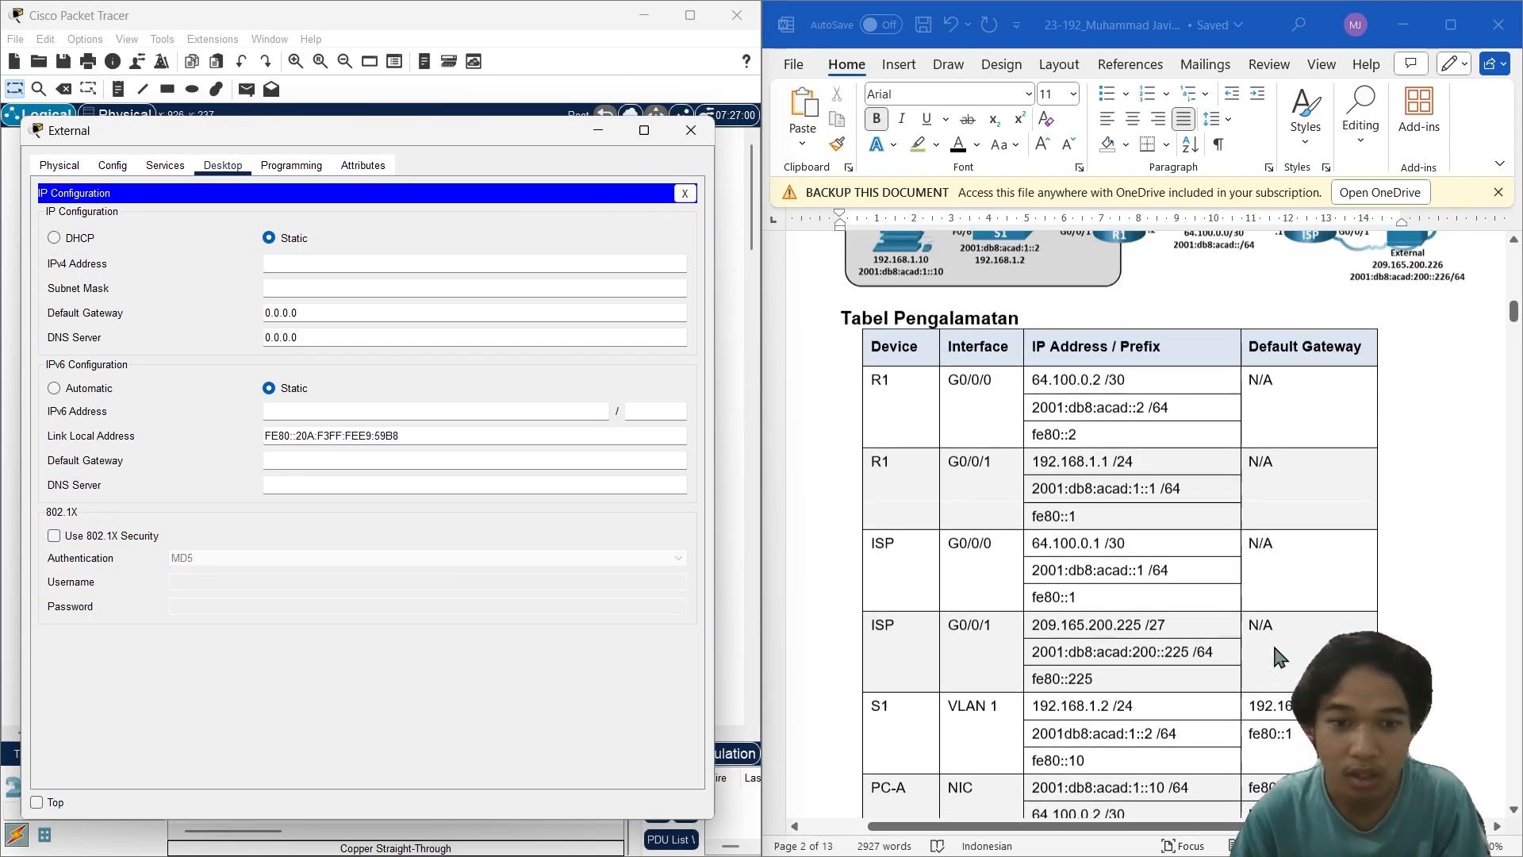
{"action": "left_click", "coordinate": [368, 266]}
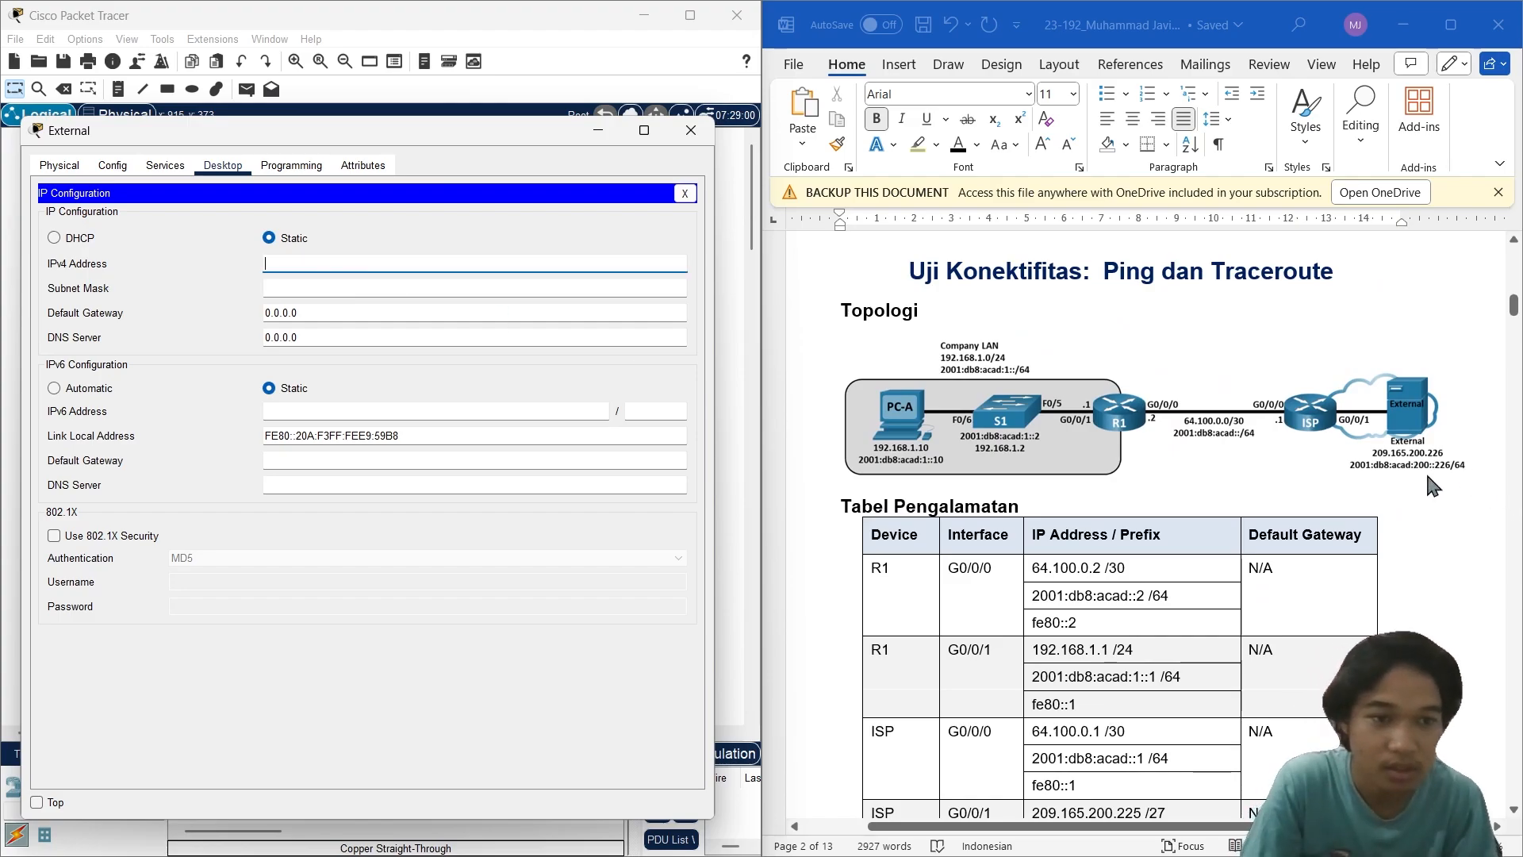
{"action": "scroll", "coordinate": [1428, 476], "scroll_direction": "up", "scroll_amount": 1}
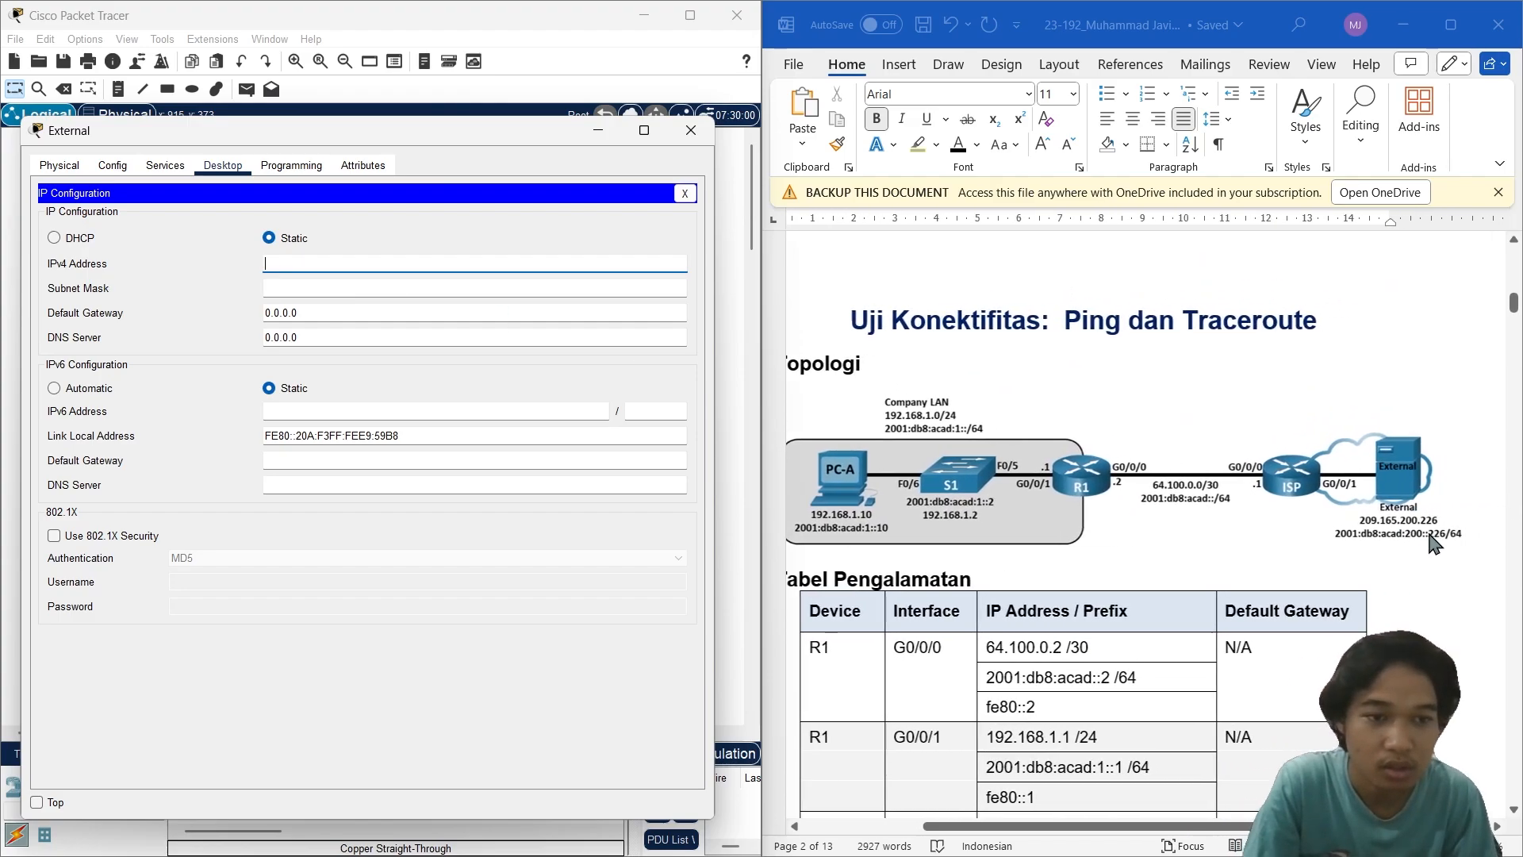
{"action": "type", "text": "209"}
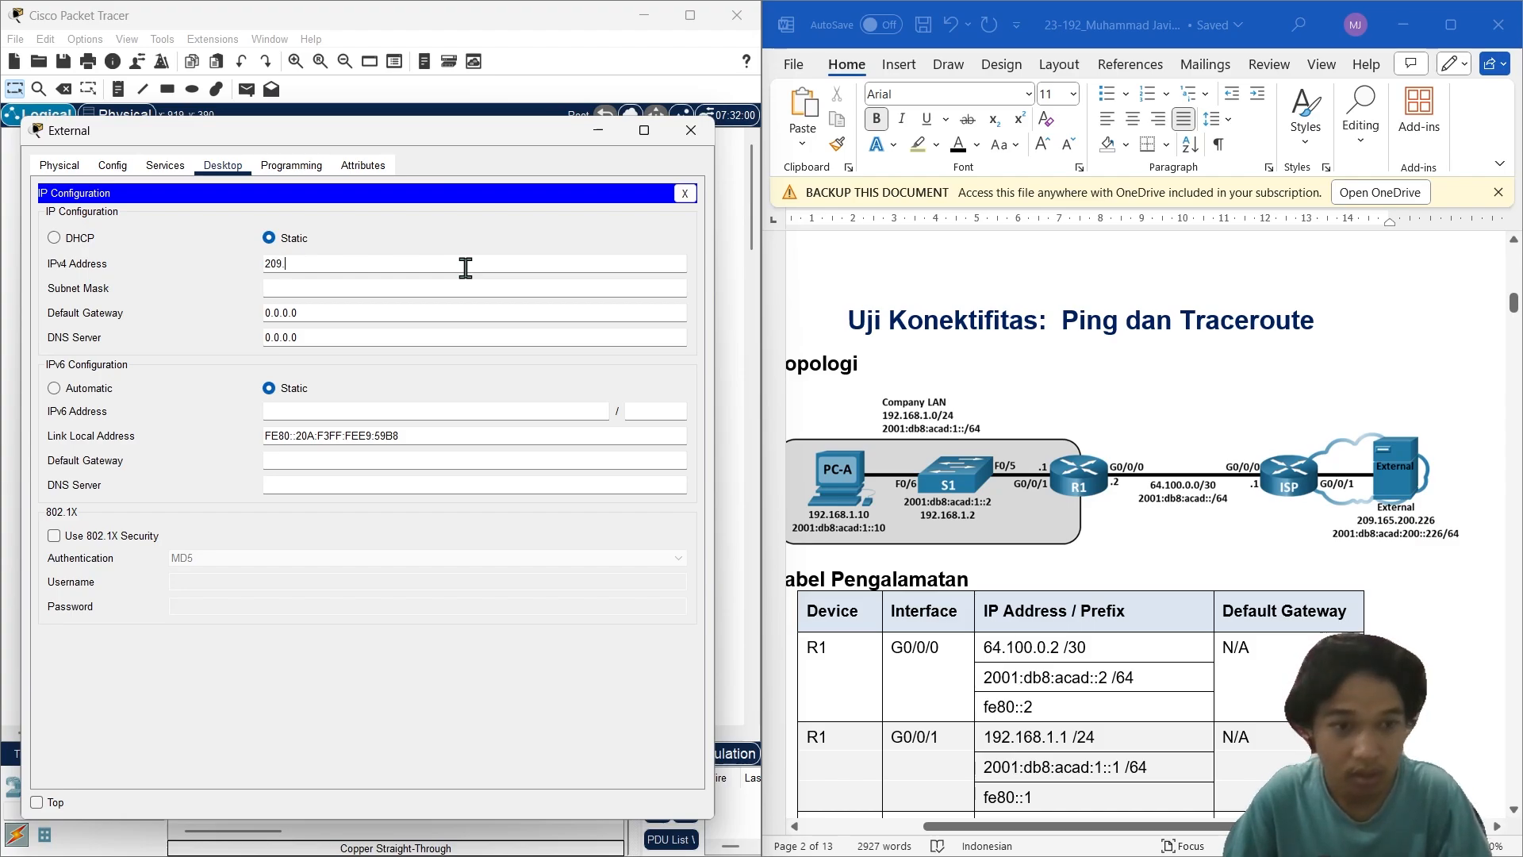
{"action": "type", "text": ".165"}
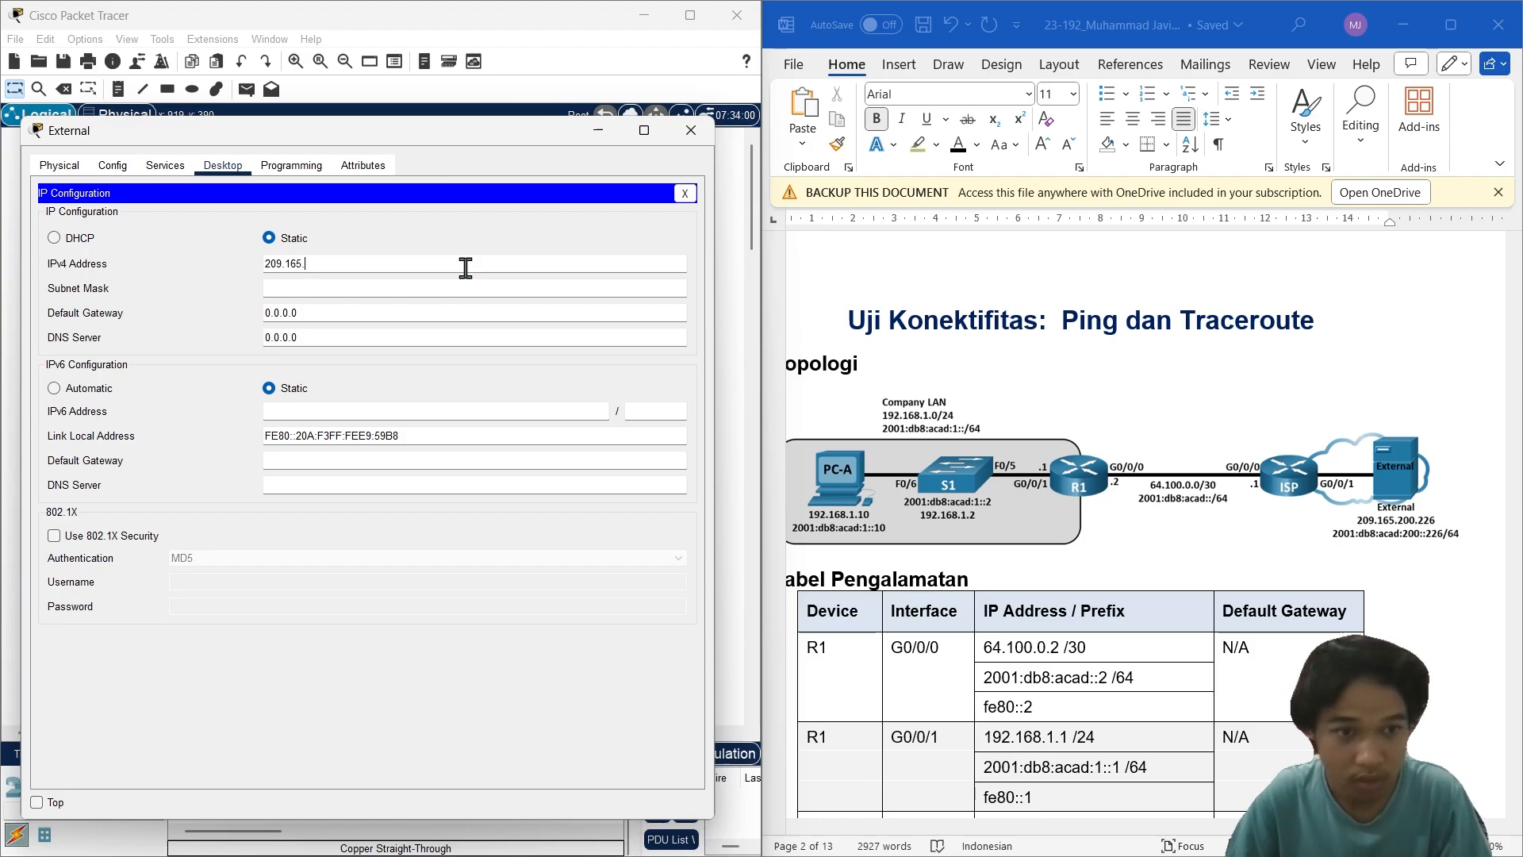
{"action": "type", "text": ".200"}
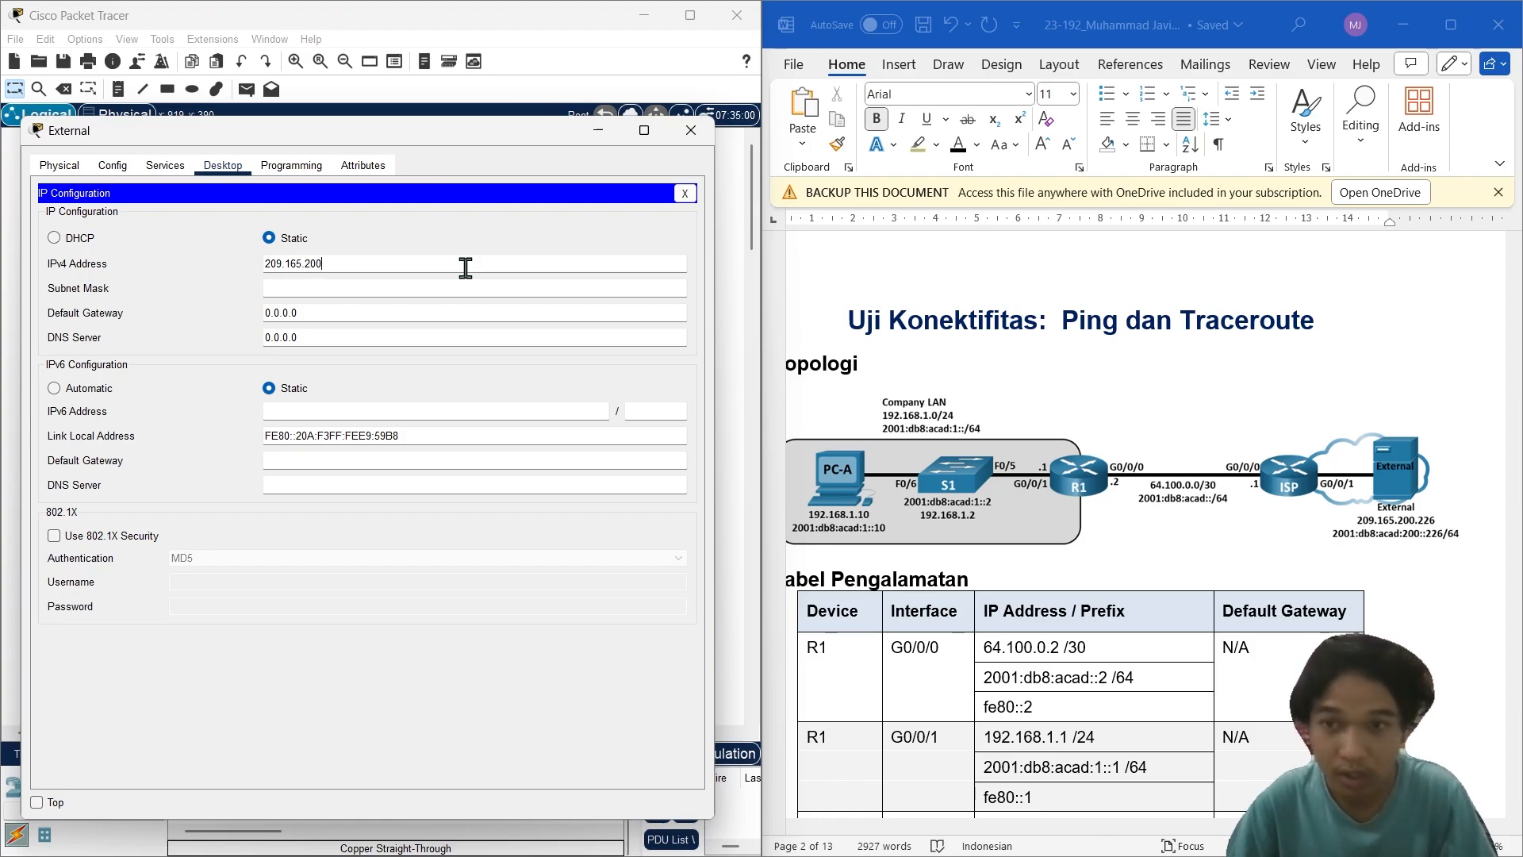
{"action": "type", "text": "."}
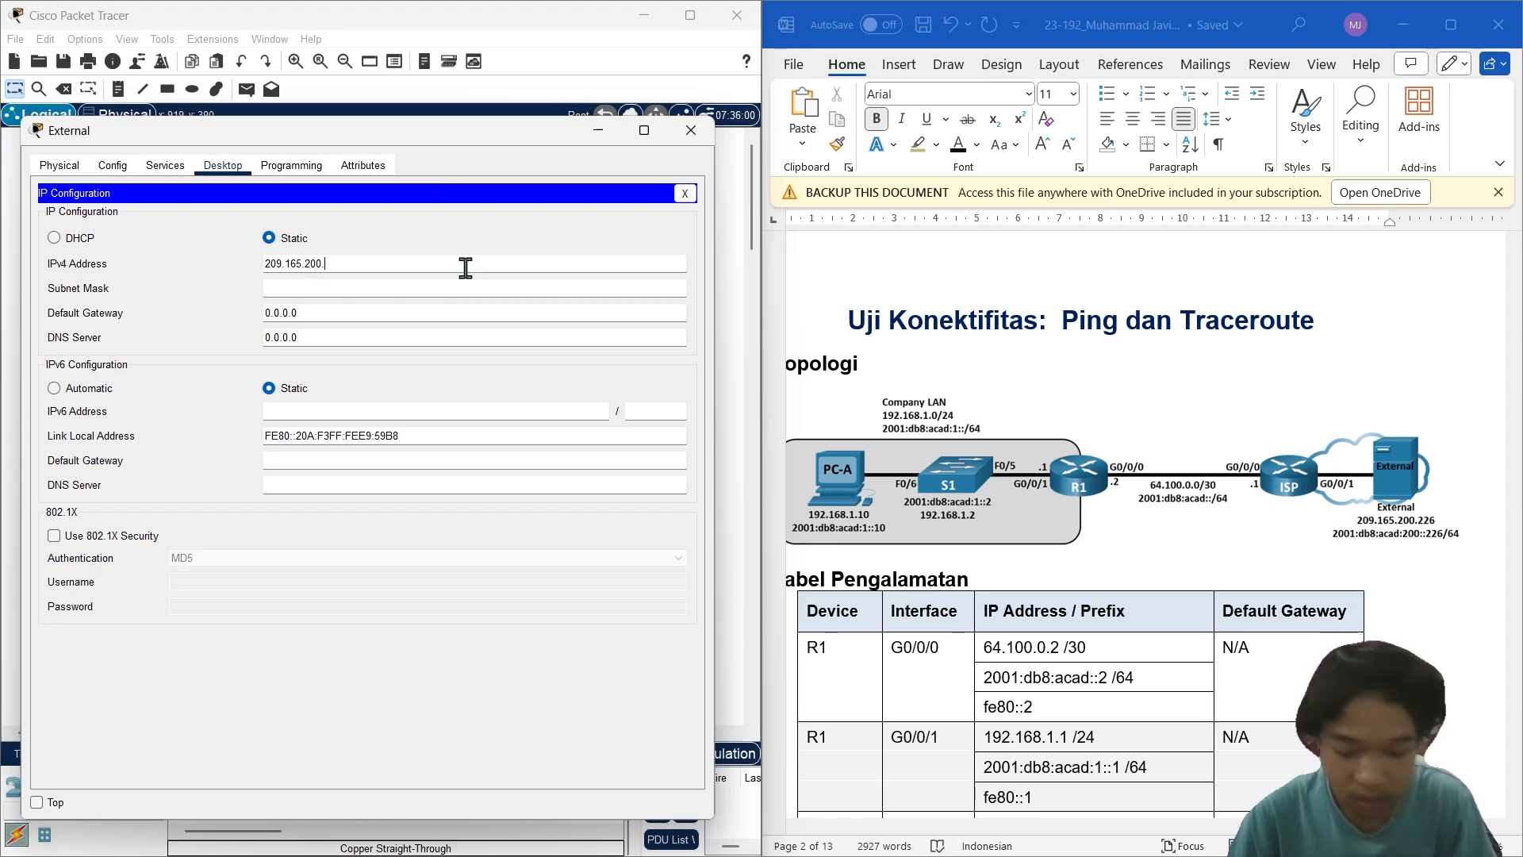
{"action": "type", "text": "226"}
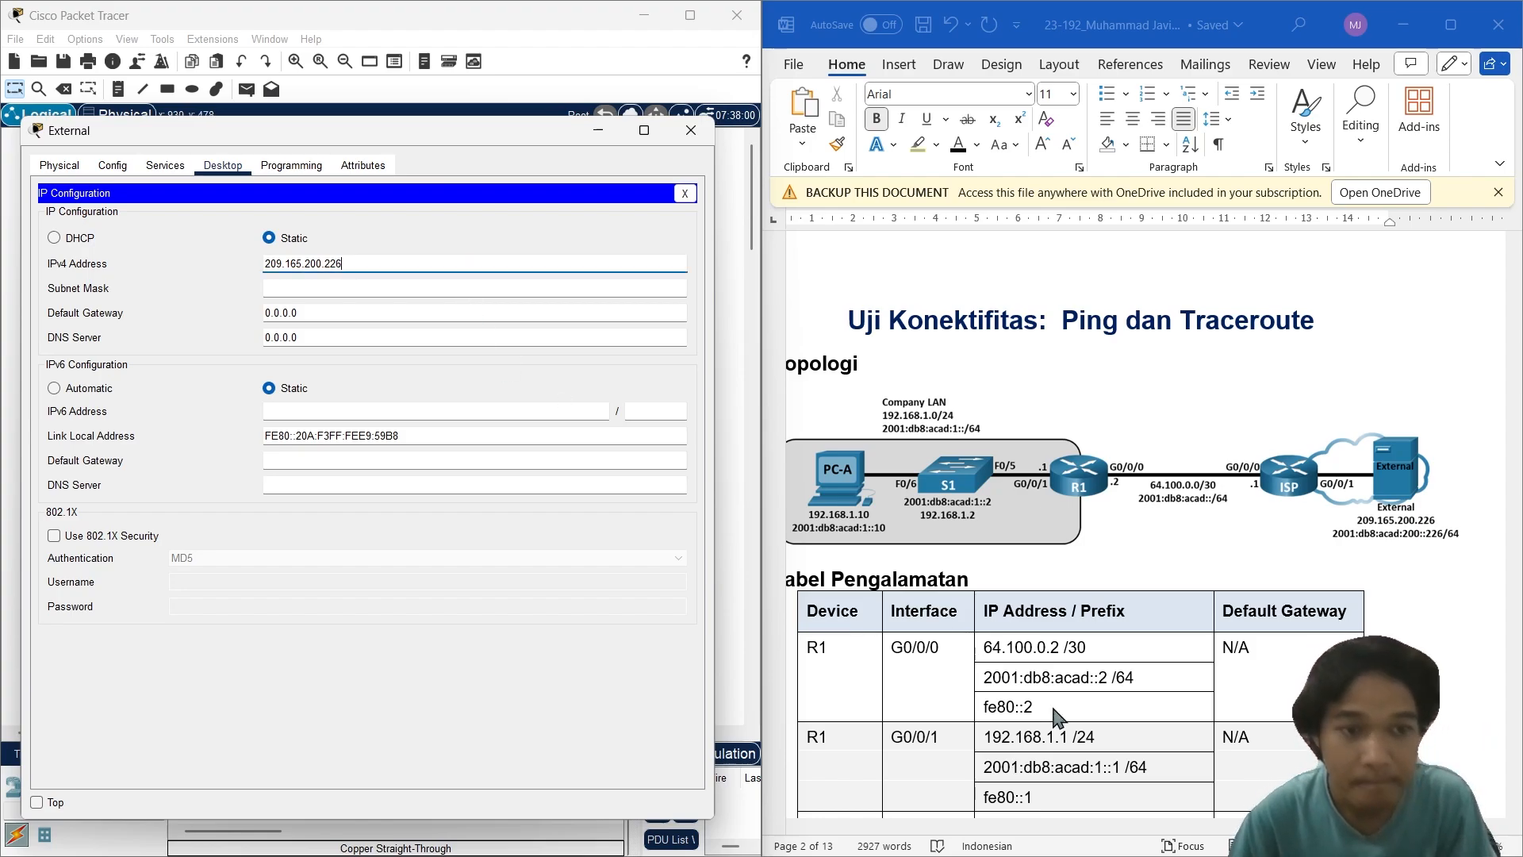
{"action": "scroll", "coordinate": [1053, 714], "scroll_direction": "down", "scroll_amount": 5}
{"action": "scroll", "coordinate": [1049, 707], "scroll_direction": "down", "scroll_amount": 1}
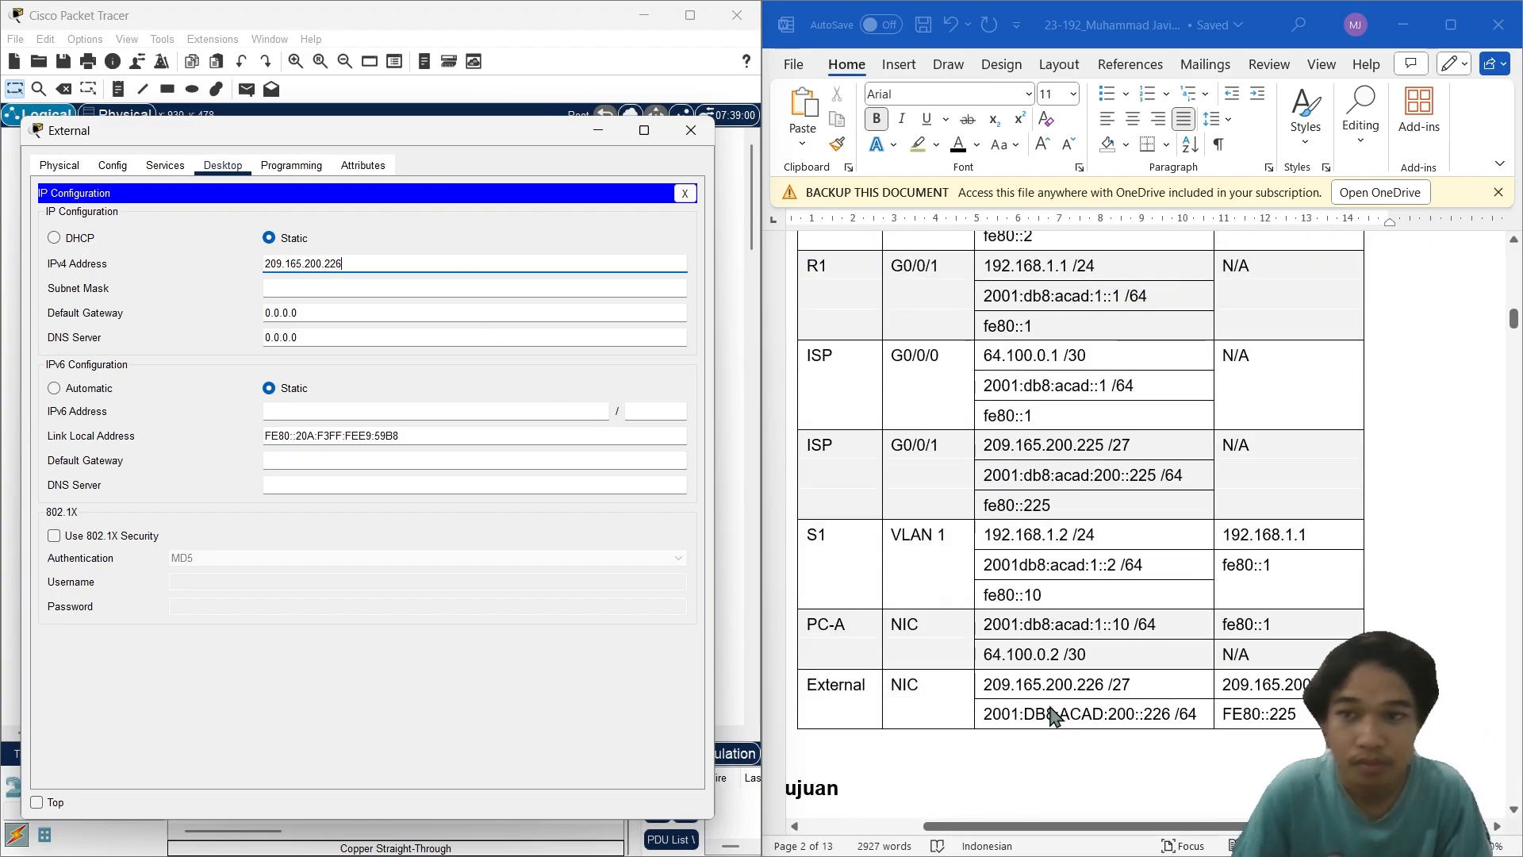
{"action": "scroll", "coordinate": [1049, 707], "scroll_direction": "down", "scroll_amount": 1}
{"action": "left_click", "coordinate": [647, 378]}
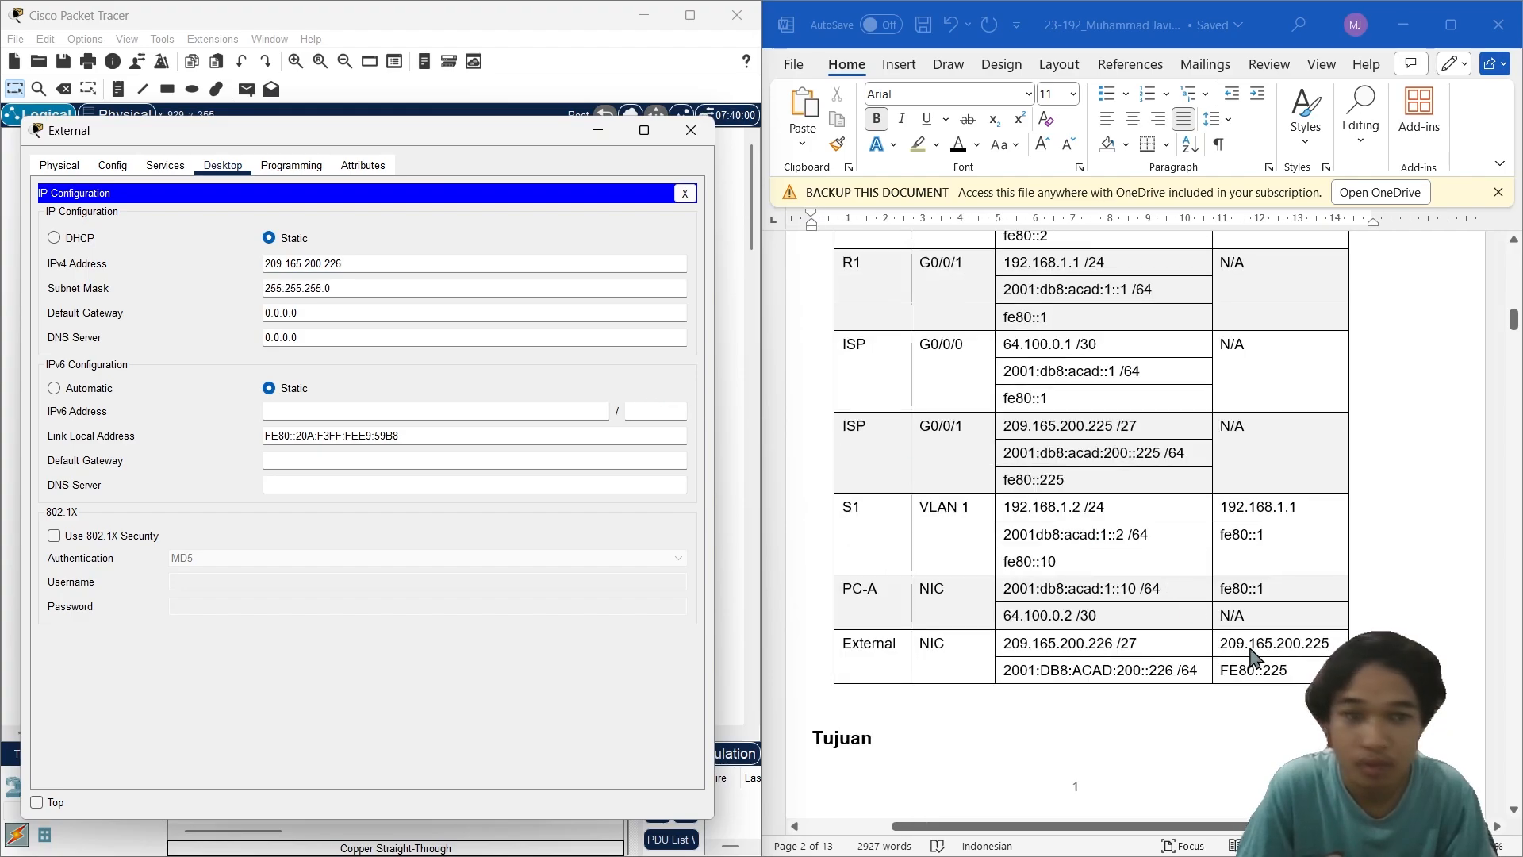
Step: Copy 209.165.200.225 from the External row of the addressing table into the server's IPv4 default gateway
{"action": "scroll", "coordinate": [1249, 644], "scroll_direction": "down", "scroll_amount": 1}
{"action": "scroll", "coordinate": [1250, 646], "scroll_direction": "up", "scroll_amount": 1}
{"action": "scroll", "coordinate": [1184, 673], "scroll_direction": "up", "scroll_amount": 3}
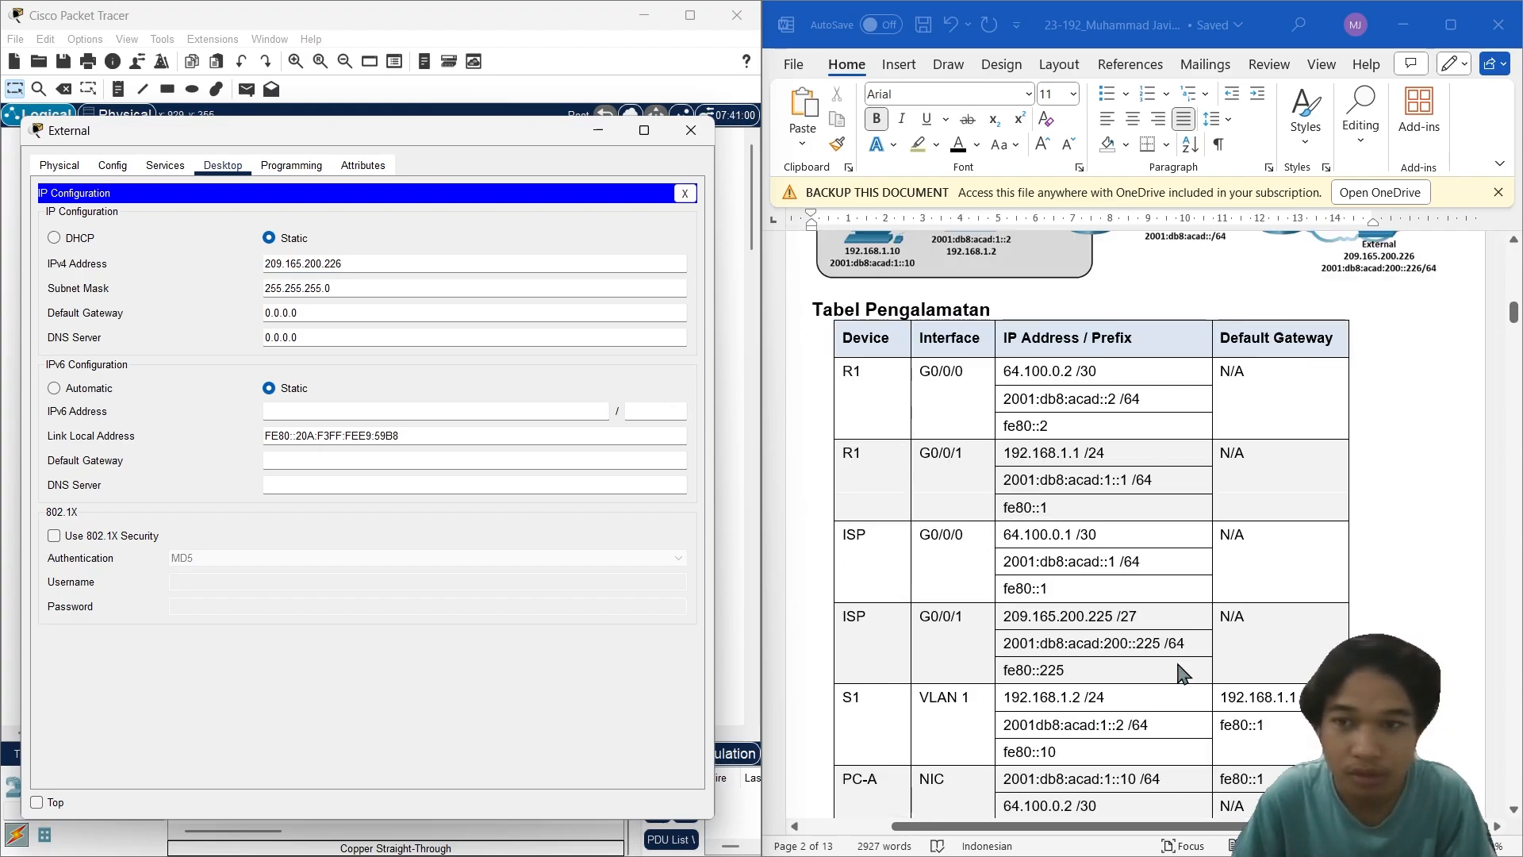
{"action": "scroll", "coordinate": [1184, 673], "scroll_direction": "down", "scroll_amount": 3}
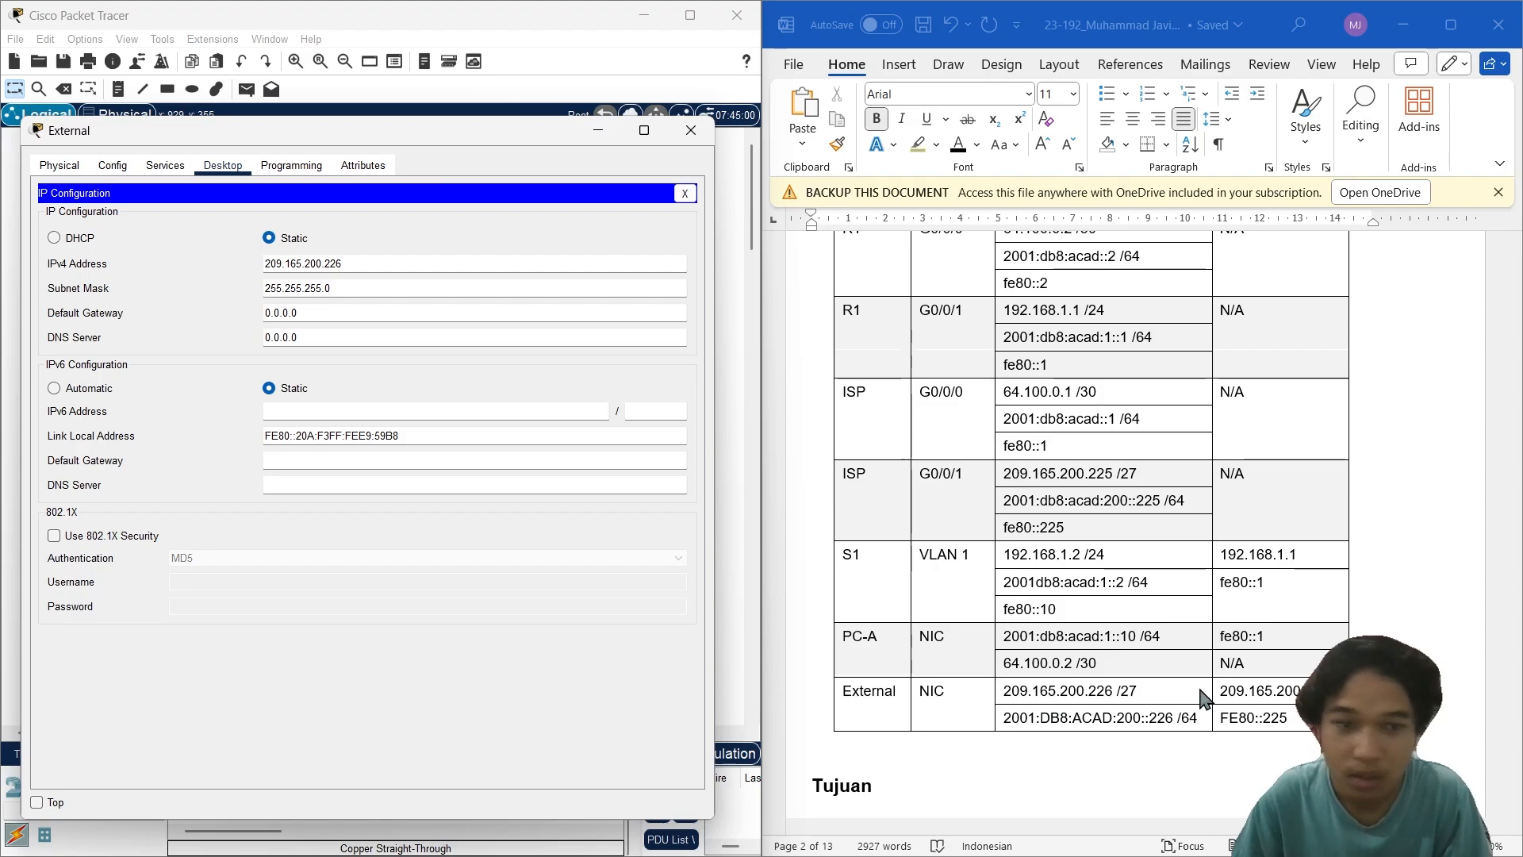
{"action": "left_click", "coordinate": [1305, 698]}
{"action": "scroll", "coordinate": [1302, 690], "scroll_direction": "up", "scroll_amount": 2}
{"action": "scroll", "coordinate": [1302, 687], "scroll_direction": "down", "scroll_amount": 3}
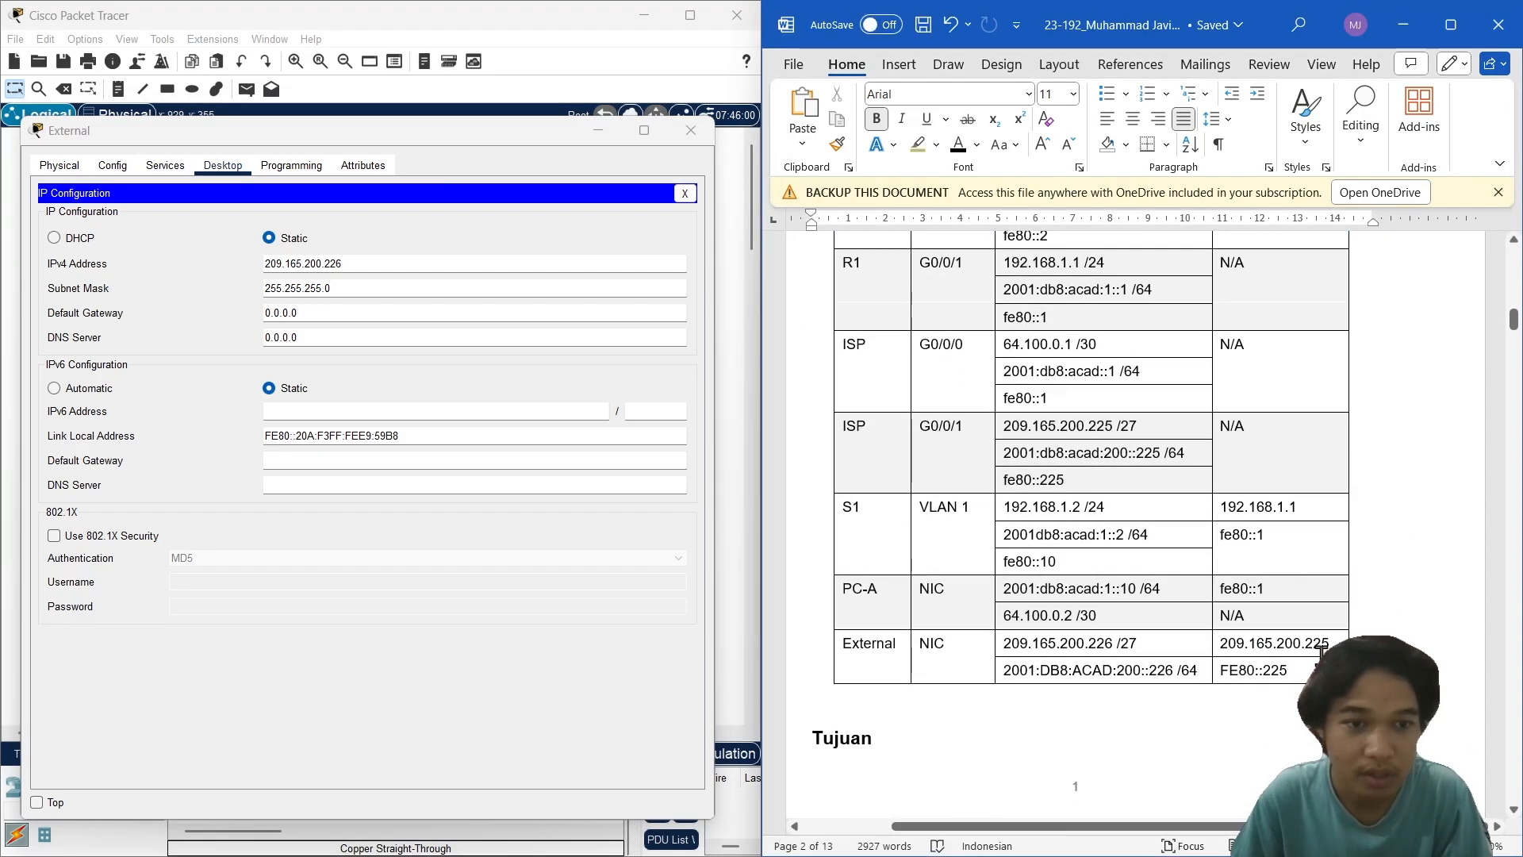
{"action": "double_click", "coordinate": [1267, 645]}
{"action": "key", "text": "ctrl+c"}
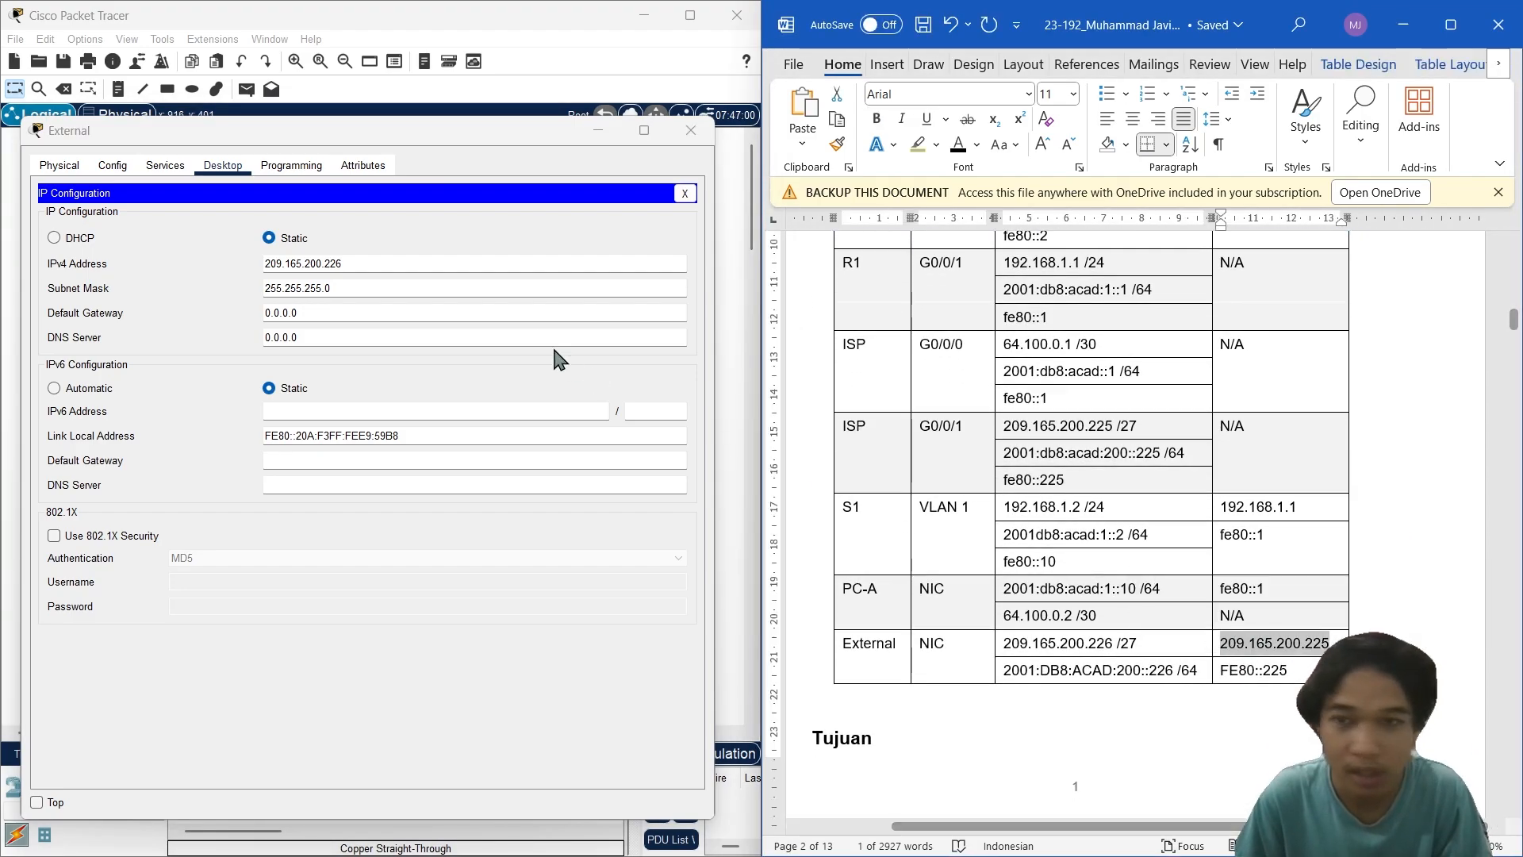
{"action": "left_click_drag", "start_coordinate": [417, 307], "coordinate": [236, 310]}
{"action": "key", "text": "ctrl+v"}
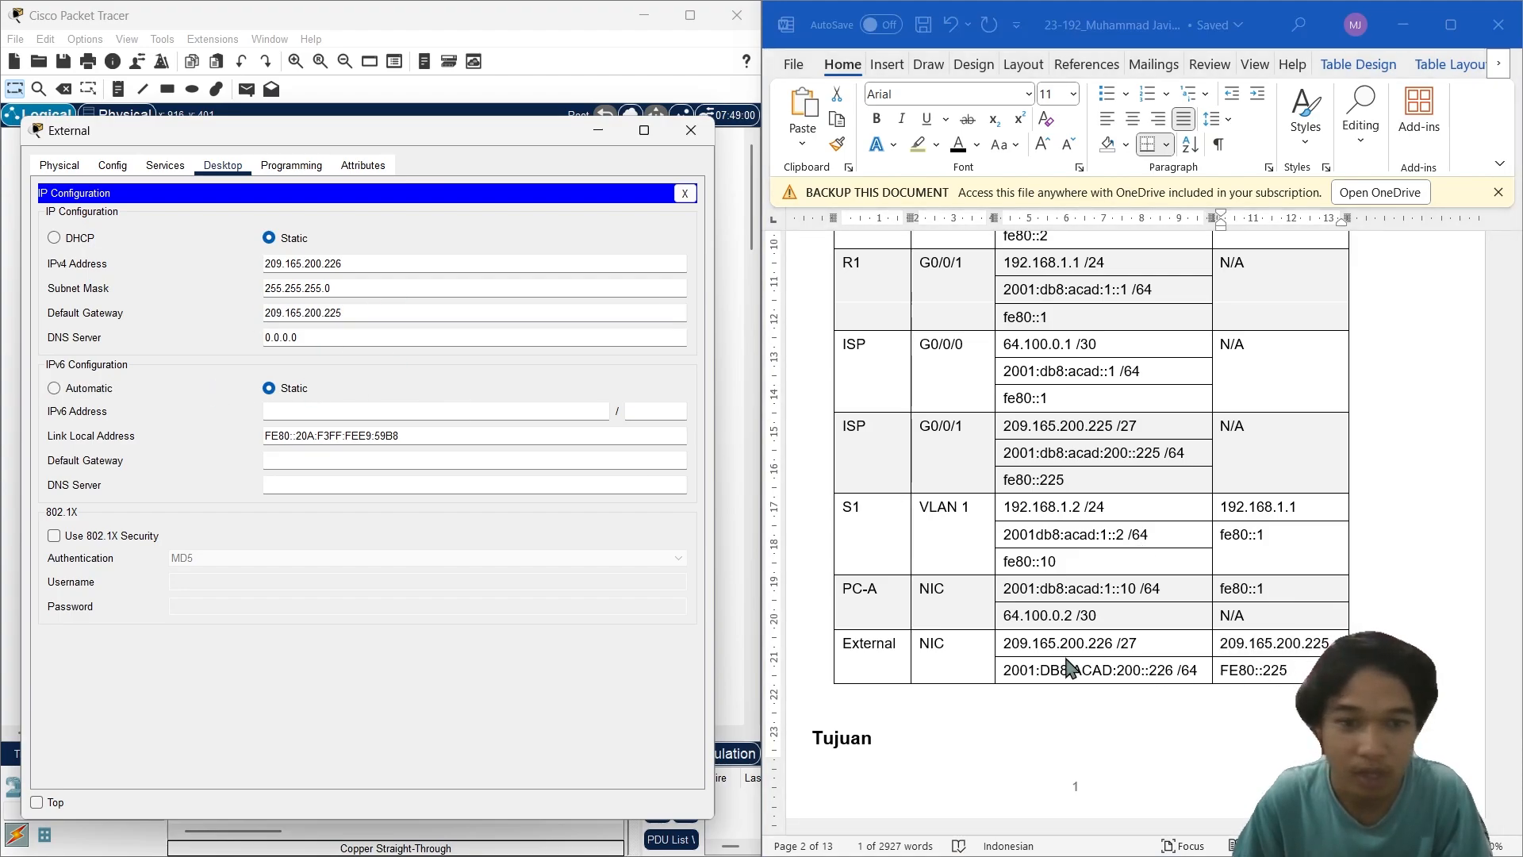
Step: Set the External server's static IPv6 address to 2001:DB8:ACAD:200::226 with prefix length 64, copying the address from the addressing table
{"action": "left_click", "coordinate": [1011, 670]}
{"action": "left_click_drag", "start_coordinate": [1011, 670], "coordinate": [1148, 673]}
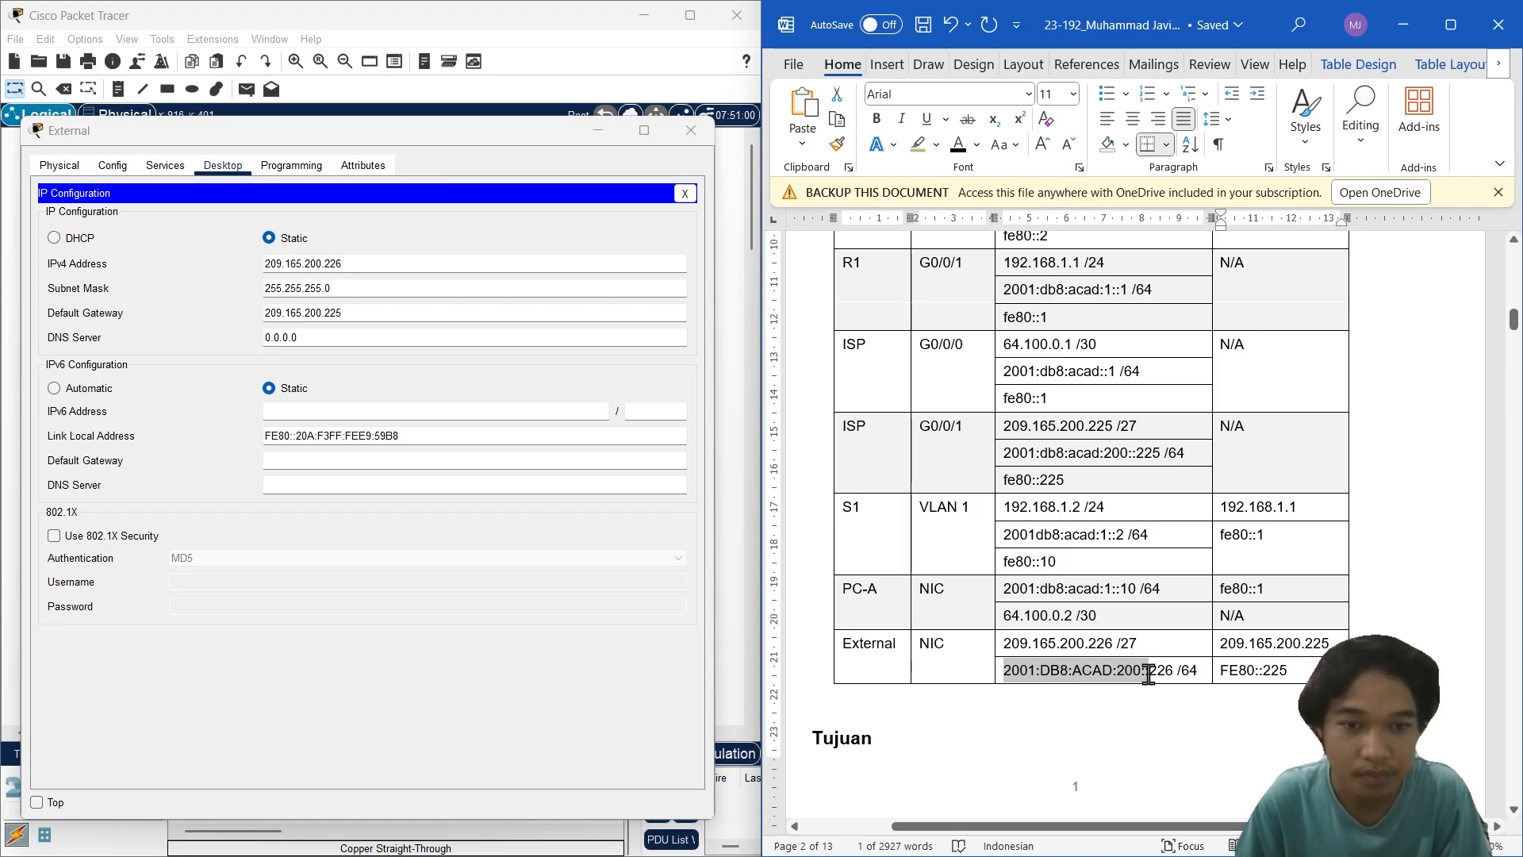
{"action": "left_click_drag", "start_coordinate": [1167, 674], "coordinate": [1177, 684]}
{"action": "key", "text": "ctrl+c"}
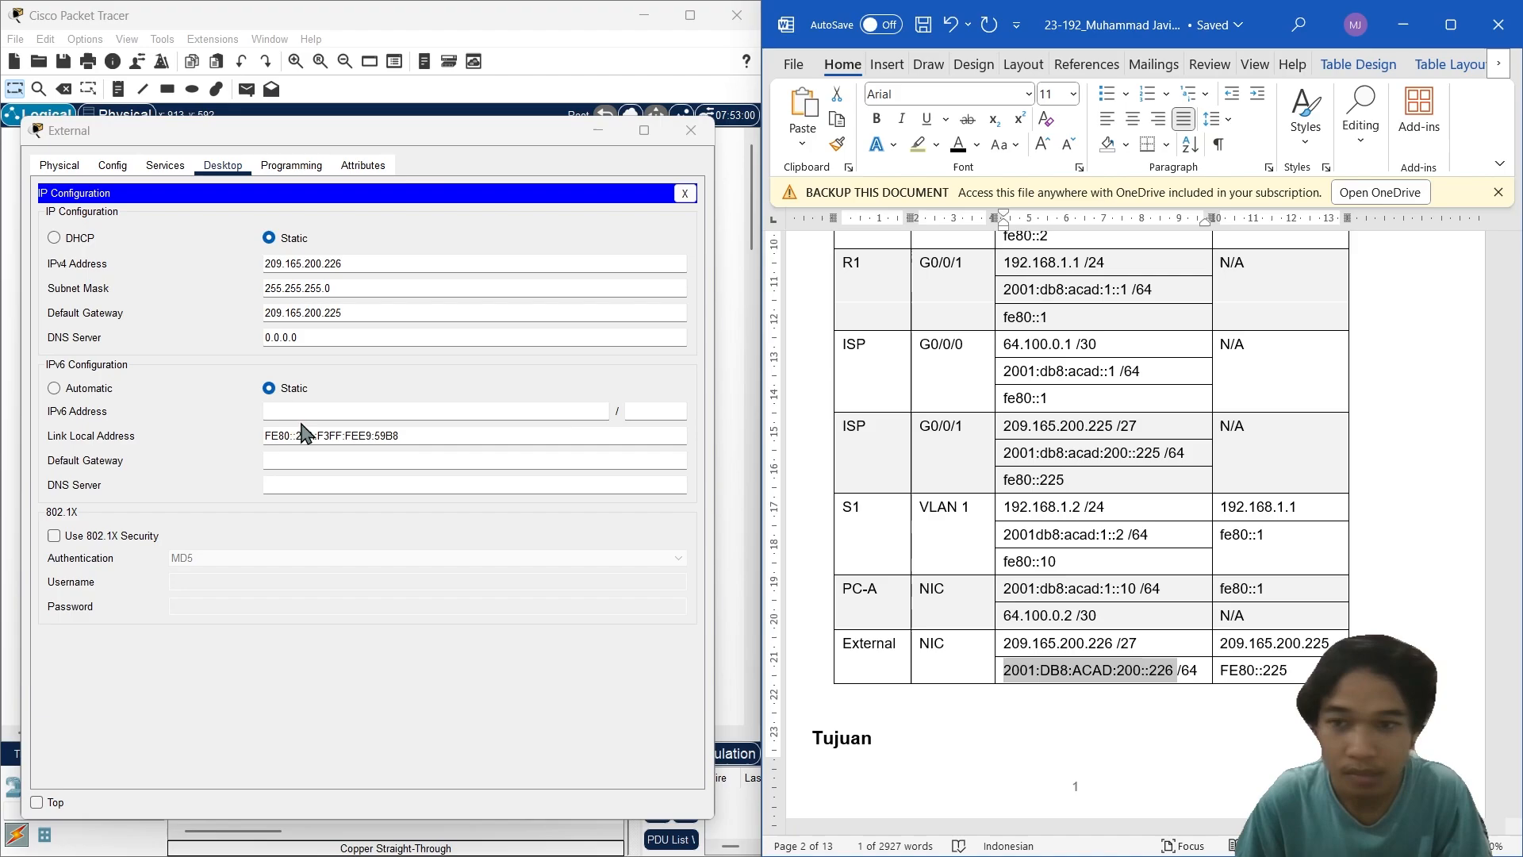
{"action": "left_click", "coordinate": [326, 414]}
{"action": "key", "text": "ctrl+v"}
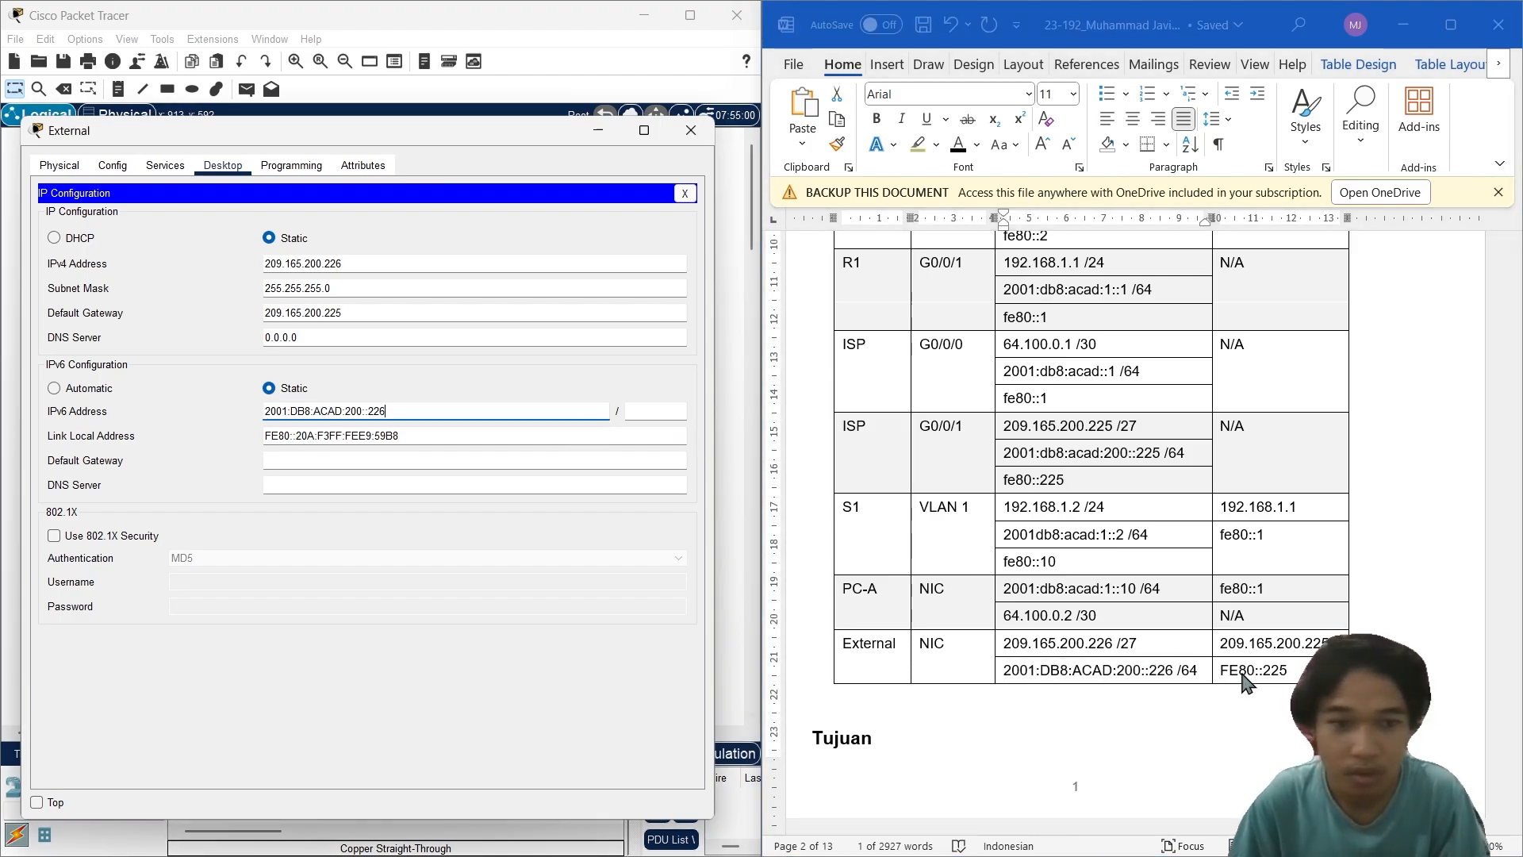
{"action": "left_click", "coordinate": [1275, 651]}
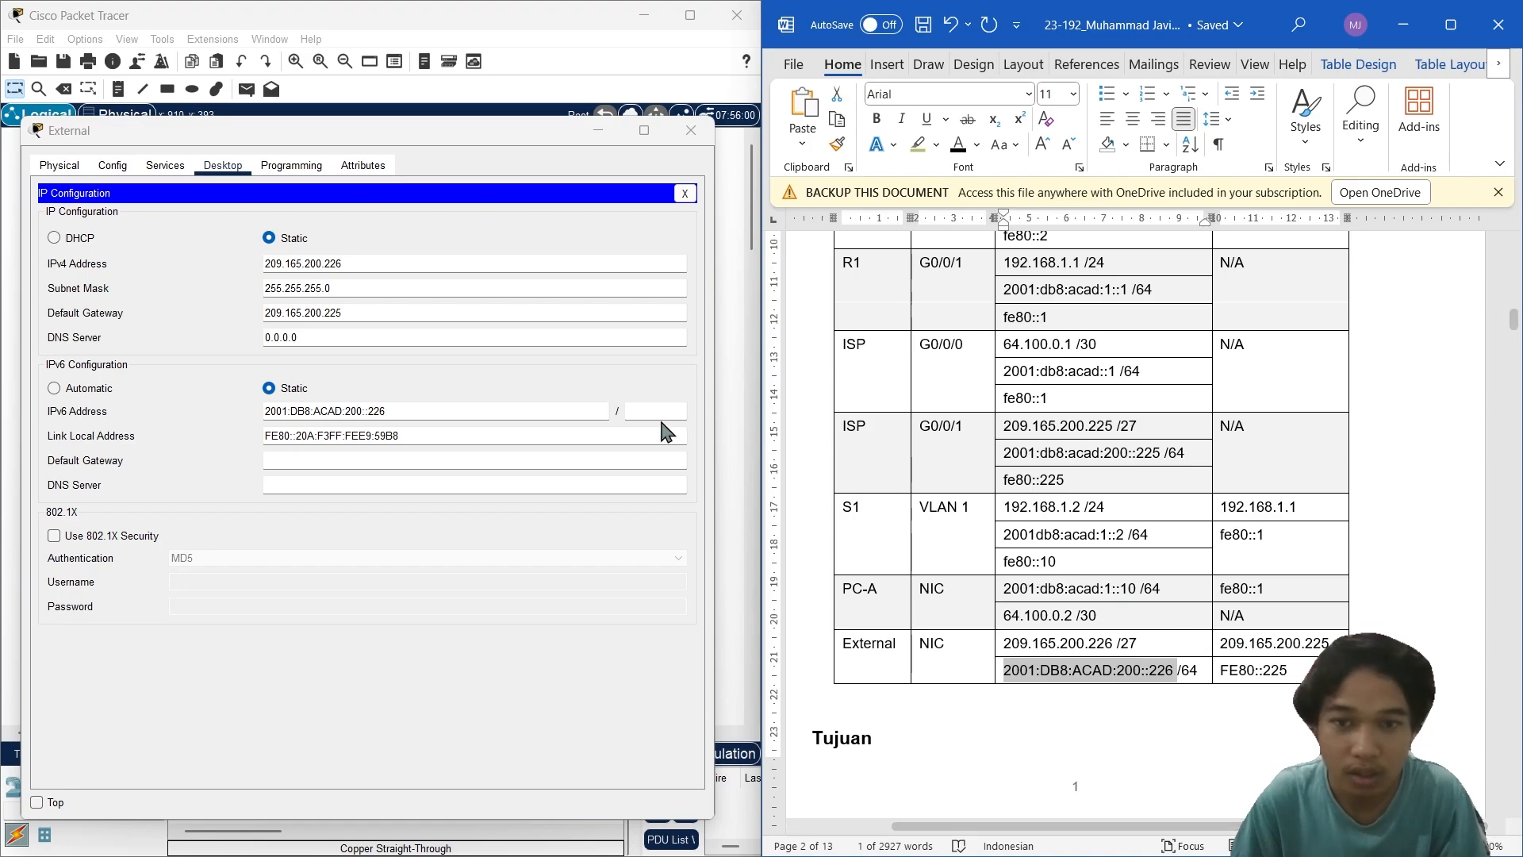
{"action": "left_click", "coordinate": [631, 411]}
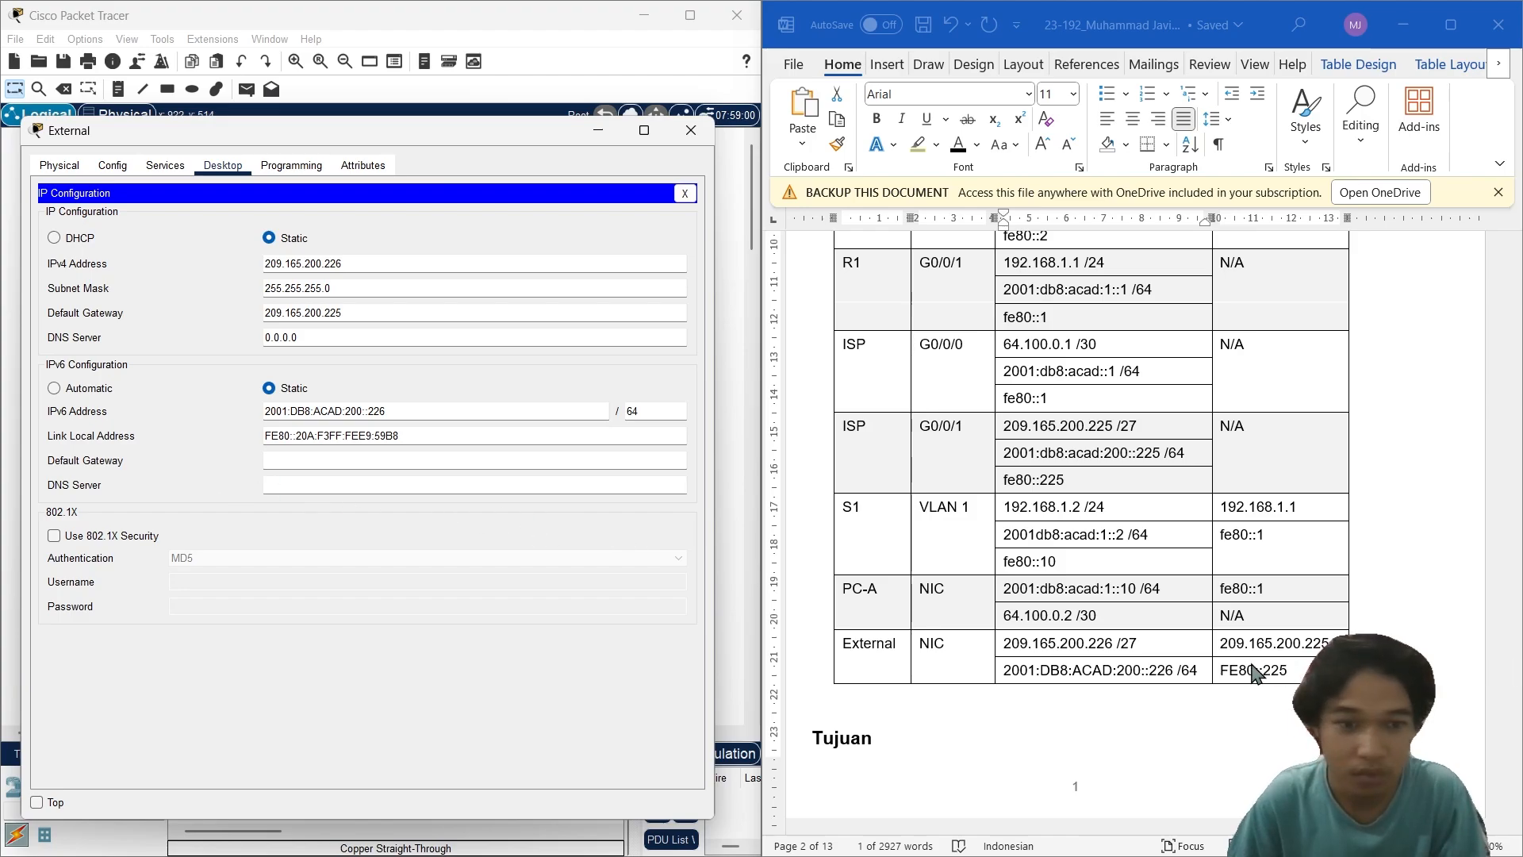
Step: Copy FE80::225 from the External row into the server's IPv6 default gateway, and close the server's configuration window
{"action": "scroll", "coordinate": [1272, 675], "scroll_direction": "up", "scroll_amount": 3}
{"action": "scroll", "coordinate": [1272, 675], "scroll_direction": "down", "scroll_amount": 1}
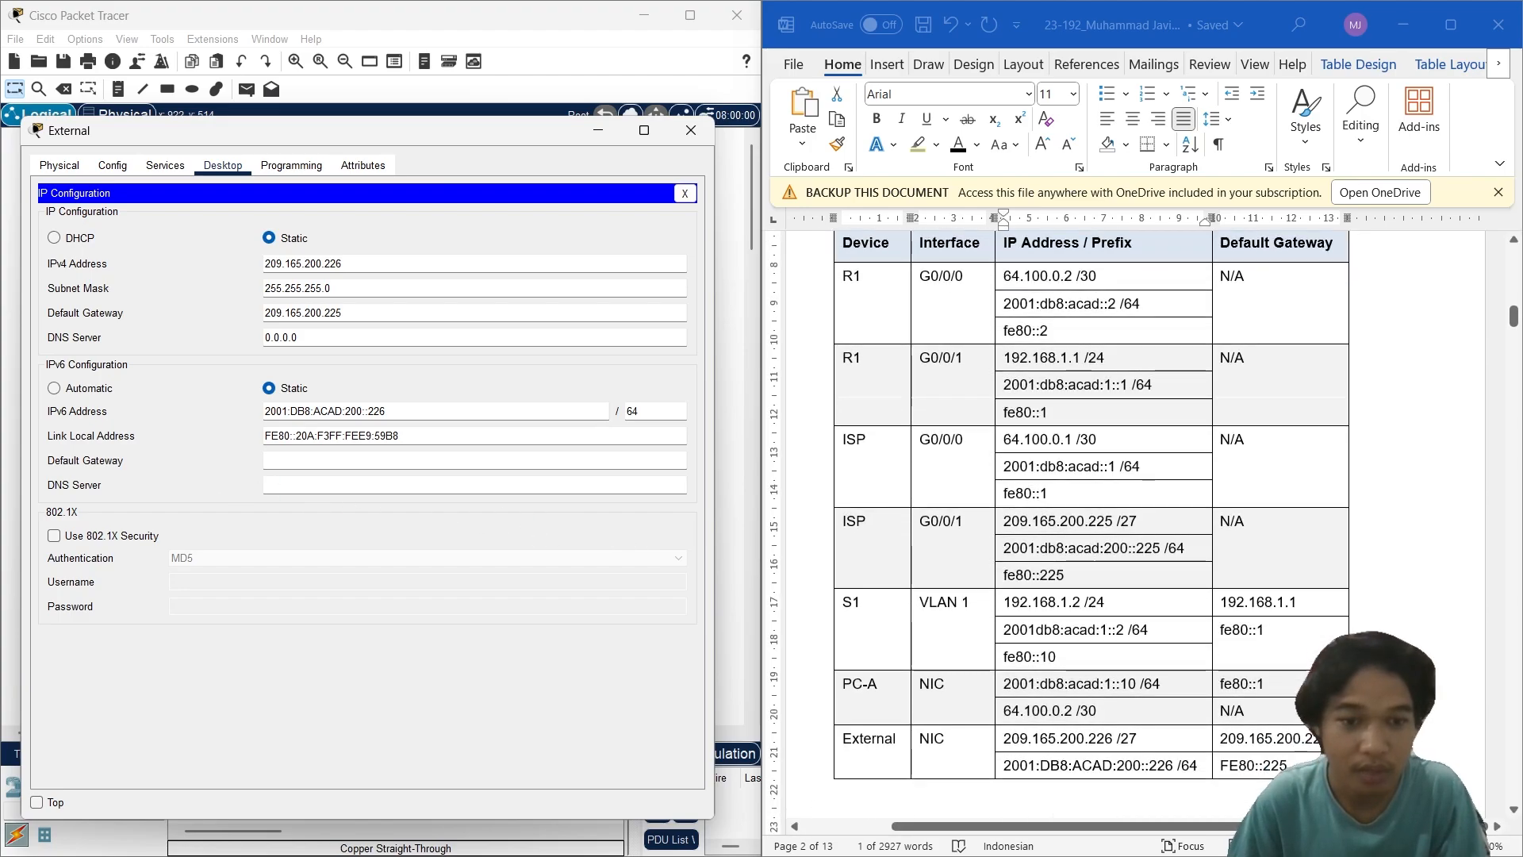
{"action": "key", "text": "alt+Tab"}
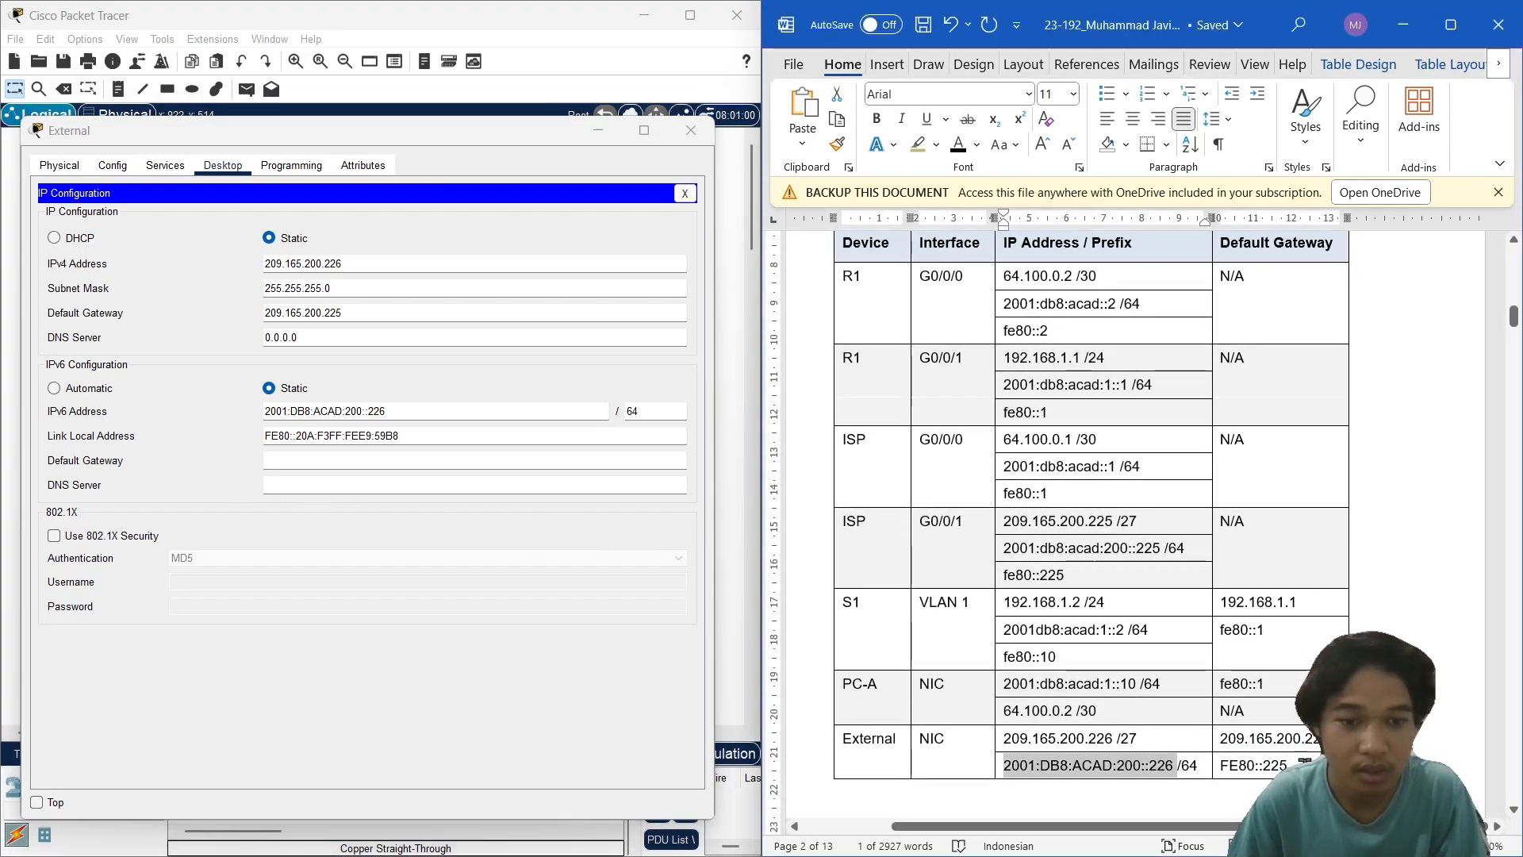
{"action": "left_click_drag", "start_coordinate": [1220, 765], "coordinate": [1287, 765]}
{"action": "key", "text": "ctrl+c"}
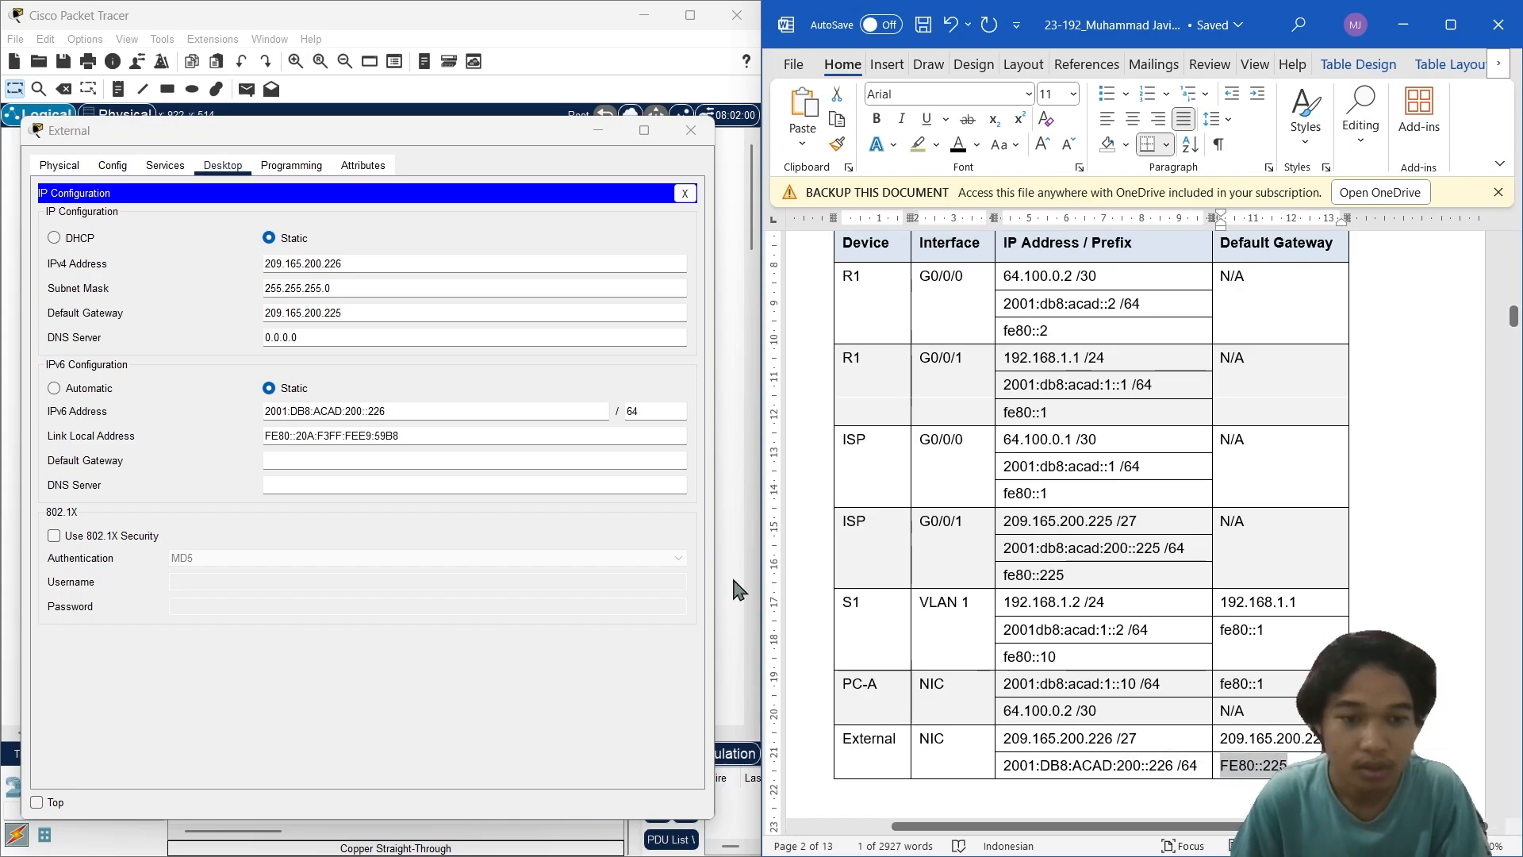
{"action": "left_click", "coordinate": [560, 460]}
{"action": "key", "text": "ctrl+v"}
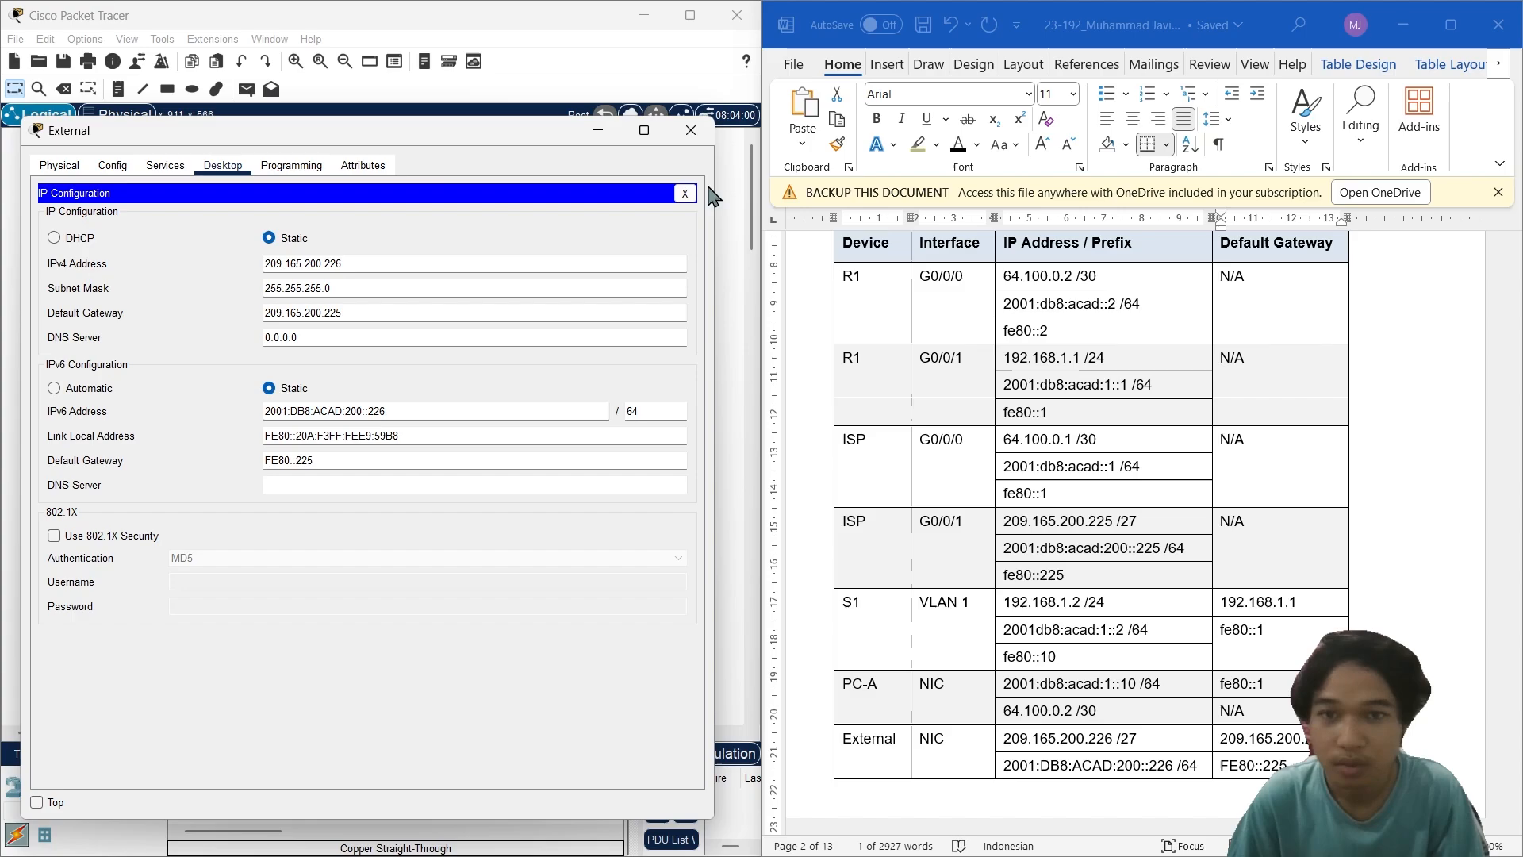
{"action": "left_click", "coordinate": [684, 192]}
{"action": "left_click", "coordinate": [701, 143]}
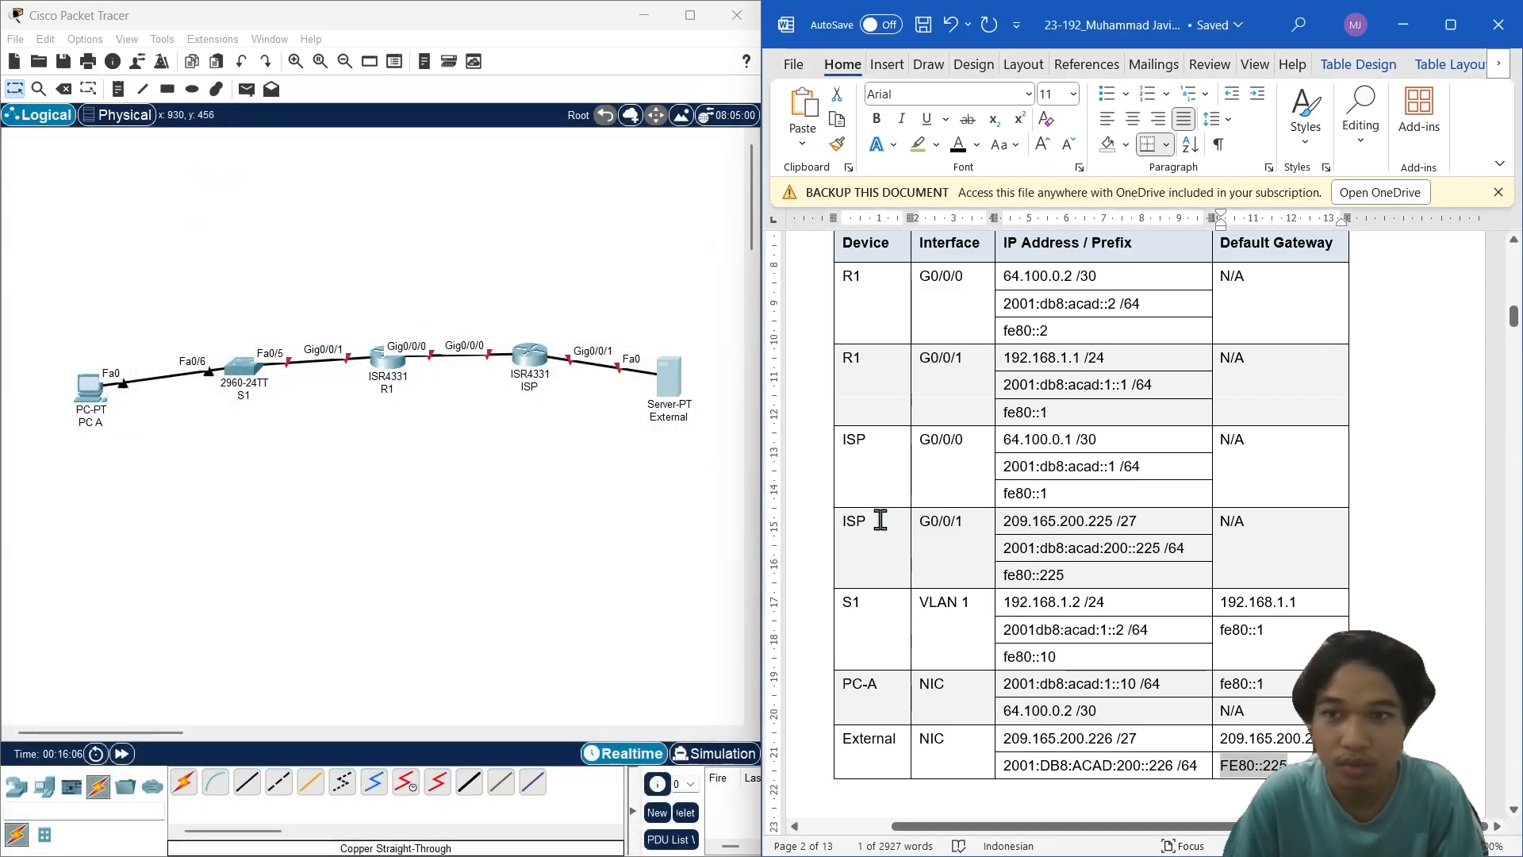
Step: Examine the initial configuration commands for router R1 under Langkah 4 of the lab document
{"action": "scroll", "coordinate": [1063, 520], "scroll_direction": "down", "scroll_amount": 15}
{"action": "scroll", "coordinate": [1063, 524], "scroll_direction": "down", "scroll_amount": 10}
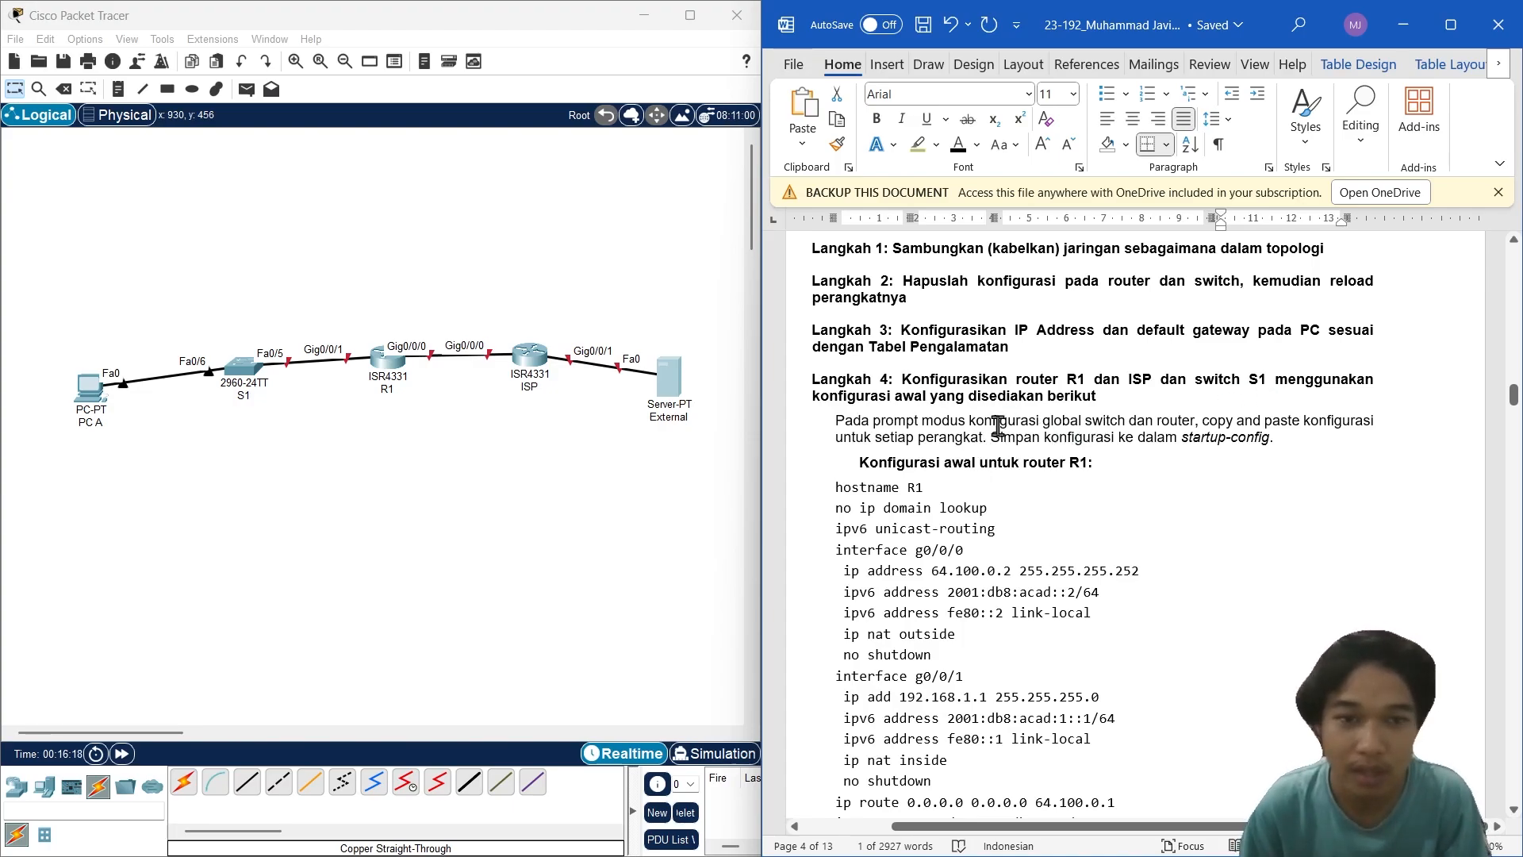
{"action": "scroll", "coordinate": [1052, 487], "scroll_direction": "down", "scroll_amount": 1}
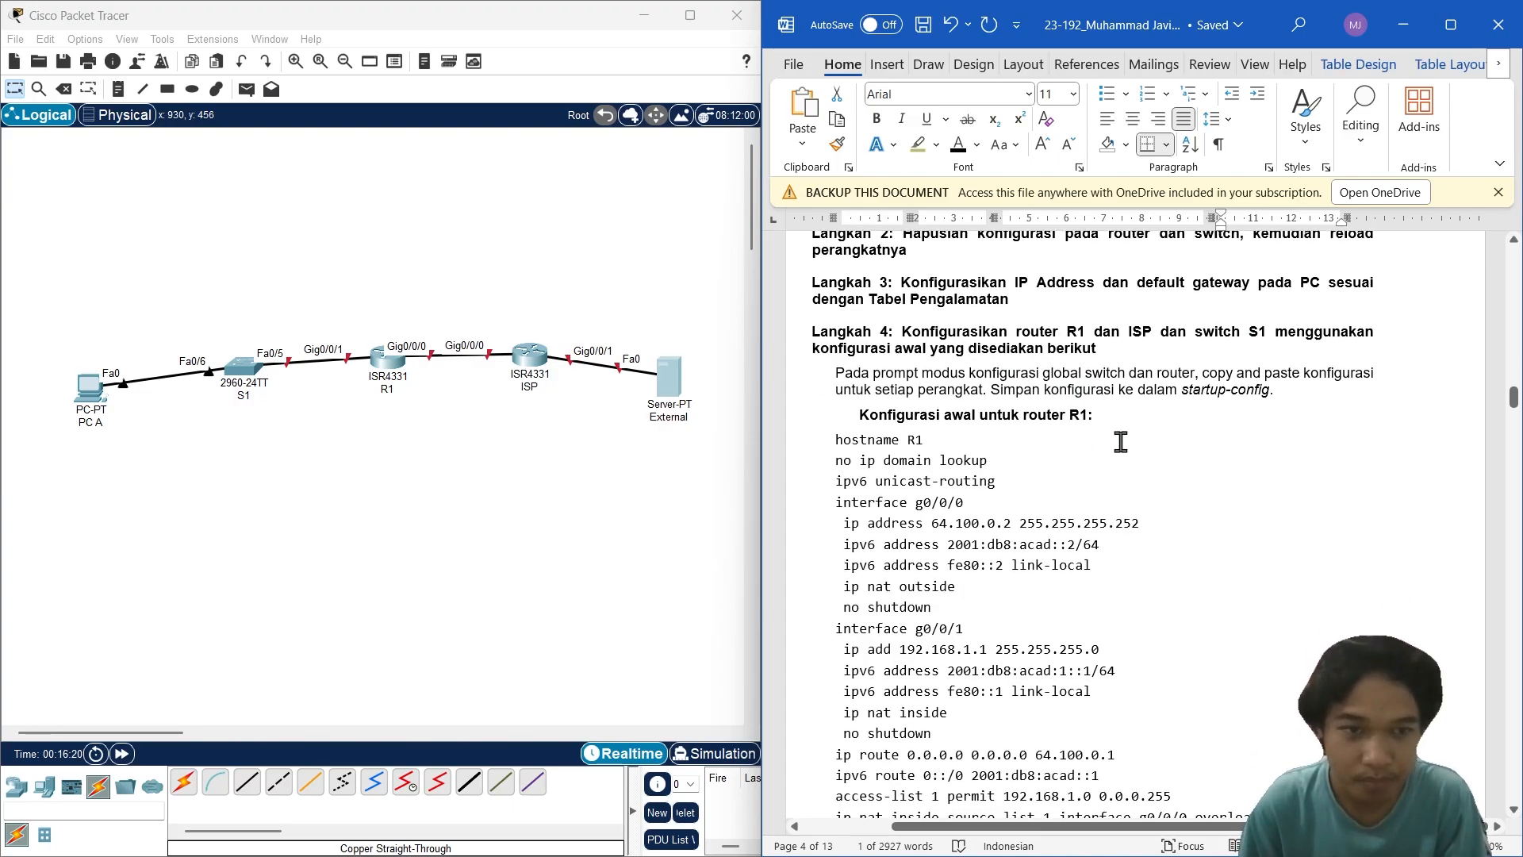
{"action": "scroll", "coordinate": [966, 419], "scroll_direction": "down", "scroll_amount": 2}
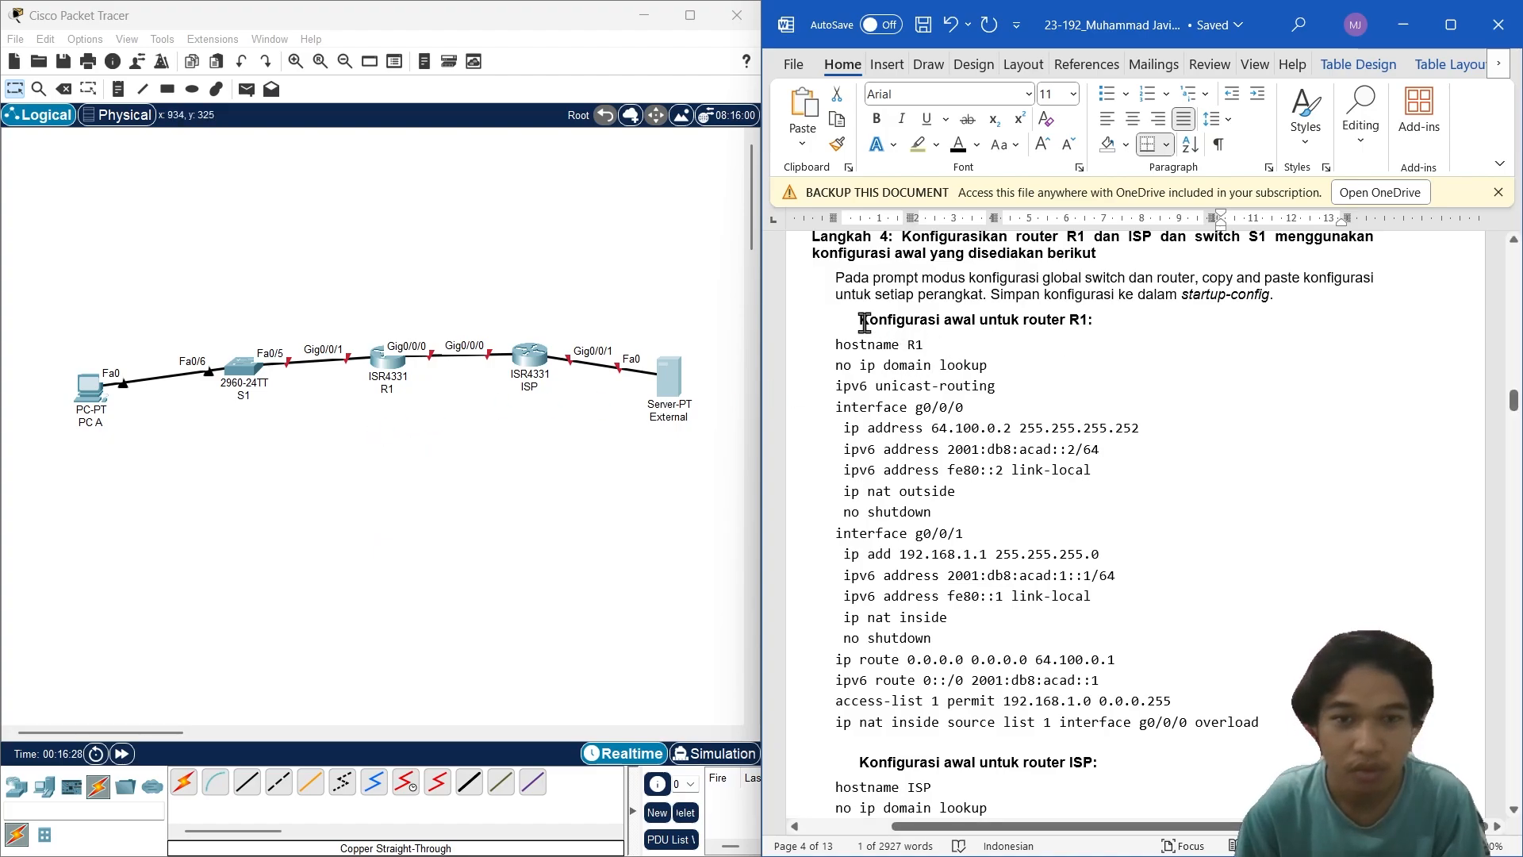
Step: Open router R1's command line beside the lab document and answer no to the initial configuration dialog
{"action": "left_click_drag", "start_coordinate": [863, 322], "coordinate": [1029, 313]}
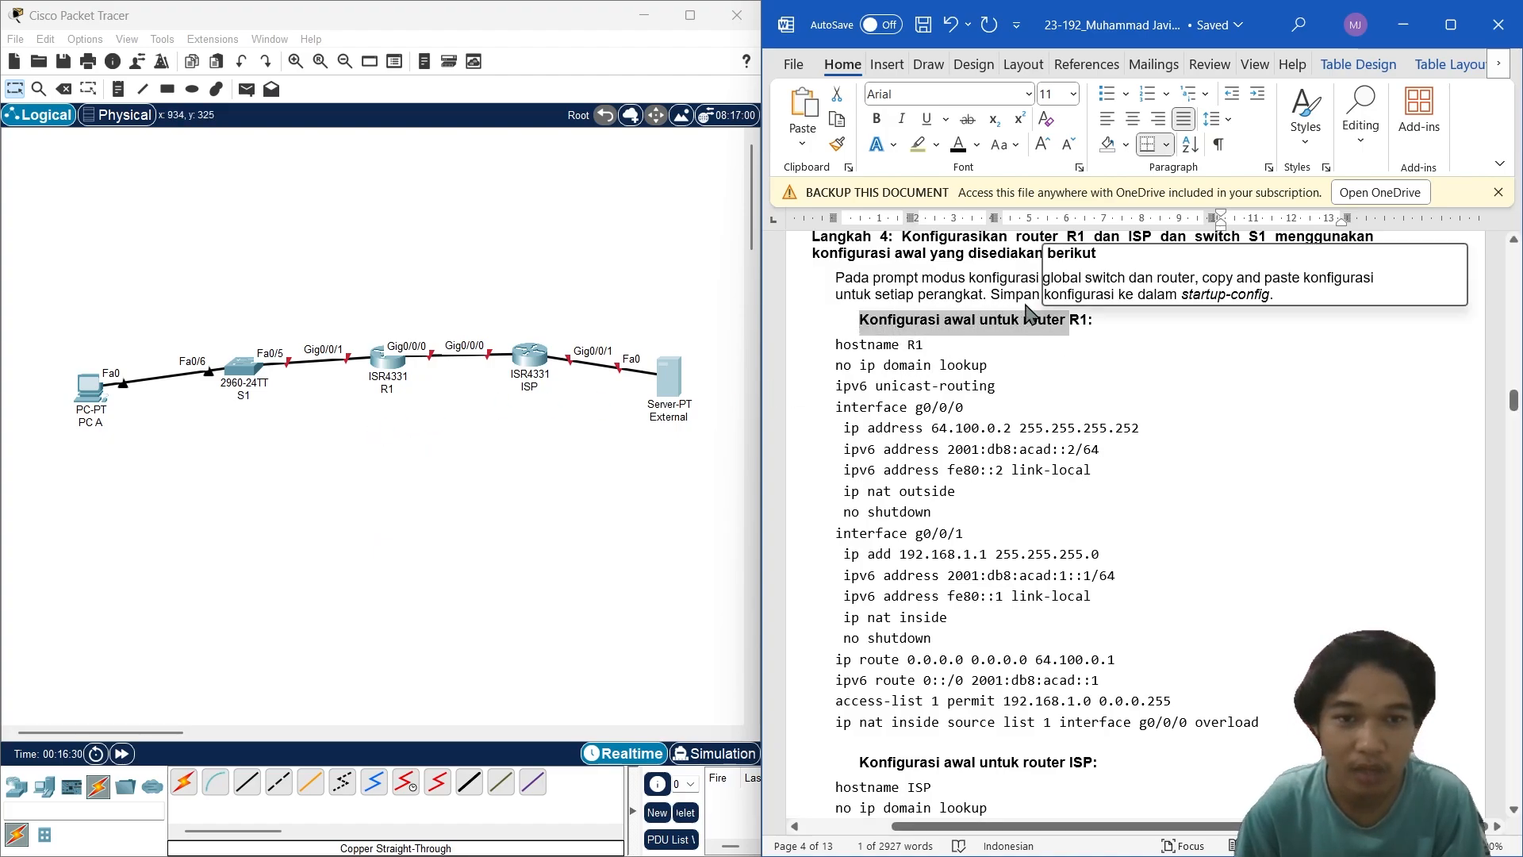
{"action": "left_click", "coordinate": [230, 402]}
{"action": "left_click", "coordinate": [401, 389]}
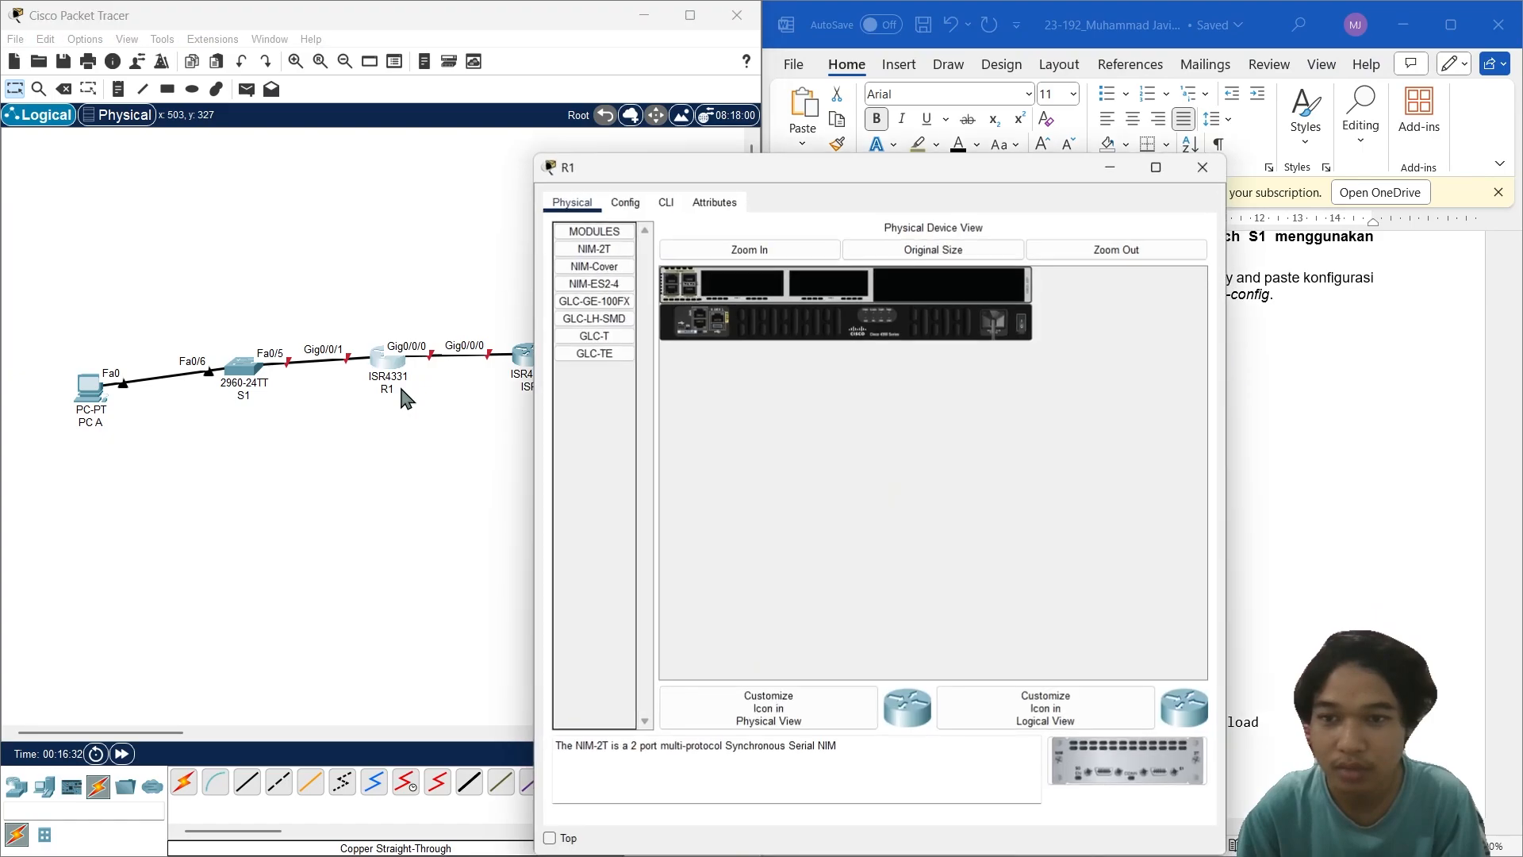
{"action": "left_click", "coordinate": [665, 204]}
{"action": "left_click_drag", "start_coordinate": [823, 171], "coordinate": [371, 124]}
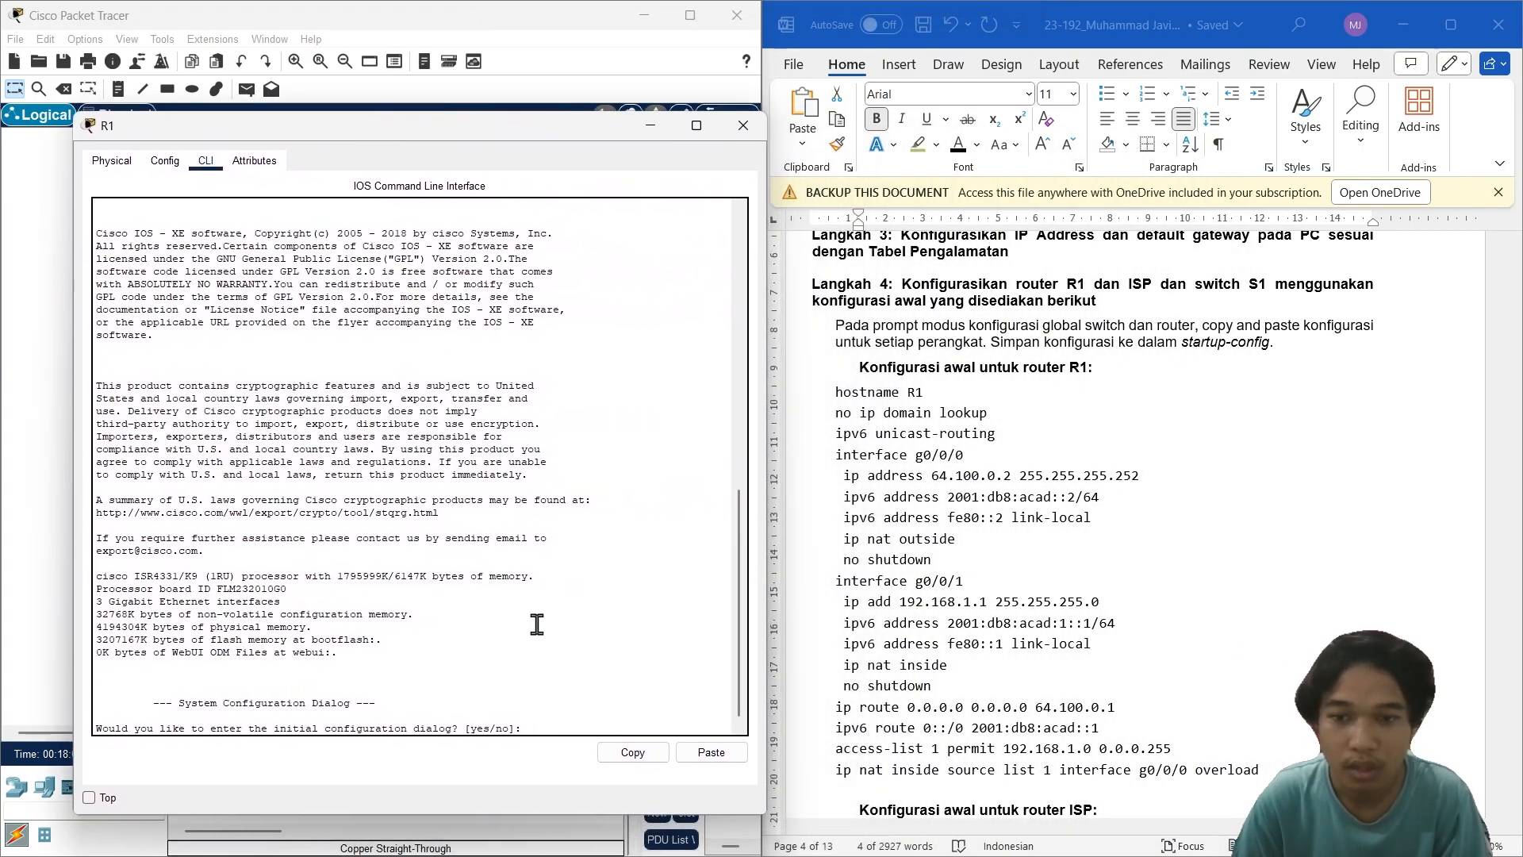
{"action": "type", "text": "no"}
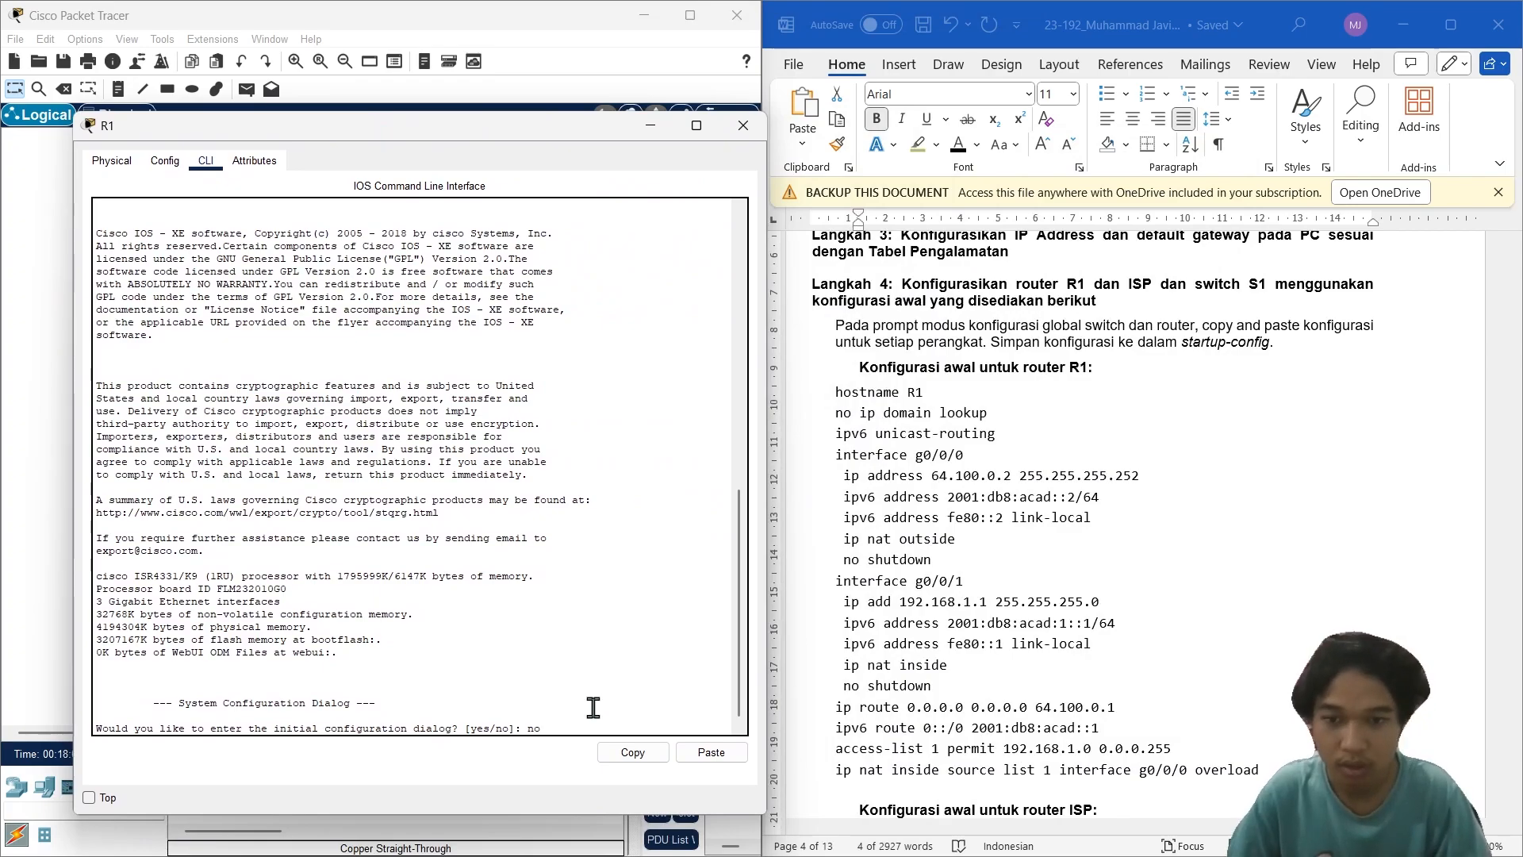
{"action": "key", "text": "Return"}
{"action": "key", "text": "Return"}
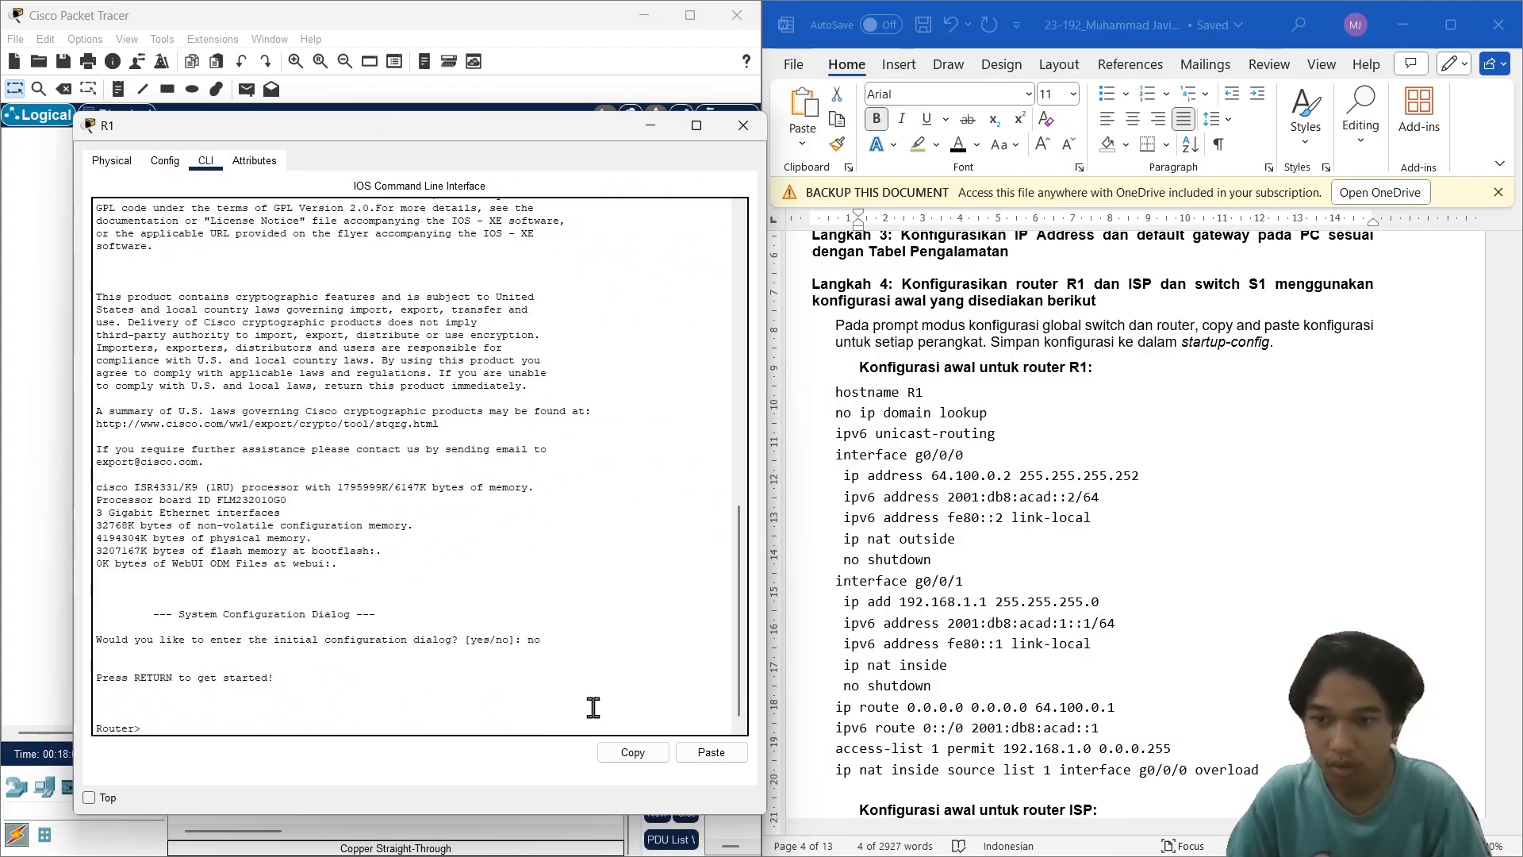
Step: Enter privileged EXEC mode with enable and global configuration mode with config t on router R1
{"action": "type", "text": "enabl"}
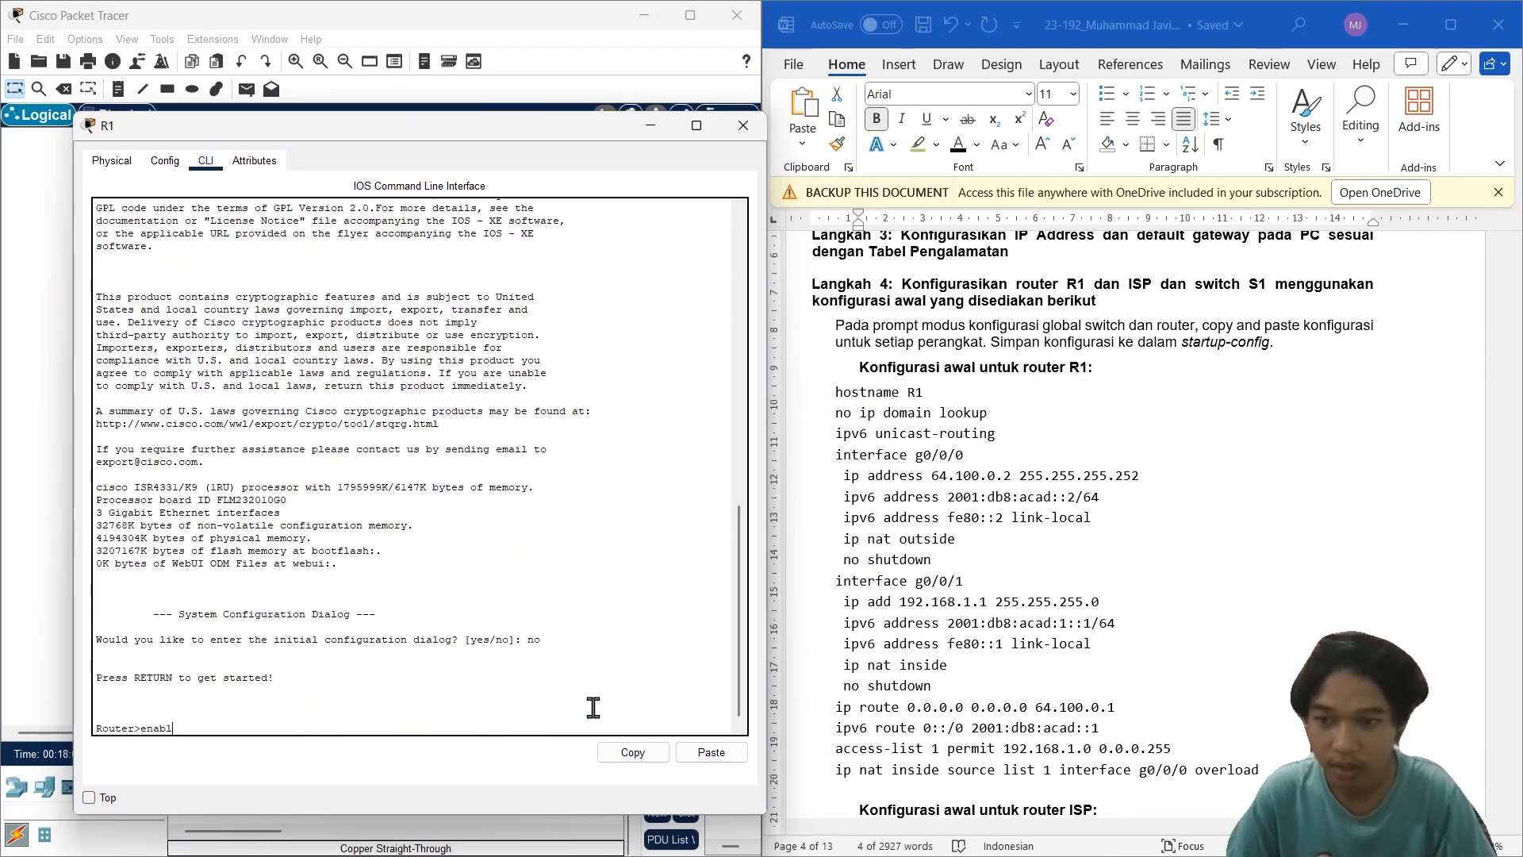
{"action": "type", "text": "e"}
{"action": "key", "text": "Return"}
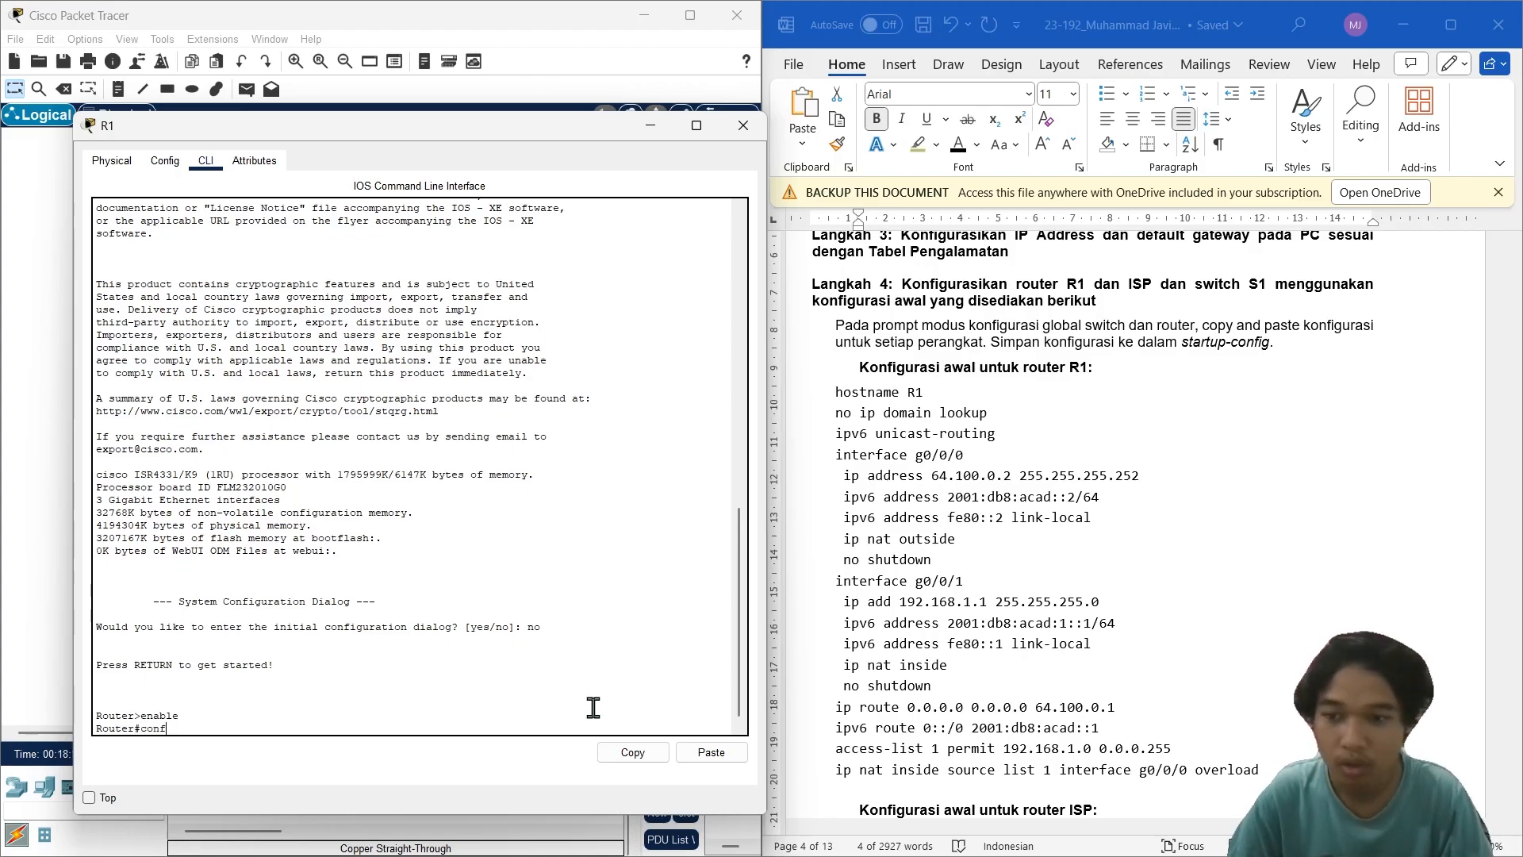
{"action": "type", "text": "config t"}
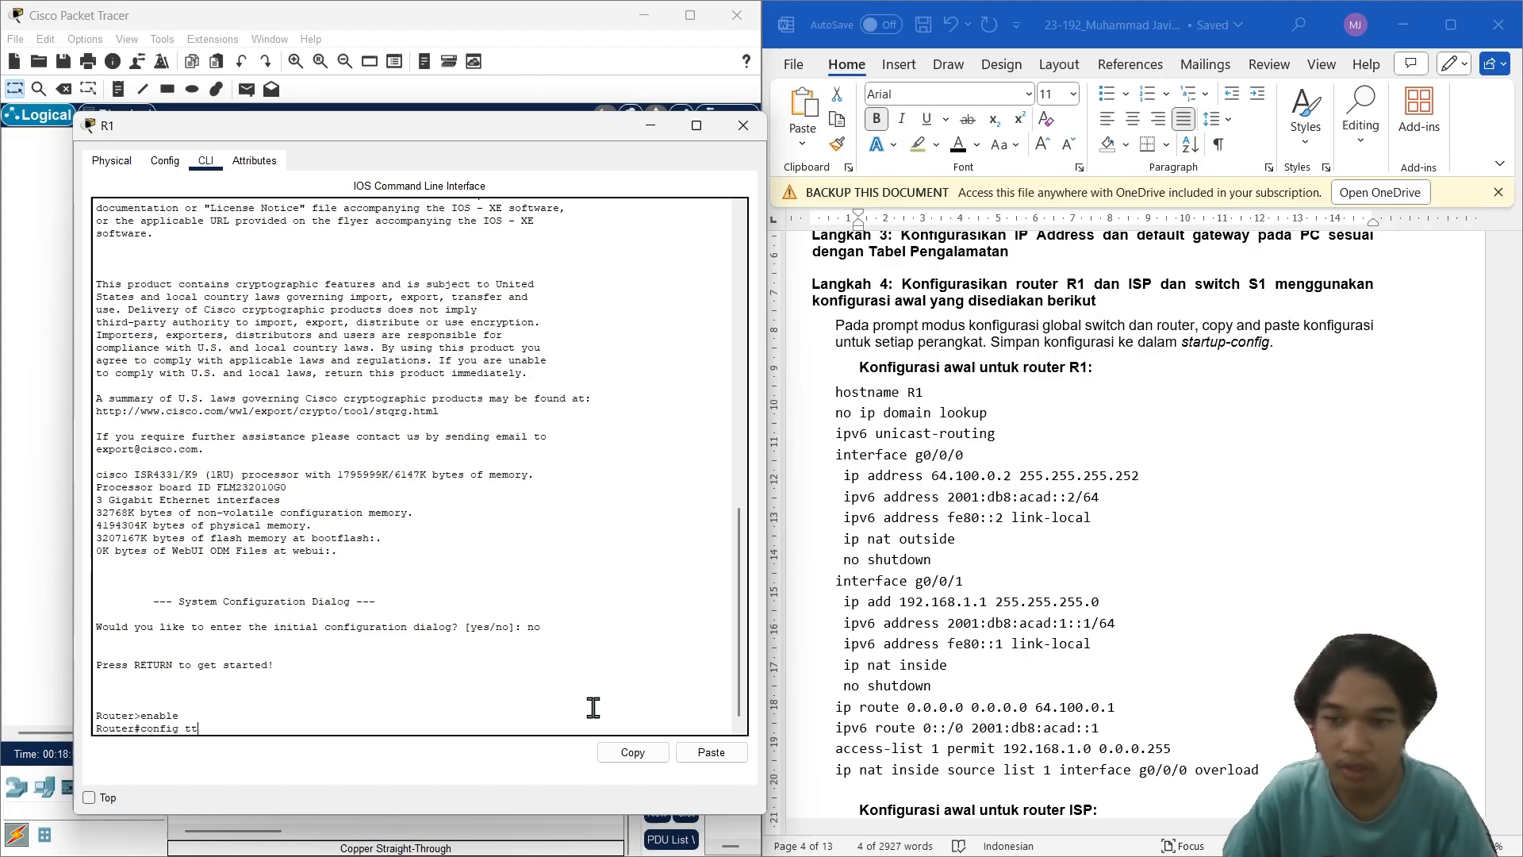
{"action": "key", "text": "Return"}
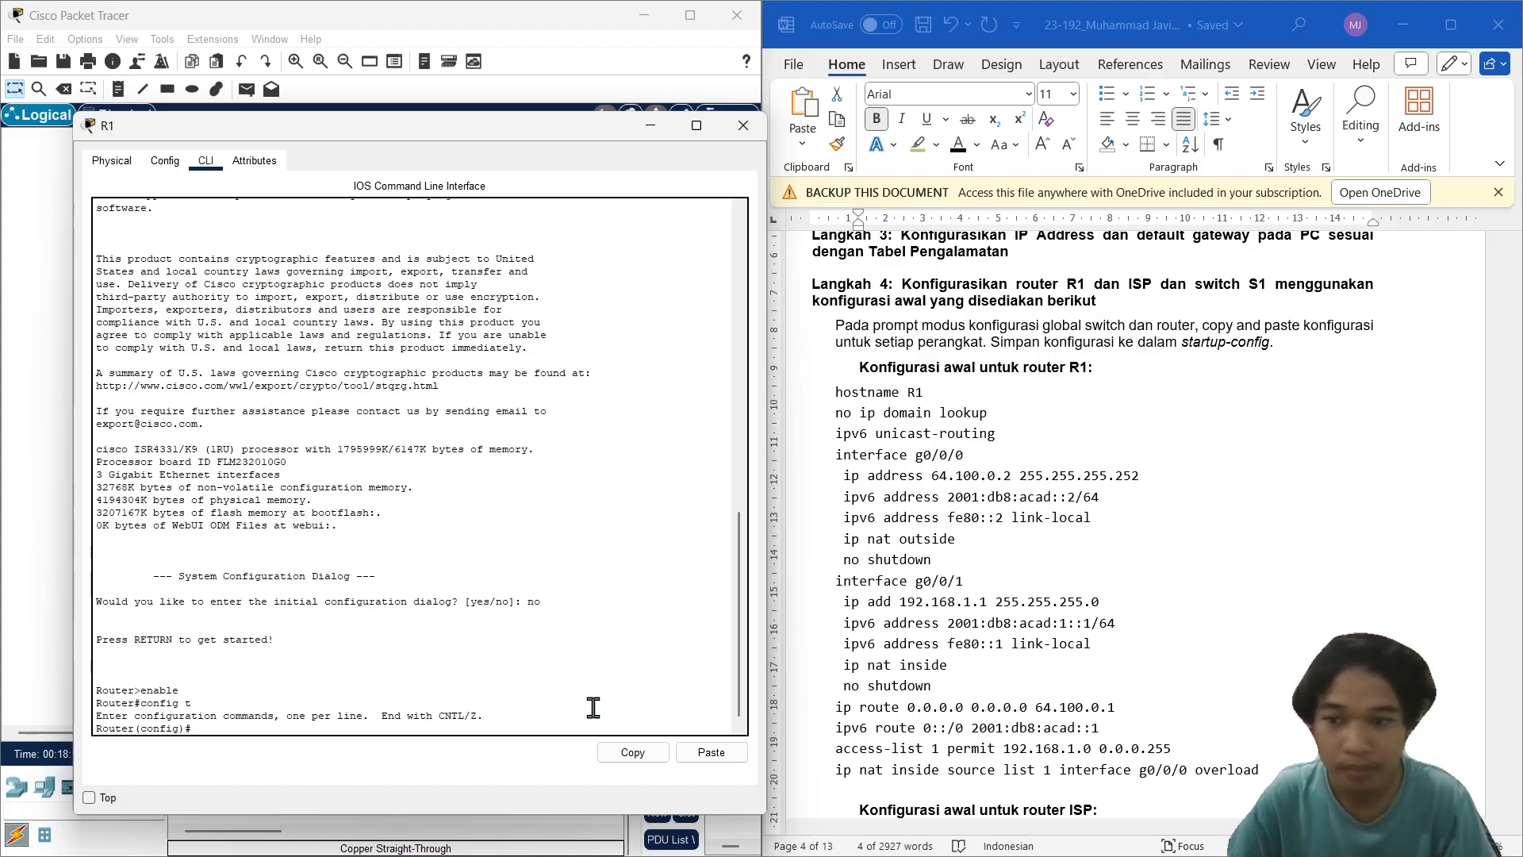
Step: Copy the hostname R1 command from the lab document and run it on the router
{"action": "left_click_drag", "start_coordinate": [936, 393], "coordinate": [834, 397]}
{"action": "left_click", "coordinate": [249, 734]}
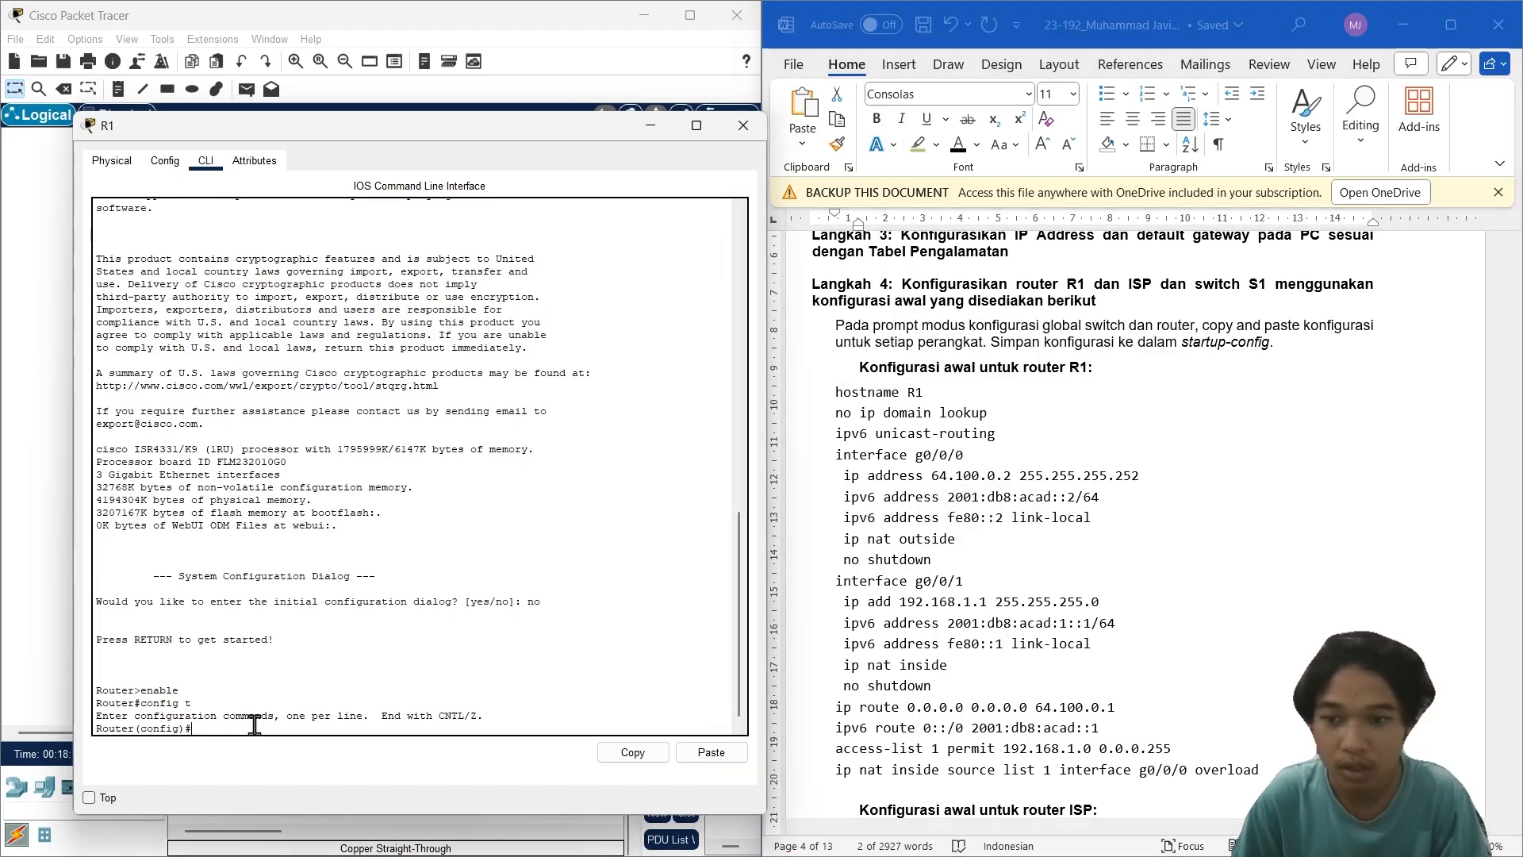
{"action": "right_click", "coordinate": [256, 729]}
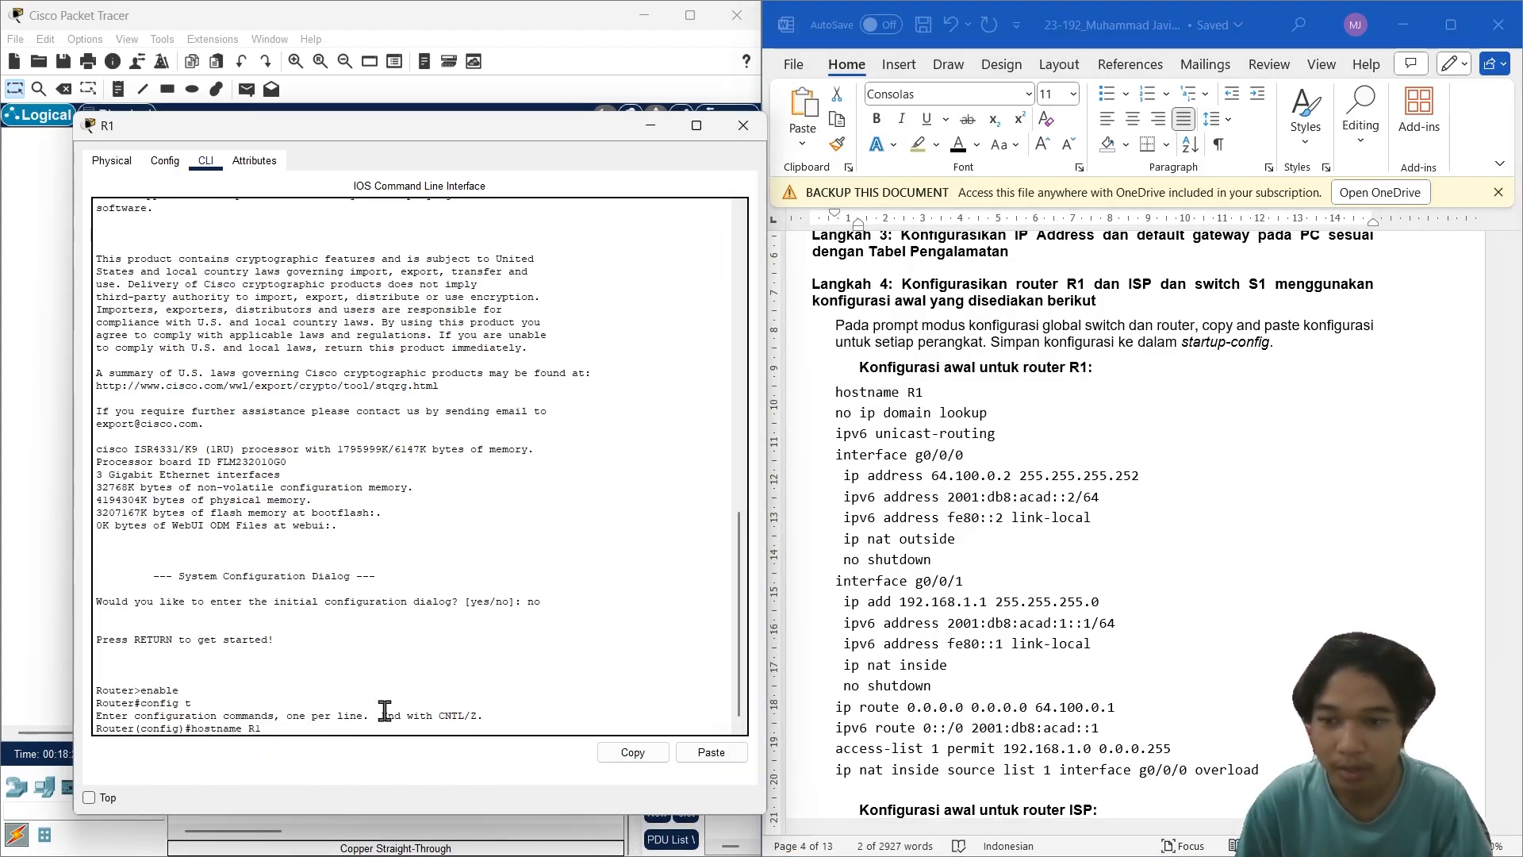
{"action": "key", "text": "Return"}
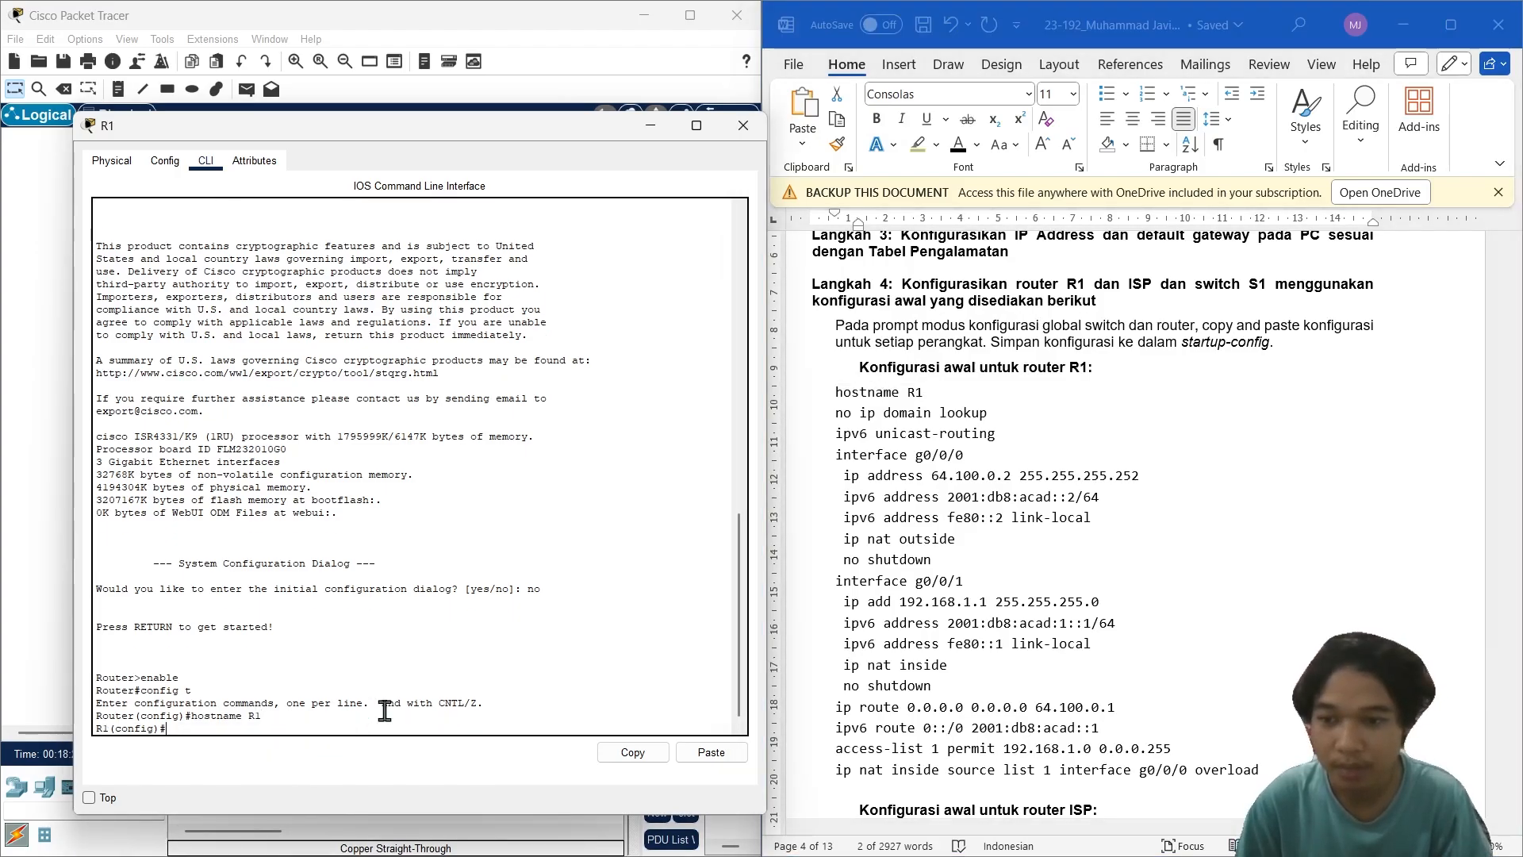
Step: Copy the no ip domain lookup and ipv6 unicast-routing commands from the document into R1's command line
{"action": "left_click", "coordinate": [910, 441]}
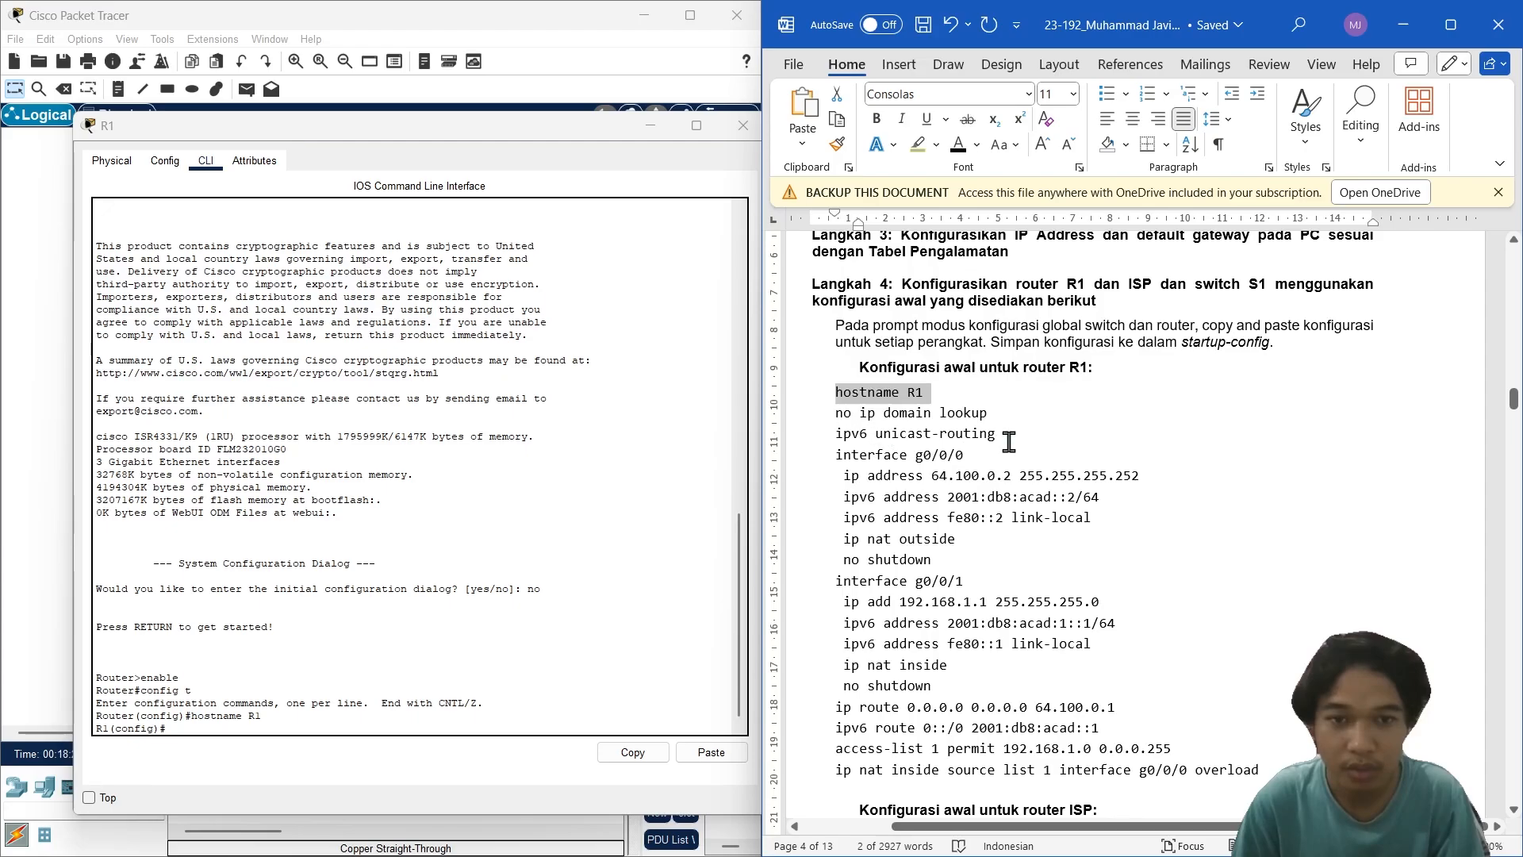
{"action": "left_click_drag", "start_coordinate": [1008, 442], "coordinate": [845, 422]}
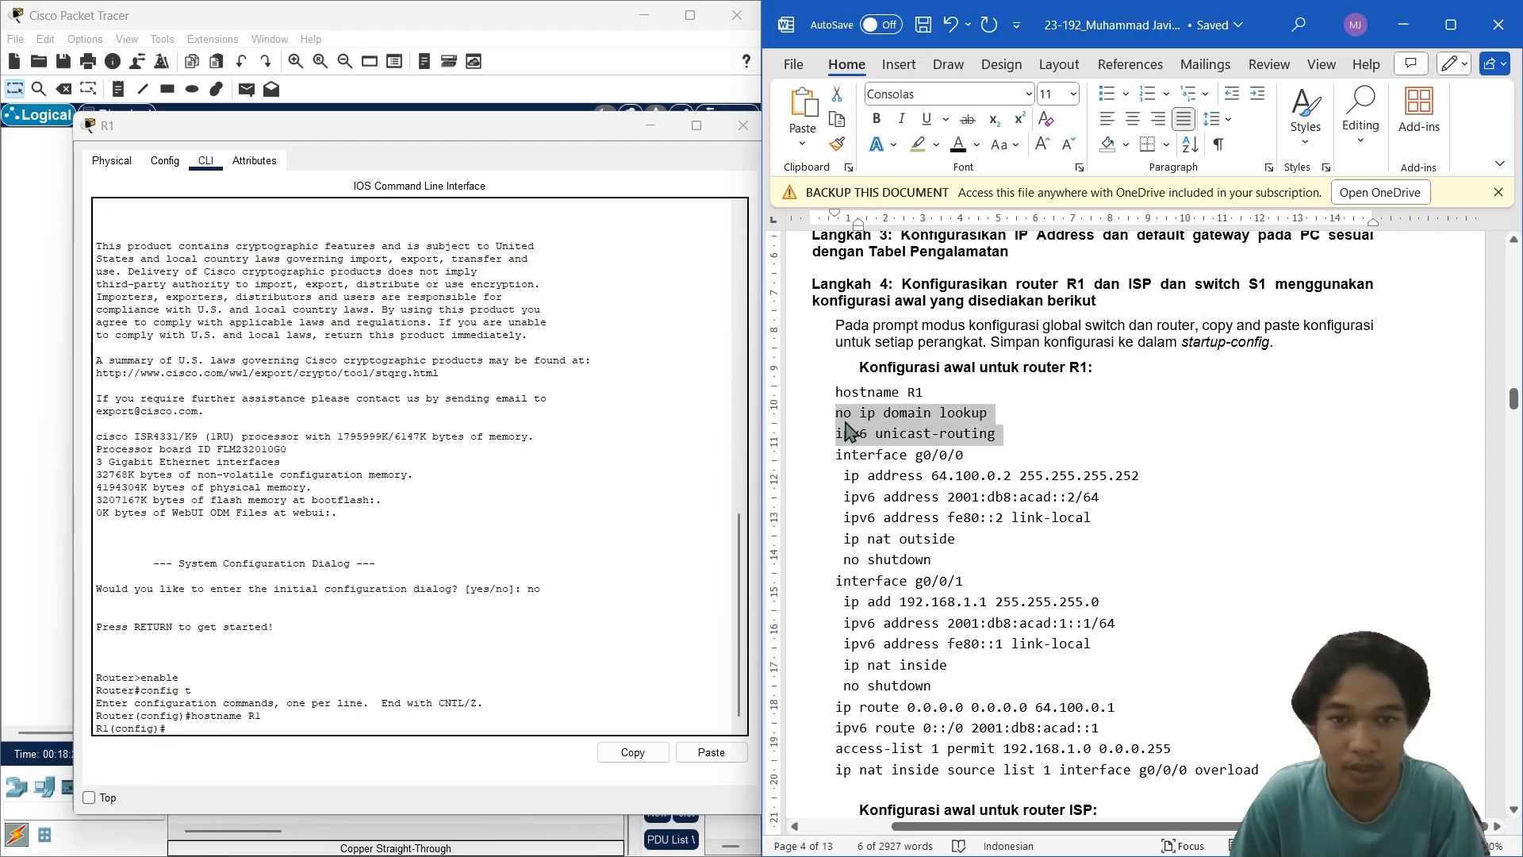
{"action": "key", "text": "ctrl+c"}
{"action": "left_click", "coordinate": [429, 712]}
{"action": "left_click", "coordinate": [703, 752]}
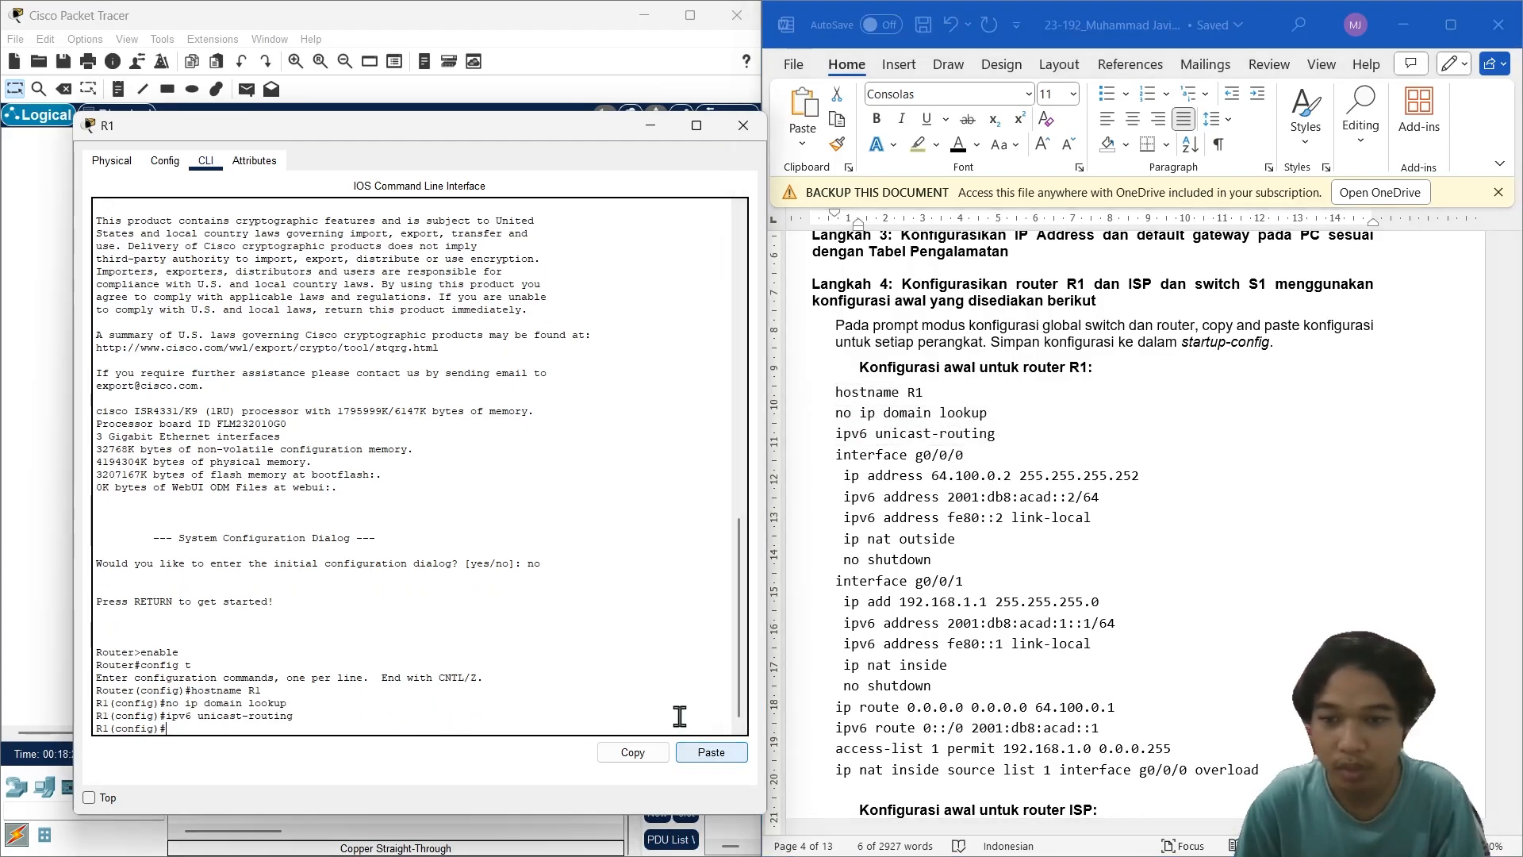
Step: Copy the interface g0/0/0 block into R1: IP 64.100.0.2 255.255.255.252, IPv6 2001:db8:acad::2/64, fe80::2 link-local, ip nat outside and no shutdown
{"action": "left_click", "coordinate": [854, 452]}
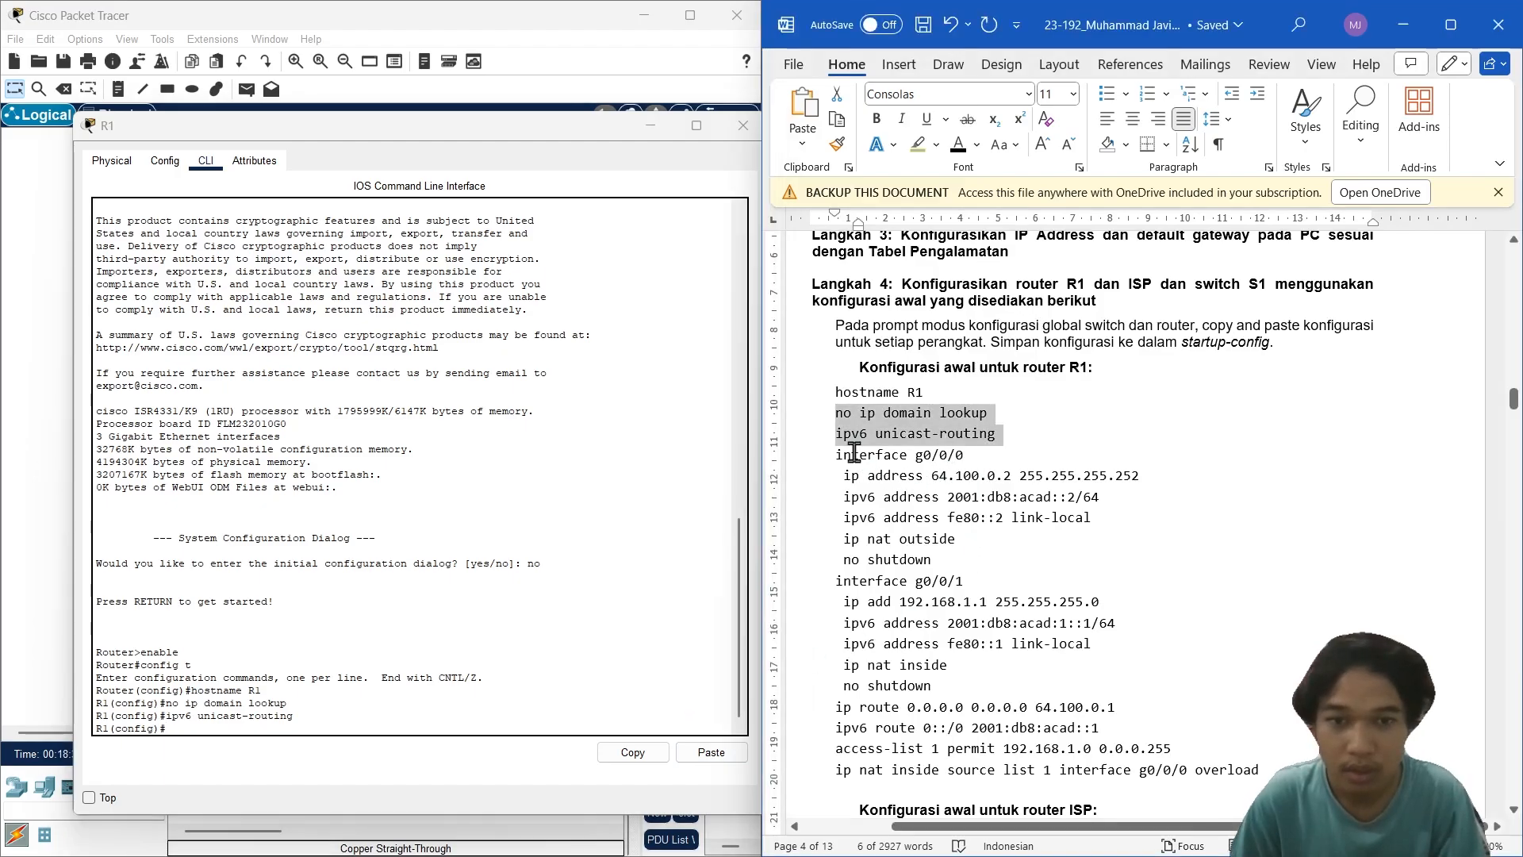
{"action": "left_click_drag", "start_coordinate": [838, 458], "coordinate": [962, 565]}
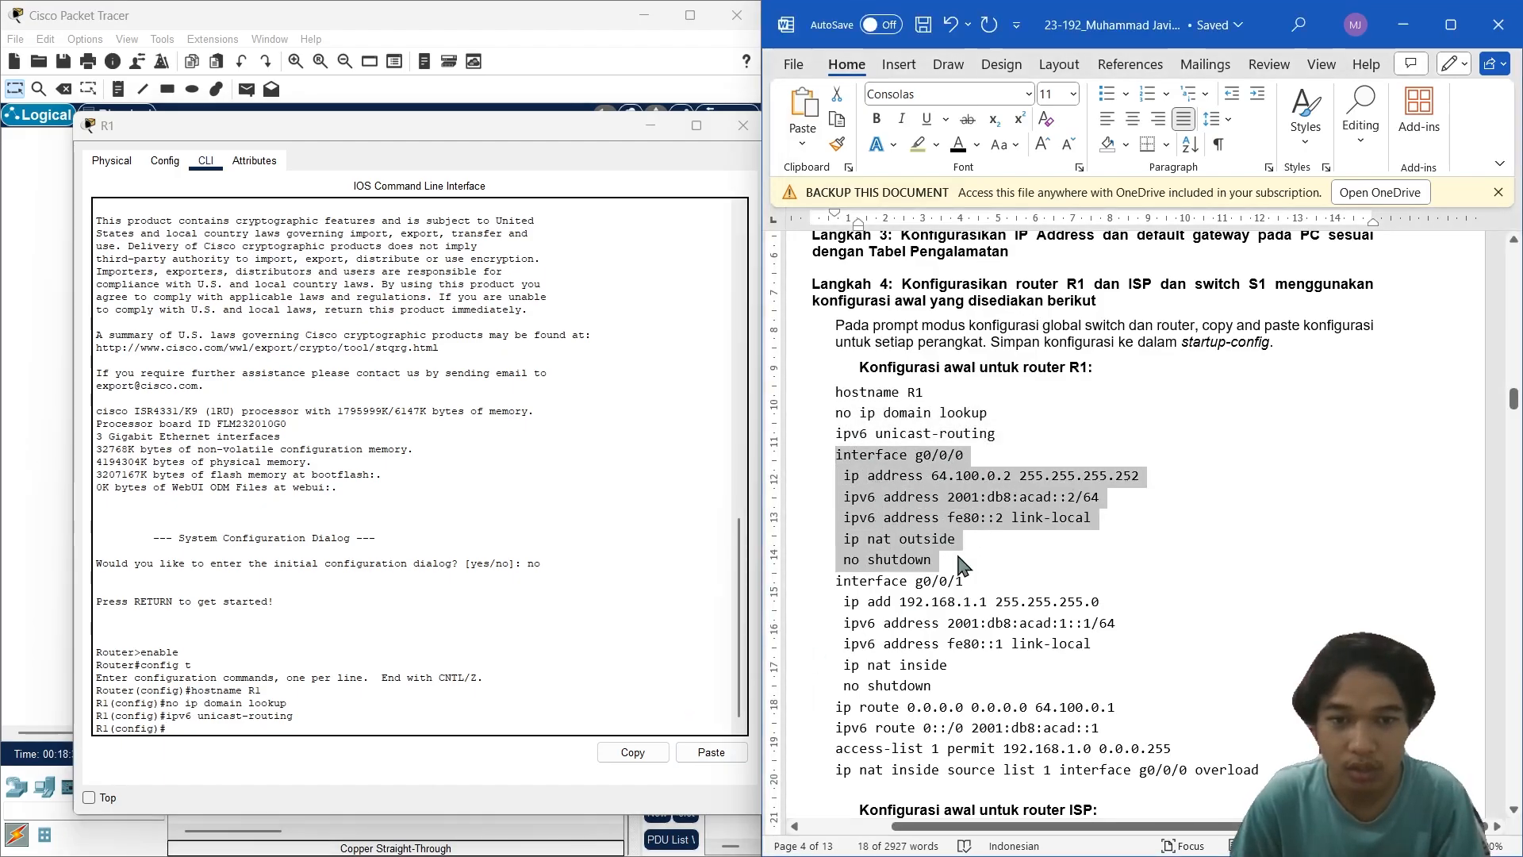
{"action": "right_click", "coordinate": [390, 731]}
{"action": "left_click", "coordinate": [432, 759]}
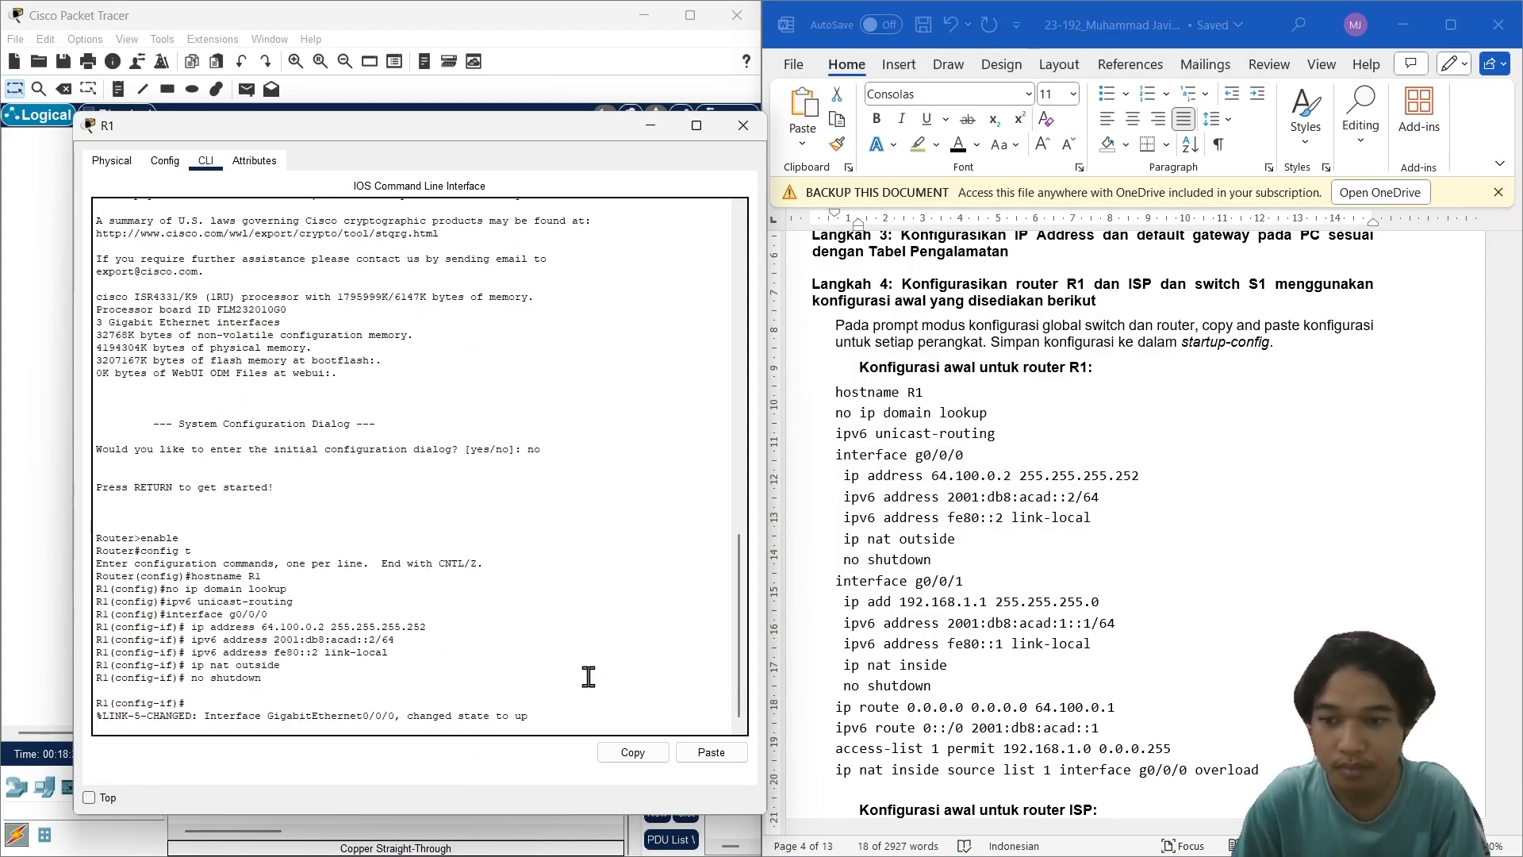
{"action": "key", "text": "Return"}
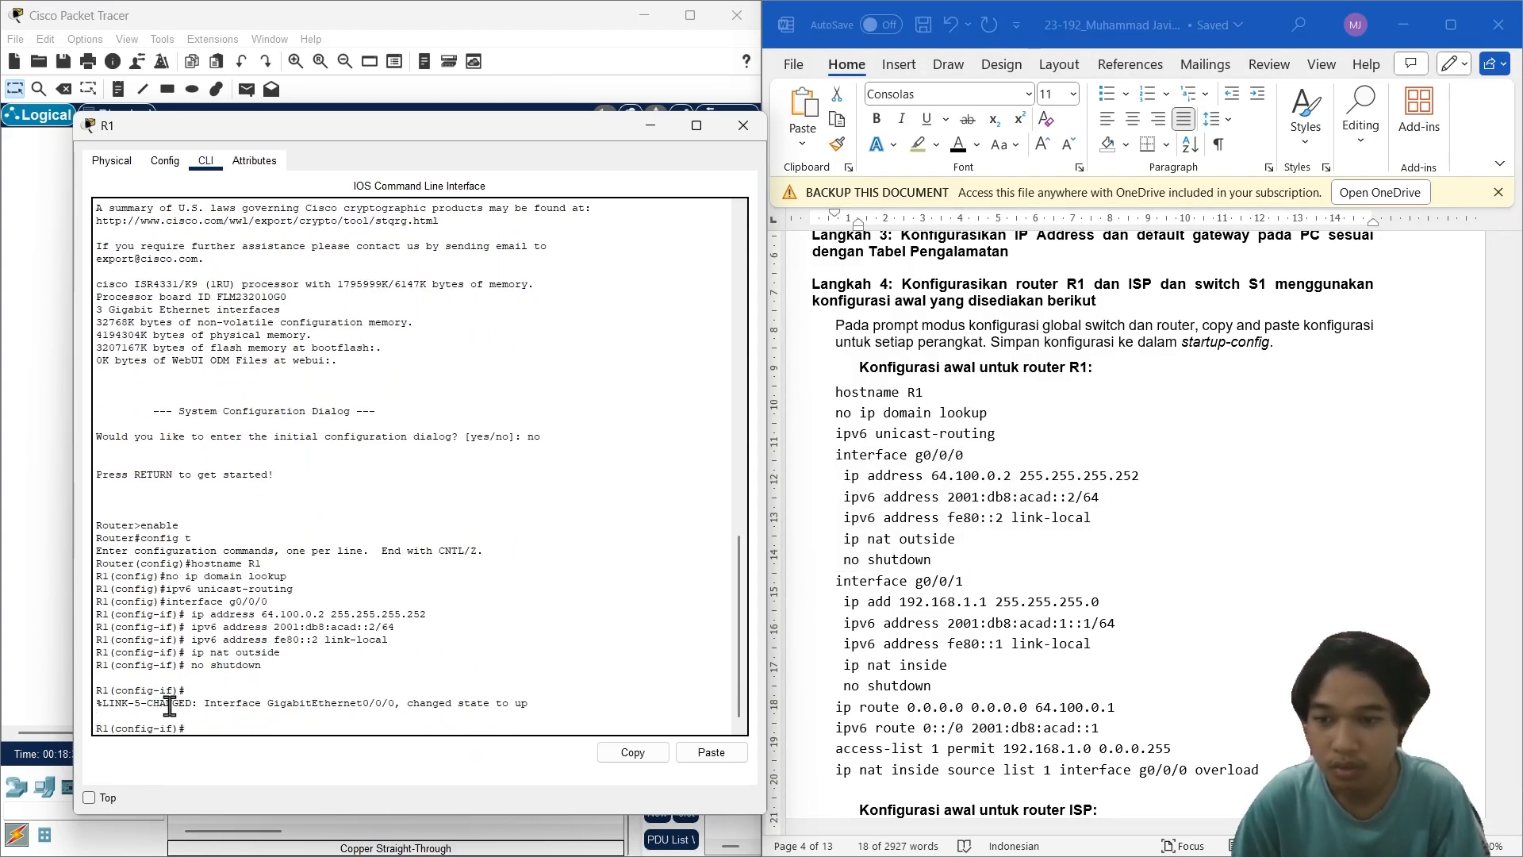
Step: Copy the interface g0/0/1 block into R1: IP 192.168.1.1 255.255.255.0, IPv6 2001:db8:acad:1::1/64, fe80::1 link-local, ip nat inside and no shutdown
{"action": "scroll", "coordinate": [868, 571], "scroll_direction": "down", "scroll_amount": 1}
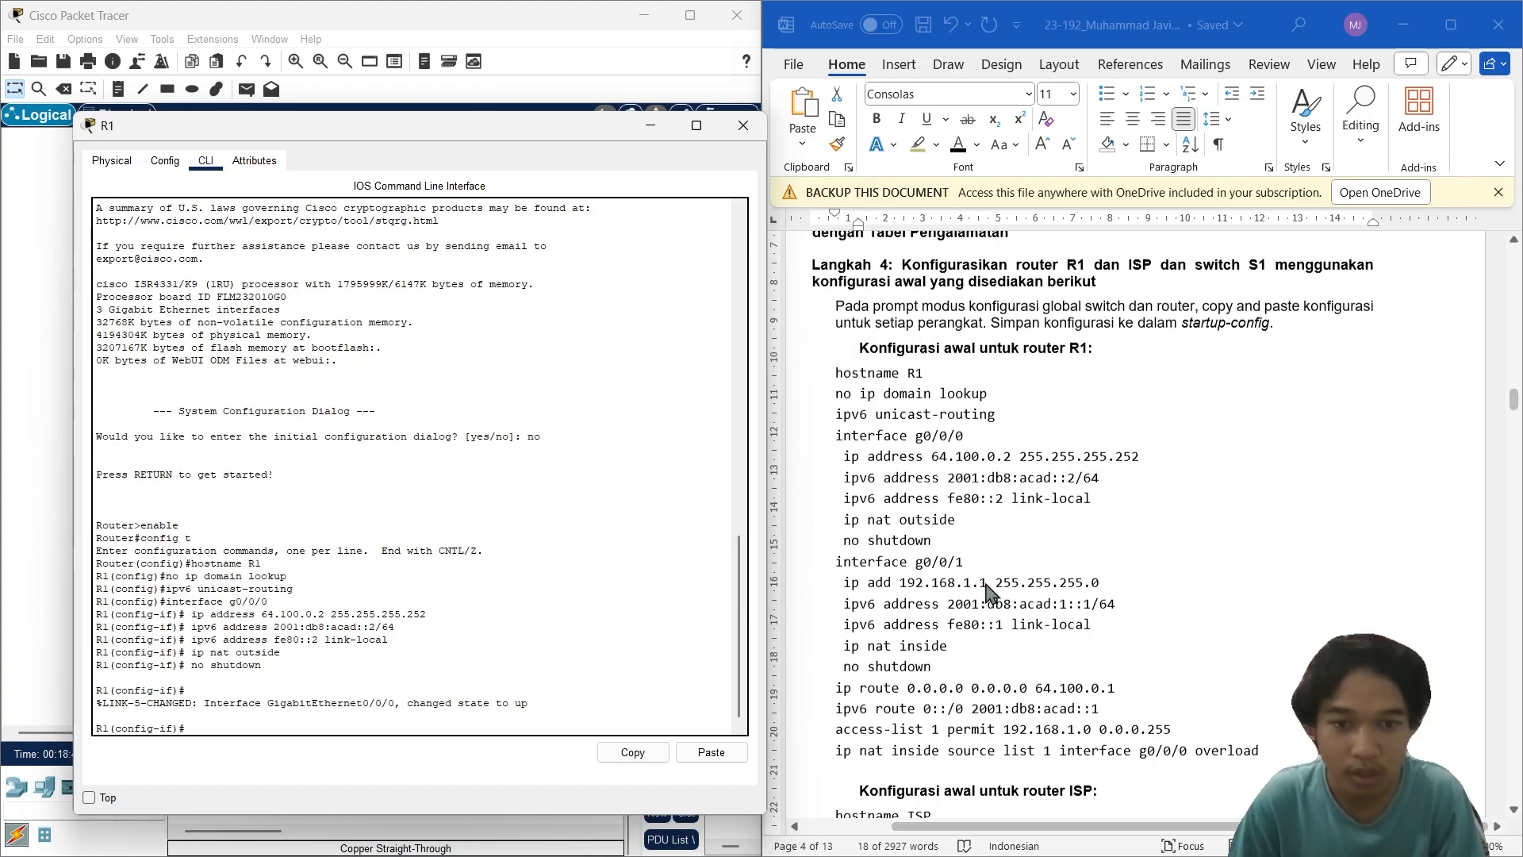
{"action": "left_click", "coordinate": [851, 539]}
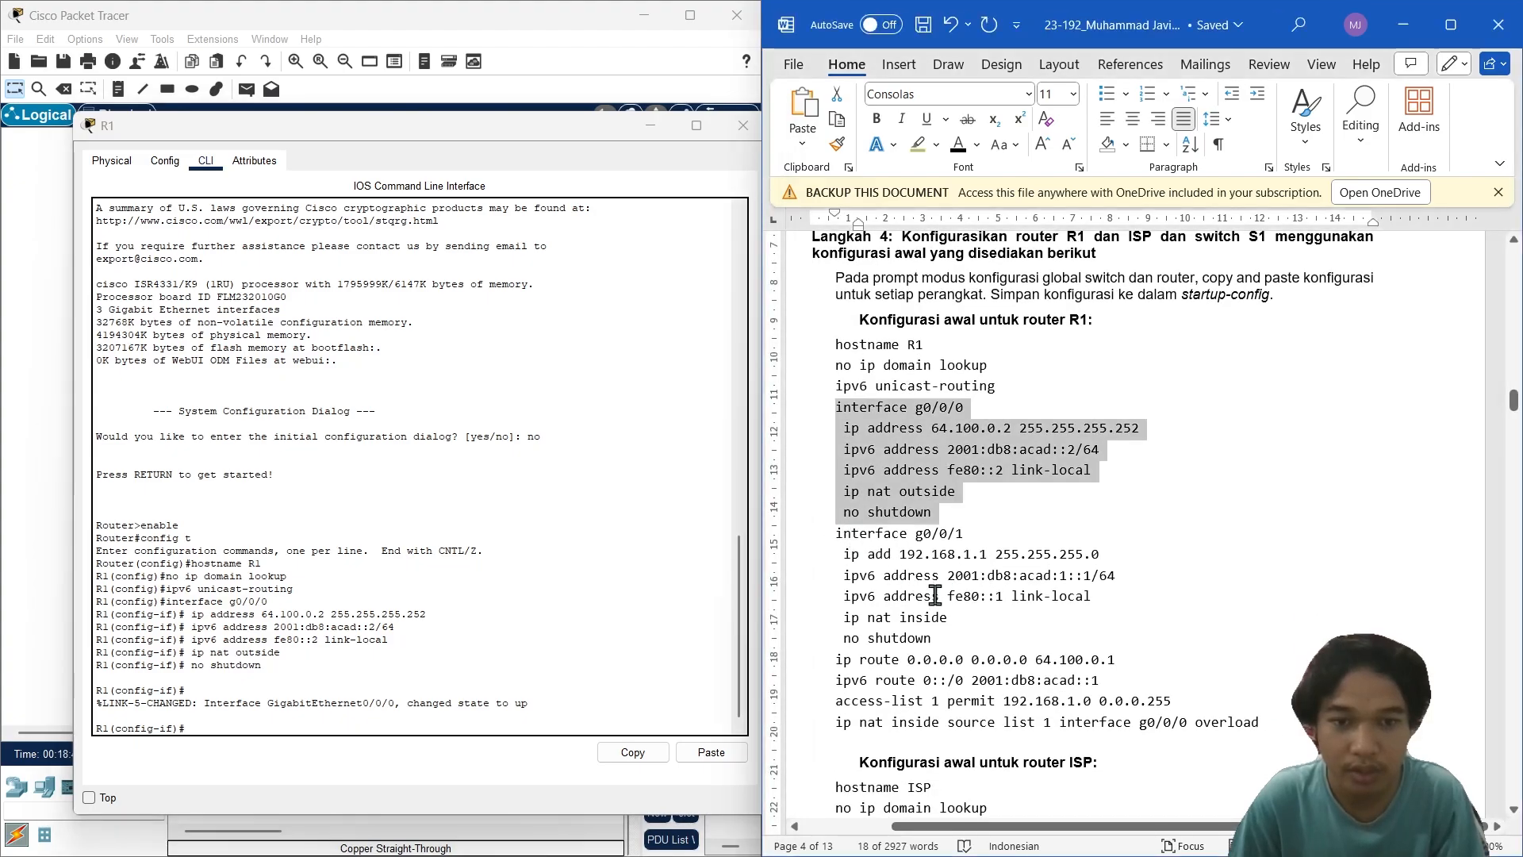
{"action": "left_click", "coordinate": [836, 535]}
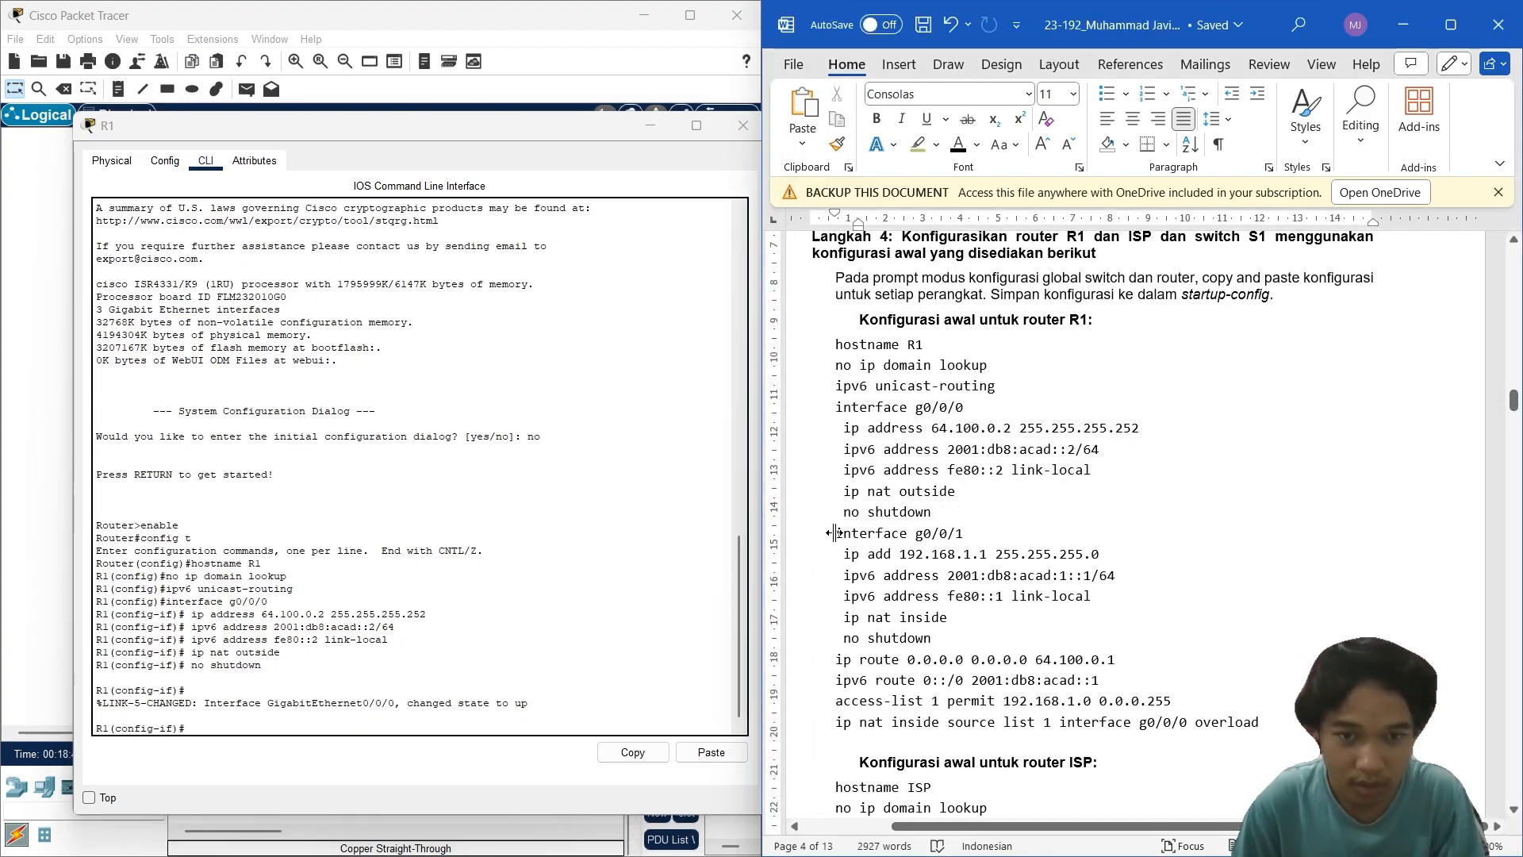
{"action": "left_click_drag", "start_coordinate": [833, 532], "coordinate": [936, 639]}
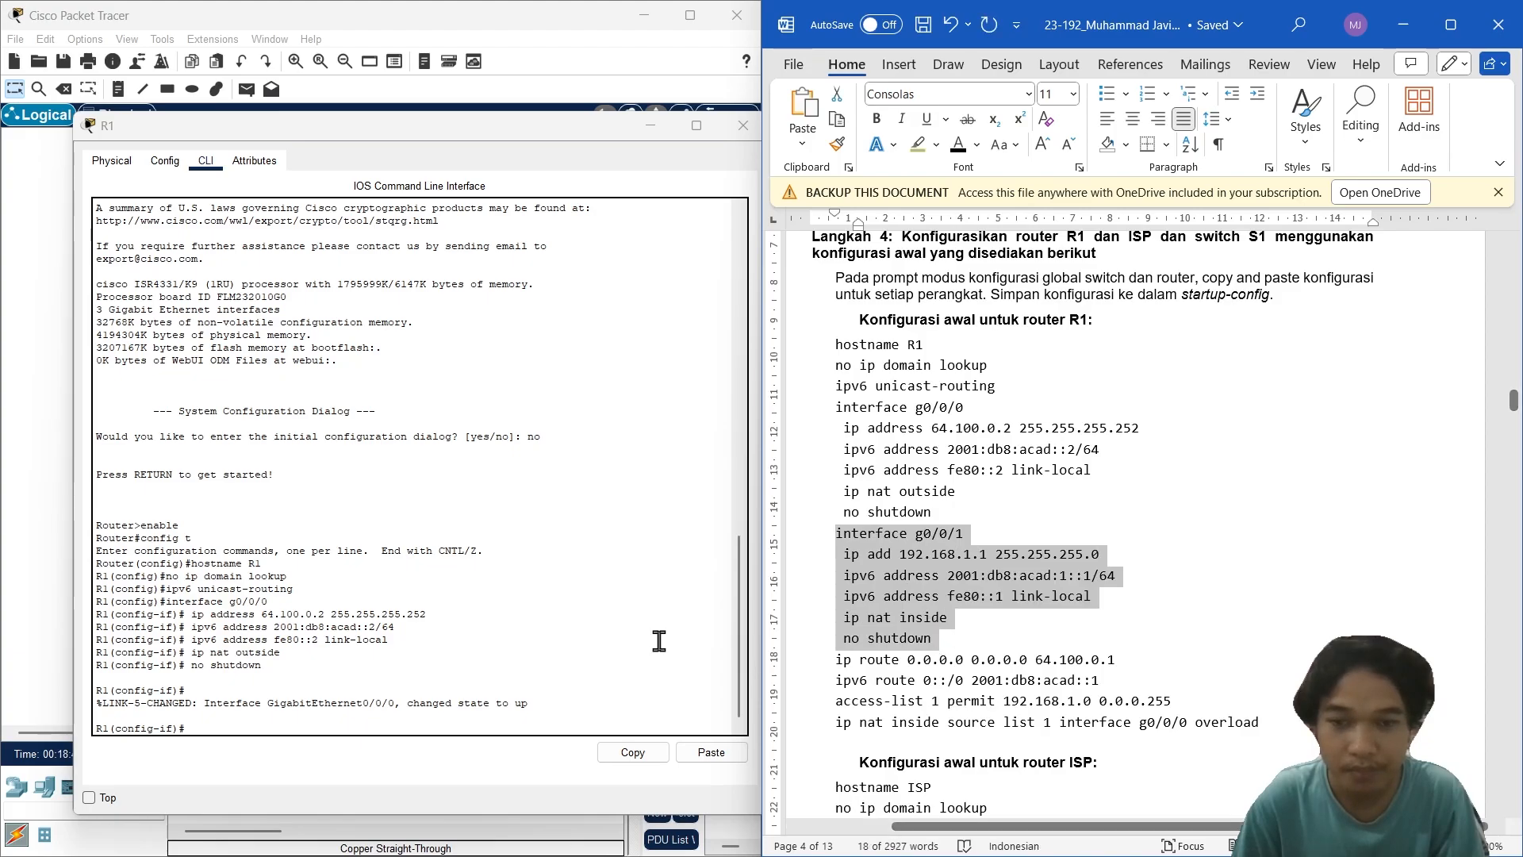
{"action": "left_click", "coordinate": [488, 718]}
{"action": "left_click", "coordinate": [712, 752]}
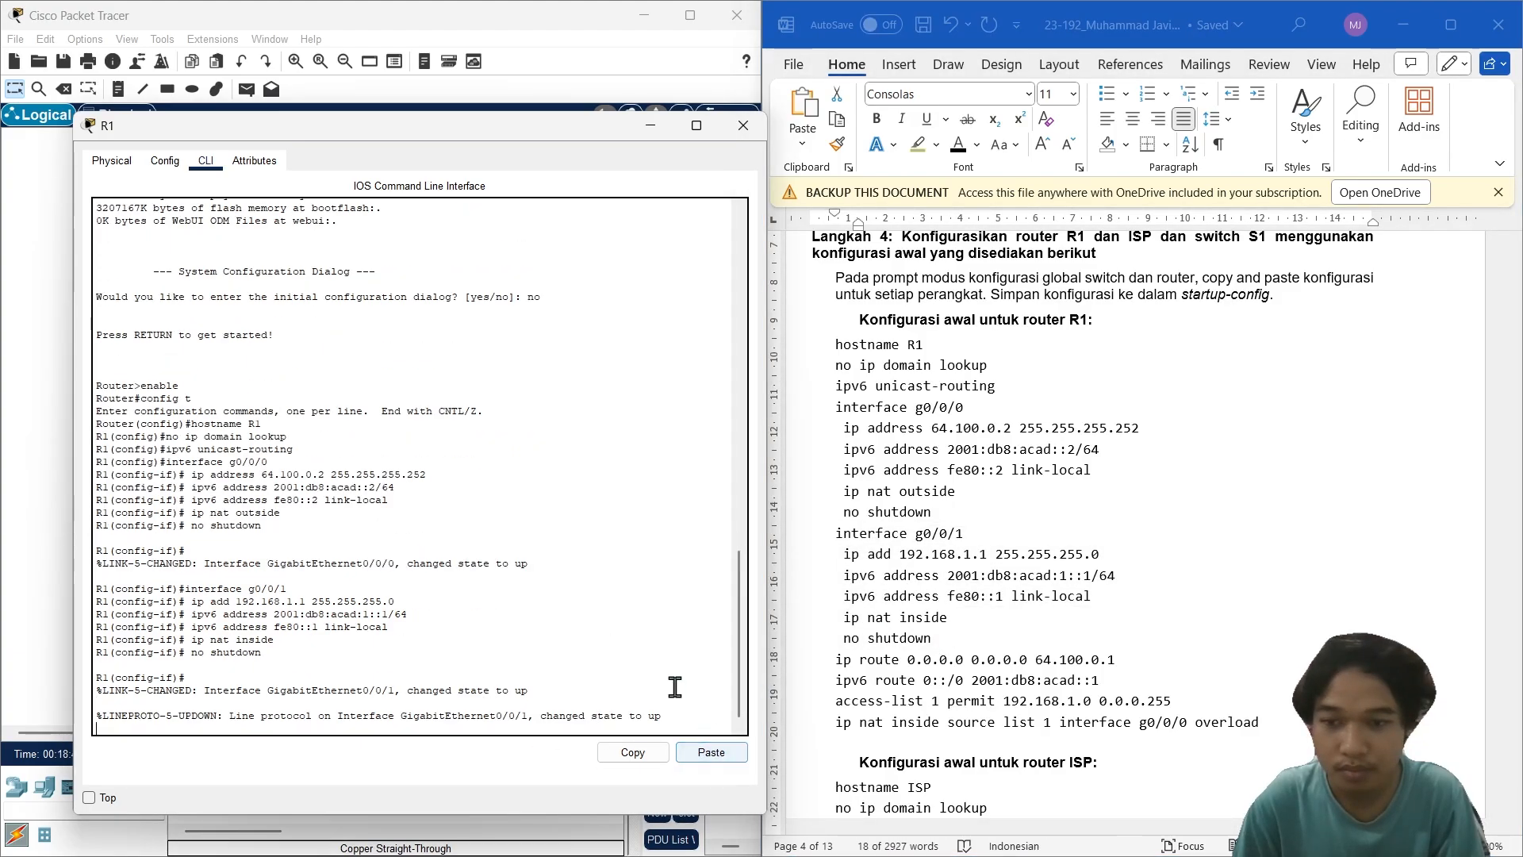
{"action": "key", "text": "Return"}
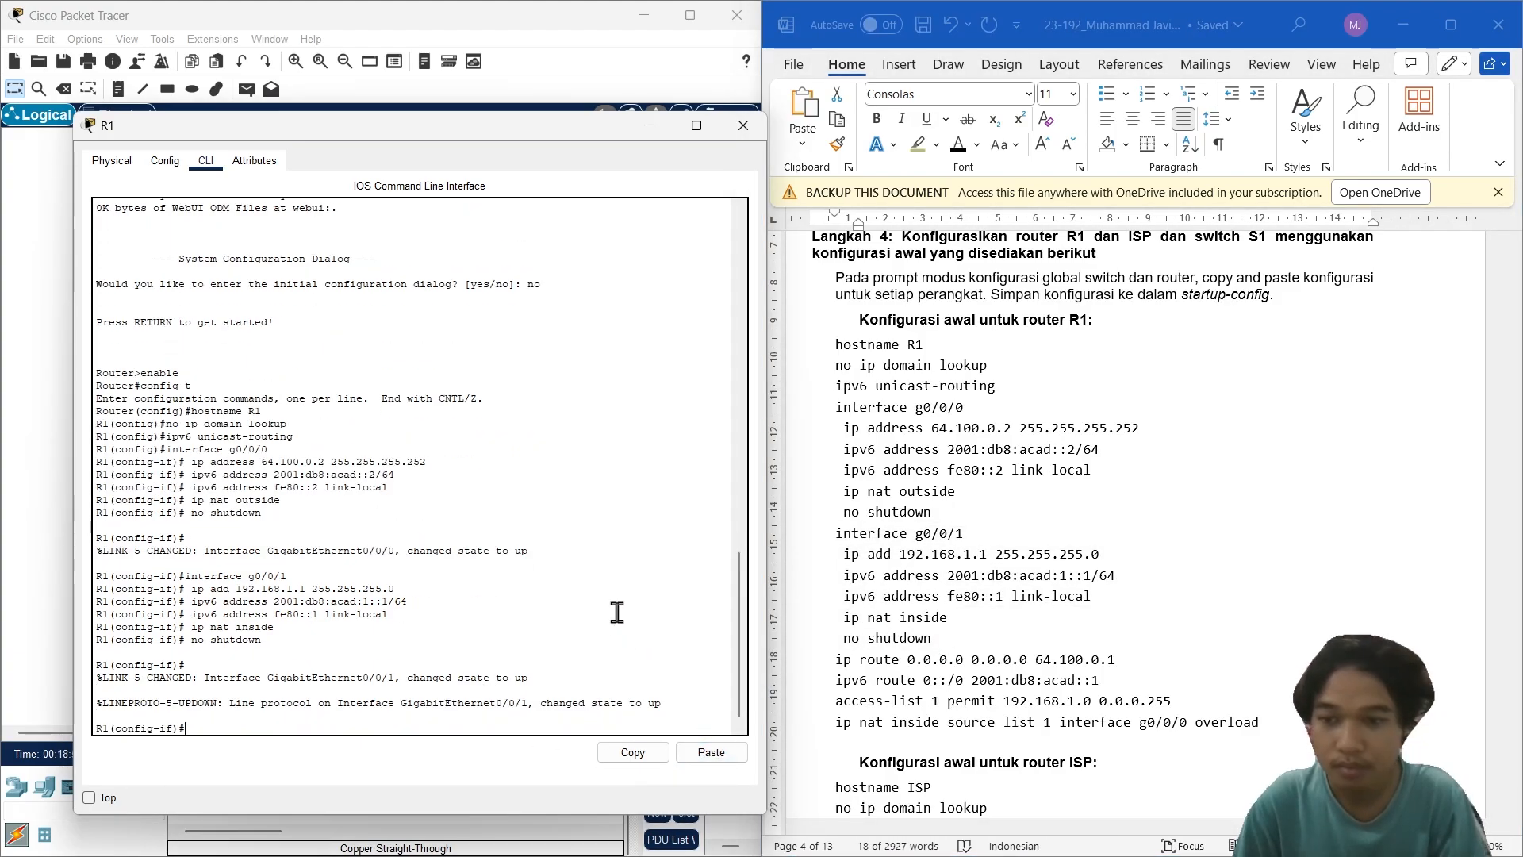
Step: Copy R1's default routes via 64.100.0.1 and 2001:db8:acad::1, access-list 1 for 192.168.1.0 0.0.0.255 and g0/0/0 NAT overload into R1, and close its window
{"action": "left_click", "coordinate": [1069, 657]}
{"action": "scroll", "coordinate": [825, 668], "scroll_direction": "down", "scroll_amount": 1}
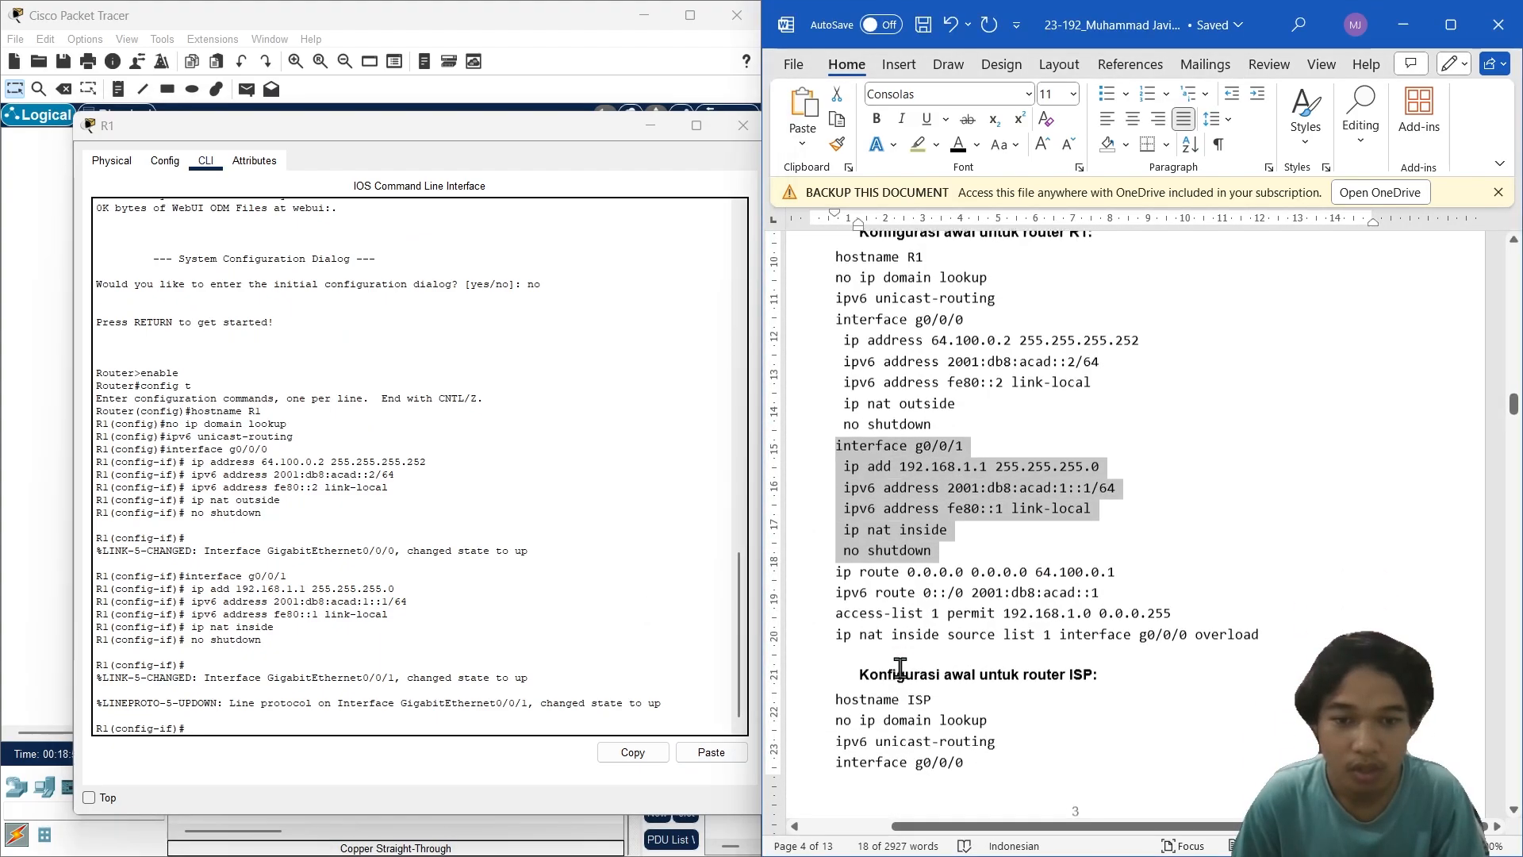
{"action": "left_click_drag", "start_coordinate": [839, 566], "coordinate": [1279, 625]}
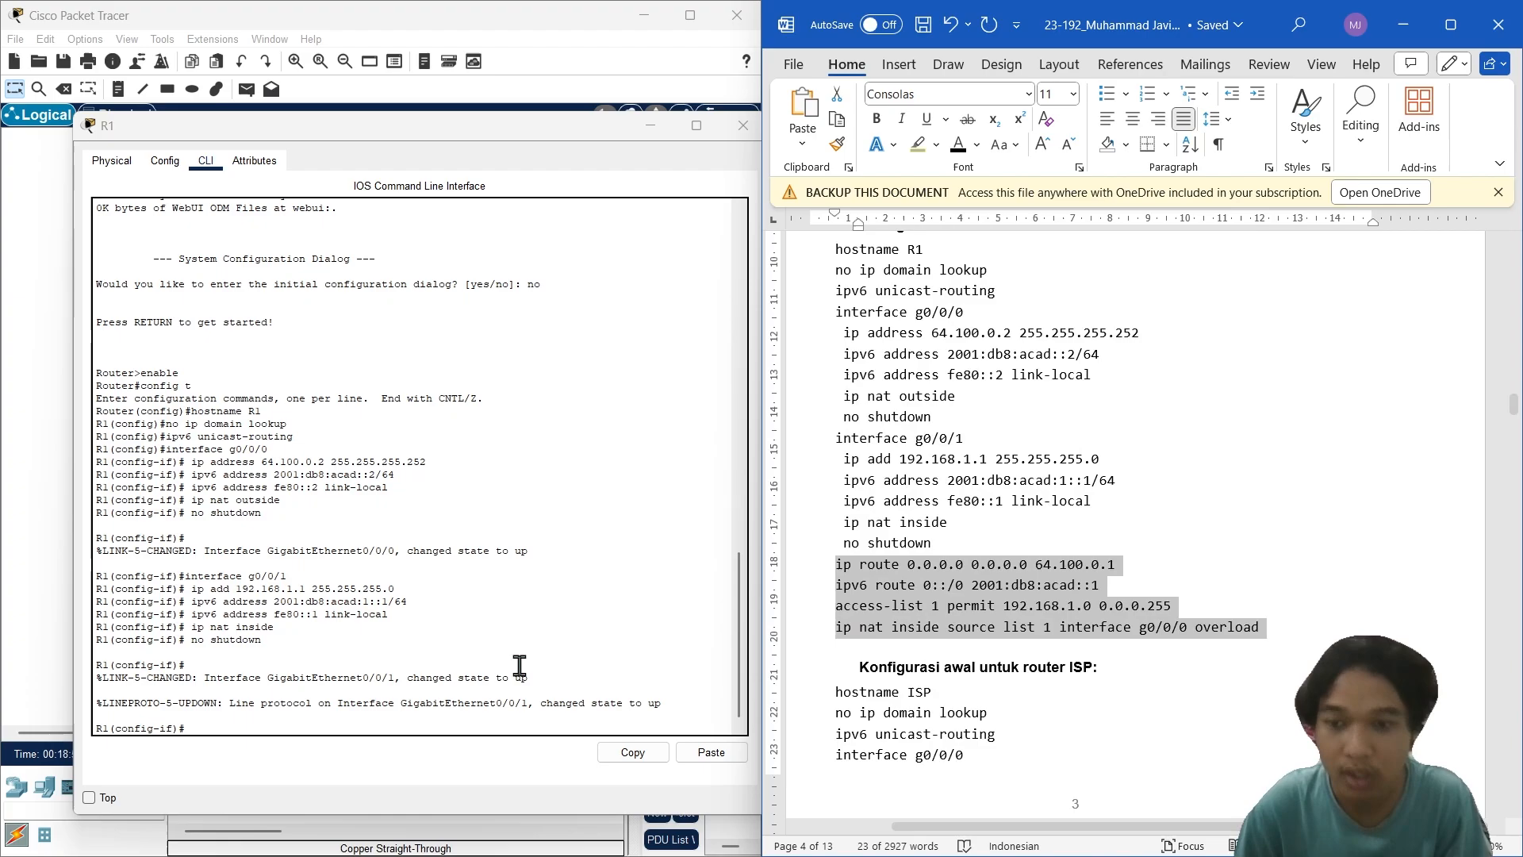
{"action": "left_click", "coordinate": [477, 719]}
{"action": "left_click", "coordinate": [706, 752]}
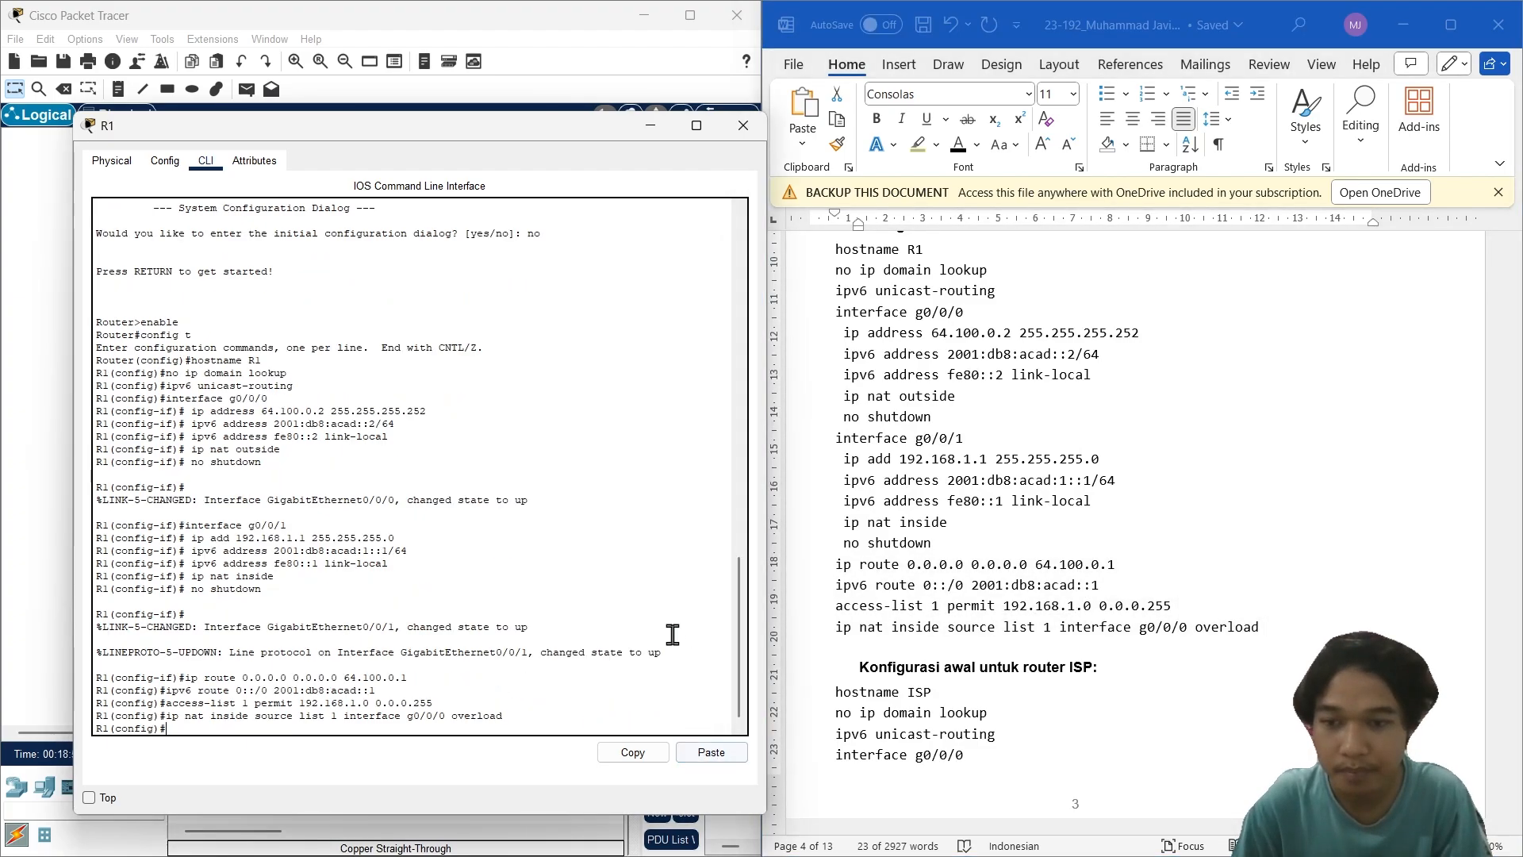
{"action": "key", "text": "Return"}
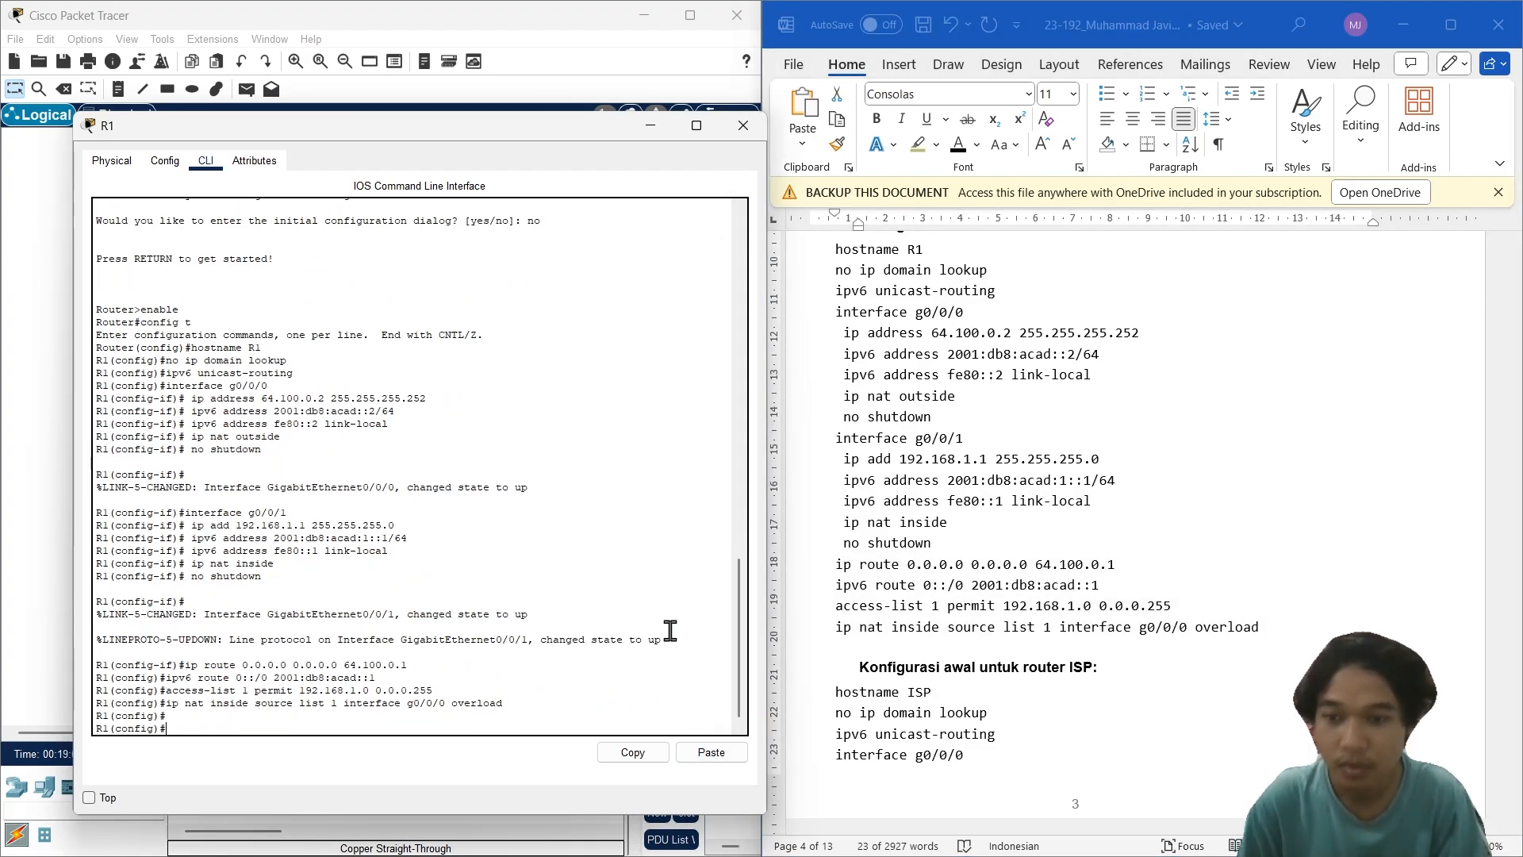
{"action": "scroll", "coordinate": [1158, 707], "scroll_direction": "down", "scroll_amount": 2}
{"action": "left_click", "coordinate": [743, 125]}
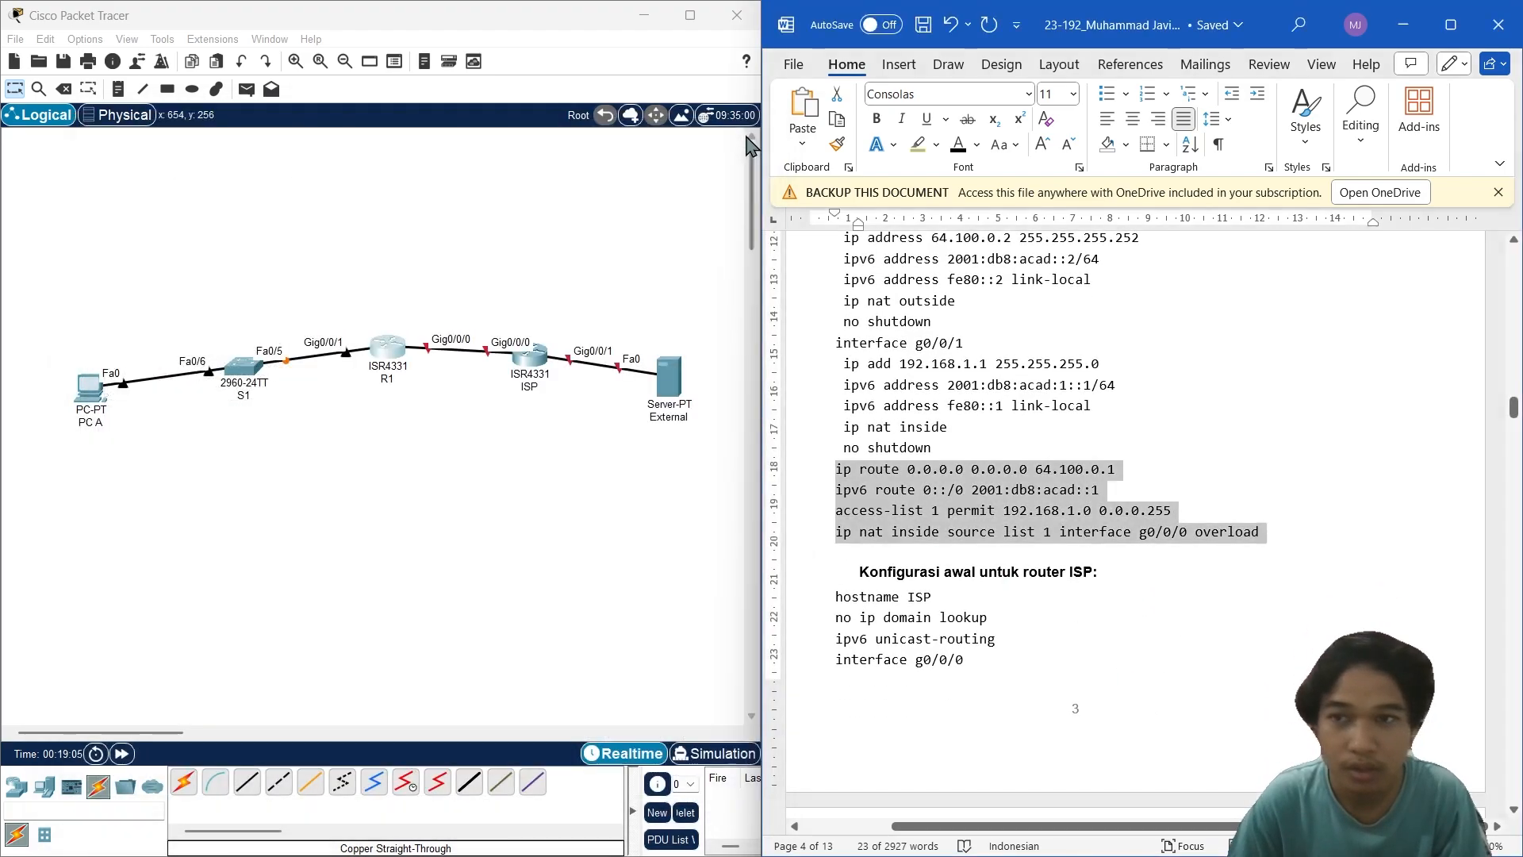
Step: Open router ISP's command line beside its section of the lab document and answer no to the initial configuration dialog
{"action": "scroll", "coordinate": [992, 615], "scroll_direction": "down", "scroll_amount": 1}
{"action": "left_click_drag", "start_coordinate": [845, 522], "coordinate": [1068, 524]}
{"action": "left_click", "coordinate": [1098, 524]}
{"action": "left_click", "coordinate": [529, 355]}
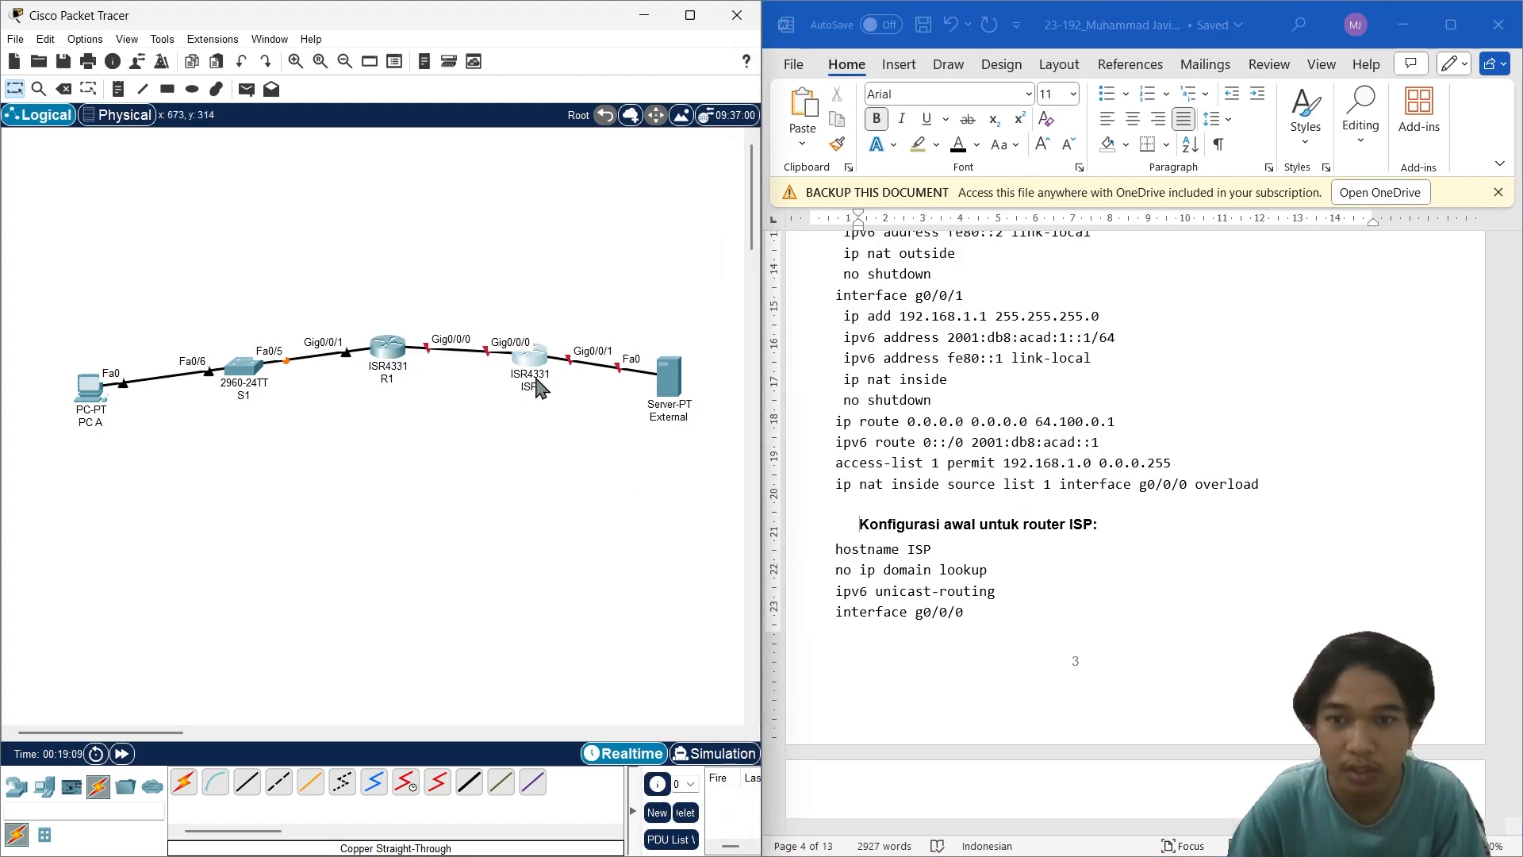
{"action": "left_click", "coordinate": [665, 202]}
{"action": "left_click_drag", "start_coordinate": [750, 170], "coordinate": [299, 123]}
{"action": "type", "text": "no"}
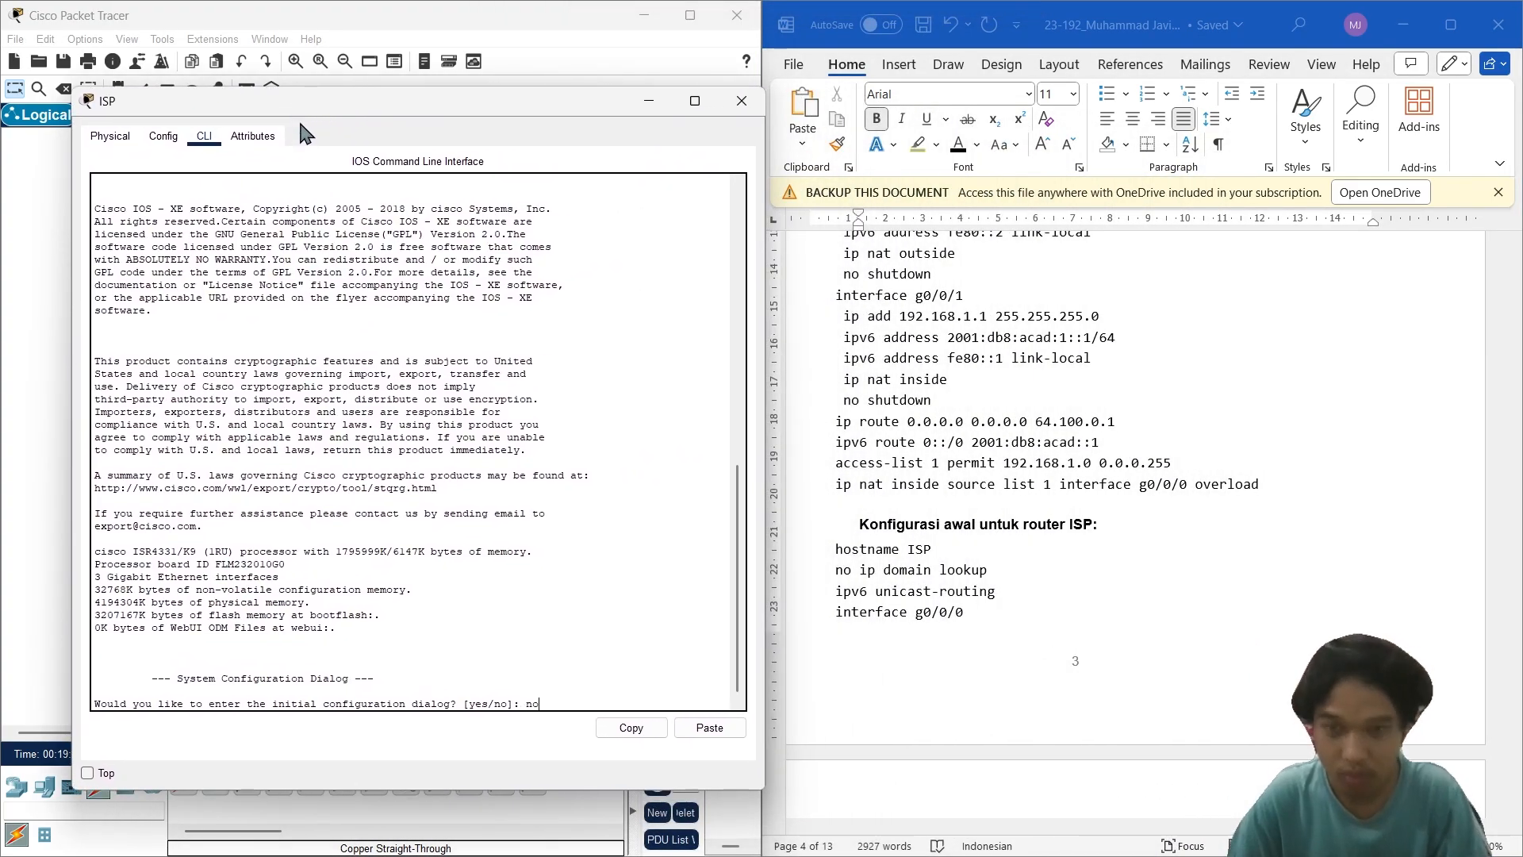
{"action": "key", "text": "Return"}
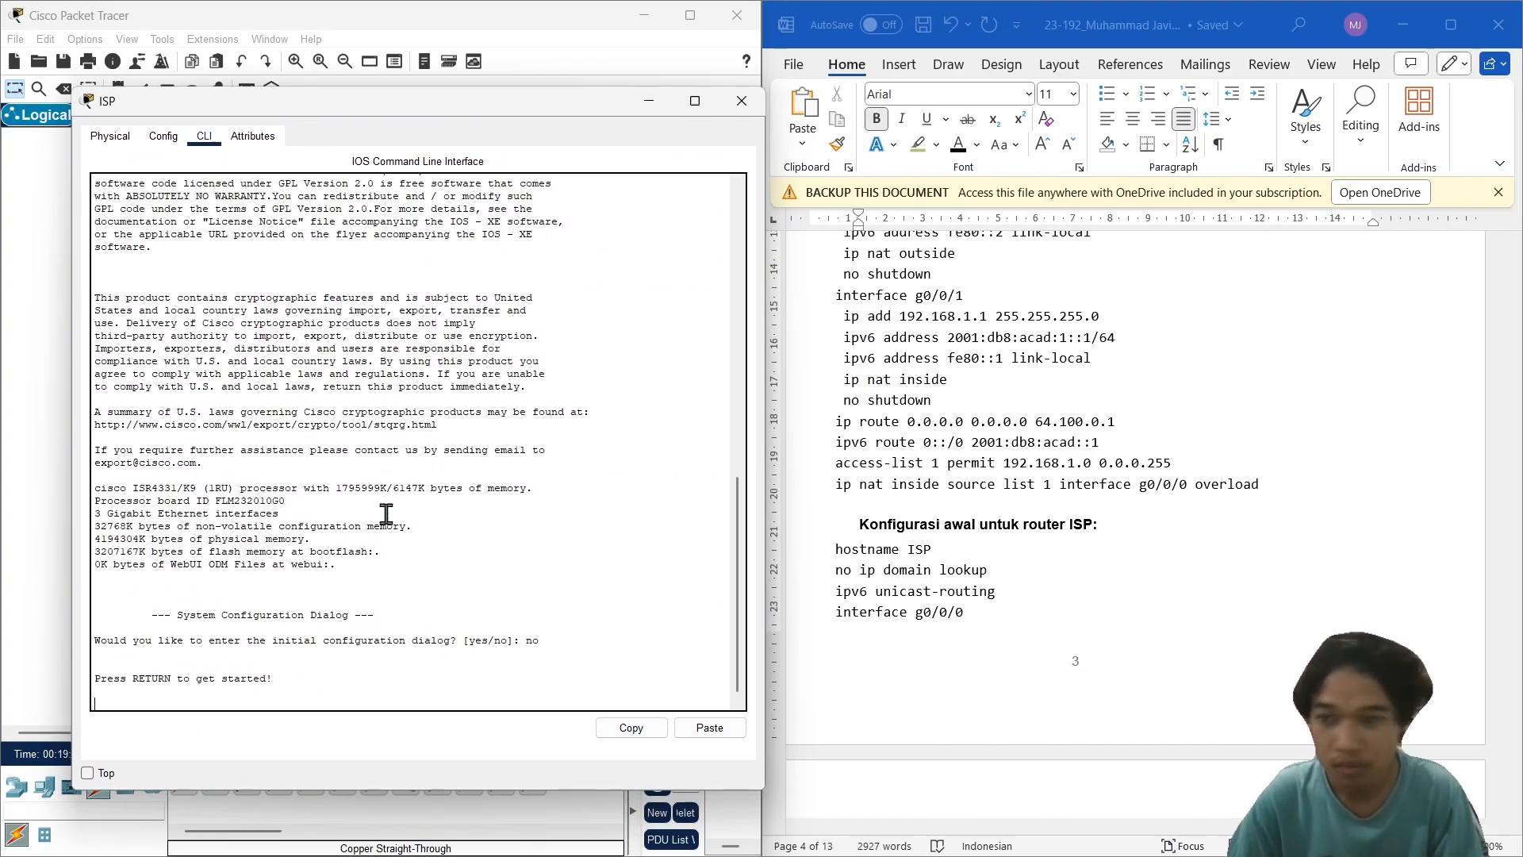
{"action": "key", "text": "Return"}
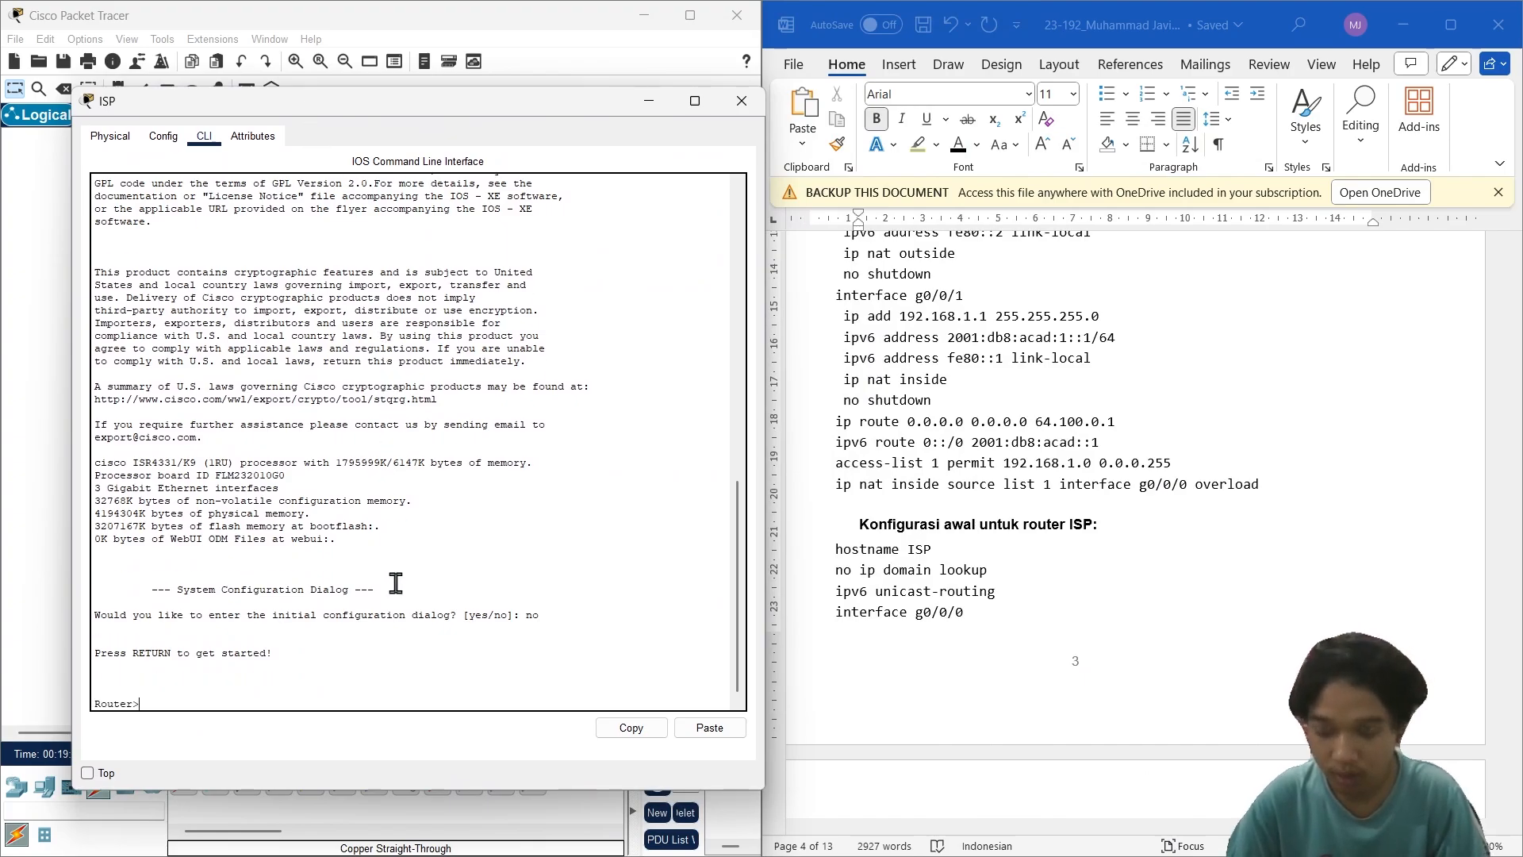
Step: Enter privileged EXEC mode on router ISP and try to apply the hostname ISP line copied from the lab document
{"action": "type", "text": "enable"}
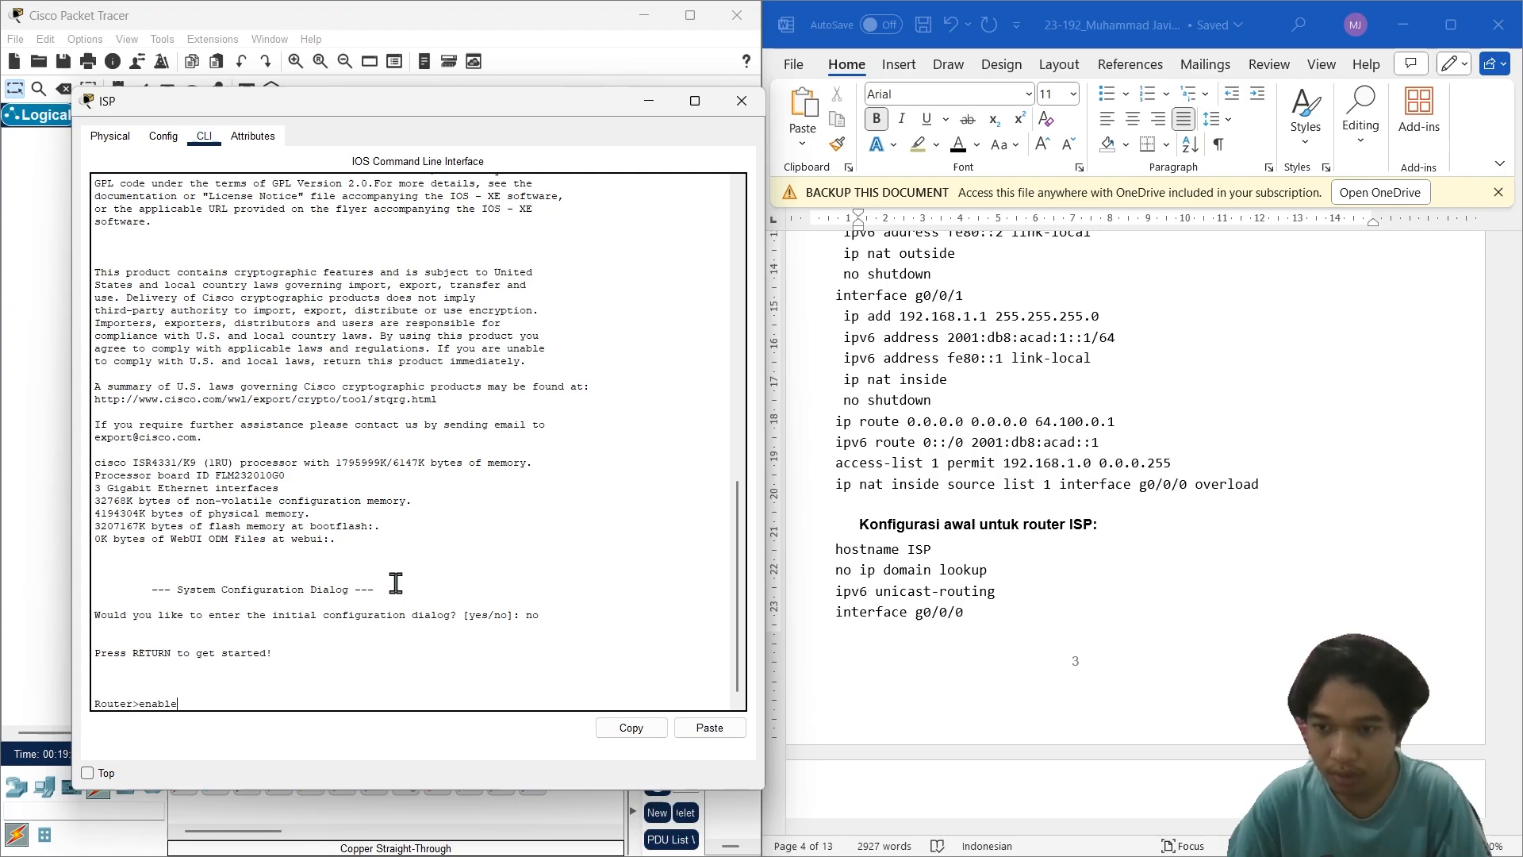
{"action": "key", "text": "Return"}
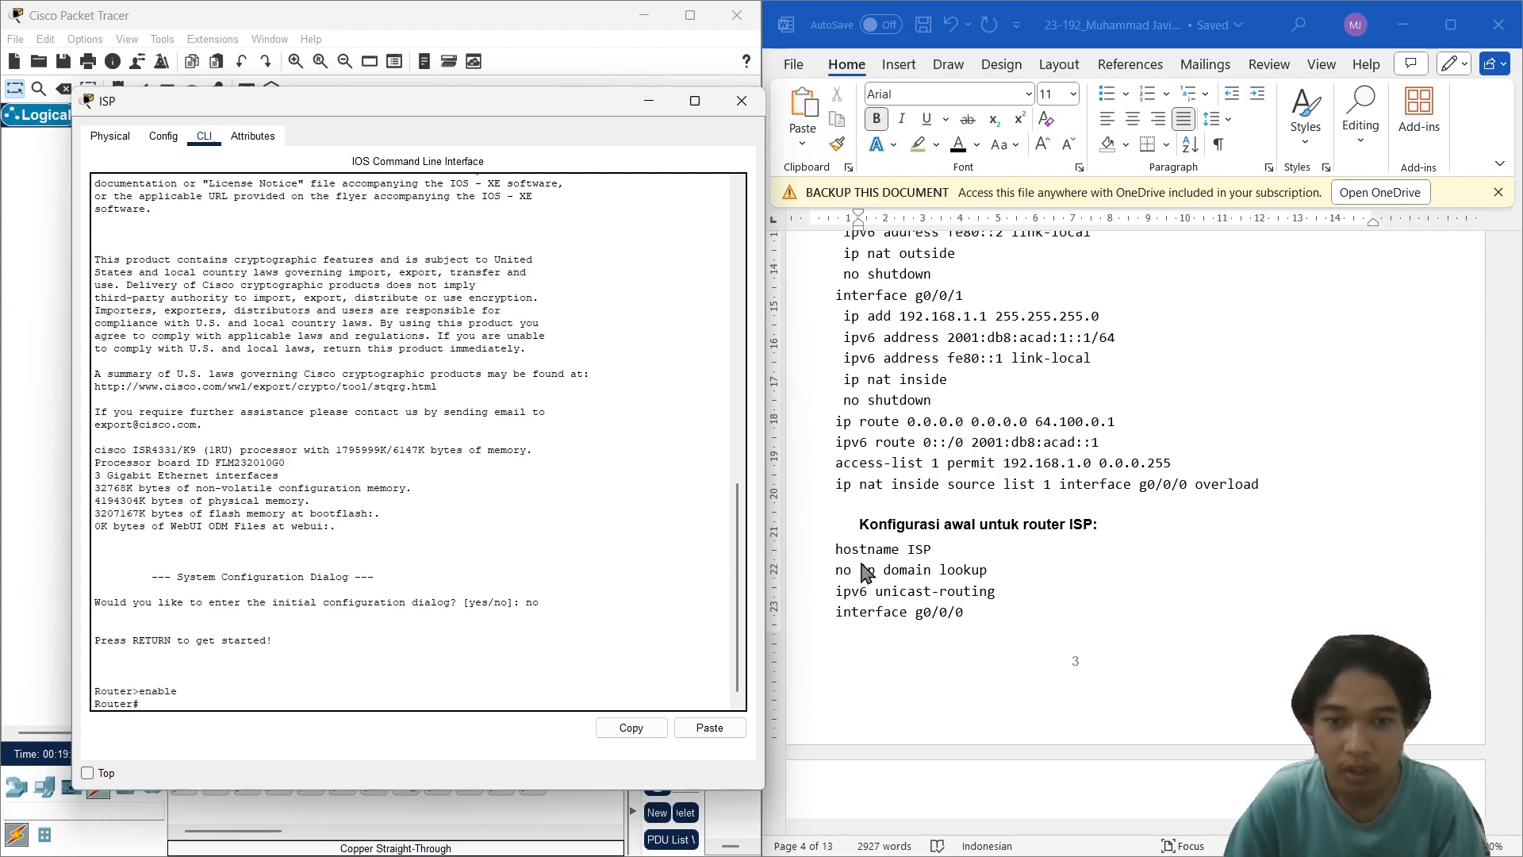
{"action": "left_click_drag", "start_coordinate": [837, 549], "coordinate": [938, 549]}
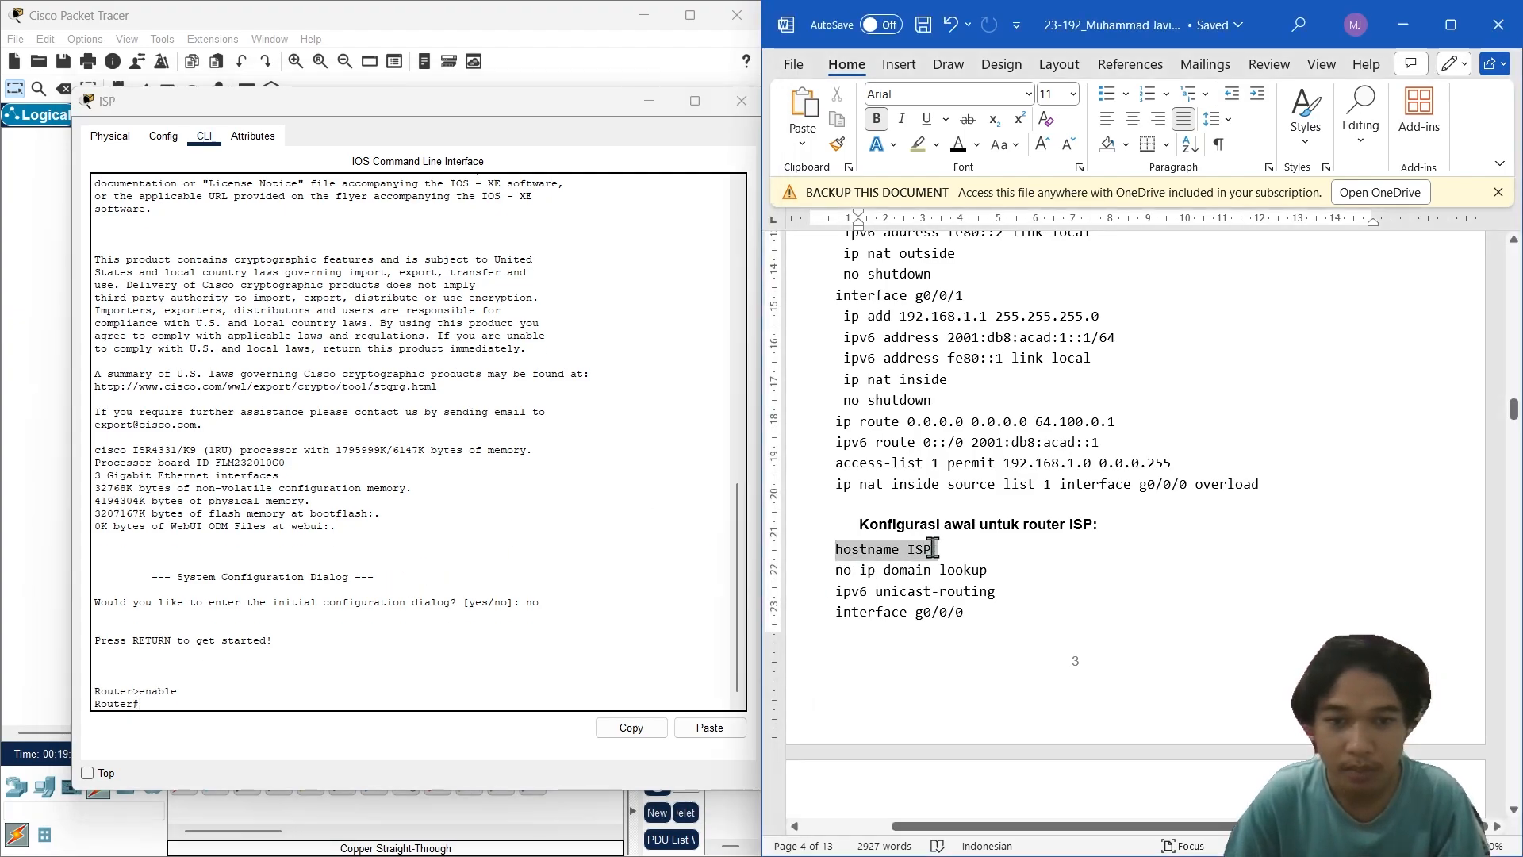
{"action": "left_click", "coordinate": [320, 699]}
{"action": "right_click", "coordinate": [319, 698]}
{"action": "left_click", "coordinate": [357, 724]}
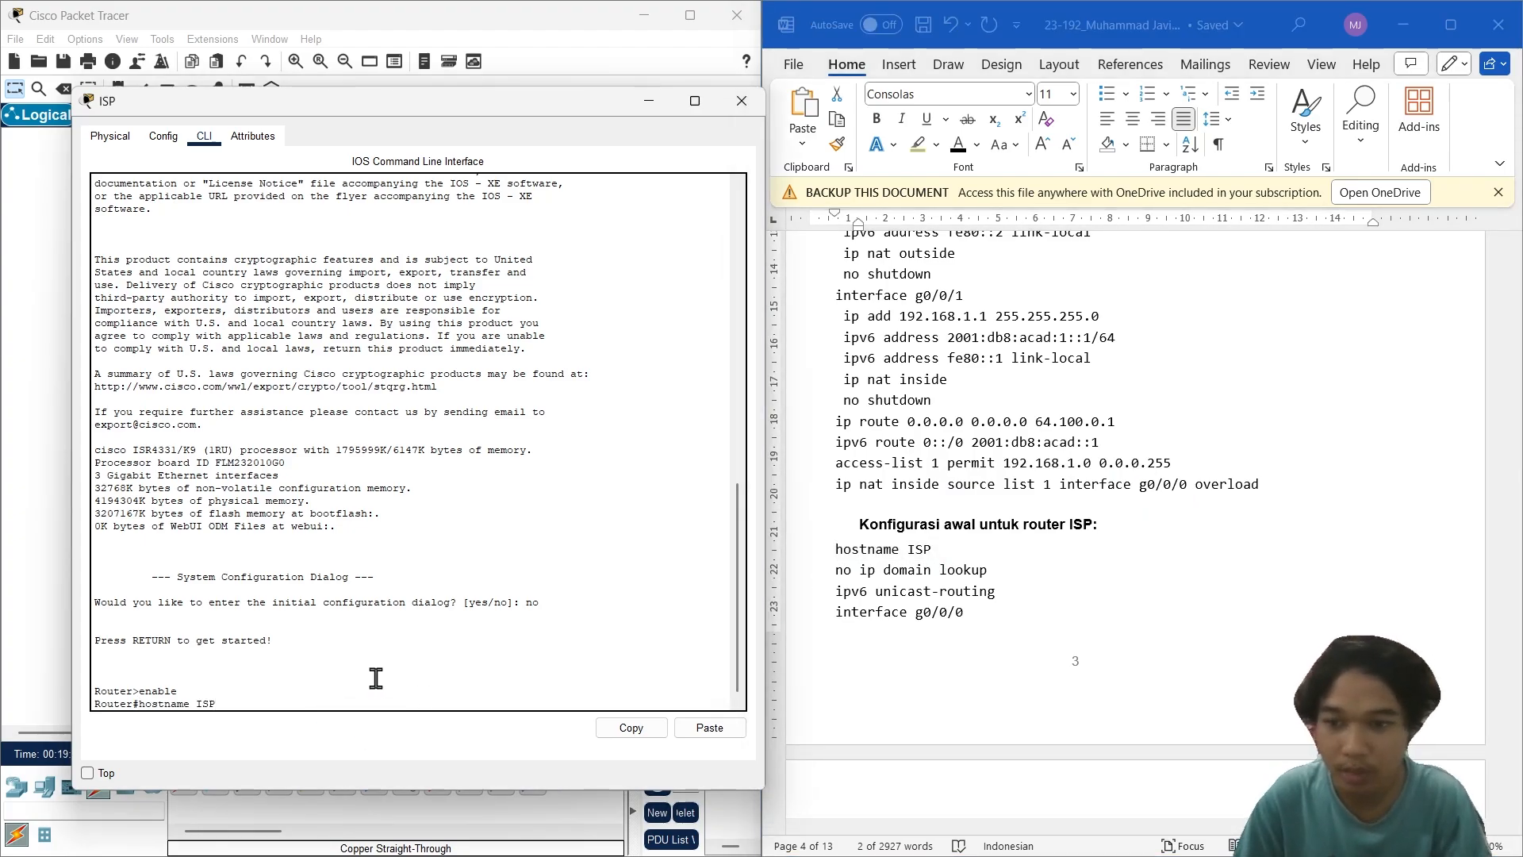
{"action": "key", "text": "Return"}
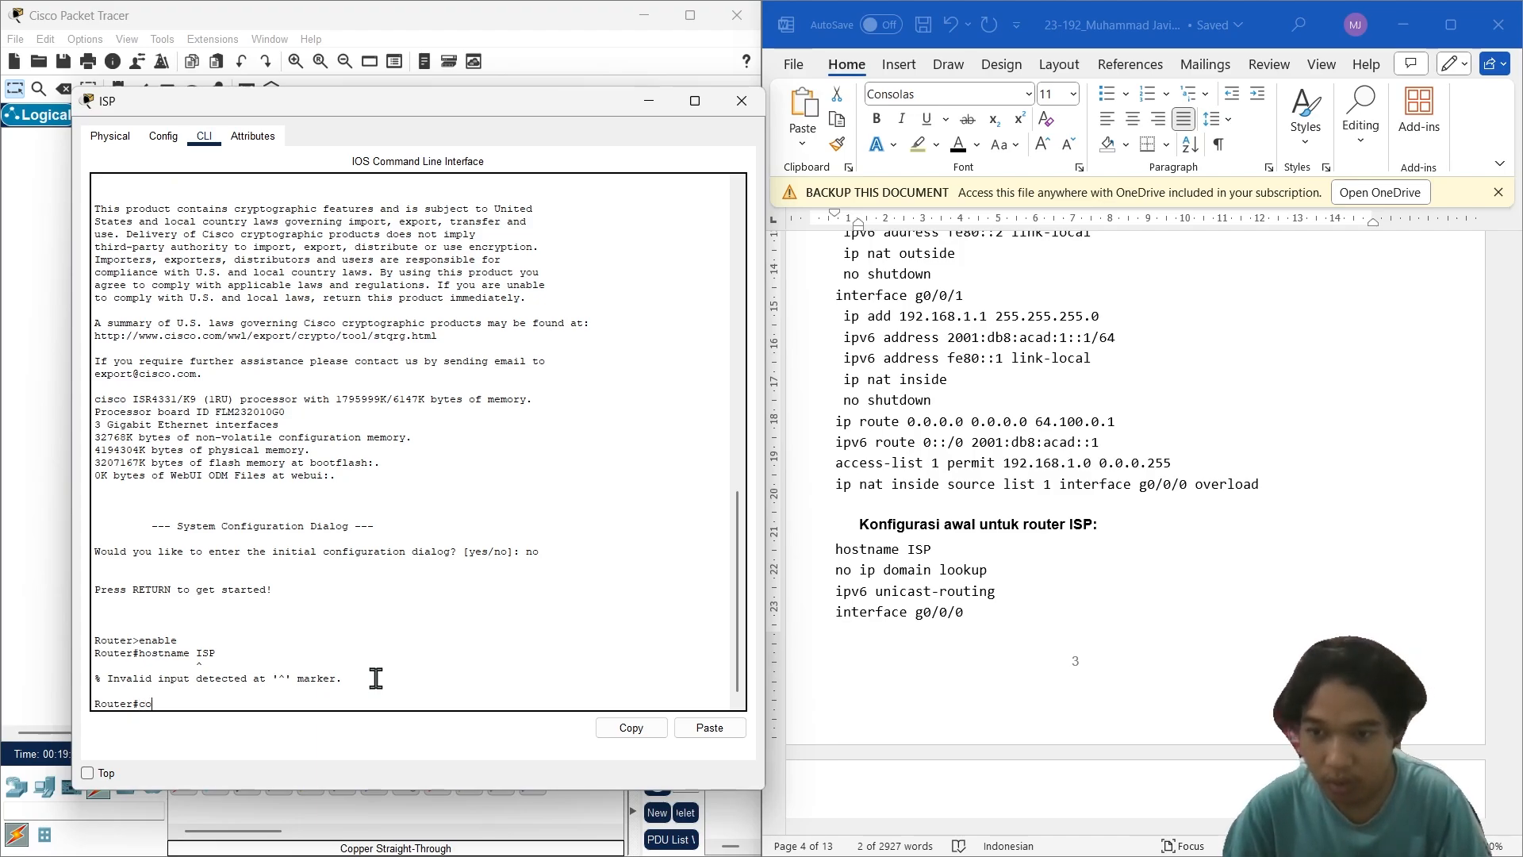
Step: Enter global configuration mode on the router with config t and set its hostname to ISP
{"action": "type", "text": "nfig t"}
{"action": "key", "text": "Return"}
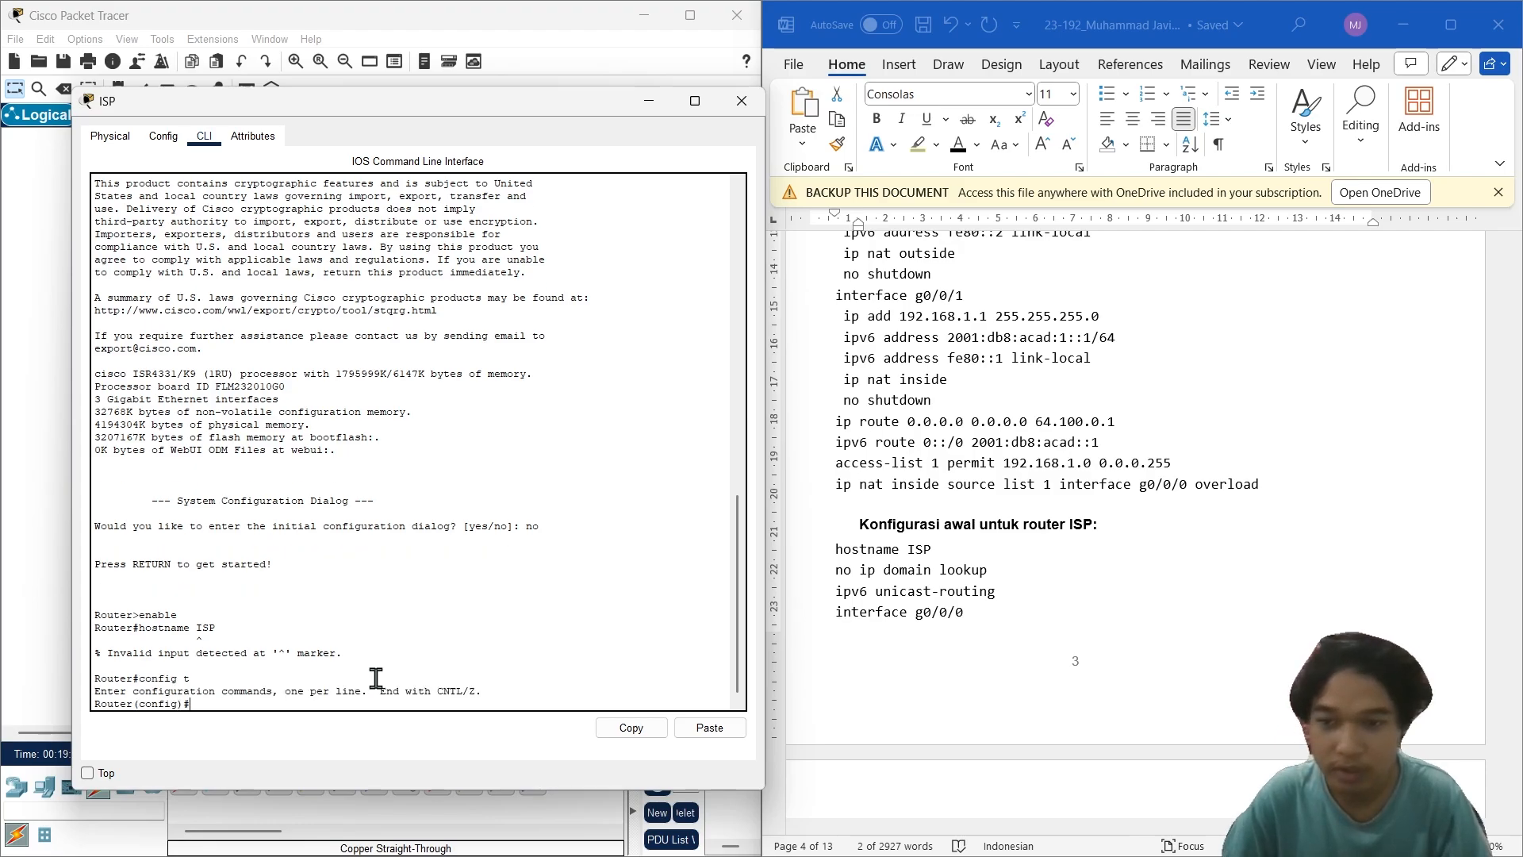
{"action": "right_click", "coordinate": [376, 678]}
{"action": "left_click", "coordinate": [709, 727]}
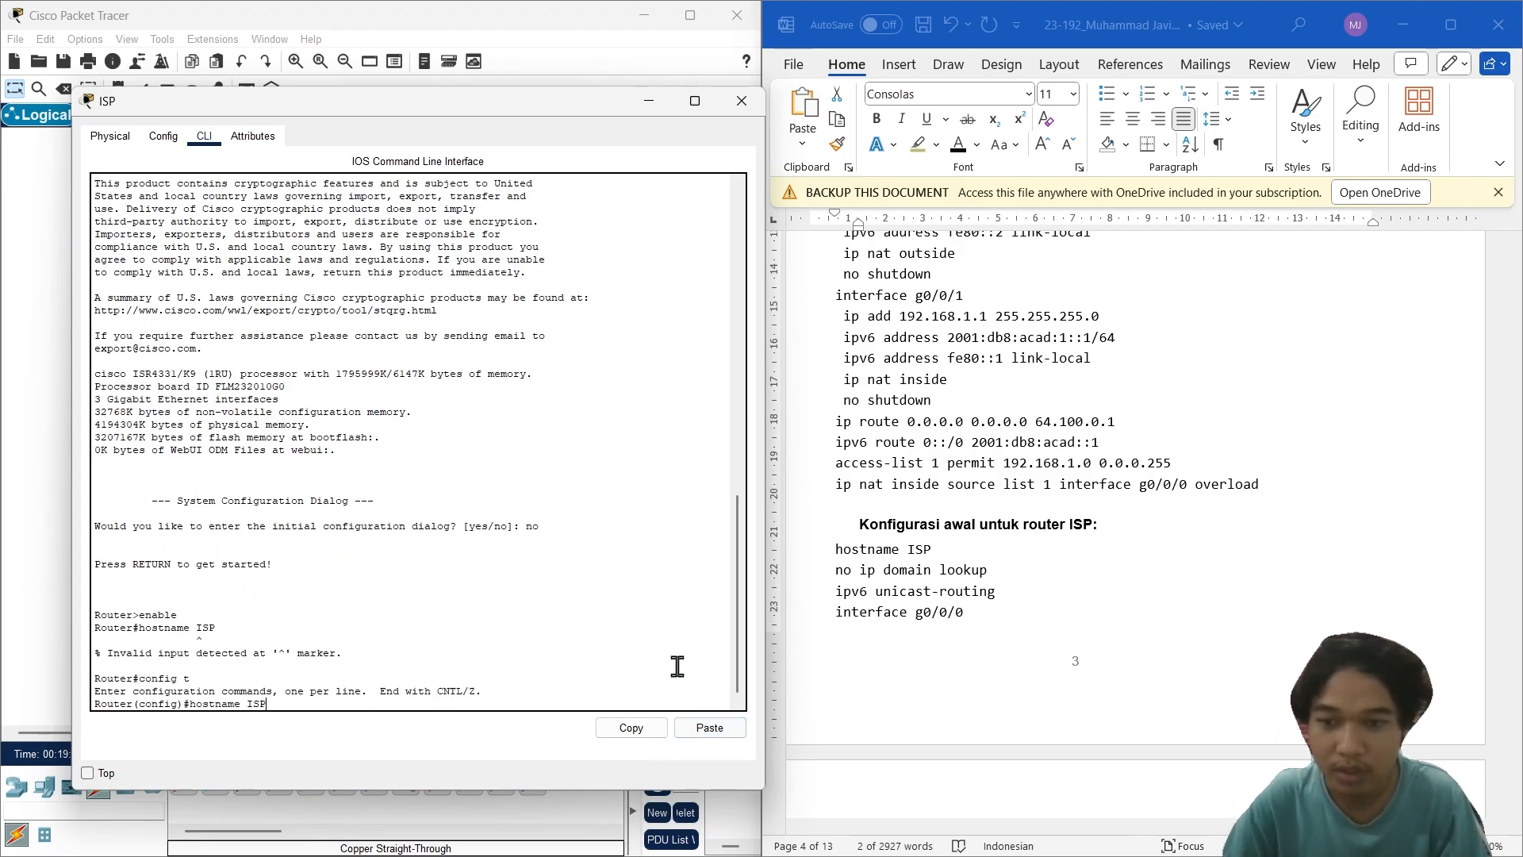
{"action": "key", "text": "Return"}
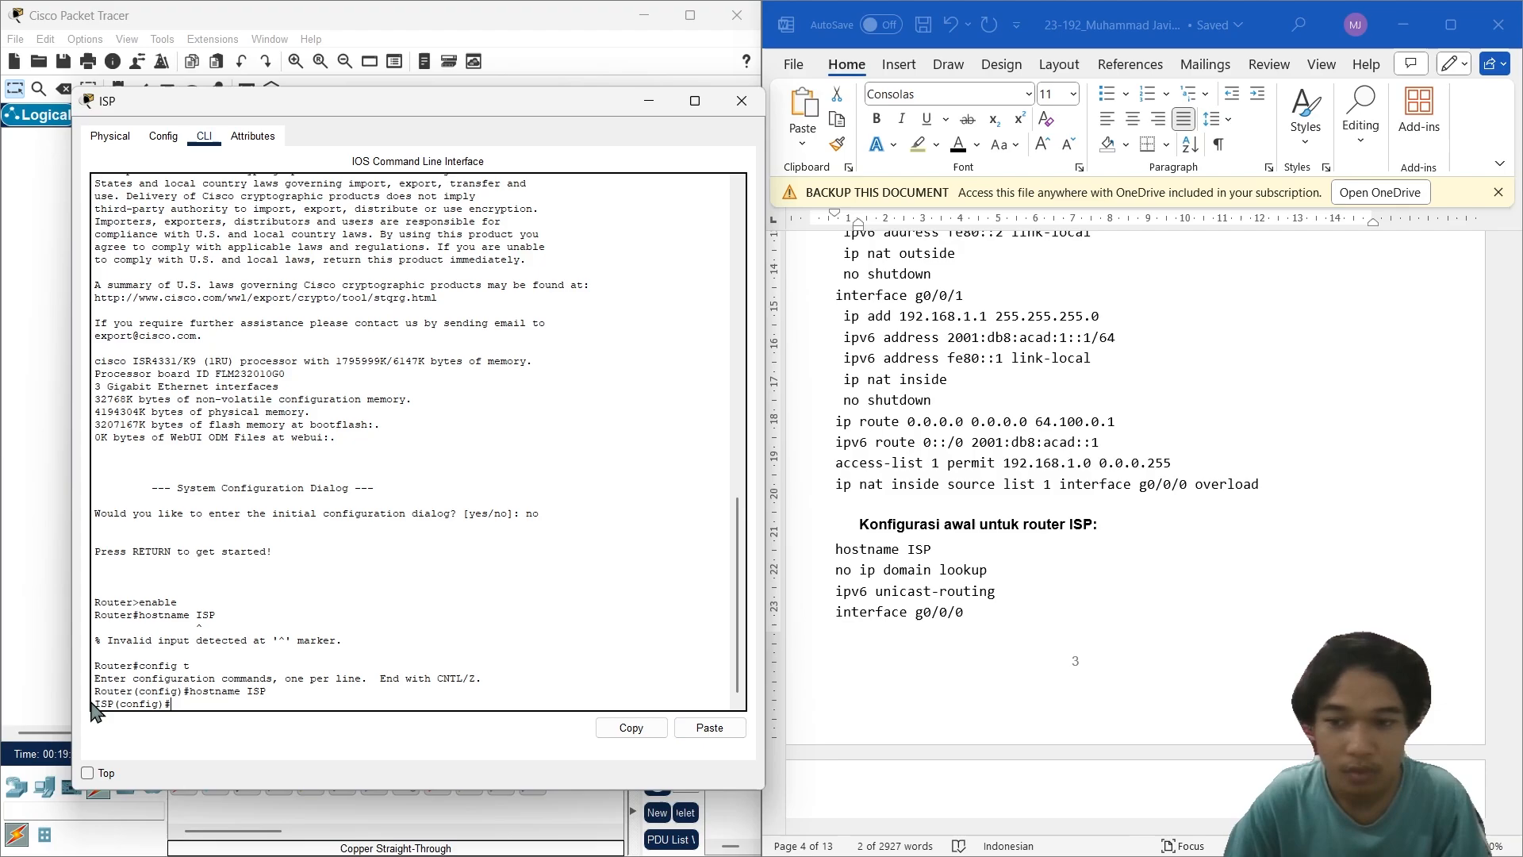
Step: Copy the no ip domain lookup and ipv6 unicast-routing lines from the lab document into ISP
{"action": "left_click", "coordinate": [985, 590]}
{"action": "scroll", "coordinate": [992, 567], "scroll_direction": "down", "scroll_amount": 2}
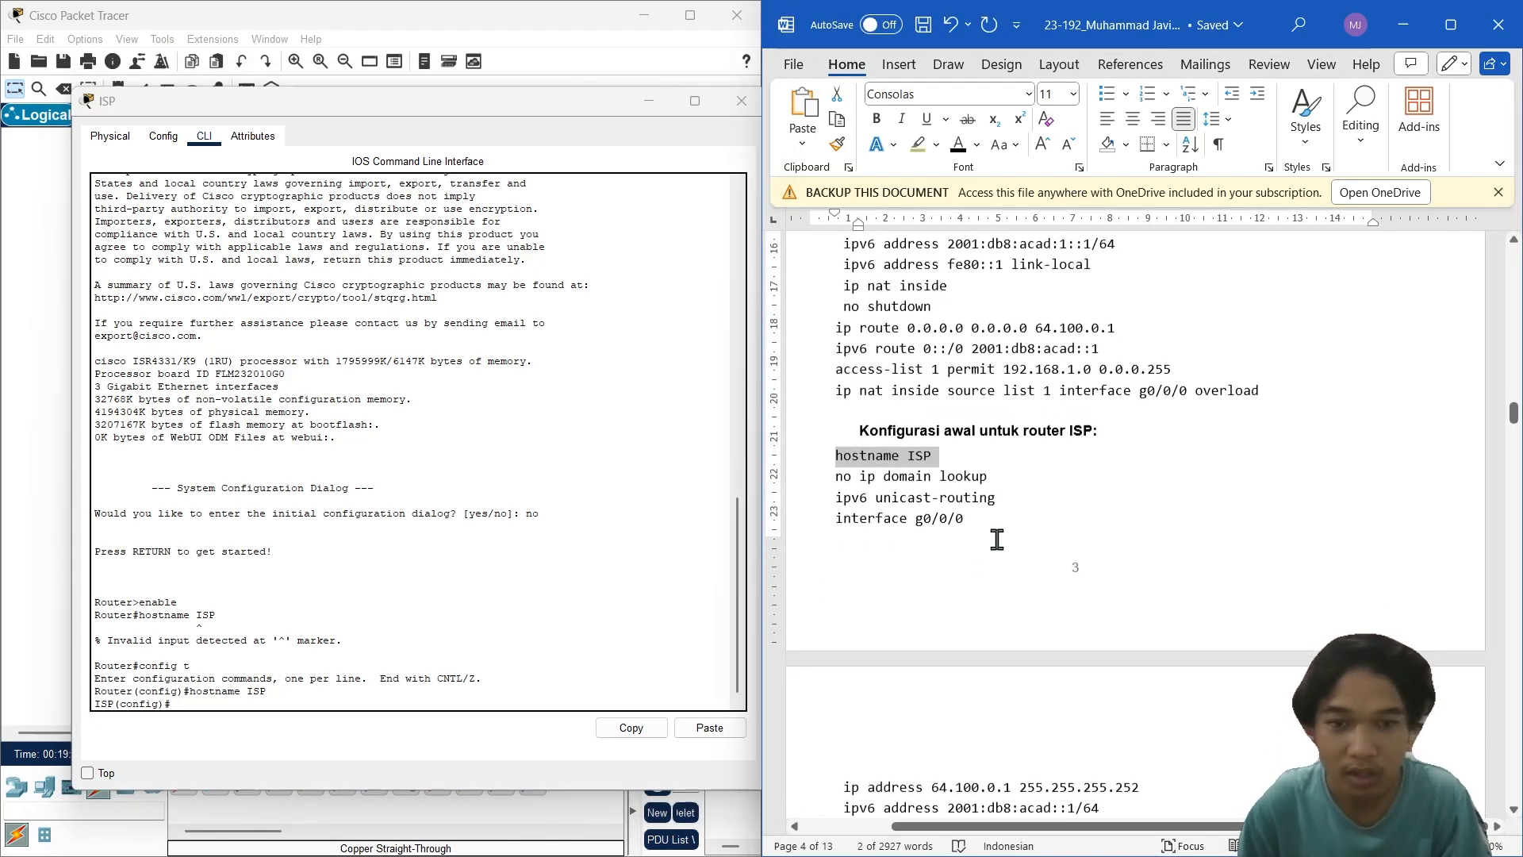
{"action": "left_click_drag", "start_coordinate": [994, 497], "coordinate": [834, 475]}
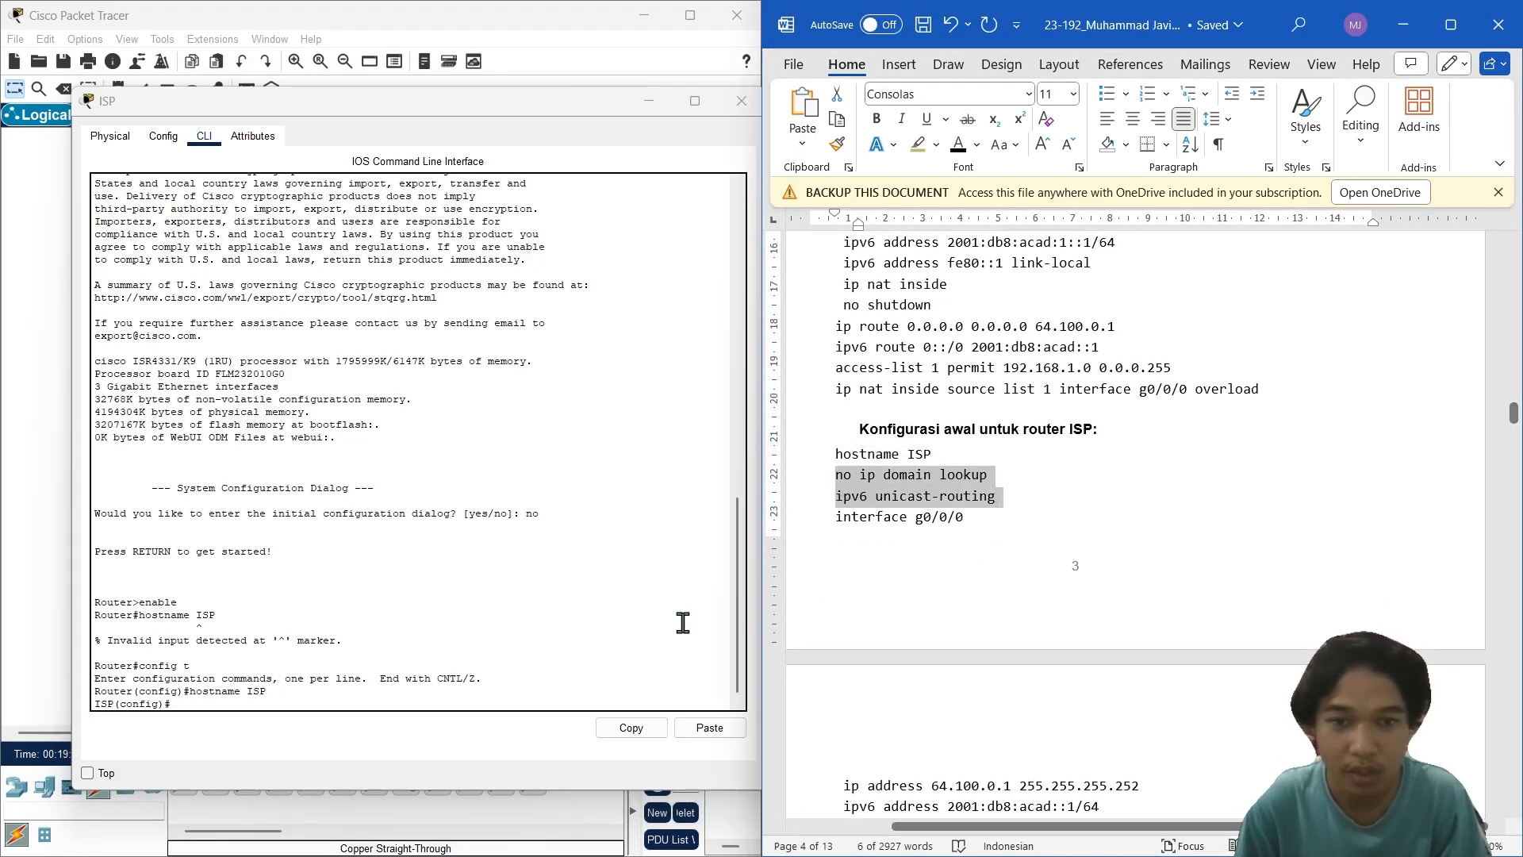
{"action": "right_click", "coordinate": [416, 697]}
{"action": "left_click", "coordinate": [478, 723]}
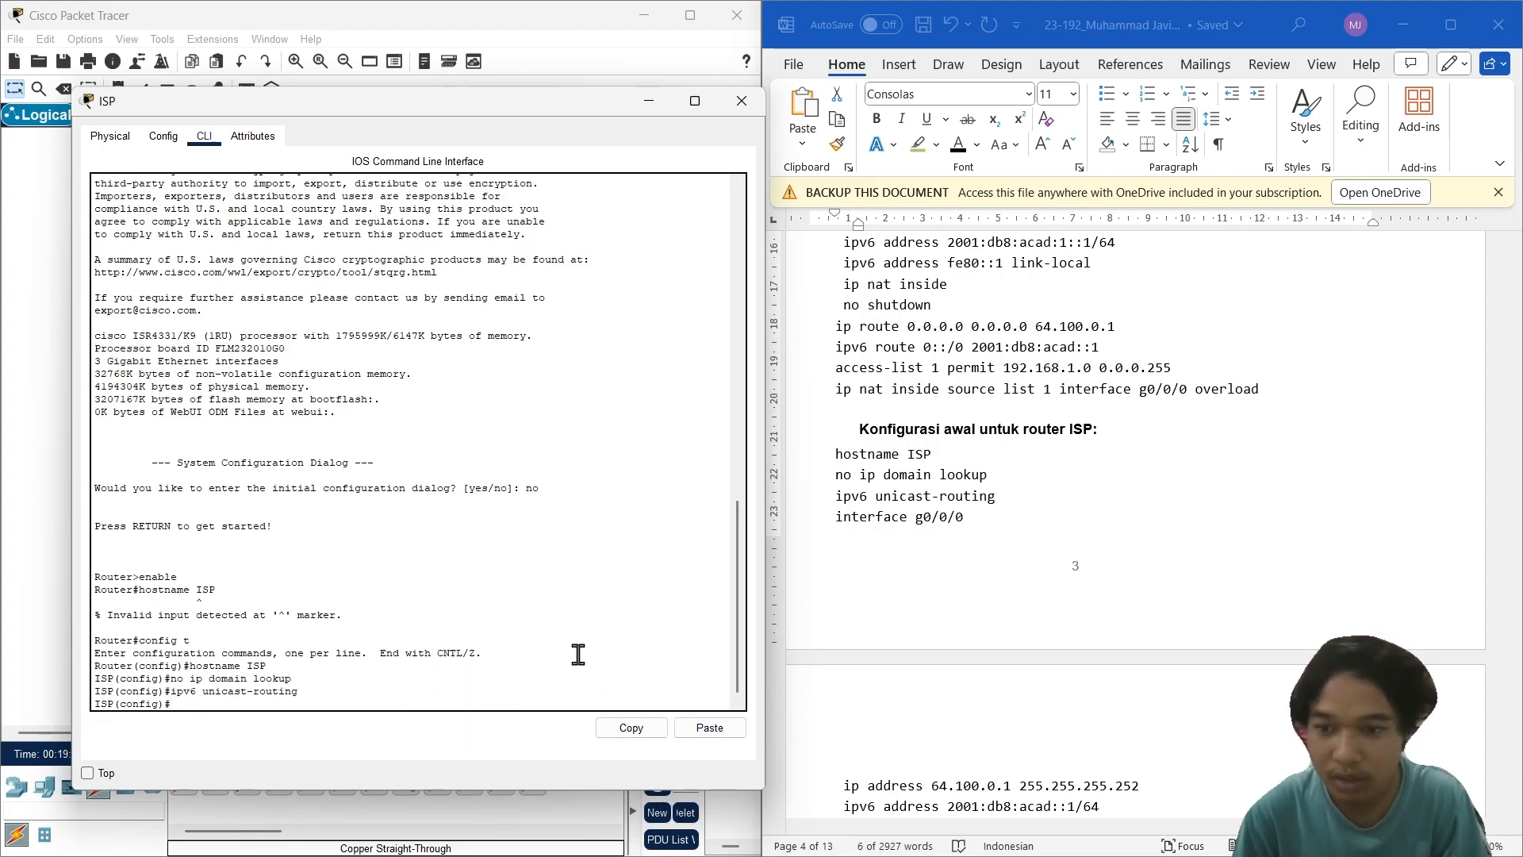
Step: Copy the interface g0/0/0 block into ISP: IP 64.100.0.1 255.255.255.252, IPv6 2001:db8:acad::1/64, fe80::1 link-local and no shutdown
{"action": "scroll", "coordinate": [905, 563], "scroll_direction": "down", "scroll_amount": 2}
{"action": "left_click", "coordinate": [902, 428]}
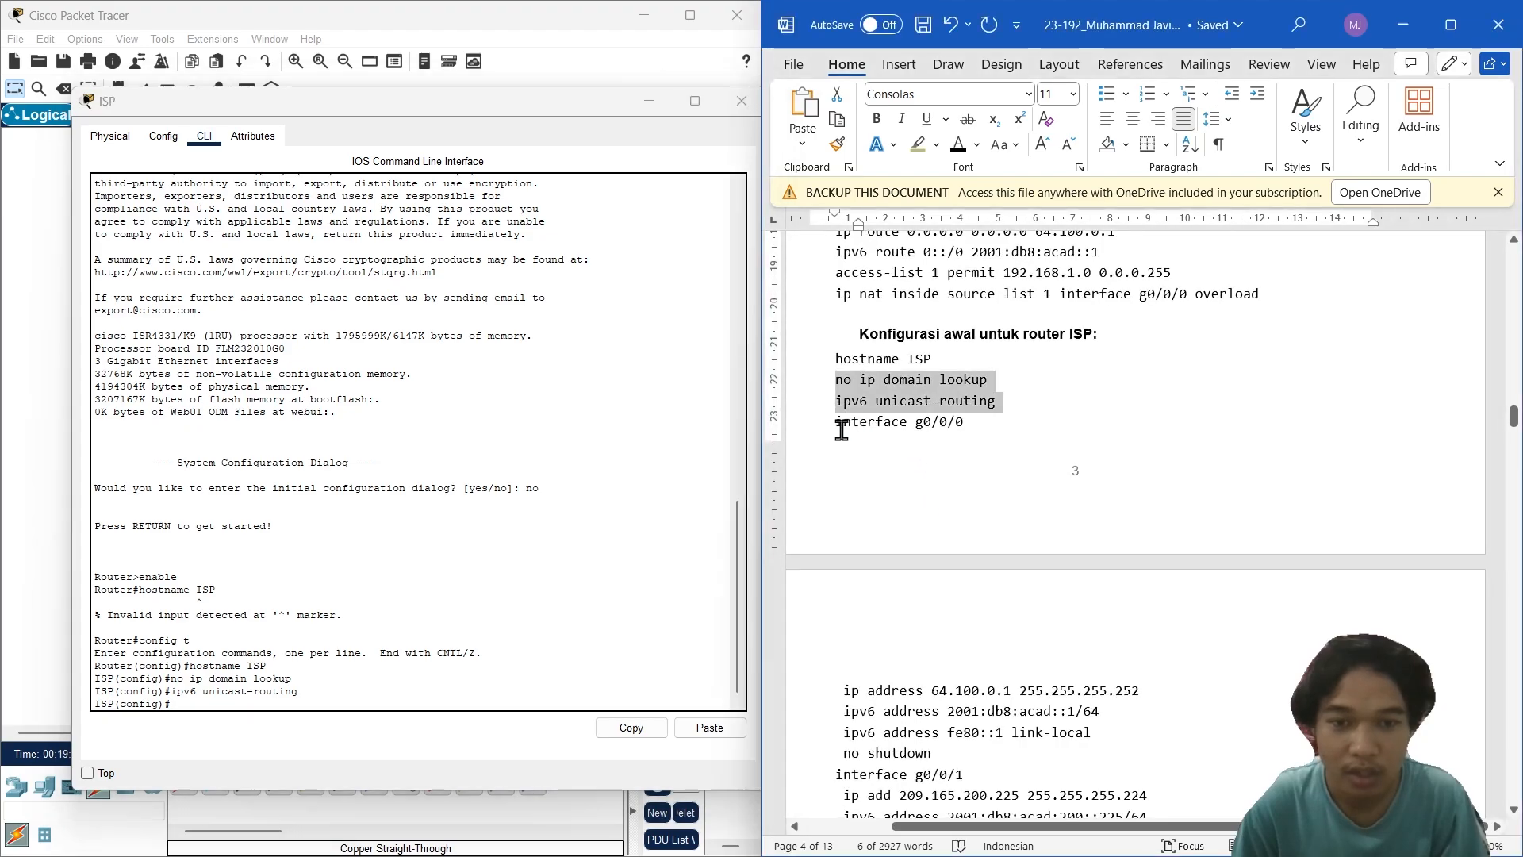
{"action": "left_click_drag", "start_coordinate": [837, 422], "coordinate": [1092, 744]}
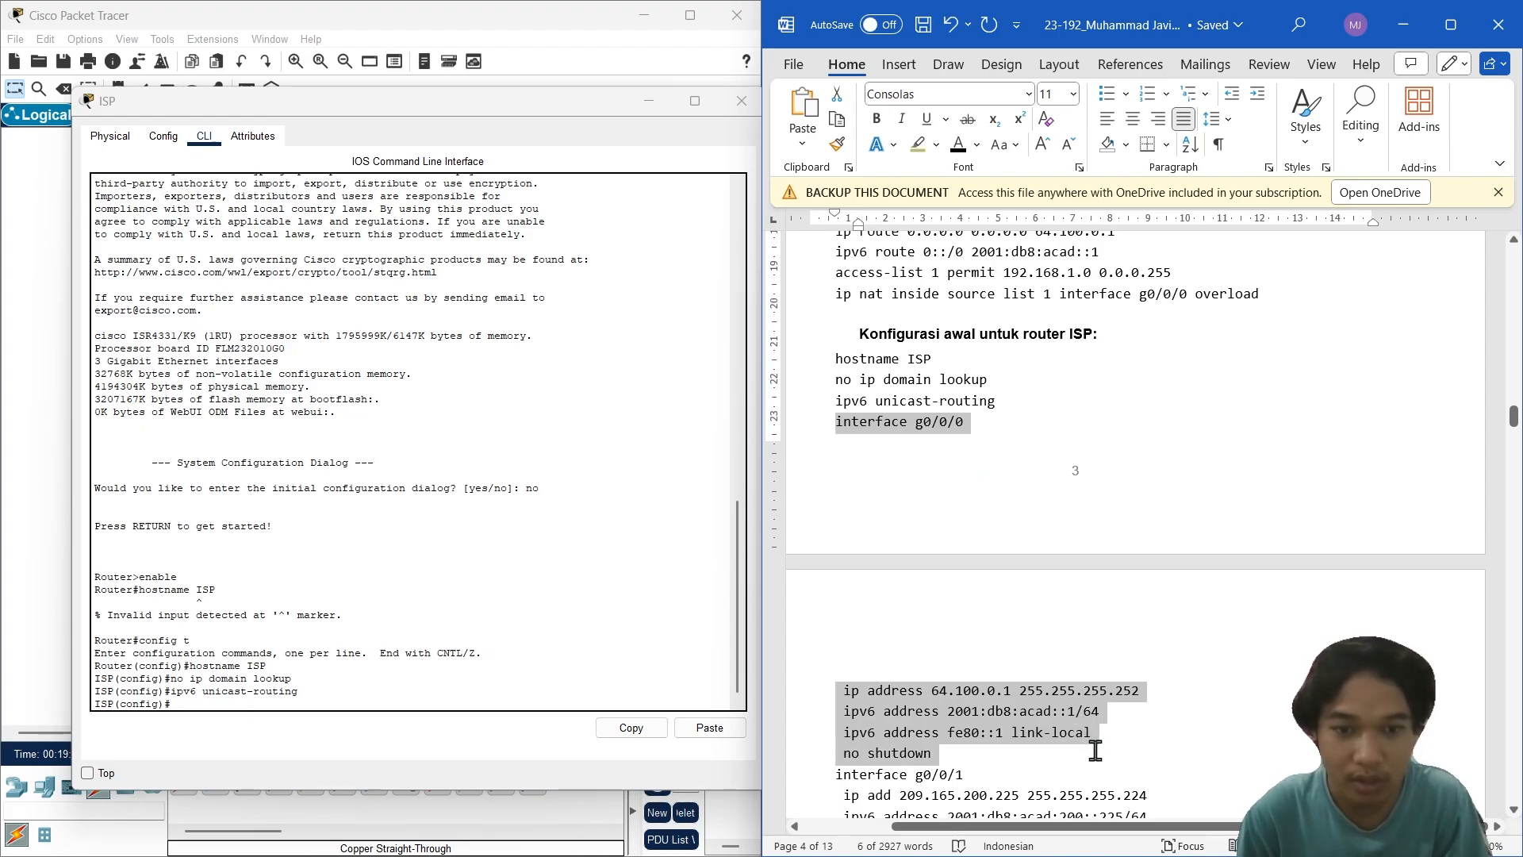
{"action": "key", "text": "ctrl+c"}
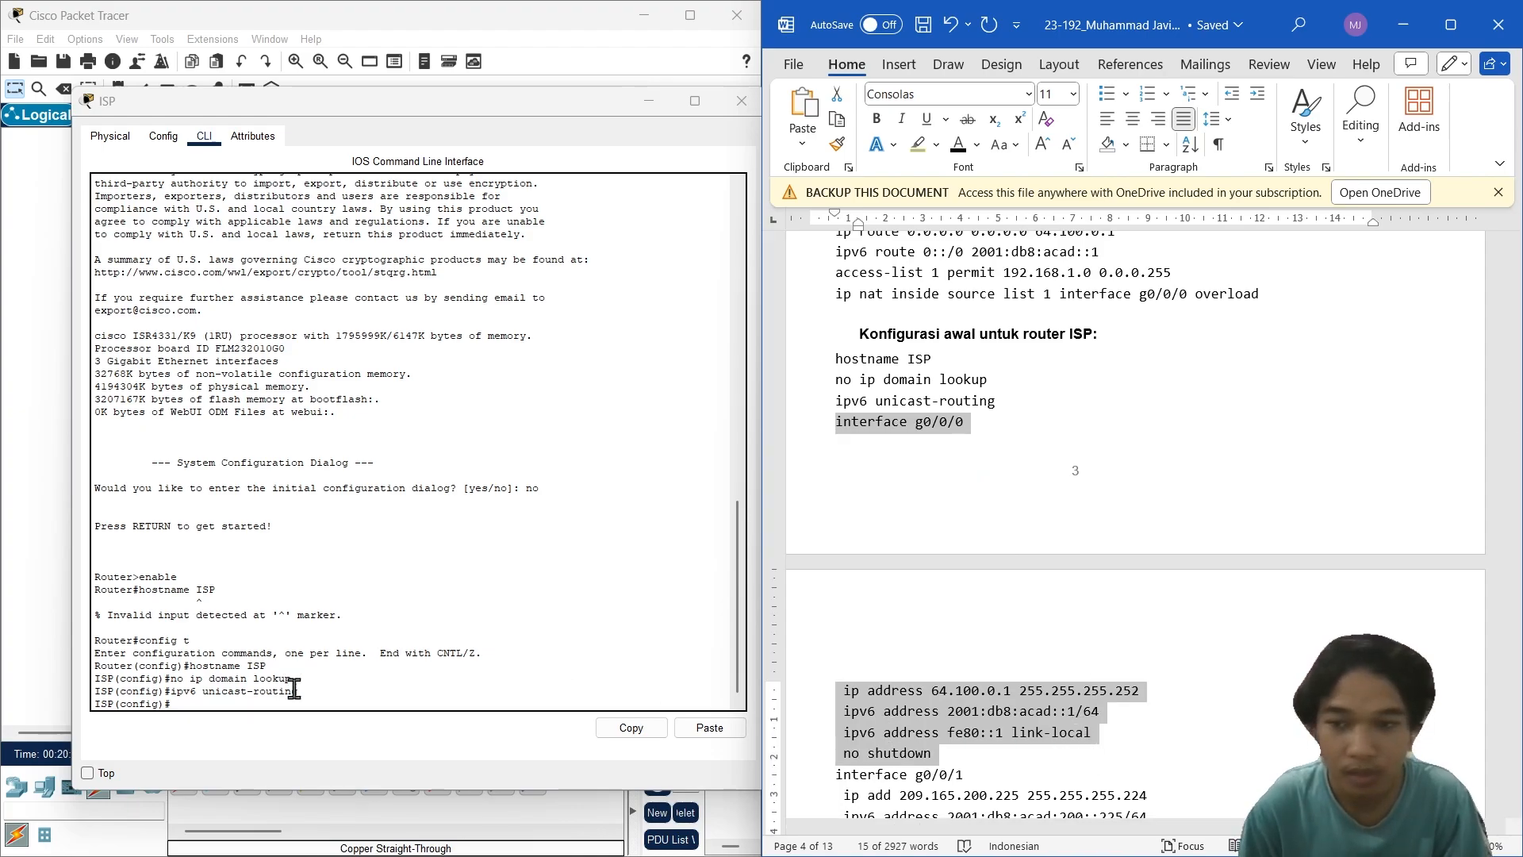
{"action": "left_click", "coordinate": [402, 697]}
{"action": "left_click", "coordinate": [709, 727]}
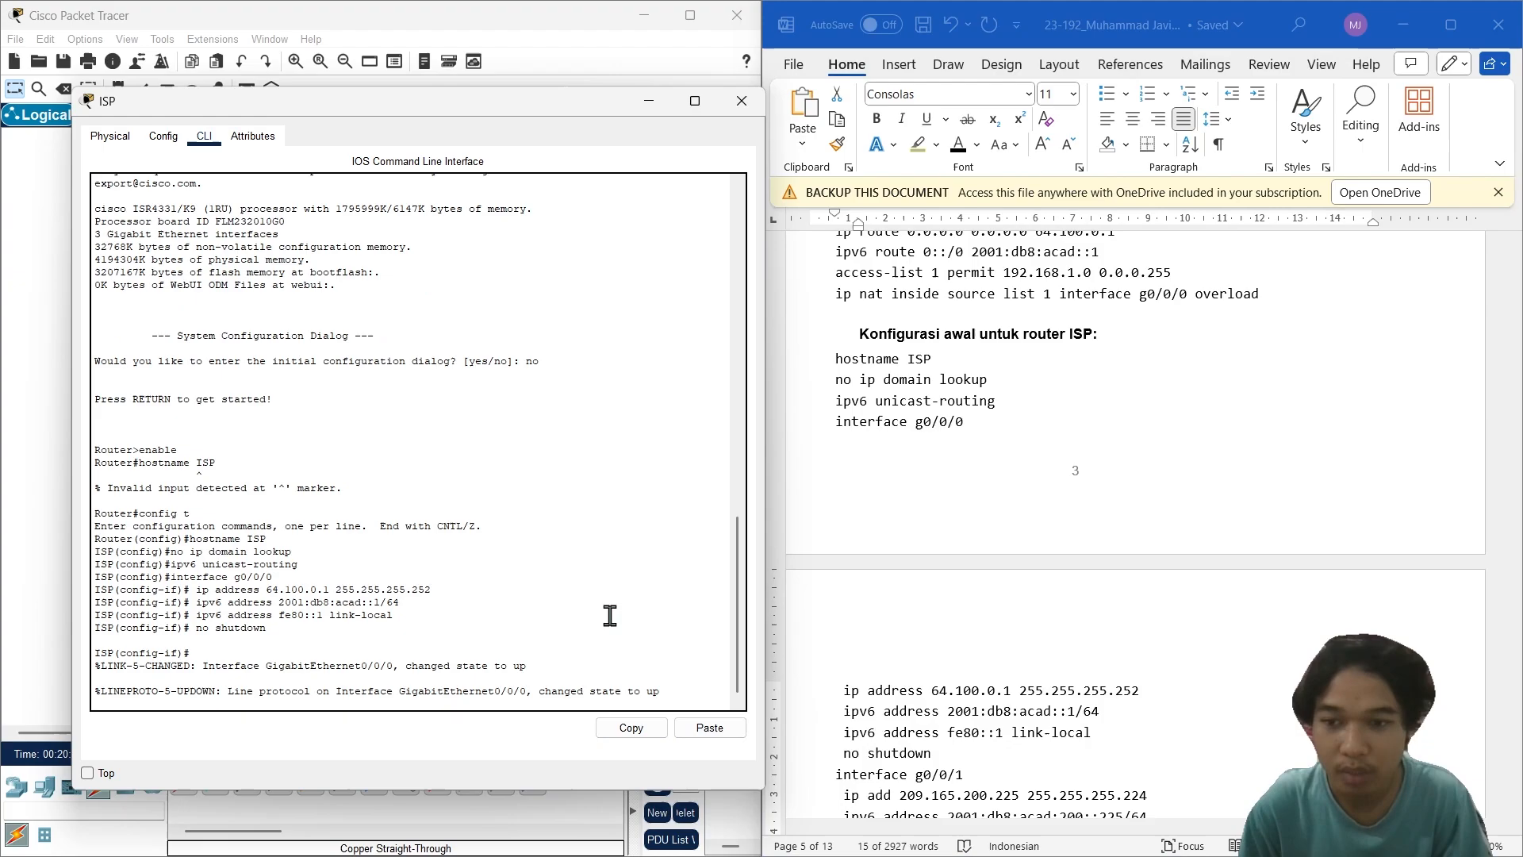
{"action": "key", "text": "Return"}
Step: Copy the interface g0/0/1 block into ISP: IP 209.165.200.225 255.255.255.224, IPv6 2001:db8:acad:200::225/64, fe80::225 link-local and no shutdown
{"action": "scroll", "coordinate": [916, 670], "scroll_direction": "down", "scroll_amount": 4}
{"action": "left_click", "coordinate": [992, 435]}
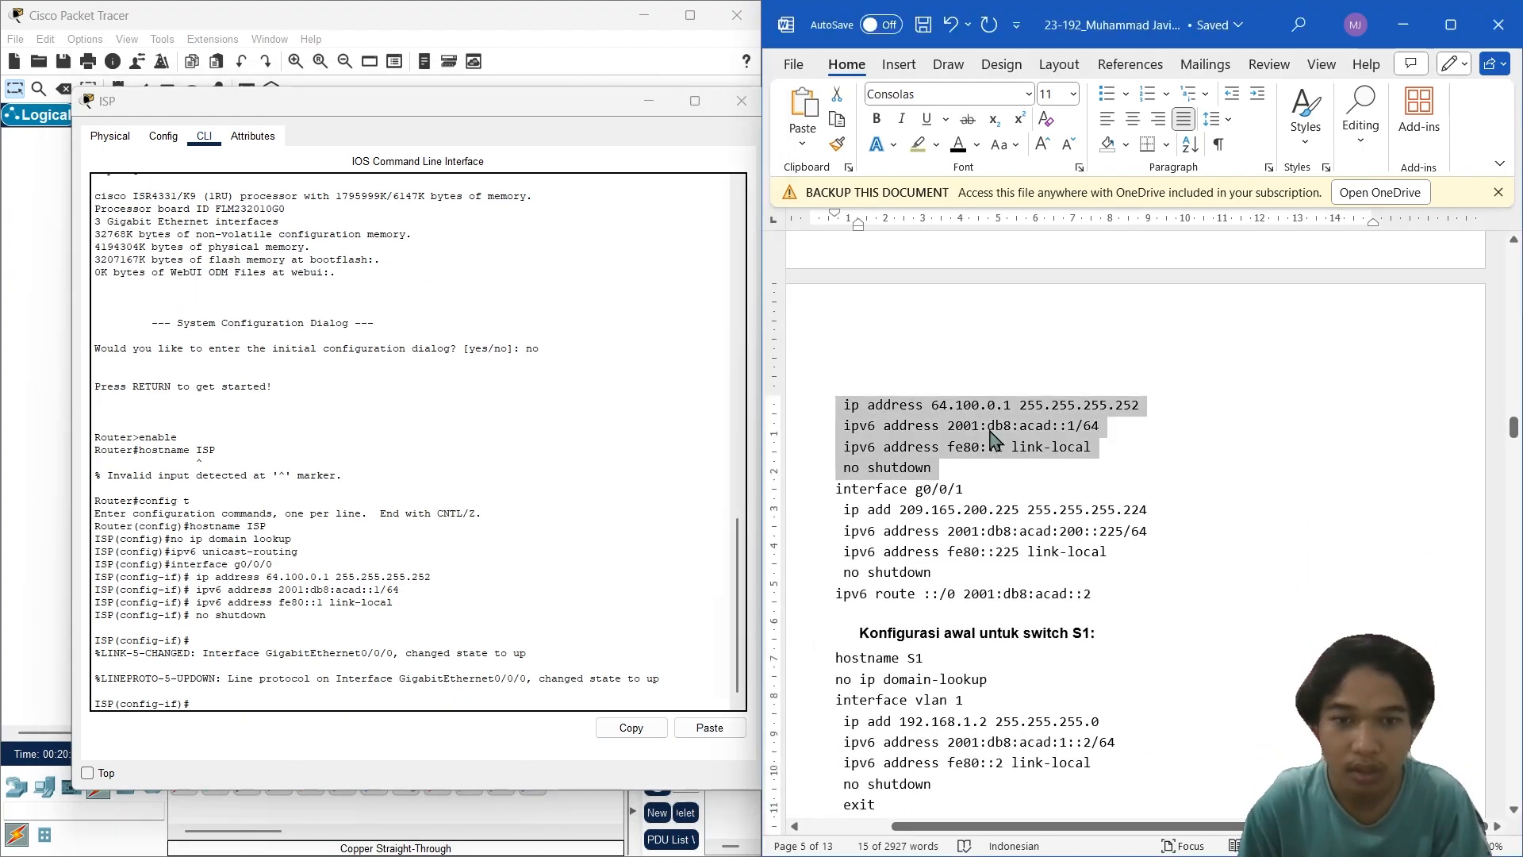
{"action": "scroll", "coordinate": [1004, 484], "scroll_direction": "up", "scroll_amount": 1}
{"action": "scroll", "coordinate": [1000, 516], "scroll_direction": "down", "scroll_amount": 1}
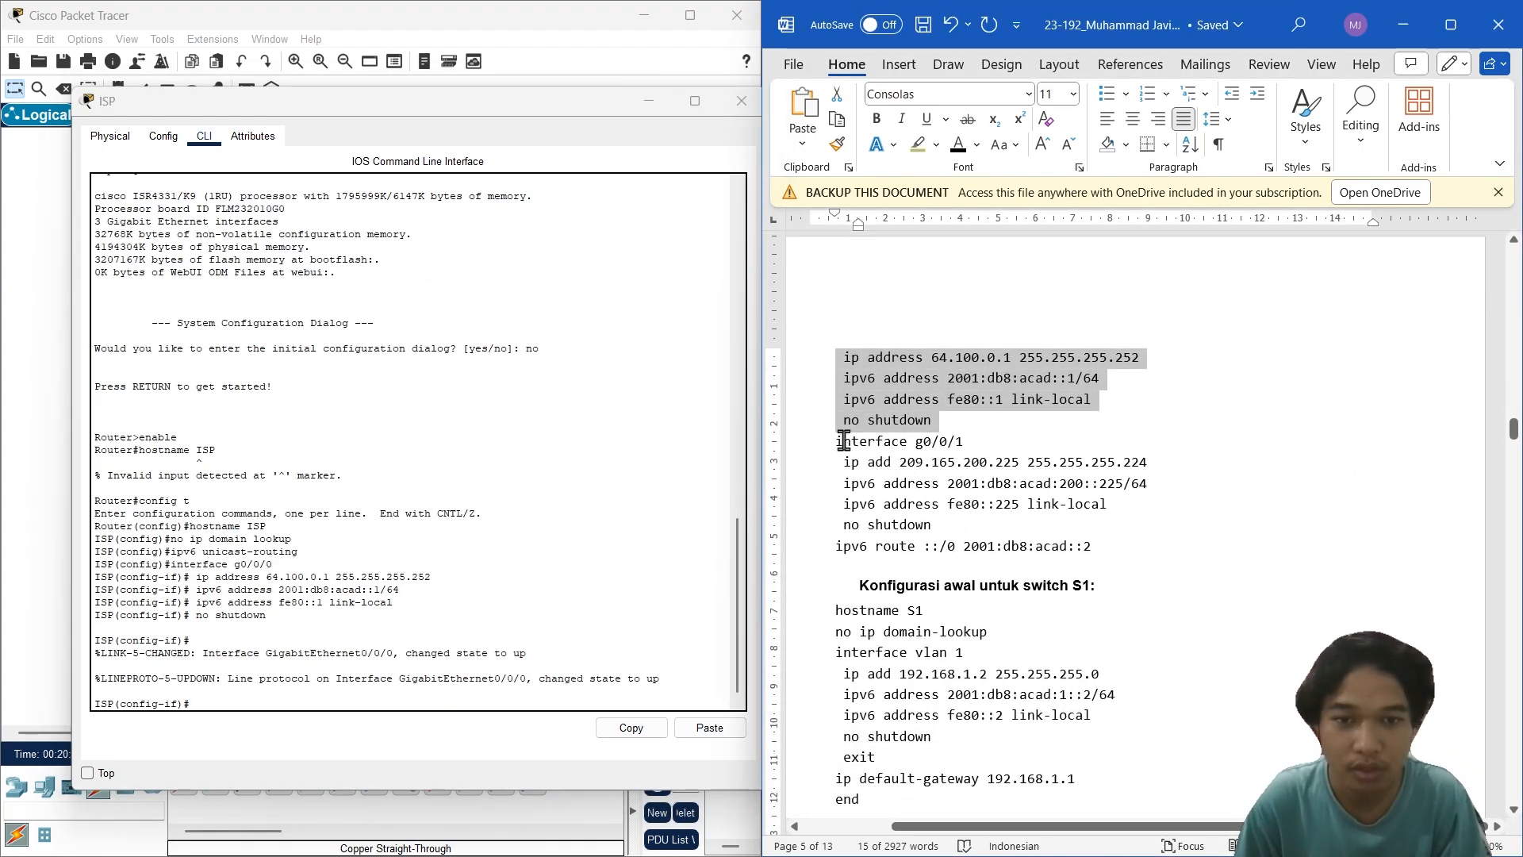
{"action": "left_click_drag", "start_coordinate": [840, 441], "coordinate": [982, 518]}
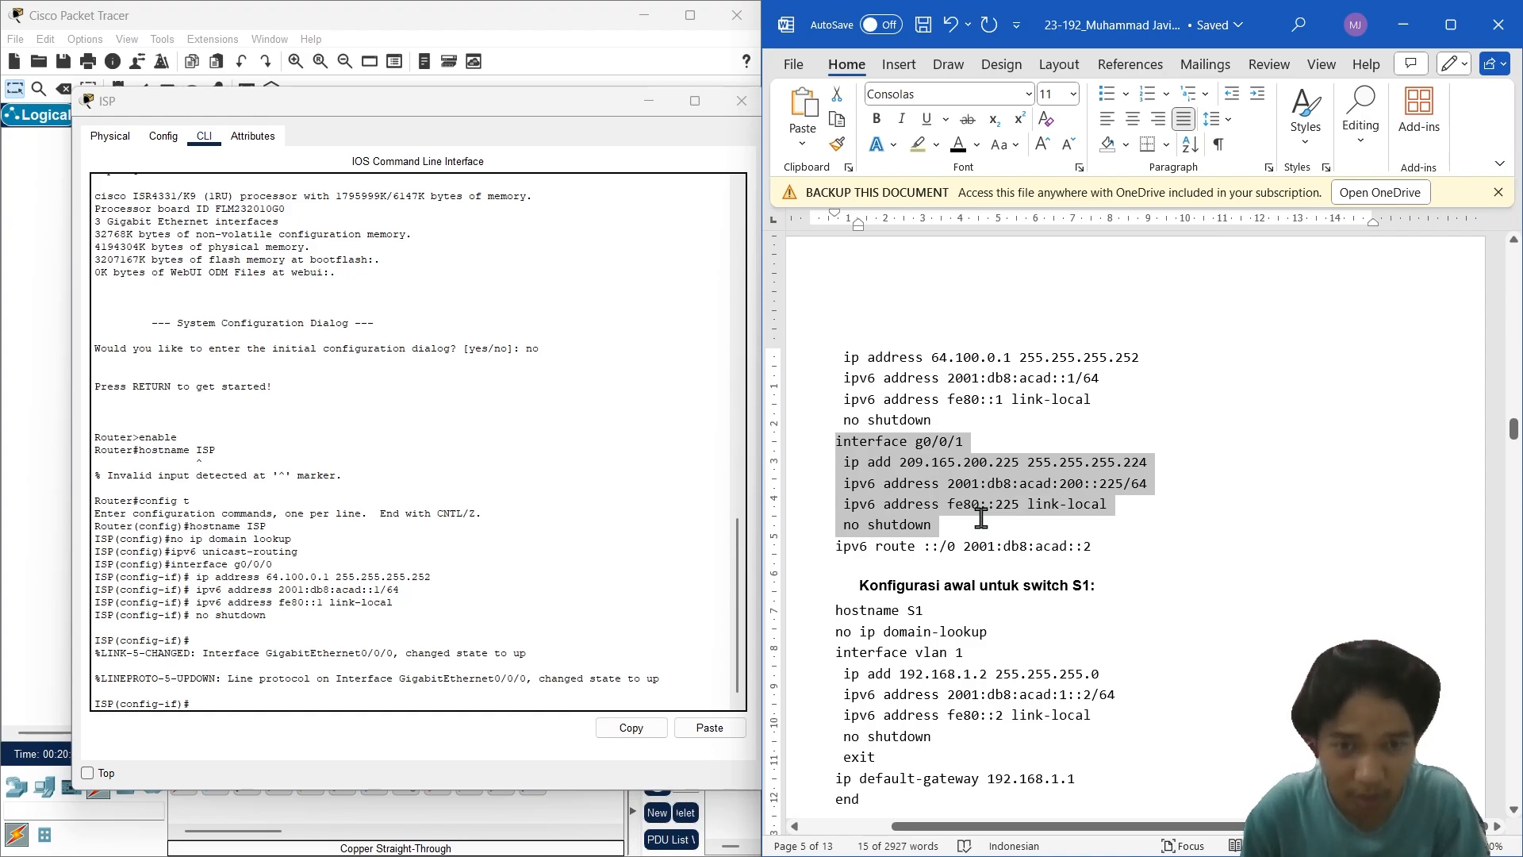
{"action": "key", "text": "ctrl+c"}
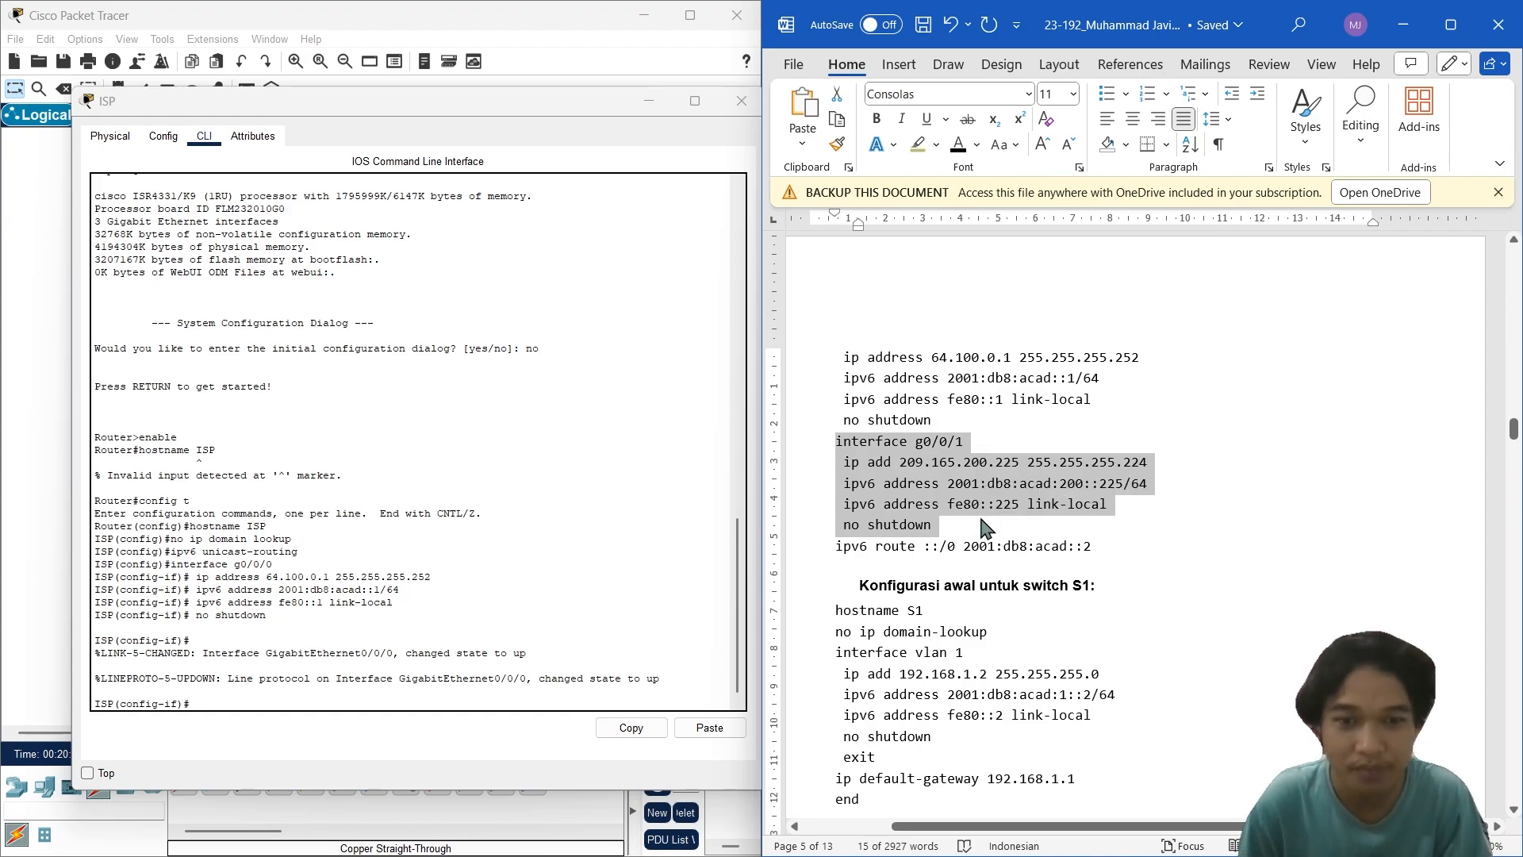
{"action": "left_click", "coordinate": [418, 690]}
{"action": "left_click", "coordinate": [709, 728]}
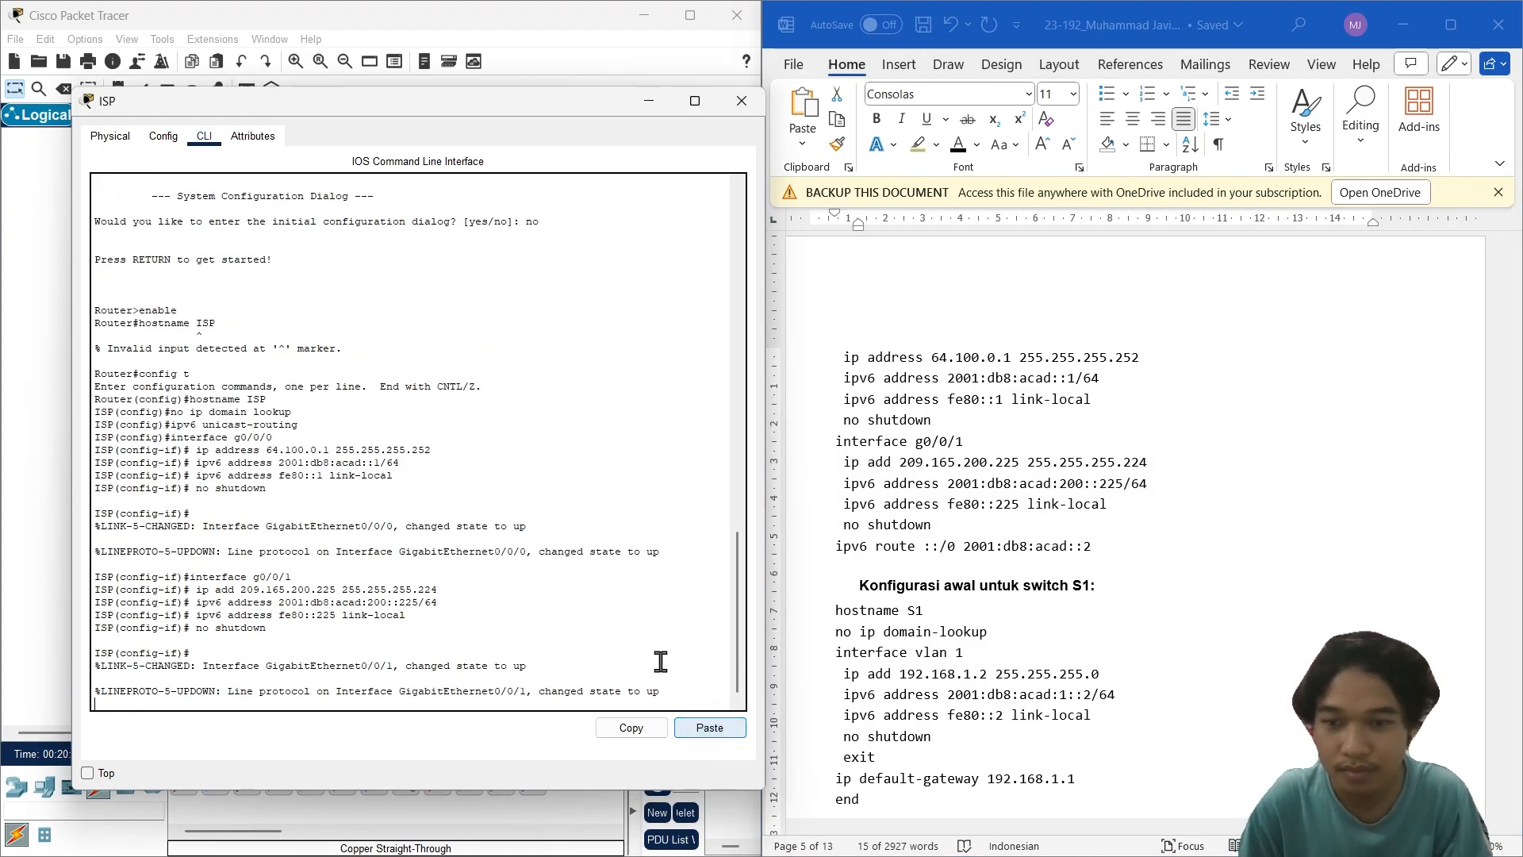
{"action": "key", "text": "Return"}
Step: Copy the ipv6 route ::/0 2001:db8:acad::2 line from the lab document into ISP and close the router's window
{"action": "left_click", "coordinate": [1012, 592]}
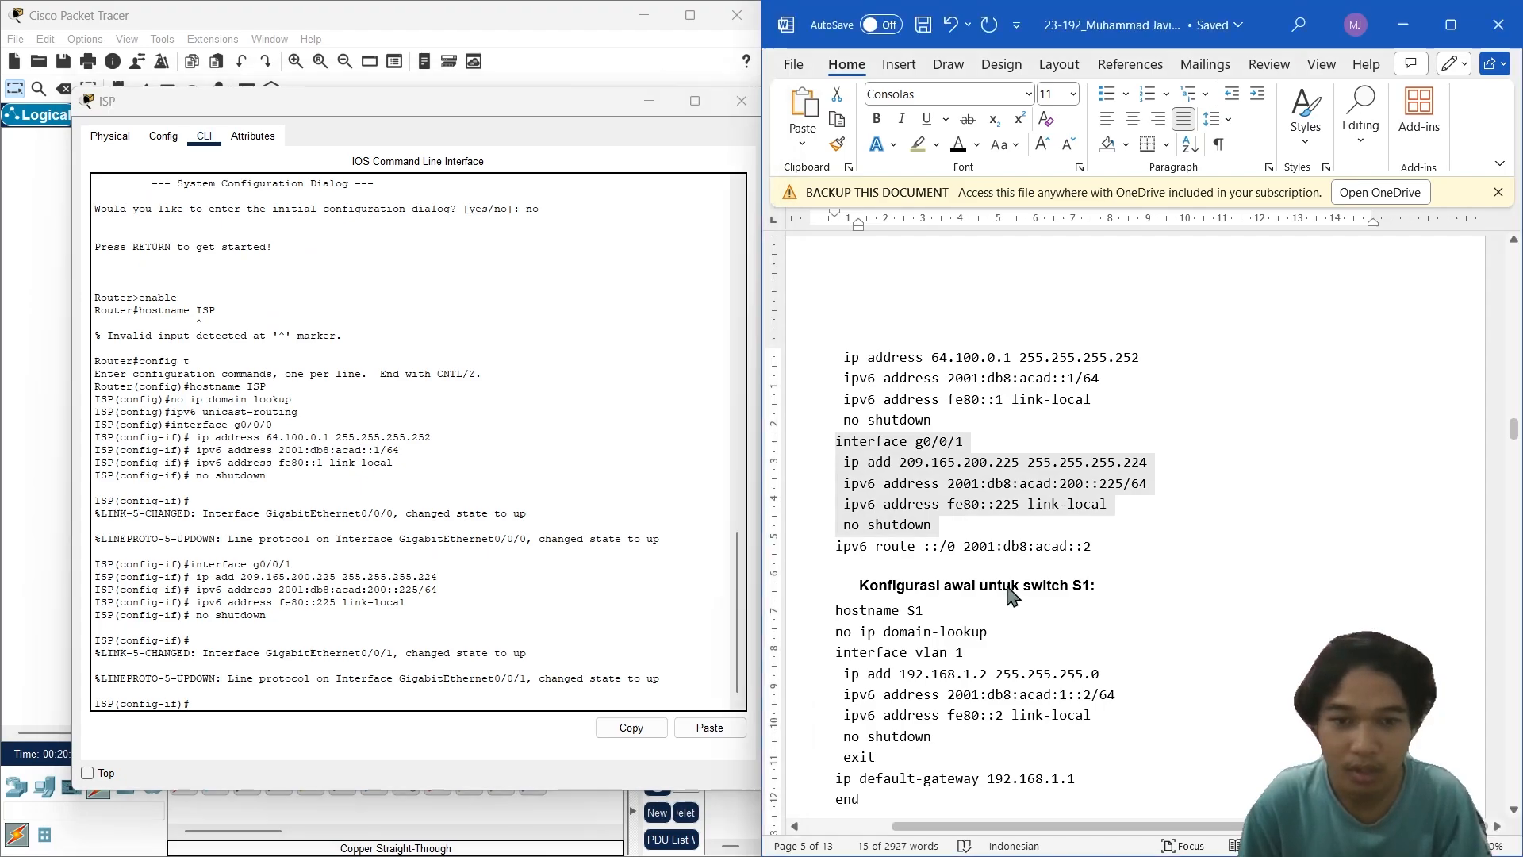
{"action": "left_click_drag", "start_coordinate": [836, 550], "coordinate": [1089, 561]}
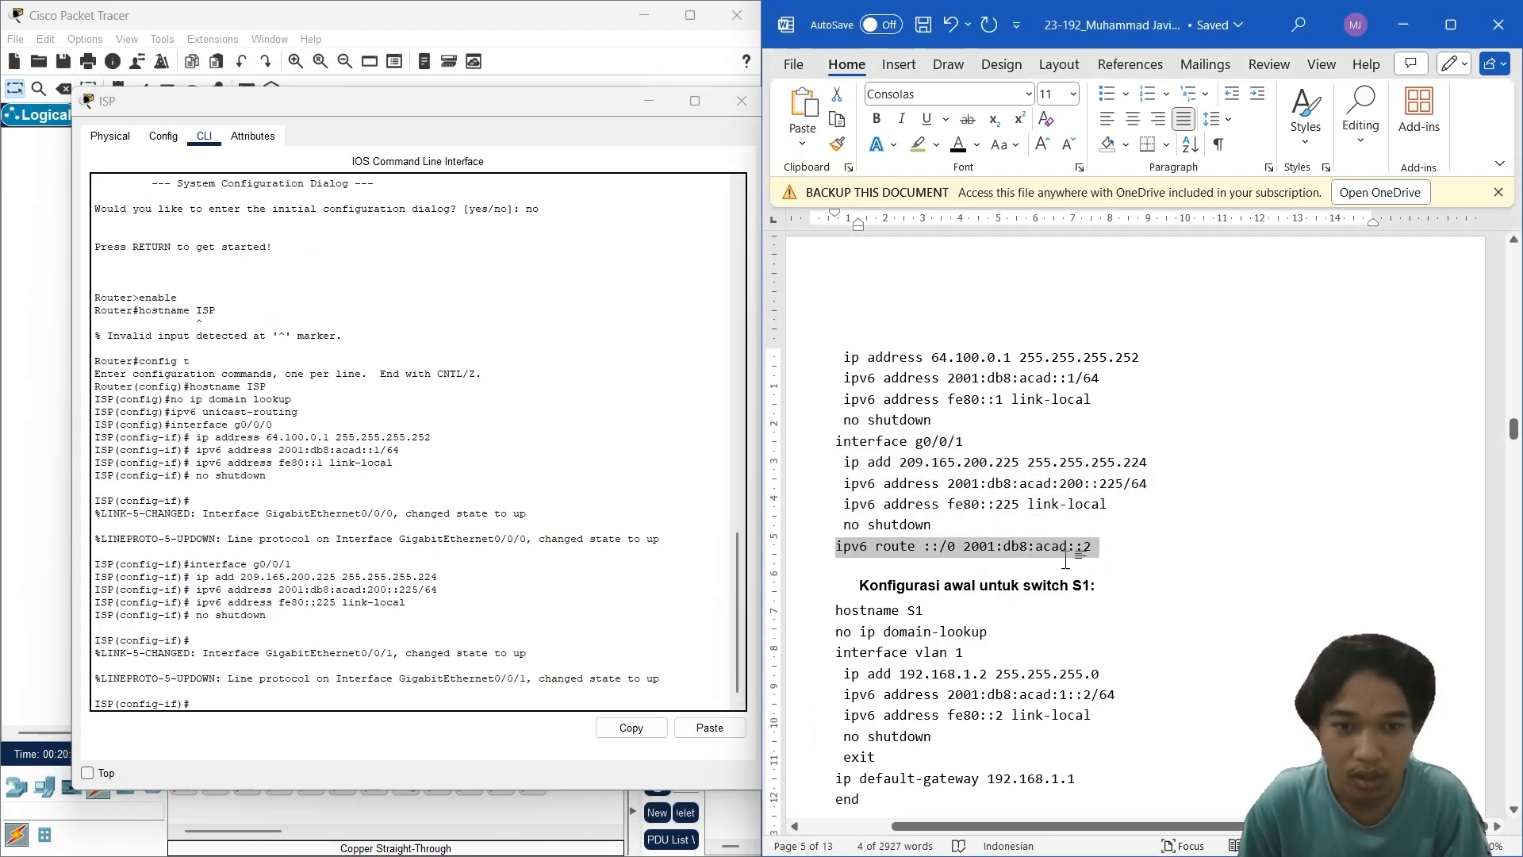
{"action": "key", "text": "ctrl+c"}
{"action": "left_click", "coordinate": [711, 715]}
{"action": "left_click", "coordinate": [711, 728]}
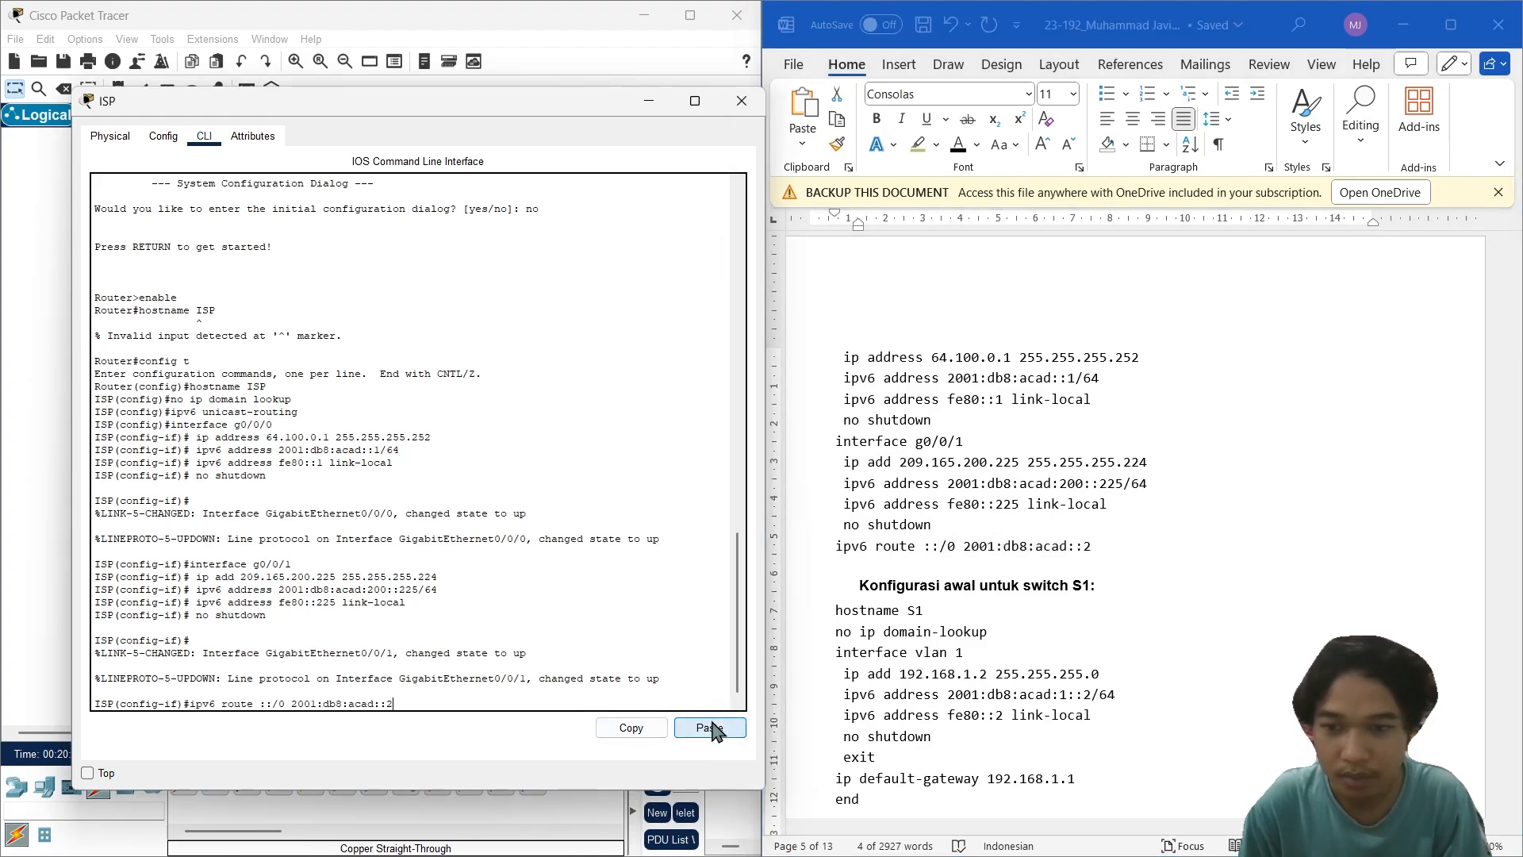
{"action": "key", "text": "Return"}
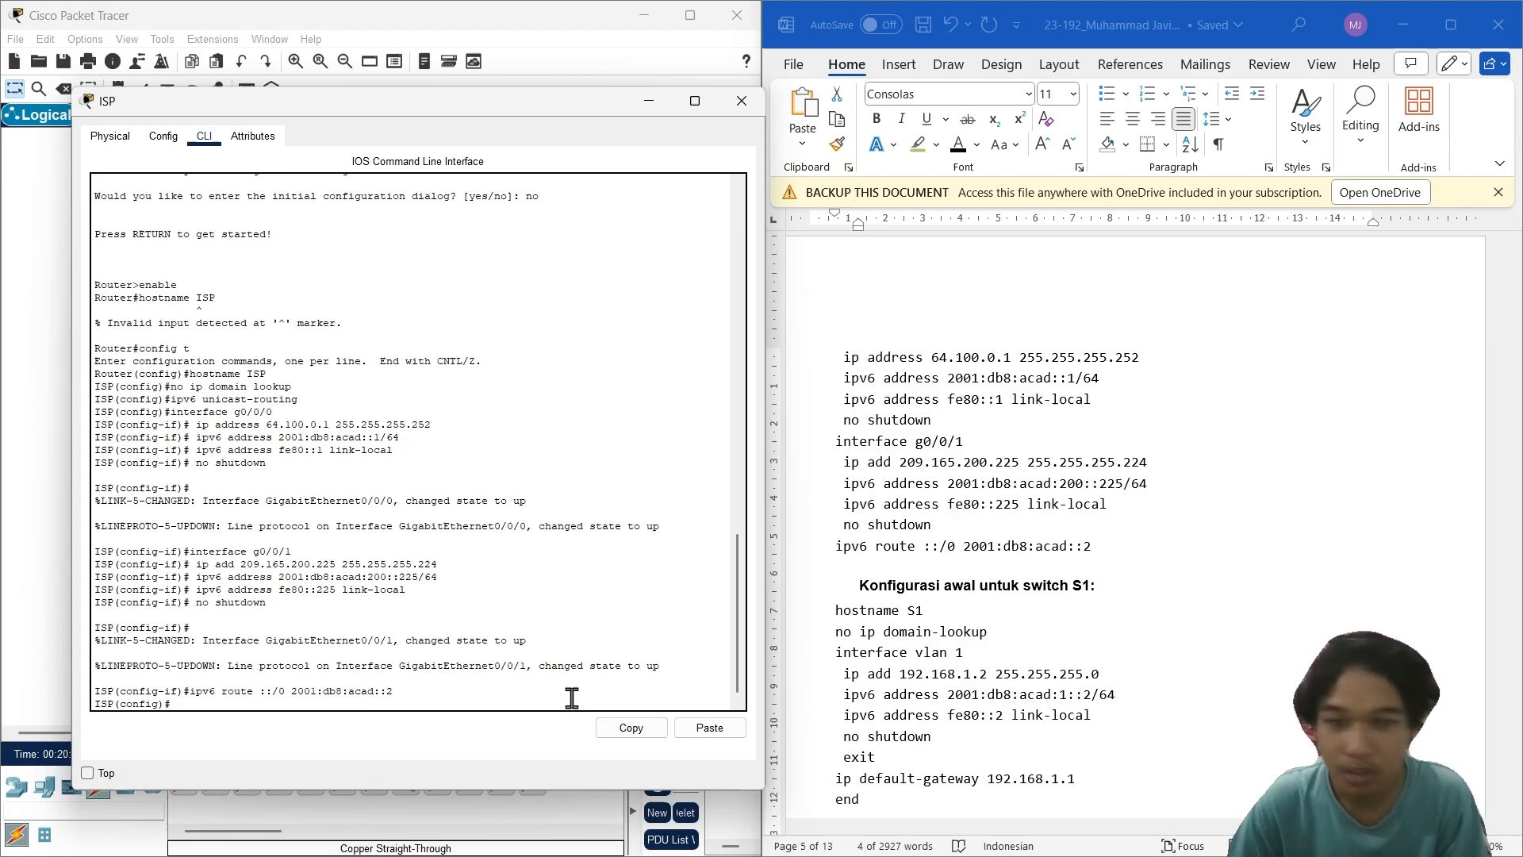
{"action": "left_click", "coordinate": [742, 101]}
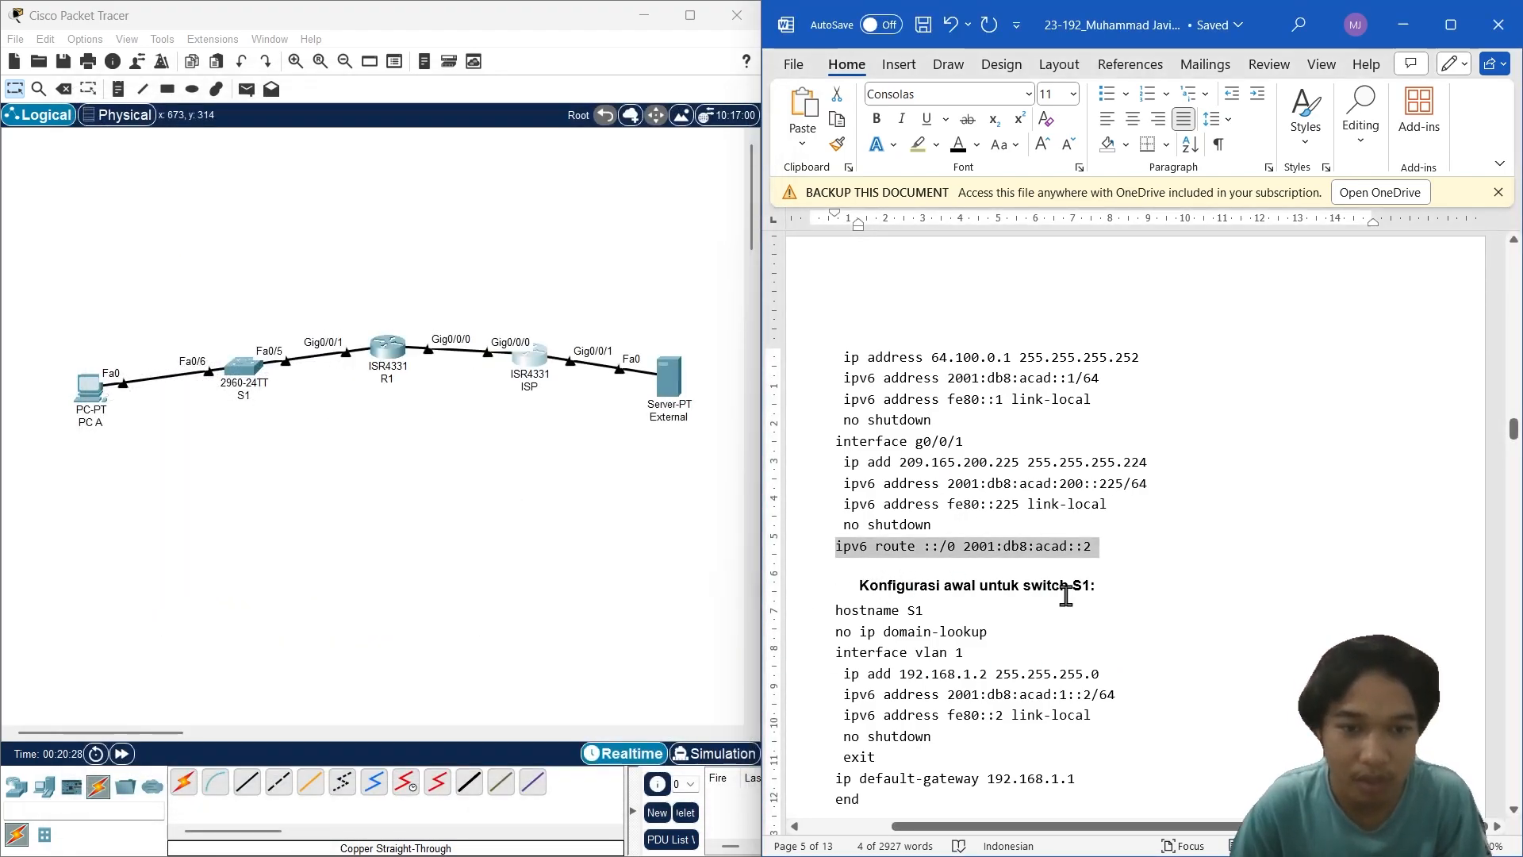
Step: Open switch S1's command line beside its section of the lab document and enter privileged EXEC mode
{"action": "left_click", "coordinate": [243, 367]}
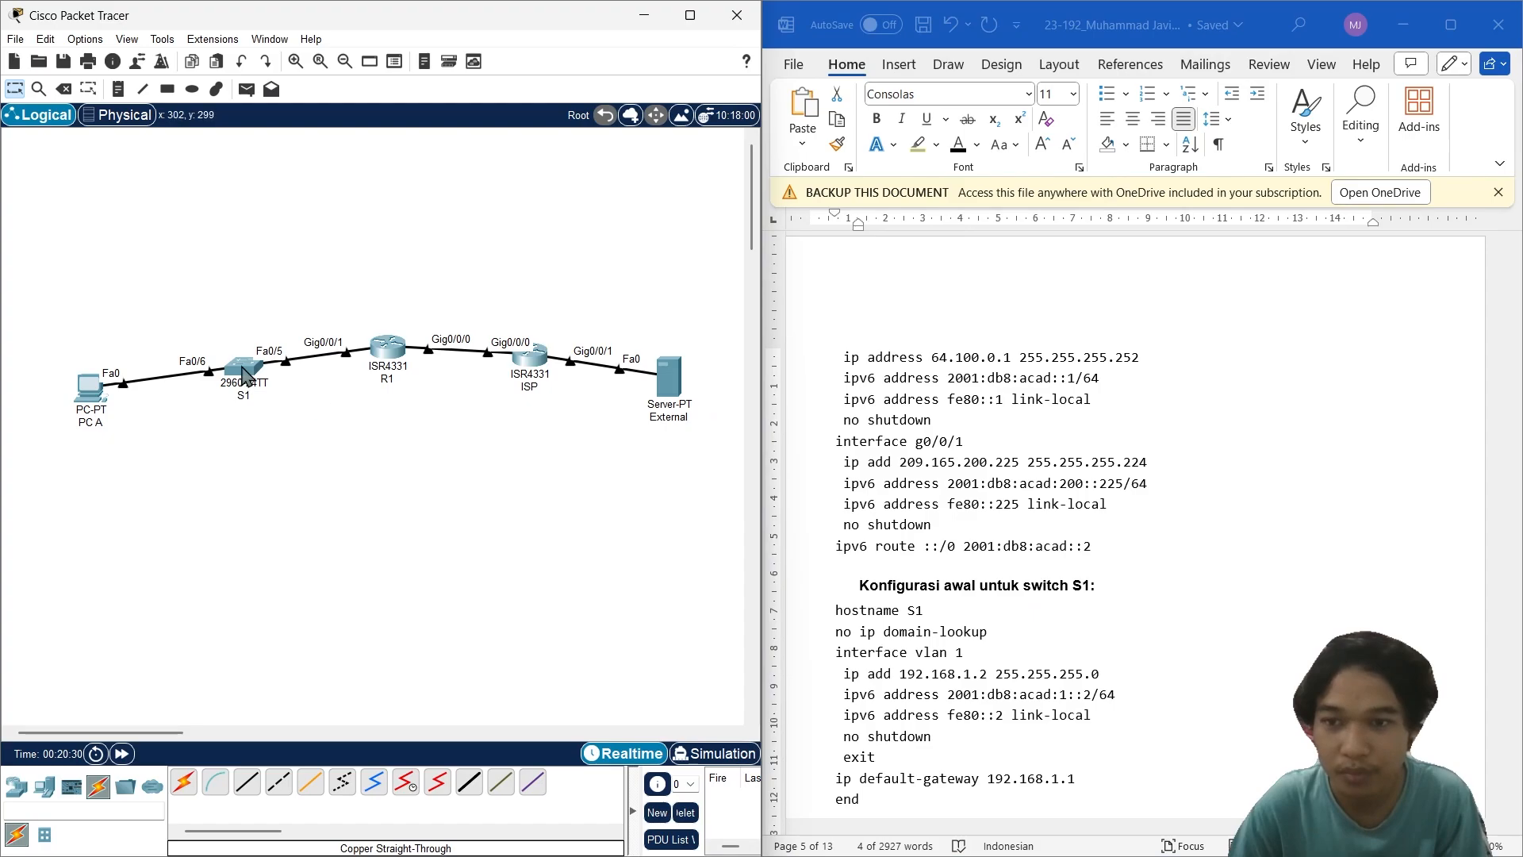
{"action": "left_click", "coordinate": [666, 202]}
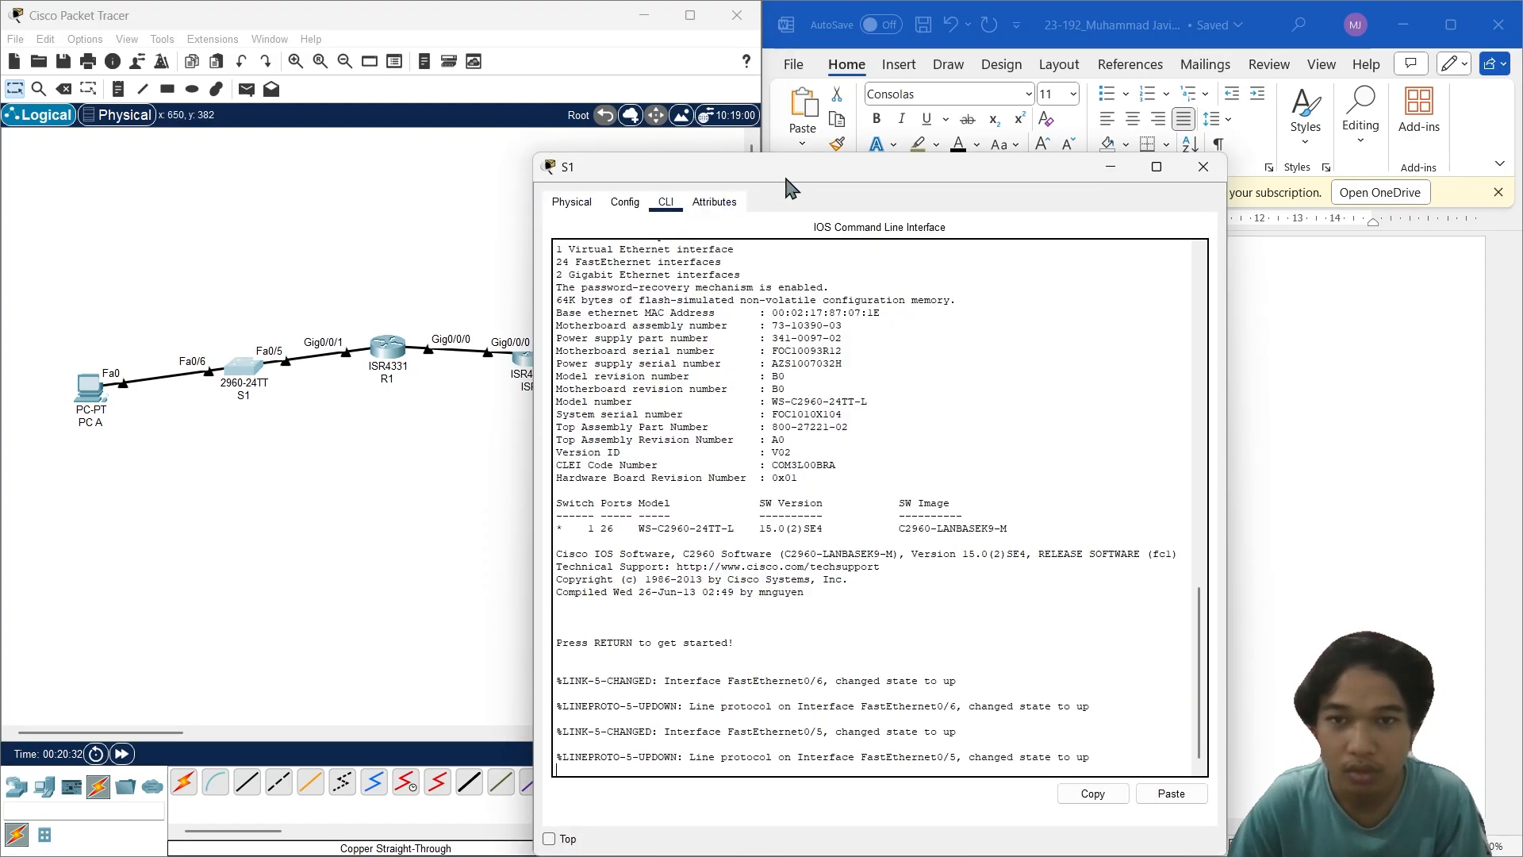
{"action": "left_click_drag", "start_coordinate": [787, 179], "coordinate": [336, 114]}
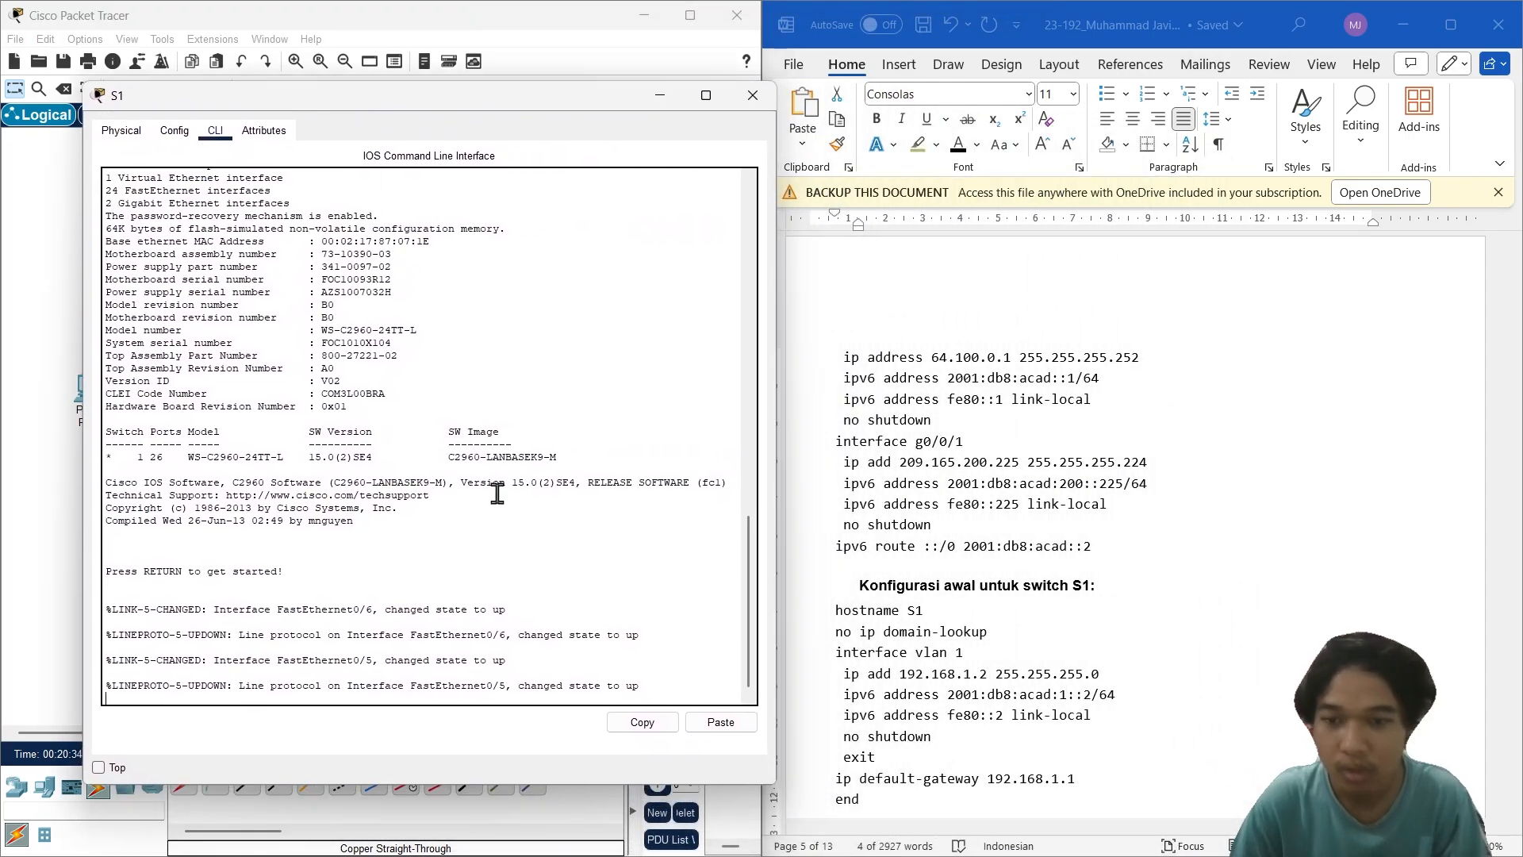
{"action": "key", "text": "Return"}
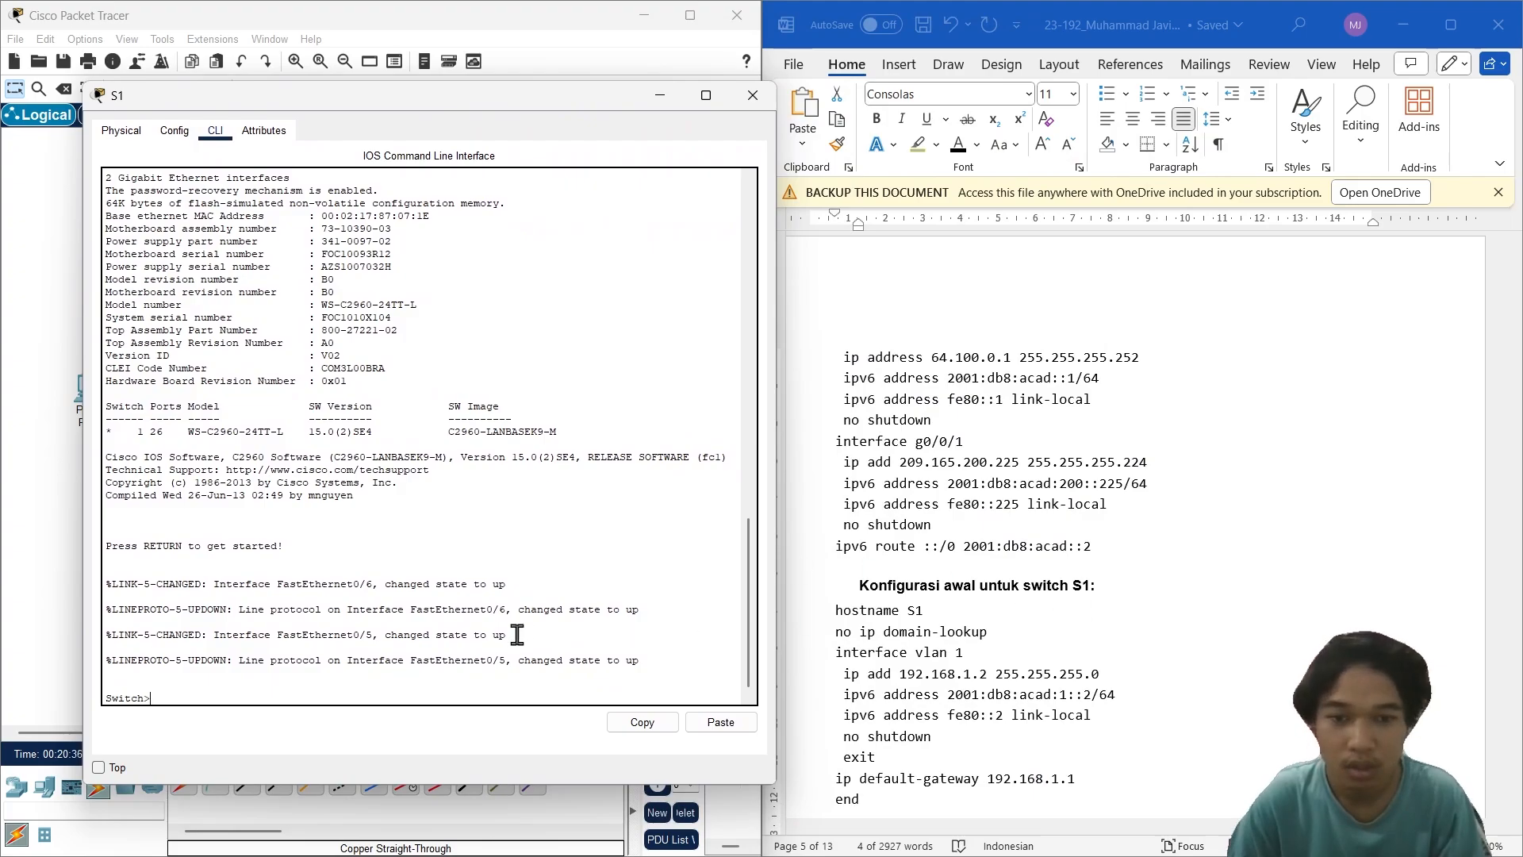
{"action": "type", "text": "enab"}
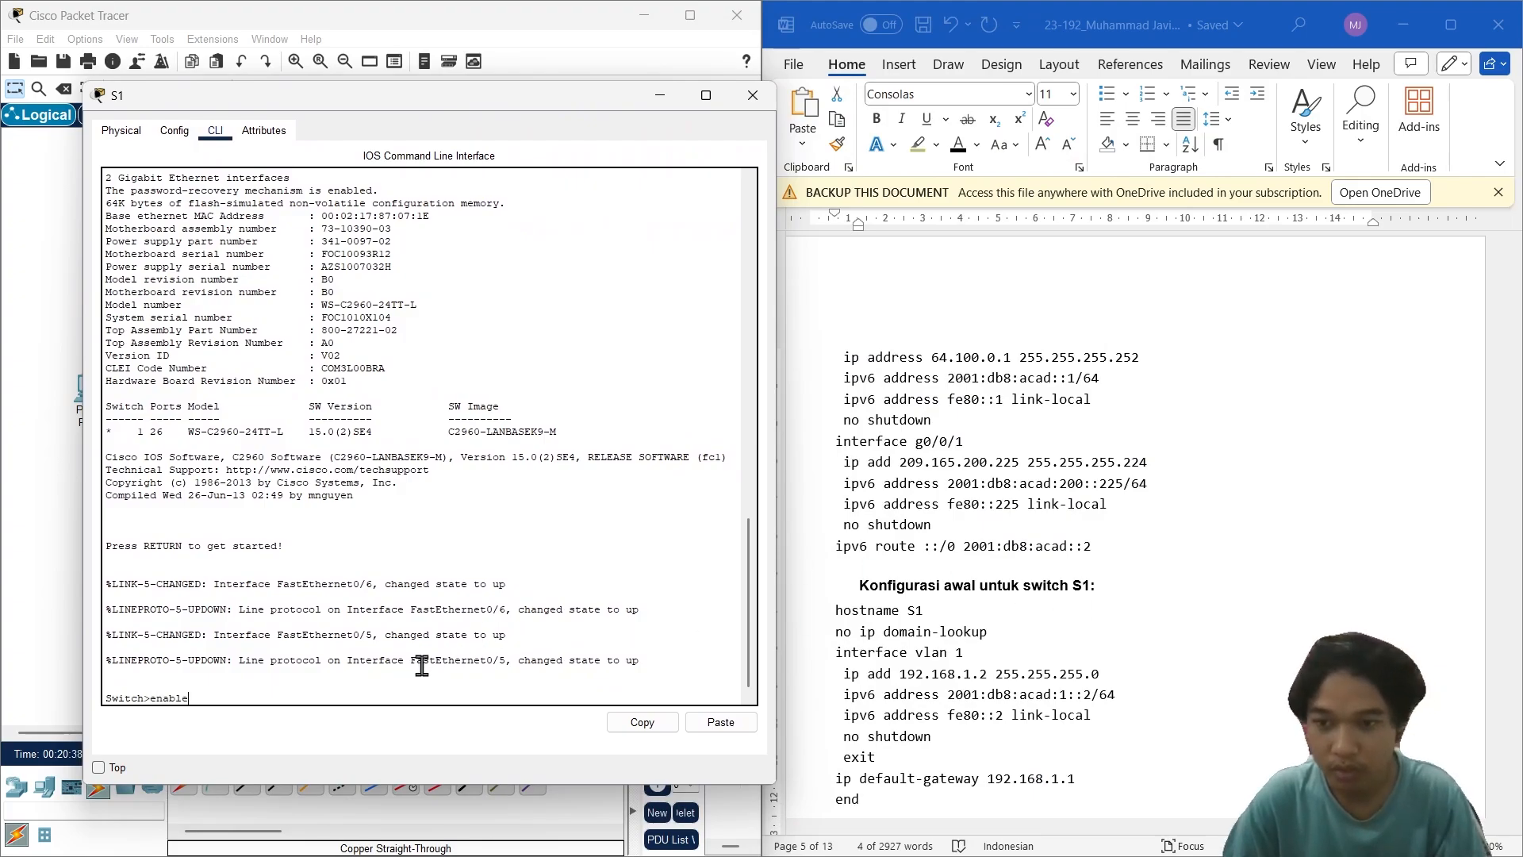
{"action": "type", "text": "le"}
{"action": "key", "text": "Return"}
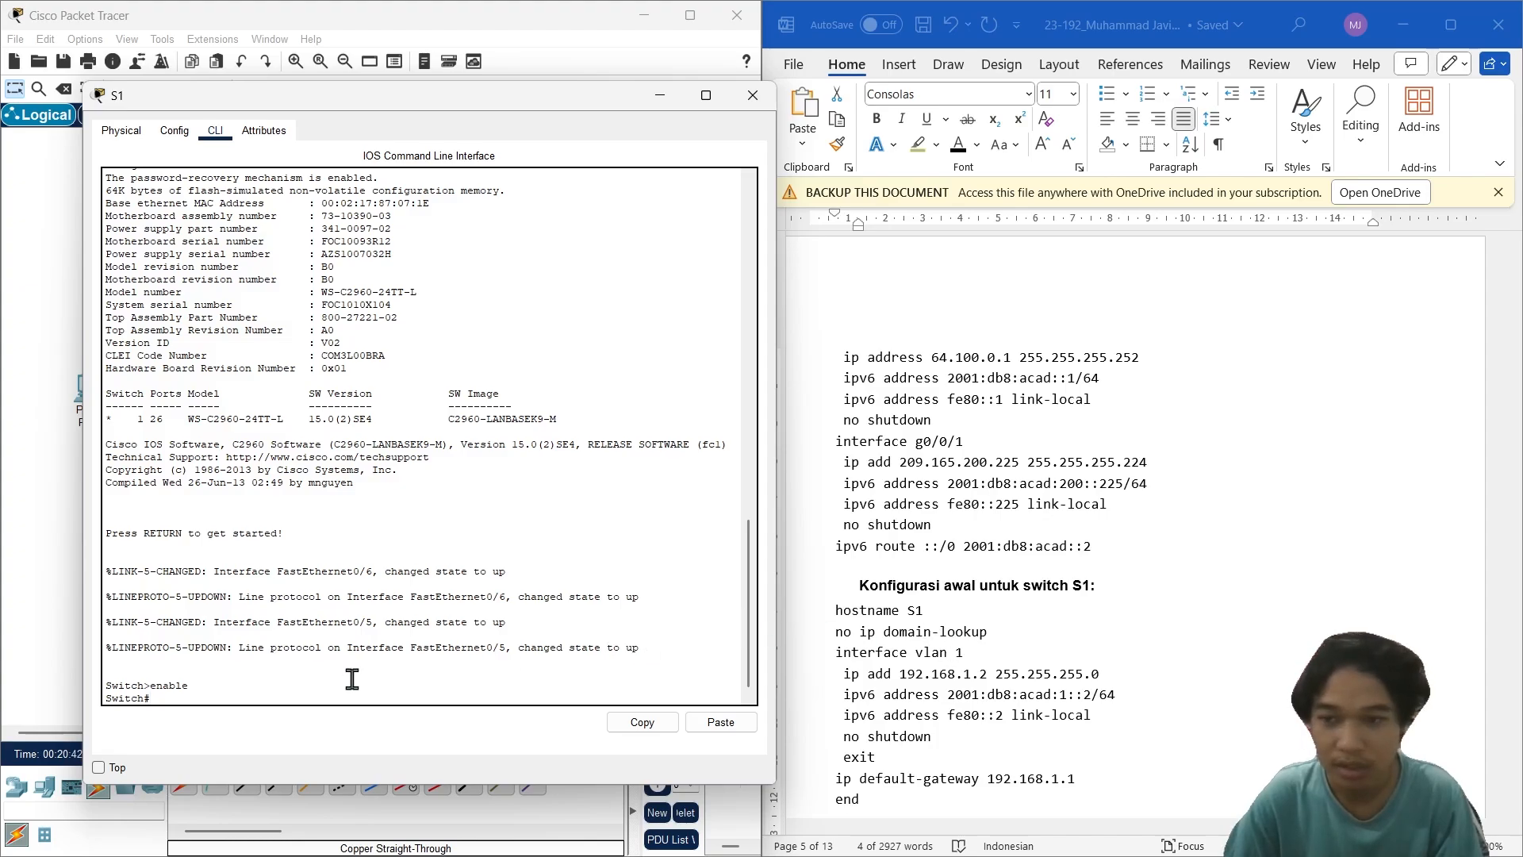
Step: Try to set the switch's hostname to S1 from privileged EXEC mode
{"action": "type", "text": "hos"}
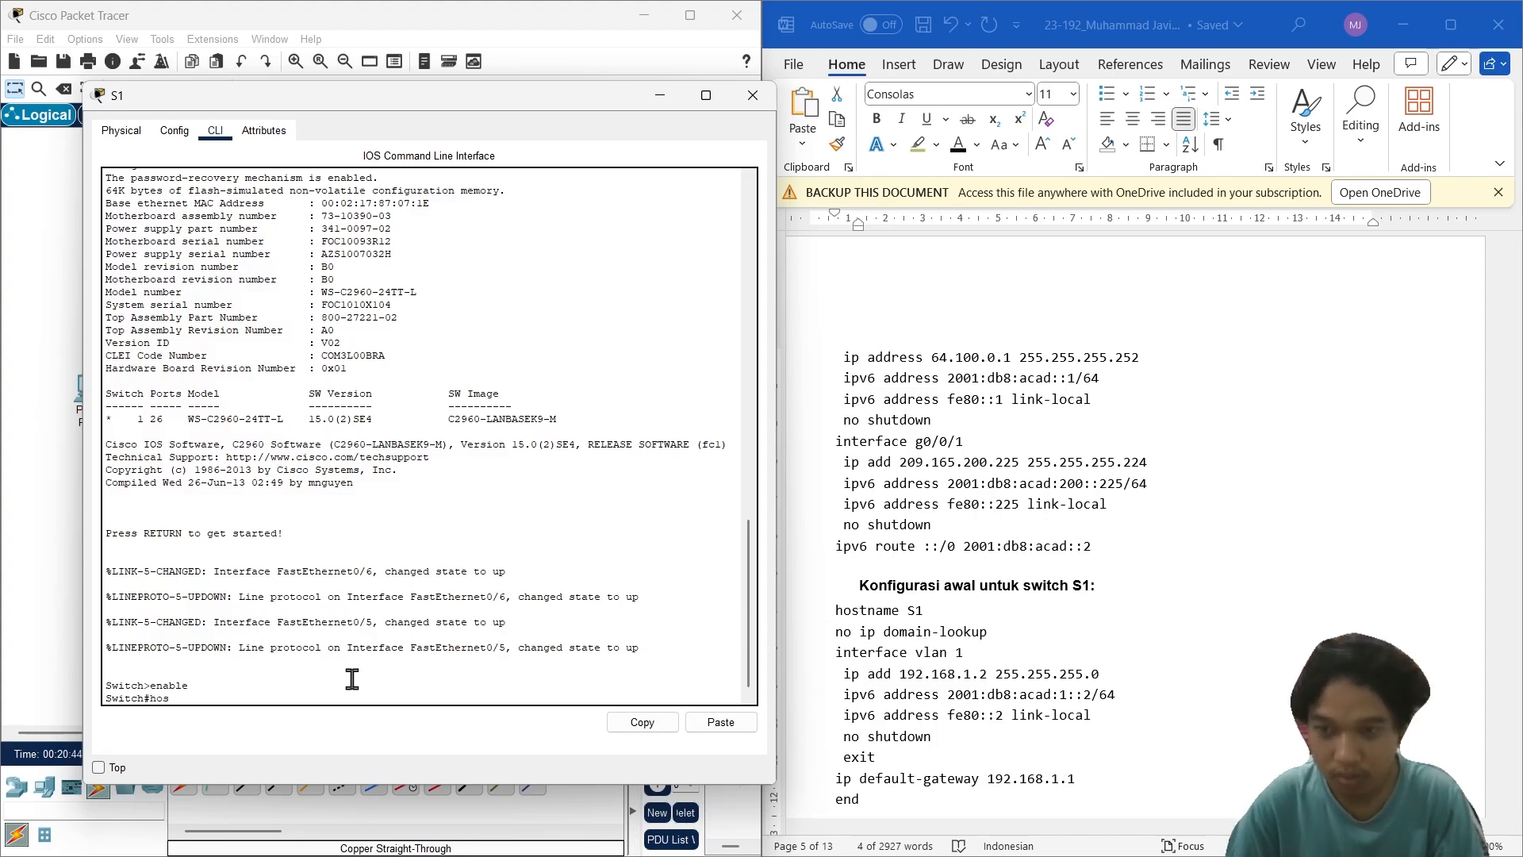
{"action": "type", "text": "tname s"}
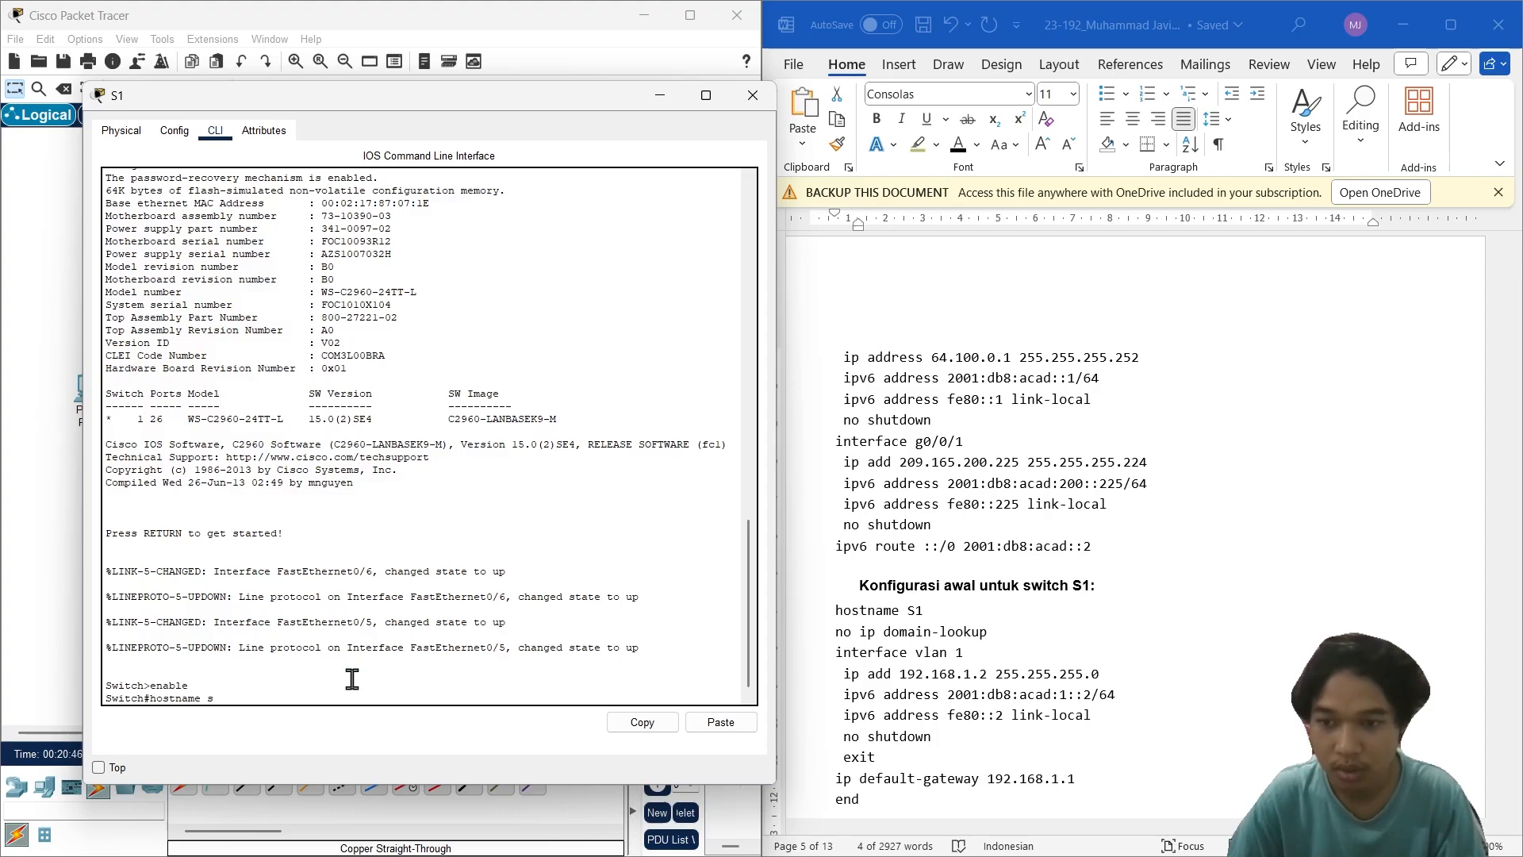
{"action": "key", "text": "BackSpace"}
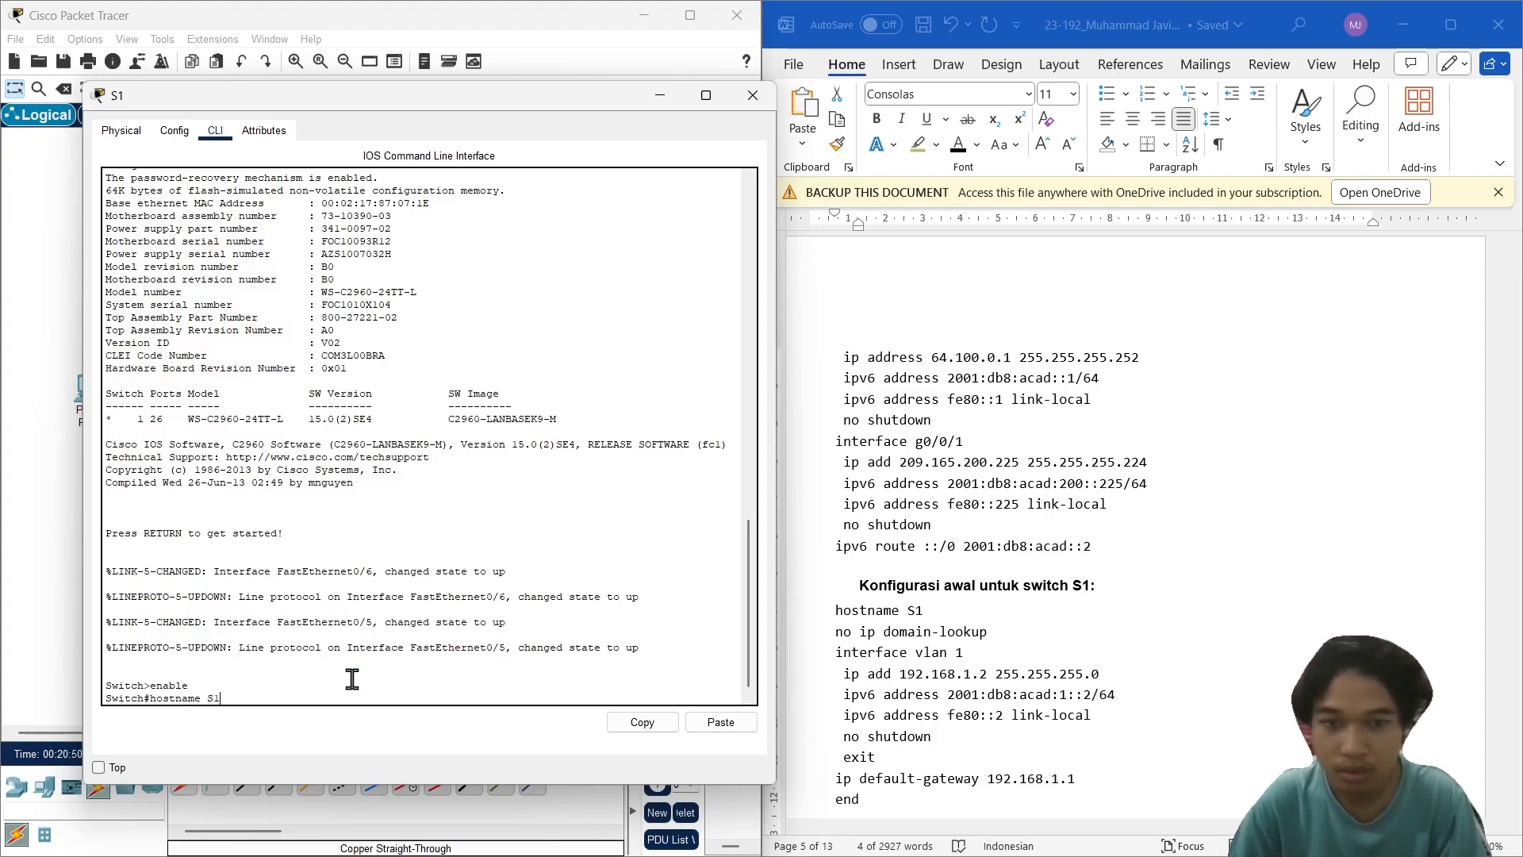
{"action": "type", "text": "S1"}
{"action": "key", "text": "Return"}
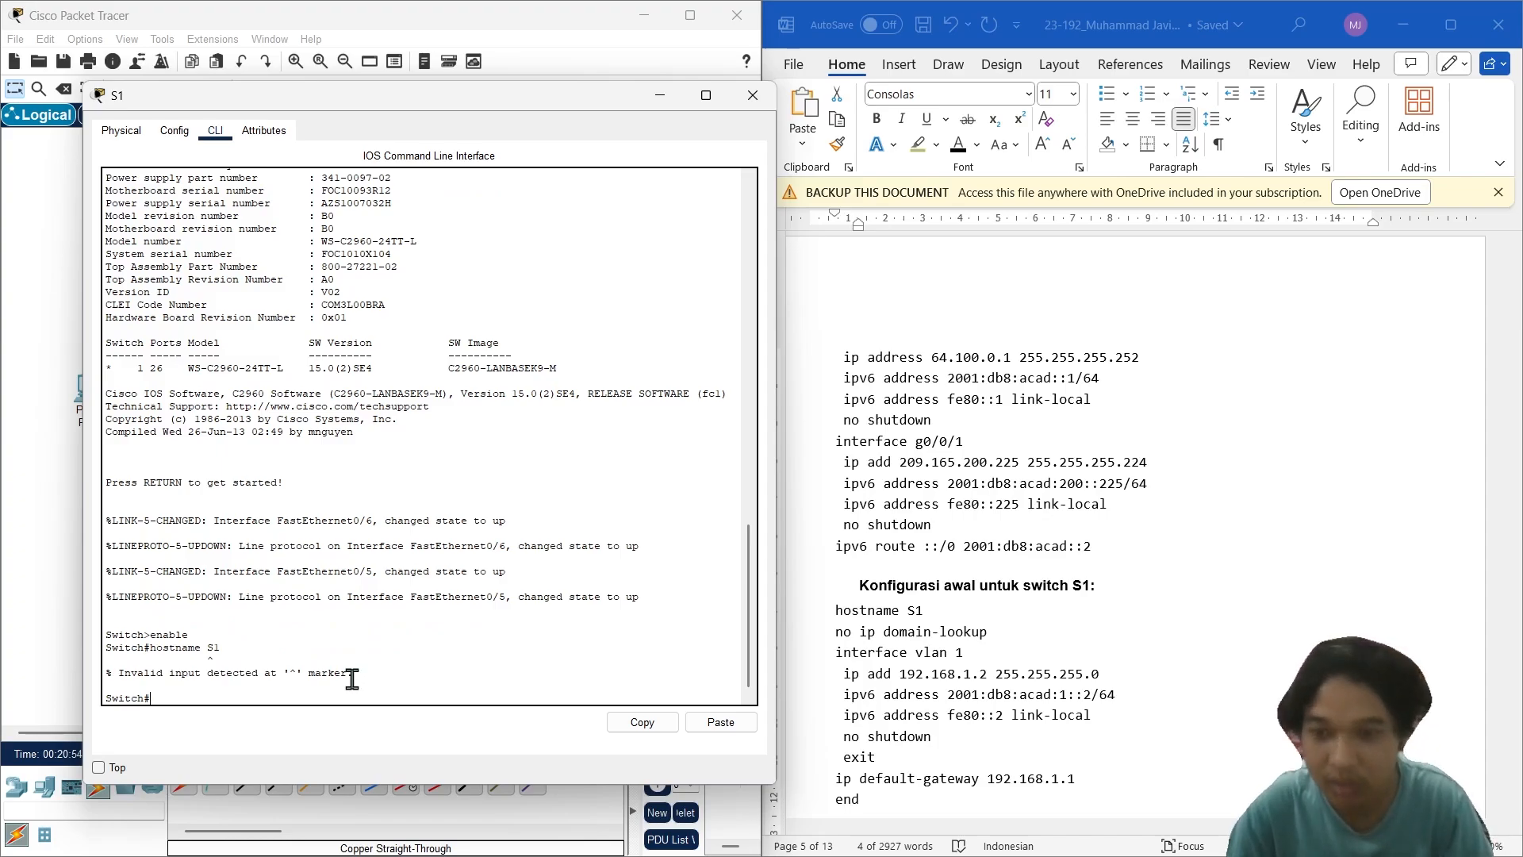
Step: Enter global configuration mode on the switch with config t
{"action": "type", "text": "conift"}
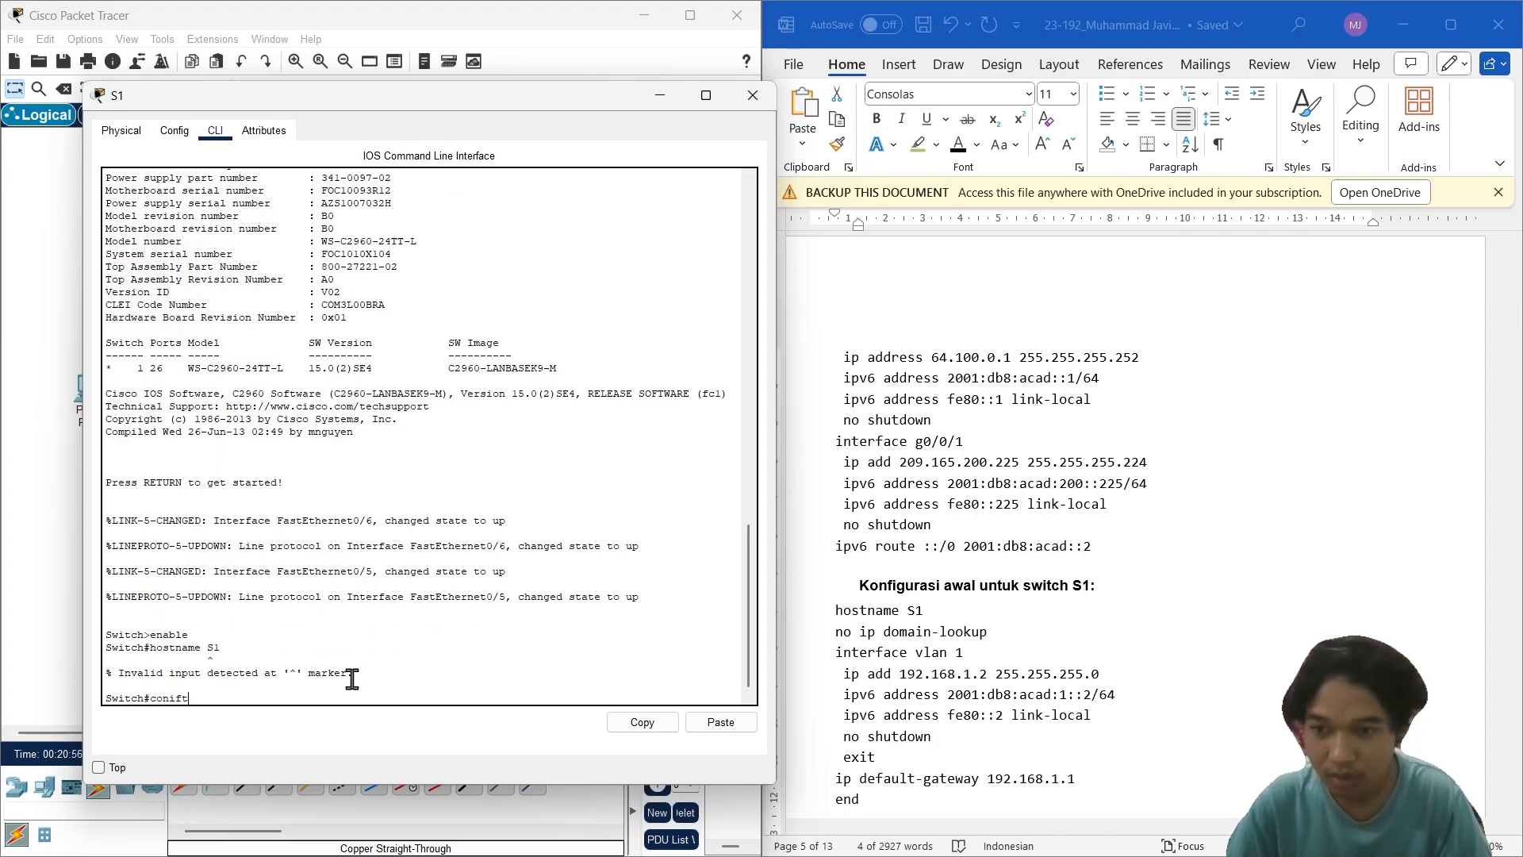
{"action": "key", "text": "BackSpace"}
{"action": "type", "text": "f"}
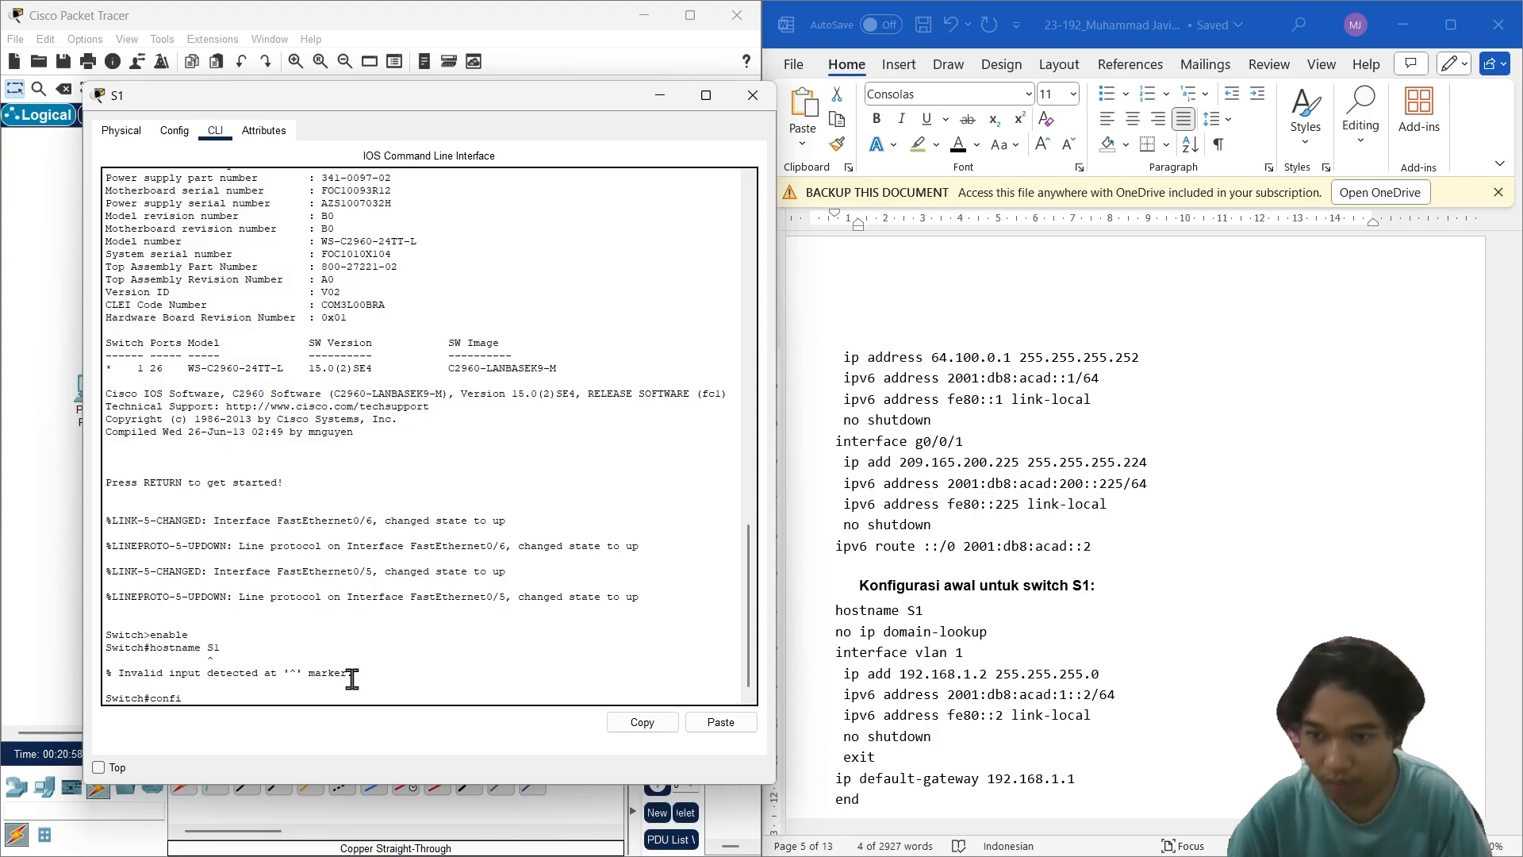
{"action": "type", "text": "ig t"}
{"action": "key", "text": "Return"}
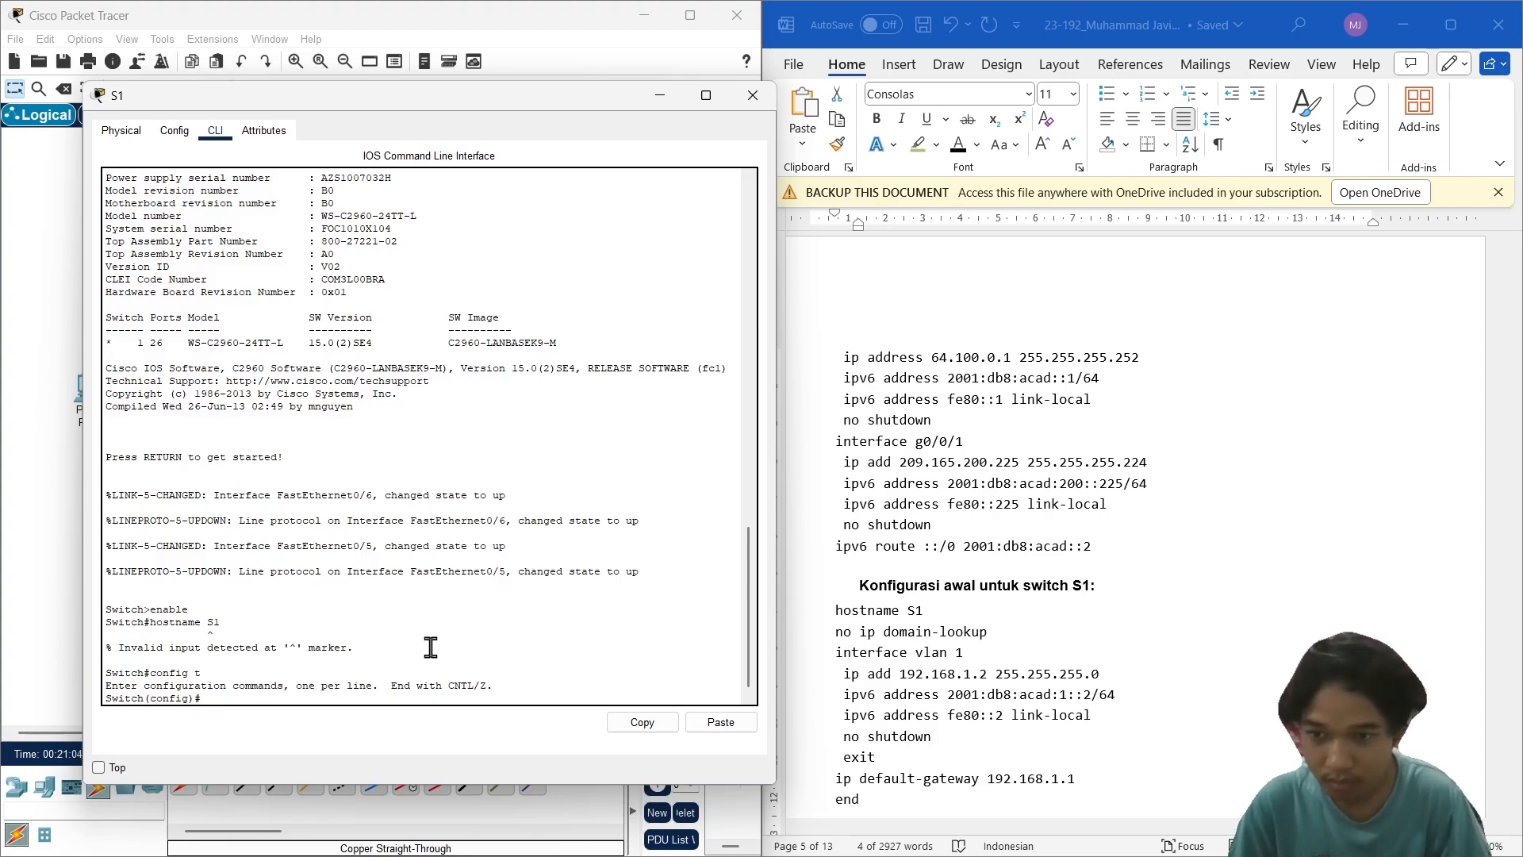
Step: Copy the hostname S1 line from the switch section of the lab document into the switch's command line
{"action": "left_click", "coordinate": [1081, 544]}
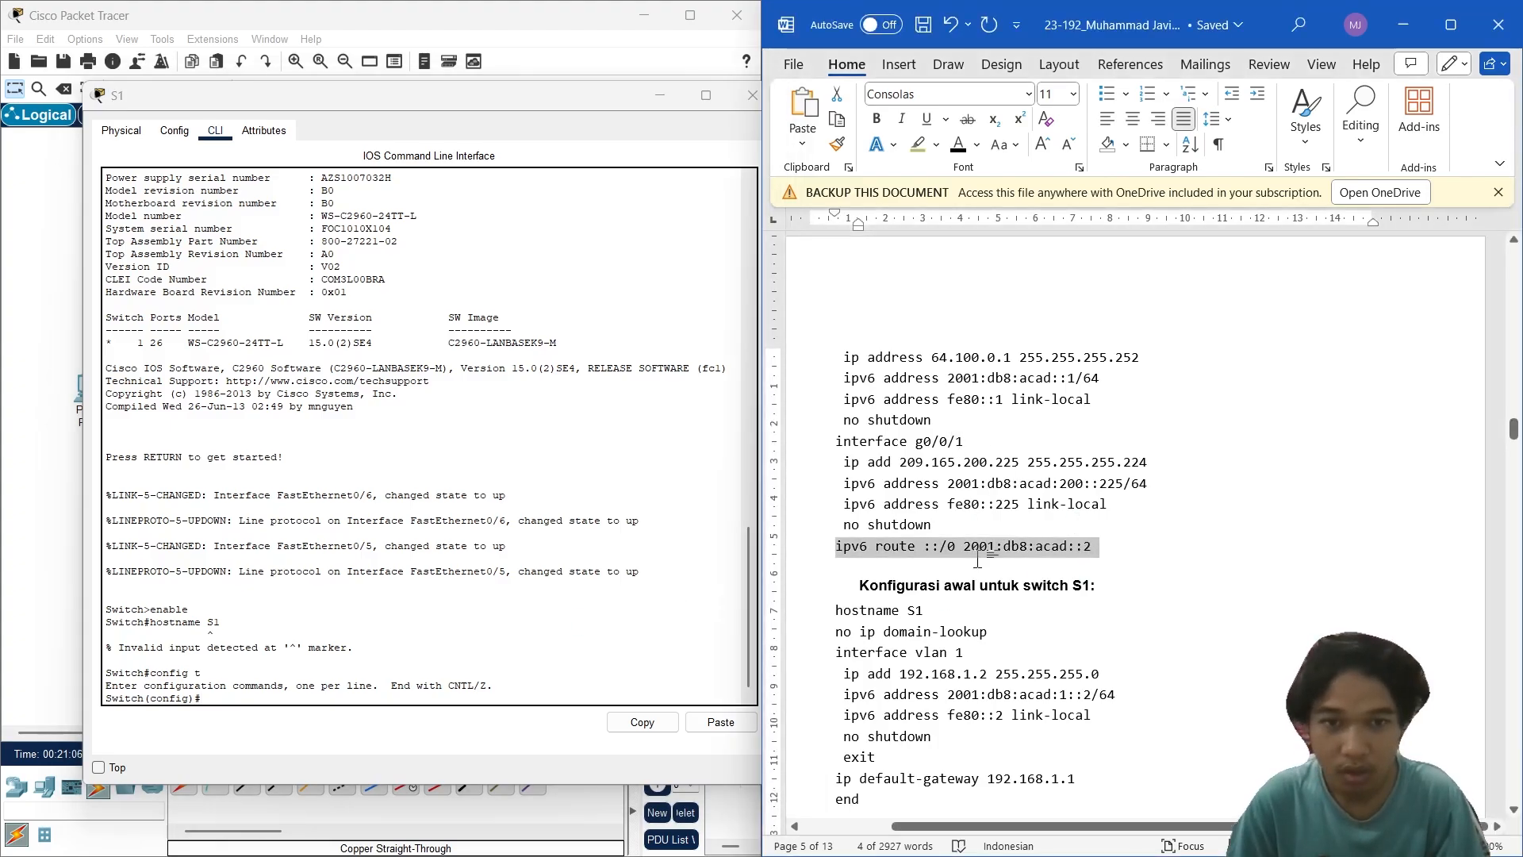
{"action": "scroll", "coordinate": [971, 603], "scroll_direction": "down", "scroll_amount": 1}
{"action": "left_click_drag", "start_coordinate": [929, 563], "coordinate": [838, 561]}
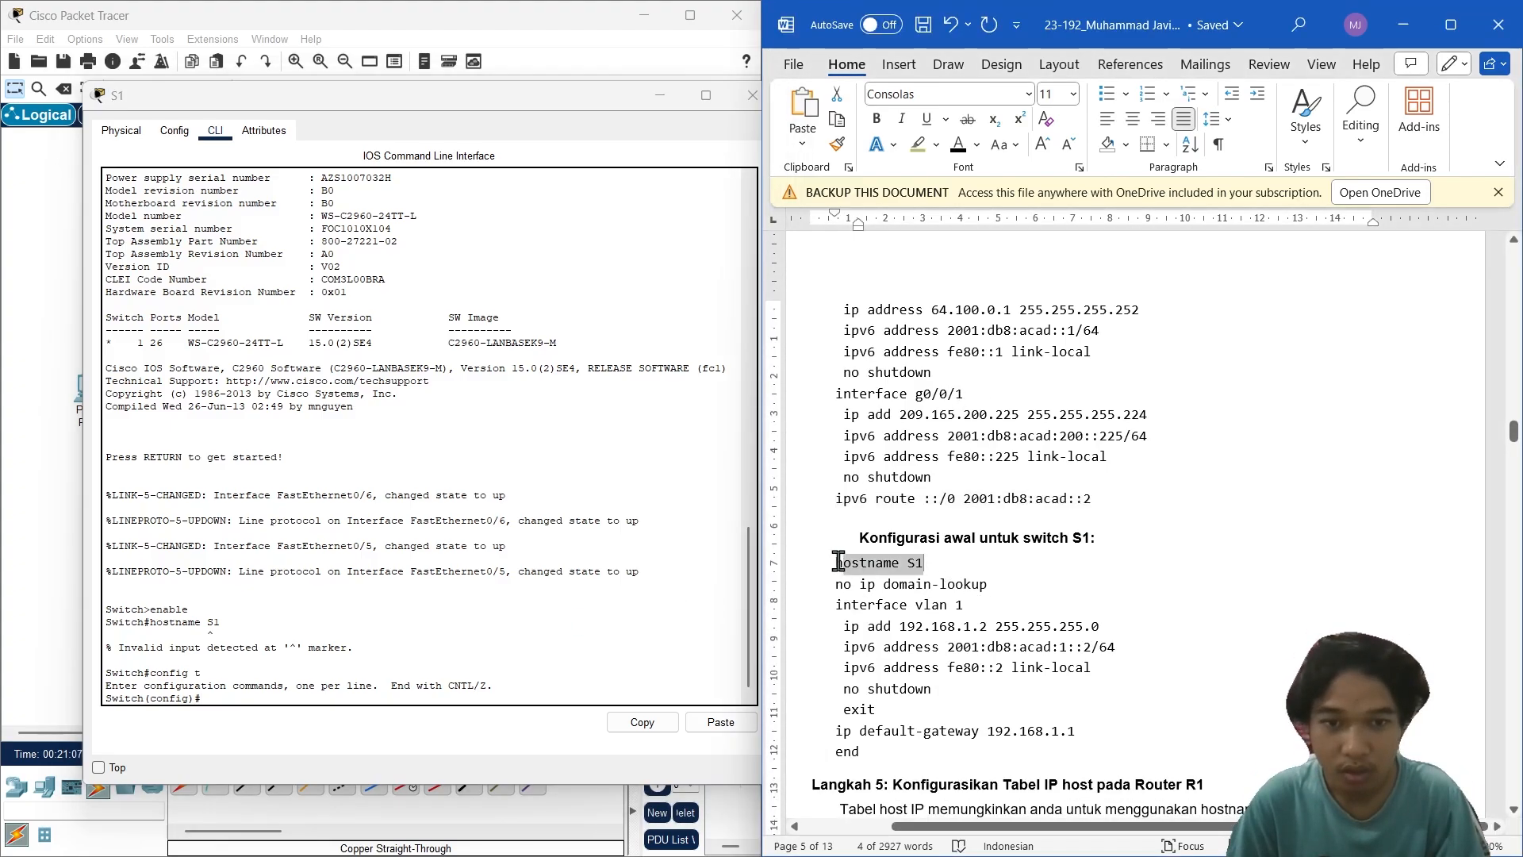
{"action": "left_click", "coordinate": [386, 688]}
{"action": "left_click", "coordinate": [720, 722]}
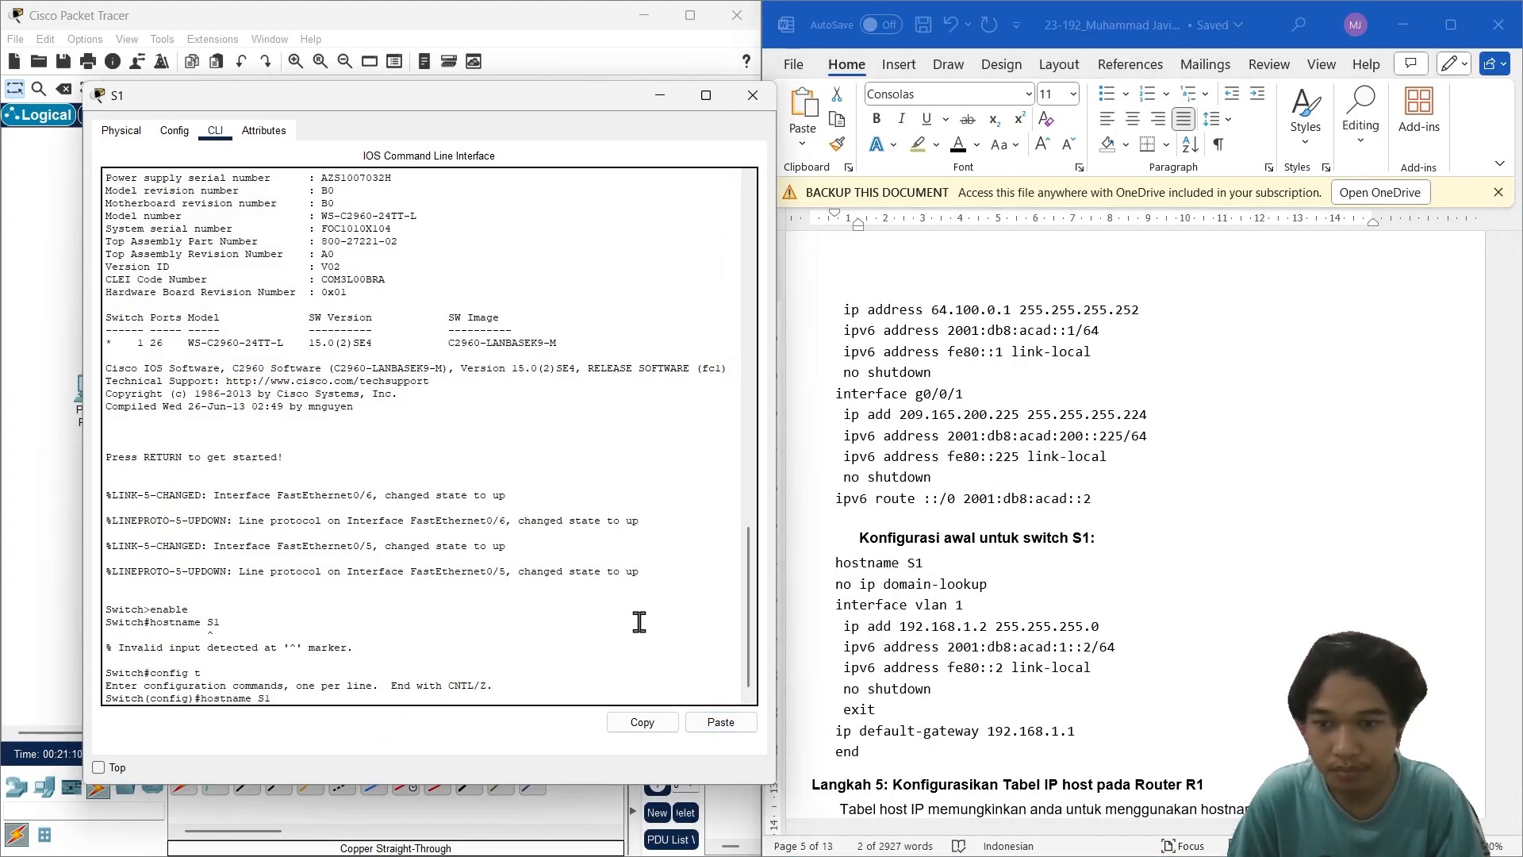
Step: Find and read the lab document's note on the SDM templates and the commands for checking and changing them
{"action": "scroll", "coordinate": [944, 527], "scroll_direction": "up", "scroll_amount": 1}
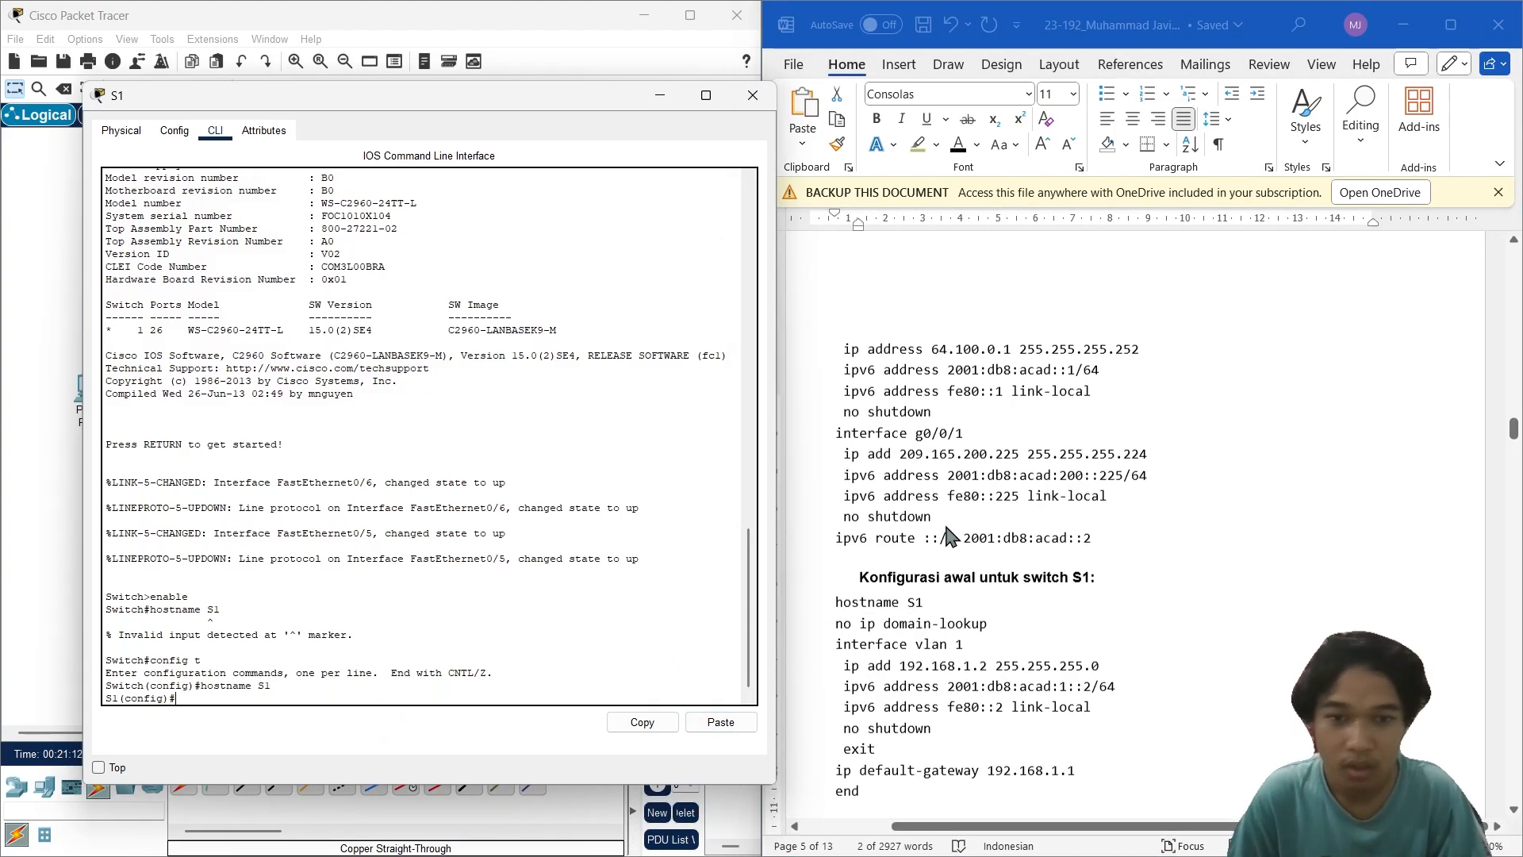
{"action": "scroll", "coordinate": [917, 702], "scroll_direction": "down", "scroll_amount": 1}
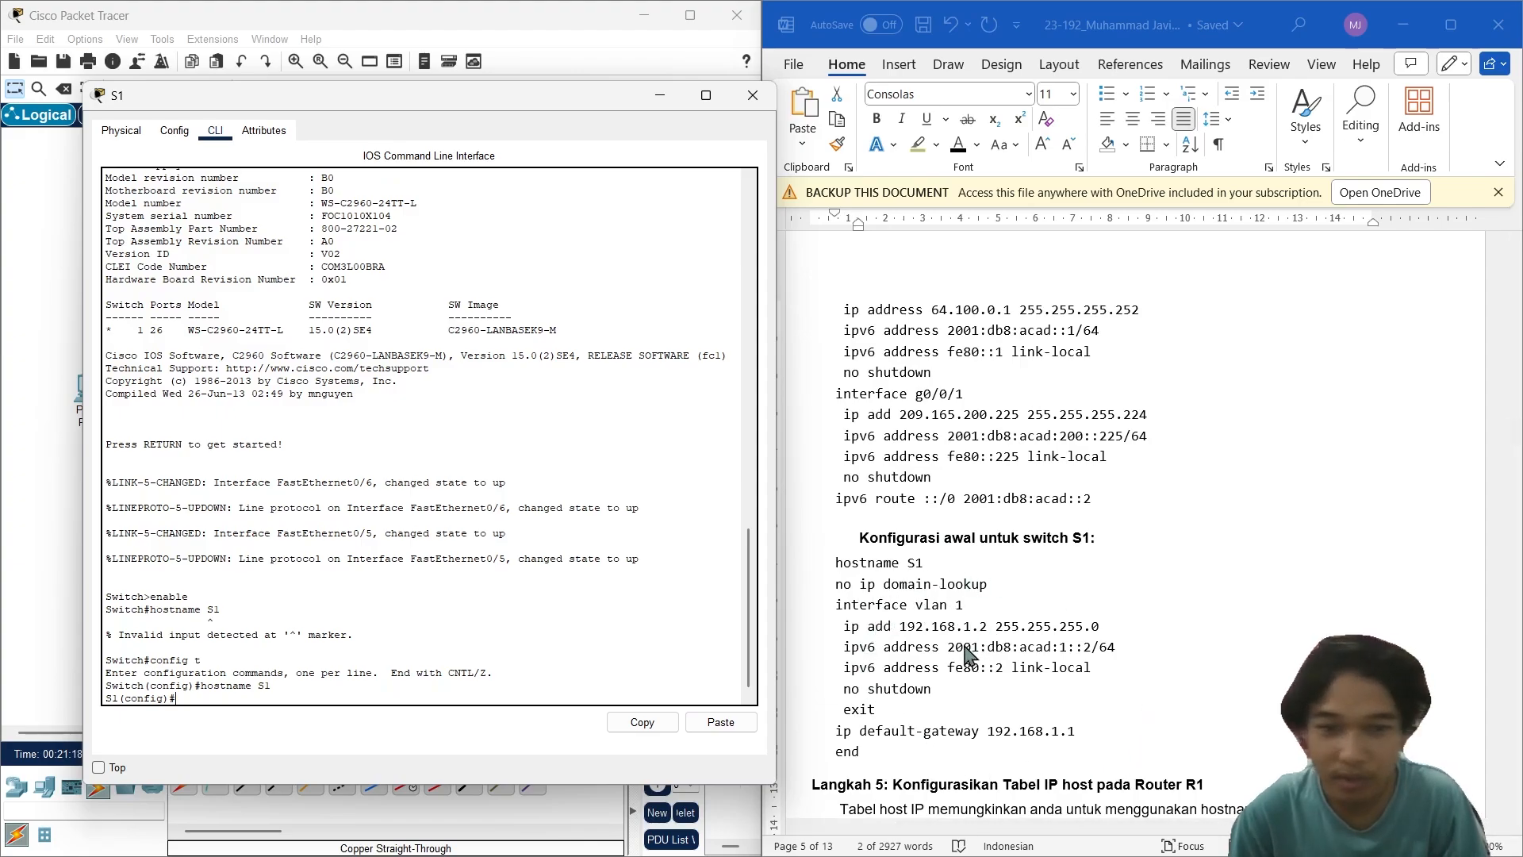
{"action": "scroll", "coordinate": [951, 655], "scroll_direction": "up", "scroll_amount": 15}
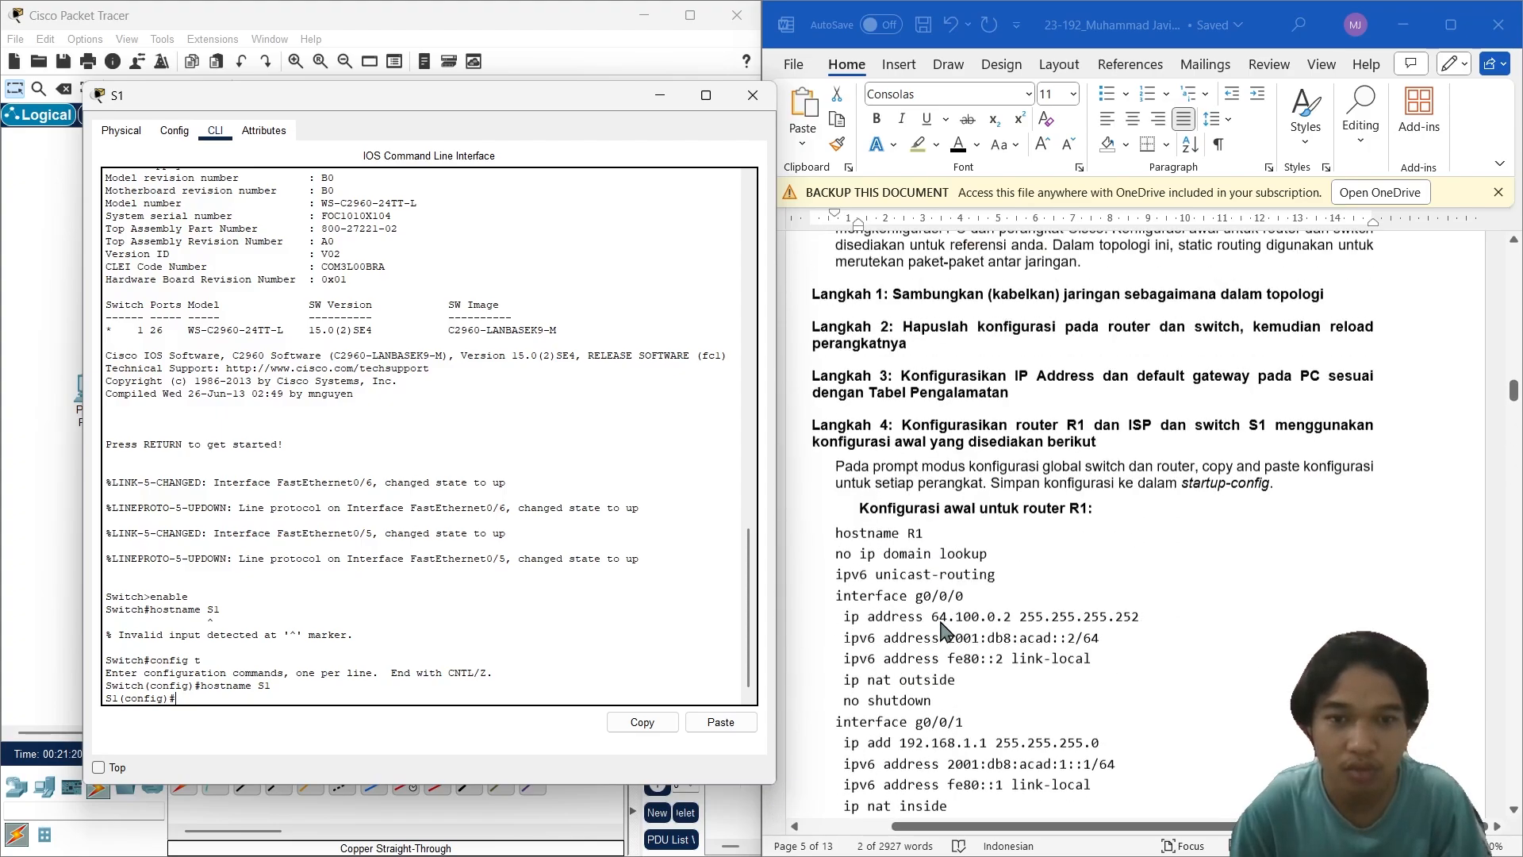
{"action": "scroll", "coordinate": [944, 631], "scroll_direction": "up", "scroll_amount": 10}
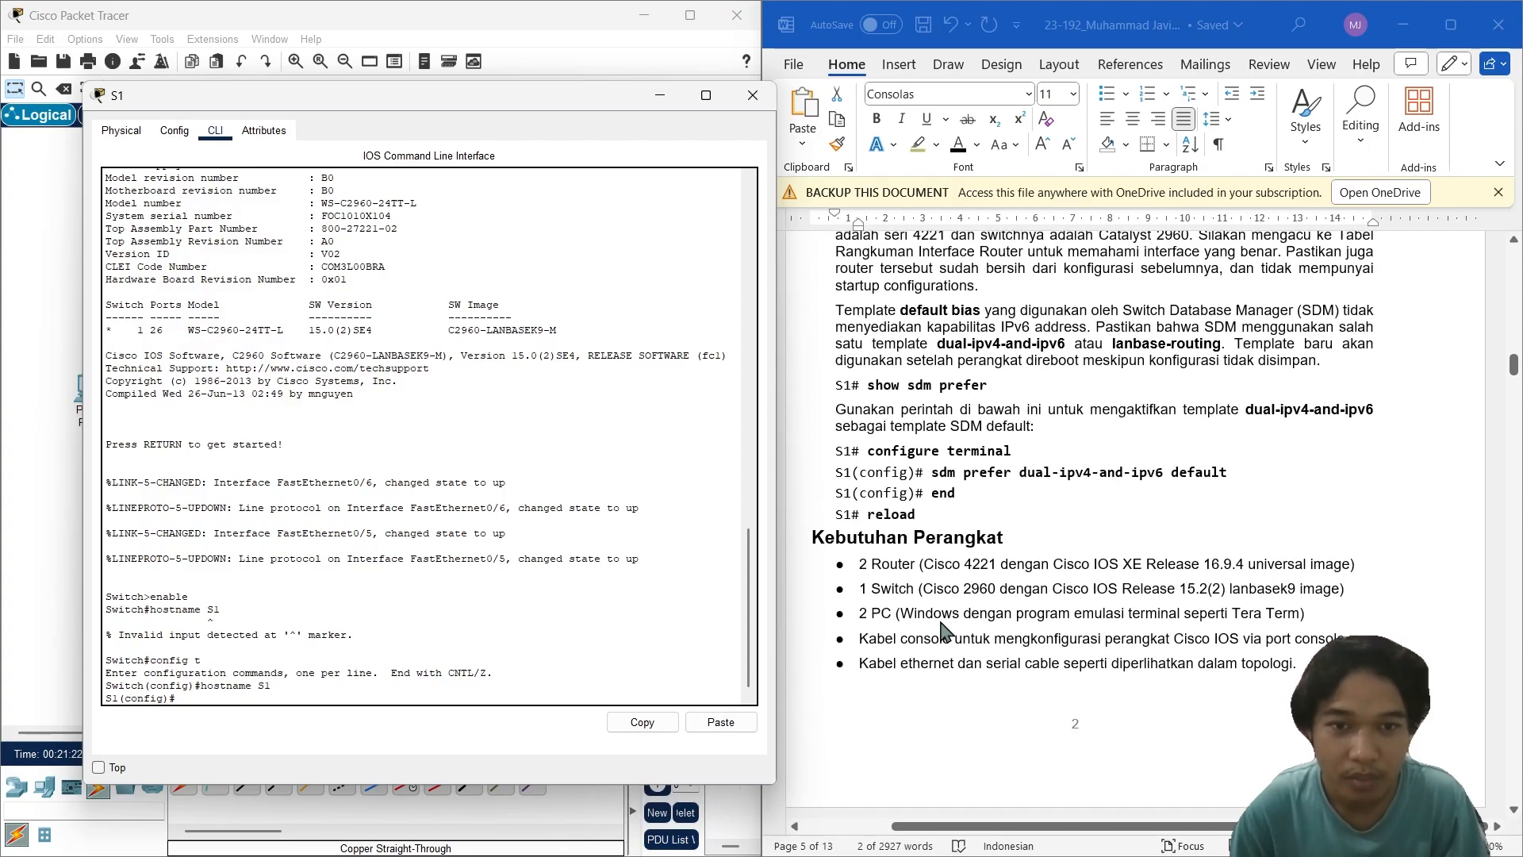
{"action": "scroll", "coordinate": [905, 423], "scroll_direction": "up", "scroll_amount": 1}
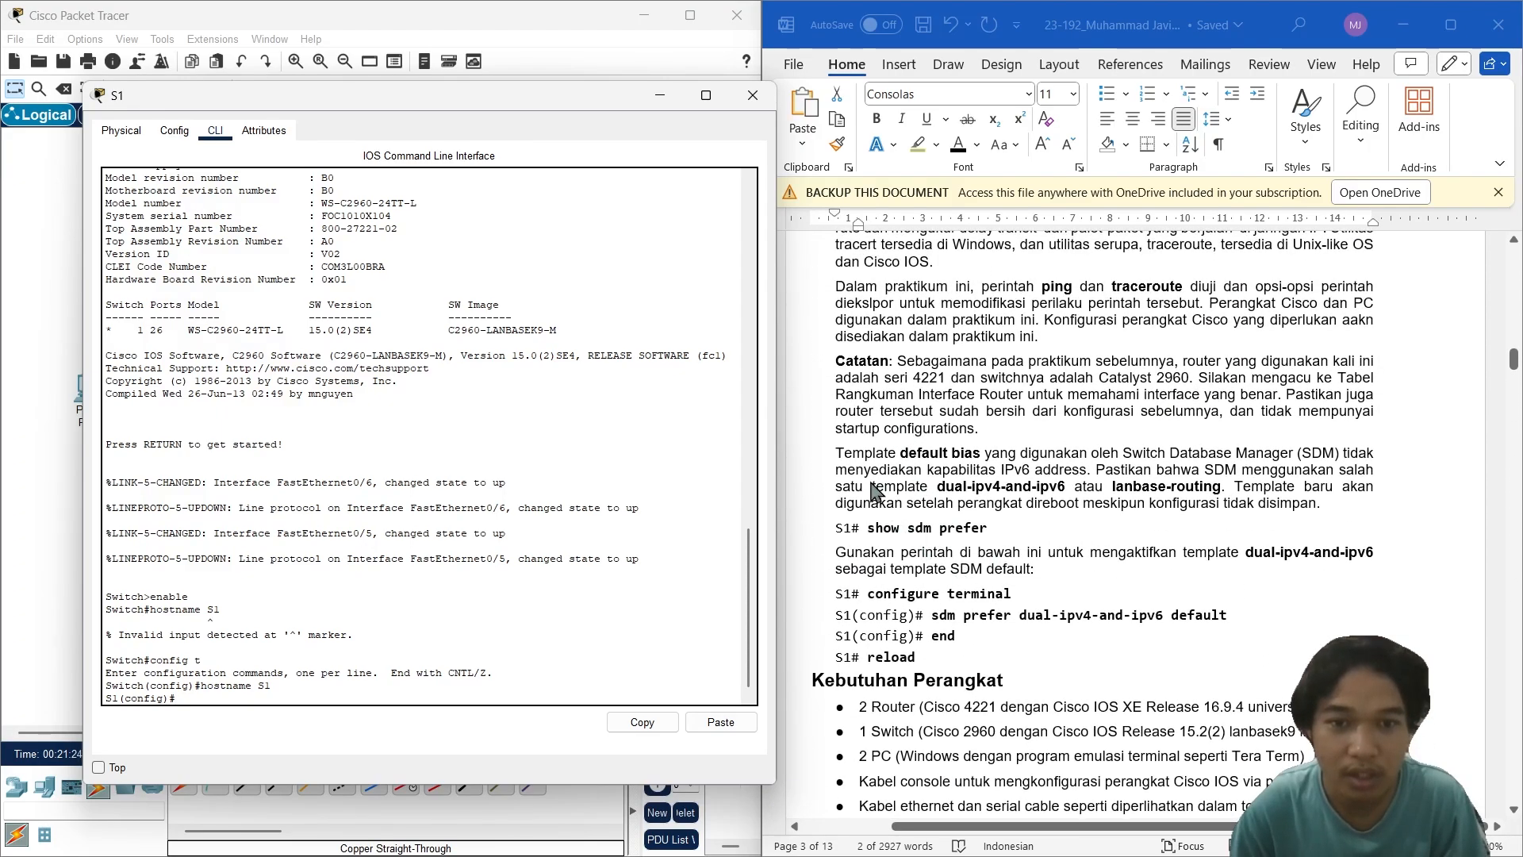
{"action": "left_click", "coordinate": [924, 478]}
{"action": "left_click_drag", "start_coordinate": [849, 454], "coordinate": [944, 449]}
{"action": "left_click", "coordinate": [988, 455]}
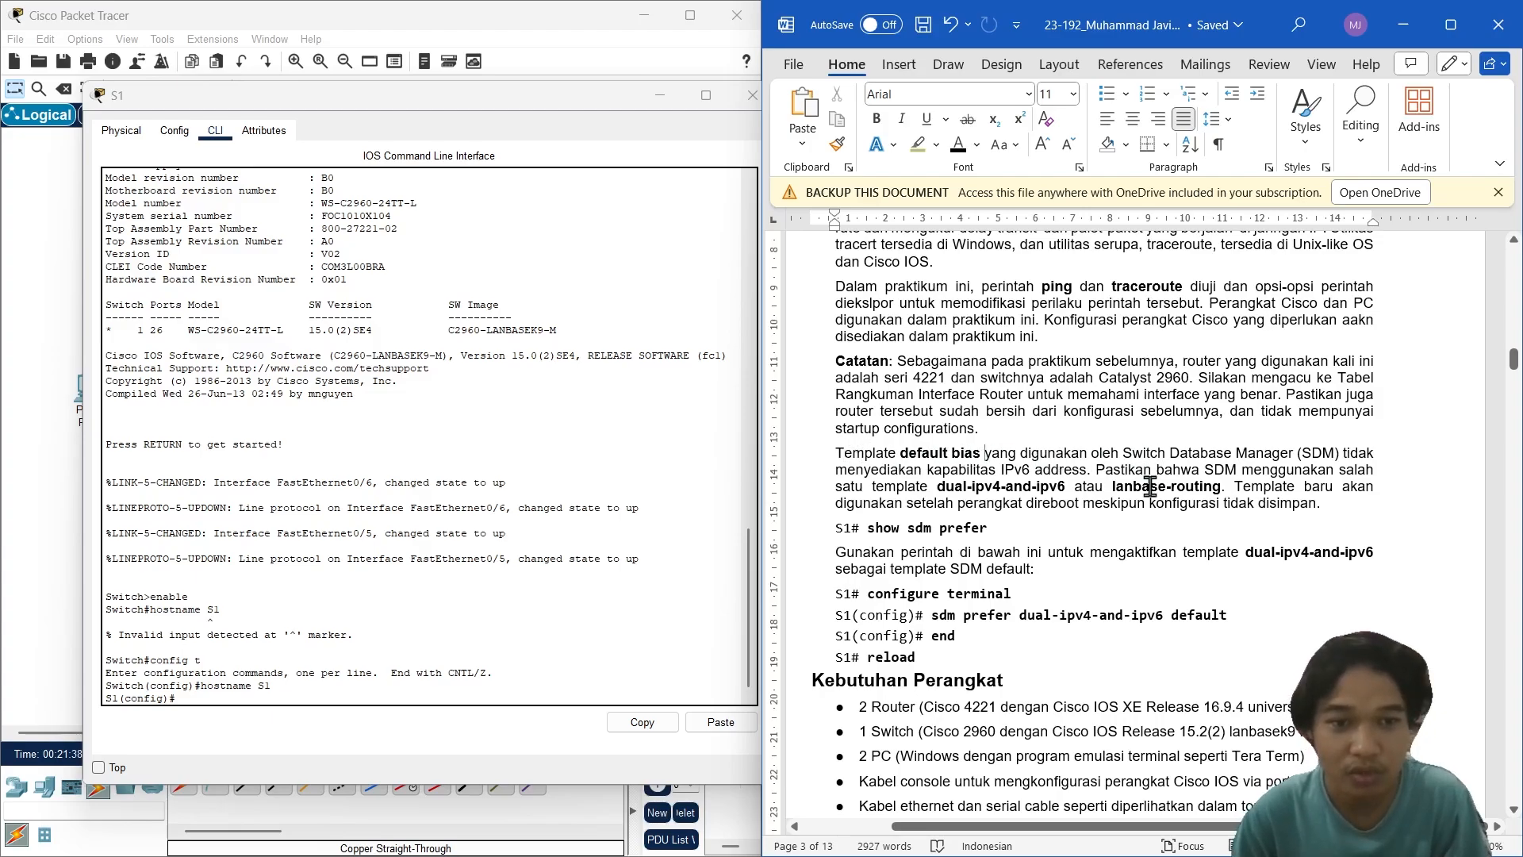
{"action": "left_click", "coordinate": [925, 500]}
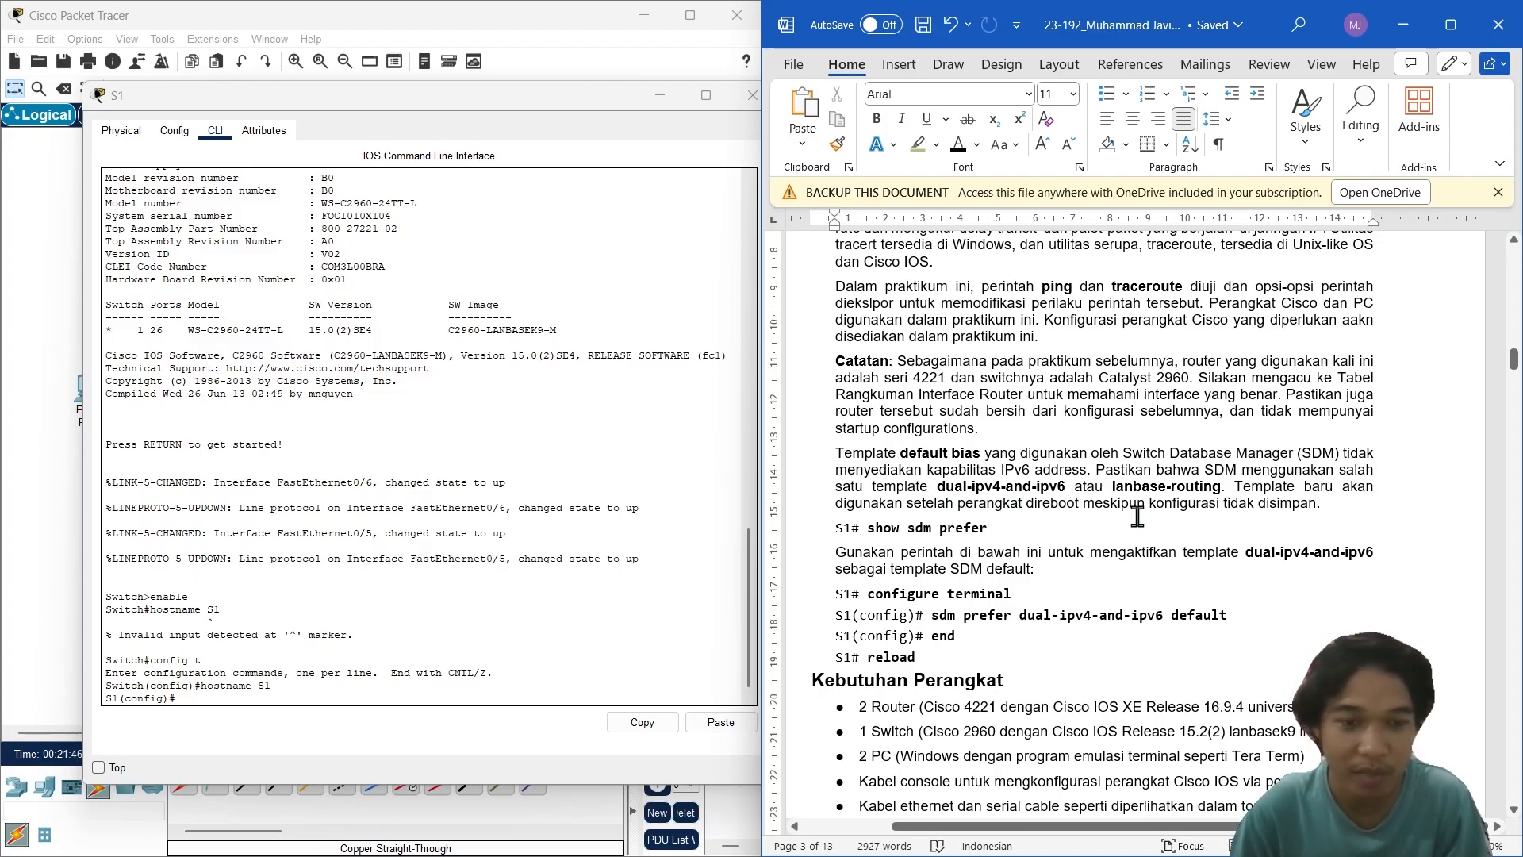
{"action": "left_click", "coordinate": [956, 527]}
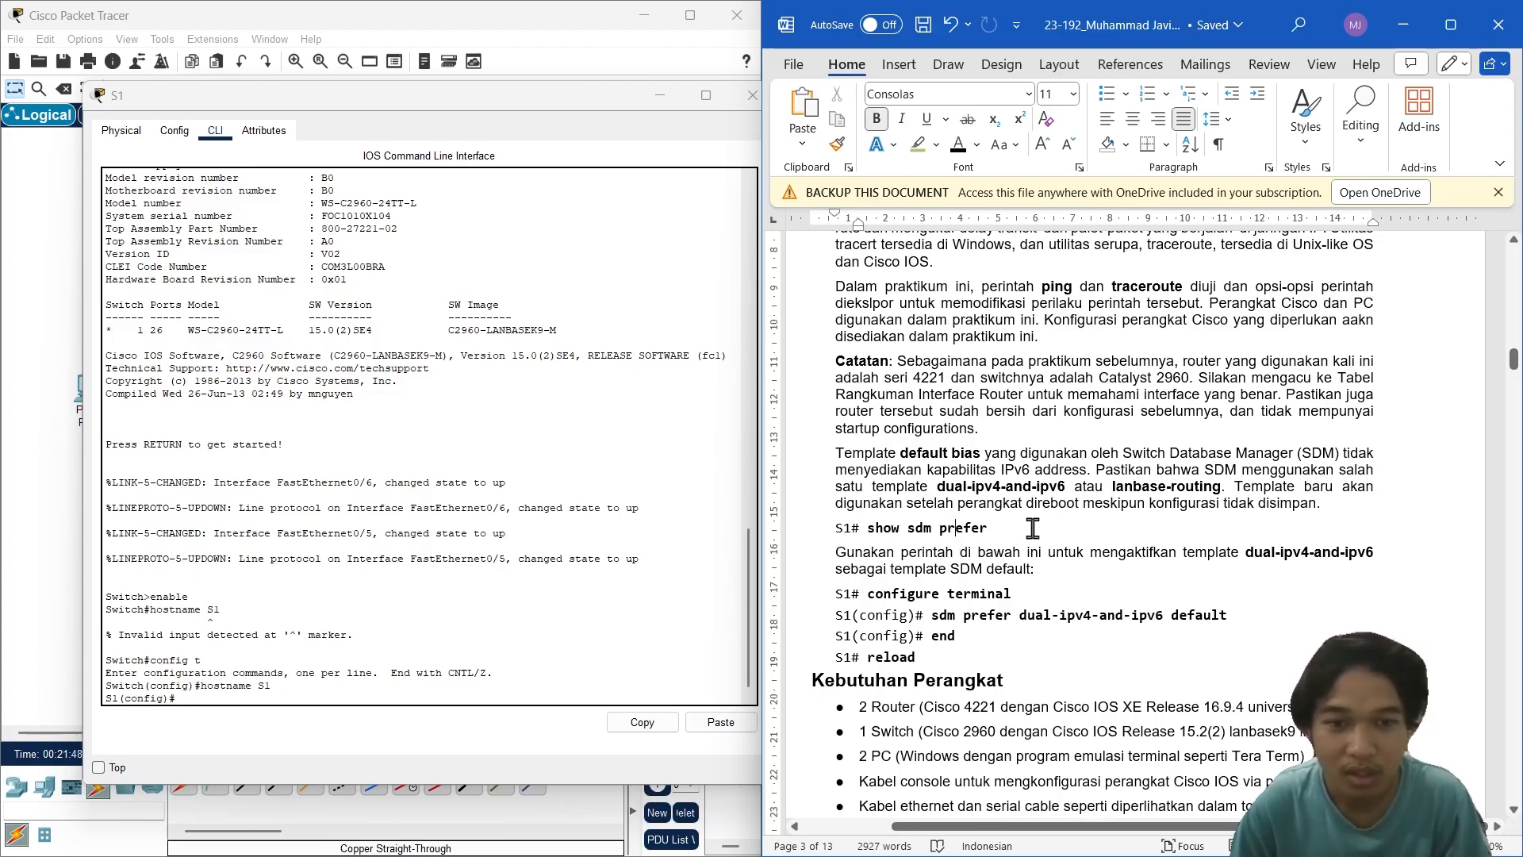
Step: Return S1 to privileged EXEC mode and run the show sdm prefer command copied from the lab document
{"action": "left_click_drag", "start_coordinate": [1017, 527], "coordinate": [890, 540]}
{"action": "key", "text": "ctrl+c"}
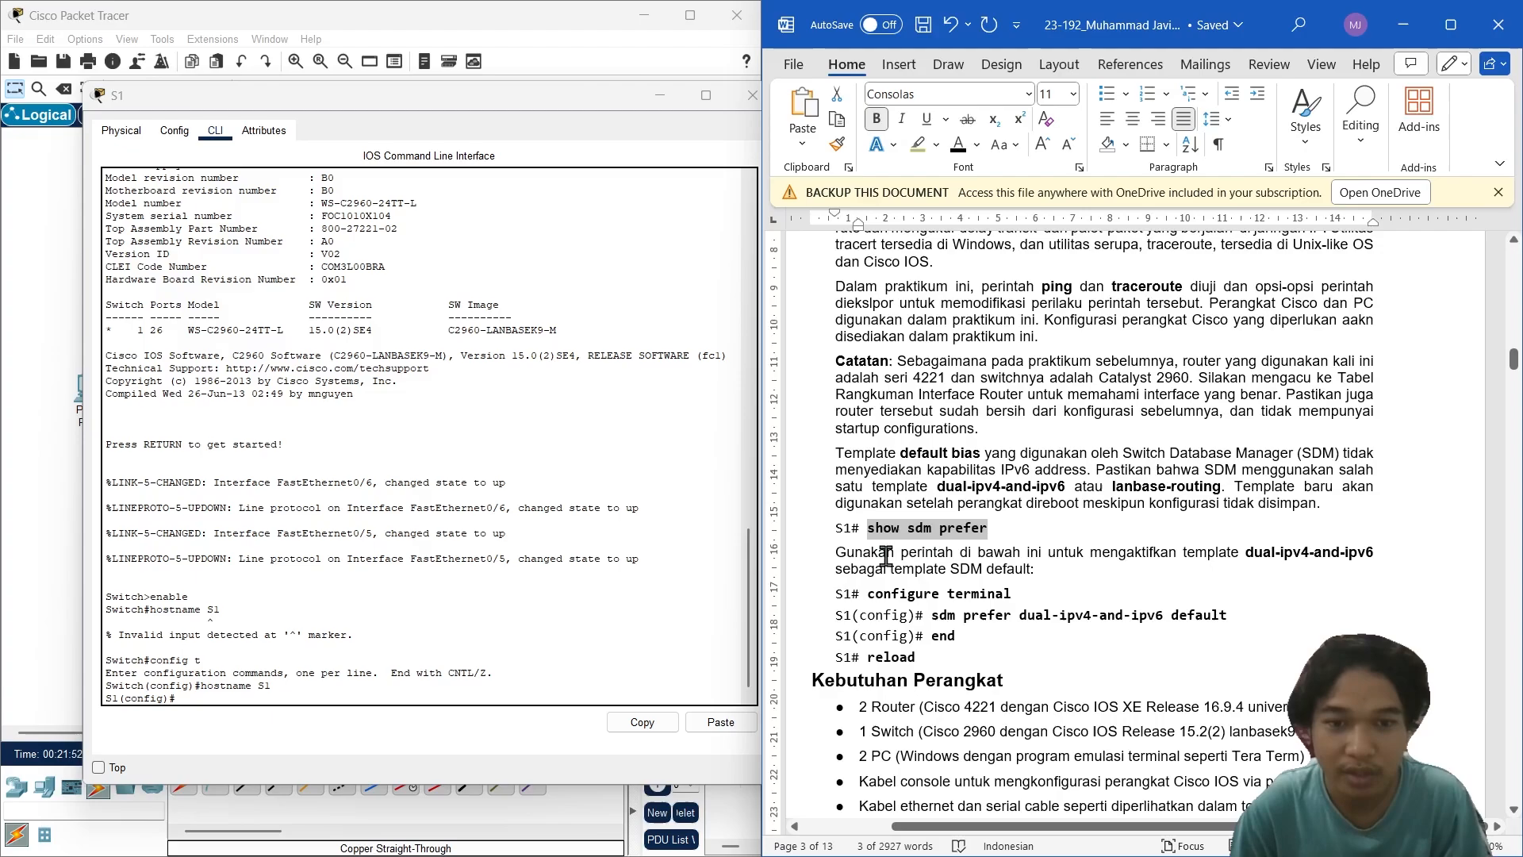
{"action": "left_click", "coordinate": [444, 690]}
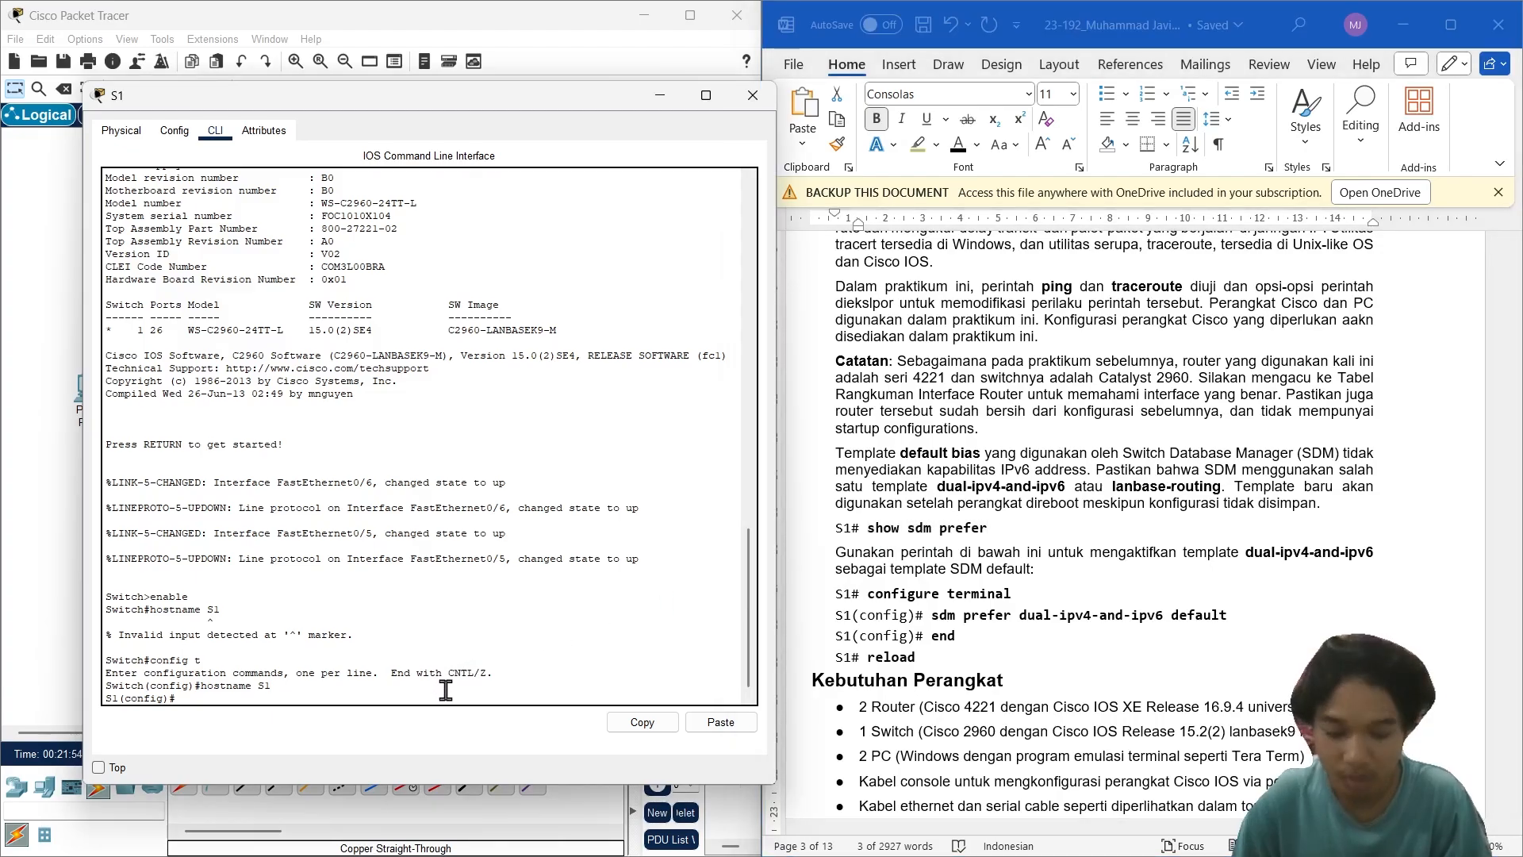
{"action": "key", "text": "Return"}
{"action": "type", "text": "exit"}
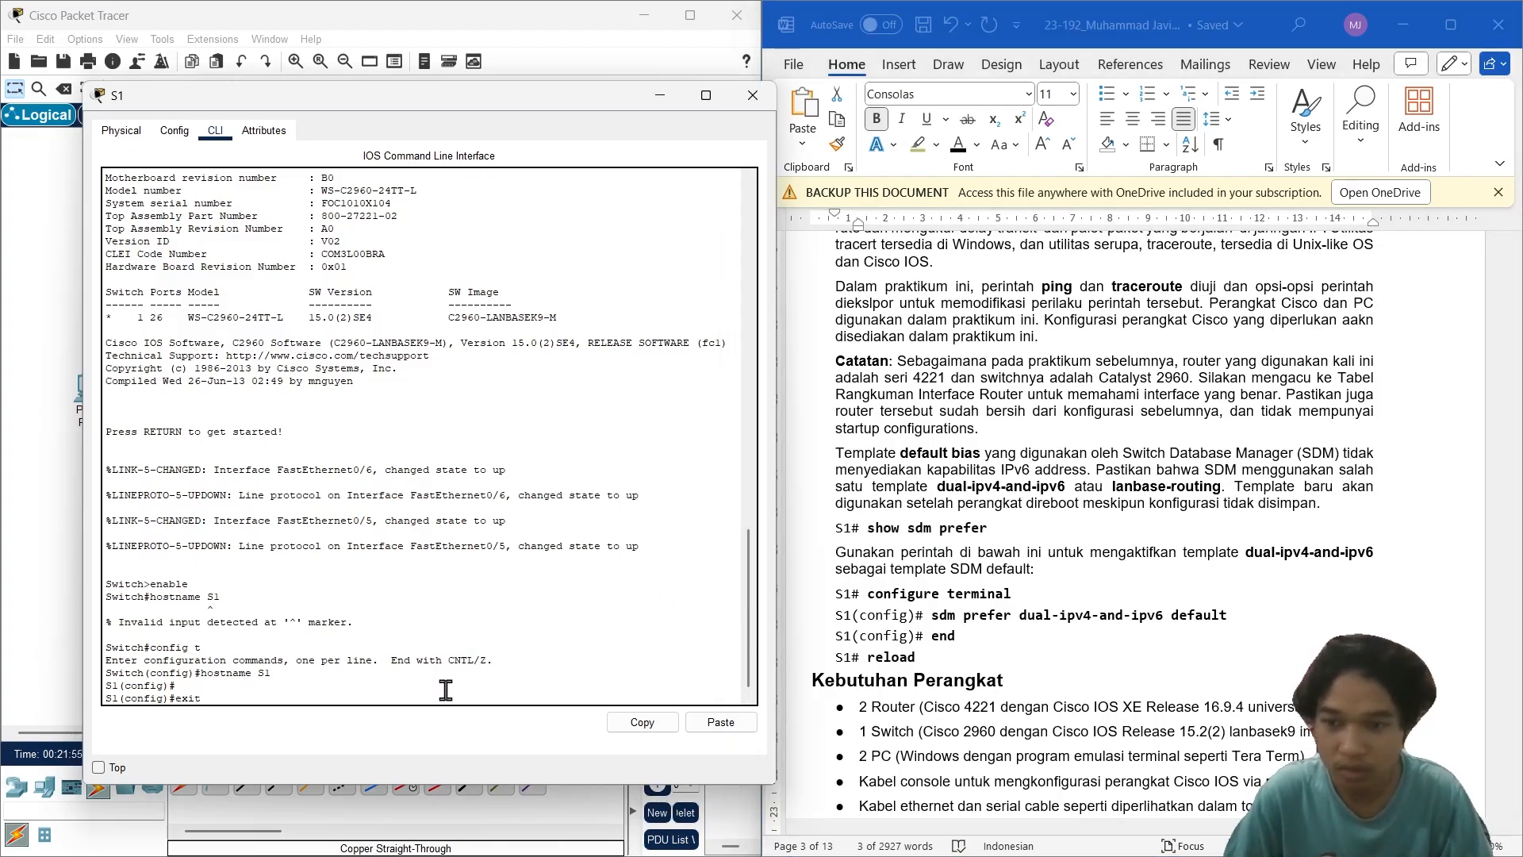
{"action": "key", "text": "Return"}
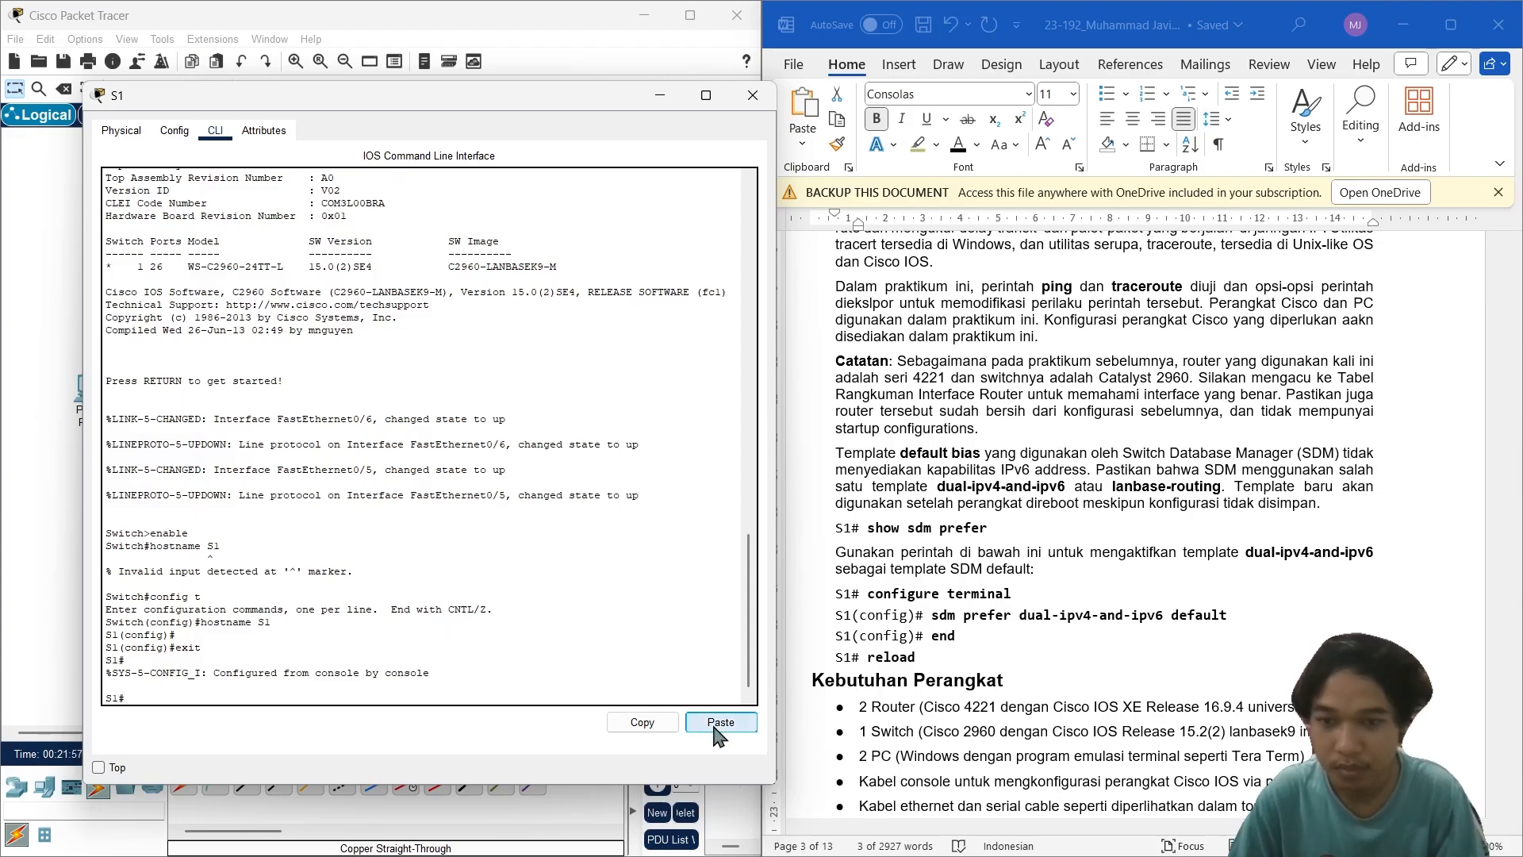
{"action": "left_click", "coordinate": [719, 722]}
{"action": "key", "text": "Return"}
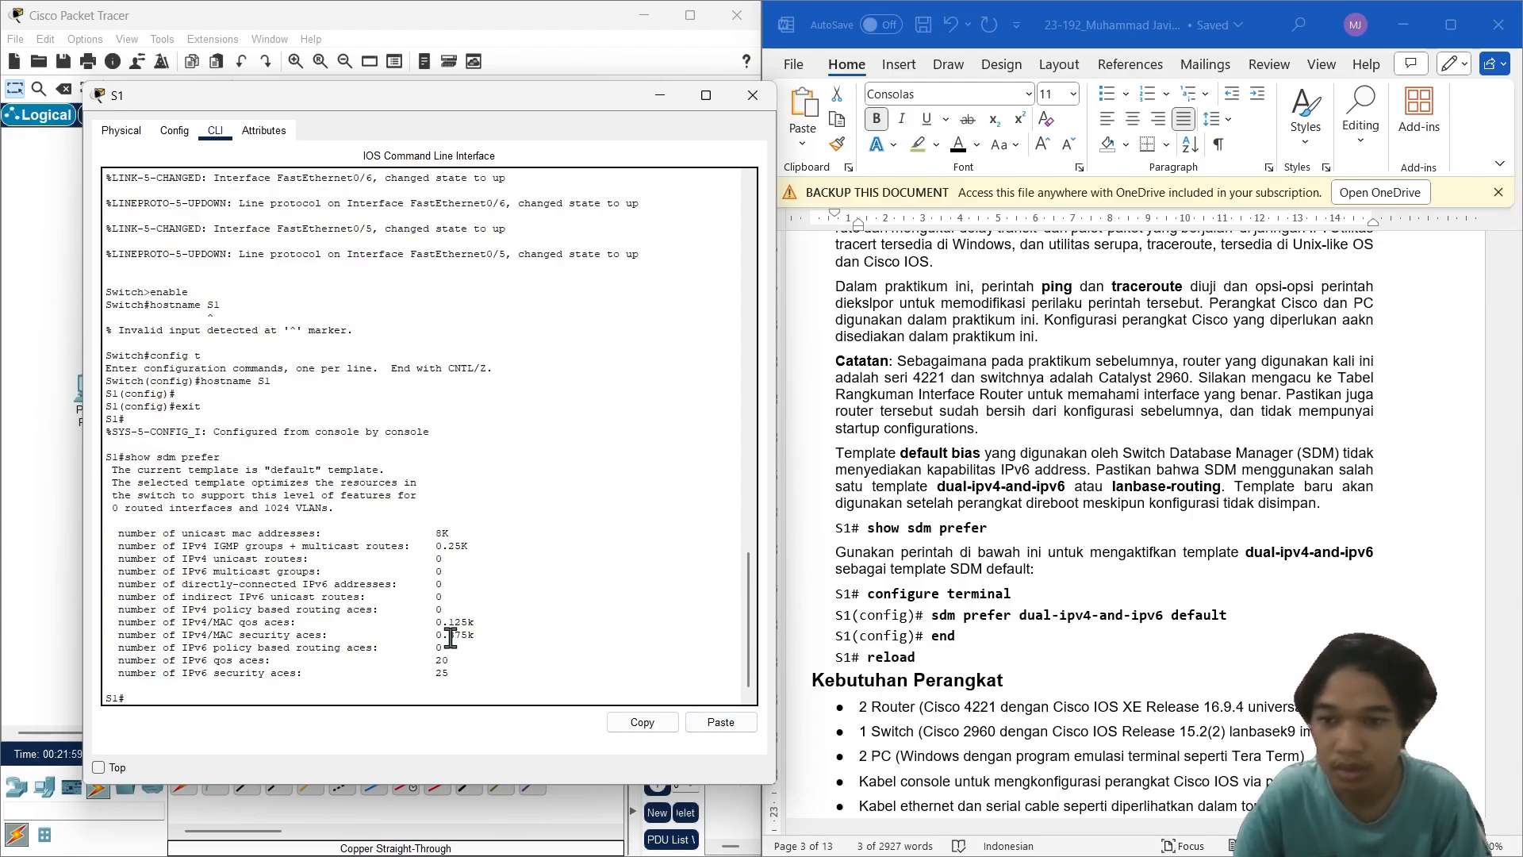
Step: Copy the configure terminal command from the lab document into S1 and run it
{"action": "scroll", "coordinate": [960, 562], "scroll_direction": "down", "scroll_amount": 1}
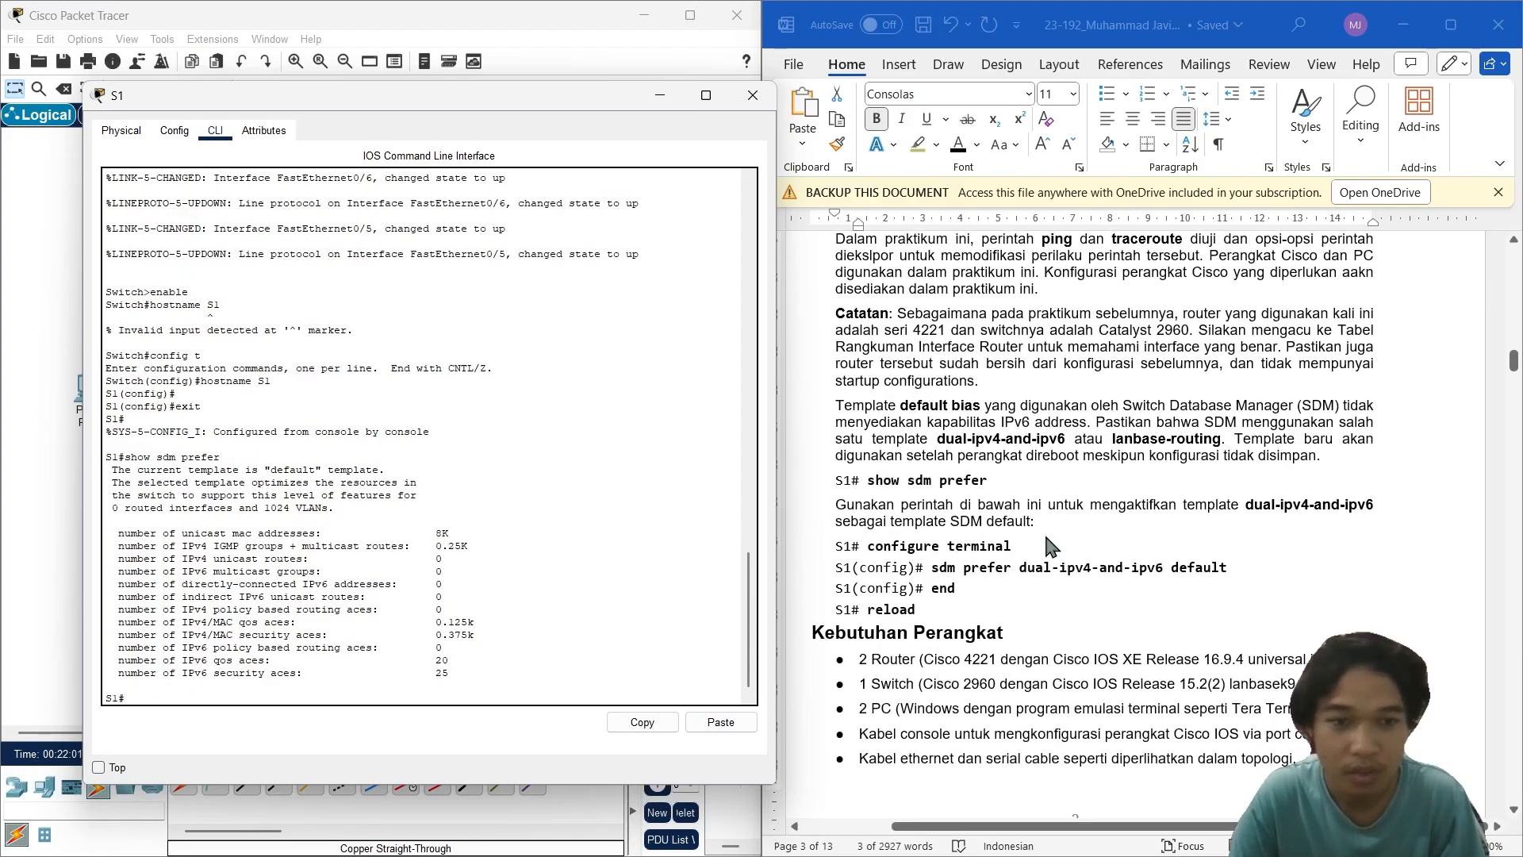
{"action": "left_click", "coordinate": [918, 521]}
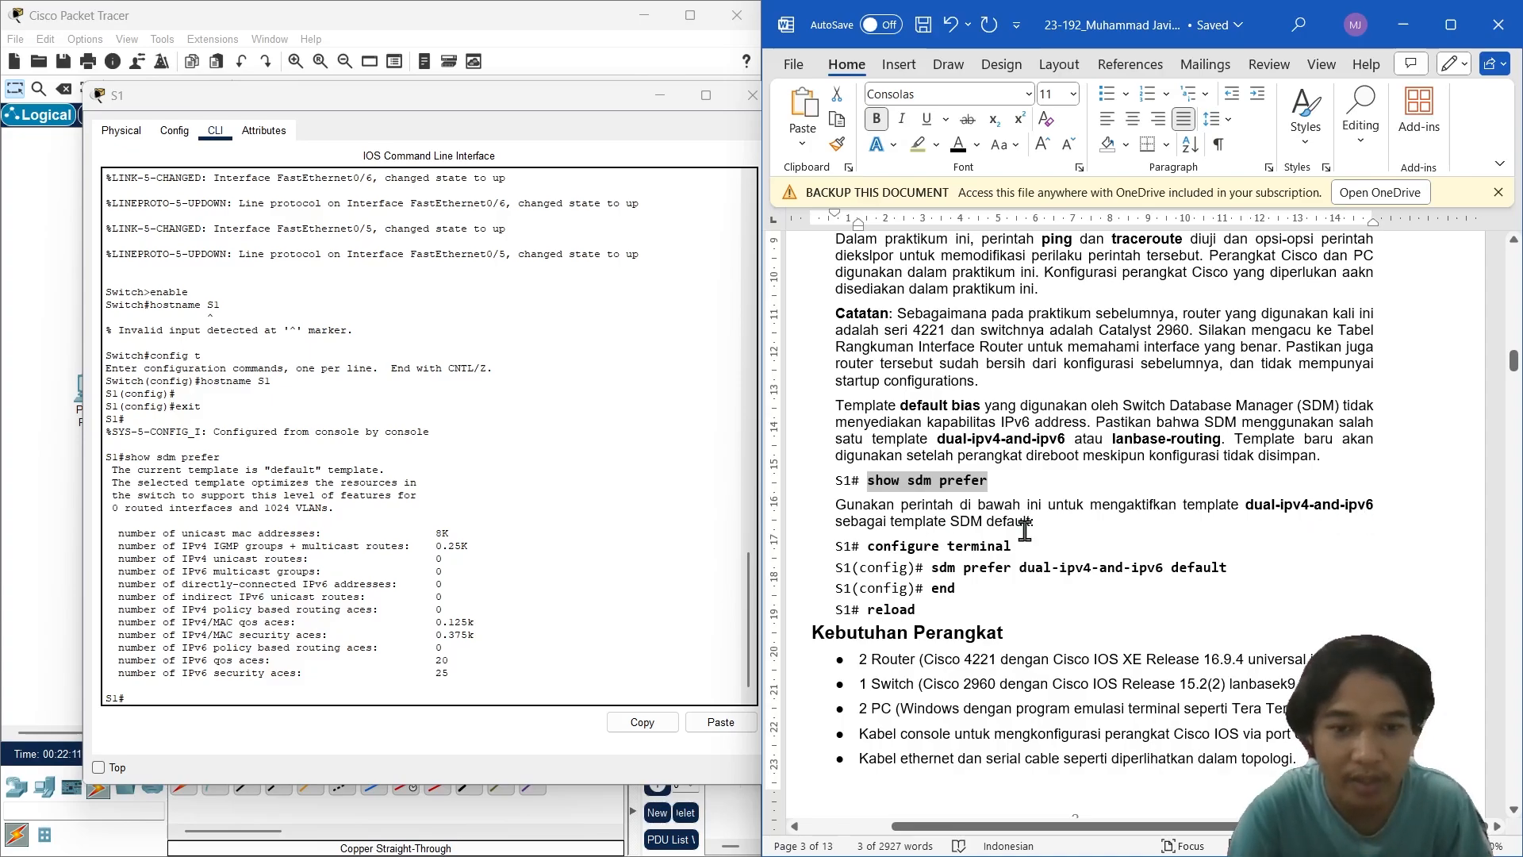
{"action": "left_click_drag", "start_coordinate": [1013, 548], "coordinate": [881, 548]}
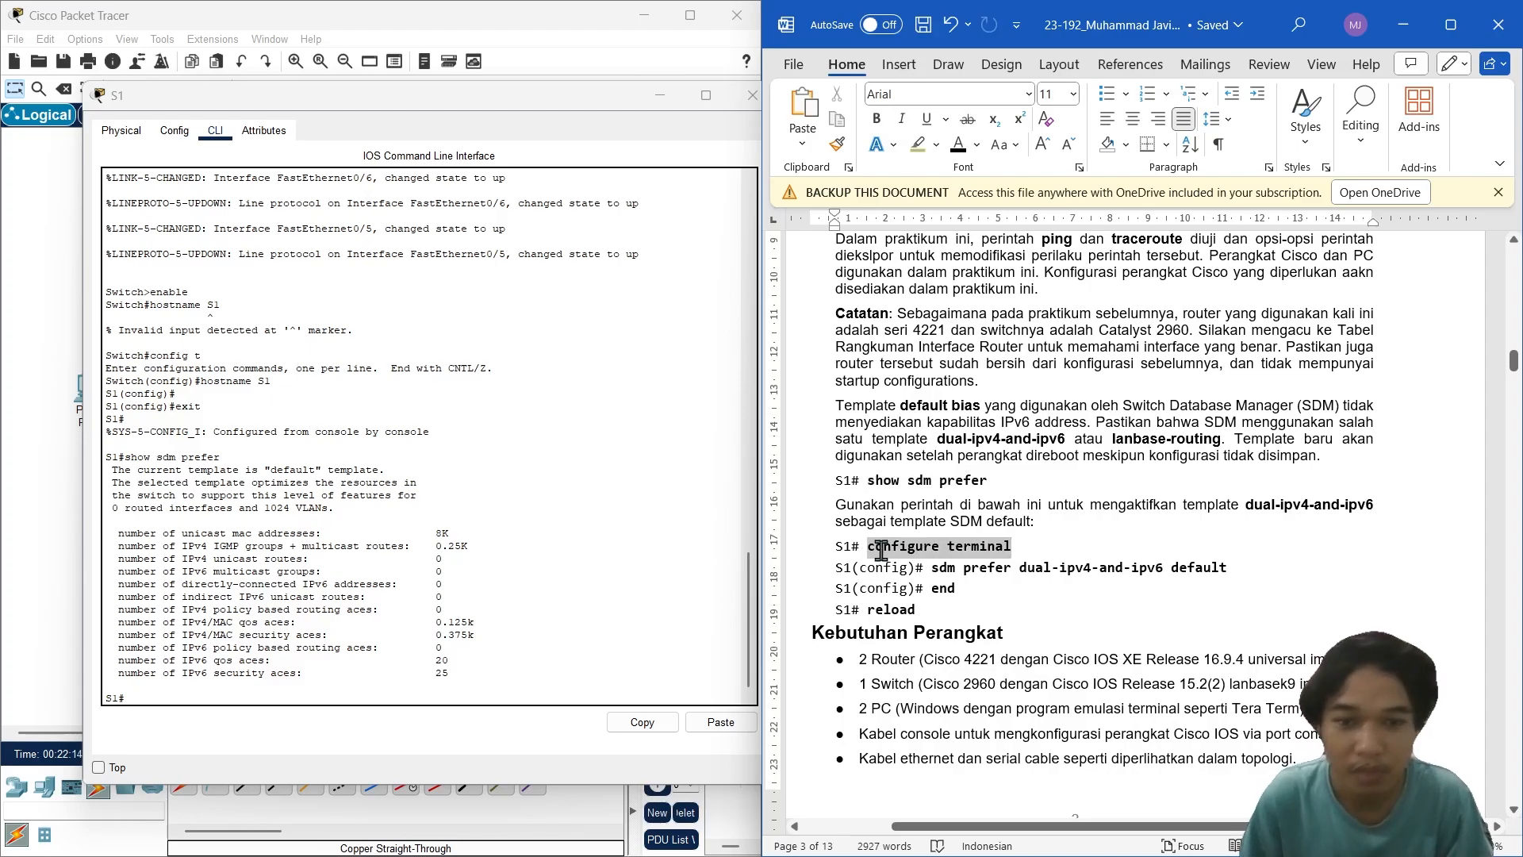
{"action": "left_click", "coordinate": [579, 694]}
{"action": "left_click", "coordinate": [742, 722]}
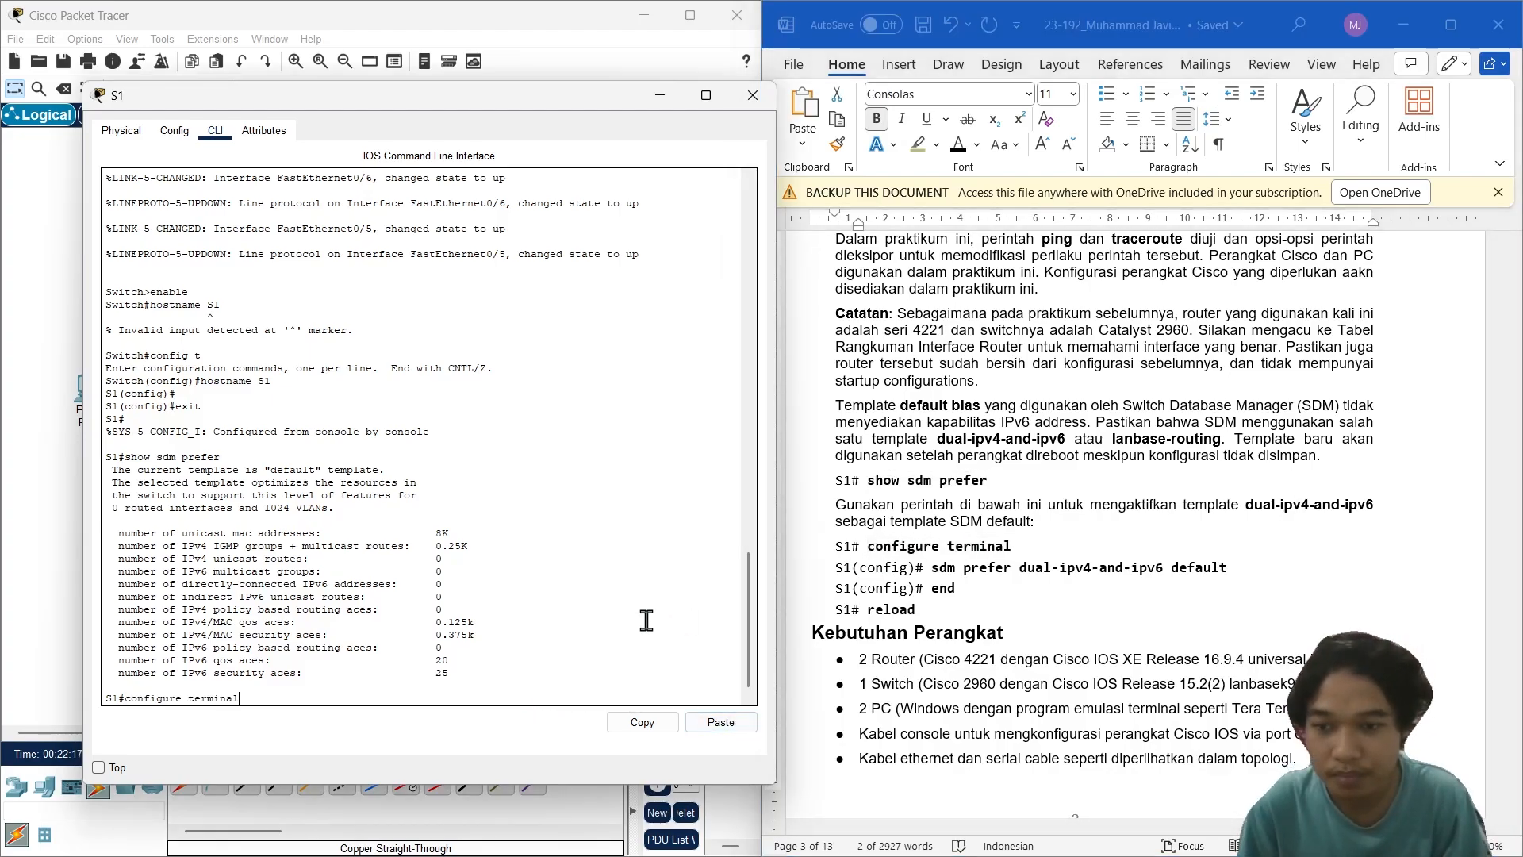
{"action": "key", "text": "Return"}
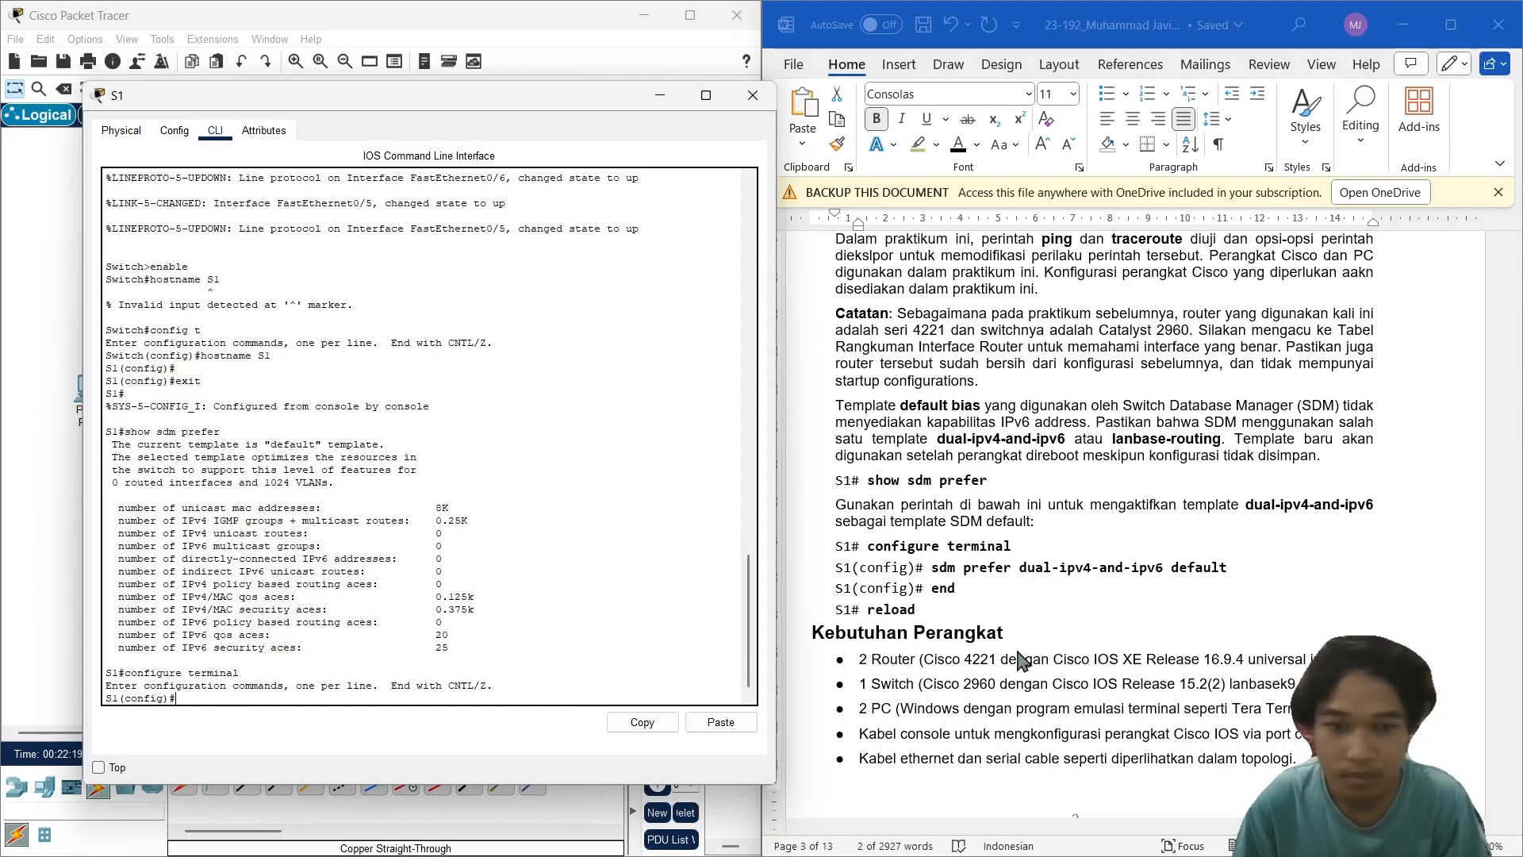
Step: Copy the sdm prefer dual-ipv4-and-ipv6 default command from the lab document into S1 and run it
{"action": "left_click", "coordinate": [965, 586]}
{"action": "left_click_drag", "start_coordinate": [935, 568], "coordinate": [1240, 570]}
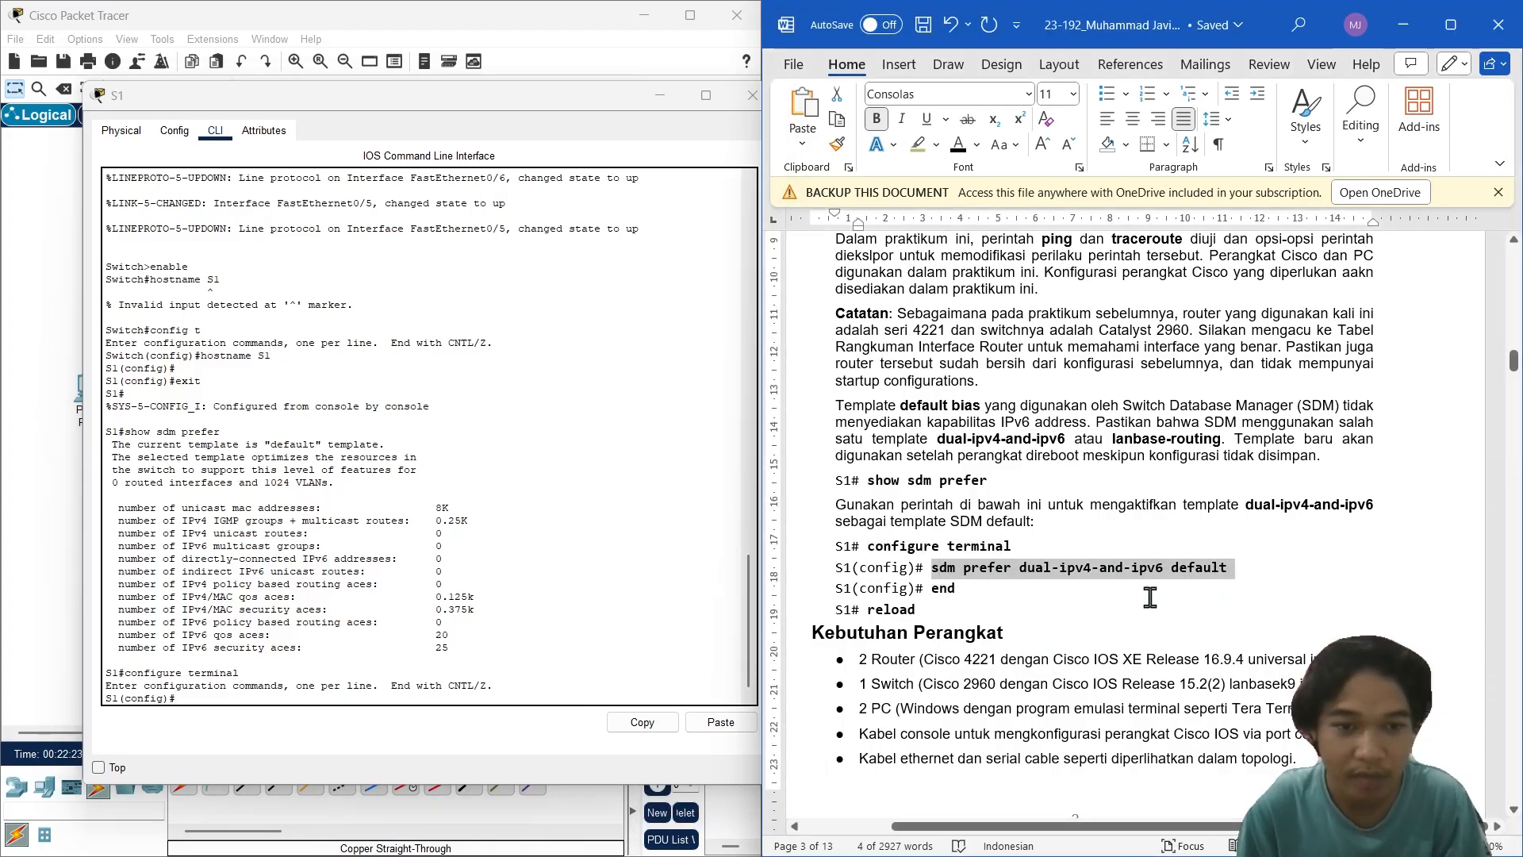
{"action": "left_click", "coordinate": [712, 724]}
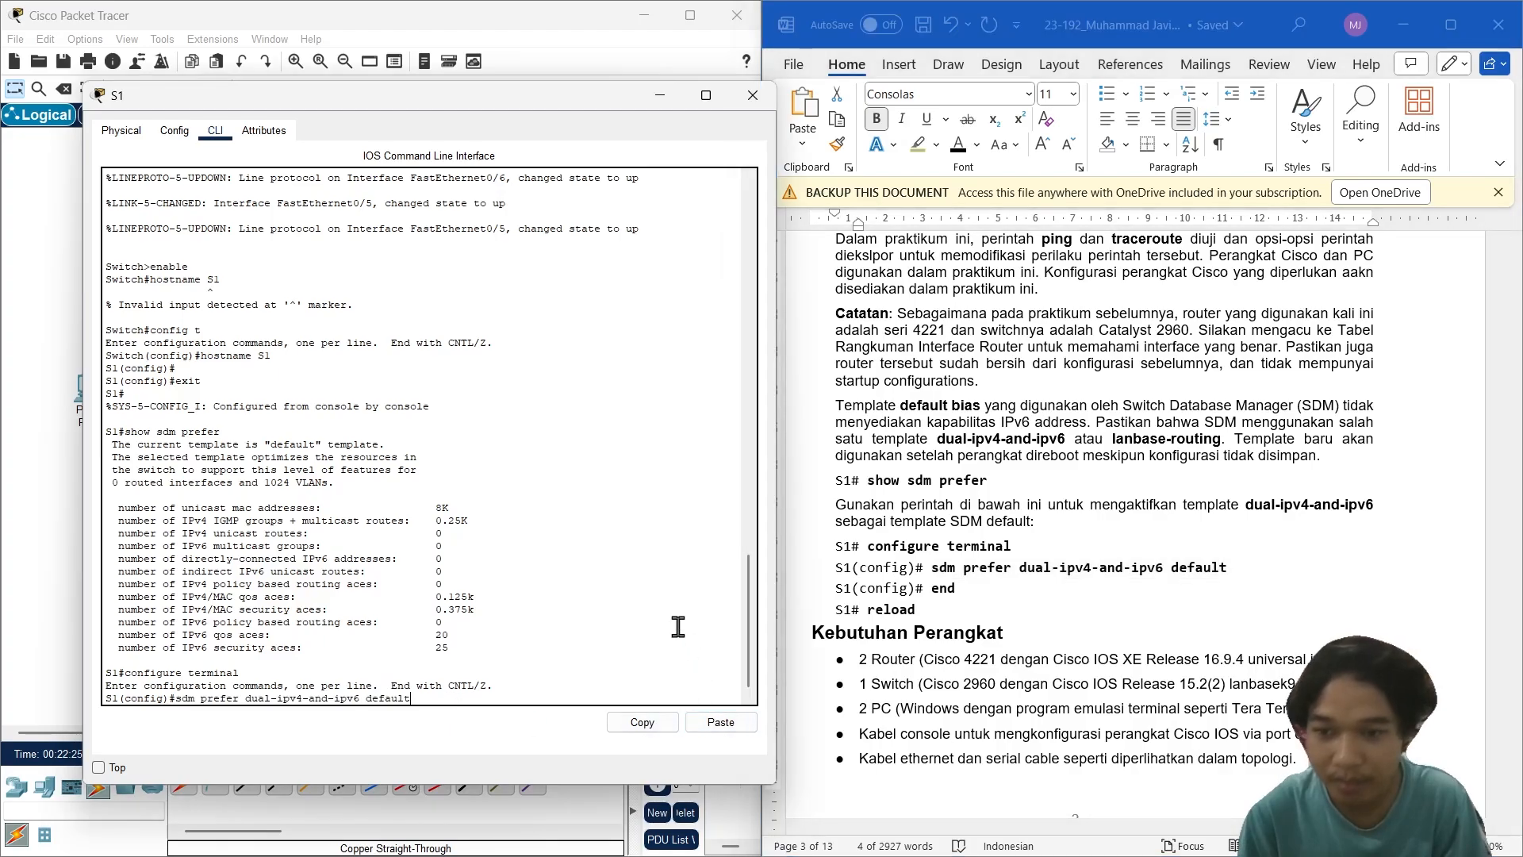
{"action": "key", "text": "Return"}
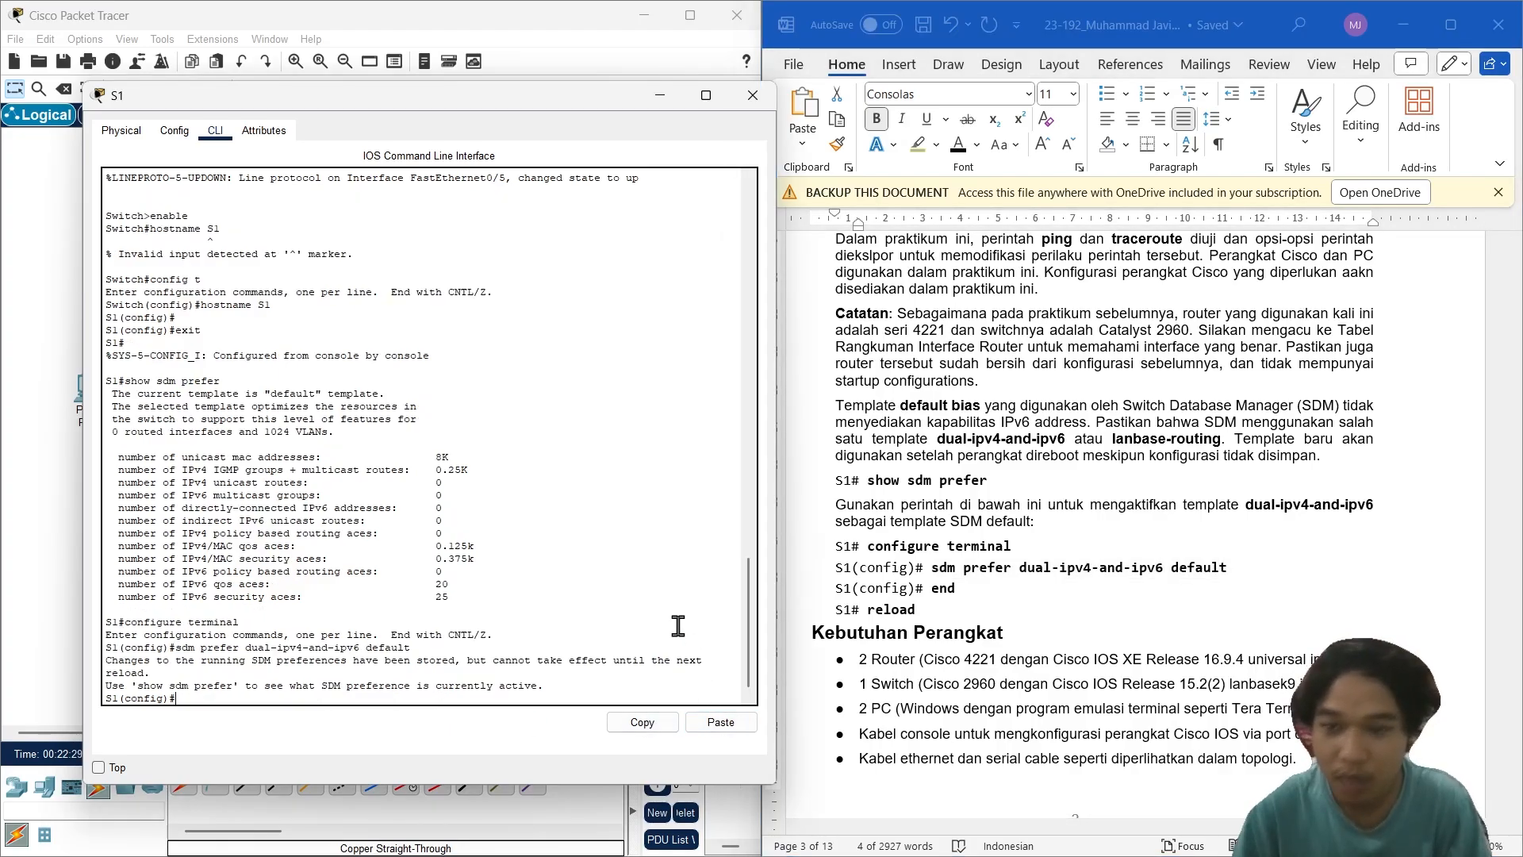
Step: End configuration mode and reload S1, answering yes to save the modified configuration and confirming the reload
{"action": "key", "text": "Return"}
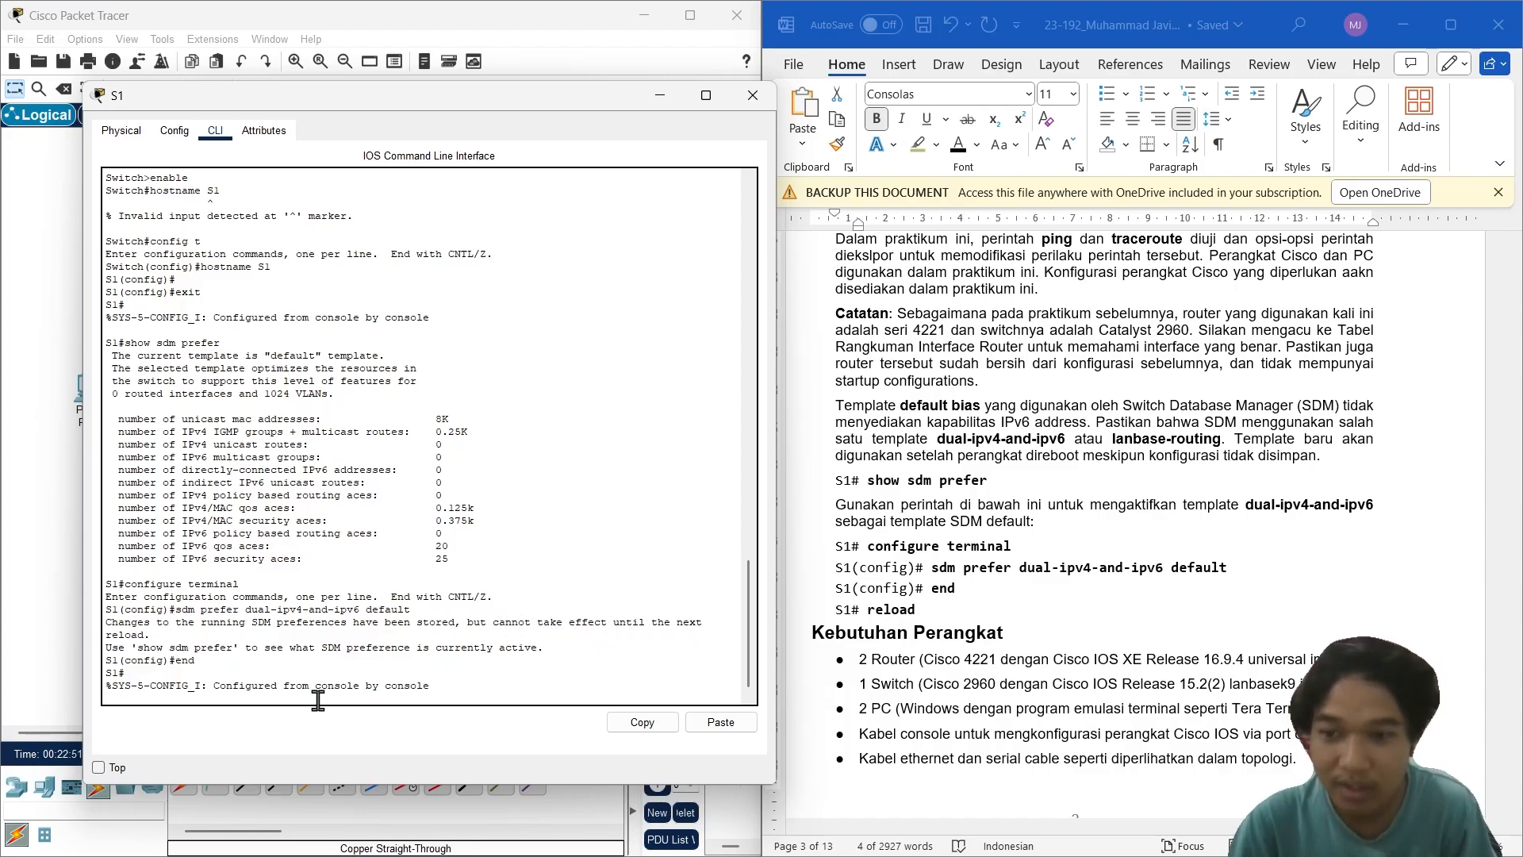
{"action": "key", "text": "Return"}
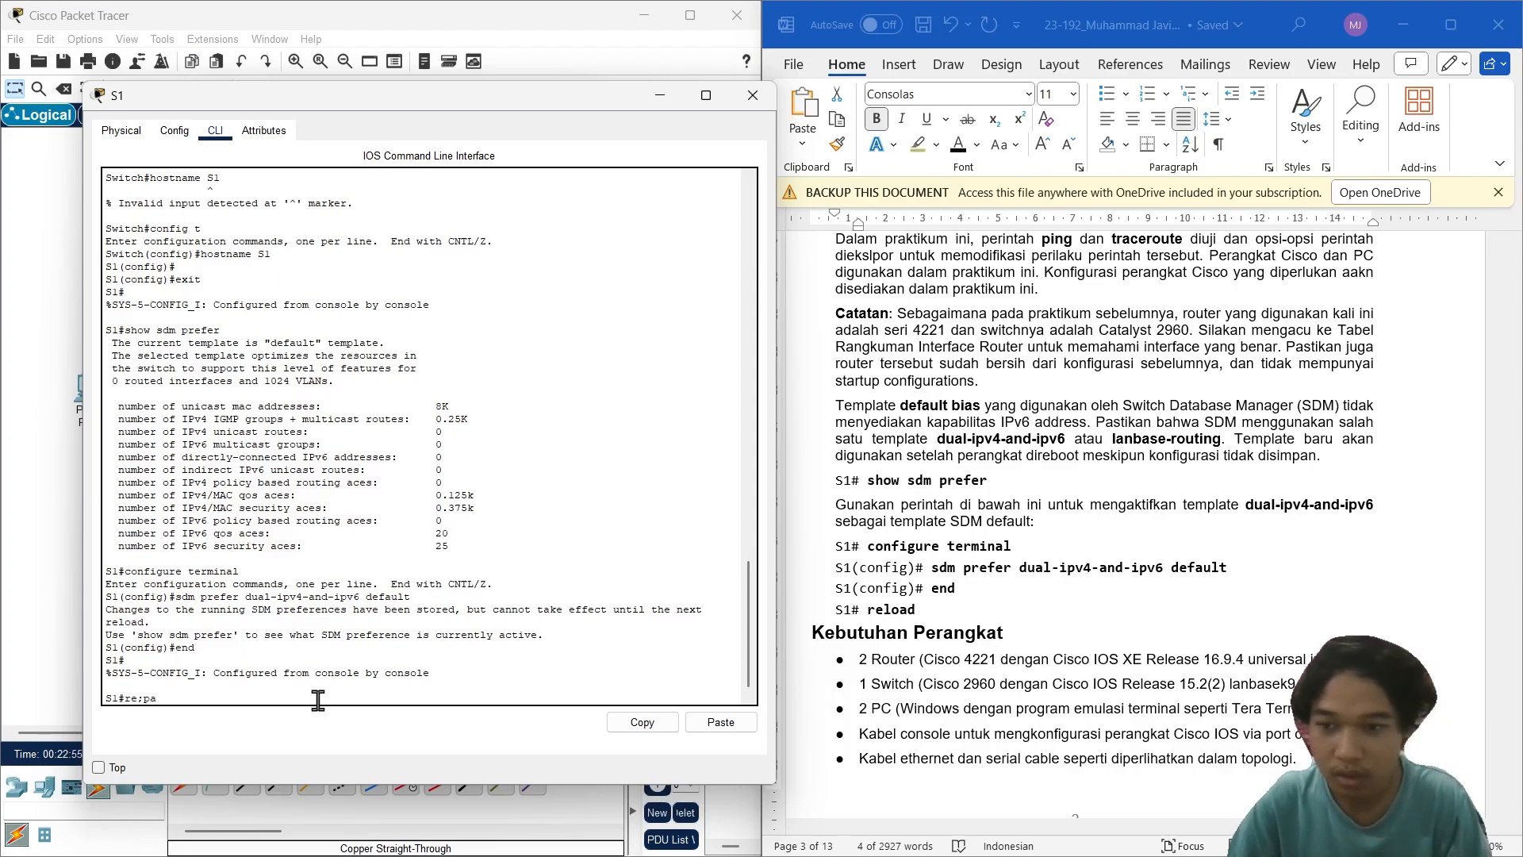
{"action": "type", "text": "reload"}
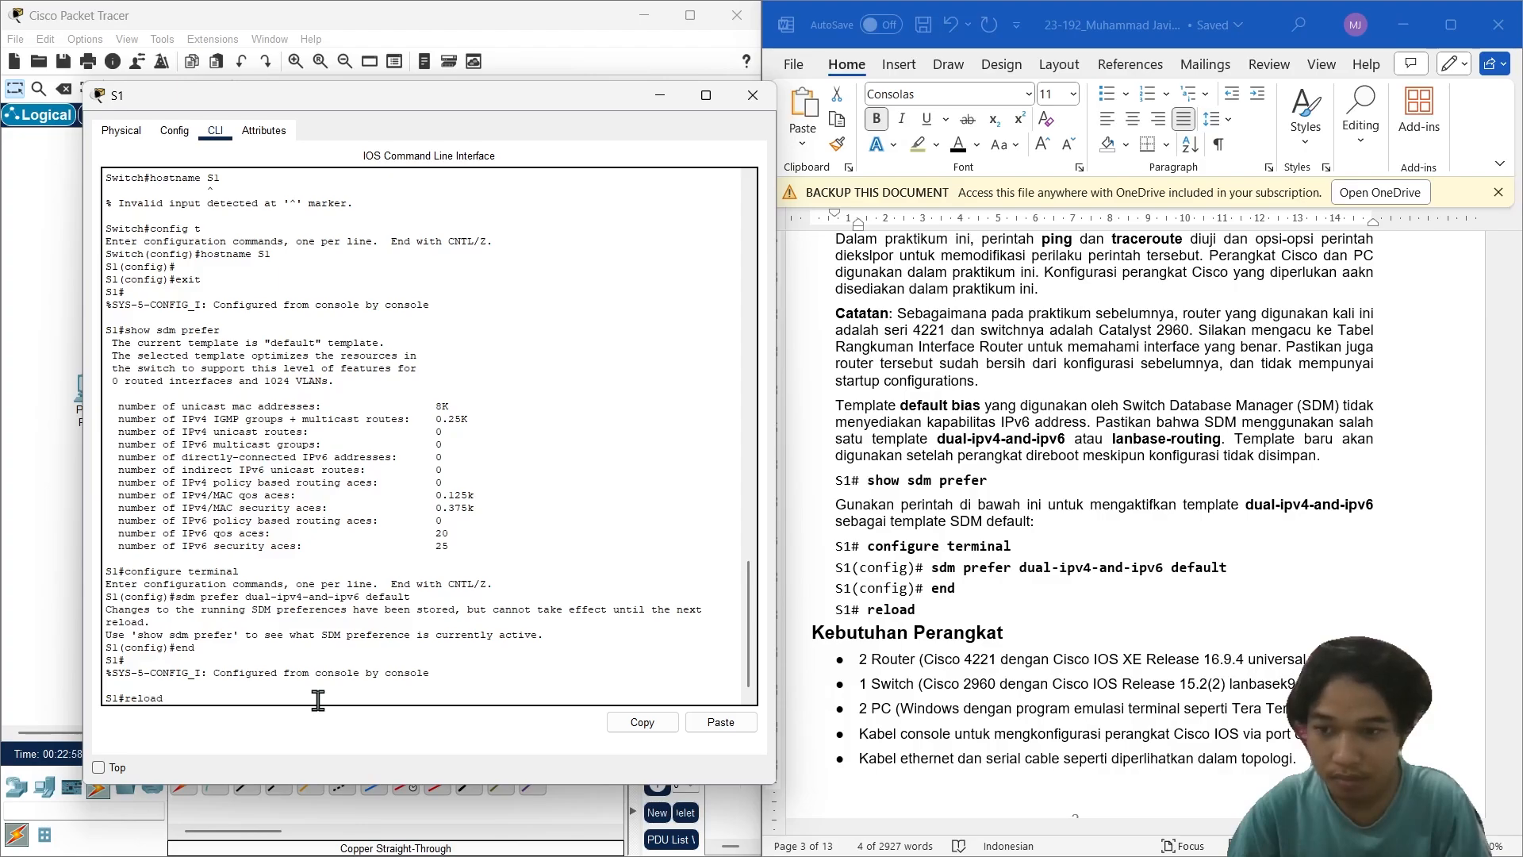
{"action": "key", "text": "Return"}
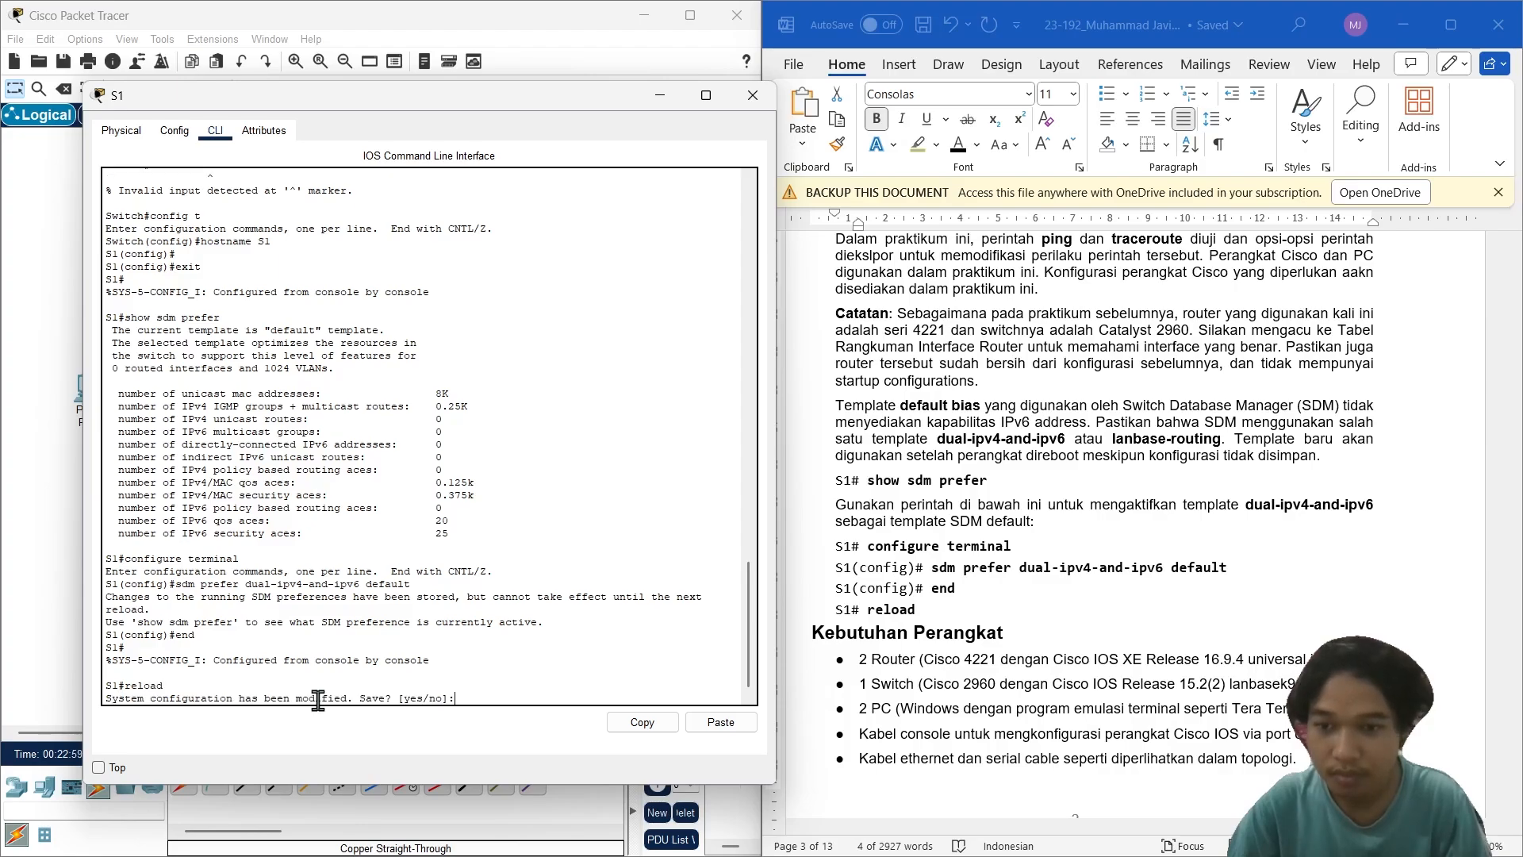
{"action": "type", "text": "yes"}
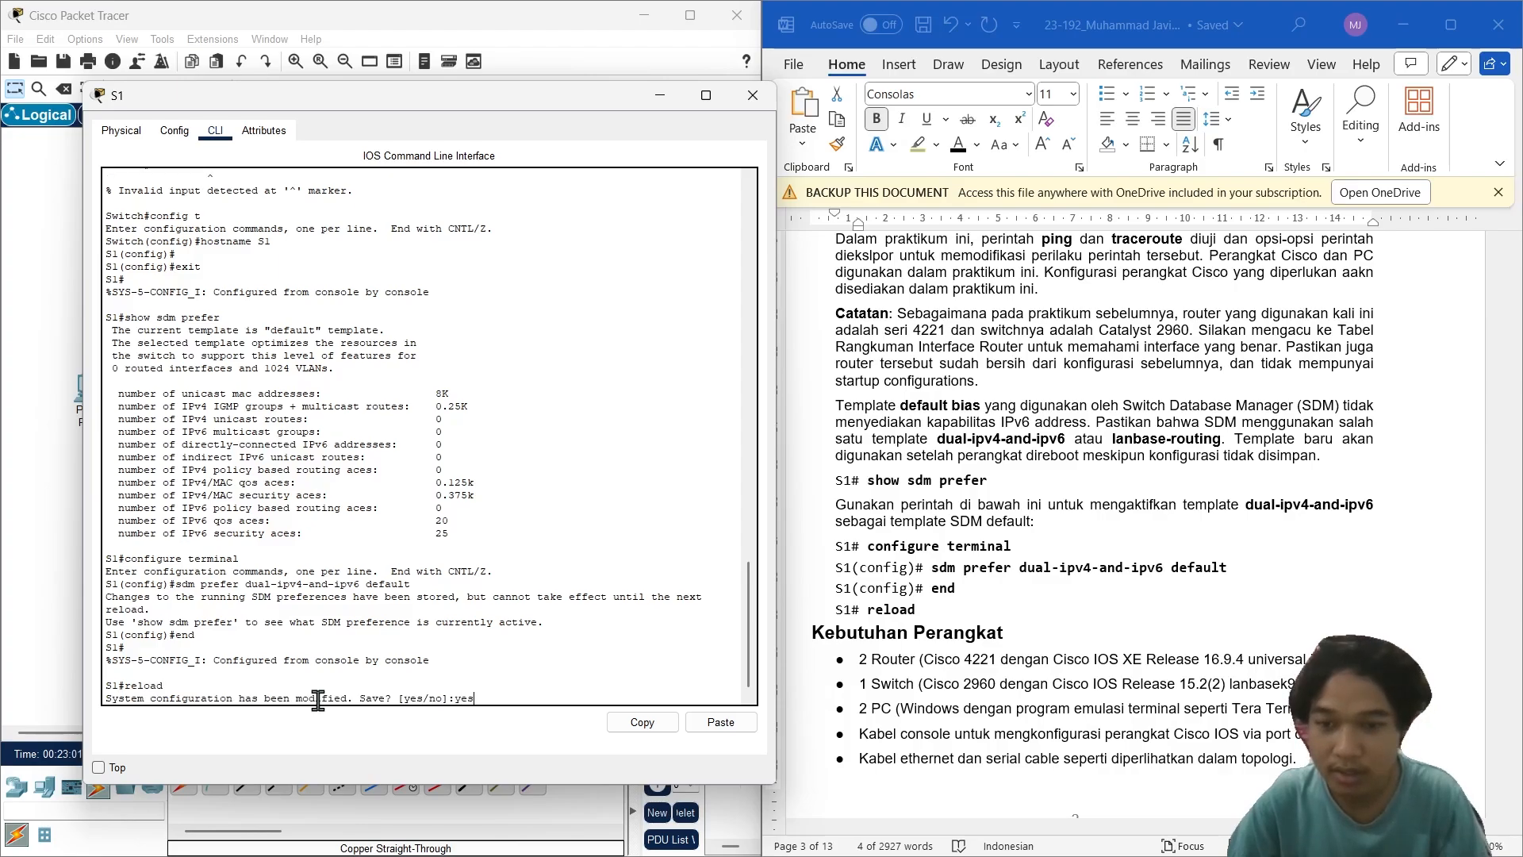
{"action": "key", "text": "Return"}
{"action": "key", "text": "Return"}
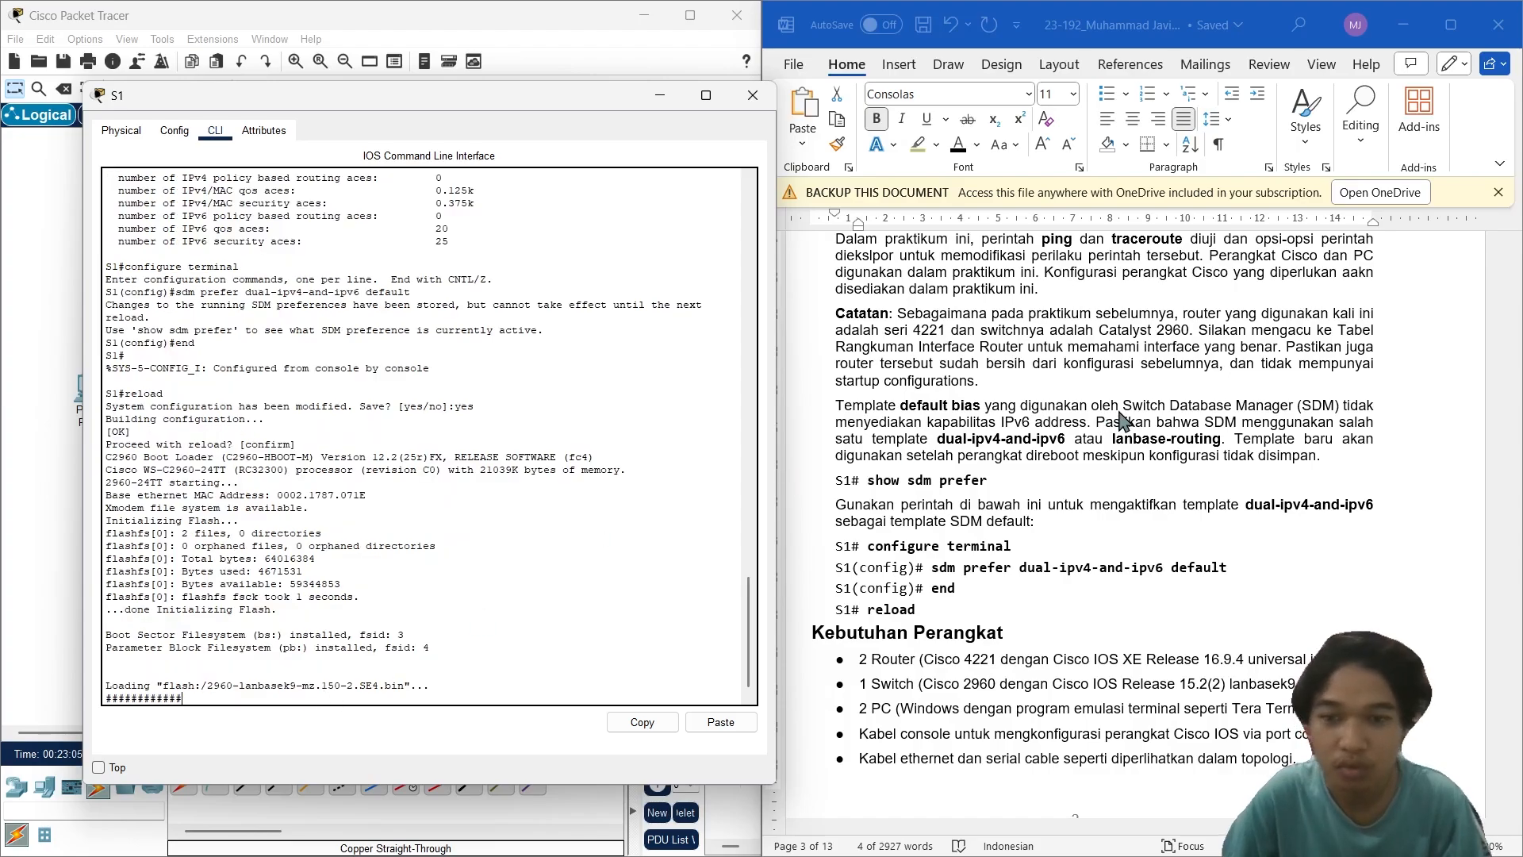
Step: Return to the initial configuration section for switch S1 in the lab document
{"action": "scroll", "coordinate": [1116, 405], "scroll_direction": "down", "scroll_amount": 10}
{"action": "scroll", "coordinate": [1119, 412], "scroll_direction": "down", "scroll_amount": 10}
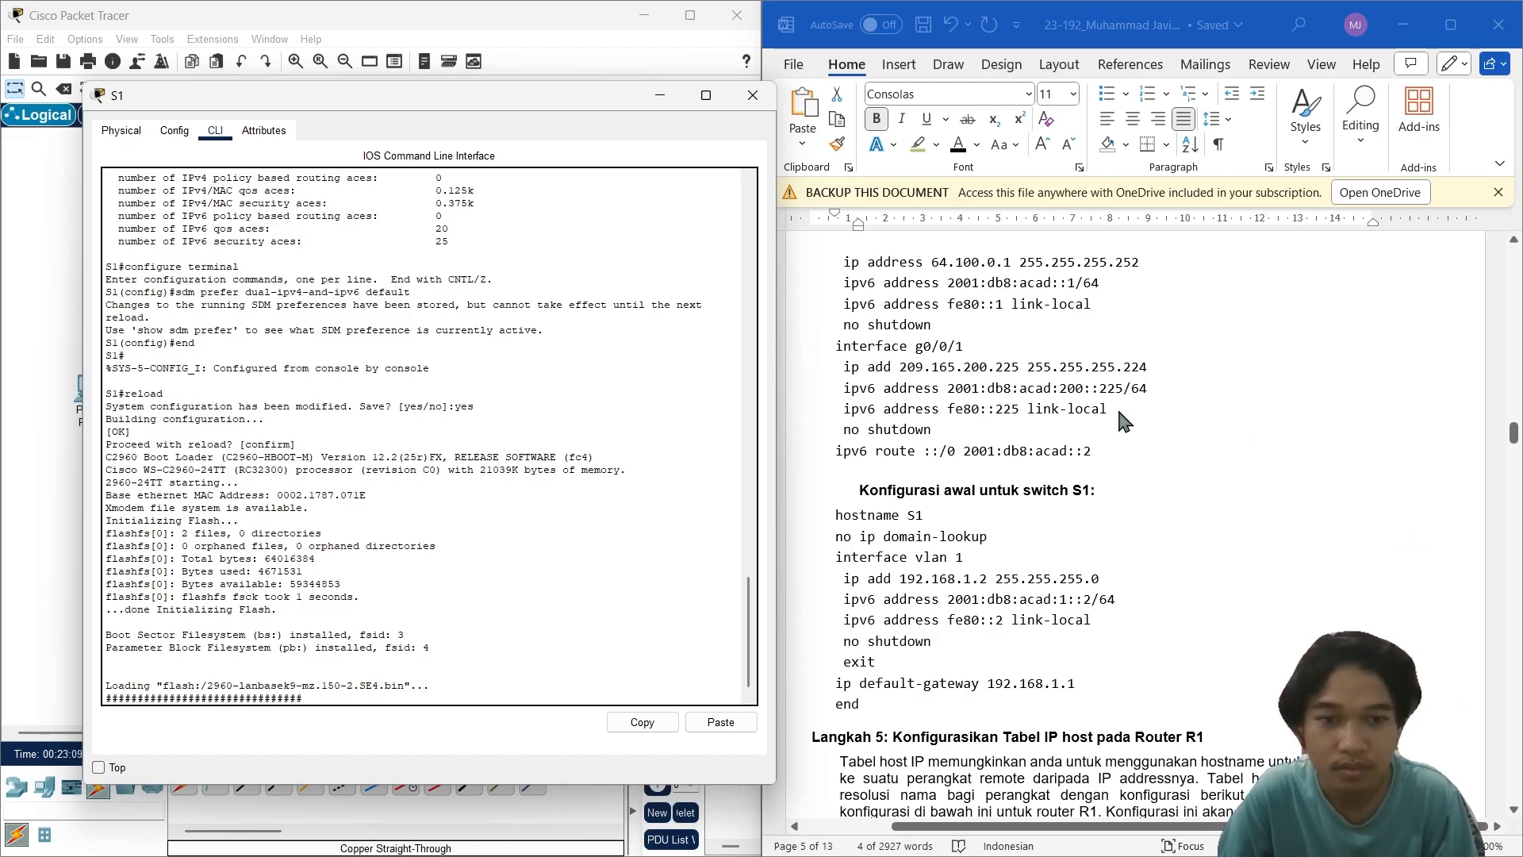
{"action": "scroll", "coordinate": [1118, 412], "scroll_direction": "up", "scroll_amount": 5}
{"action": "scroll", "coordinate": [1118, 414], "scroll_direction": "down", "scroll_amount": 6}
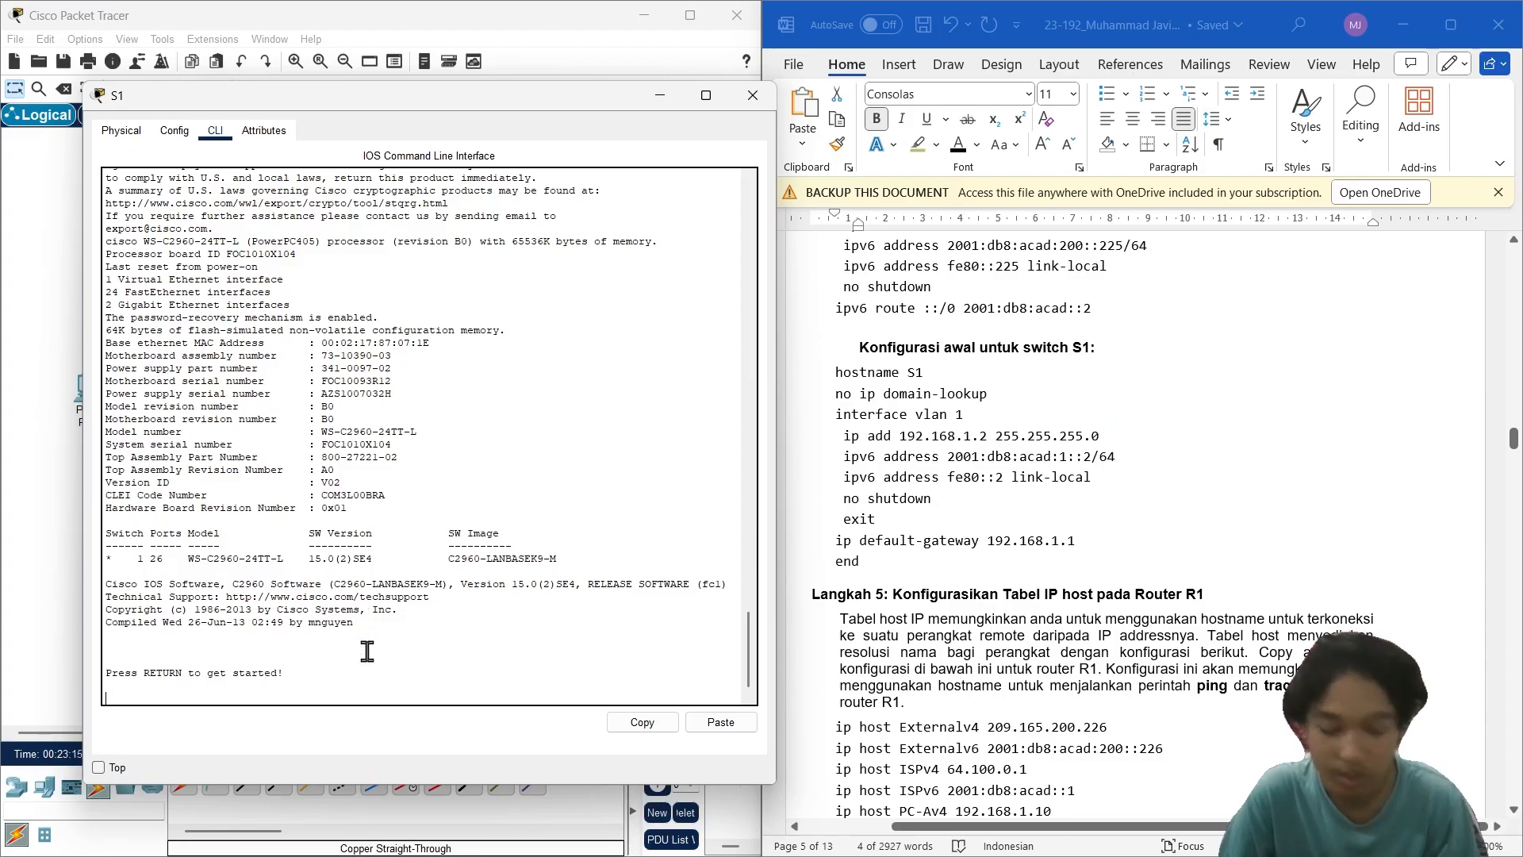
Step: Enter global configuration mode on S1 with enable and config t, and run no ip domain-lookup copied from the lab document
{"action": "key", "text": "Return"}
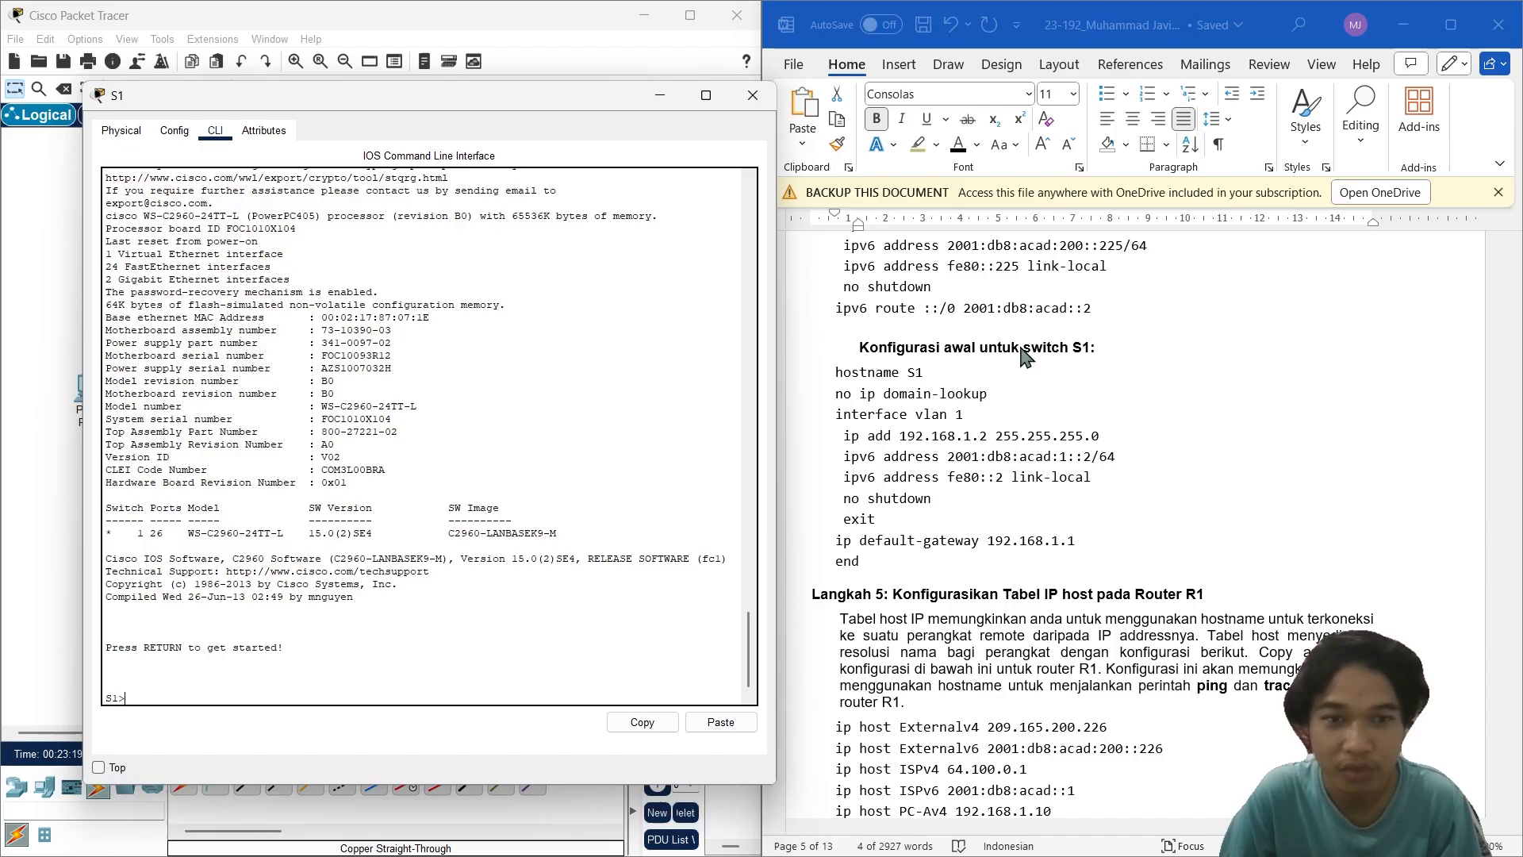
{"action": "left_click", "coordinate": [929, 436]}
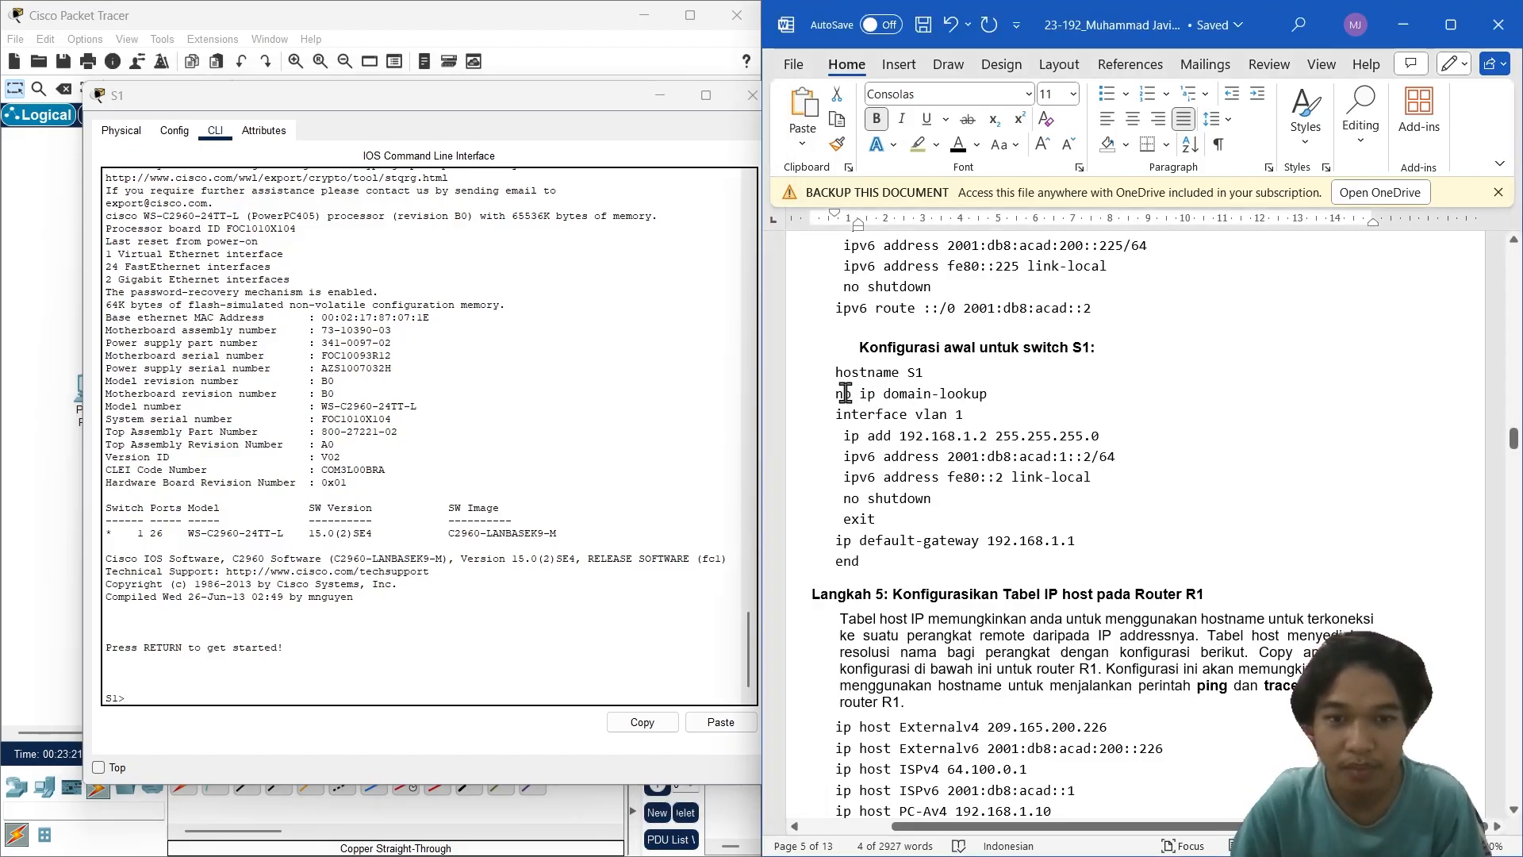
{"action": "left_click_drag", "start_coordinate": [837, 394], "coordinate": [993, 395]}
{"action": "key", "text": "ctrl+c"}
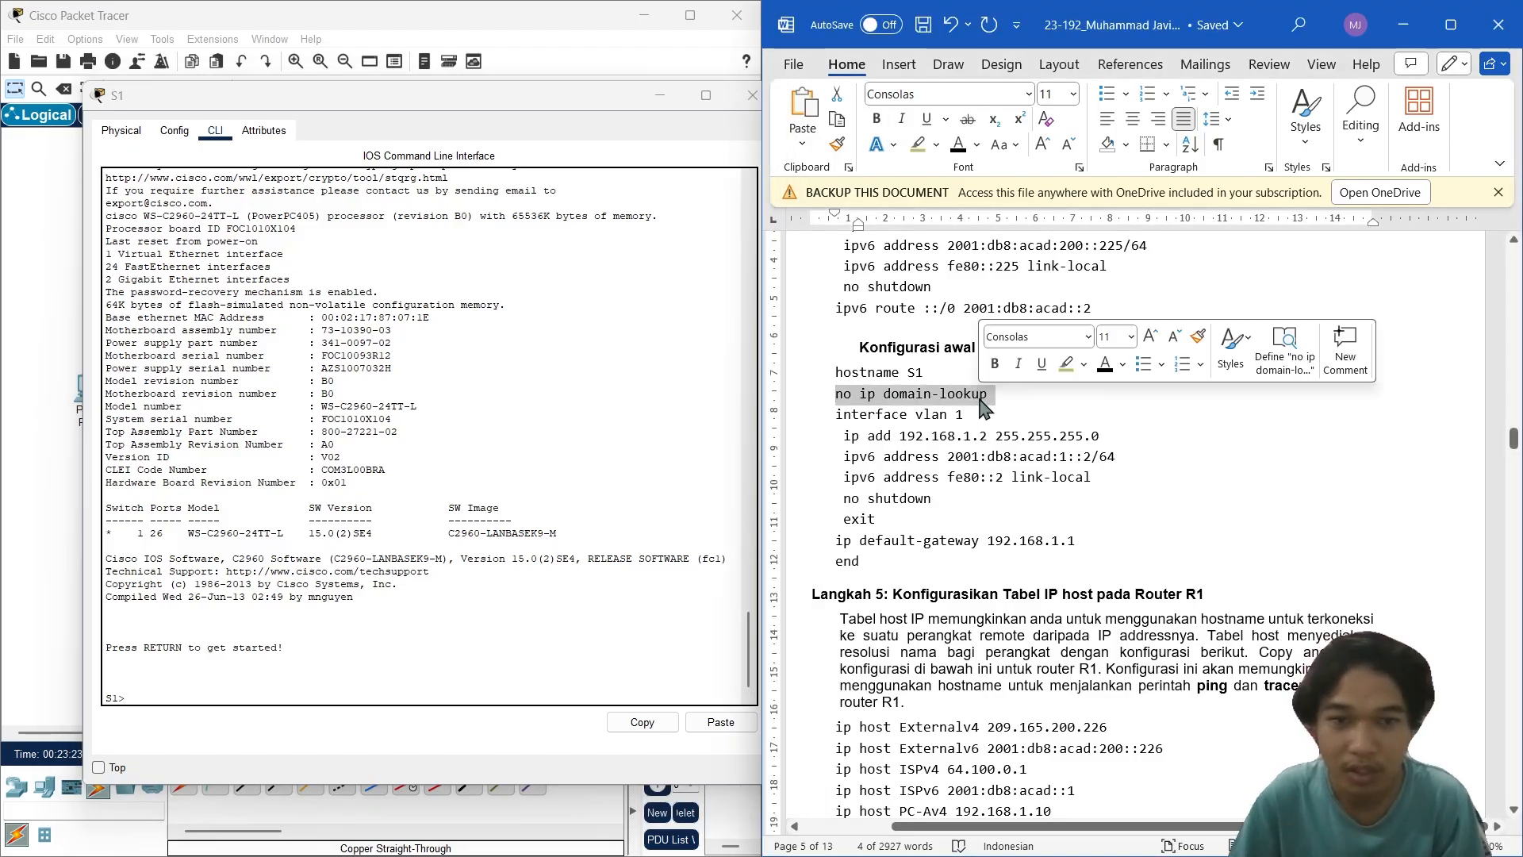
{"action": "left_click", "coordinate": [283, 696]}
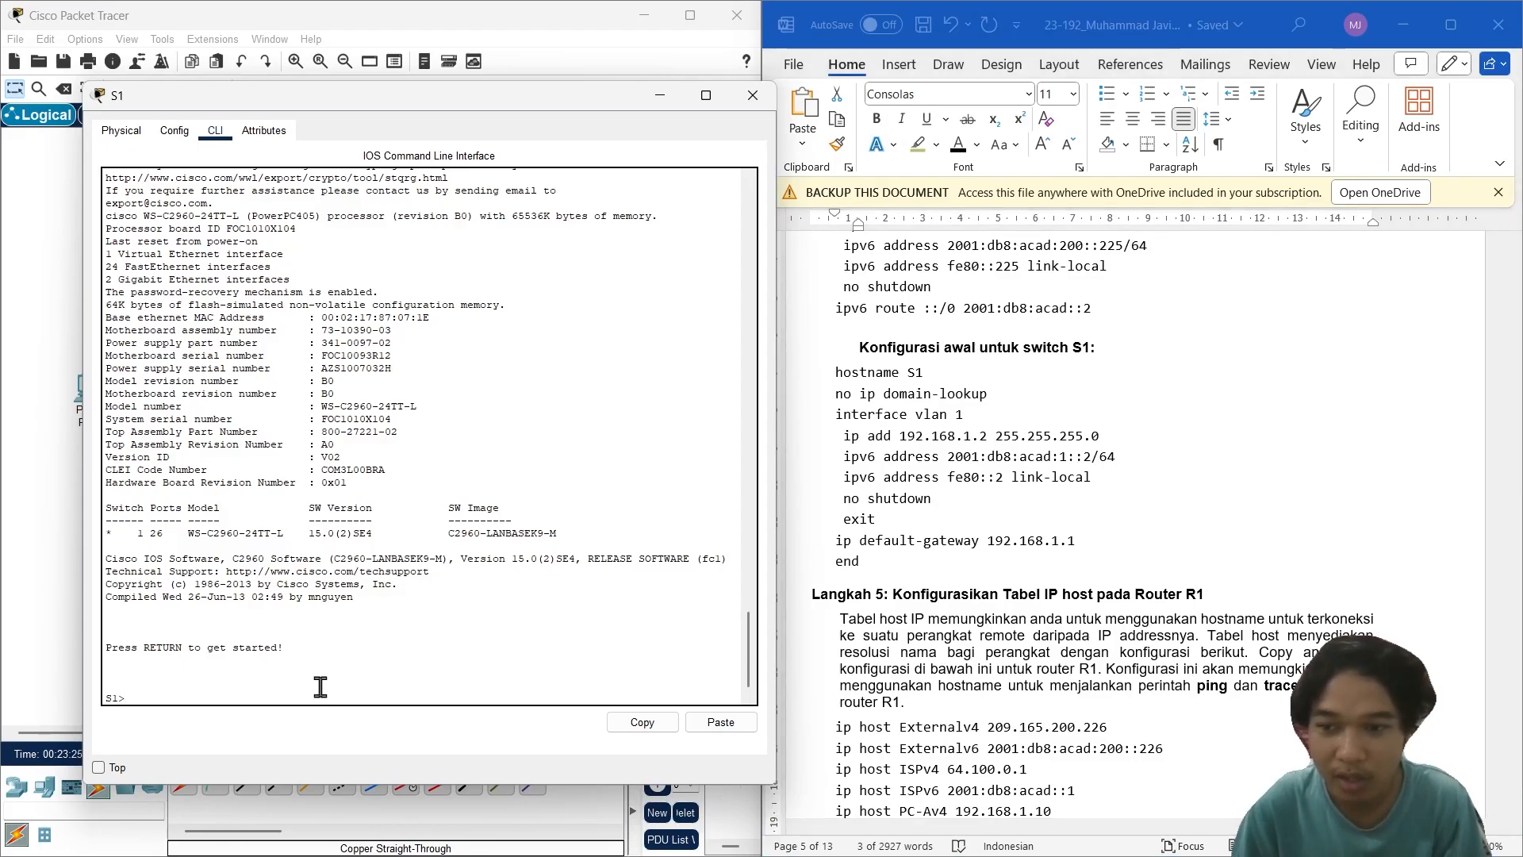
{"action": "type", "text": "enabl"}
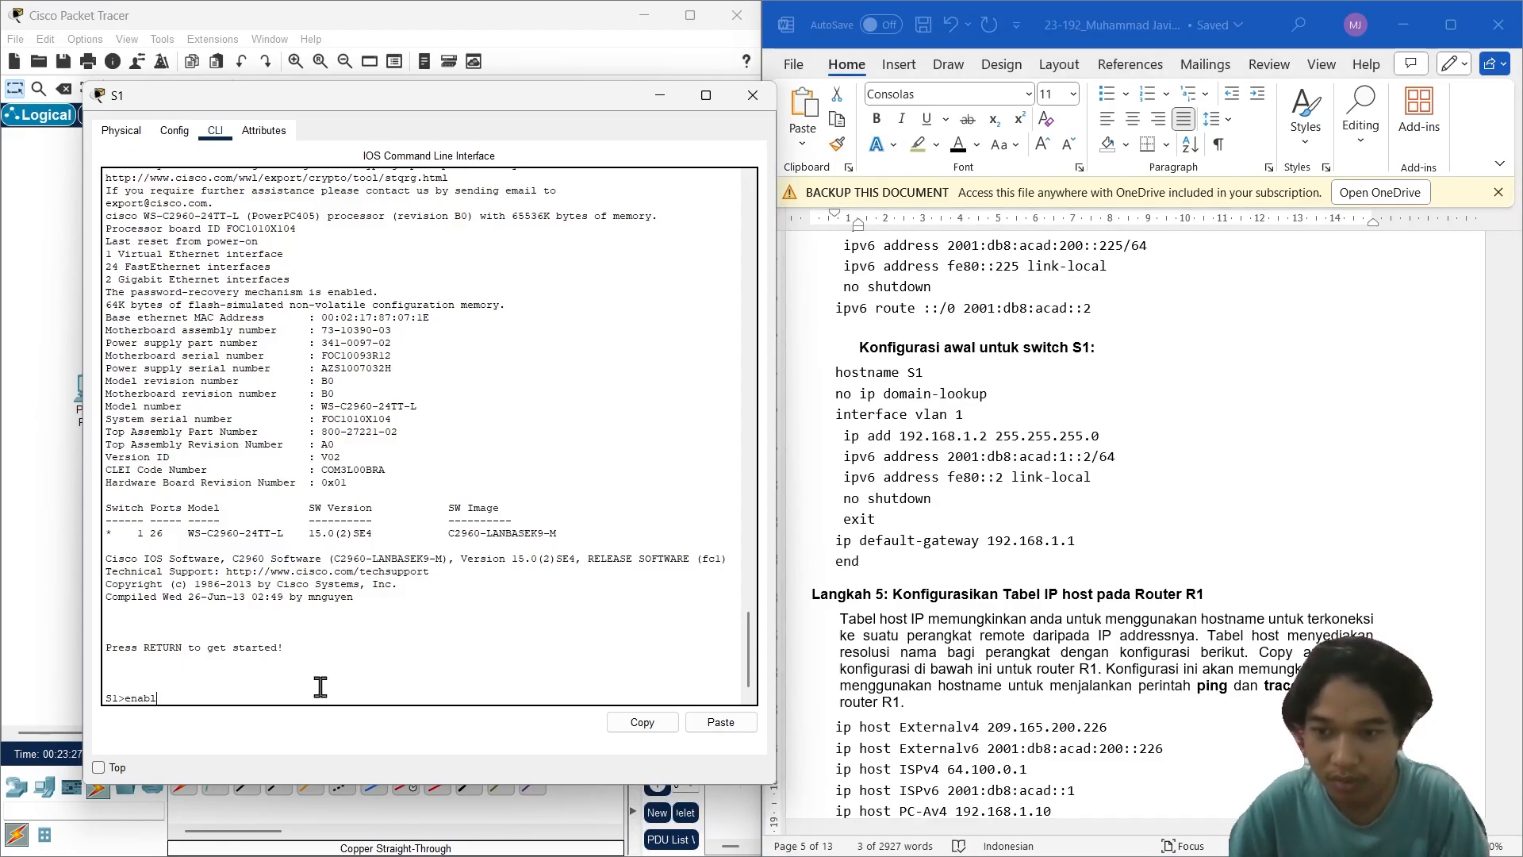
{"action": "type", "text": "e"}
{"action": "key", "text": "Return"}
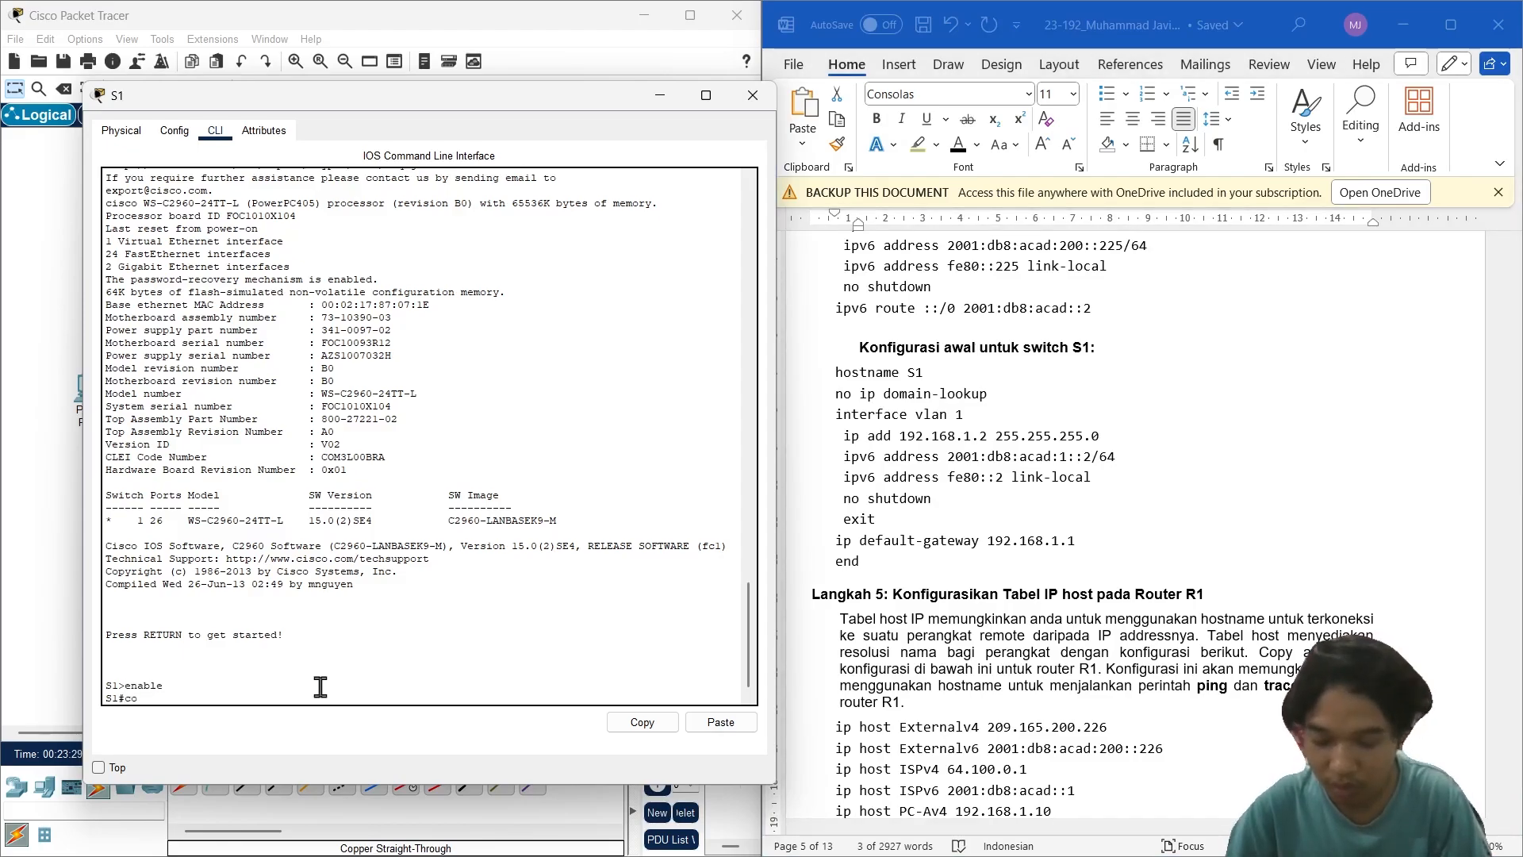
{"action": "type", "text": "config t"}
{"action": "key", "text": "Return"}
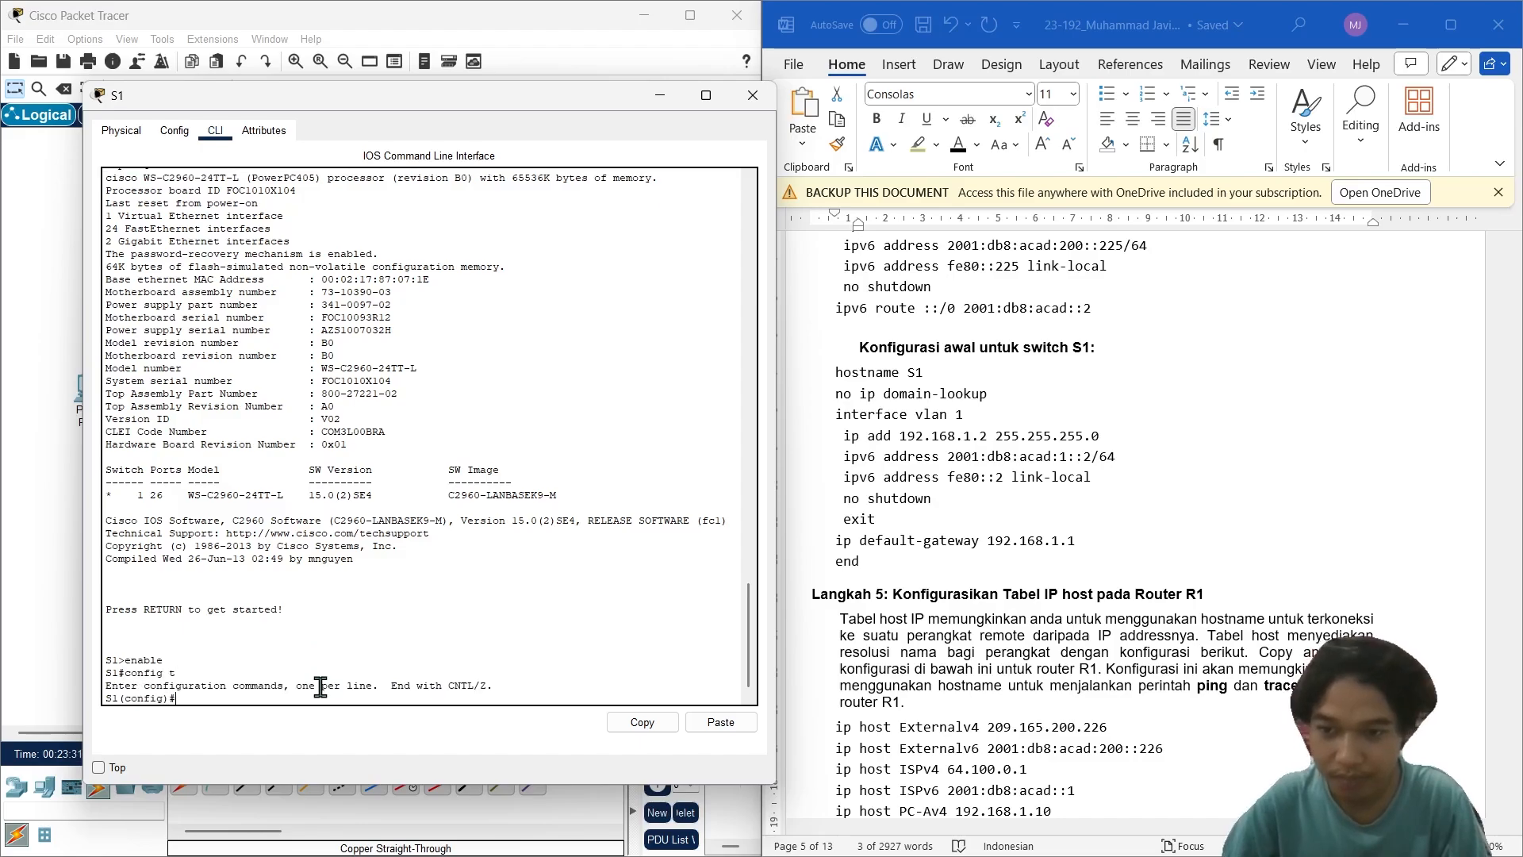
{"action": "right_click", "coordinate": [402, 681]}
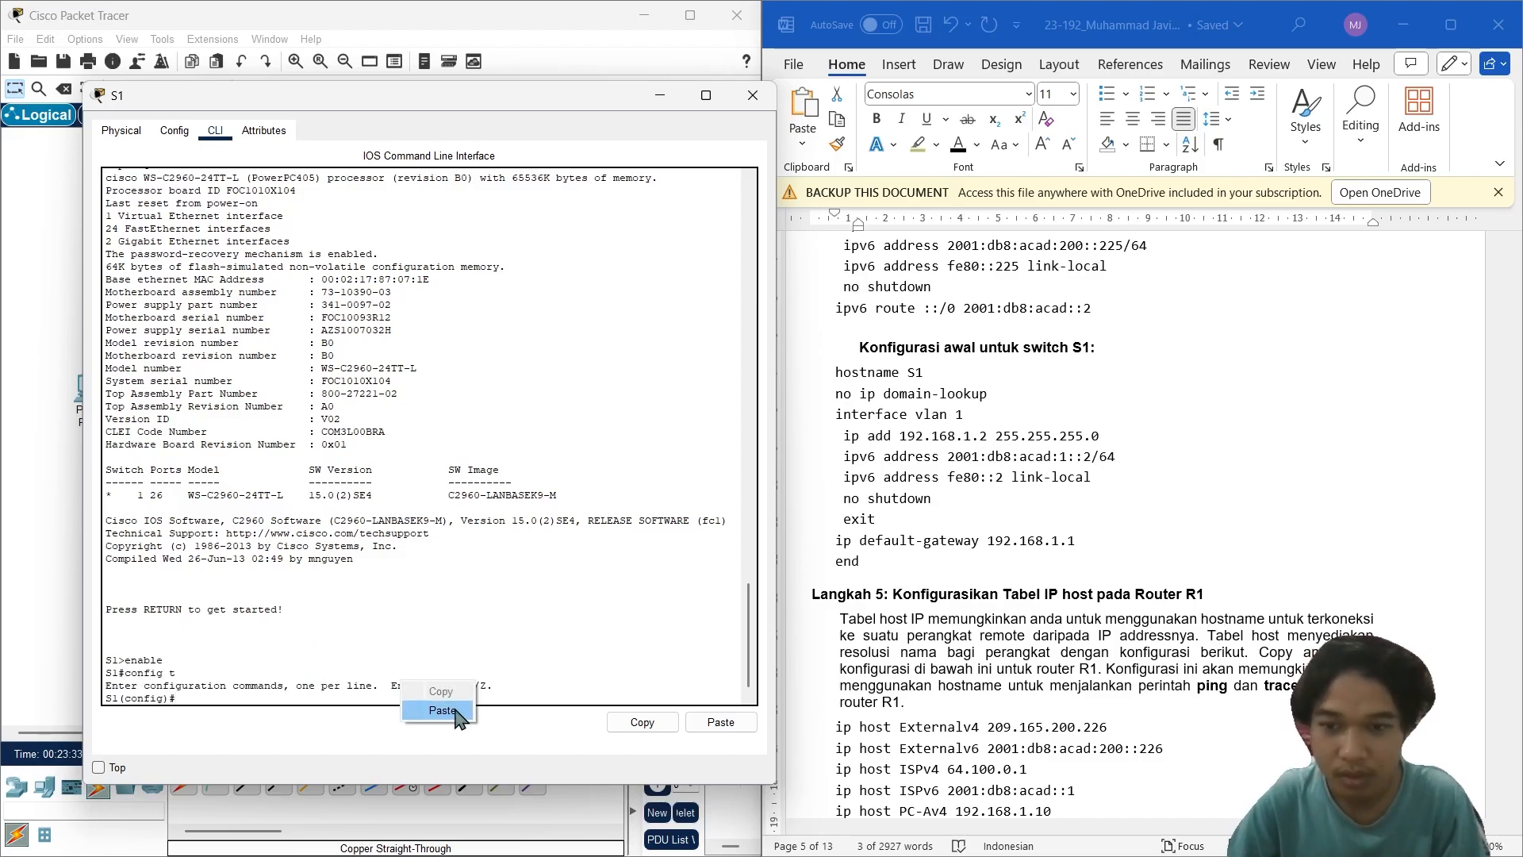
{"action": "left_click", "coordinate": [460, 714]}
{"action": "key", "text": "Return"}
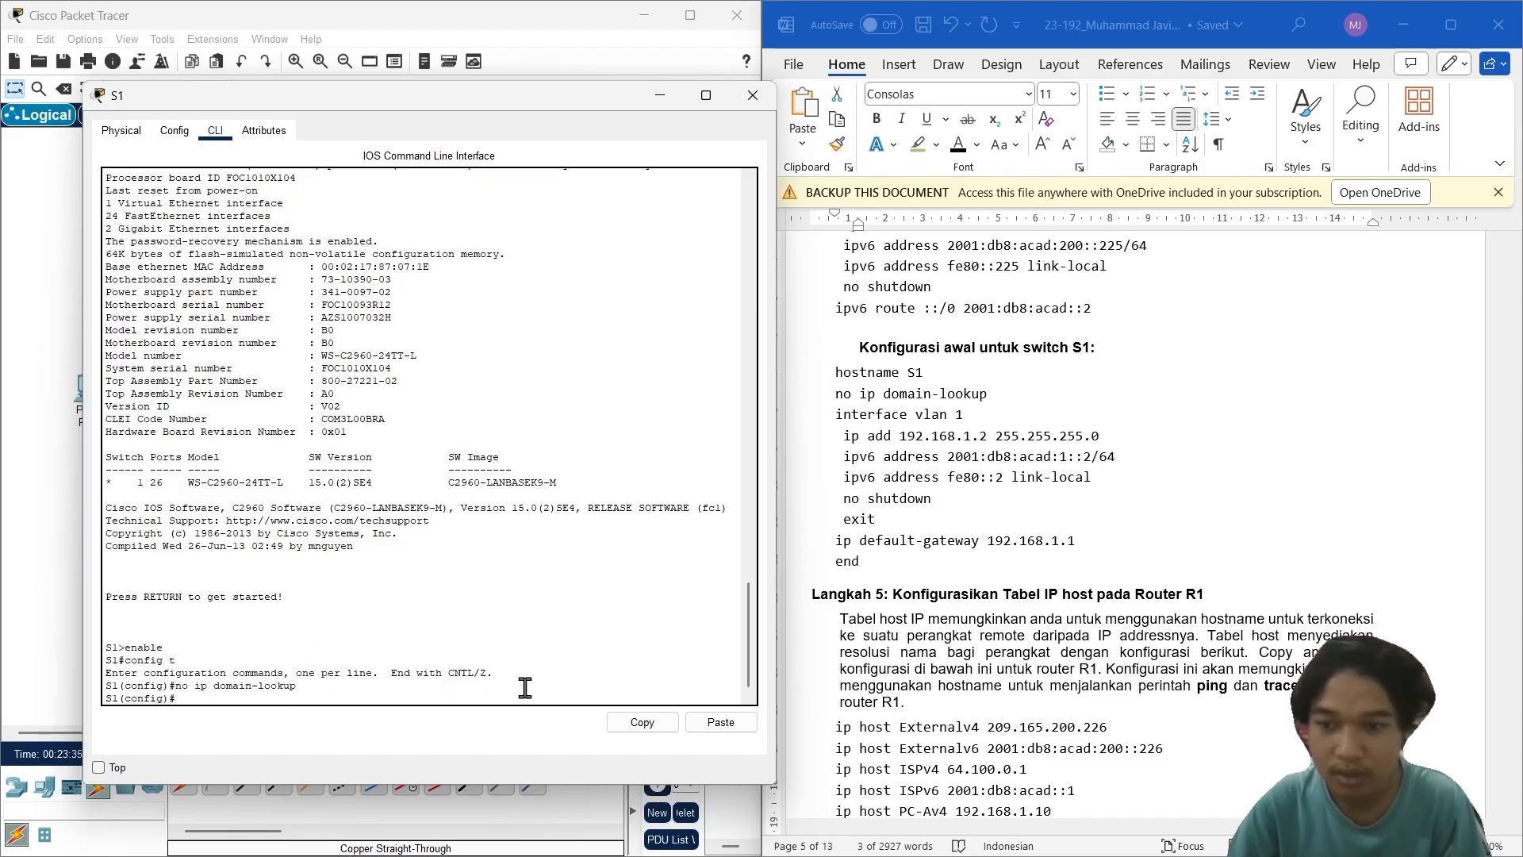
Step: Copy the interface vlan 1 block through exit from the lab document and run it on S1 to assign its IPv4 and IPv6 addresses
{"action": "left_click", "coordinate": [924, 493]}
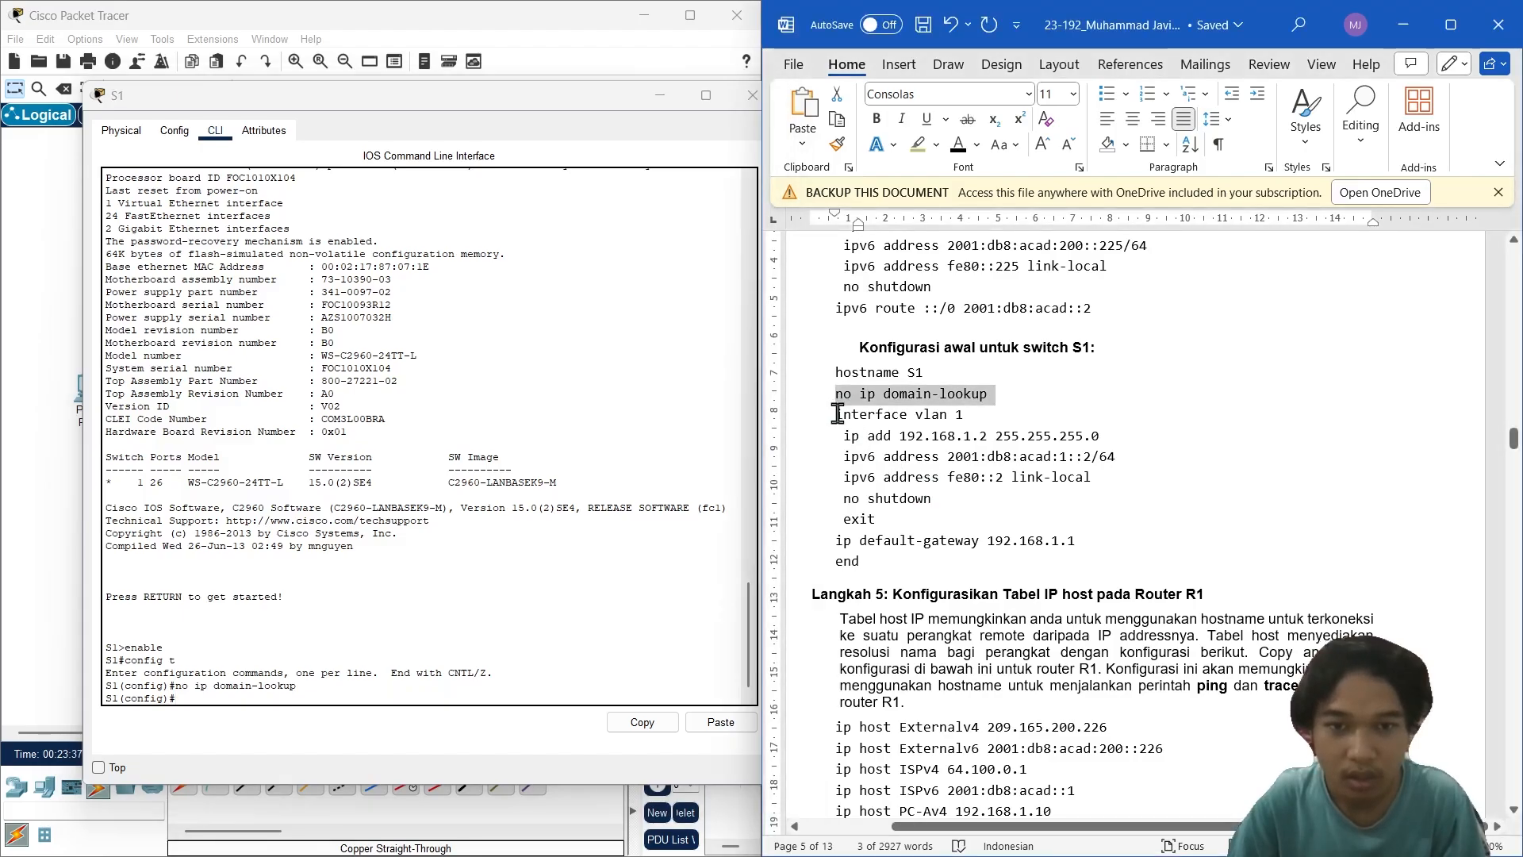
{"action": "left_click_drag", "start_coordinate": [838, 413], "coordinate": [896, 520]}
{"action": "key", "text": "ctrl+c"}
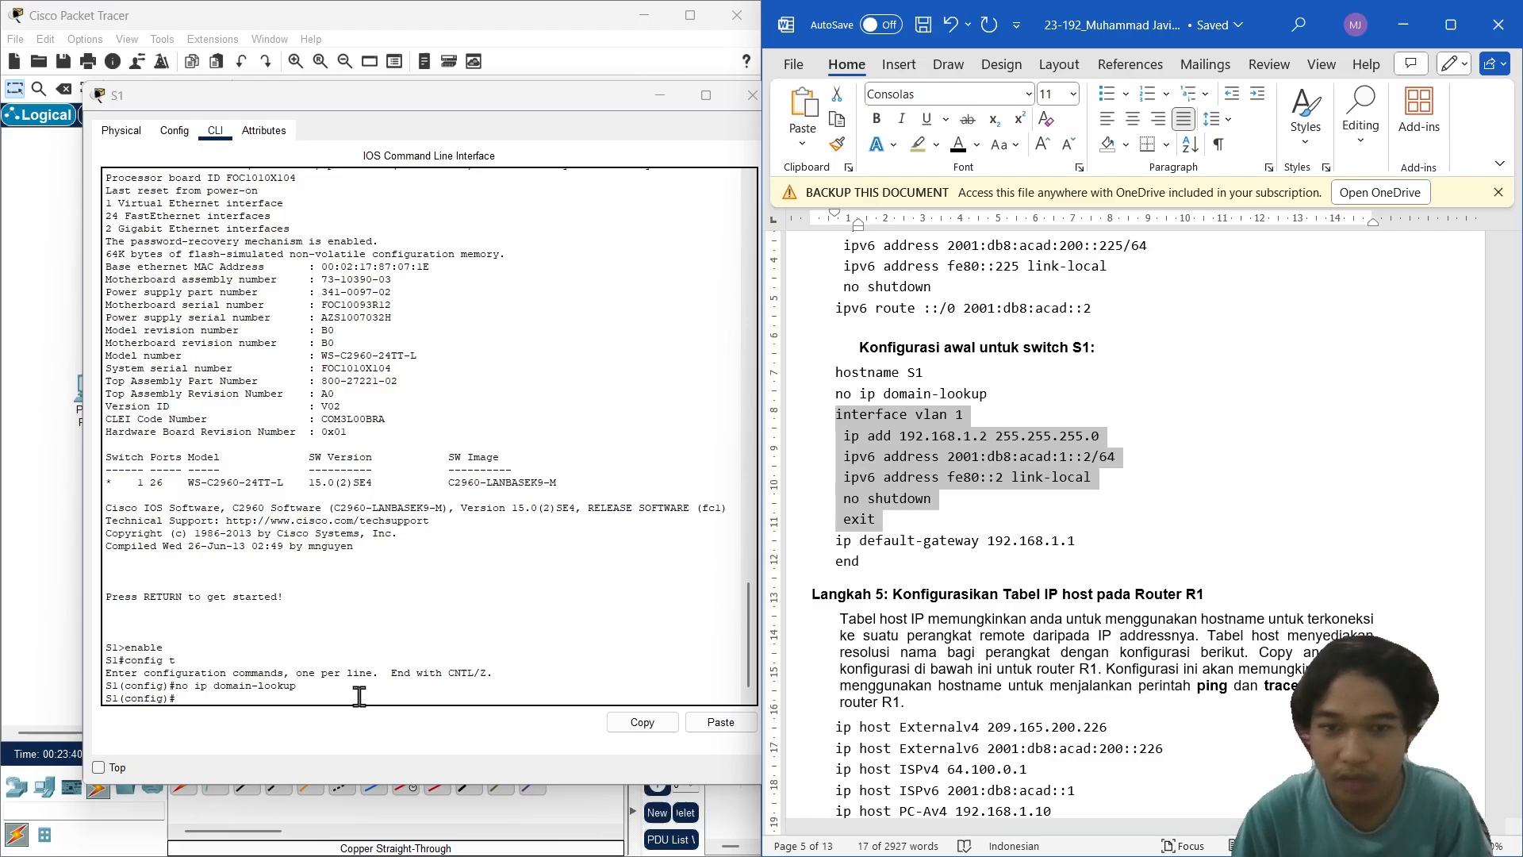
{"action": "left_click", "coordinate": [350, 698]}
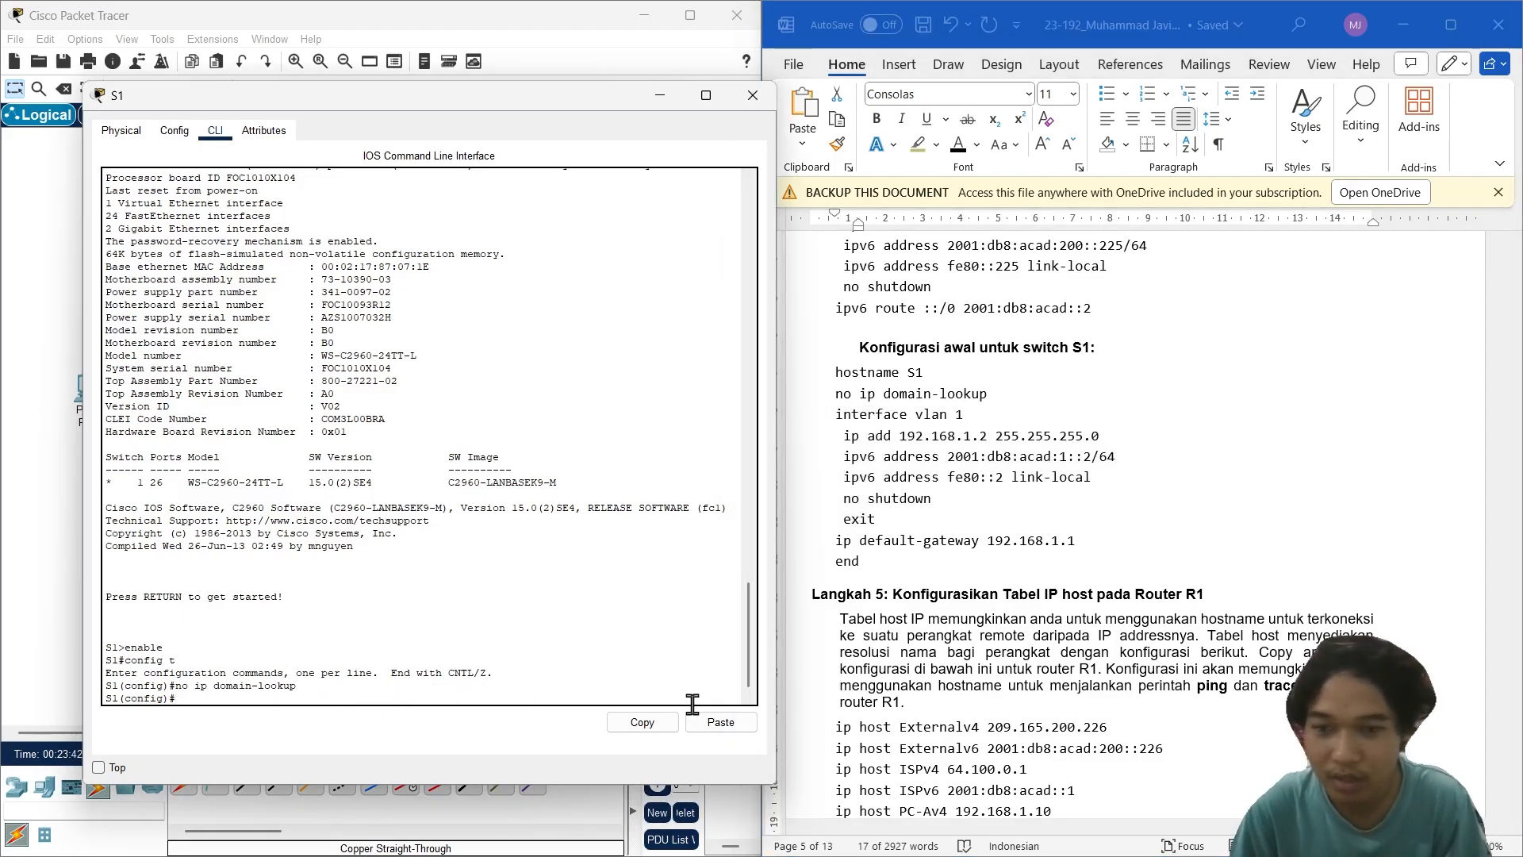
{"action": "left_click", "coordinate": [717, 722]}
{"action": "key", "text": "Return"}
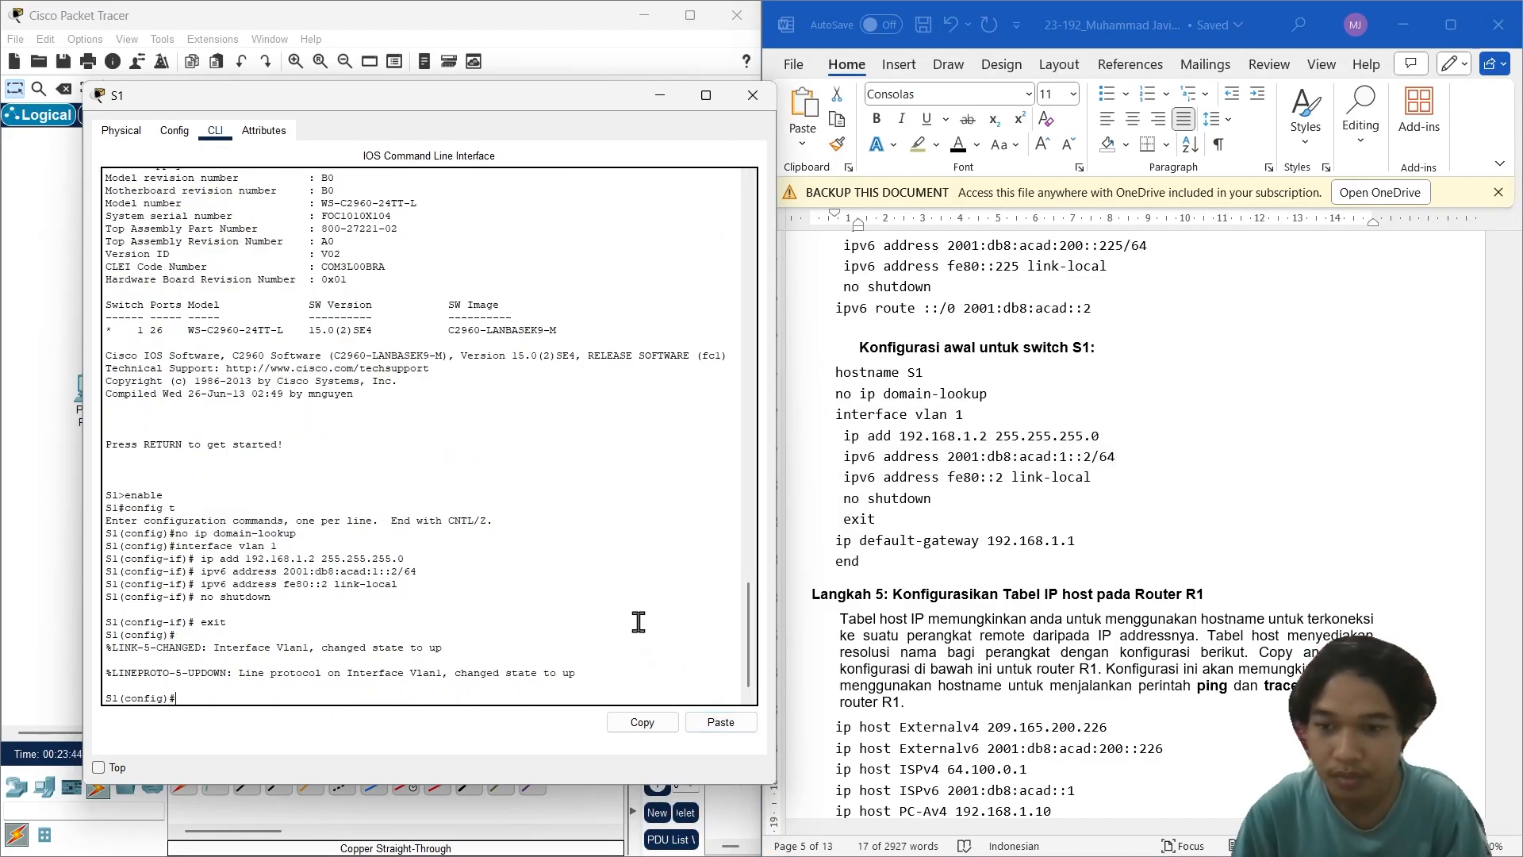
Step: Copy ip default-gateway 192.168.1.1 and end from the lab document and run them on S1
{"action": "left_click", "coordinate": [880, 543]}
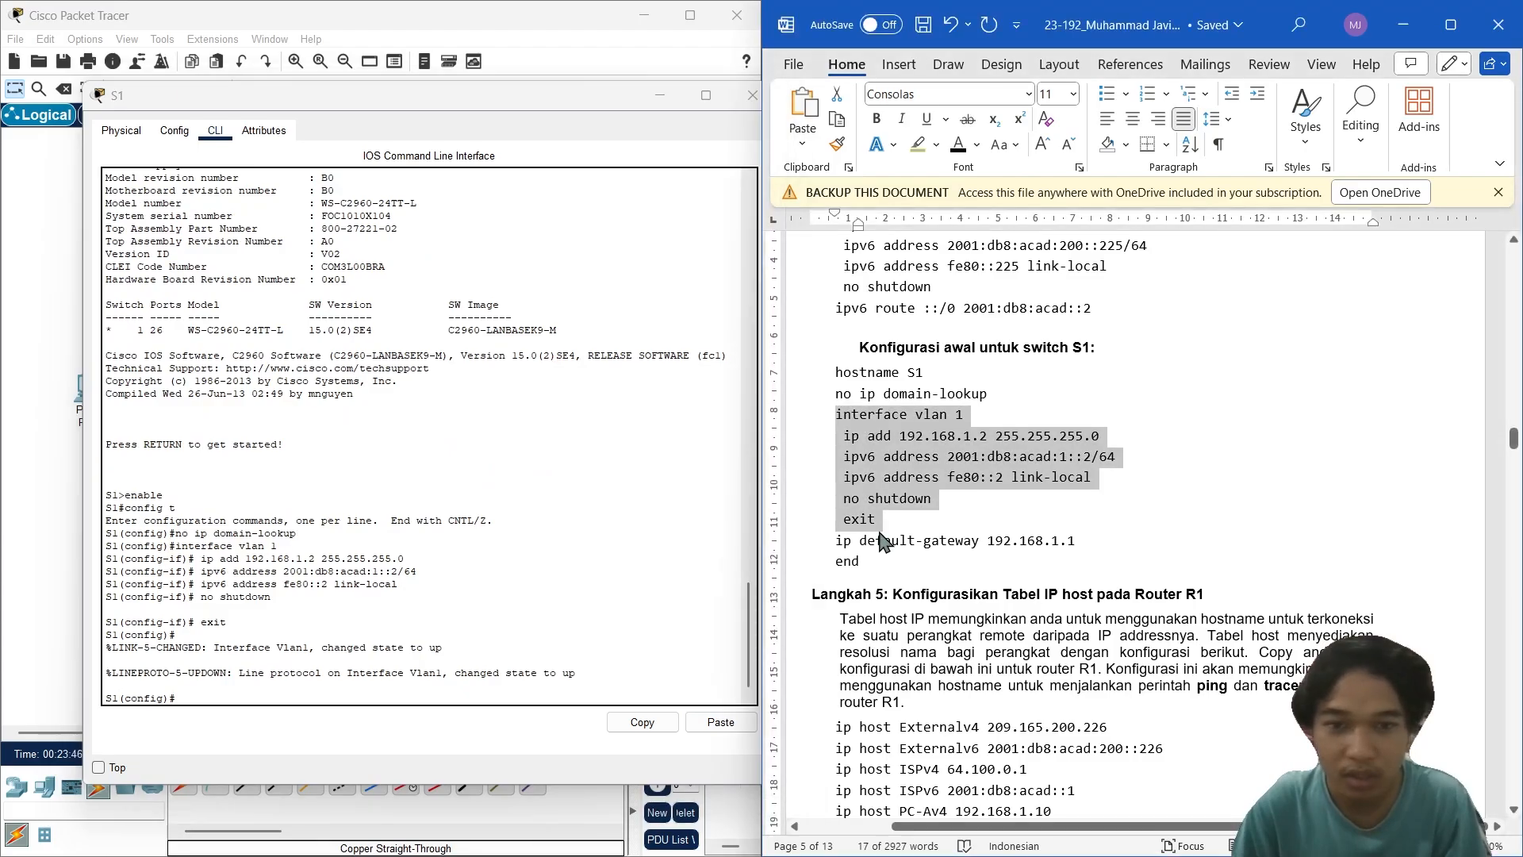
{"action": "left_click_drag", "start_coordinate": [839, 547], "coordinate": [873, 564]}
{"action": "key", "text": "ctrl+c"}
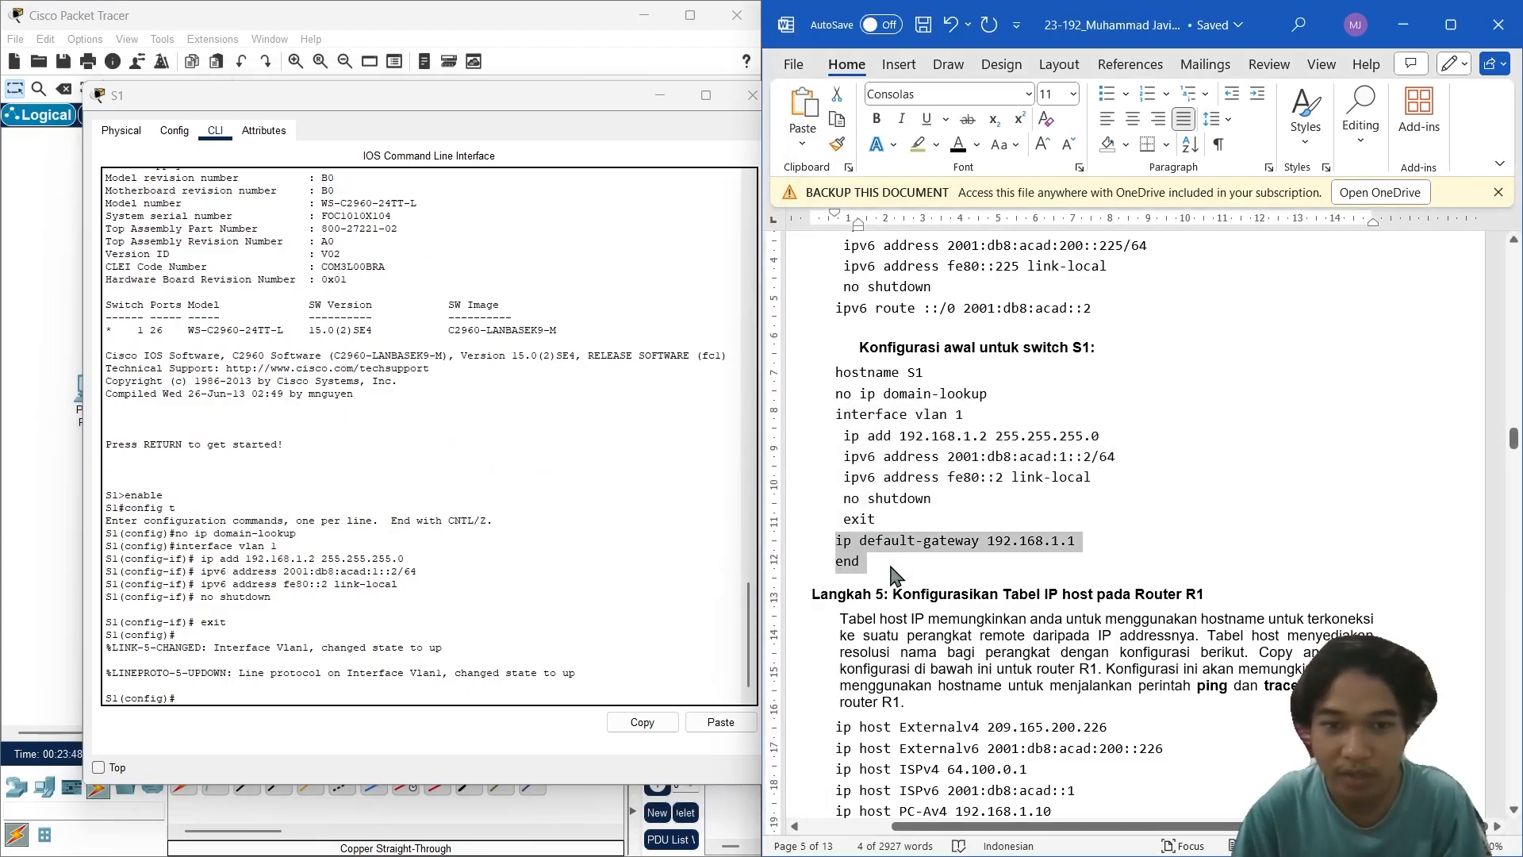
{"action": "left_click", "coordinate": [562, 695]}
{"action": "right_click", "coordinate": [562, 695]}
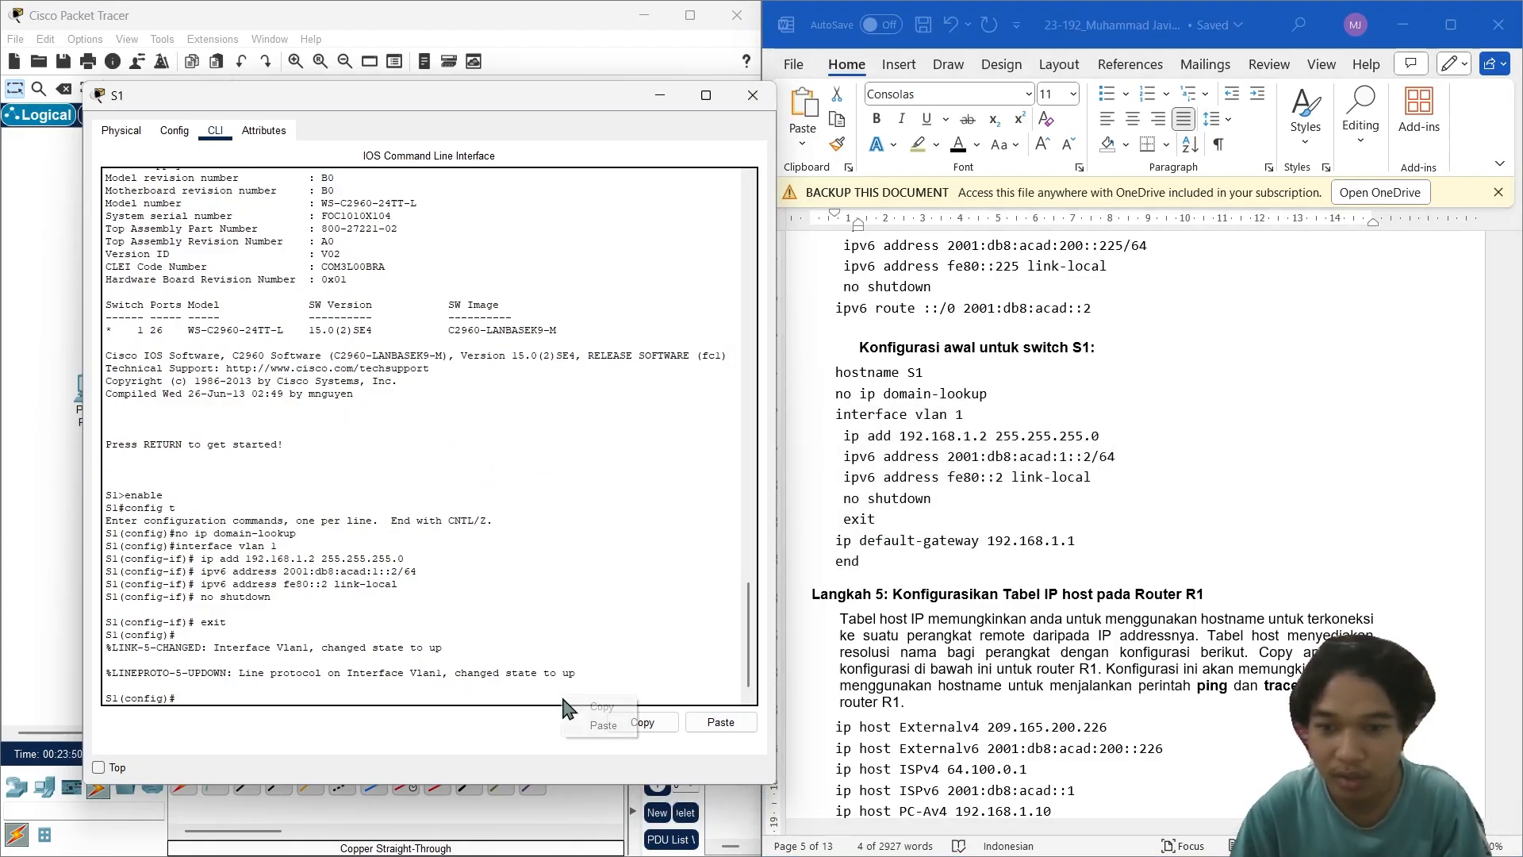
{"action": "left_click", "coordinate": [605, 722]}
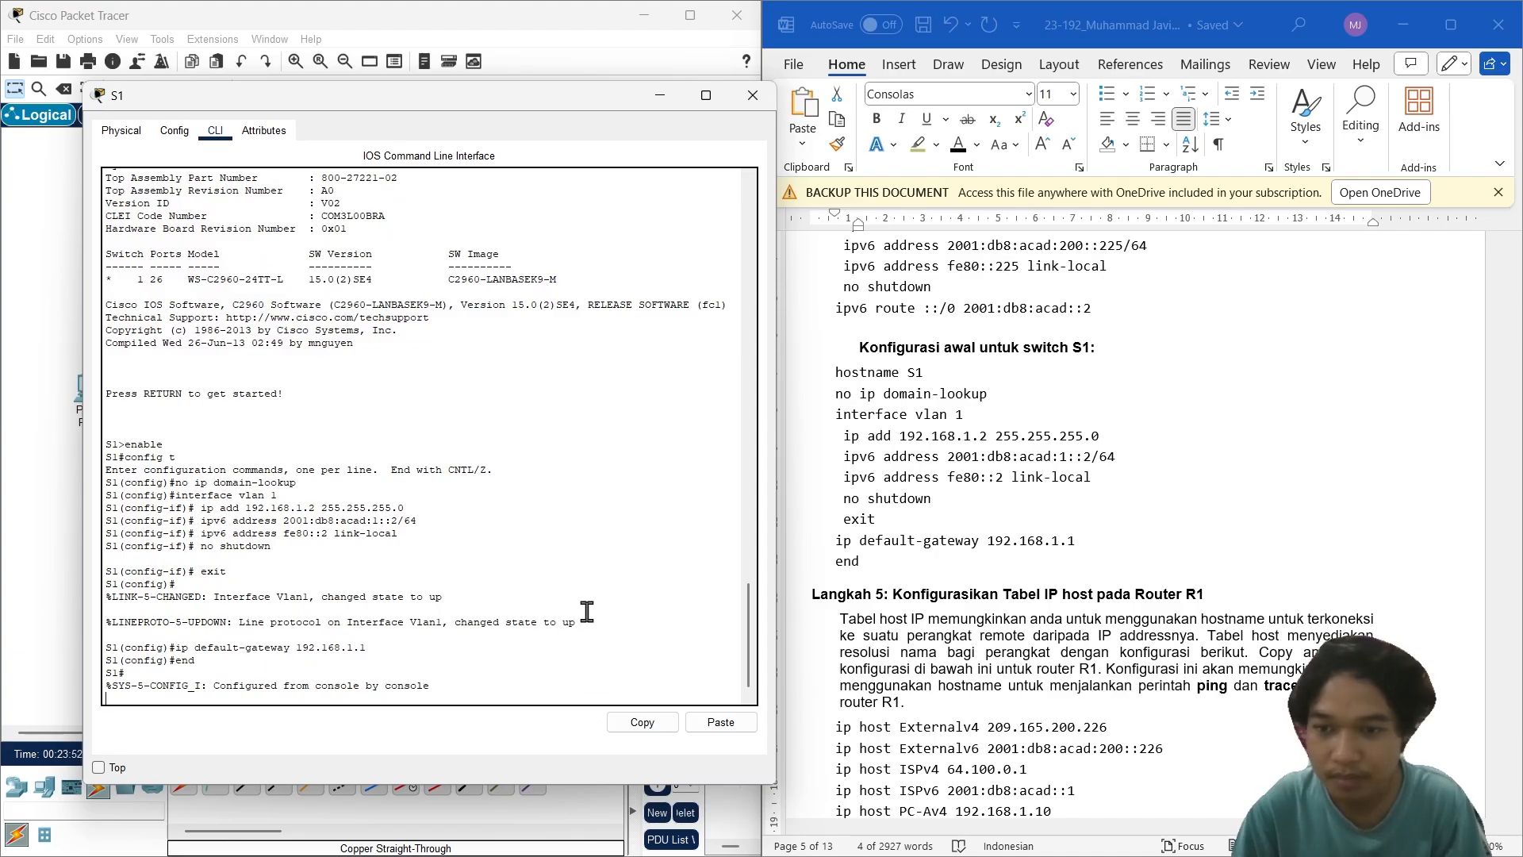
{"action": "key", "text": "Return"}
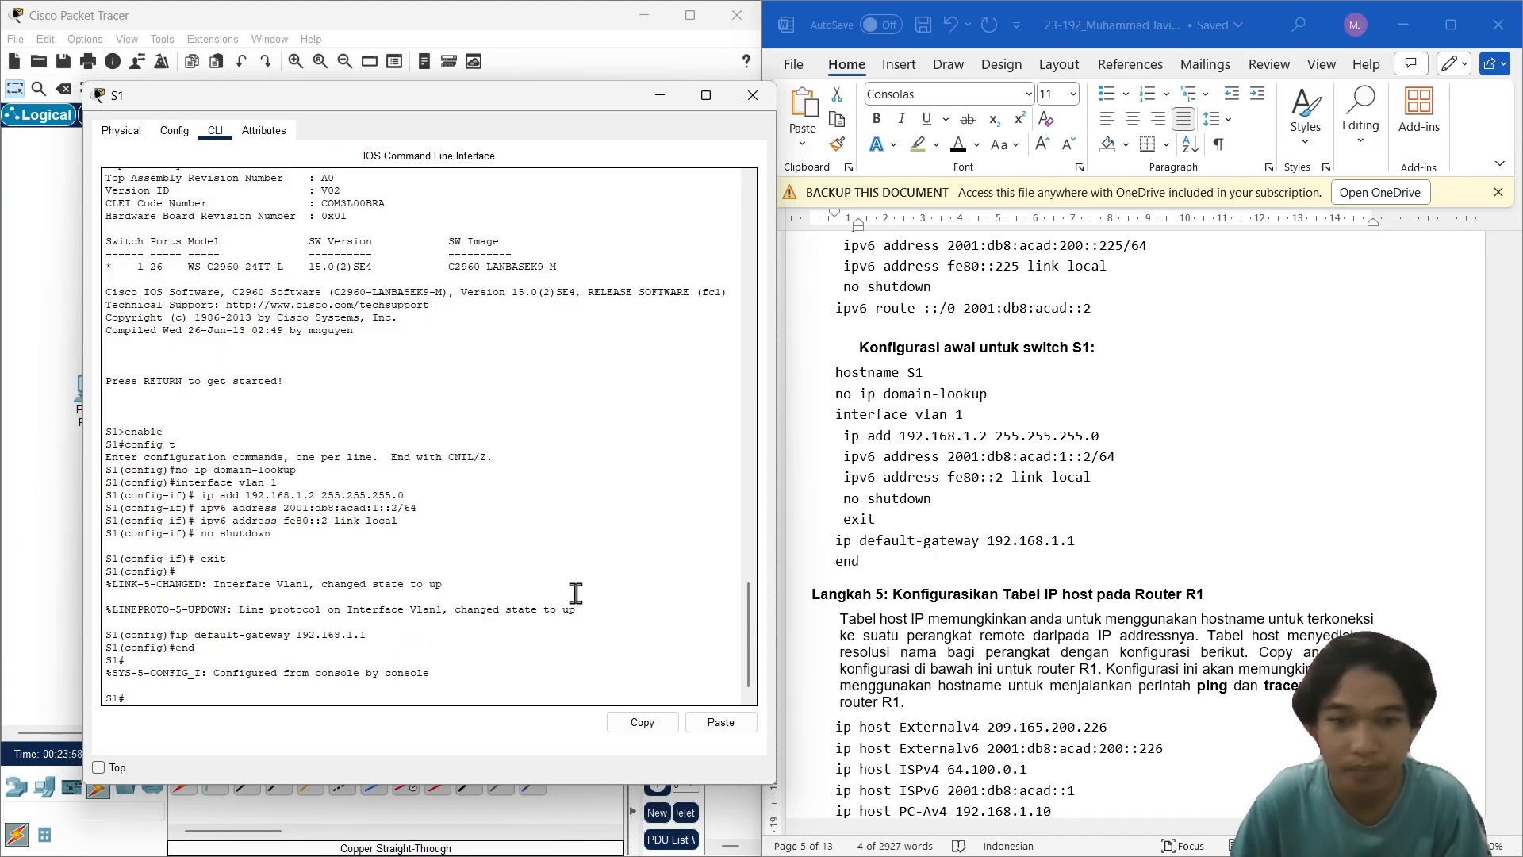
Step: Close S1's window and bring up router R1's command line beside the lab document's Langkah 5 section
{"action": "left_click", "coordinate": [764, 103]}
{"action": "scroll", "coordinate": [1063, 603], "scroll_direction": "down", "scroll_amount": 2}
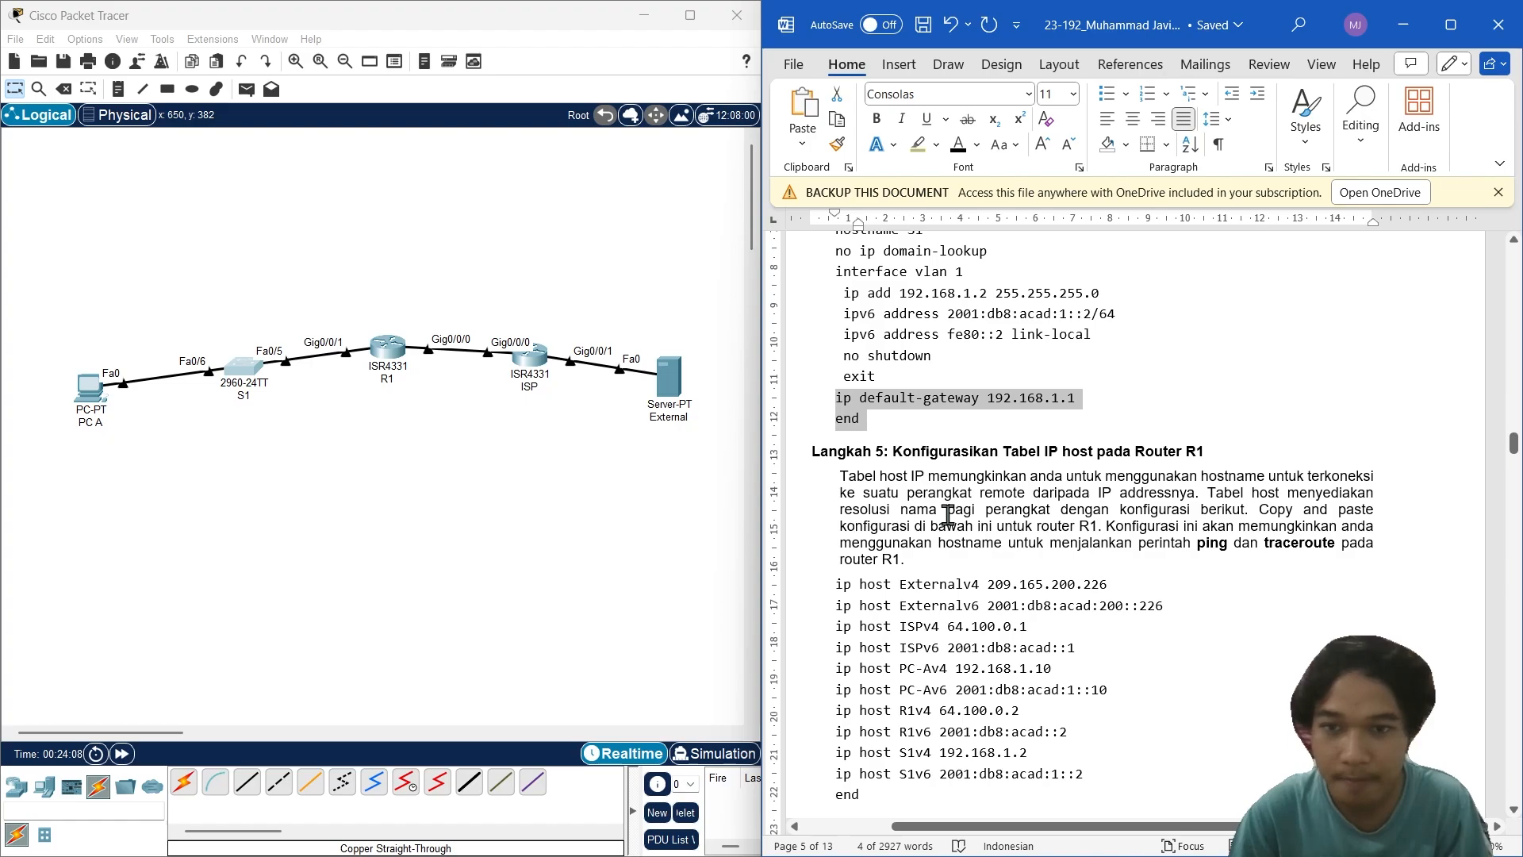
{"action": "left_click", "coordinate": [388, 347]}
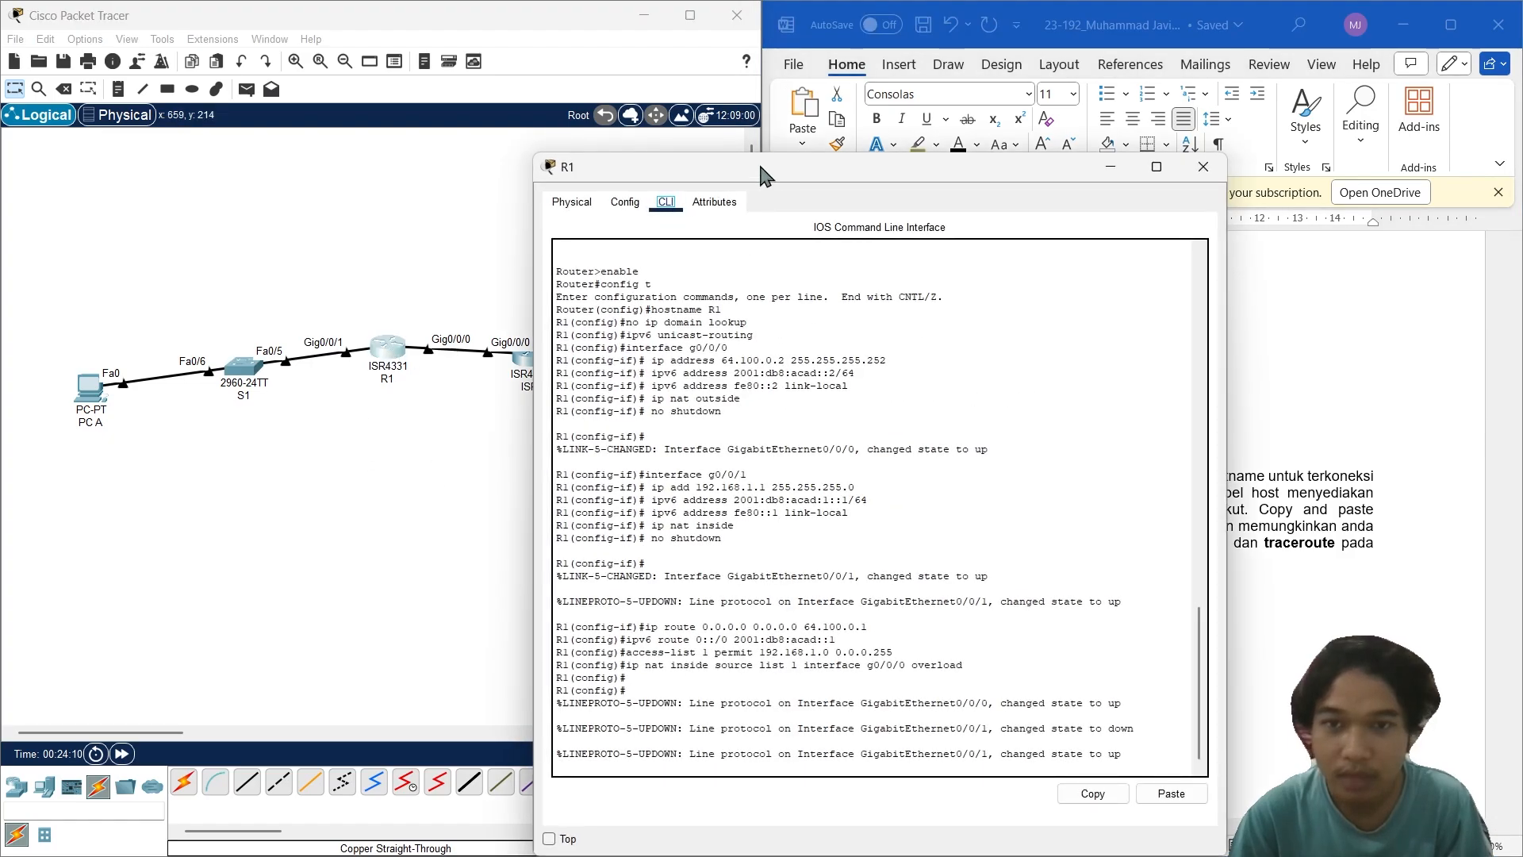
{"action": "left_click_drag", "start_coordinate": [788, 165], "coordinate": [398, 147]}
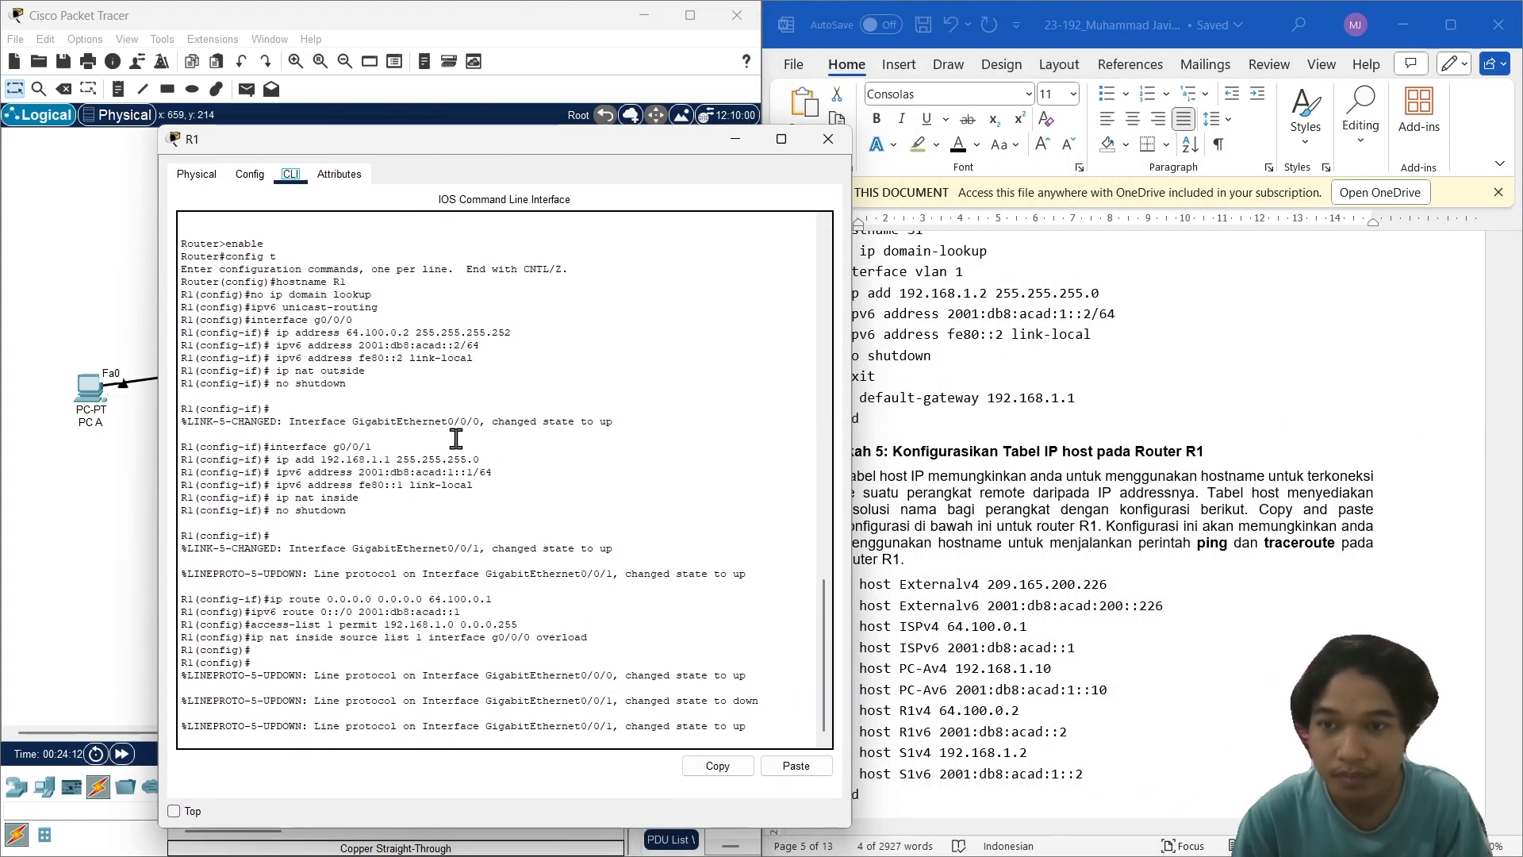
{"action": "left_click", "coordinate": [764, 710]}
{"action": "key", "text": "Return"}
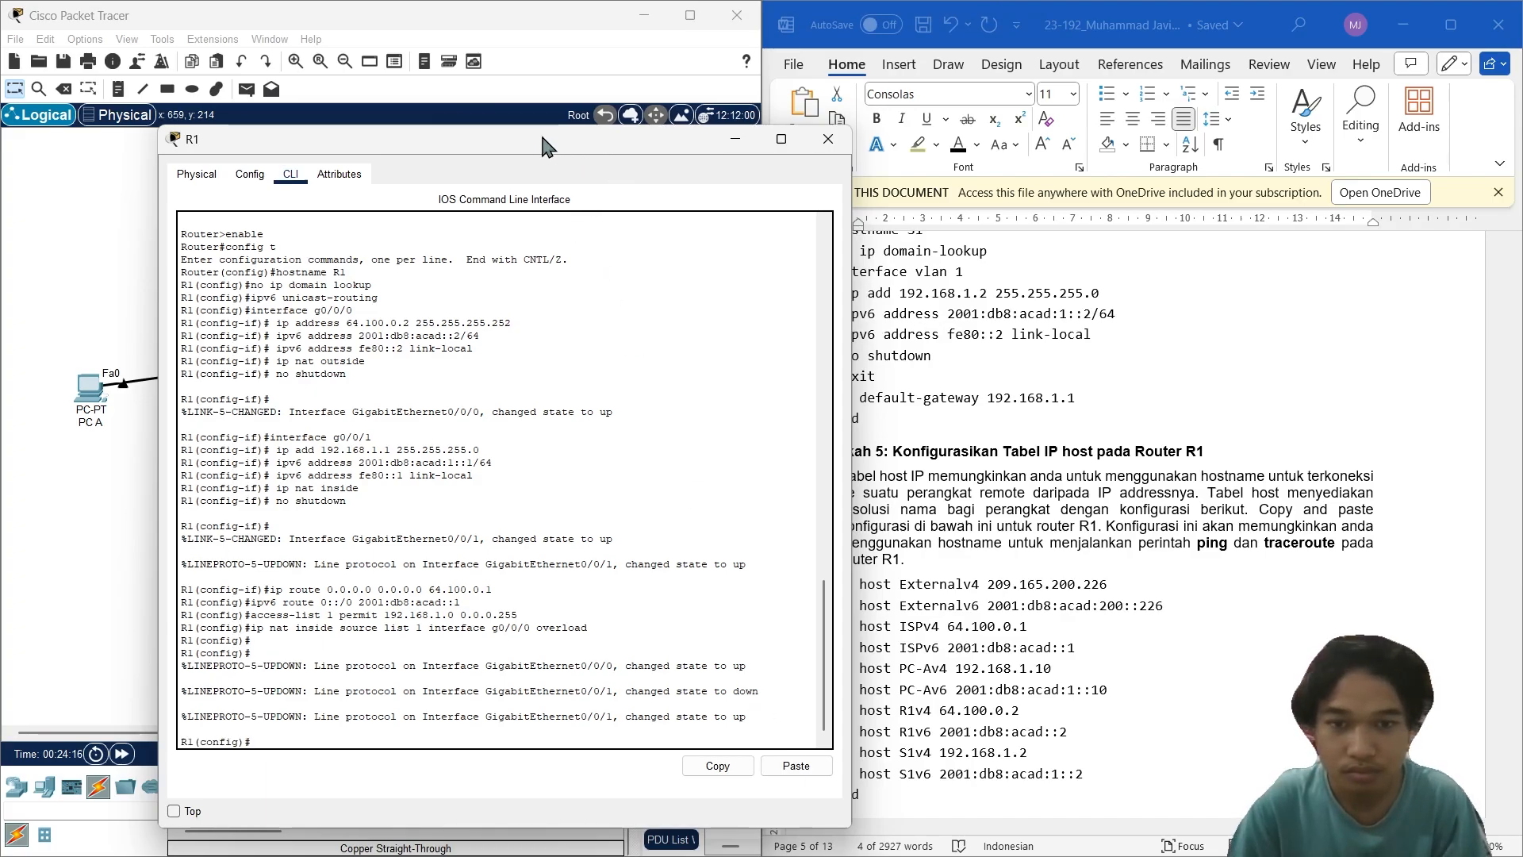
{"action": "left_click_drag", "start_coordinate": [543, 147], "coordinate": [453, 132]}
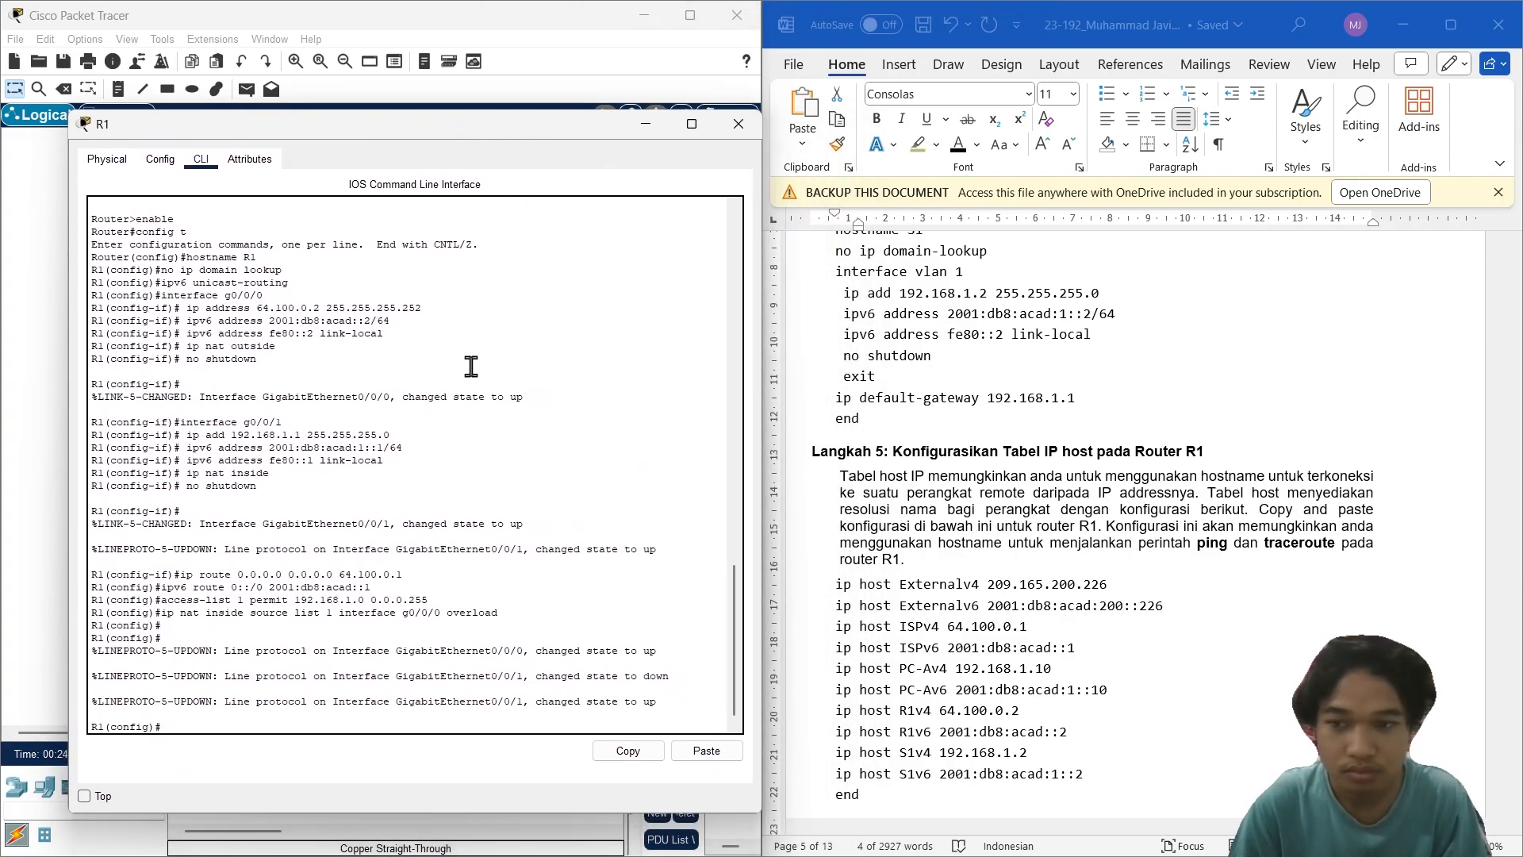
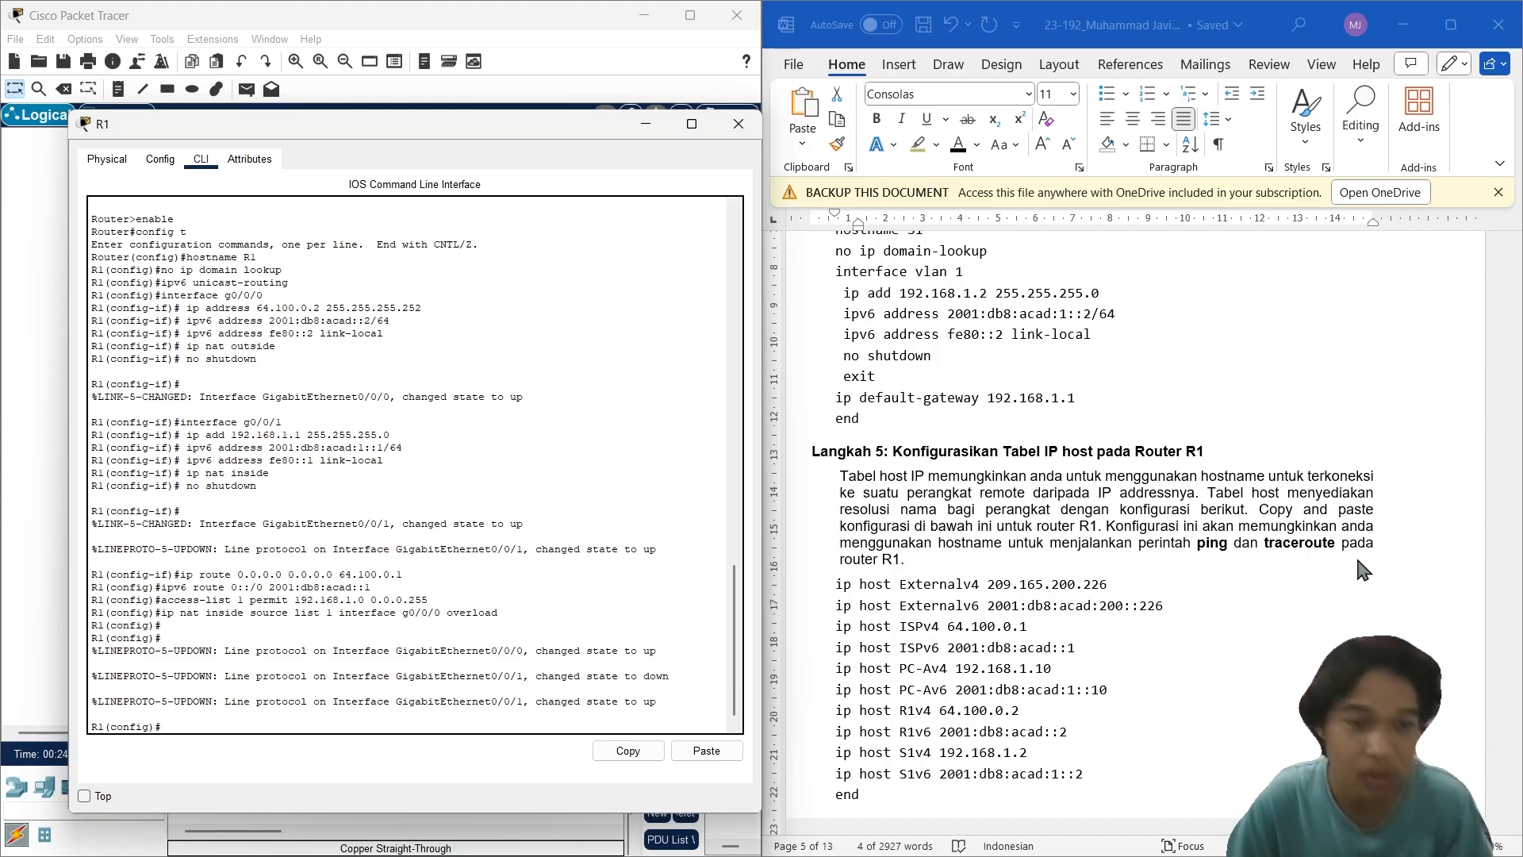
Step: Copy the ip host table from Externalv4 through S1v6, including end, from the lab document and run it on R1
{"action": "scroll", "coordinate": [980, 587], "scroll_direction": "down", "scroll_amount": 1}
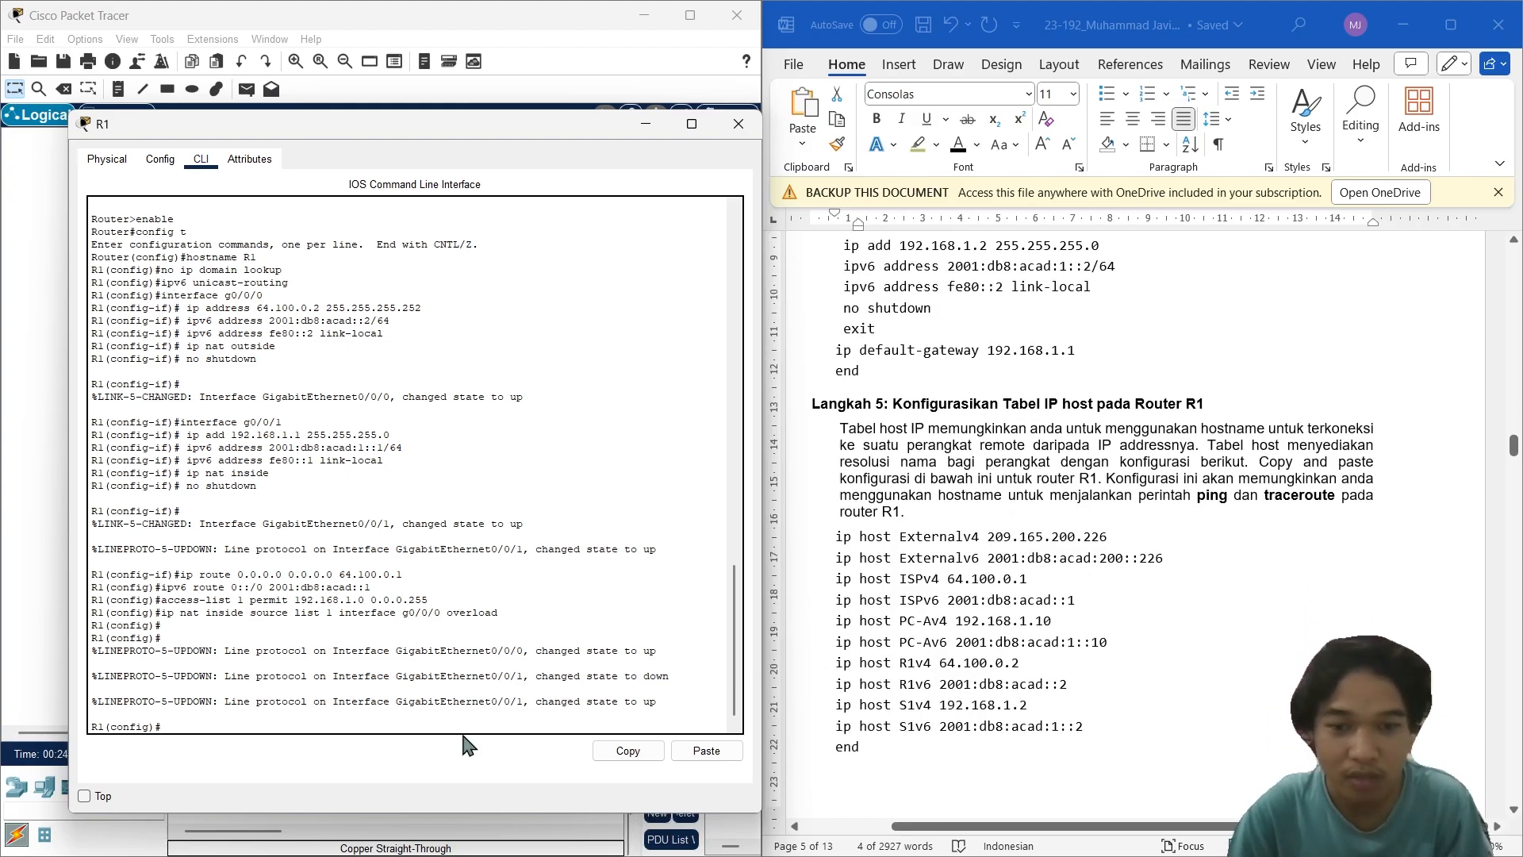
{"action": "left_click", "coordinate": [341, 720]}
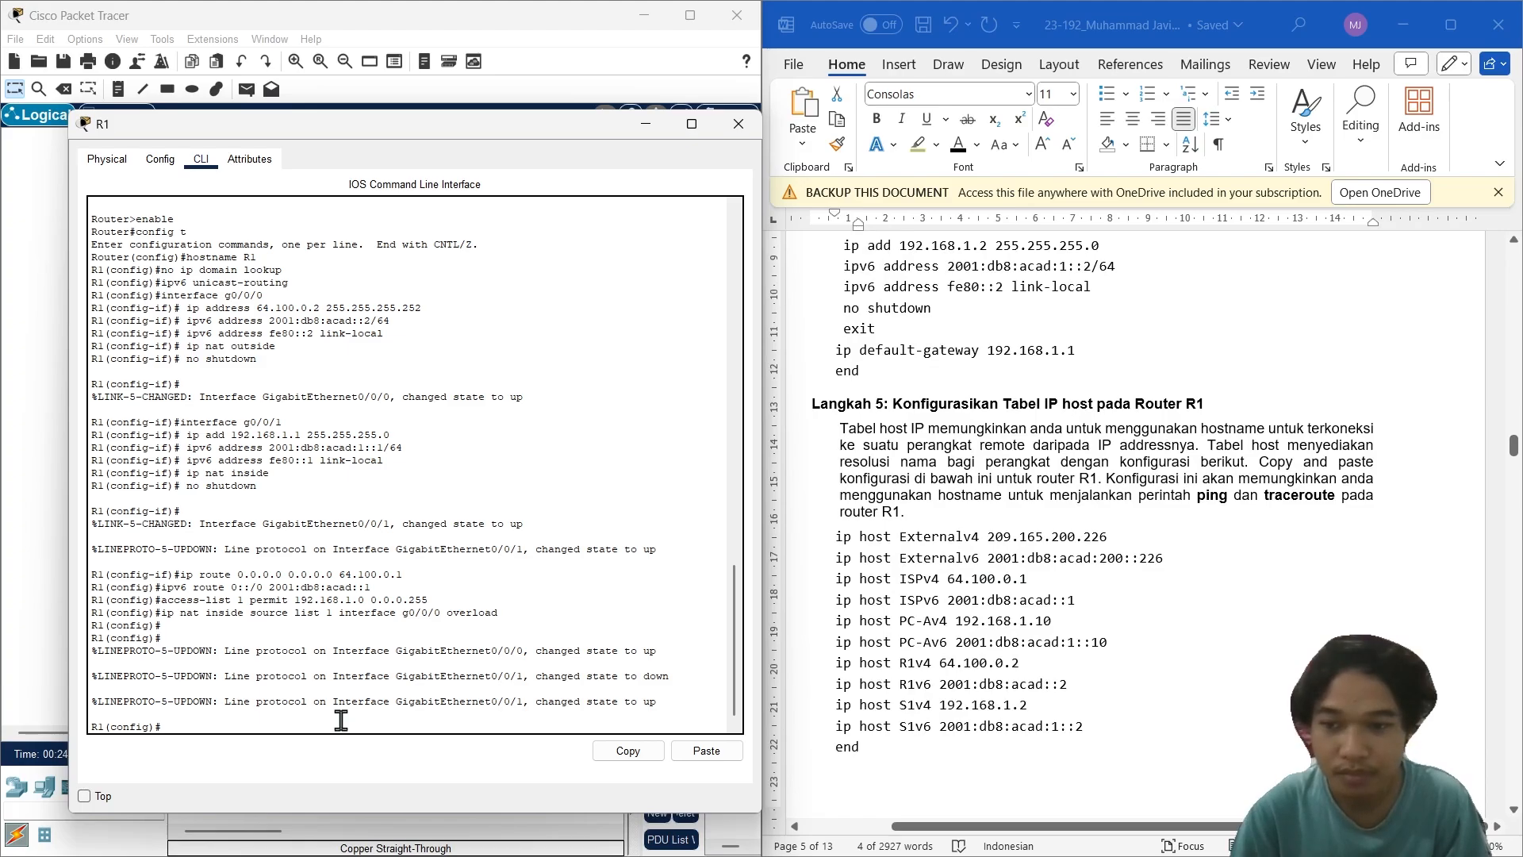
{"action": "scroll", "coordinate": [843, 702], "scroll_direction": "down", "scroll_amount": 2}
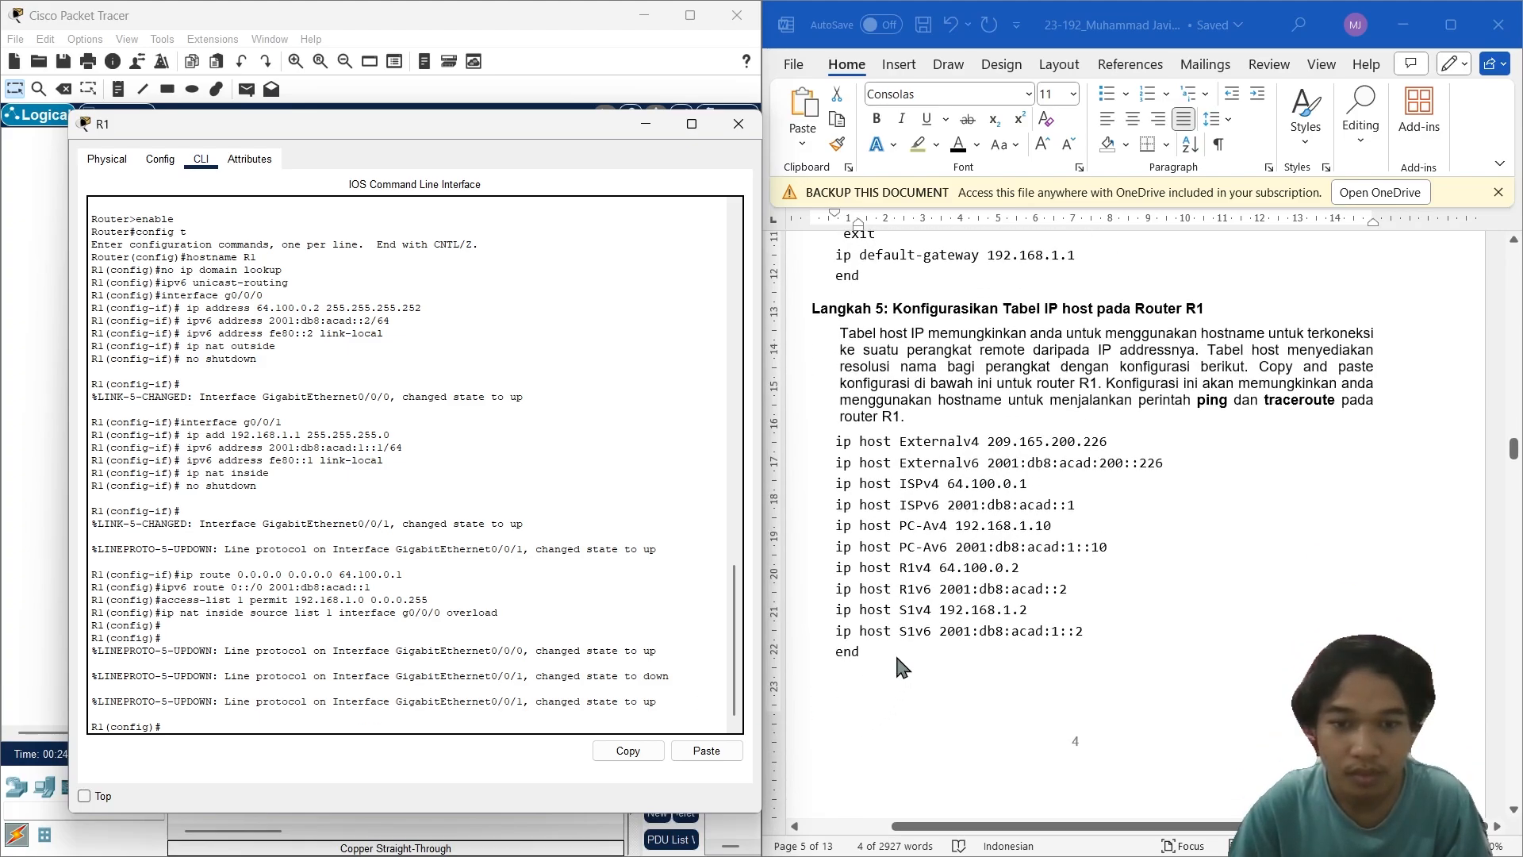
{"action": "left_click_drag", "start_coordinate": [864, 652], "coordinate": [841, 436]}
{"action": "key", "text": "ctrl+c"}
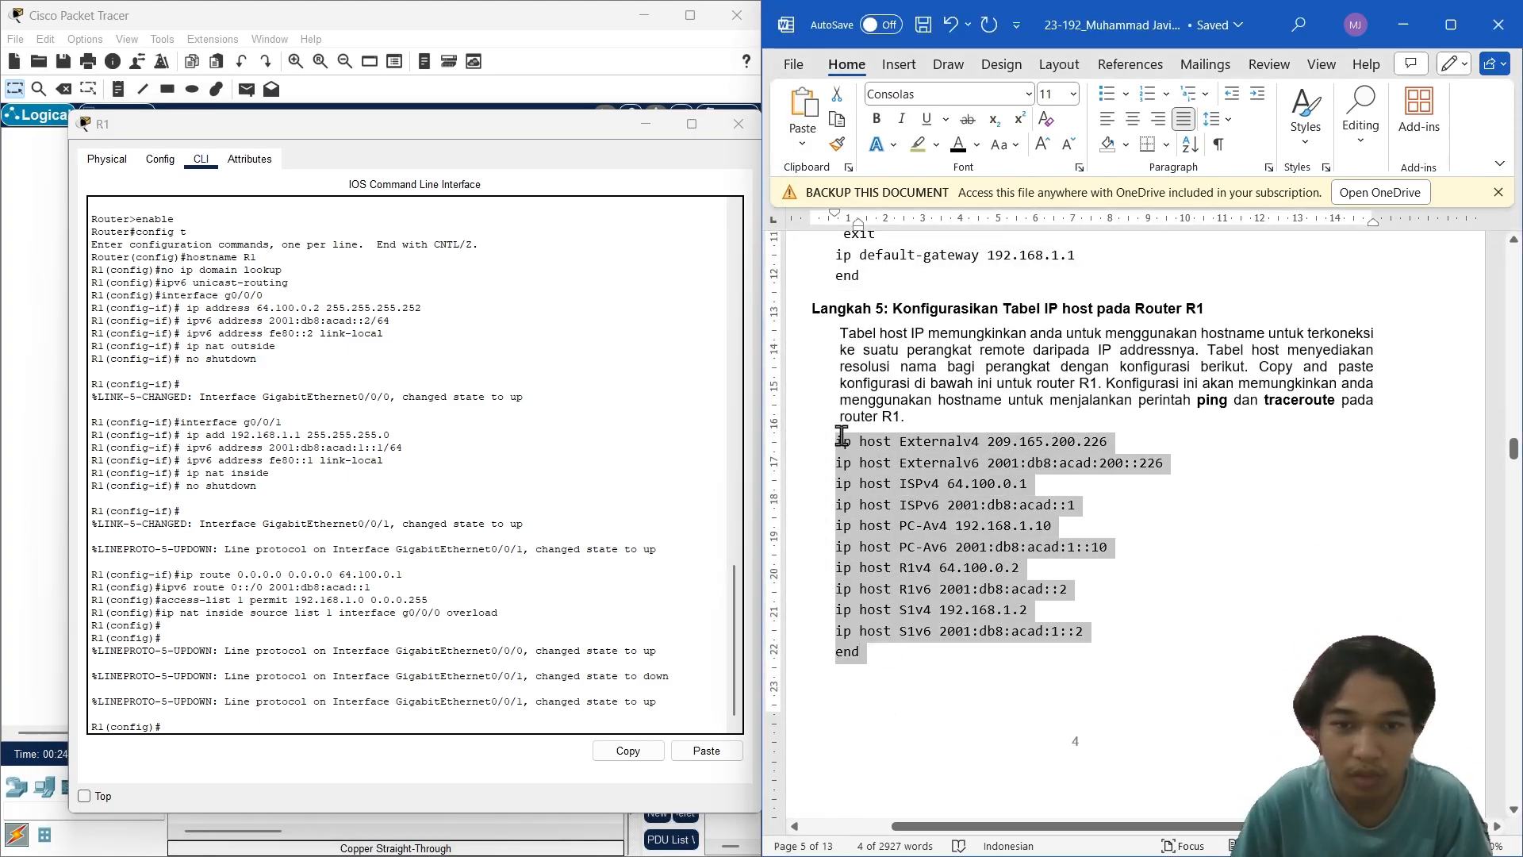
{"action": "left_click", "coordinate": [251, 722]}
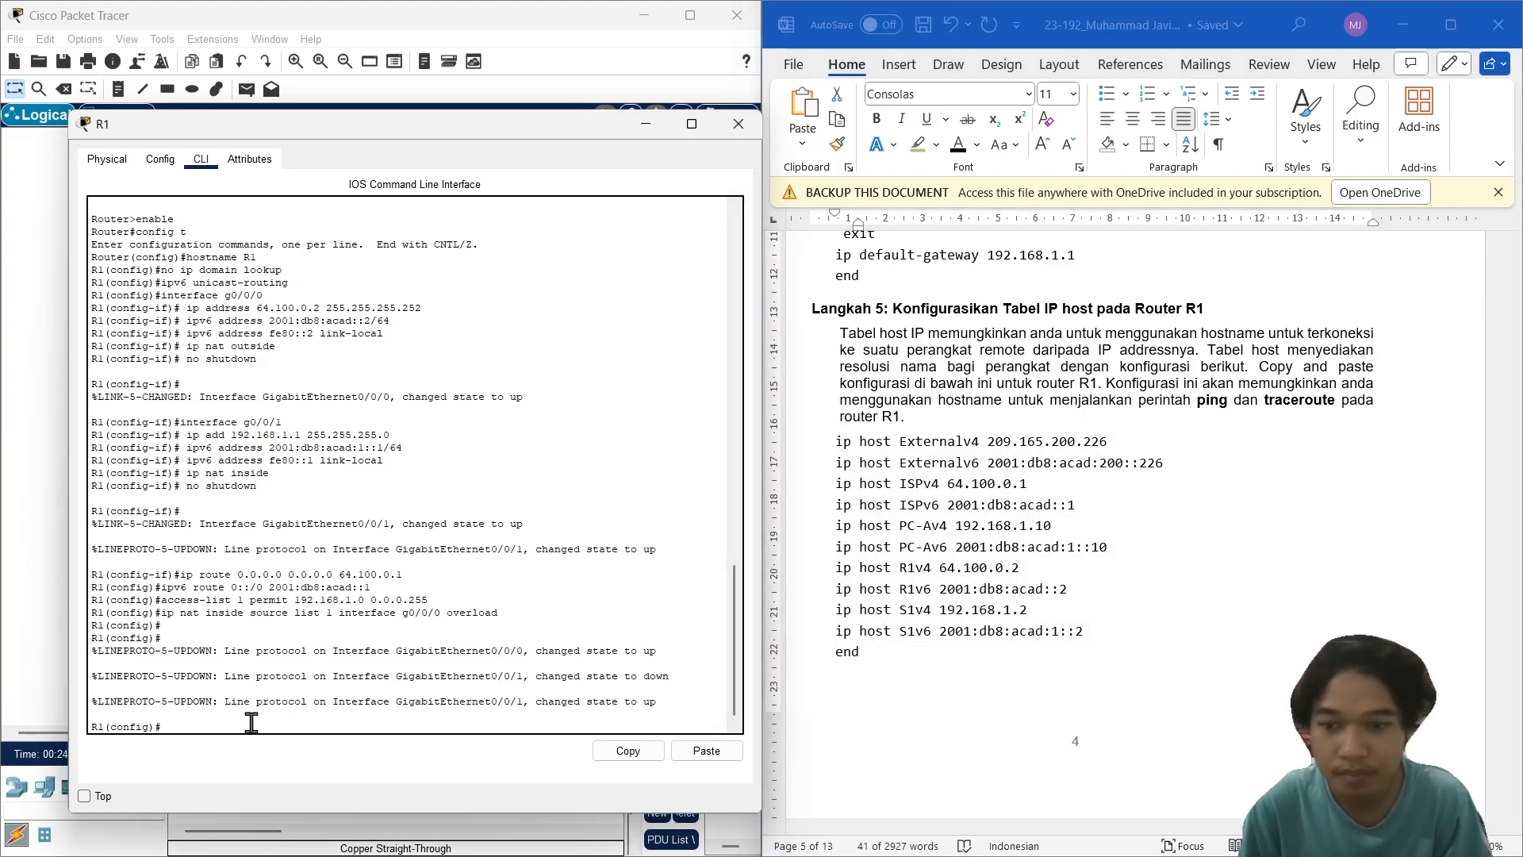
{"action": "right_click", "coordinate": [251, 722]}
{"action": "left_click", "coordinate": [286, 754]}
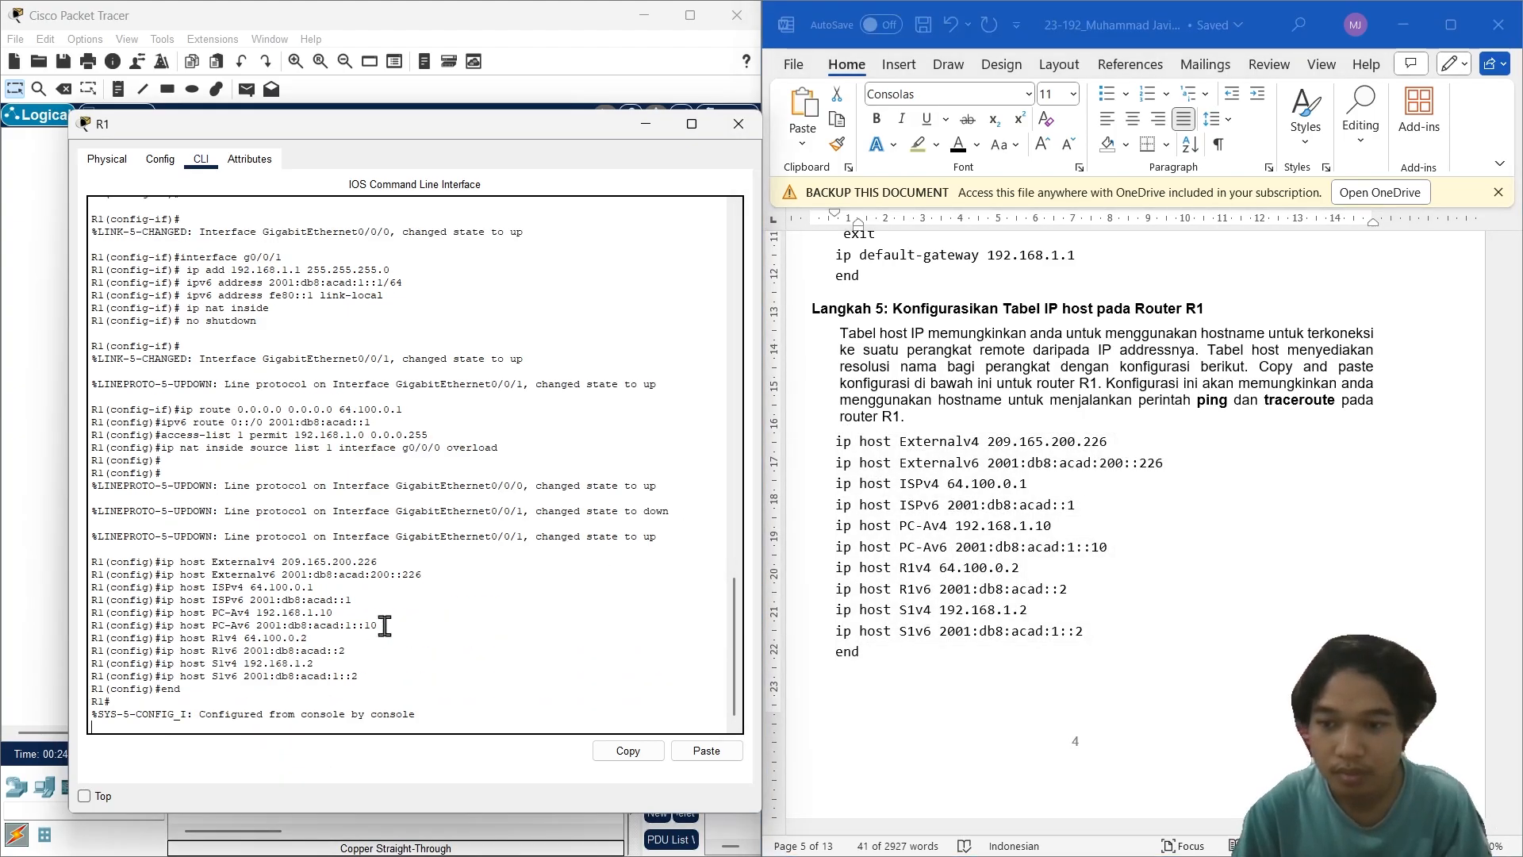
{"action": "key", "text": "Return"}
Step: Read the Latihan 2 introduction on ping and the Langkah 1 connectivity test from PC-A in the lab document
{"action": "scroll", "coordinate": [1133, 595], "scroll_direction": "down", "scroll_amount": 6}
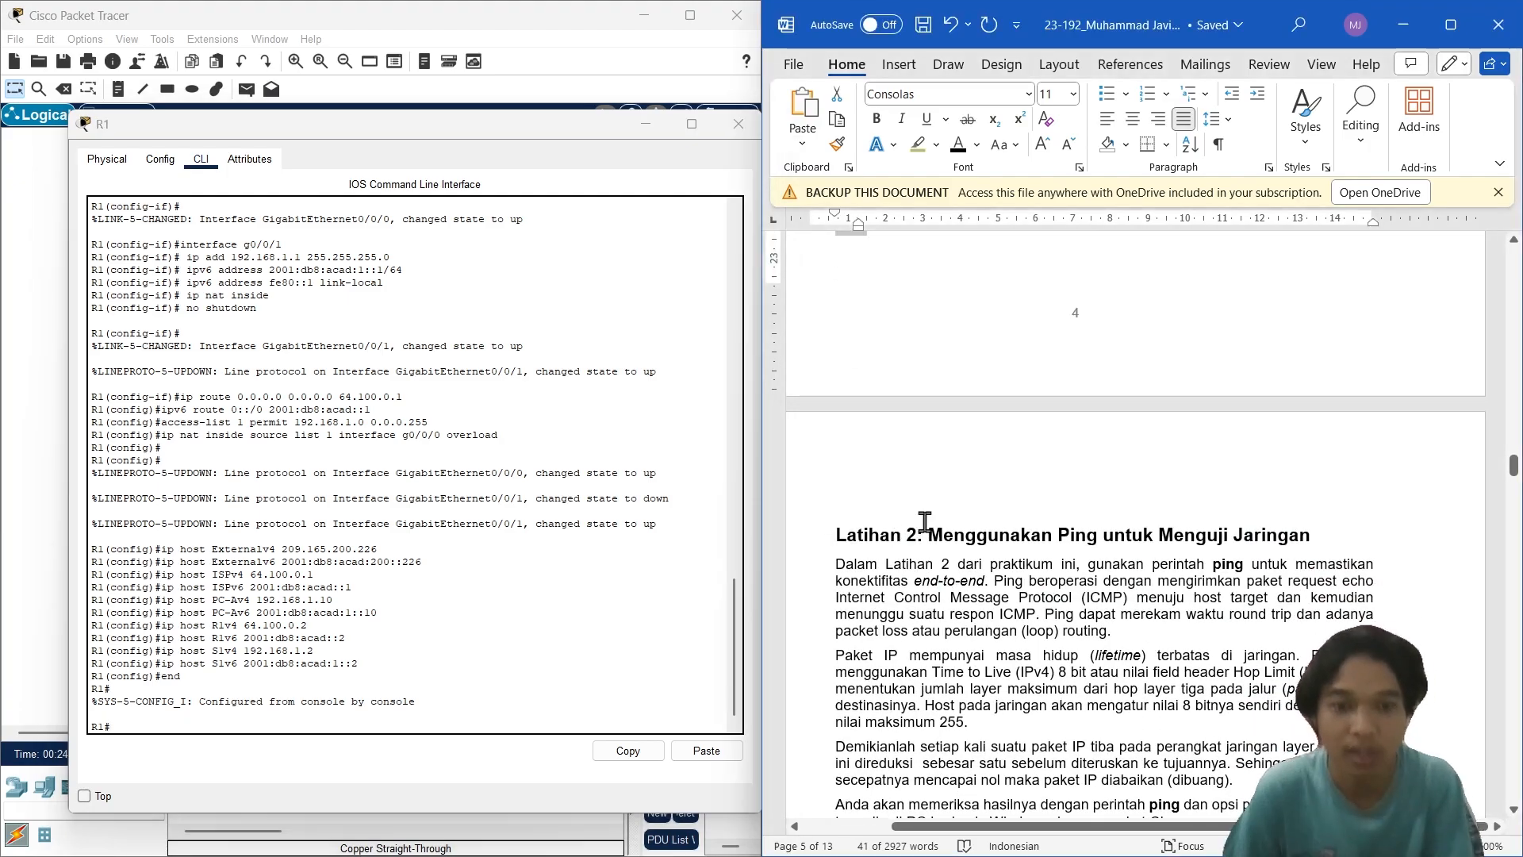
{"action": "scroll", "coordinate": [992, 536], "scroll_direction": "down", "scroll_amount": 1}
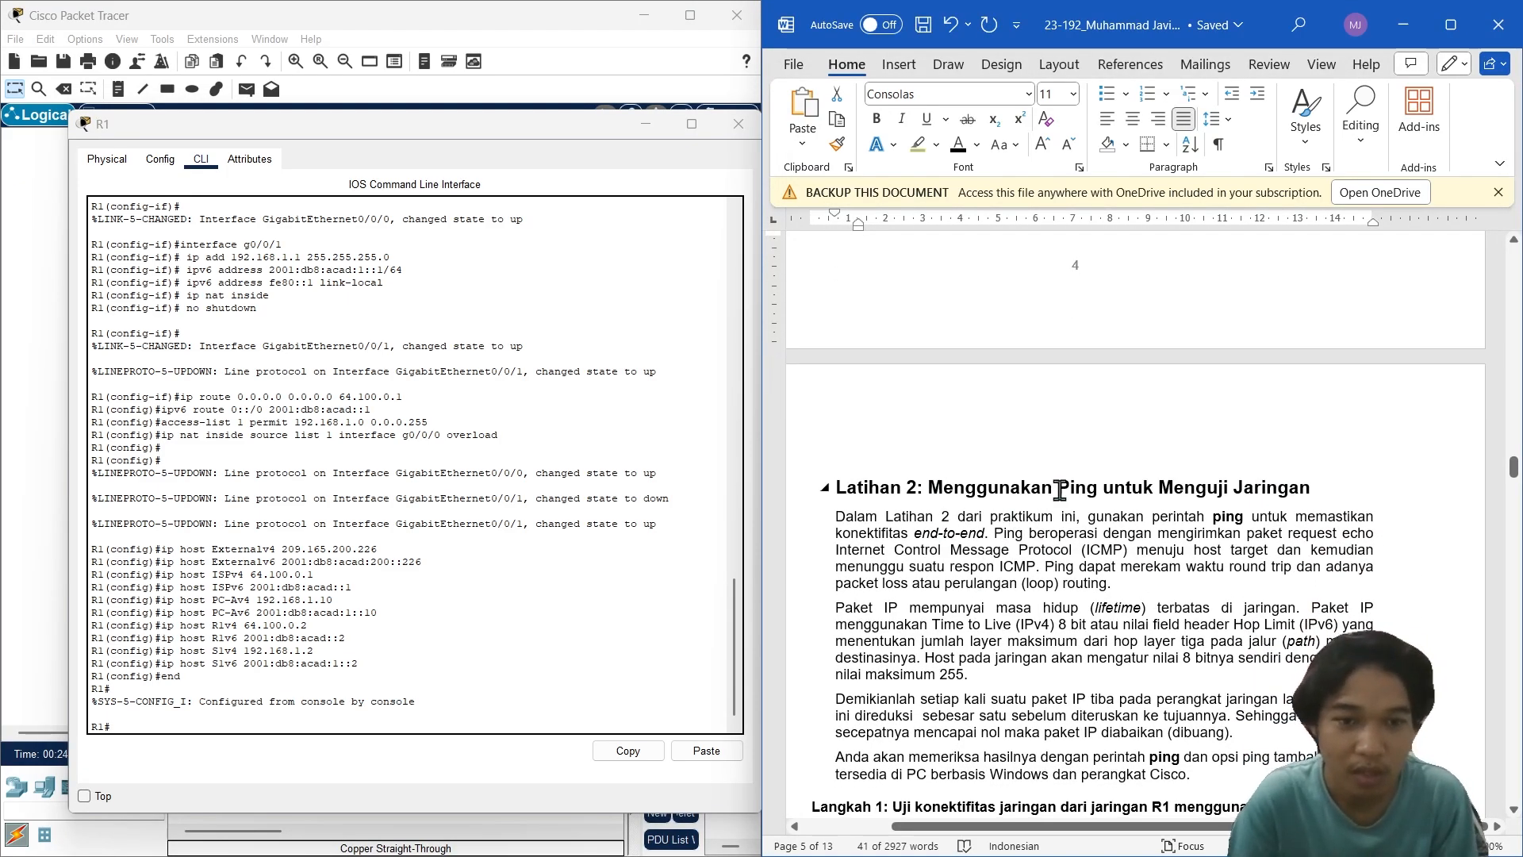
{"action": "scroll", "coordinate": [1023, 496], "scroll_direction": "down", "scroll_amount": 1}
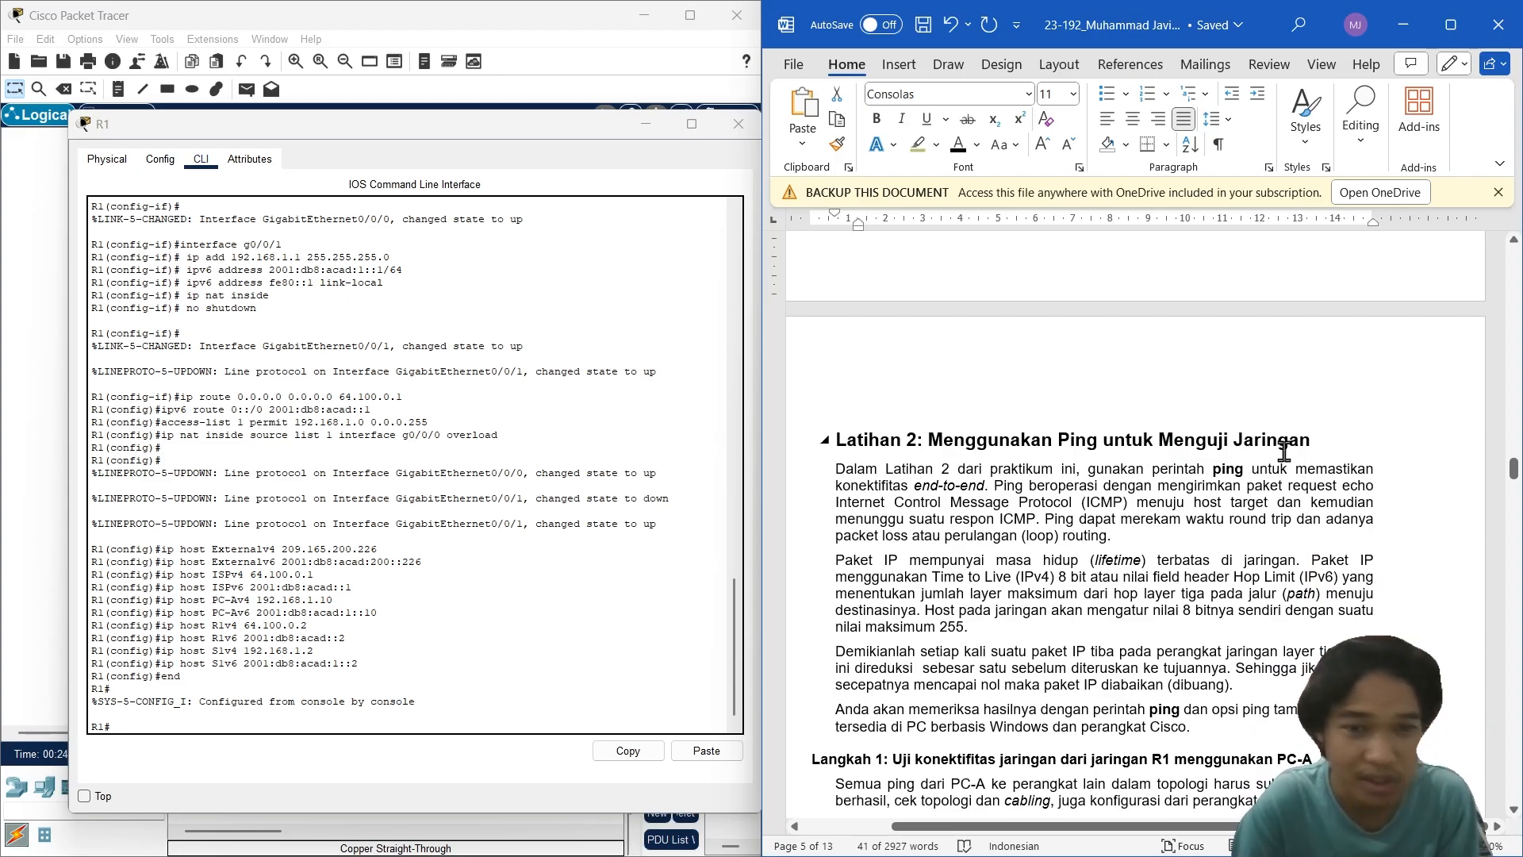
{"action": "scroll", "coordinate": [1301, 464], "scroll_direction": "down", "scroll_amount": 1}
{"action": "scroll", "coordinate": [1309, 471], "scroll_direction": "down", "scroll_amount": 1}
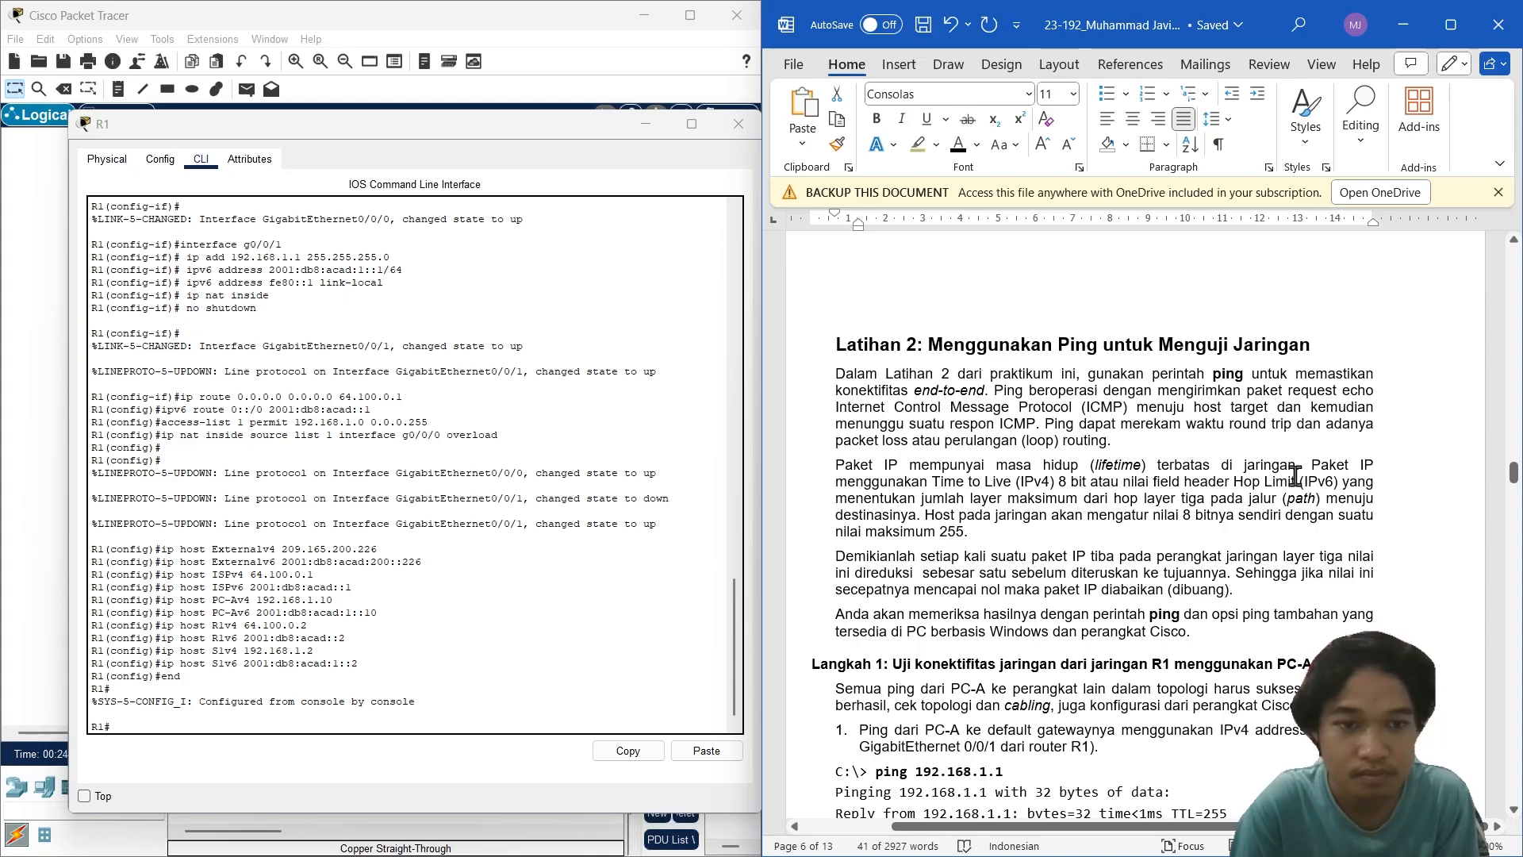
{"action": "scroll", "coordinate": [1294, 474], "scroll_direction": "down", "scroll_amount": 1}
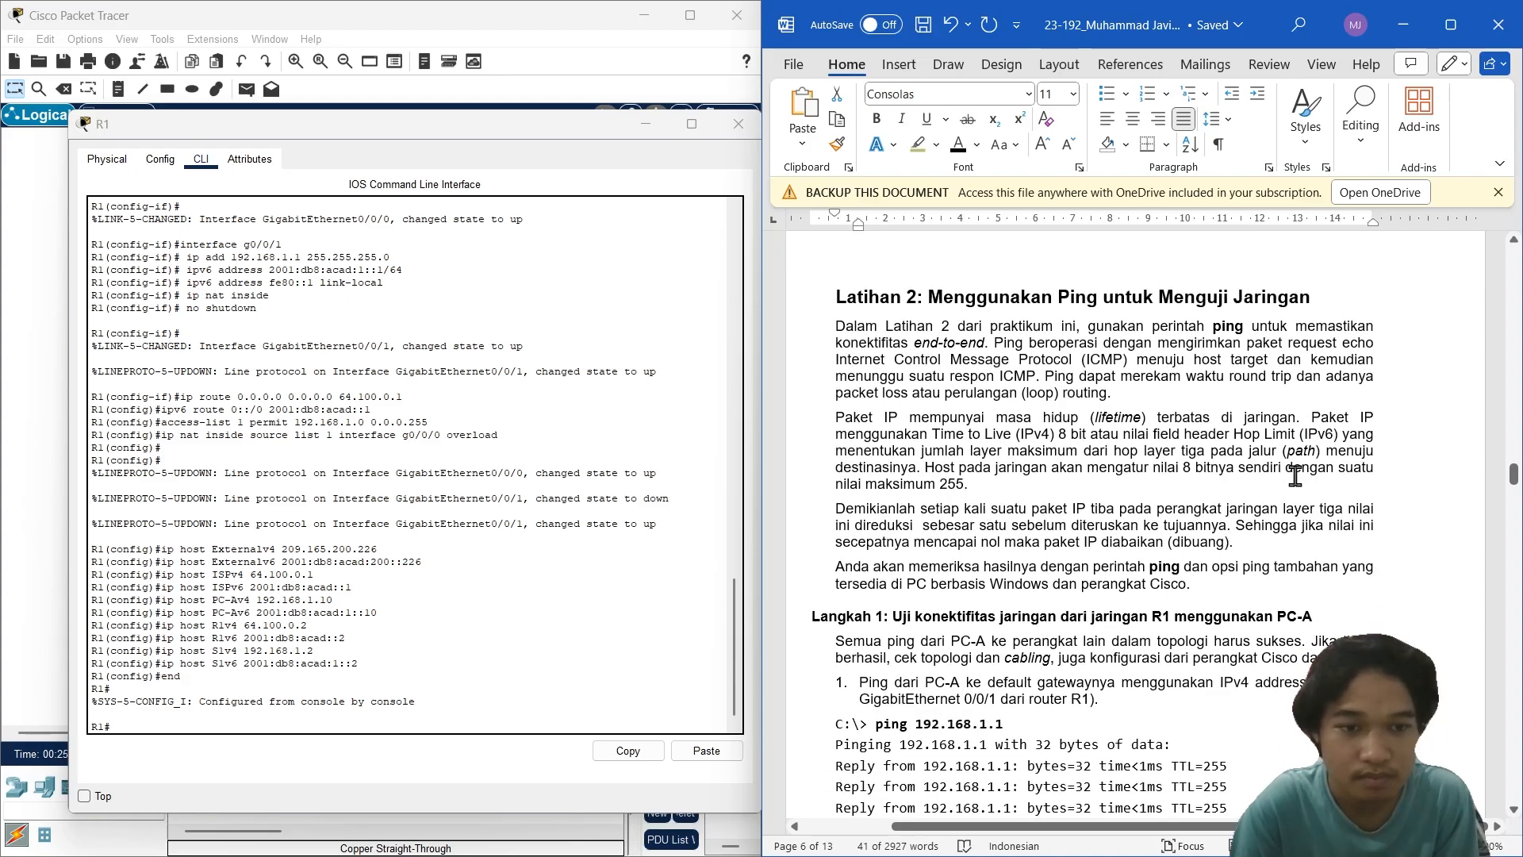
Step: Close R1's window and bring up PC A's Command Prompt beside the lab document's Langkah 1 section
{"action": "scroll", "coordinate": [1294, 476], "scroll_direction": "down", "scroll_amount": 2}
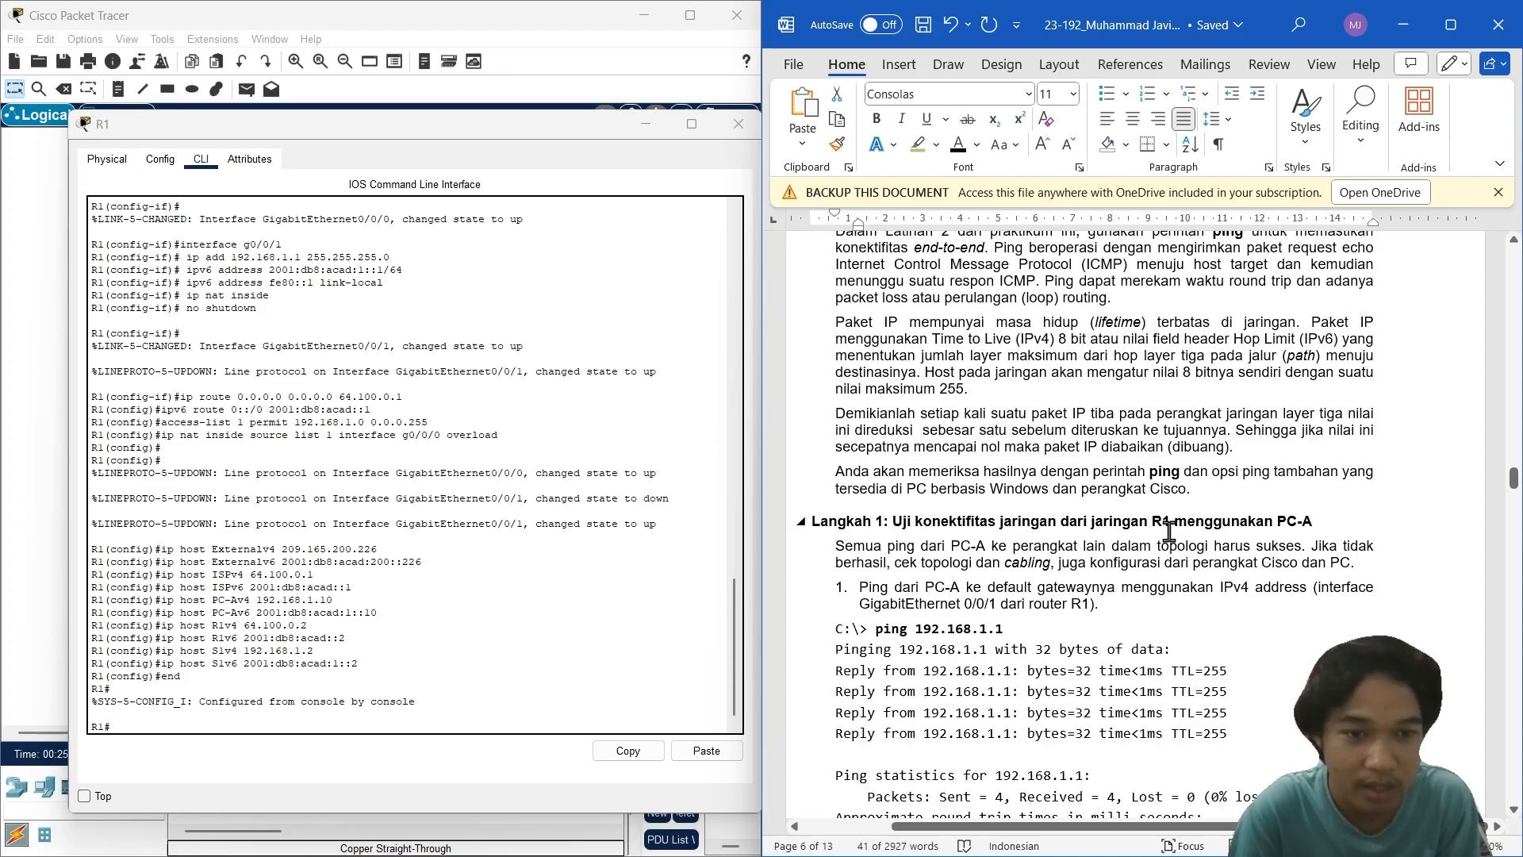
{"action": "left_click", "coordinate": [738, 123]}
{"action": "scroll", "coordinate": [989, 488], "scroll_direction": "down", "scroll_amount": 1}
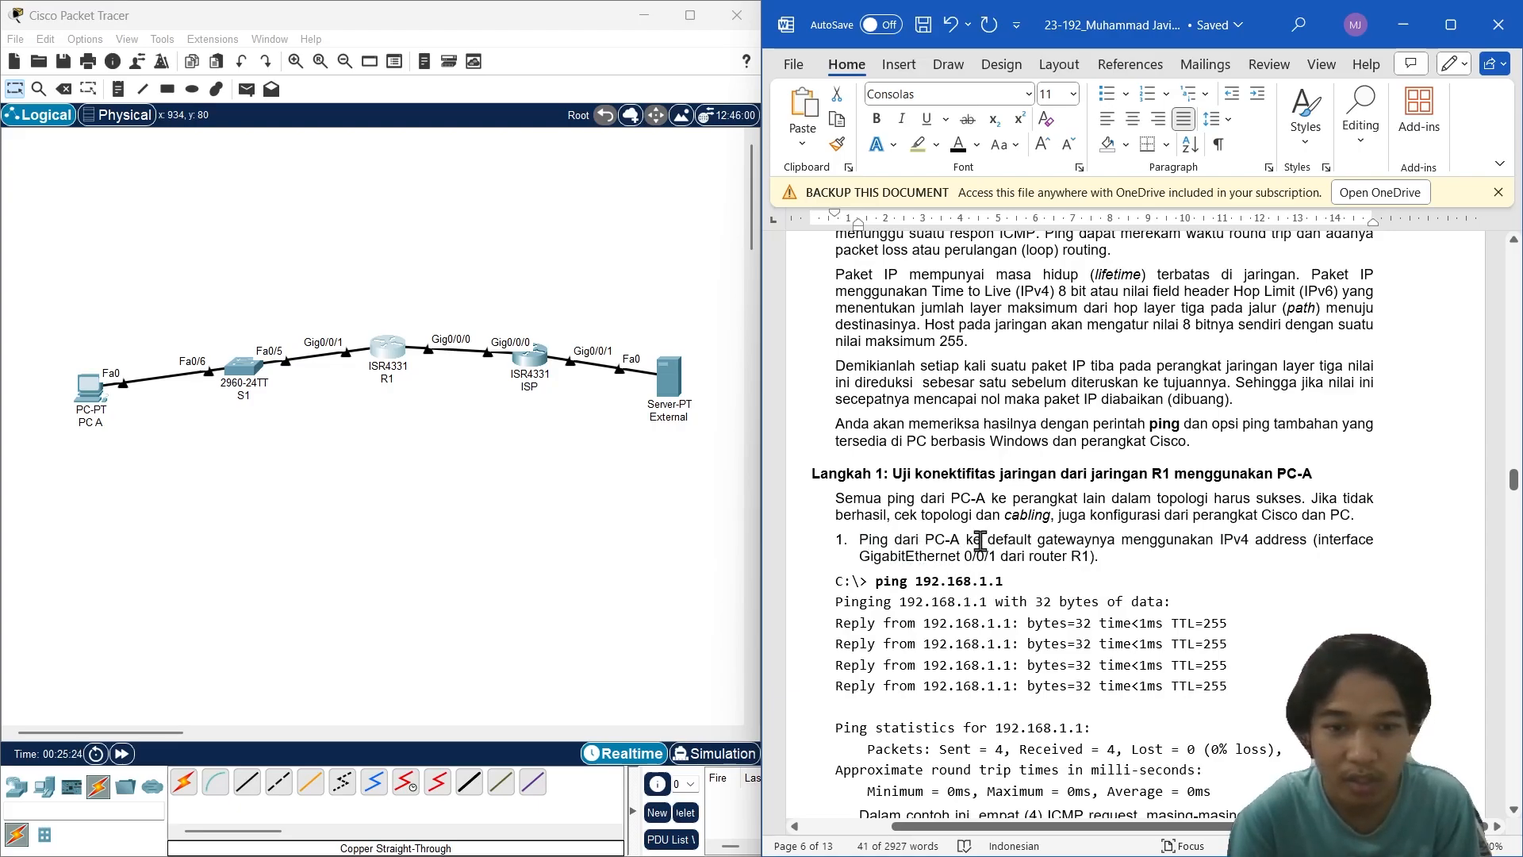
{"action": "left_click", "coordinate": [107, 401]}
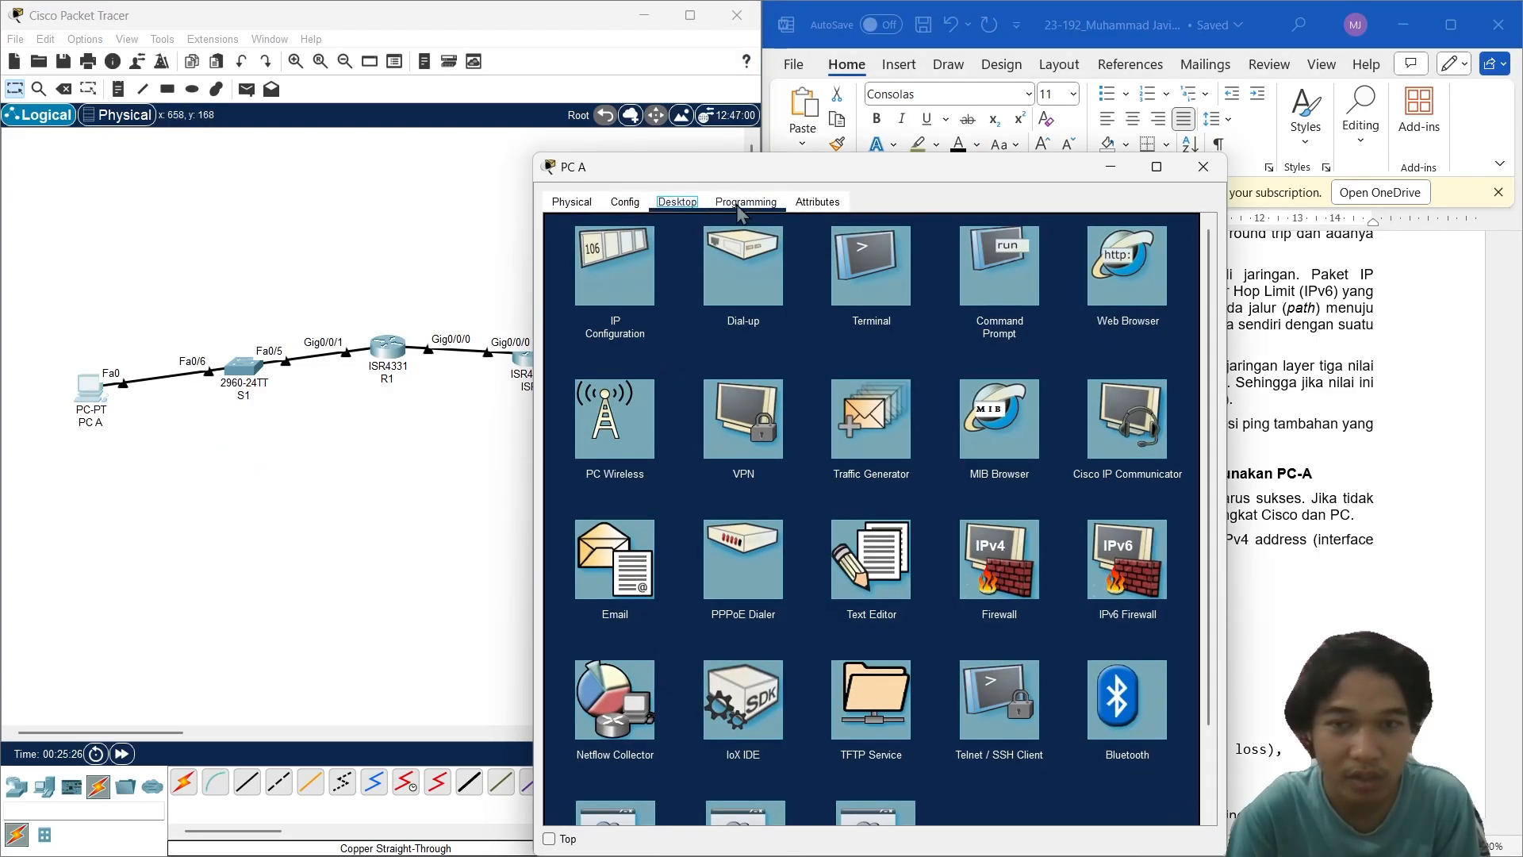
{"action": "left_click_drag", "start_coordinate": [793, 169], "coordinate": [307, 136]}
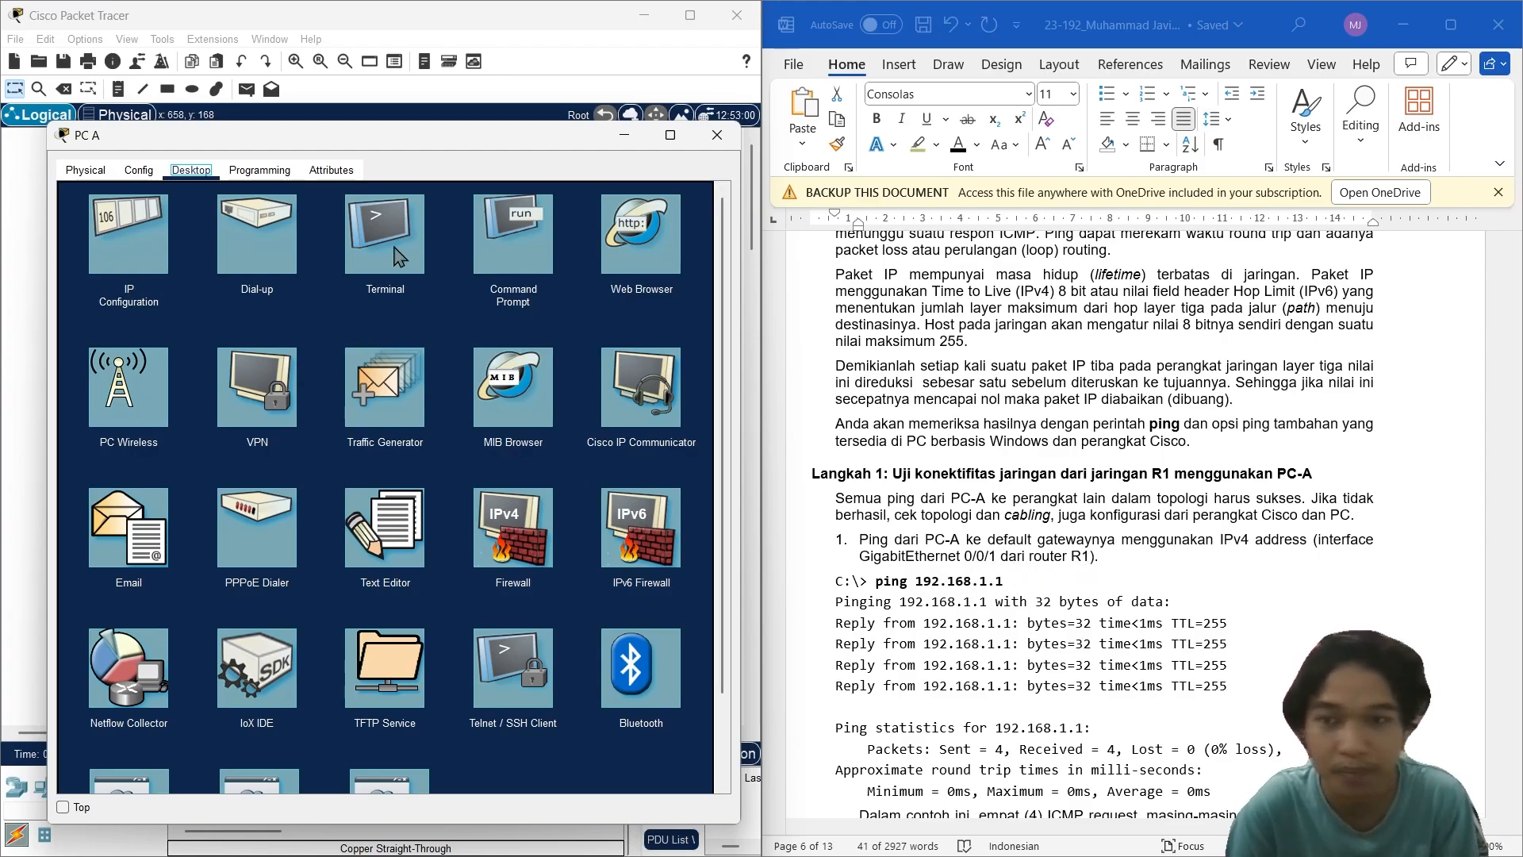
{"action": "left_click", "coordinate": [495, 246]}
{"action": "left_click_drag", "start_coordinate": [530, 144], "coordinate": [503, 137]}
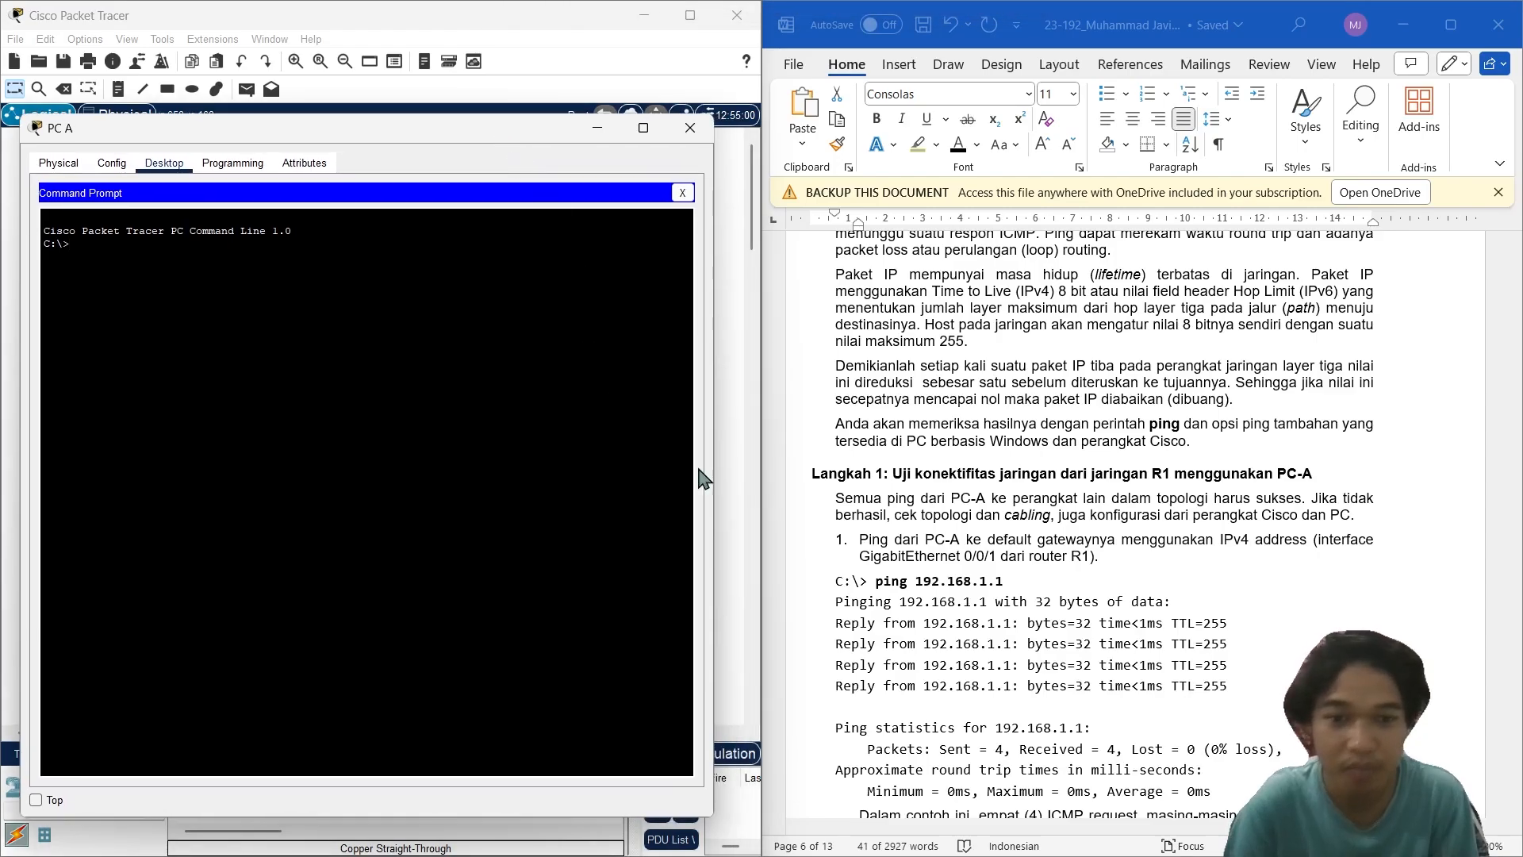
Step: Copy ping 192.168.1.1 from the lab document and run it in PC A's Command Prompt
{"action": "left_click_drag", "start_coordinate": [1005, 581], "coordinate": [892, 591]}
{"action": "key", "text": "ctrl+c"}
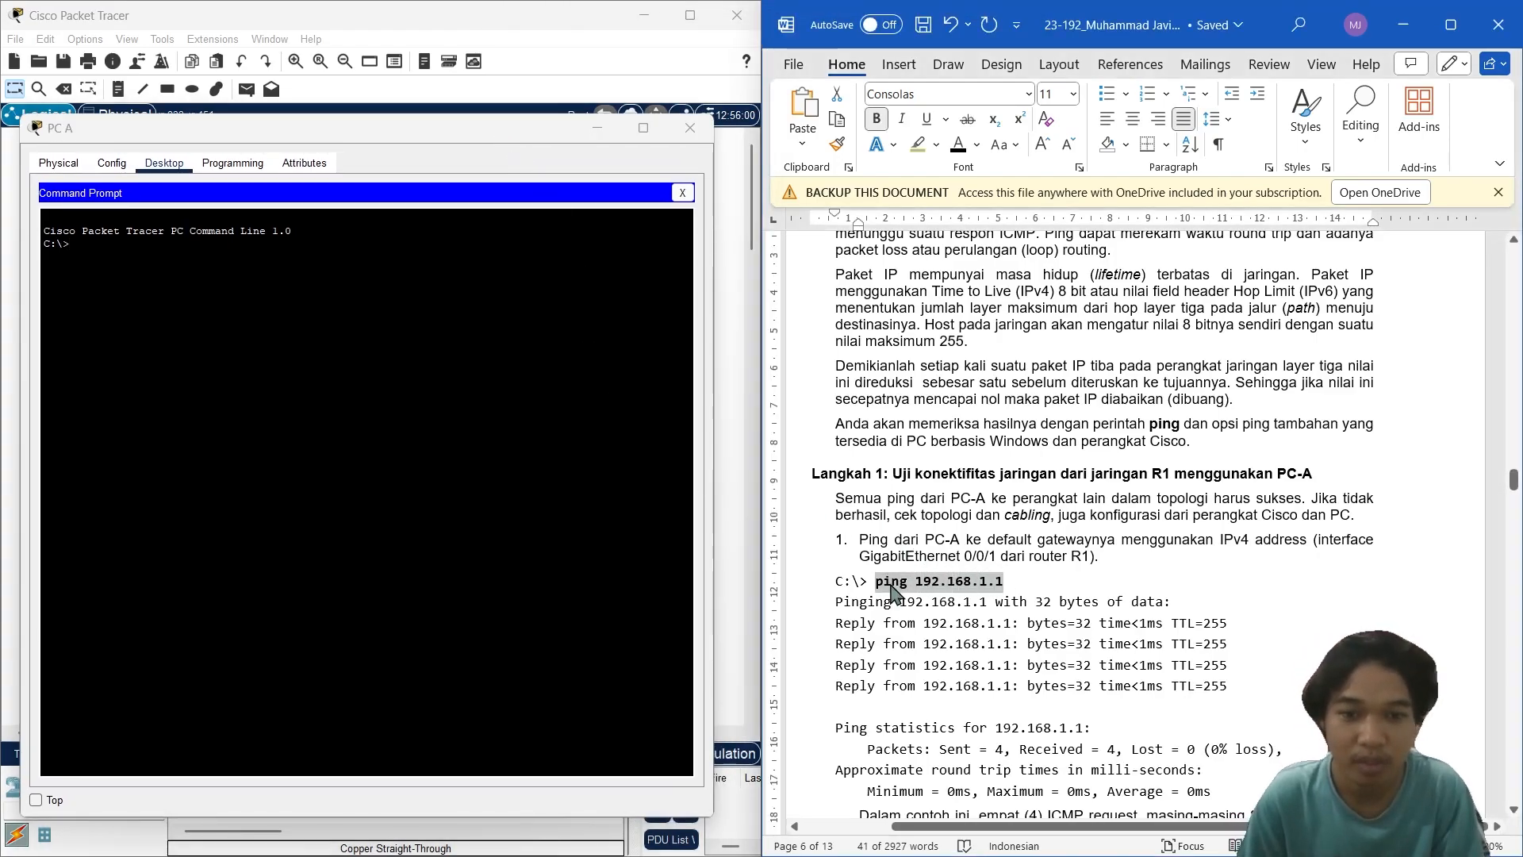
{"action": "right_click", "coordinate": [404, 367]}
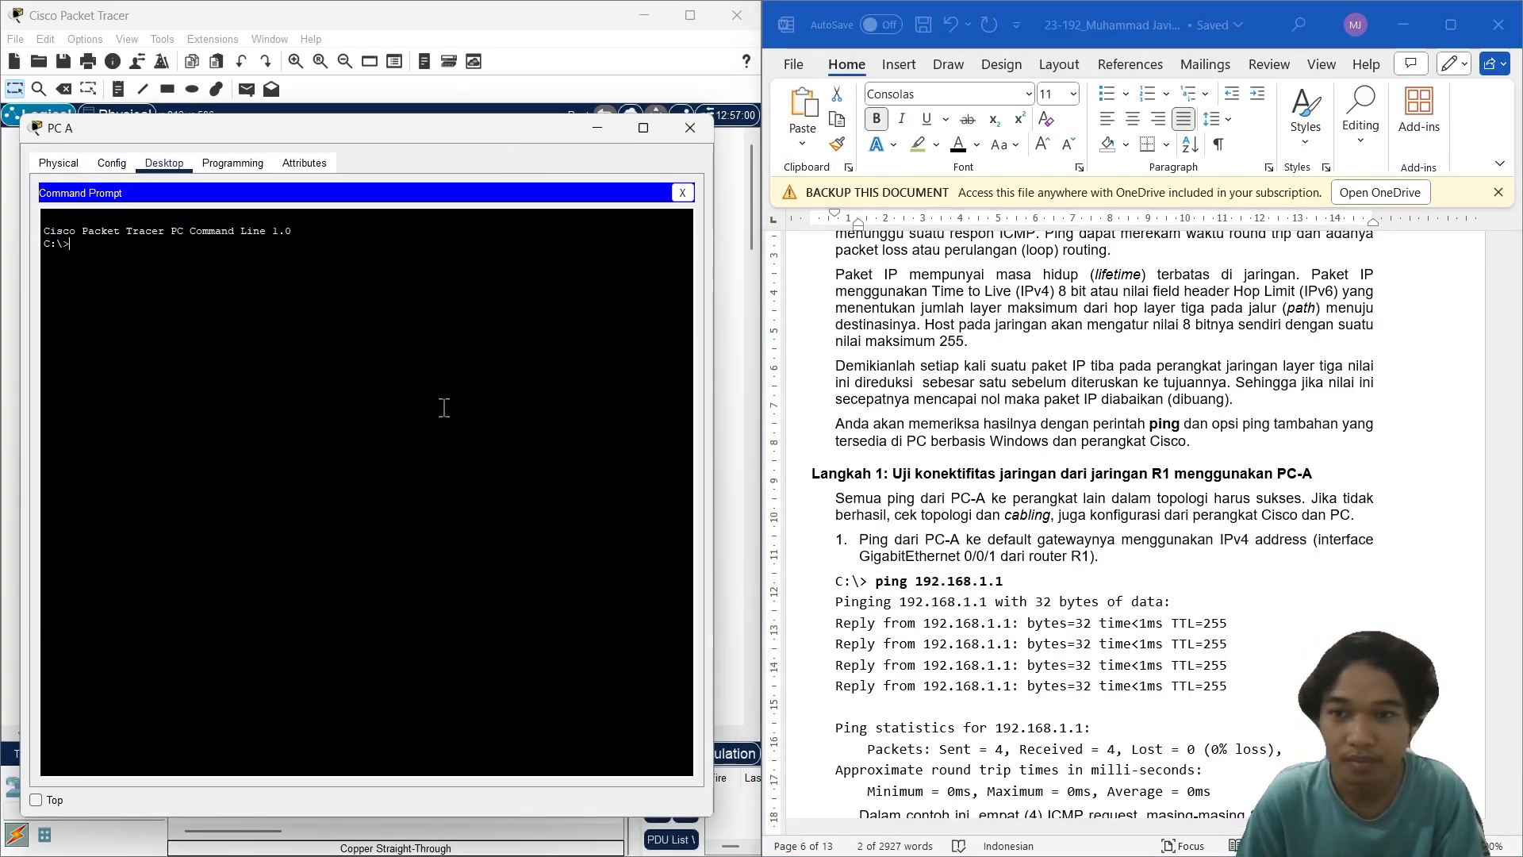
{"action": "type", "text": "p"}
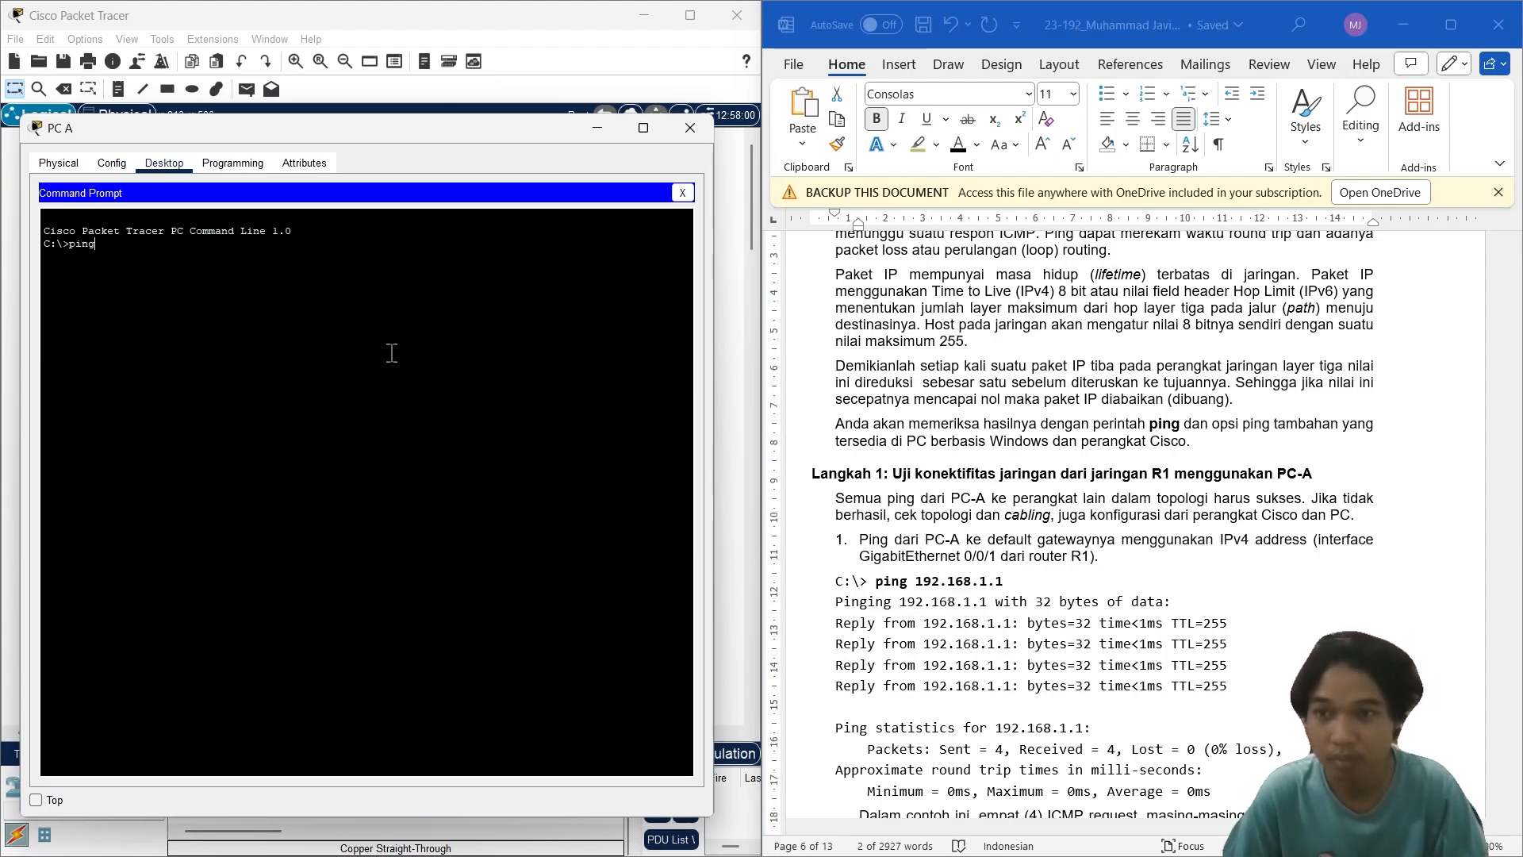
{"action": "type", "text": "ing"}
{"action": "right_click", "coordinate": [391, 352]}
{"action": "left_click", "coordinate": [410, 380]}
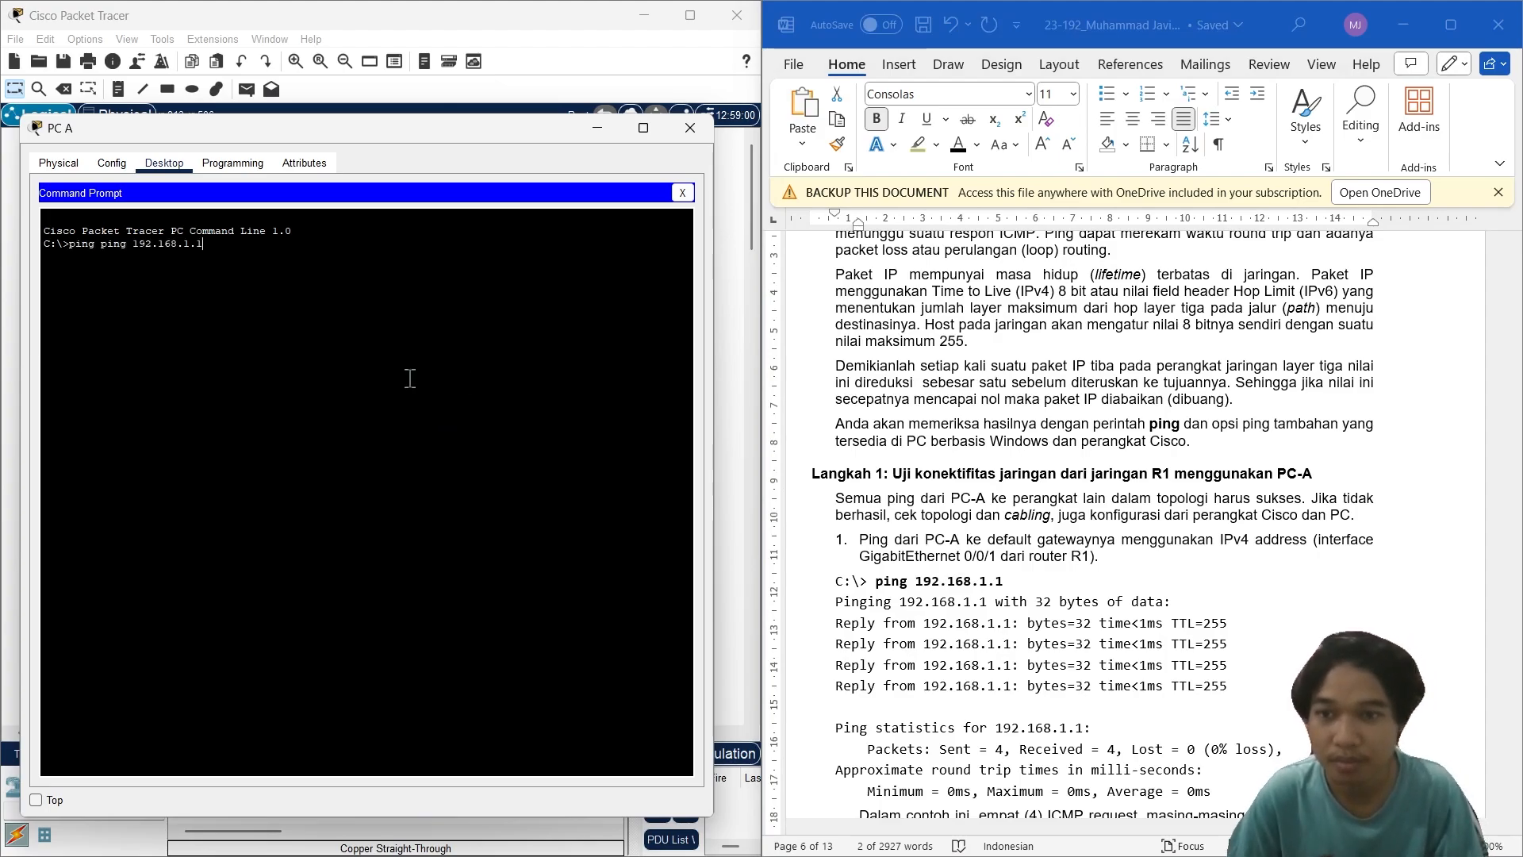
{"action": "key", "text": "Left"}
{"action": "key", "text": "Left"}
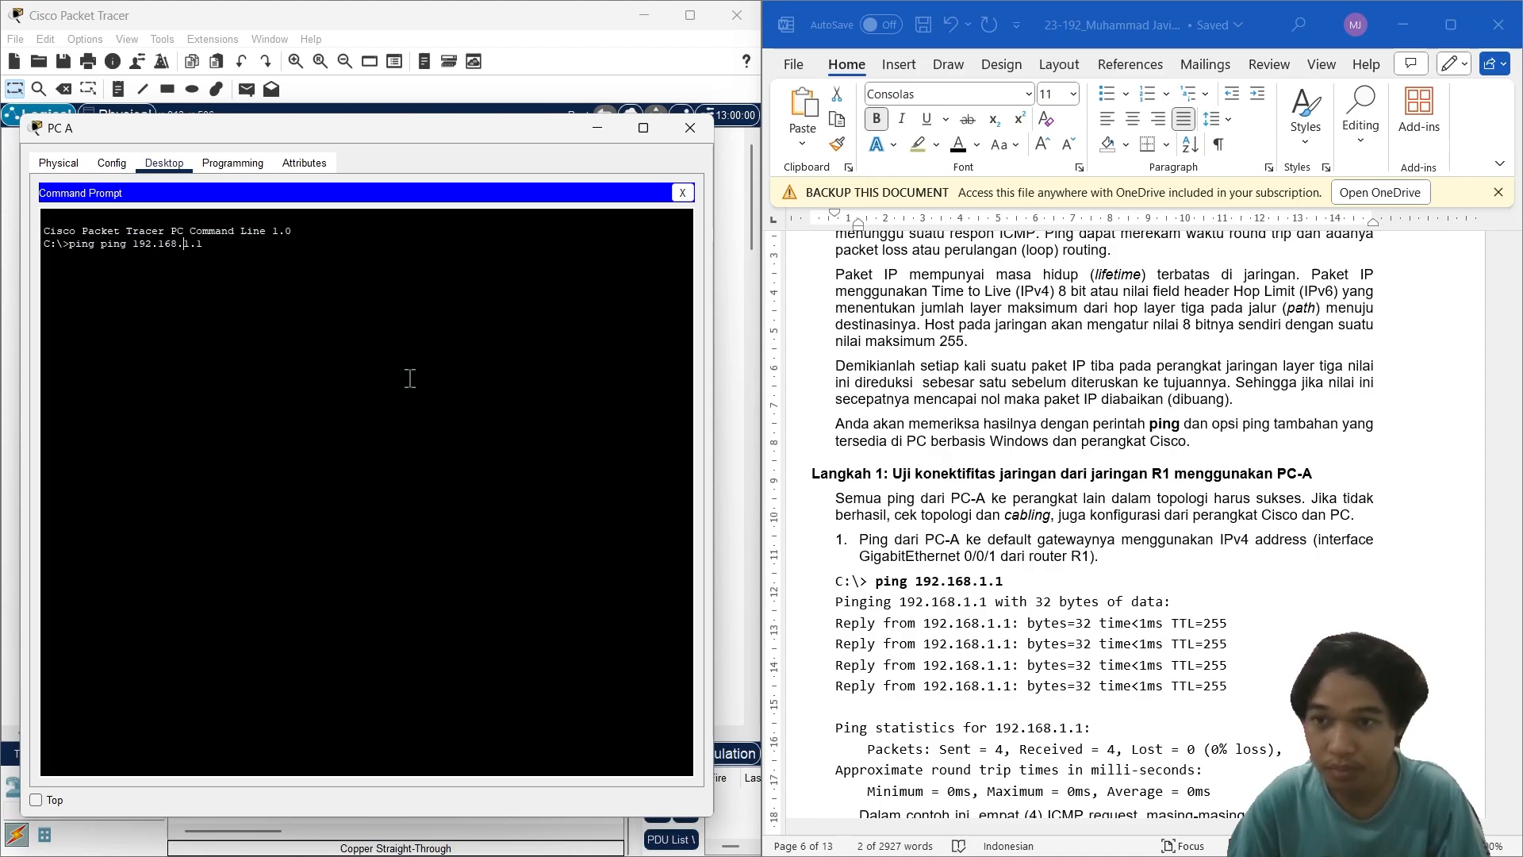
{"action": "key", "text": "BackSpace"}
{"action": "key", "text": "BackSpace"}
{"action": "key", "text": "BackSpace"}
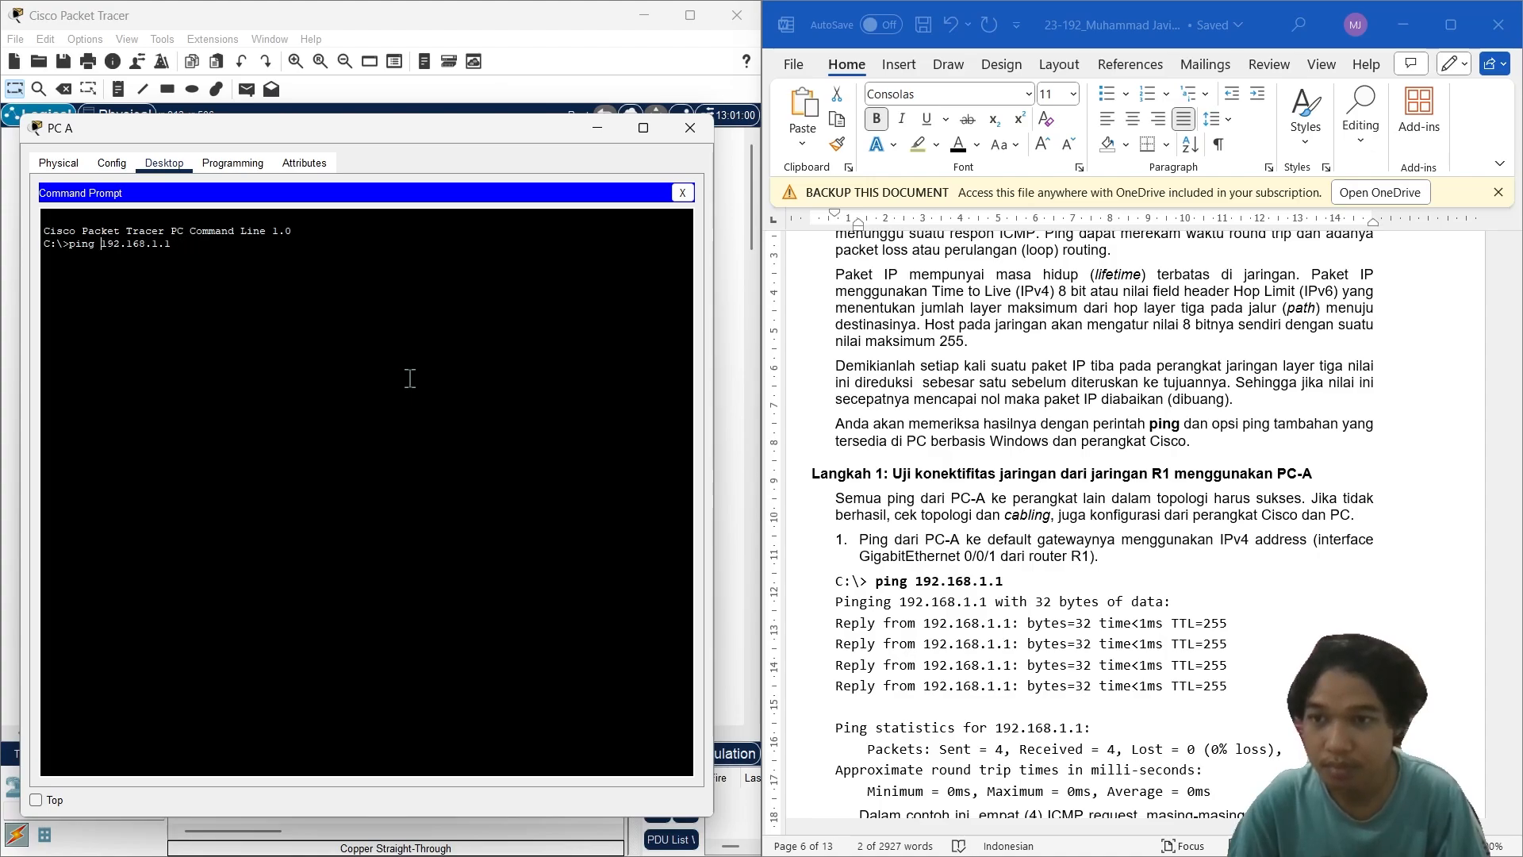
{"action": "key", "text": "Return"}
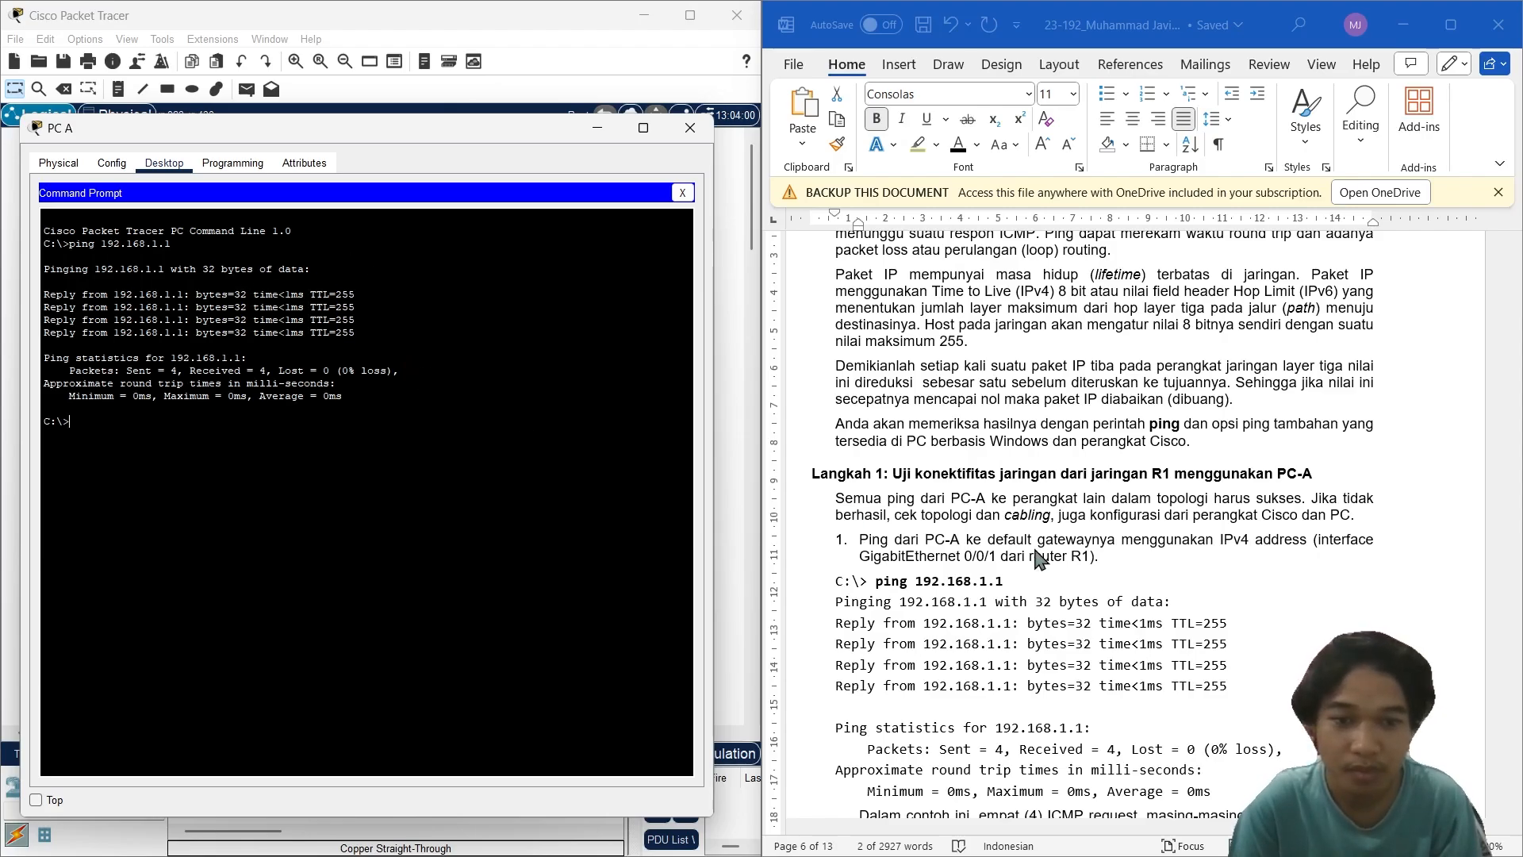
Step: Copy the IPv6 gateway test ping 2001:db8:acad:1::1 from the lab document and run it on PC A
{"action": "scroll", "coordinate": [1038, 559], "scroll_direction": "down", "scroll_amount": 2}
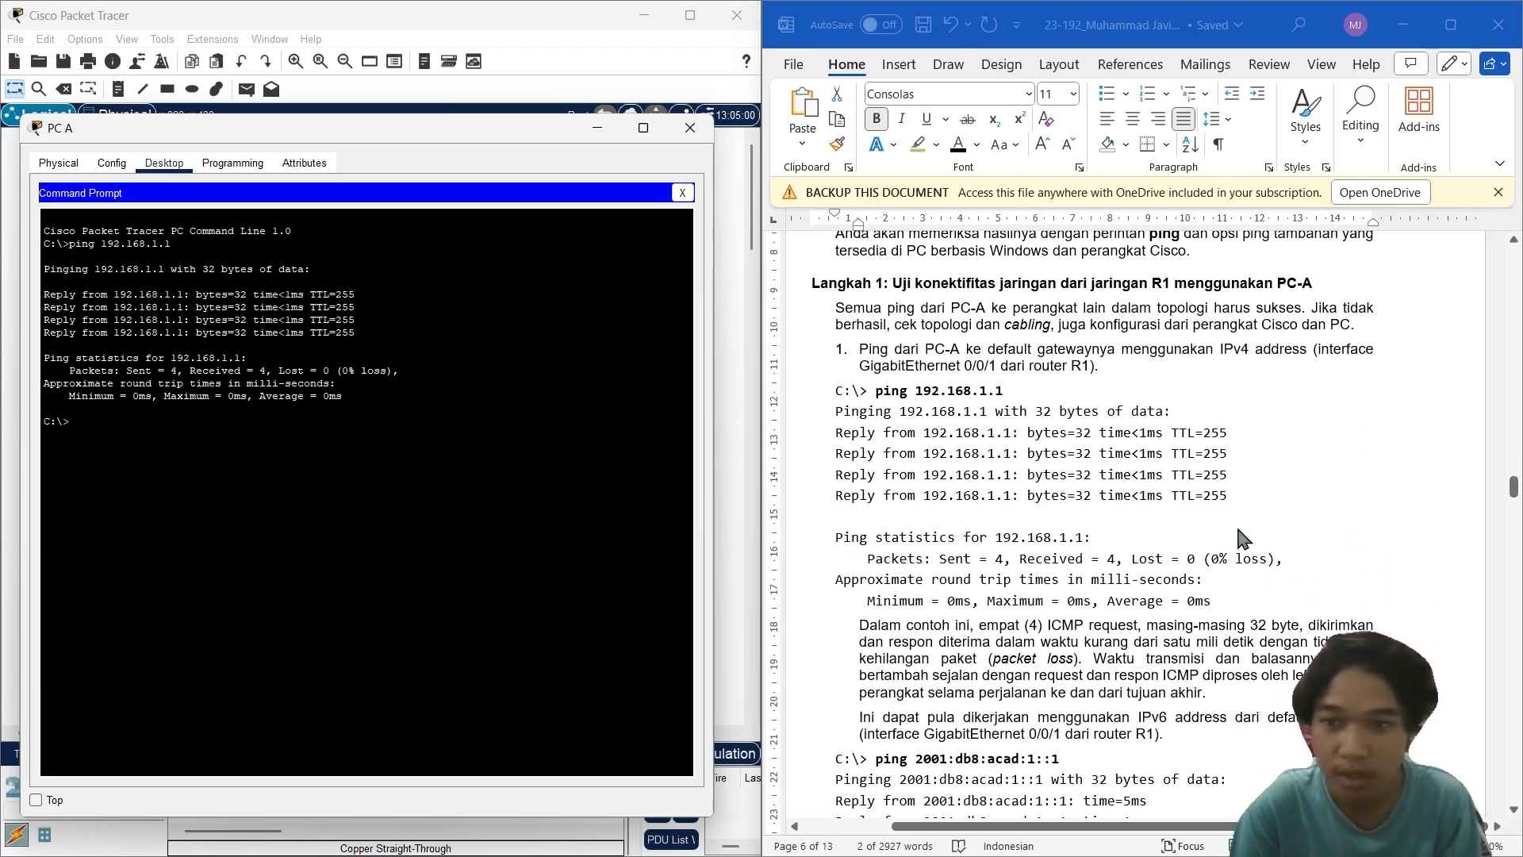
{"action": "scroll", "coordinate": [1242, 539], "scroll_direction": "down", "scroll_amount": 1}
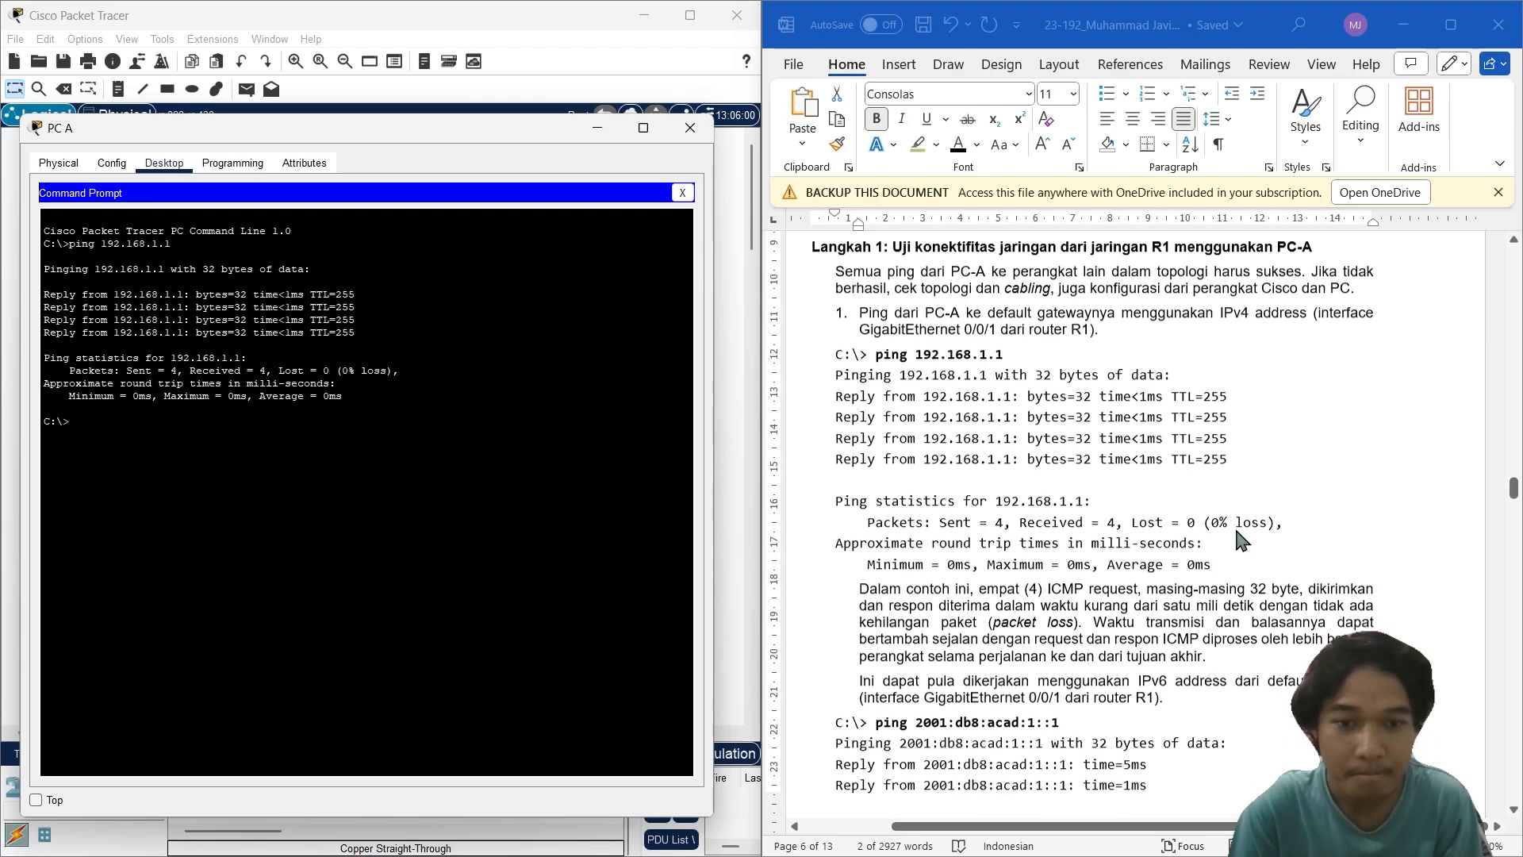
{"action": "scroll", "coordinate": [1239, 540], "scroll_direction": "down", "scroll_amount": 1}
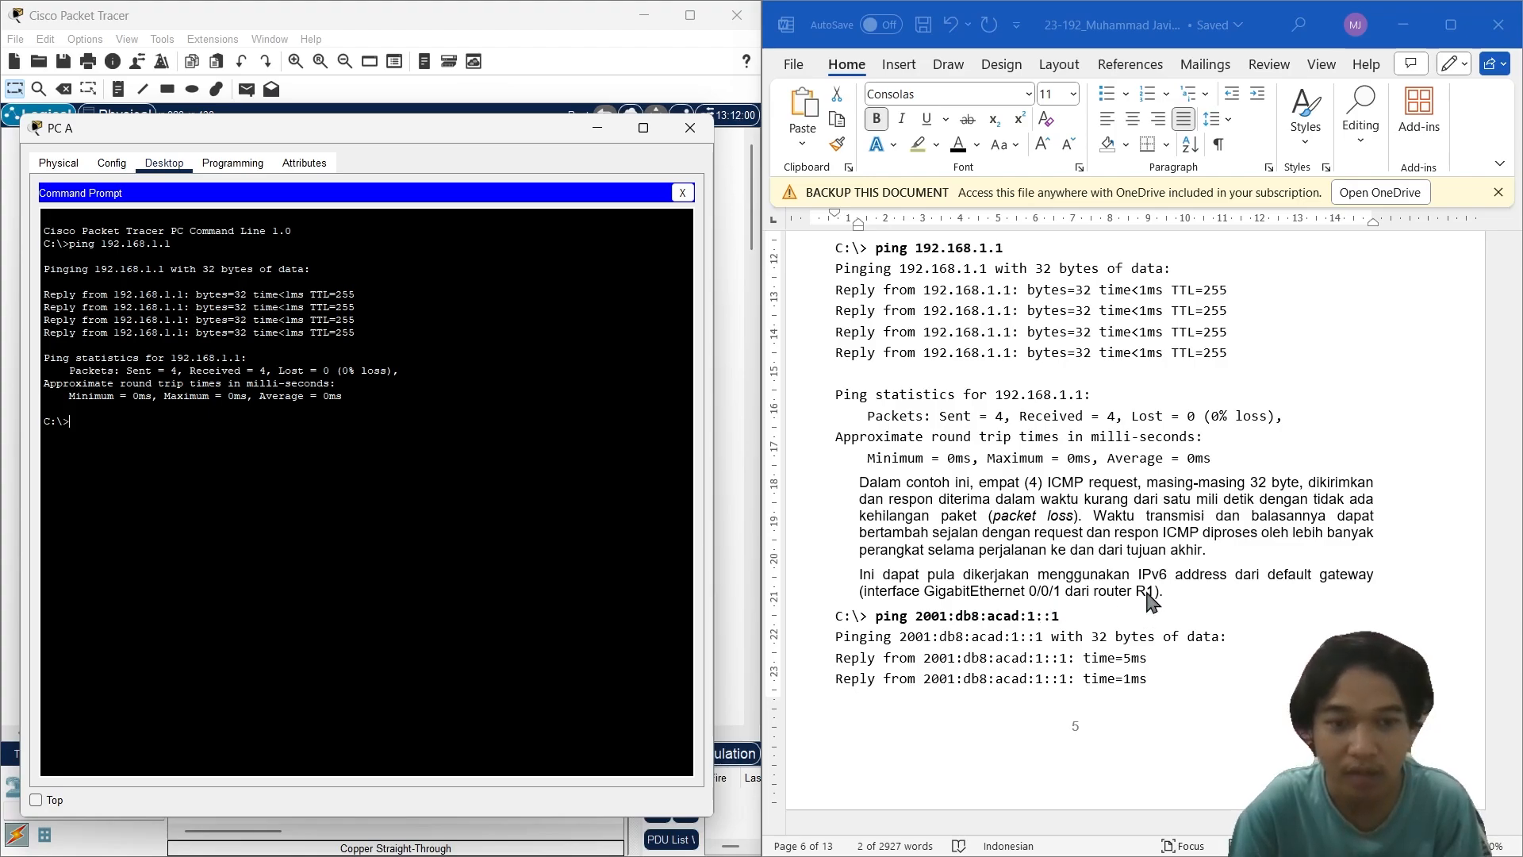
{"action": "scroll", "coordinate": [1079, 607], "scroll_direction": "down", "scroll_amount": 1}
{"action": "left_click_drag", "start_coordinate": [1082, 568], "coordinate": [891, 568]}
{"action": "key", "text": "ctrl+c"}
{"action": "left_click", "coordinate": [363, 479]}
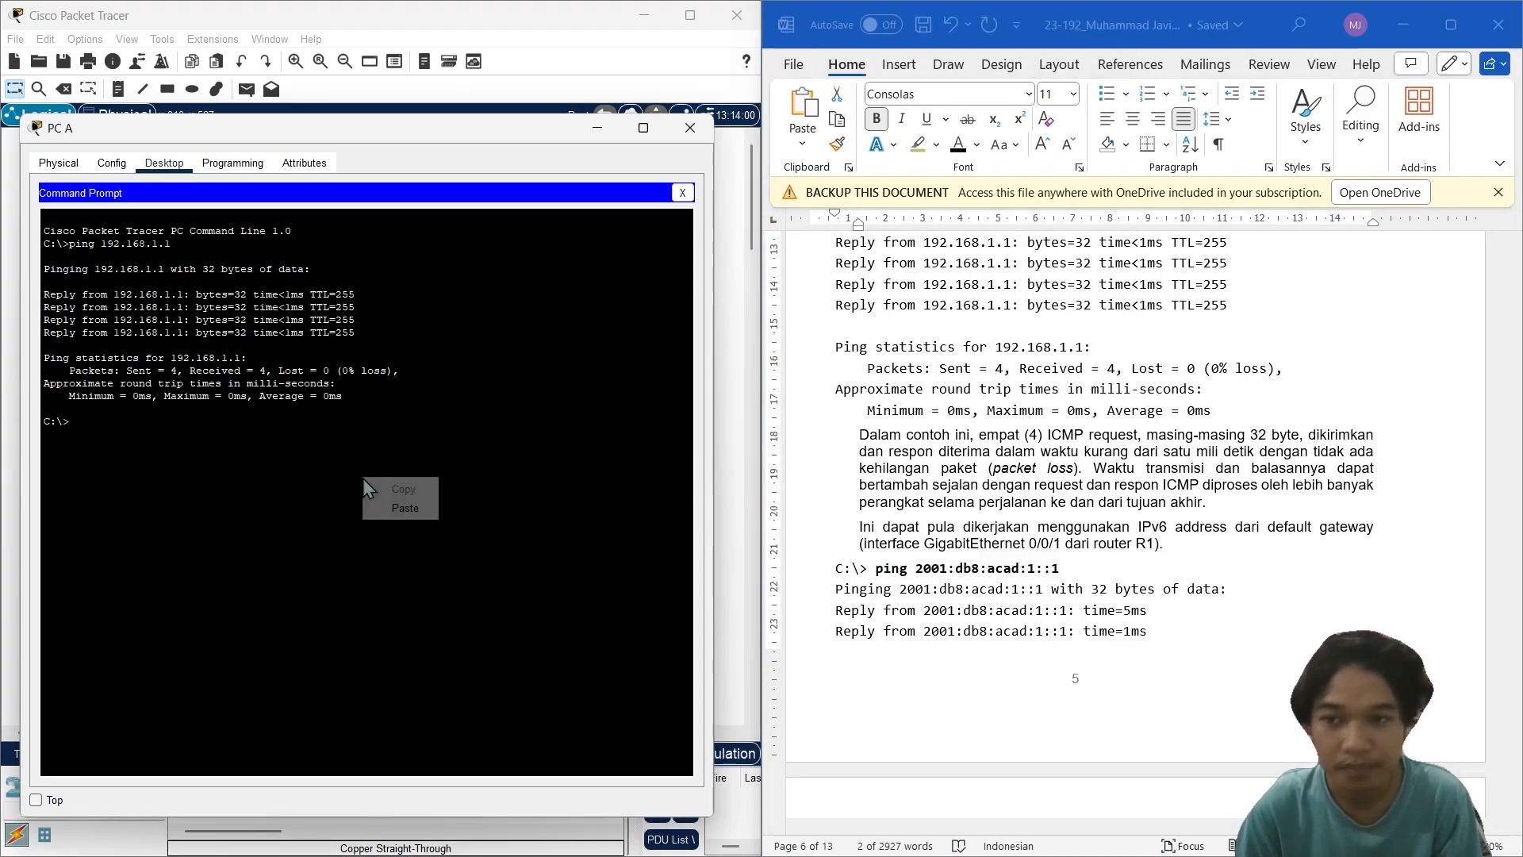
{"action": "right_click", "coordinate": [363, 478]}
{"action": "left_click", "coordinate": [426, 481]}
{"action": "key", "text": "Return"}
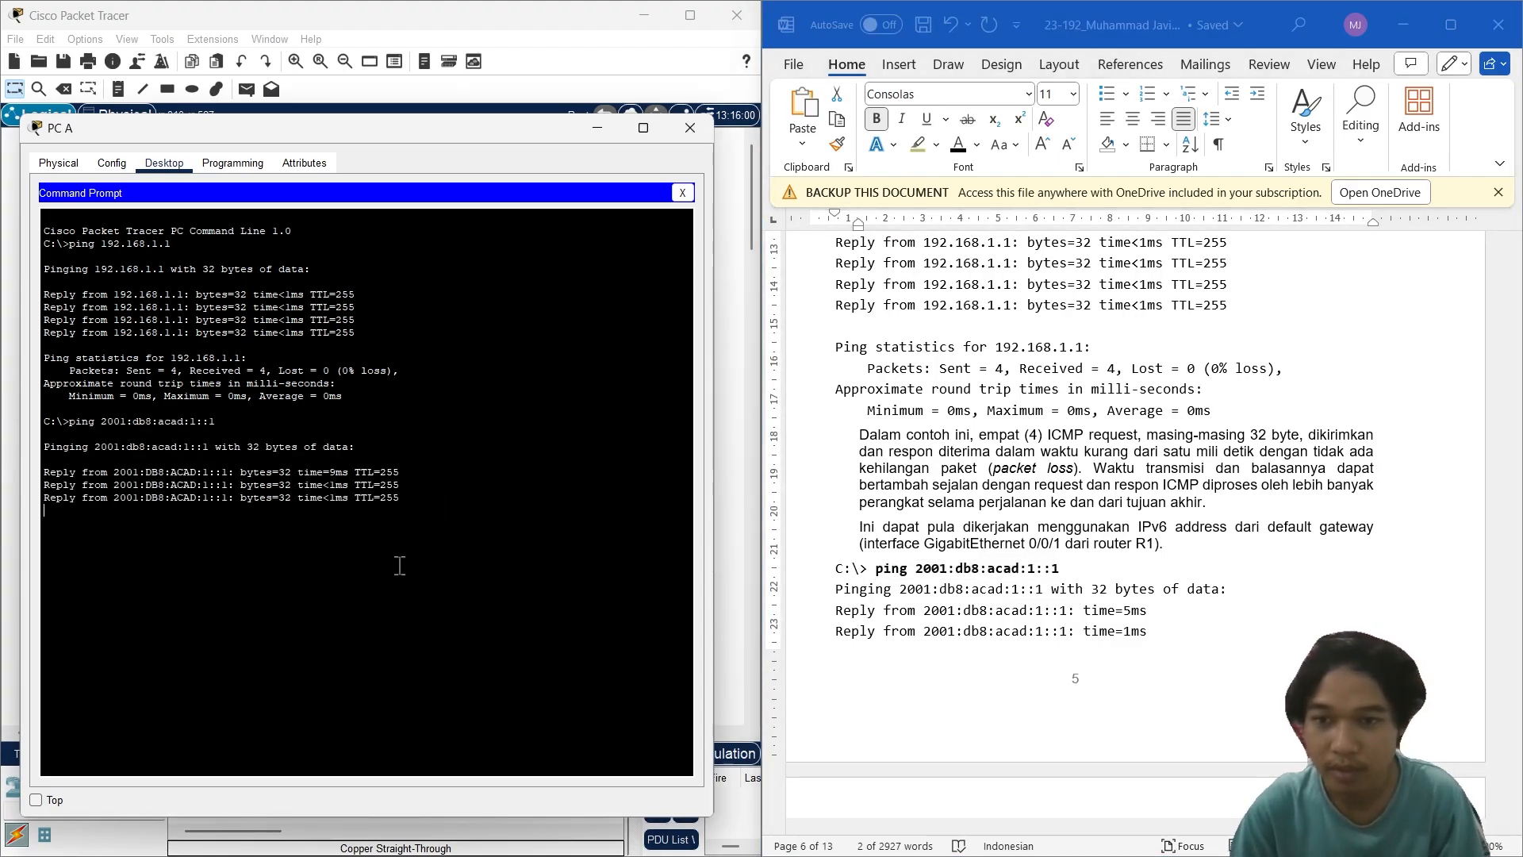
Step: Copy the first destination address, 192.168.1.10, from the lab document's ping table and ping it from PC A
{"action": "scroll", "coordinate": [1125, 561], "scroll_direction": "down", "scroll_amount": 4}
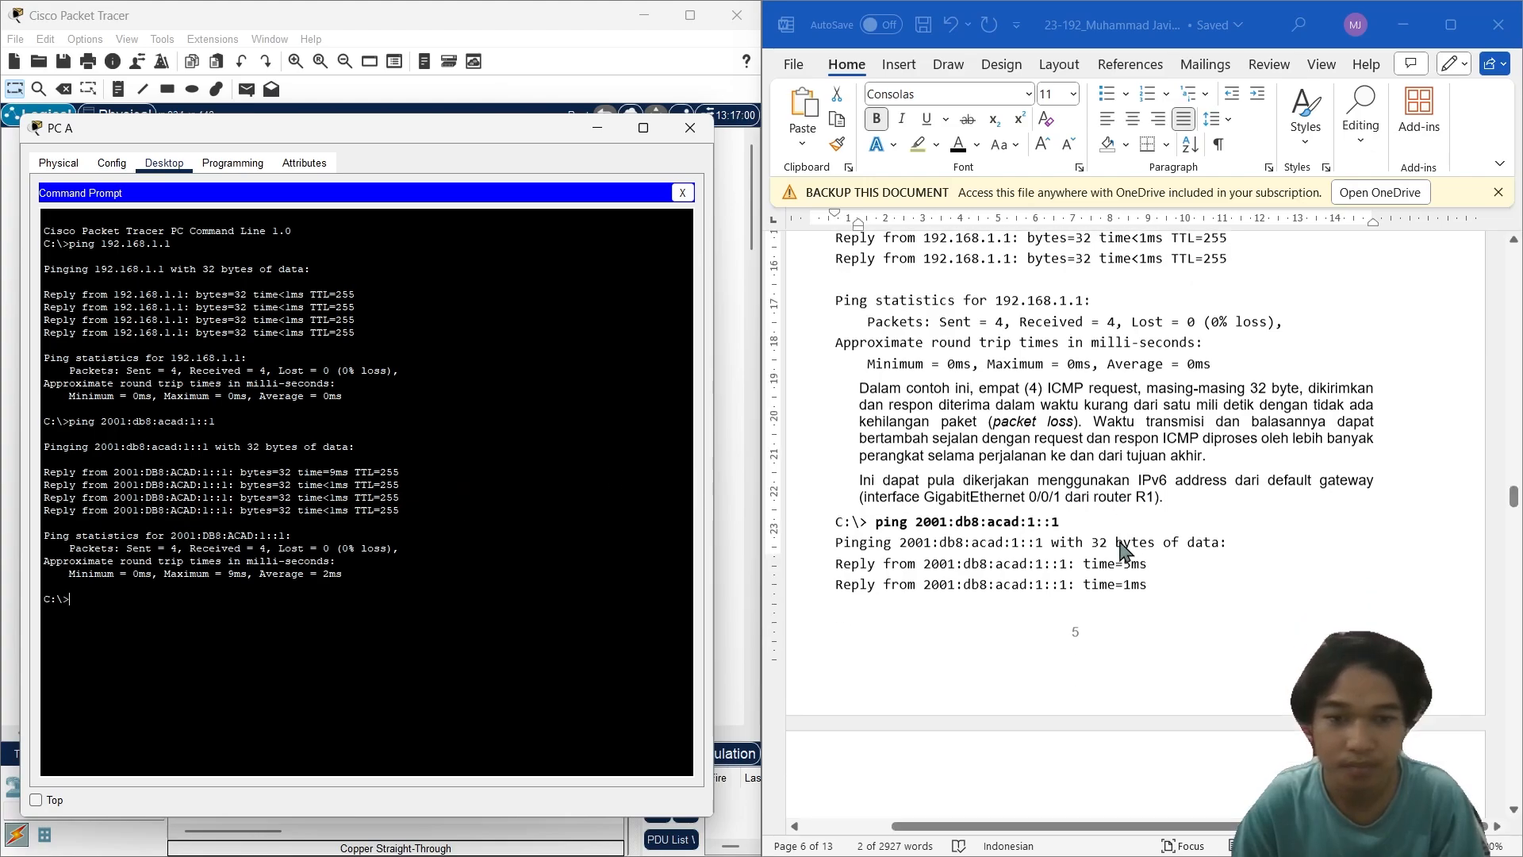
{"action": "scroll", "coordinate": [1119, 553], "scroll_direction": "down", "scroll_amount": 2}
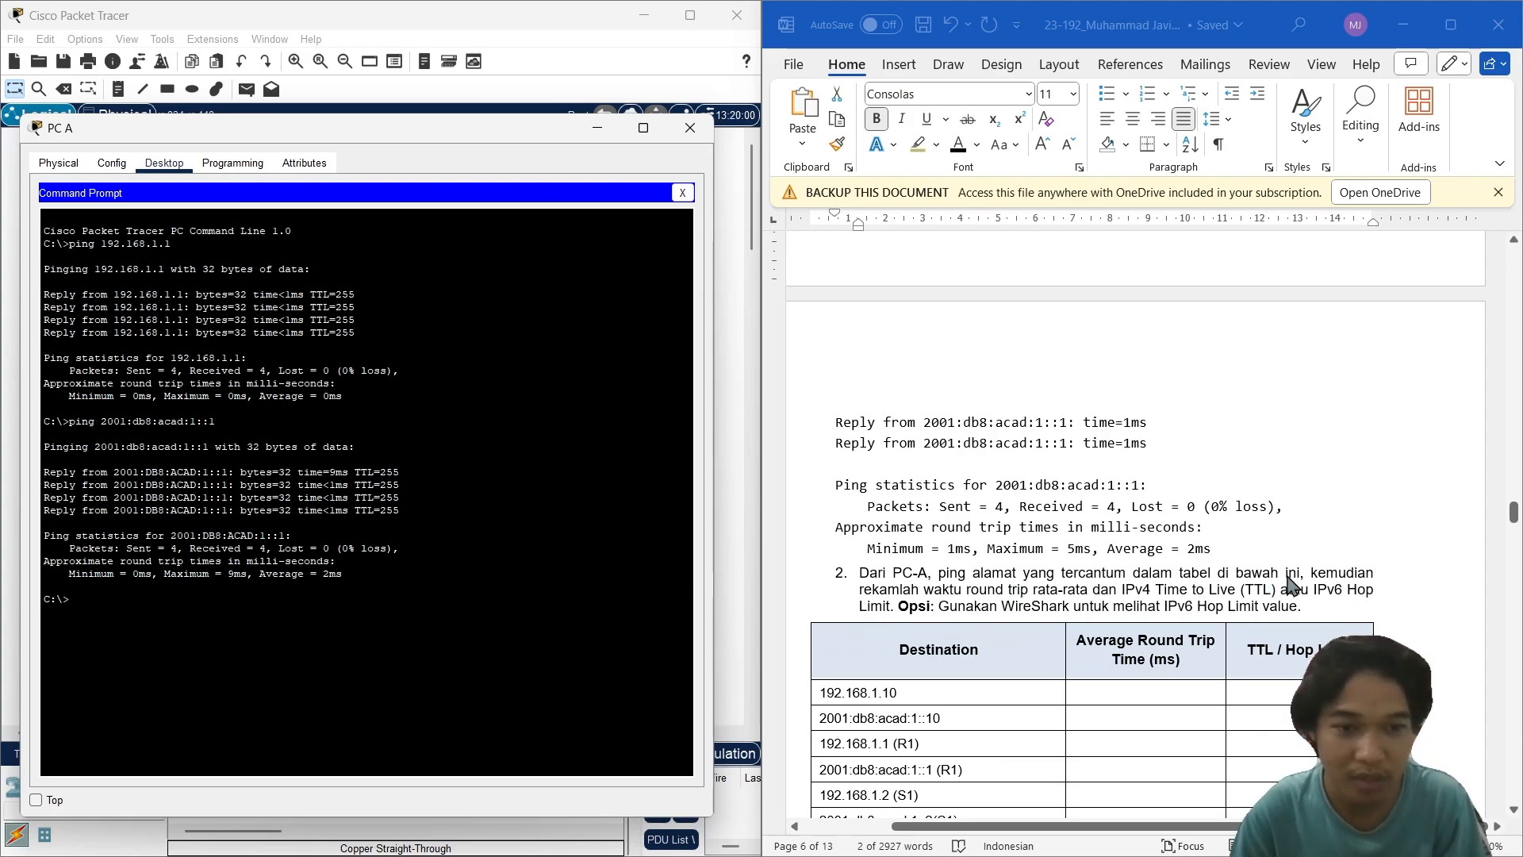
{"action": "scroll", "coordinate": [1362, 588], "scroll_direction": "down", "scroll_amount": 1}
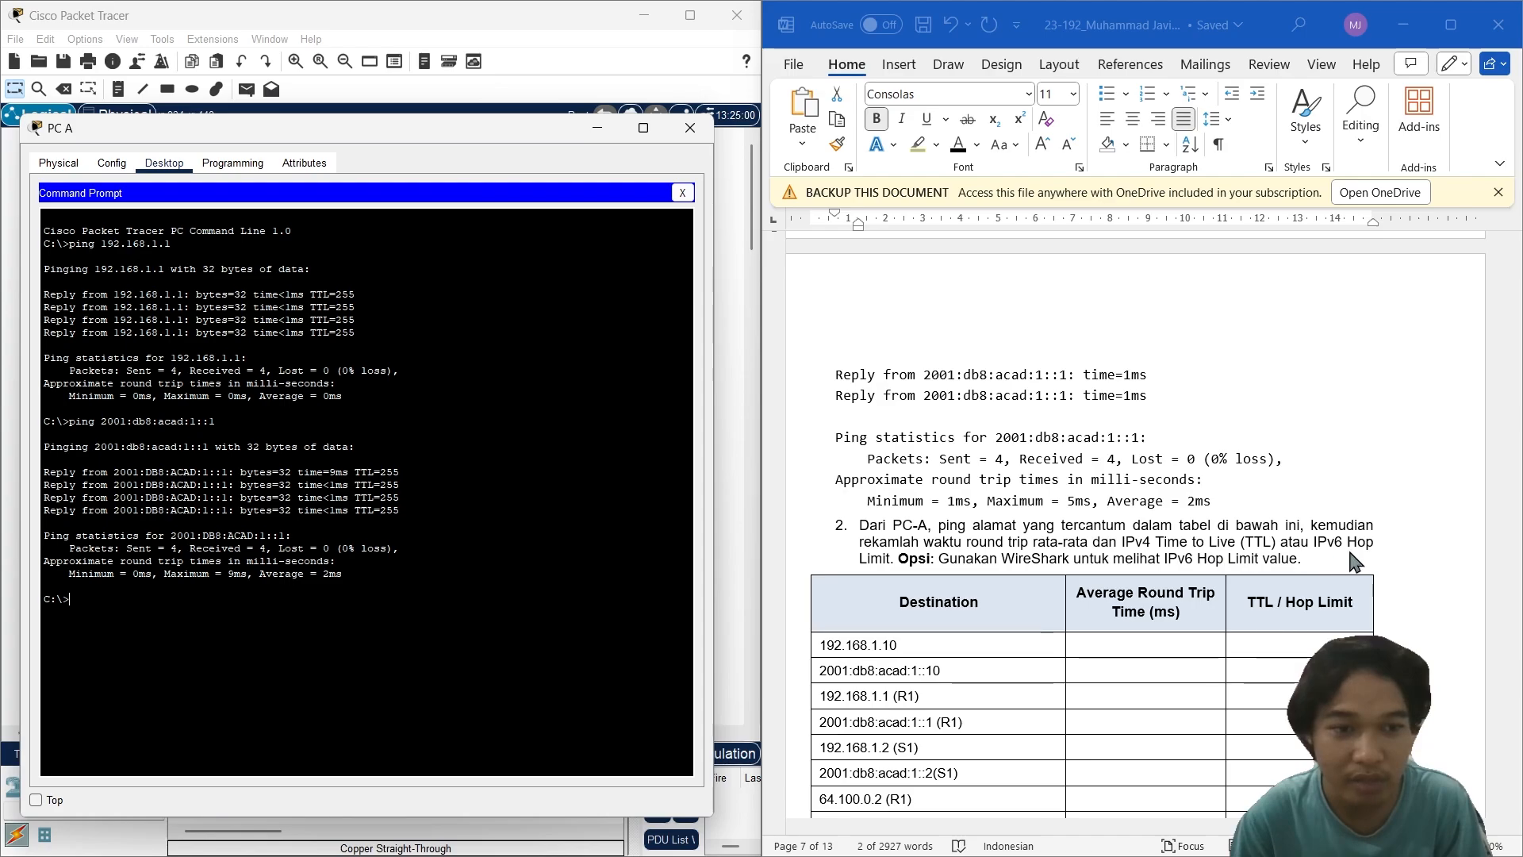
{"action": "scroll", "coordinate": [1323, 578], "scroll_direction": "down", "scroll_amount": 3}
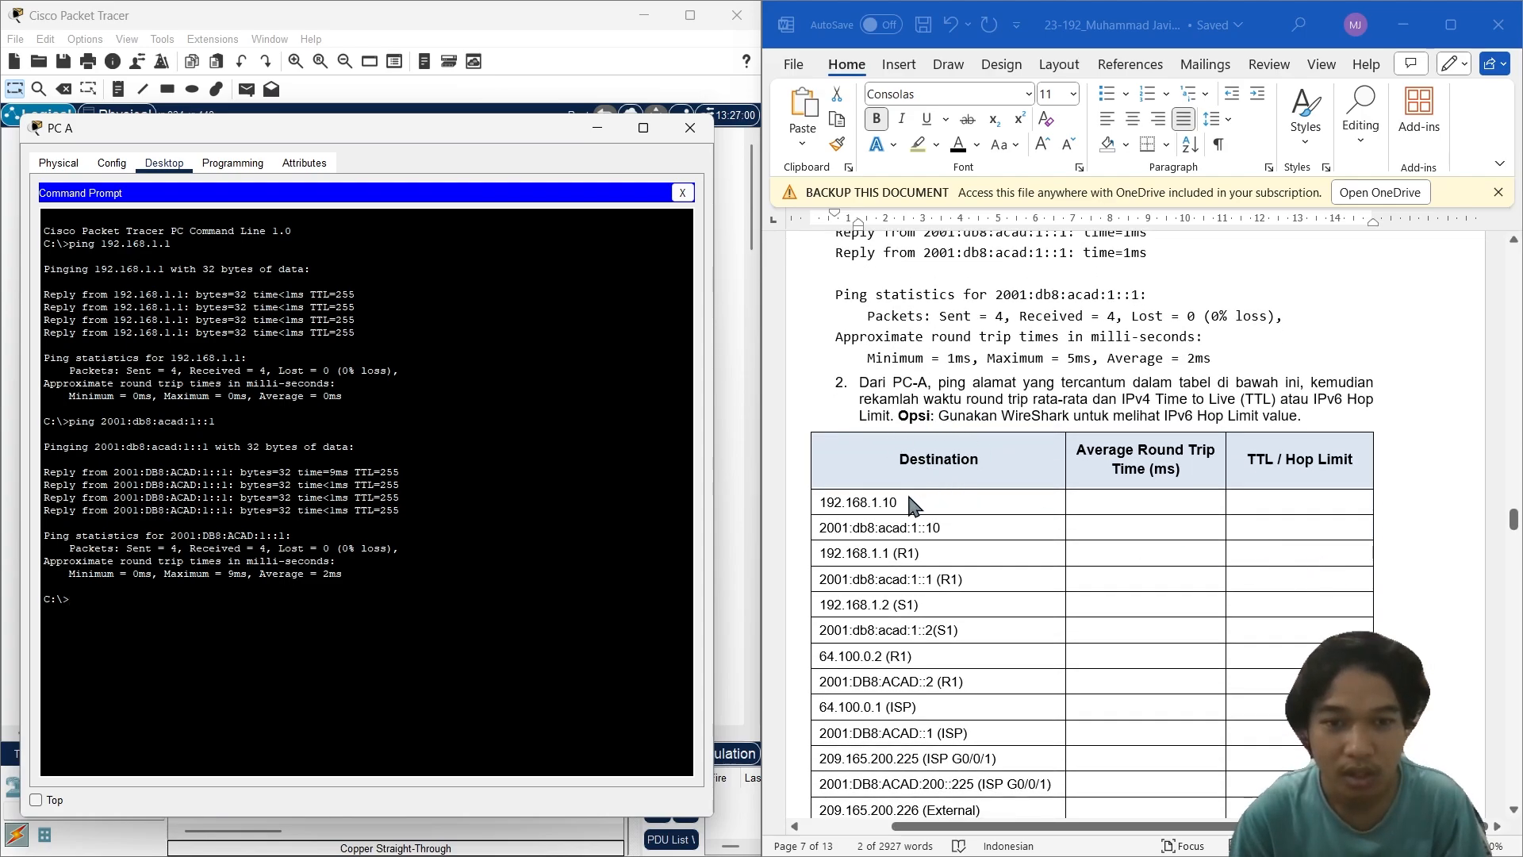
{"action": "left_click", "coordinate": [912, 504]}
{"action": "left_click_drag", "start_coordinate": [912, 503], "coordinate": [823, 501]}
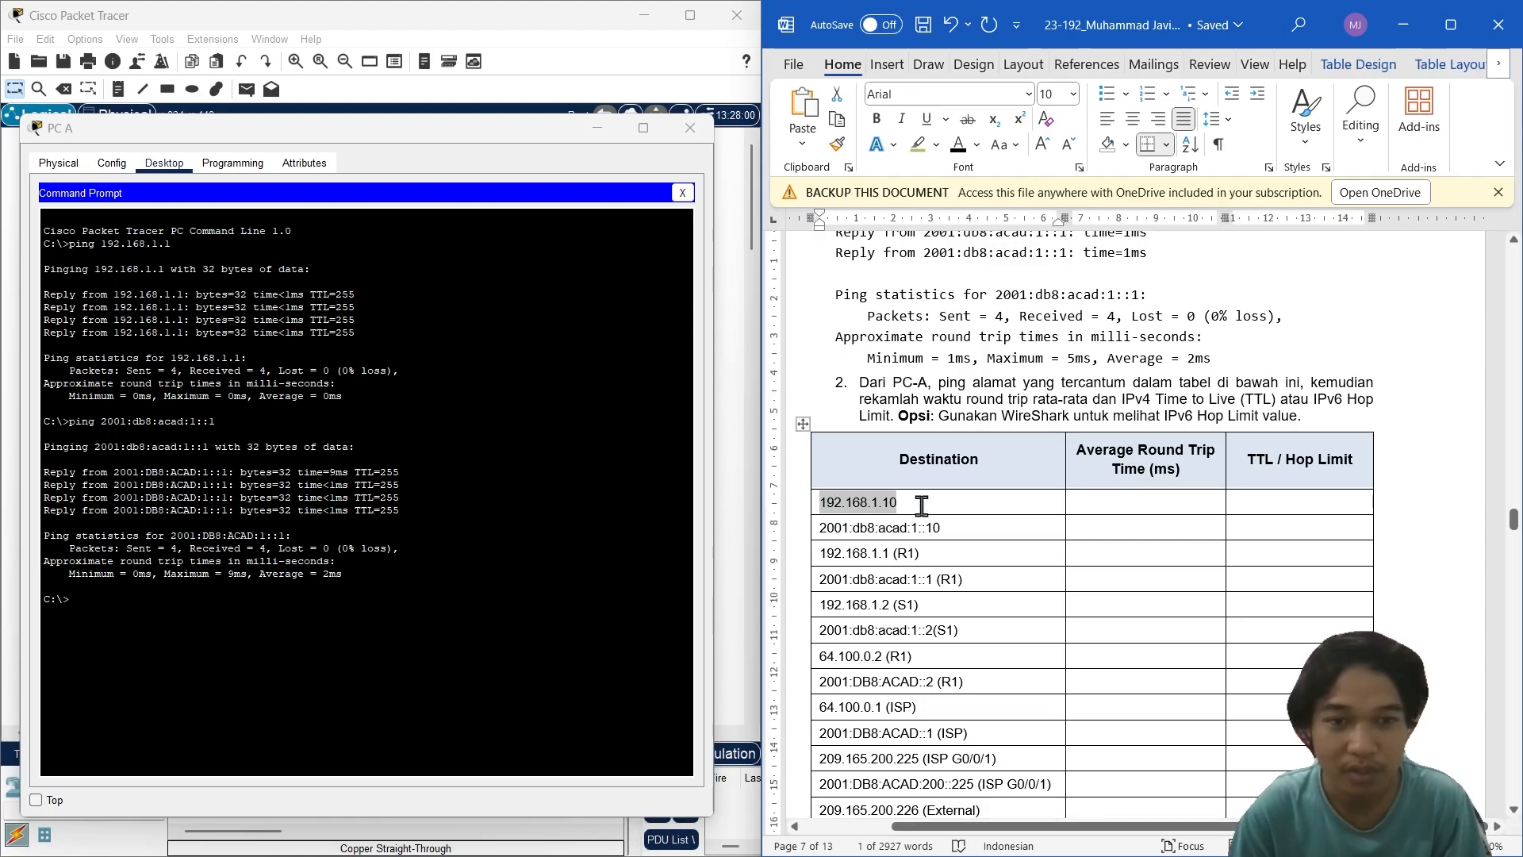
{"action": "left_click", "coordinate": [372, 590]}
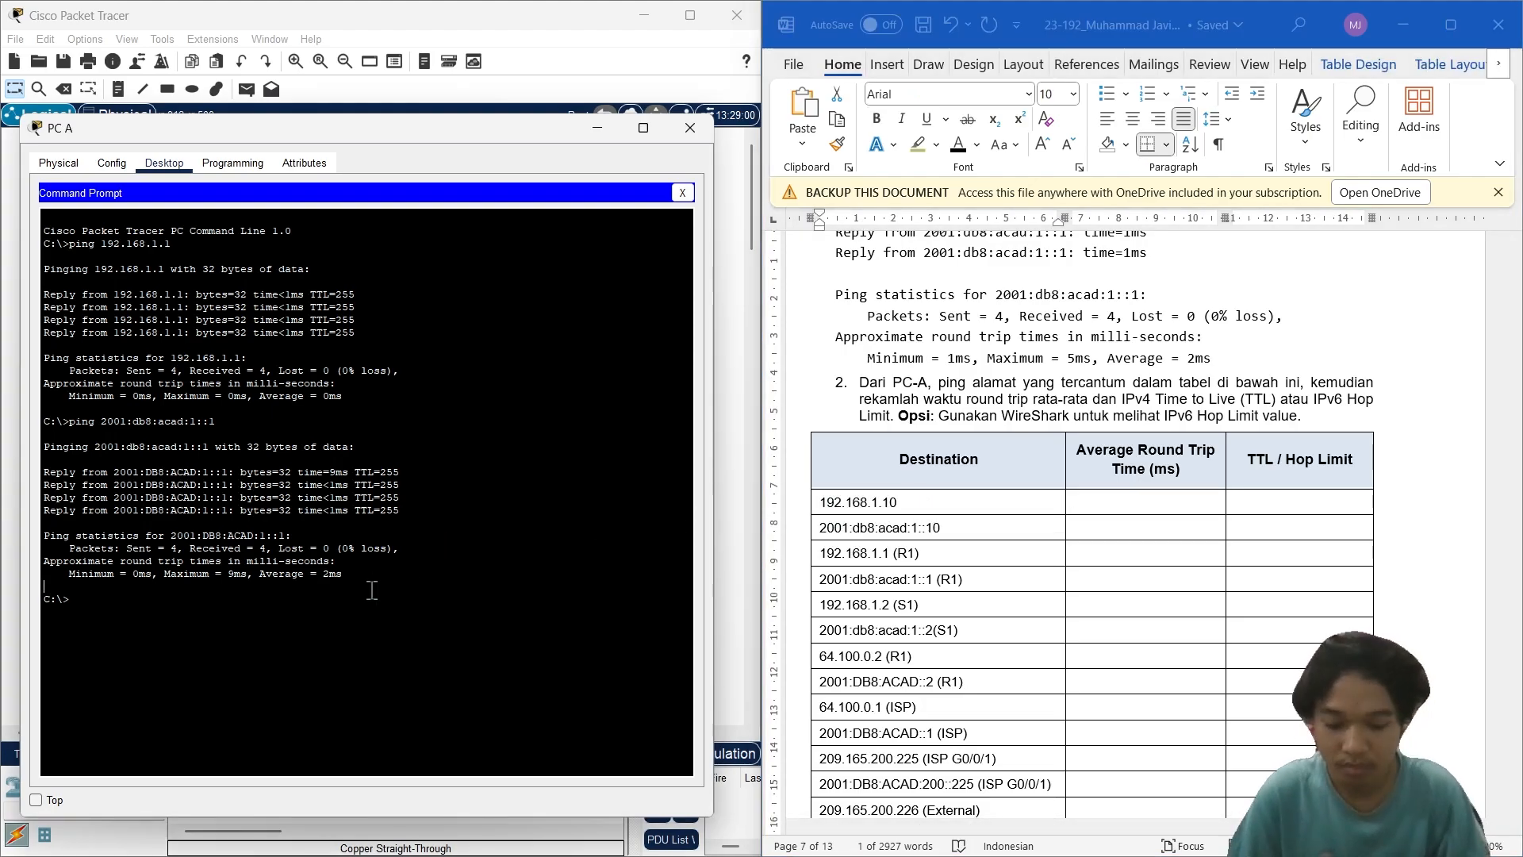
{"action": "type", "text": "ping"}
{"action": "right_click", "coordinate": [372, 590]}
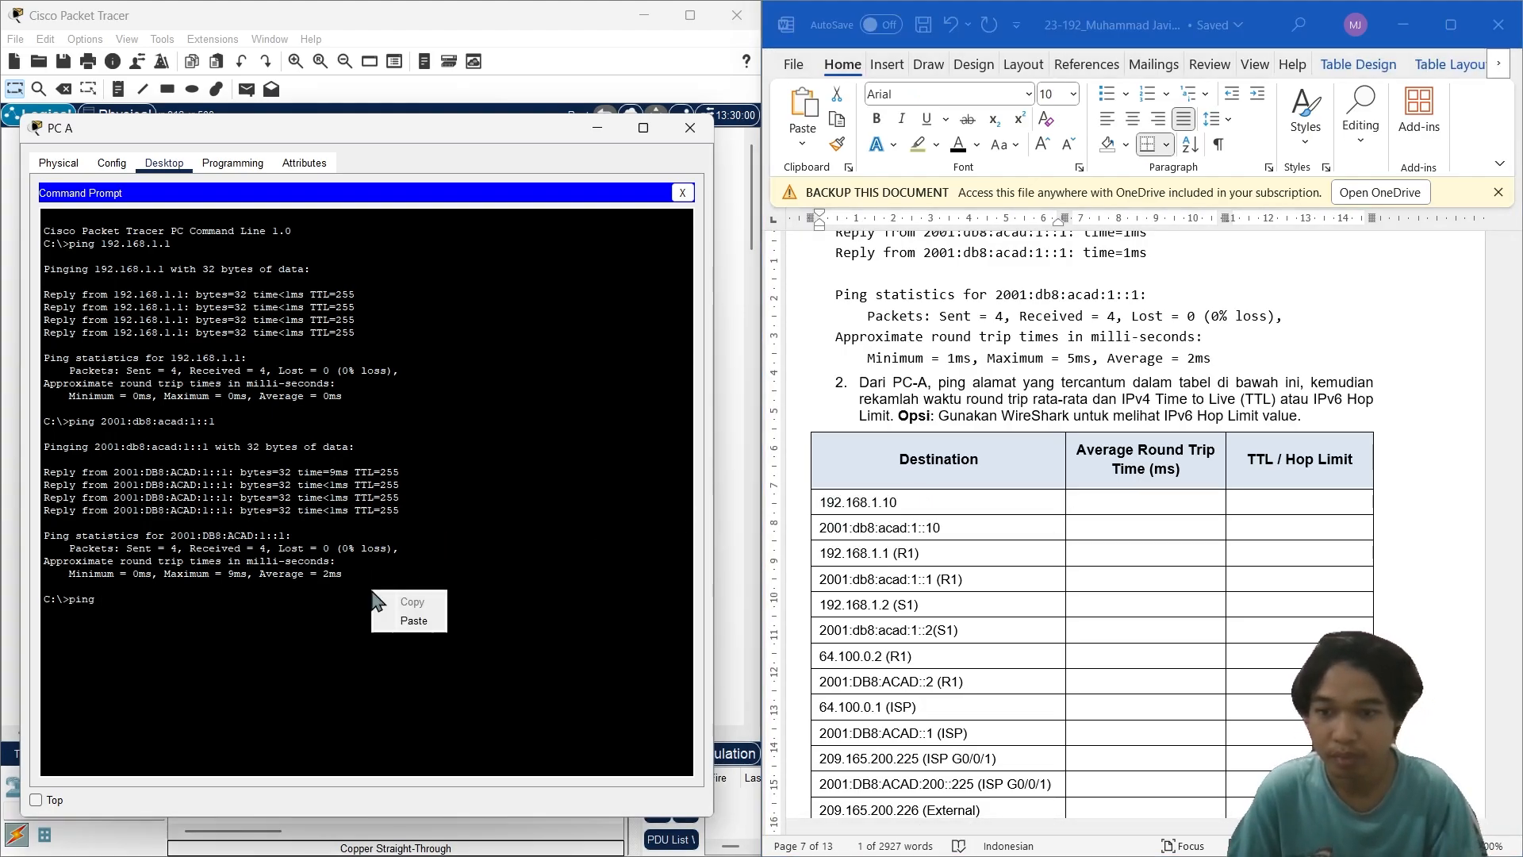
{"action": "left_click", "coordinate": [419, 618]}
{"action": "key", "text": "Return"}
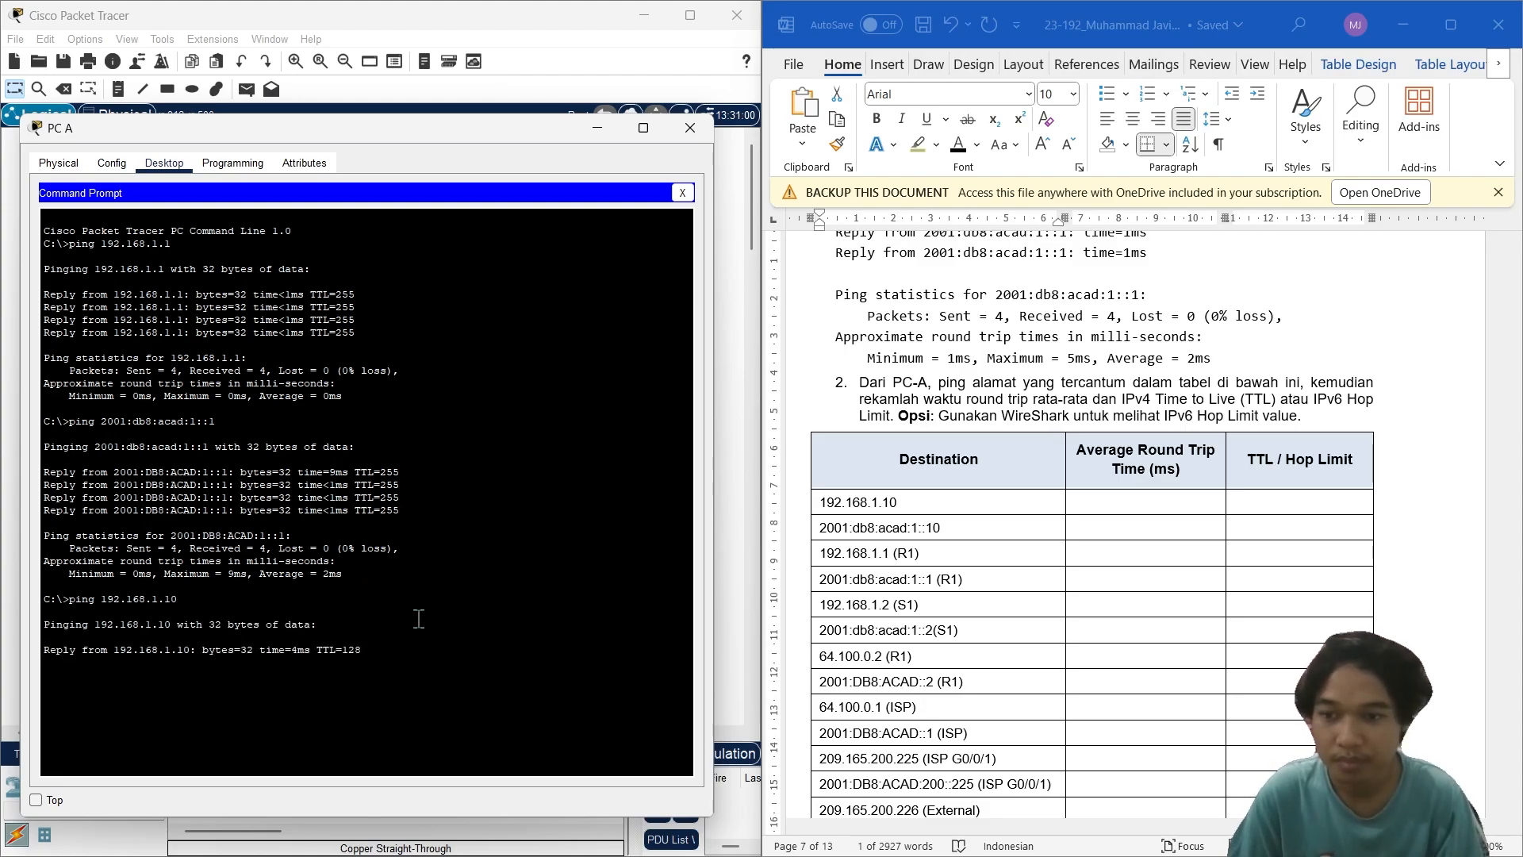
Step: Copy the average time 3ms from the ping output into the Average Round Trip Time cell for 192.168.1.10
{"action": "scroll", "coordinate": [1111, 605], "scroll_direction": "down", "scroll_amount": 1}
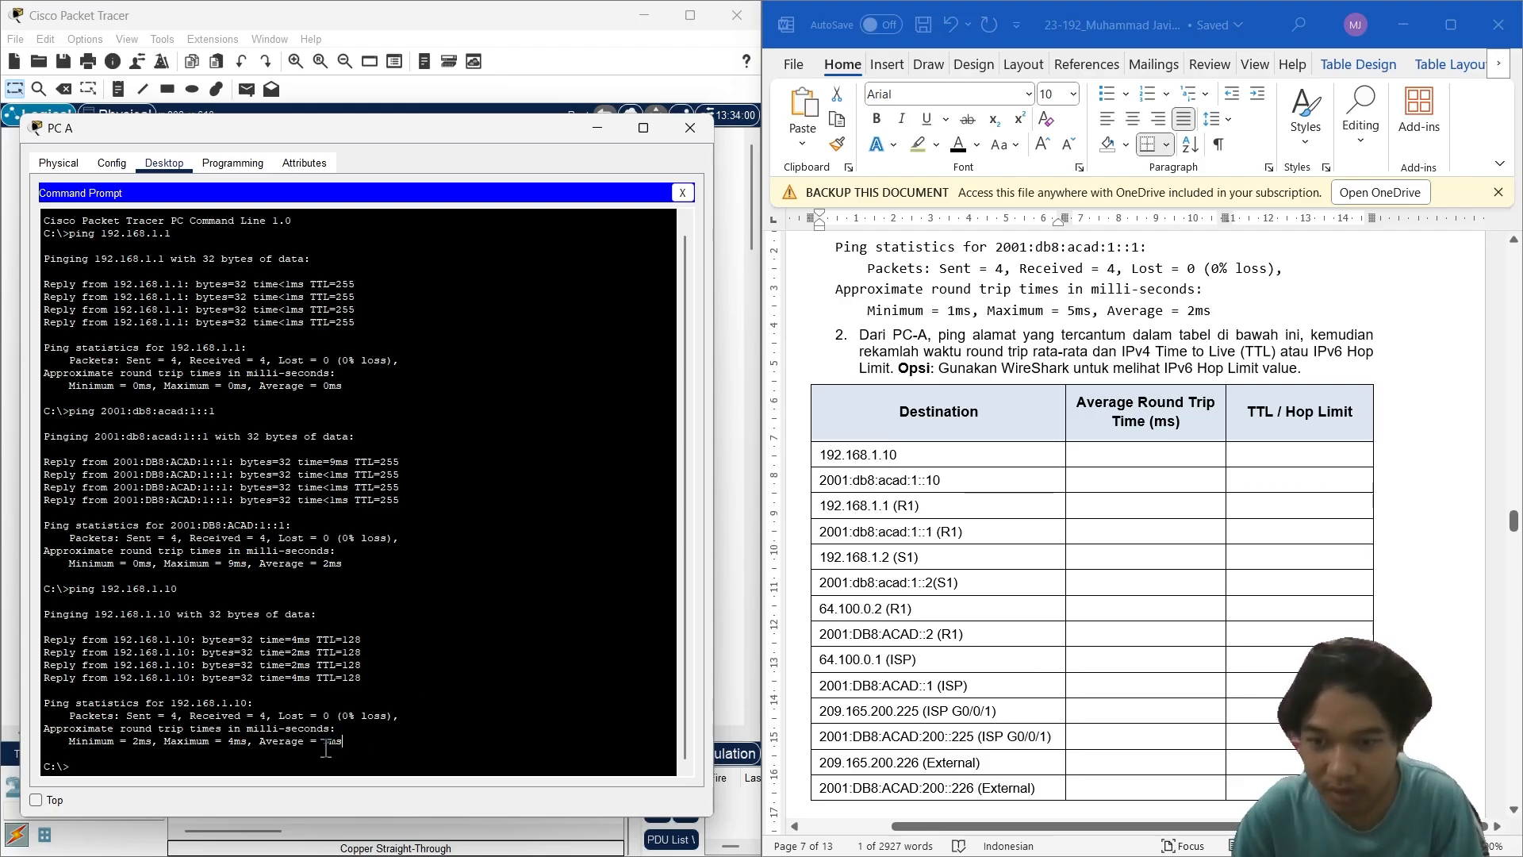
{"action": "left_click_drag", "start_coordinate": [322, 746], "coordinate": [335, 746]}
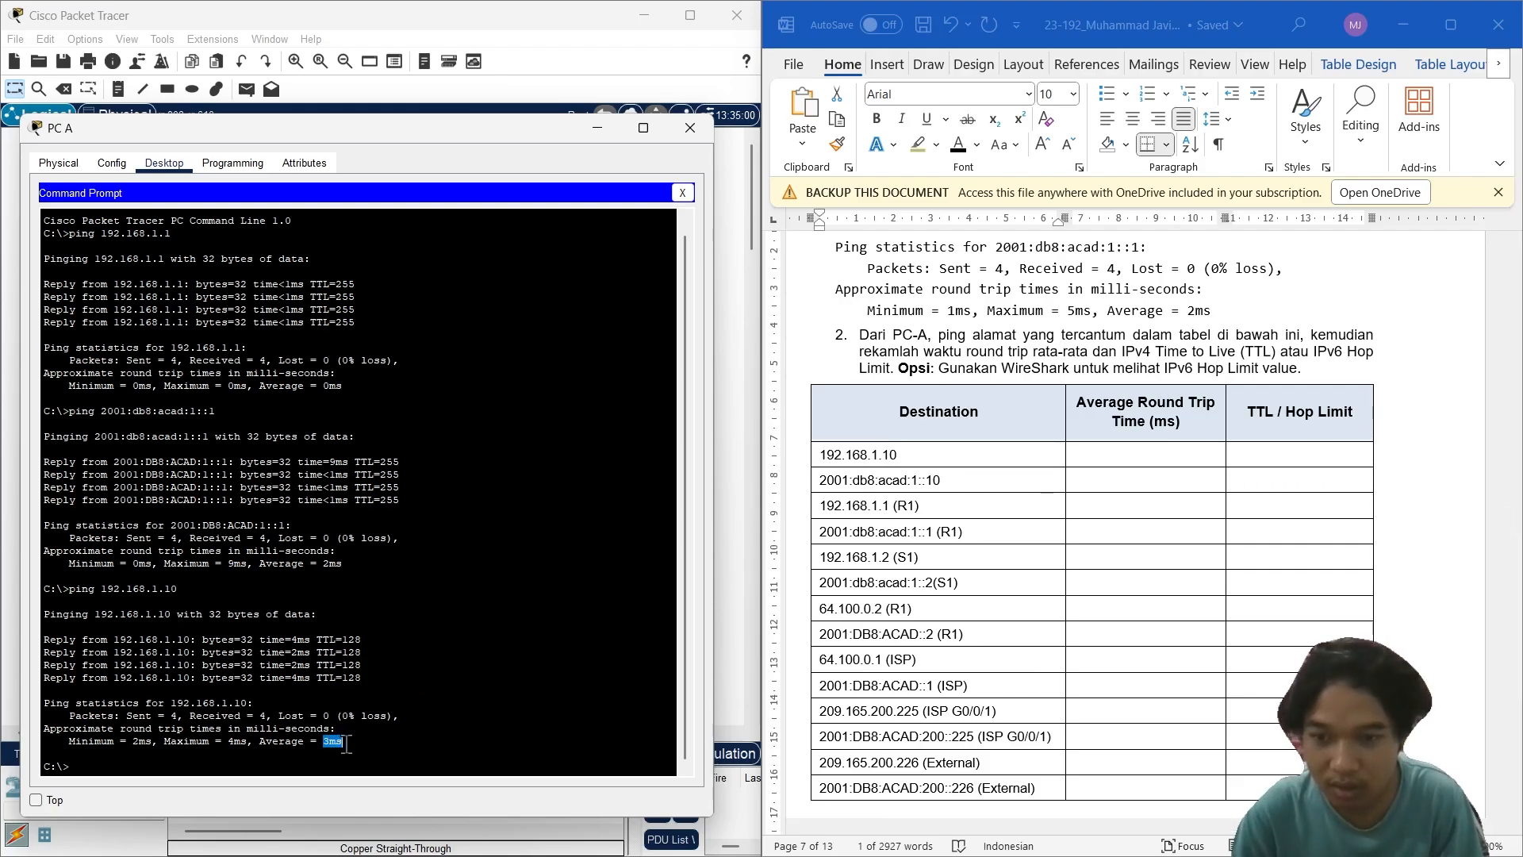
{"action": "right_click", "coordinate": [348, 744]}
{"action": "left_click", "coordinate": [393, 747]}
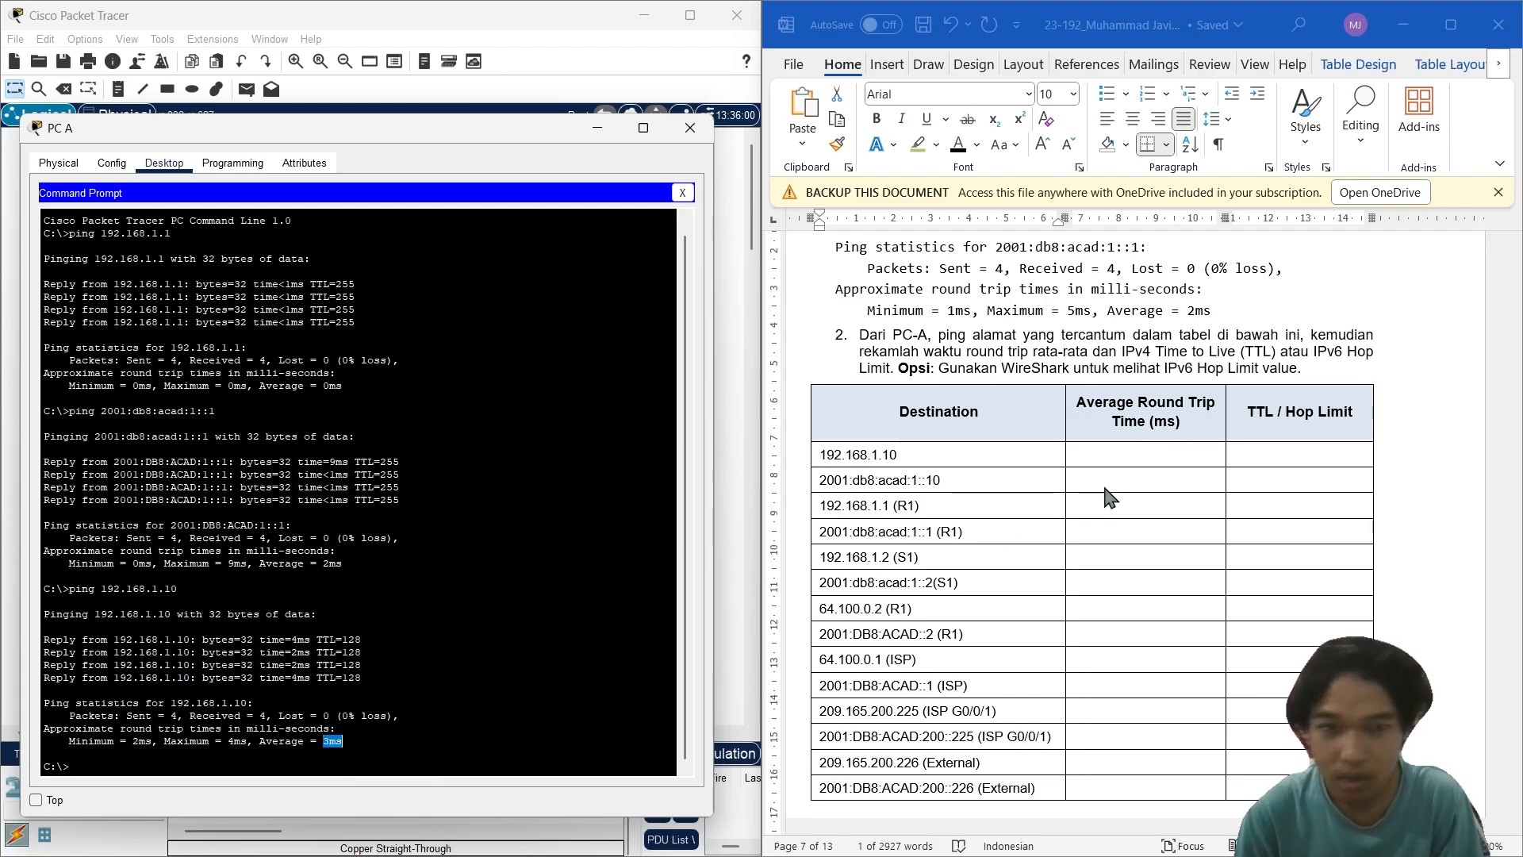
{"action": "left_click", "coordinate": [1174, 455]}
{"action": "right_click", "coordinate": [1177, 456]}
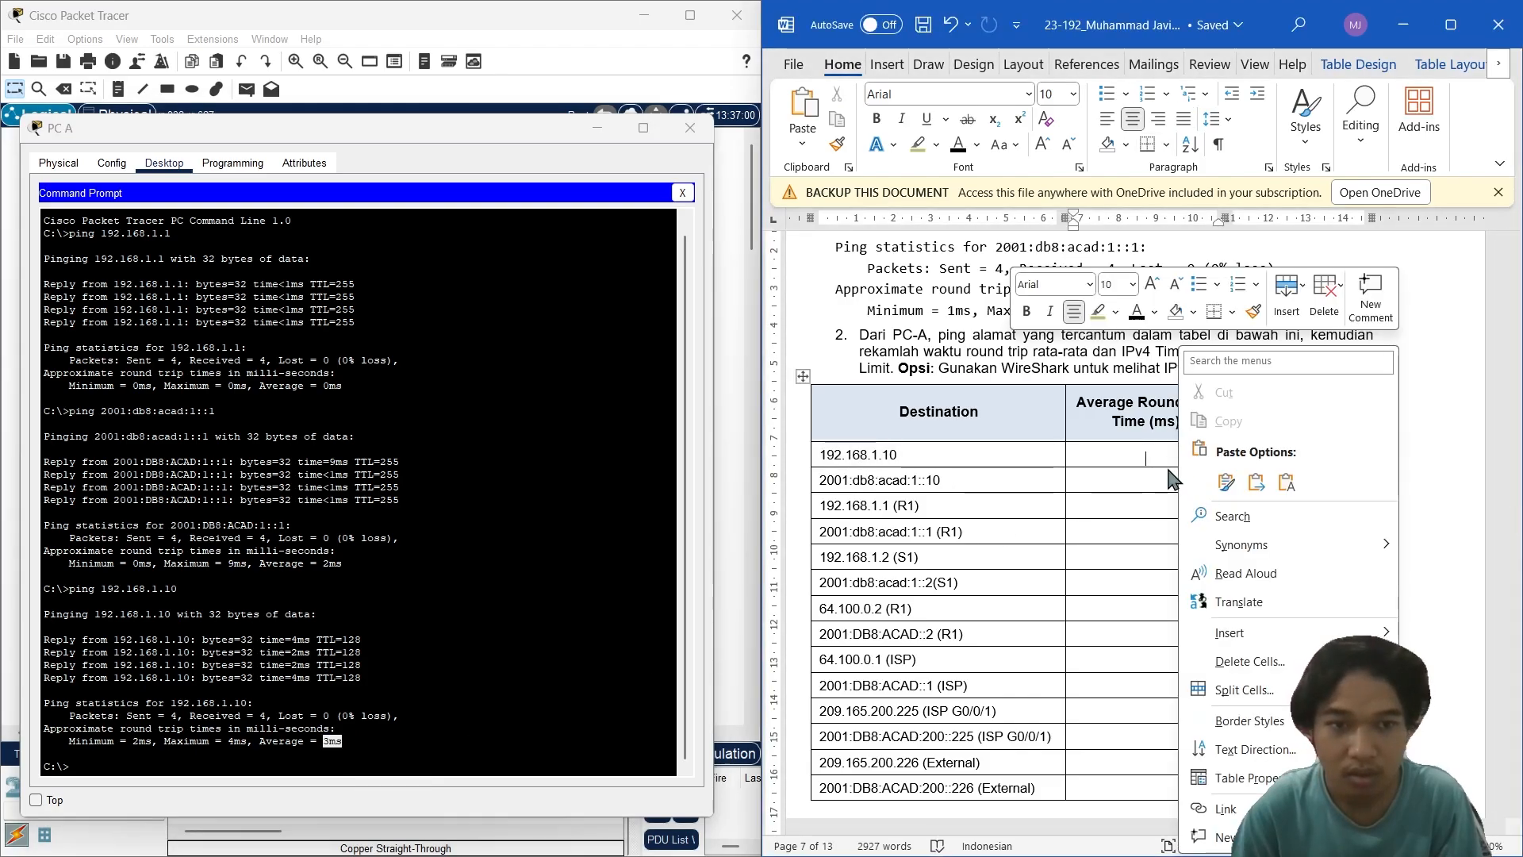
{"action": "left_click", "coordinate": [1169, 457]}
{"action": "key", "text": "ctrl+v"}
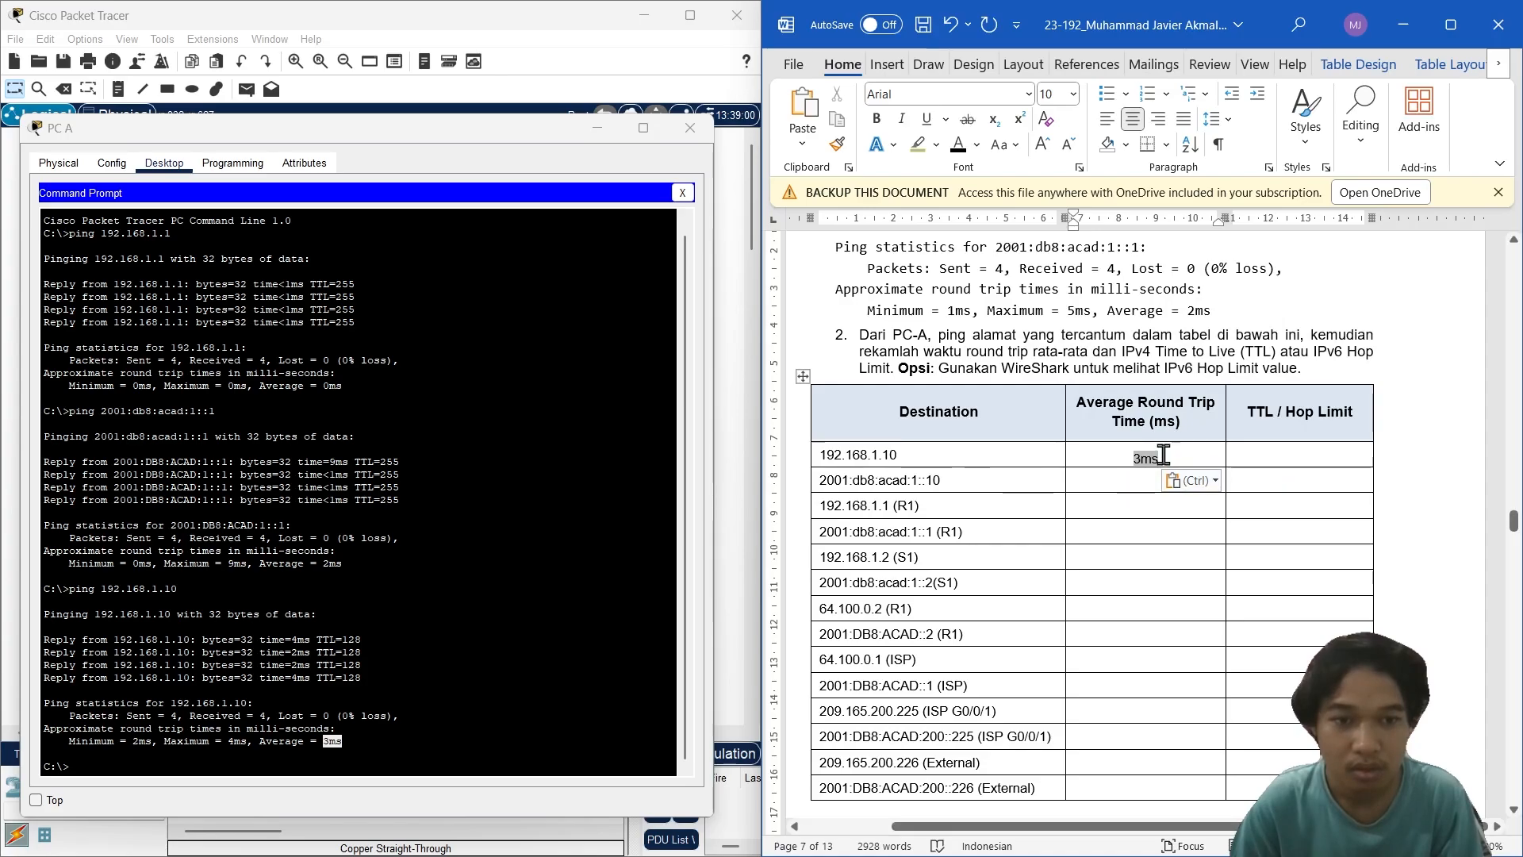
{"action": "left_click", "coordinate": [1105, 484]}
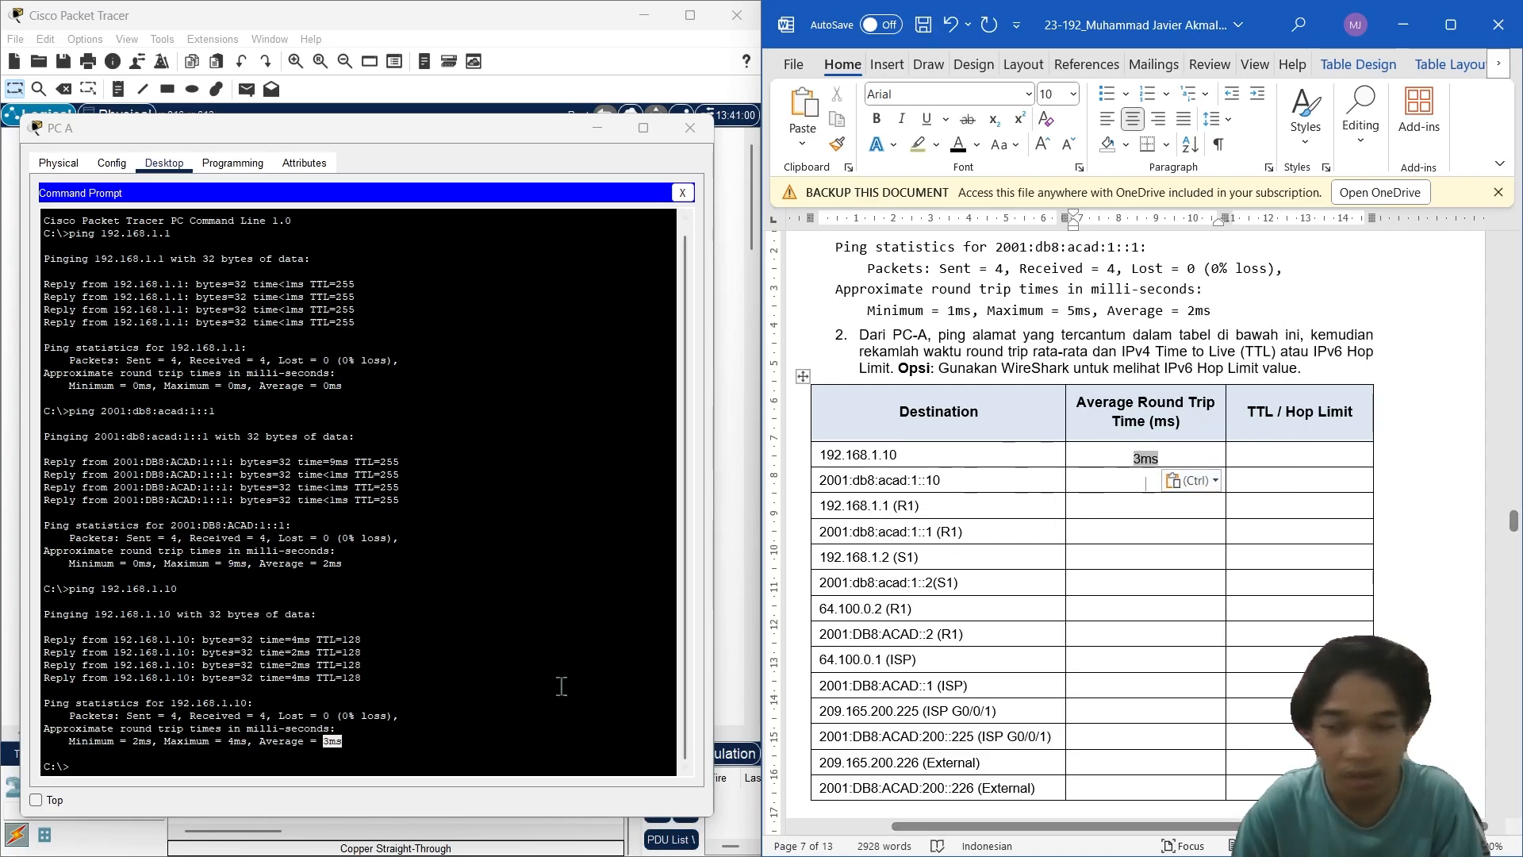
Step: Enter 128 in the TTL / Hop Limit cell for 192.168.1.10
{"action": "left_click", "coordinate": [1298, 460]}
{"action": "type", "text": "1"}
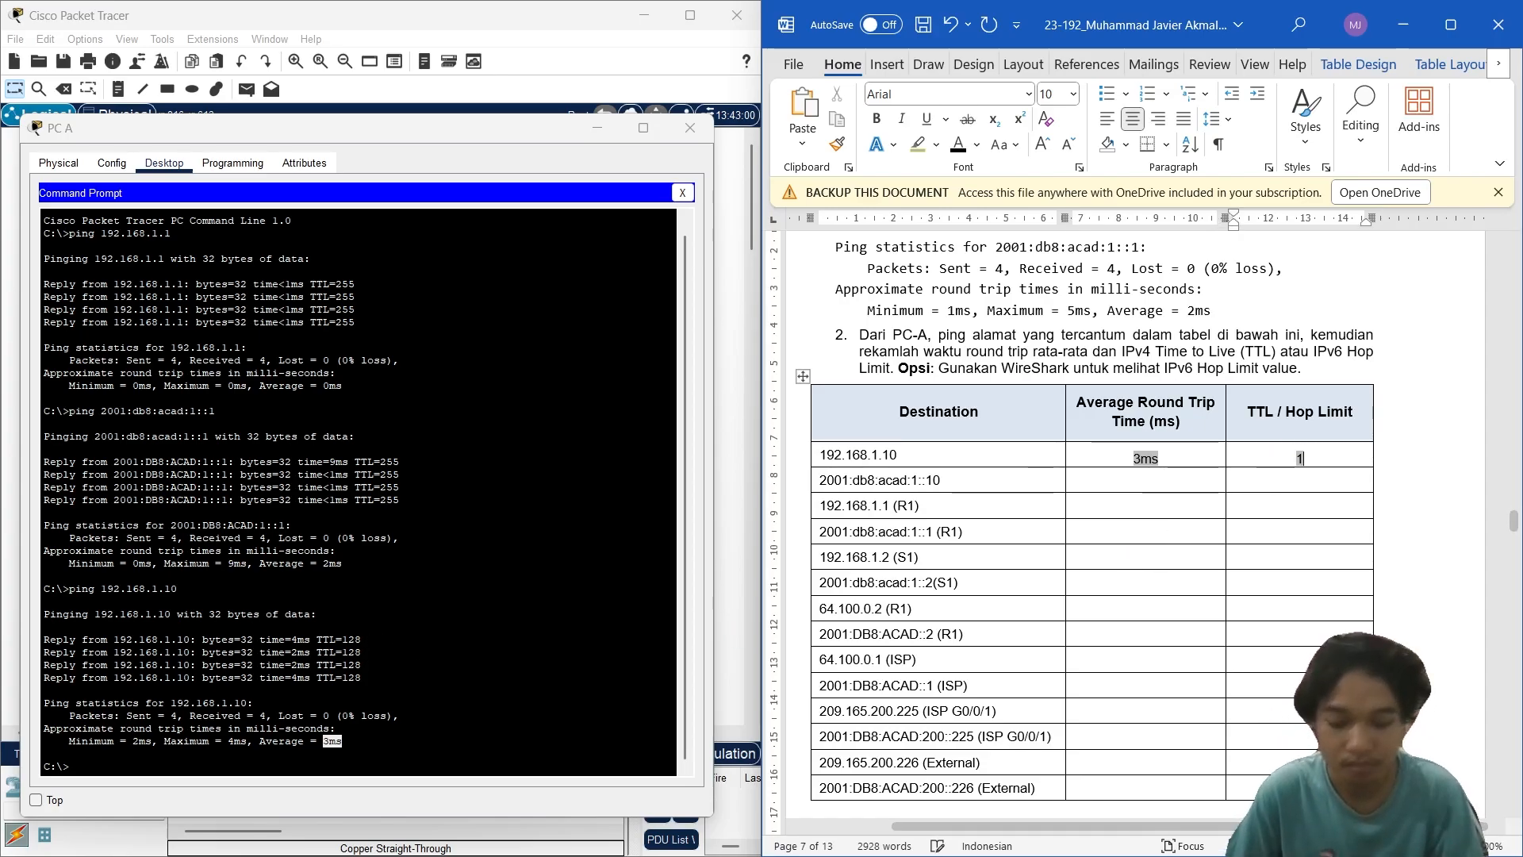
{"action": "type", "text": "28"}
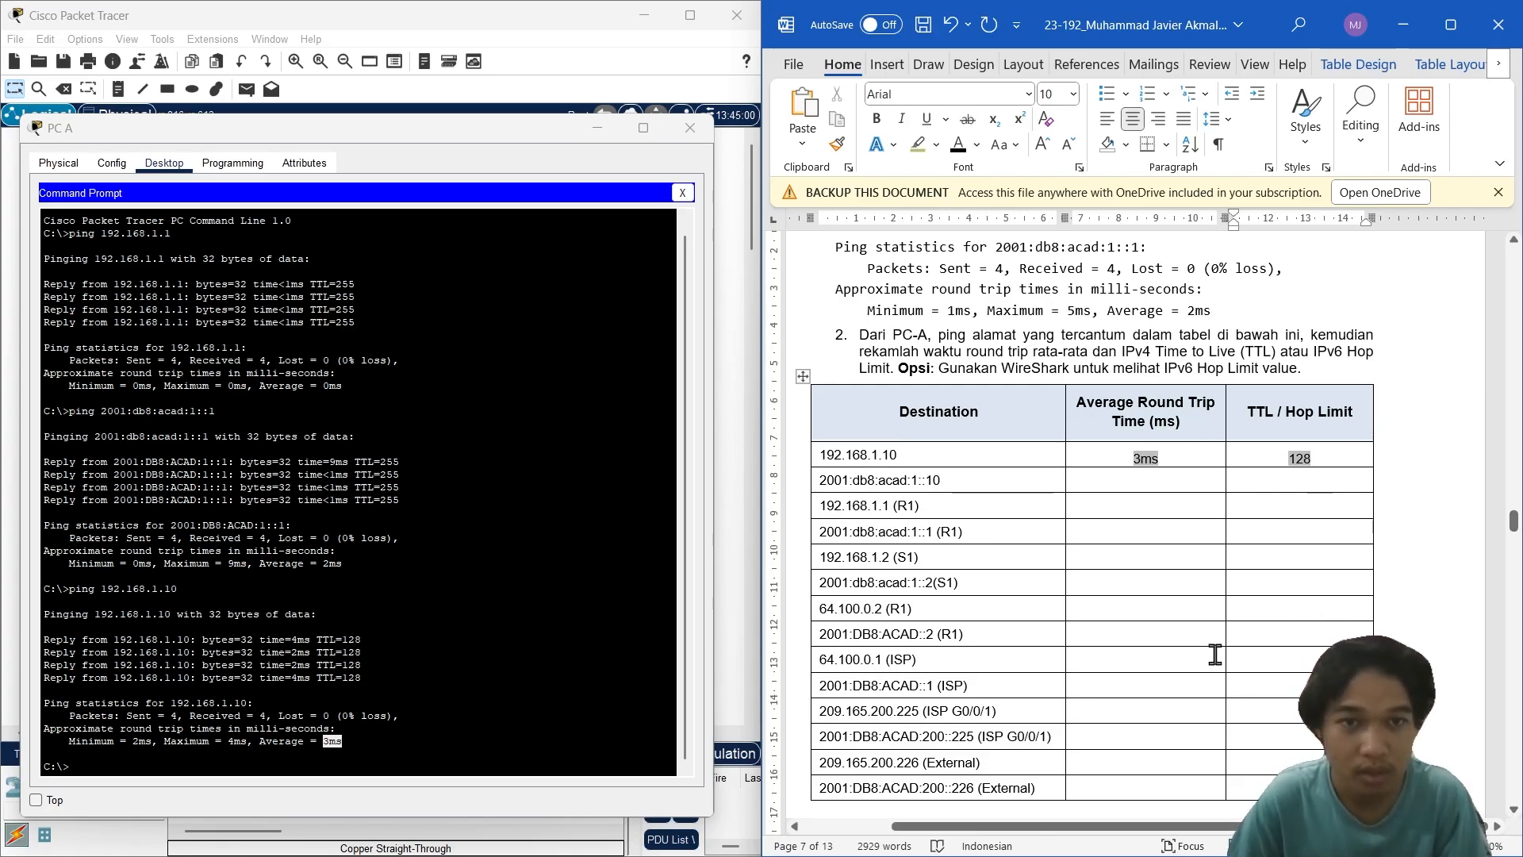
Step: Copy the destination 2001:db8:acad:1::10 from the lab document's ping table and ping it from PC A
{"action": "scroll", "coordinate": [1209, 495], "scroll_direction": "down", "scroll_amount": 1}
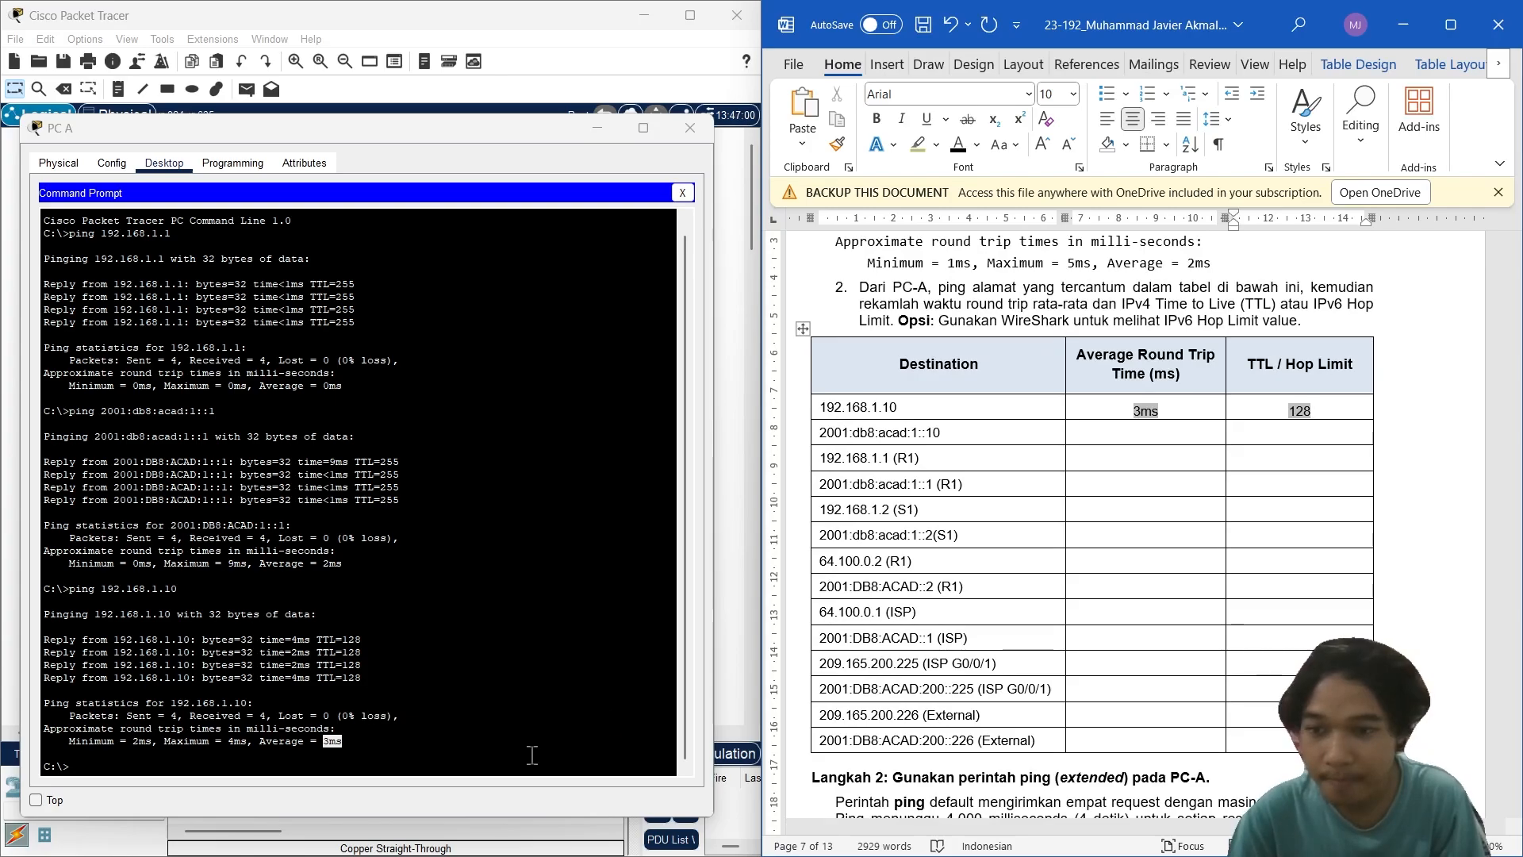
{"action": "left_click", "coordinate": [909, 440]}
{"action": "left_click_drag", "start_coordinate": [821, 431], "coordinate": [944, 432]}
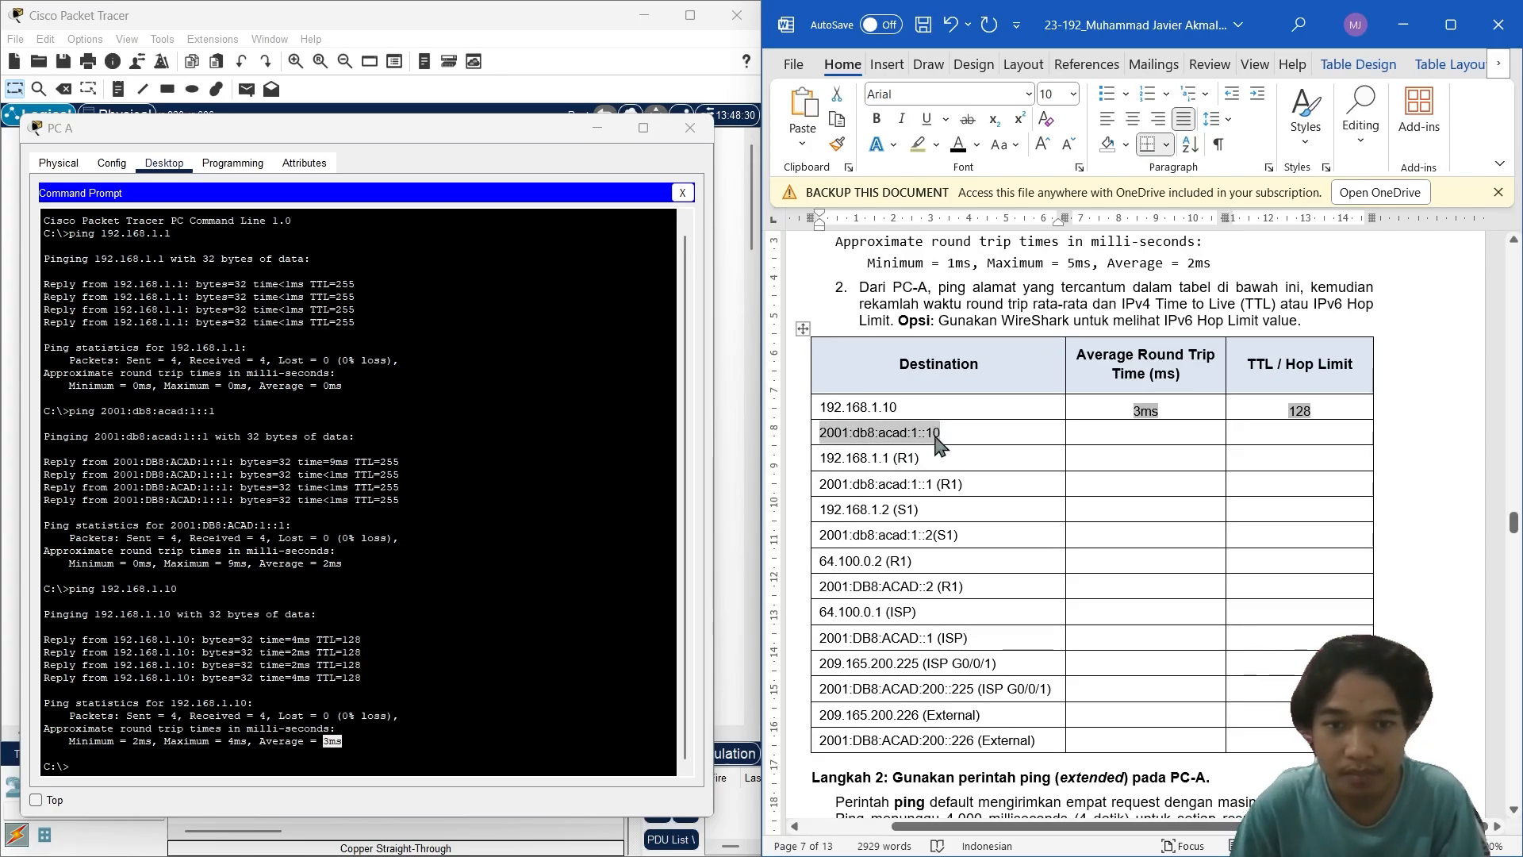
{"action": "left_click", "coordinate": [371, 759]}
{"action": "type", "text": "ping"}
{"action": "key", "text": "Return"}
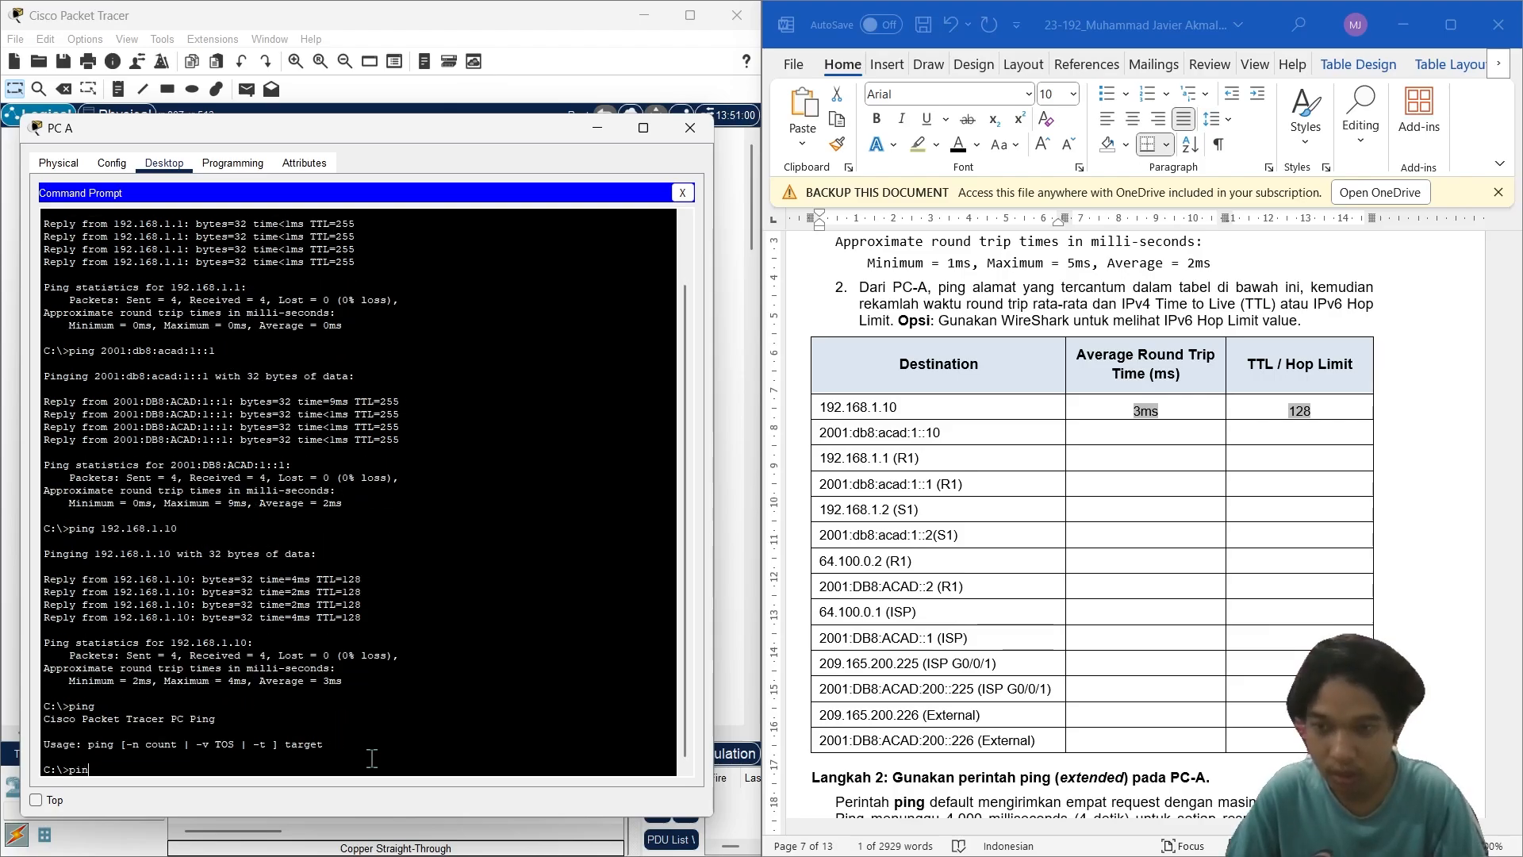
{"action": "right_click", "coordinate": [371, 759]}
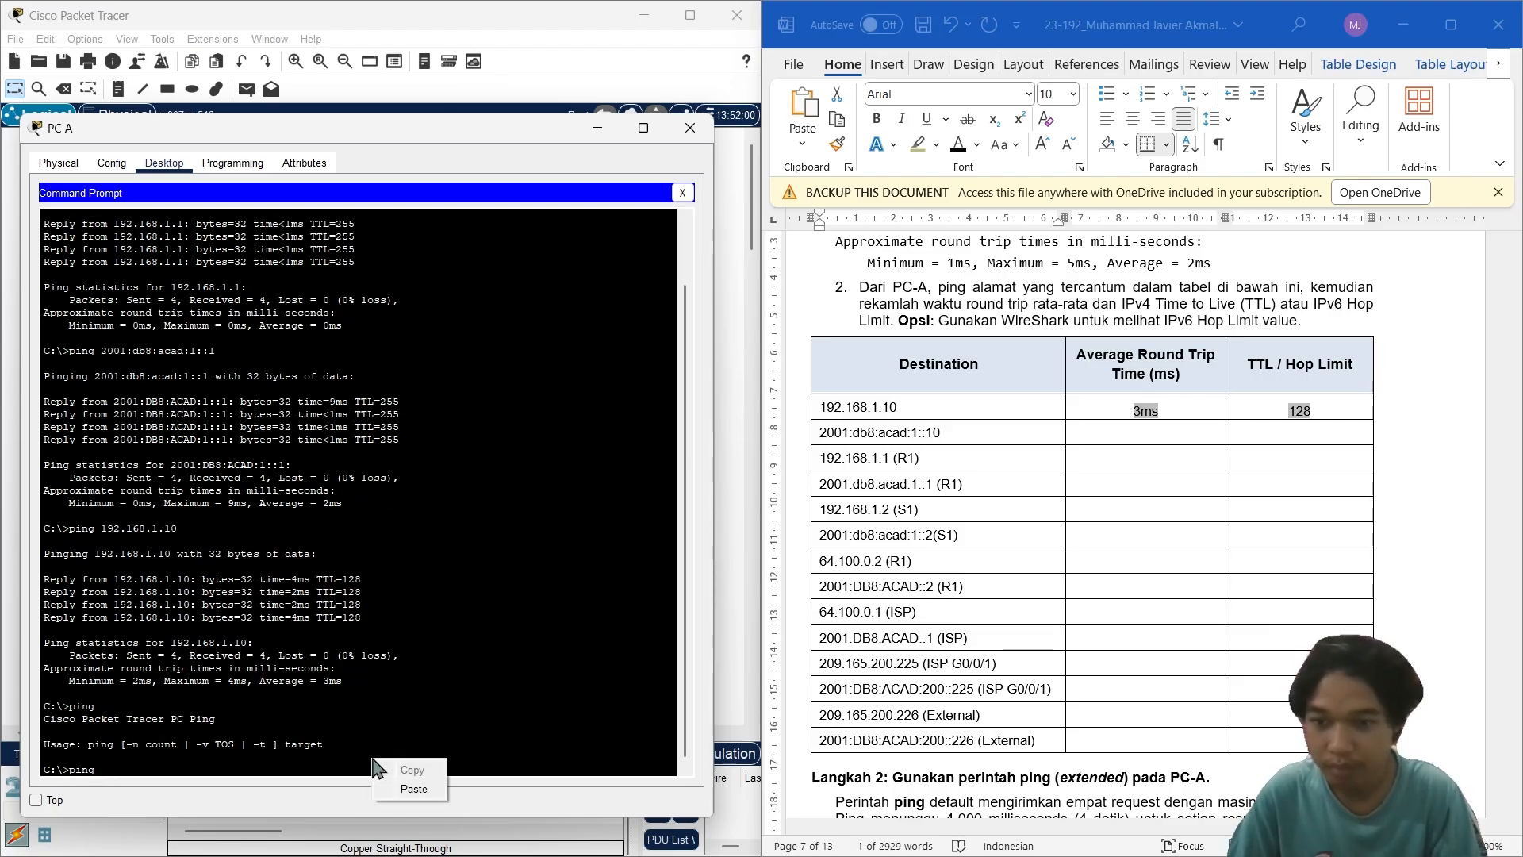
{"action": "type", "text": "ping"}
{"action": "left_click", "coordinate": [414, 788]}
{"action": "key", "text": "Return"}
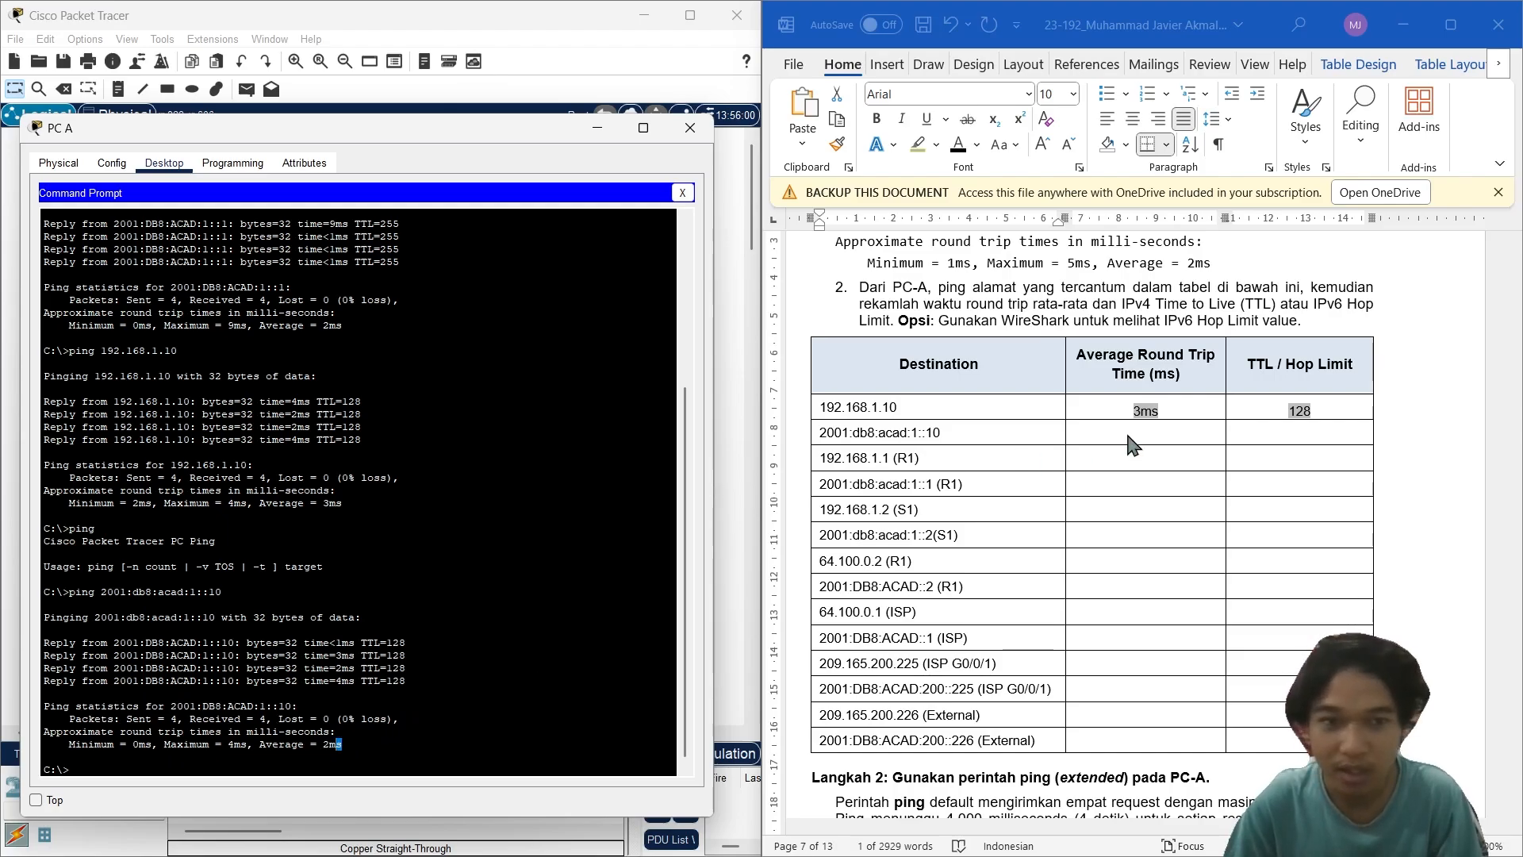
Step: Record an average round trip time of 2ms and a TTL / Hop Limit of 128 for 2001:db8:acad:1::10
{"action": "left_click", "coordinate": [1150, 434]}
{"action": "type", "text": "2ms"}
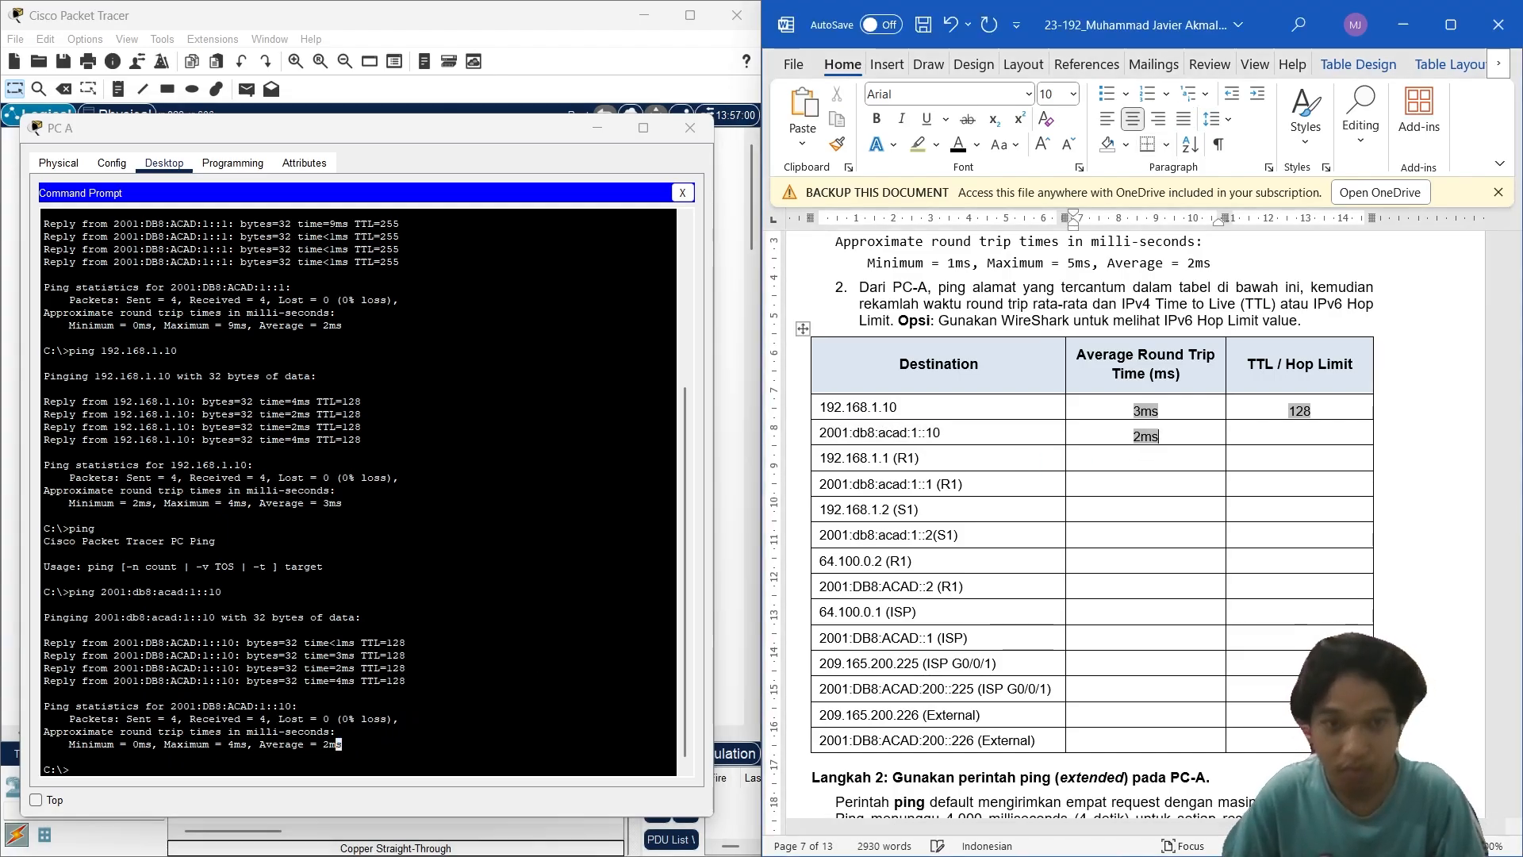
{"action": "key", "text": "Tab"}
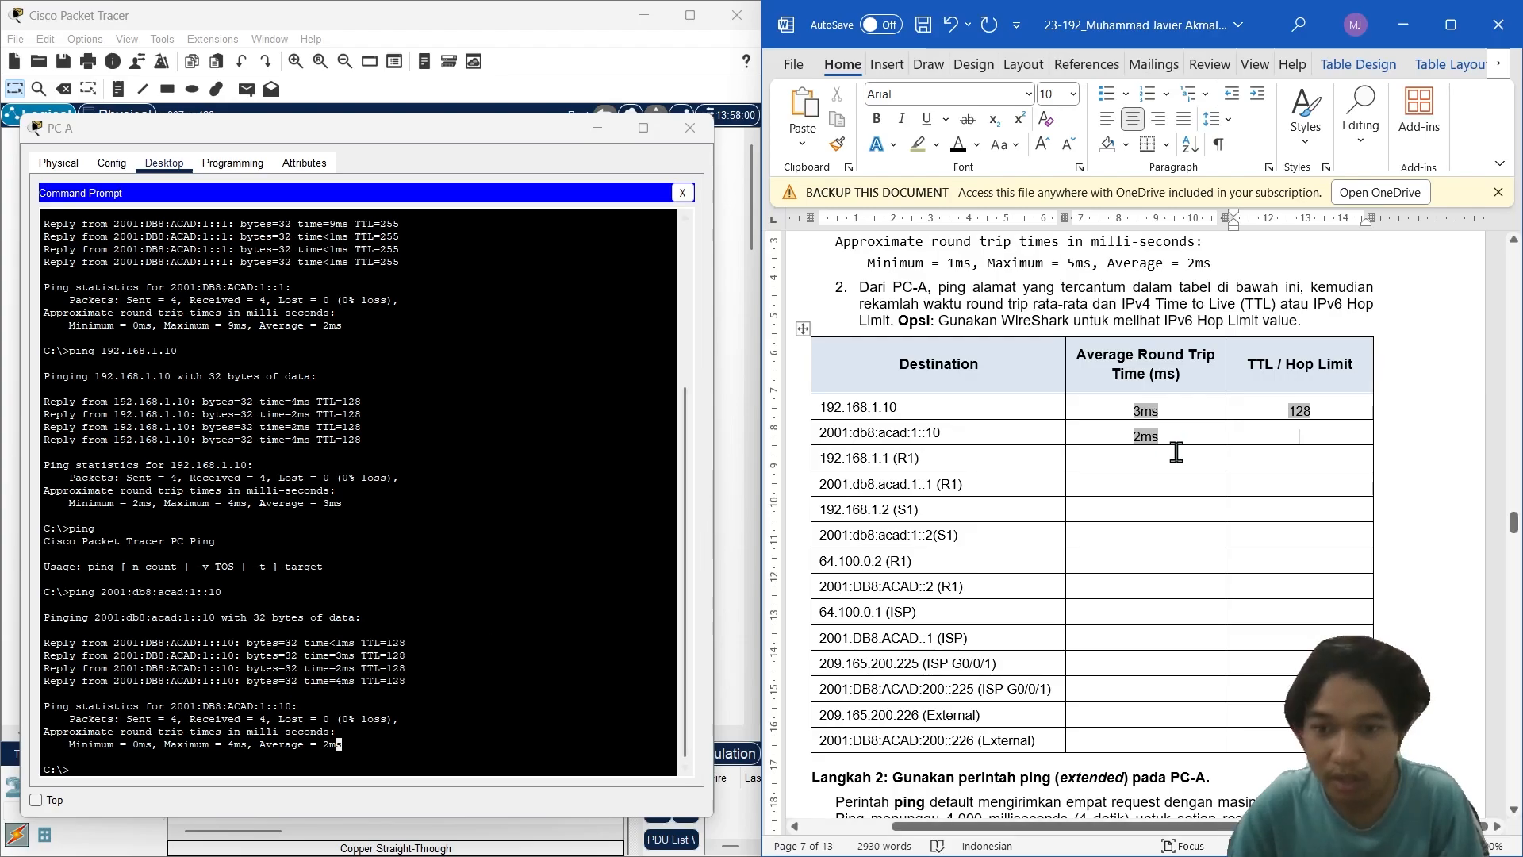
{"action": "type", "text": "128"}
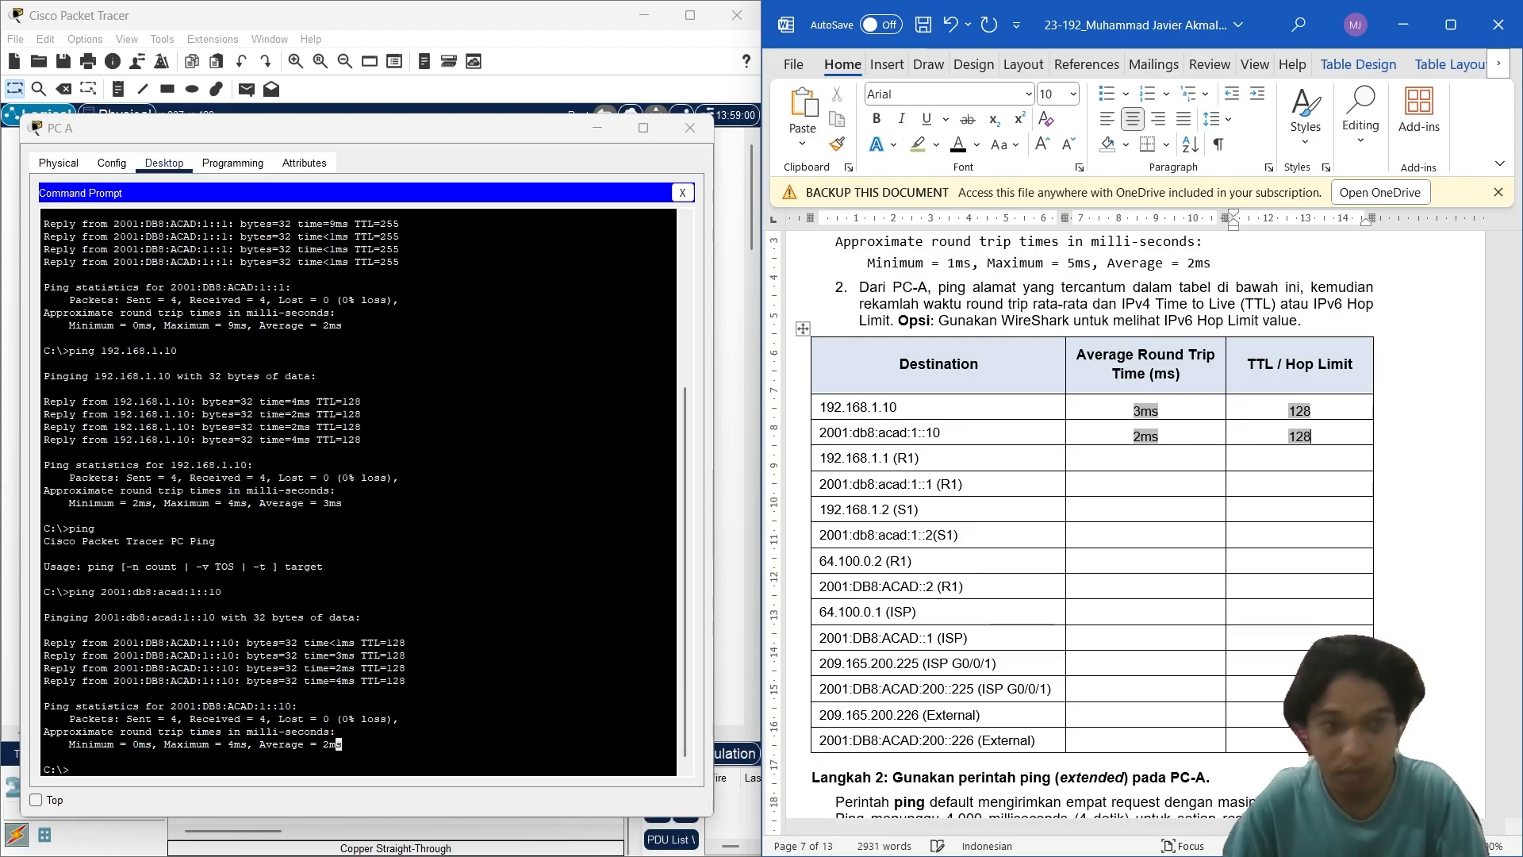
Step: Copy R1's address 192.168.1.1 from the ping table and ping it from PC A
{"action": "left_click", "coordinate": [817, 441]}
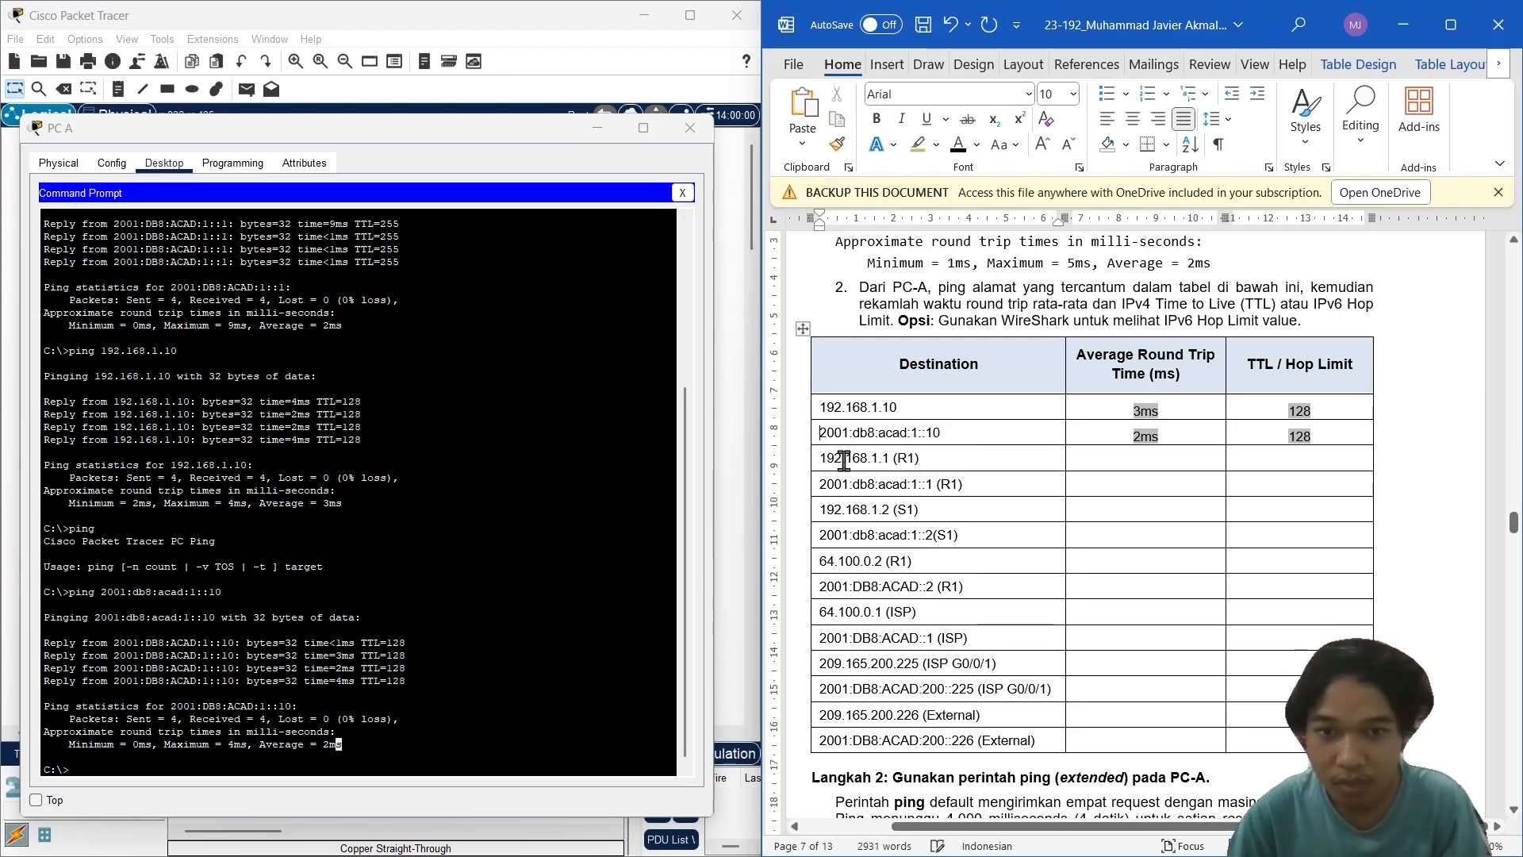
{"action": "left_click_drag", "start_coordinate": [819, 459], "coordinate": [893, 460]}
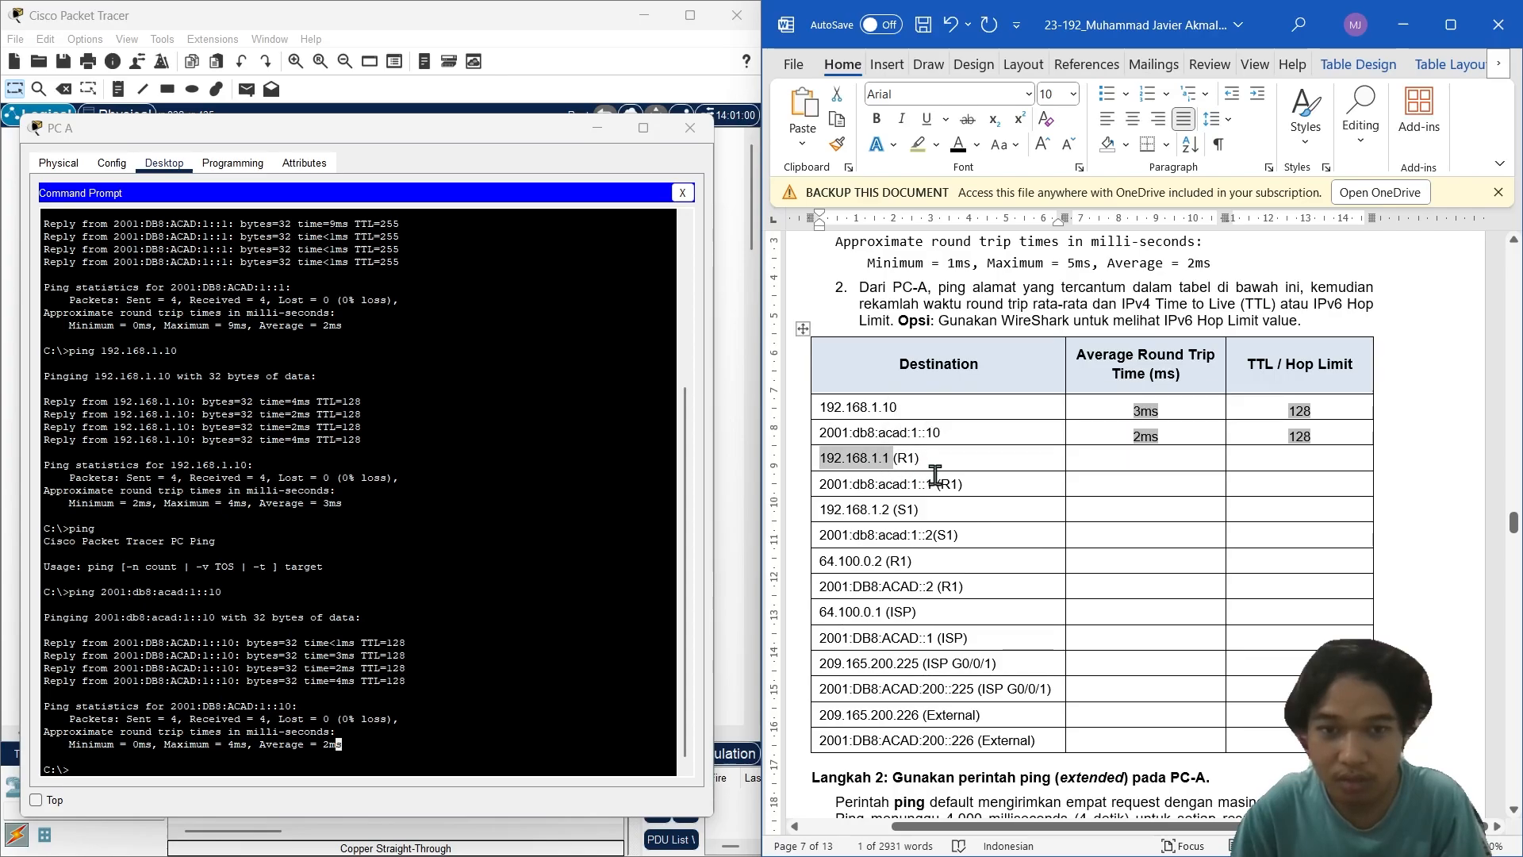
{"action": "left_click", "coordinate": [435, 743]}
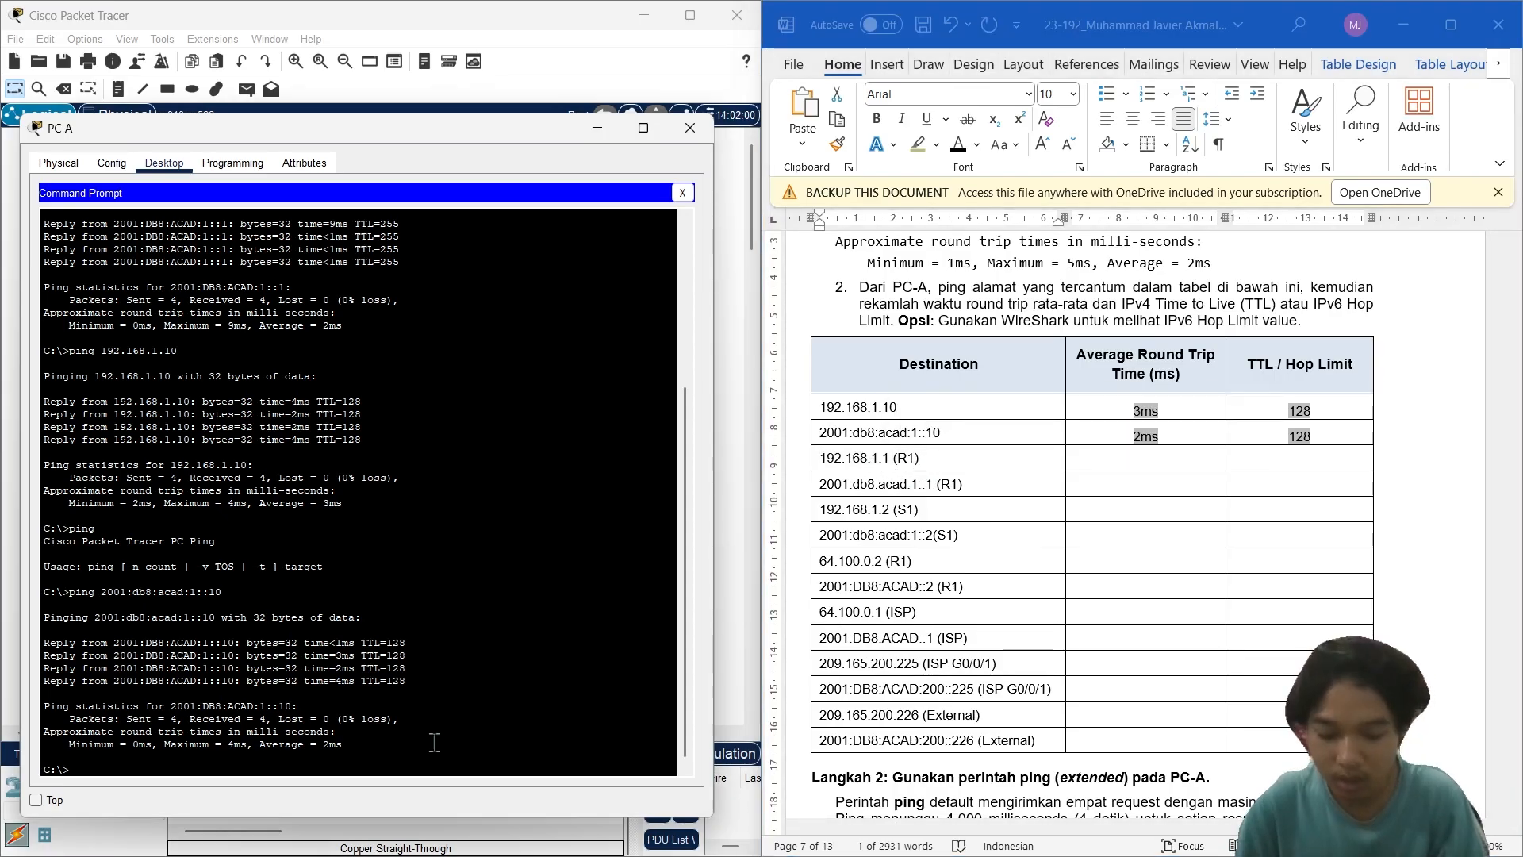
{"action": "right_click", "coordinate": [434, 742]}
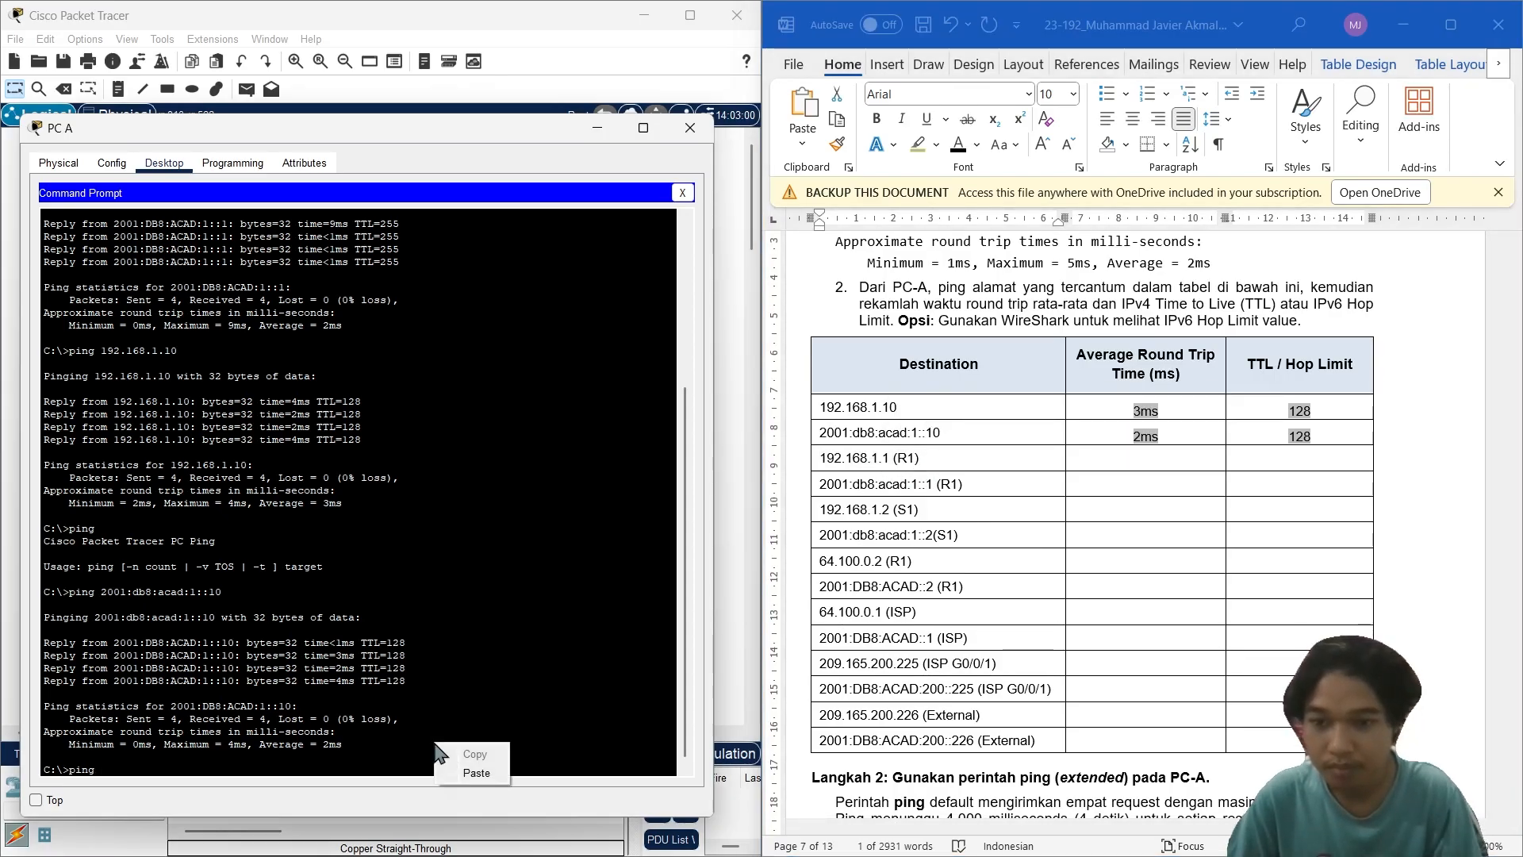
{"action": "left_click", "coordinate": [478, 747]}
{"action": "key", "text": "Return"}
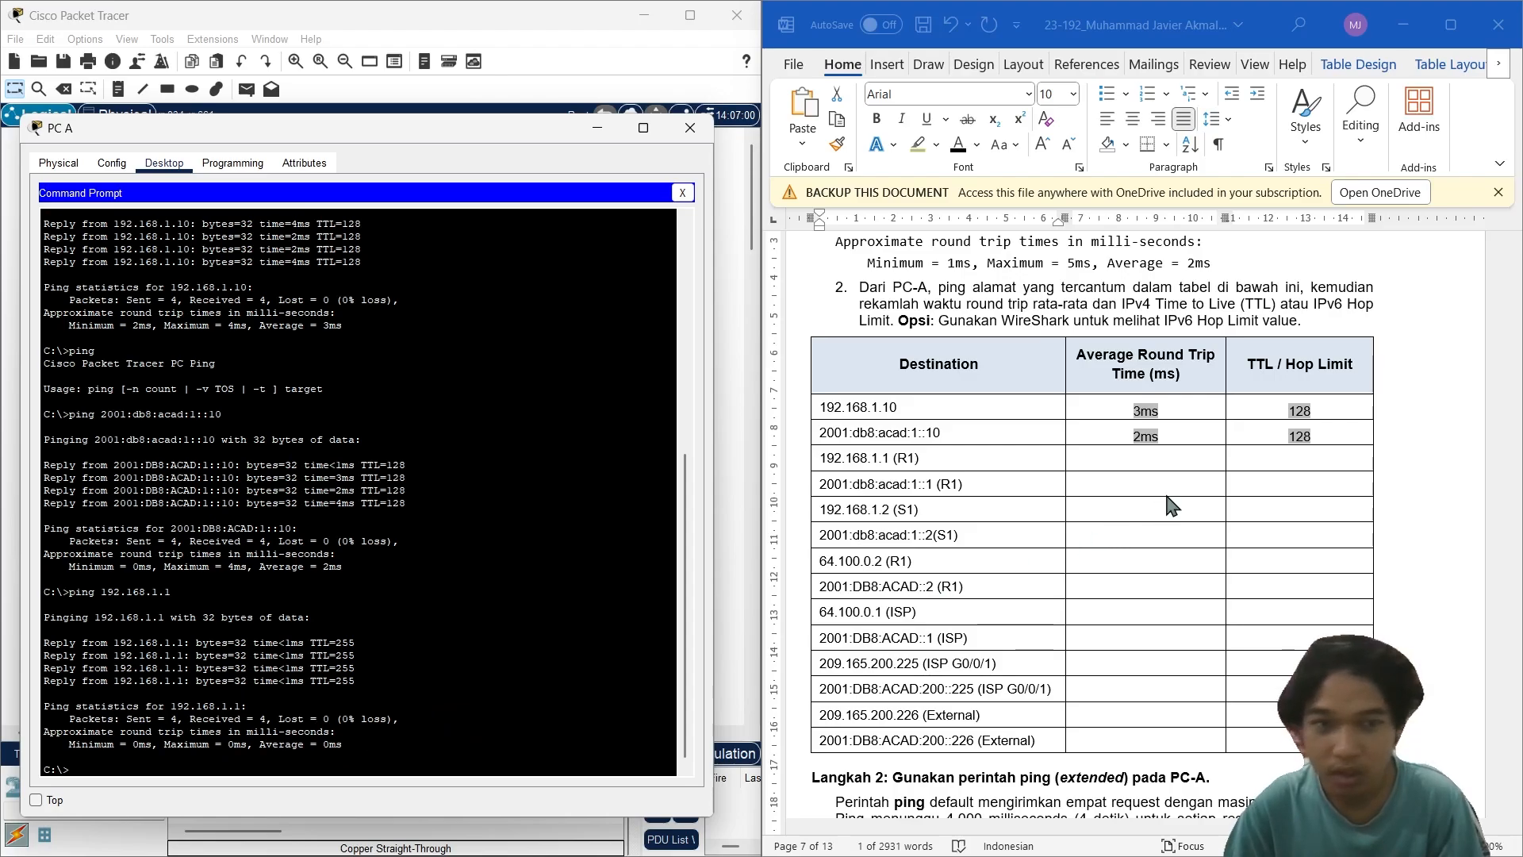
Step: Record an average round trip time of 0ms and a TTL / Hop Limit of 255 for 192.168.1.1 (R1)
{"action": "left_click", "coordinate": [1181, 460]}
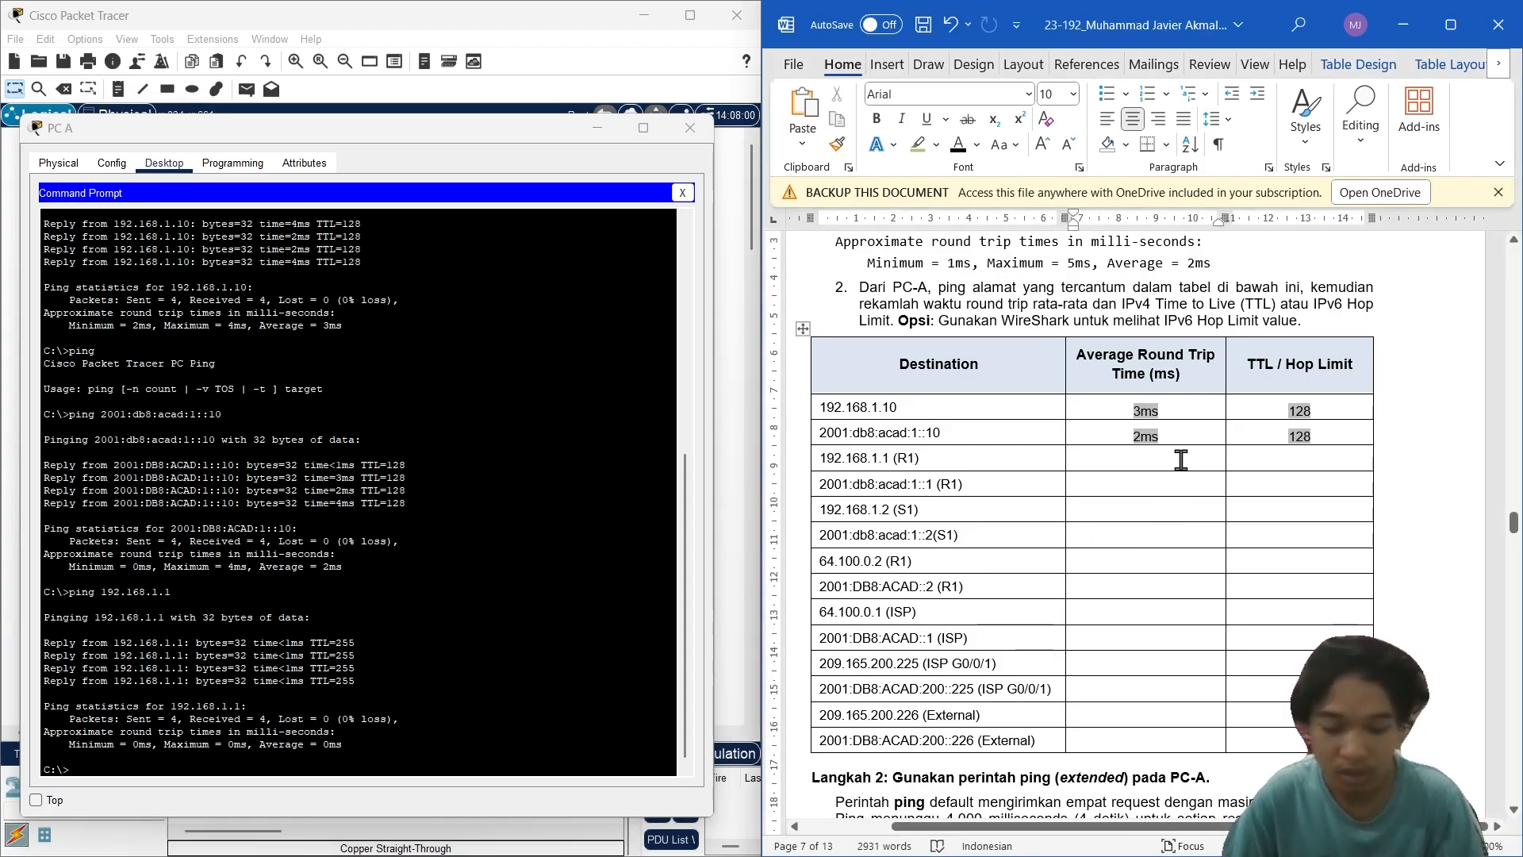
{"action": "type", "text": "0ms"}
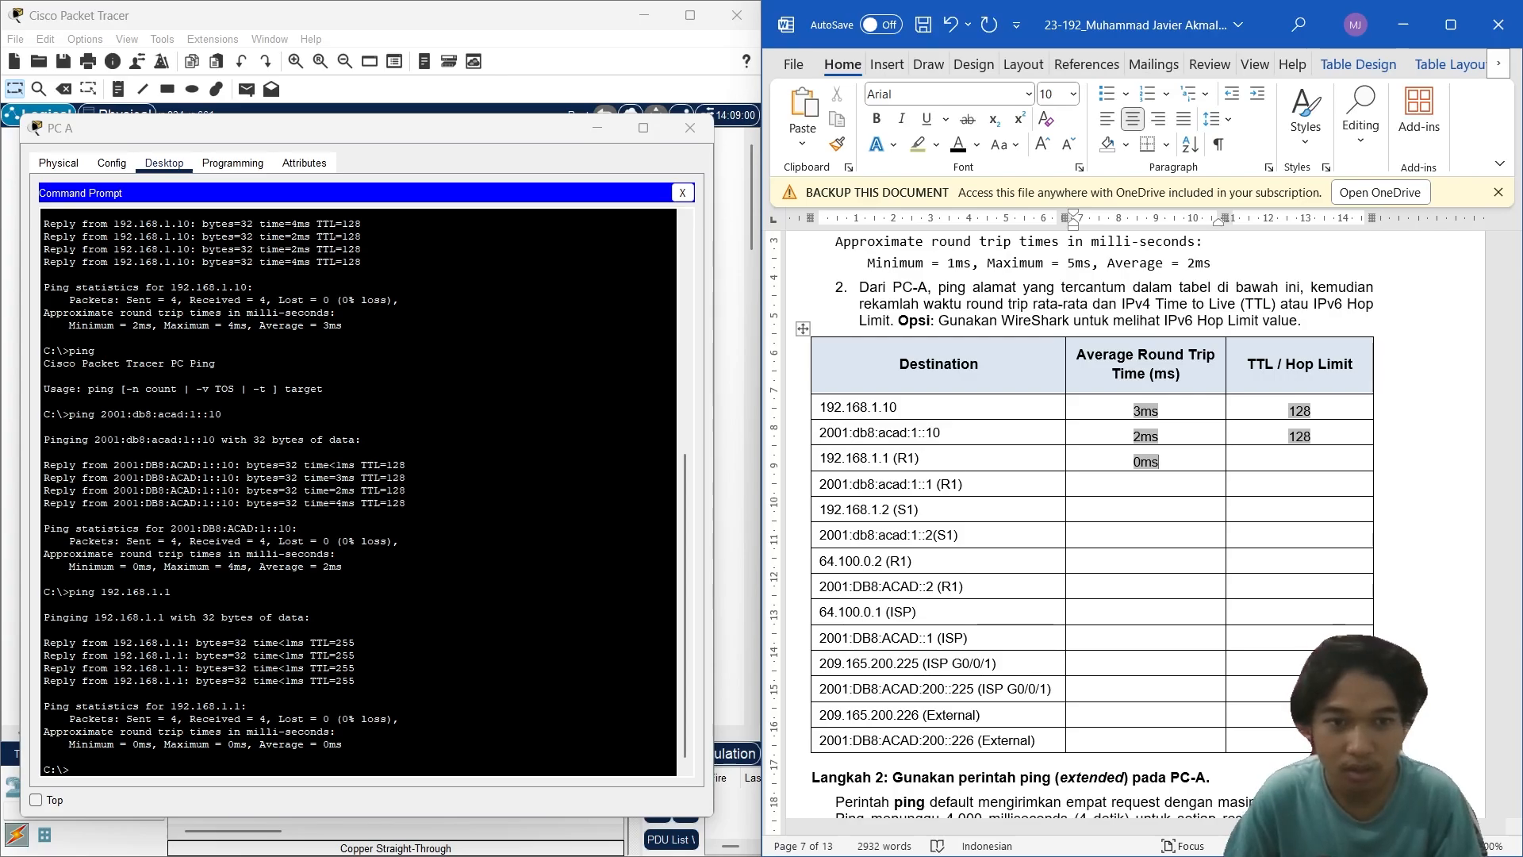
{"action": "key", "text": "Tab"}
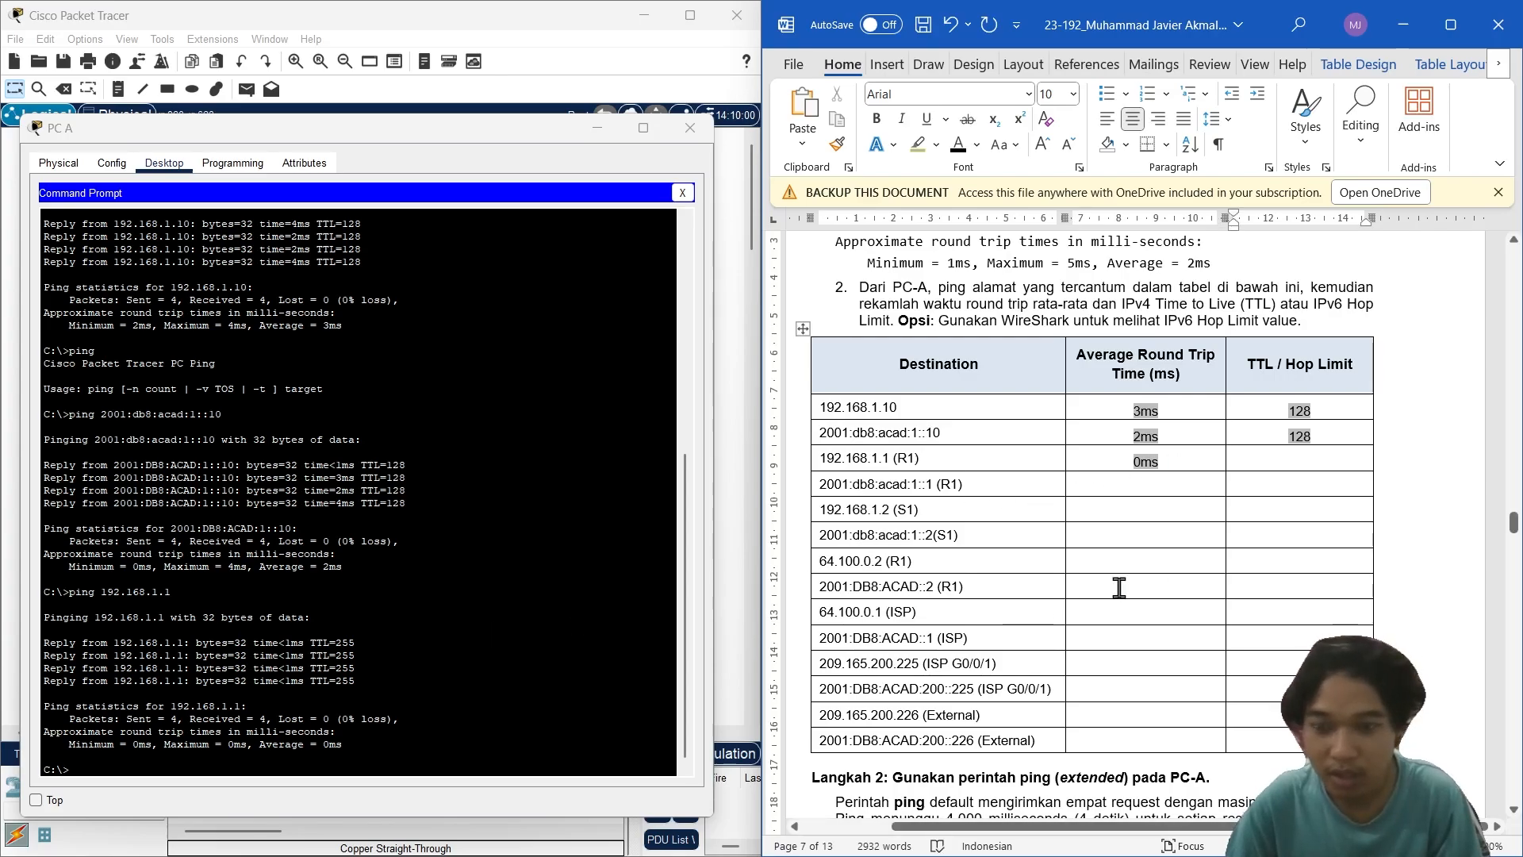
{"action": "type", "text": "255"}
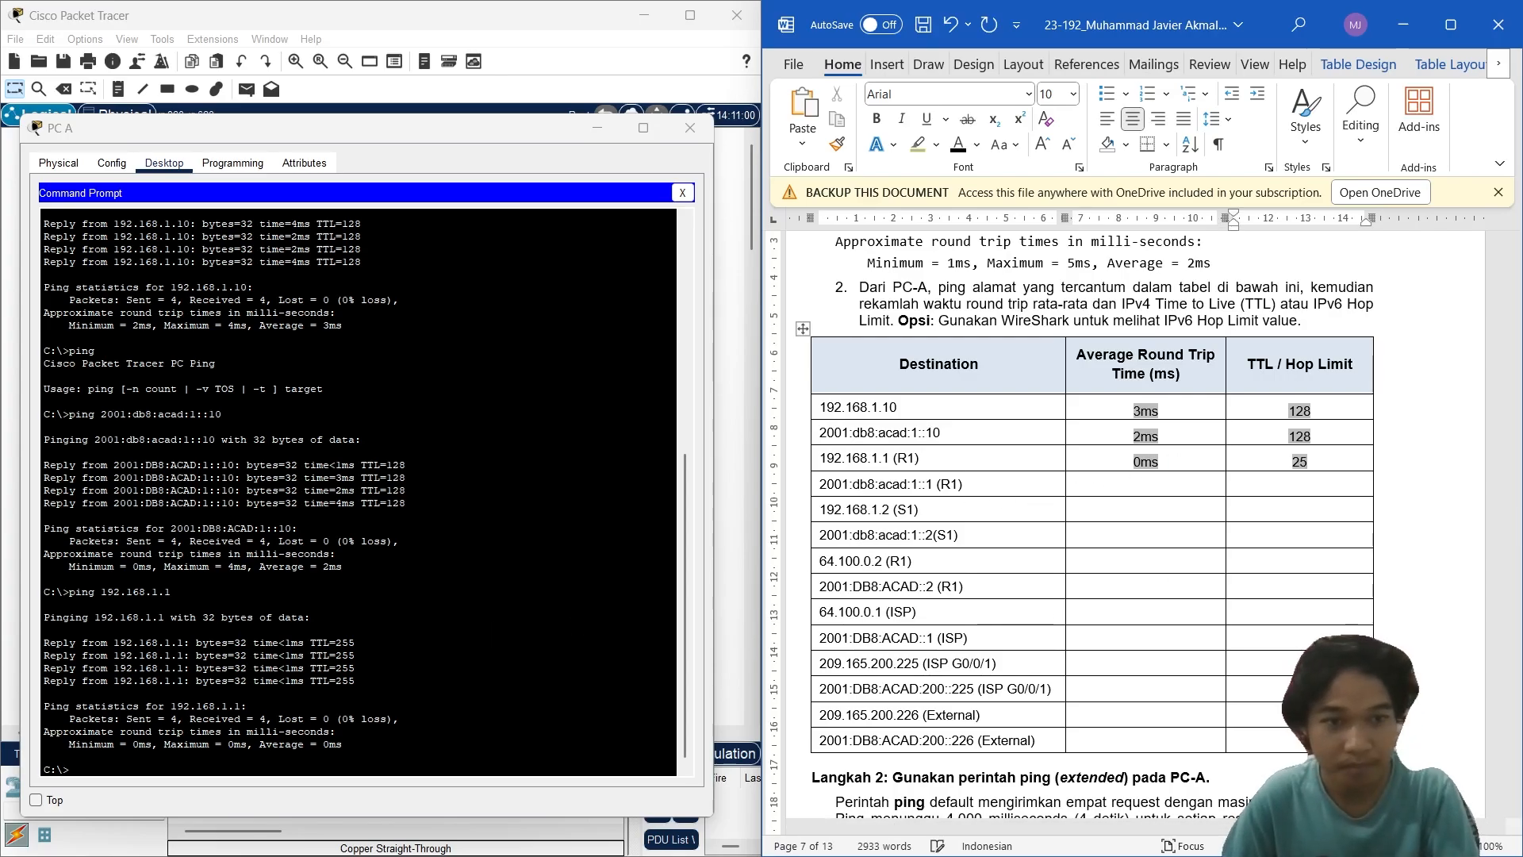
Step: Copy R1's IPv6 address 2001:db8:acad:1::1 from the ping table and ping it from PC A
{"action": "left_click", "coordinate": [822, 484]}
{"action": "left_click", "coordinate": [840, 484]}
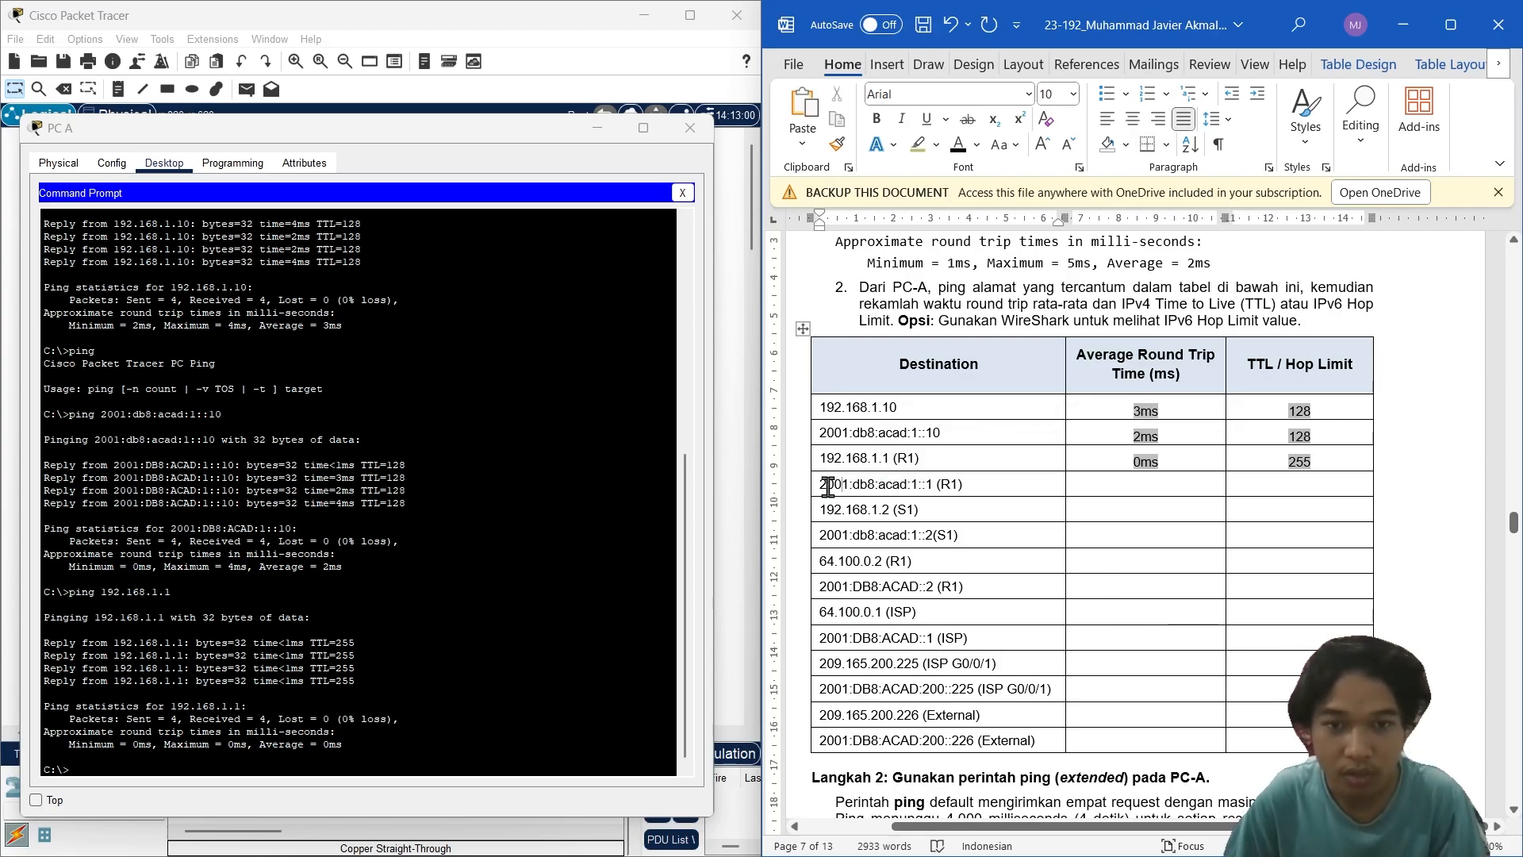
{"action": "left_click_drag", "start_coordinate": [824, 484], "coordinate": [933, 490]}
{"action": "left_click", "coordinate": [437, 743]}
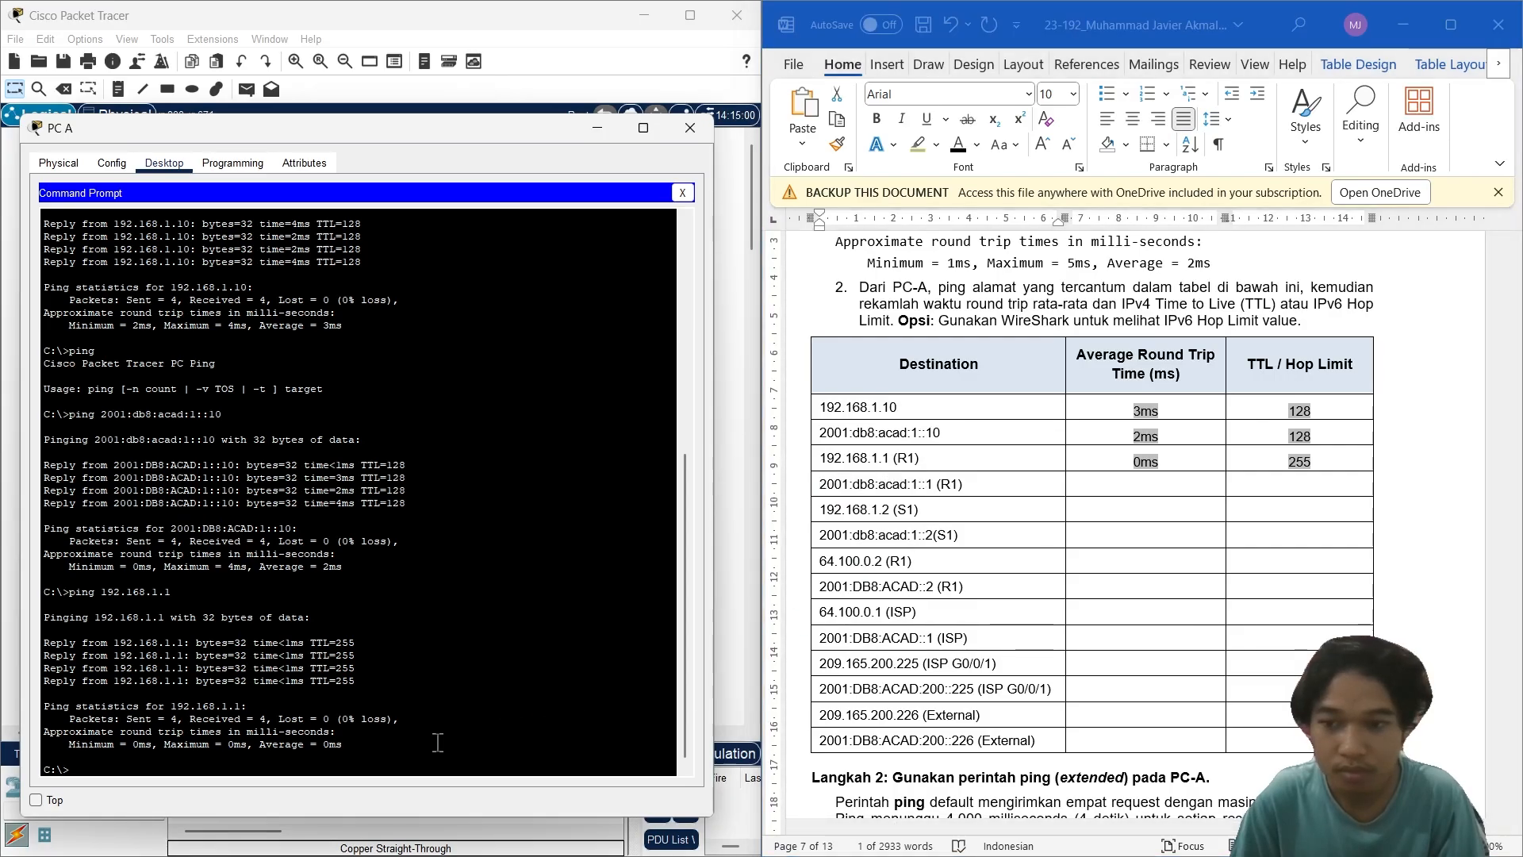
{"action": "type", "text": "p"}
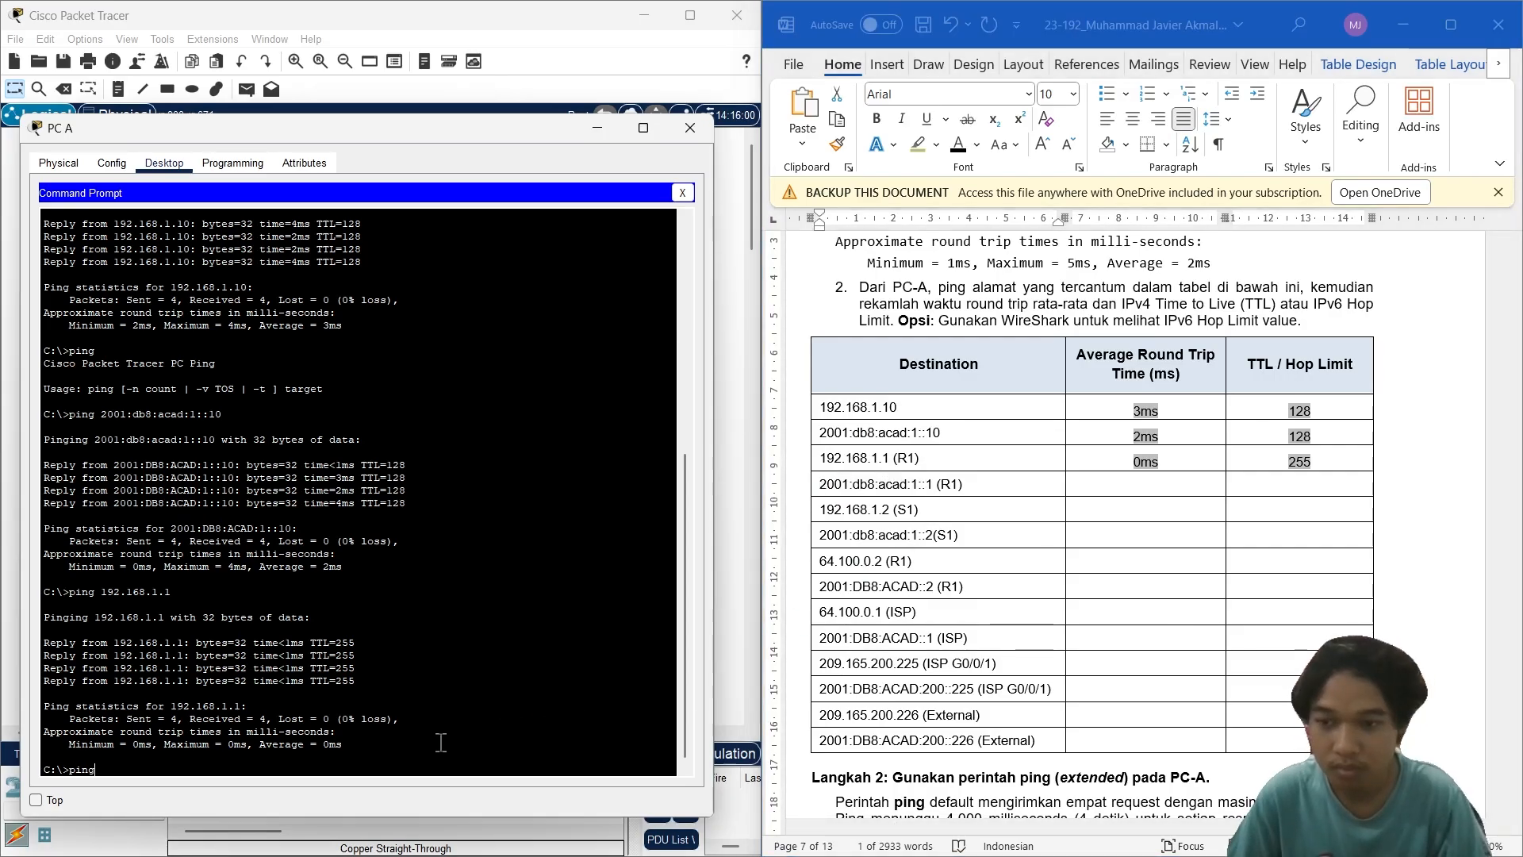
{"action": "type", "text": "ing"}
{"action": "right_click", "coordinate": [443, 742]}
{"action": "left_click", "coordinate": [478, 776]}
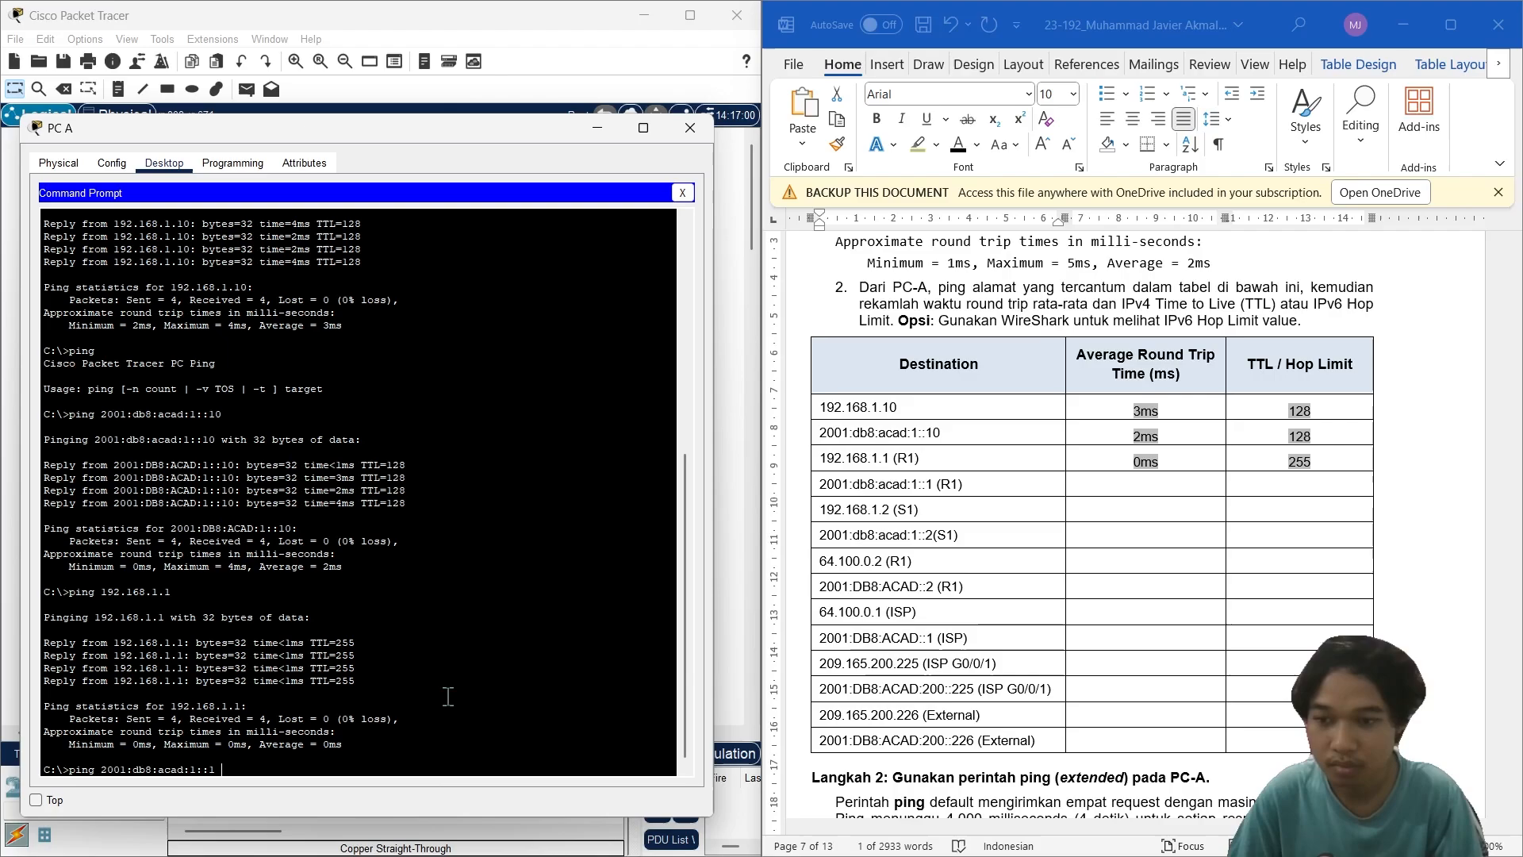
{"action": "key", "text": "Return"}
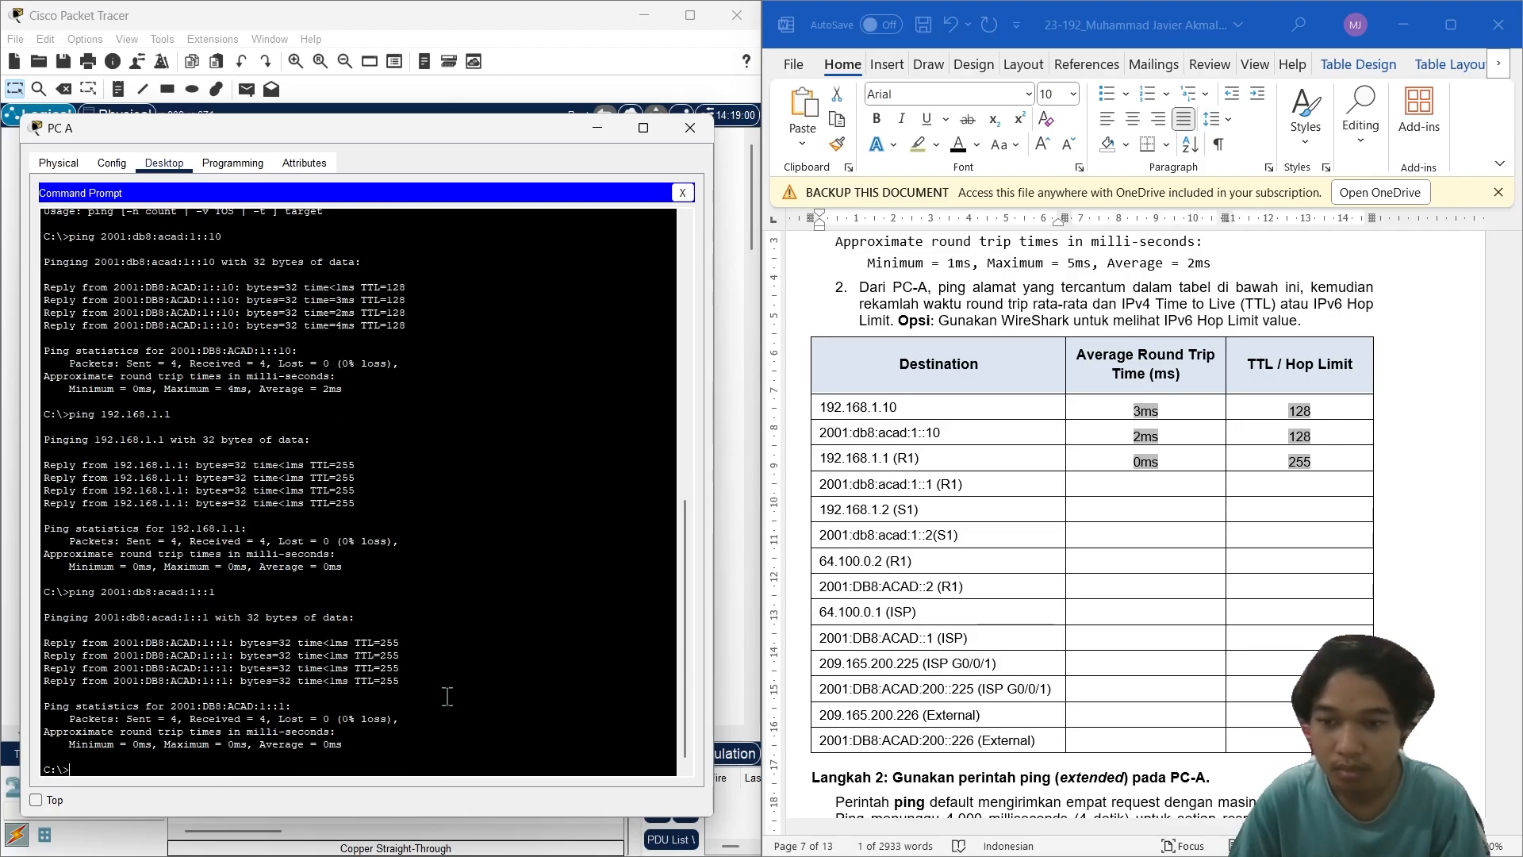
Step: Record an average round trip time of 0ms and a TTL / Hop Limit of 255 for 2001:db8:acad:1::1 (R1)
{"action": "left_click", "coordinate": [1158, 488]}
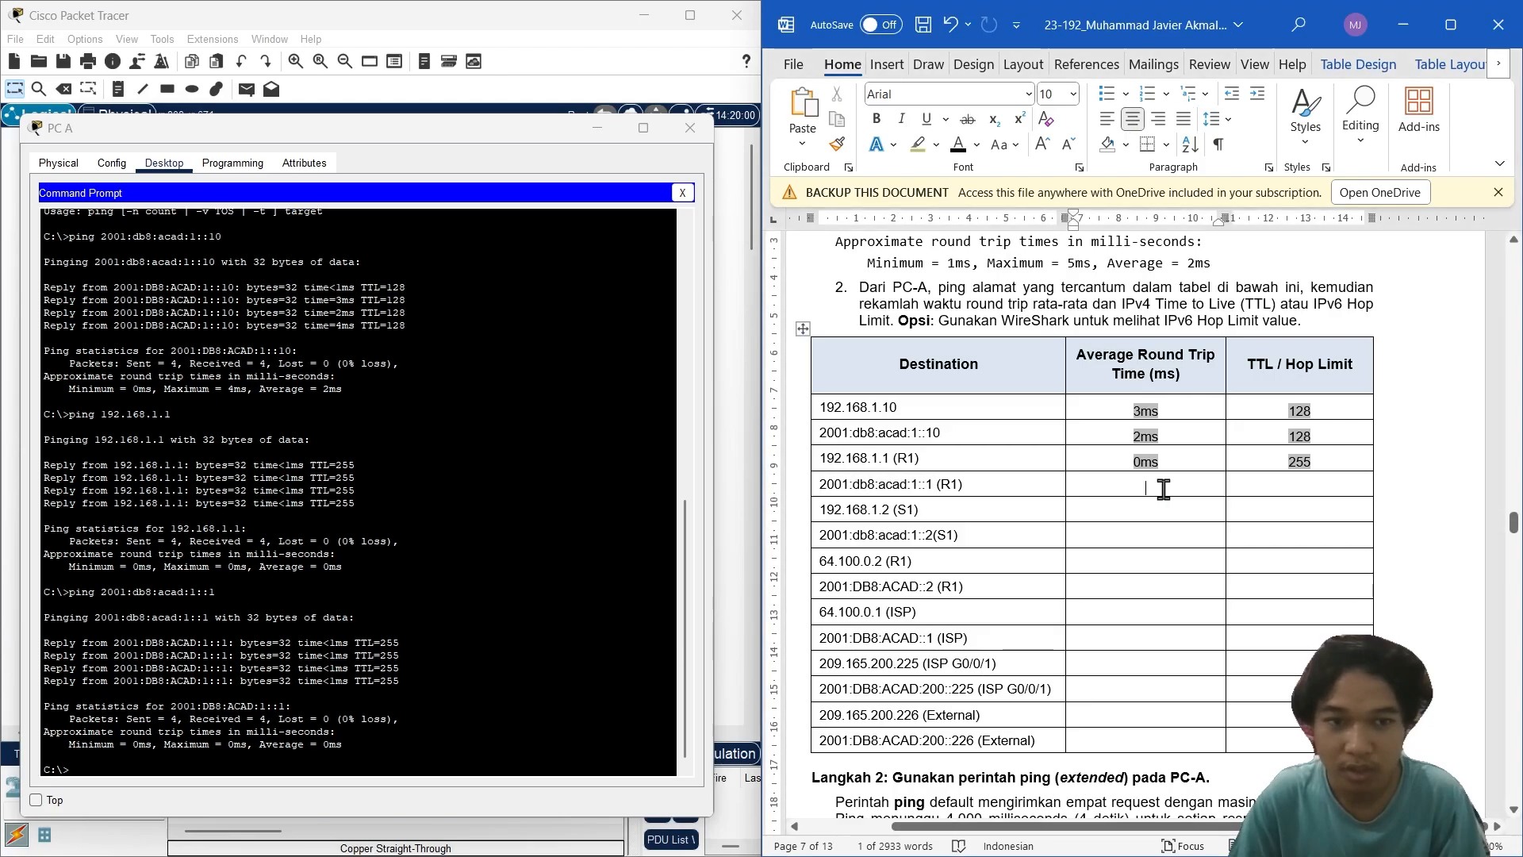
{"action": "type", "text": "0ms"}
{"action": "key", "text": "Tab"}
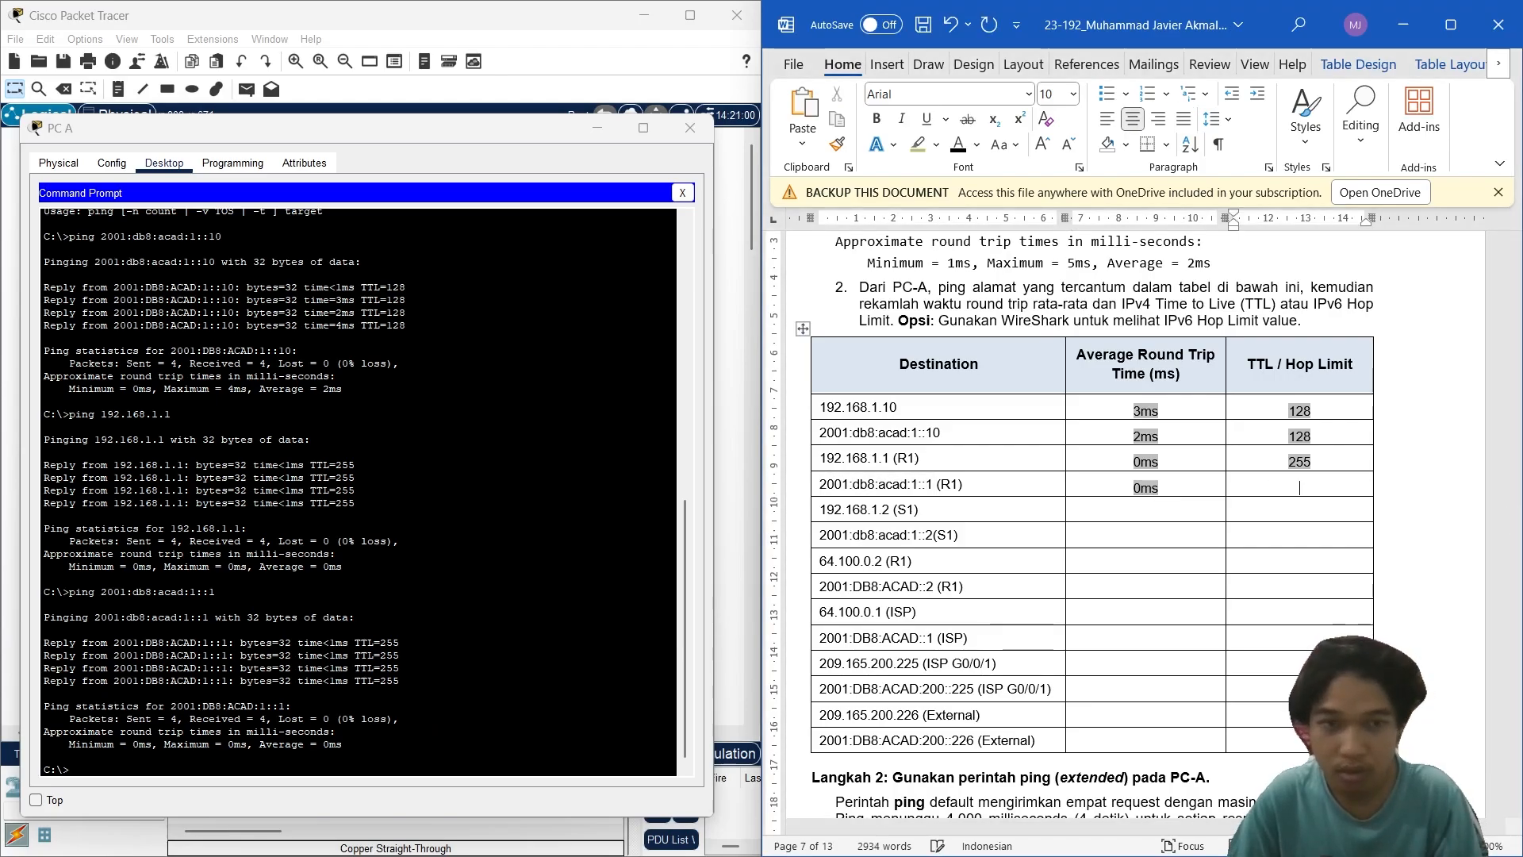
{"action": "type", "text": "255"}
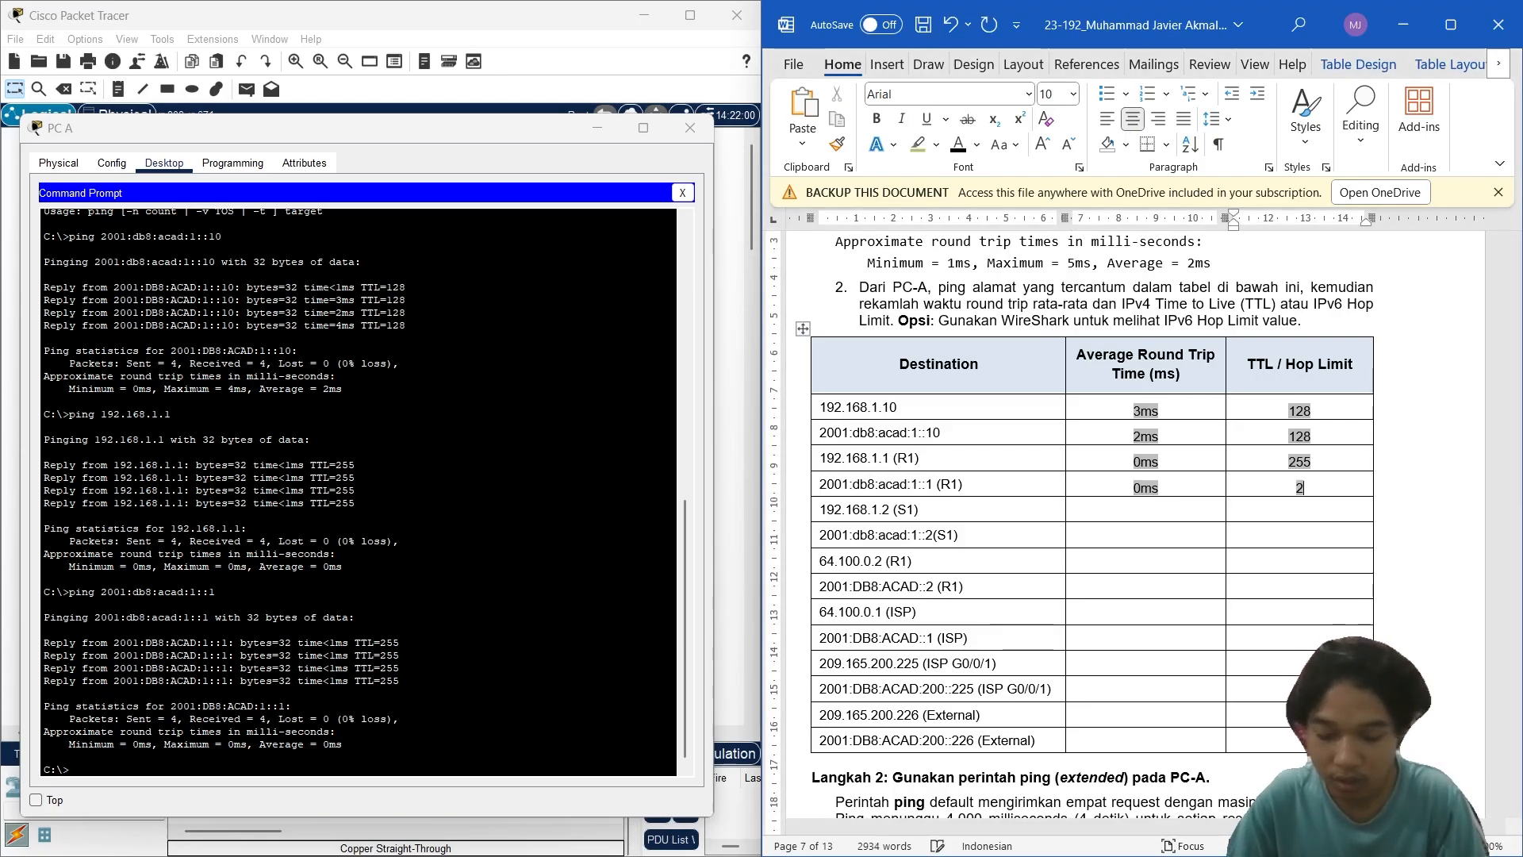
Step: Copy S1's address 192.168.1.2 from the ping table and ping it from PC A
{"action": "left_click", "coordinate": [1192, 516]}
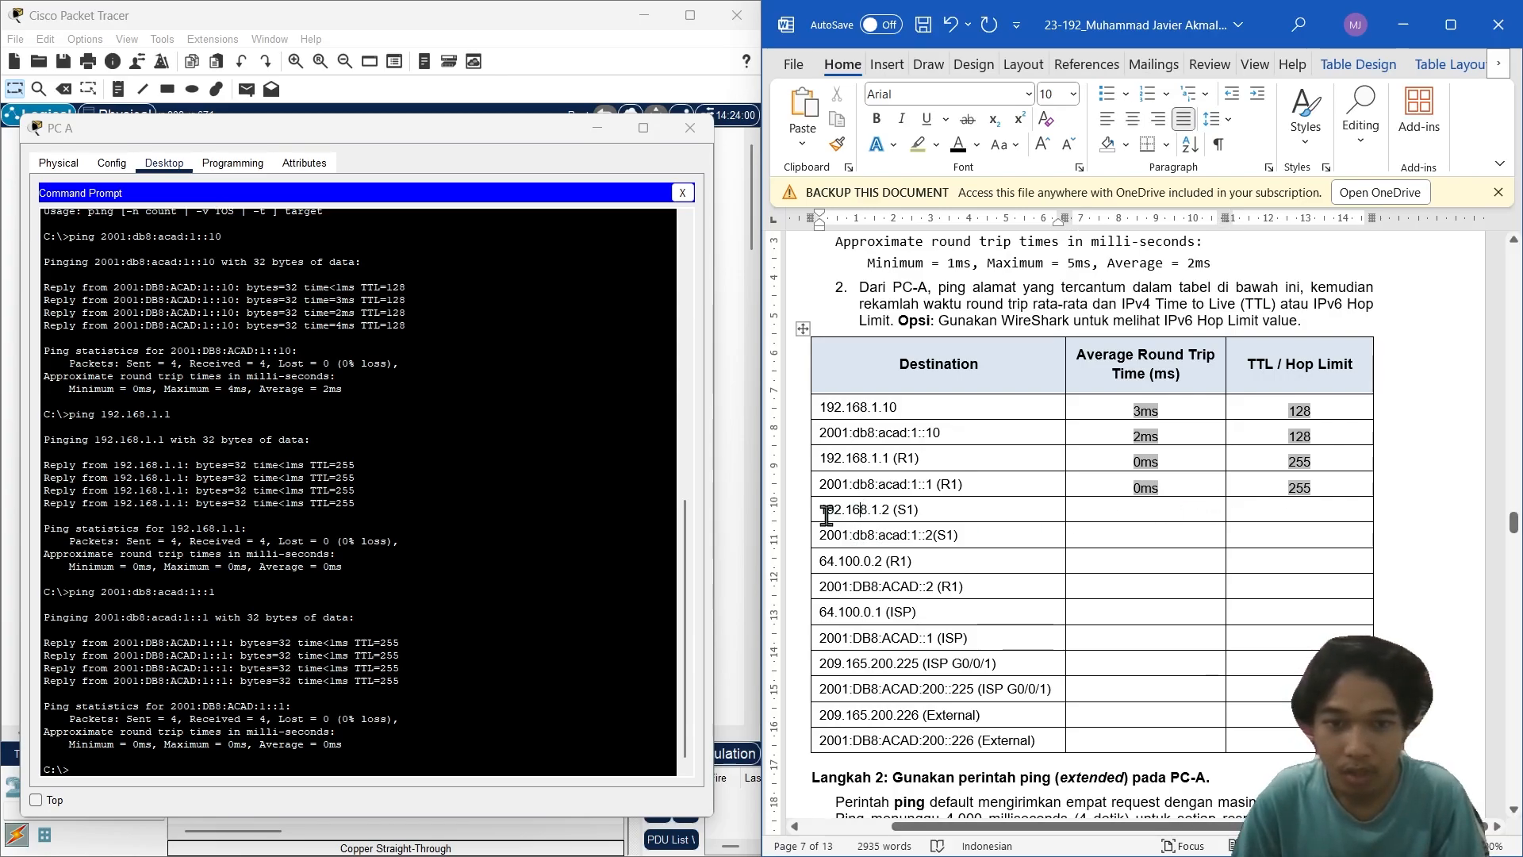
{"action": "left_click_drag", "start_coordinate": [820, 510], "coordinate": [889, 509]}
{"action": "key", "text": "ctrl+c"}
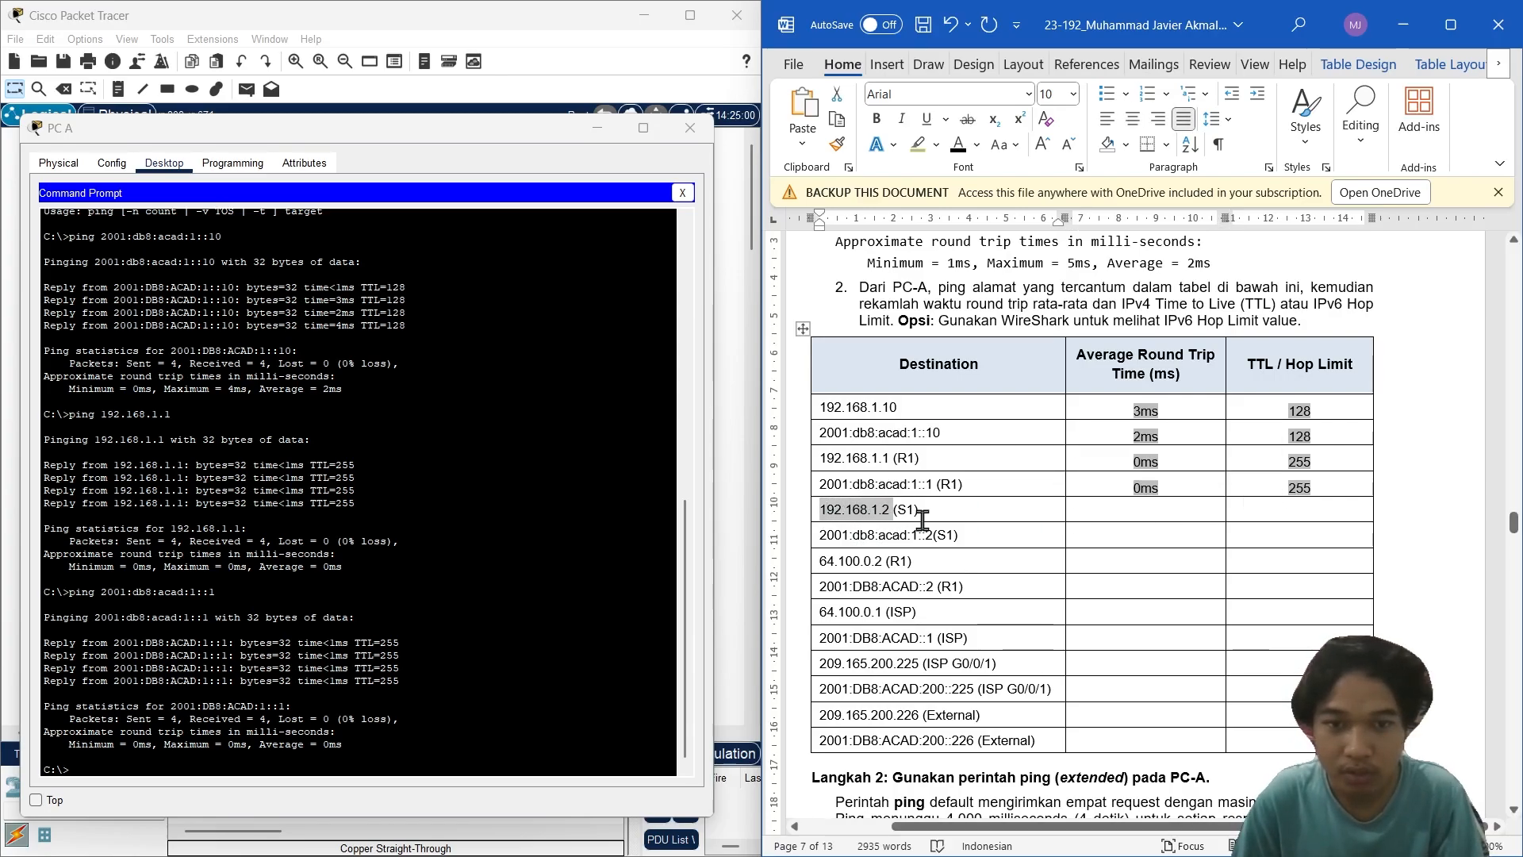
{"action": "left_click", "coordinate": [404, 756]}
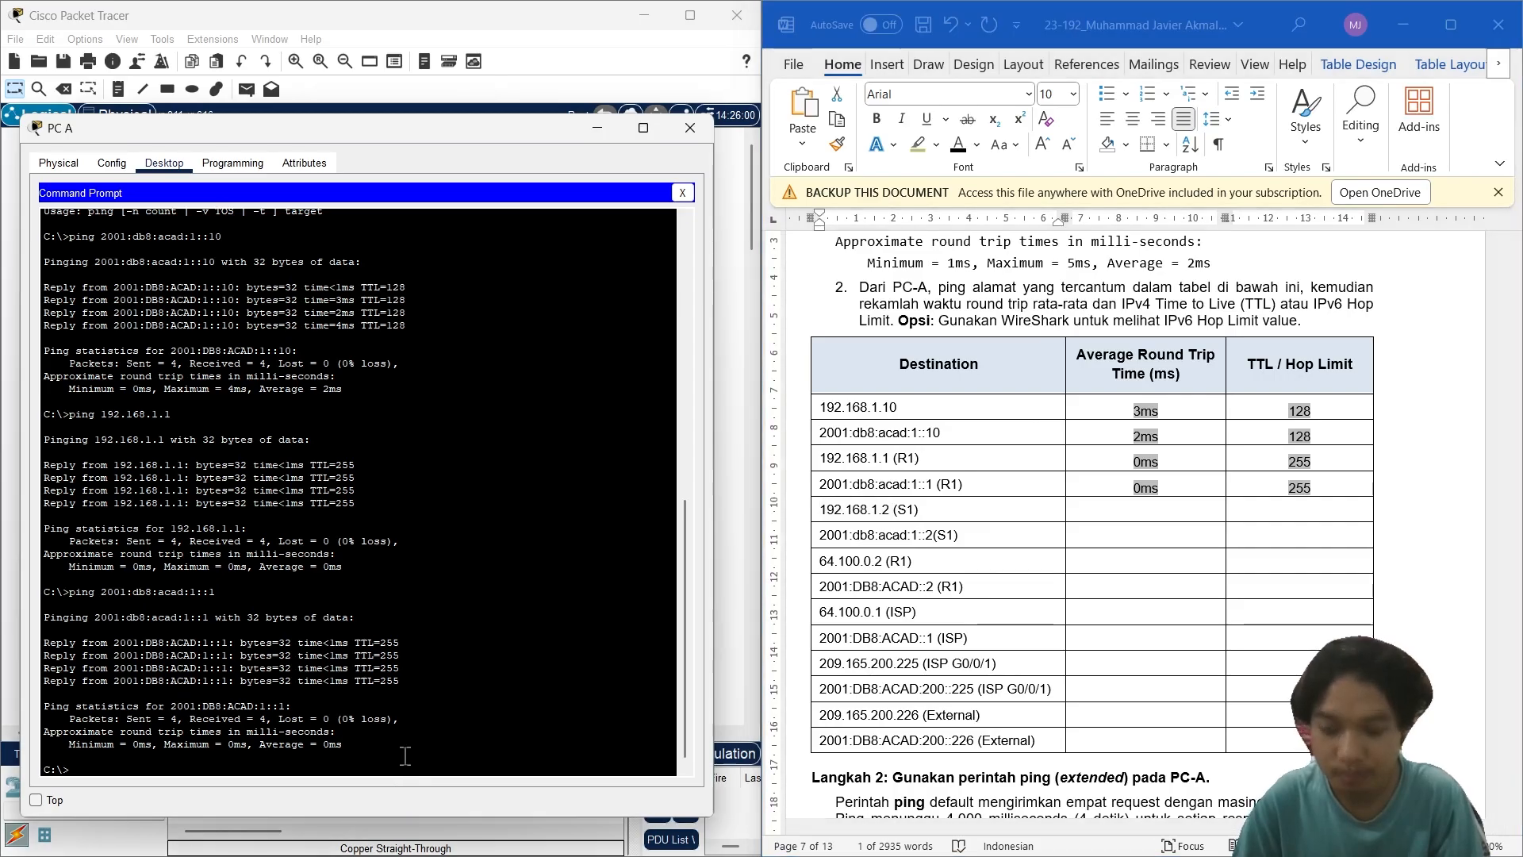
{"action": "type", "text": "ping"}
{"action": "right_click", "coordinate": [404, 756]}
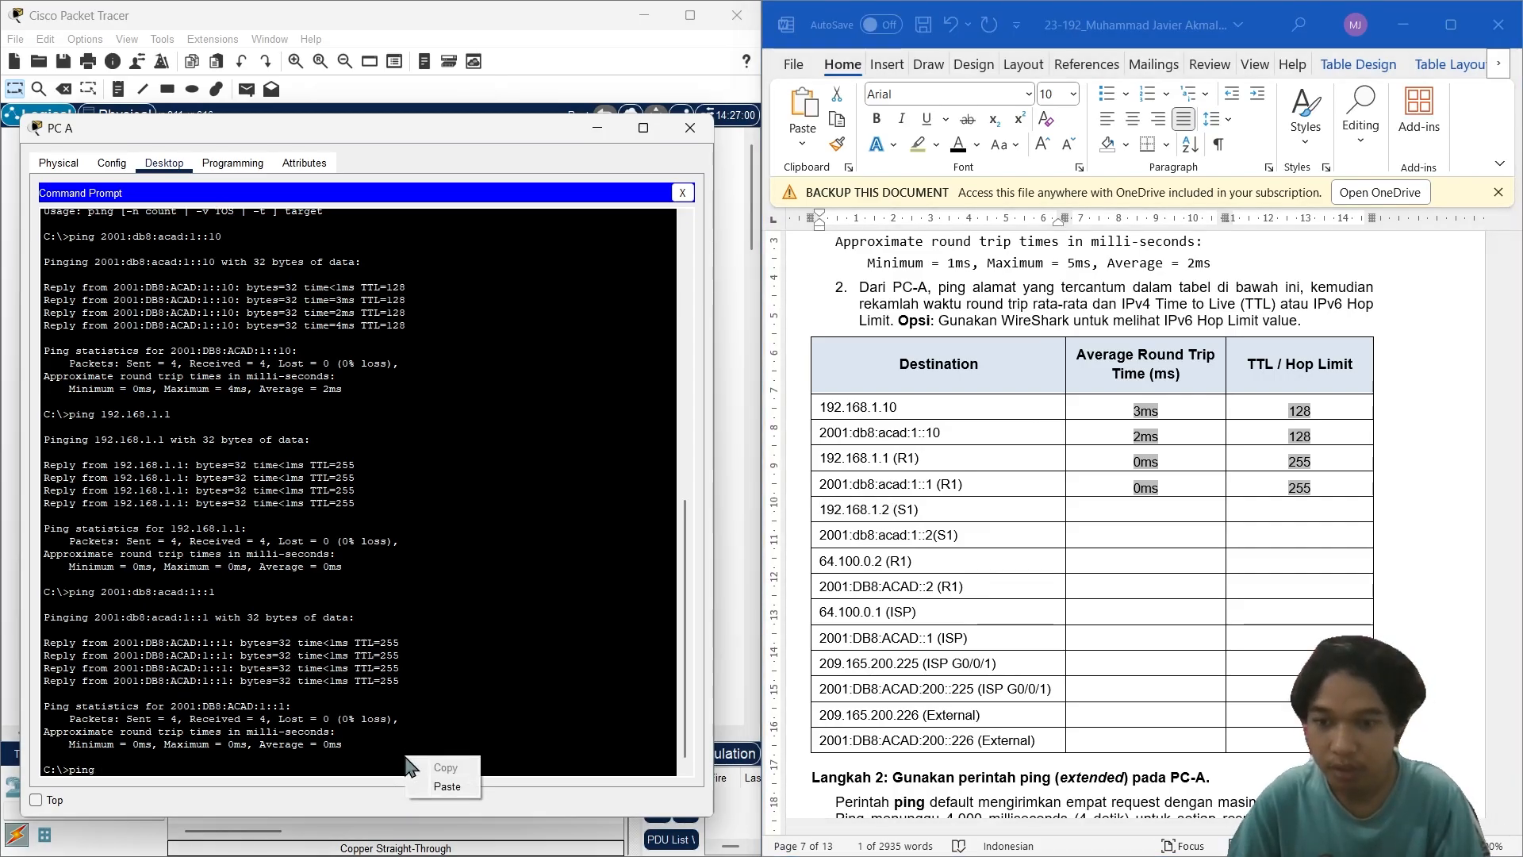
{"action": "left_click", "coordinate": [428, 788]}
{"action": "key", "text": "Return"}
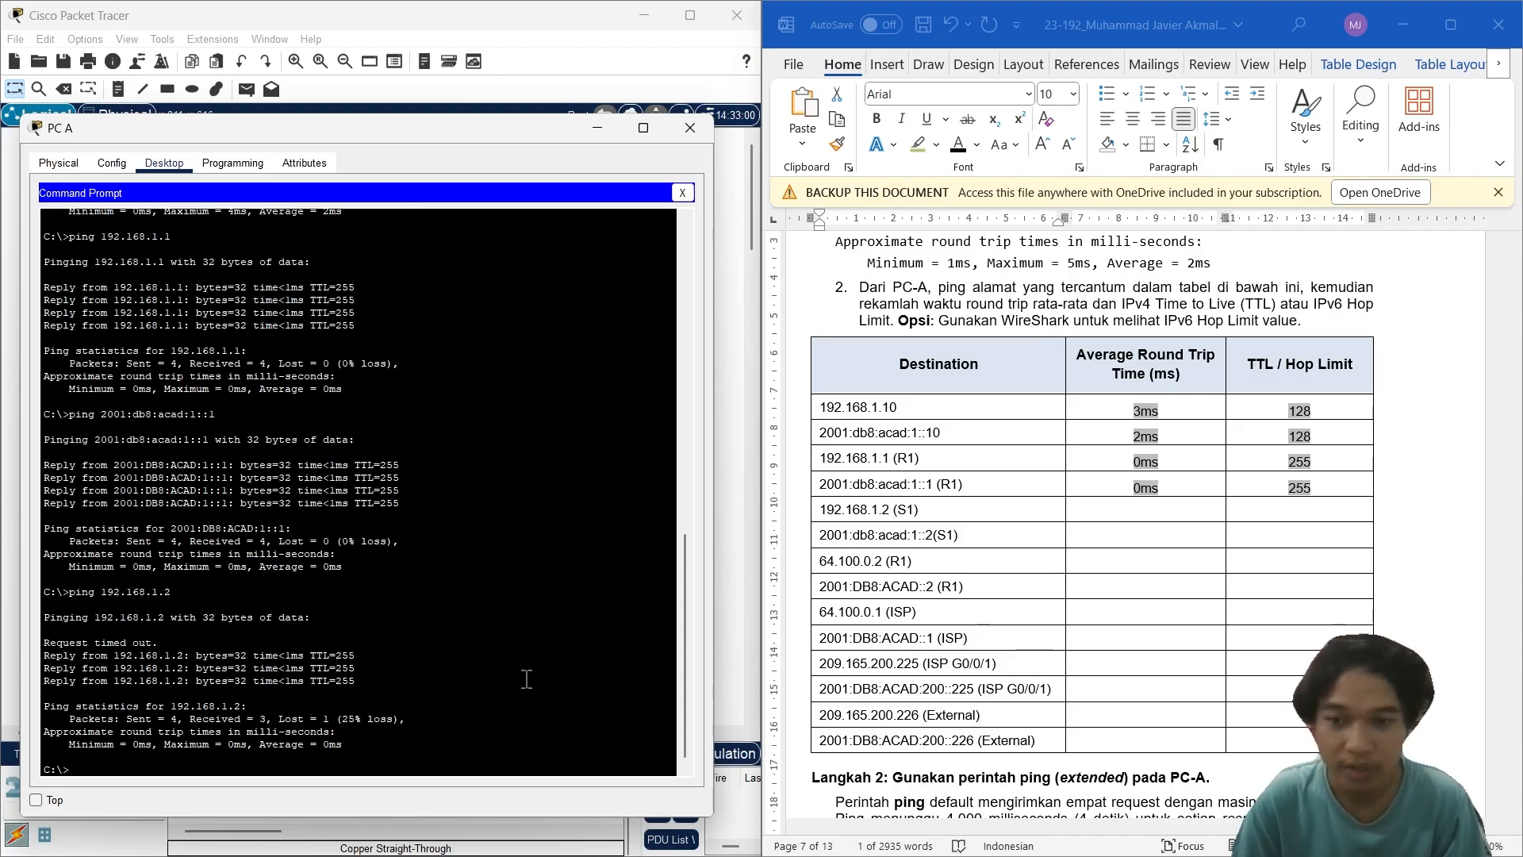
Step: Record an average round trip time of 0ms and a TTL / Hop Limit of 255 for 192.168.1.2 (S1)
{"action": "left_click", "coordinate": [1163, 513]}
{"action": "left_click", "coordinate": [1163, 513]}
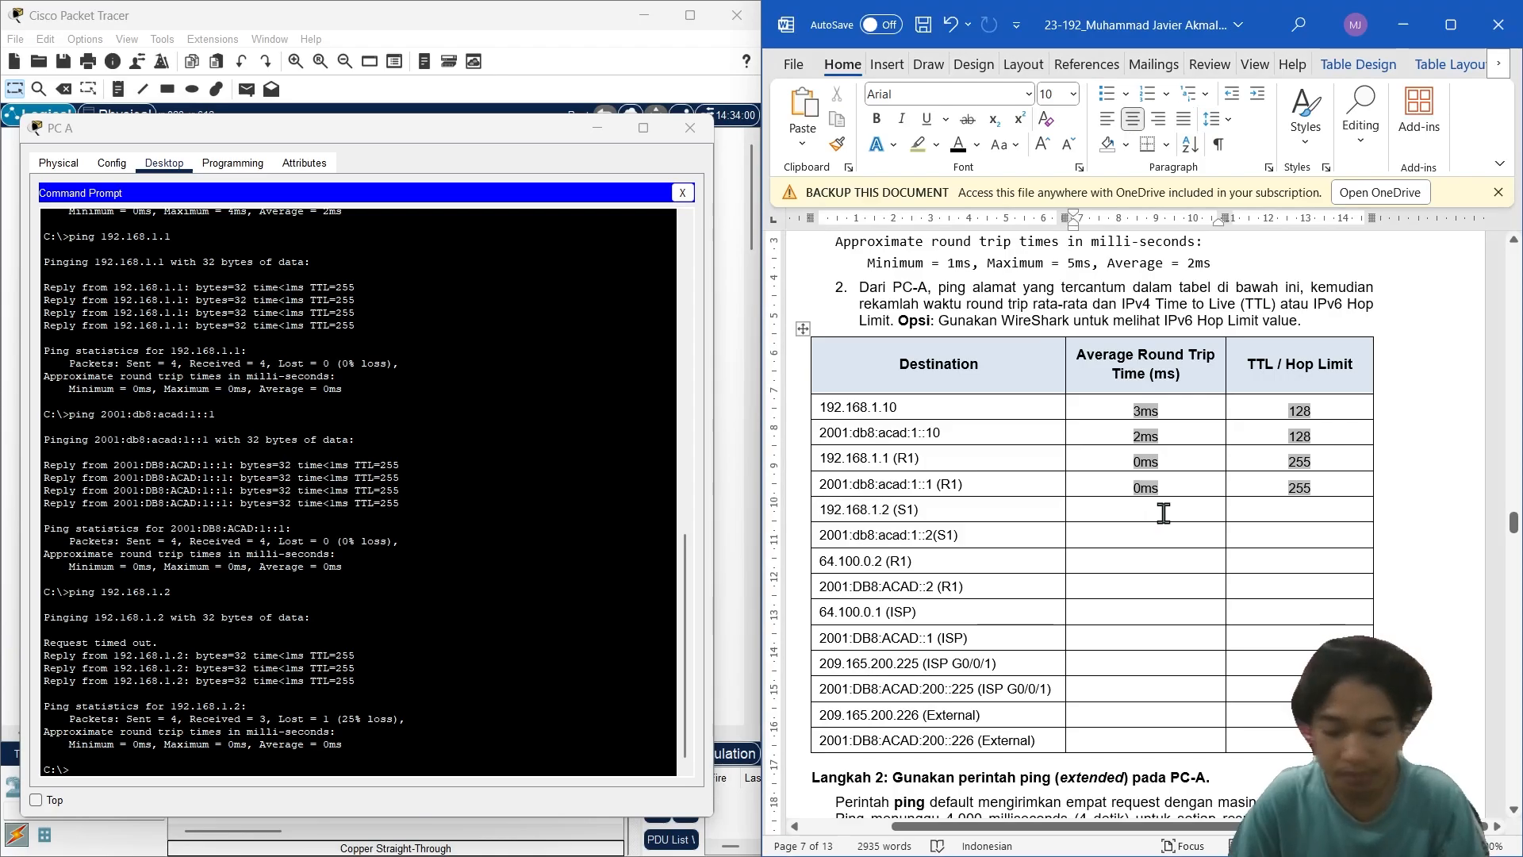
{"action": "type", "text": "0ms "}
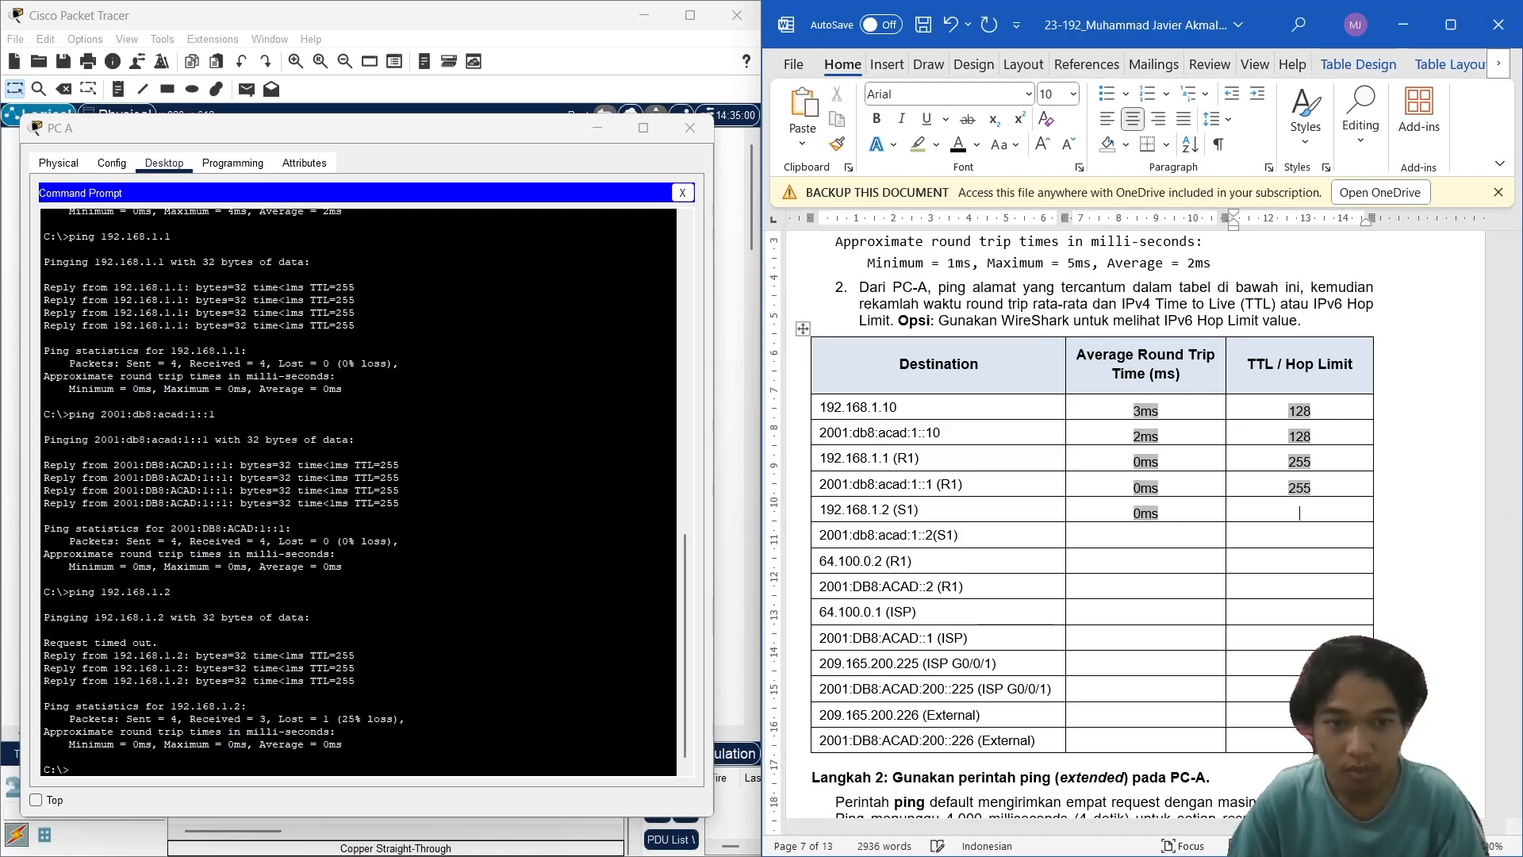
{"action": "type", "text": "255"}
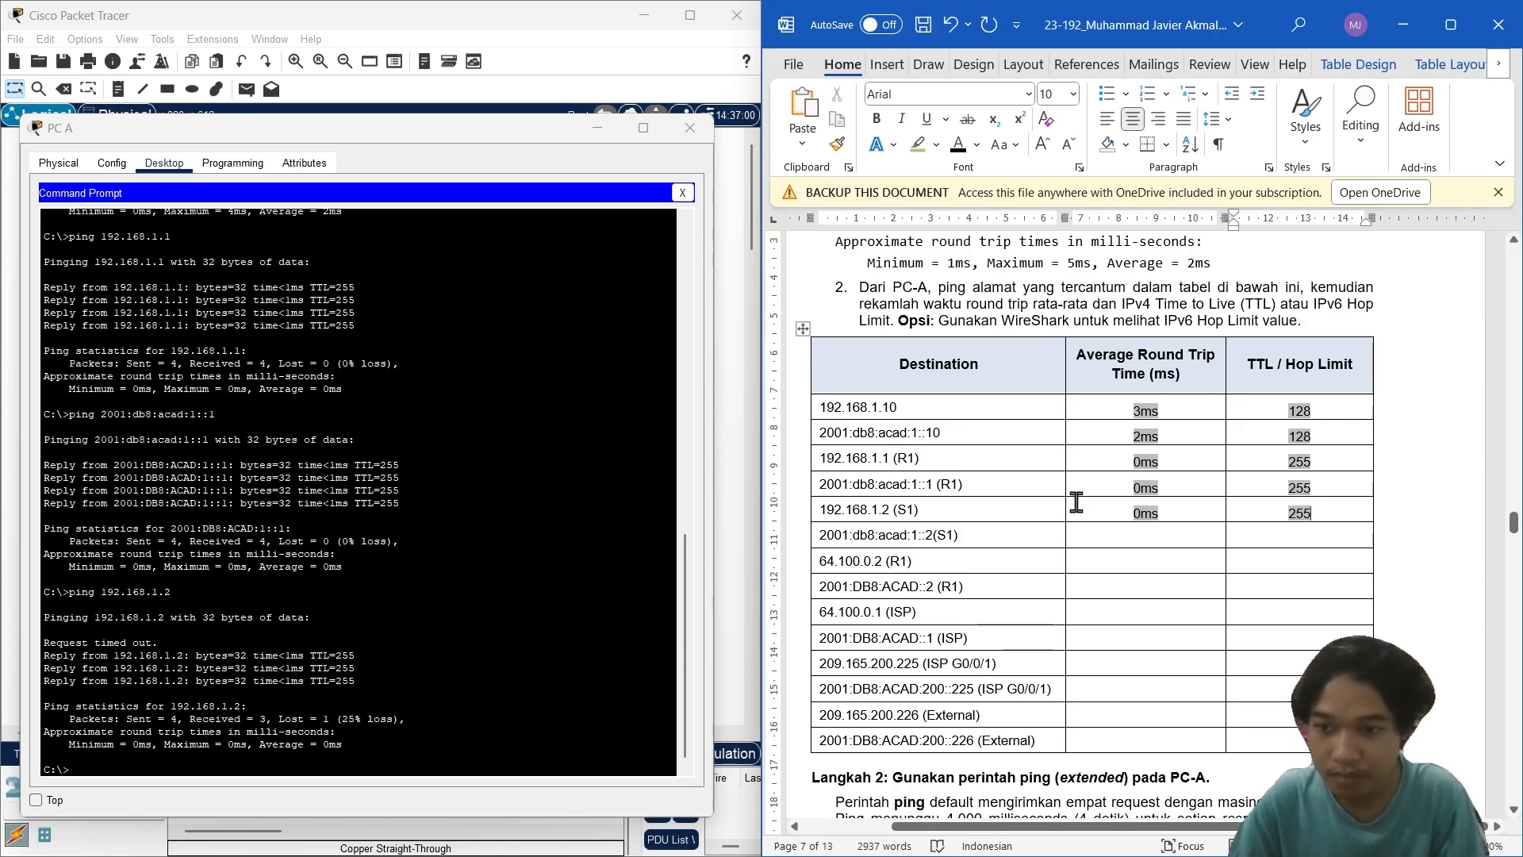
Step: Copy S1's IPv6 address 2001:db8:acad:1::2 from the ping table and ping it from PC A
{"action": "left_click", "coordinate": [920, 536]}
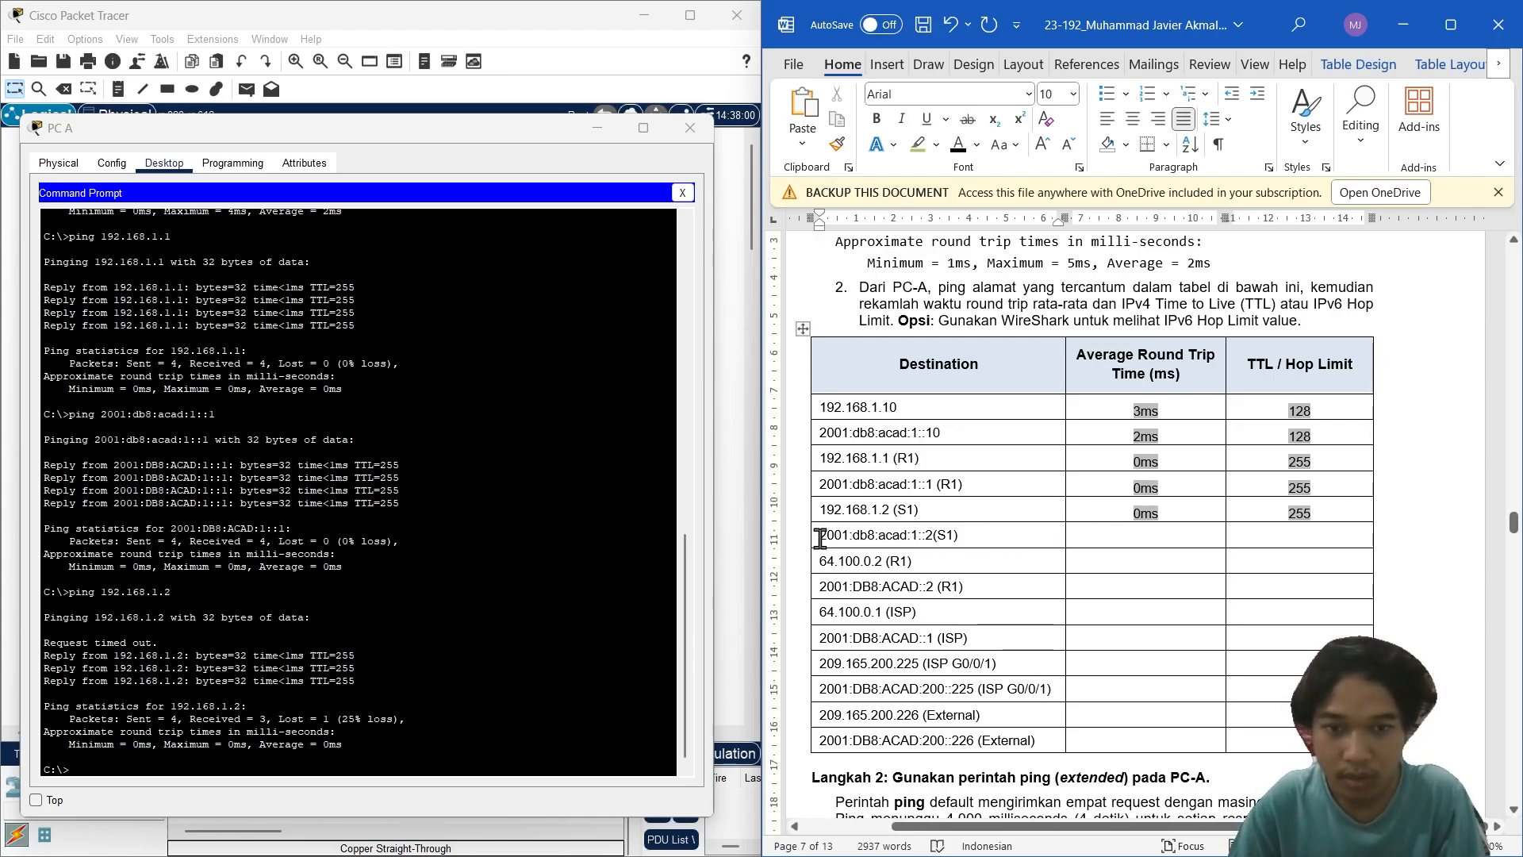
{"action": "left_click", "coordinate": [816, 541]}
{"action": "left_click", "coordinate": [838, 540]}
{"action": "left_click_drag", "start_coordinate": [823, 537], "coordinate": [957, 542]}
{"action": "key", "text": "ctrl+c"}
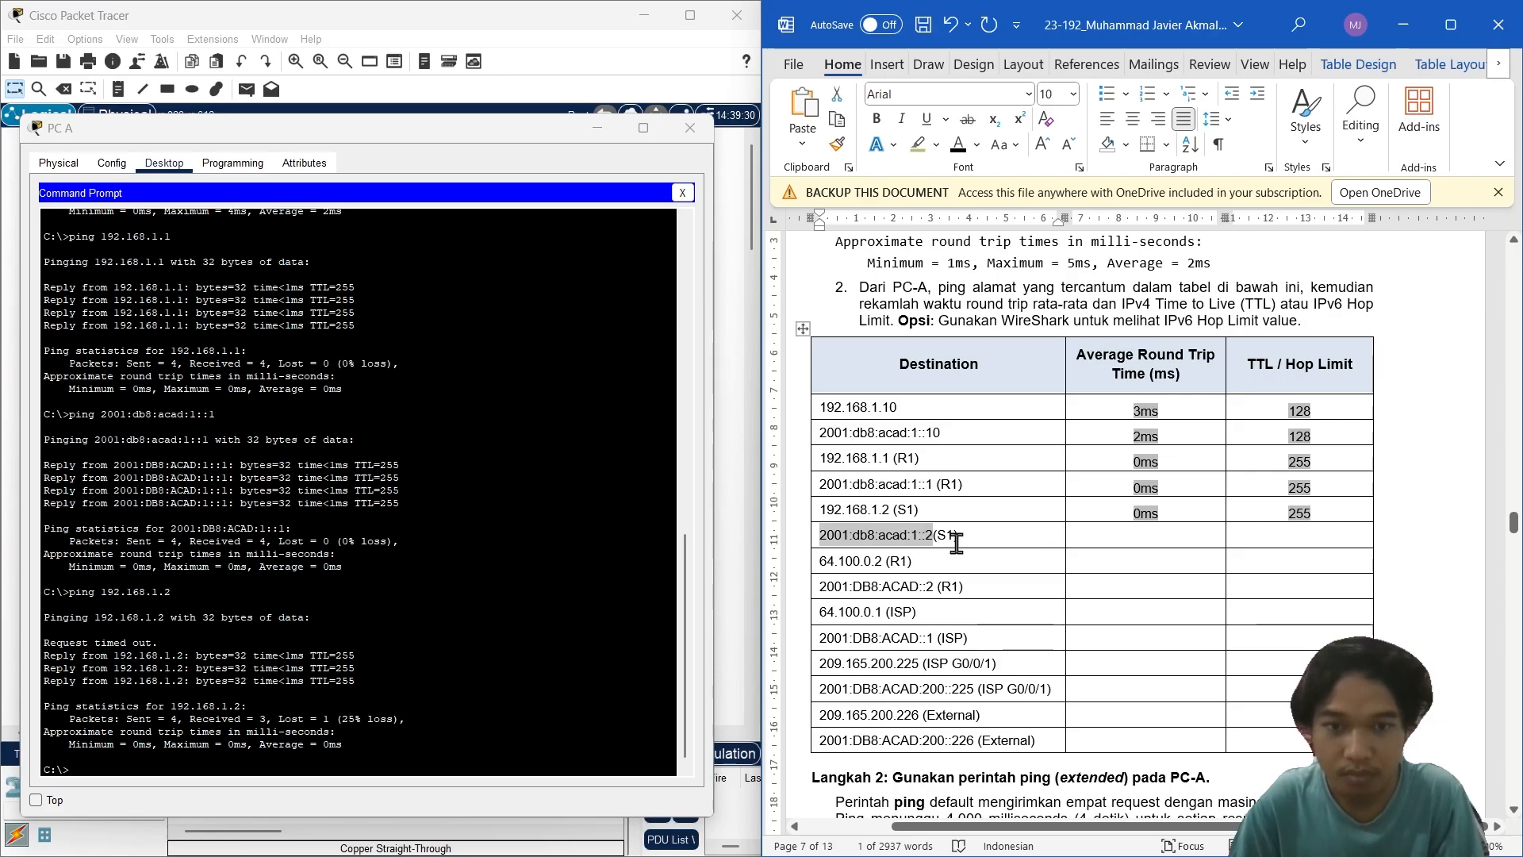
{"action": "left_click", "coordinate": [343, 754]}
{"action": "type", "text": "ping"}
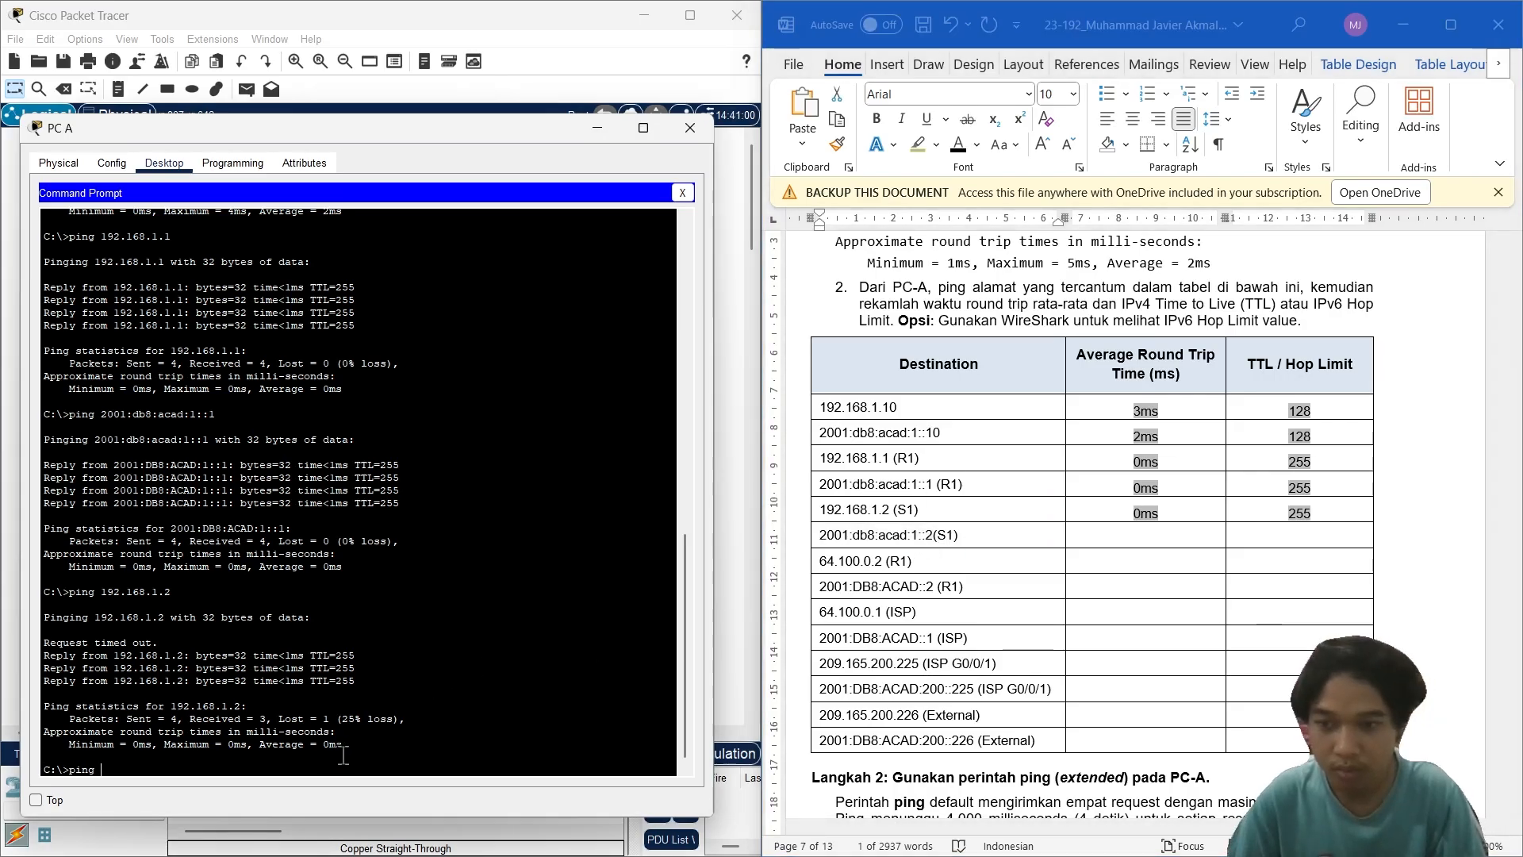
{"action": "right_click", "coordinate": [343, 755]}
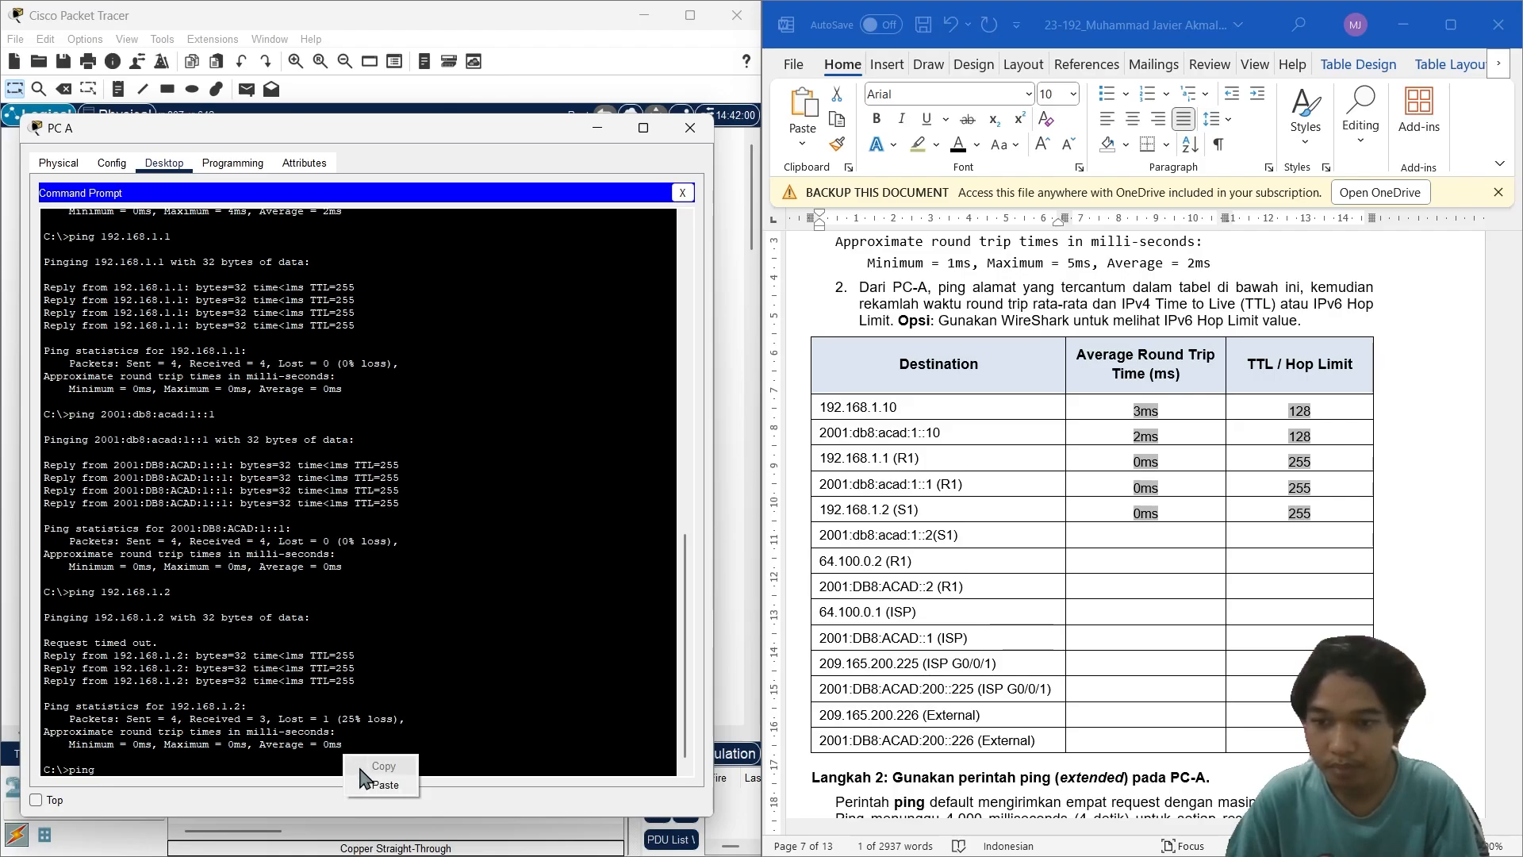
{"action": "left_click", "coordinate": [372, 785]}
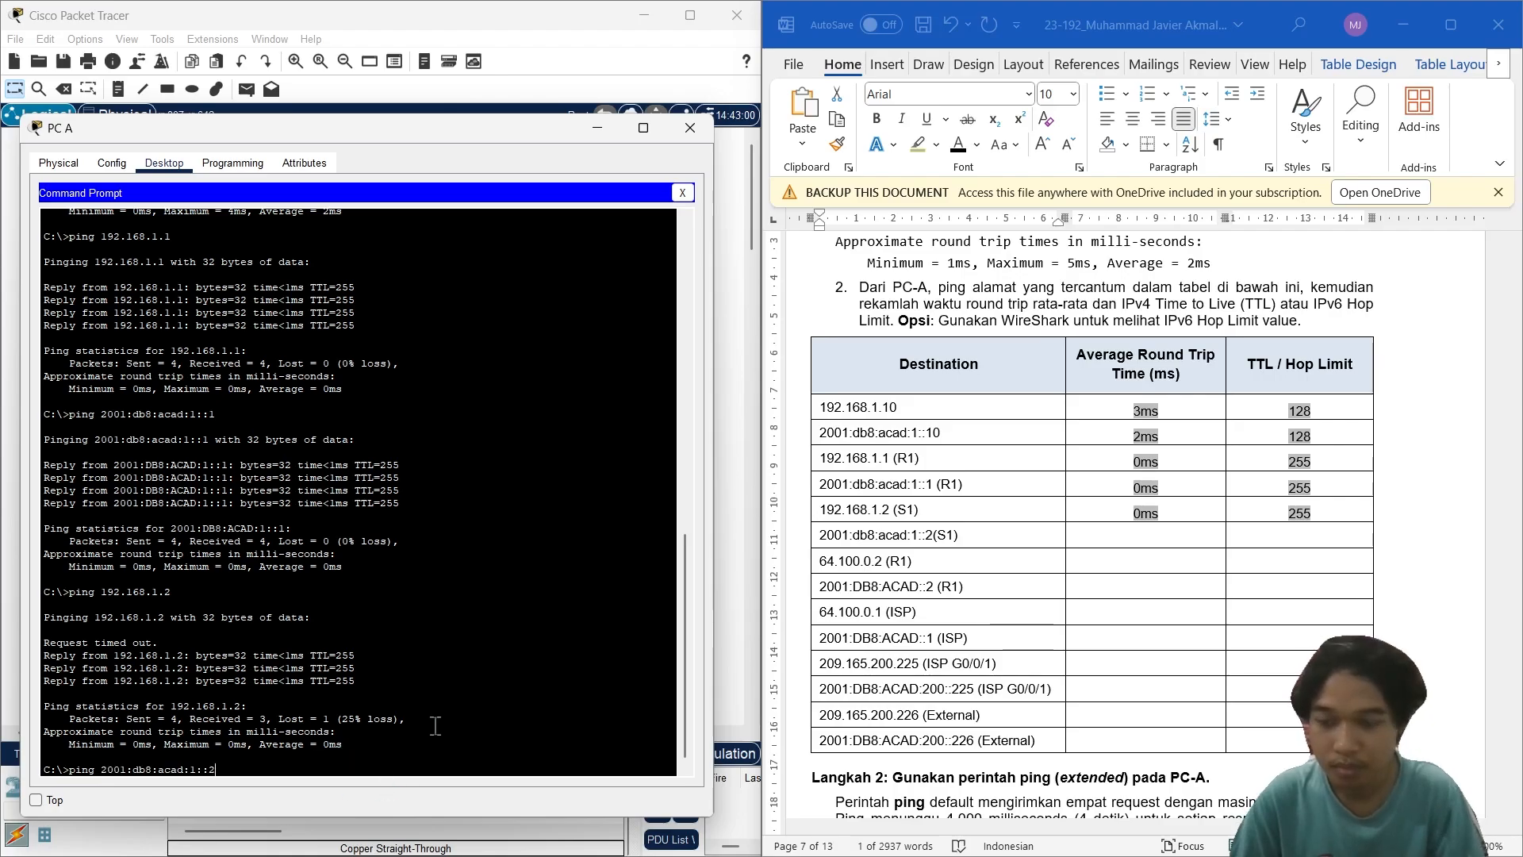
{"action": "key", "text": "Return"}
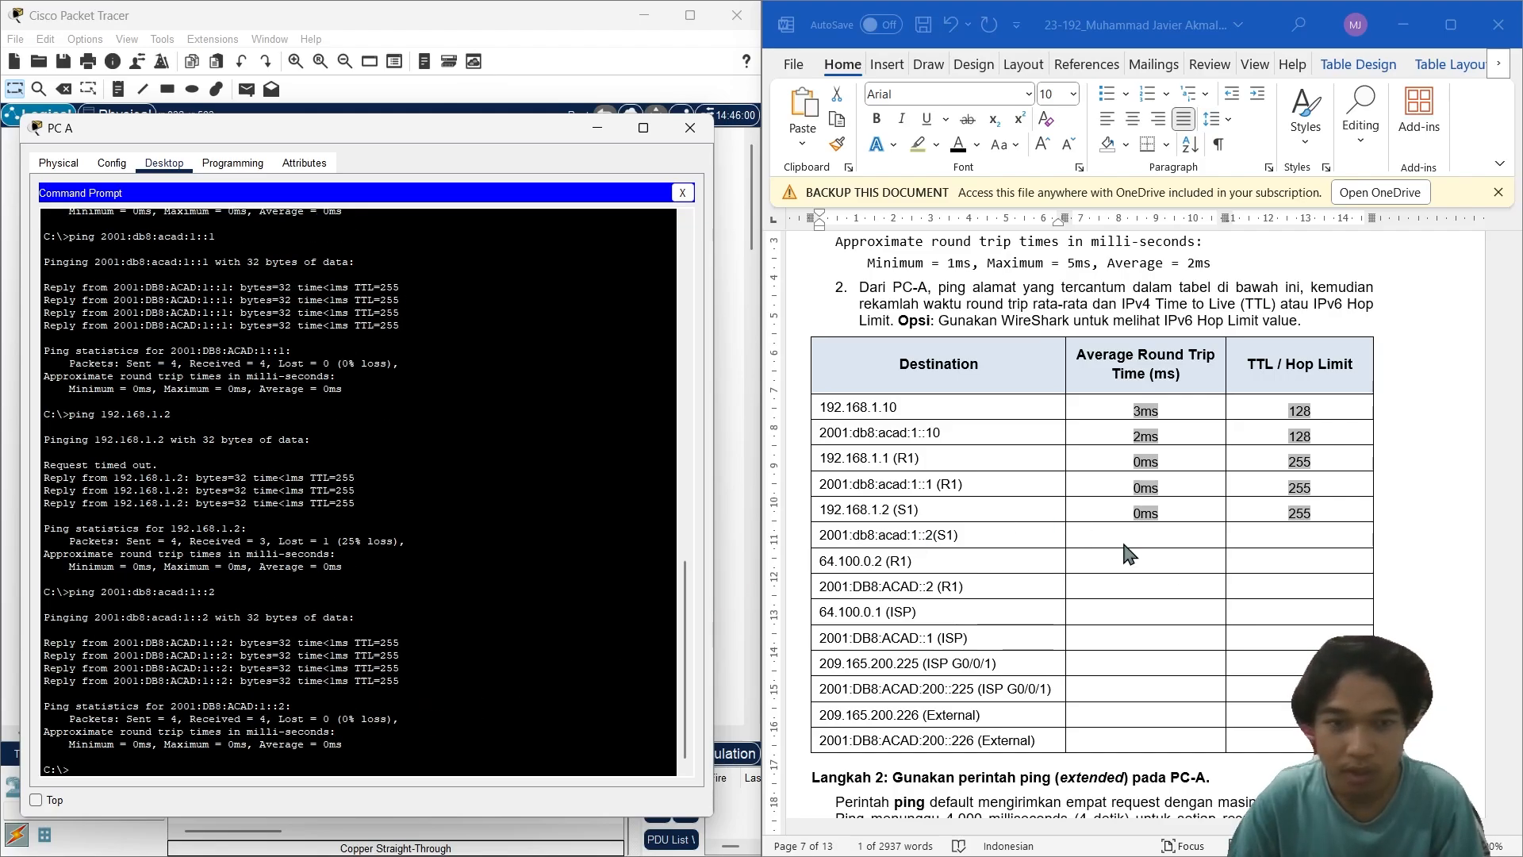
Step: Record an average round trip time of 0ms and a TTL / Hop Limit of 255 for 2001:db8:acad:1::2 (S1)
{"action": "left_click", "coordinate": [1180, 537]}
{"action": "type", "text": "0ms"}
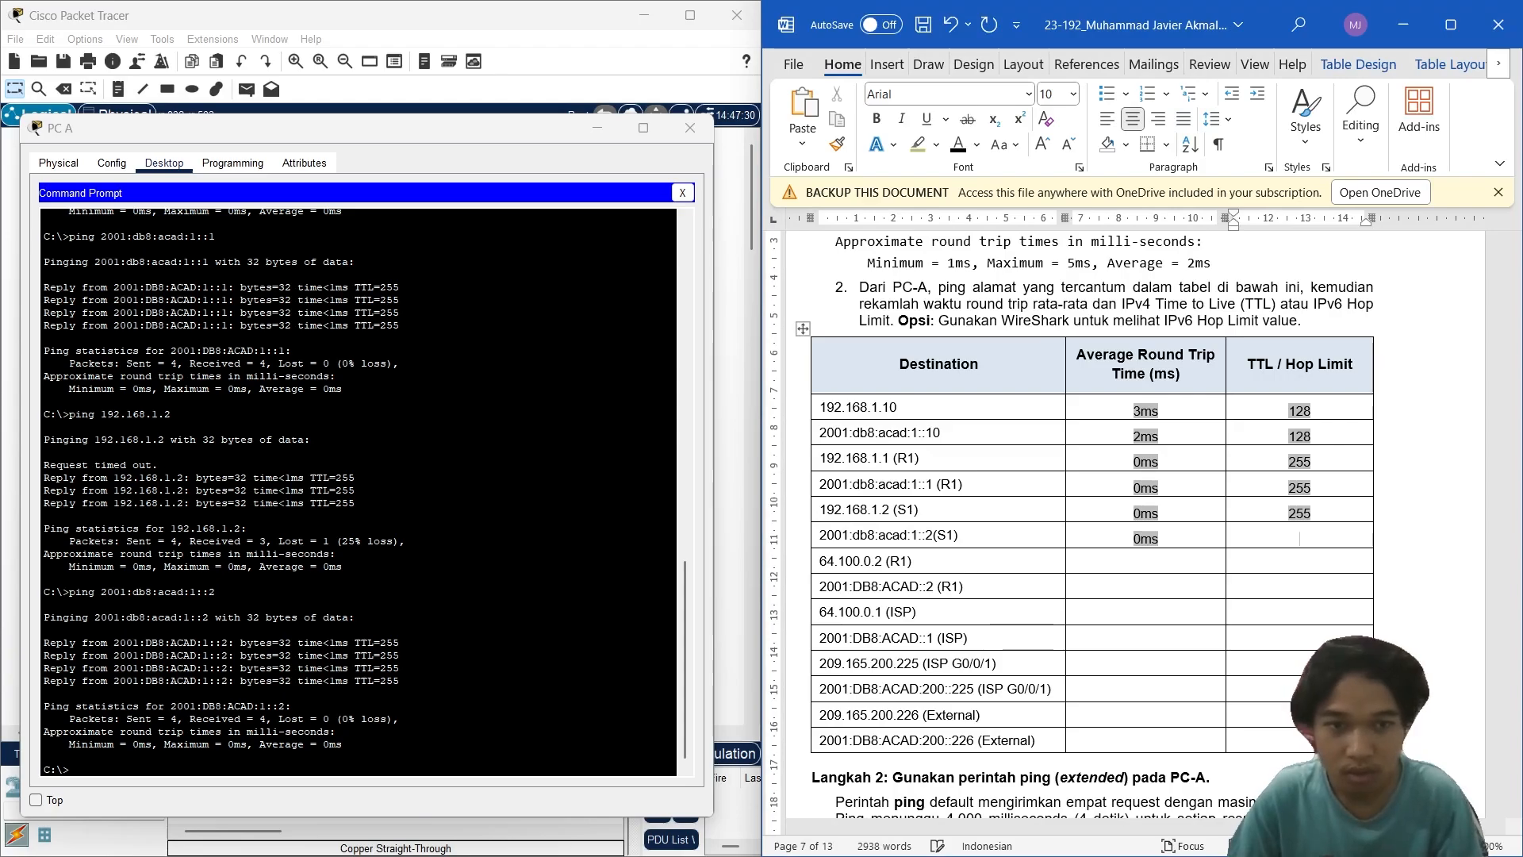
{"action": "key", "text": "Tab"}
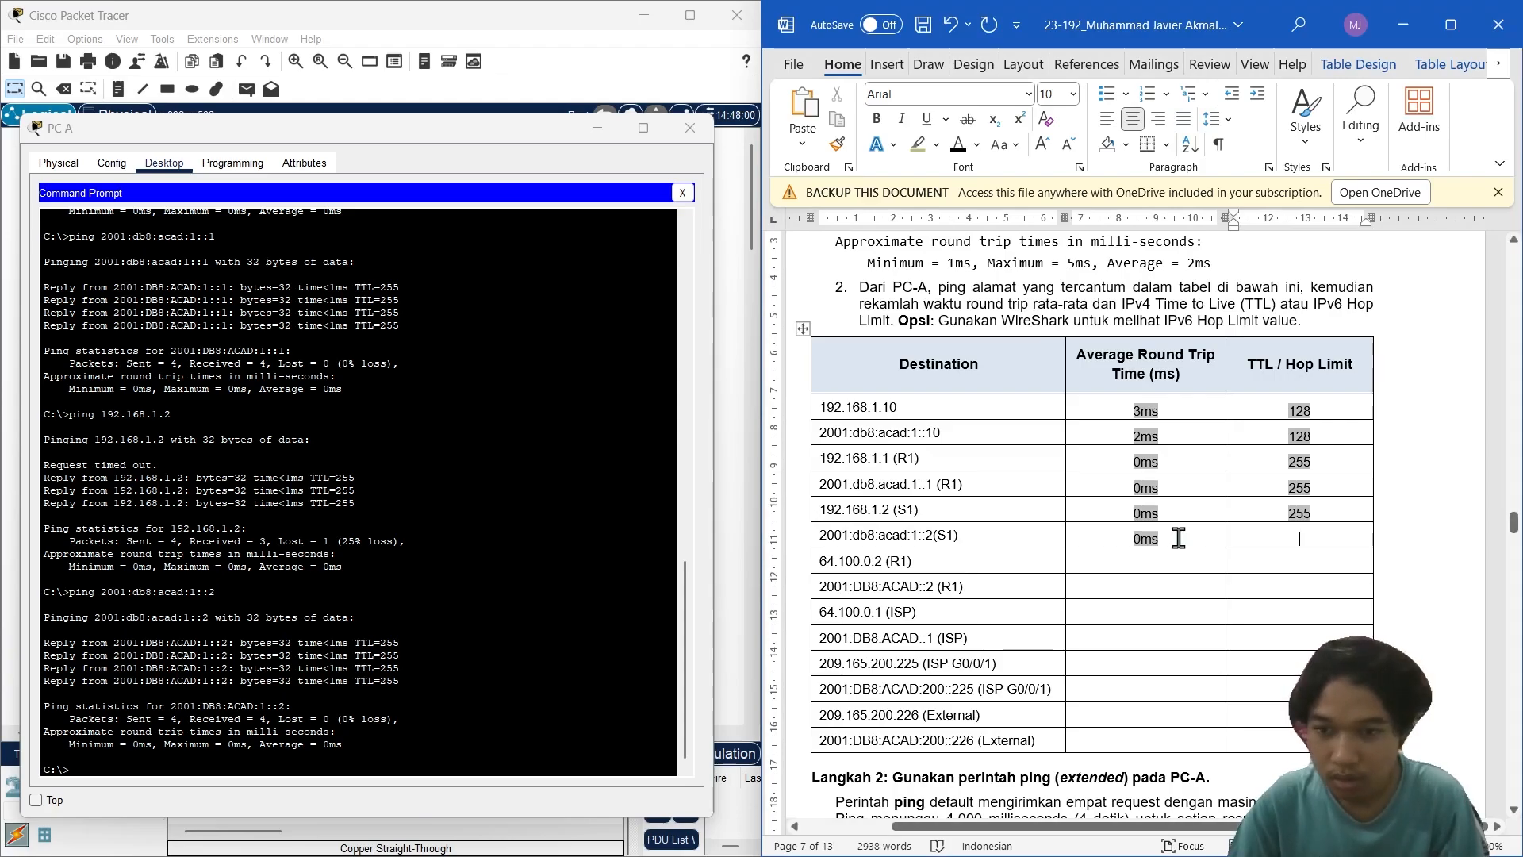
{"action": "type", "text": "2"}
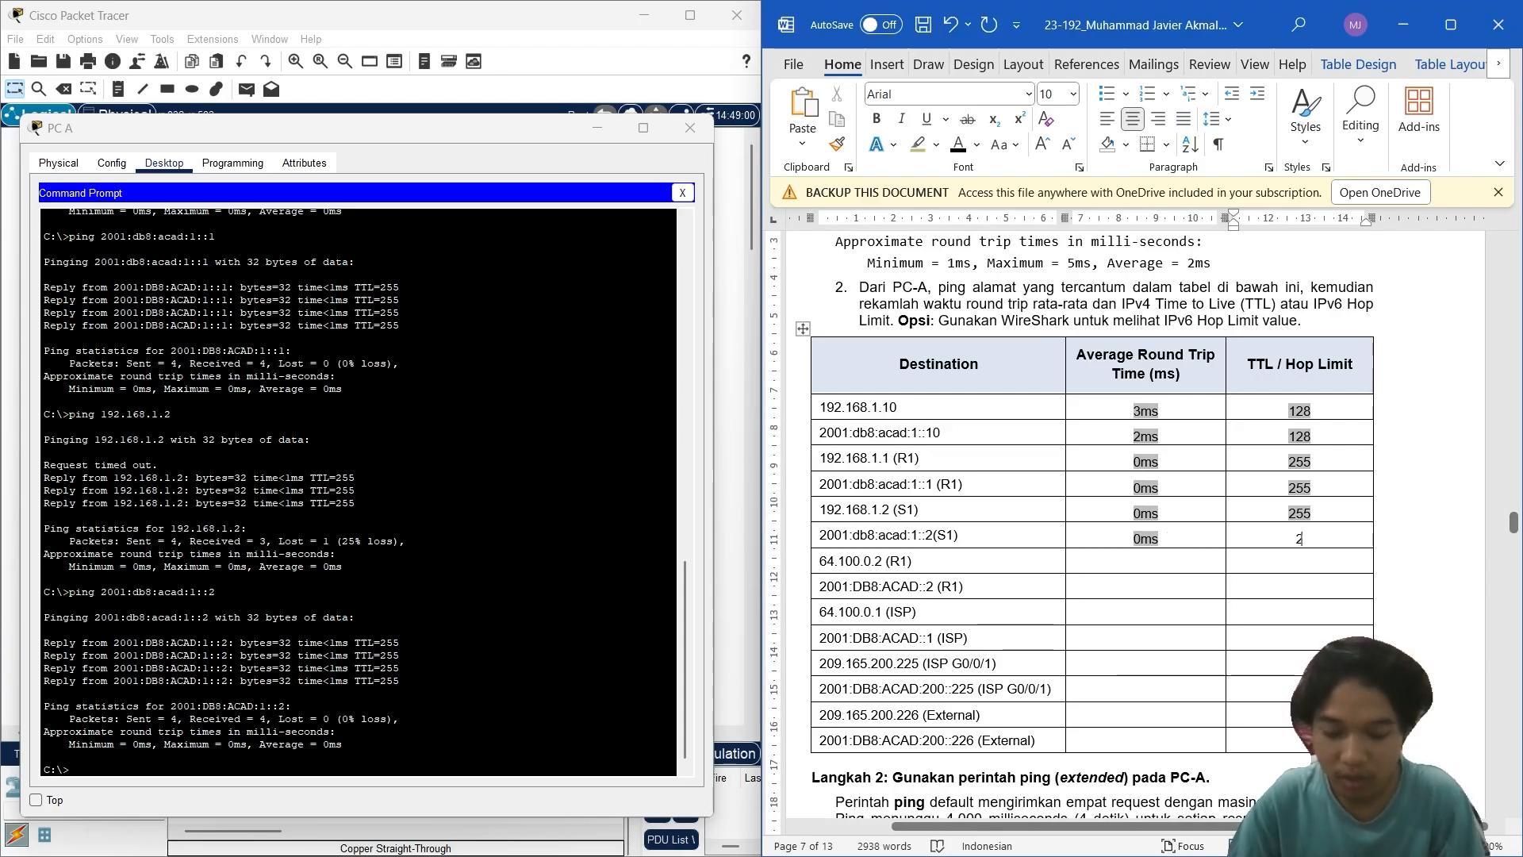
{"action": "type", "text": "55"}
Step: Copy R1's address 64.100.0.2 from the ping table and ping it from PC A
{"action": "left_click", "coordinate": [1171, 565]}
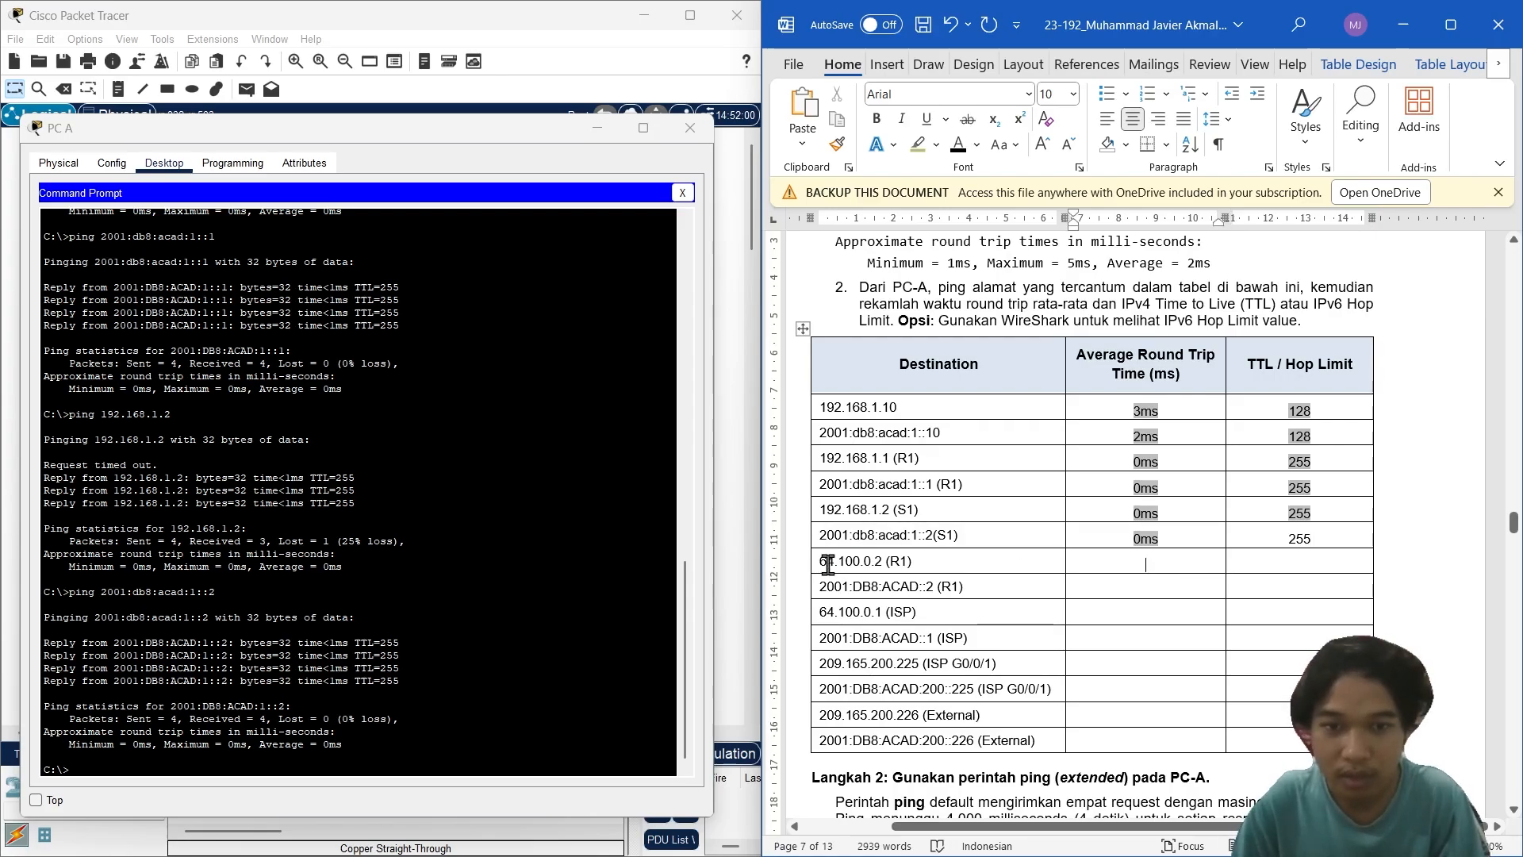
{"action": "mouse_move", "coordinate": [819, 564]}
{"action": "left_mouse_down"}
{"action": "mouse_move", "coordinate": [880, 564]}
{"action": "mouse_move", "coordinate": [819, 560]}
{"action": "left_mouse_up"}
{"action": "key", "text": "ctrl+c"}
{"action": "left_click", "coordinate": [883, 564]}
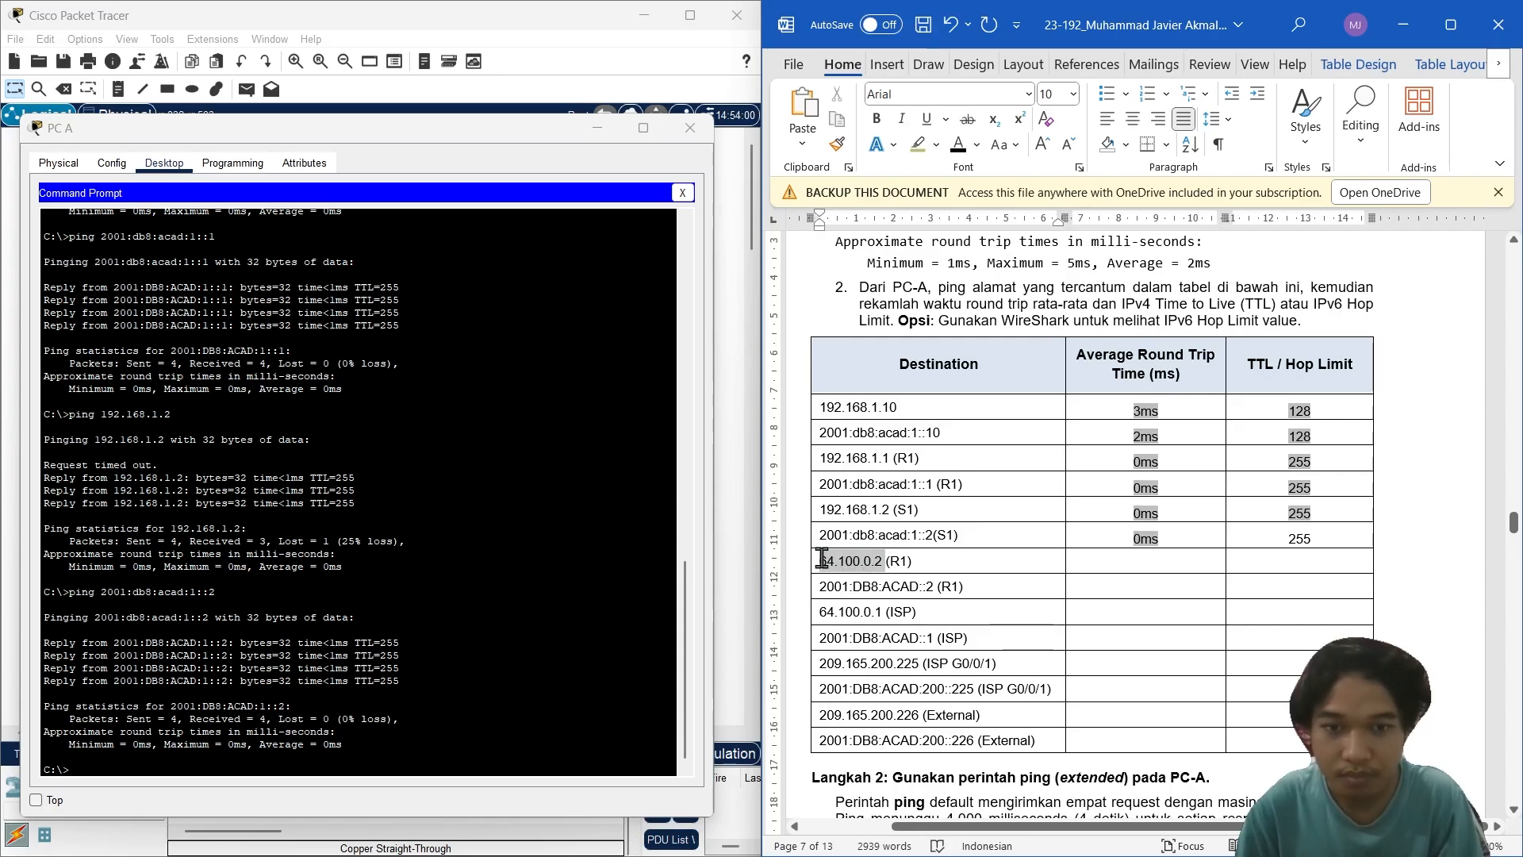
{"action": "left_click", "coordinate": [437, 758]}
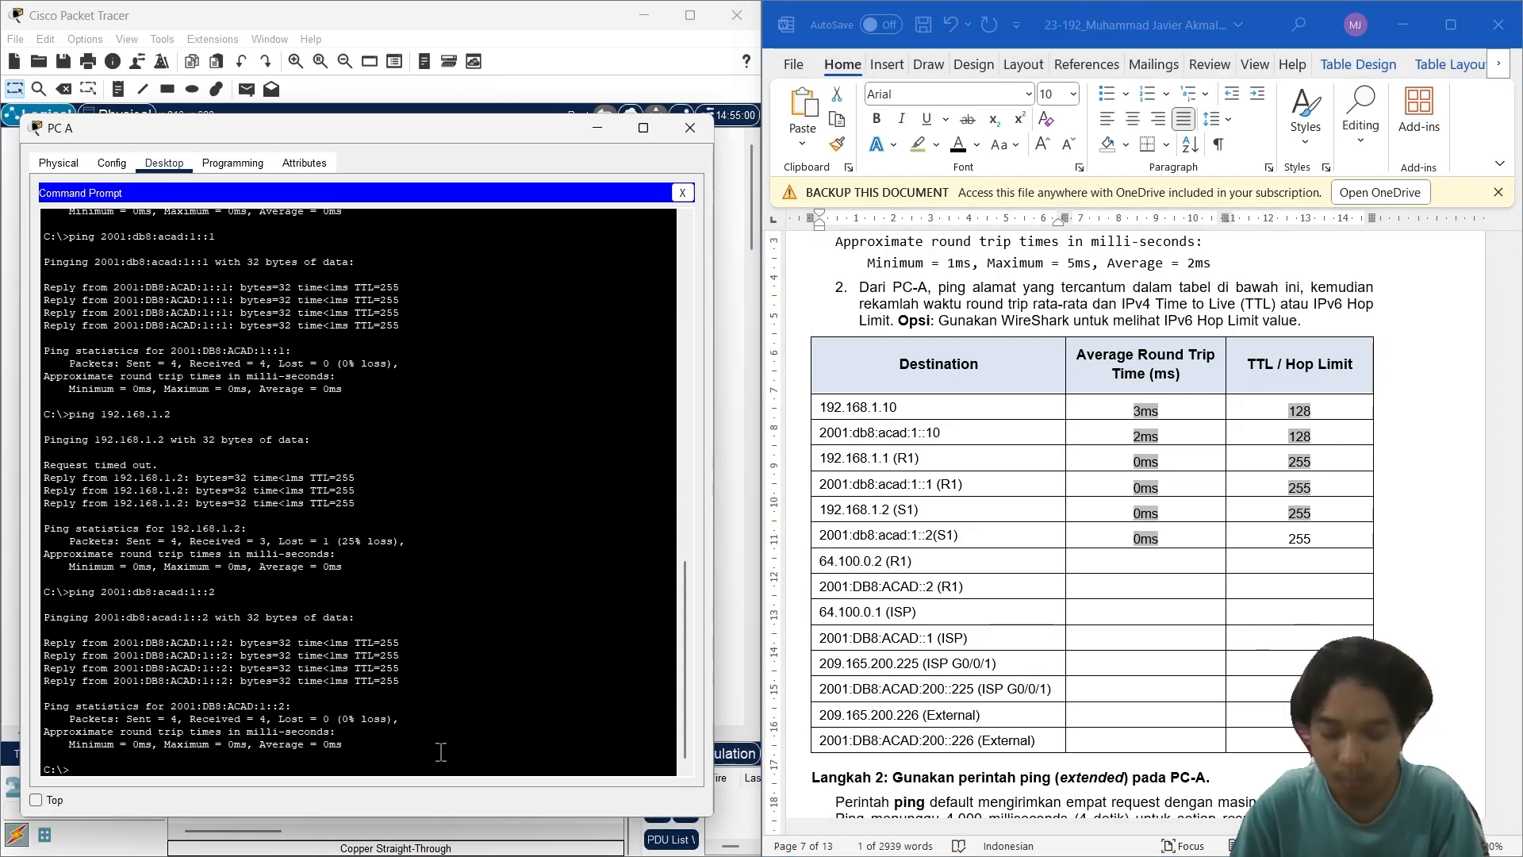
{"action": "type", "text": "ping"}
{"action": "right_click", "coordinate": [441, 752]}
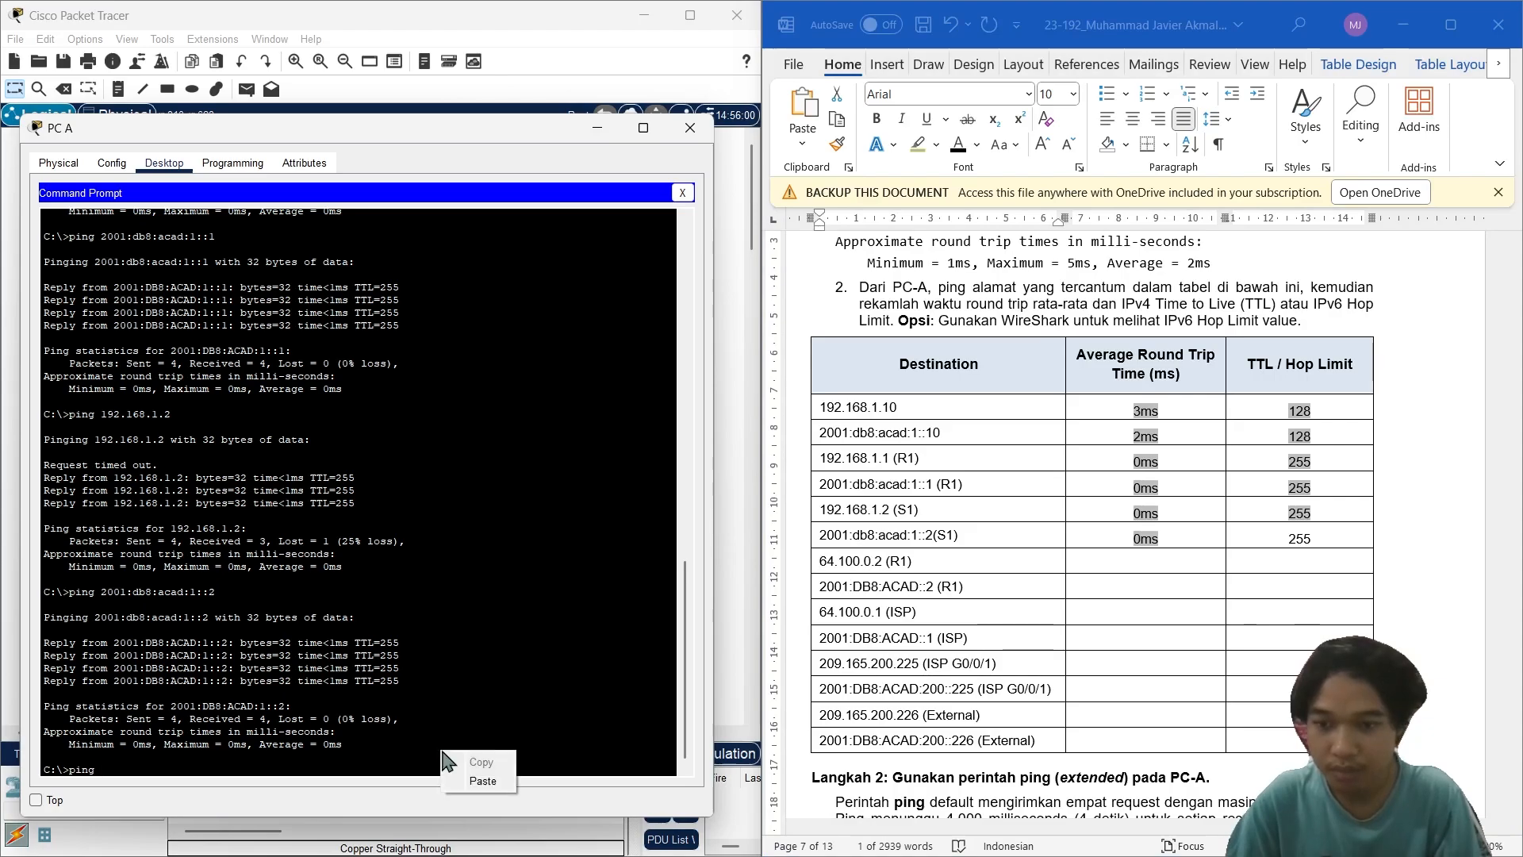
{"action": "left_click", "coordinate": [480, 781]}
{"action": "key", "text": "Return"}
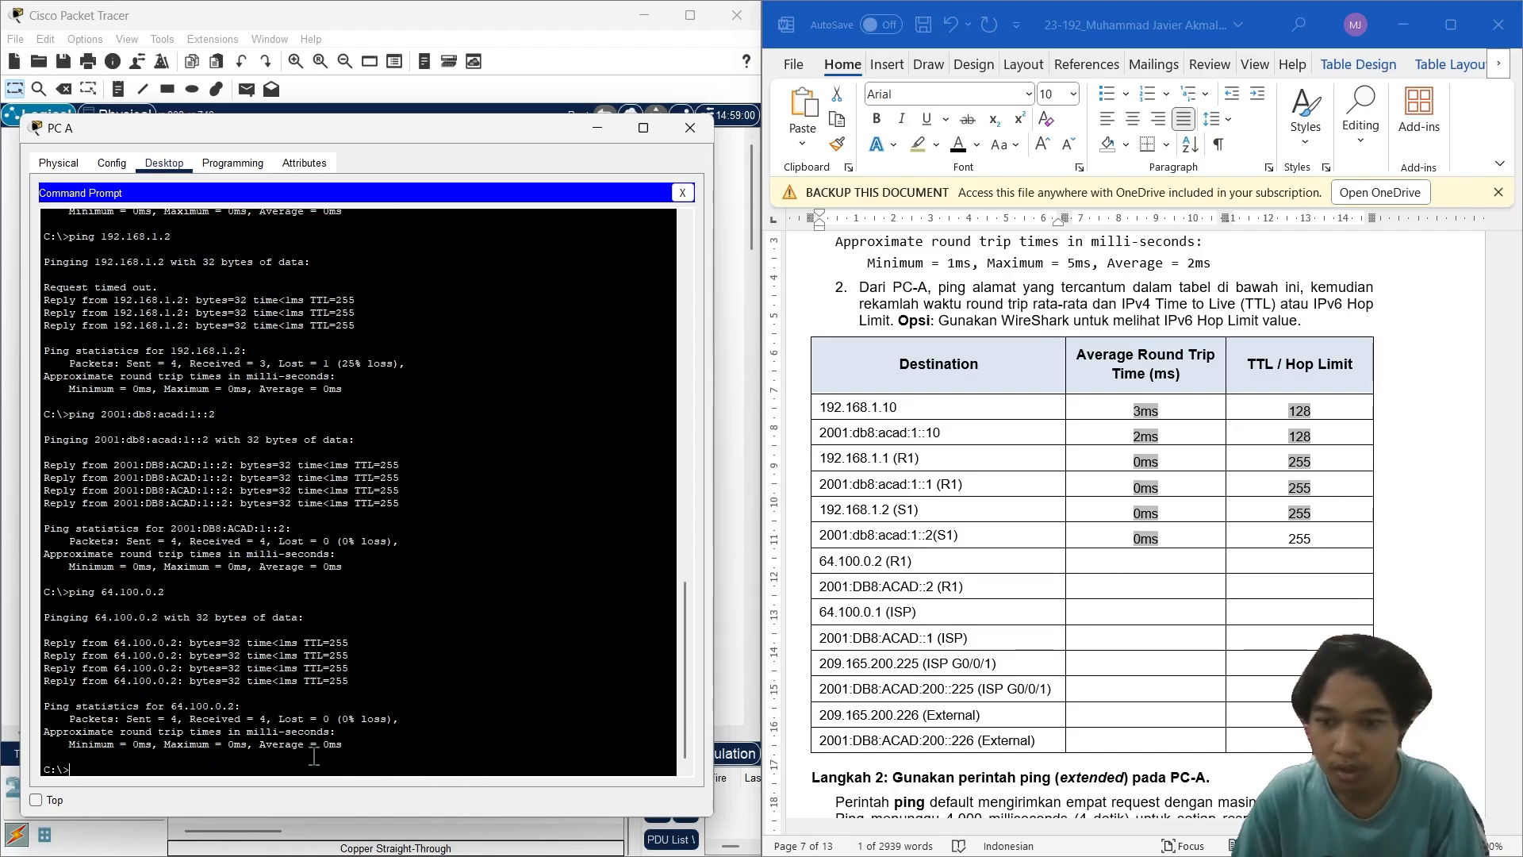
Step: Record an average round trip time of 0ms and a TTL / Hop Limit of 255 for 64.100.0.2 (R1)
{"action": "left_click", "coordinate": [1147, 563]}
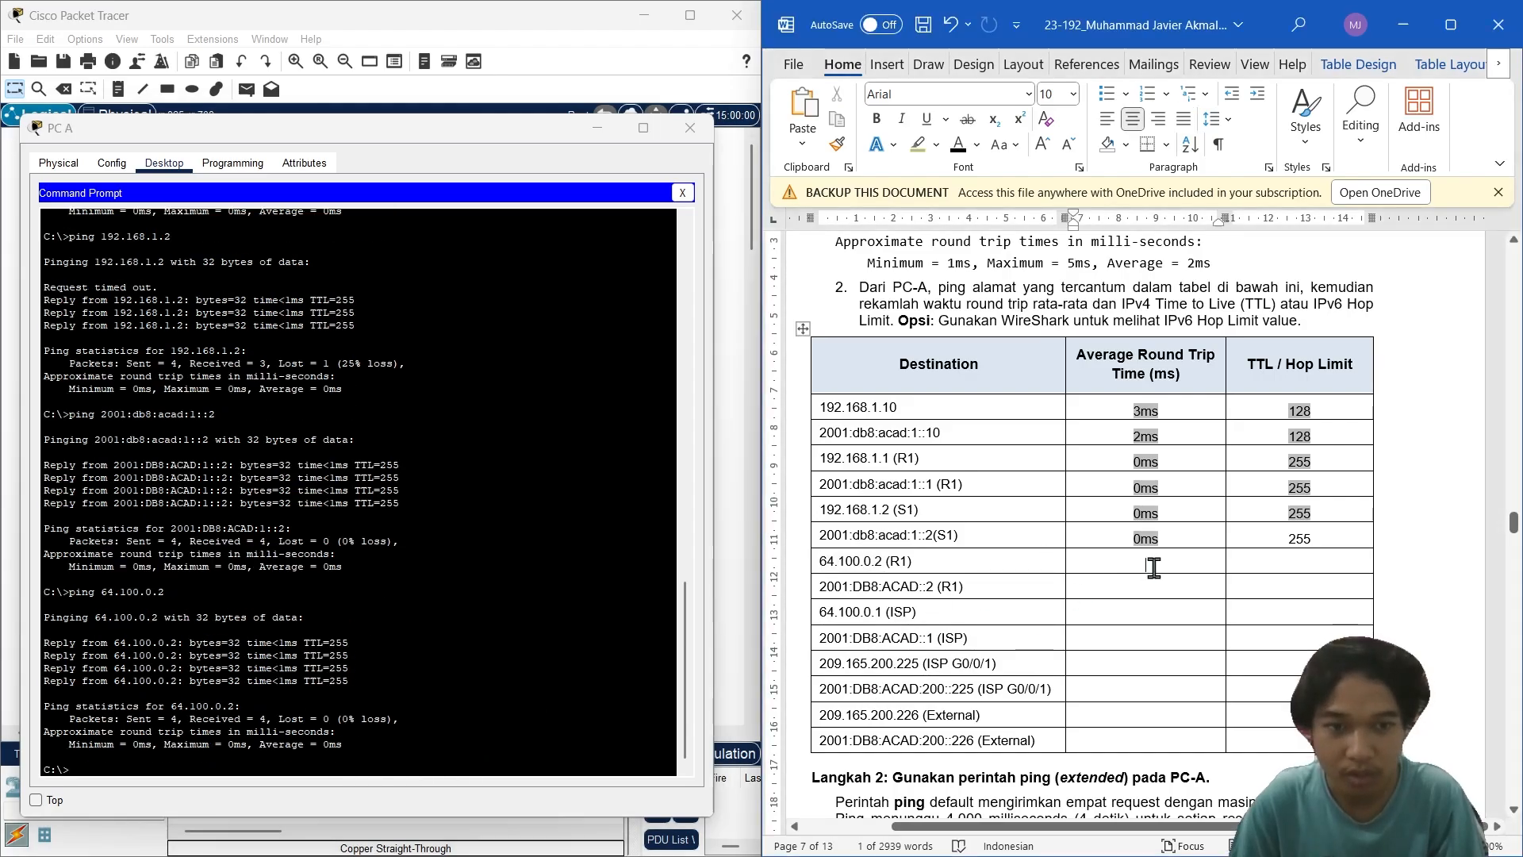
{"action": "type", "text": "0ms"}
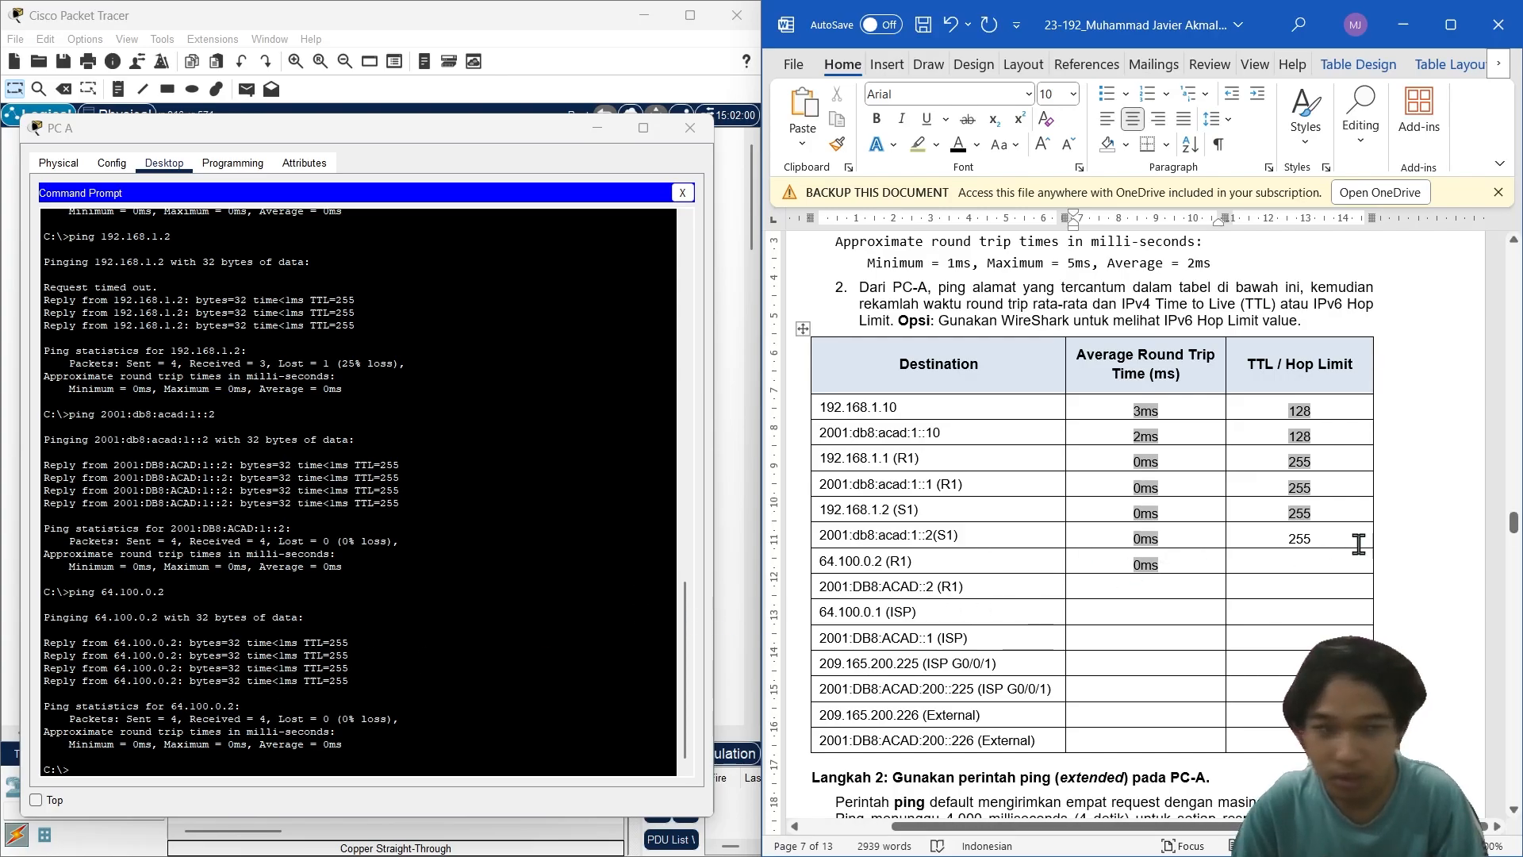
{"action": "left_click", "coordinate": [1334, 561]}
{"action": "type", "text": "255"}
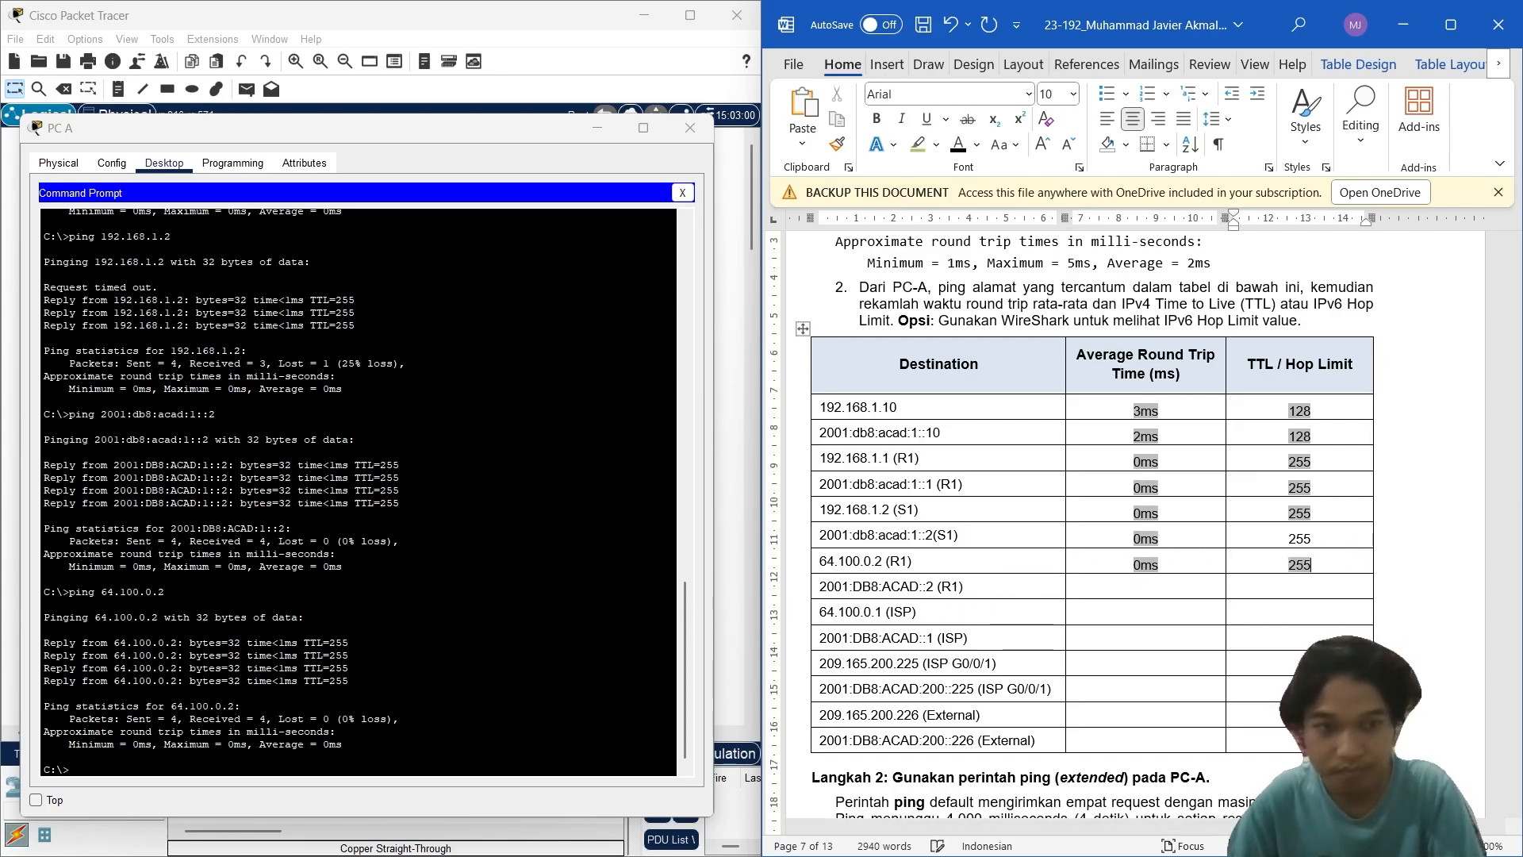
Step: Copy R1's IPv6 address 2001:DB8:ACAD::2 from the ping table and ping it from PC A
{"action": "left_click", "coordinate": [828, 591]}
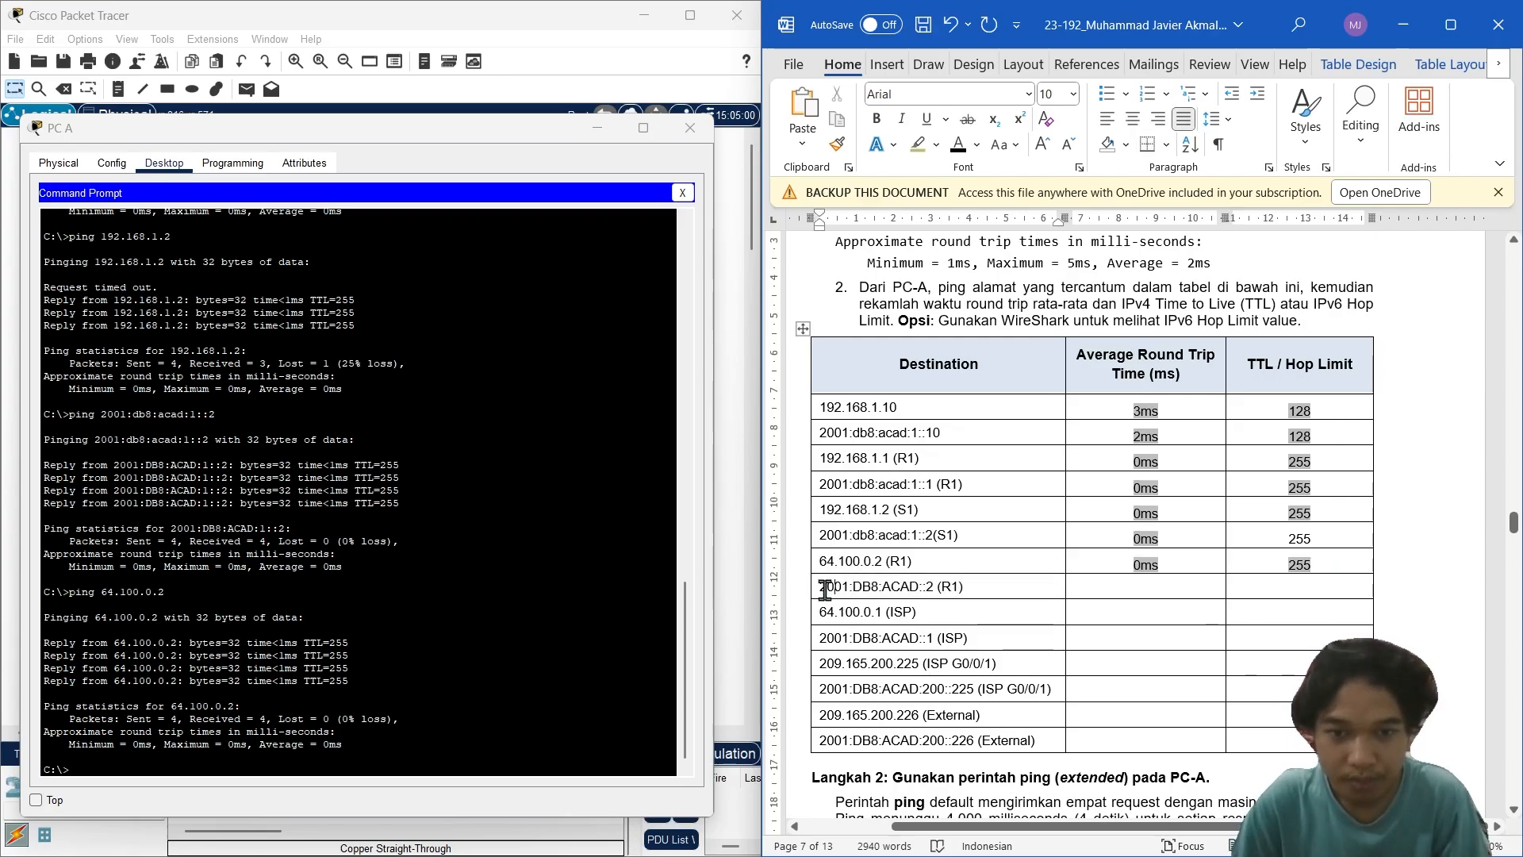
{"action": "left_click_drag", "start_coordinate": [876, 588], "coordinate": [930, 594]}
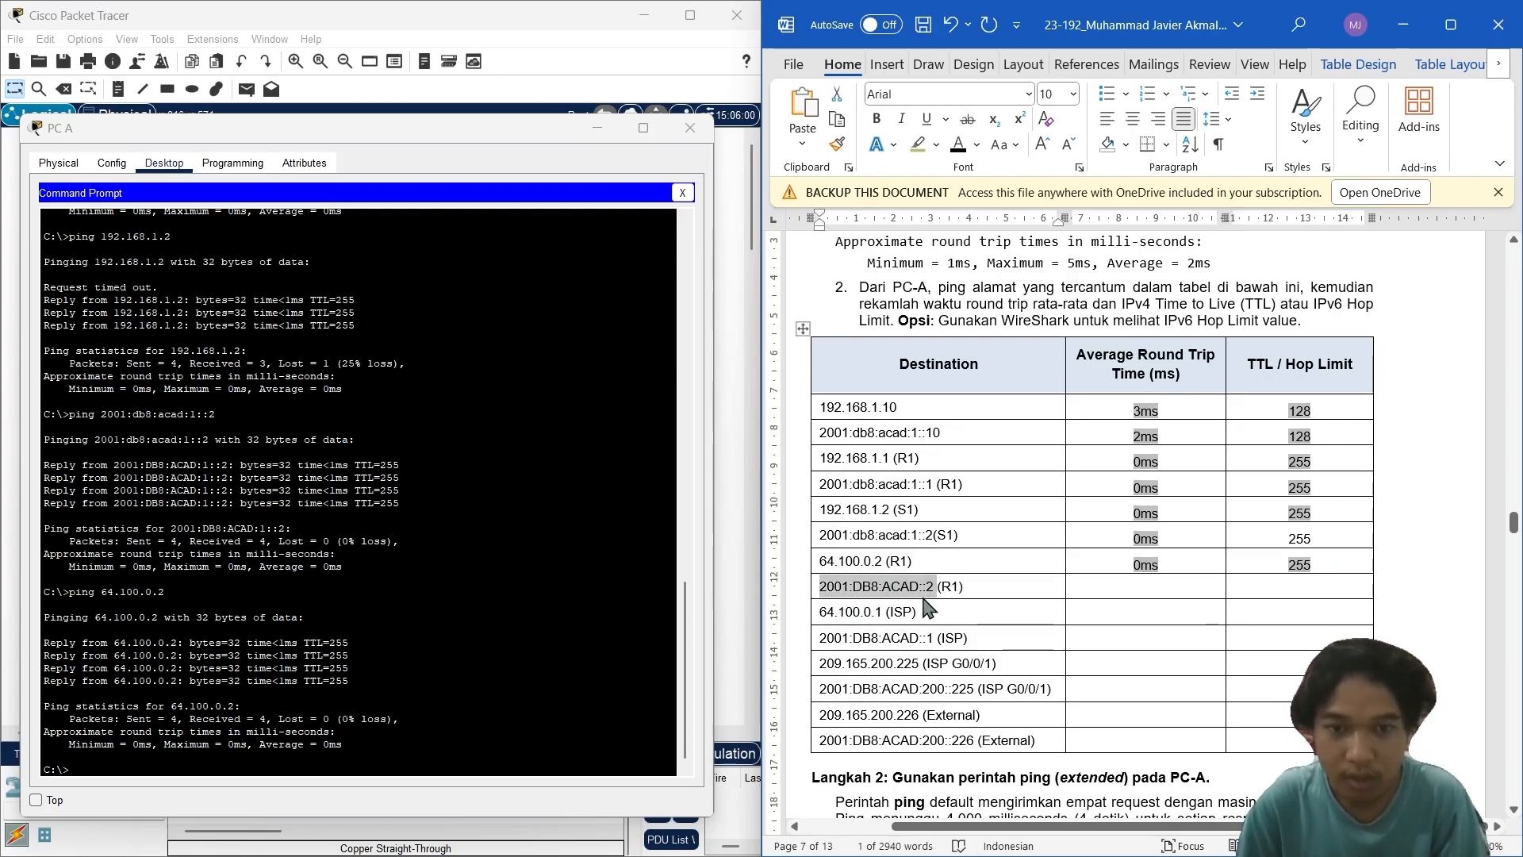
{"action": "left_click", "coordinate": [439, 751]}
{"action": "type", "text": "p"}
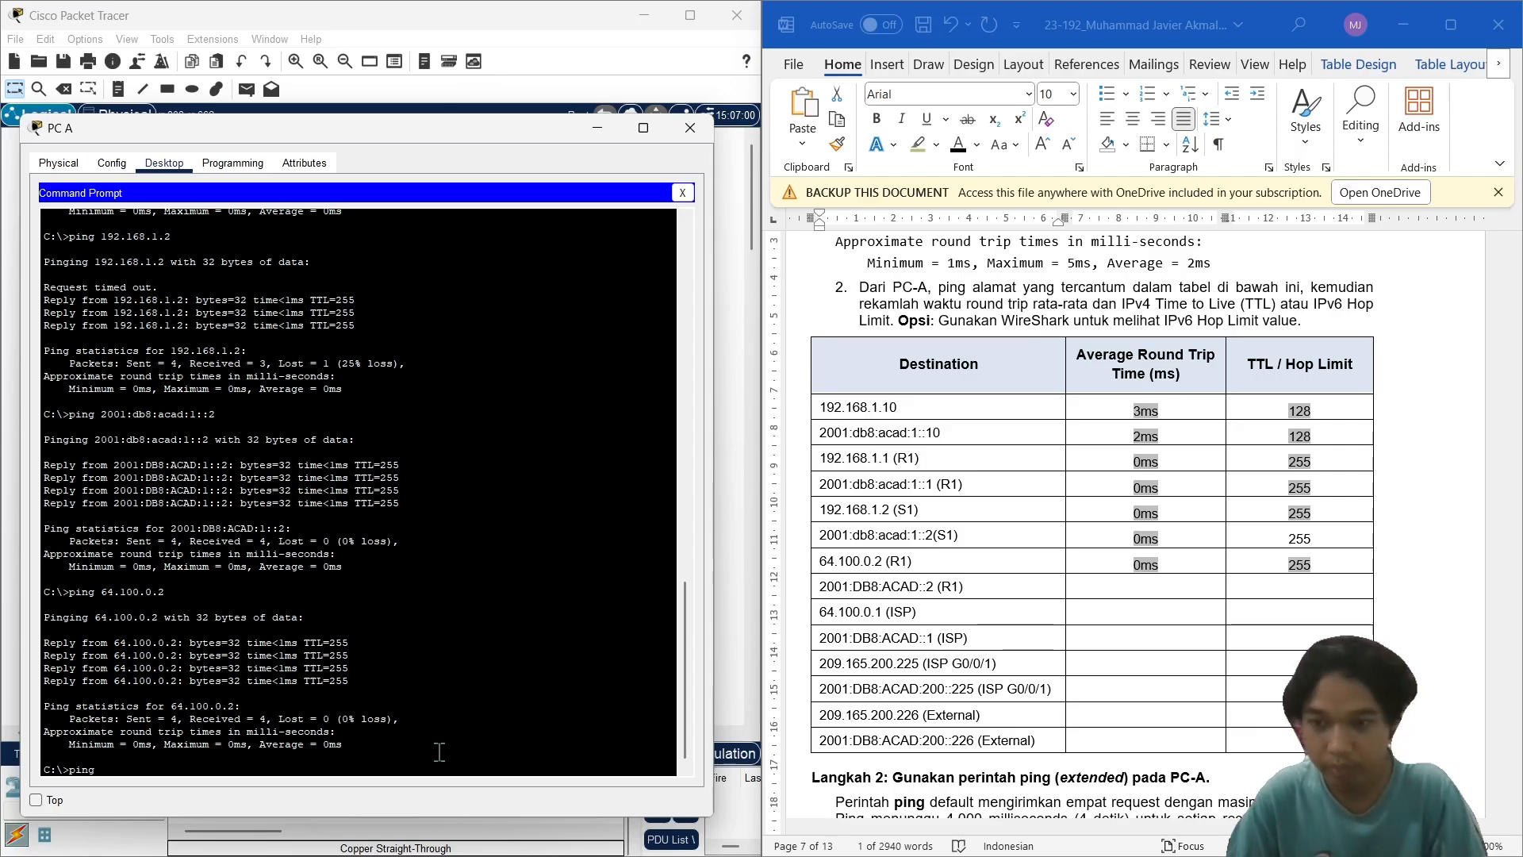
{"action": "type", "text": "ing"}
{"action": "right_click", "coordinate": [438, 752]}
{"action": "left_click", "coordinate": [472, 778]}
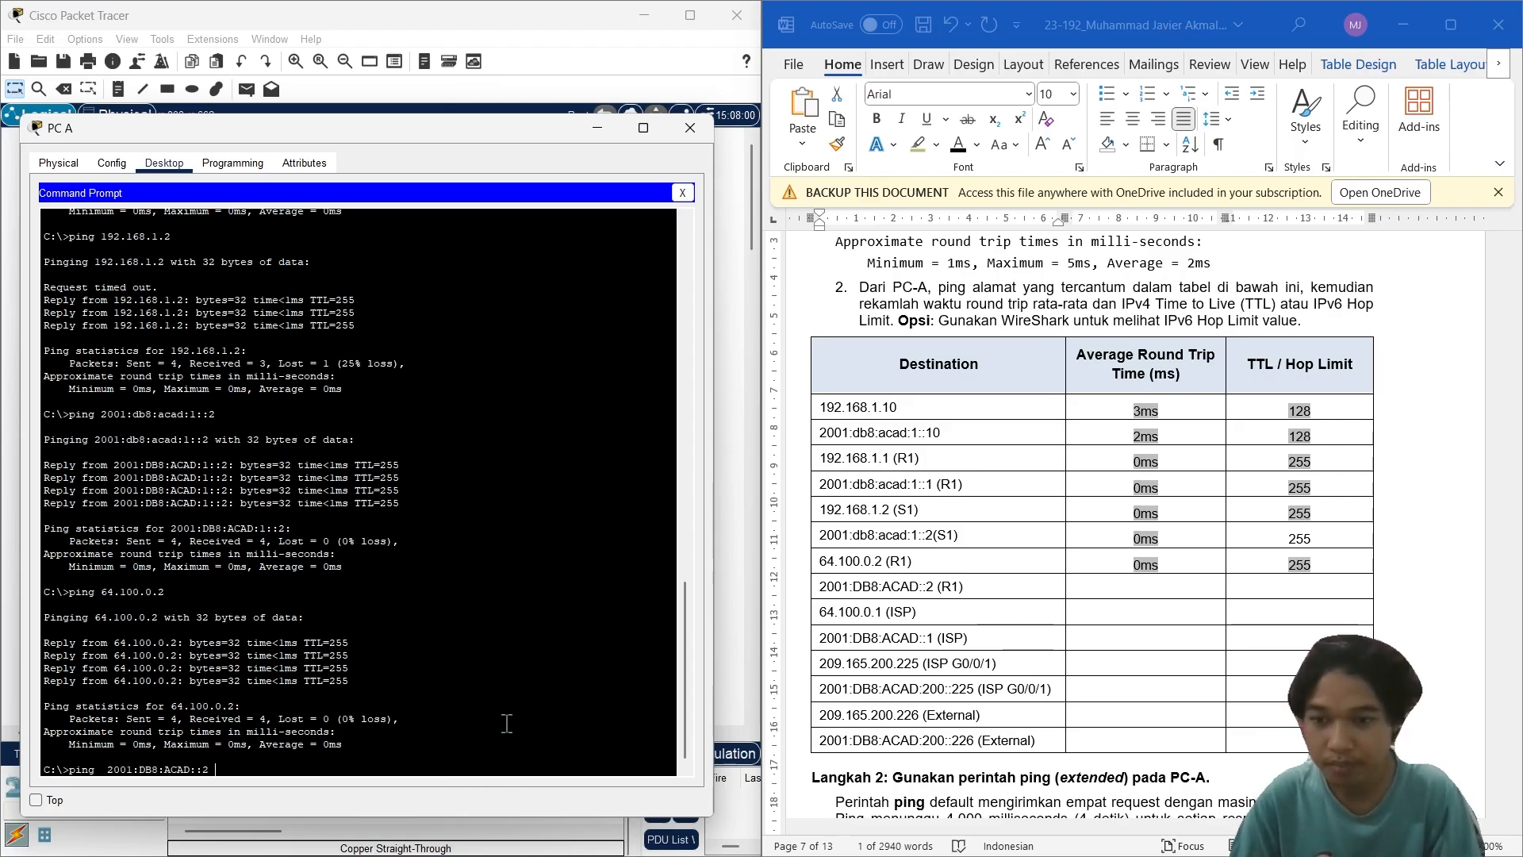
{"action": "key", "text": "Return"}
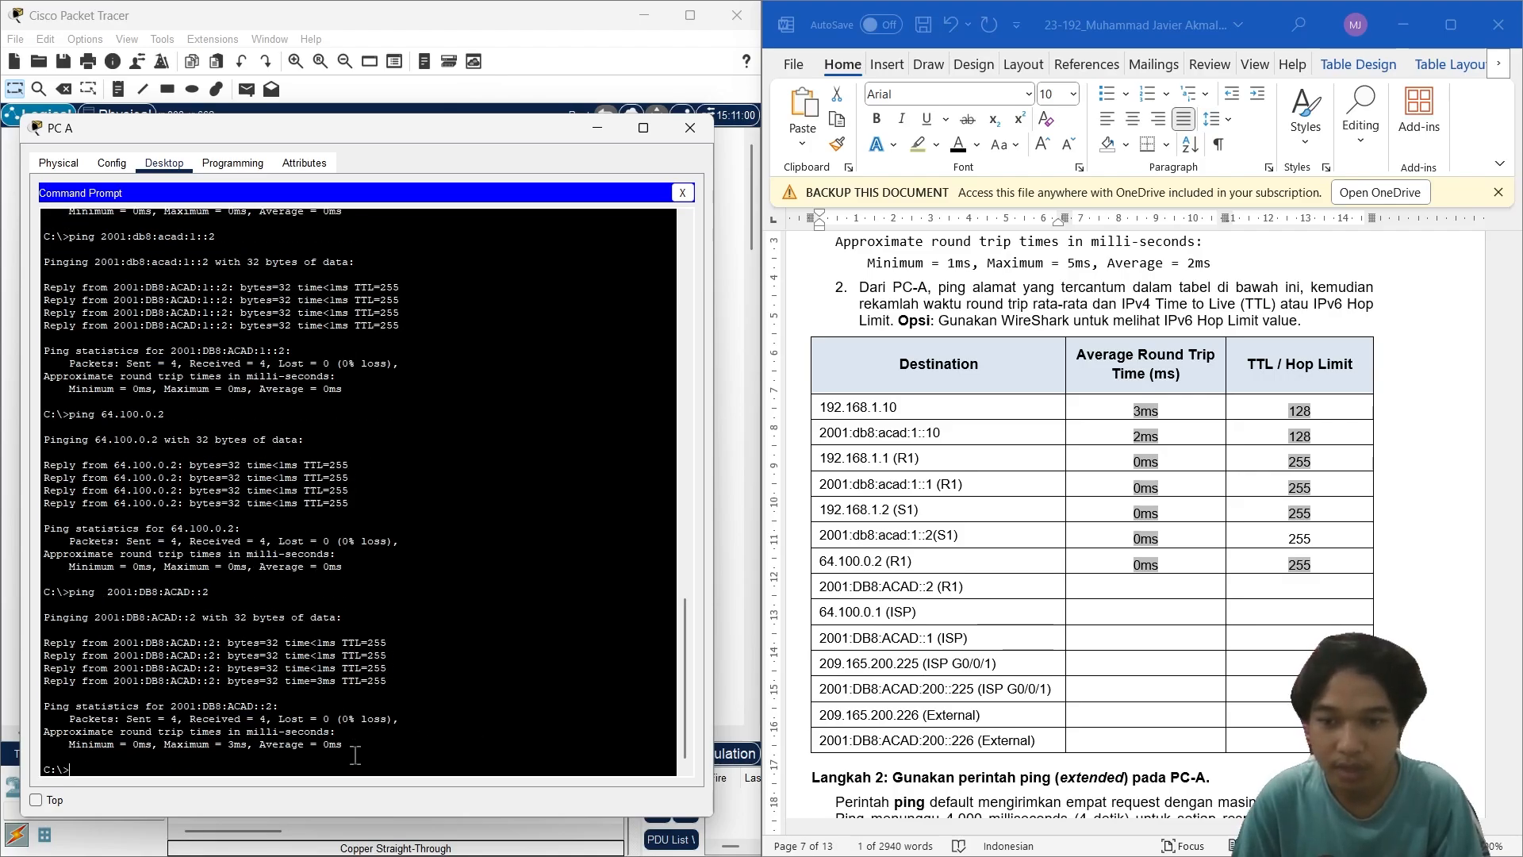
Step: Record an average round trip time of 0ms and a TTL / Hop Limit of 255 for 2001:DB8:ACAD::2 (R1)
{"action": "left_click", "coordinate": [1155, 588]}
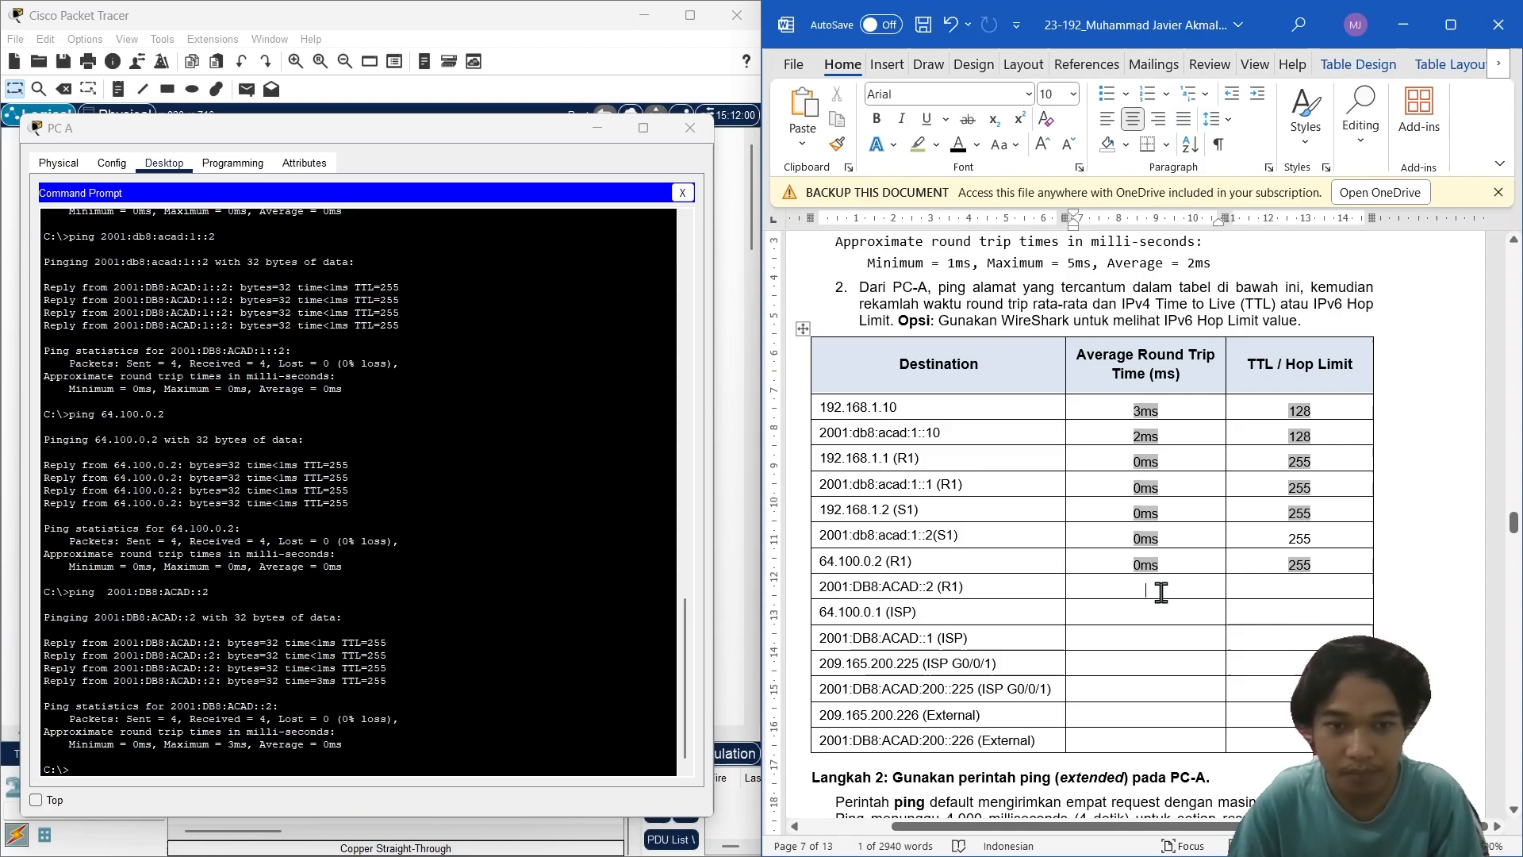
{"action": "type", "text": "0ms"}
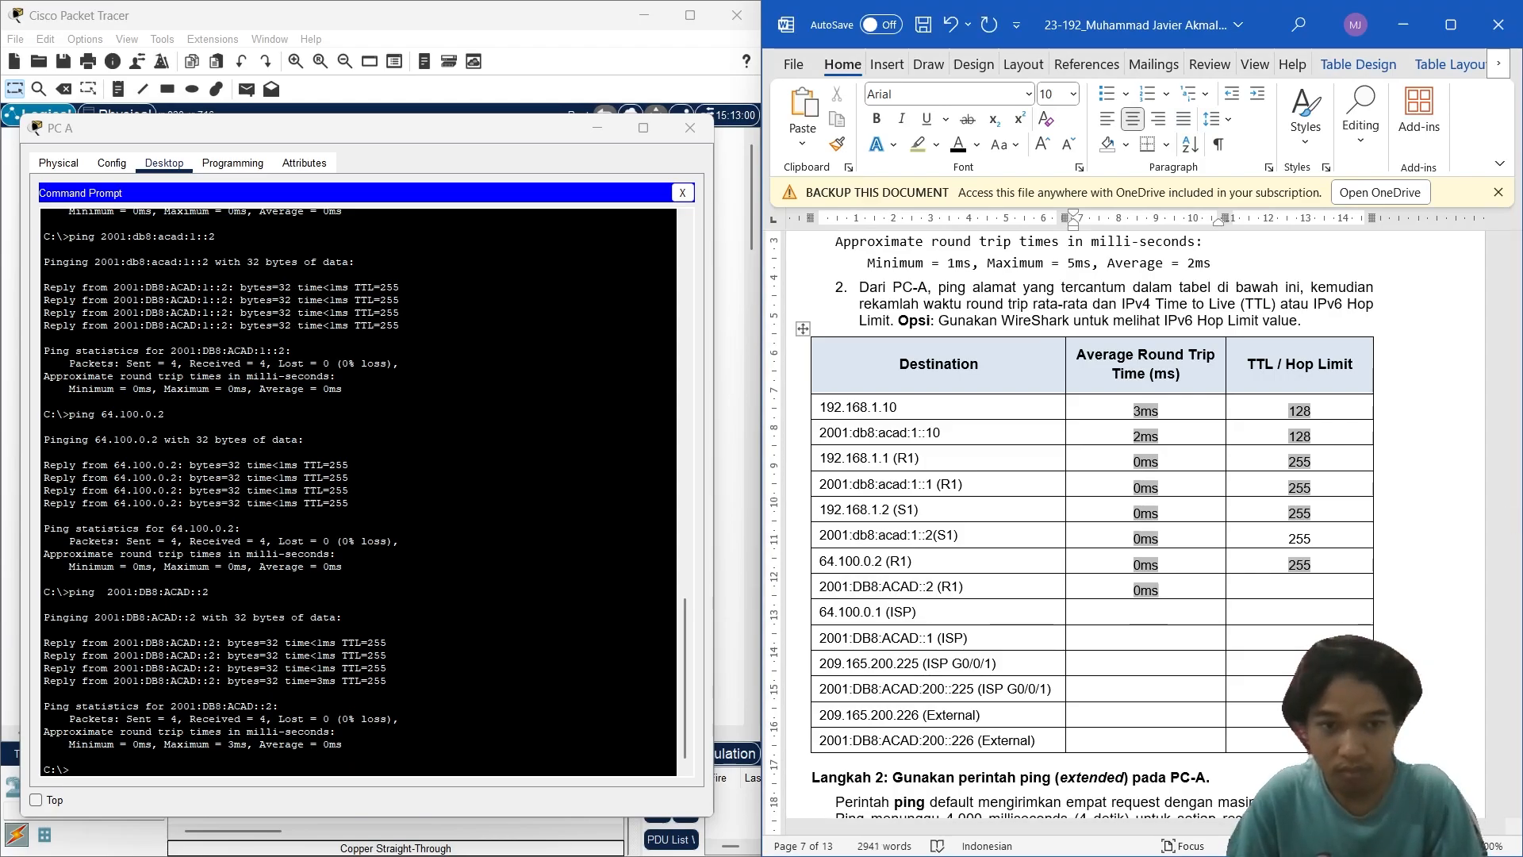
{"action": "key", "text": "Tab"}
{"action": "type", "text": "255"}
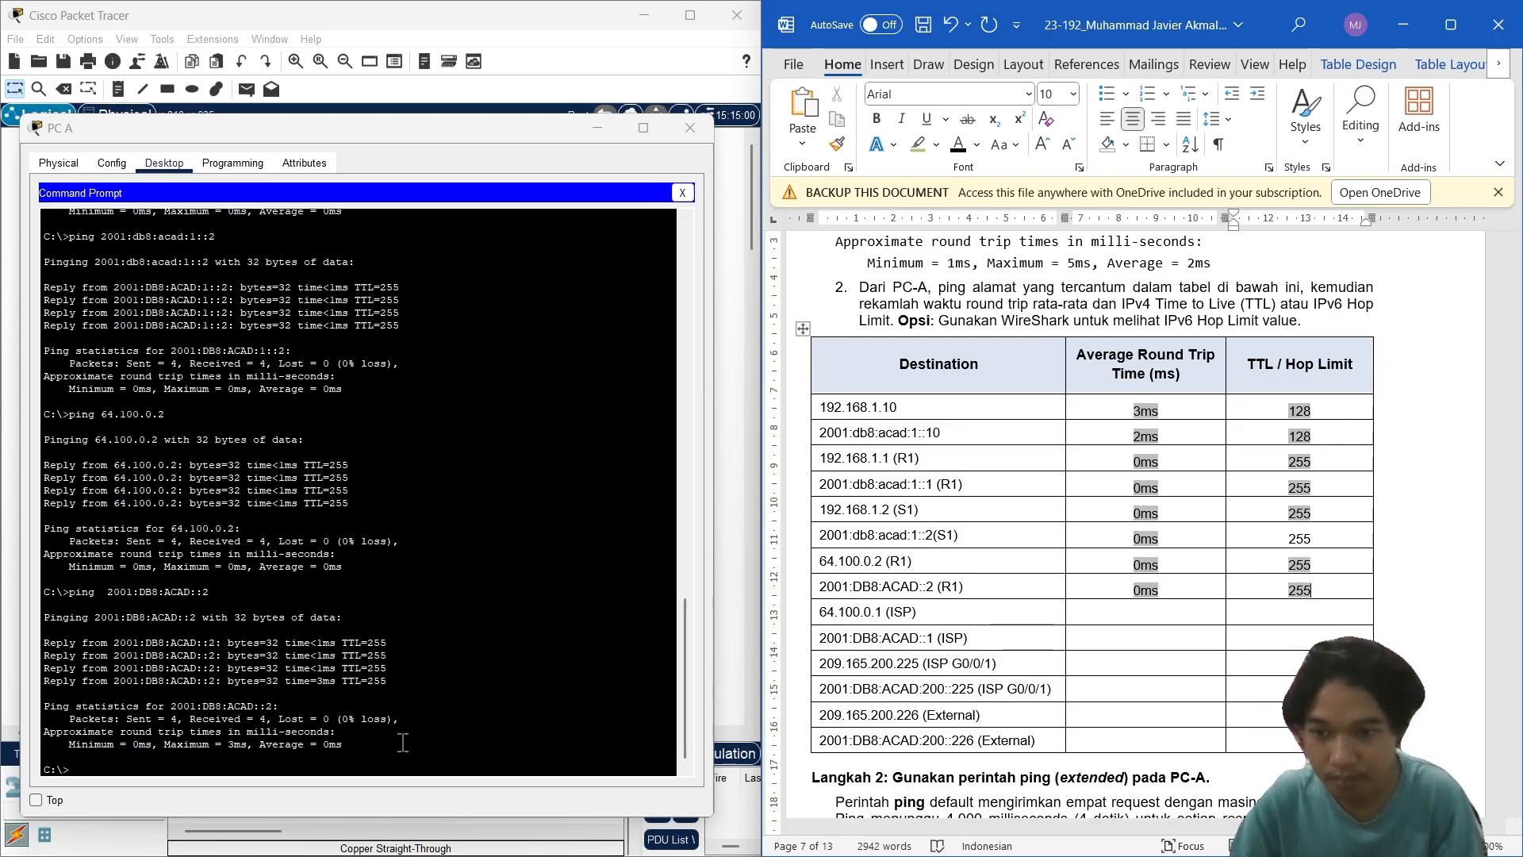
Step: Copy the ISP address 64.100.0.1 from the ping table and ping it from PC A
{"action": "left_click", "coordinate": [965, 632]}
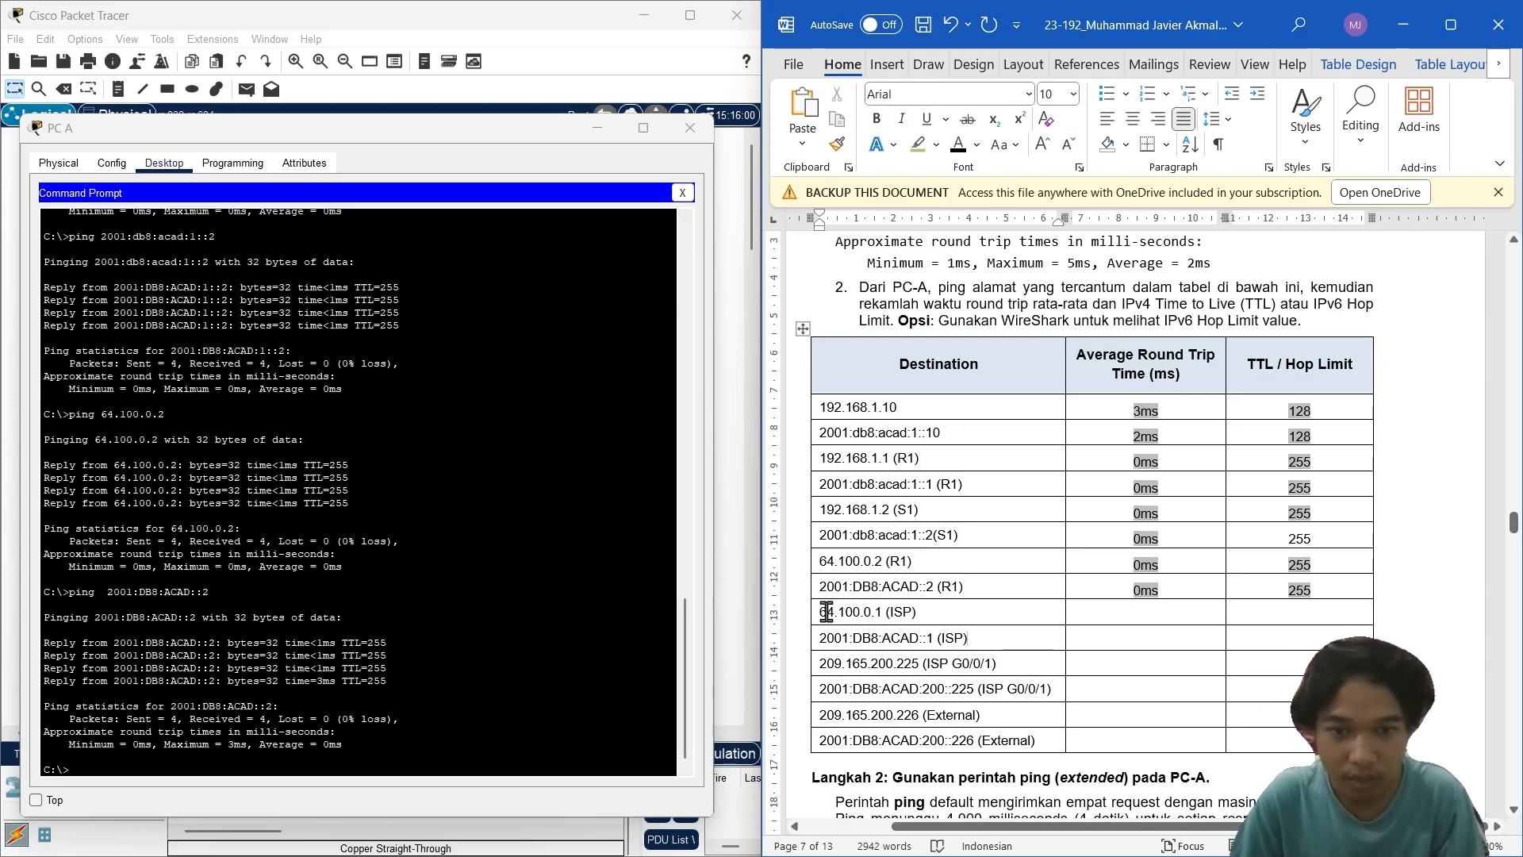
{"action": "left_click_drag", "start_coordinate": [822, 612], "coordinate": [885, 612]}
{"action": "key", "text": "ctrl+c"}
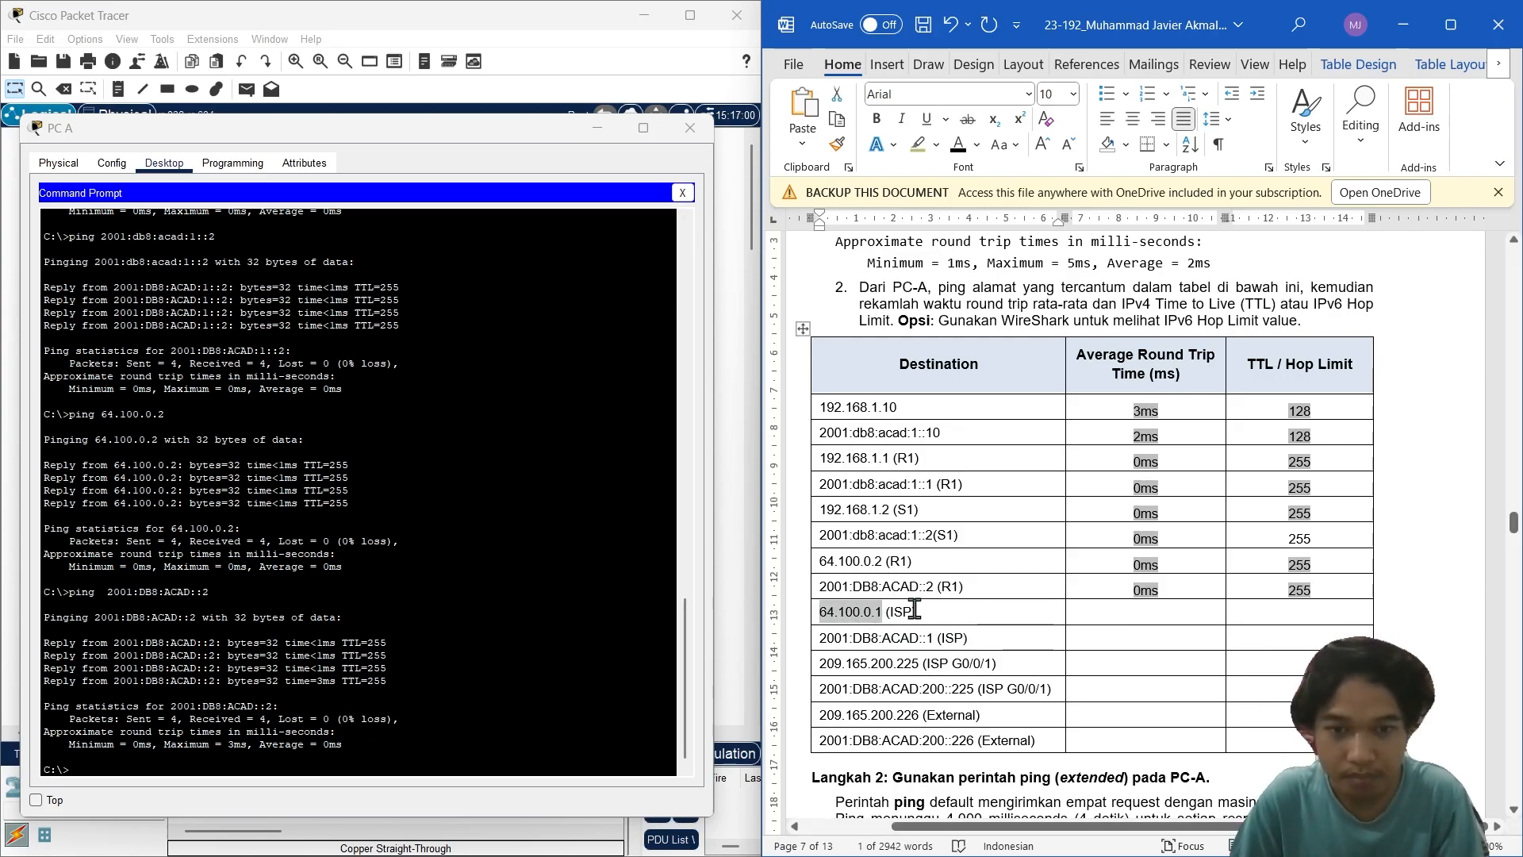
{"action": "left_click", "coordinate": [382, 752]}
{"action": "type", "text": "p"}
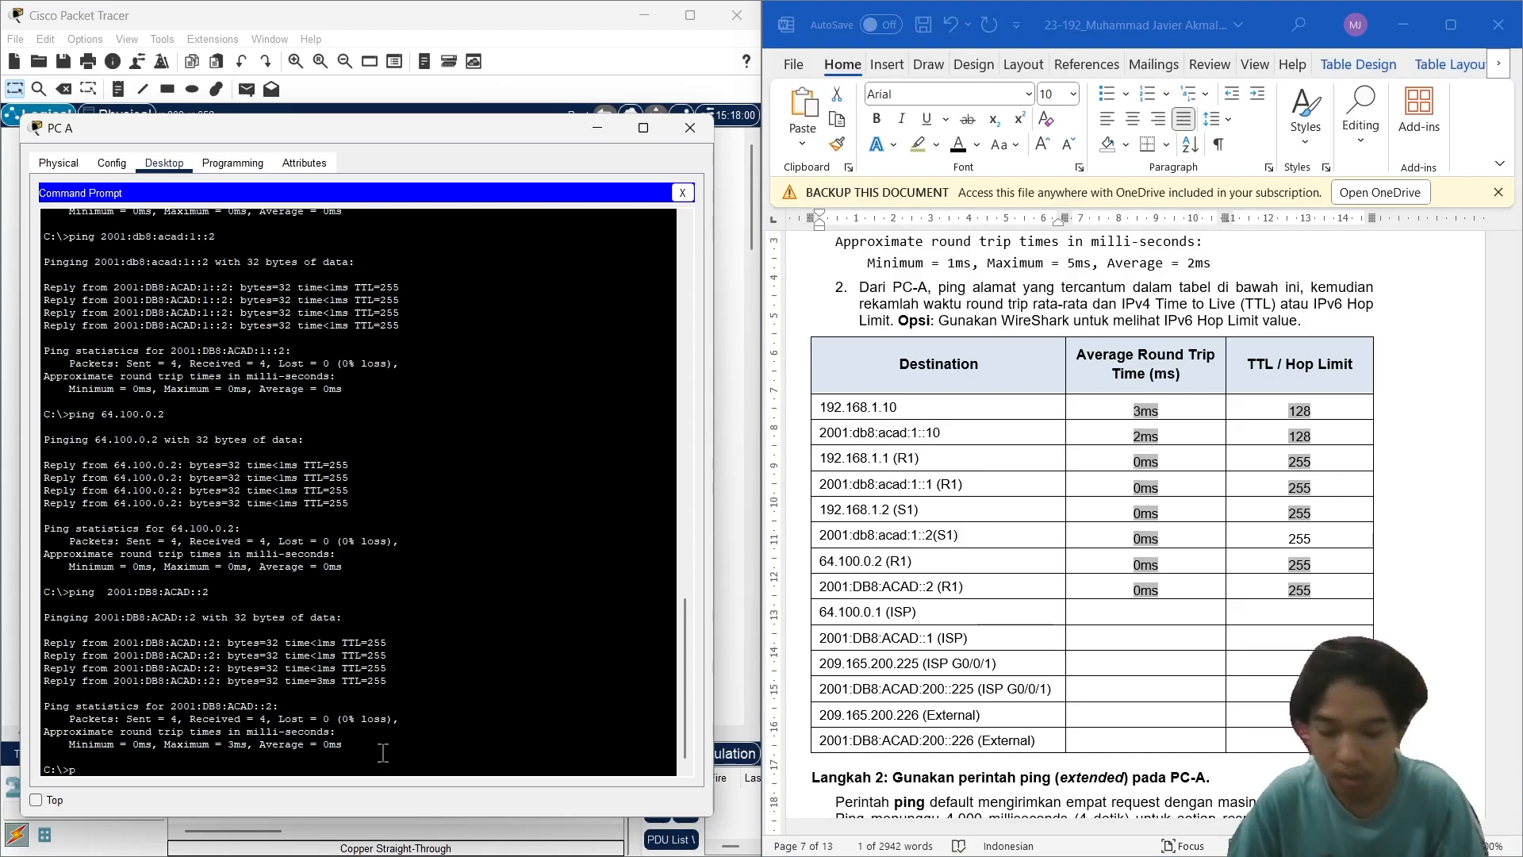
{"action": "type", "text": "ing"}
{"action": "right_click", "coordinate": [382, 752]}
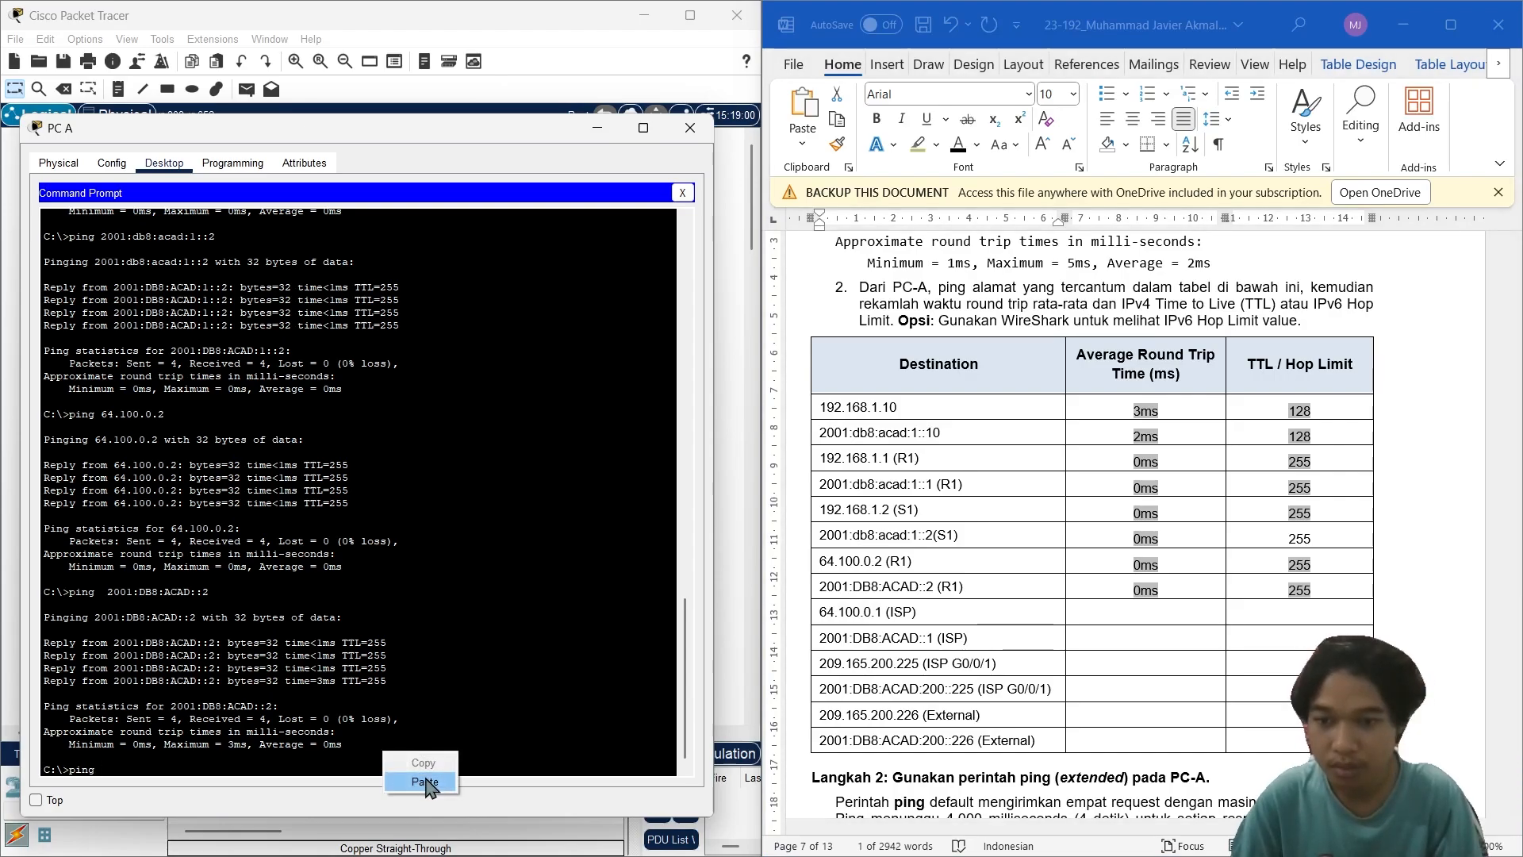
{"action": "left_click", "coordinate": [428, 765]}
{"action": "key", "text": "Return"}
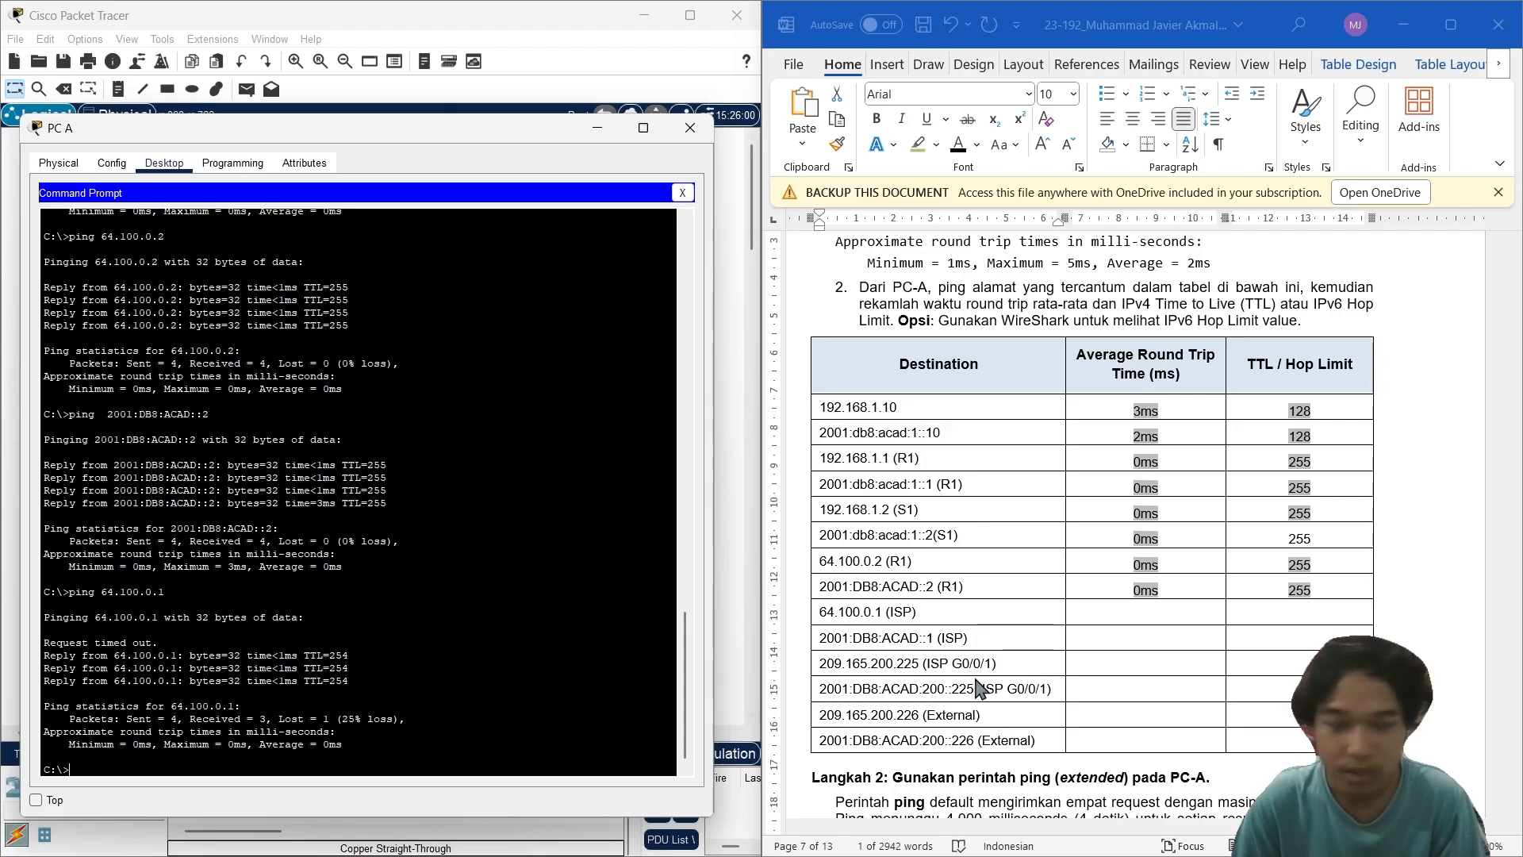
Step: Record an average round trip time of 0ms and a TTL / Hop Limit of 254 for 64.100.0.1 (ISP)
{"action": "left_click", "coordinate": [1146, 619]}
{"action": "type", "text": "0ms"}
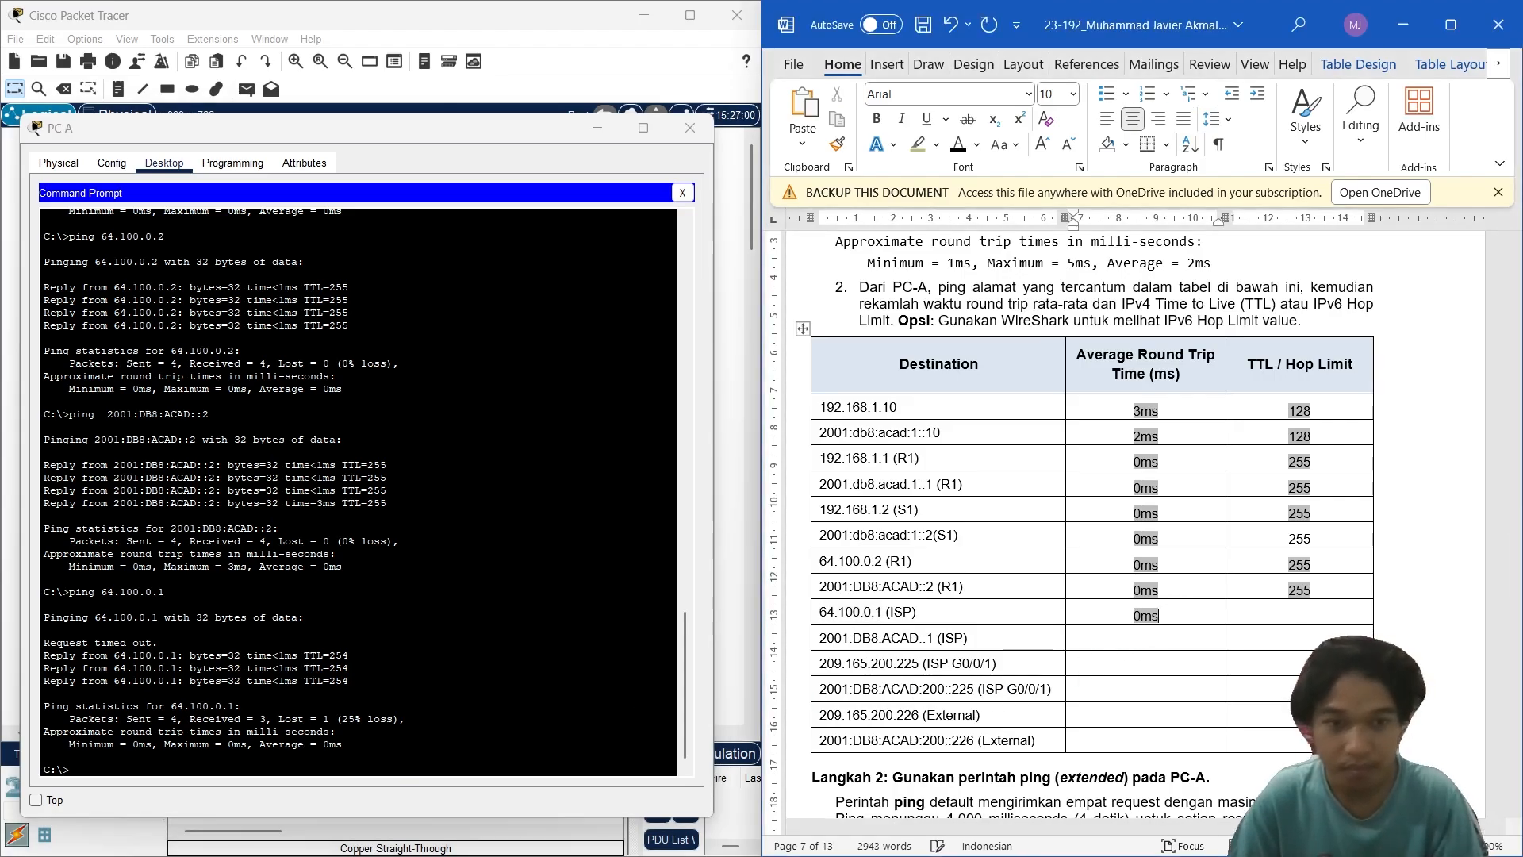
{"action": "key", "text": "Tab"}
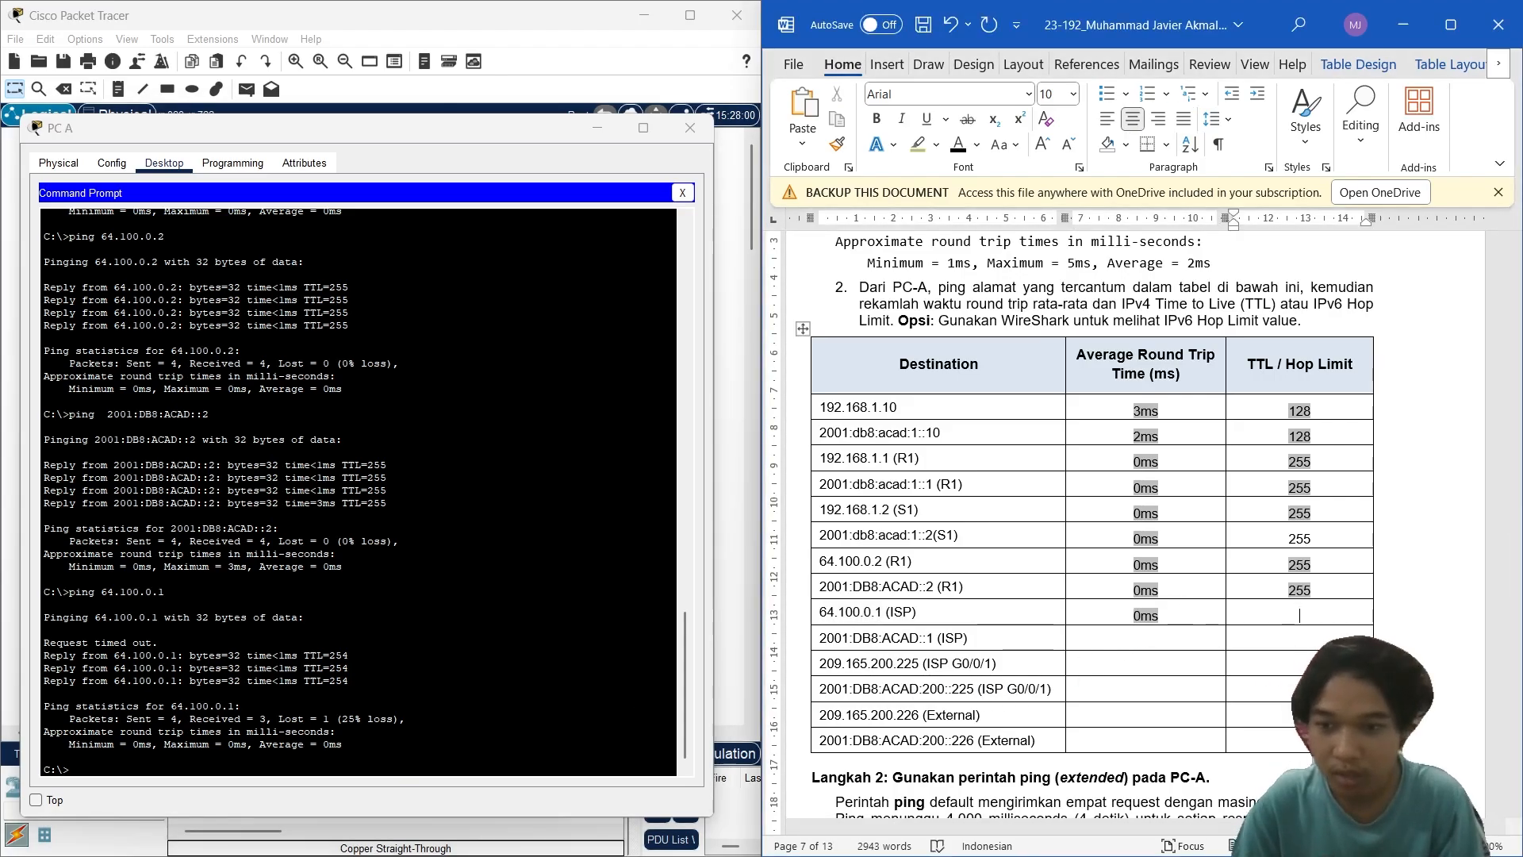
{"action": "type", "text": "254"}
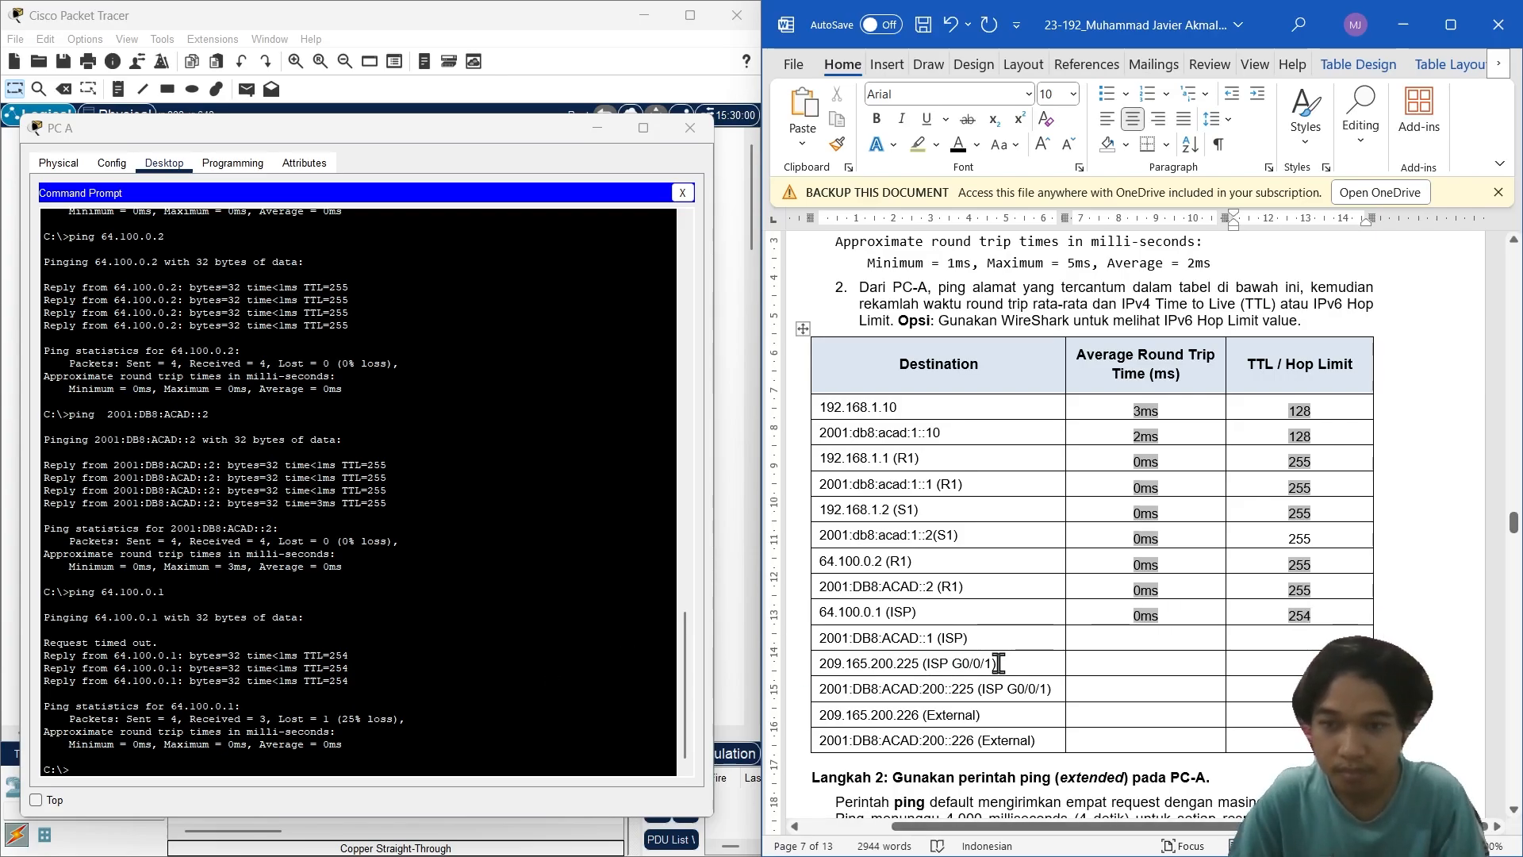
Step: Copy the ISP's IPv6 address 2001:DB8:ACAD::1 from the ping table and ping it from PC A
{"action": "scroll", "coordinate": [990, 639], "scroll_direction": "down", "scroll_amount": 1}
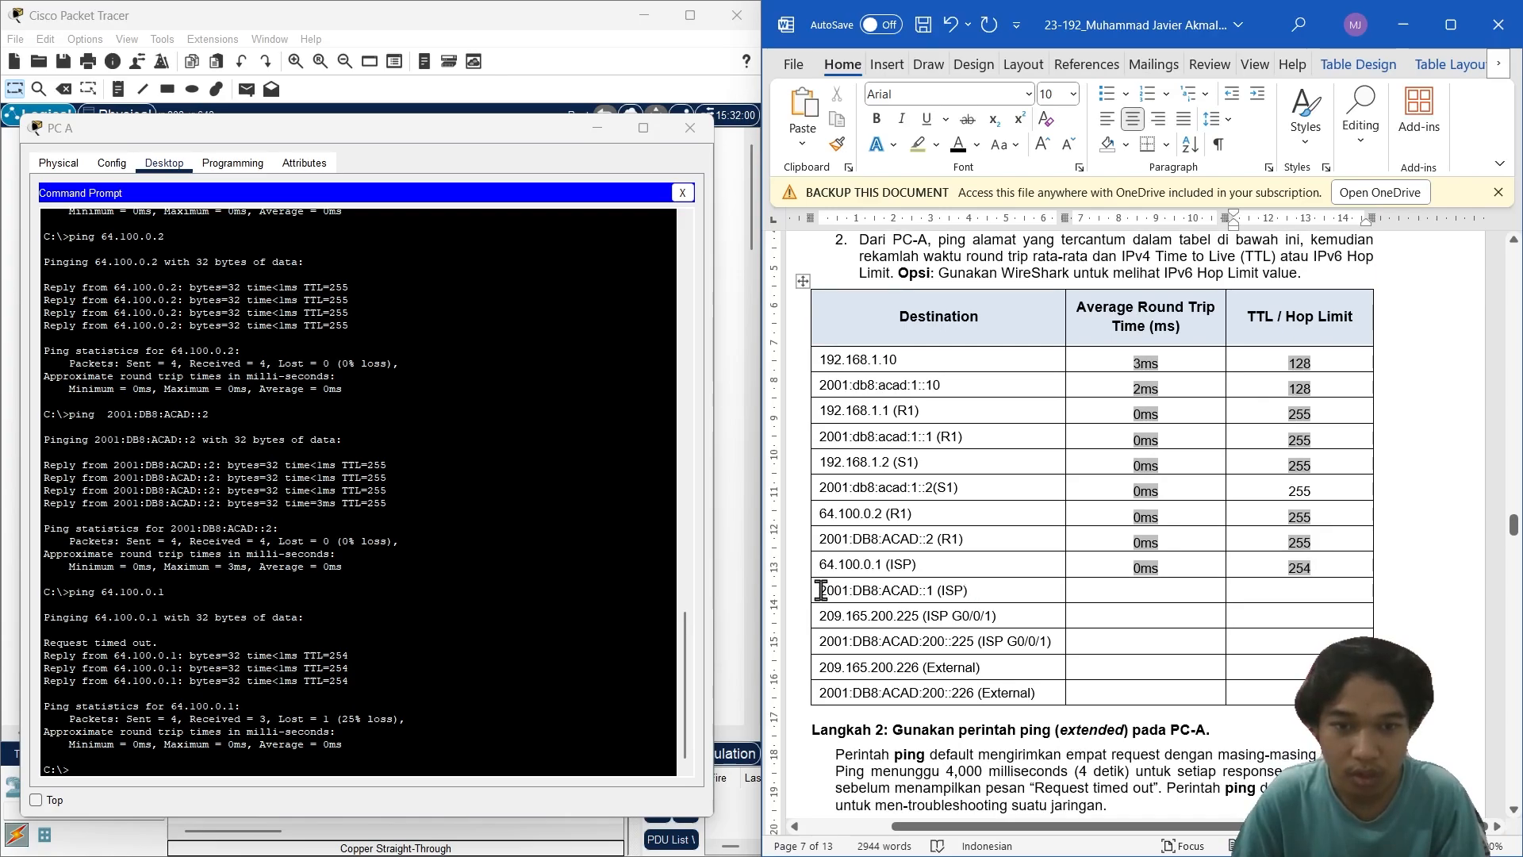
{"action": "left_click_drag", "start_coordinate": [822, 591], "coordinate": [944, 594]}
{"action": "key", "text": "ctrl+c"}
{"action": "left_click", "coordinate": [500, 766]}
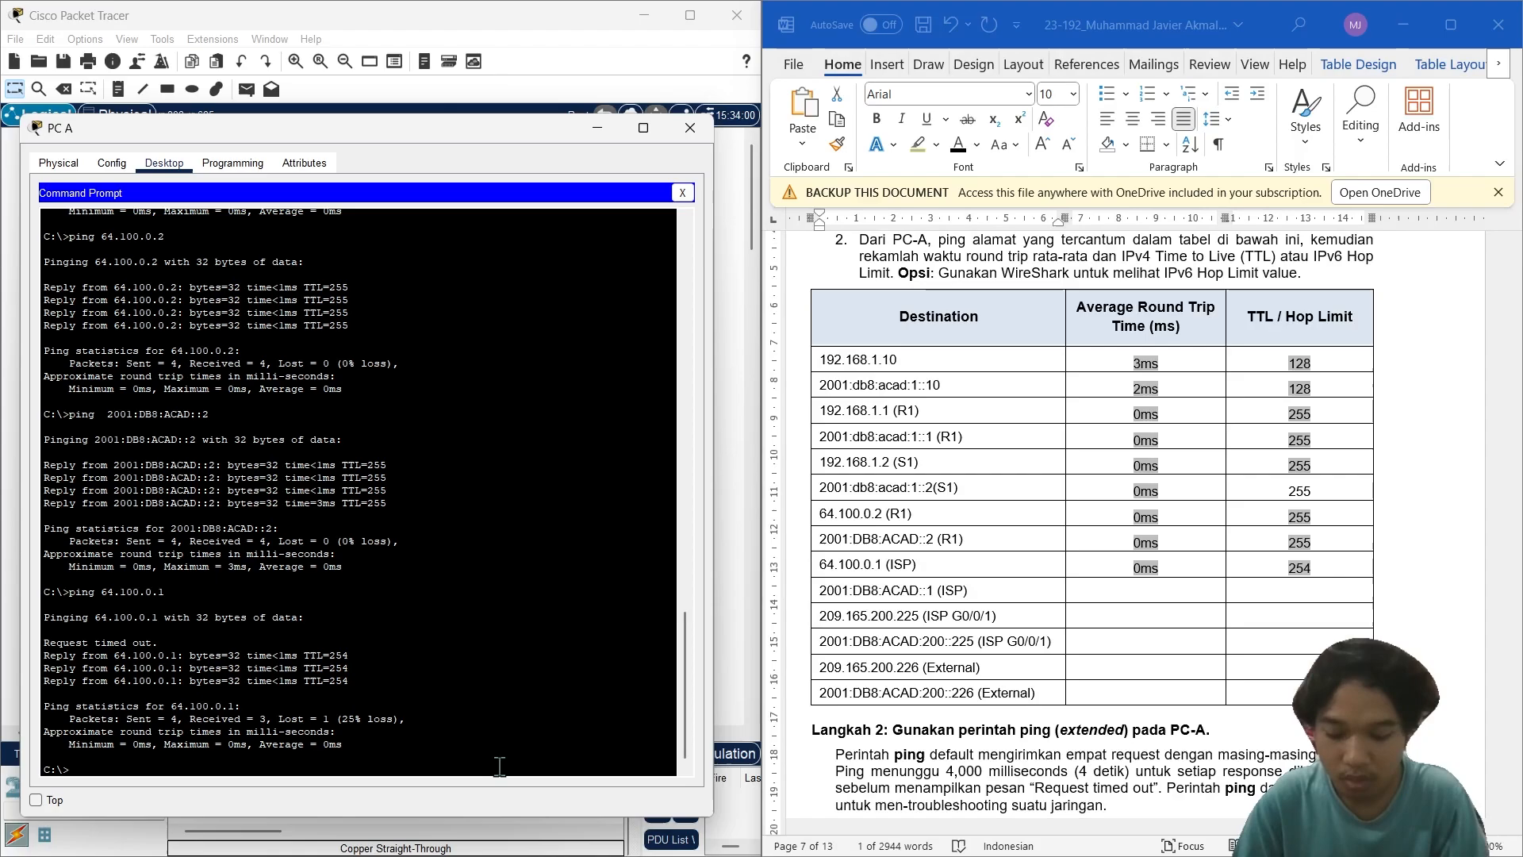
{"action": "type", "text": "ping"}
{"action": "right_click", "coordinate": [500, 766]}
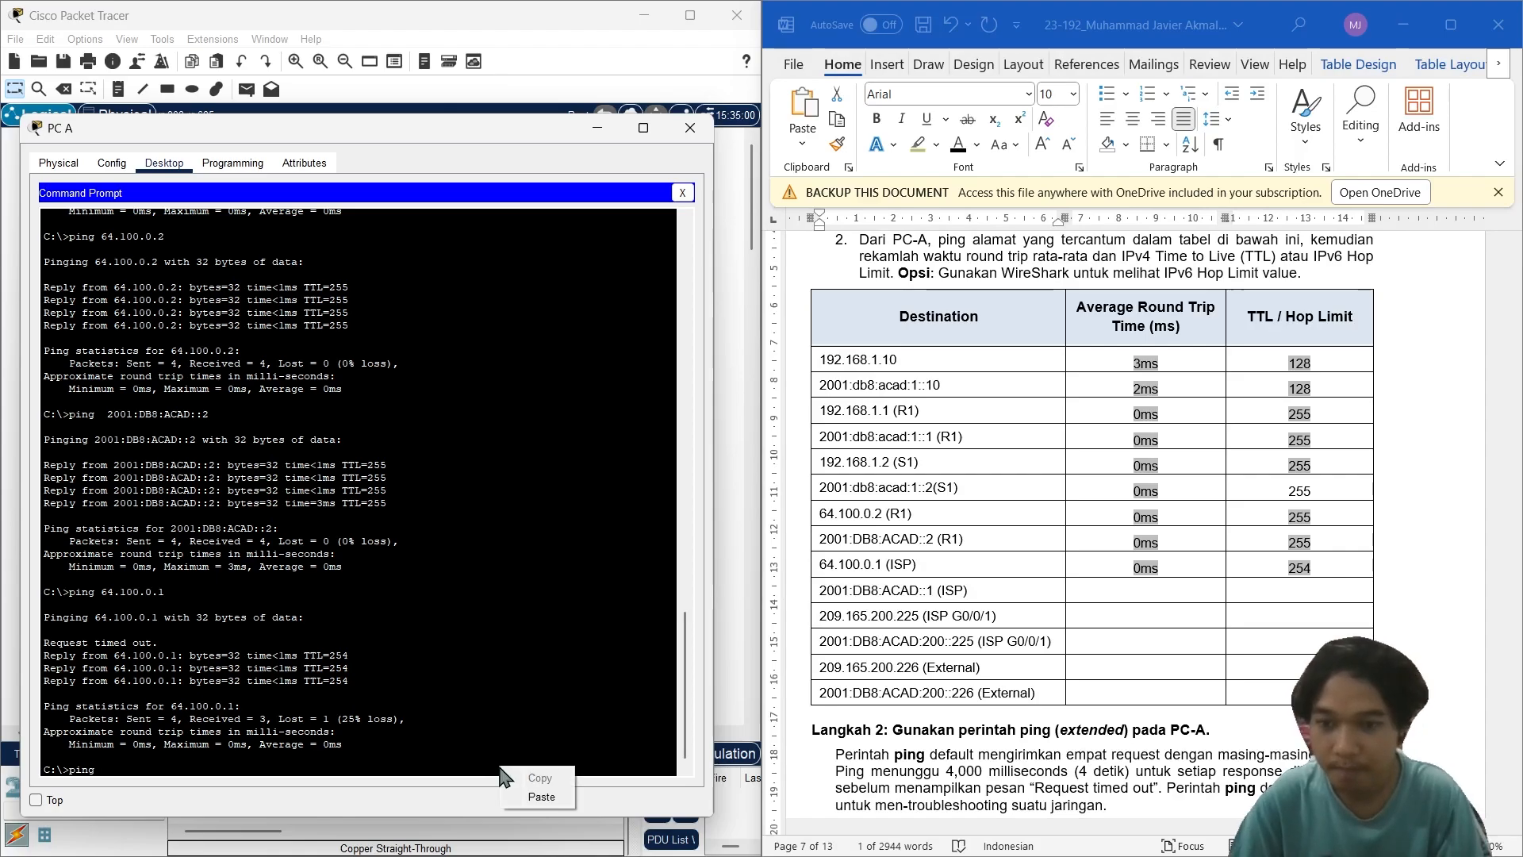
{"action": "left_click", "coordinate": [536, 796]}
{"action": "key", "text": "Return"}
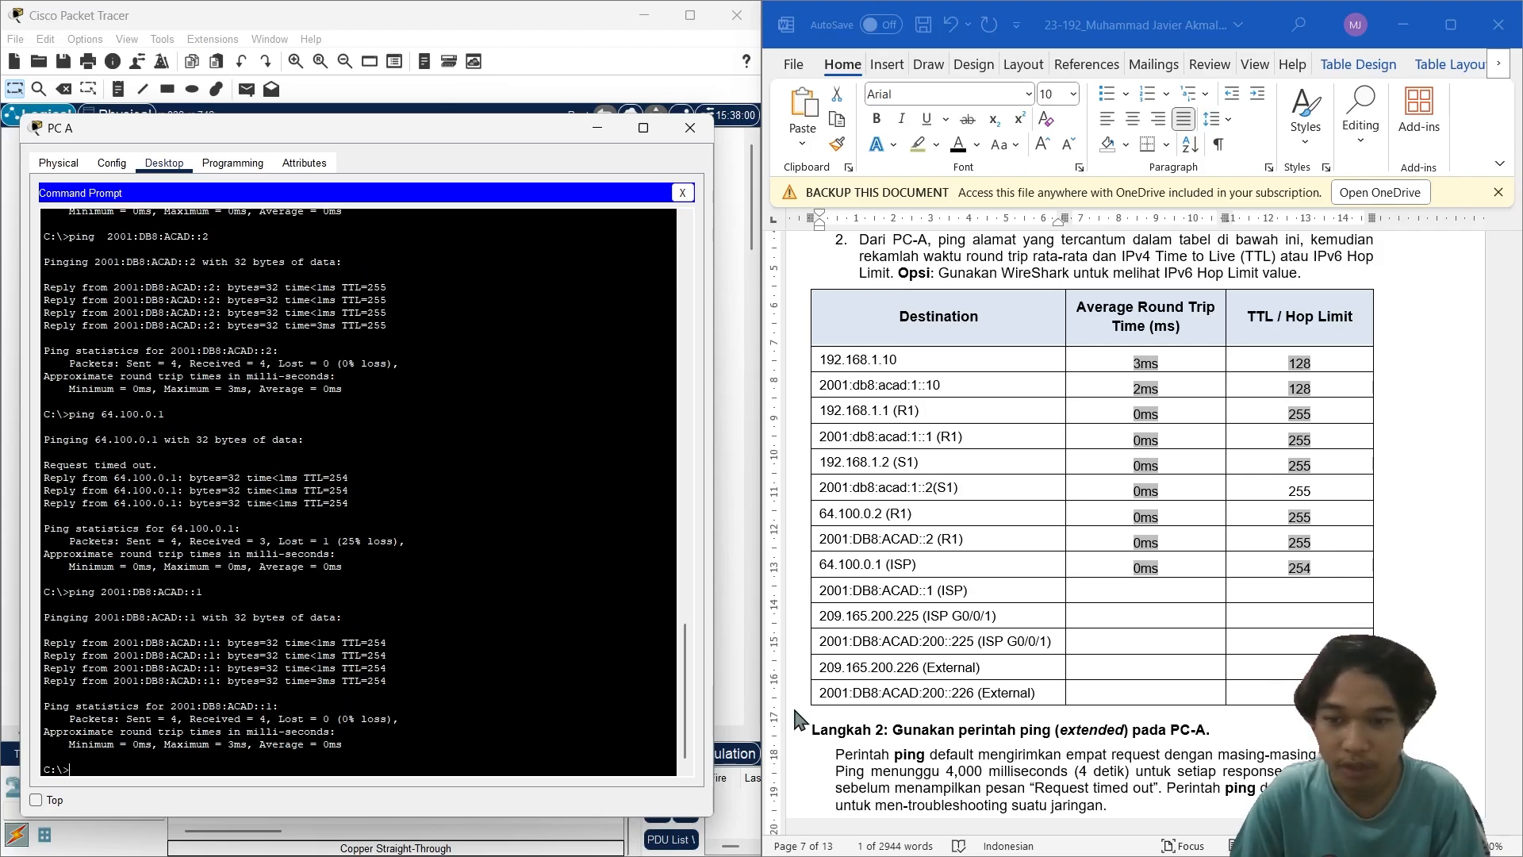
Step: Record an average round trip time of 0ms and a TTL / Hop Limit of 254 for 2001:DB8:ACAD::1 (ISP)
{"action": "left_click", "coordinate": [1155, 592]}
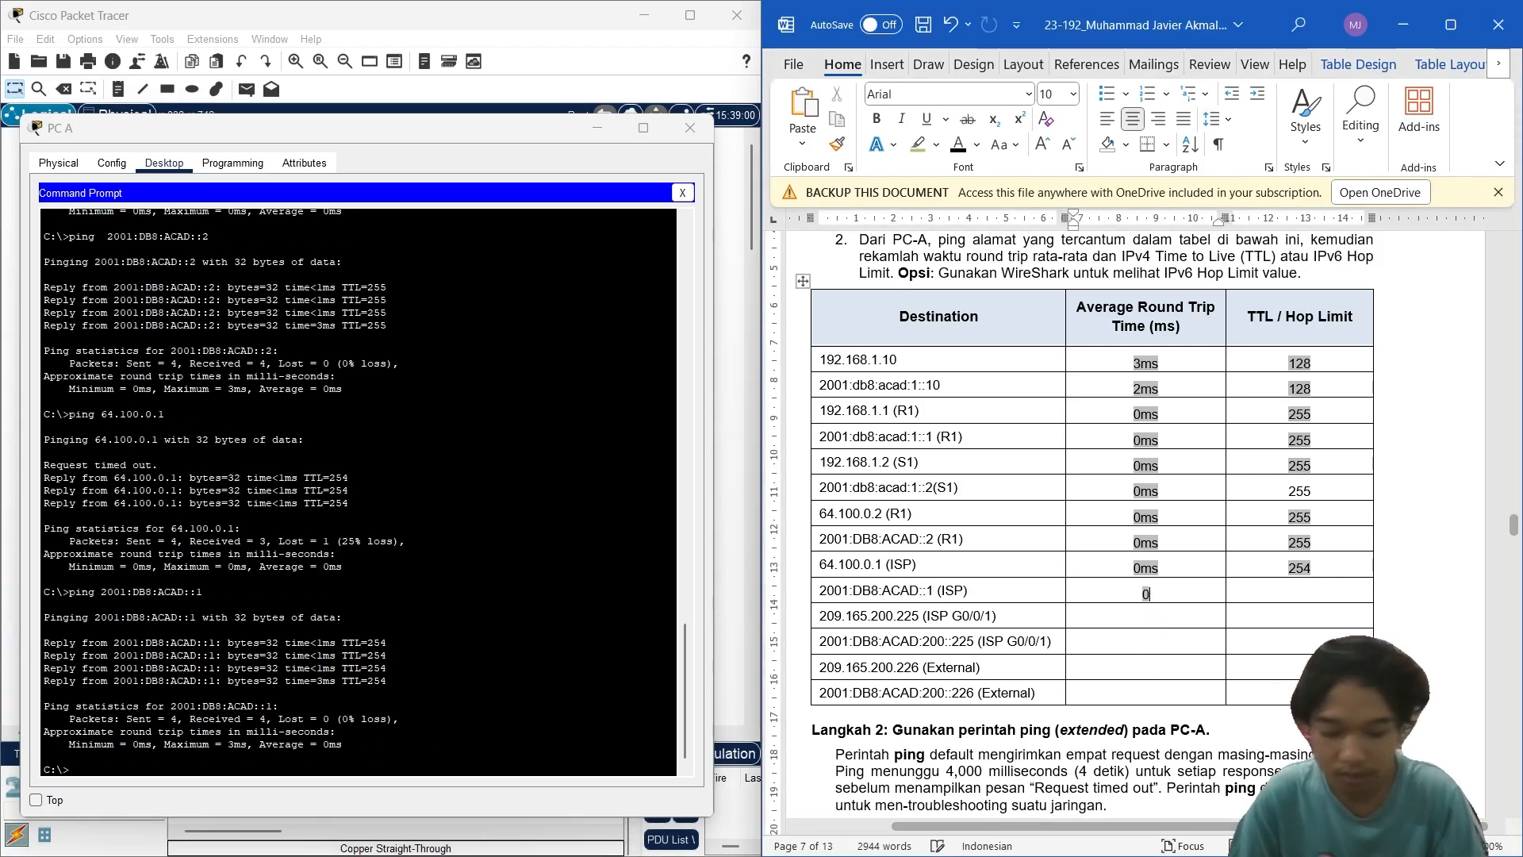
{"action": "type", "text": "0ms"}
{"action": "key", "text": "Tab"}
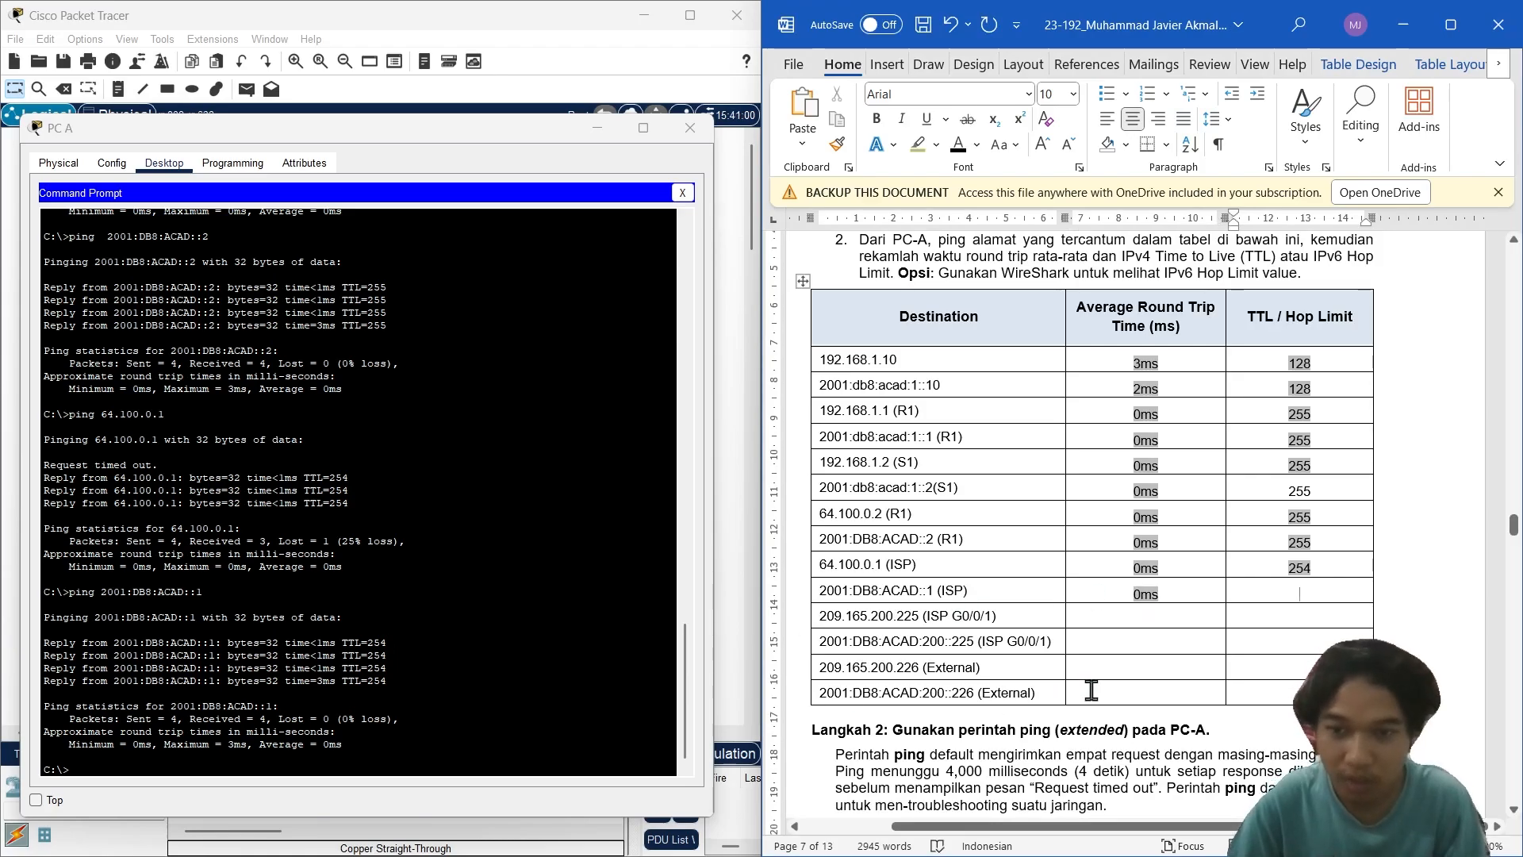
{"action": "type", "text": "254"}
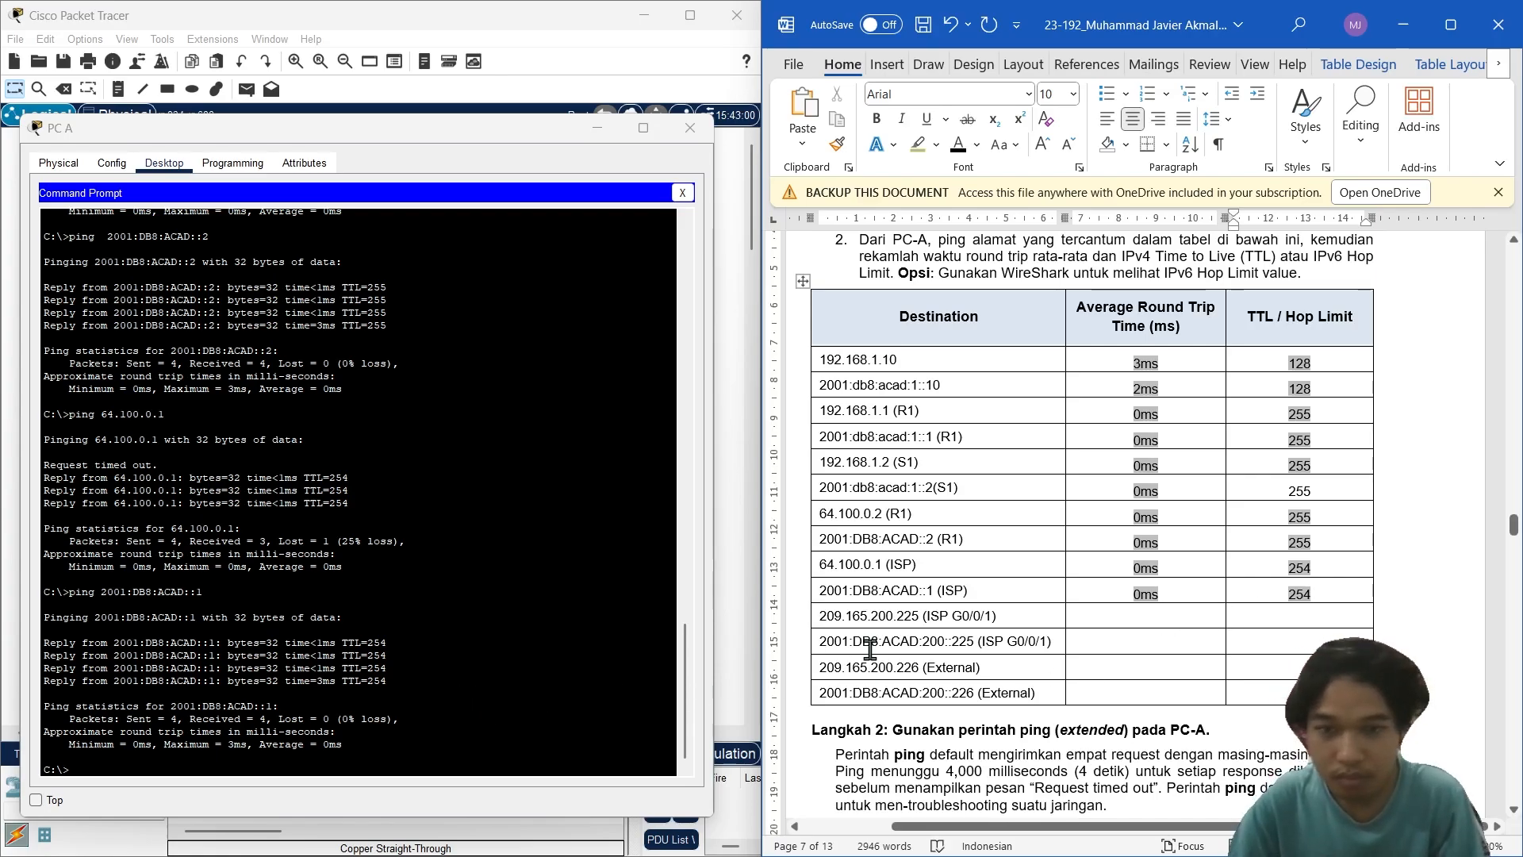
Step: Copy the ISP G0/0/1 address 209.165.200.225 from the ping table and ping it from PC A
{"action": "left_click", "coordinate": [982, 616]}
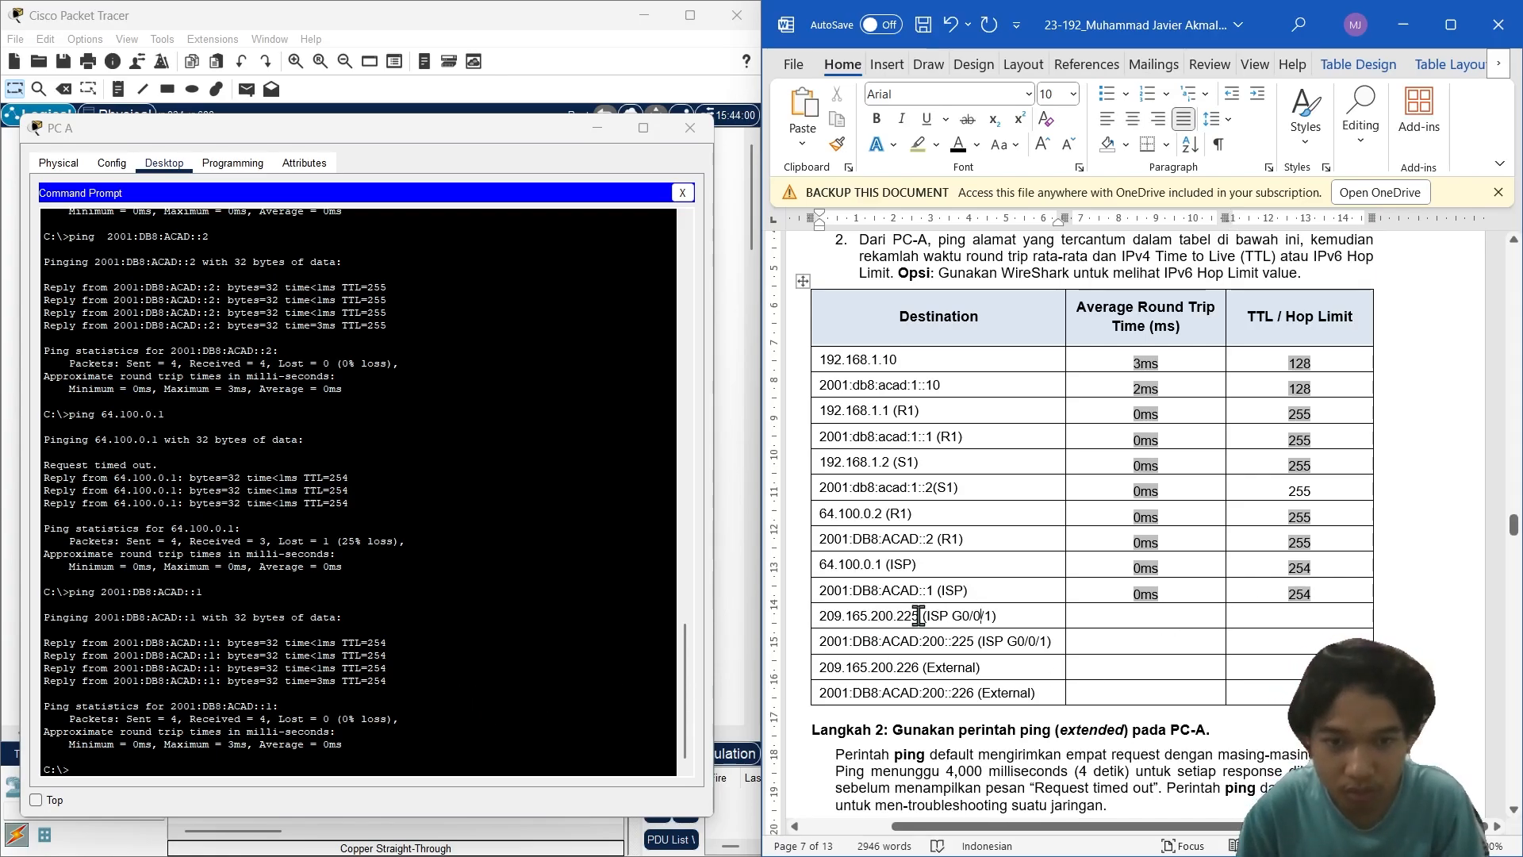
{"action": "left_click_drag", "start_coordinate": [922, 616], "coordinate": [820, 618]}
{"action": "key", "text": "ctrl+c"}
{"action": "left_click", "coordinate": [482, 760]}
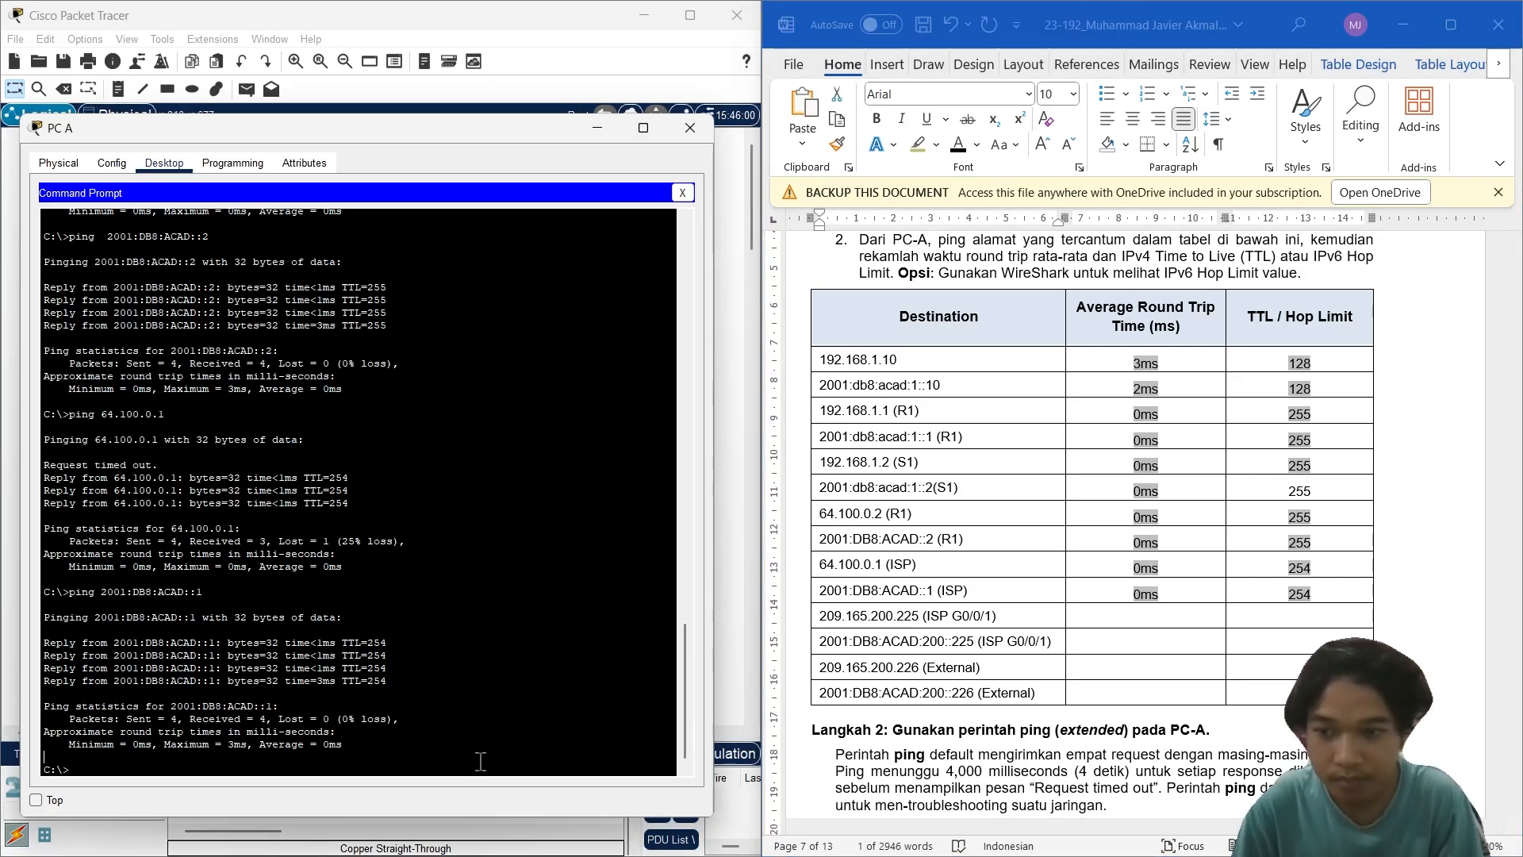
{"action": "type", "text": "ping"}
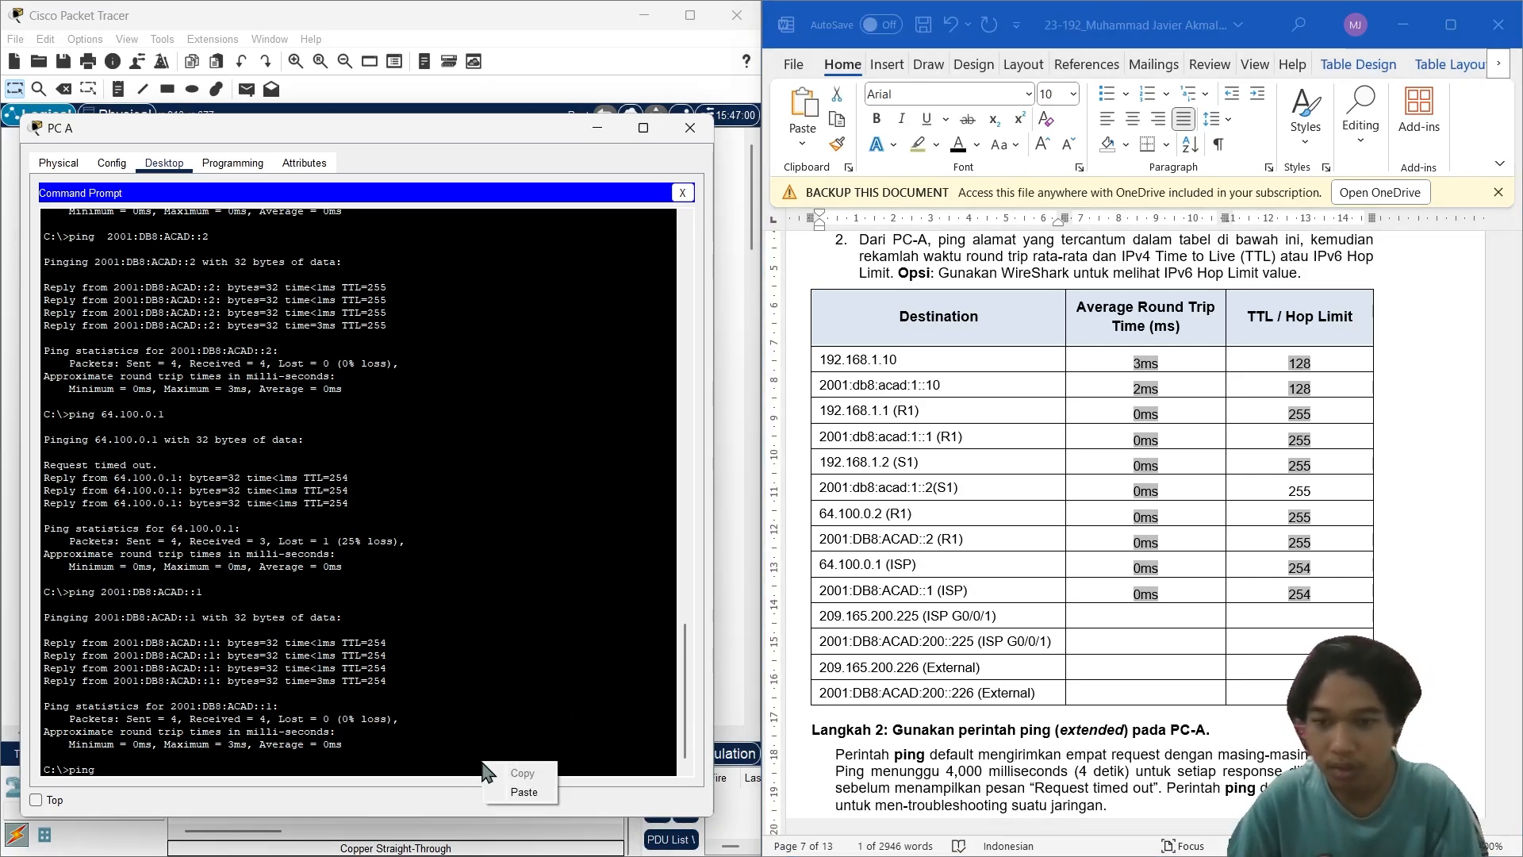
{"action": "key", "text": "ctrl+v"}
{"action": "key", "text": "Return"}
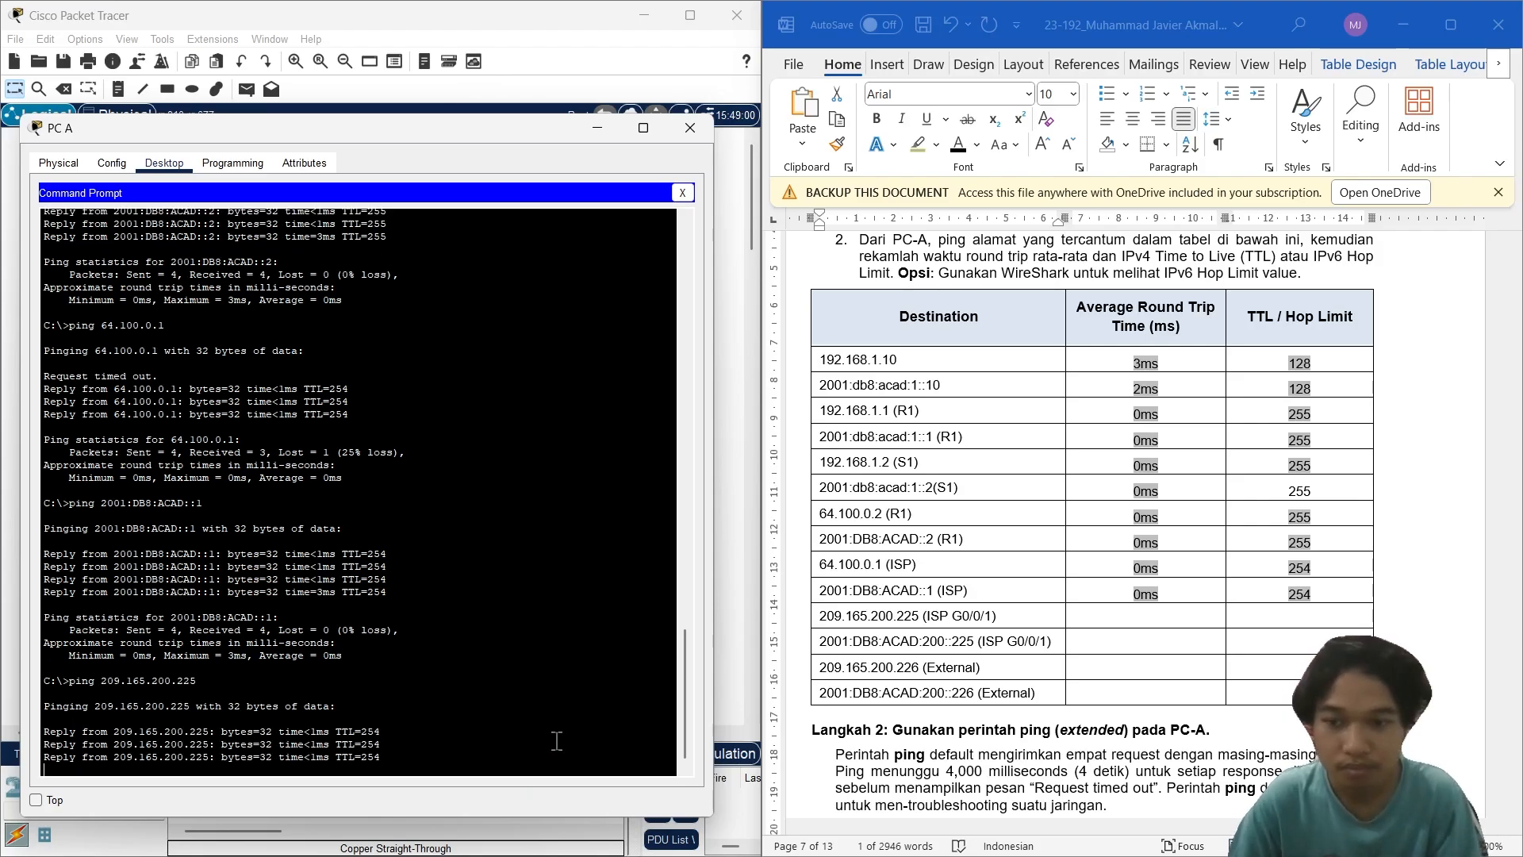
Step: Enter 0ns as the average round trip time for 209.165.200.225 (ISP G0/0/1)
{"action": "left_click", "coordinate": [1180, 616]}
{"action": "type", "text": "0ns"}
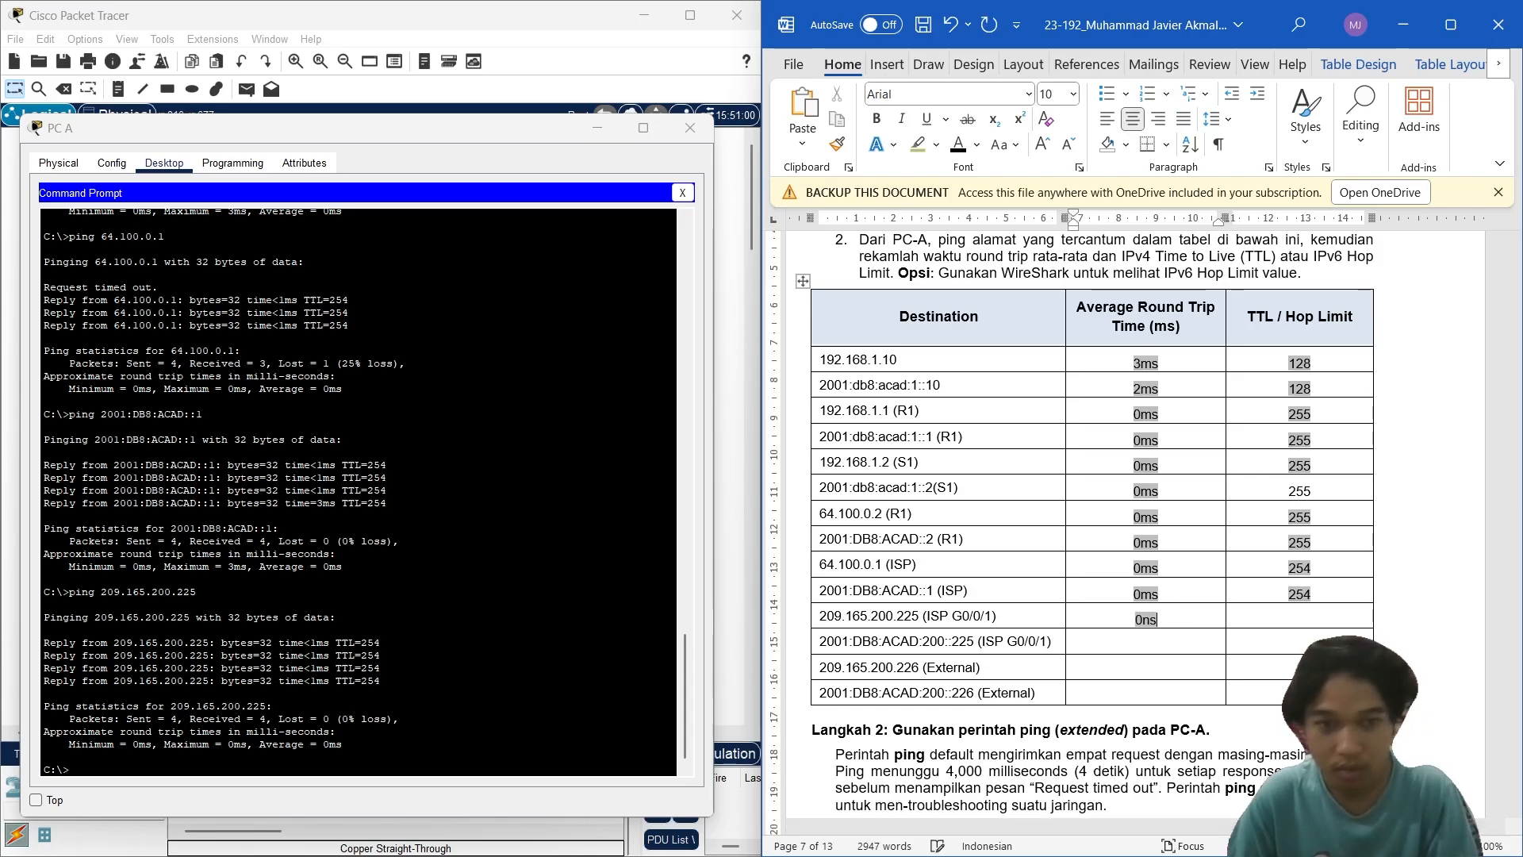
Step: Complete the 209.165.200.225 (ISP G0/0/1) row with 0ms average round trip time and a TTL of 254
{"action": "type", "text": "s"}
{"action": "key", "text": "Tab"}
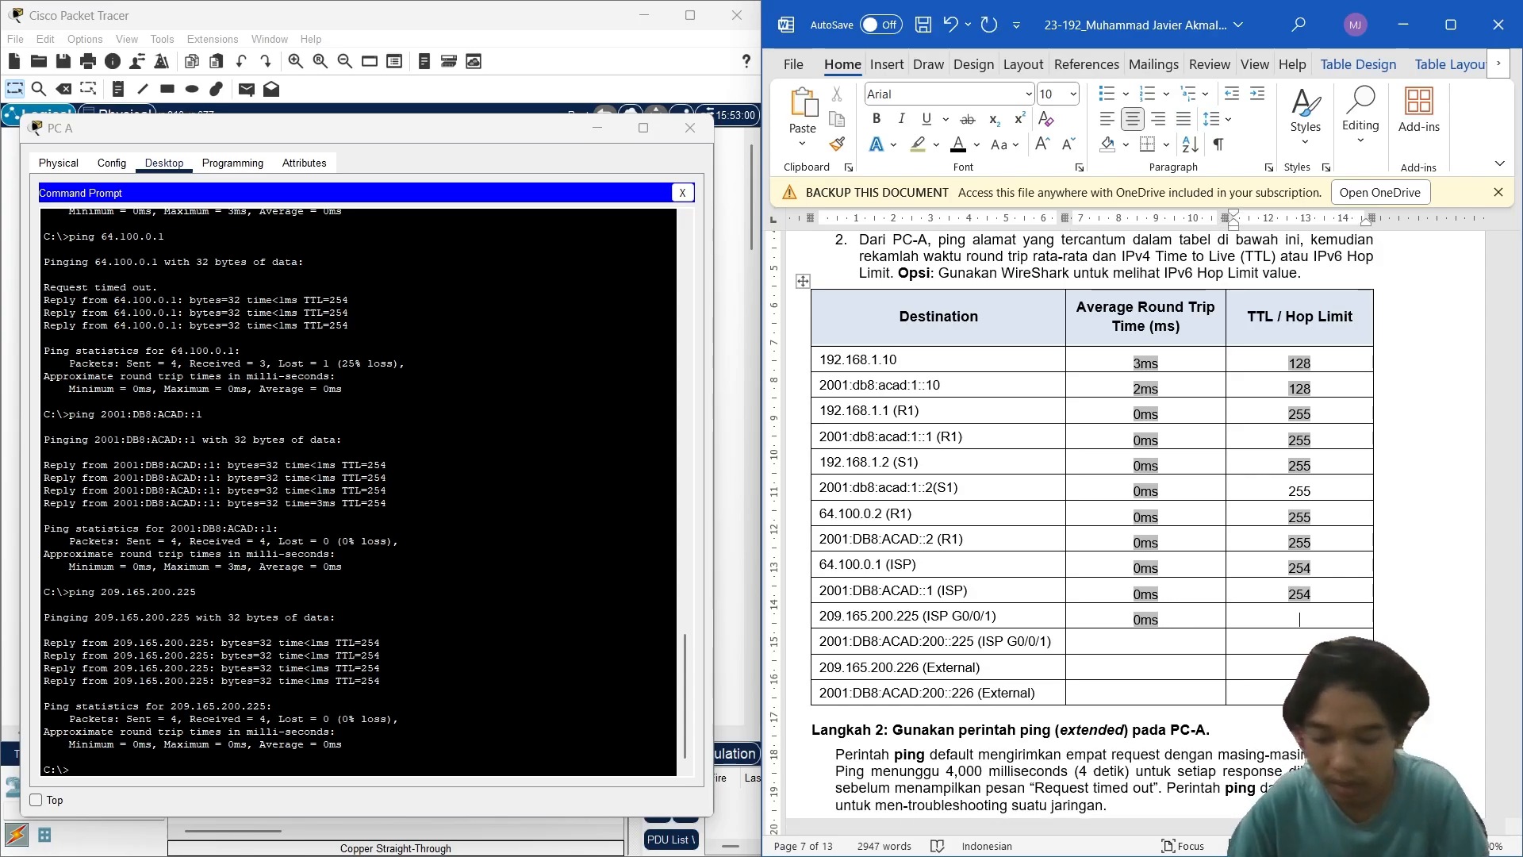
{"action": "type", "text": "254"}
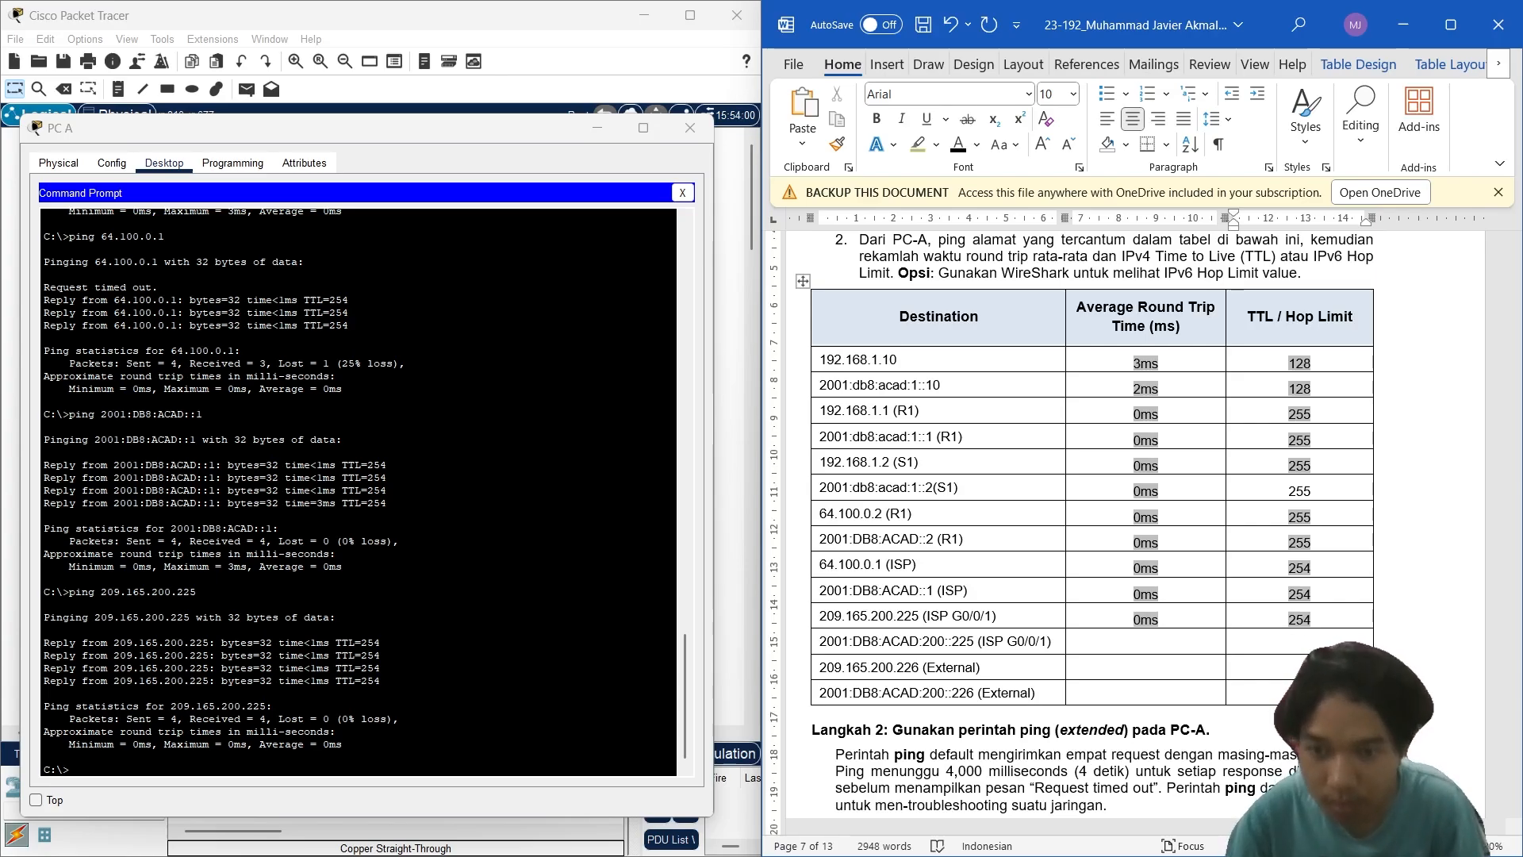
Step: Copy the address 2001:DB8:ACAD:200::225 from the table and ping it from PC A's command prompt
{"action": "left_click", "coordinate": [922, 641]}
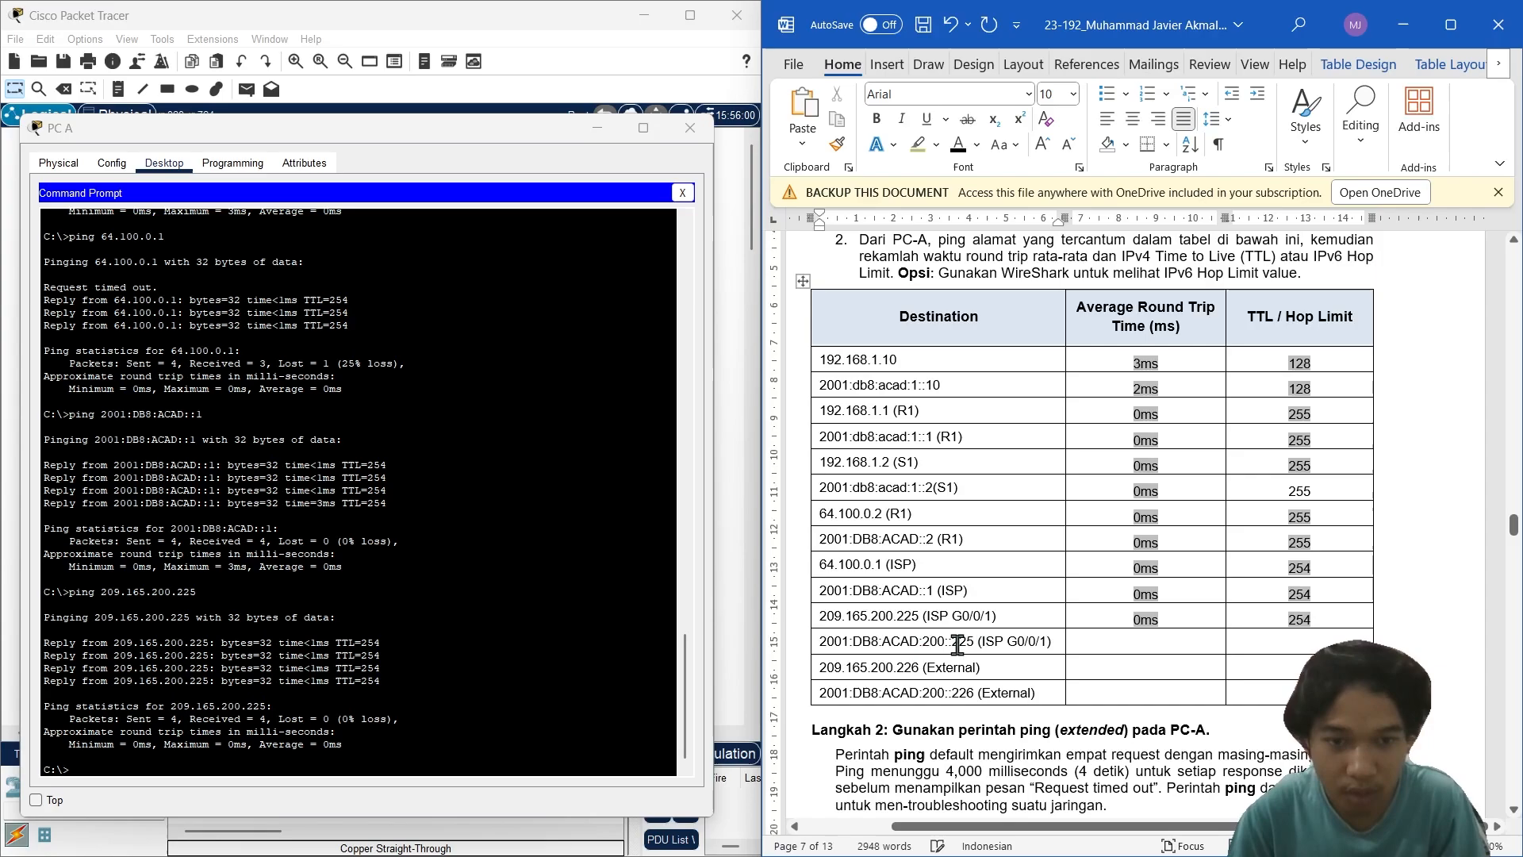
{"action": "left_click_drag", "start_coordinate": [978, 641], "coordinate": [814, 647]}
{"action": "key", "text": "ctrl+c"}
{"action": "left_click", "coordinate": [429, 739]}
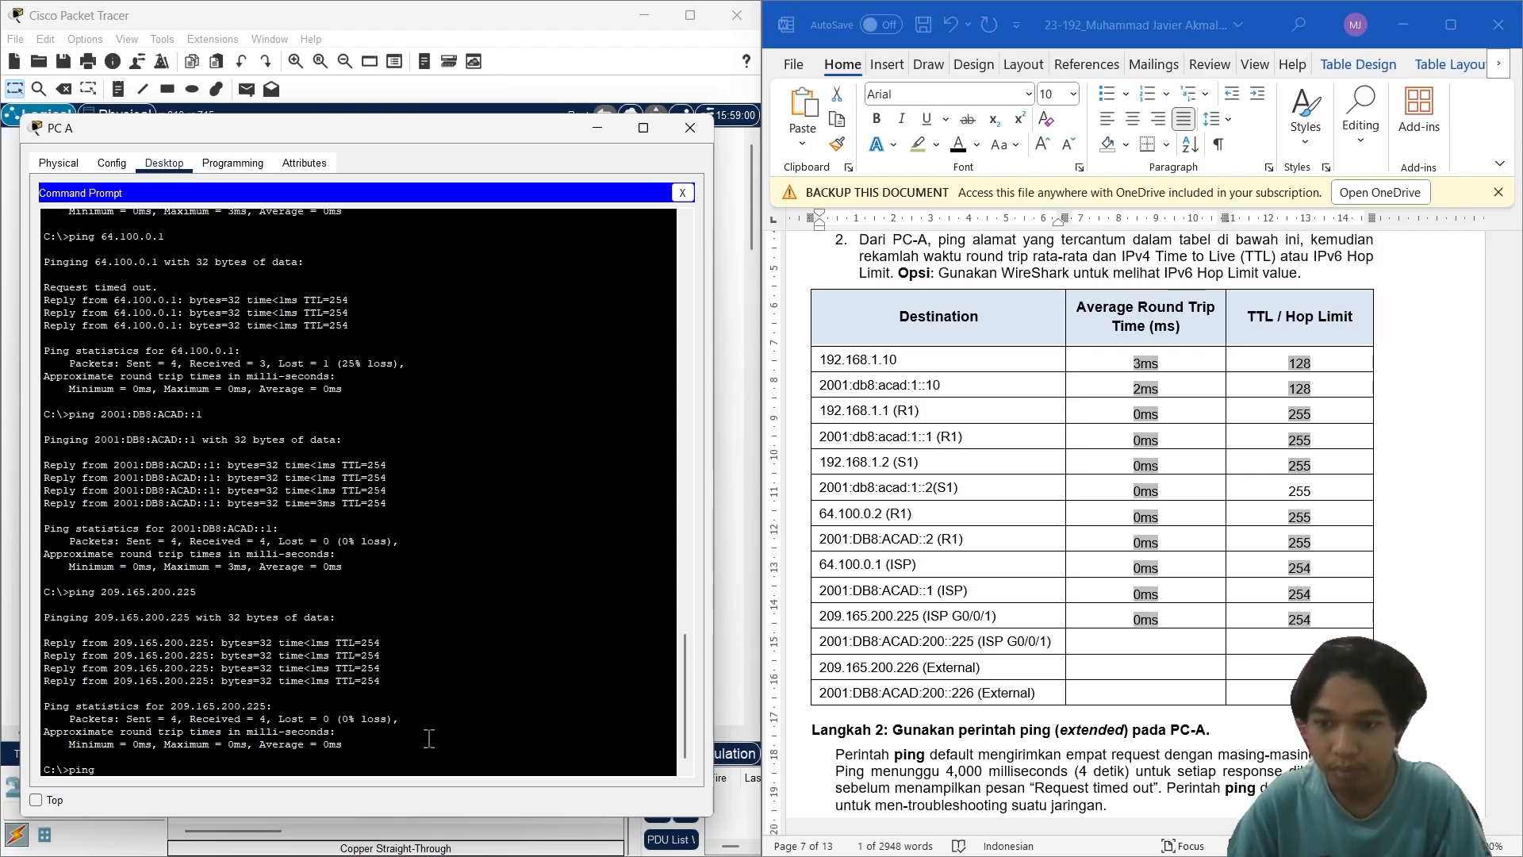
{"action": "type", "text": "ping"}
{"action": "key", "text": "ctrl+v"}
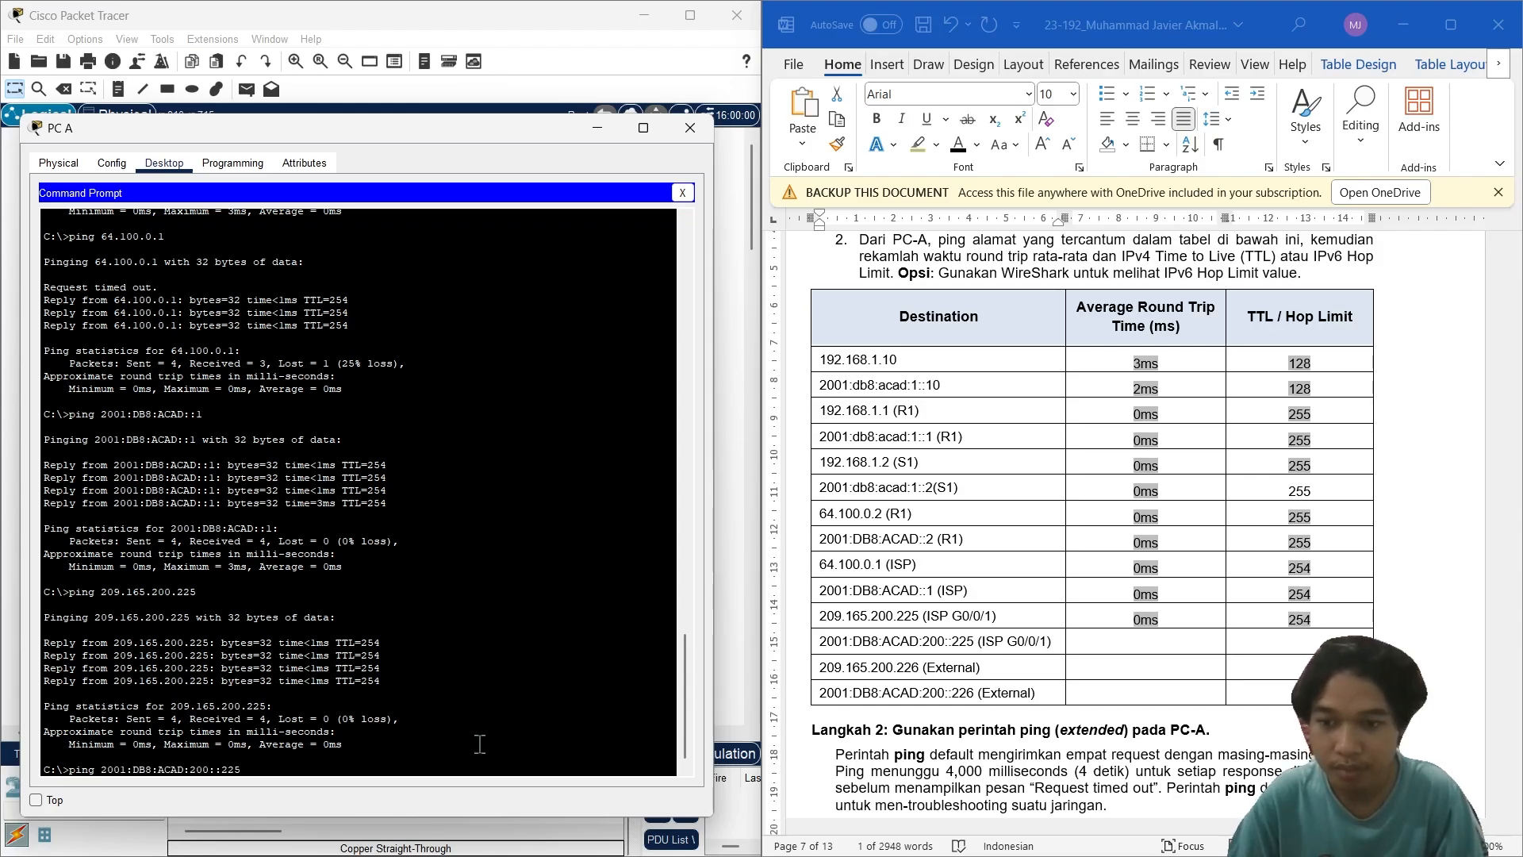
{"action": "key", "text": "Return"}
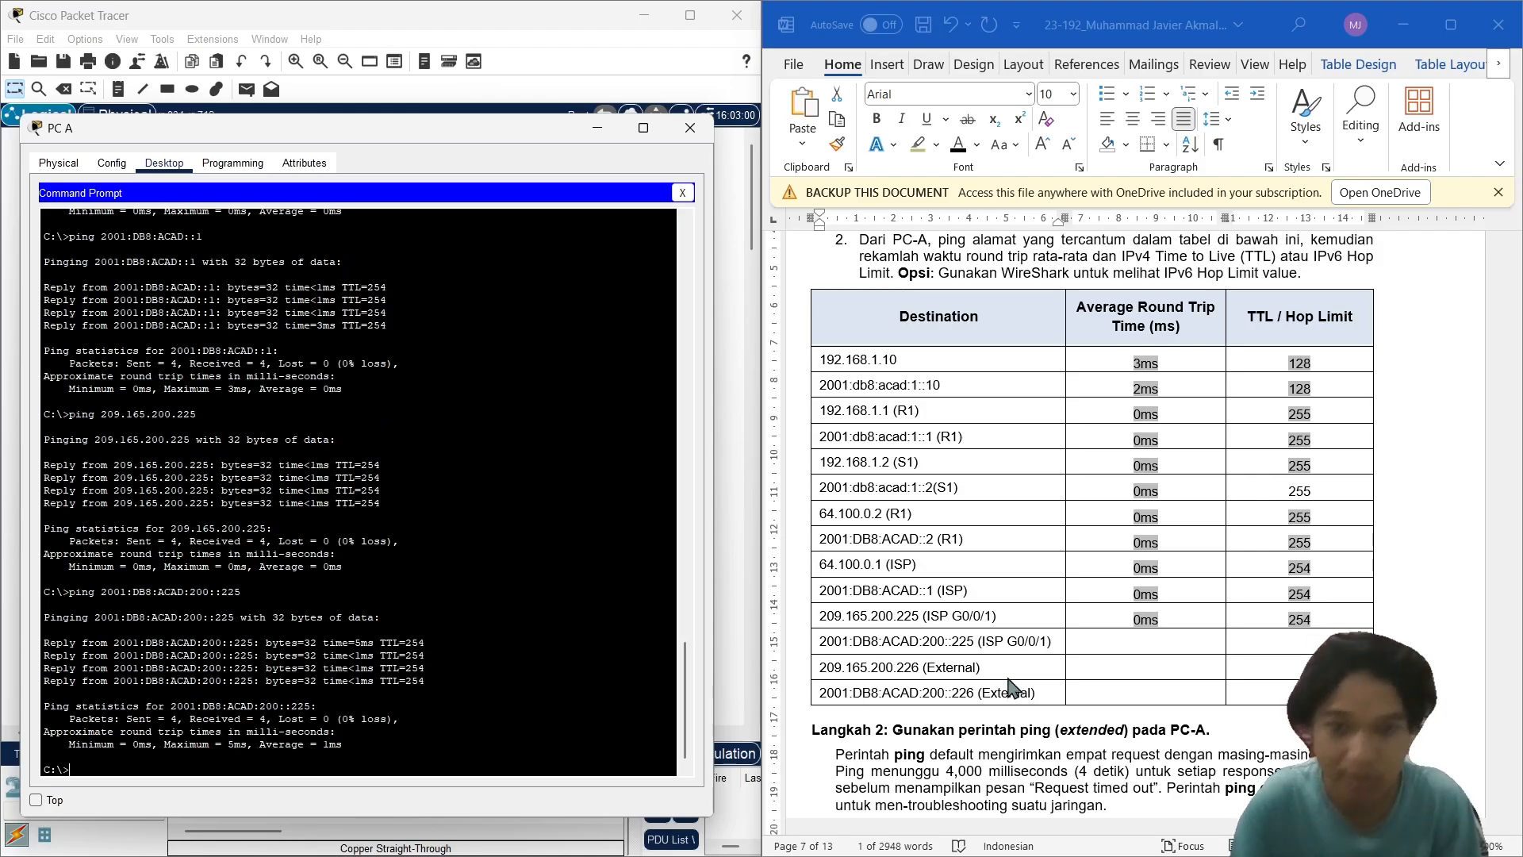
Step: Record 1ms average round trip time and hop limit 254 in the 2001:DB8:ACAD:200::225 row
{"action": "left_click", "coordinate": [1136, 642]}
{"action": "type", "text": "1ms"}
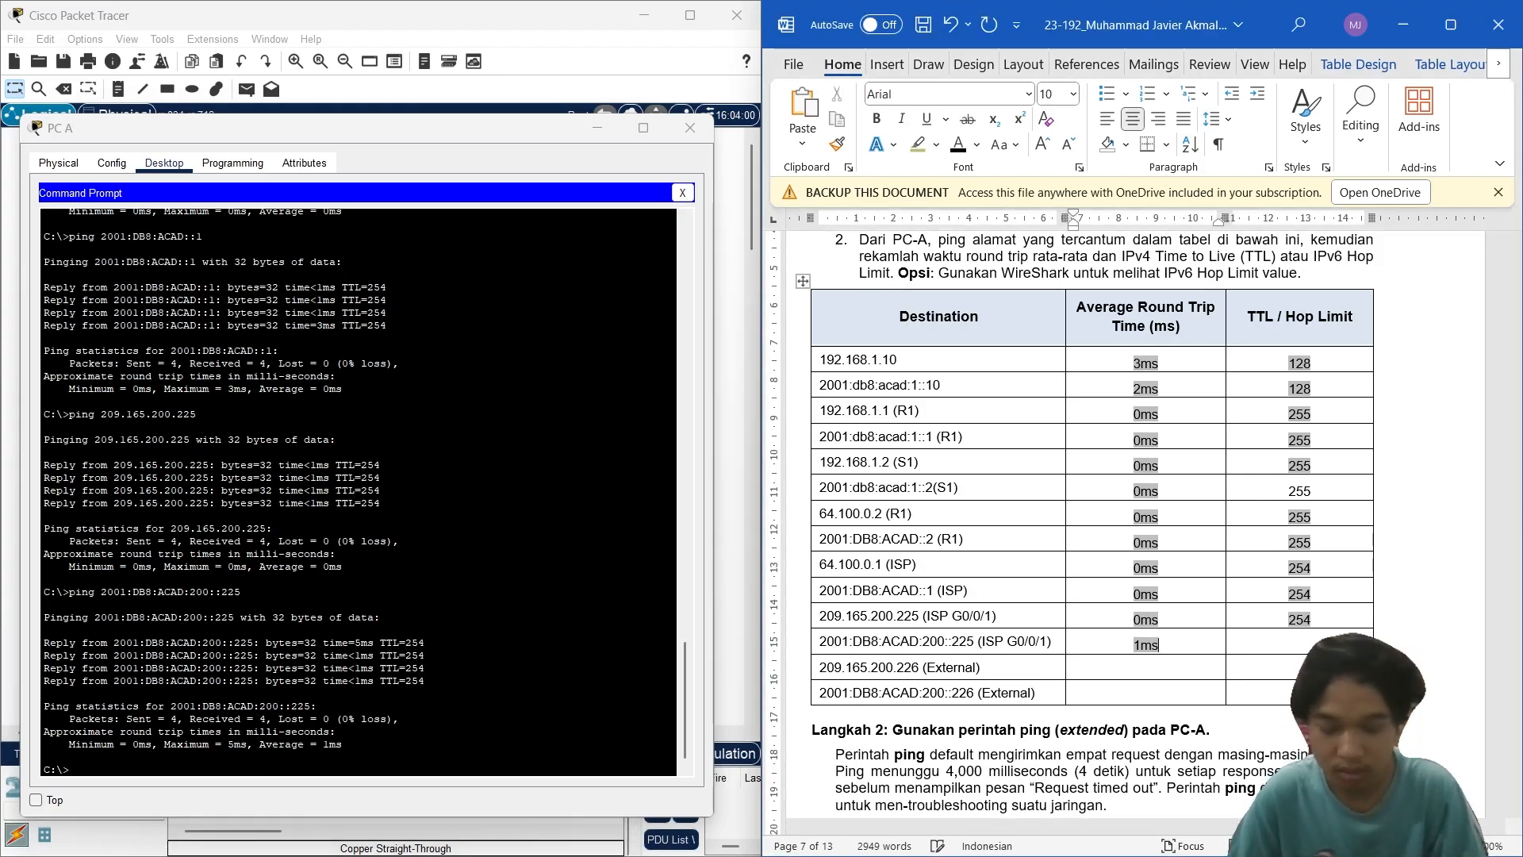
{"action": "key", "text": "Tab"}
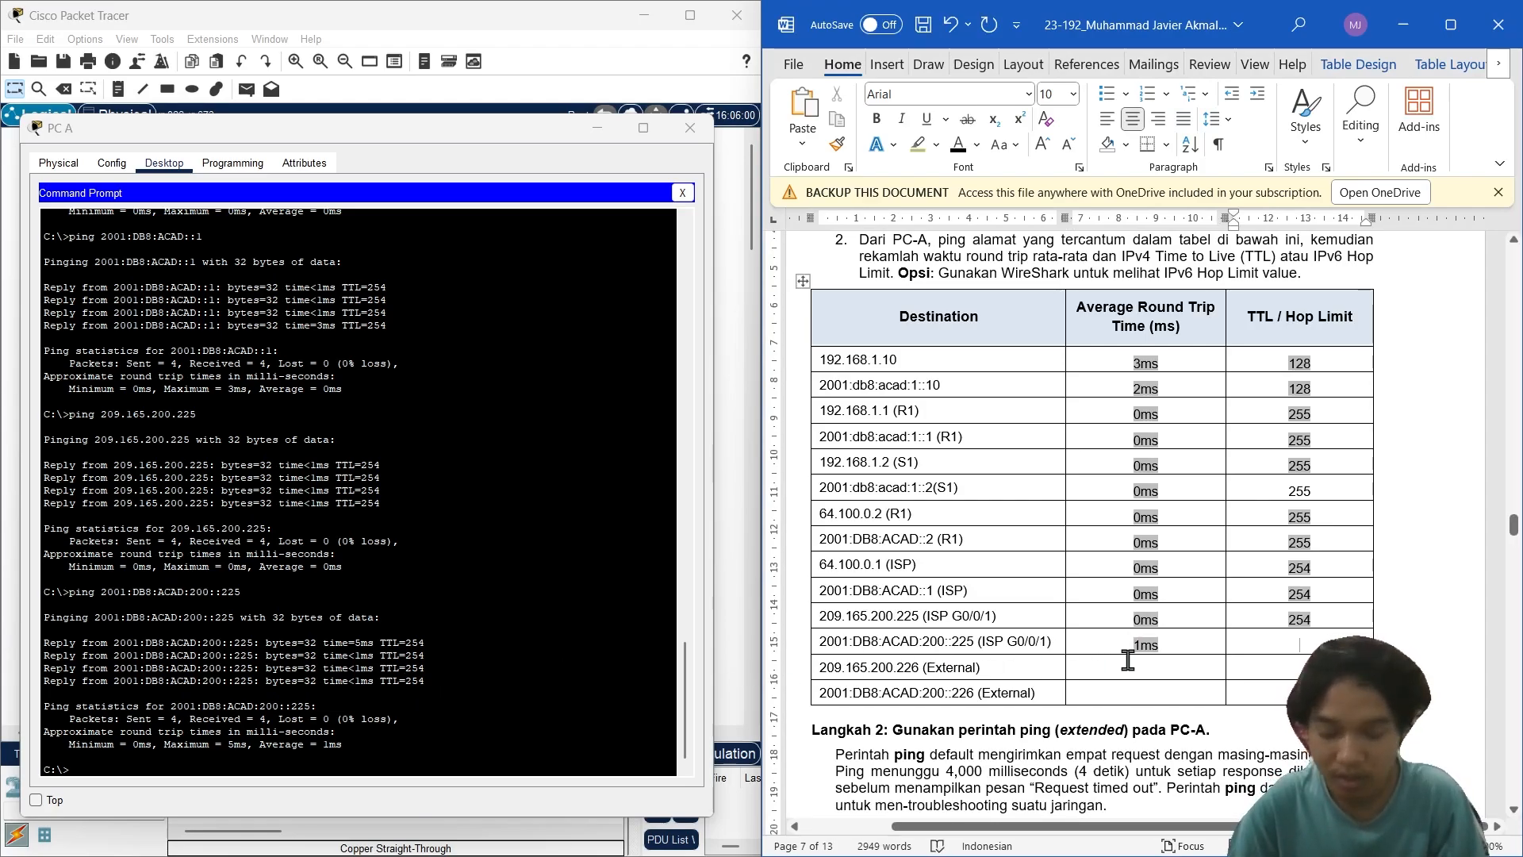
{"action": "type", "text": "254"}
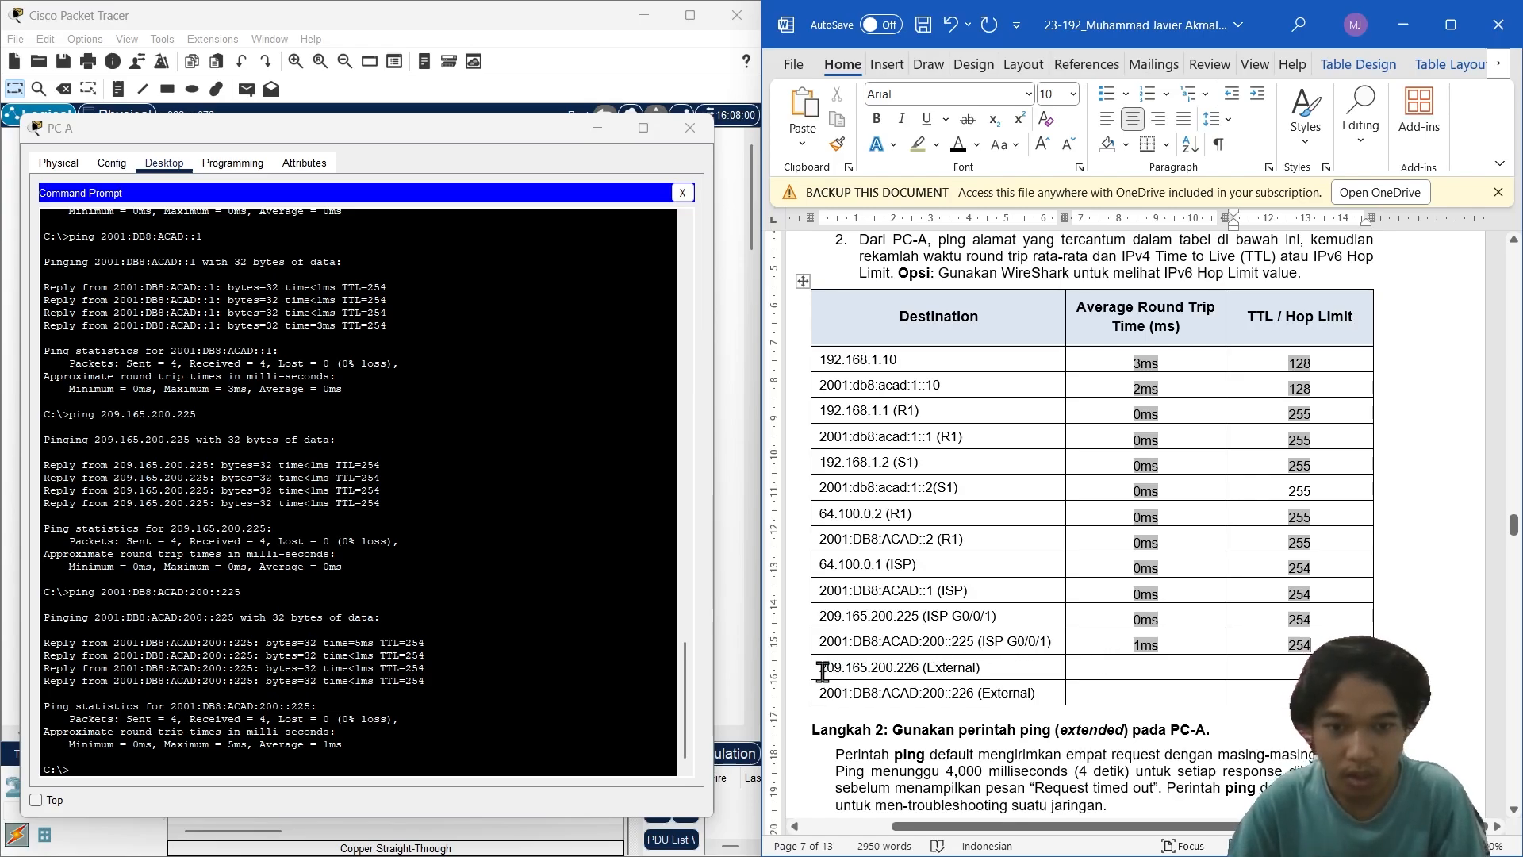
Step: Copy the External address 209.165.200.226 from the table and ping it from PC A's command prompt
{"action": "left_click_drag", "start_coordinate": [819, 670], "coordinate": [920, 673]}
{"action": "key", "text": "ctrl+c"}
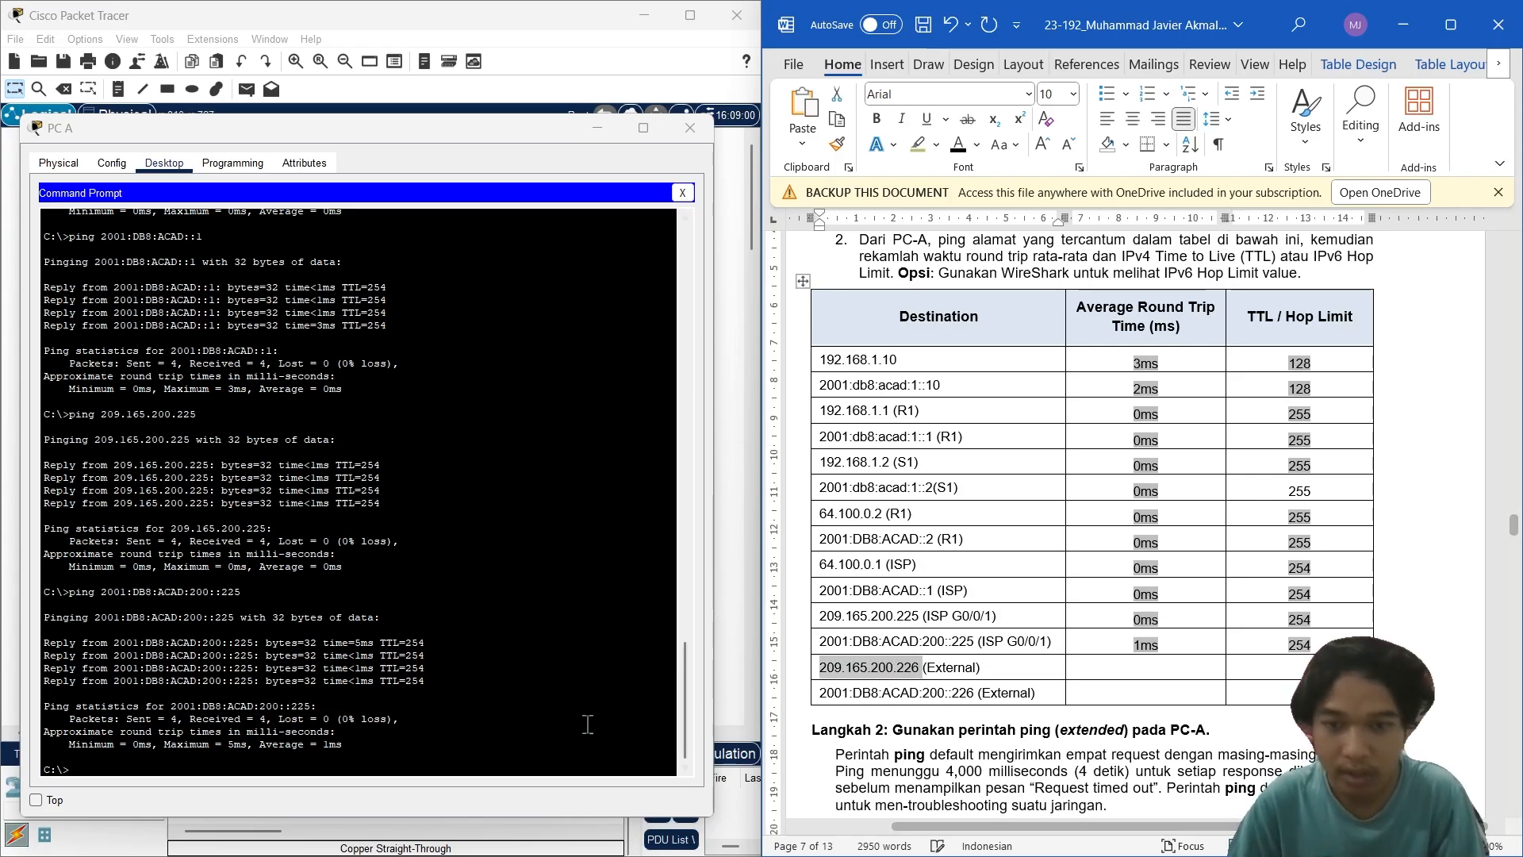
{"action": "left_click", "coordinate": [513, 749]}
{"action": "right_click", "coordinate": [513, 749]}
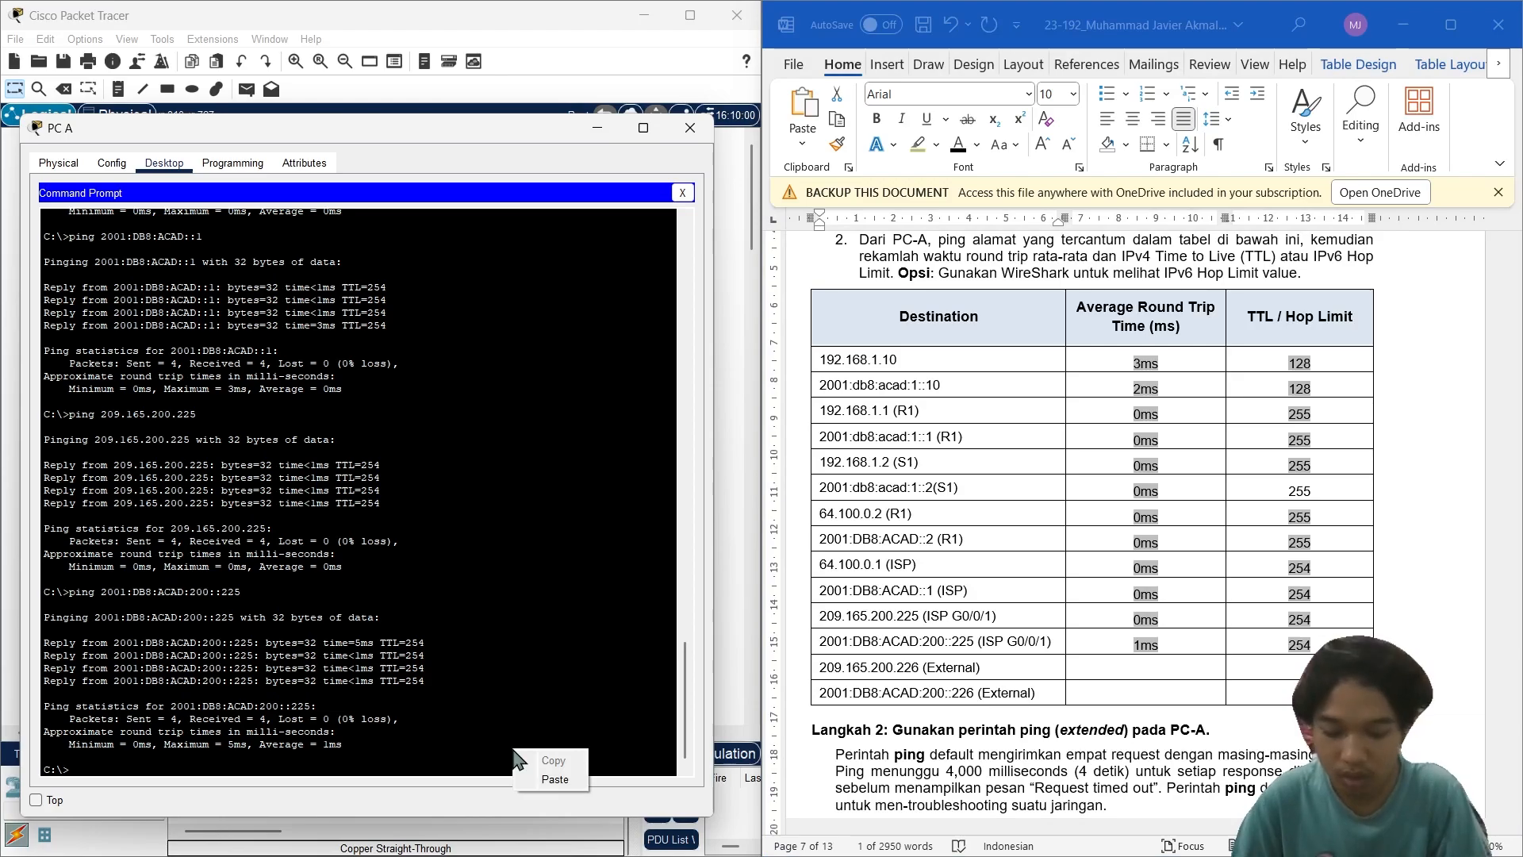
{"action": "left_click", "coordinate": [497, 752]}
{"action": "type", "text": "ping"}
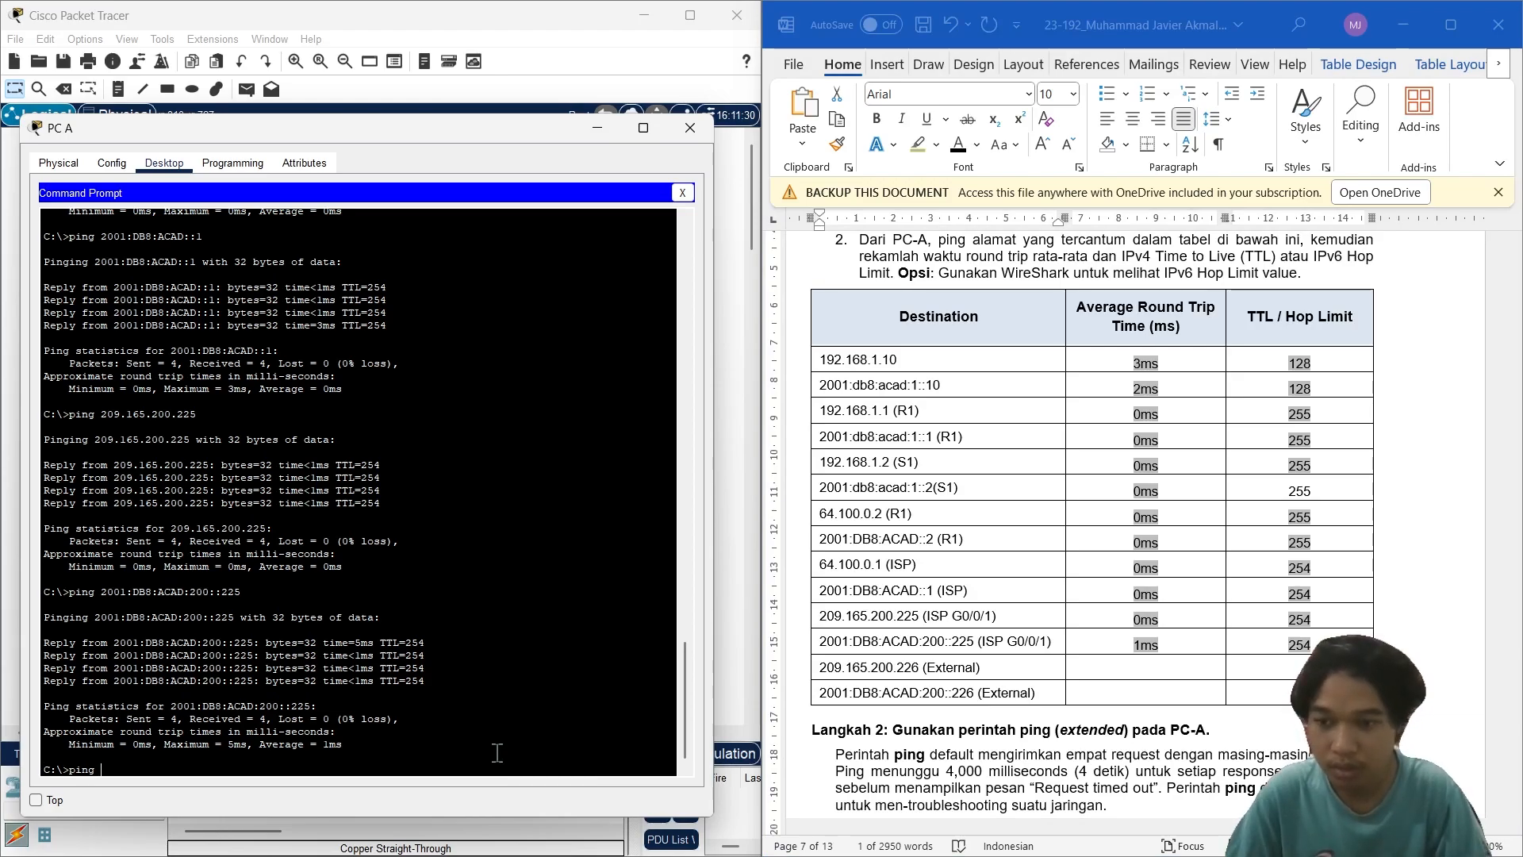
{"action": "right_click", "coordinate": [497, 752]}
{"action": "left_click", "coordinate": [534, 785]}
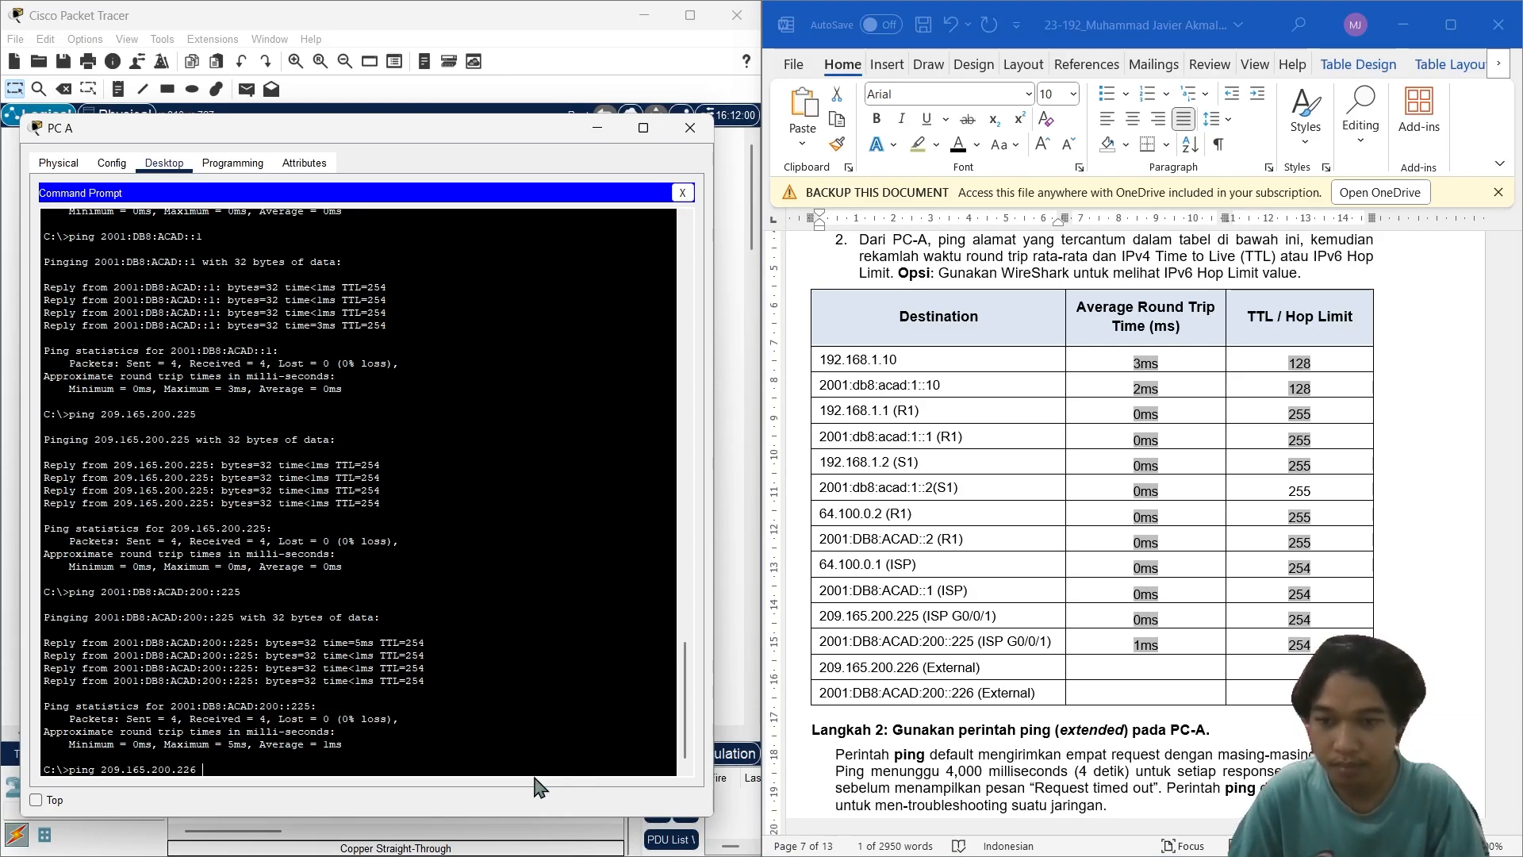
{"action": "key", "text": "Return"}
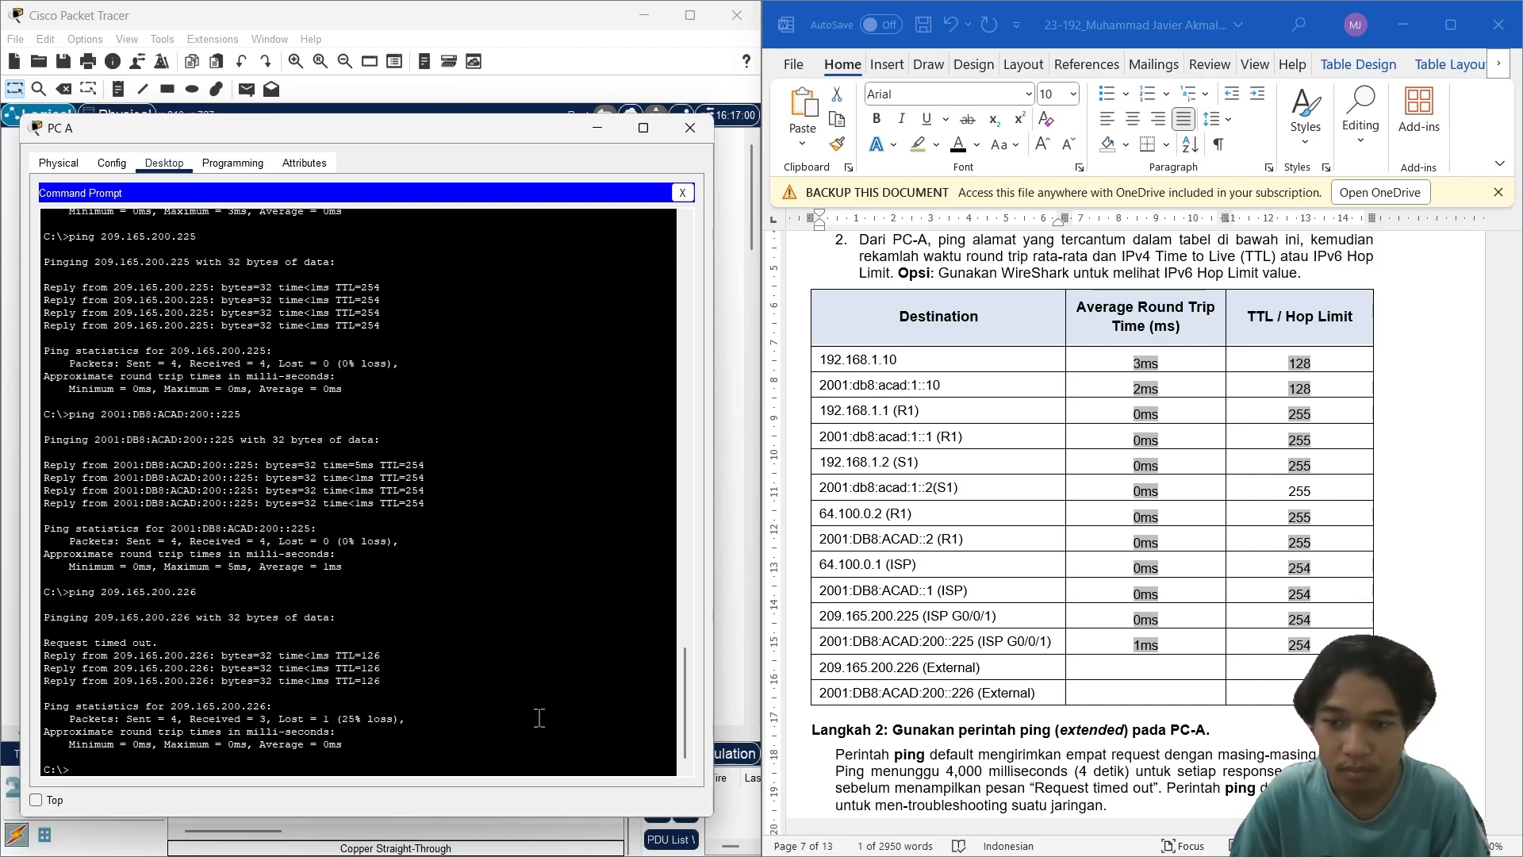
Step: Record 0ms average round trip time and TTL 126 in the 209.165.200.226 (External) row
{"action": "left_click", "coordinate": [1149, 671]}
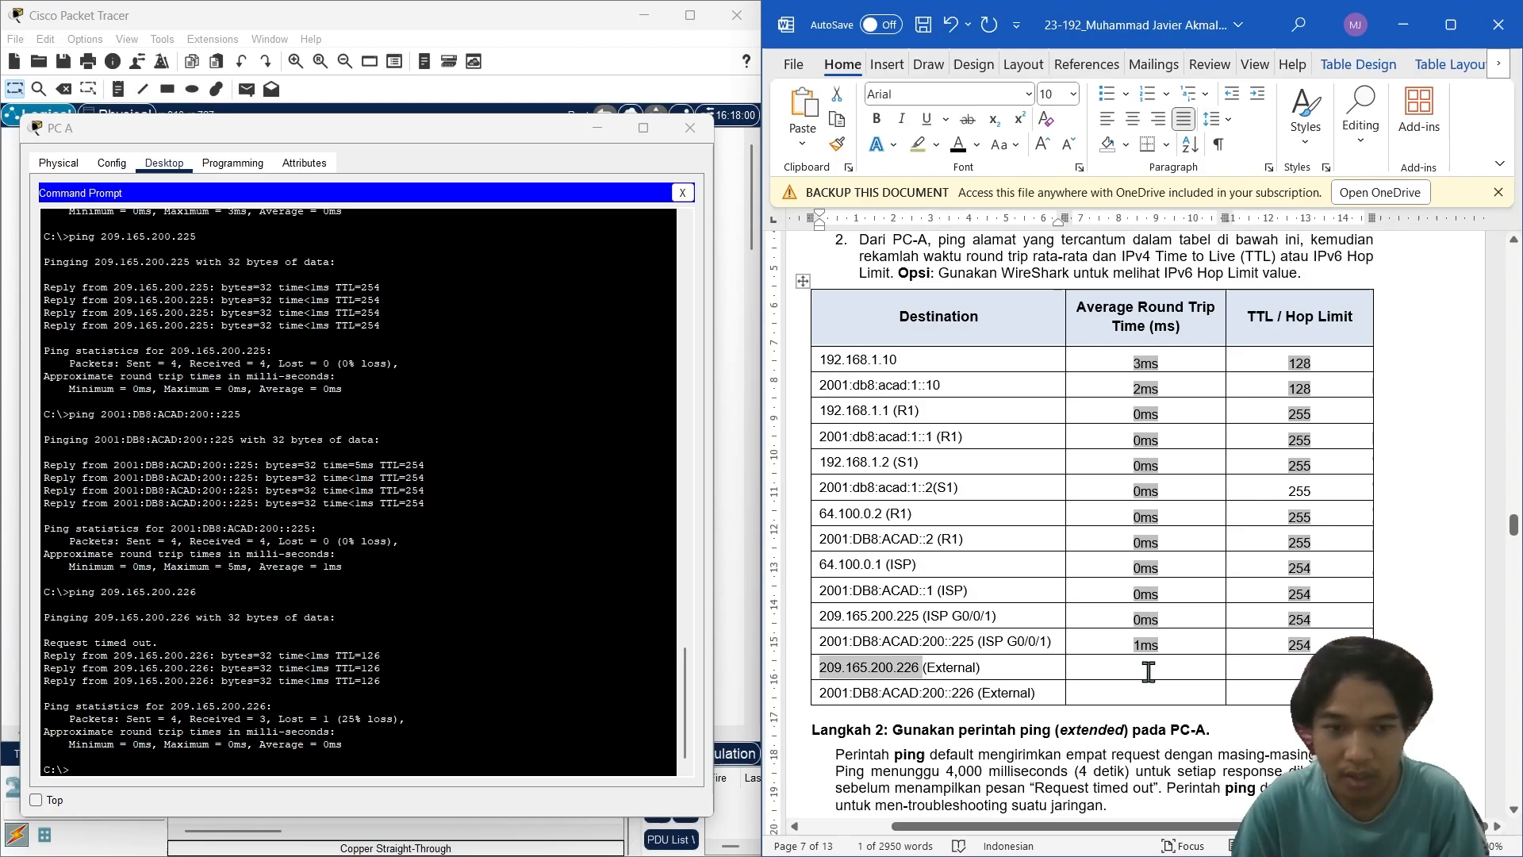
{"action": "type", "text": "0ms"}
{"action": "left_click", "coordinate": [1299, 672]}
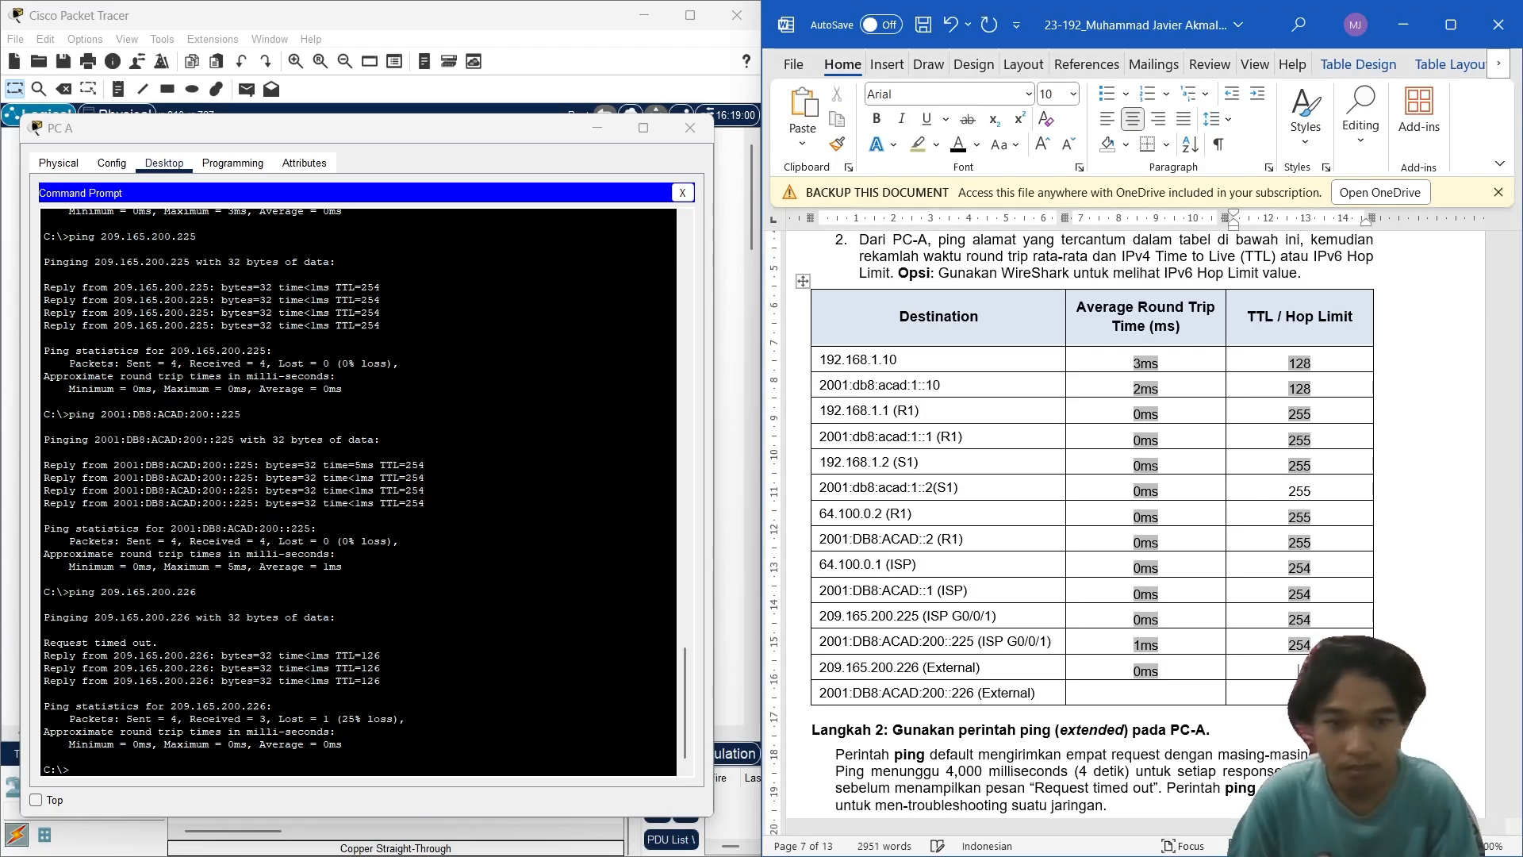
{"action": "type", "text": "126"}
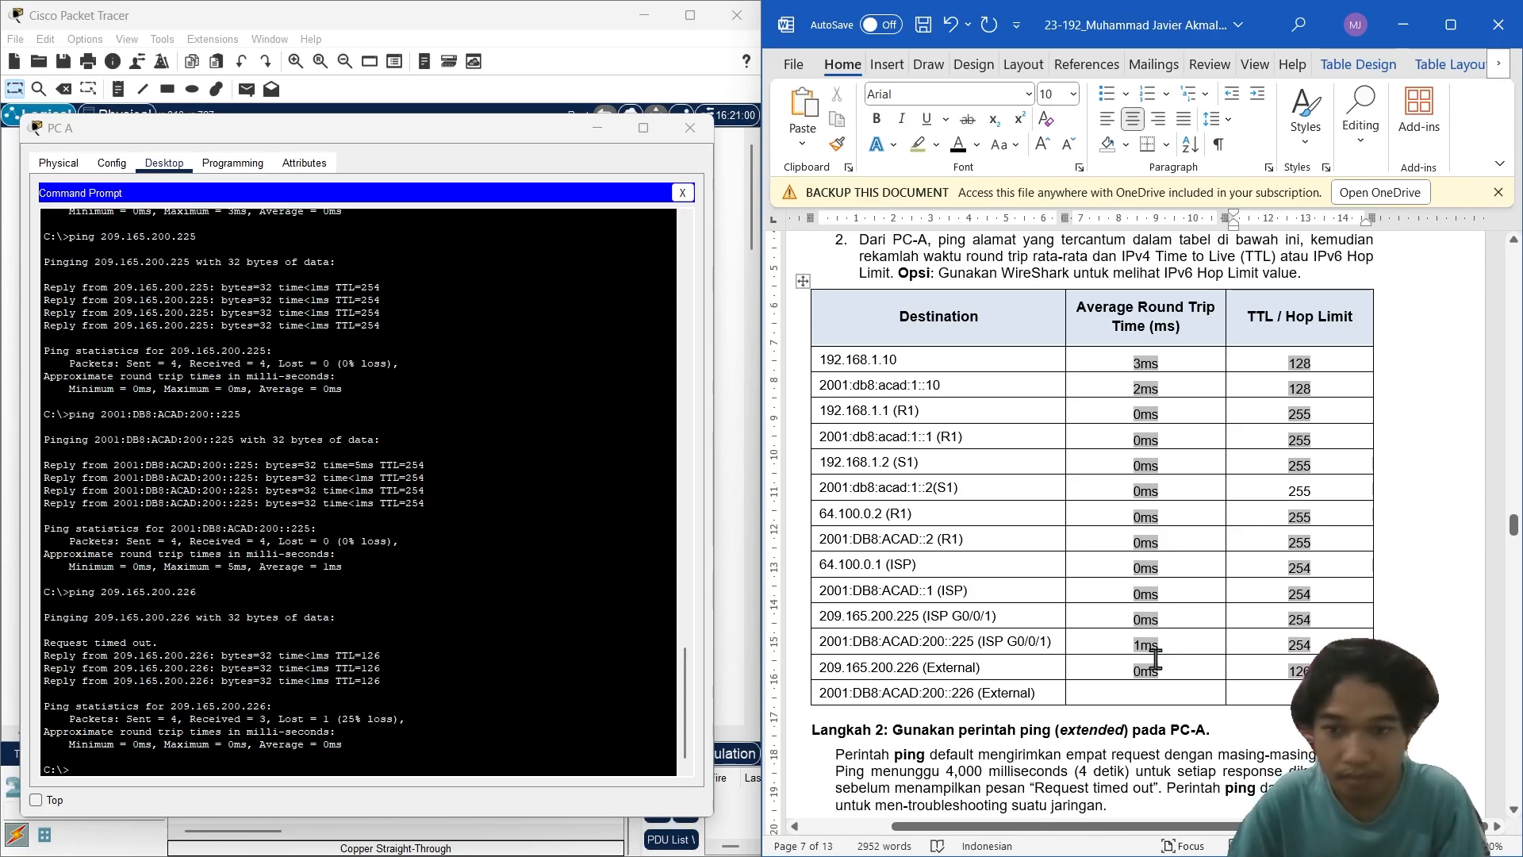
Step: Copy the External address 2001:DB8:ACAD:200::226 from the table and ping it from PC A's command prompt
{"action": "left_click_drag", "start_coordinate": [974, 693], "coordinate": [825, 695]}
{"action": "key", "text": "ctrl+c"}
{"action": "left_click", "coordinate": [559, 746]}
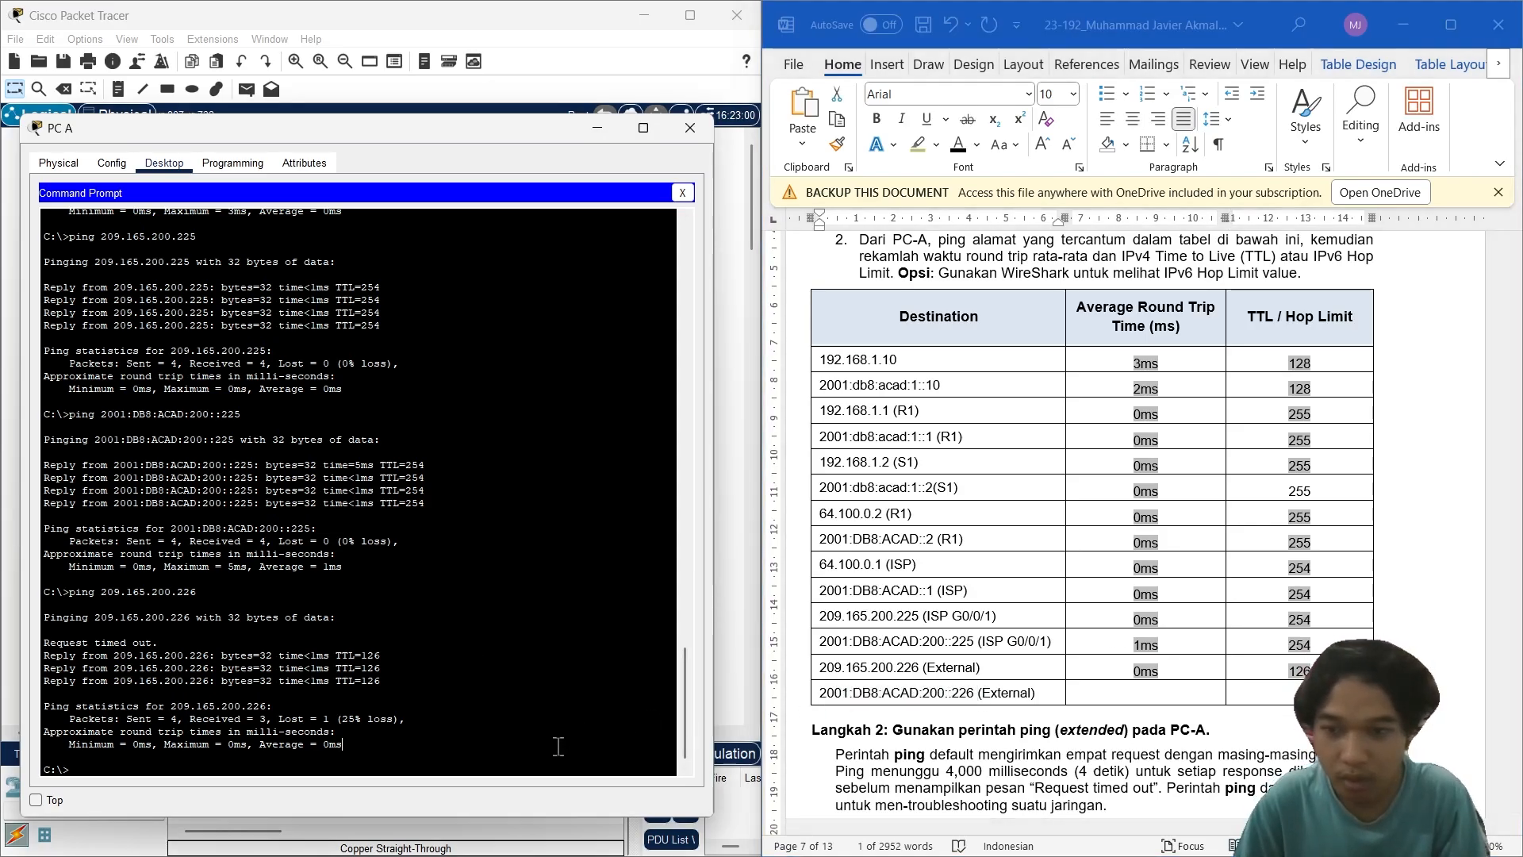
{"action": "scroll", "coordinate": [558, 745], "scroll_direction": "up", "scroll_amount": 1}
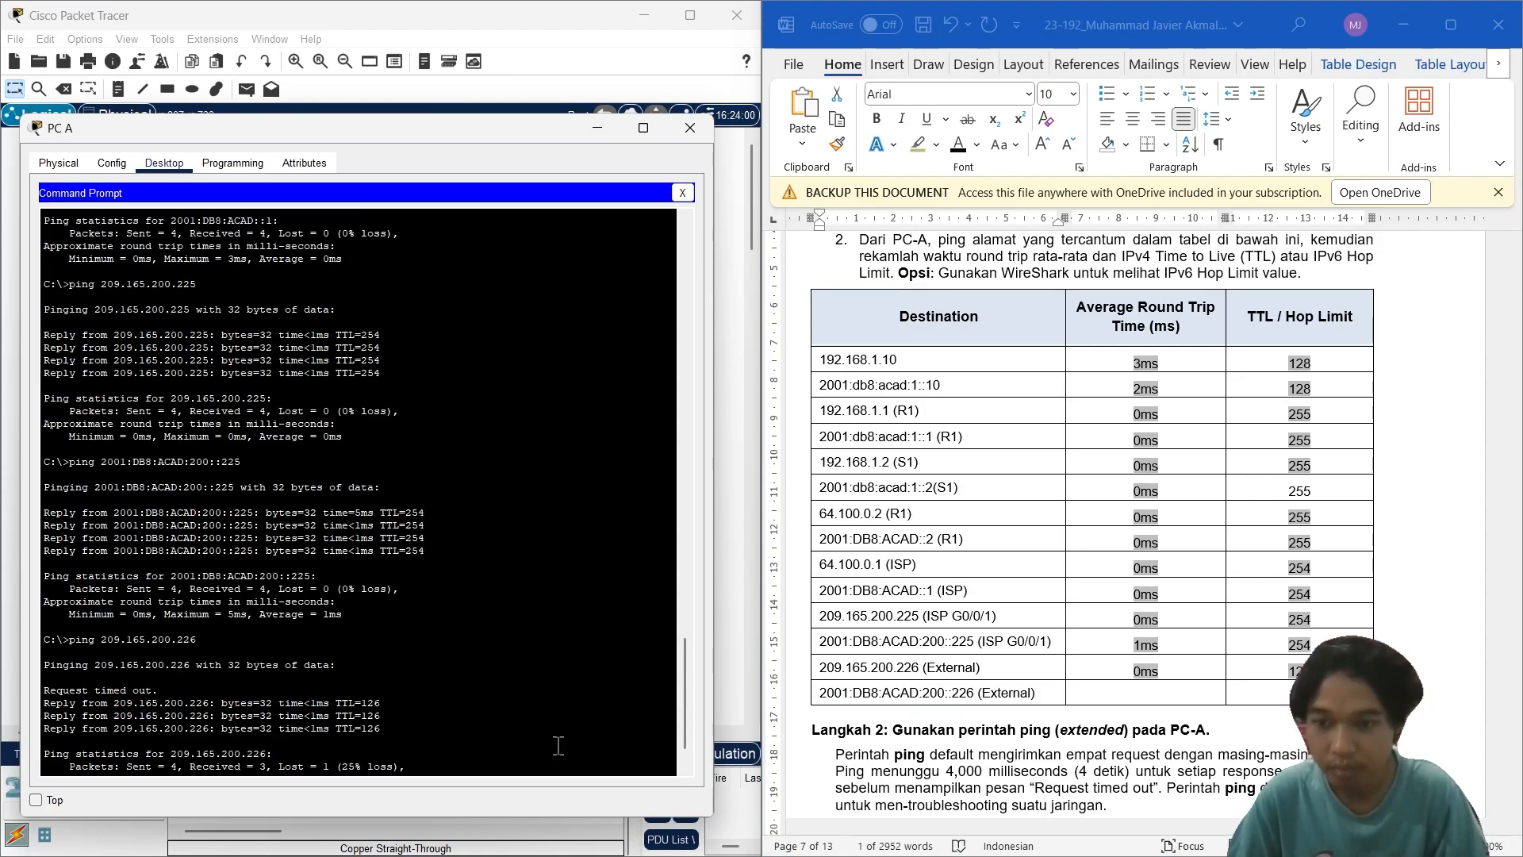
{"action": "type", "text": "ping"}
{"action": "right_click", "coordinate": [558, 744]}
{"action": "left_click", "coordinate": [600, 785]}
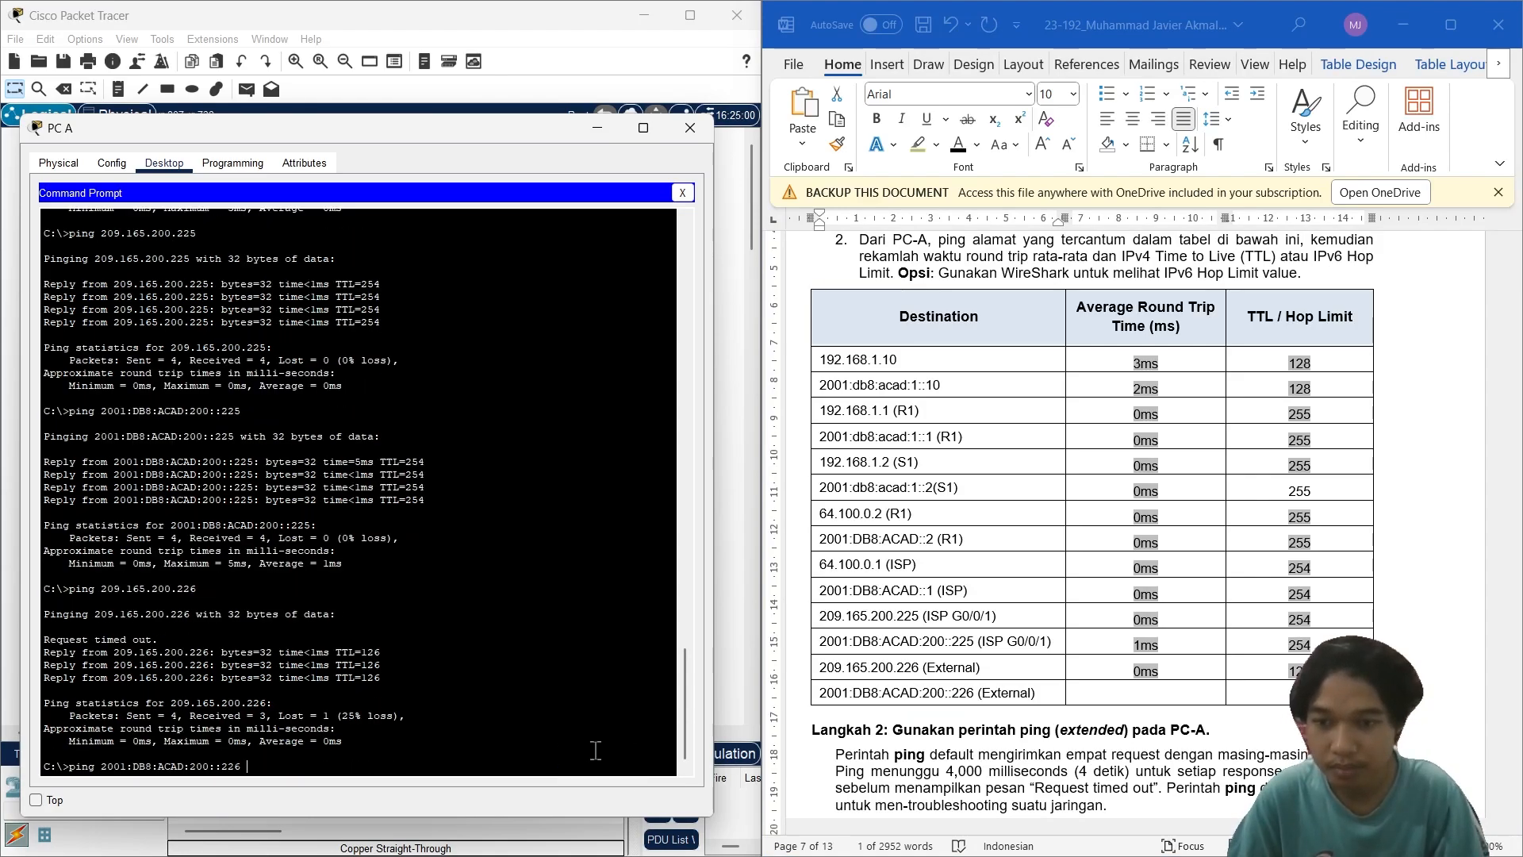
{"action": "key", "text": "Return"}
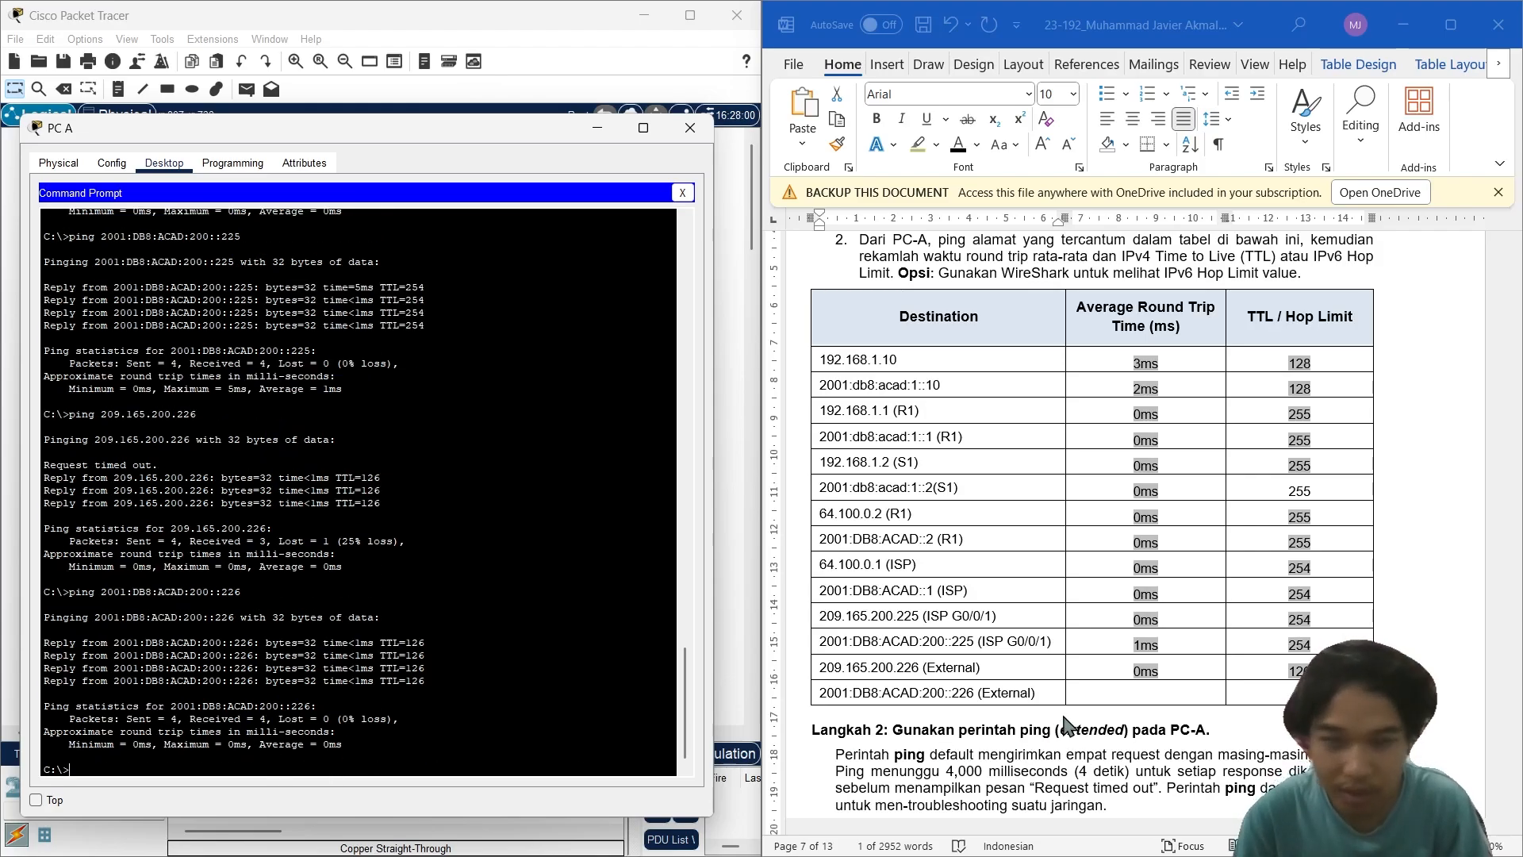
Step: Record 0ms average round trip time and hop limit 126 in the 2001:DB8:ACAD:200::226 (External) row
{"action": "left_click", "coordinate": [1163, 695]}
{"action": "type", "text": "0ms"}
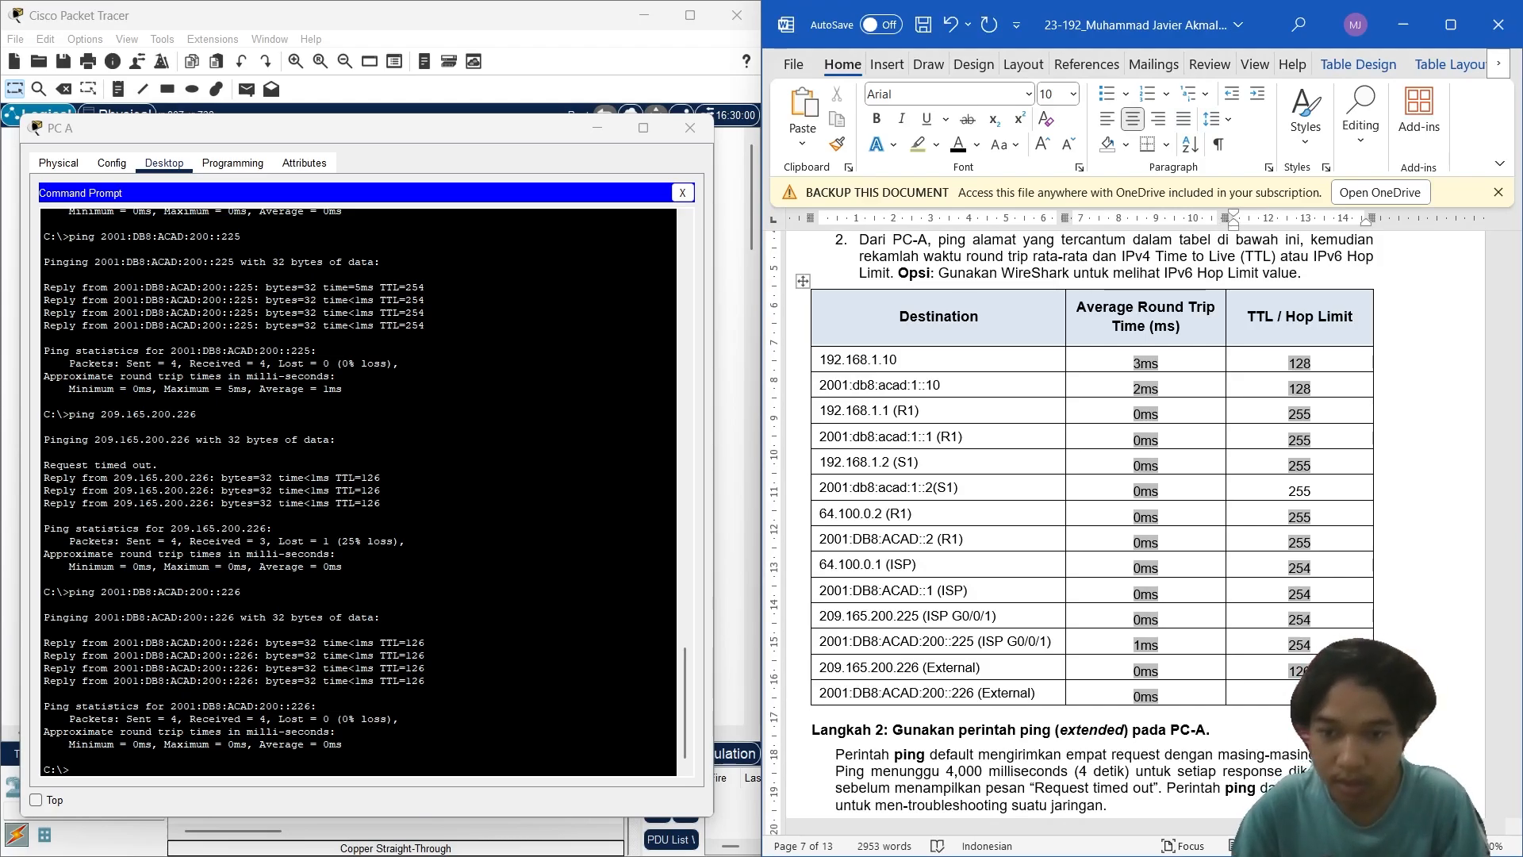
{"action": "type", "text": "126"}
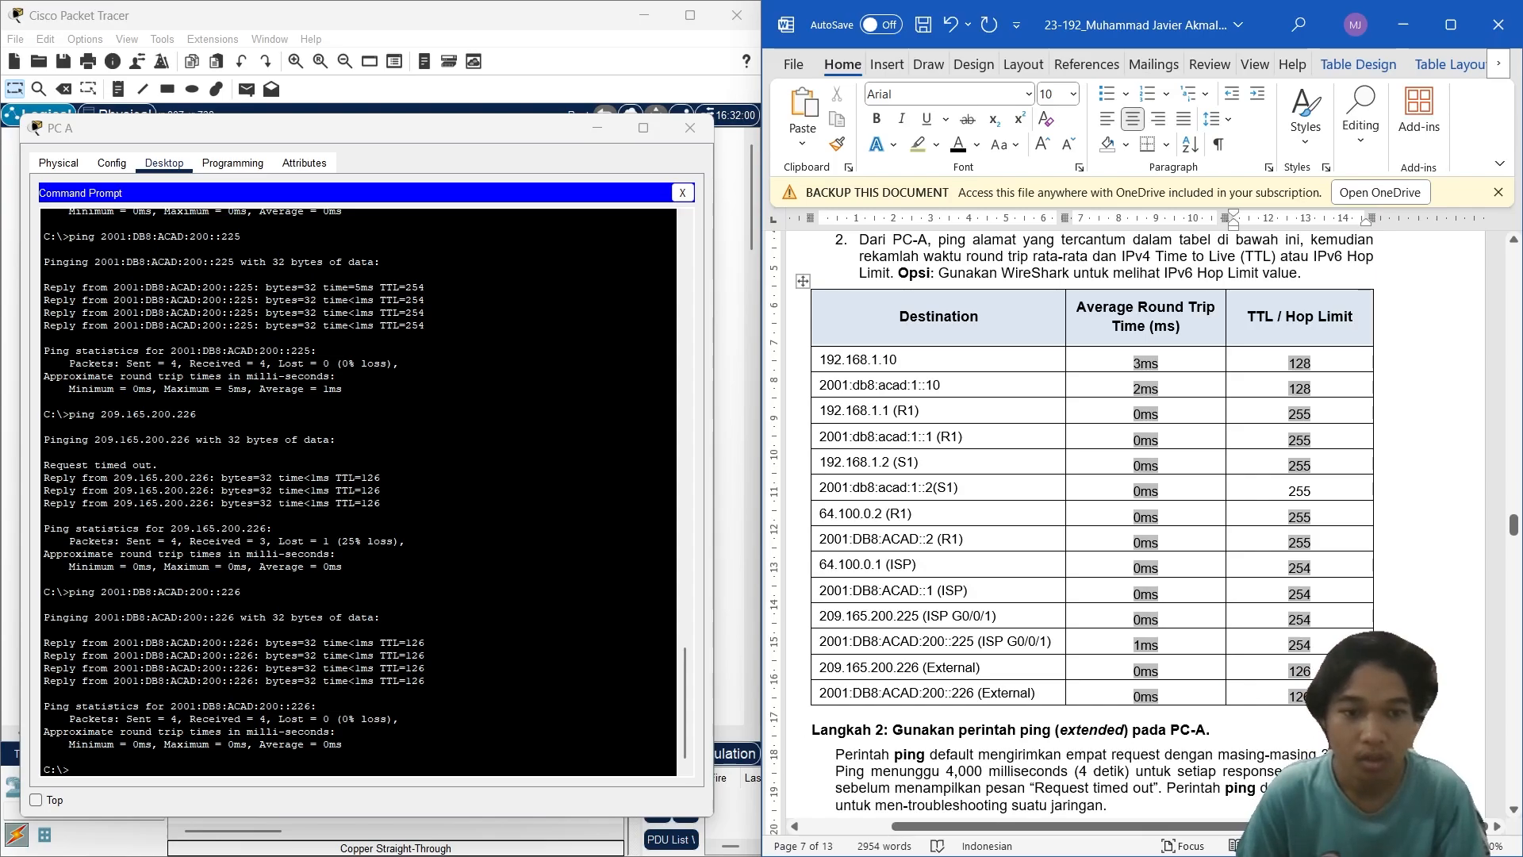
Step: Try to remove the text highlight from all recorded round trip times and TTL values using No Color
{"action": "left_click_drag", "start_coordinate": [1301, 690], "coordinate": [1125, 366]}
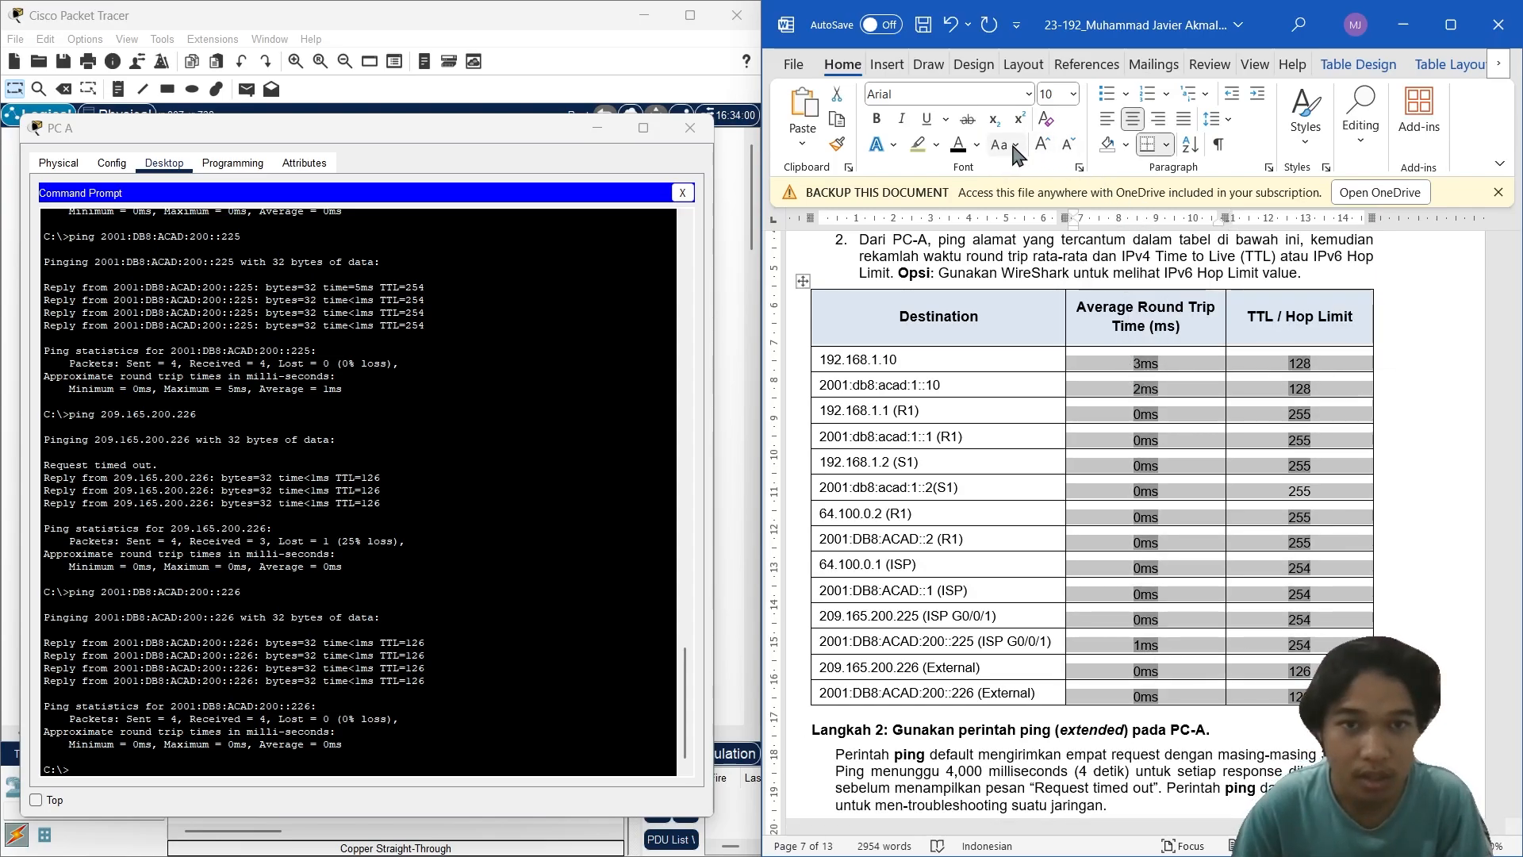
{"action": "left_click", "coordinate": [936, 144]}
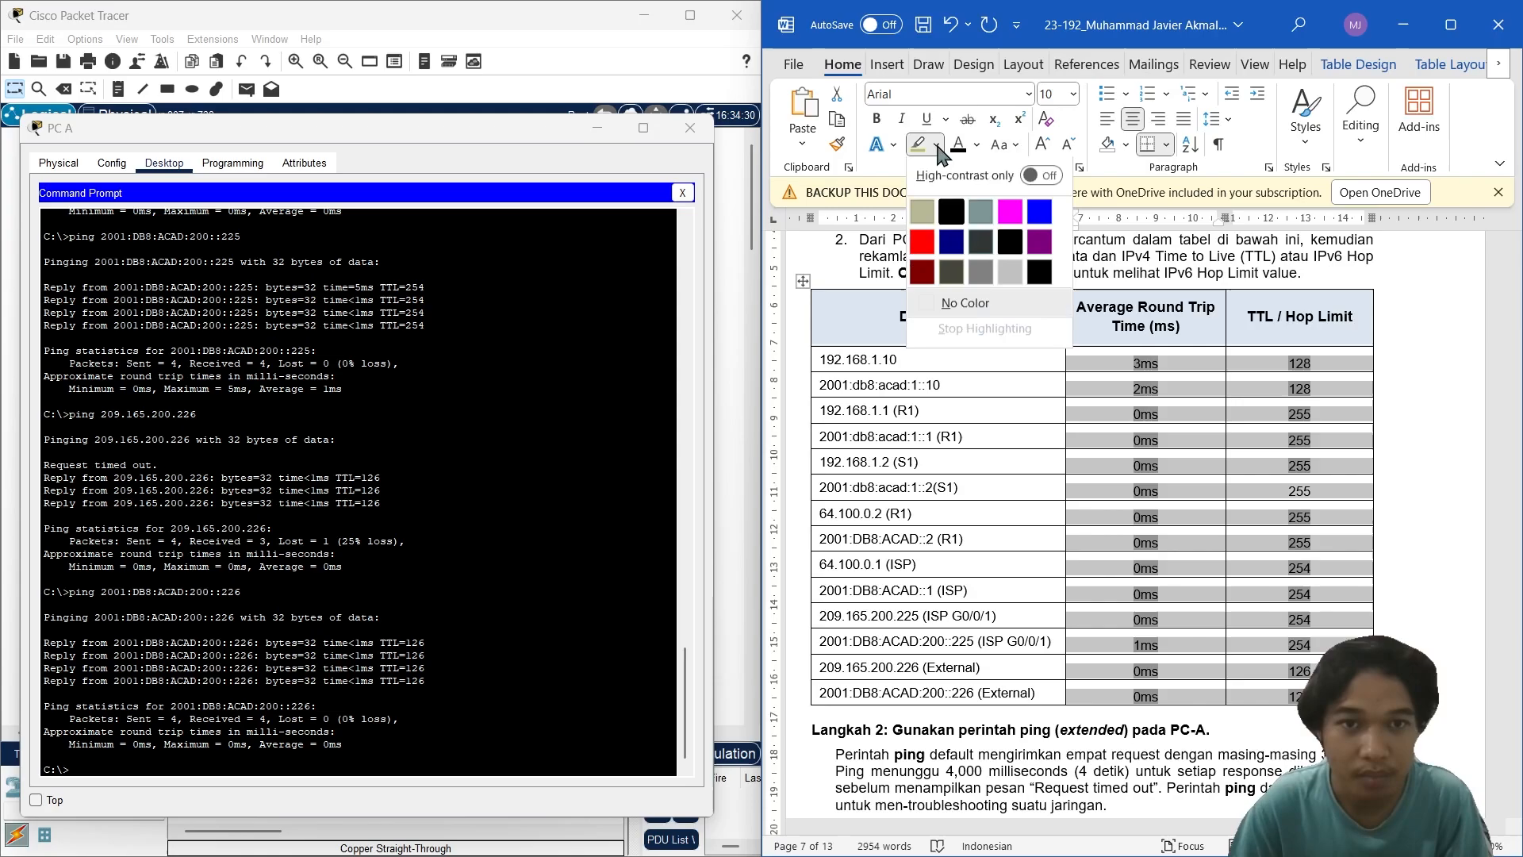
{"action": "left_click", "coordinate": [988, 305]}
{"action": "left_click", "coordinate": [1174, 445]}
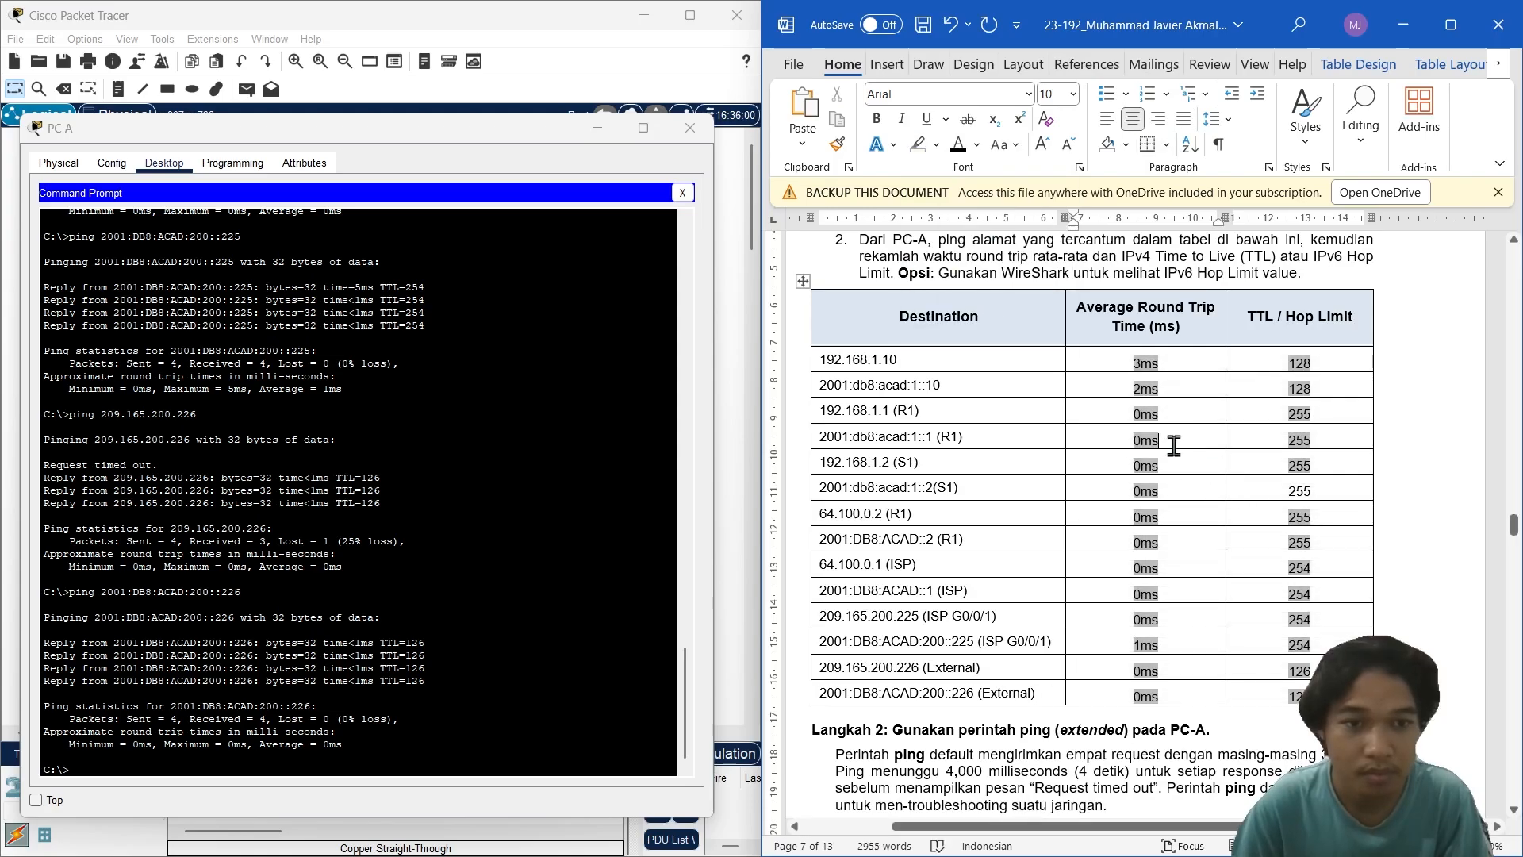
Step: Follow the first instruction of Langkah 2 by running ping without arguments in PC A's command prompt
{"action": "left_click", "coordinate": [1418, 641]}
{"action": "scroll", "coordinate": [1349, 658], "scroll_direction": "down", "scroll_amount": 5}
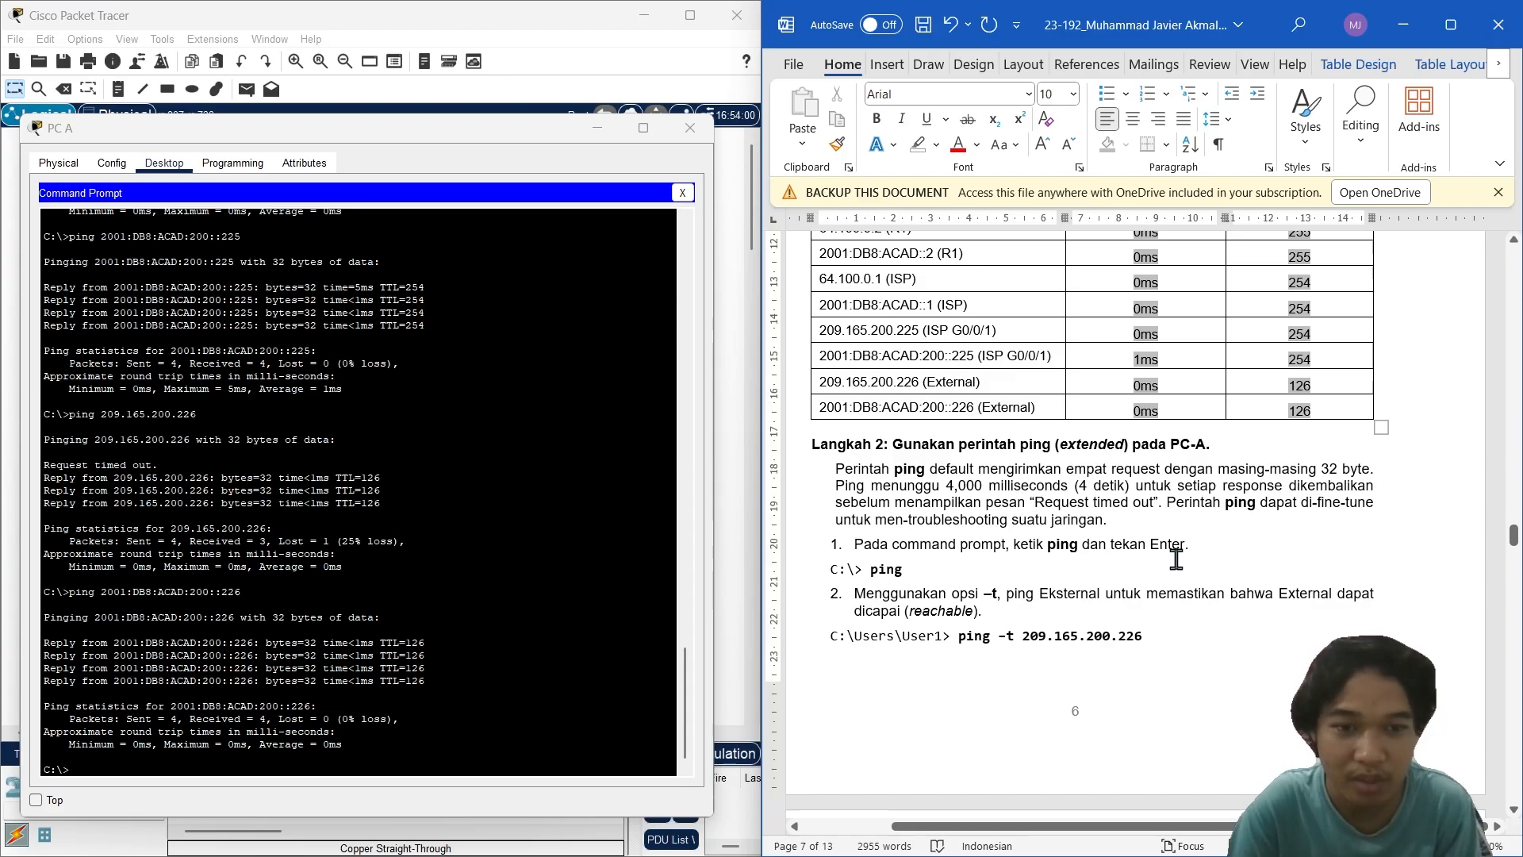
{"action": "left_click", "coordinate": [550, 695]}
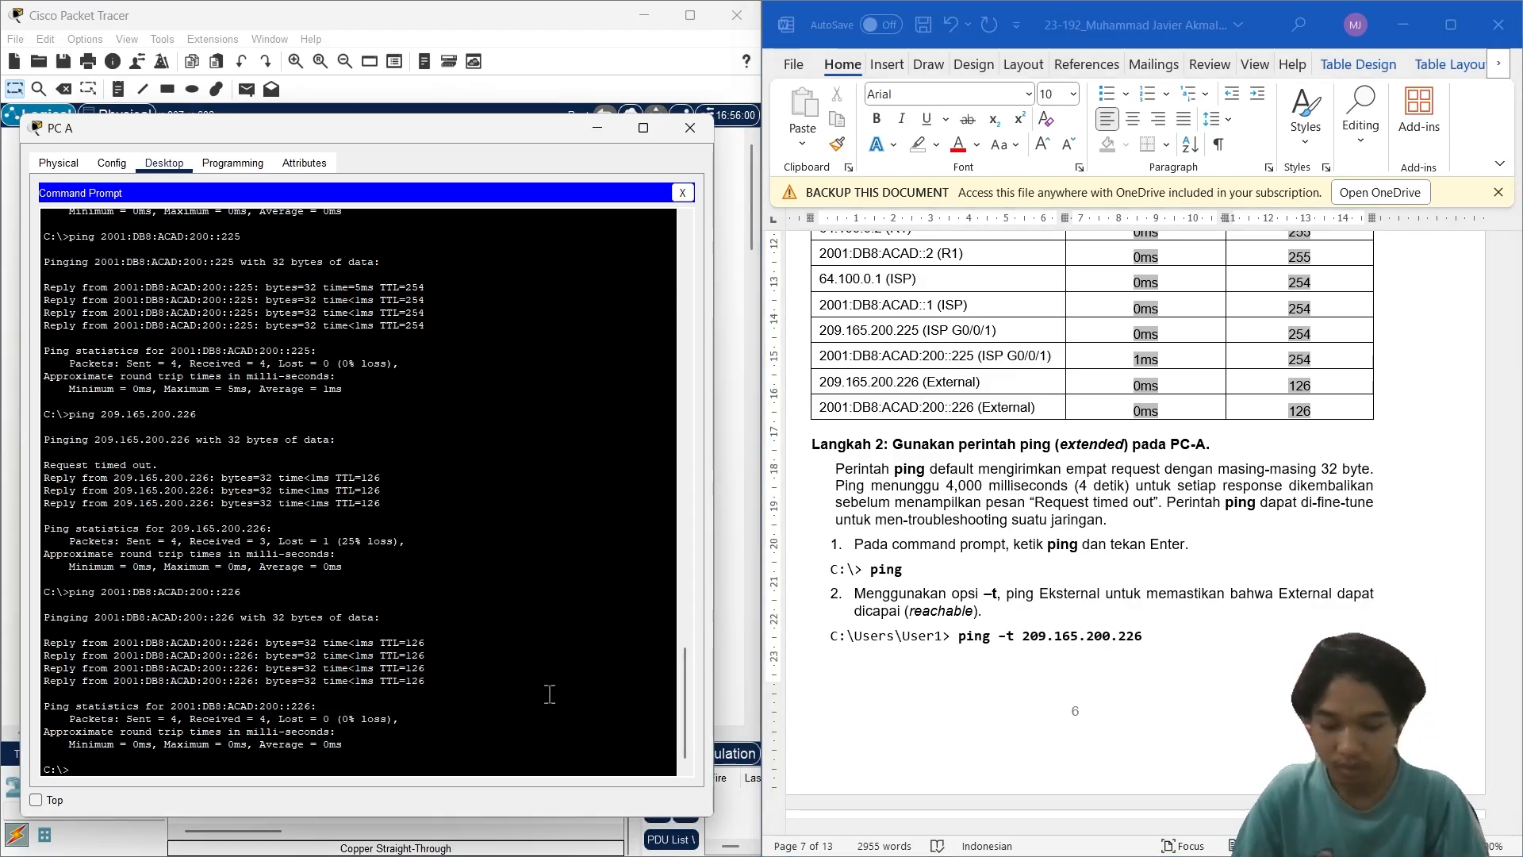
{"action": "type", "text": "ping"}
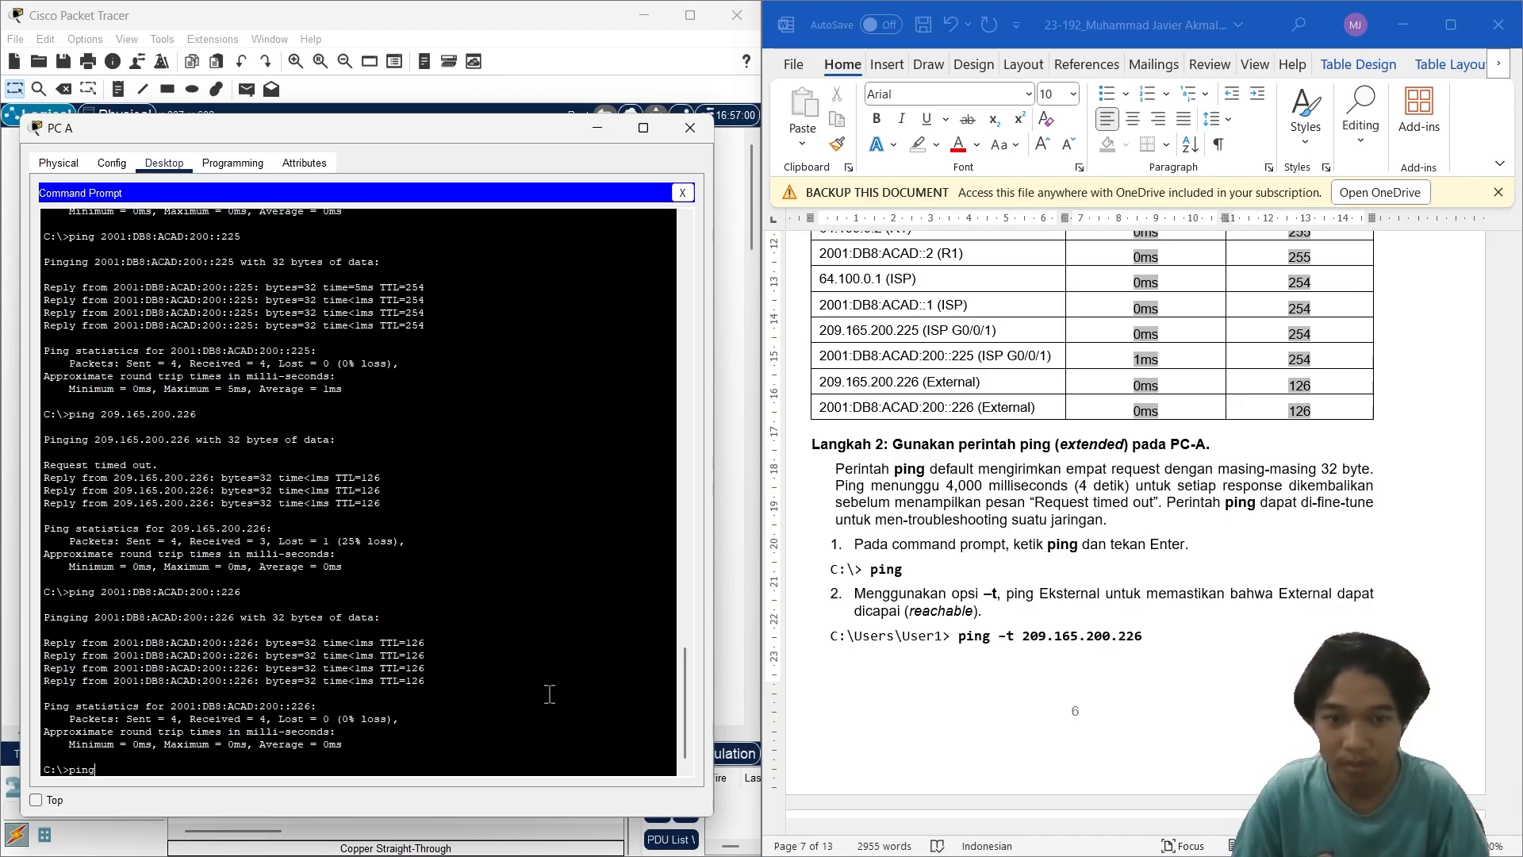
{"action": "key", "text": "Return"}
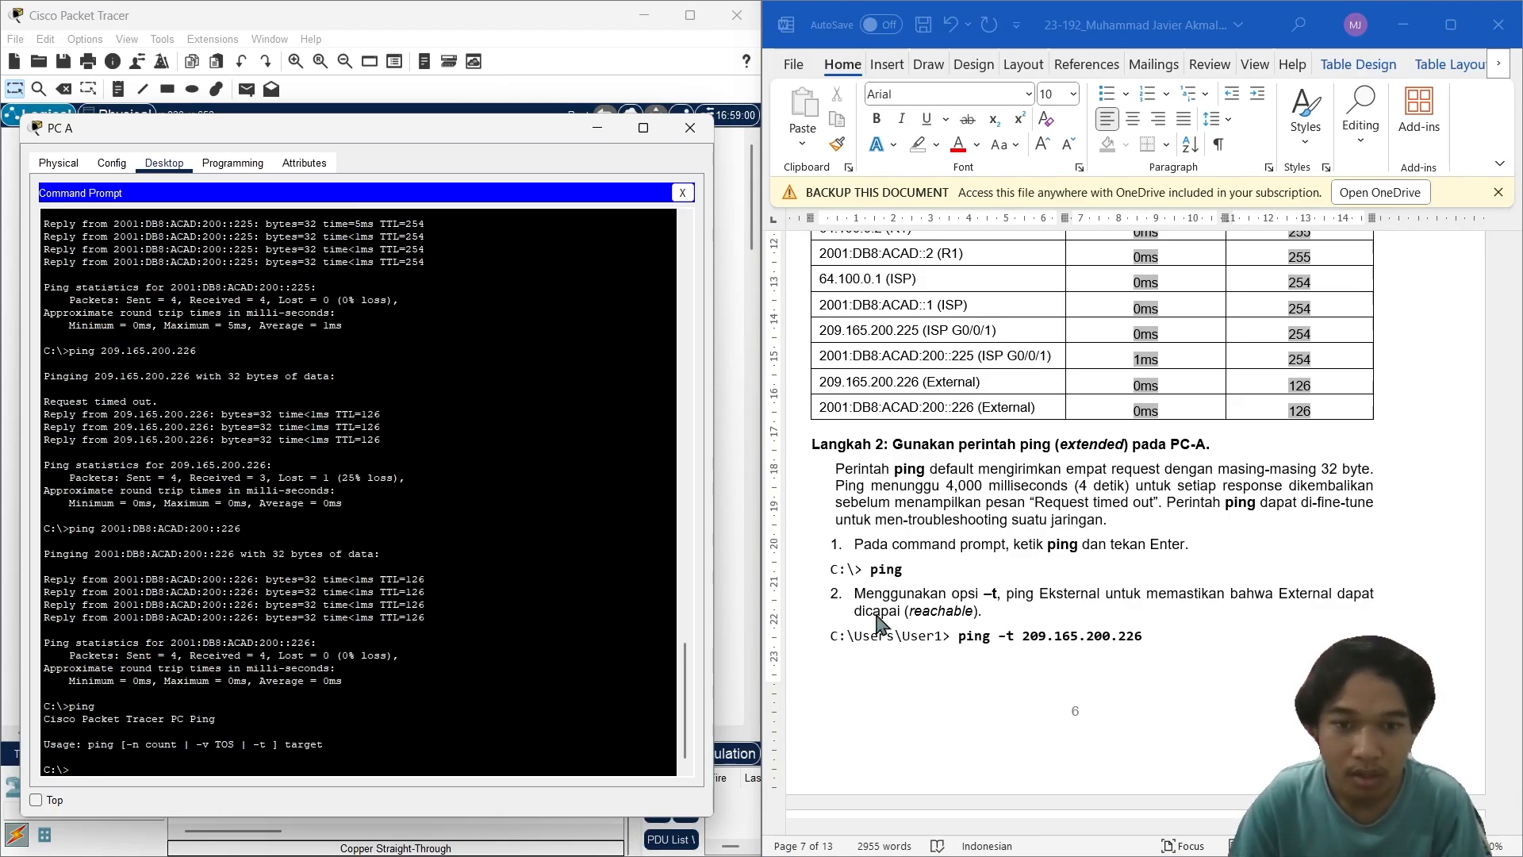
Step: Copy the command ping –t 209.165.200.226 from the document into PC A's command prompt
{"action": "scroll", "coordinate": [879, 618], "scroll_direction": "down", "scroll_amount": 1}
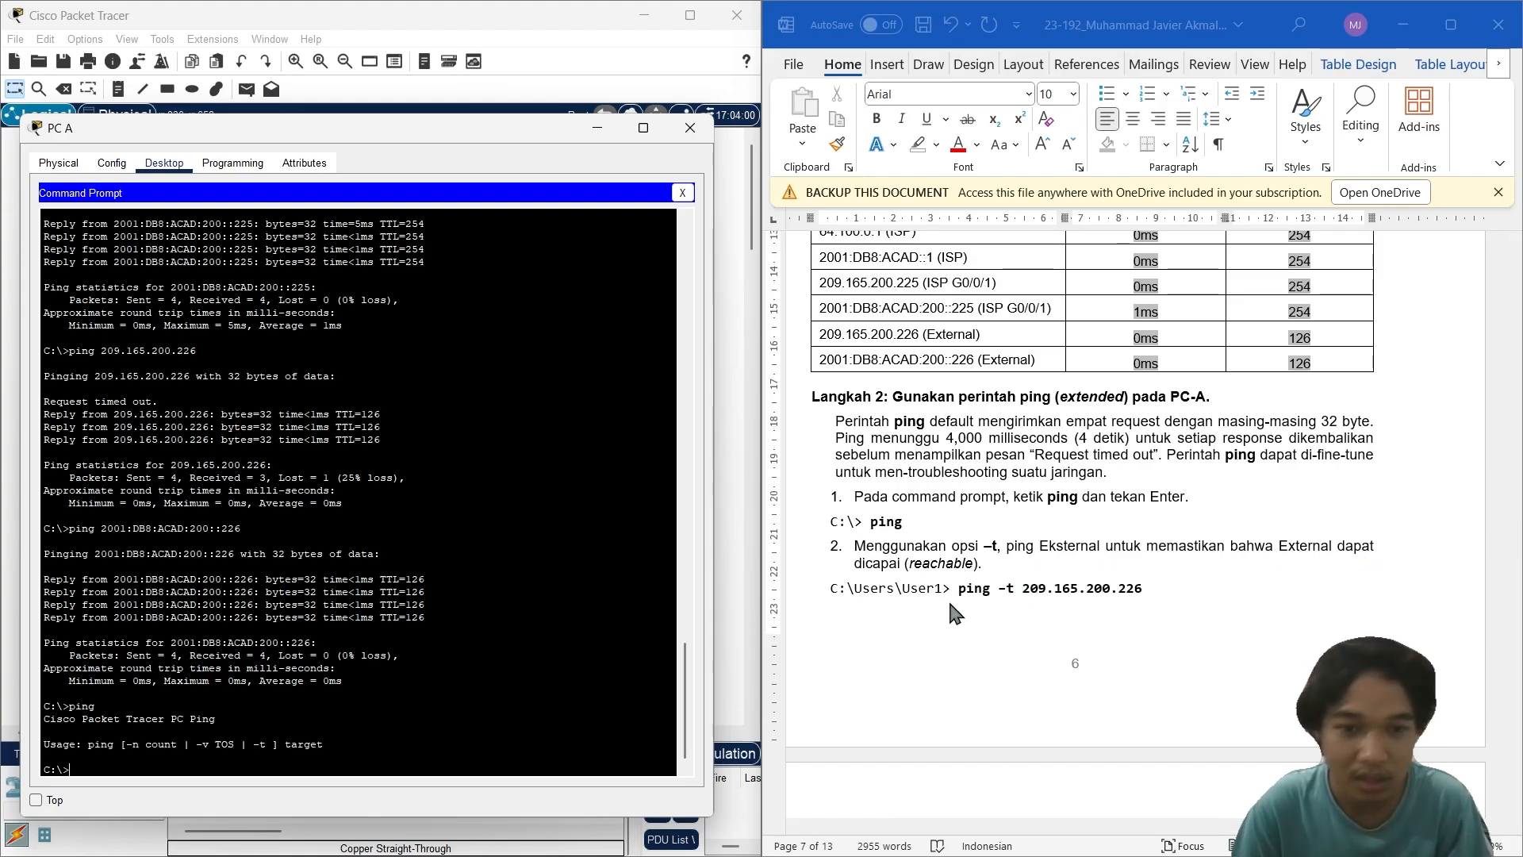
{"action": "left_click", "coordinate": [1023, 591]}
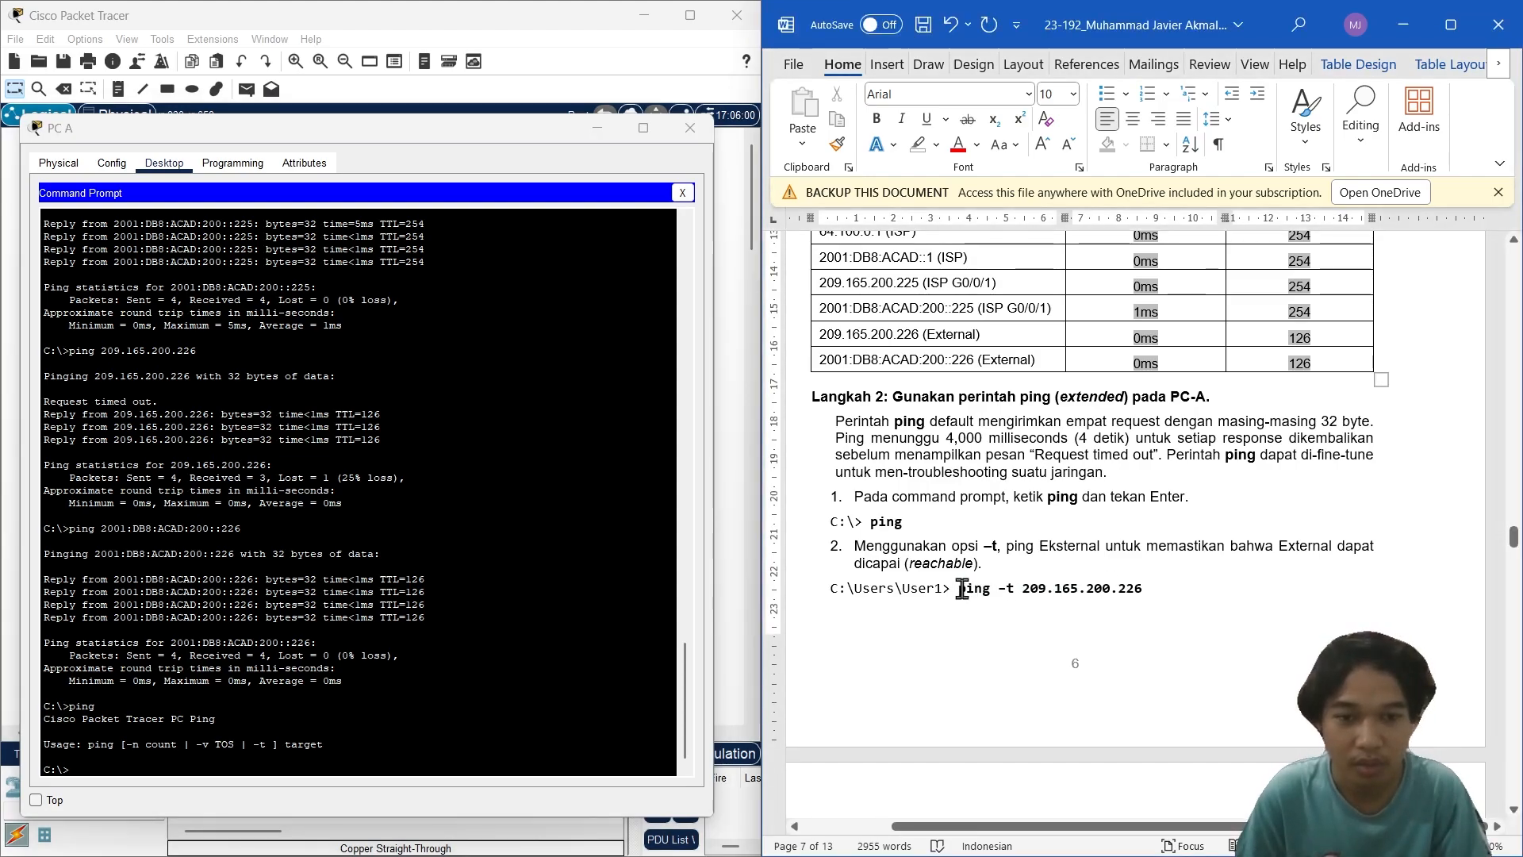
{"action": "left_click_drag", "start_coordinate": [960, 589], "coordinate": [1144, 591]}
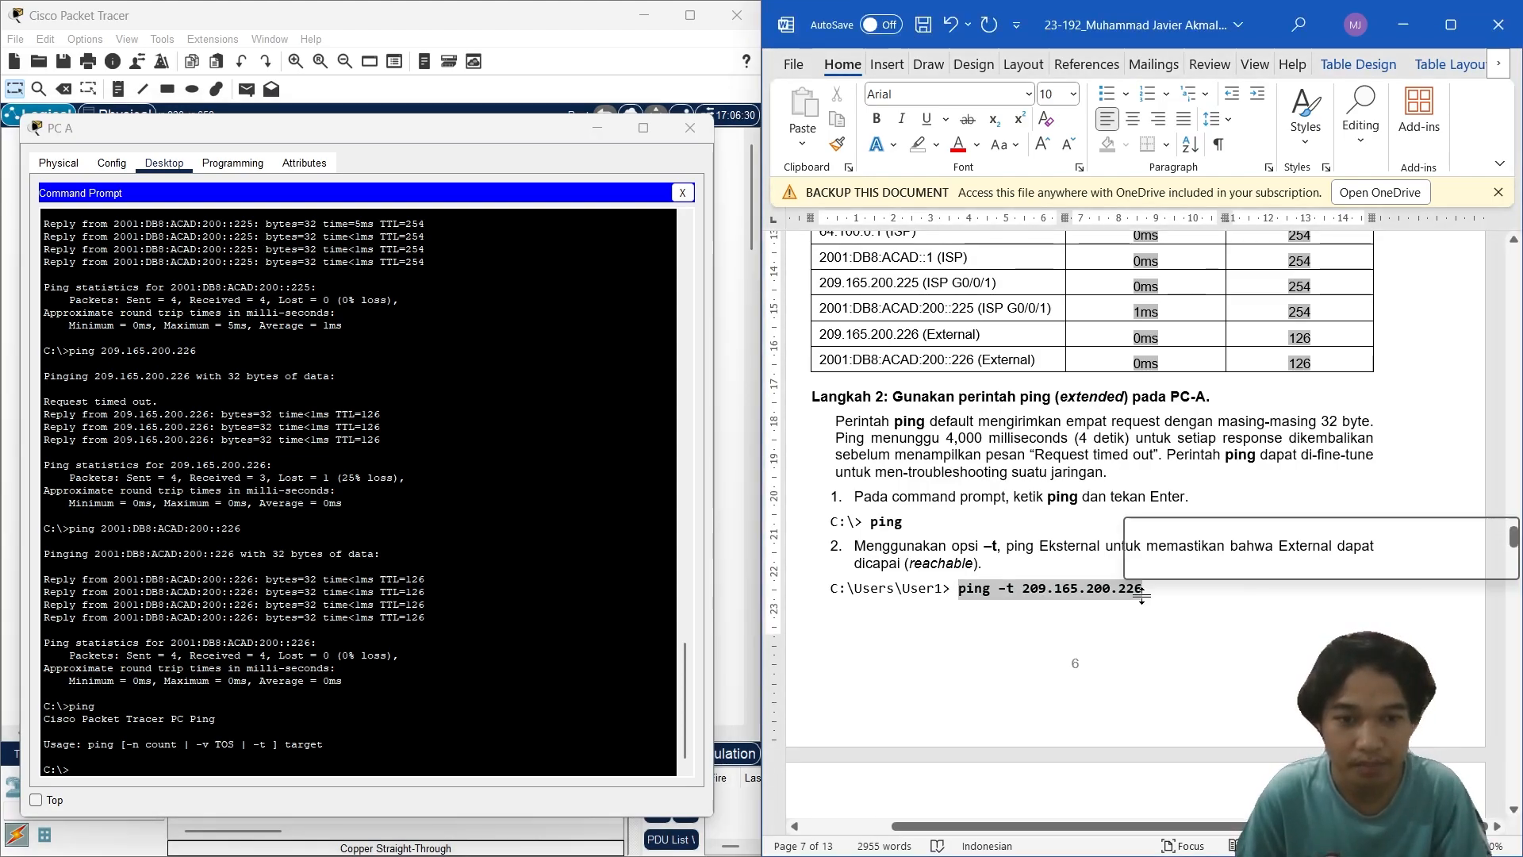
{"action": "left_click", "coordinate": [455, 756]}
{"action": "right_click", "coordinate": [452, 755]}
{"action": "left_click", "coordinate": [486, 789]}
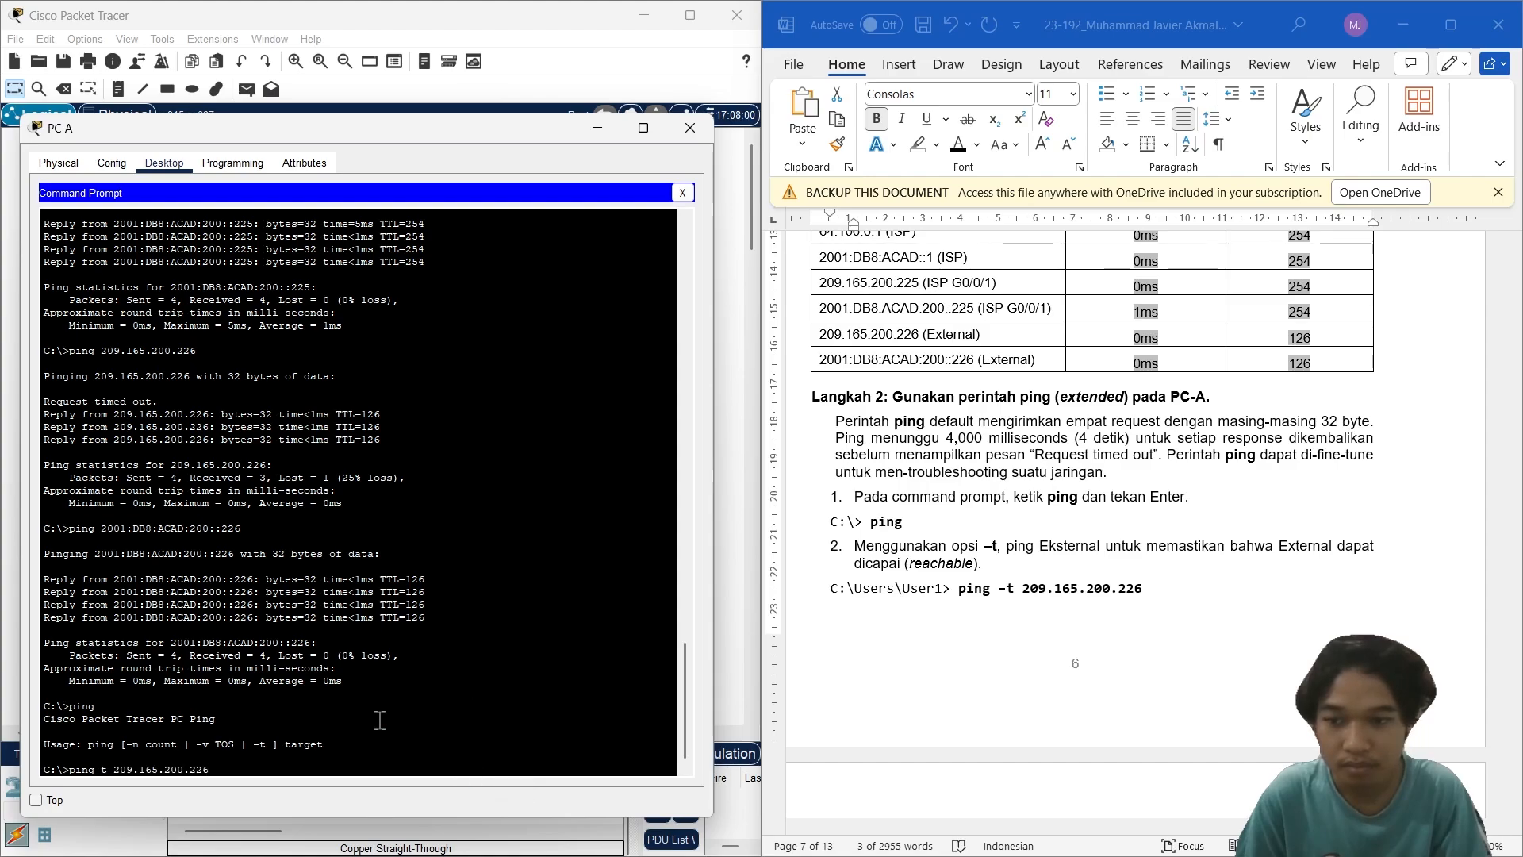
Step: Insert the missing hyphen before t in the pasted command and run ping -t 209.165.200.226 on PC A
{"action": "key", "text": "Left"}
{"action": "key", "text": "Left"}
{"action": "key", "text": "Left"}
{"action": "key", "text": "Left"}
{"action": "key", "text": "Left"}
{"action": "key", "text": "Left"}
{"action": "key", "text": "Left"}
{"action": "key", "text": "Left"}
{"action": "key", "text": "Left"}
{"action": "key", "text": "Left"}
{"action": "key", "text": "Left"}
{"action": "key", "text": "Left"}
{"action": "key", "text": "Left"}
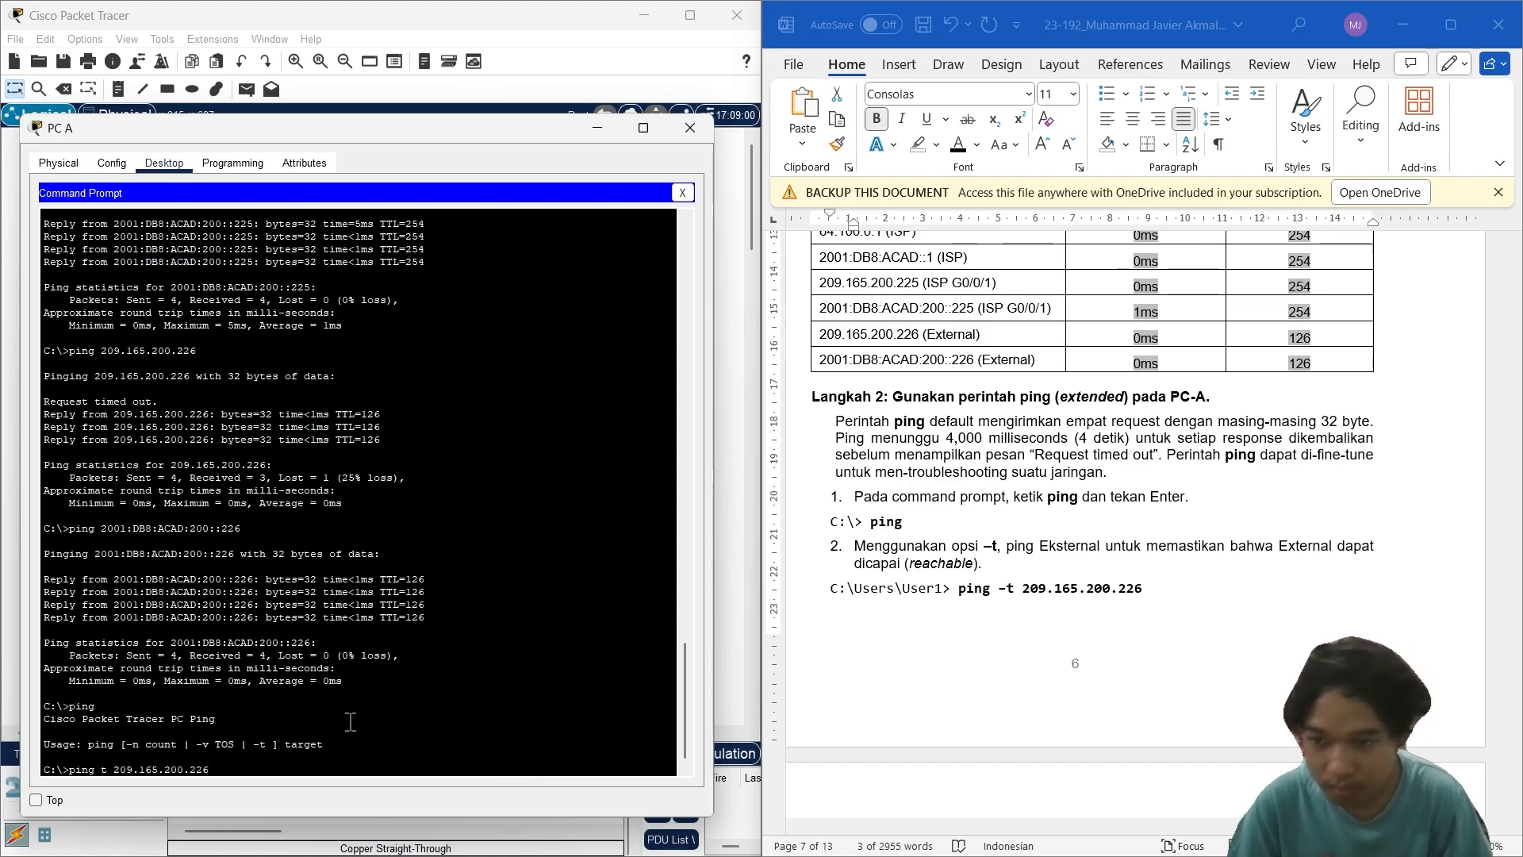
{"action": "key", "text": "Left"}
{"action": "key", "text": "Left"}
{"action": "key", "text": "Left"}
{"action": "key", "text": "Left"}
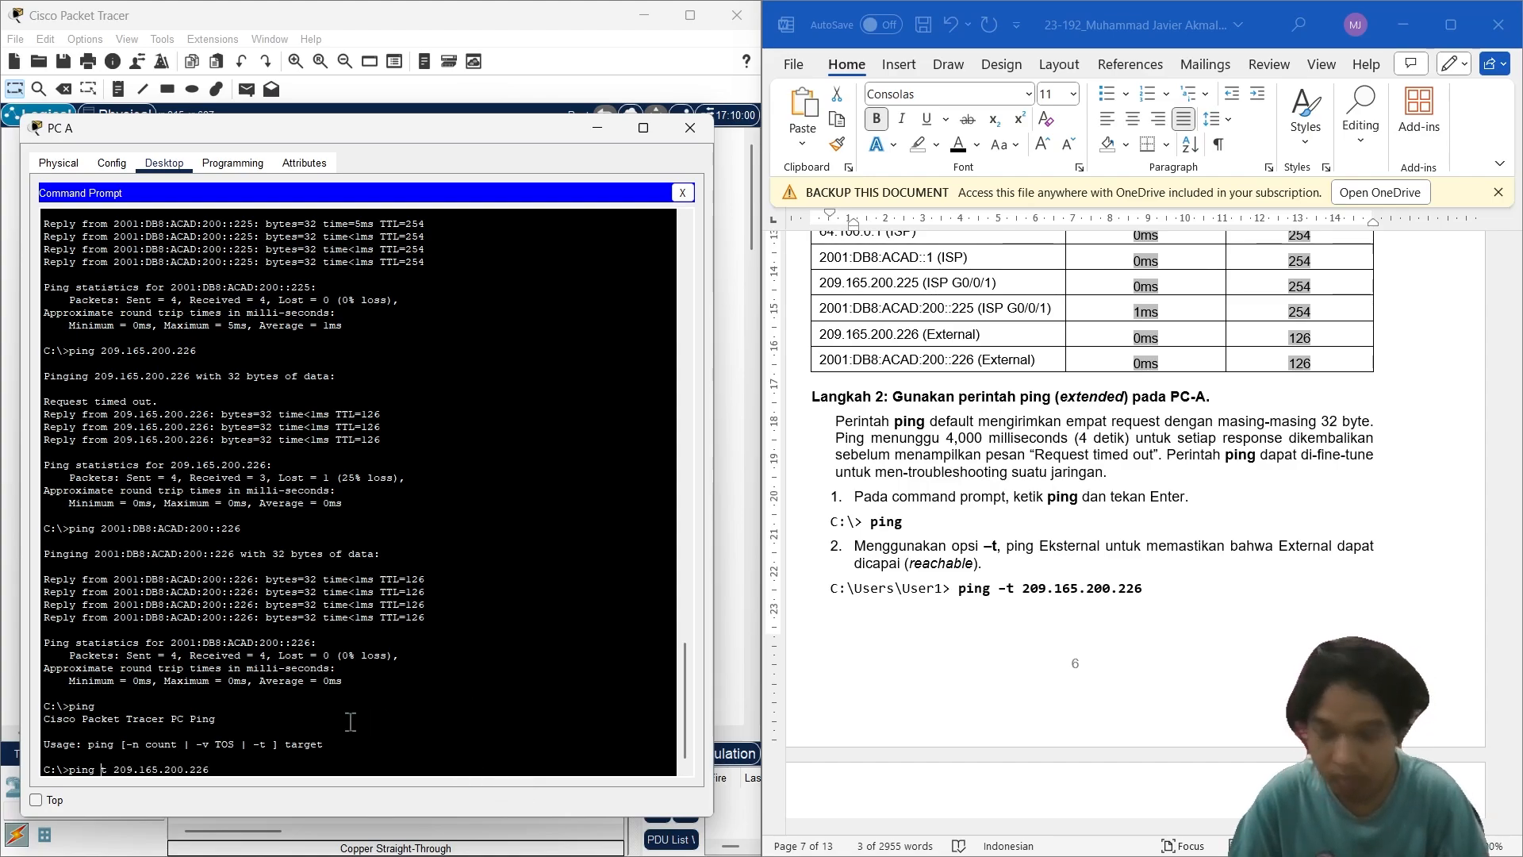
{"action": "type", "text": "-"}
{"action": "key", "text": "Return"}
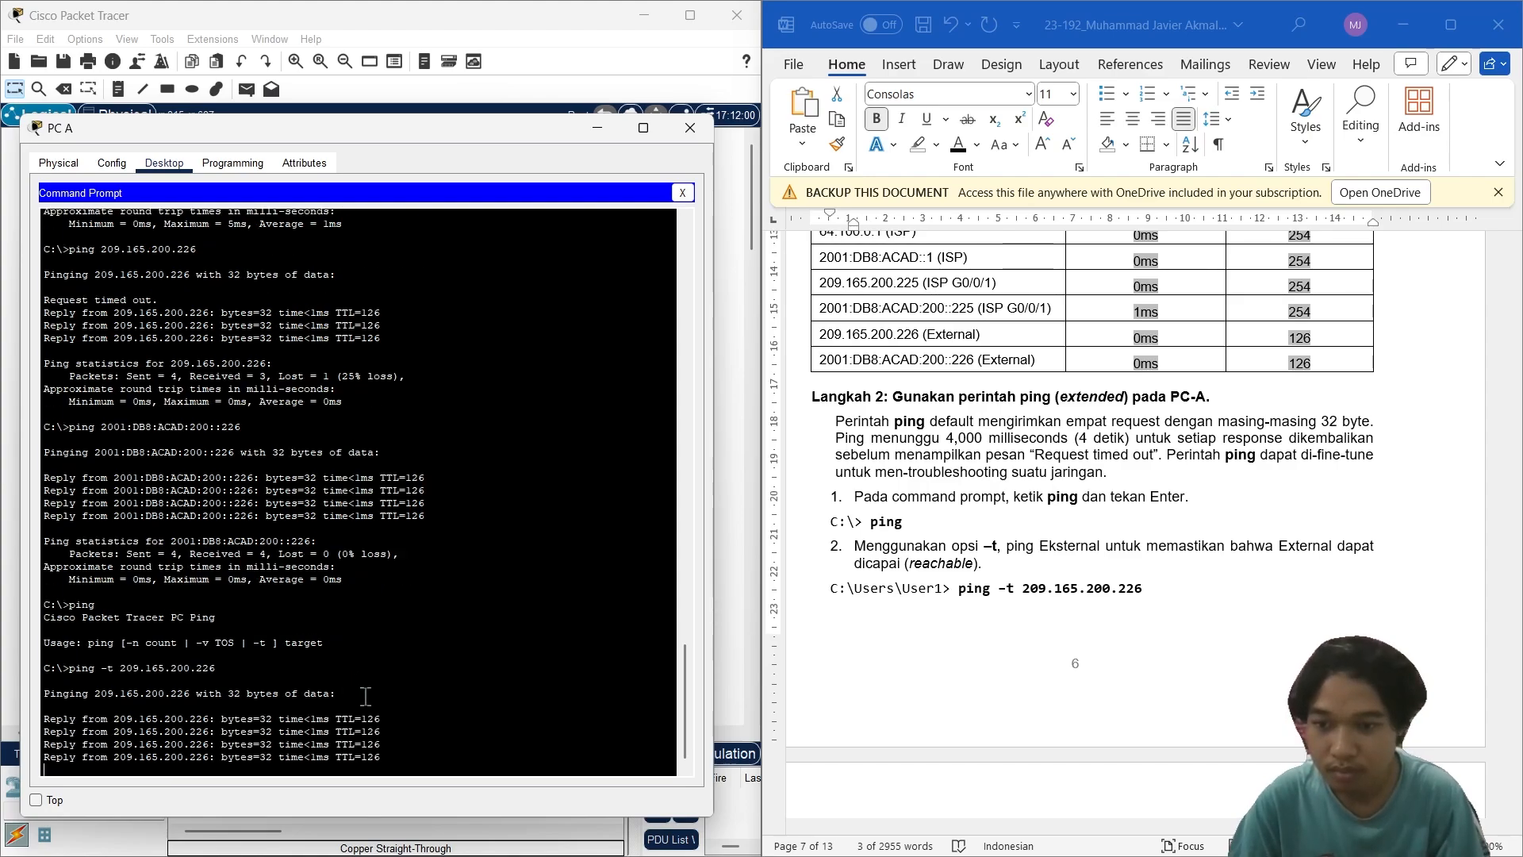
Step: Read the worksheet's unreachable-host instructions, open the ISP router's command line and enter privileged mode with enable
{"action": "scroll", "coordinate": [986, 640], "scroll_direction": "down", "scroll_amount": 3}
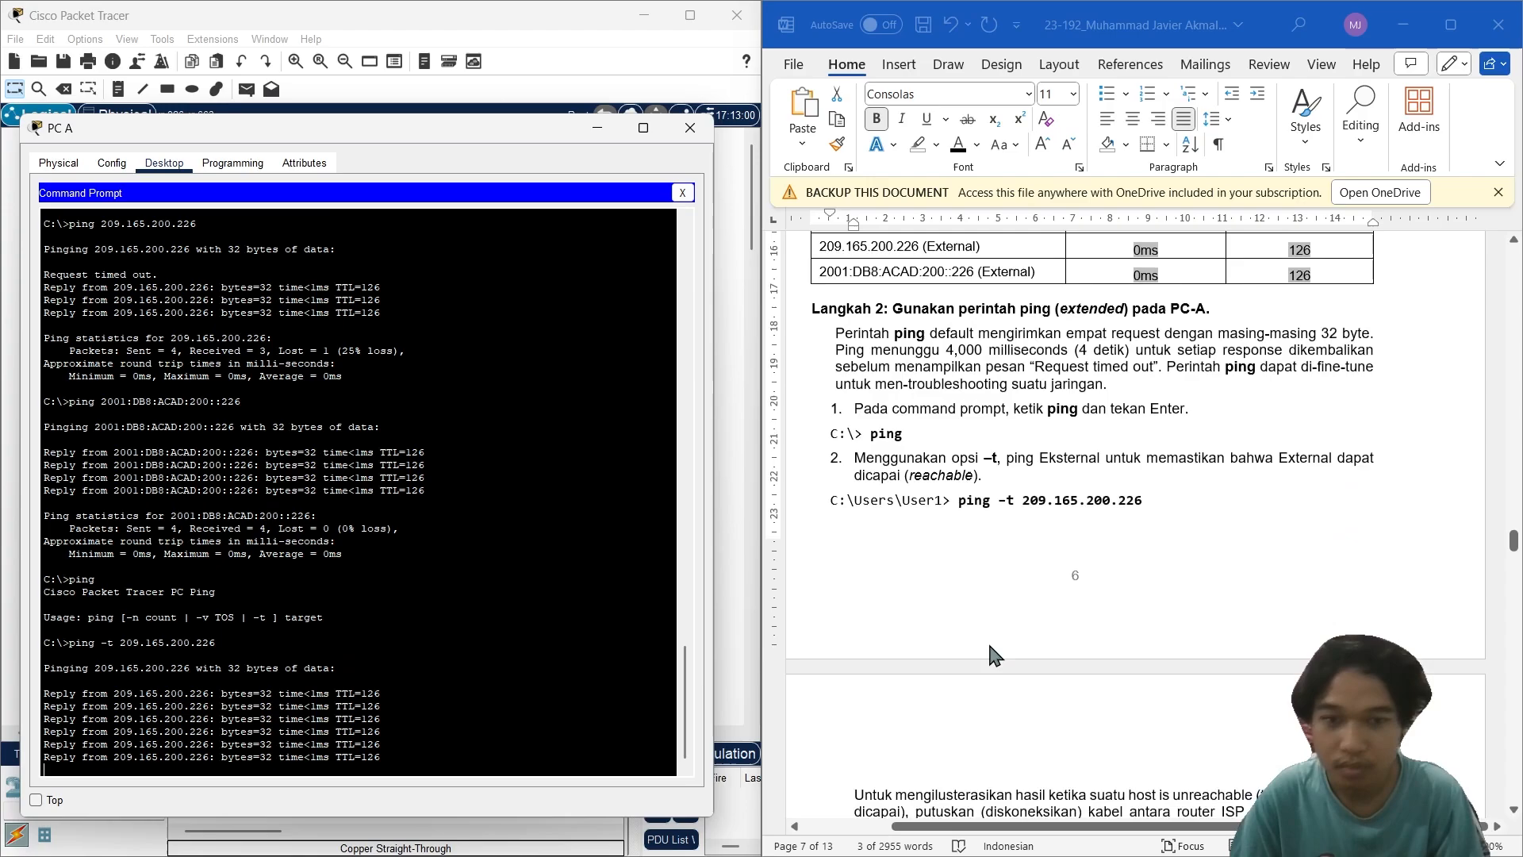
{"action": "scroll", "coordinate": [987, 639], "scroll_direction": "down", "scroll_amount": 3}
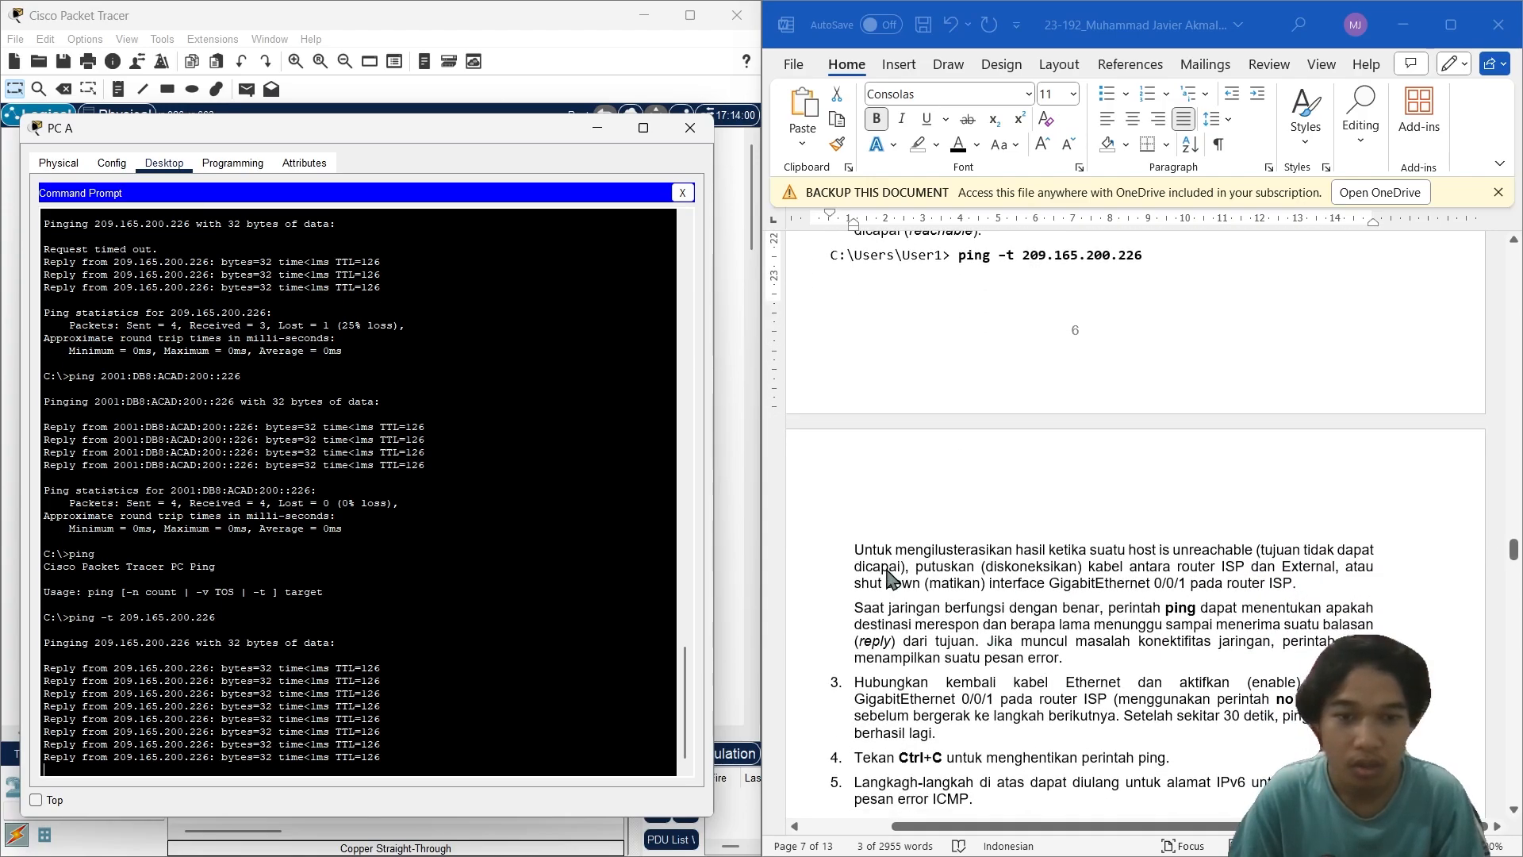
{"action": "scroll", "coordinate": [948, 555], "scroll_direction": "down", "scroll_amount": 1}
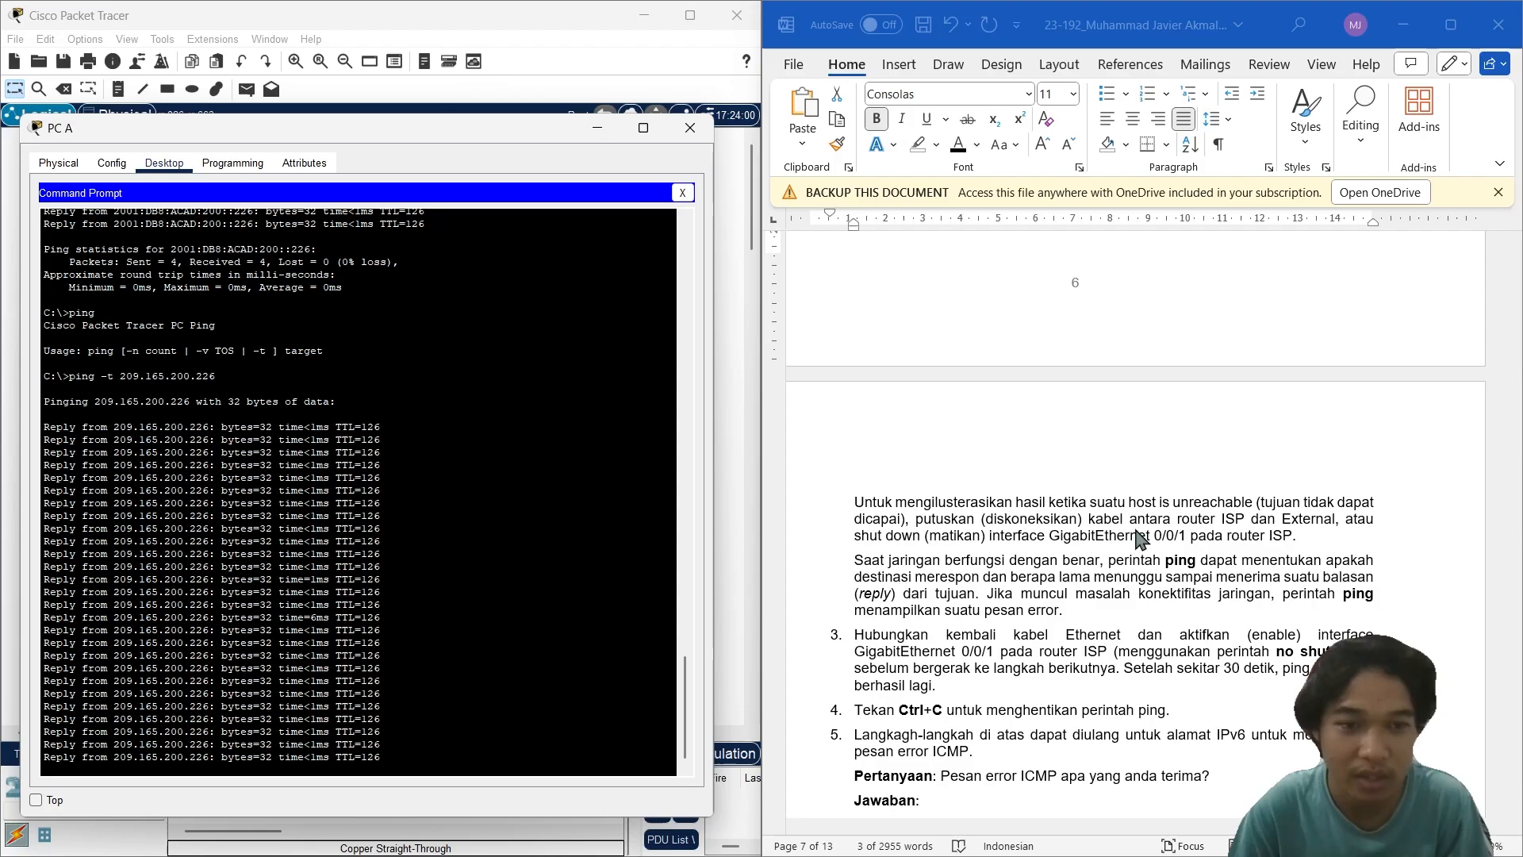
{"action": "left_click", "coordinate": [598, 128]}
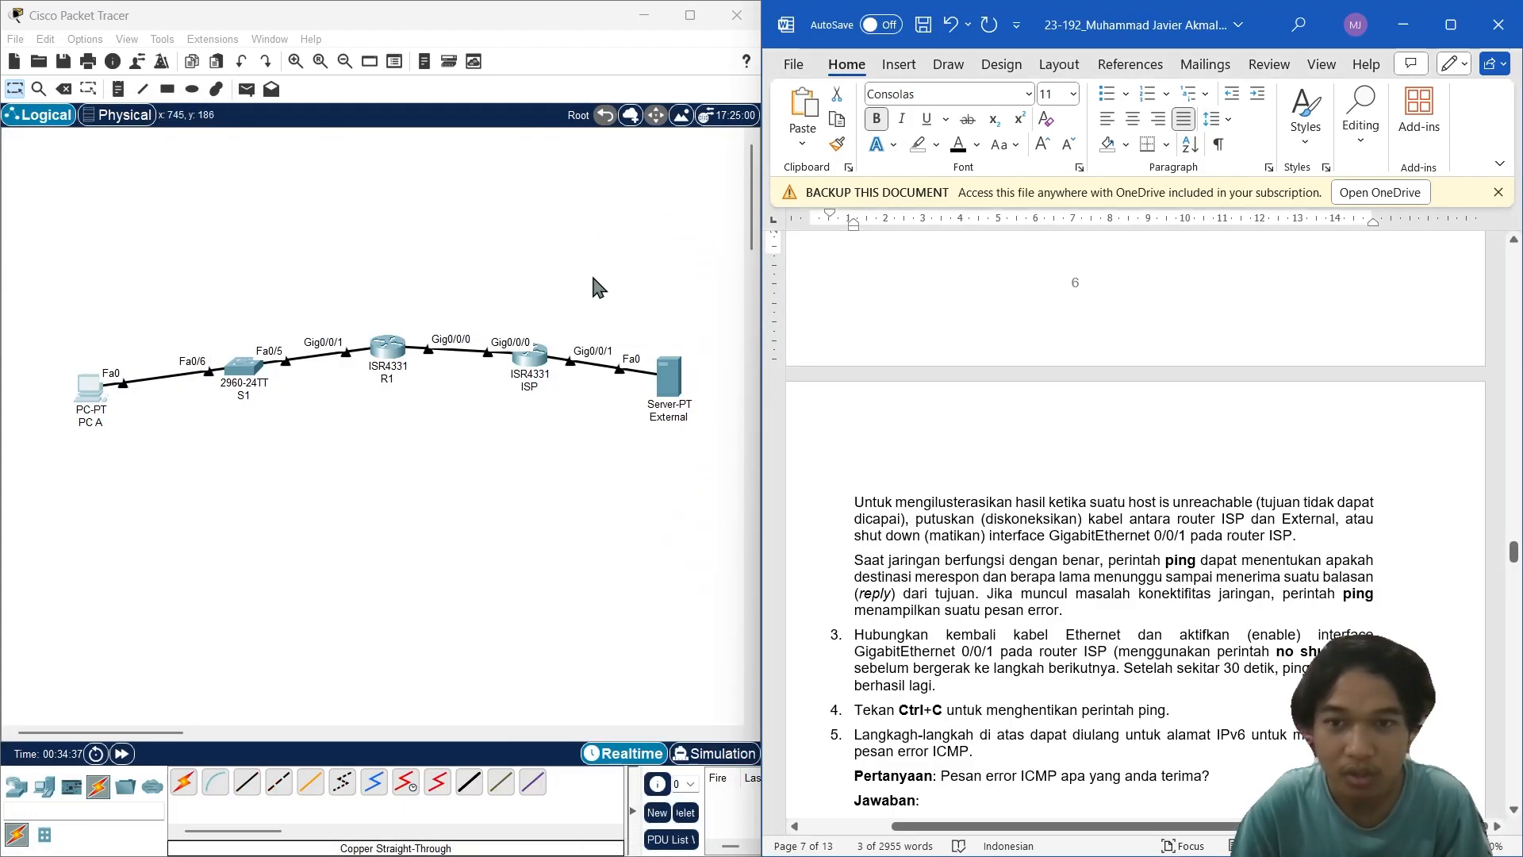
{"action": "left_click", "coordinate": [546, 381]}
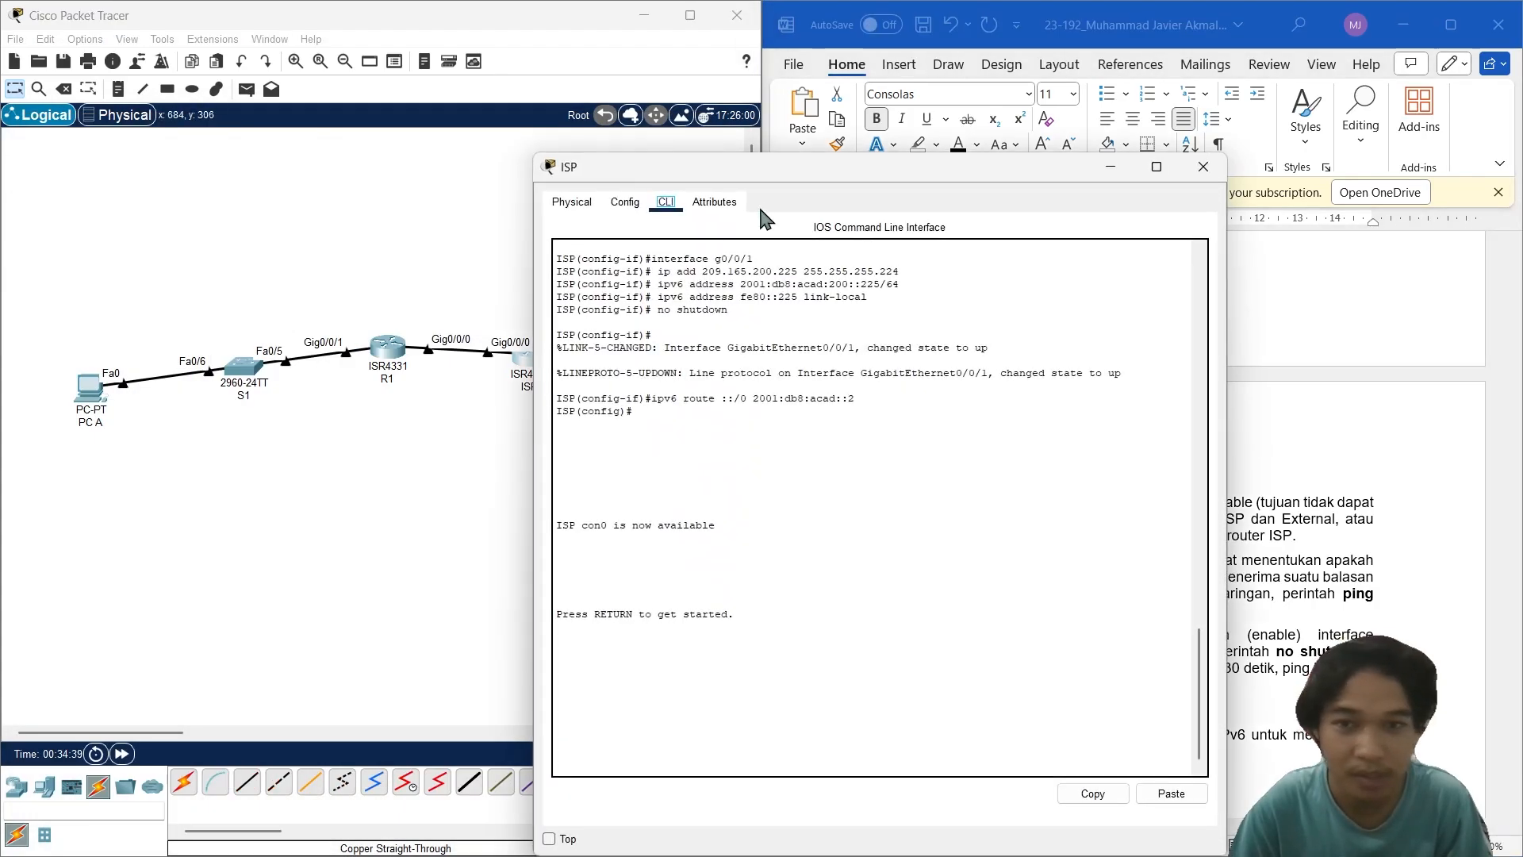
{"action": "left_click_drag", "start_coordinate": [696, 181], "coordinate": [225, 146]}
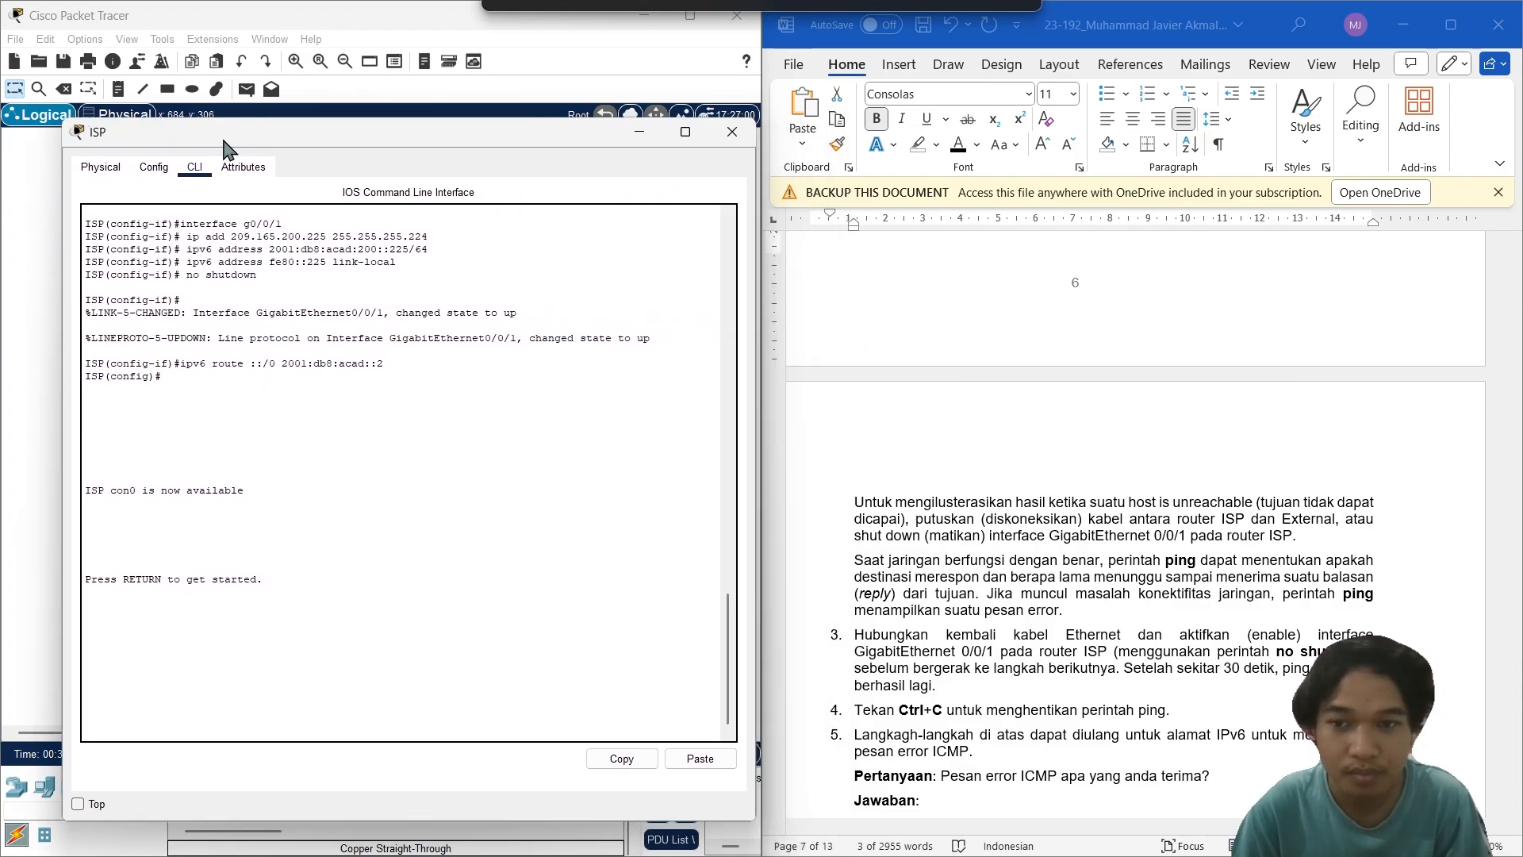
{"action": "key", "text": "Return"}
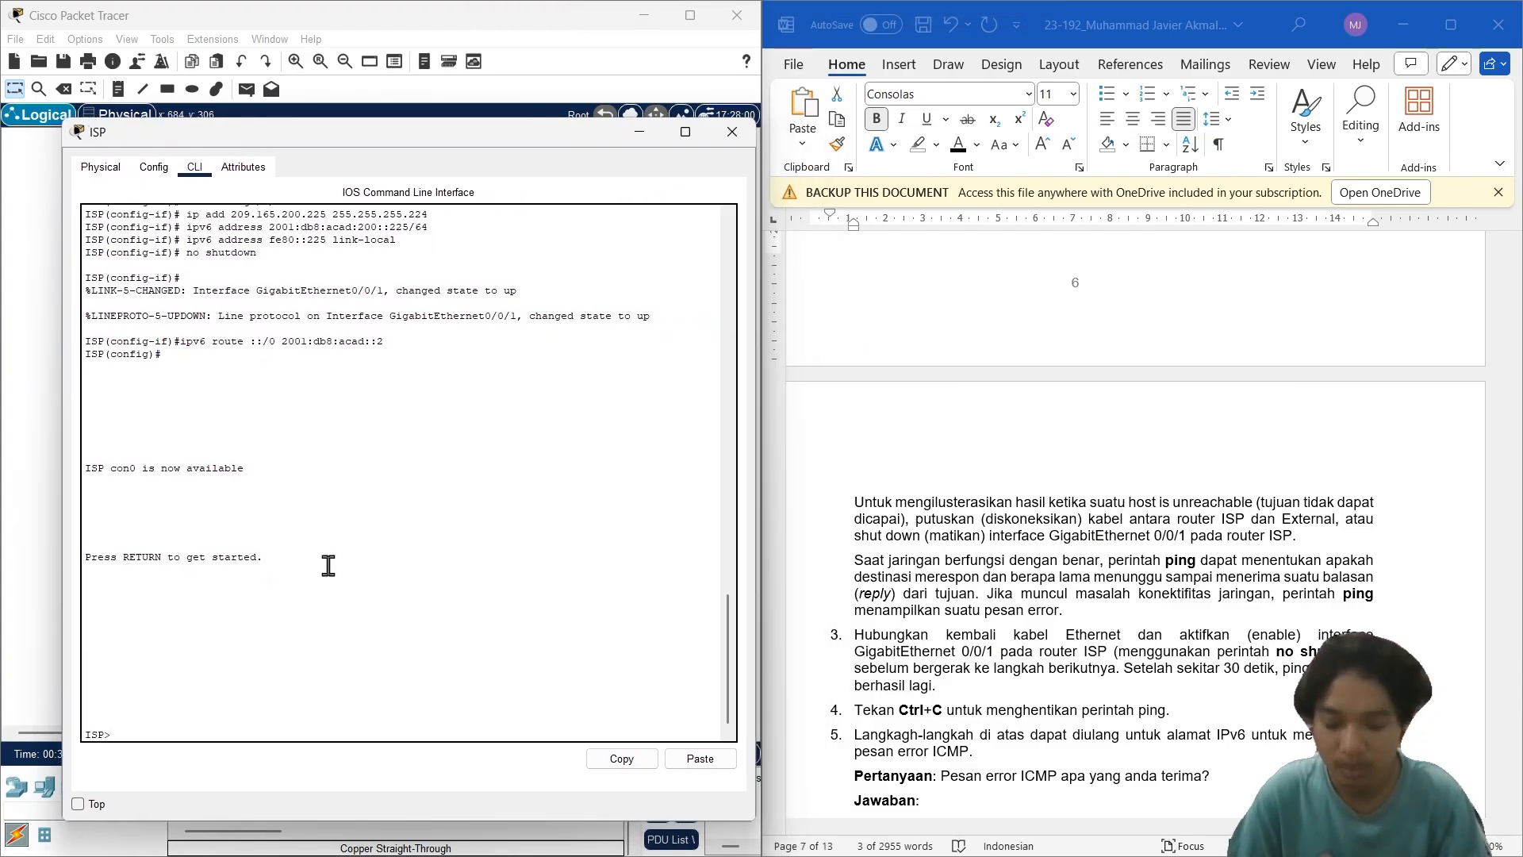
{"action": "type", "text": "ena"}
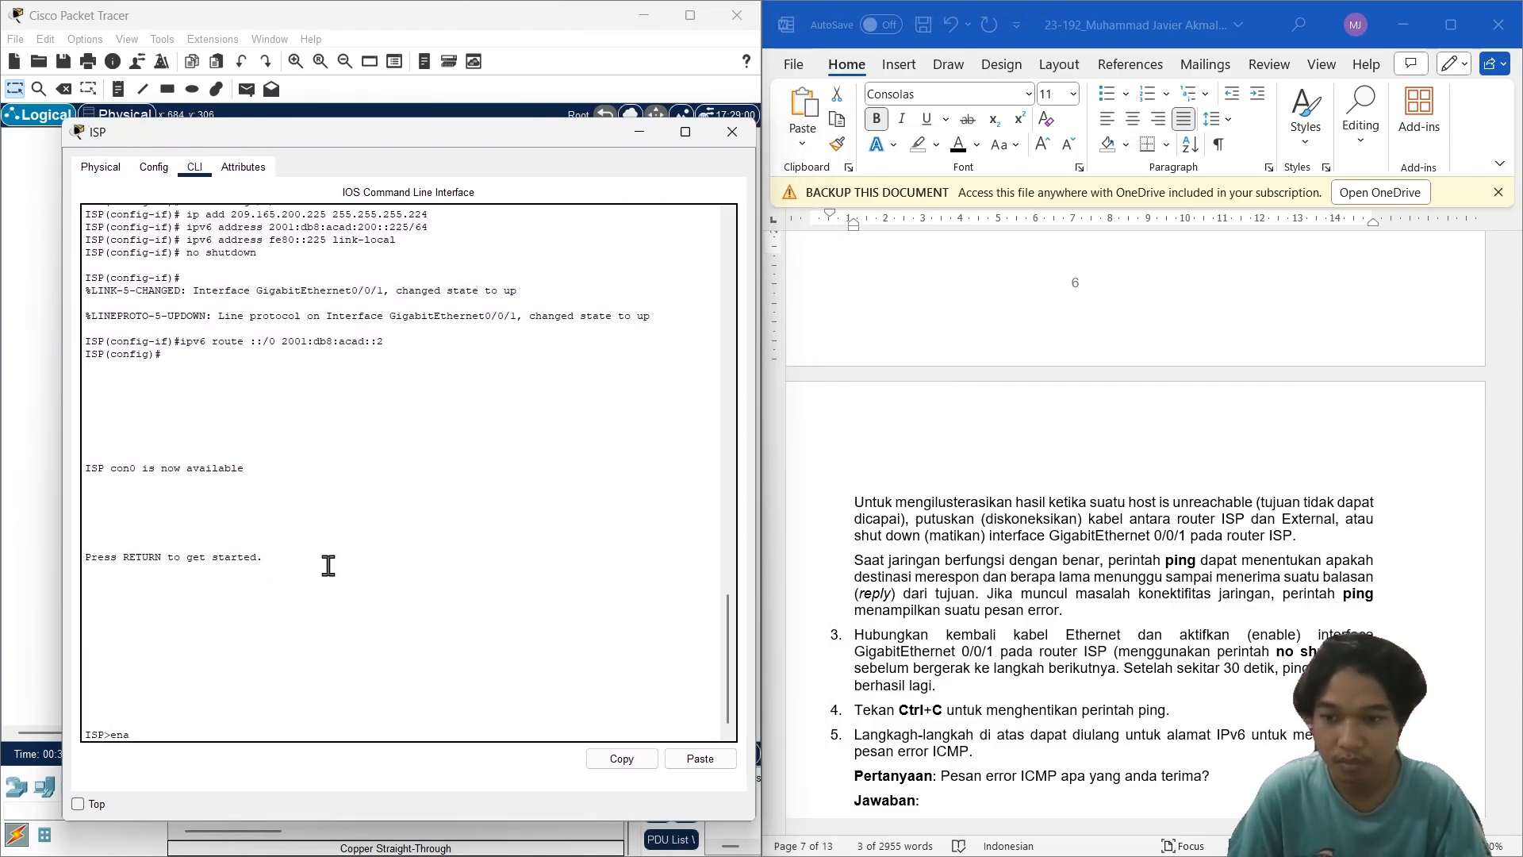
{"action": "type", "text": "ble"}
{"action": "key", "text": "Return"}
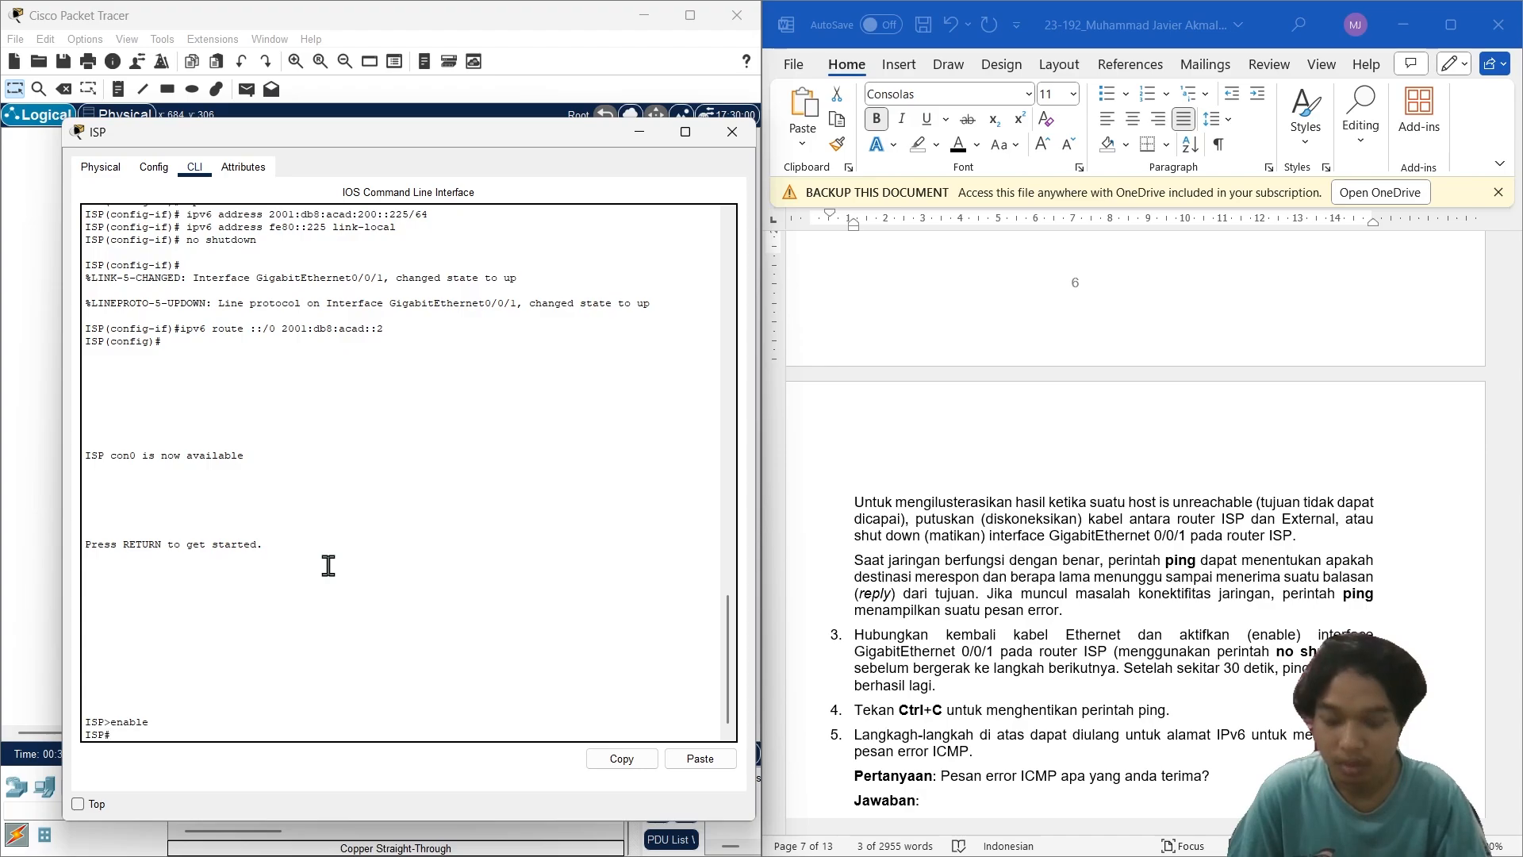
Step: Enter global configuration mode with config t, select interface g0/0/1 on the ISP router and shut it down
{"action": "type", "text": "confi"}
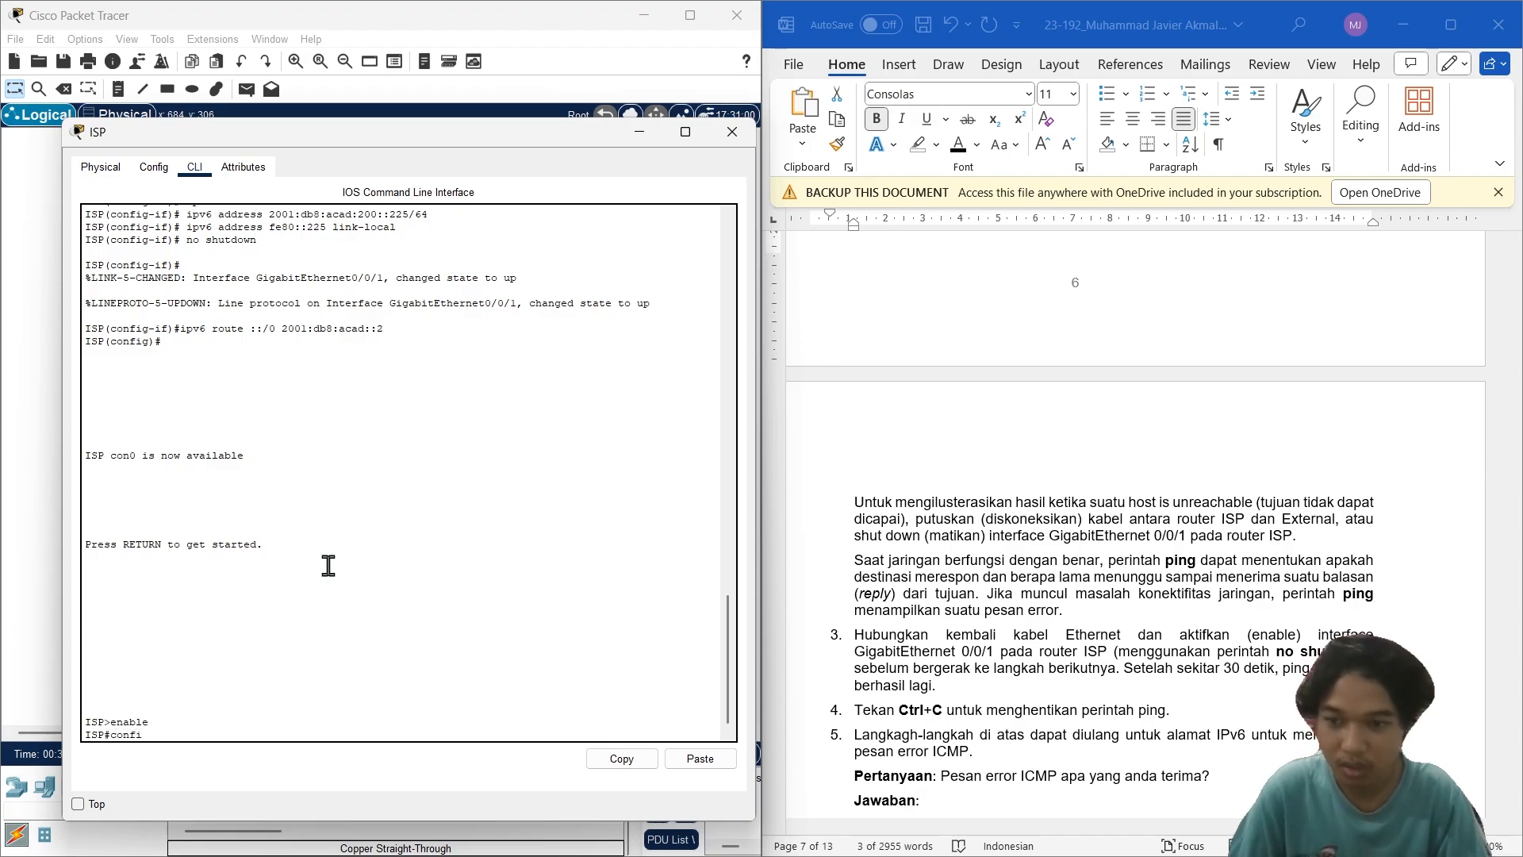
{"action": "type", "text": "t"}
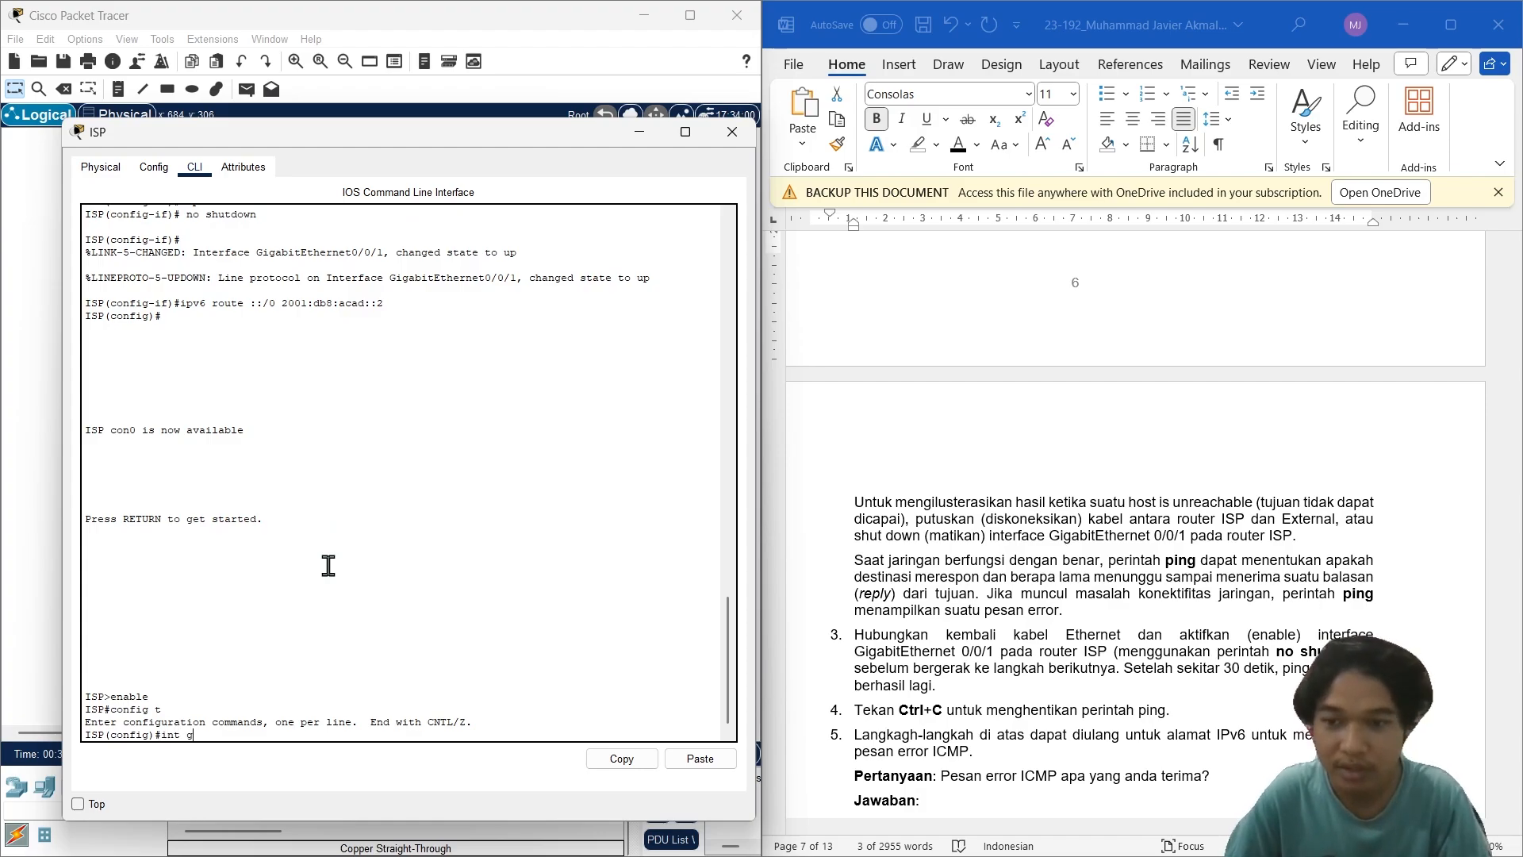
{"action": "type", "text": "int g0/0/2"}
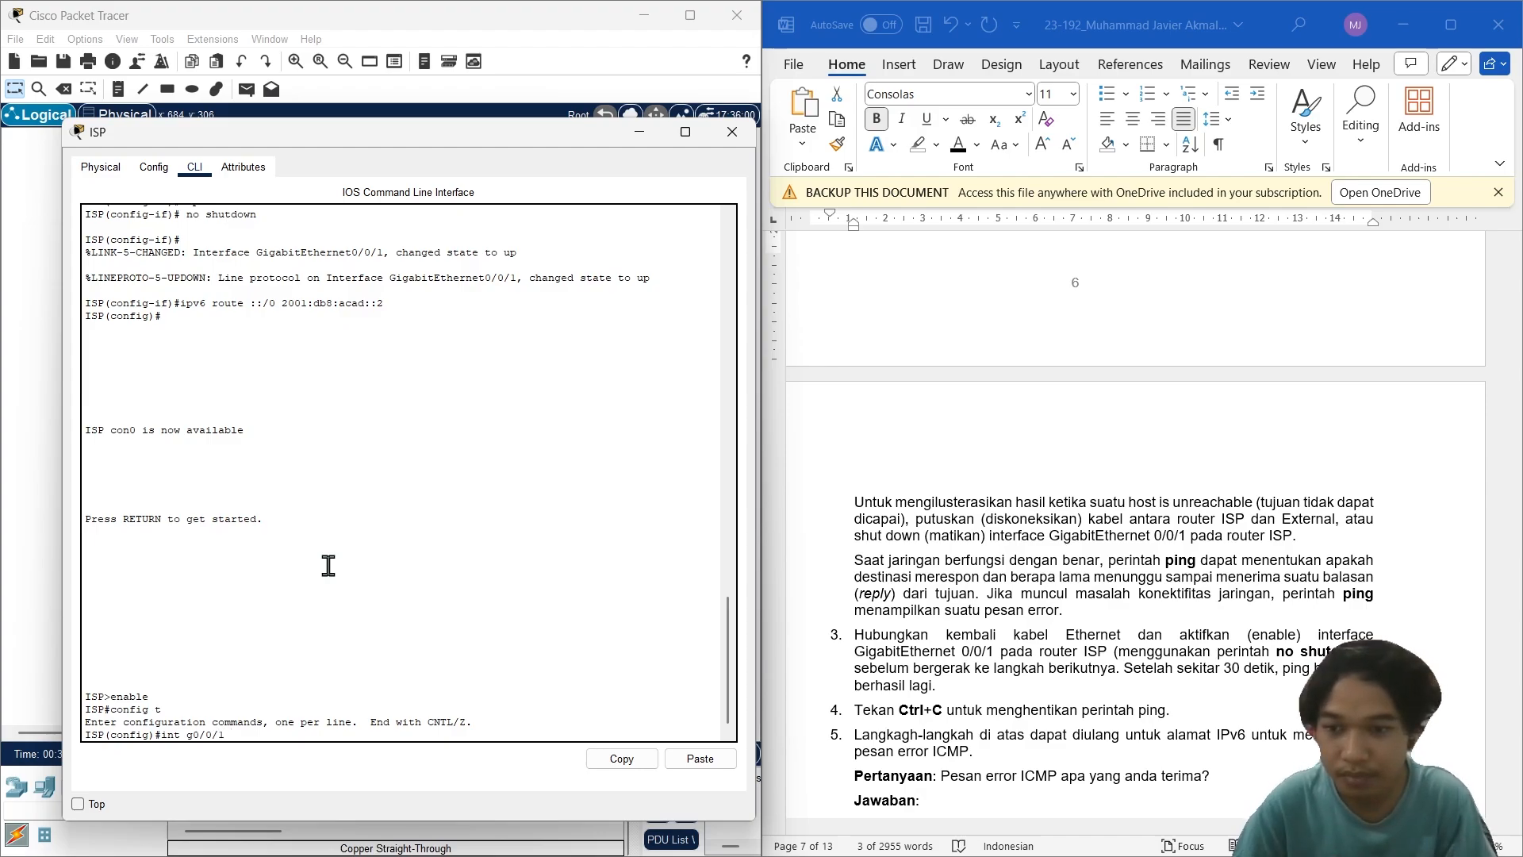
{"action": "key", "text": "Return"}
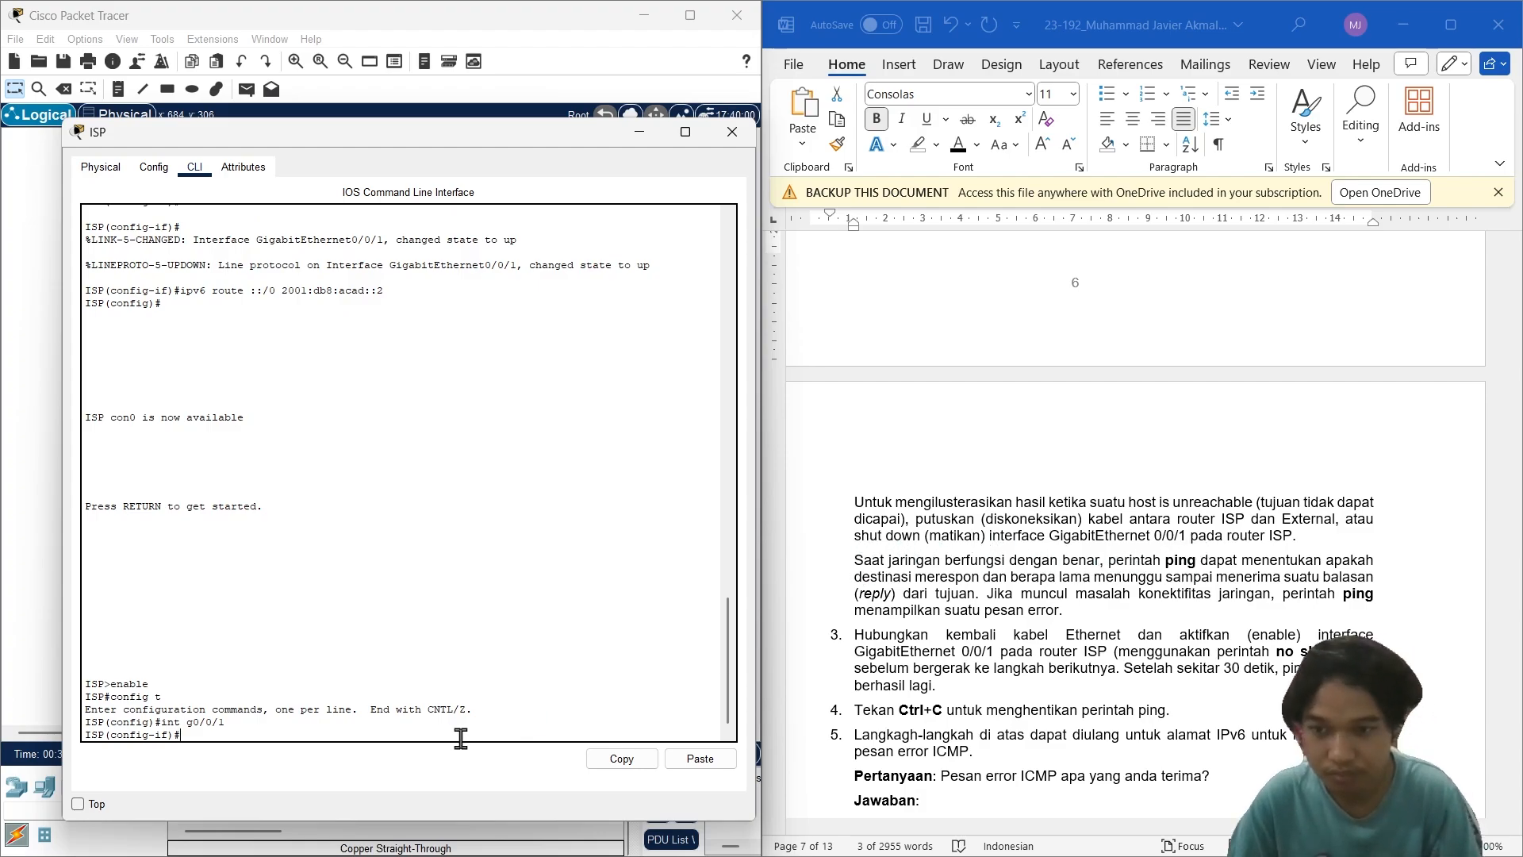
{"action": "type", "text": "utdow"}
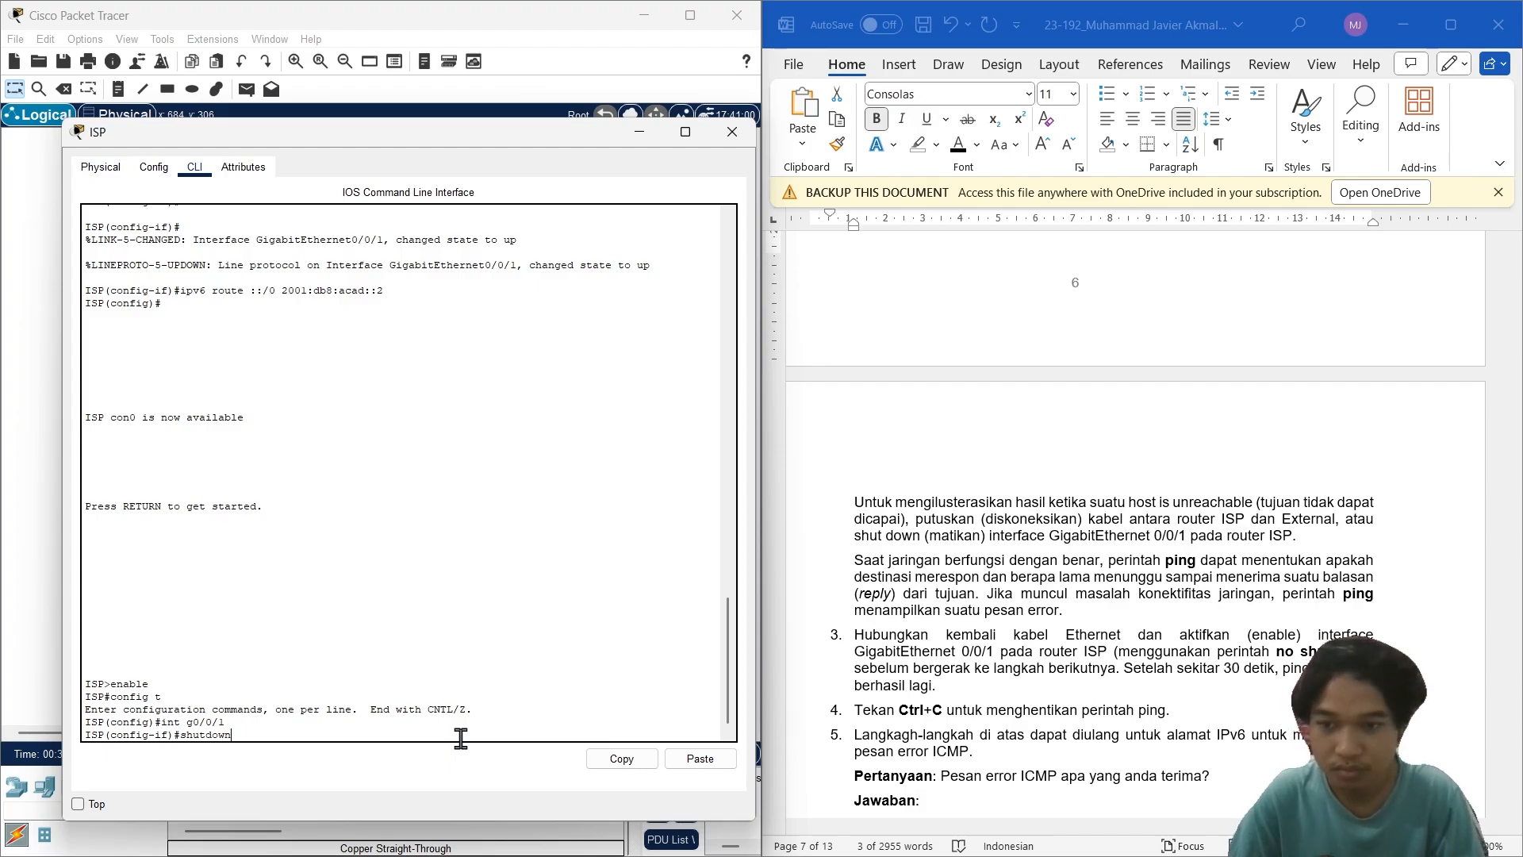
{"action": "type", "text": "n"}
{"action": "key", "text": "Return"}
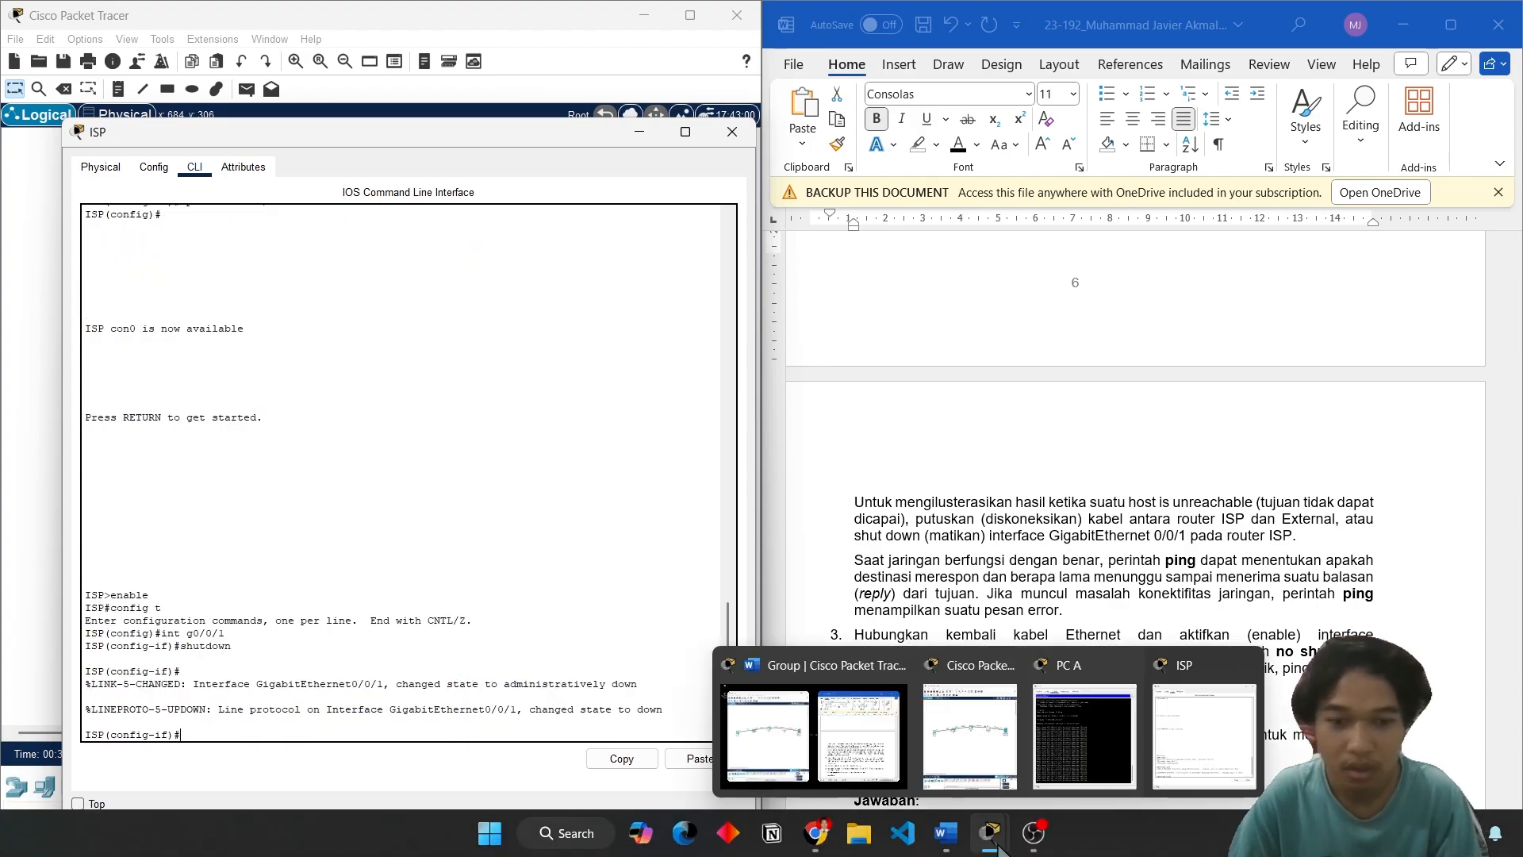
Step: Check the continuous ping's replies in PC A's command prompt and read the worksheet instructions that follow
{"action": "mouse_move", "coordinate": [1023, 847]}
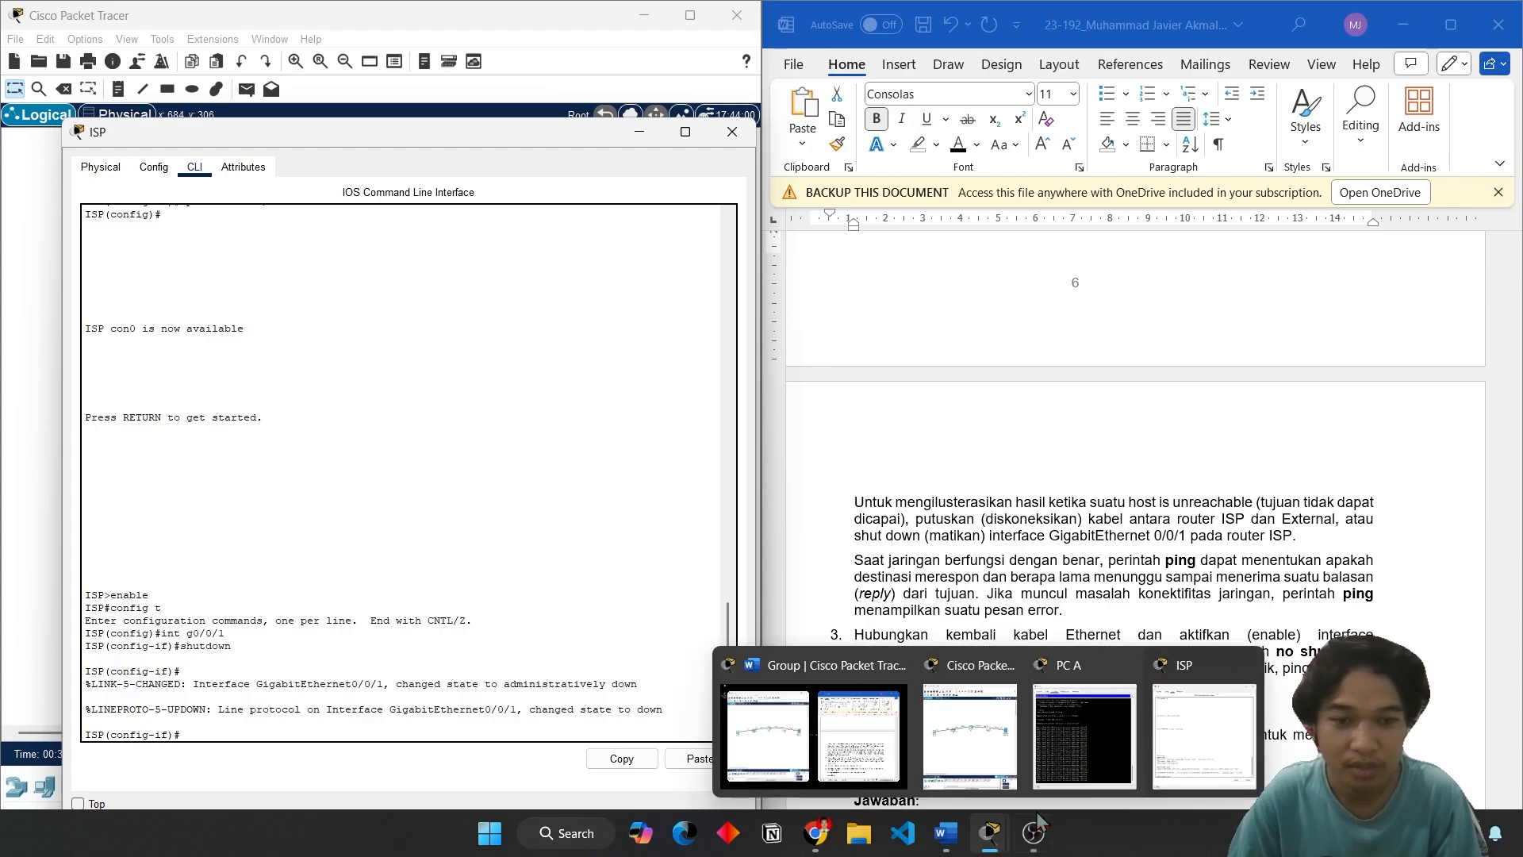
{"action": "left_click", "coordinate": [1086, 760]}
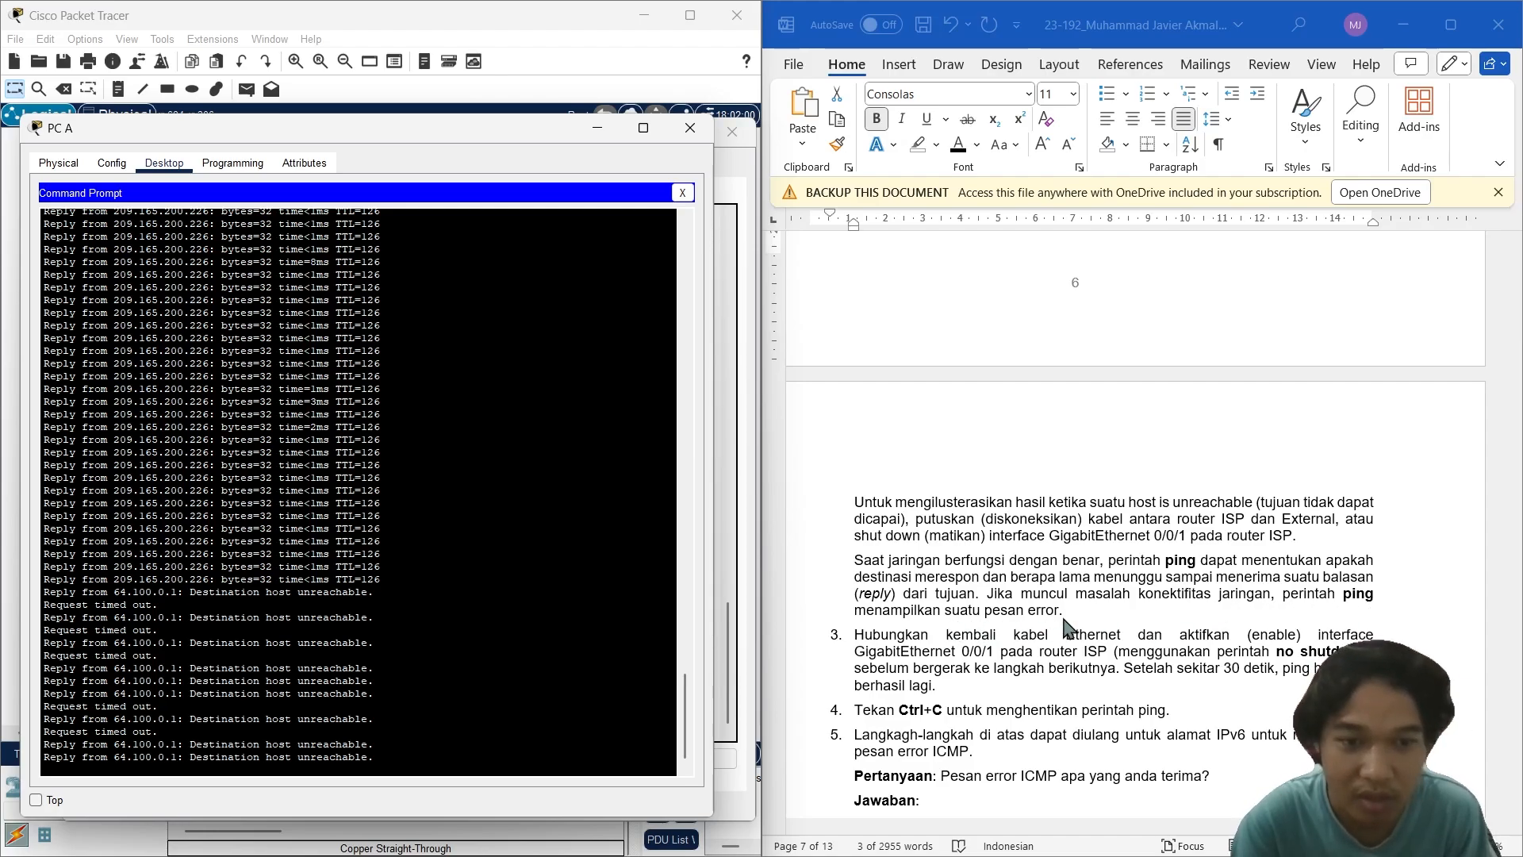
{"action": "scroll", "coordinate": [1067, 627], "scroll_direction": "down", "scroll_amount": 3}
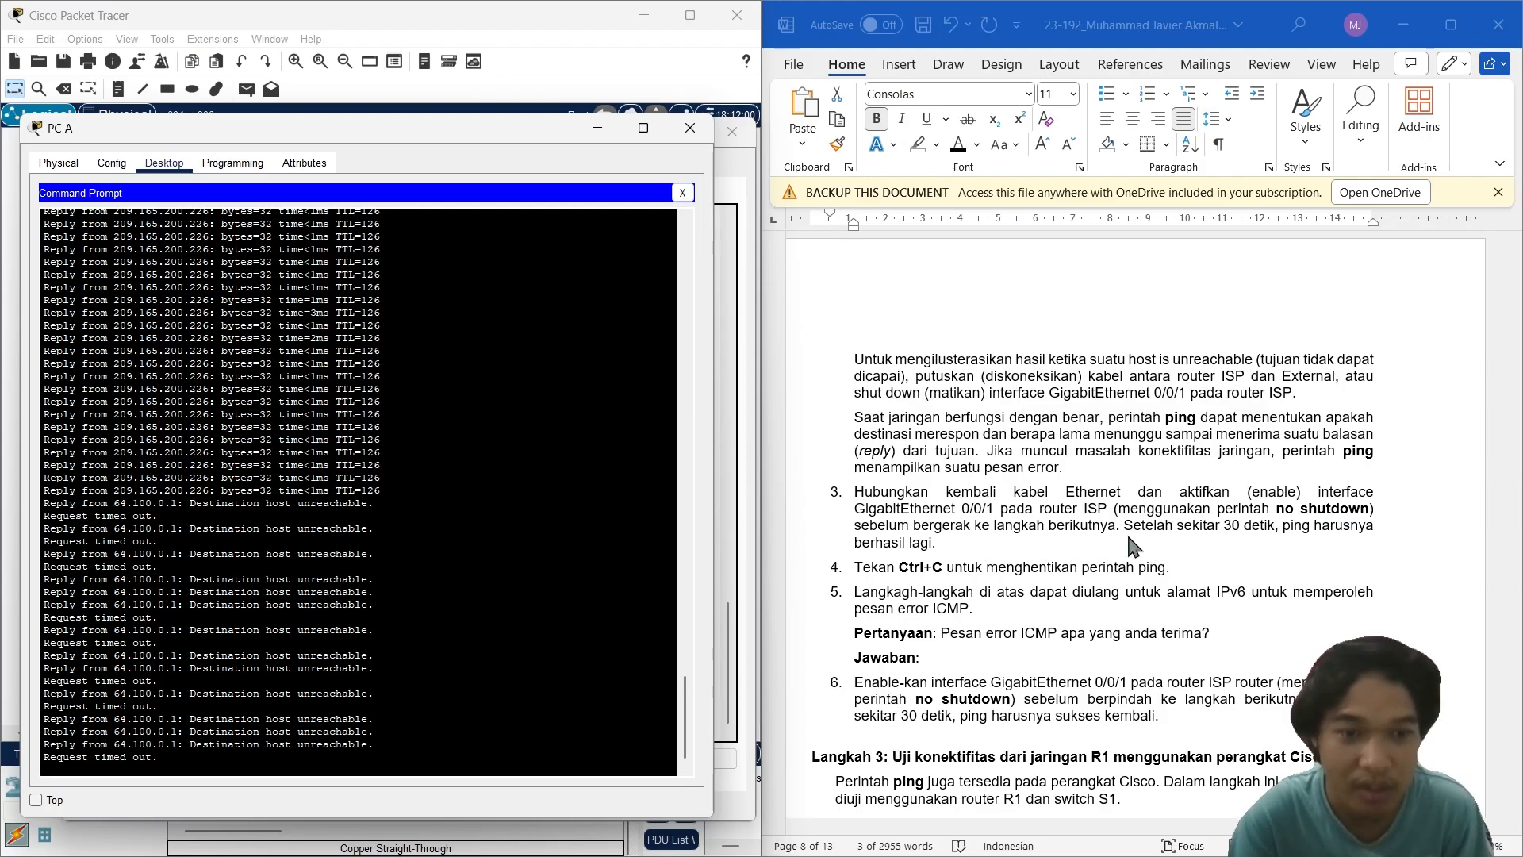
Step: Return to the ISP router's command line, select interface g0/0/1 again and try to activate it with enable
{"action": "mouse_move", "coordinate": [1085, 835]}
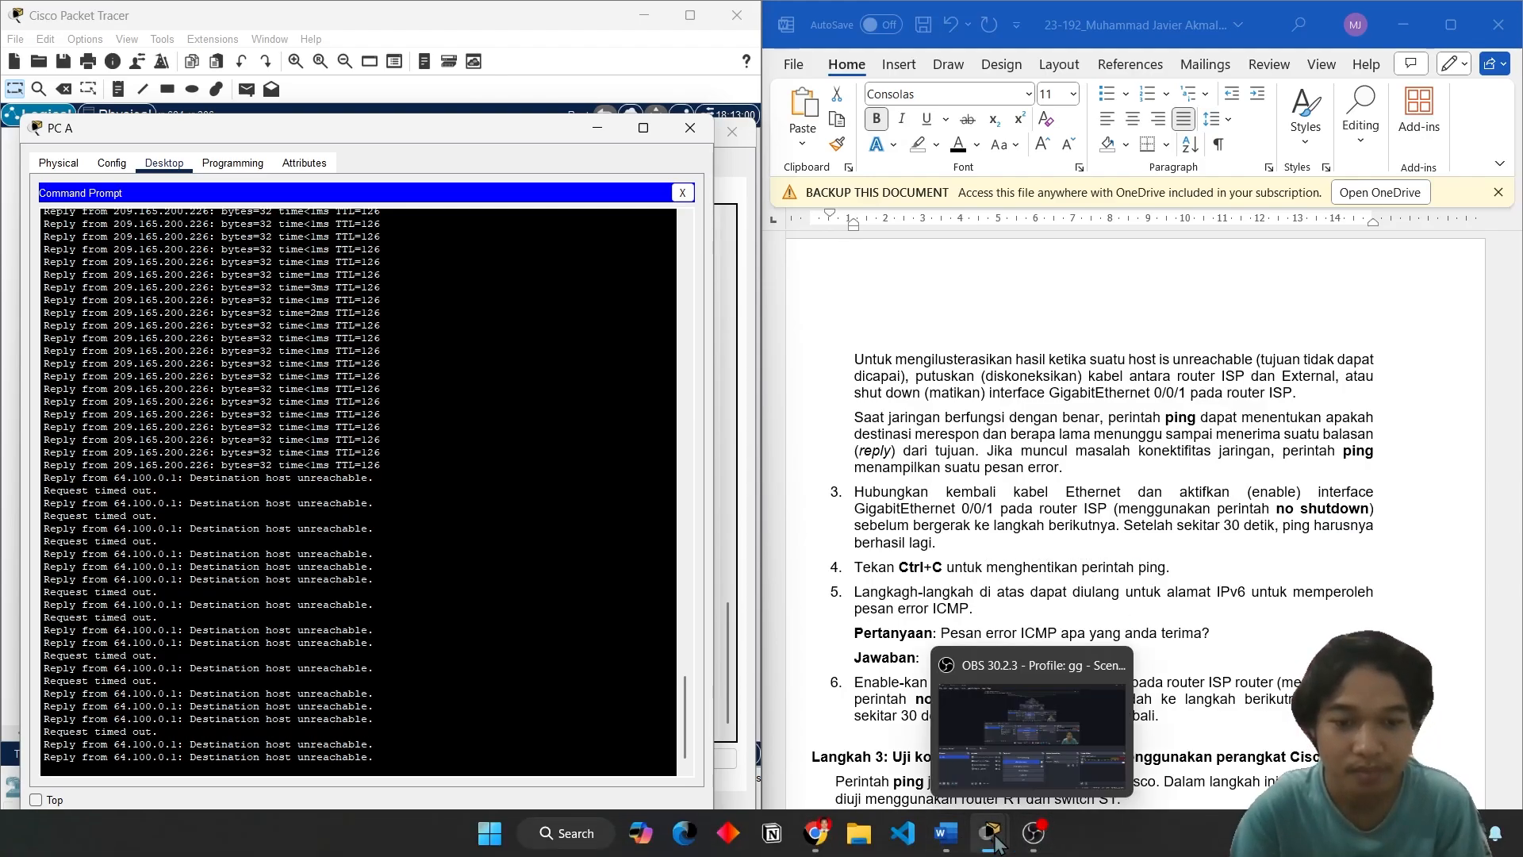
{"action": "mouse_move", "coordinate": [991, 834]}
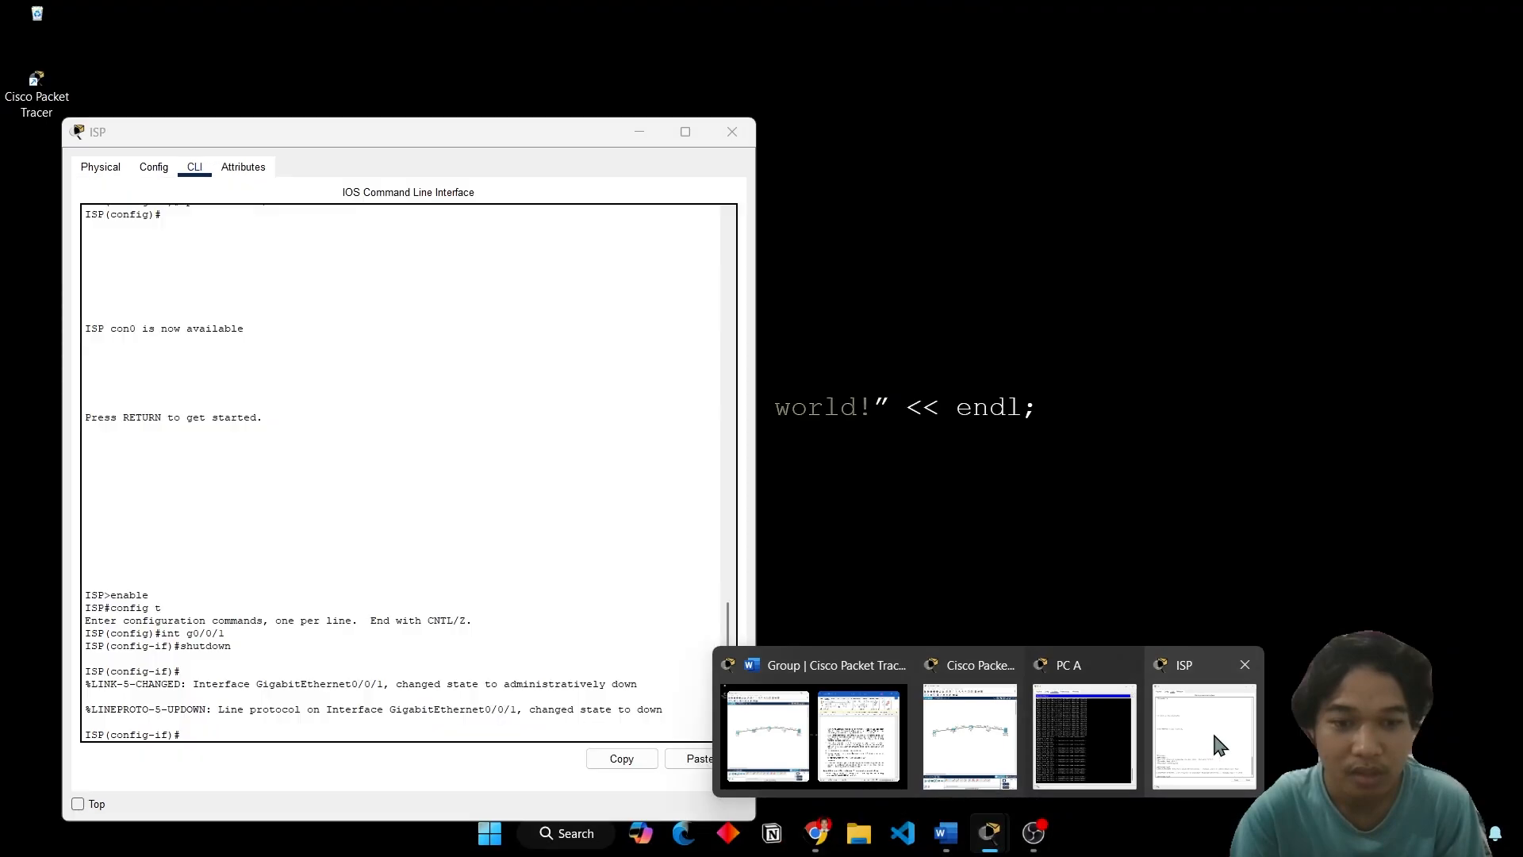
{"action": "left_click", "coordinate": [1216, 742]}
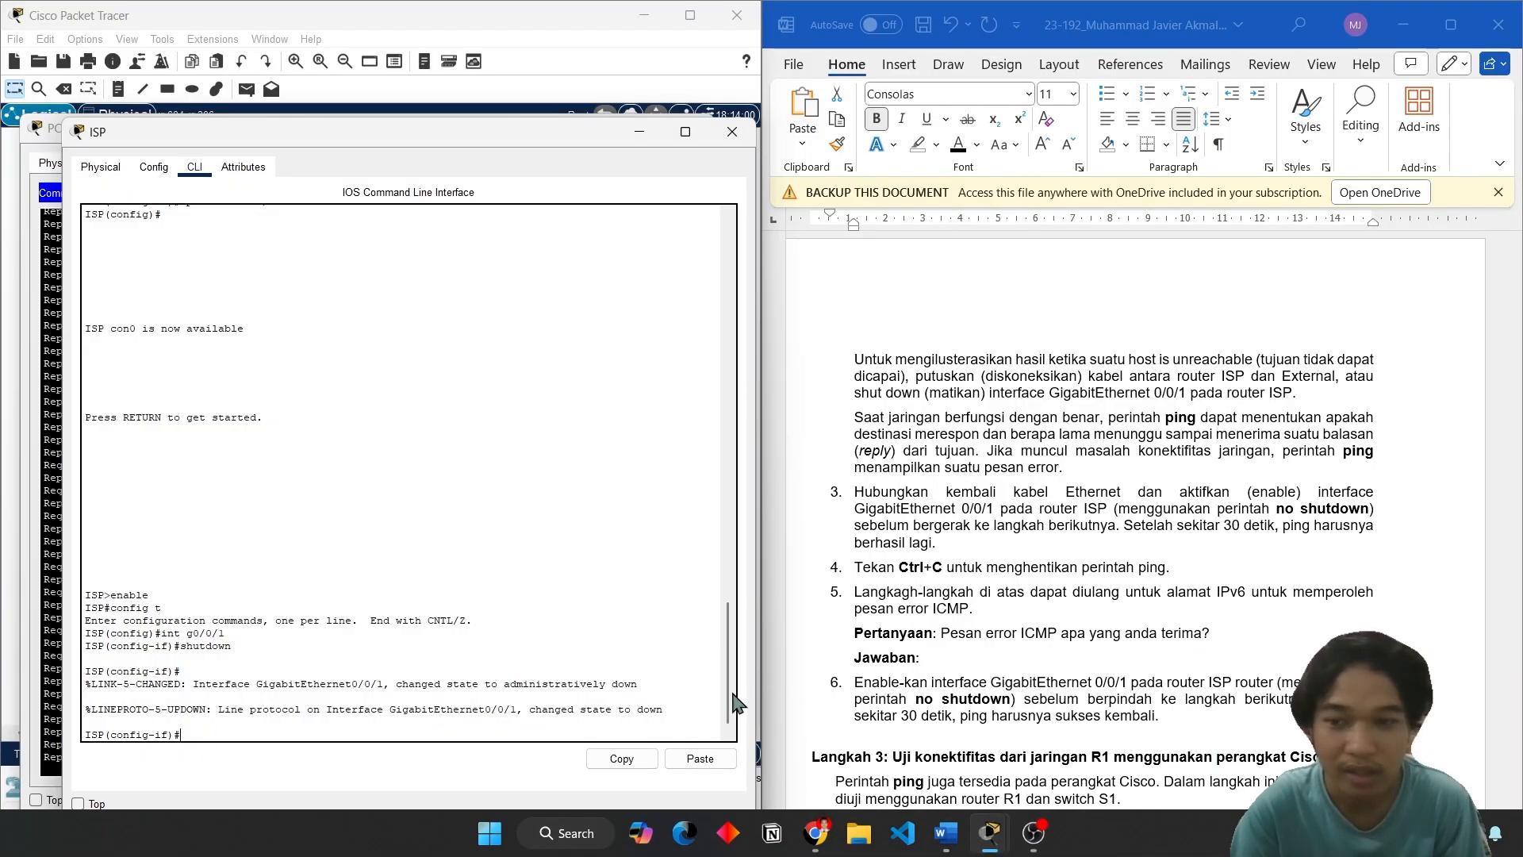
{"action": "type", "text": "int g0/0/1"}
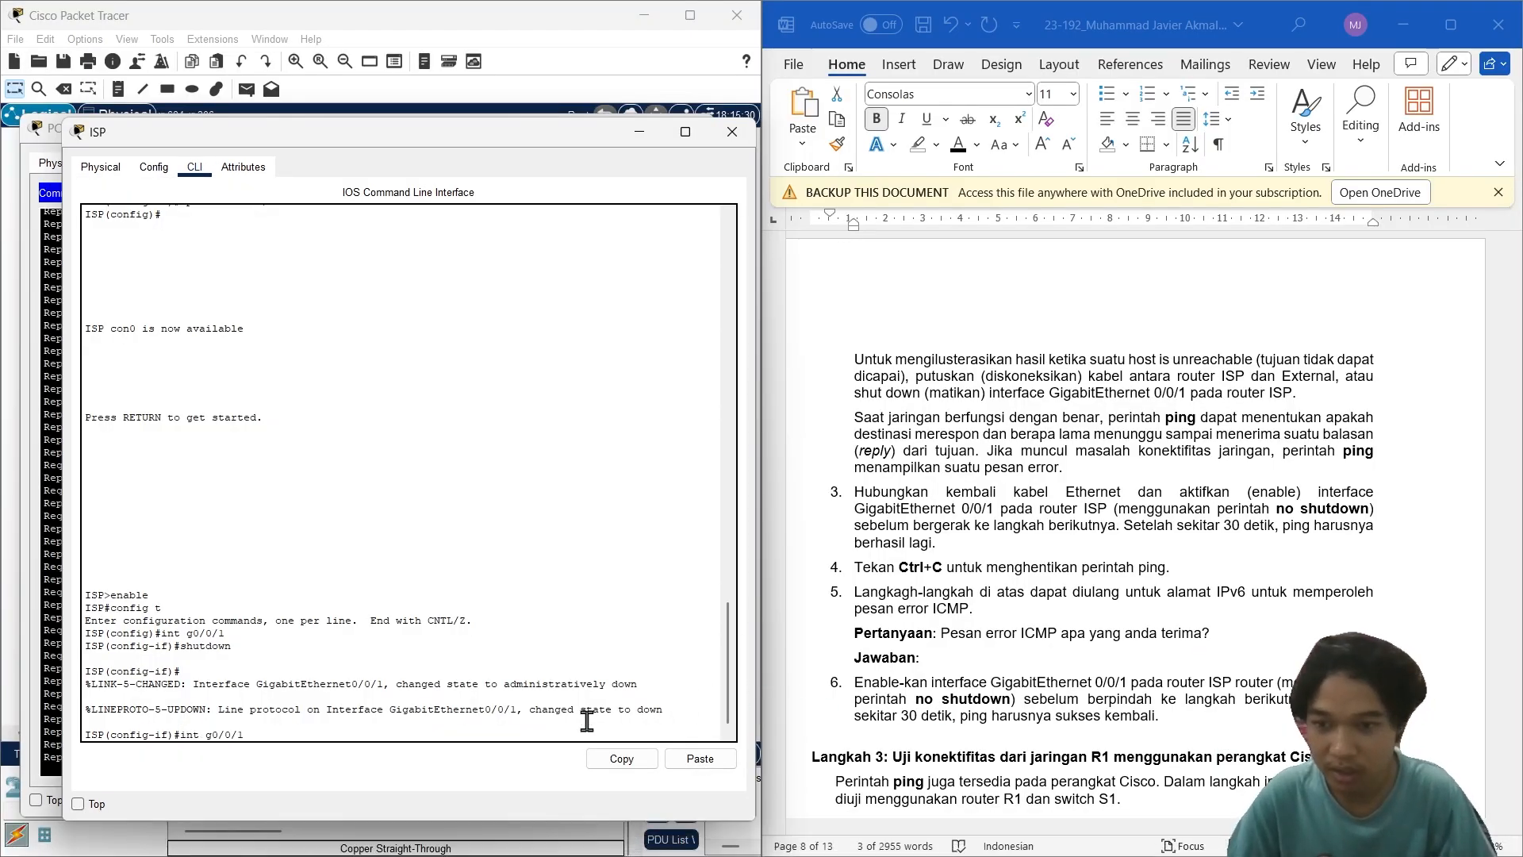
{"action": "key", "text": "Return"}
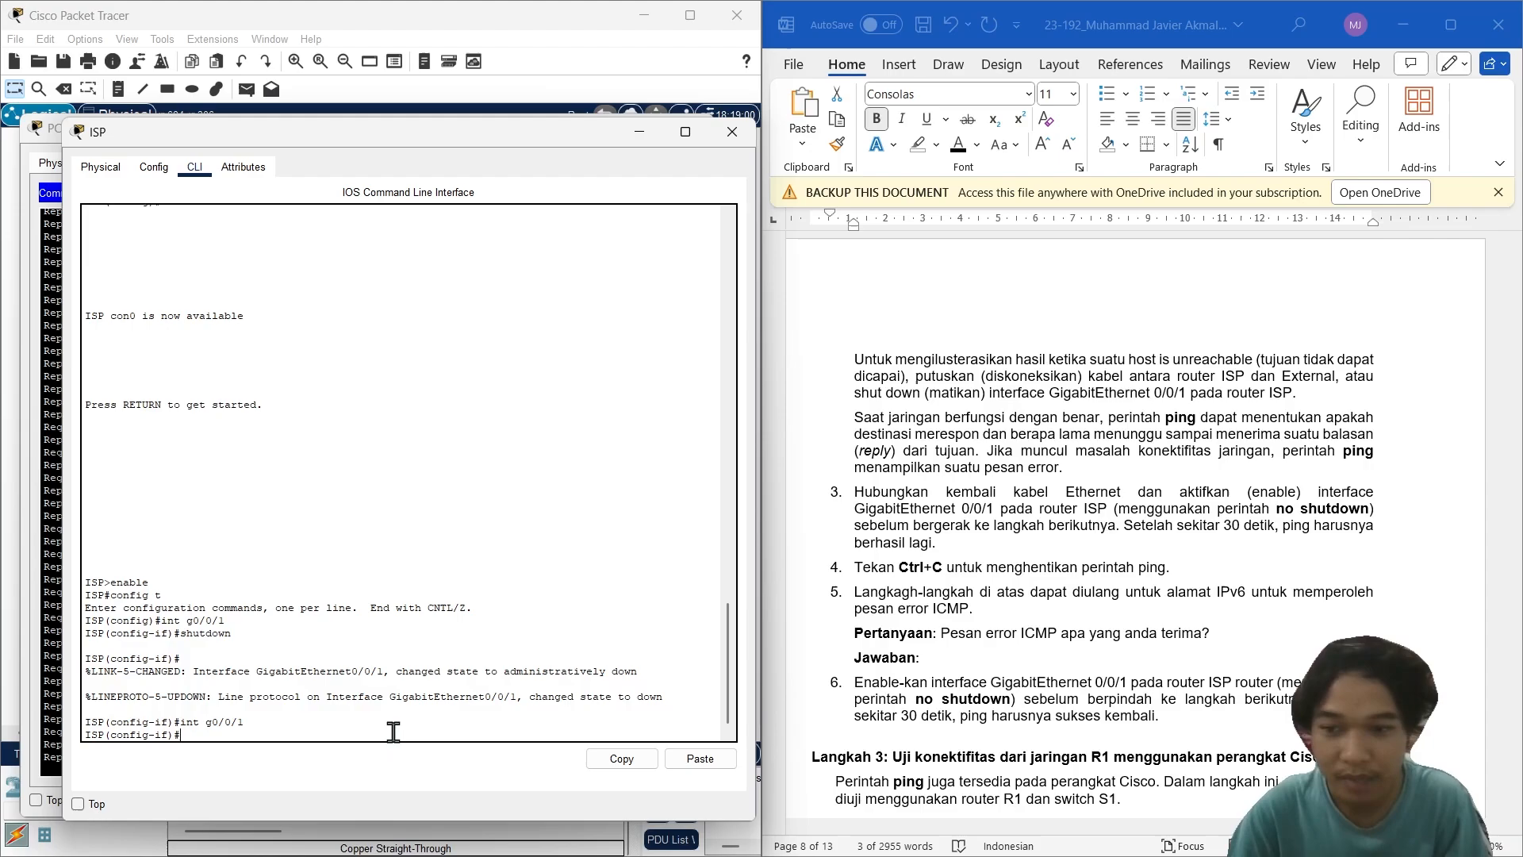
{"action": "type", "text": "enable"}
{"action": "key", "text": "Return"}
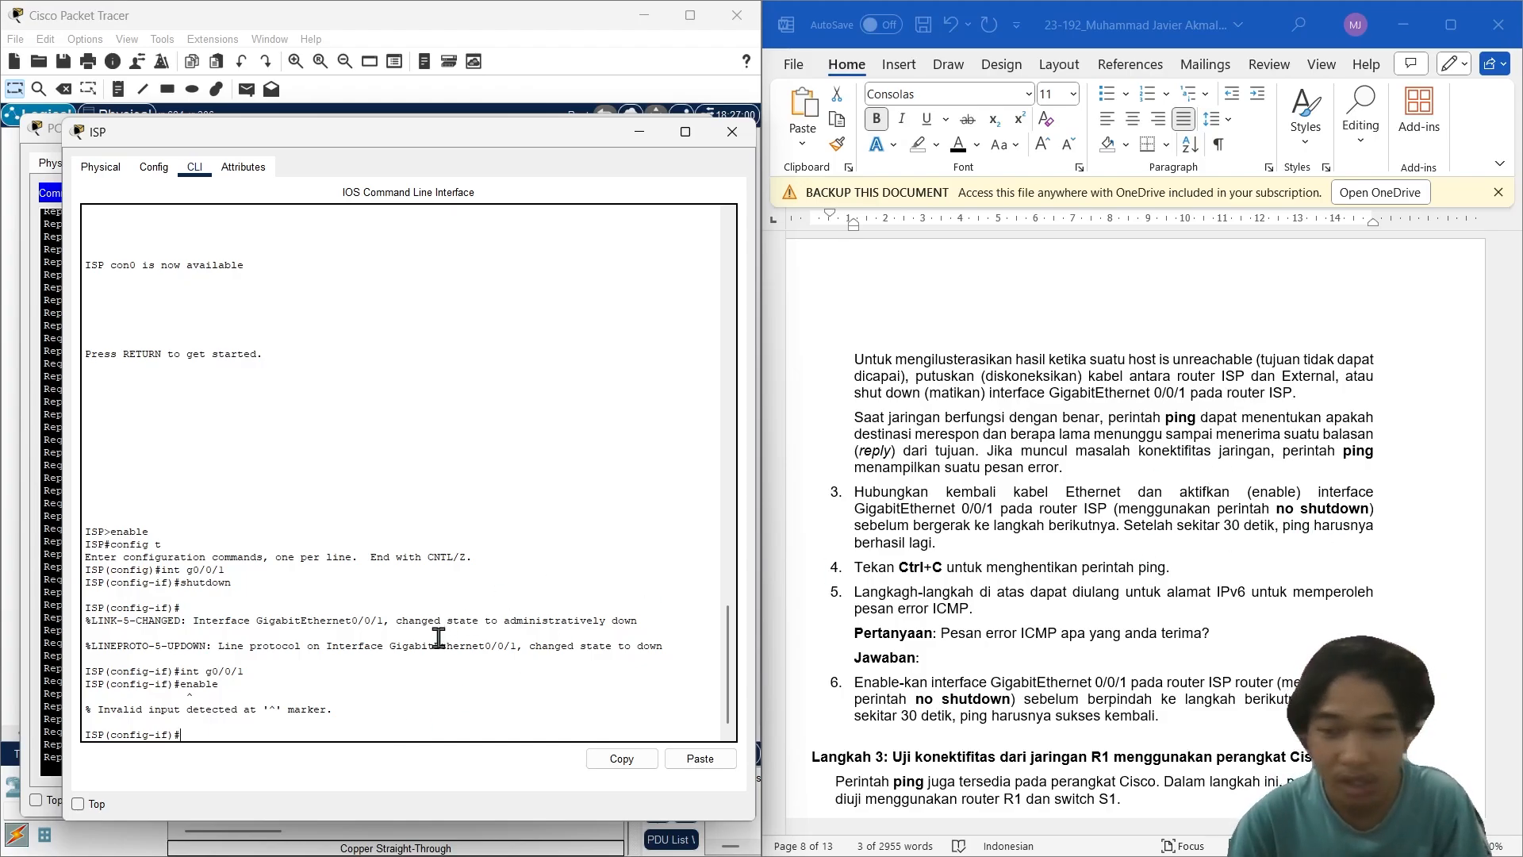
Step: Reactivate the ISP router's GigabitEthernet 0/0/1 interface with no shutdown
{"action": "type", "text": "no sh"}
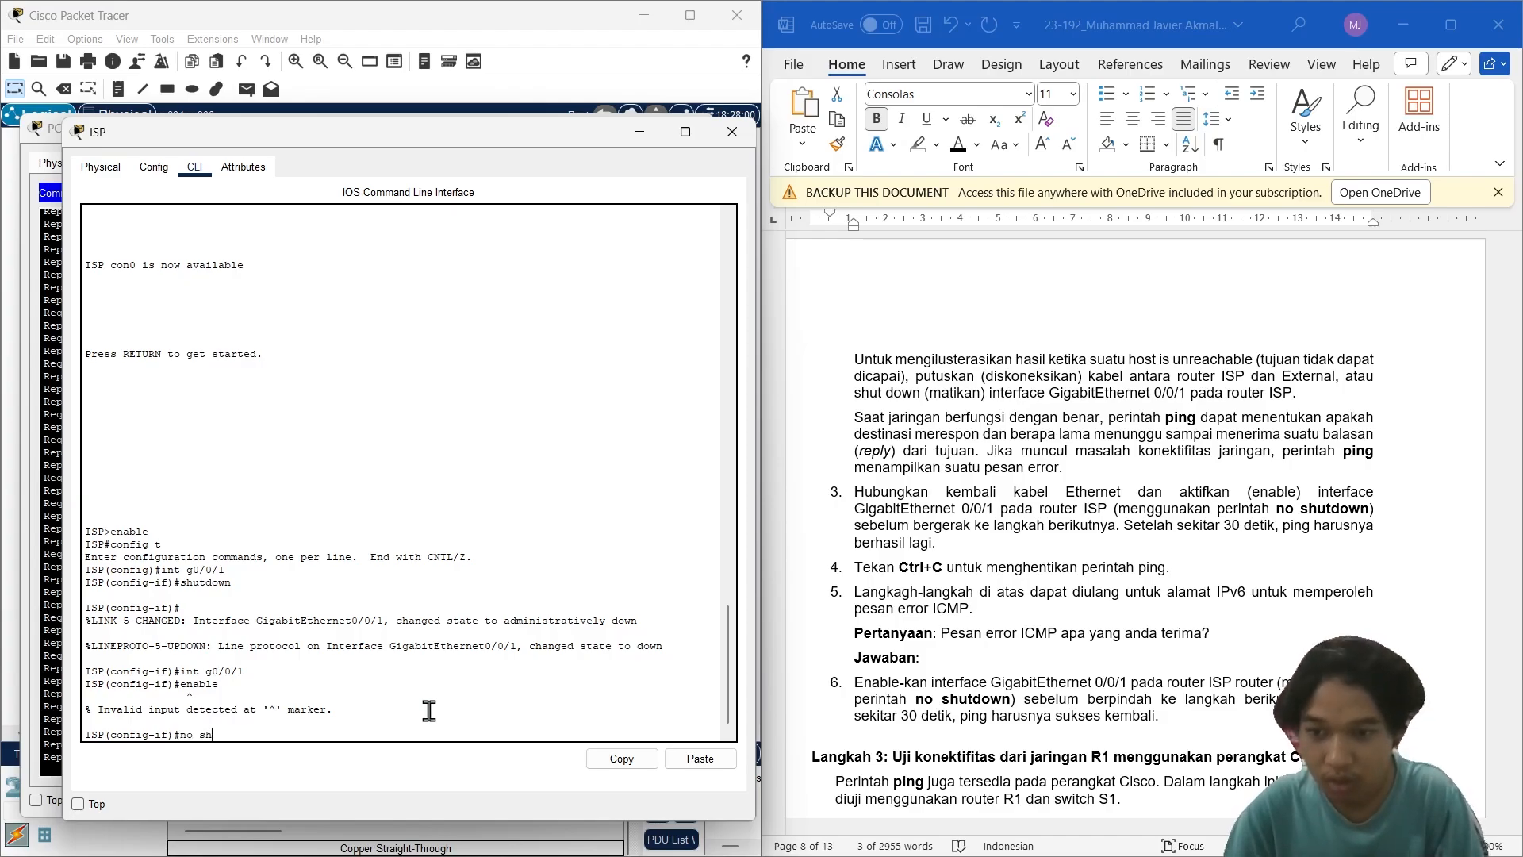
{"action": "type", "text": "utdown"}
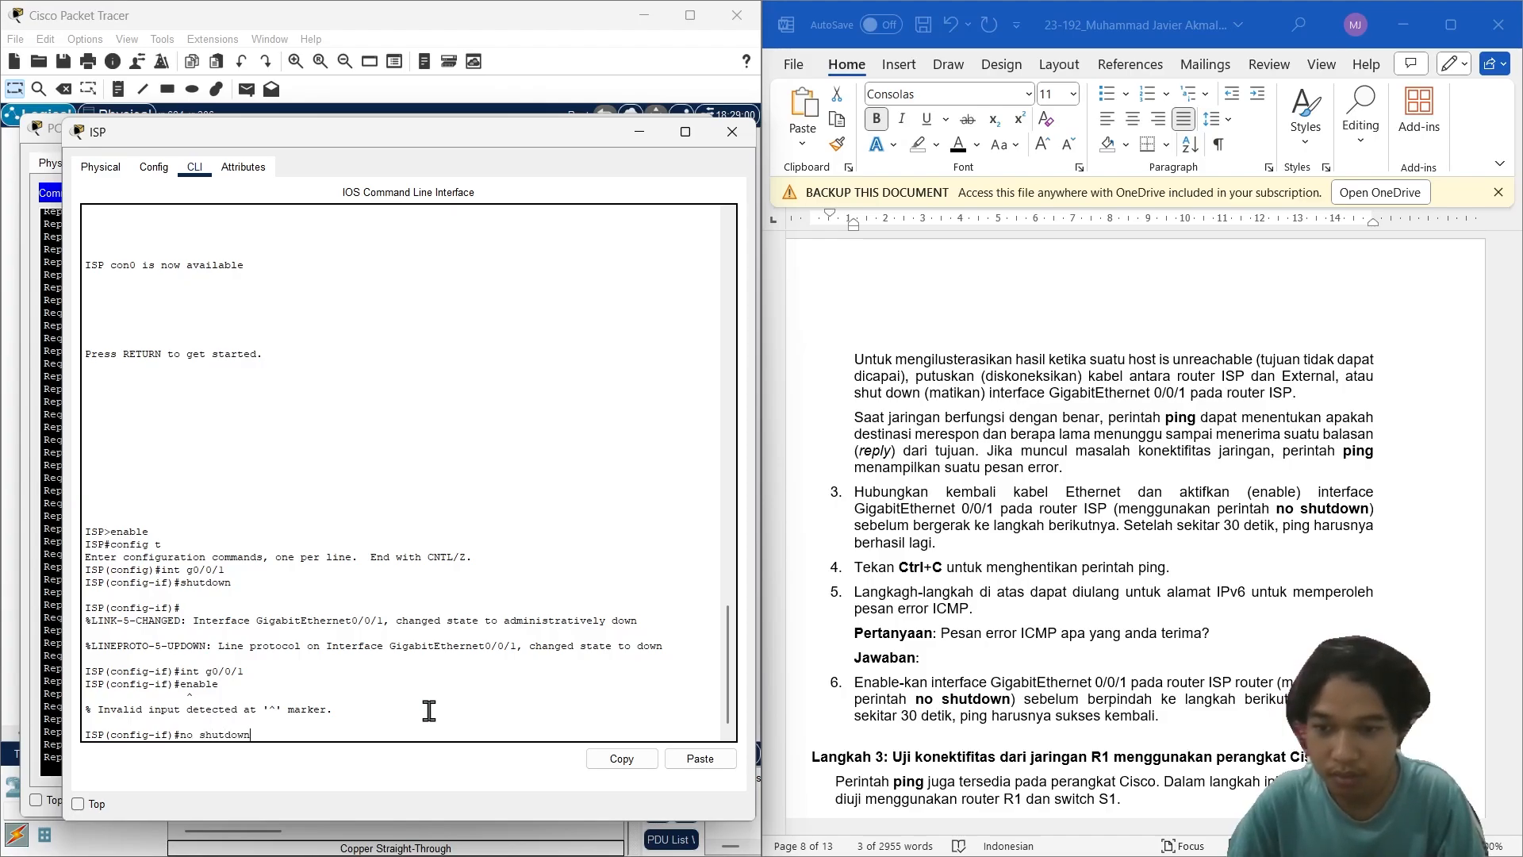
{"action": "key", "text": "Return"}
{"action": "key", "text": "Return"}
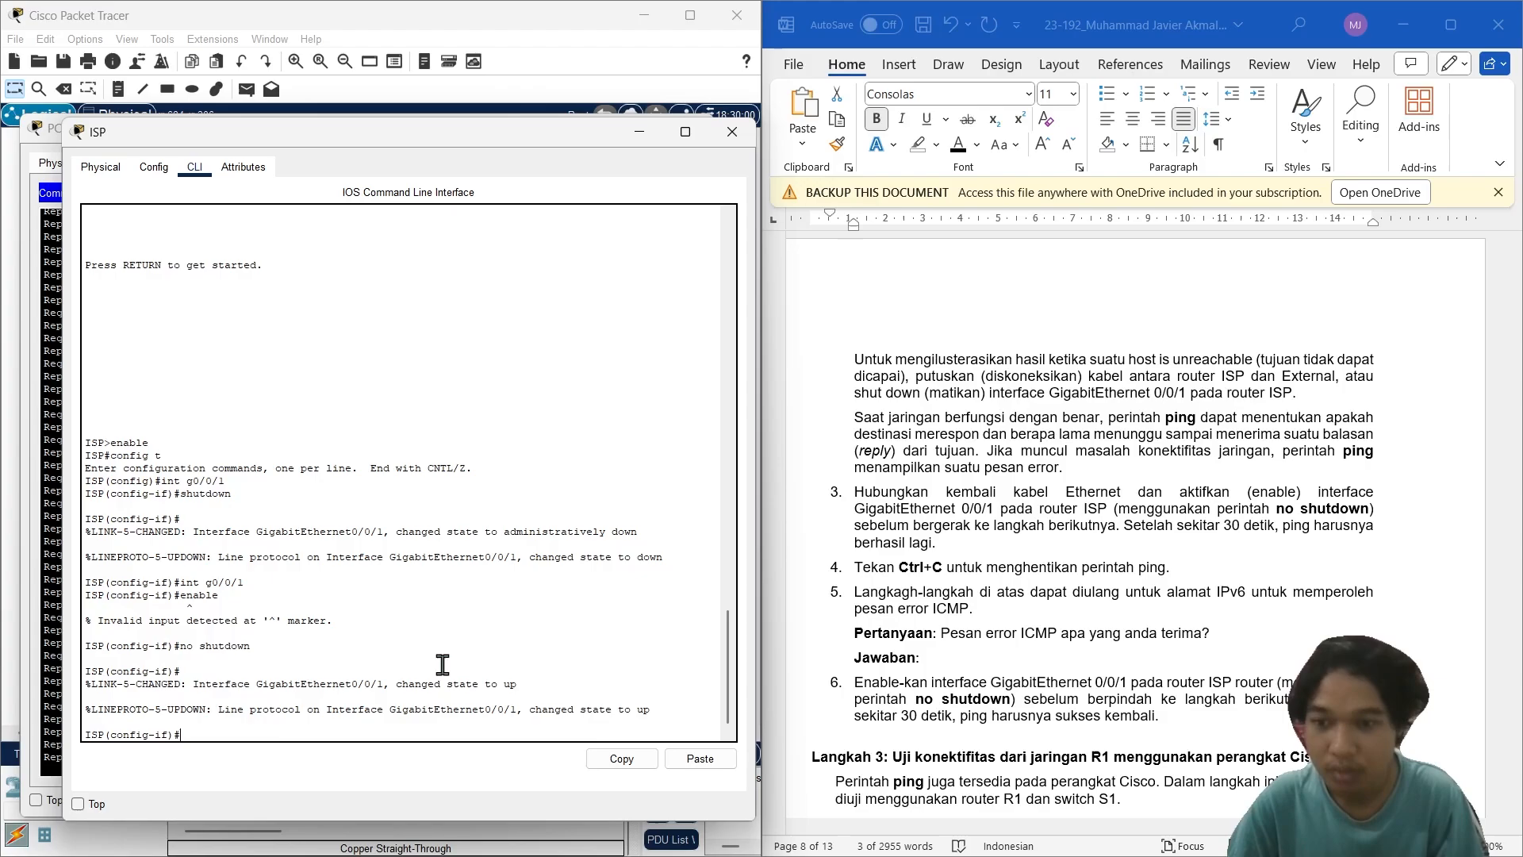
Step: Put the ISP router's window away and stop the continuous ping in PC A's command prompt
{"action": "left_click", "coordinate": [639, 132]}
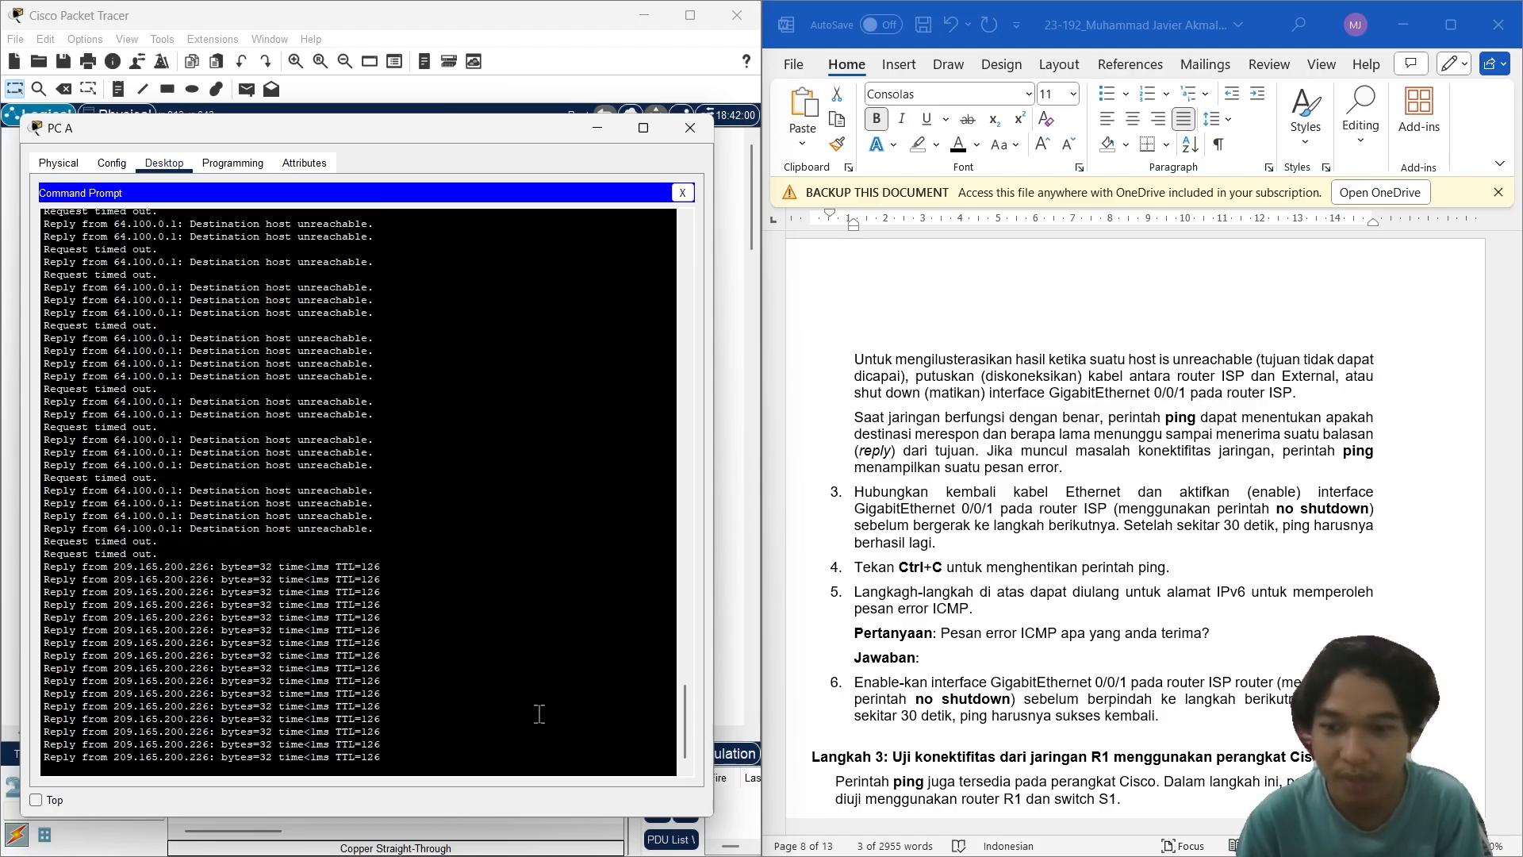
{"action": "key", "text": "ctrl+c"}
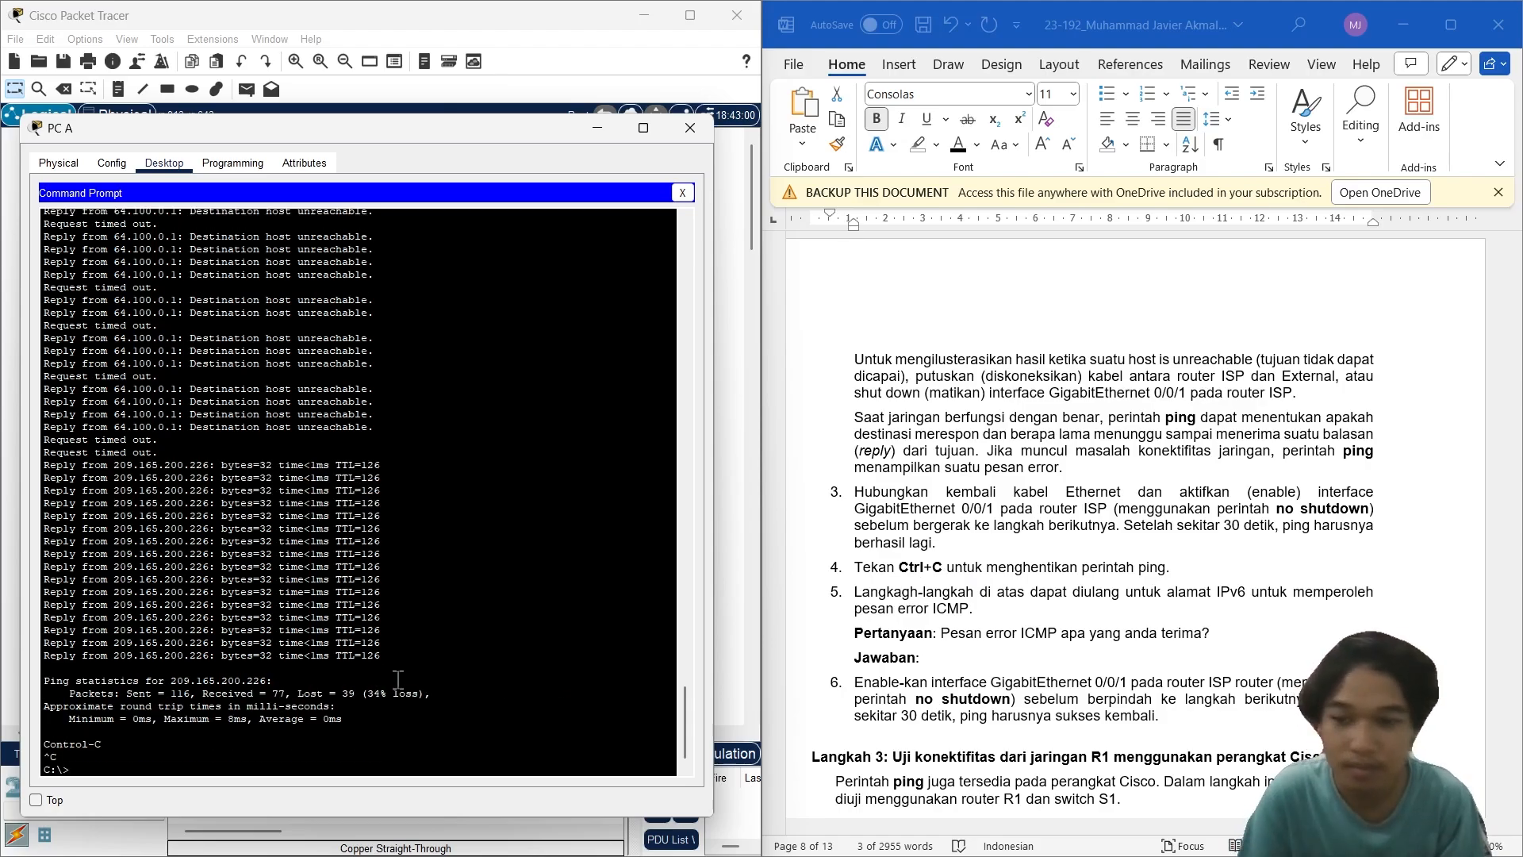
Step: Copy "Destination host unreachable." from PC A's ping output into the worksheet as the answer to the ICMP error question
{"action": "scroll", "coordinate": [1029, 670], "scroll_direction": "down", "scroll_amount": 2}
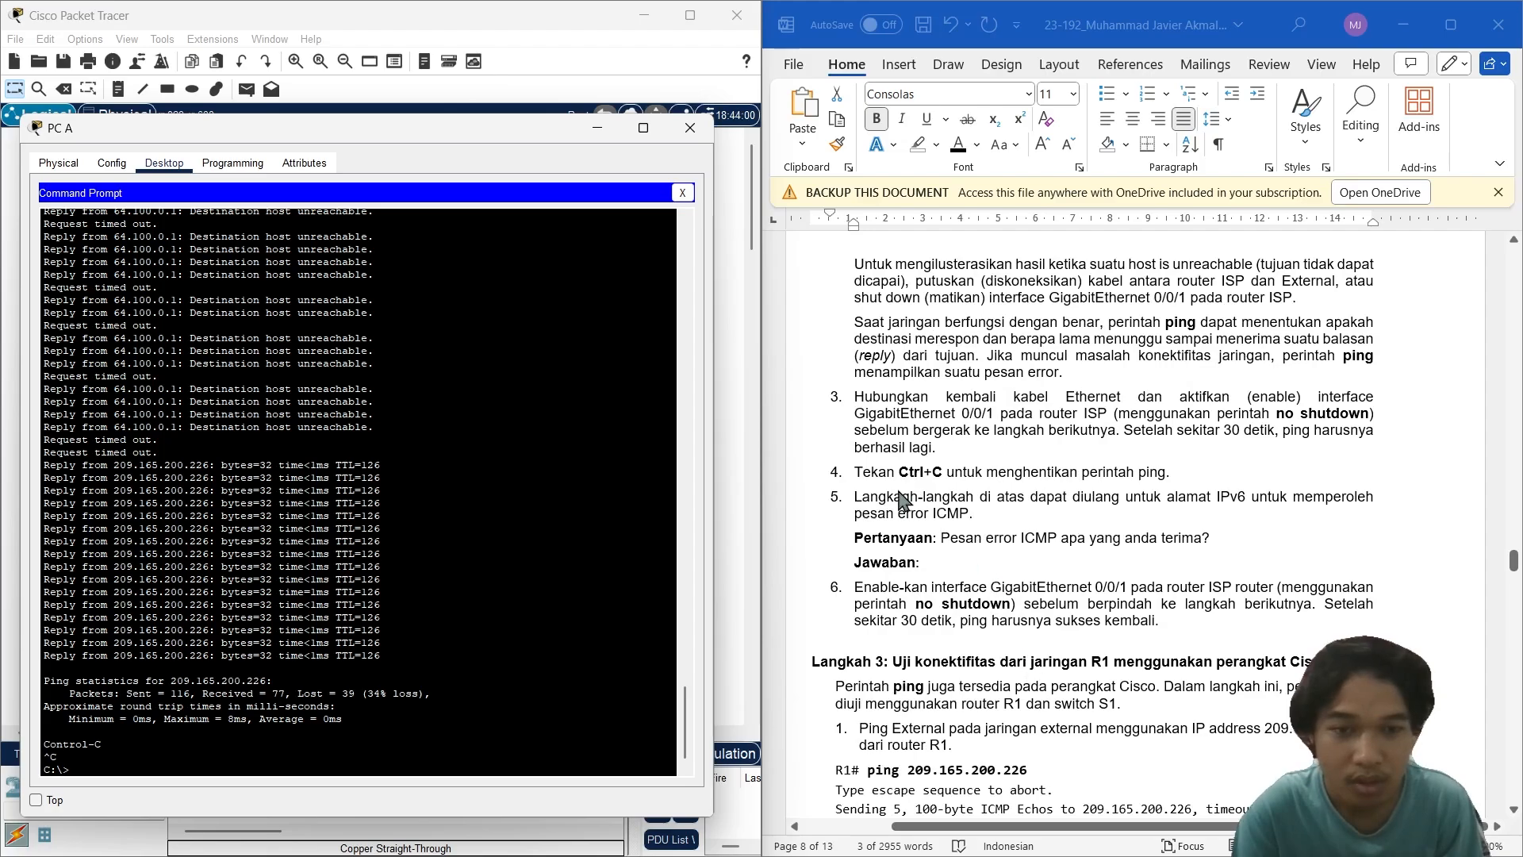
{"action": "left_click", "coordinate": [954, 515]}
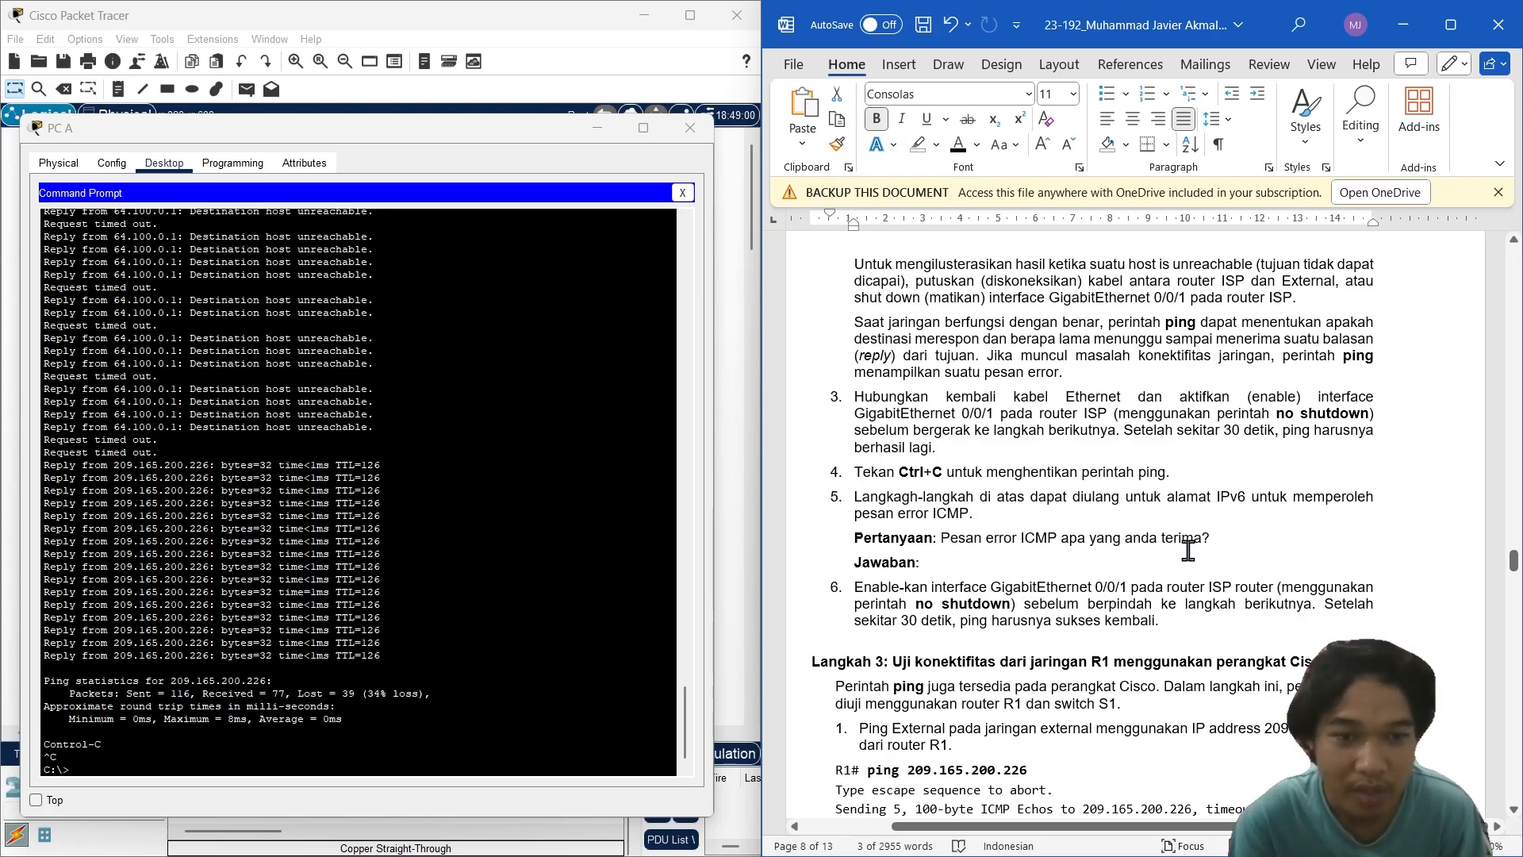
{"action": "scroll", "coordinate": [253, 532], "scroll_direction": "up", "scroll_amount": 1}
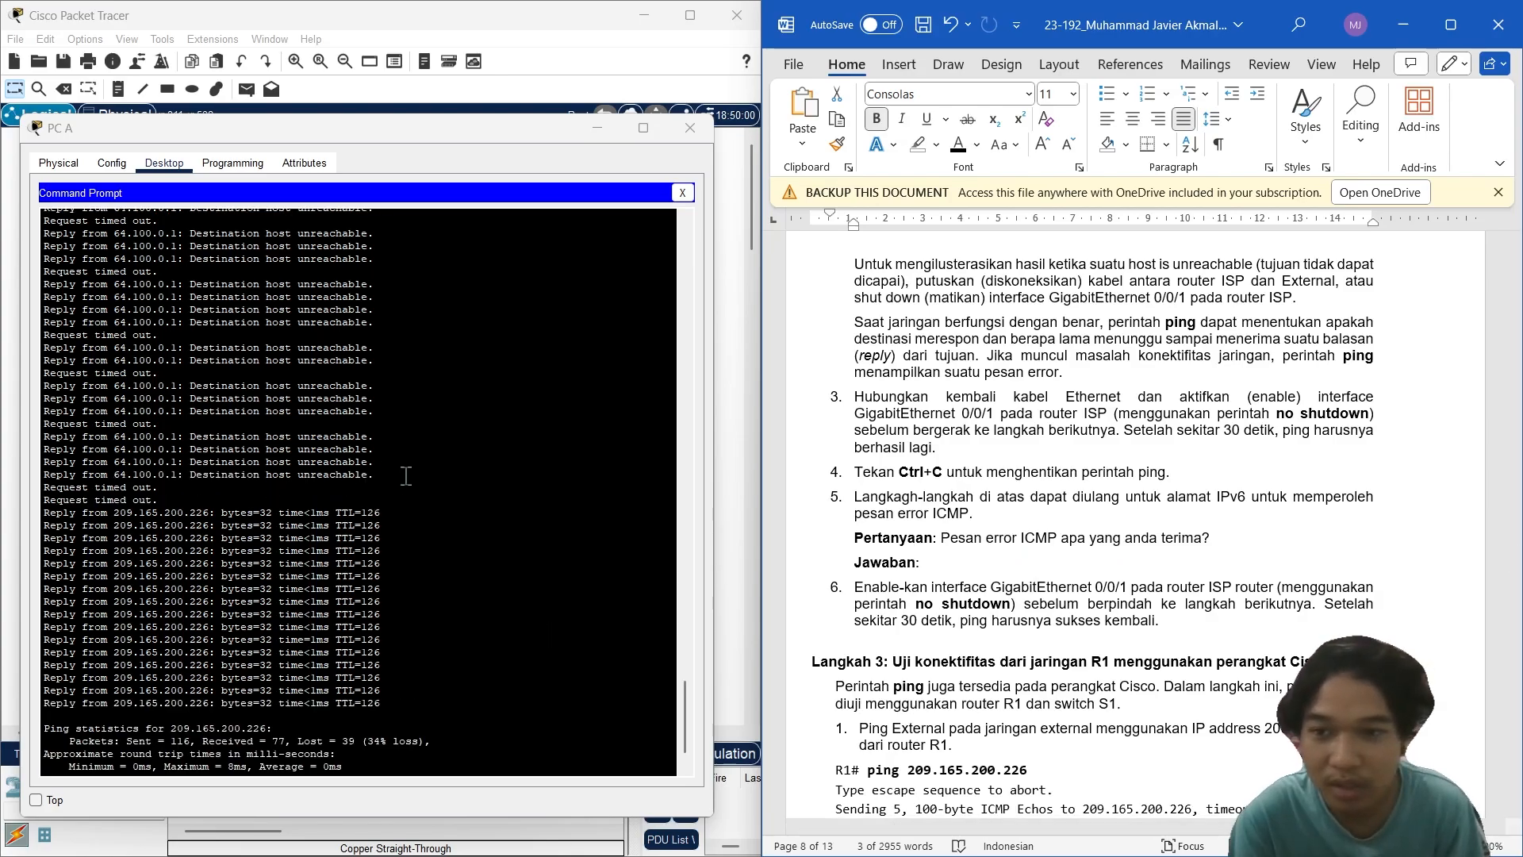
{"action": "left_click_drag", "start_coordinate": [406, 475], "coordinate": [192, 480]}
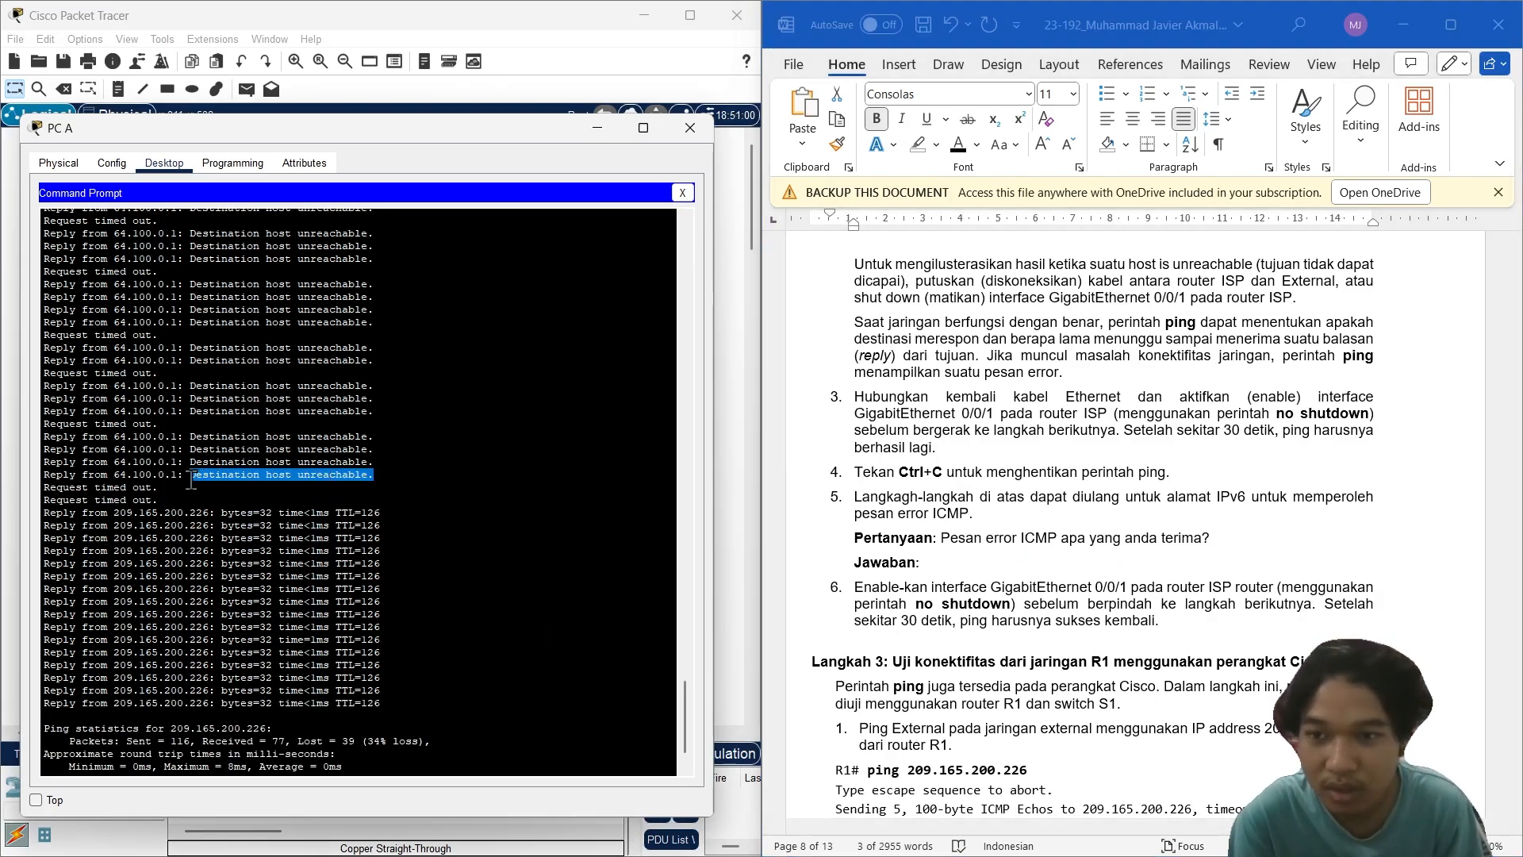
{"action": "right_click", "coordinate": [399, 478]}
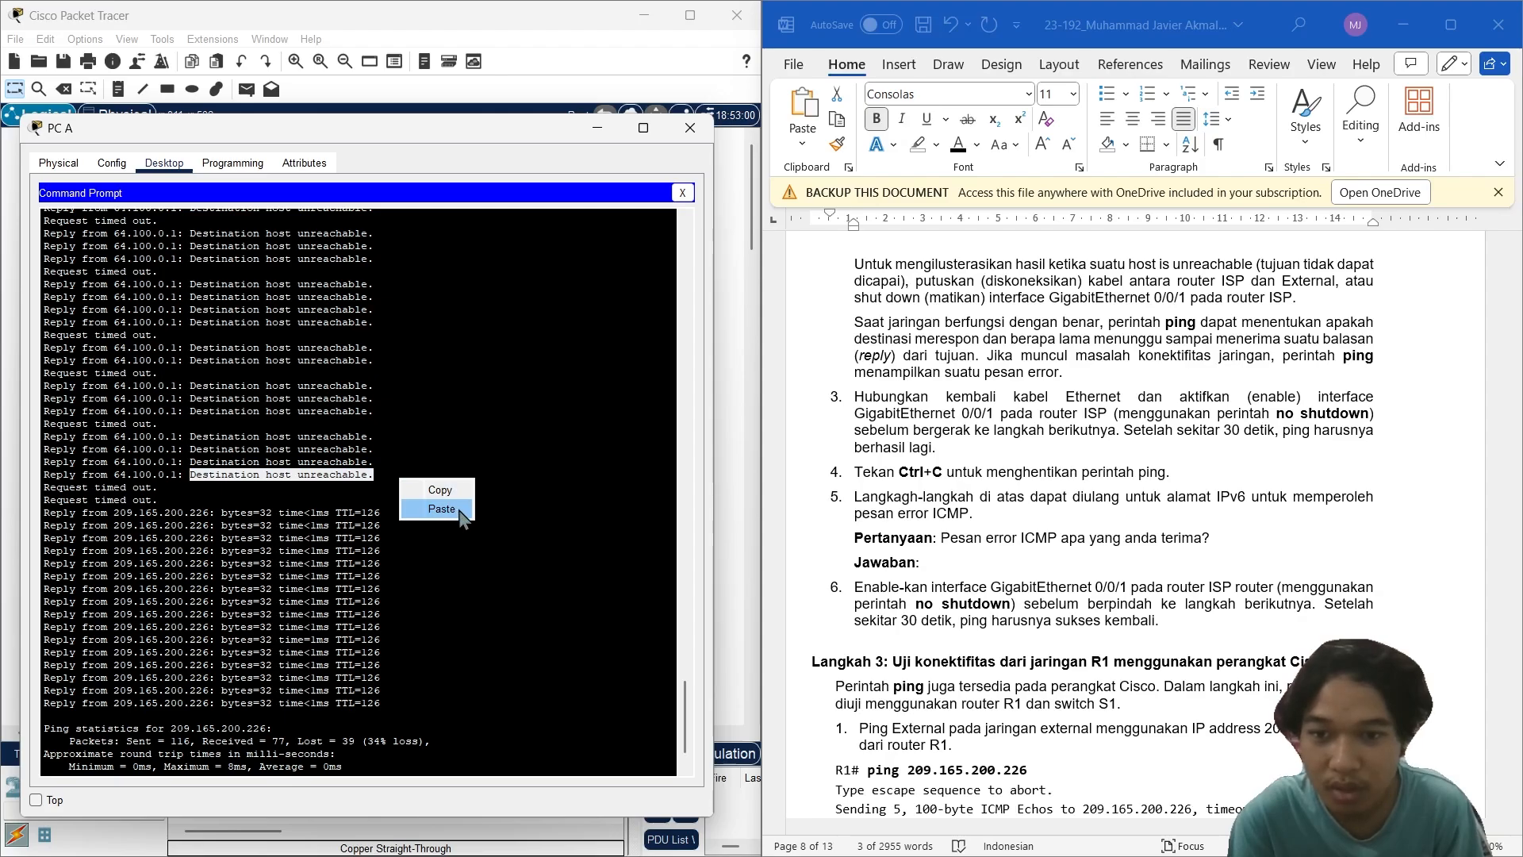
{"action": "left_click", "coordinate": [460, 490]}
{"action": "left_click", "coordinate": [1056, 565]}
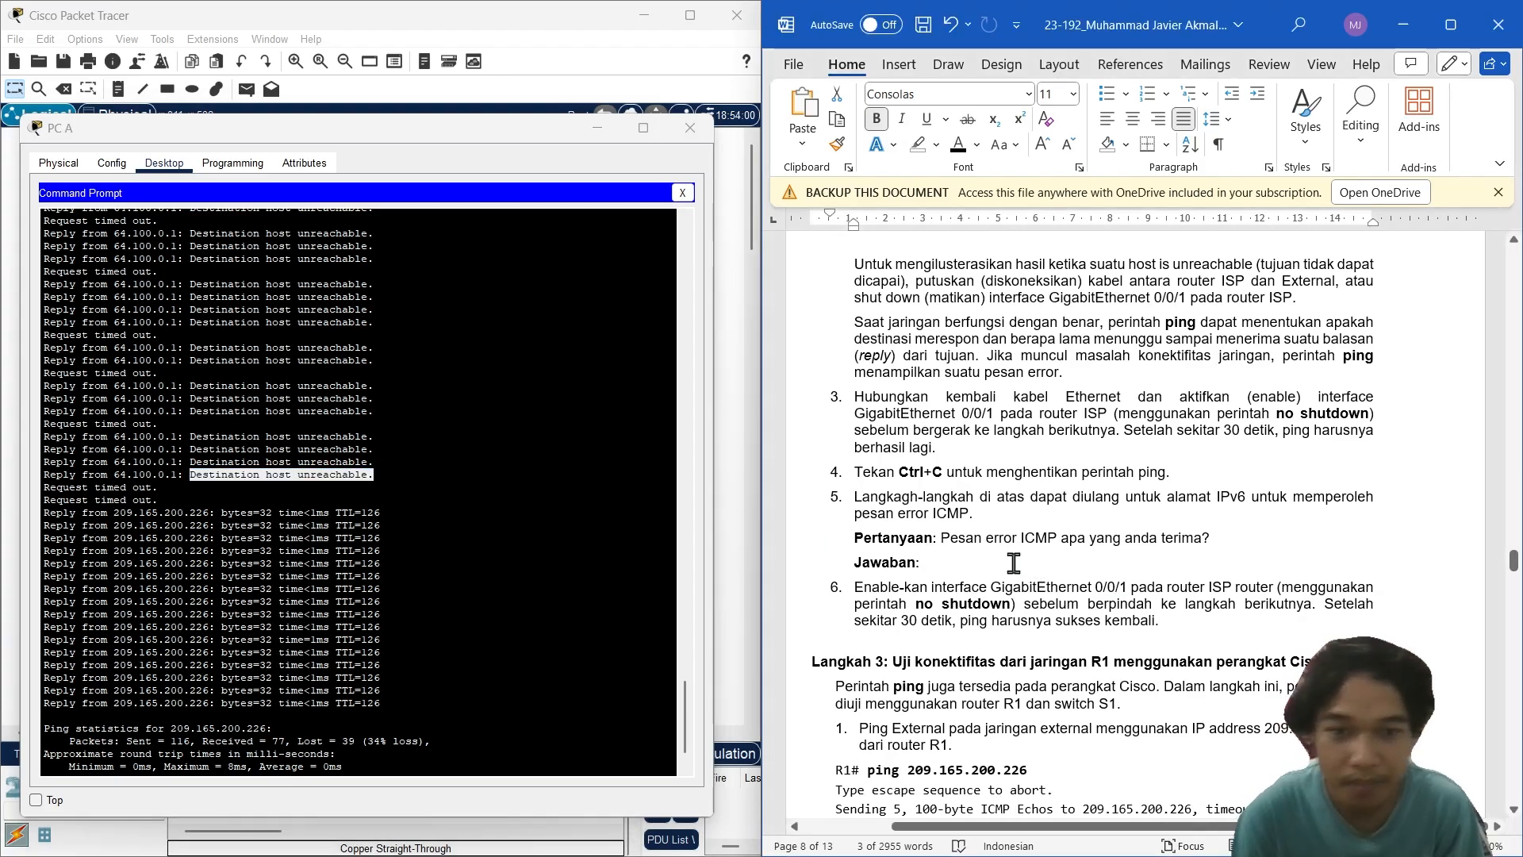
{"action": "key", "text": "ctrl+v"}
Step: Review the worksheet around the completed ICMP answer and save the document
{"action": "scroll", "coordinate": [1103, 561], "scroll_direction": "down", "scroll_amount": 2}
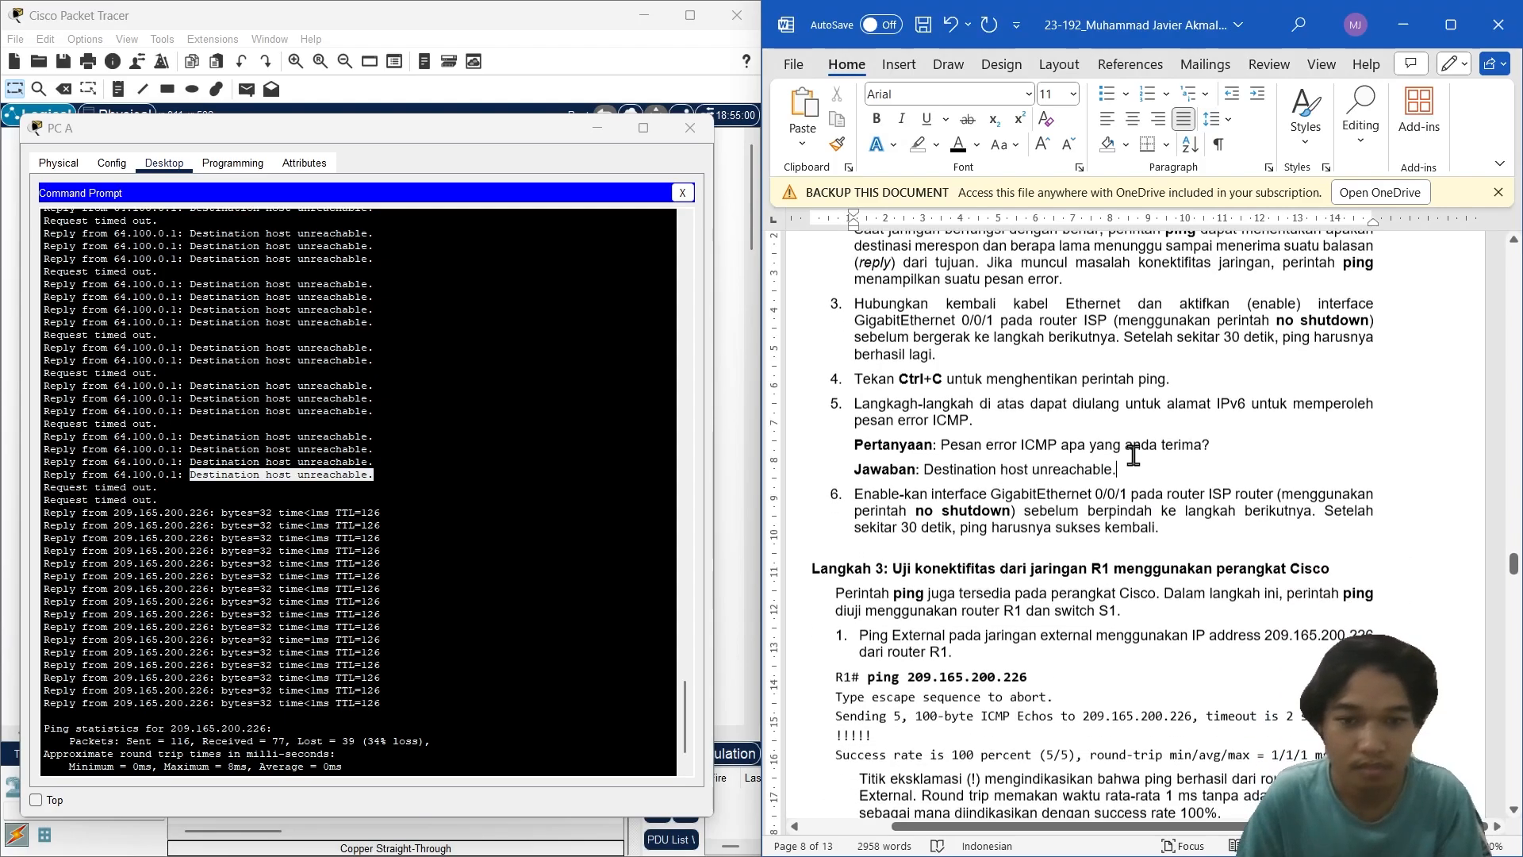
{"action": "left_click", "coordinate": [1001, 500]}
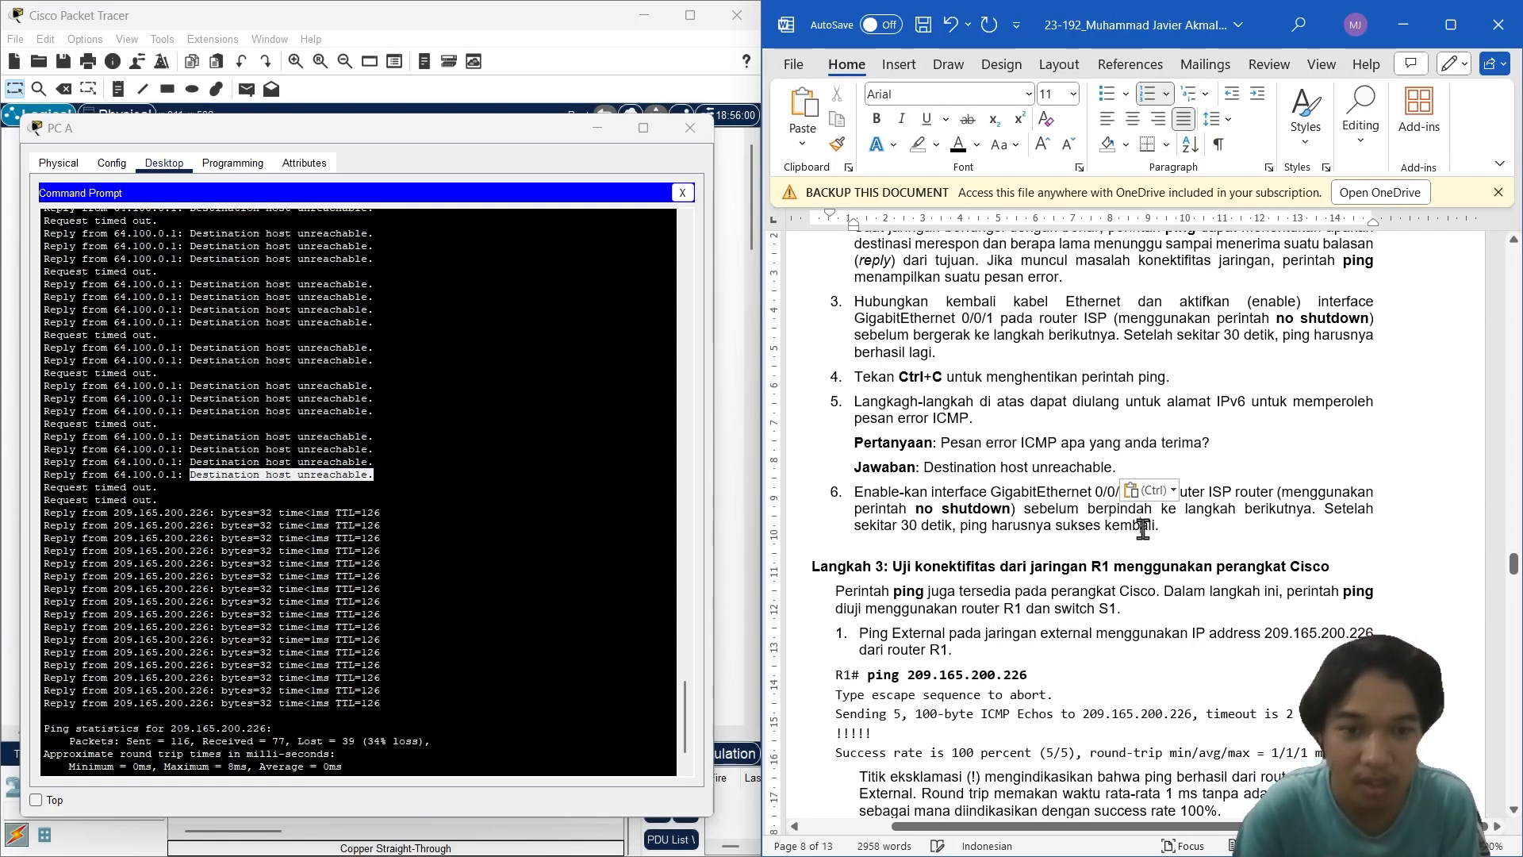
{"action": "left_click", "coordinate": [1236, 470]}
{"action": "scroll", "coordinate": [1261, 595], "scroll_direction": "up", "scroll_amount": 4}
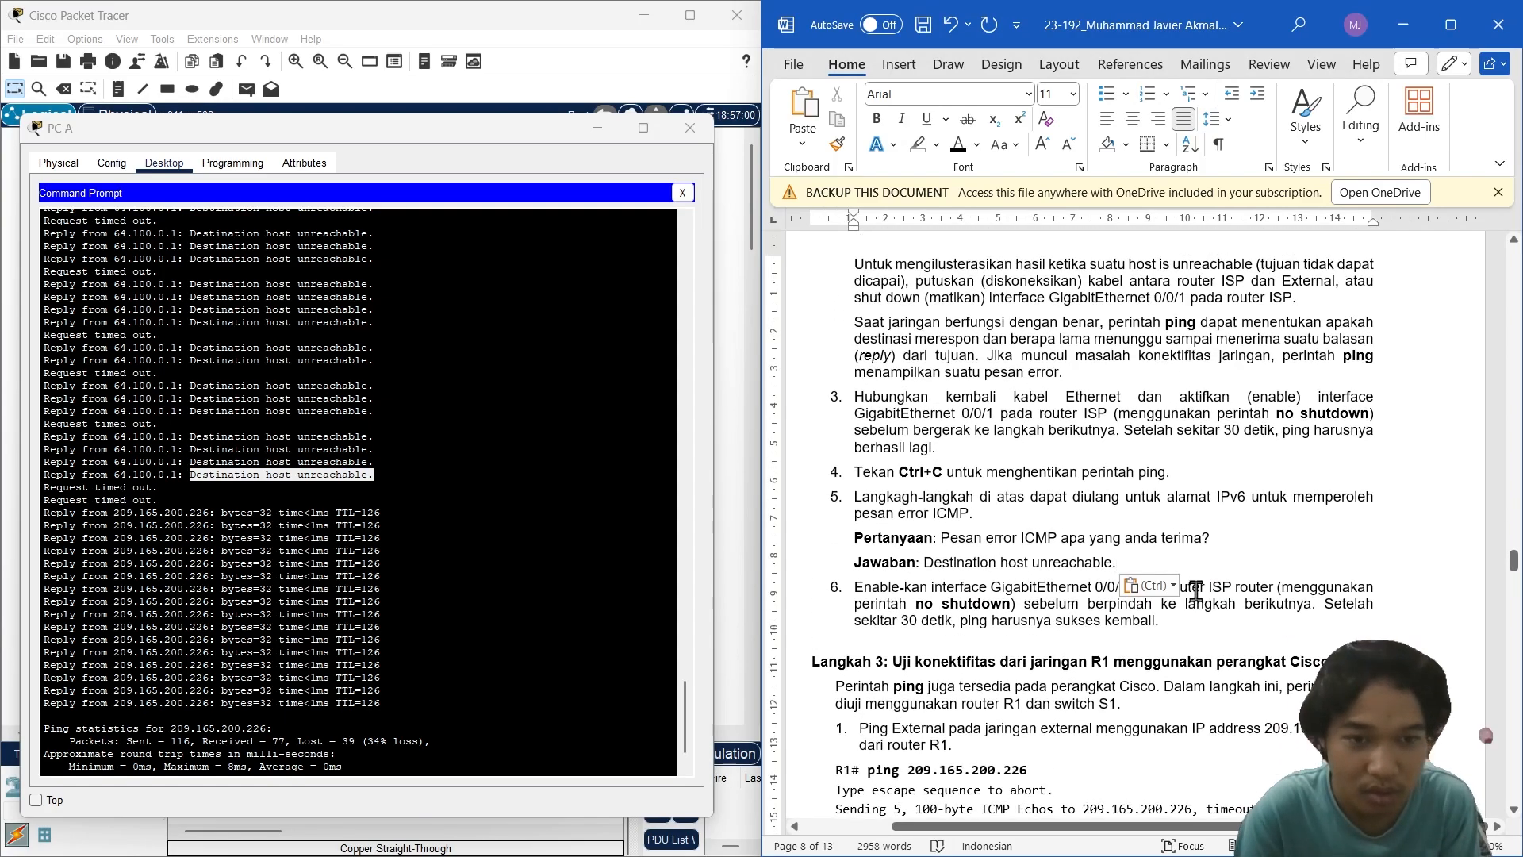
{"action": "left_click", "coordinate": [1242, 527]}
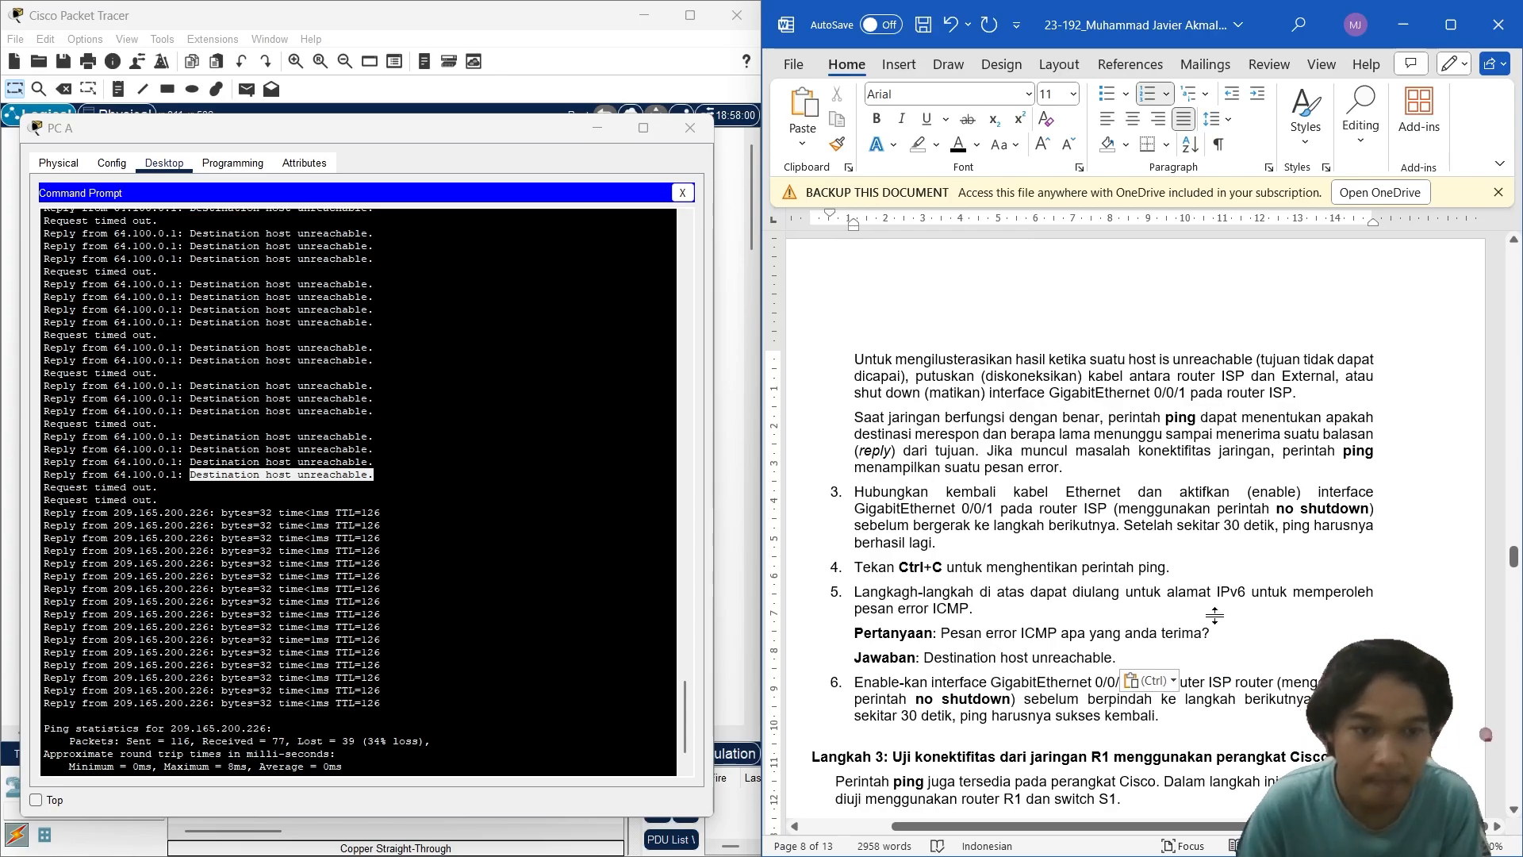
{"action": "key", "text": "ctrl+s"}
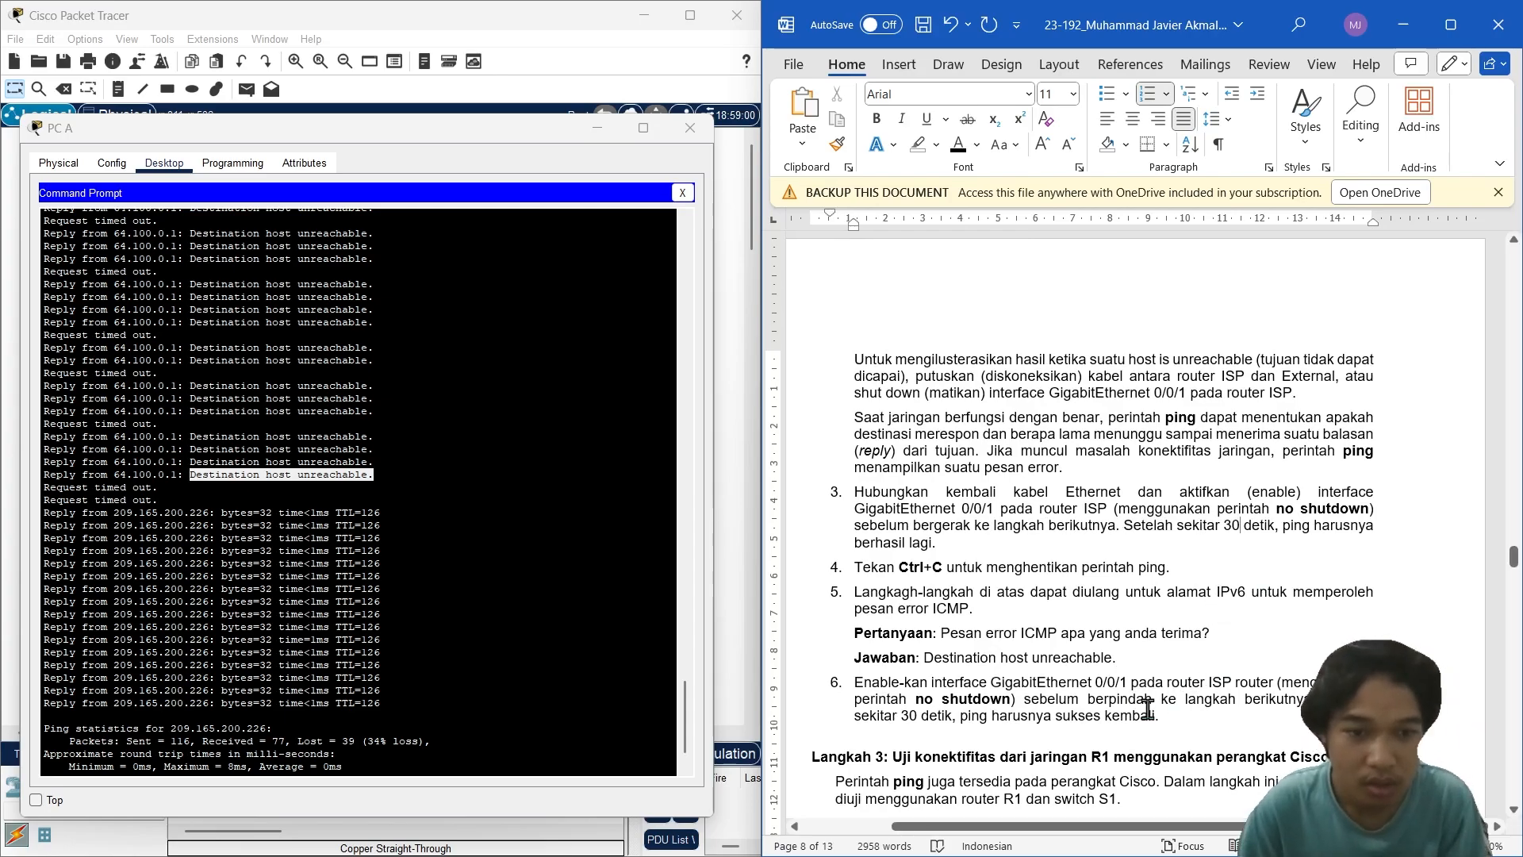
Step: Read the worksheet's Langkah 3 instructions, then close PC A's window and open router R1's command line
{"action": "scroll", "coordinate": [1148, 708], "scroll_direction": "down", "scroll_amount": 1}
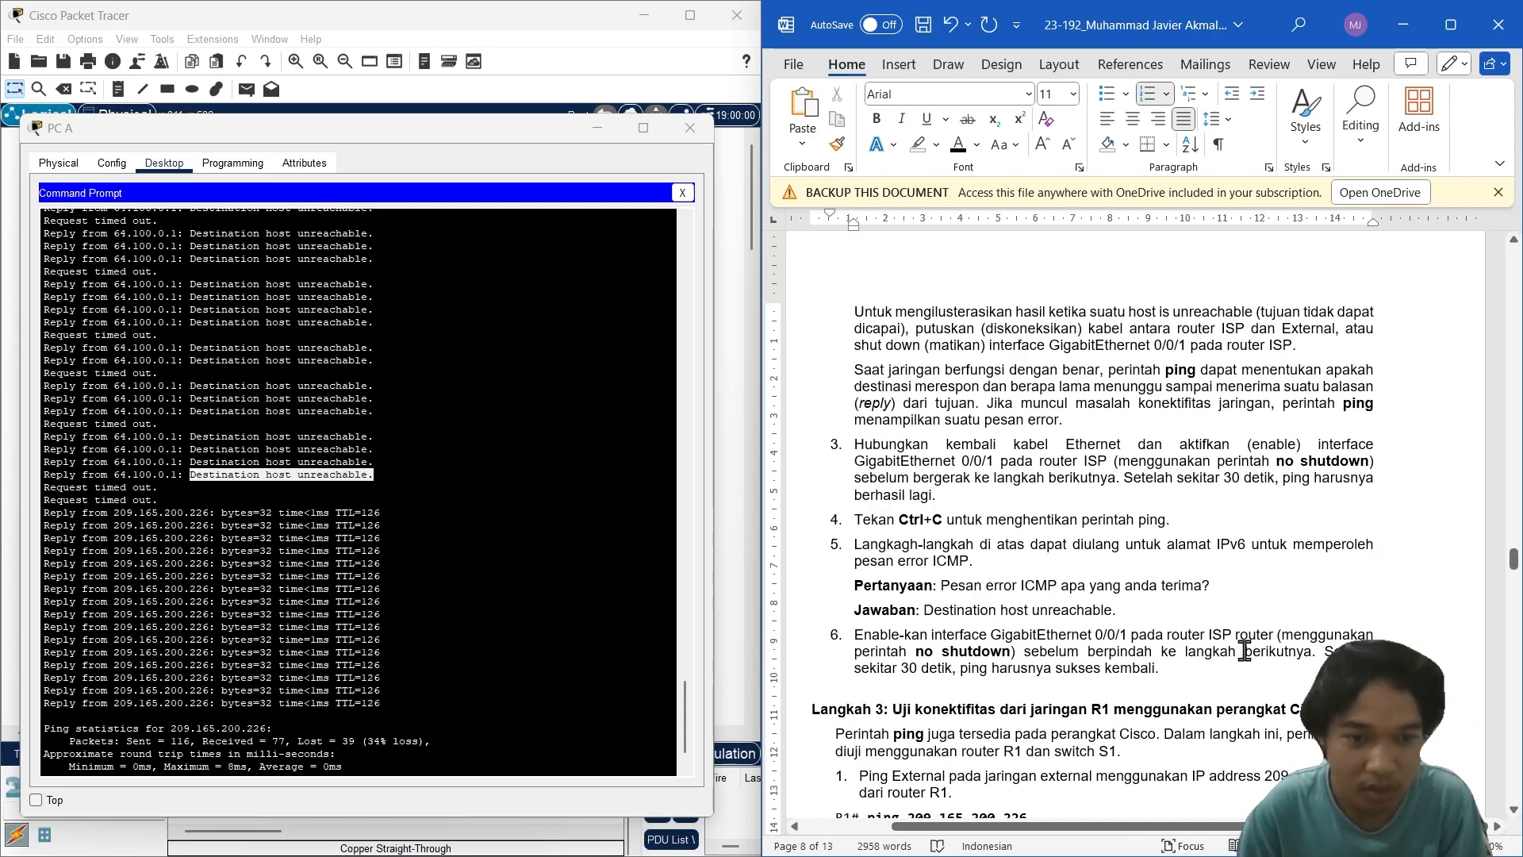
{"action": "scroll", "coordinate": [1088, 666], "scroll_direction": "down", "scroll_amount": 1}
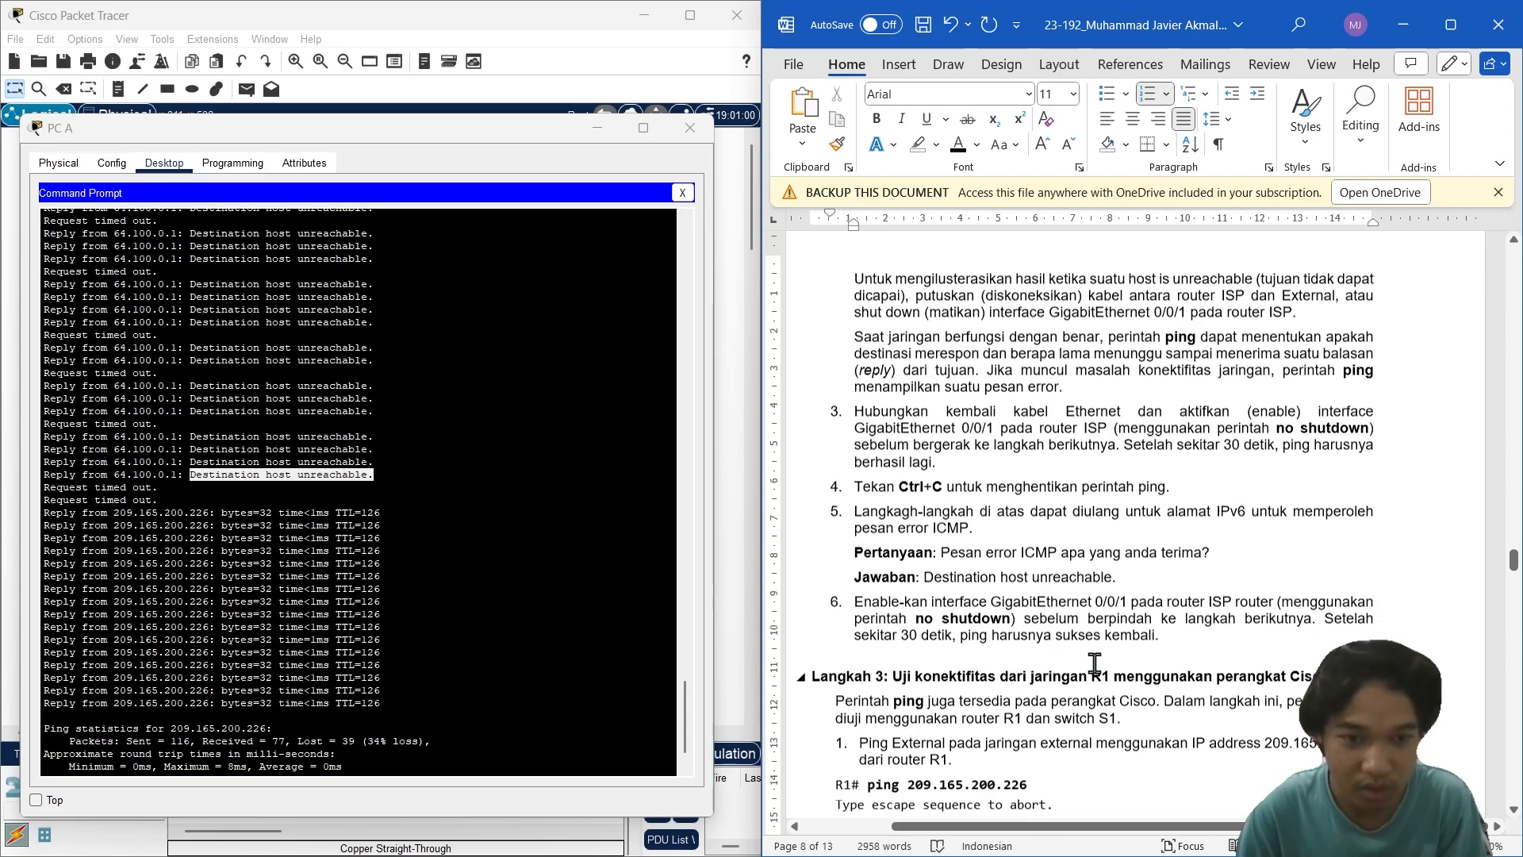
{"action": "scroll", "coordinate": [1244, 589], "scroll_direction": "down", "scroll_amount": 2}
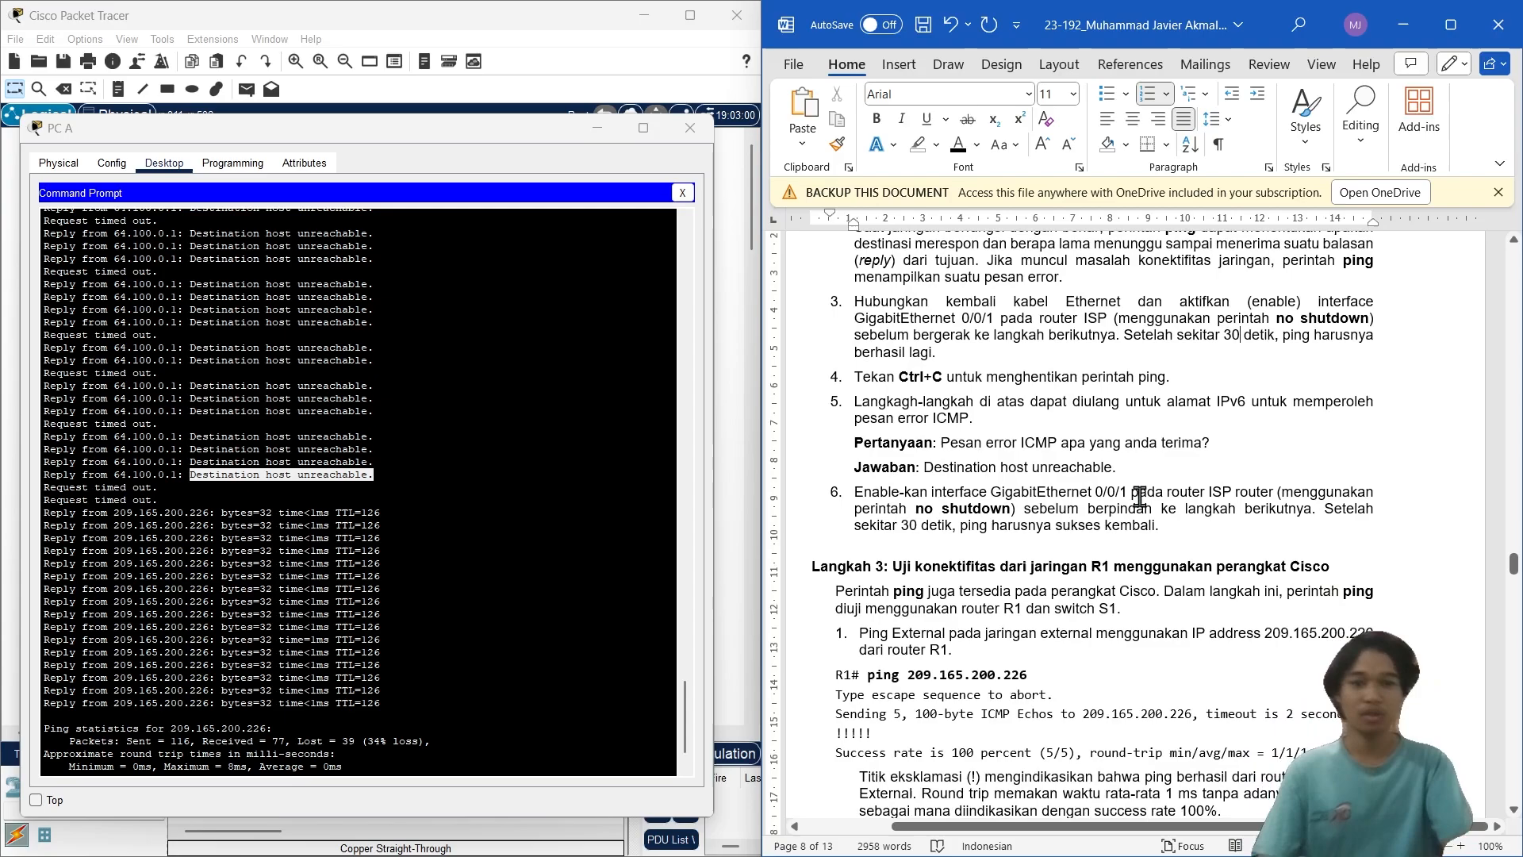
{"action": "scroll", "coordinate": [1033, 544], "scroll_direction": "down", "scroll_amount": 3}
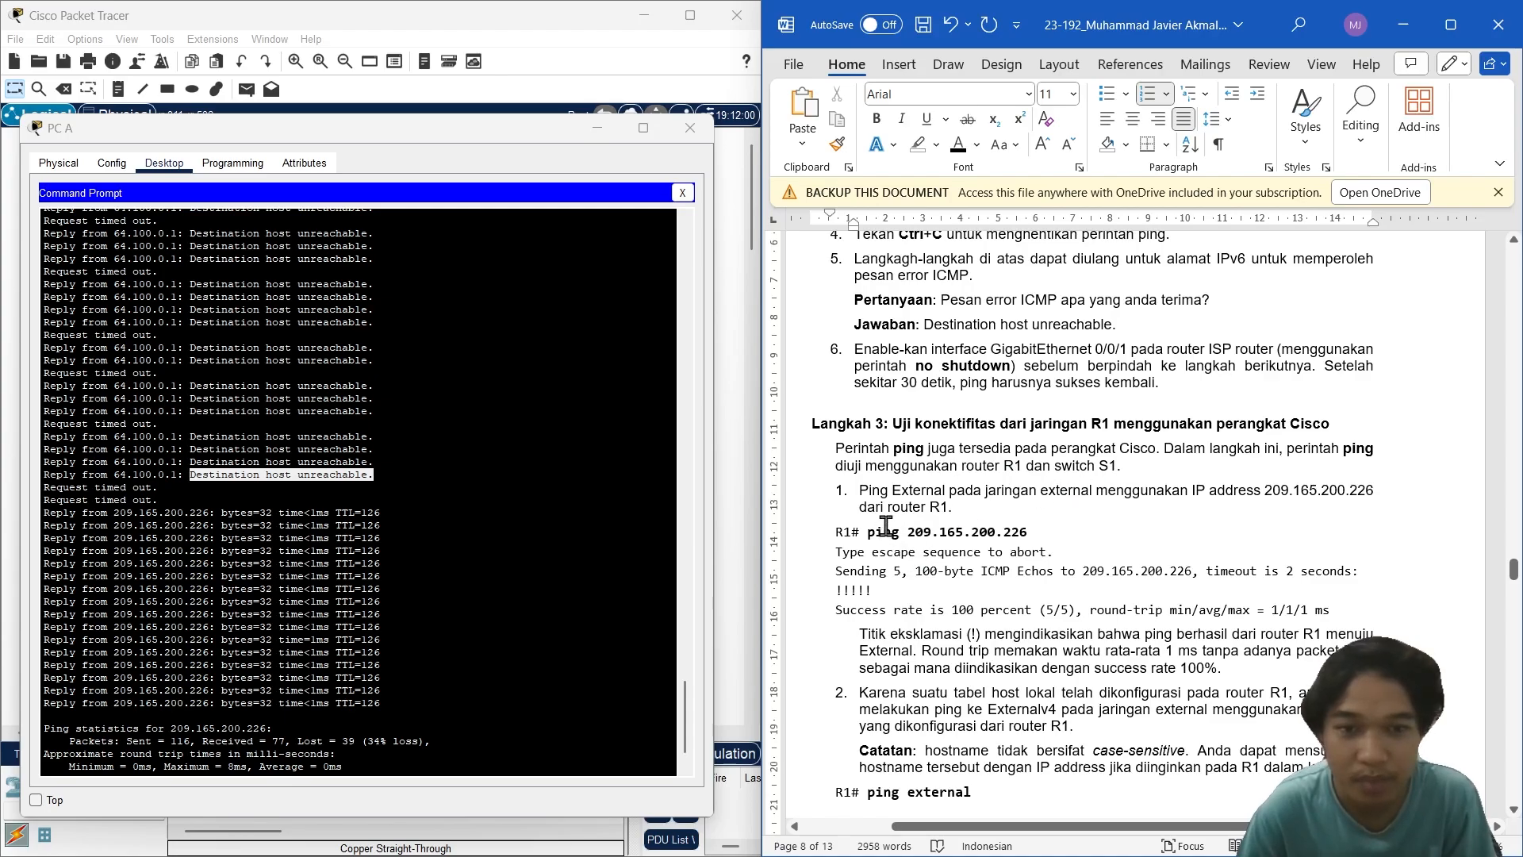
{"action": "scroll", "coordinate": [892, 521], "scroll_direction": "down", "scroll_amount": 1}
{"action": "scroll", "coordinate": [964, 506], "scroll_direction": "down", "scroll_amount": 1}
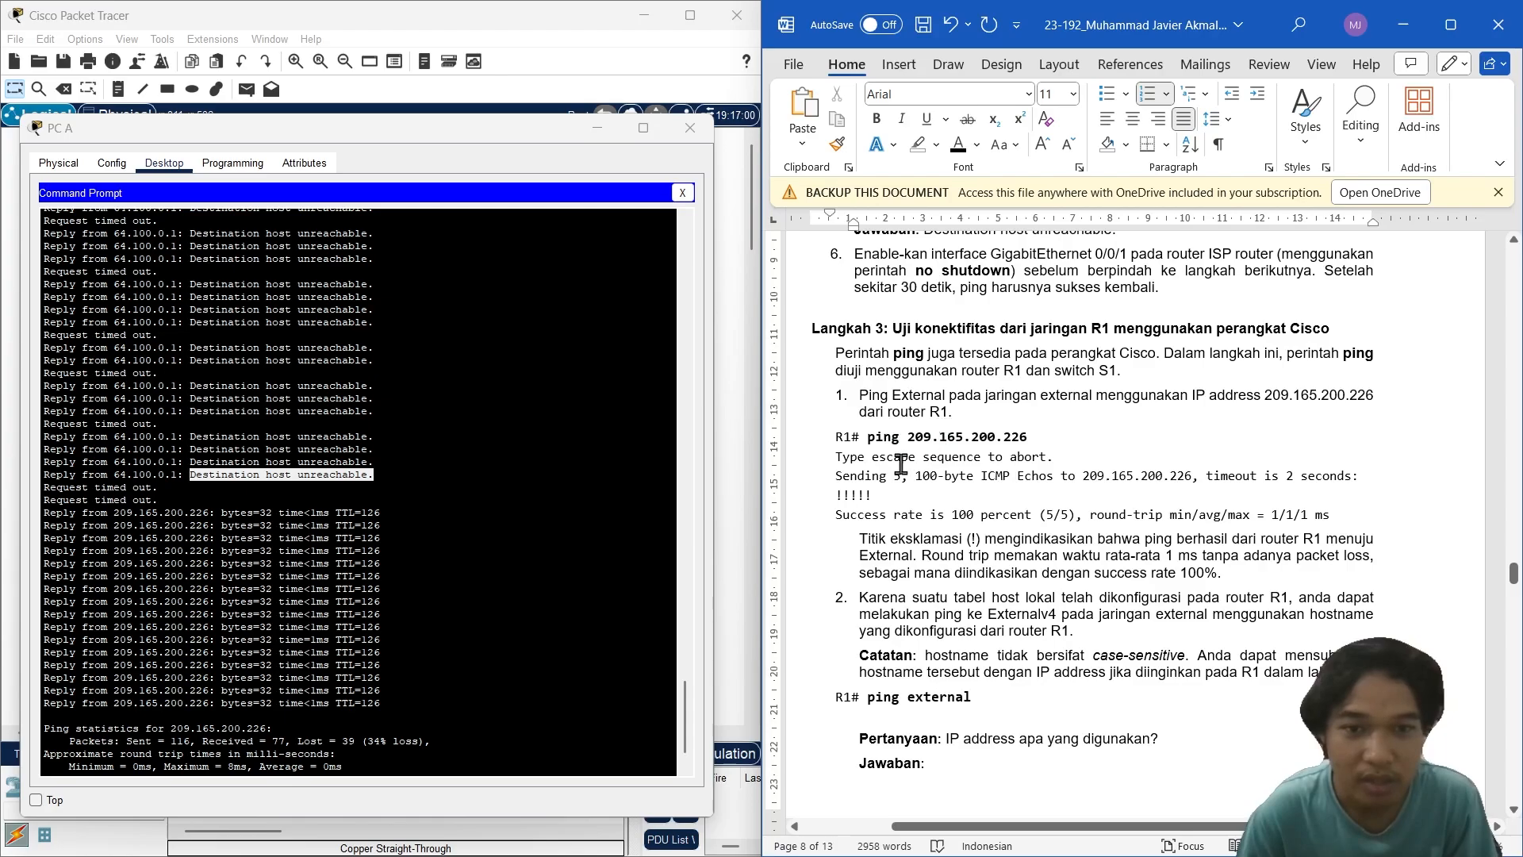
{"action": "left_click", "coordinate": [690, 128]}
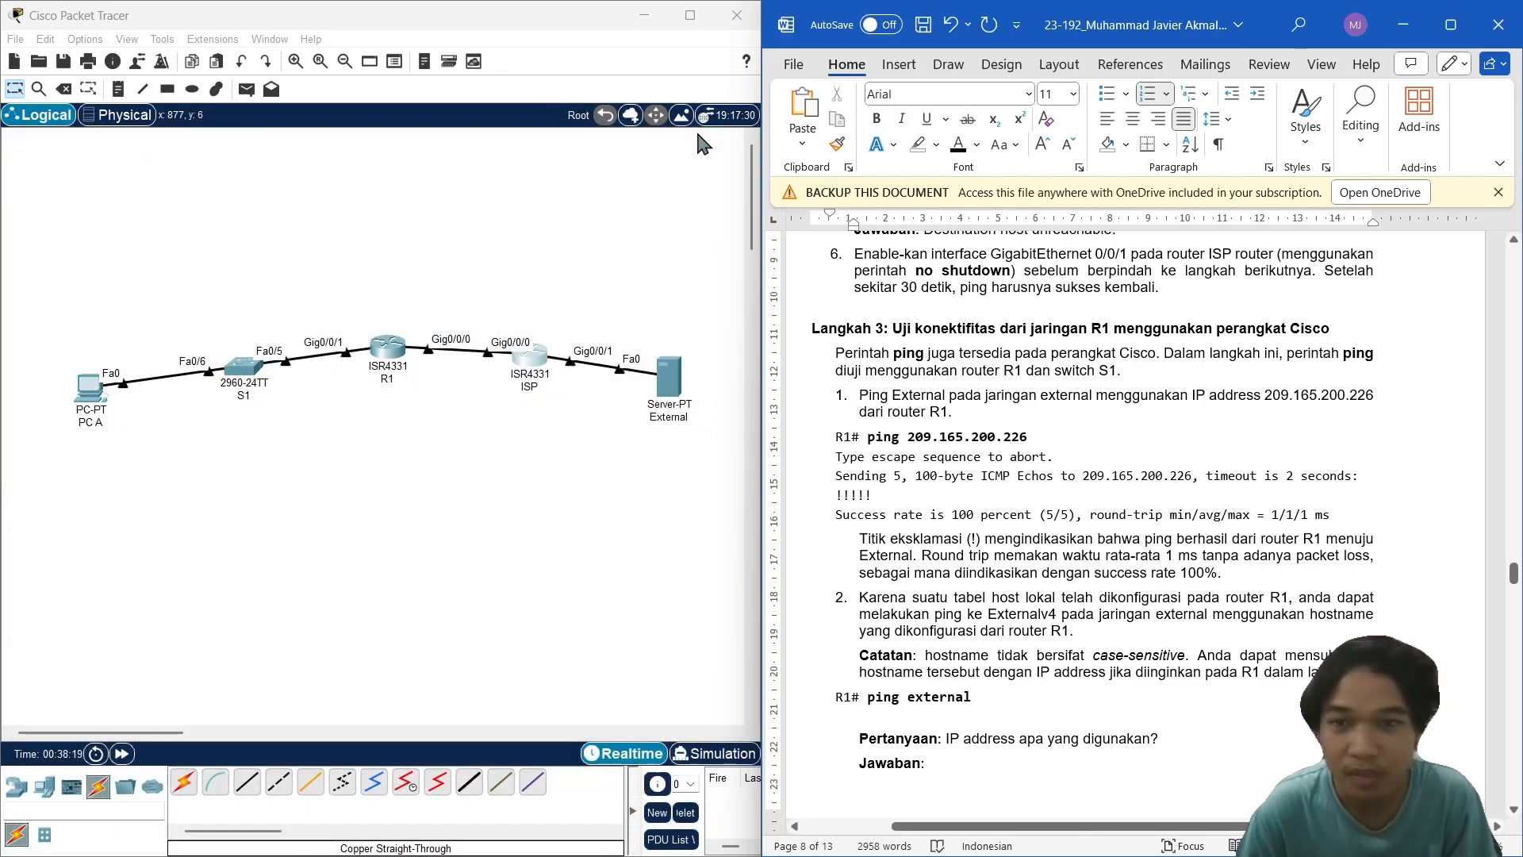
{"action": "left_click", "coordinate": [391, 373]}
{"action": "left_click_drag", "start_coordinate": [924, 185], "coordinate": [497, 130]}
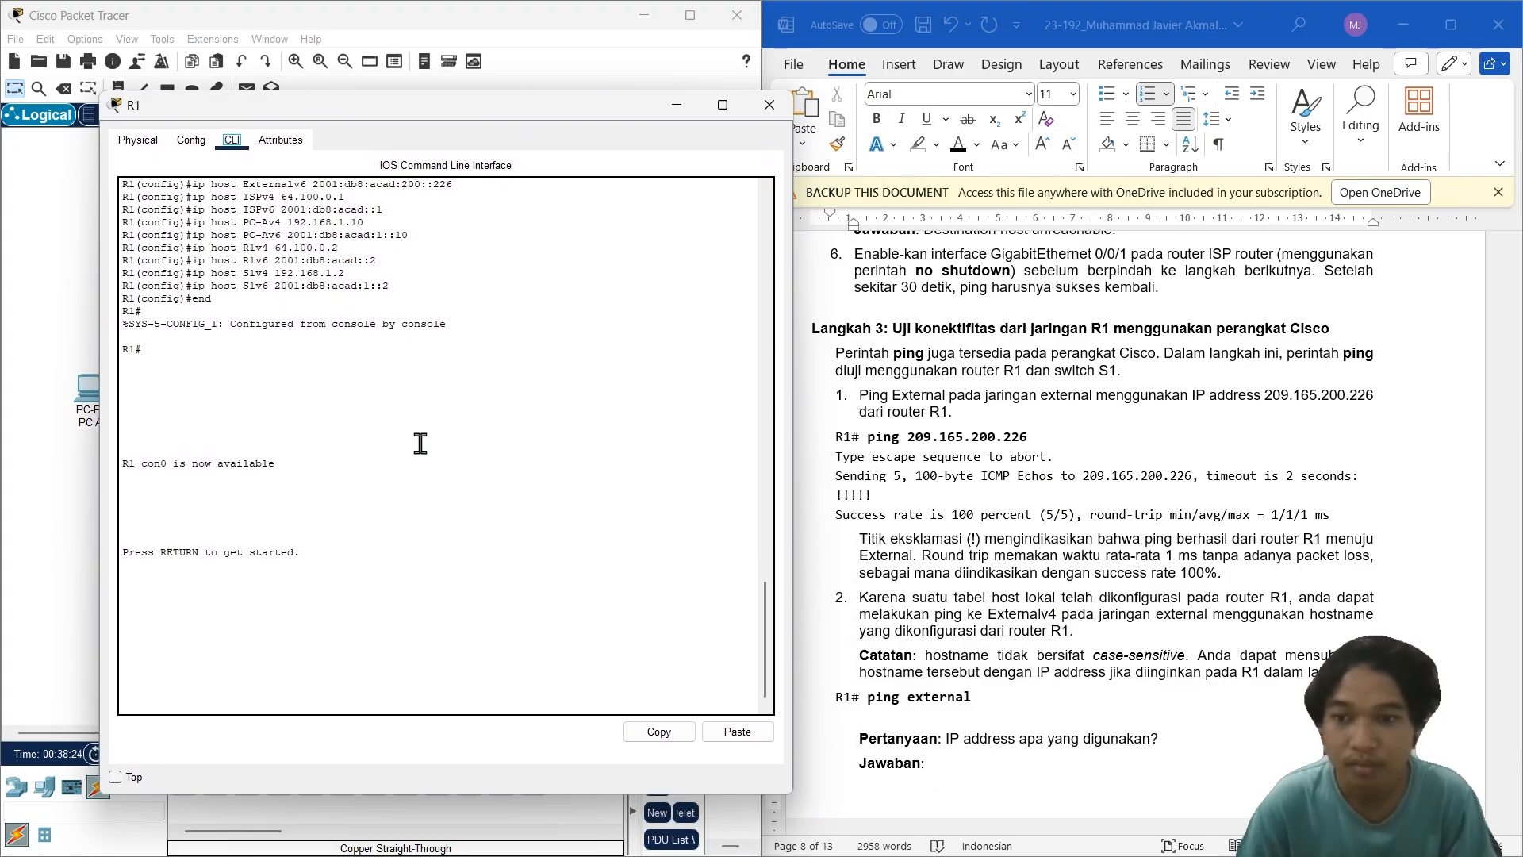
Step: Start the console session on R1 and enter privileged EXEC mode with enable
{"action": "left_click", "coordinate": [436, 488]}
{"action": "key", "text": "Return"}
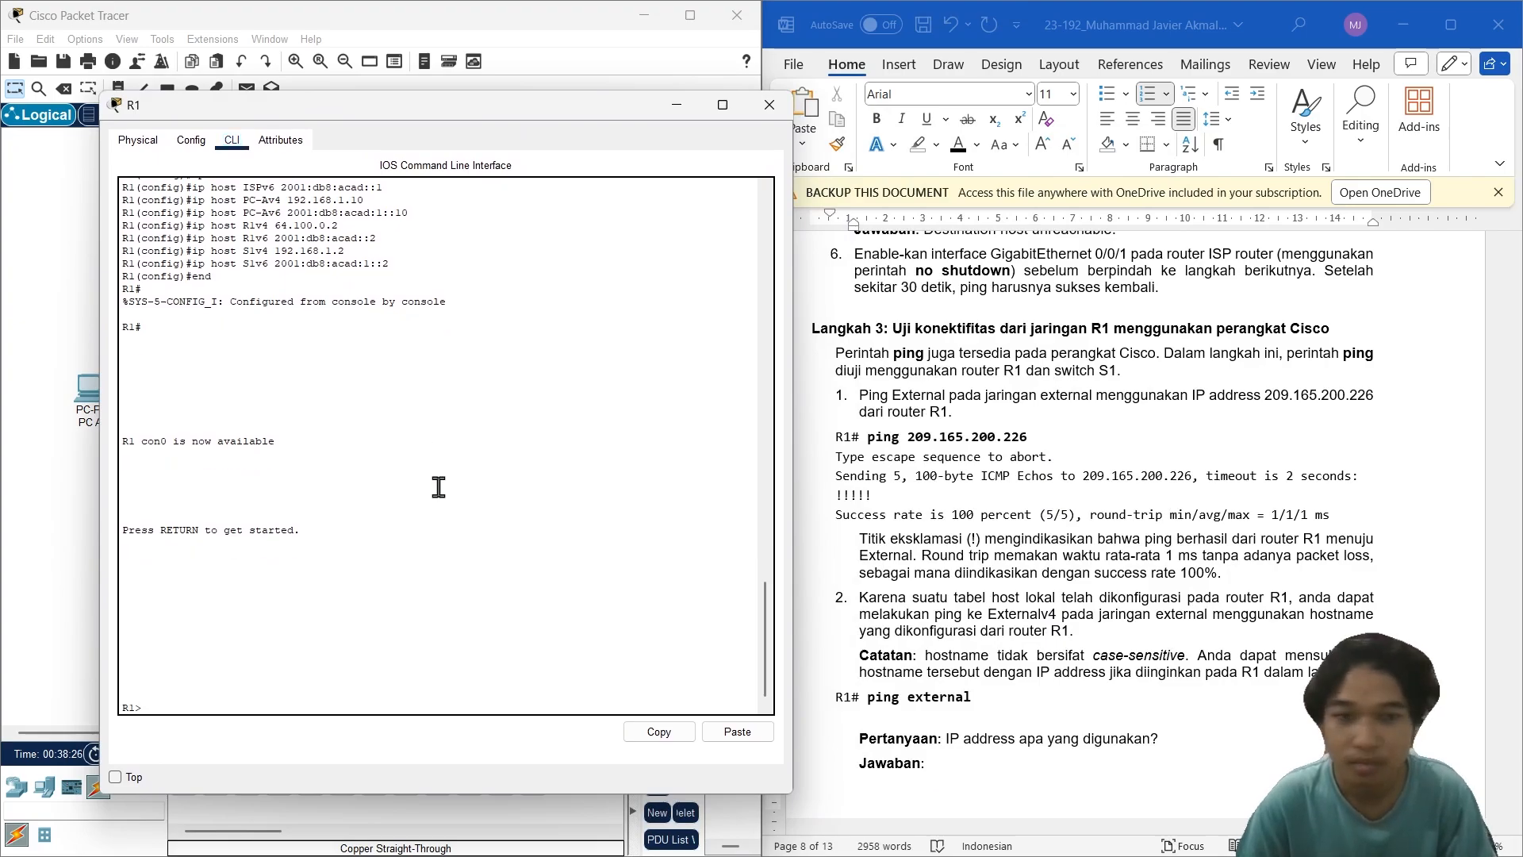
{"action": "type", "text": "e"}
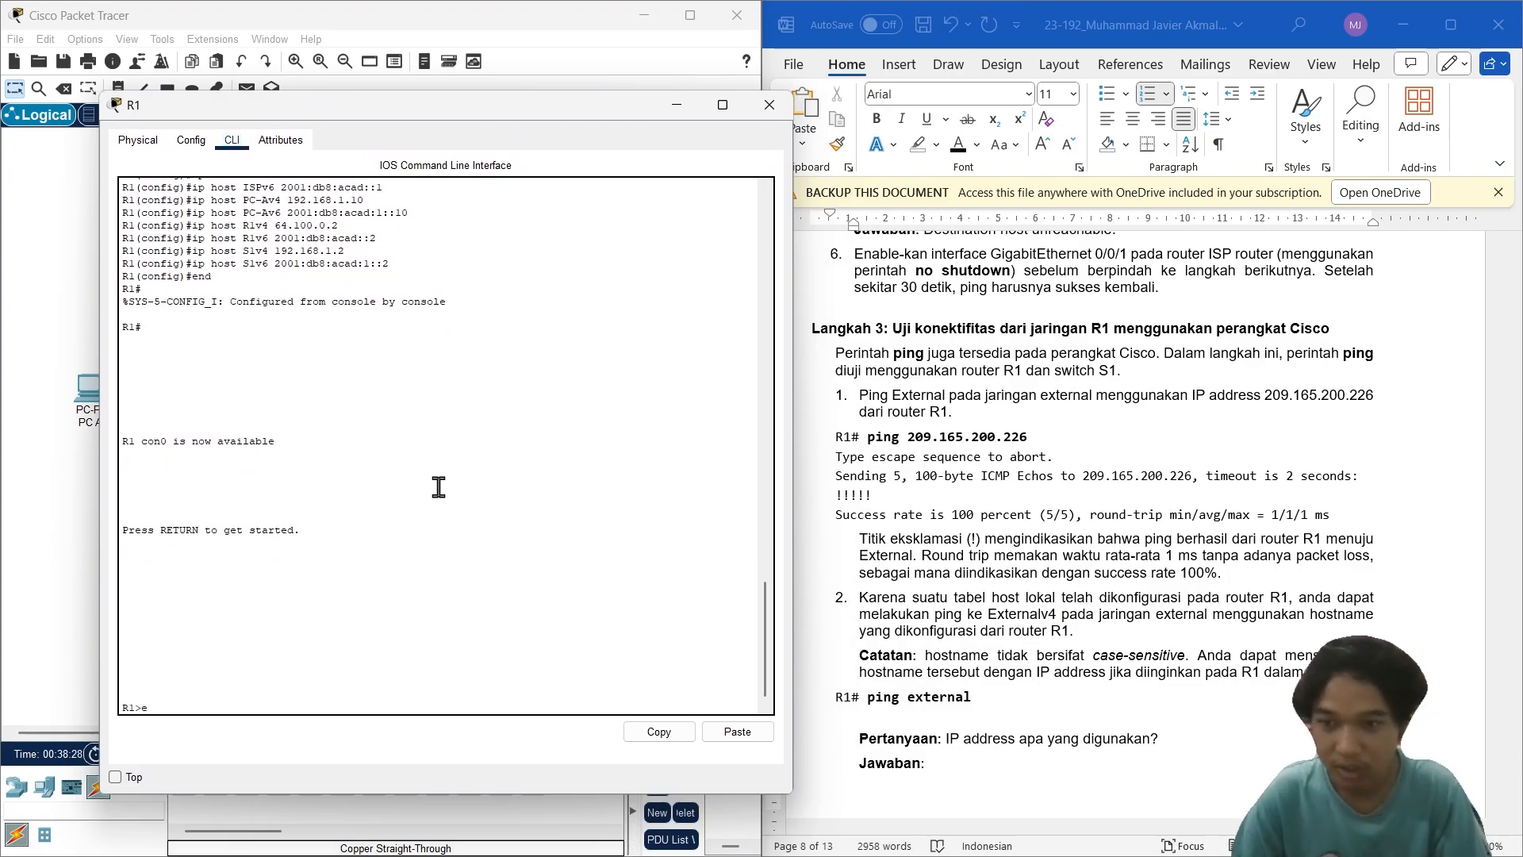
{"action": "type", "text": "nable"}
{"action": "key", "text": "Return"}
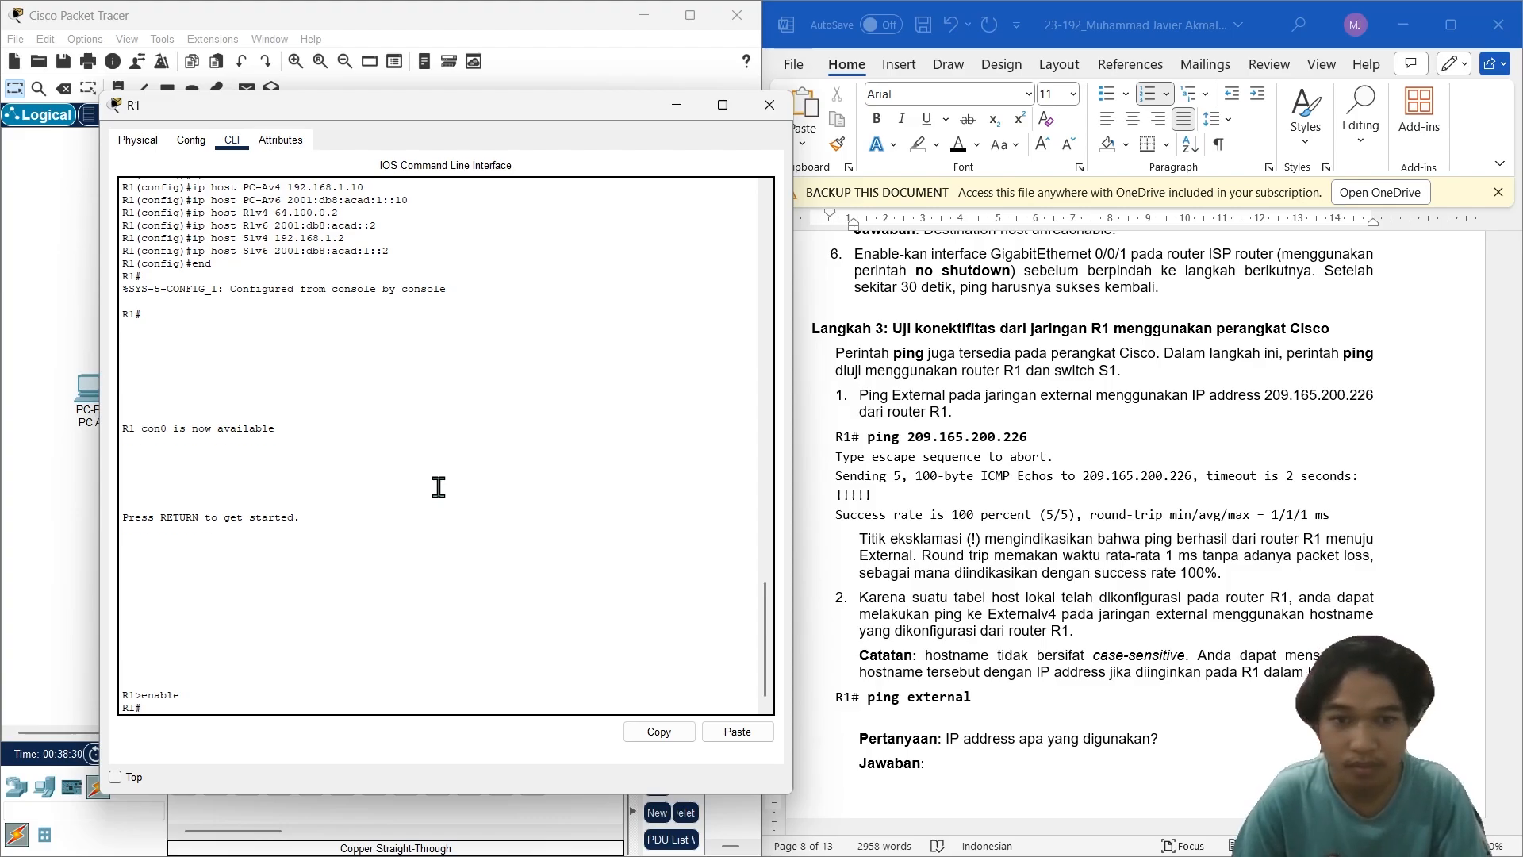
Step: Copy the command ping 209.165.200.226 from the worksheet and run it on R1
{"action": "left_click", "coordinate": [1027, 441]}
{"action": "left_click_drag", "start_coordinate": [1043, 437], "coordinate": [868, 441]}
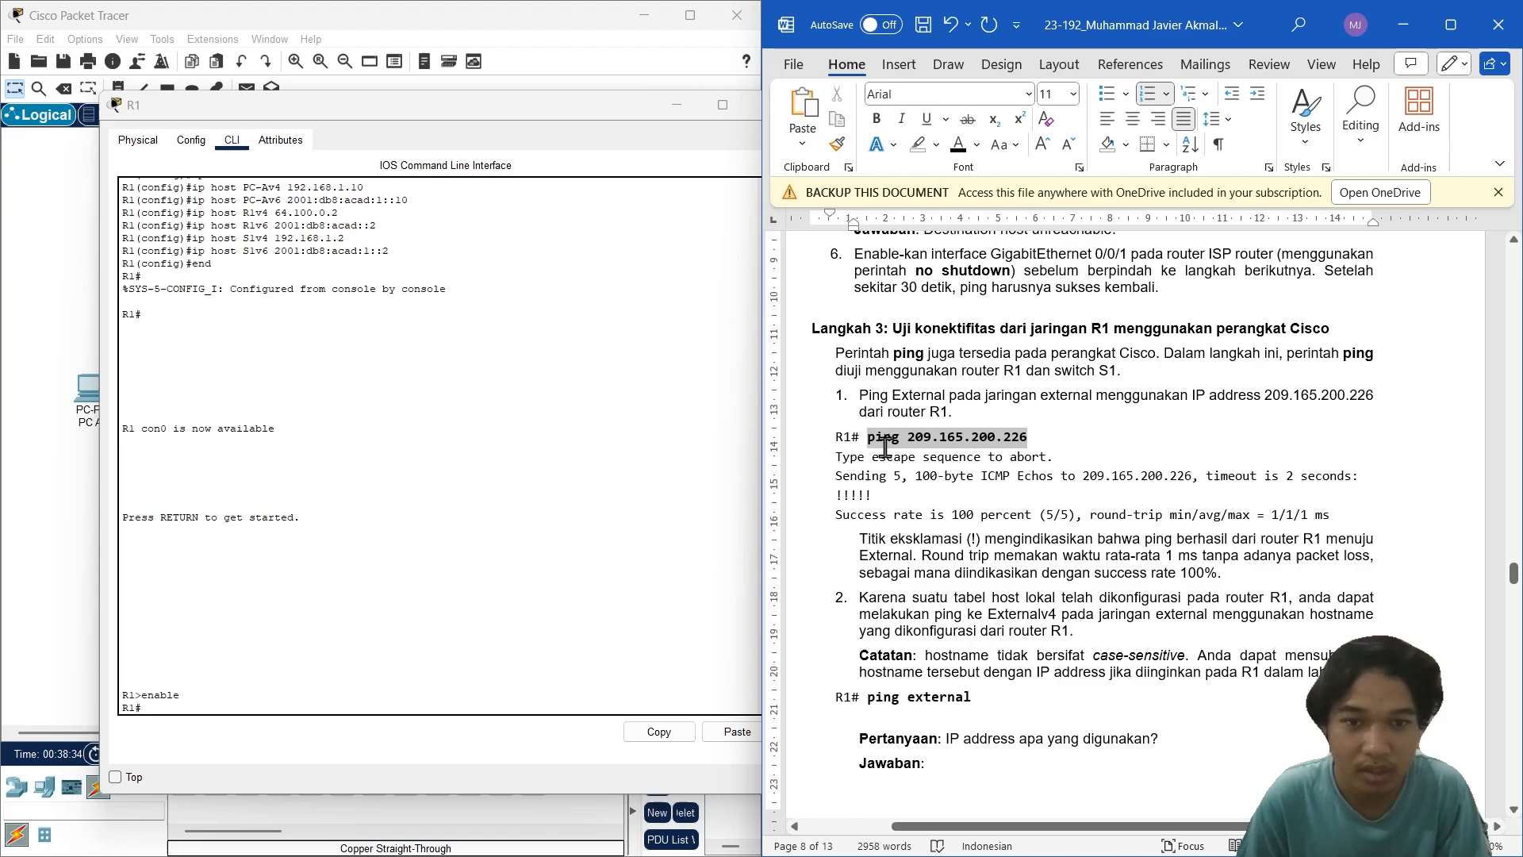
{"action": "left_click", "coordinate": [502, 692]}
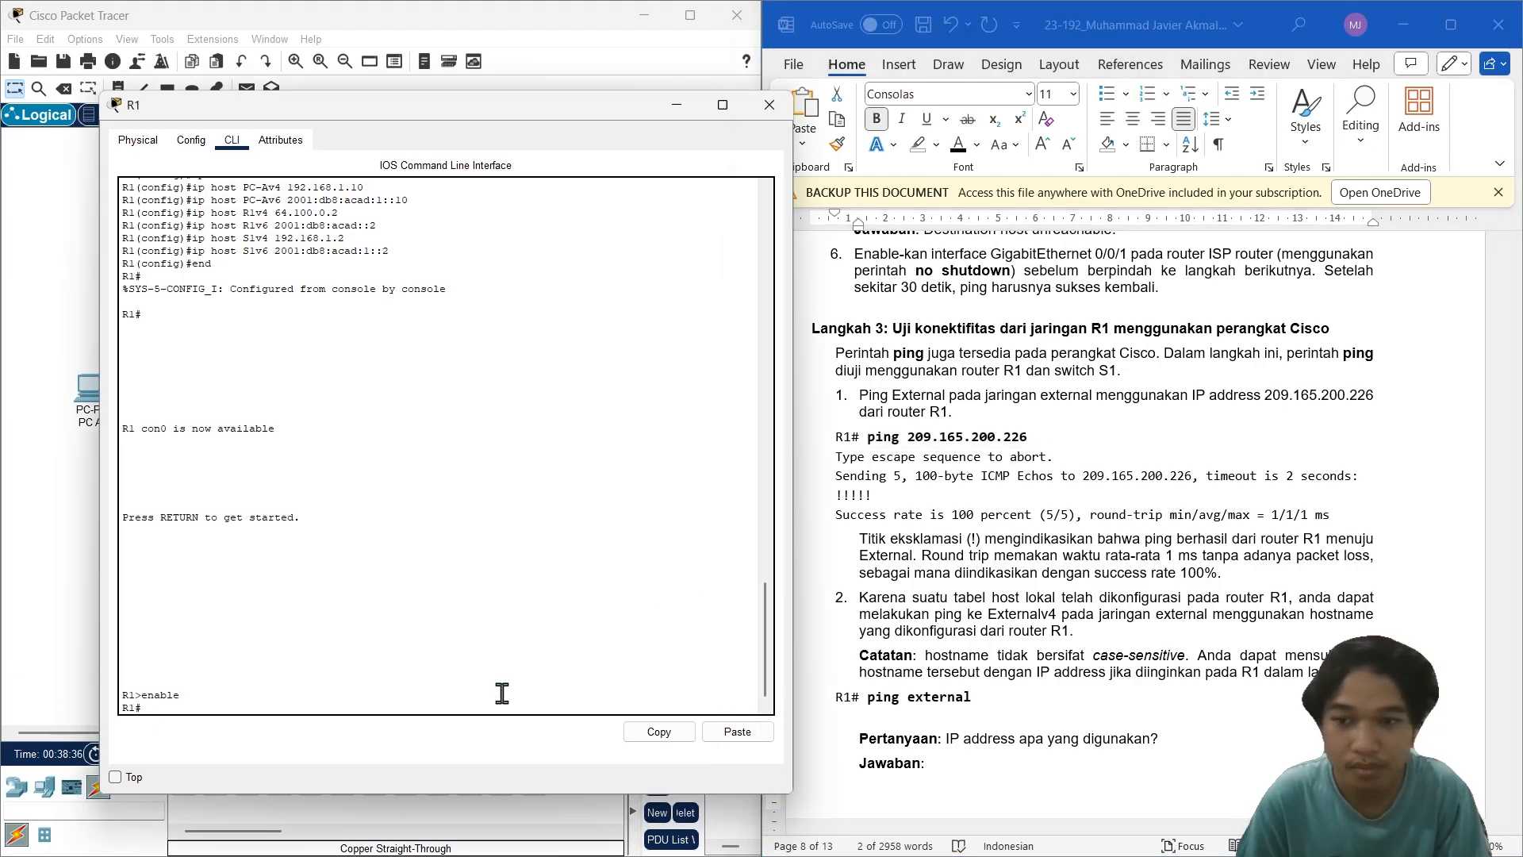
{"action": "right_click", "coordinate": [502, 693]}
{"action": "left_click", "coordinate": [549, 722]}
{"action": "key", "text": "Return"}
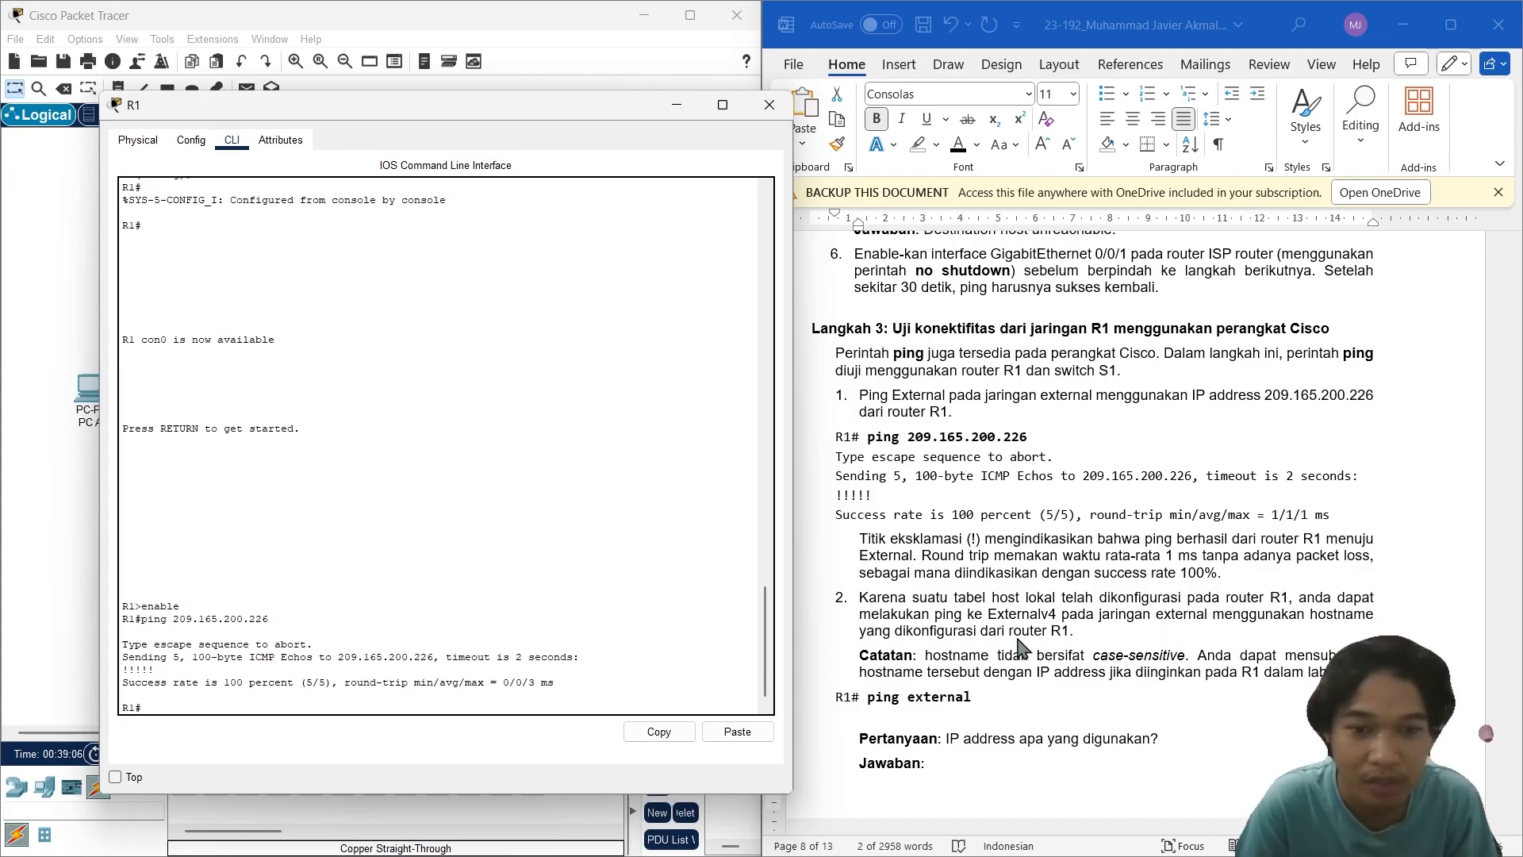
Step: Ping the External server from R1 by its configured hostname with ping Externalv4
{"action": "scroll", "coordinate": [1106, 641], "scroll_direction": "down", "scroll_amount": 1}
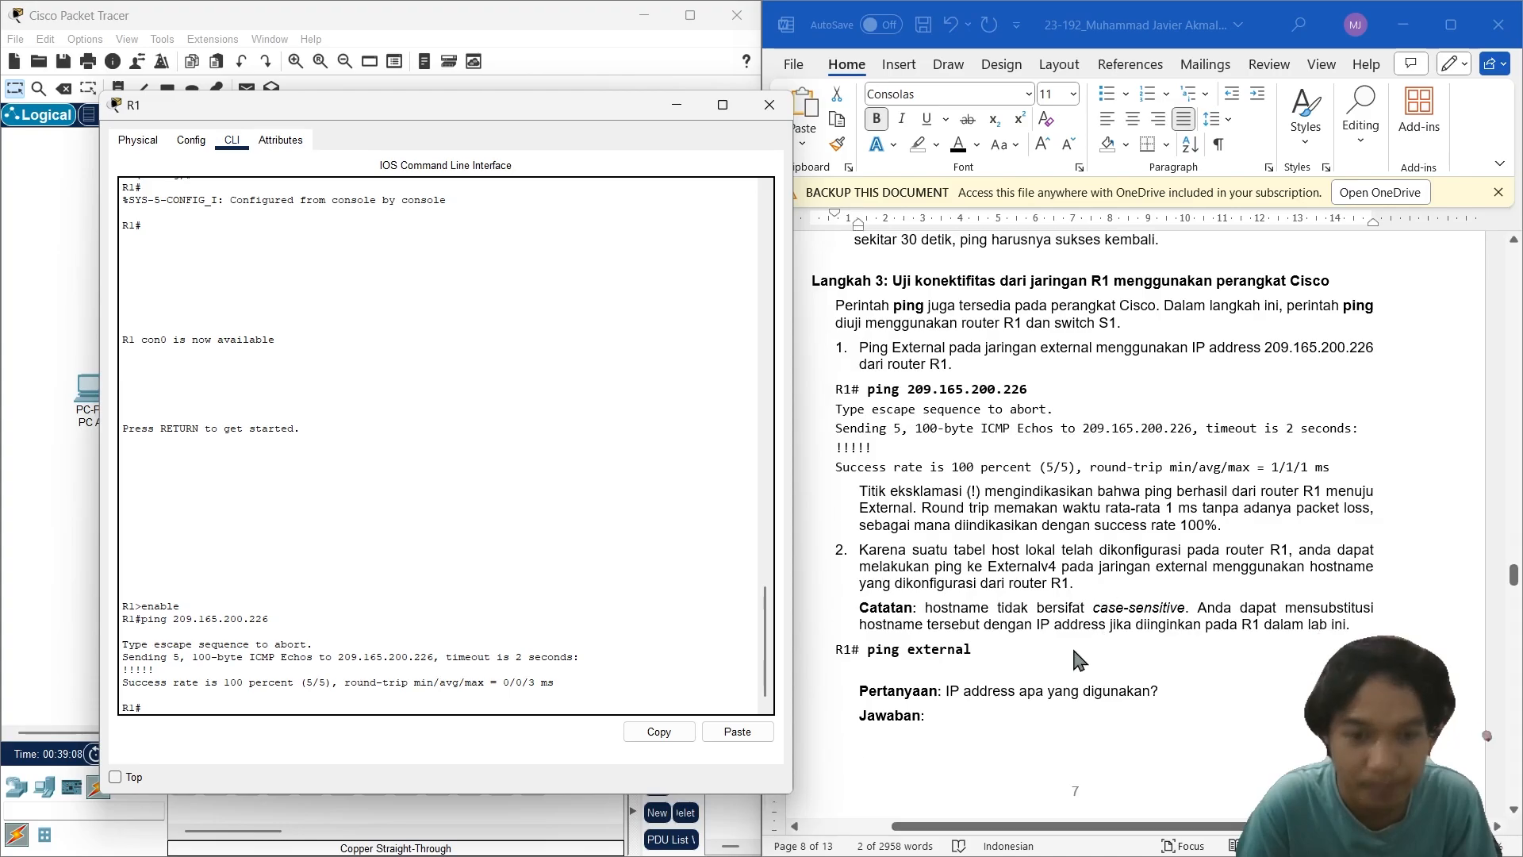
{"action": "scroll", "coordinate": [1063, 635], "scroll_direction": "down", "scroll_amount": 2}
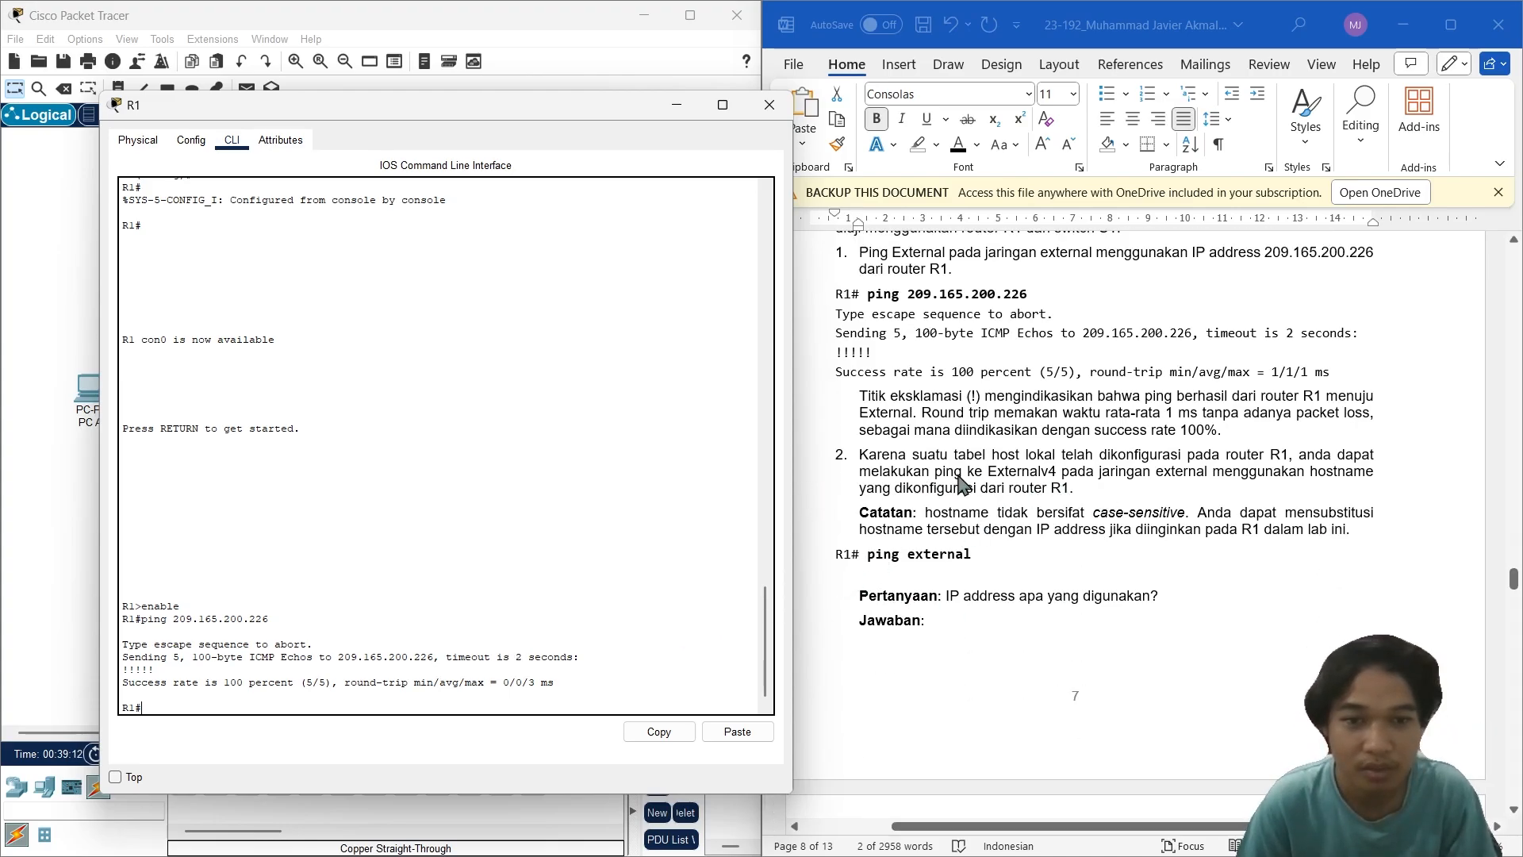
{"action": "left_click", "coordinate": [1008, 480]}
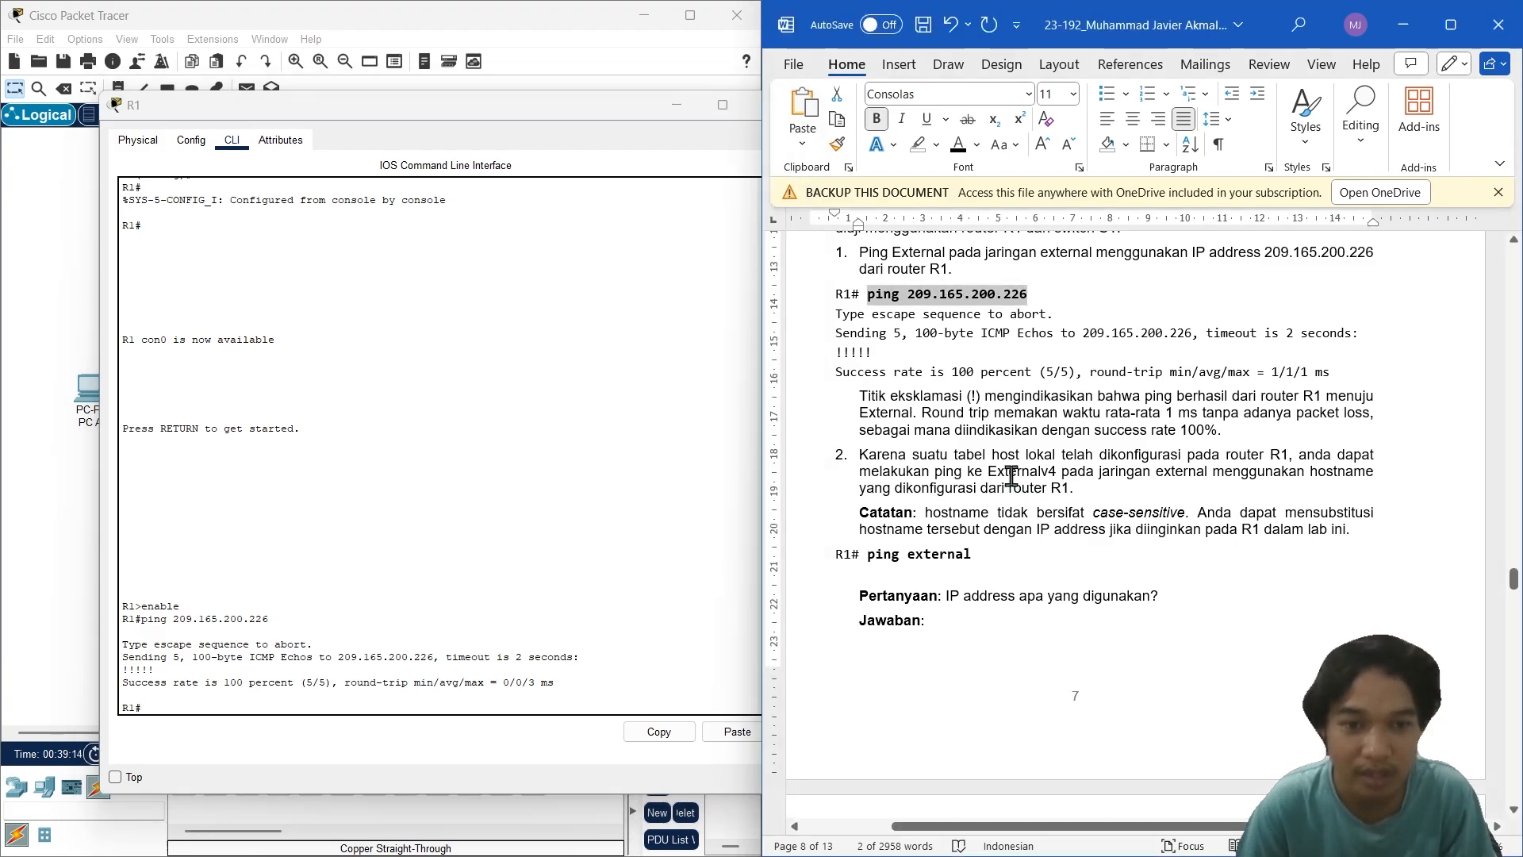
{"action": "left_click_drag", "start_coordinate": [967, 470], "coordinate": [1053, 471]}
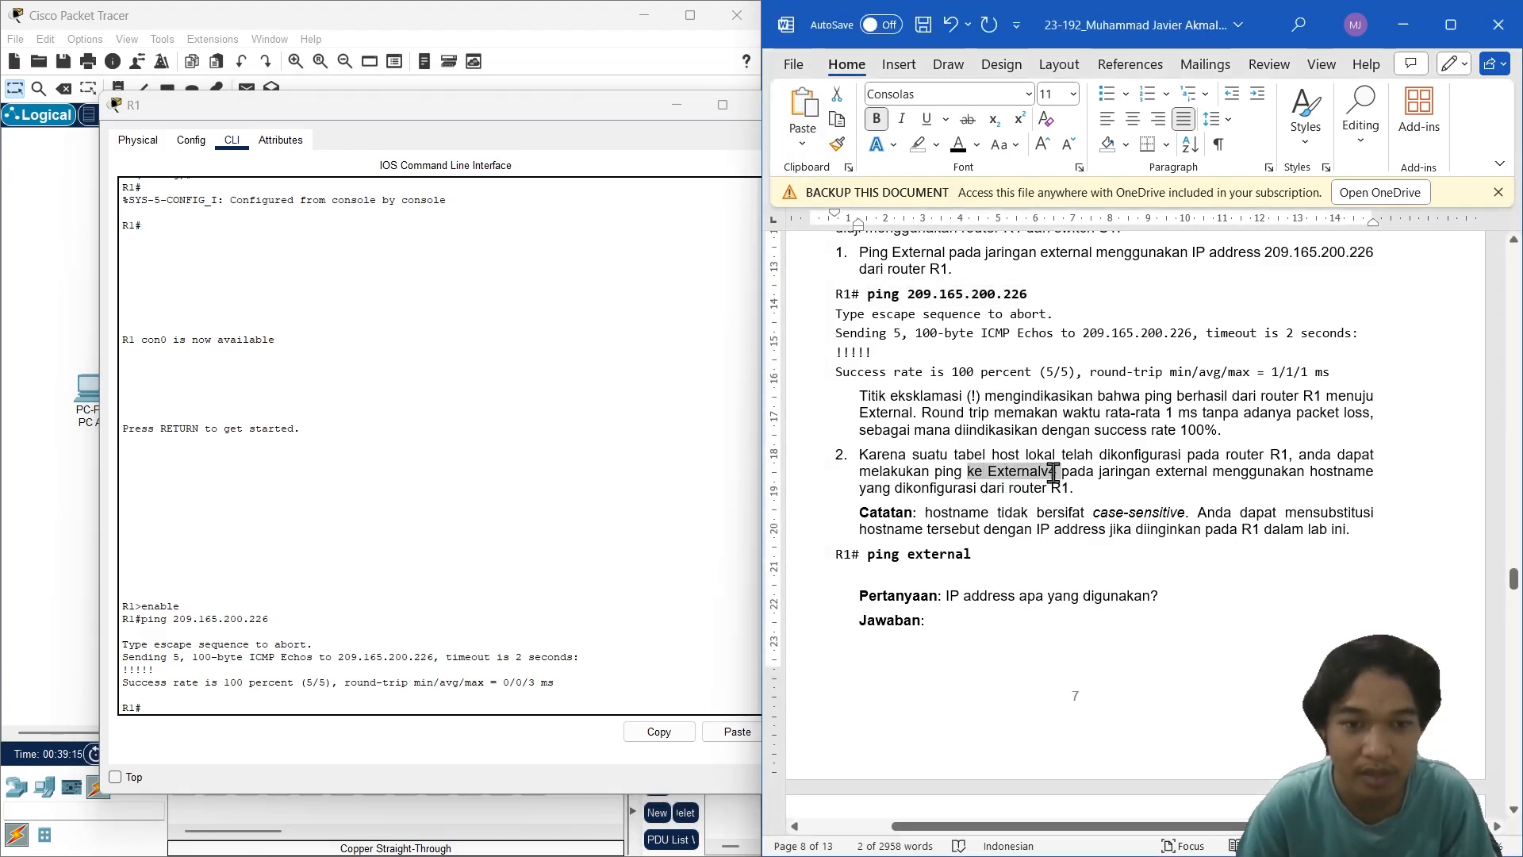
{"action": "left_click", "coordinate": [363, 706]}
{"action": "type", "text": "pi"}
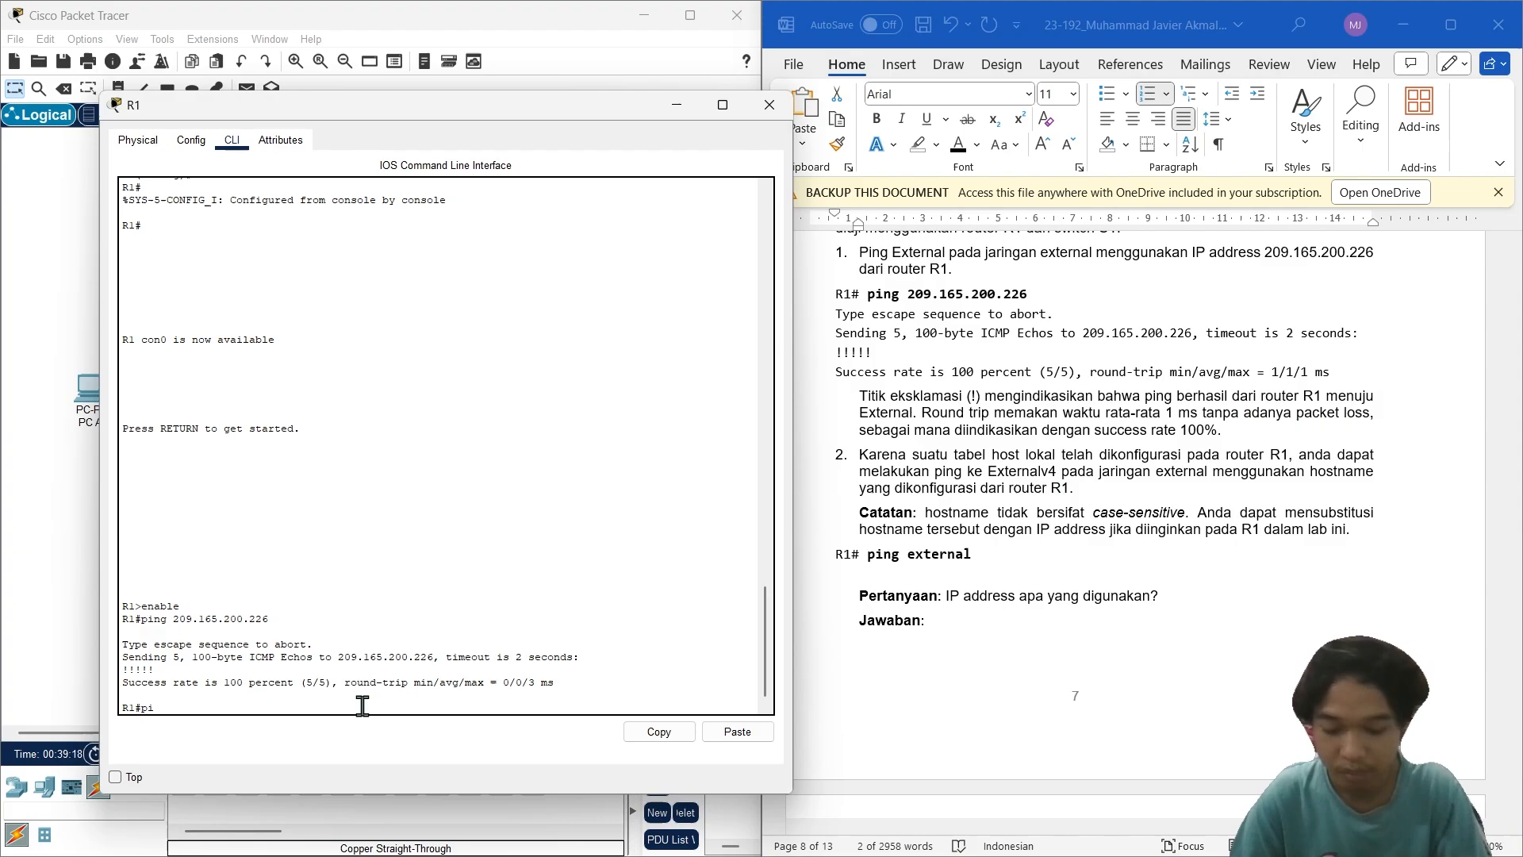
{"action": "type", "text": "ng"}
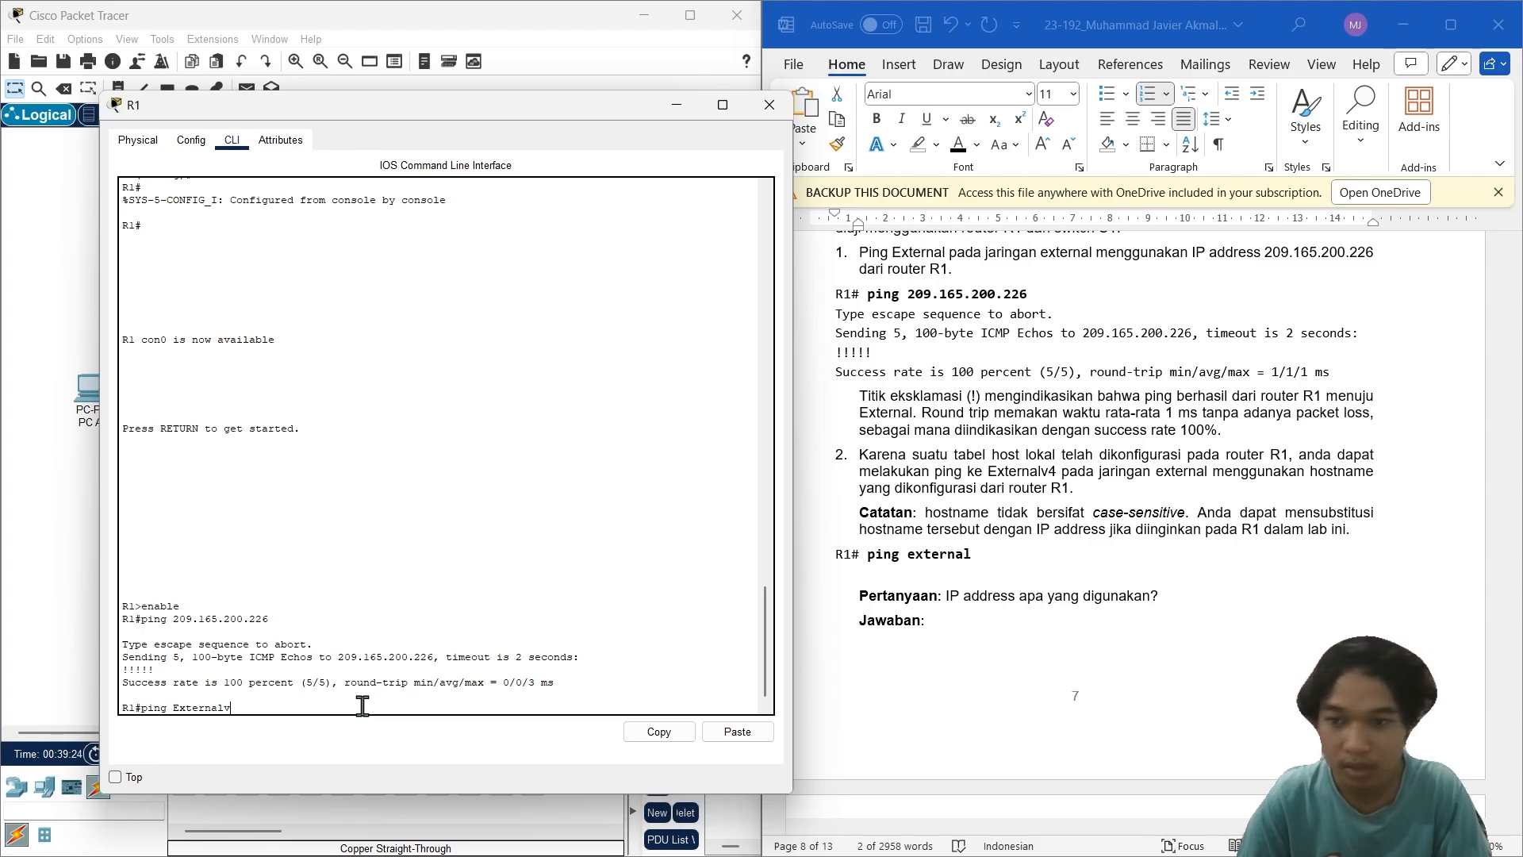
{"action": "type", "text": "Externalv4"}
{"action": "key", "text": "Return"}
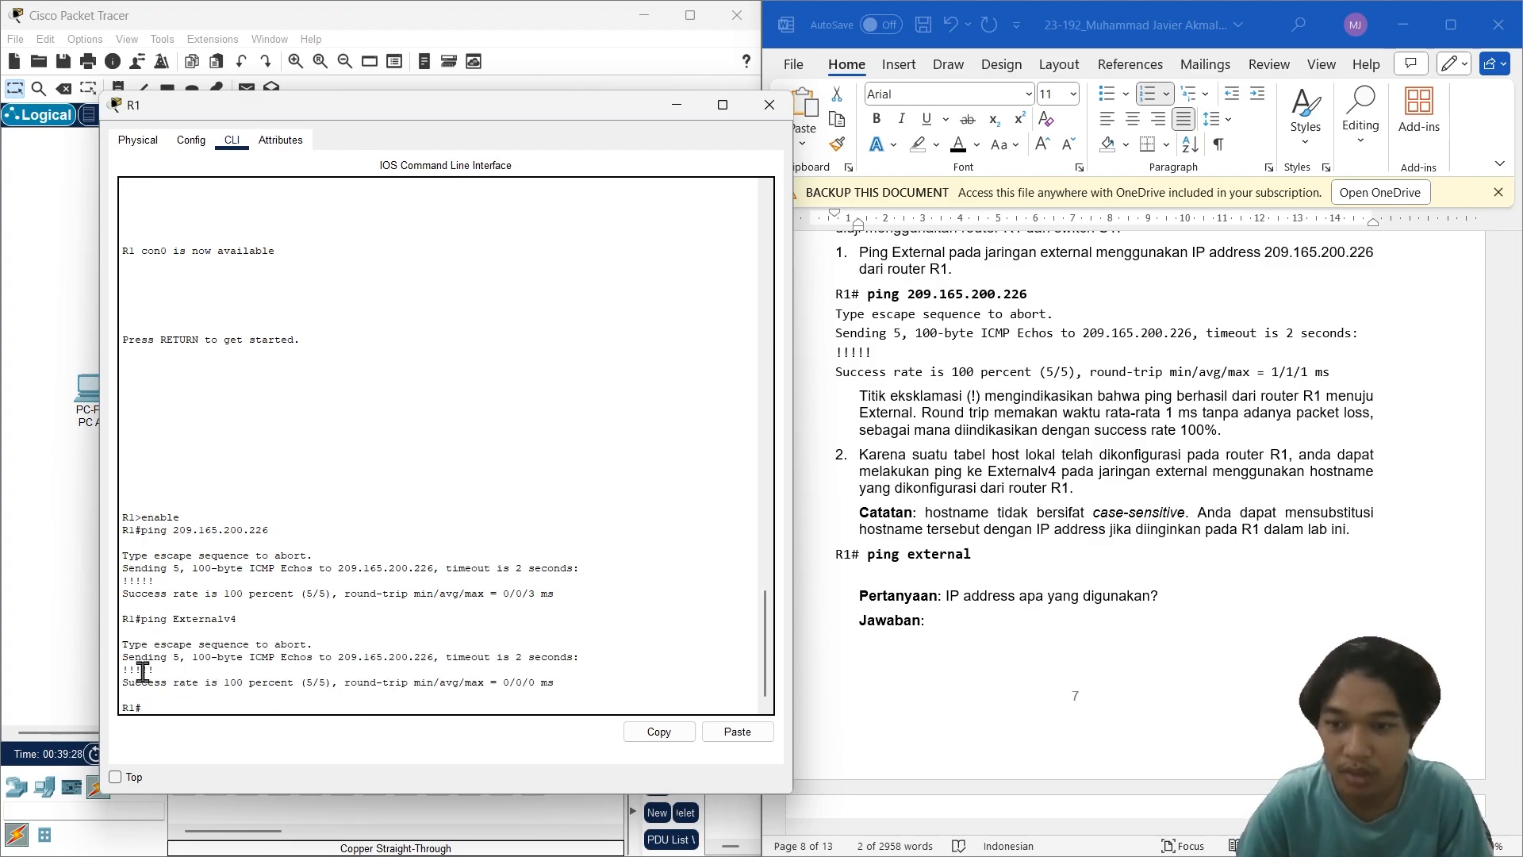
Step: Copy the IP address 209.165.200.226 from R1's Externalv4 ping output into the worksheet's Jawaban line under question 2
{"action": "left_click", "coordinate": [954, 598]}
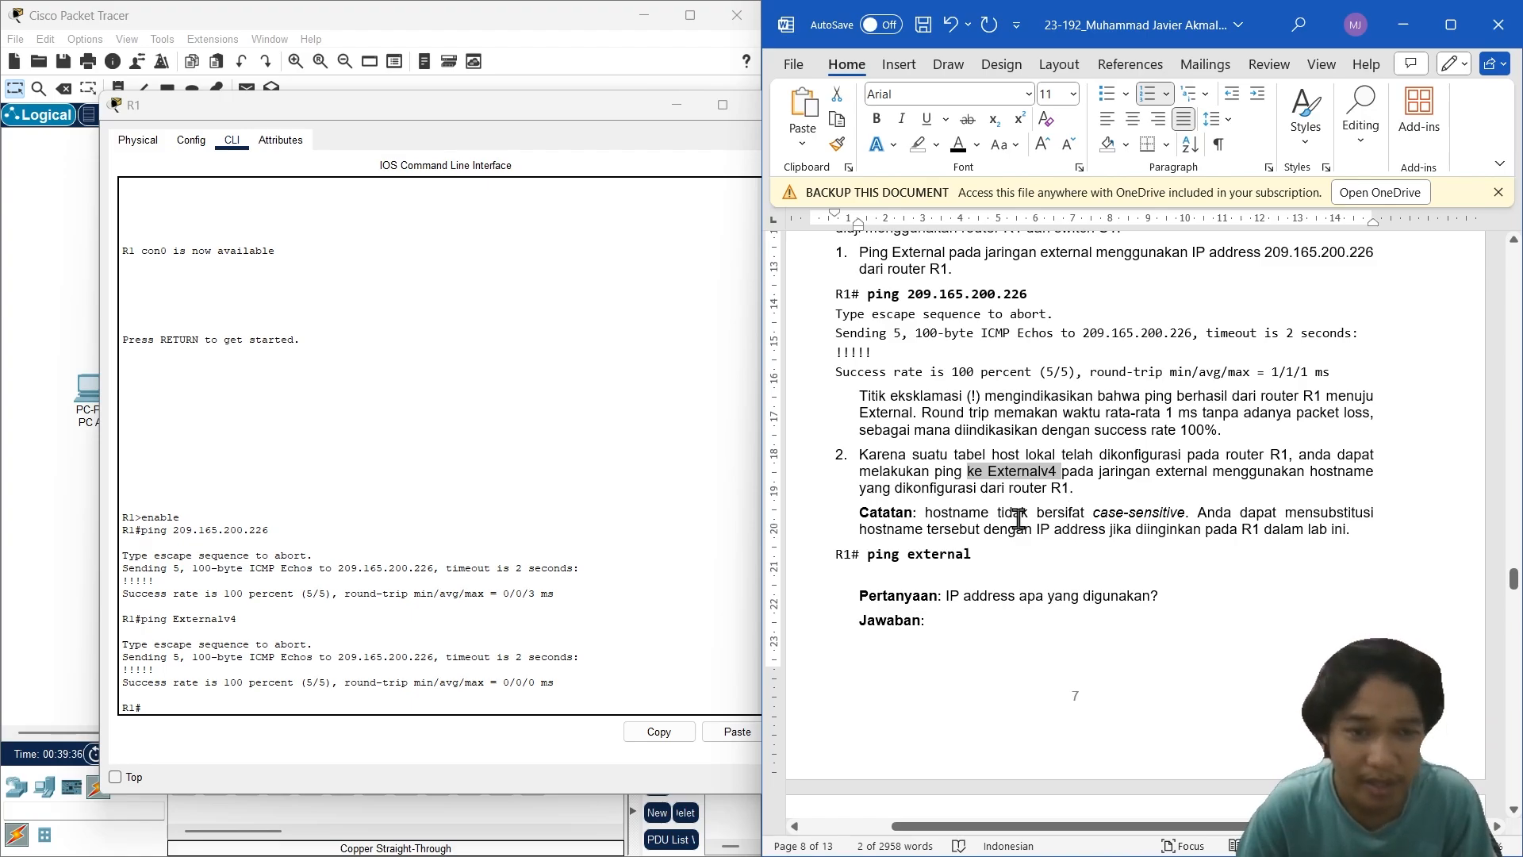
{"action": "scroll", "coordinate": [1074, 564], "scroll_direction": "up", "scroll_amount": 1}
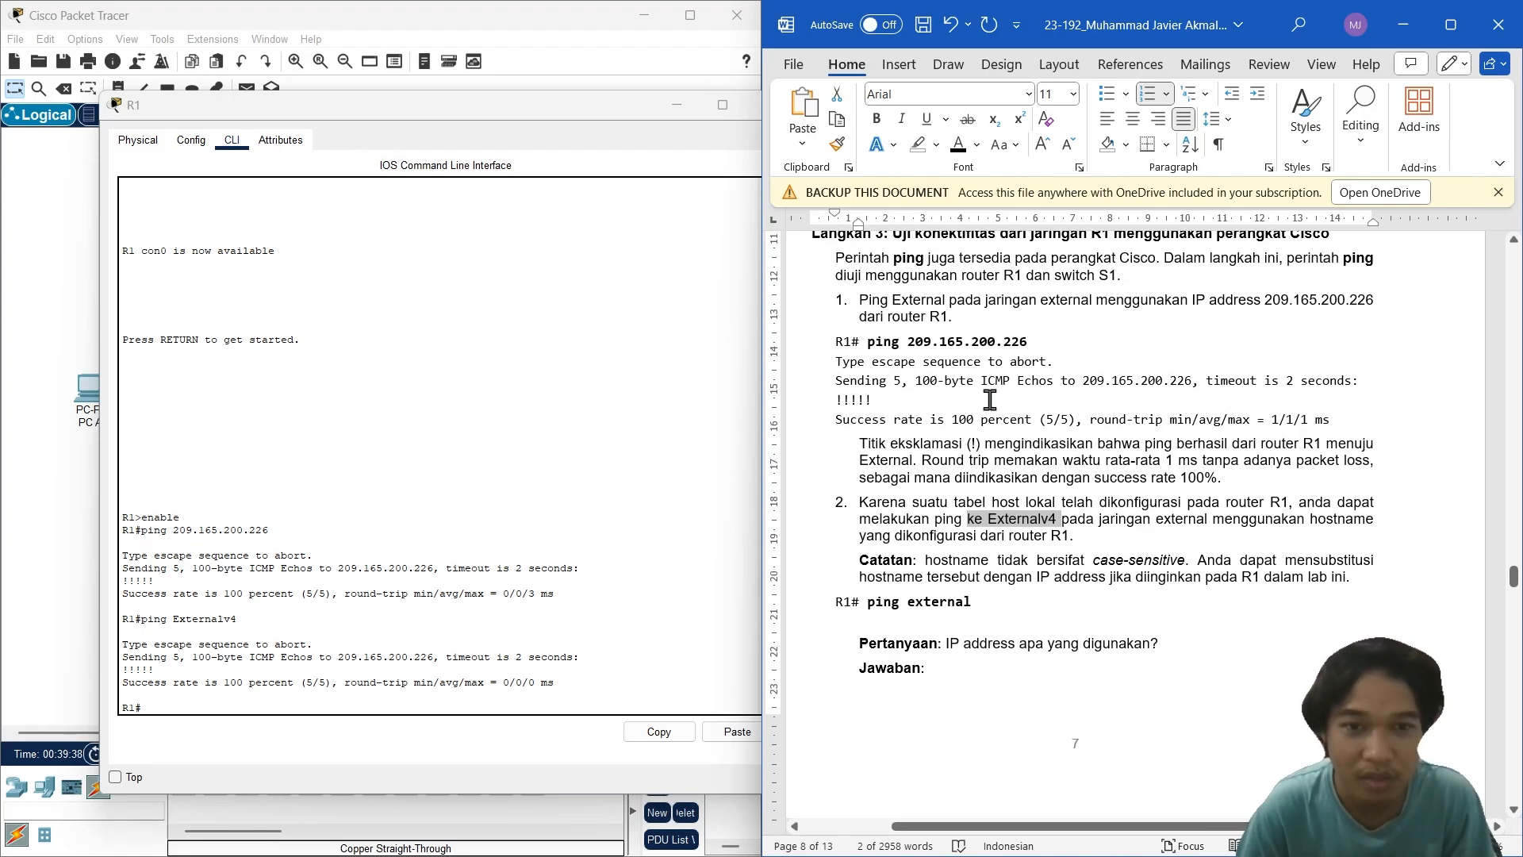
{"action": "left_click_drag", "start_coordinate": [1013, 340], "coordinate": [912, 344]}
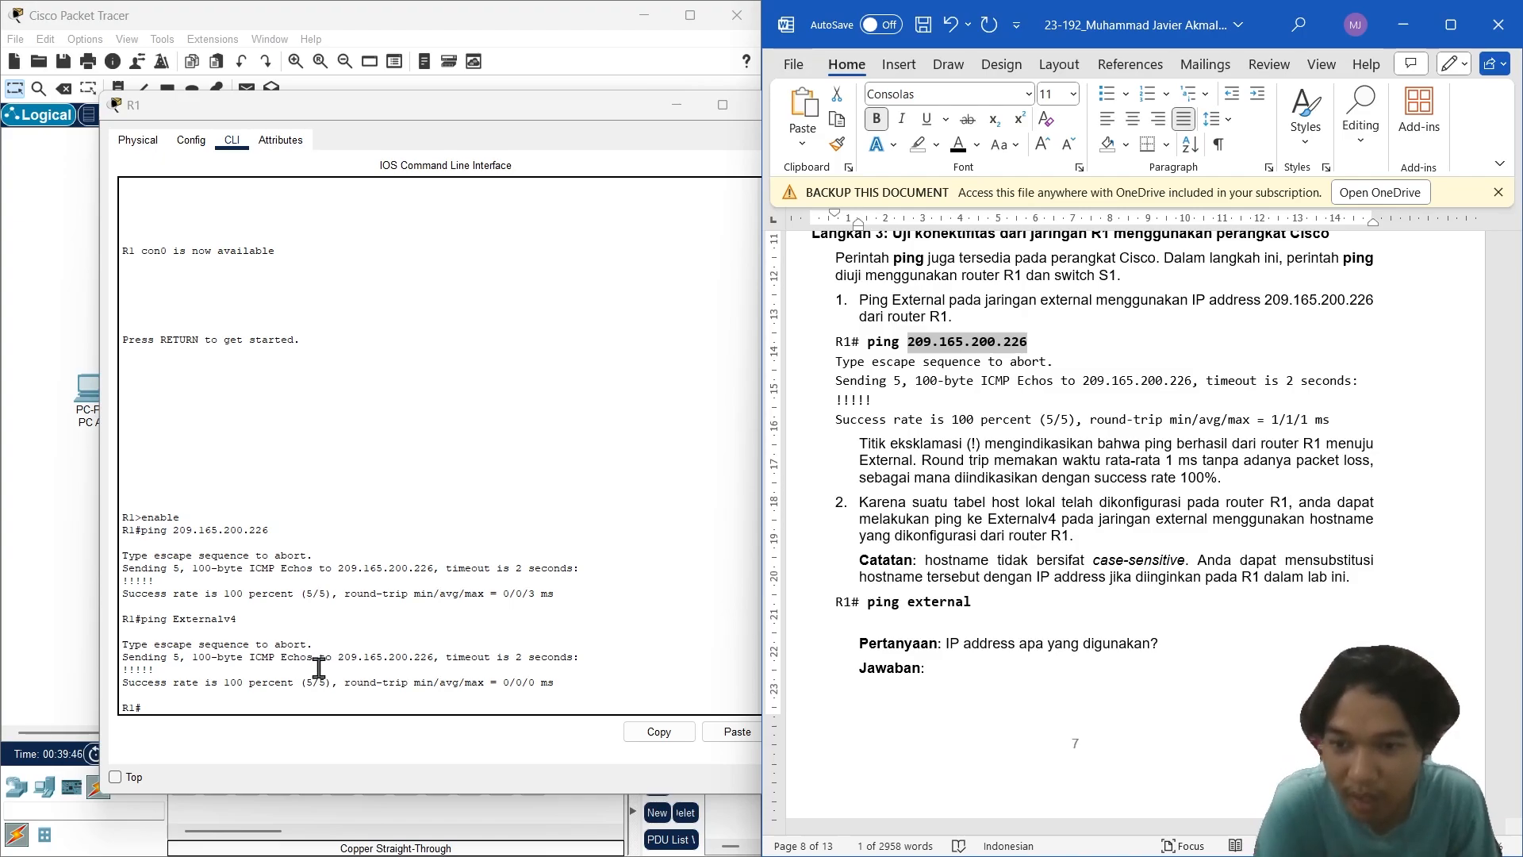
{"action": "left_click_drag", "start_coordinate": [338, 657], "coordinate": [434, 660]}
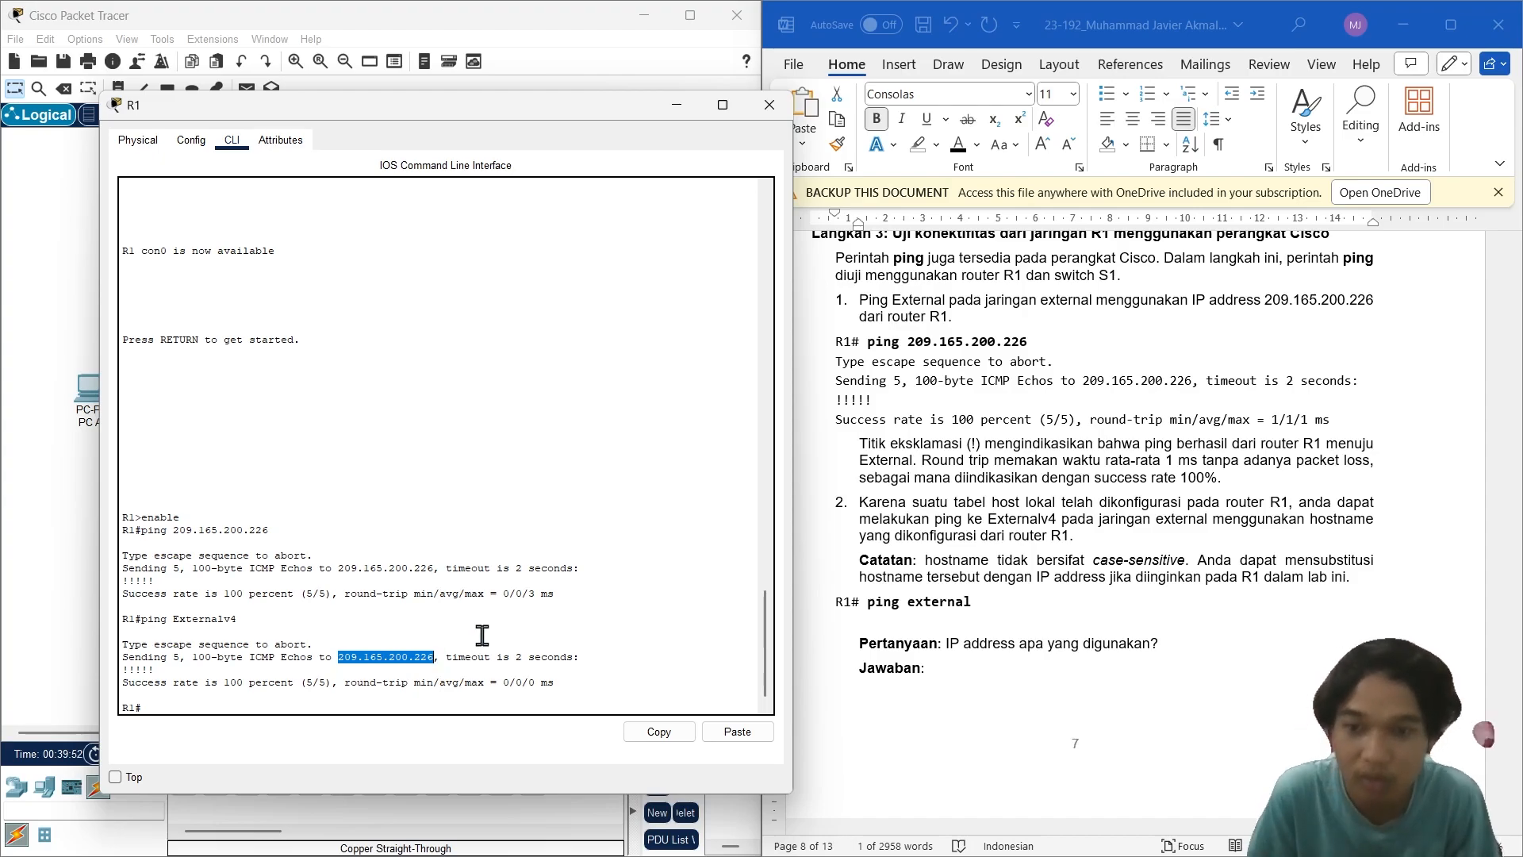
{"action": "left_click", "coordinate": [654, 731]}
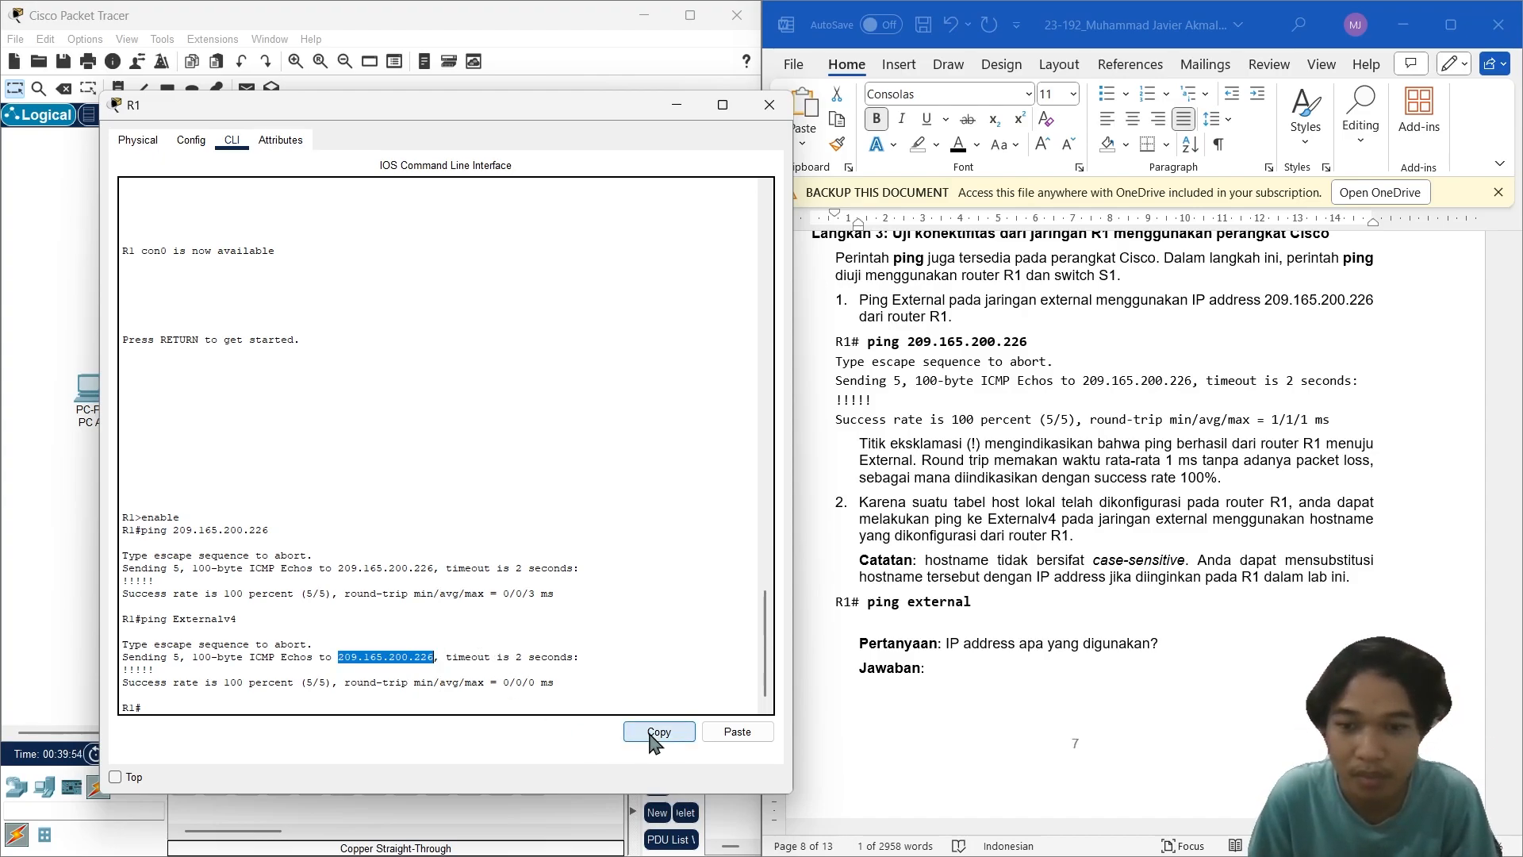
{"action": "left_click", "coordinate": [998, 668]}
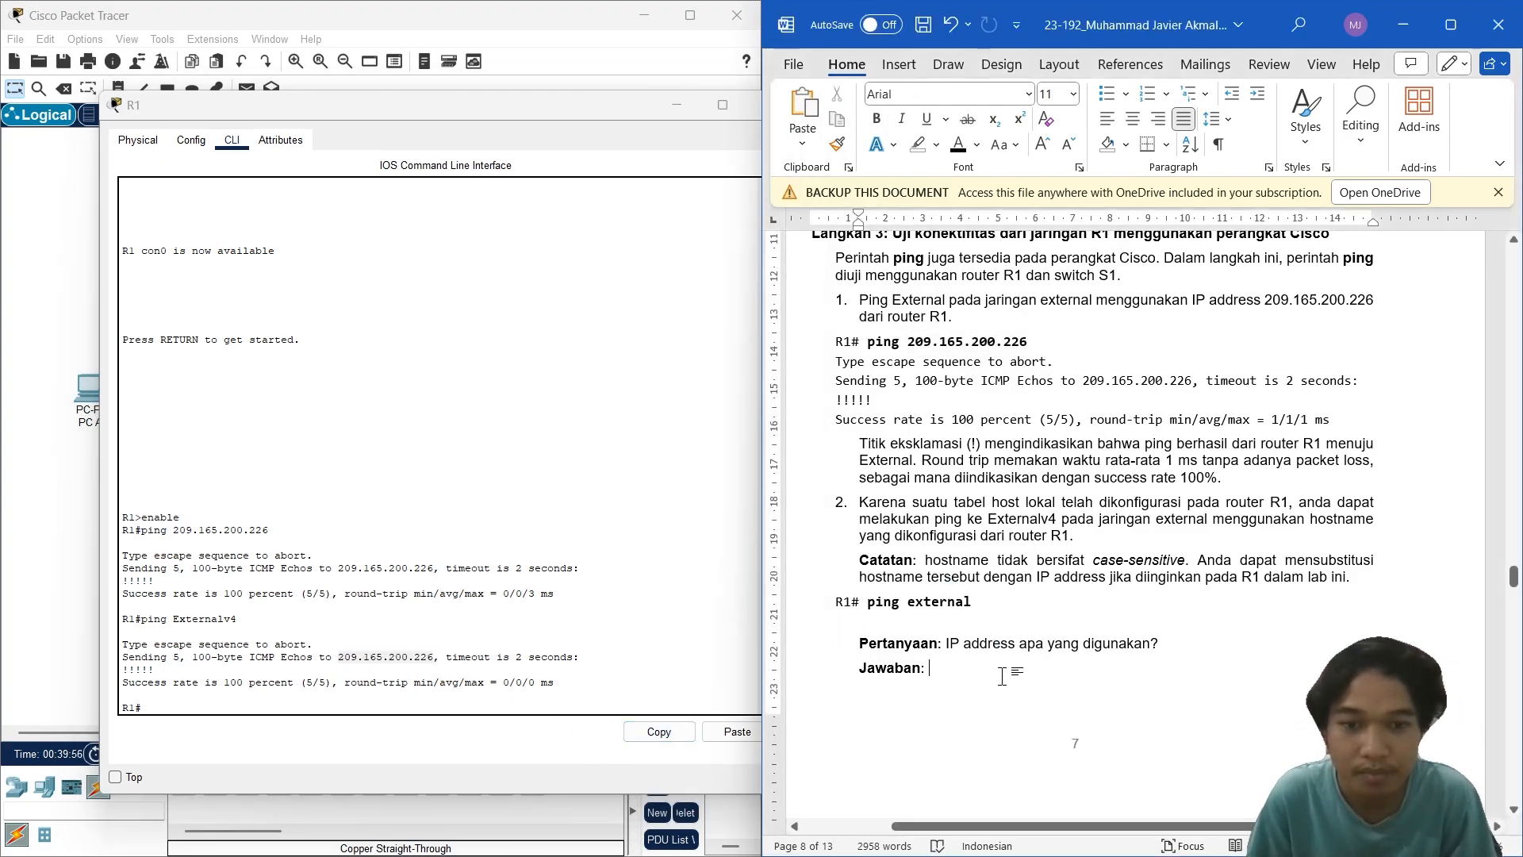
{"action": "key", "text": "ctrl+v"}
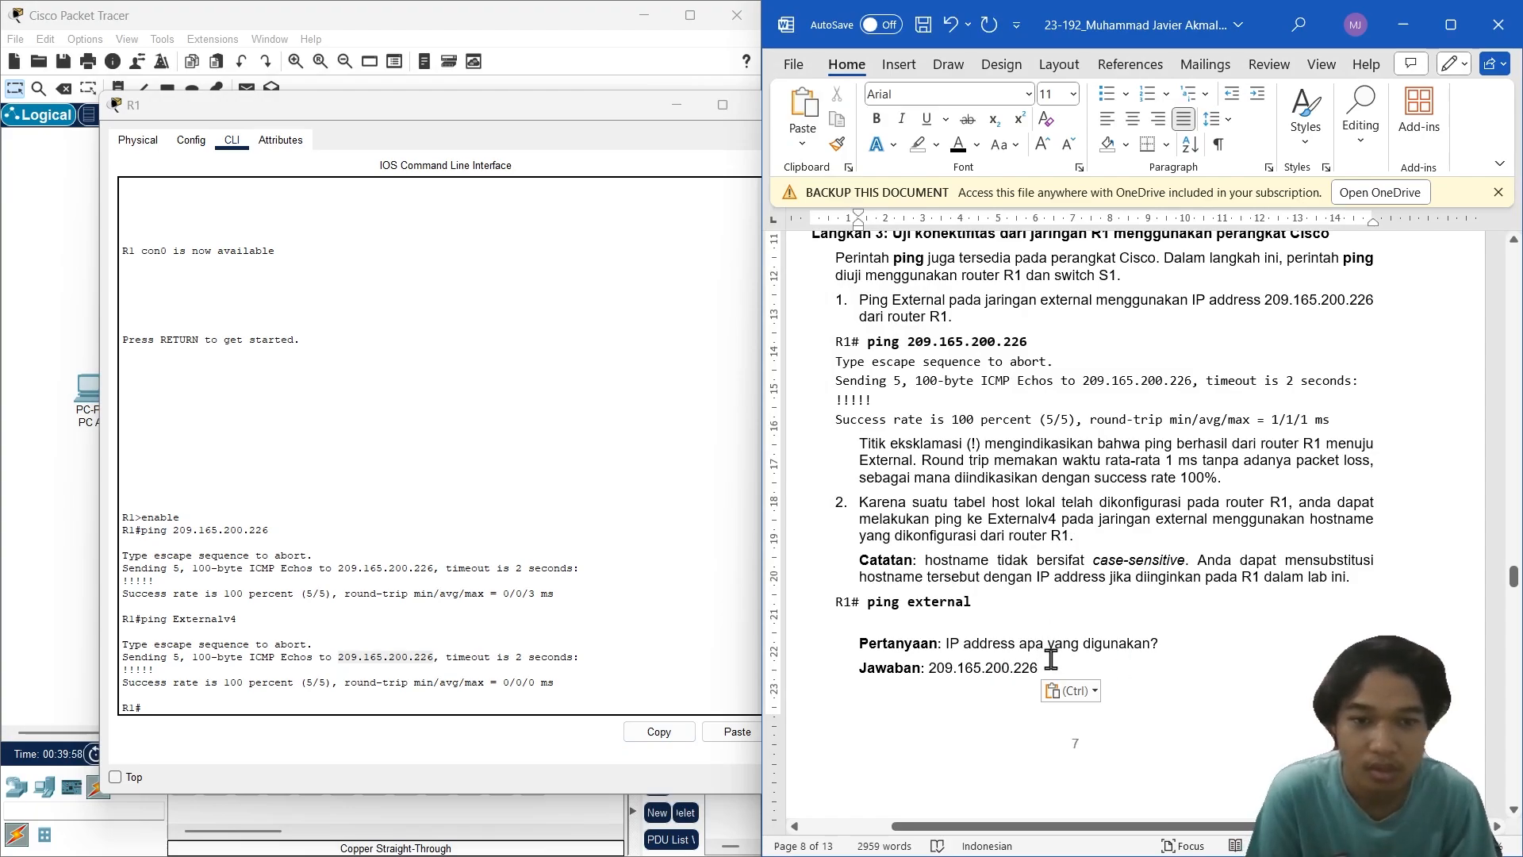
Step: Start an extended ping on R1 as described in worksheet item 3, with ipv6 as the protocol
{"action": "scroll", "coordinate": [1047, 655], "scroll_direction": "down", "scroll_amount": 5}
{"action": "scroll", "coordinate": [1045, 653], "scroll_direction": "down", "scroll_amount": 2}
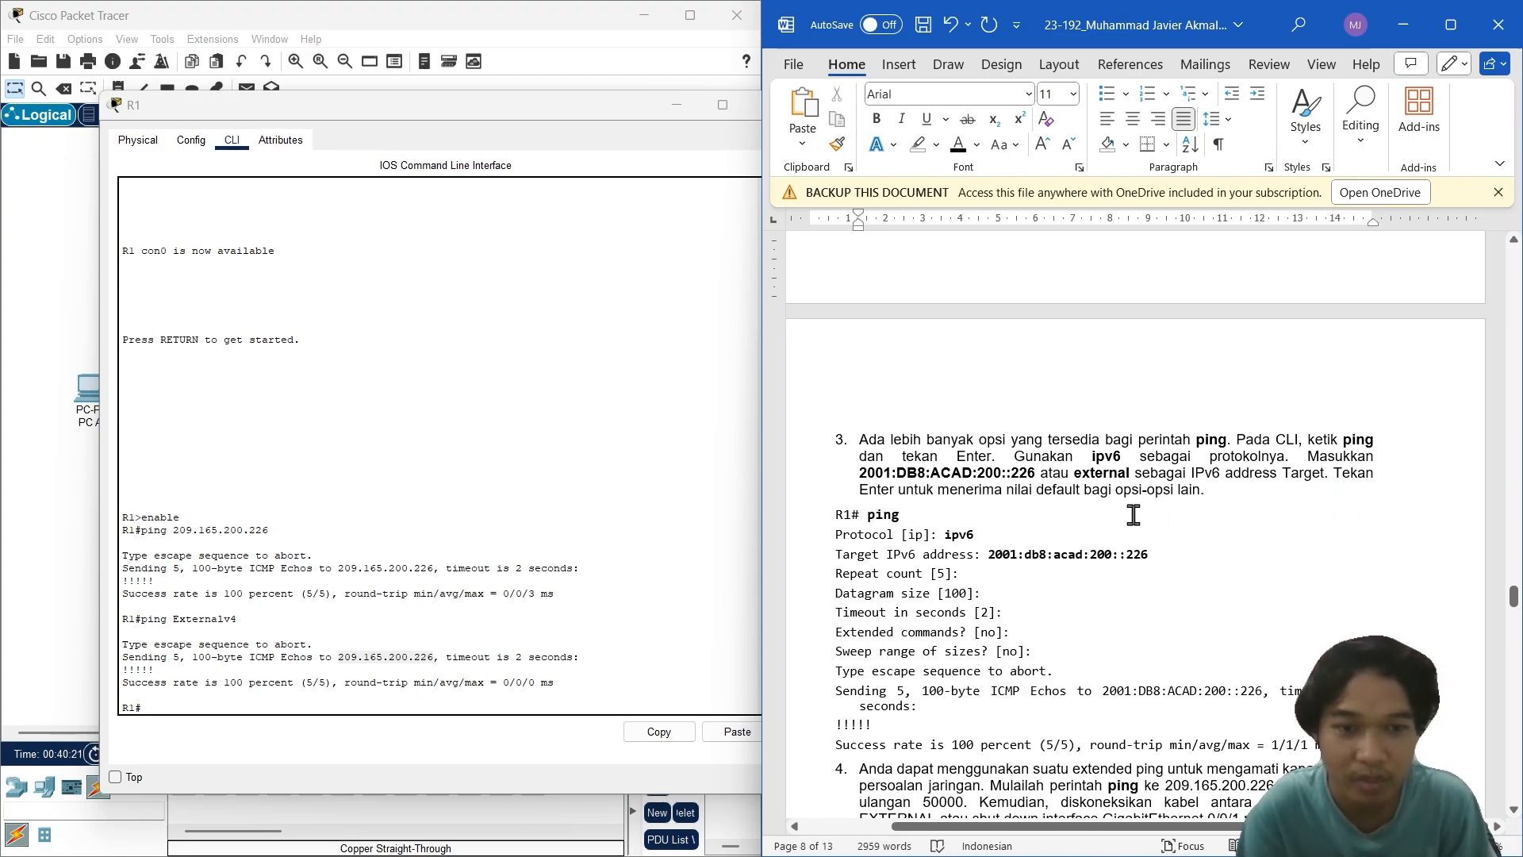
{"action": "left_click", "coordinate": [450, 695]}
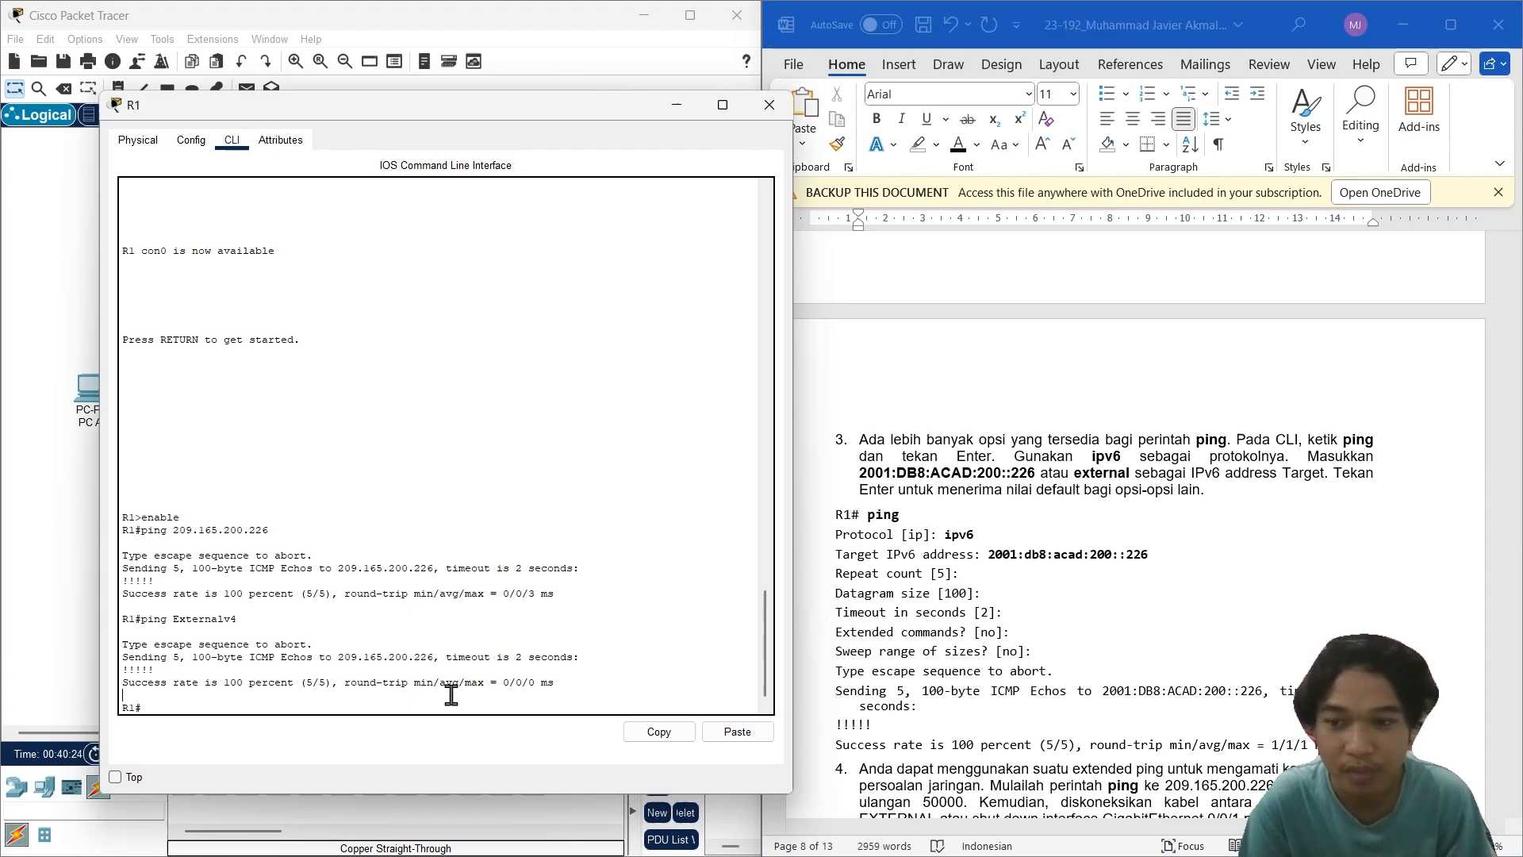
{"action": "type", "text": "pi"}
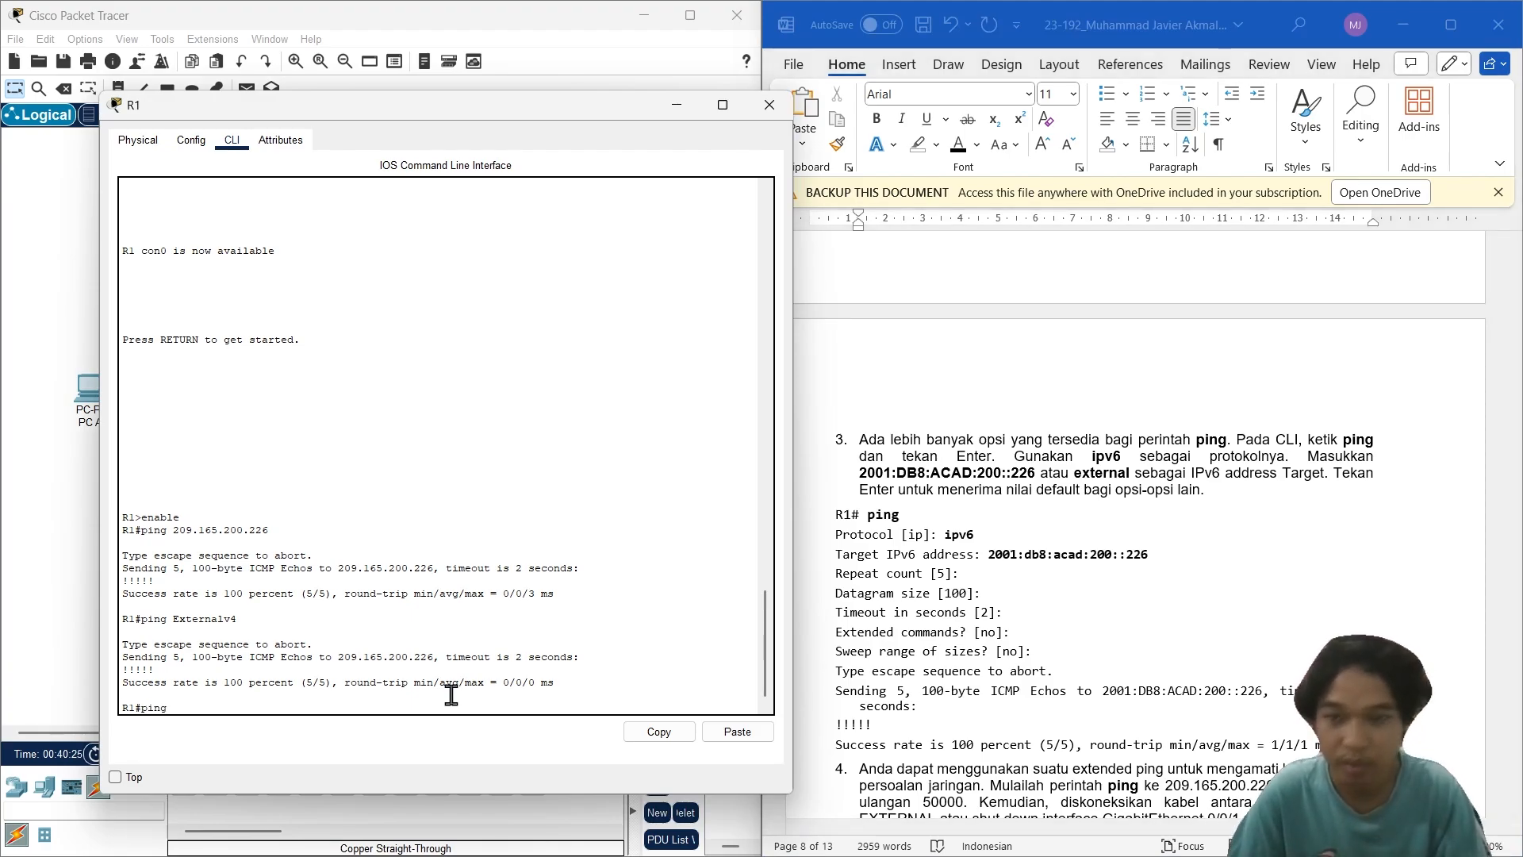
{"action": "type", "text": "ng"}
{"action": "key", "text": "Return"}
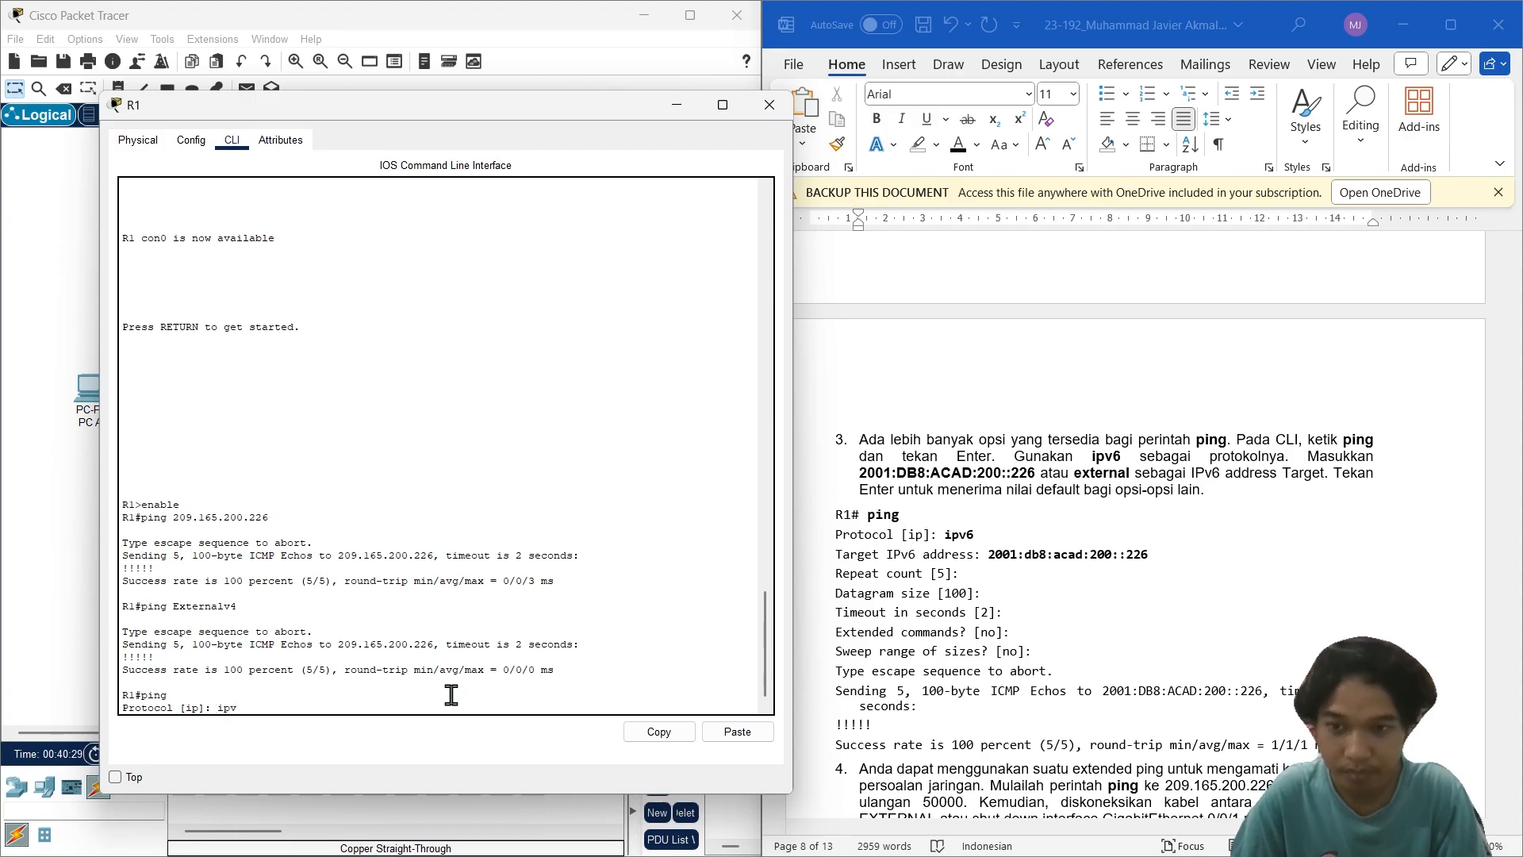
{"action": "type", "text": "ipv6"}
{"action": "key", "text": "Return"}
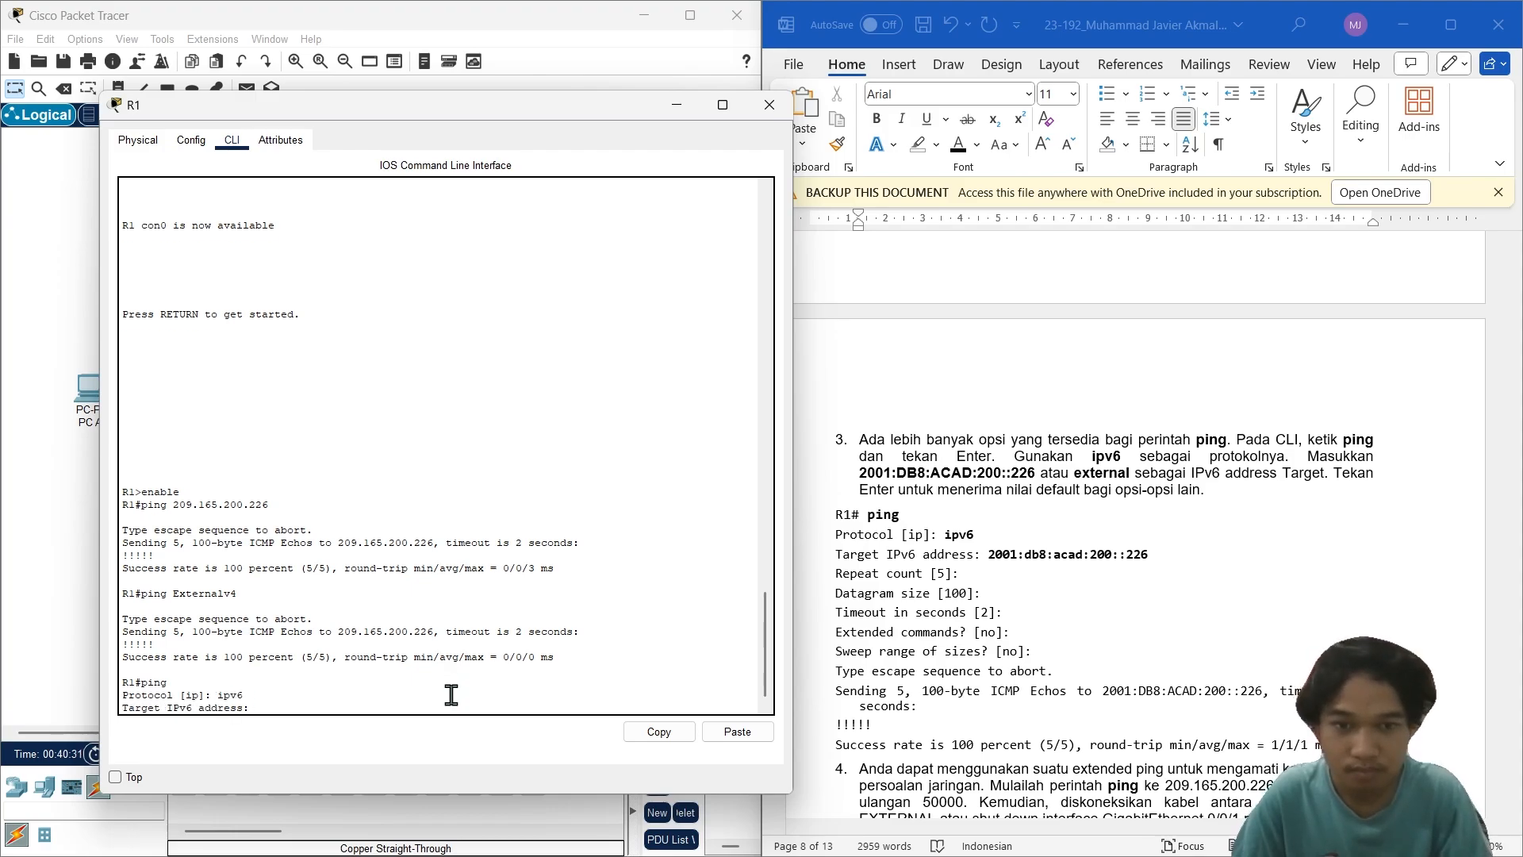
Step: Copy the target 2001:db8:acad:200::226 from the worksheet into the extended ping and run it with all remaining options at default
{"action": "left_click", "coordinate": [1088, 554]}
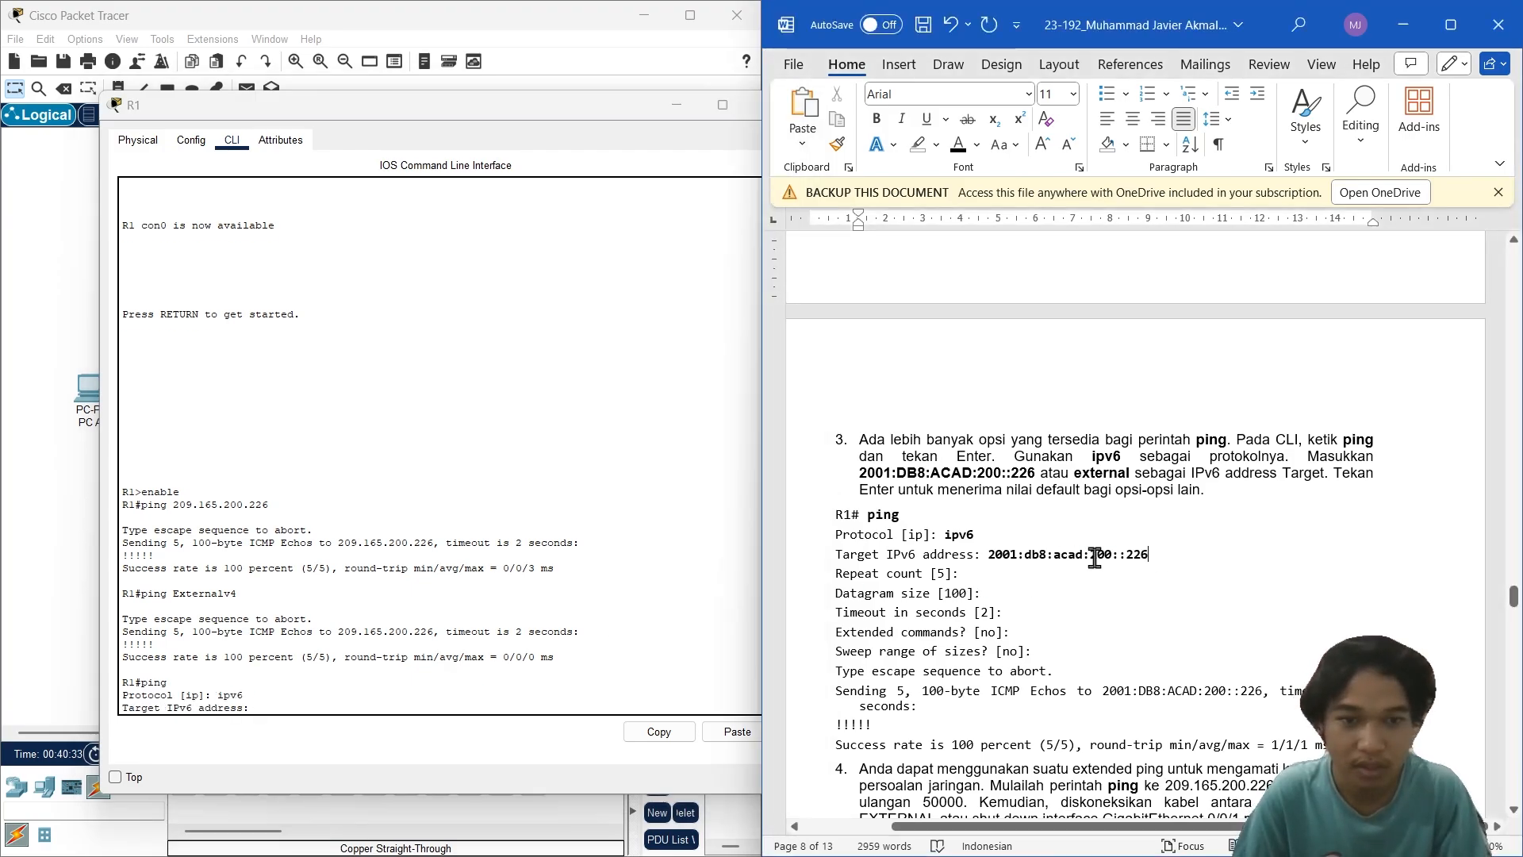
{"action": "left_click_drag", "start_coordinate": [1150, 555], "coordinate": [1008, 559]}
{"action": "left_click", "coordinate": [544, 698]}
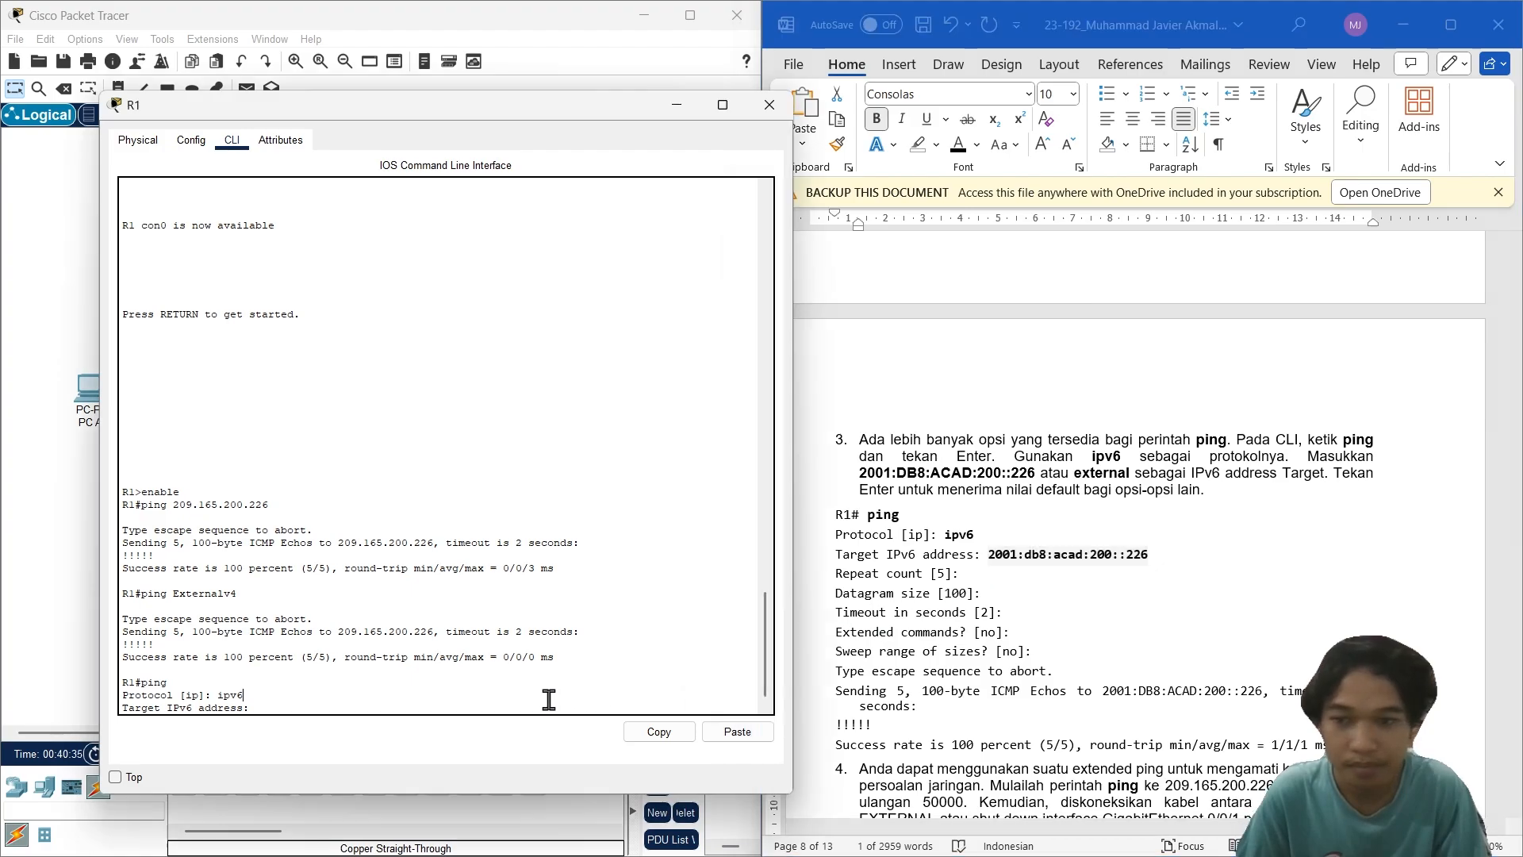
{"action": "left_click", "coordinate": [723, 732]}
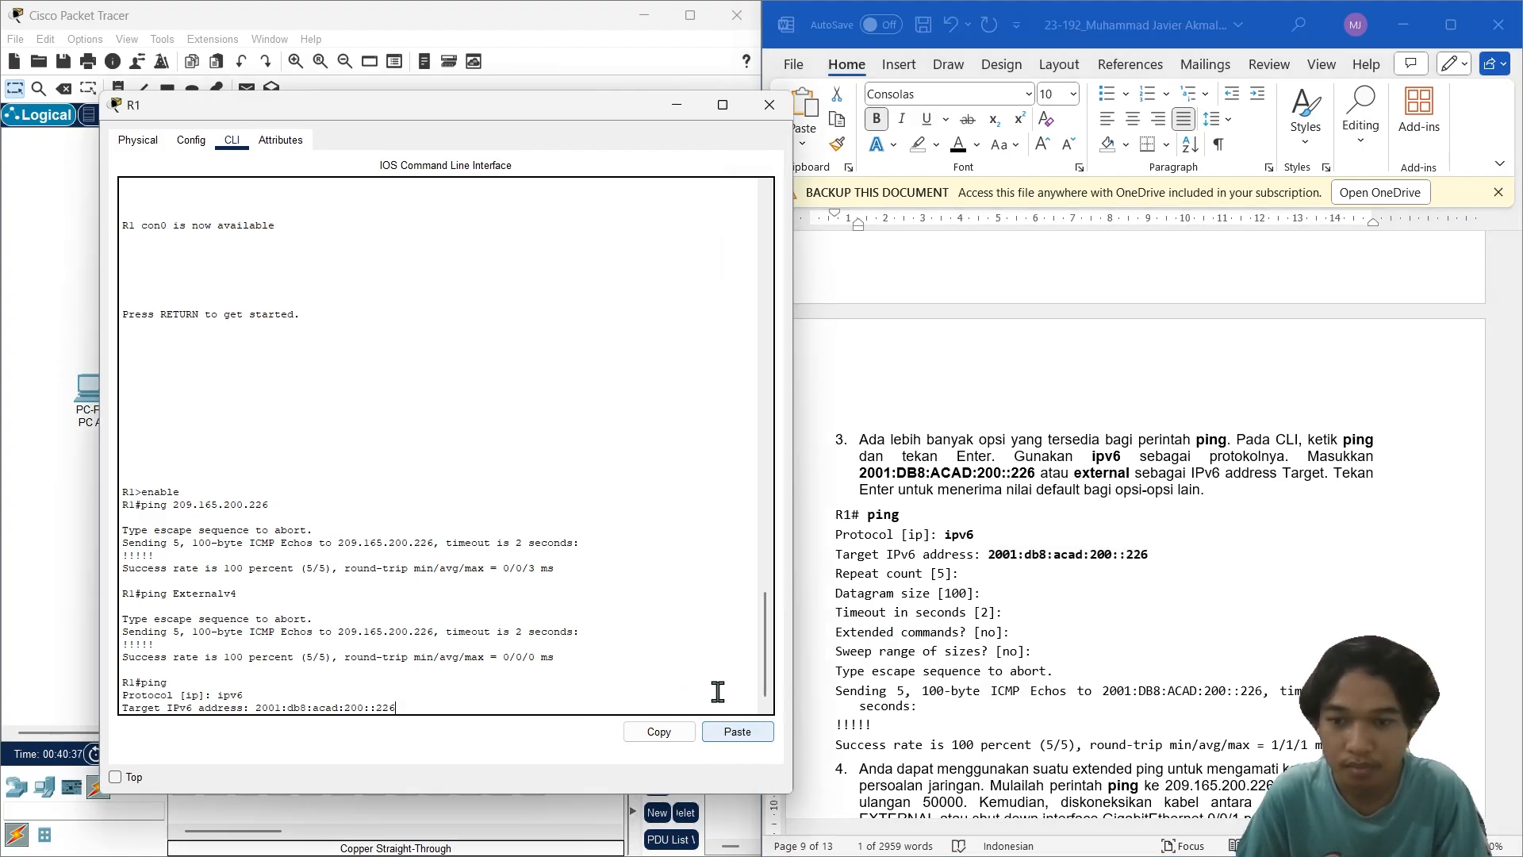
{"action": "key", "text": "Return"}
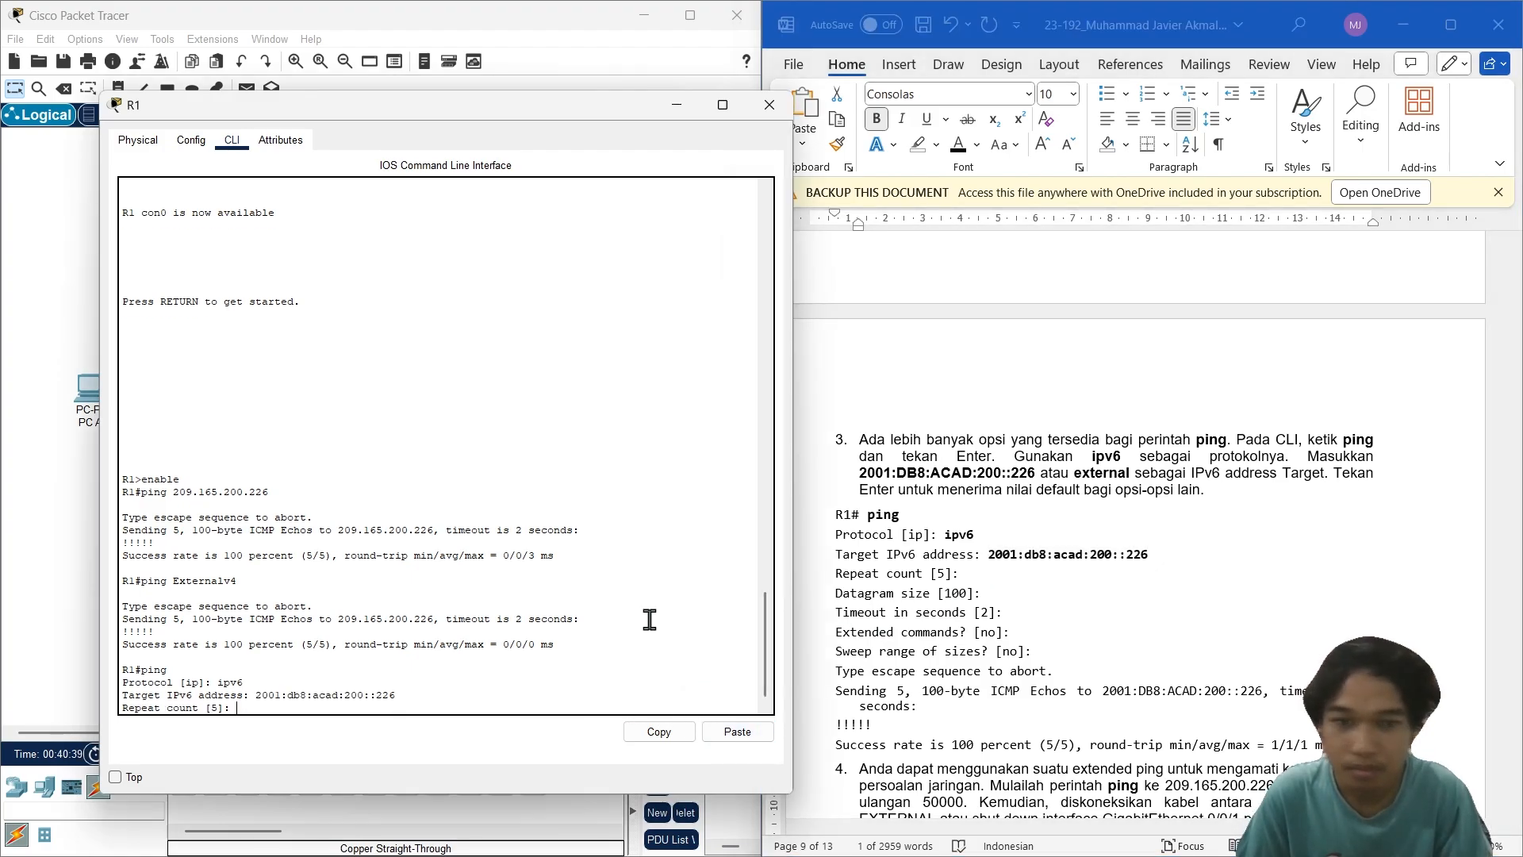
{"action": "key", "text": "Return"}
{"action": "key", "text": "Return"}
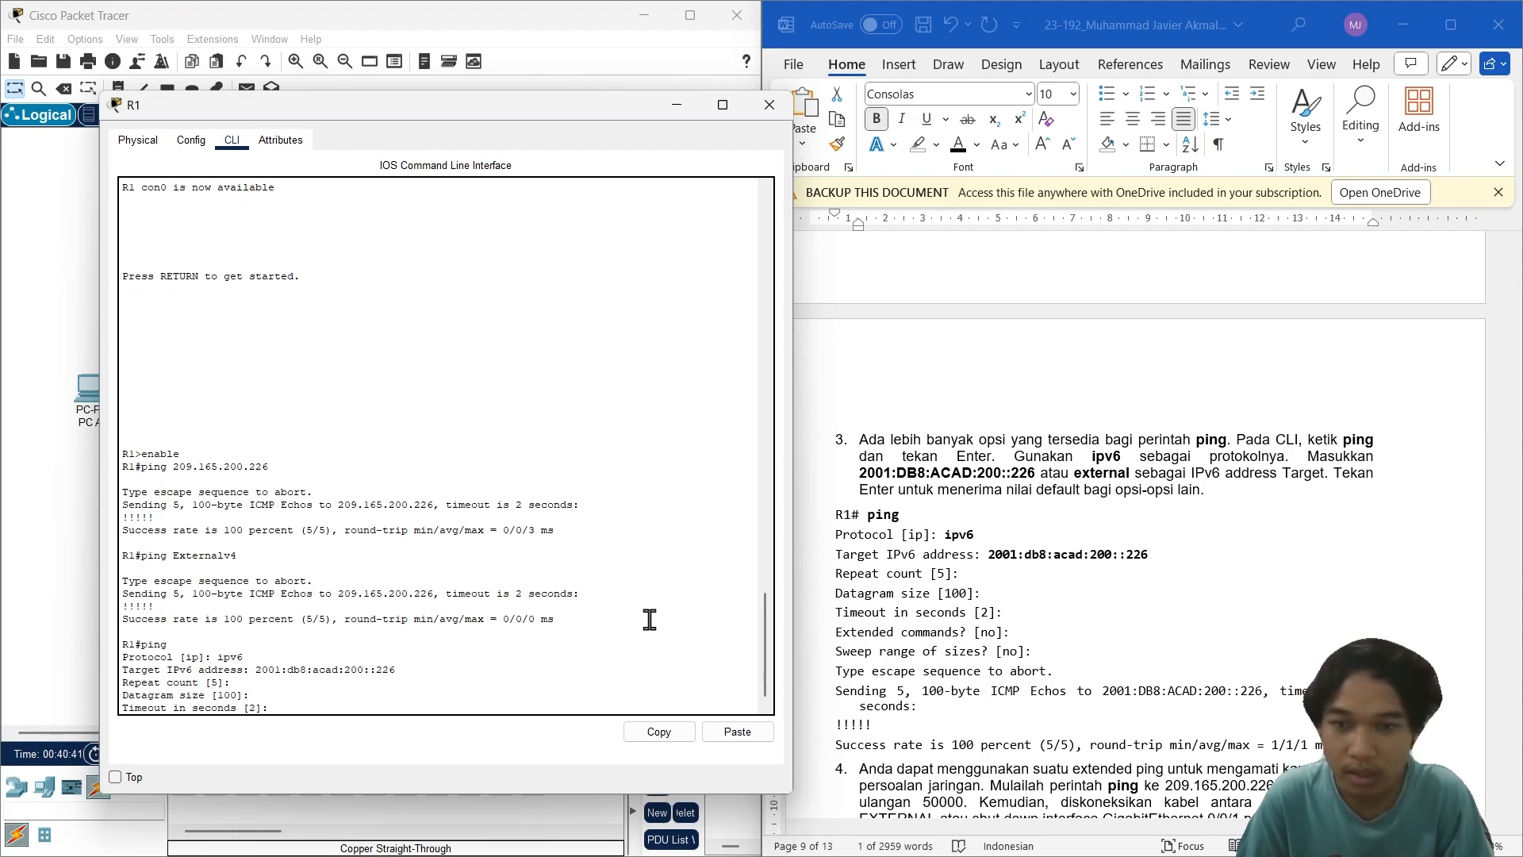
{"action": "key", "text": "Return"}
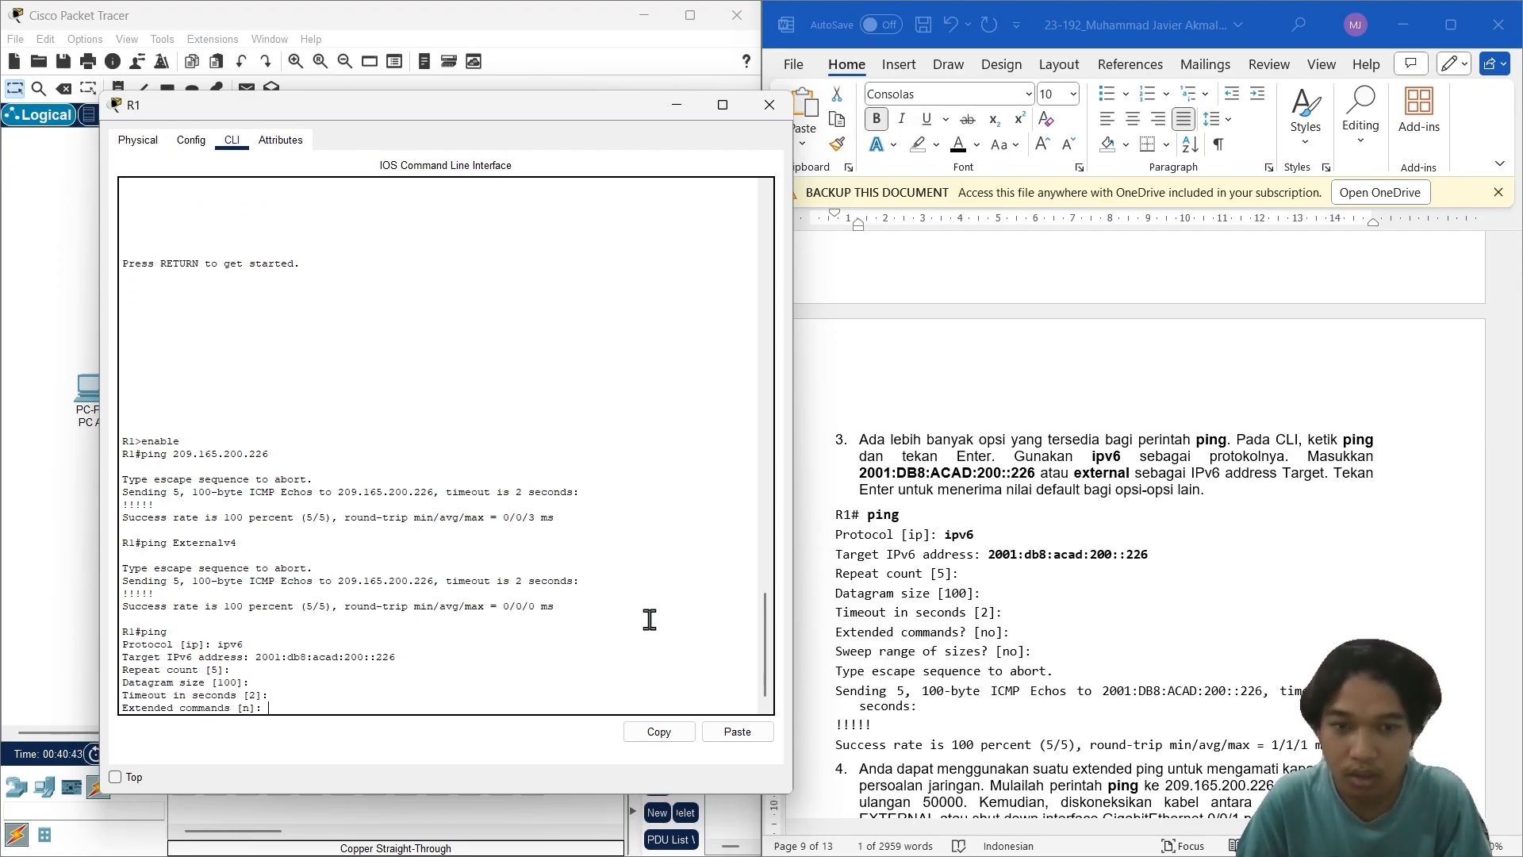
{"action": "key", "text": "Return"}
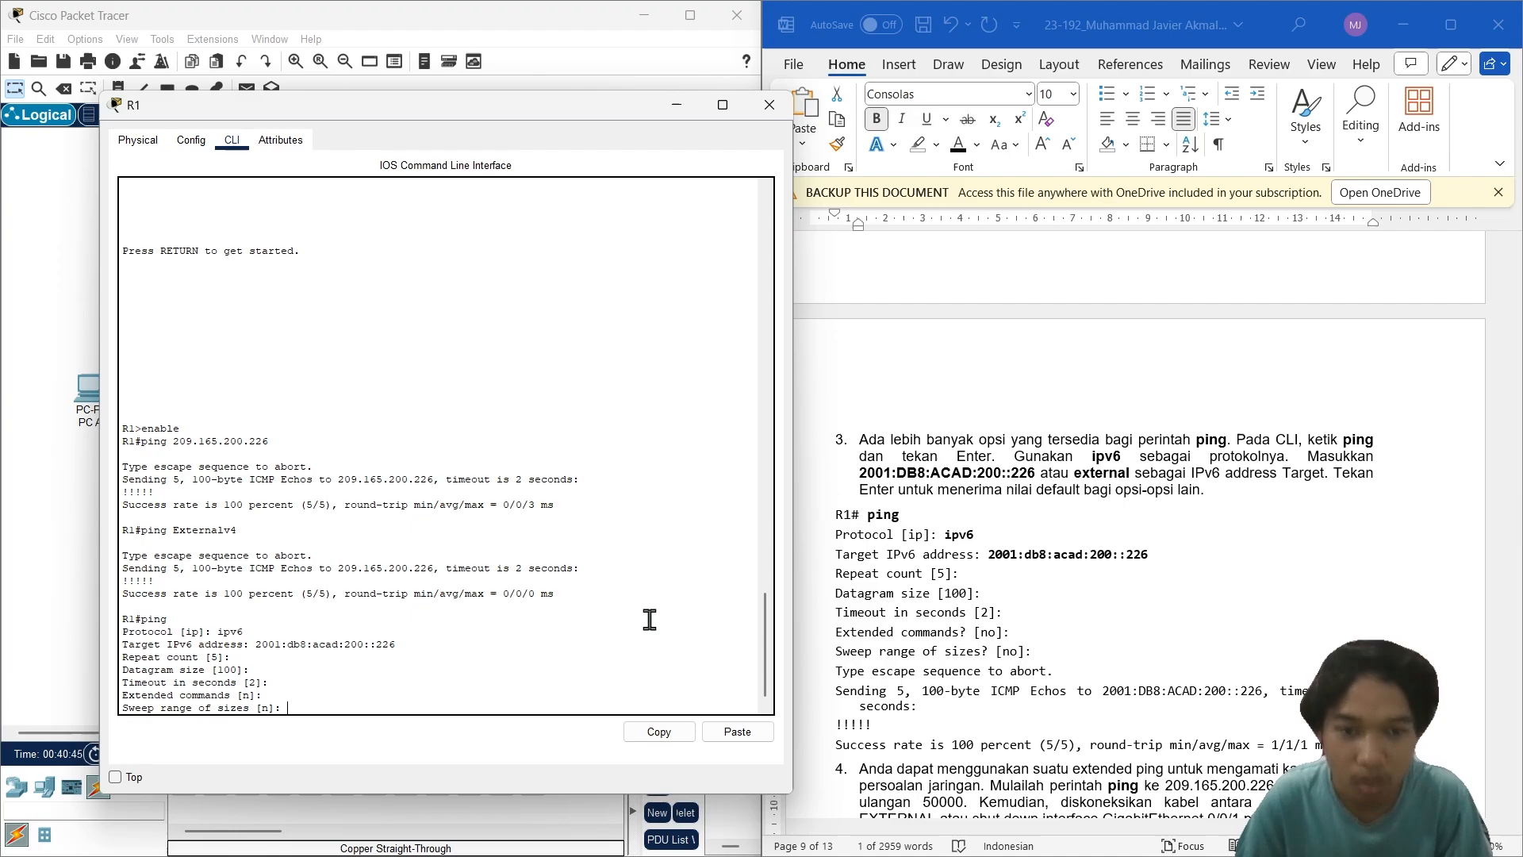
{"action": "key", "text": "Return"}
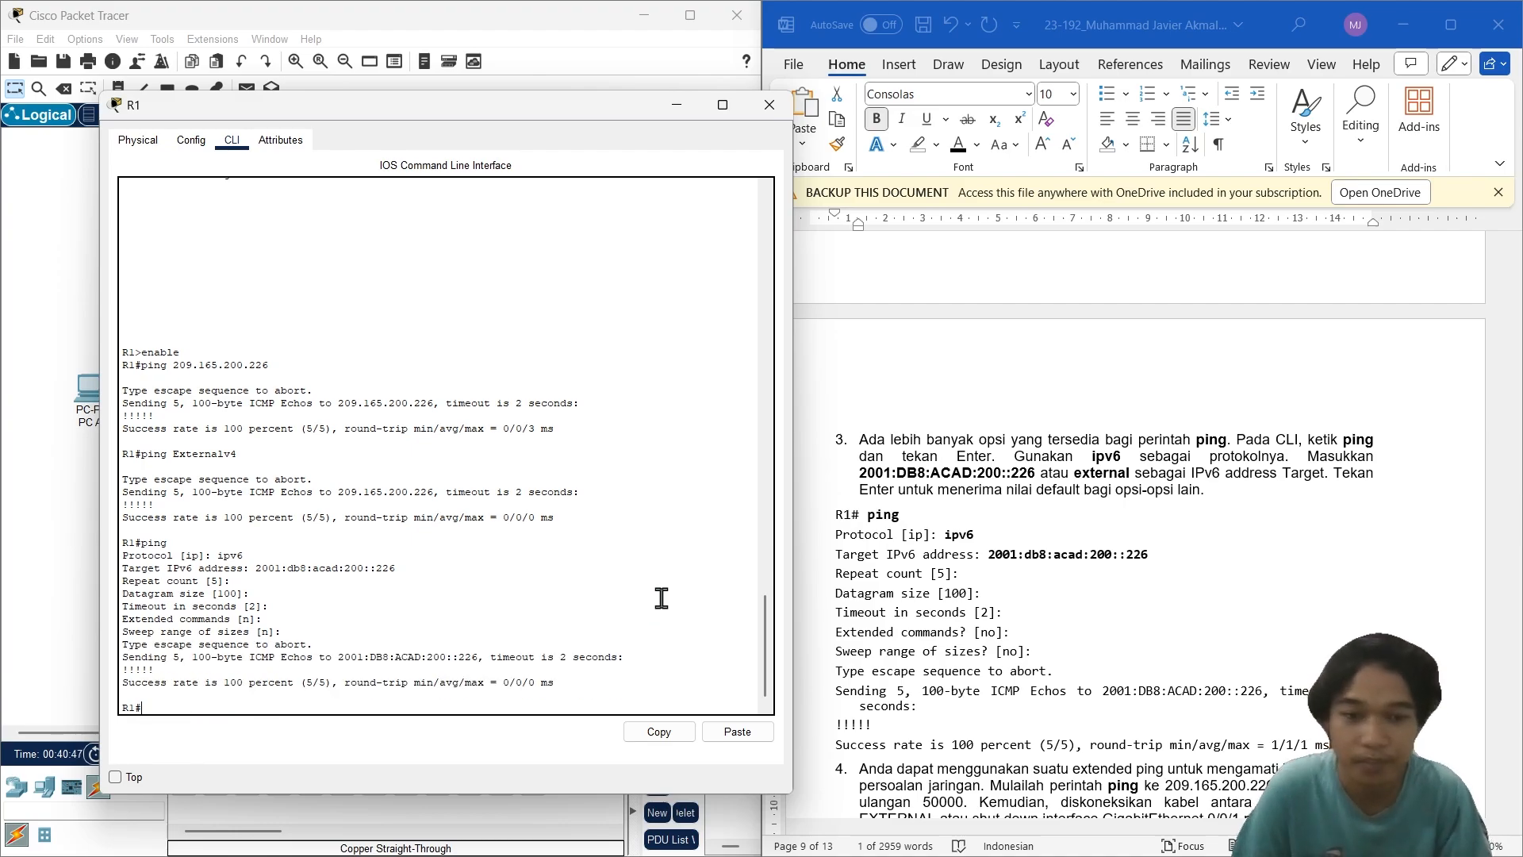
Step: Read worksheet item 4 and start another extended ping on R1 with the default ip protocol
{"action": "scroll", "coordinate": [1054, 639], "scroll_direction": "down", "scroll_amount": 2}
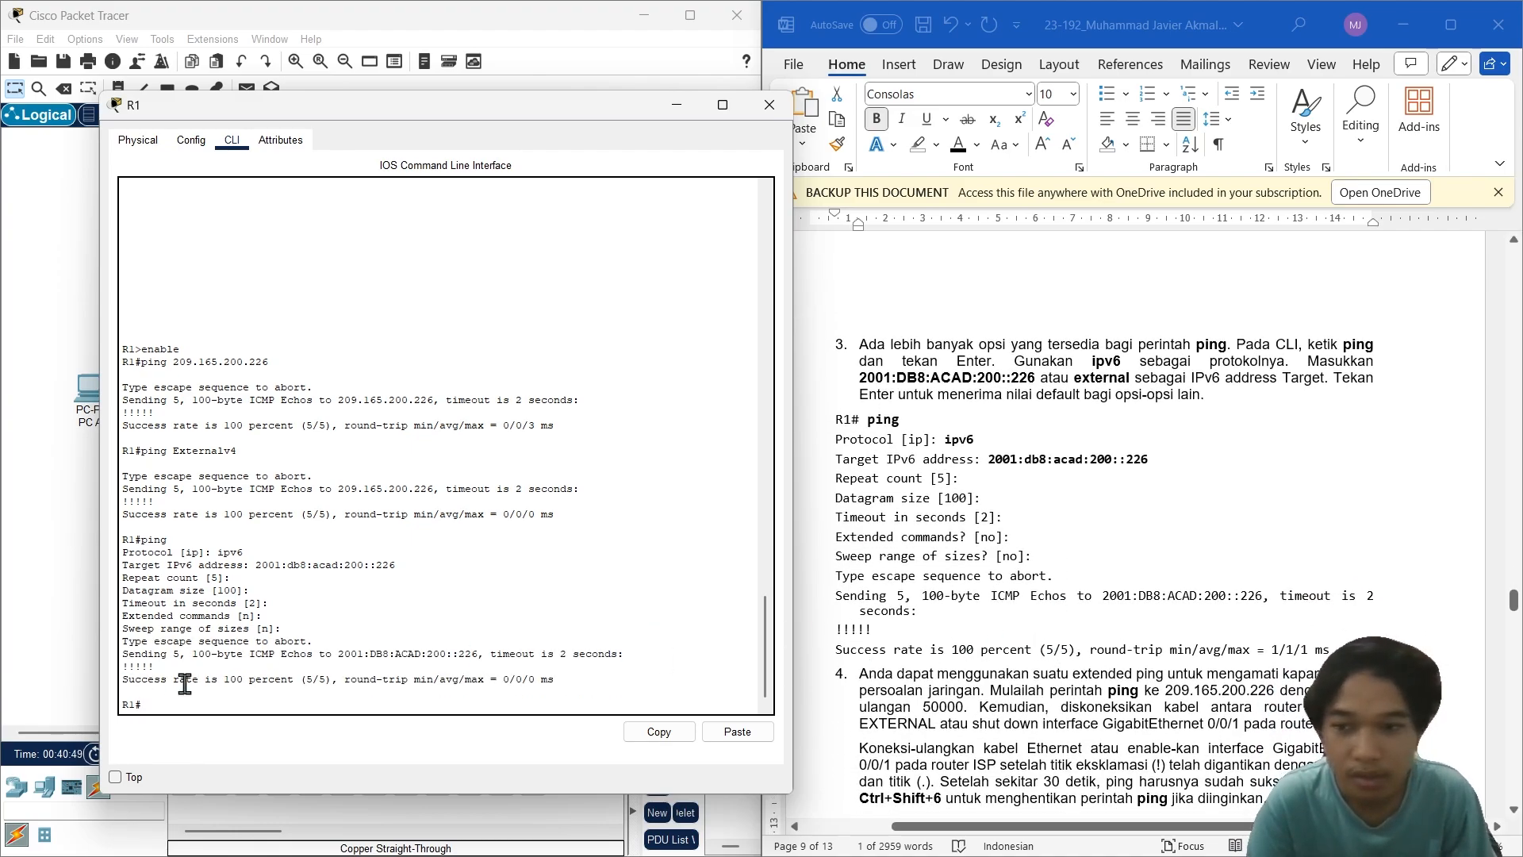
{"action": "scroll", "coordinate": [1029, 635], "scroll_direction": "down", "scroll_amount": 2}
{"action": "scroll", "coordinate": [1029, 634], "scroll_direction": "down", "scroll_amount": 2}
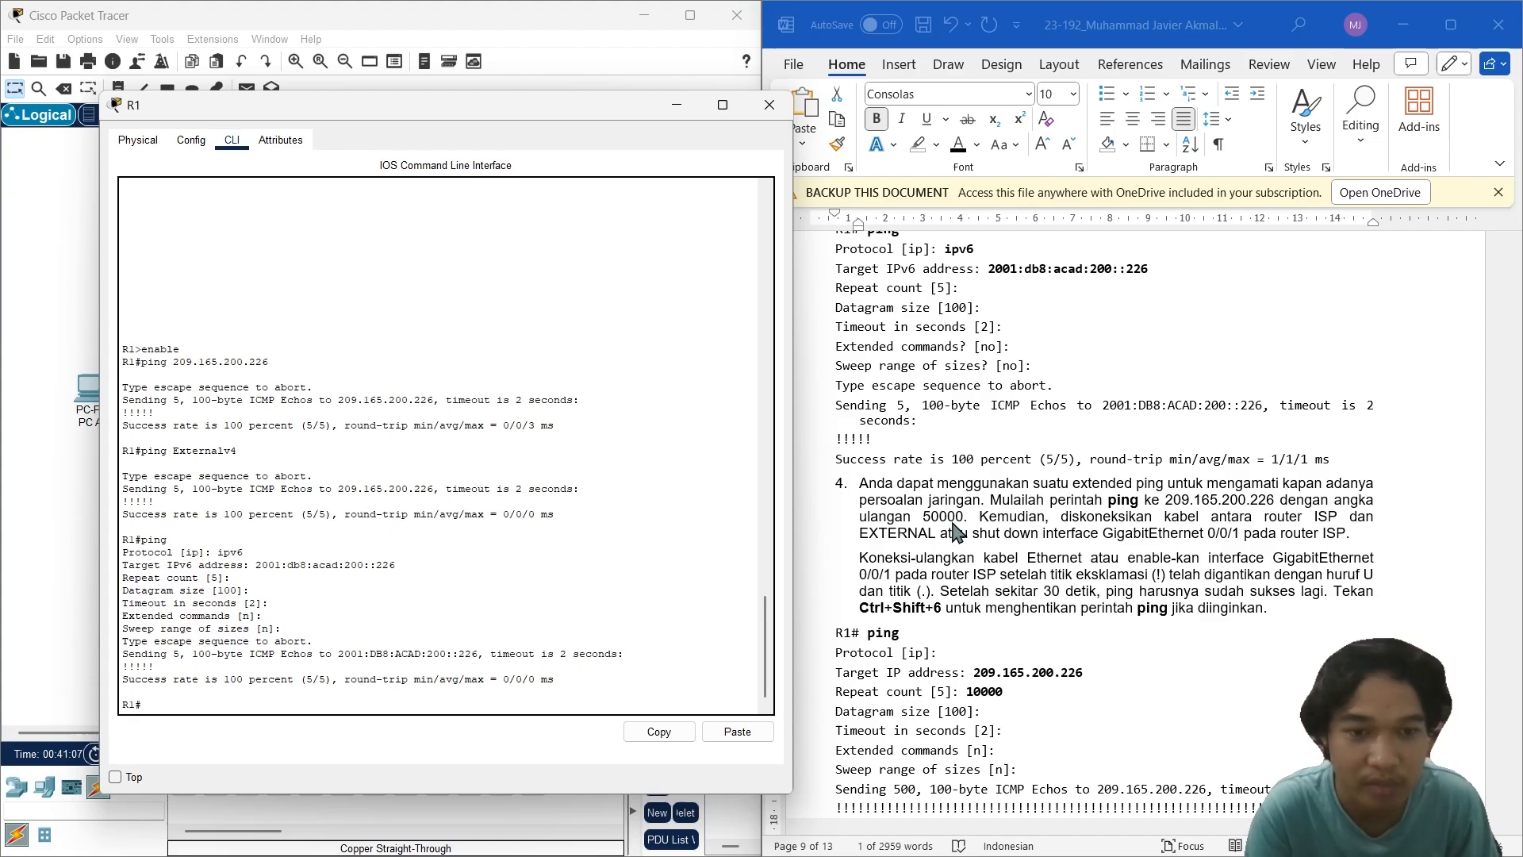
{"action": "scroll", "coordinate": [976, 647], "scroll_direction": "down", "scroll_amount": 2}
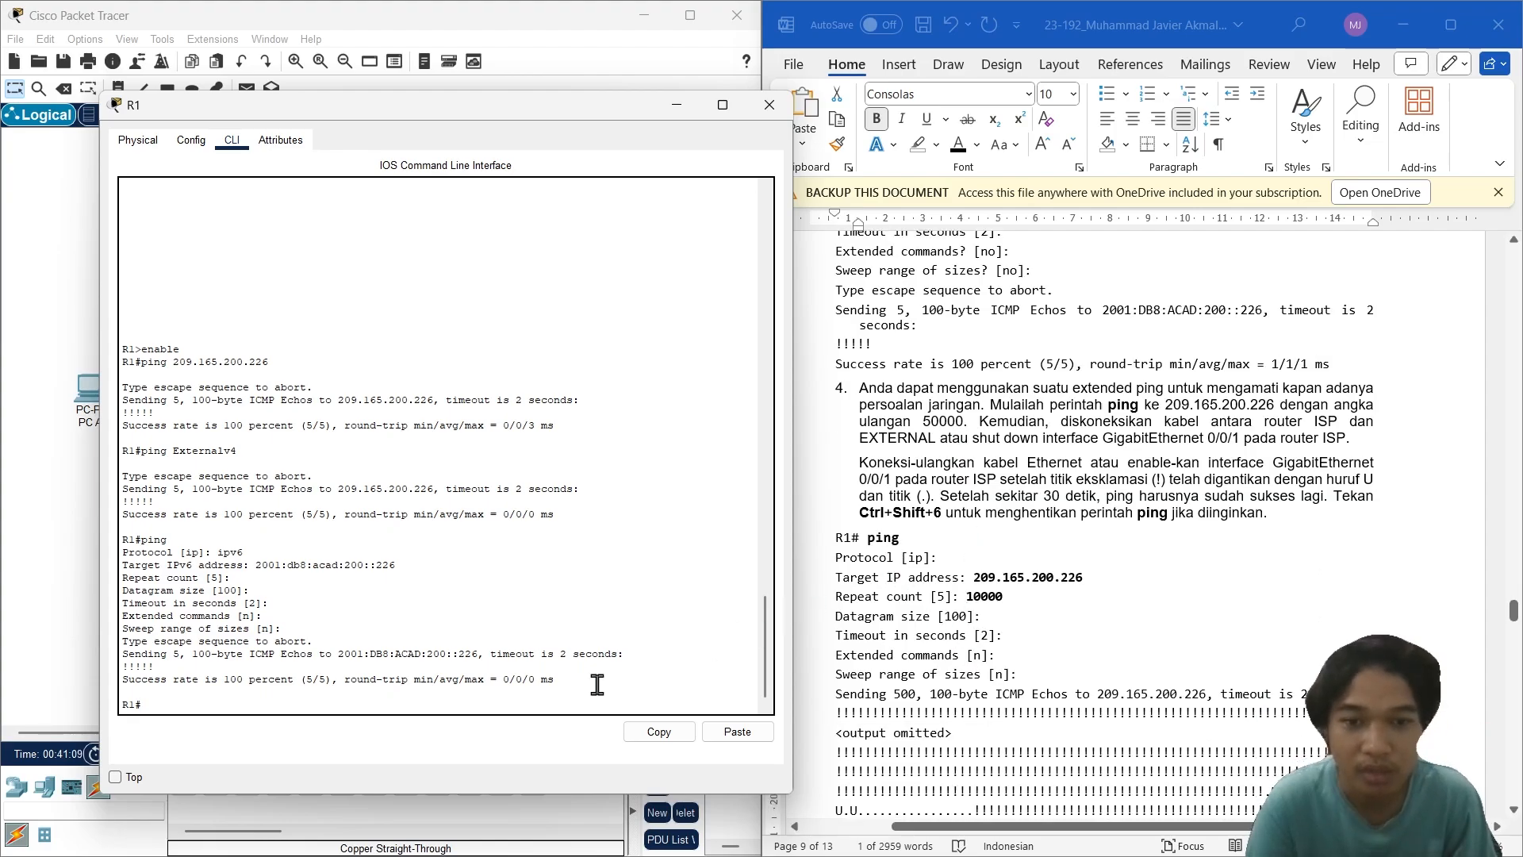
{"action": "left_click", "coordinate": [490, 706]}
{"action": "type", "text": "pingg"}
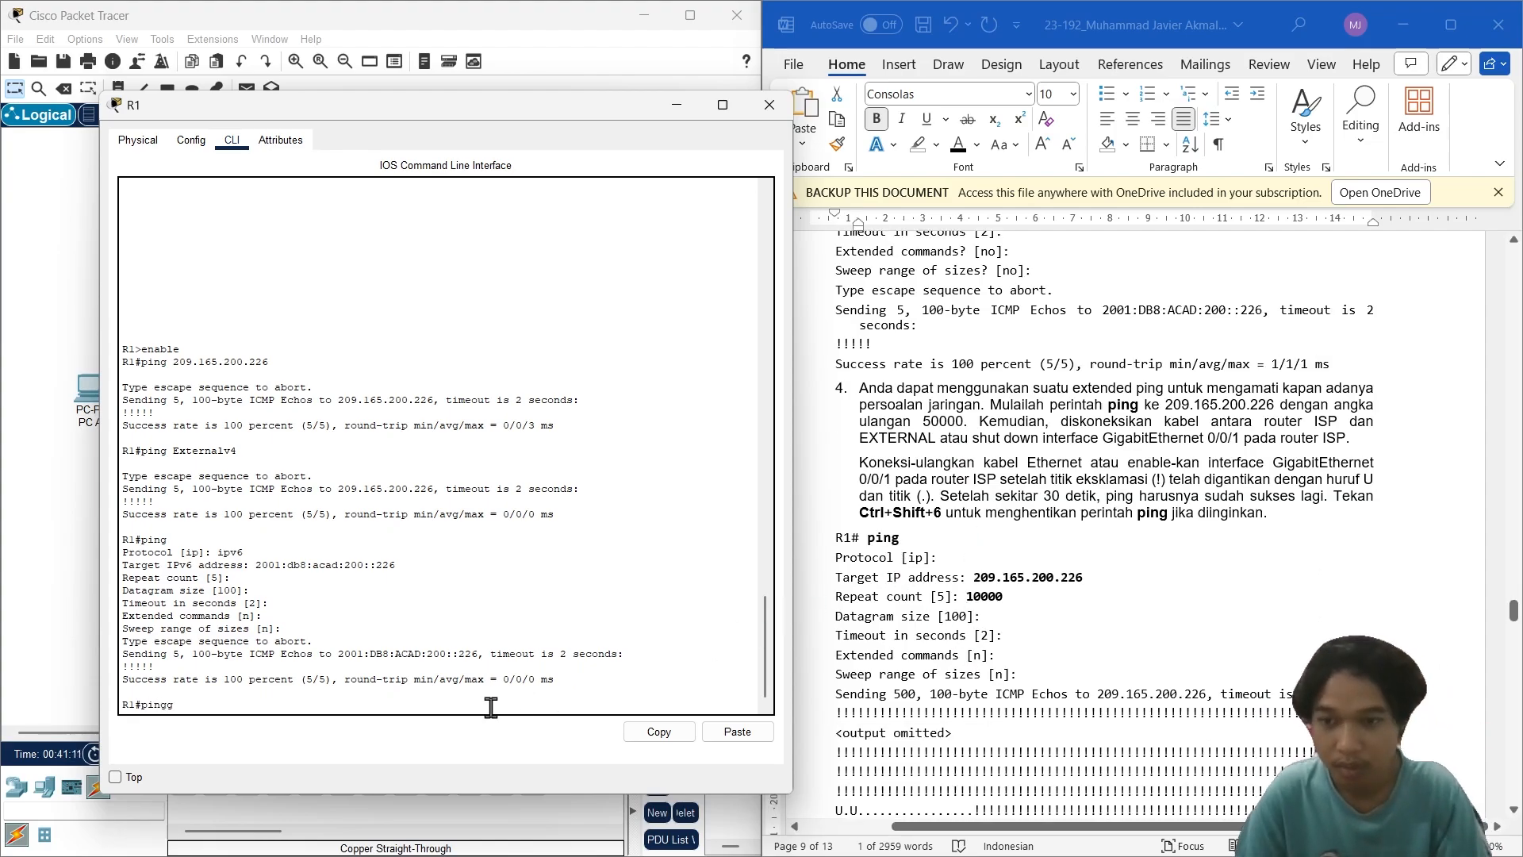
{"action": "key", "text": "BackSpace"}
{"action": "key", "text": "Return"}
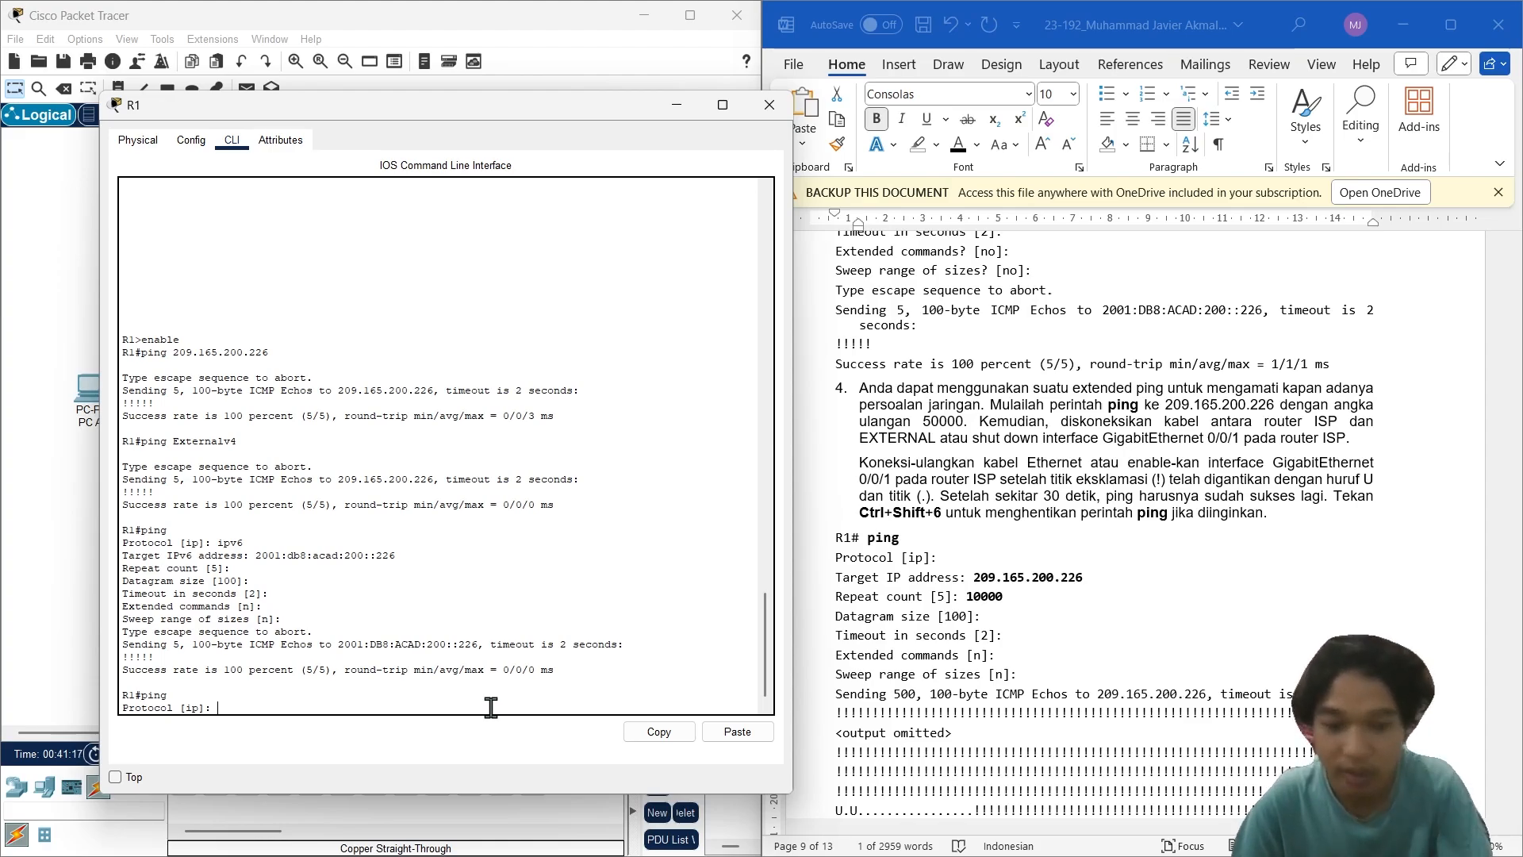
{"action": "key", "text": "Return"}
Step: Copy 209.165.200.226 from the worksheet and enter it as the extended ping's target IP address
{"action": "left_click_drag", "start_coordinate": [1084, 578], "coordinate": [988, 587]}
{"action": "key", "text": "ctrl+c"}
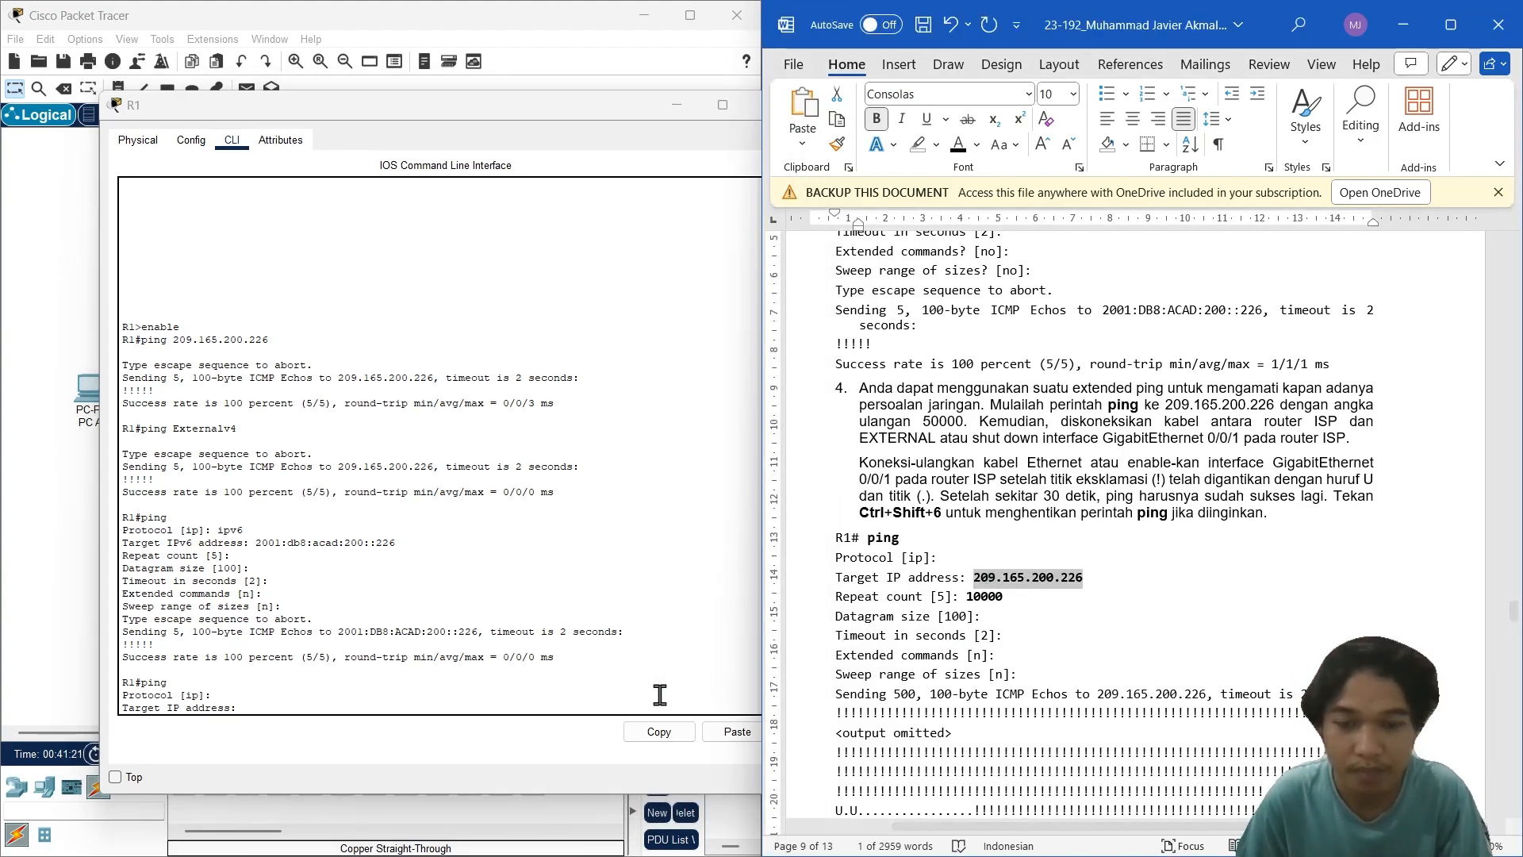
{"action": "left_click", "coordinate": [718, 674]}
{"action": "left_click", "coordinate": [737, 732]}
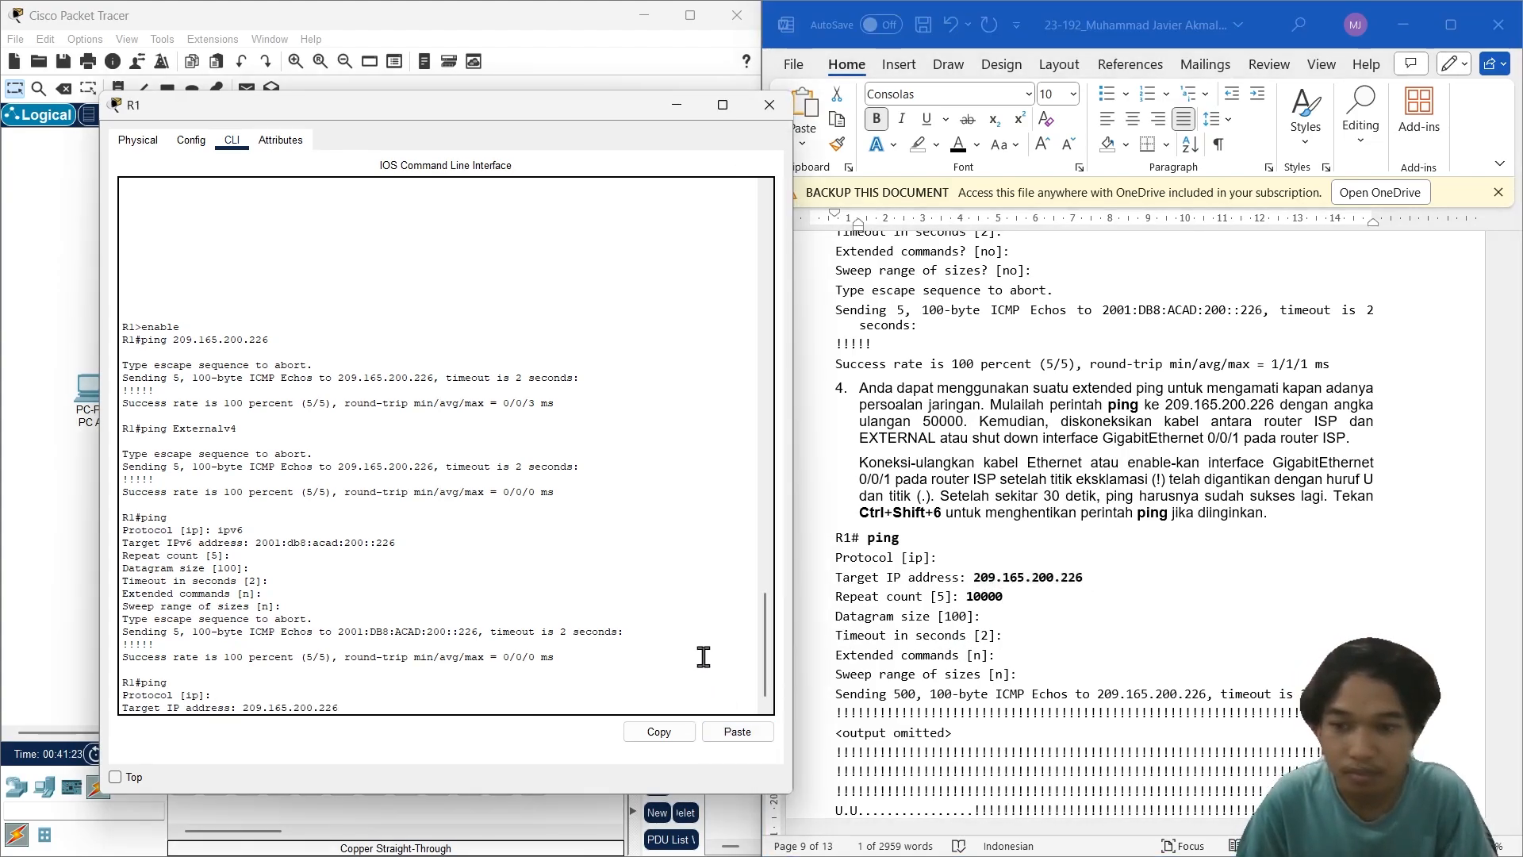
{"action": "key", "text": "Return"}
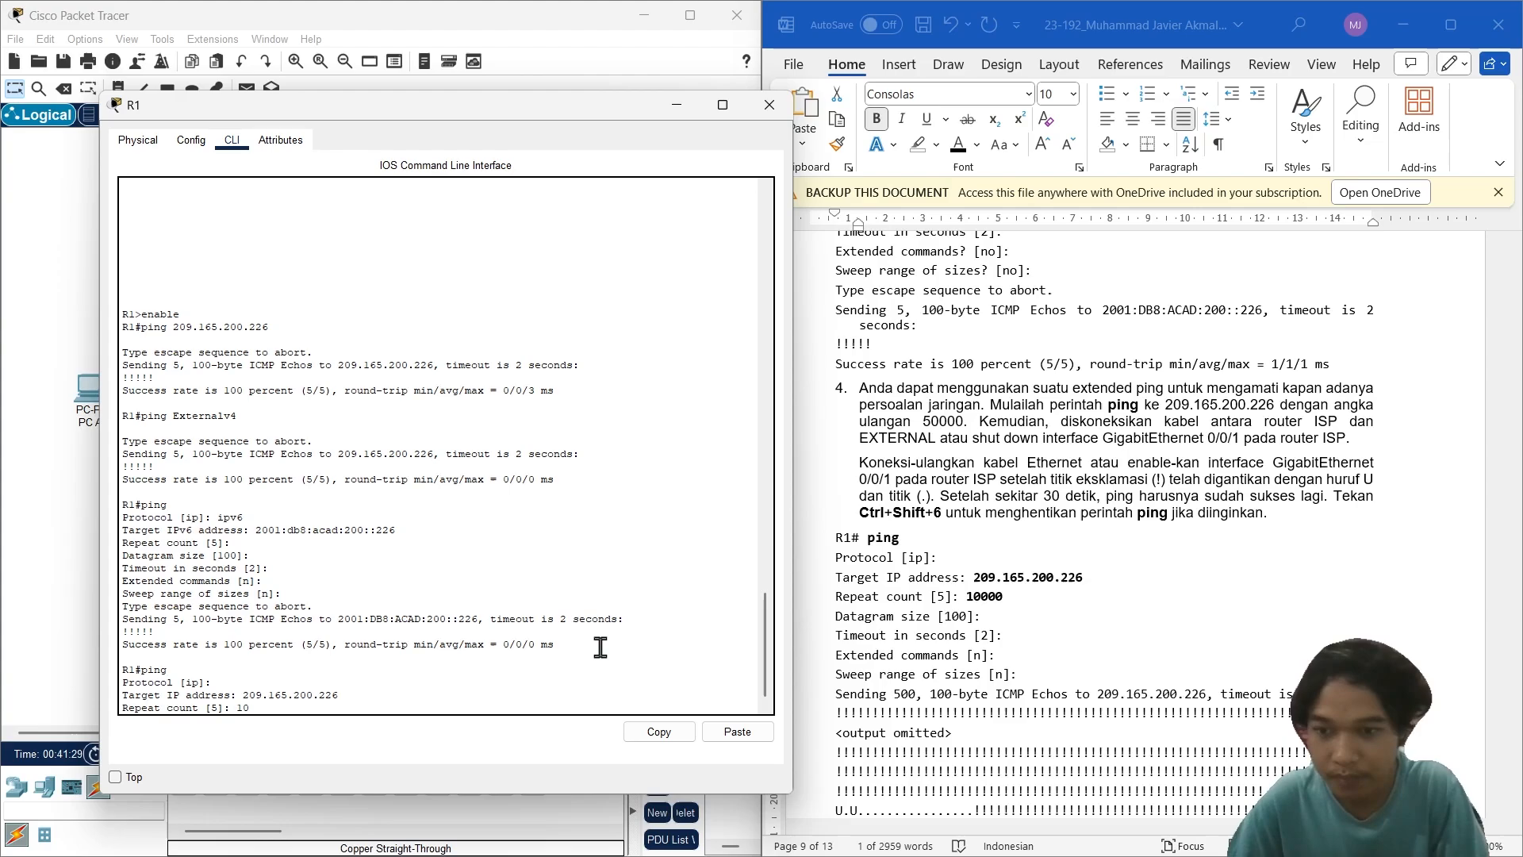
Step: Set the ping's repeat count to 10000 and run it with the remaining options at default
{"action": "type", "text": "10000"}
{"action": "key", "text": "Return"}
{"action": "key", "text": "Return"}
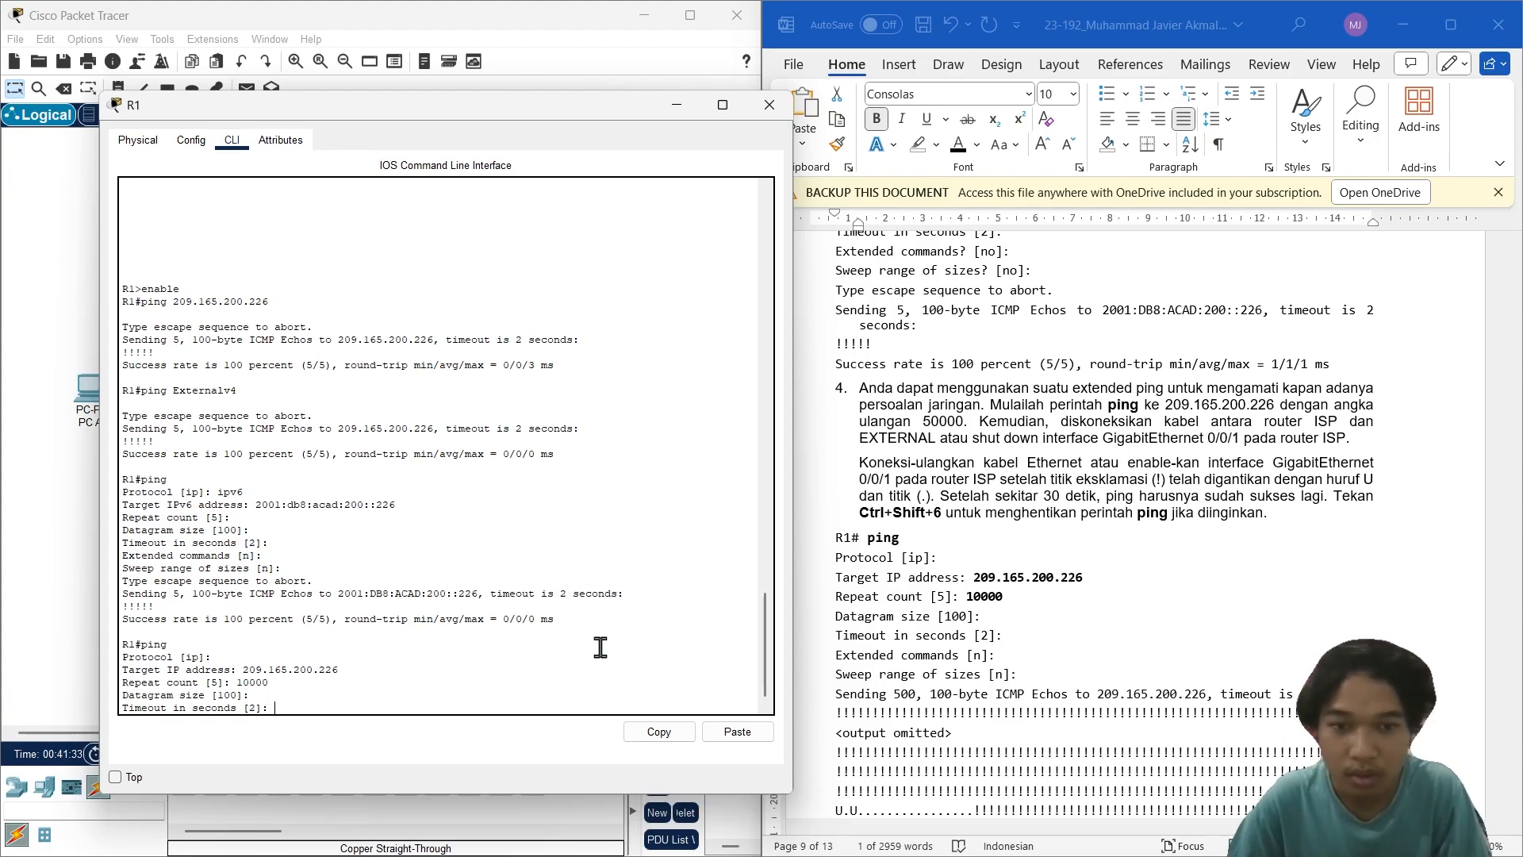
{"action": "key", "text": "Return"}
{"action": "key", "text": "Return"}
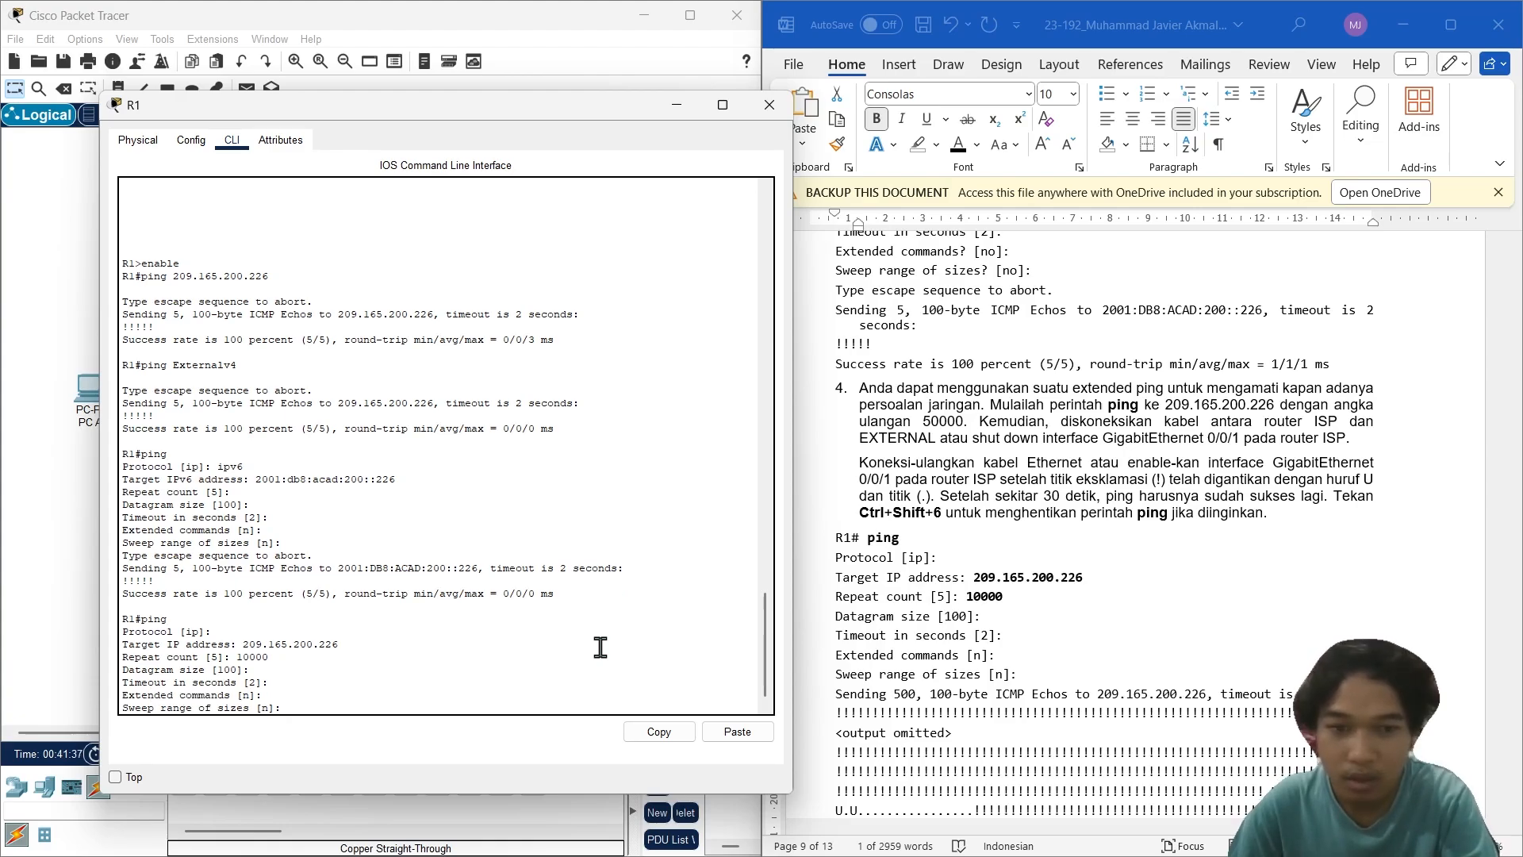
{"action": "key", "text": "Return"}
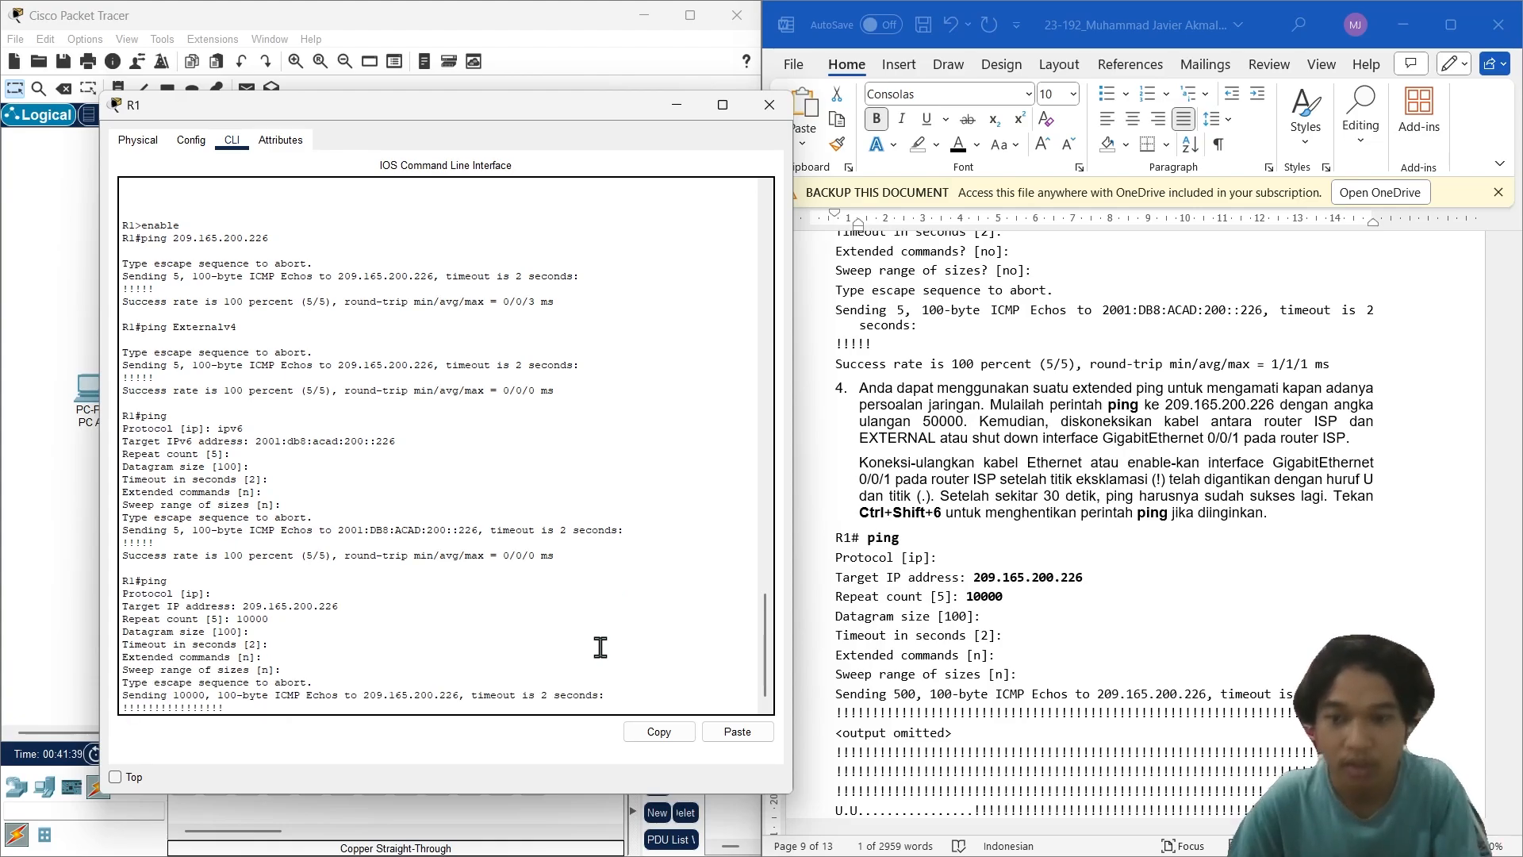
Step: Review the worksheet's sample output for the repeated ping and the item 4 instructions on interrupting the ISP–EXTERNAL link
{"action": "scroll", "coordinate": [841, 647], "scroll_direction": "down", "scroll_amount": 4}
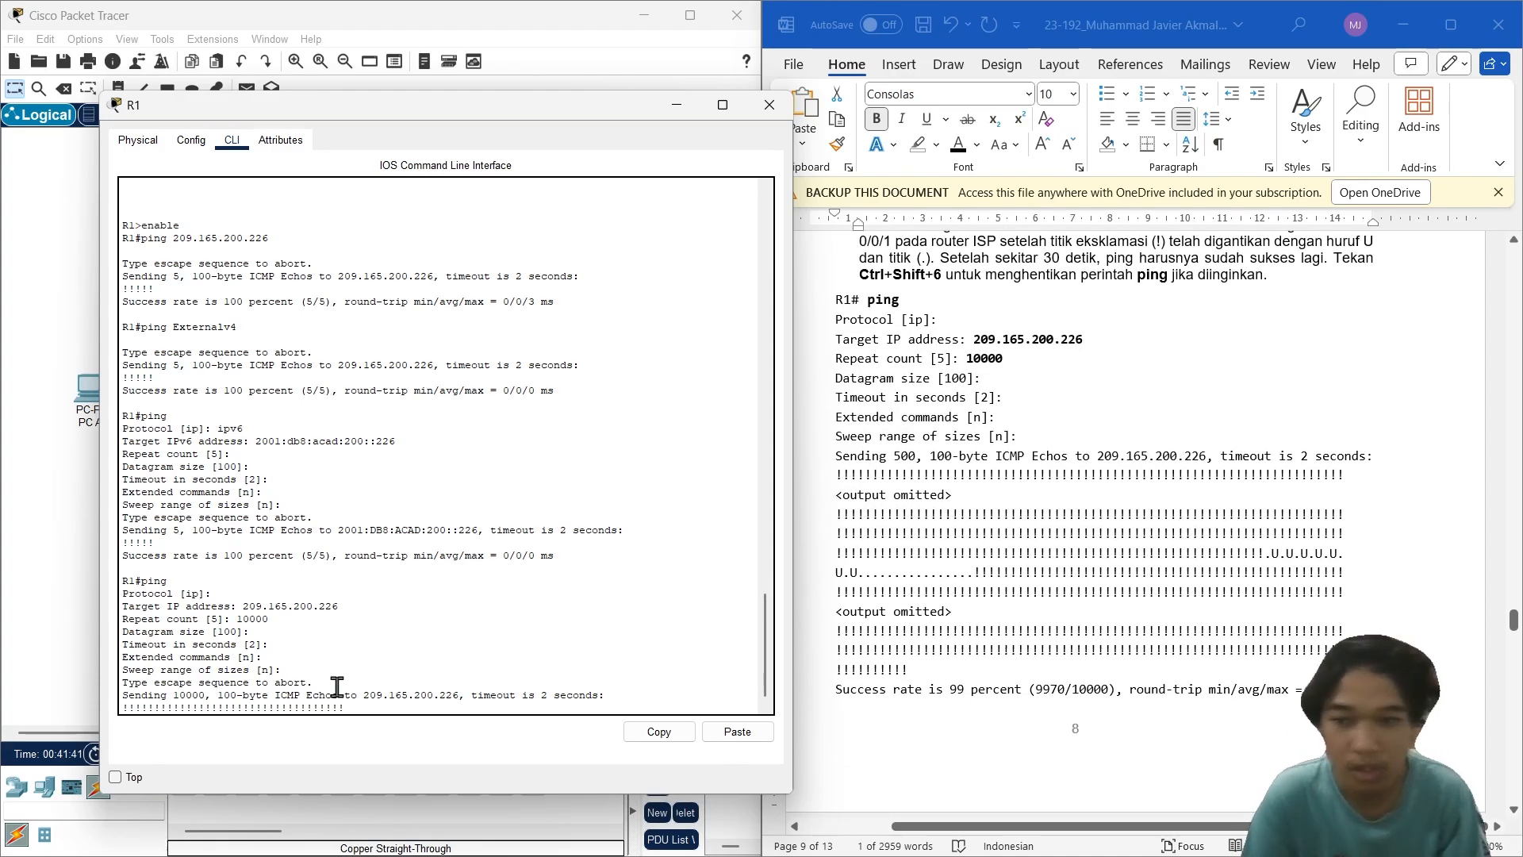
{"action": "scroll", "coordinate": [1069, 585], "scroll_direction": "down", "scroll_amount": 7}
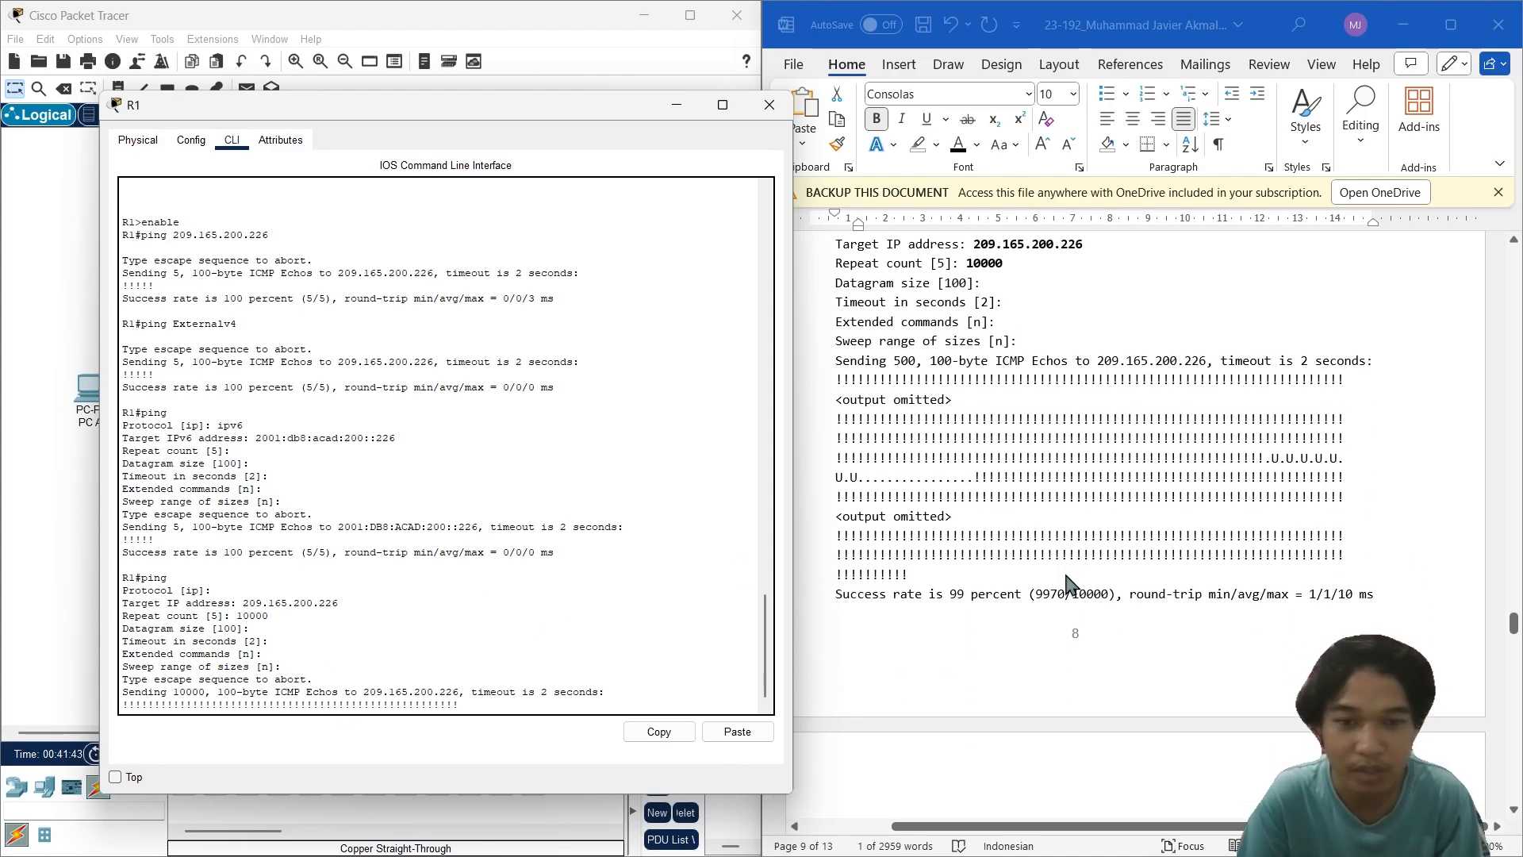
{"action": "scroll", "coordinate": [1063, 586], "scroll_direction": "up", "scroll_amount": 7}
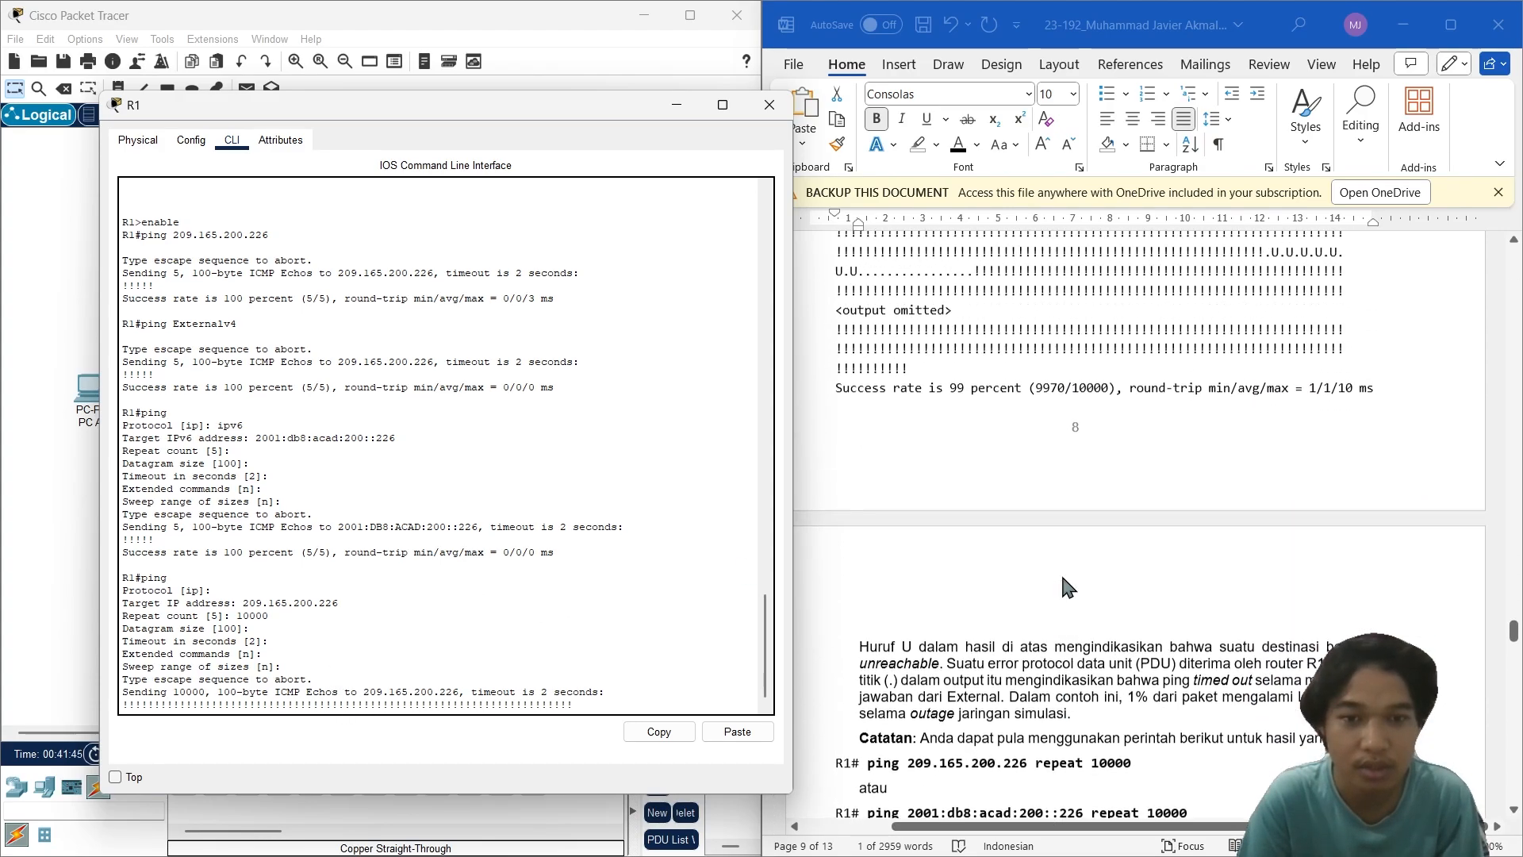
{"action": "scroll", "coordinate": [1063, 586], "scroll_direction": "up", "scroll_amount": 3}
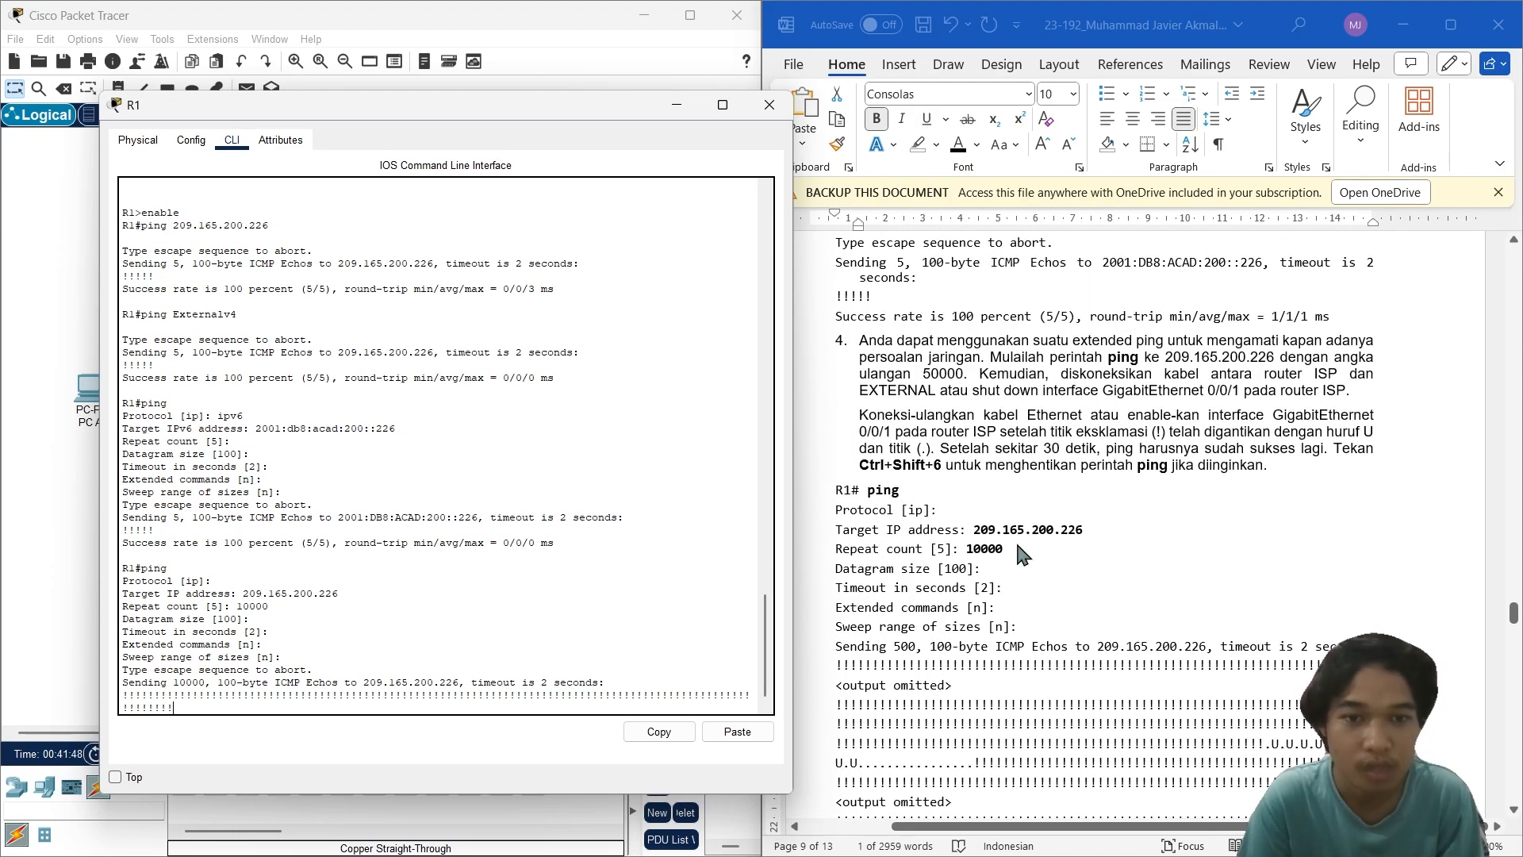
Step: Reread worksheet item 4 and open the ISP router's command line, leaving interface configuration for global configuration mode
{"action": "scroll", "coordinate": [1036, 539], "scroll_direction": "up", "scroll_amount": 1}
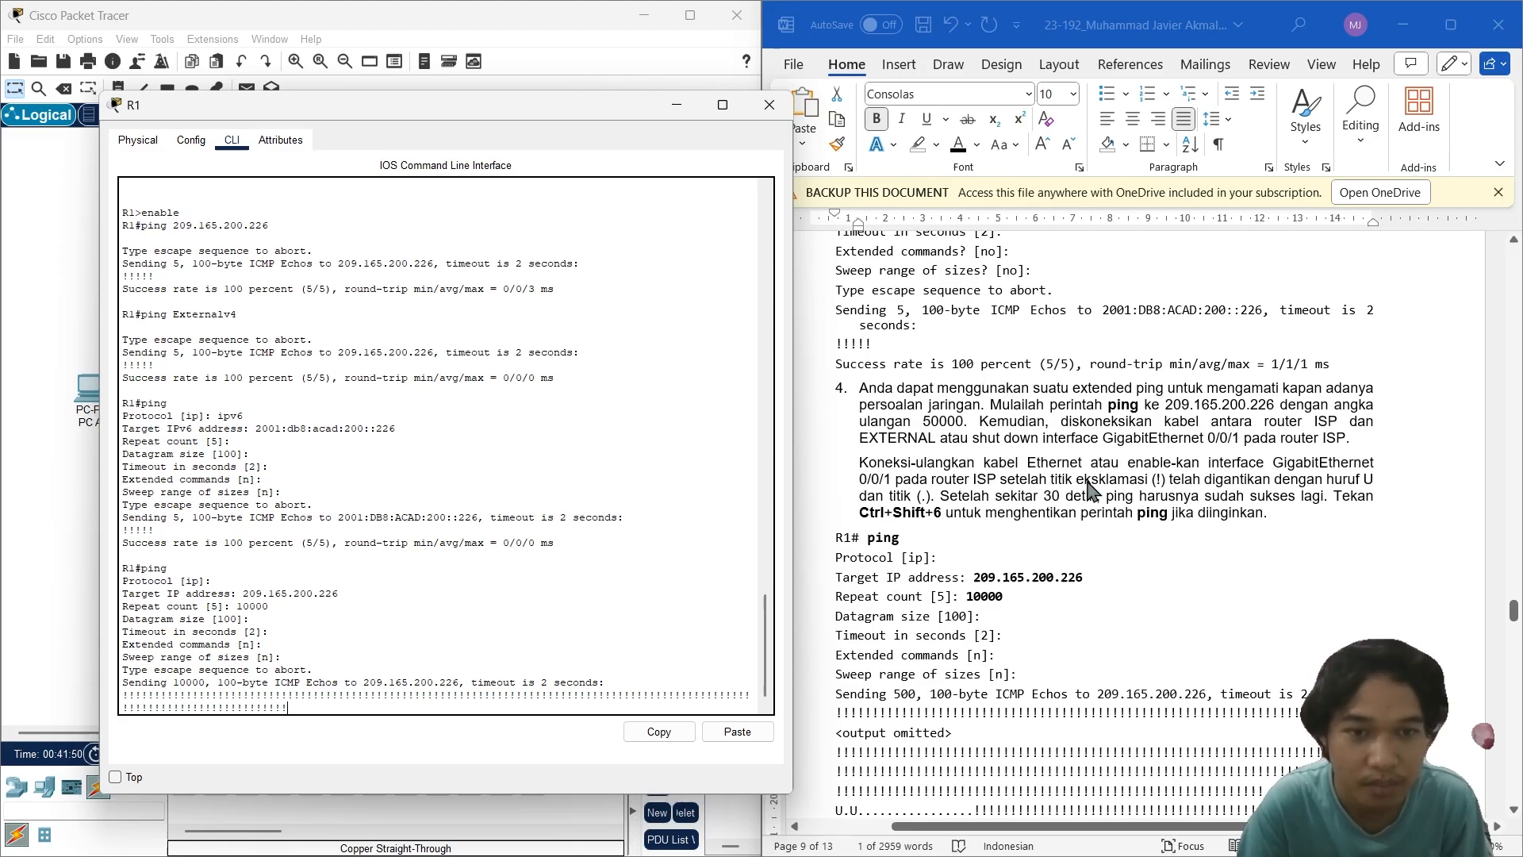
{"action": "left_click", "coordinate": [986, 430]}
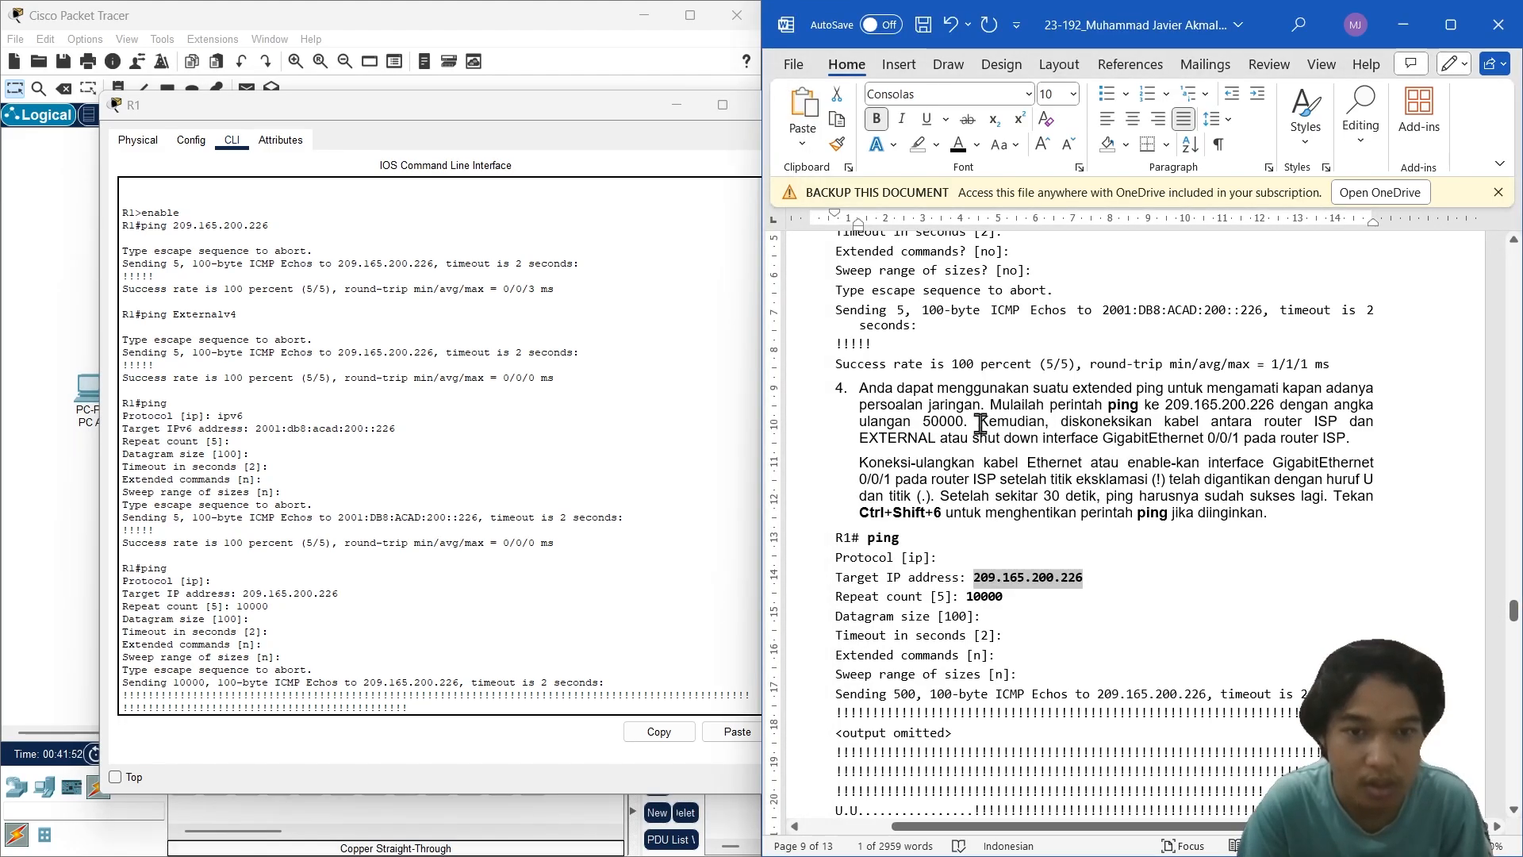
{"action": "mouse_move", "coordinate": [982, 423]}
{"action": "left_mouse_down"}
{"action": "mouse_move", "coordinate": [1360, 428]}
{"action": "mouse_move", "coordinate": [944, 438]}
{"action": "mouse_move", "coordinate": [1002, 438]}
{"action": "left_mouse_up"}
{"action": "left_click", "coordinate": [1067, 460]}
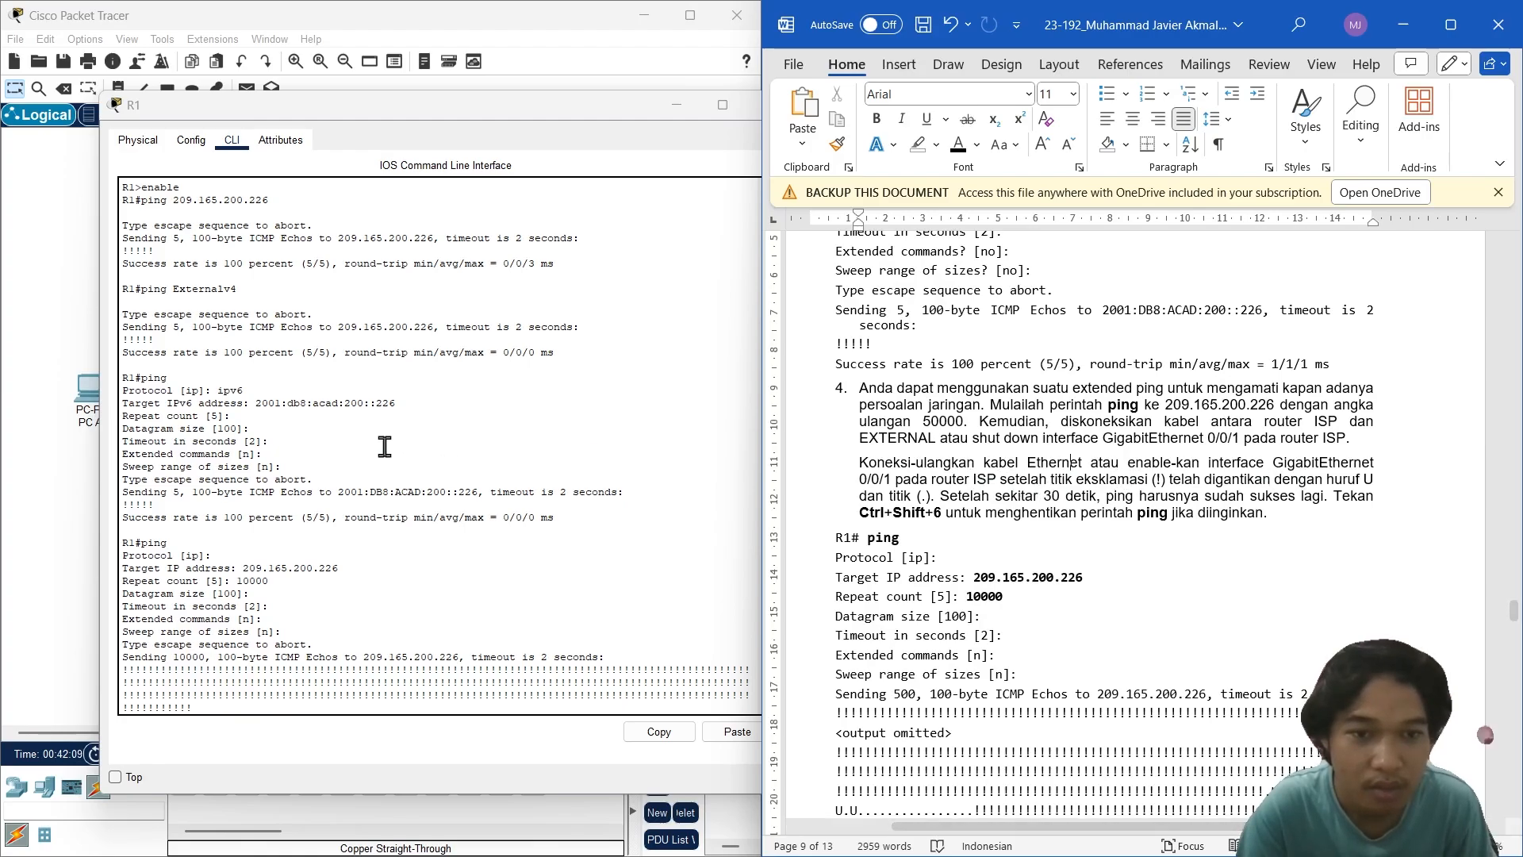
{"action": "left_click", "coordinate": [67, 445]}
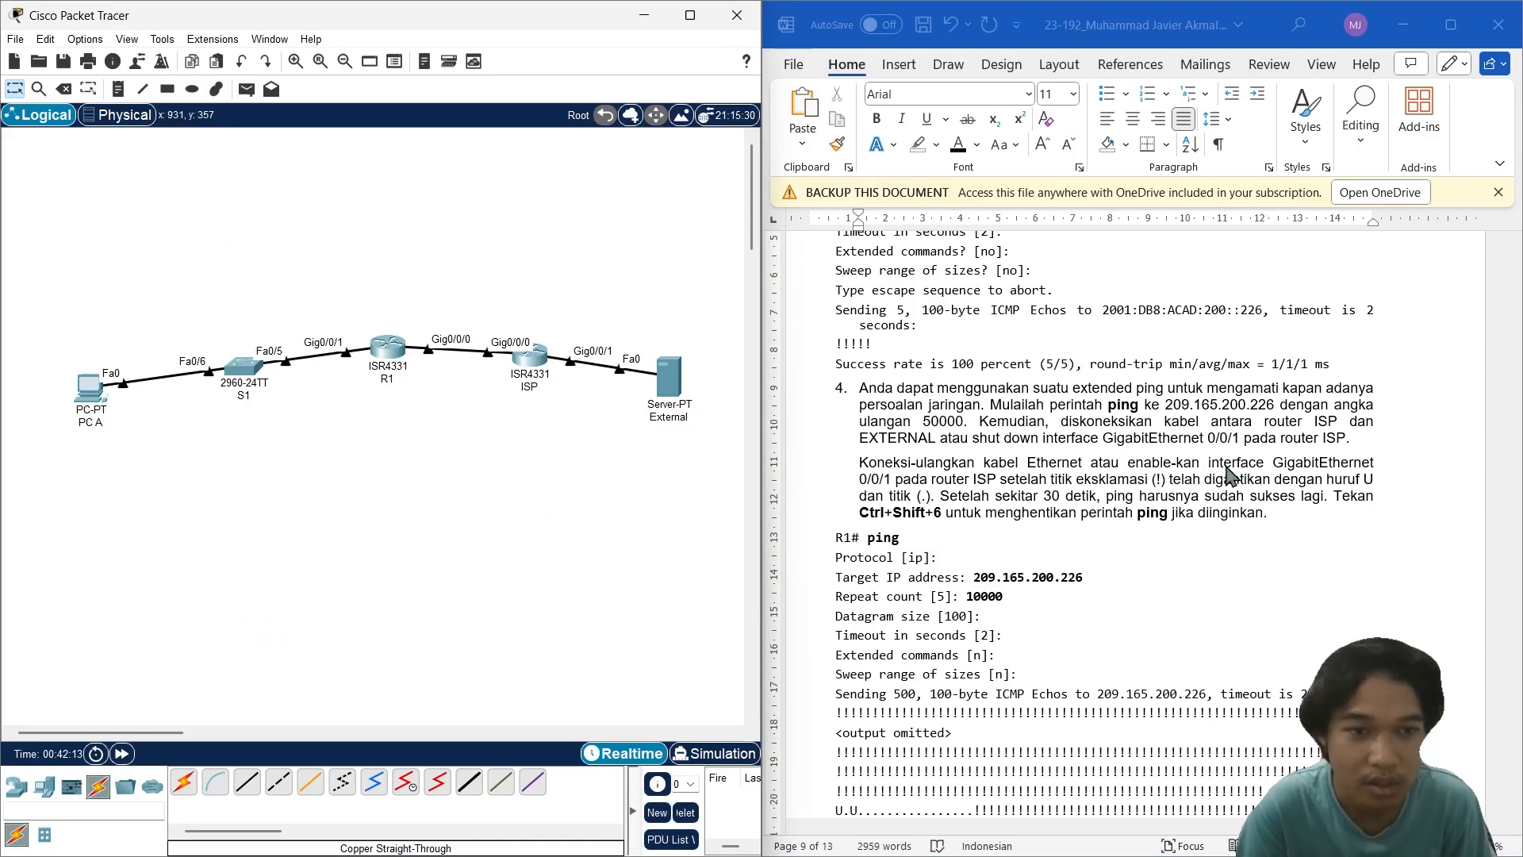
{"action": "left_click", "coordinate": [525, 356]}
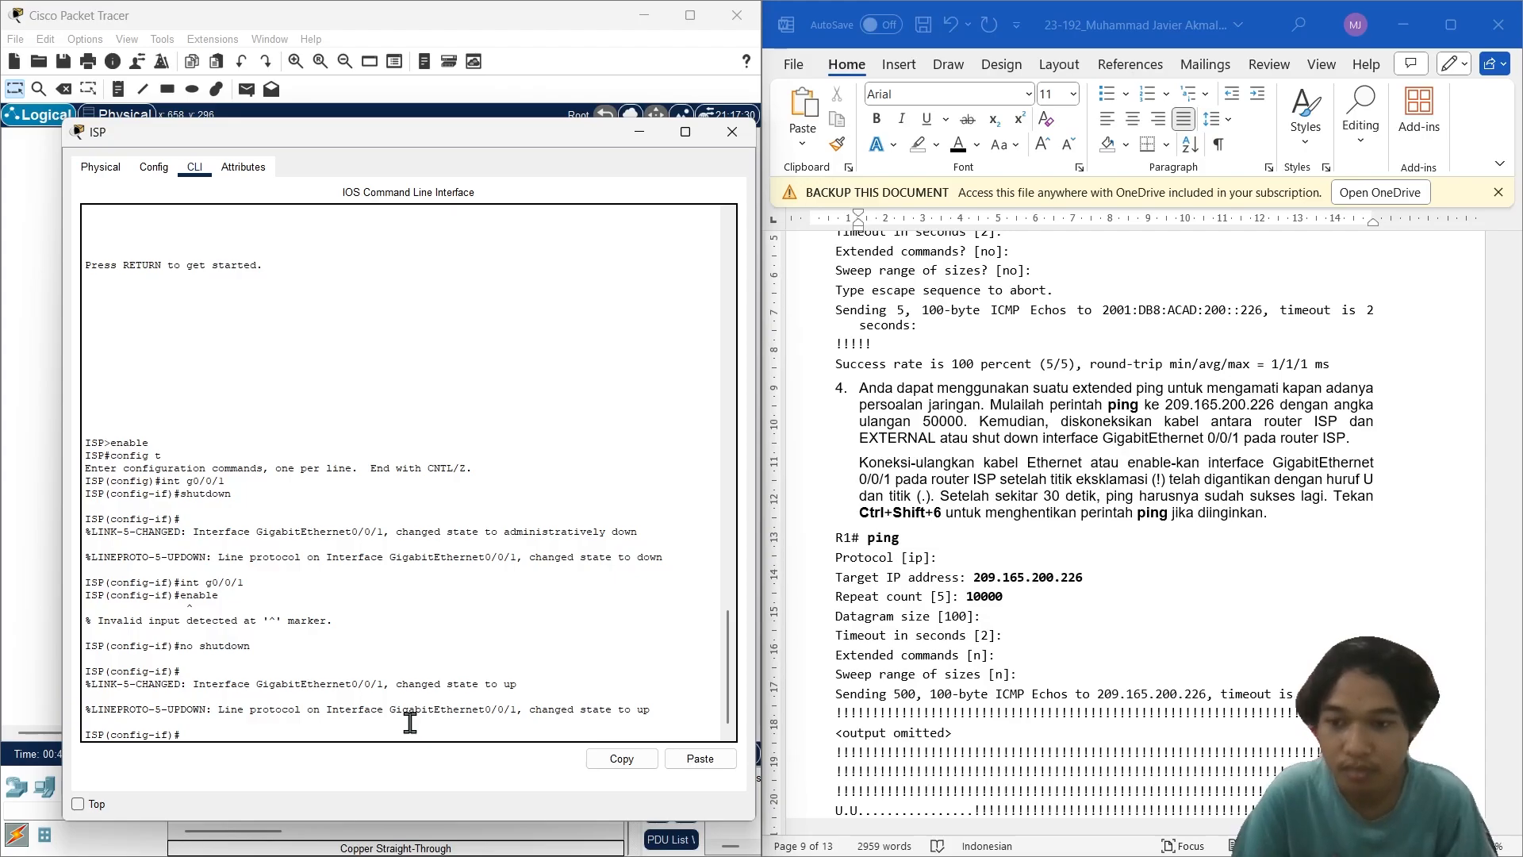
{"action": "key", "text": "Return"}
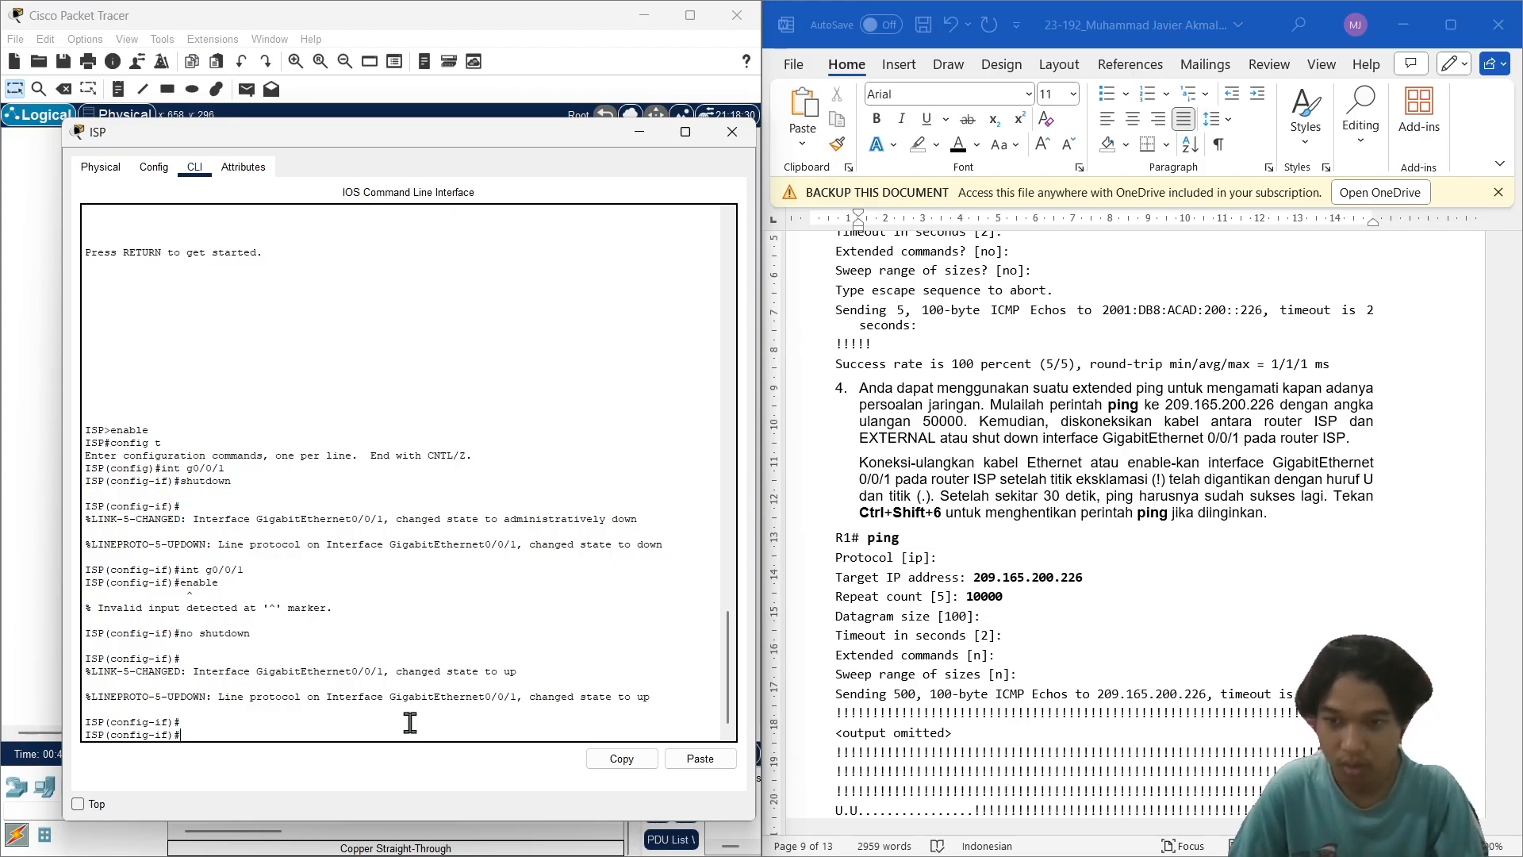
{"action": "type", "text": "exit"}
{"action": "key", "text": "Return"}
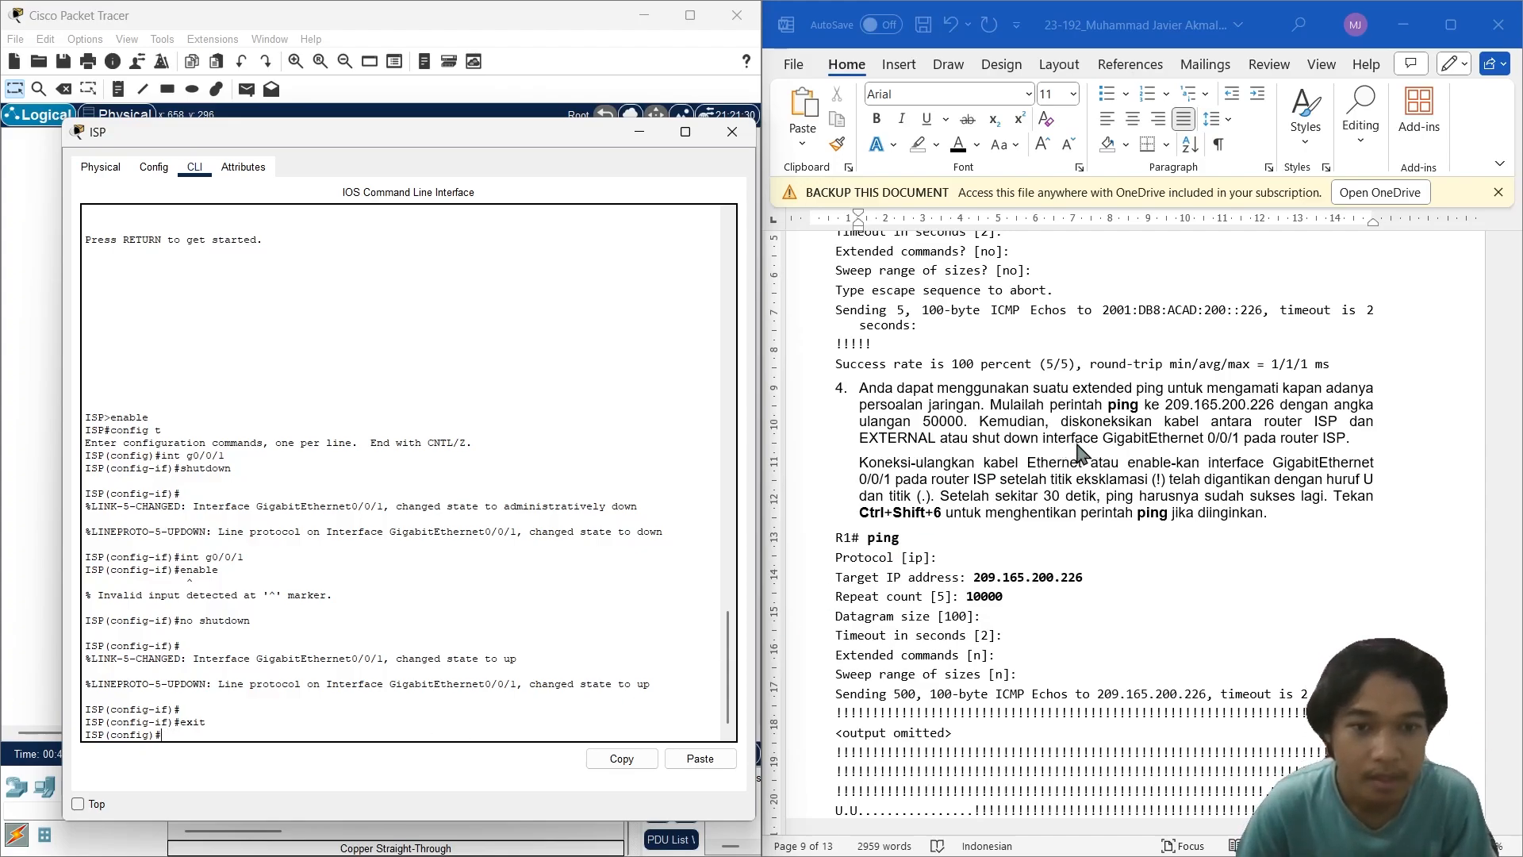
Step: Check the interface named in item 4 and shut down g0/0/1 on the ISP router
{"action": "left_click", "coordinate": [1133, 452]}
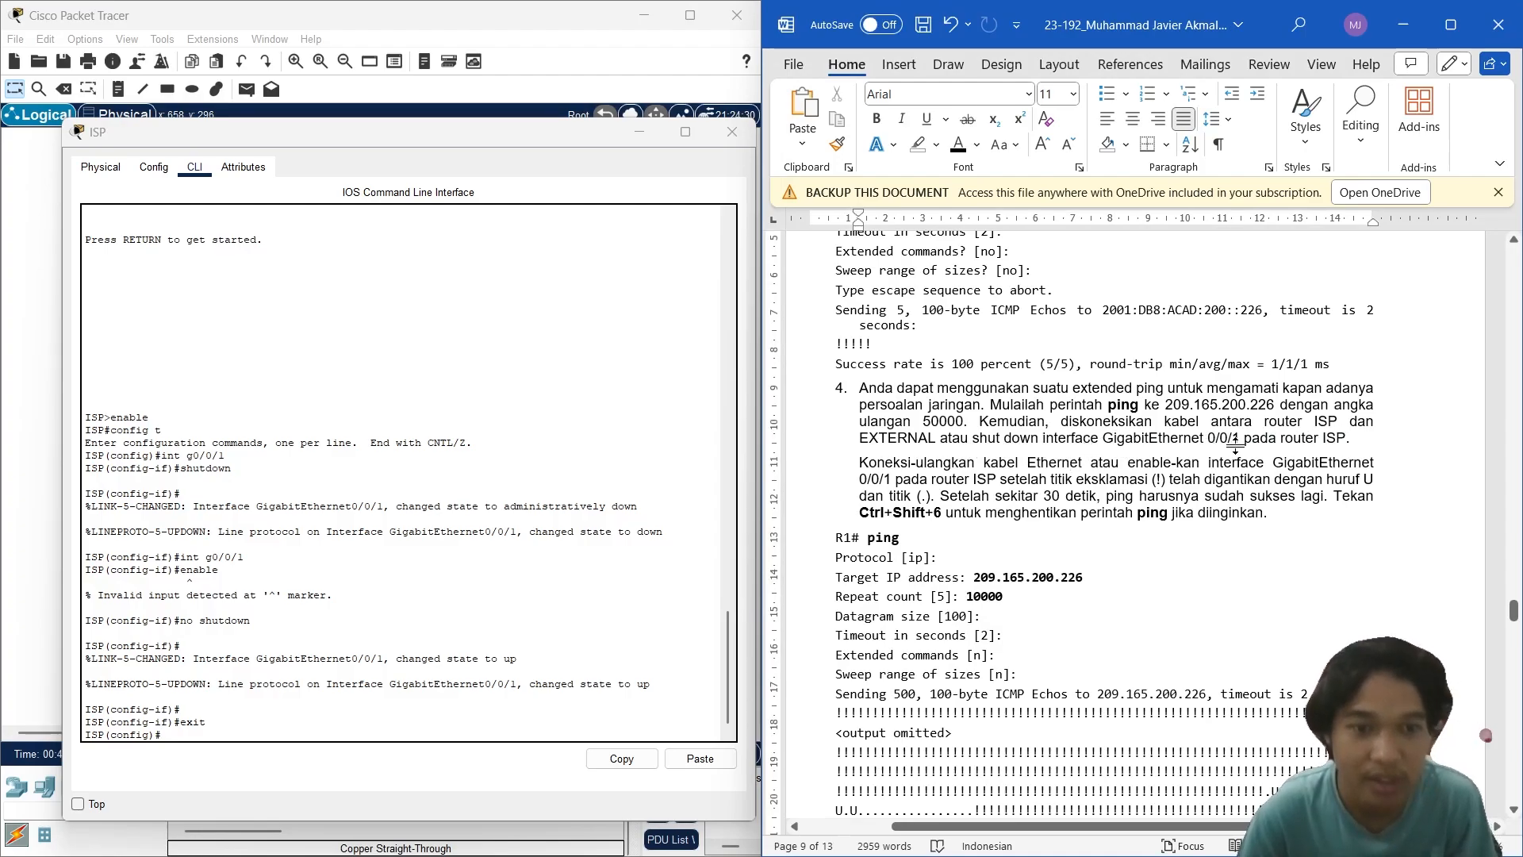
{"action": "left_click", "coordinate": [440, 722]}
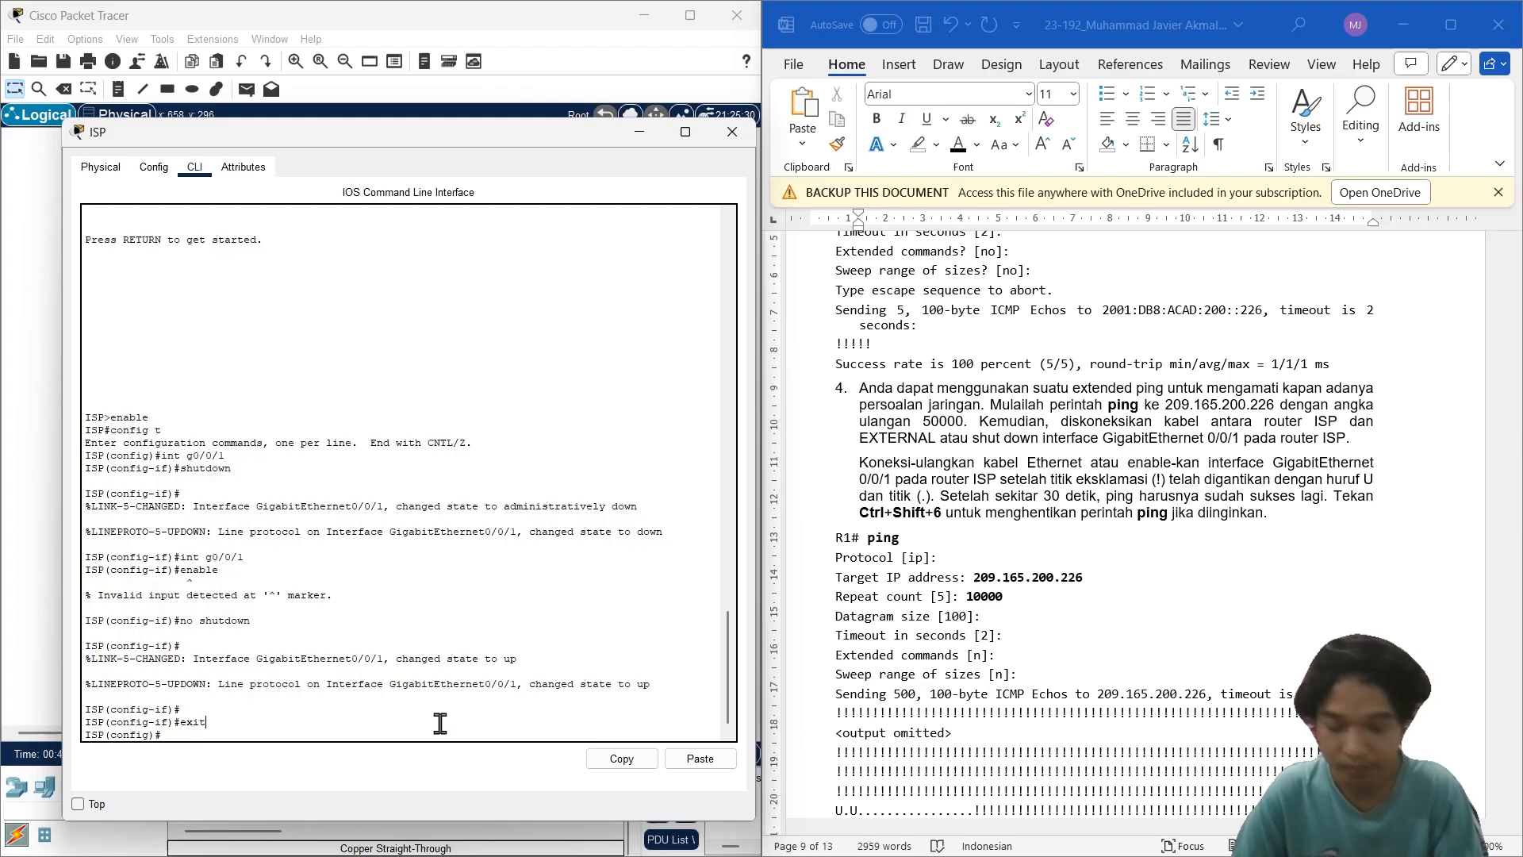
{"action": "key", "text": "Return"}
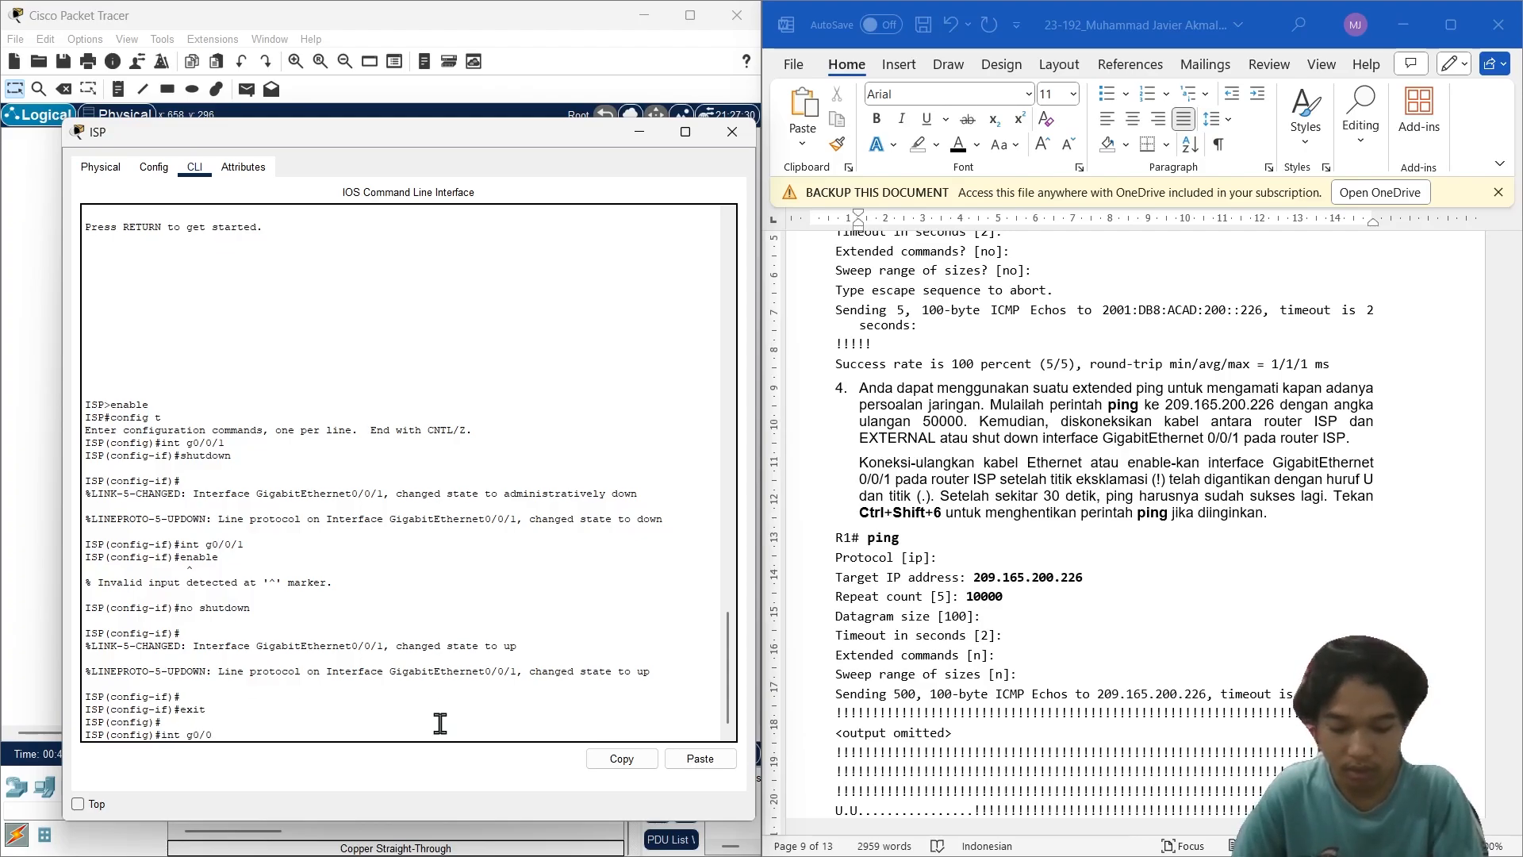
{"action": "type", "text": "/0"}
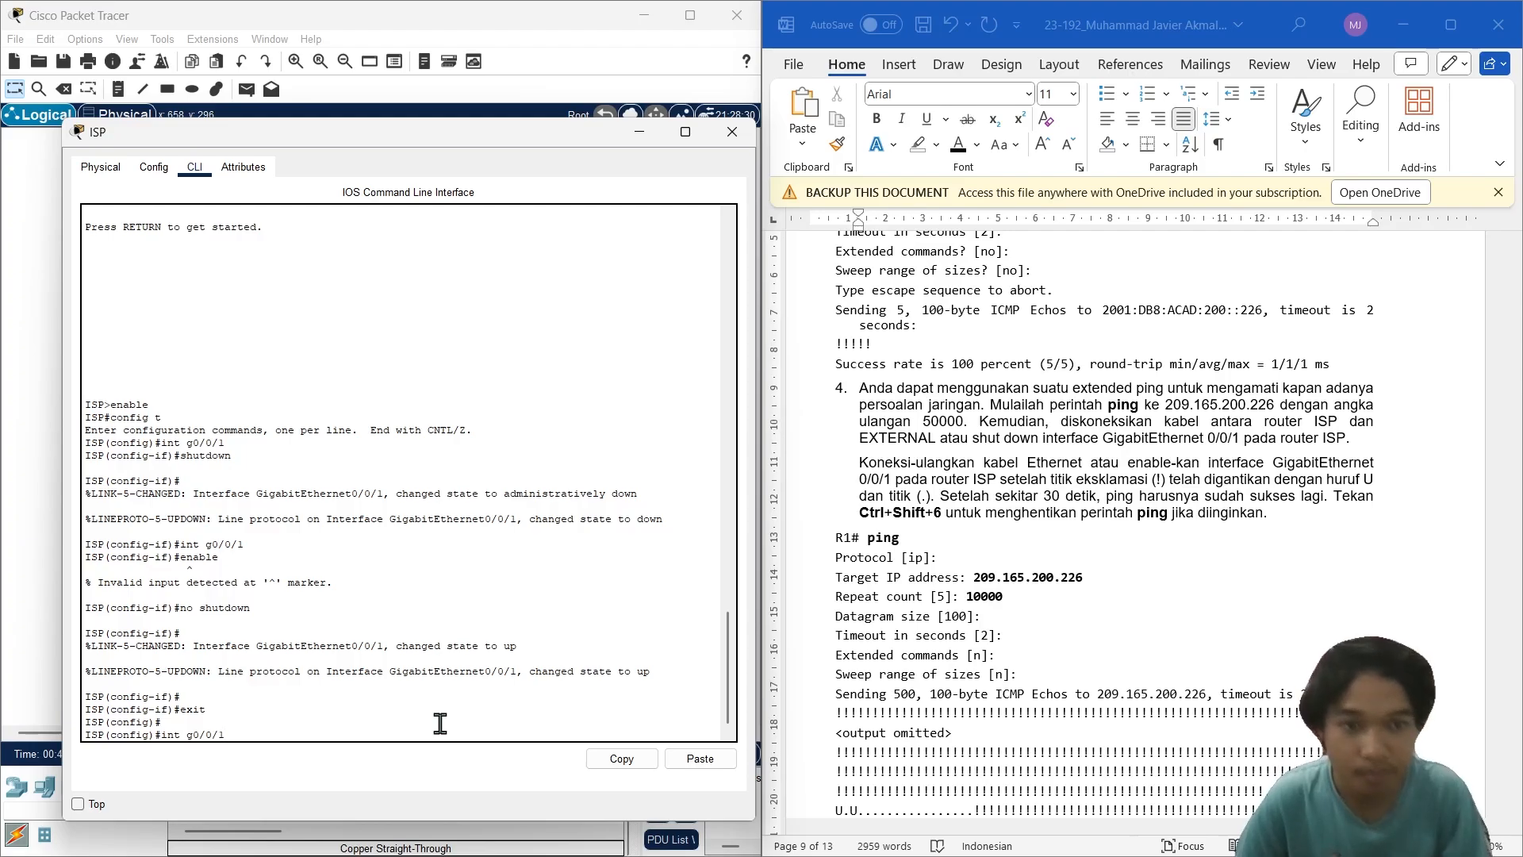
{"action": "key", "text": "Return"}
{"action": "key", "text": "Return"}
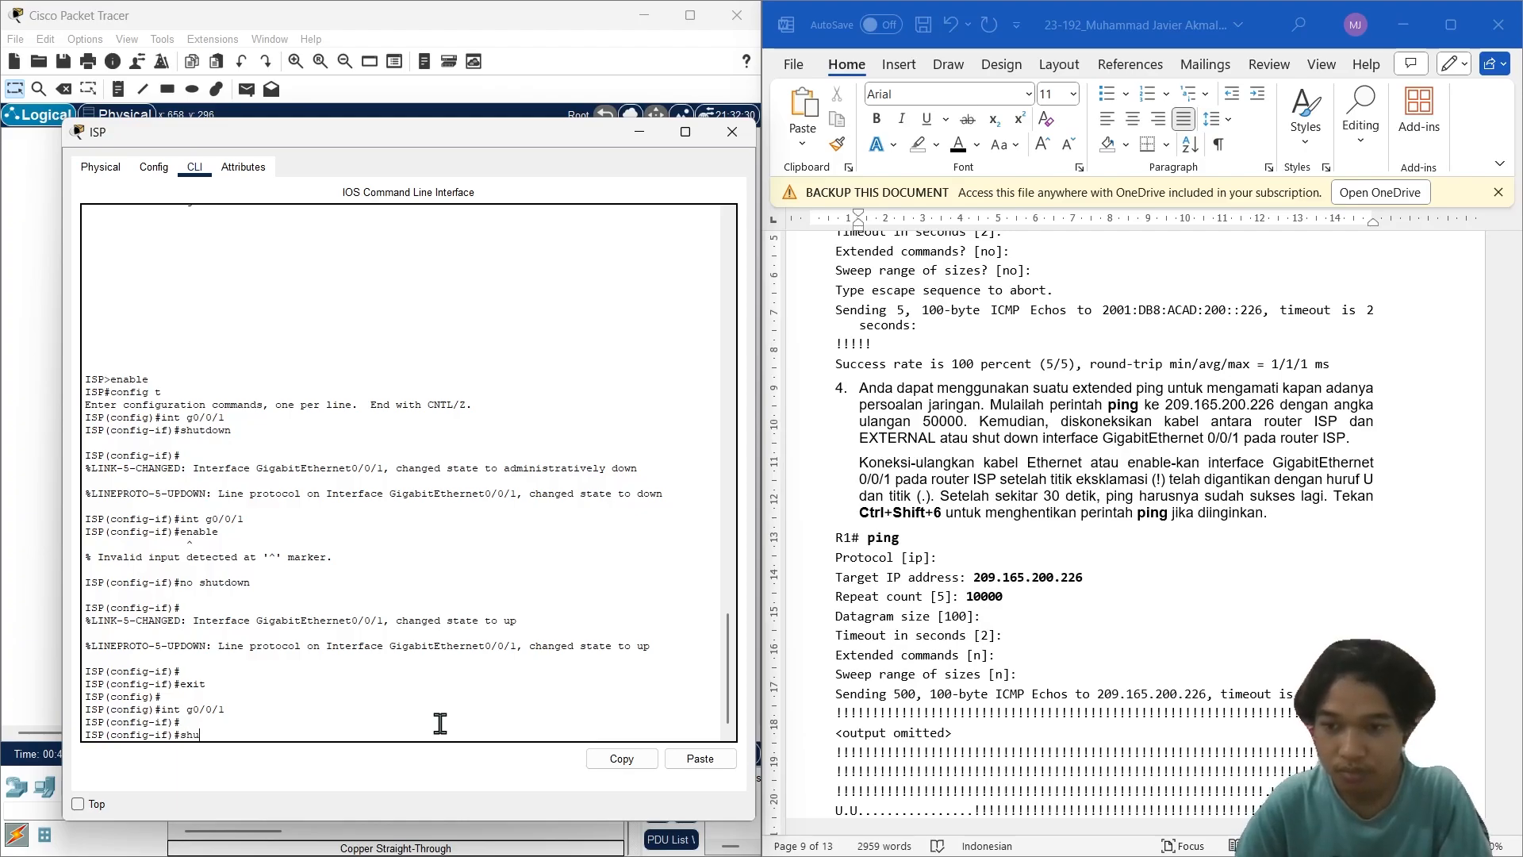
{"action": "key", "text": "Return"}
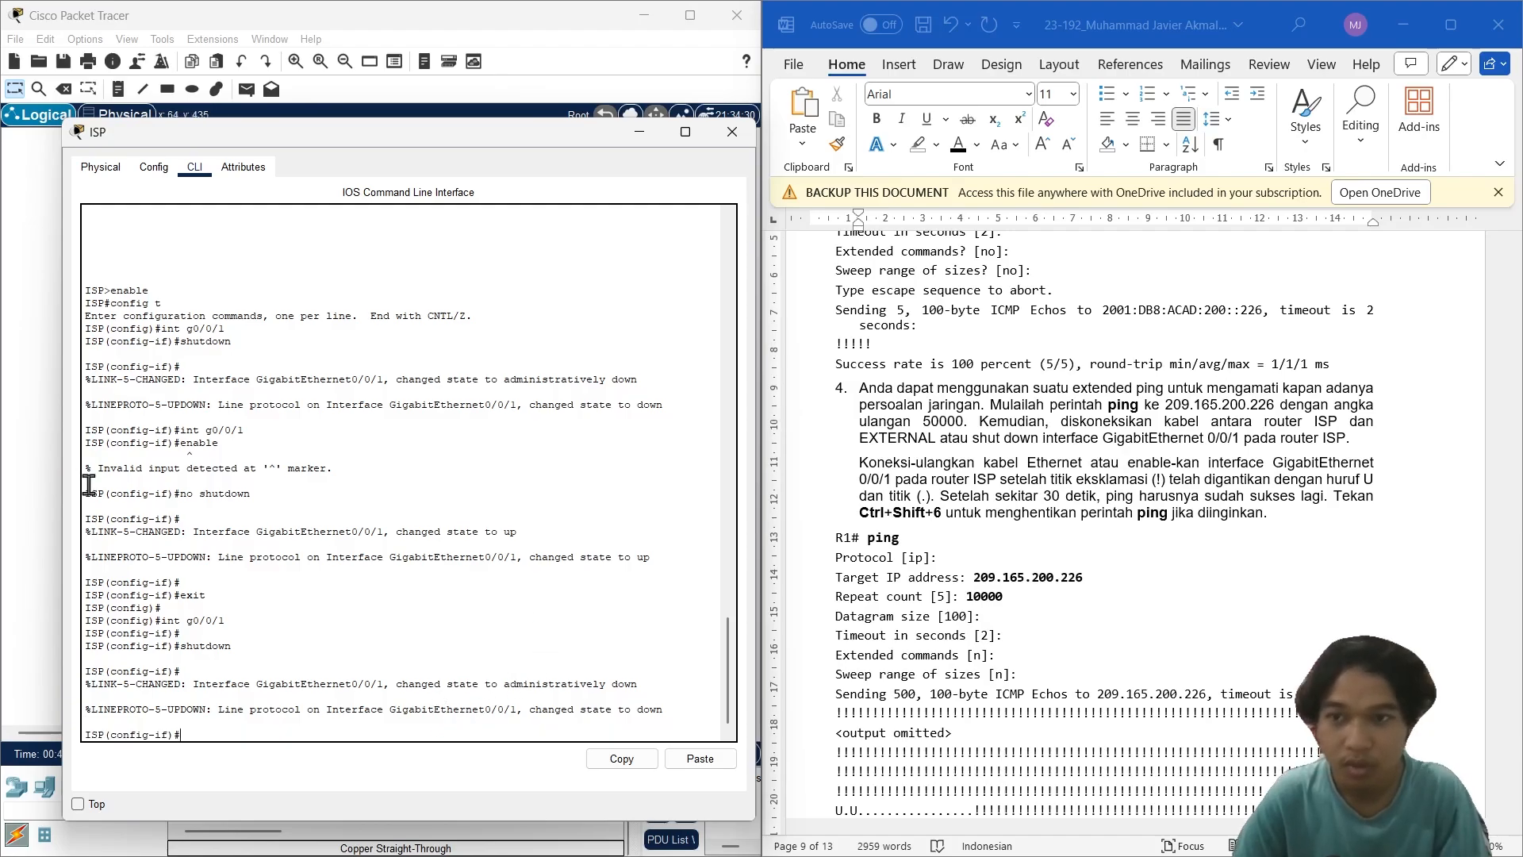
Step: Examine R1's running ping during the outage and compare it with the worksheet's sample output and item 4 instructions
{"action": "mouse_move", "coordinate": [1029, 838]}
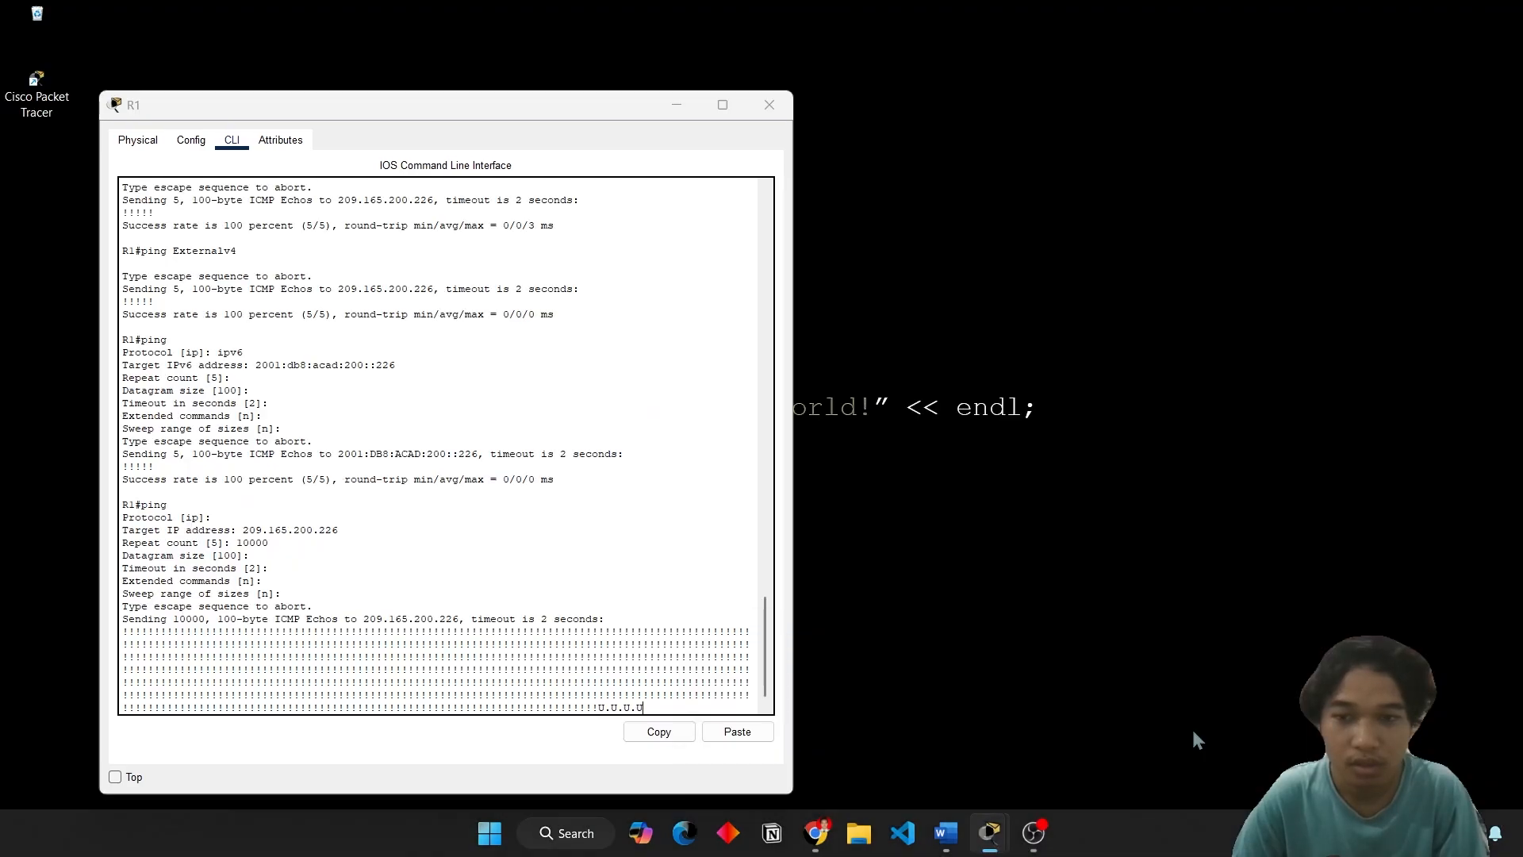
{"action": "left_click", "coordinate": [1193, 731]}
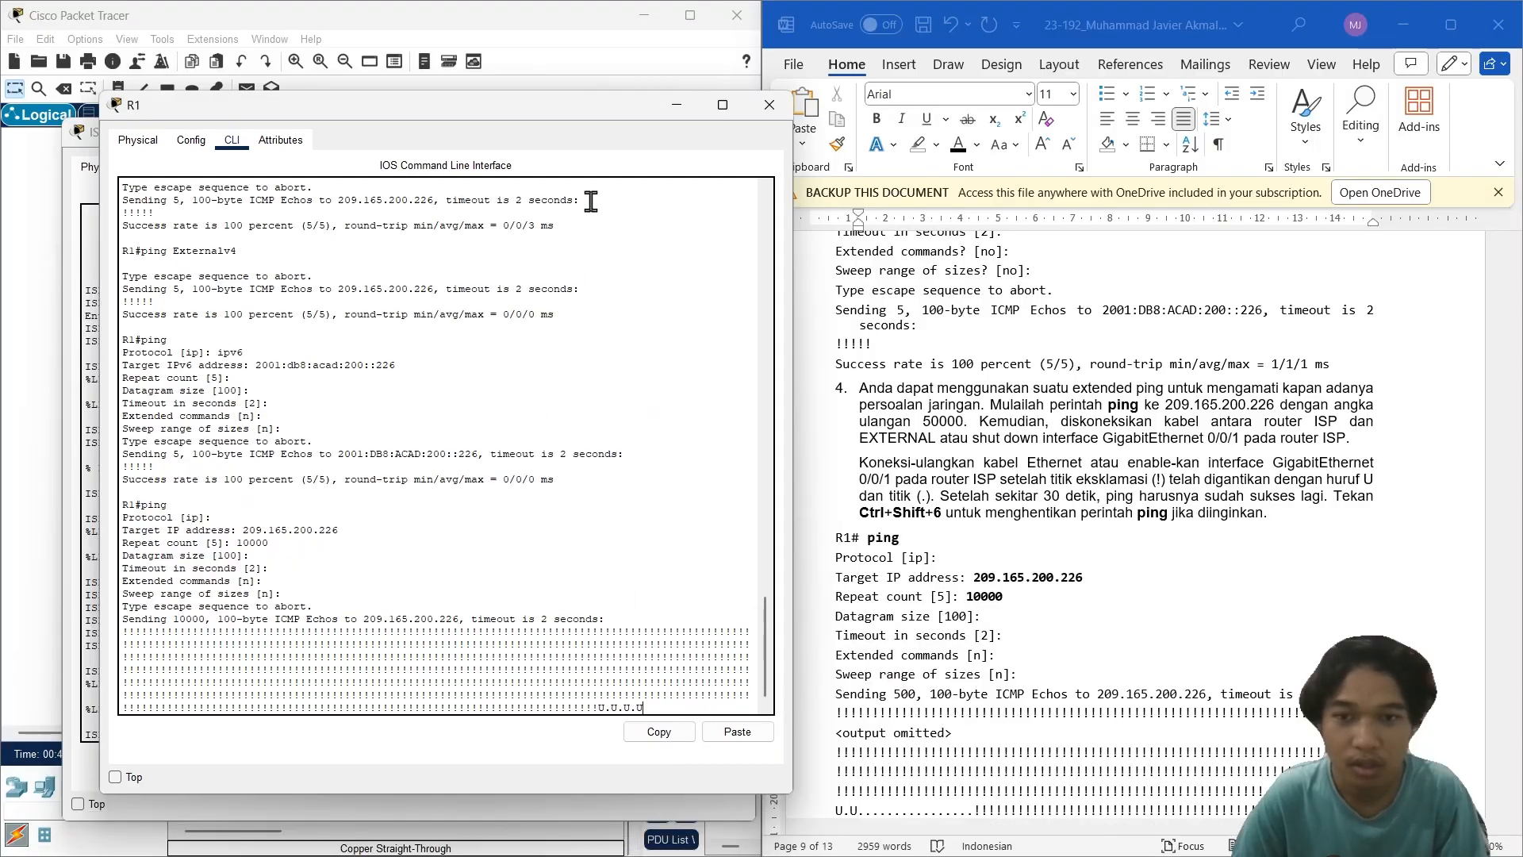
{"action": "left_click_drag", "start_coordinate": [568, 111], "coordinate": [500, 84]}
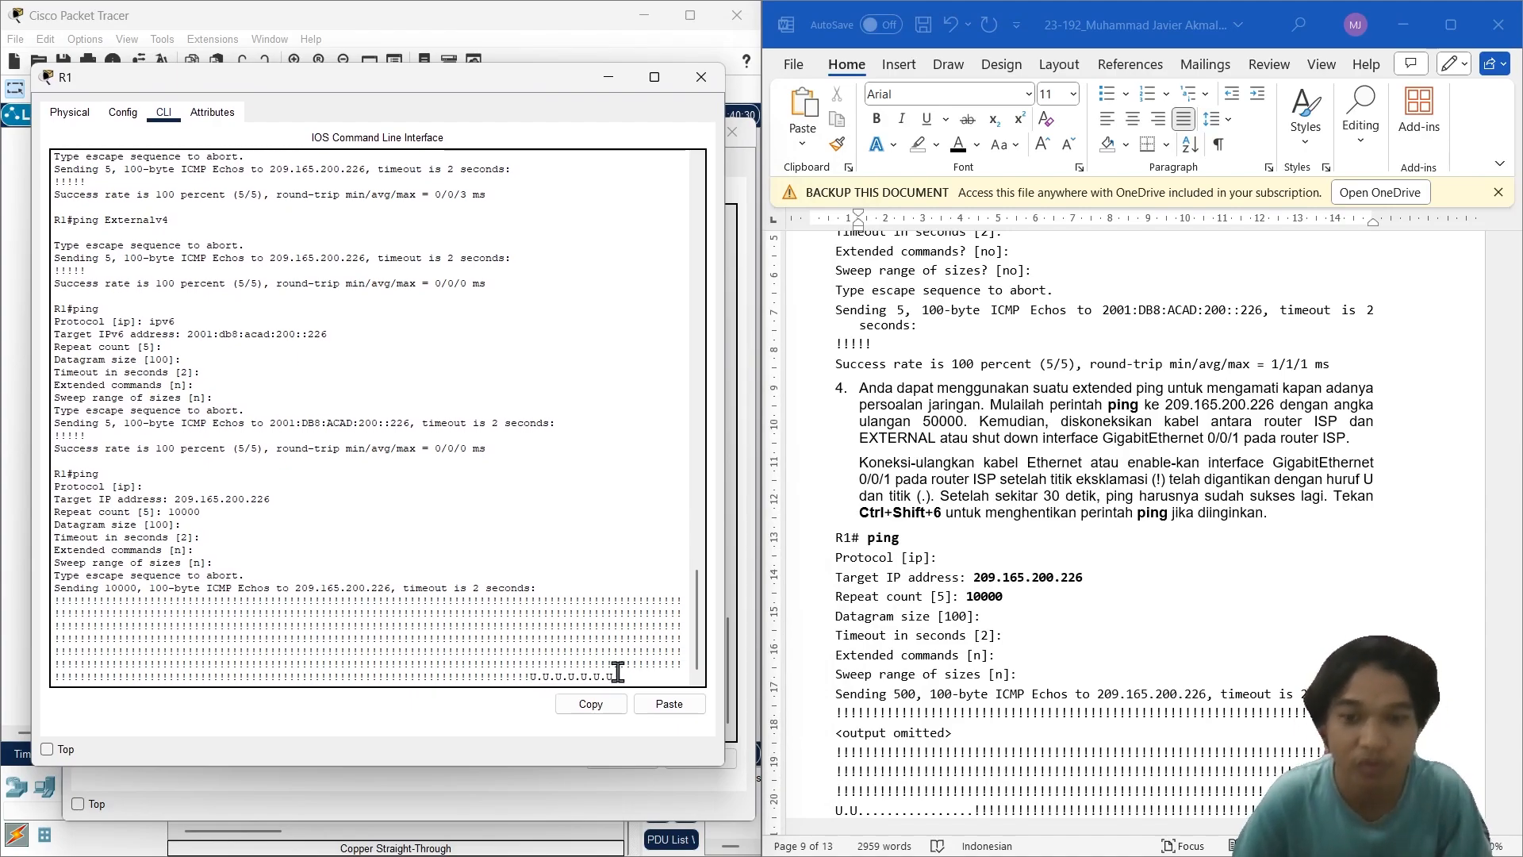
{"action": "scroll", "coordinate": [1179, 614], "scroll_direction": "down", "scroll_amount": 8}
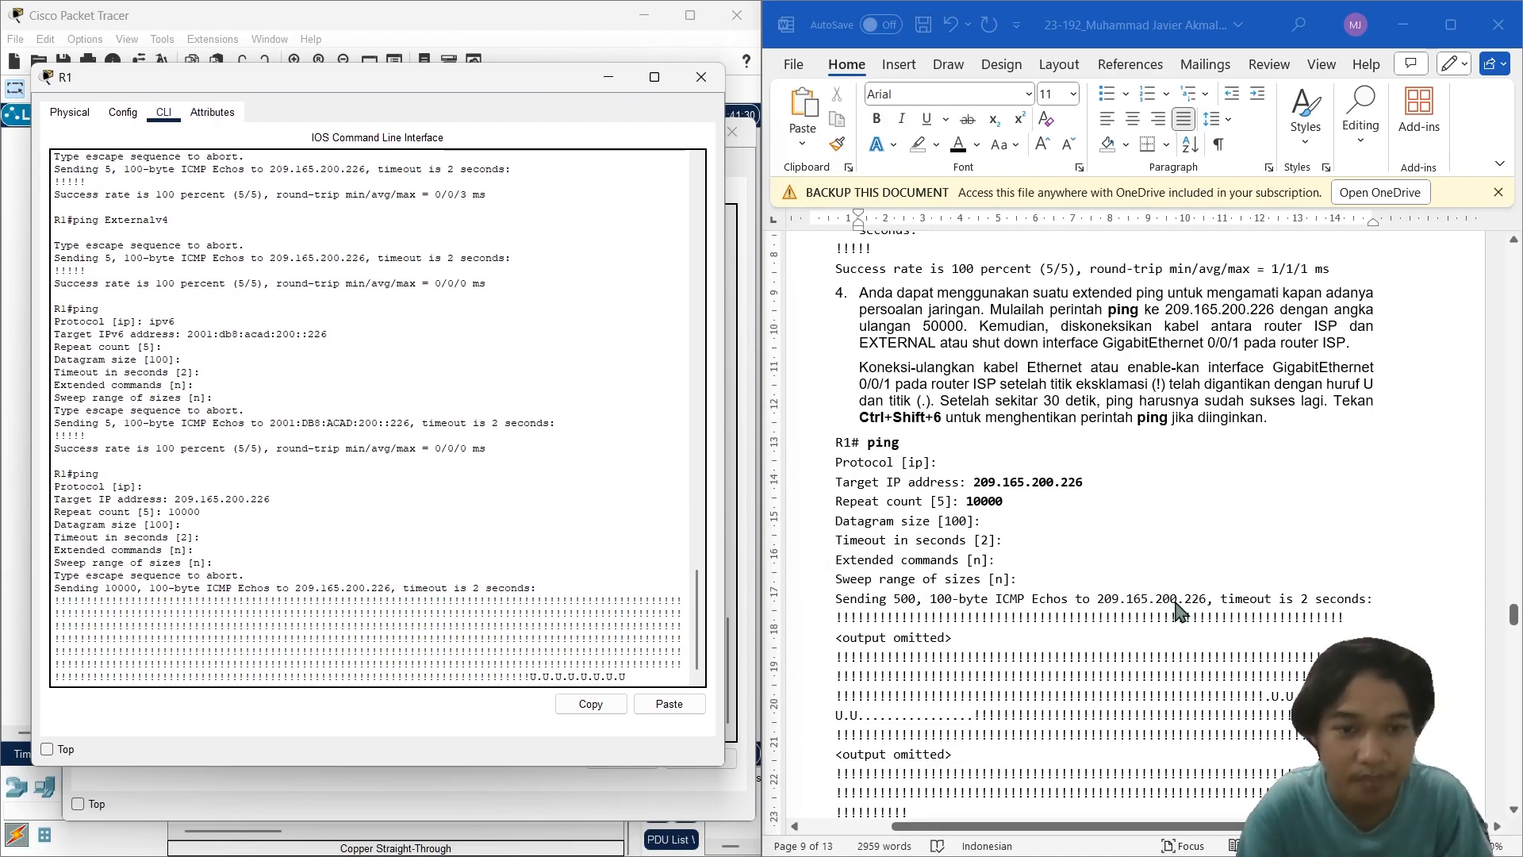
{"action": "scroll", "coordinate": [1179, 614], "scroll_direction": "down", "scroll_amount": 3}
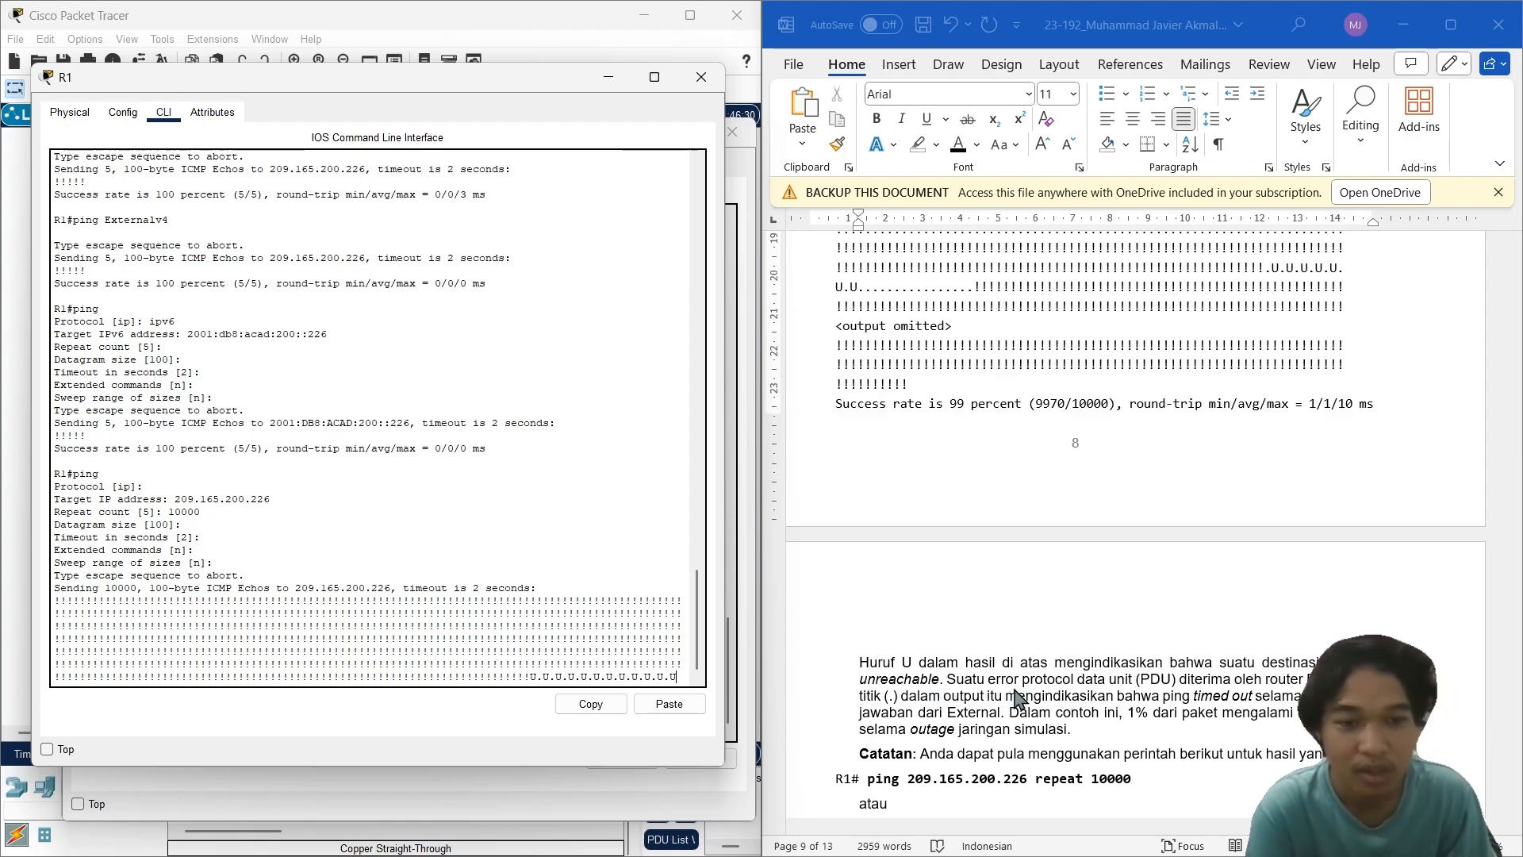
{"action": "scroll", "coordinate": [1254, 672], "scroll_direction": "up", "scroll_amount": 10}
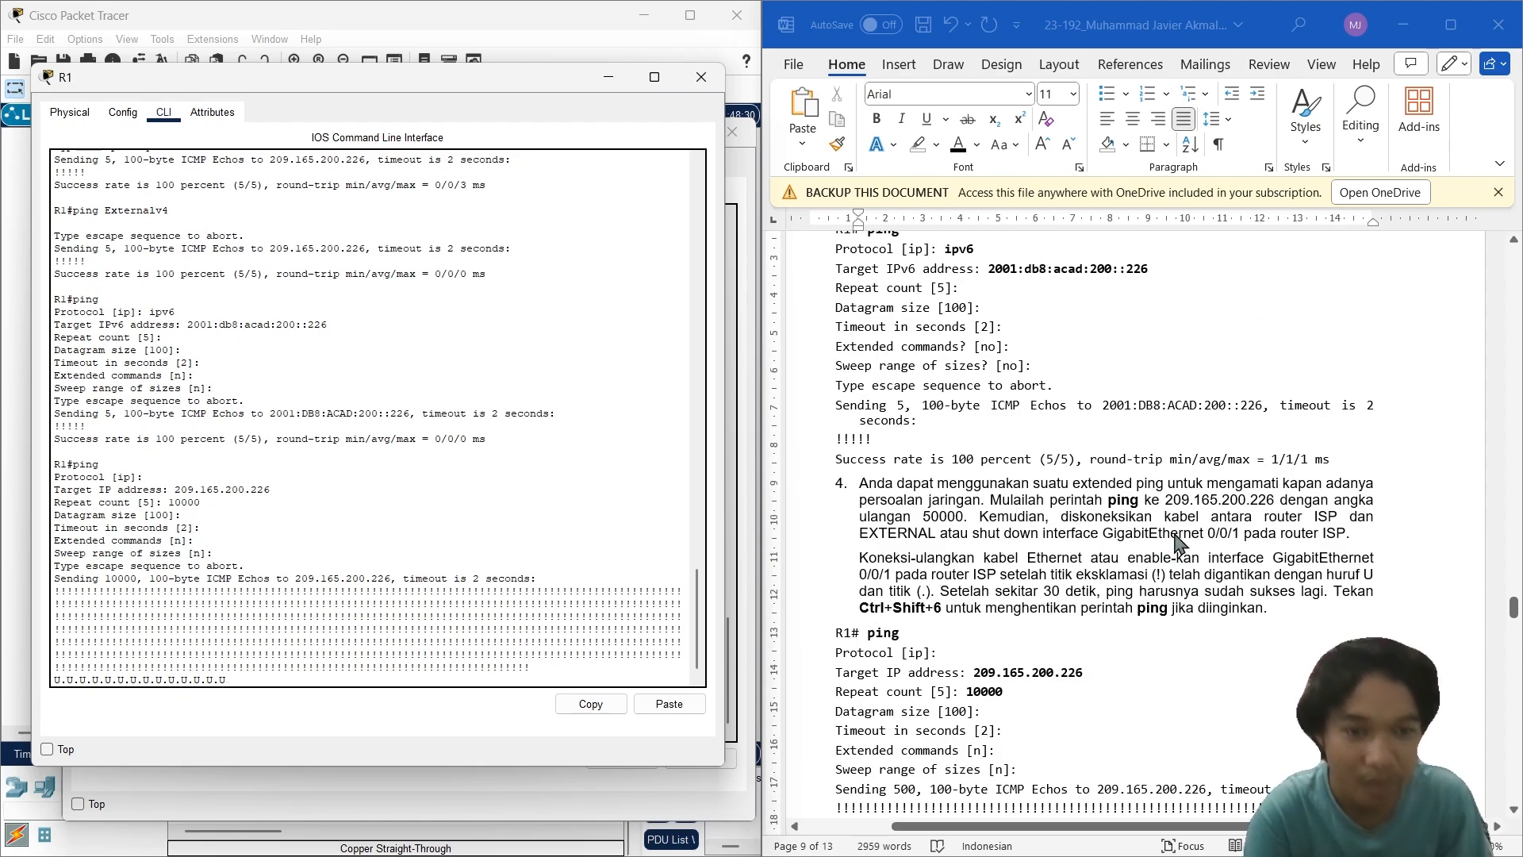
{"action": "left_click", "coordinate": [1063, 520]}
{"action": "left_click_drag", "start_coordinate": [1088, 522], "coordinate": [1198, 521]}
{"action": "left_click", "coordinate": [1287, 528]}
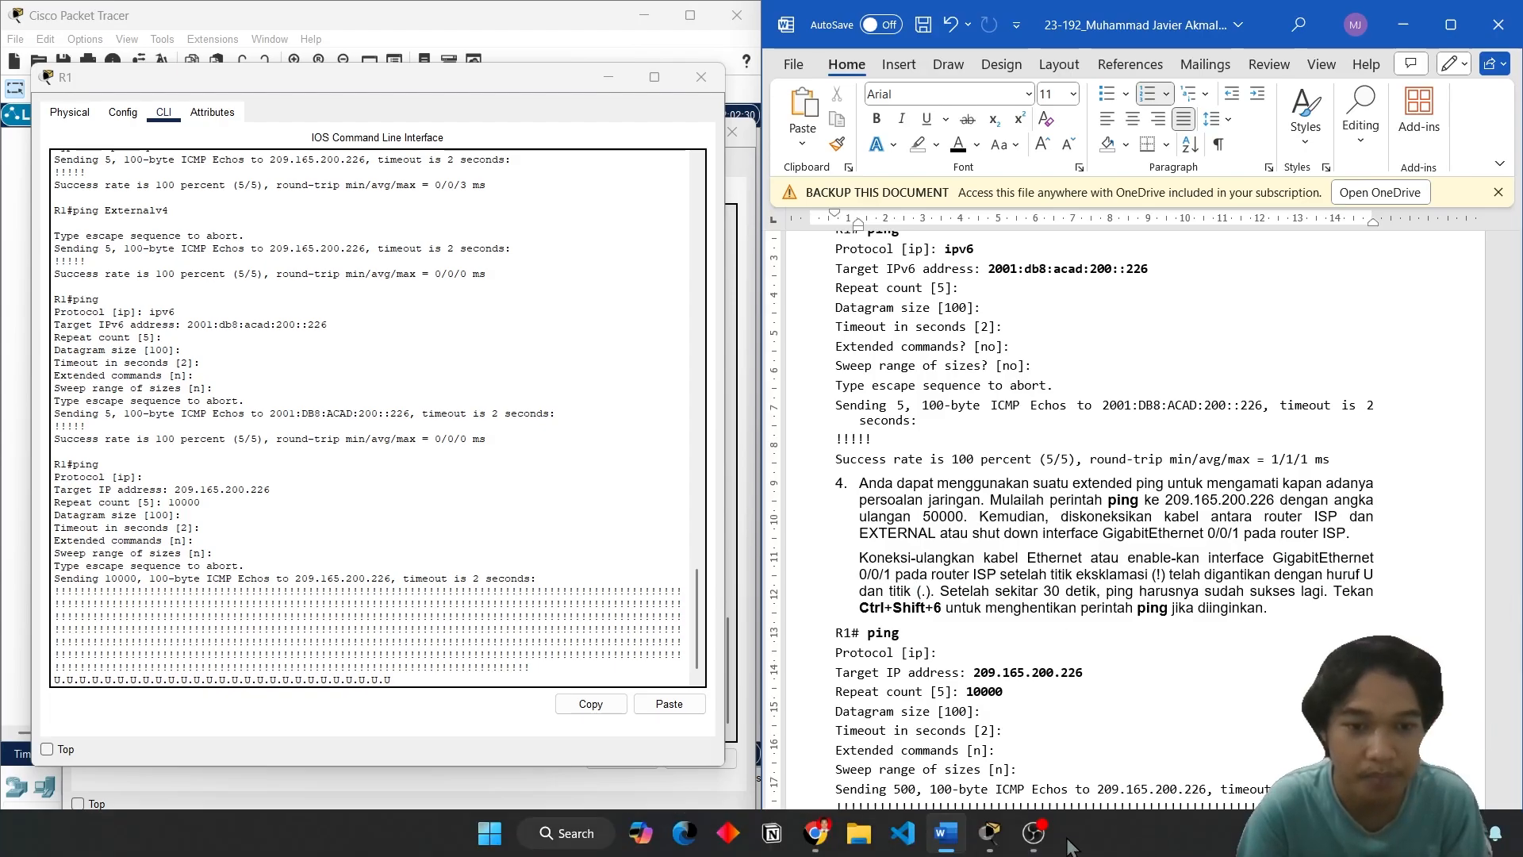
Step: Re-enable interface g0/0/1 on the ISP router with no shutdown and close the ISP window
{"action": "mouse_move", "coordinate": [1045, 842]}
{"action": "mouse_move", "coordinate": [990, 833]}
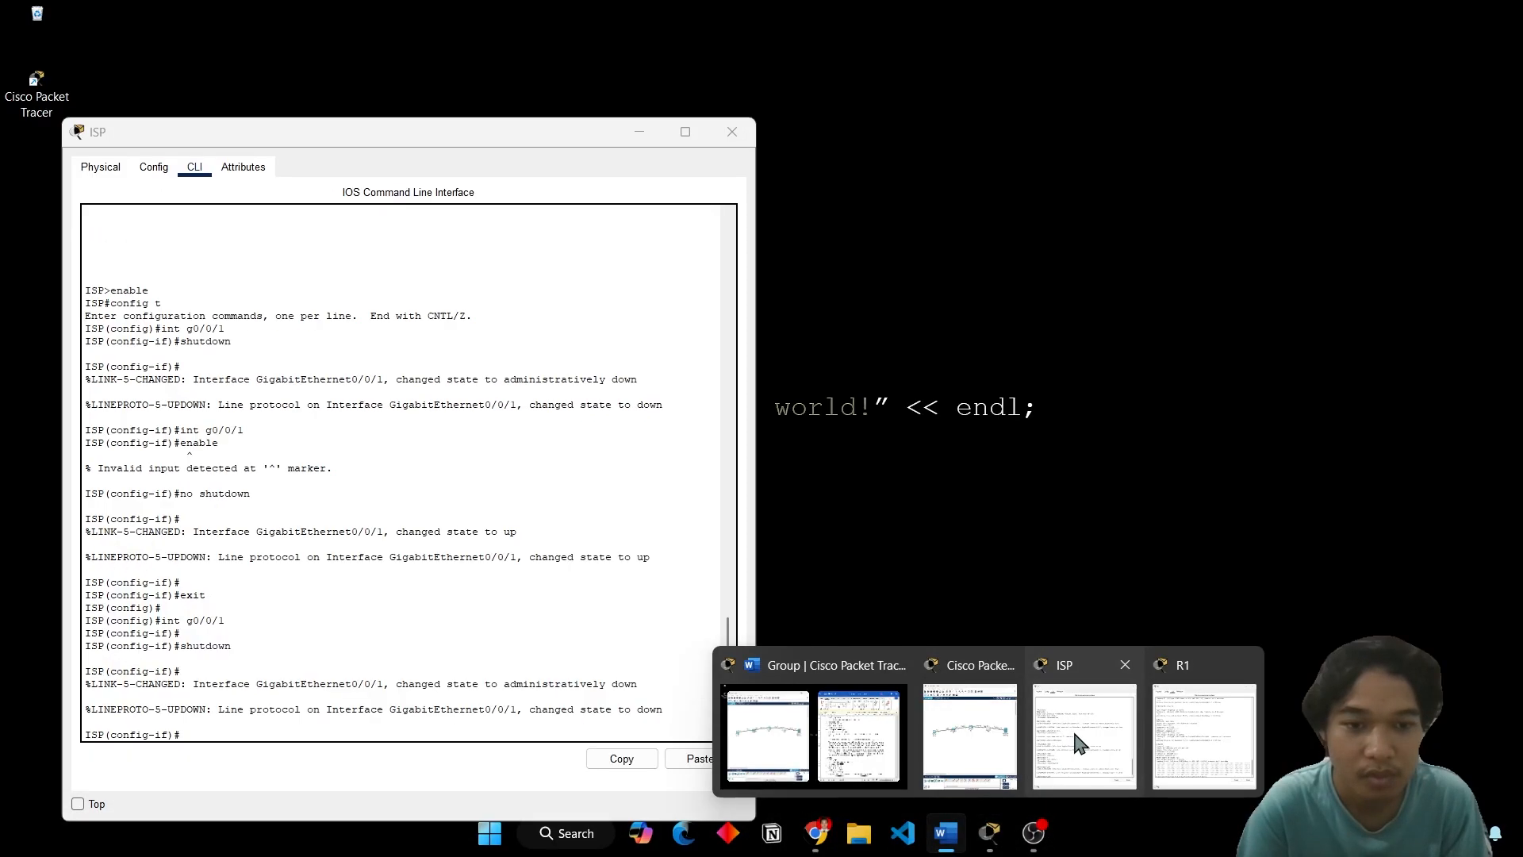
{"action": "left_click", "coordinate": [1077, 738]}
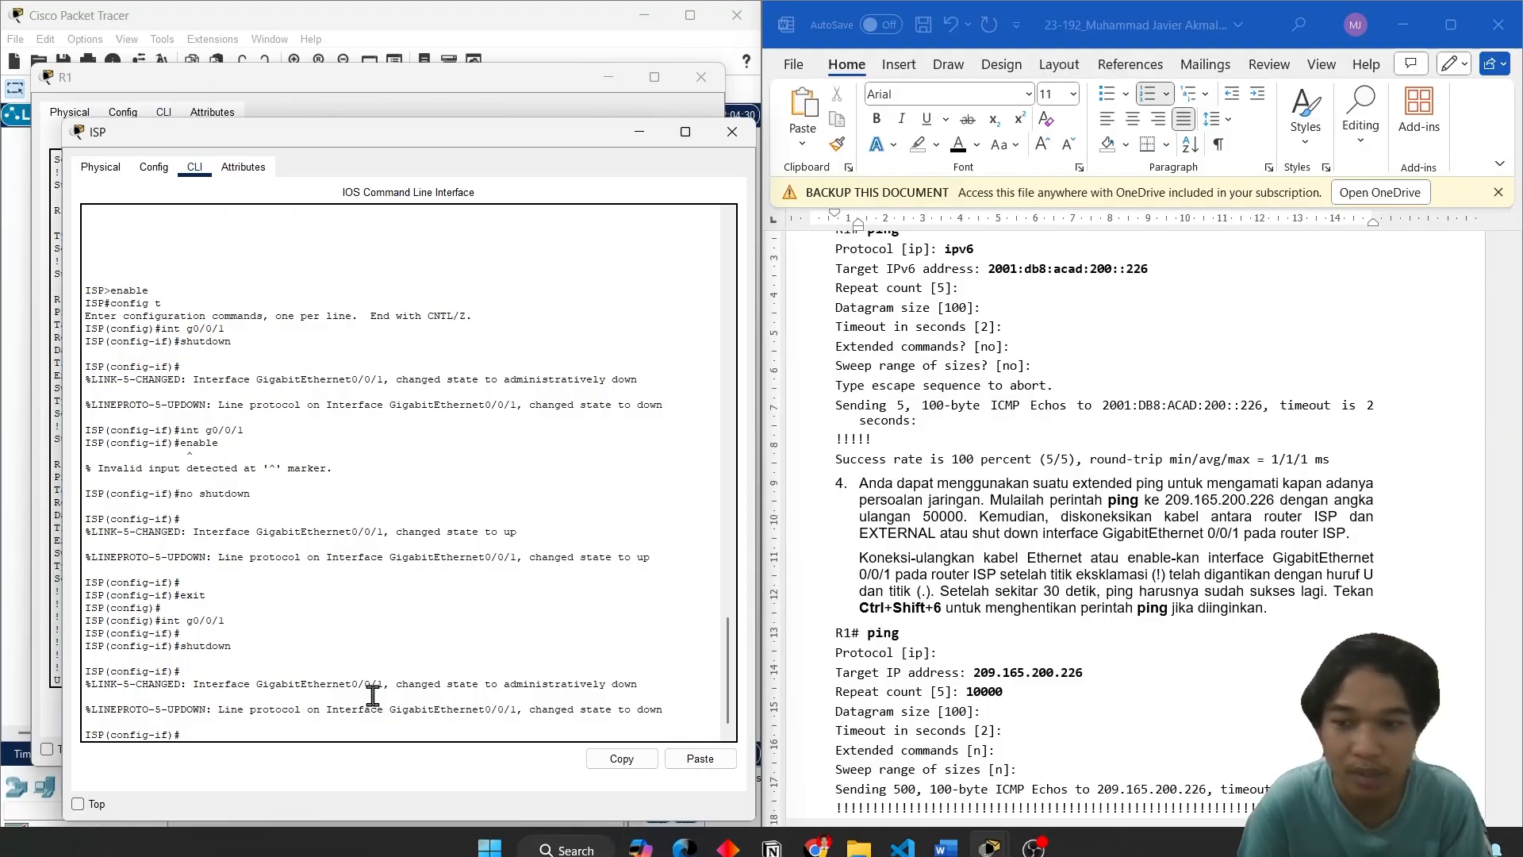
{"action": "key", "text": "Return"}
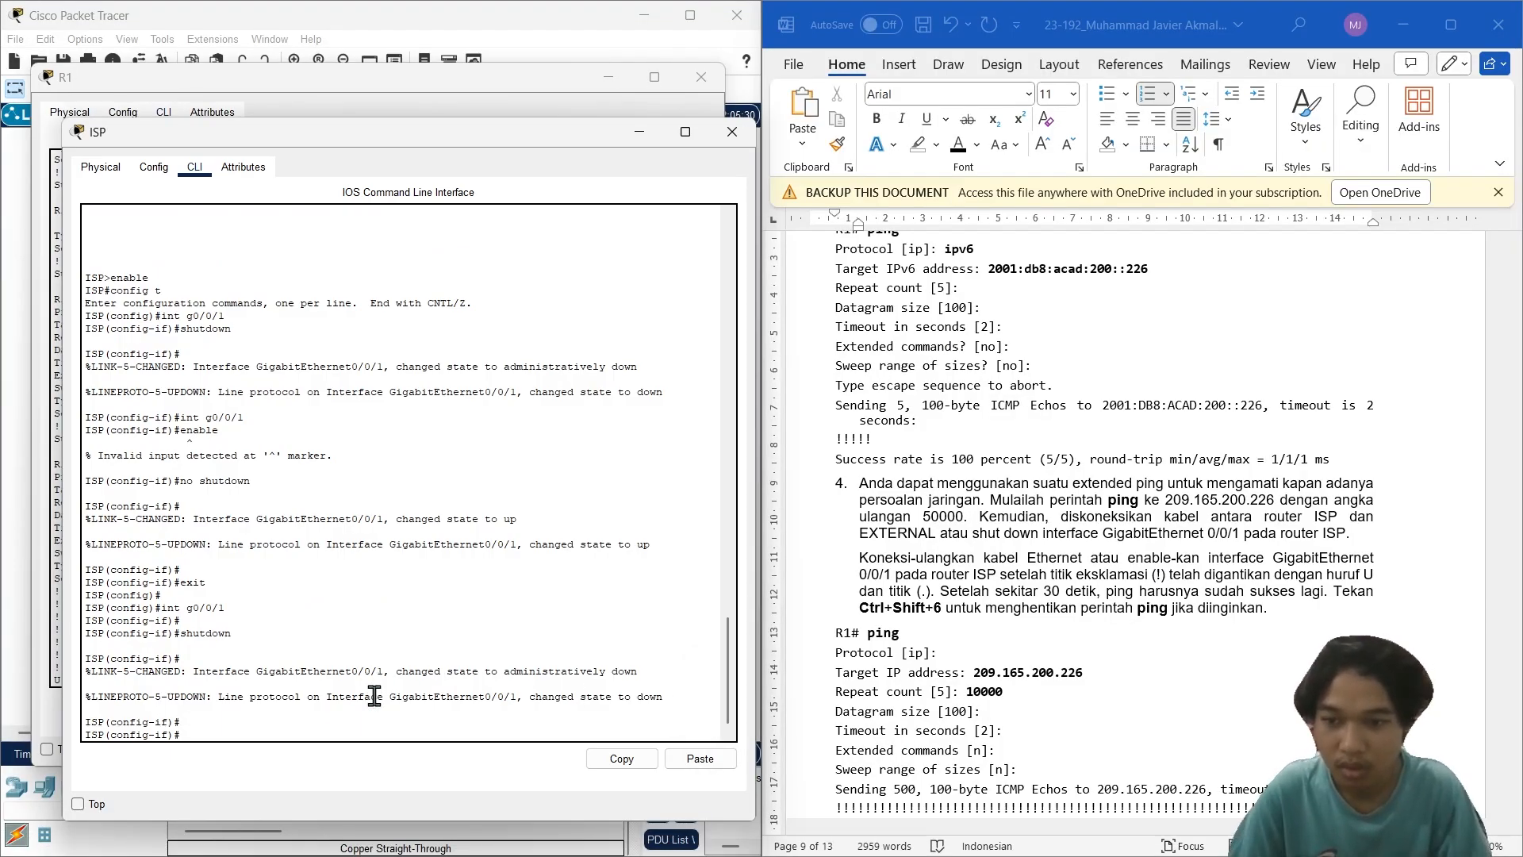
{"action": "key", "text": "Up"}
{"action": "key", "text": "Return"}
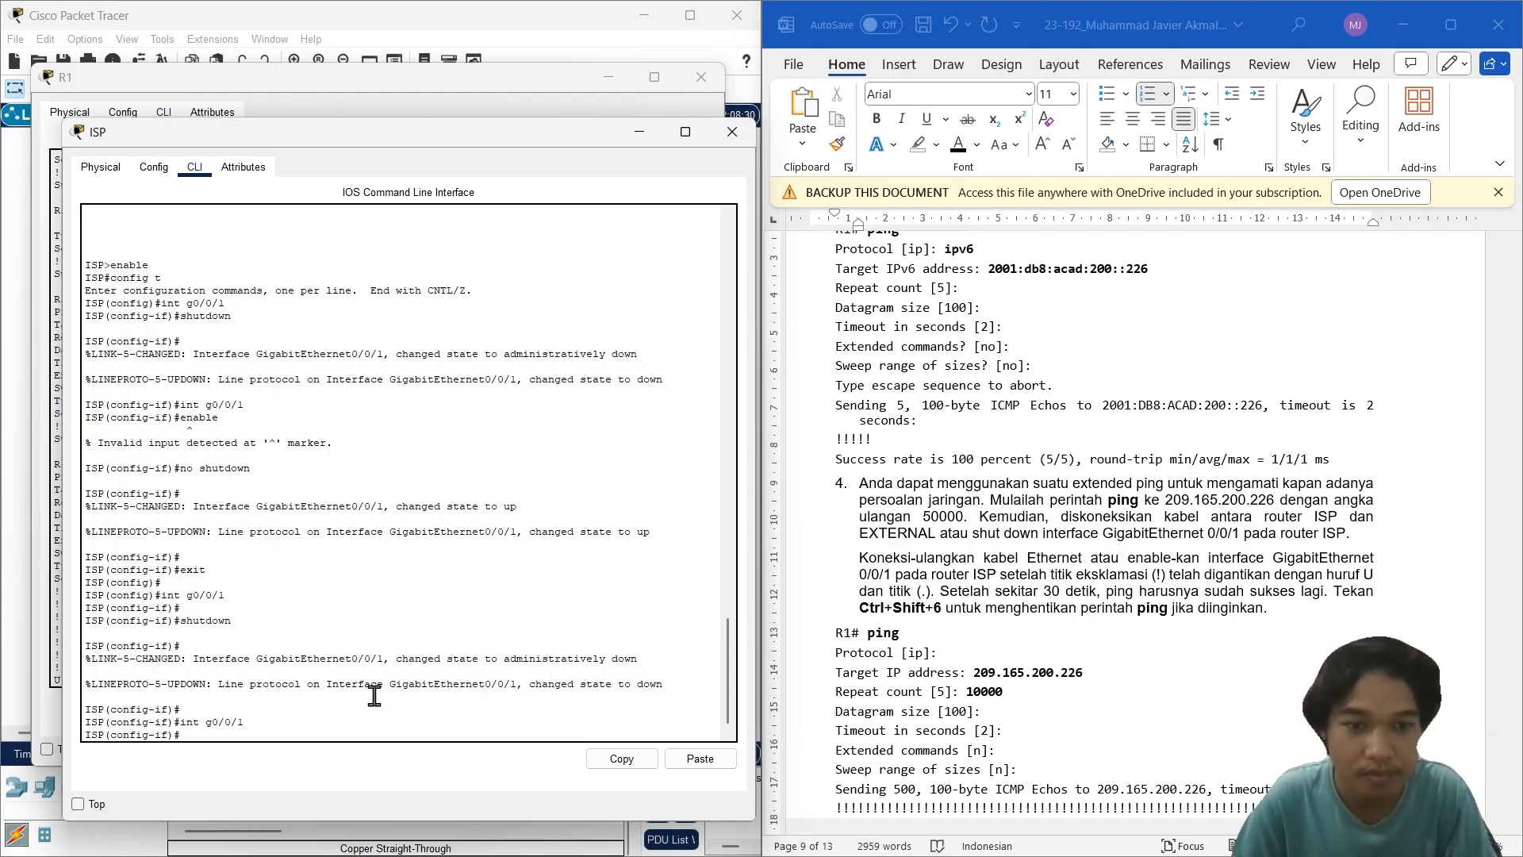
{"action": "type", "text": "n"}
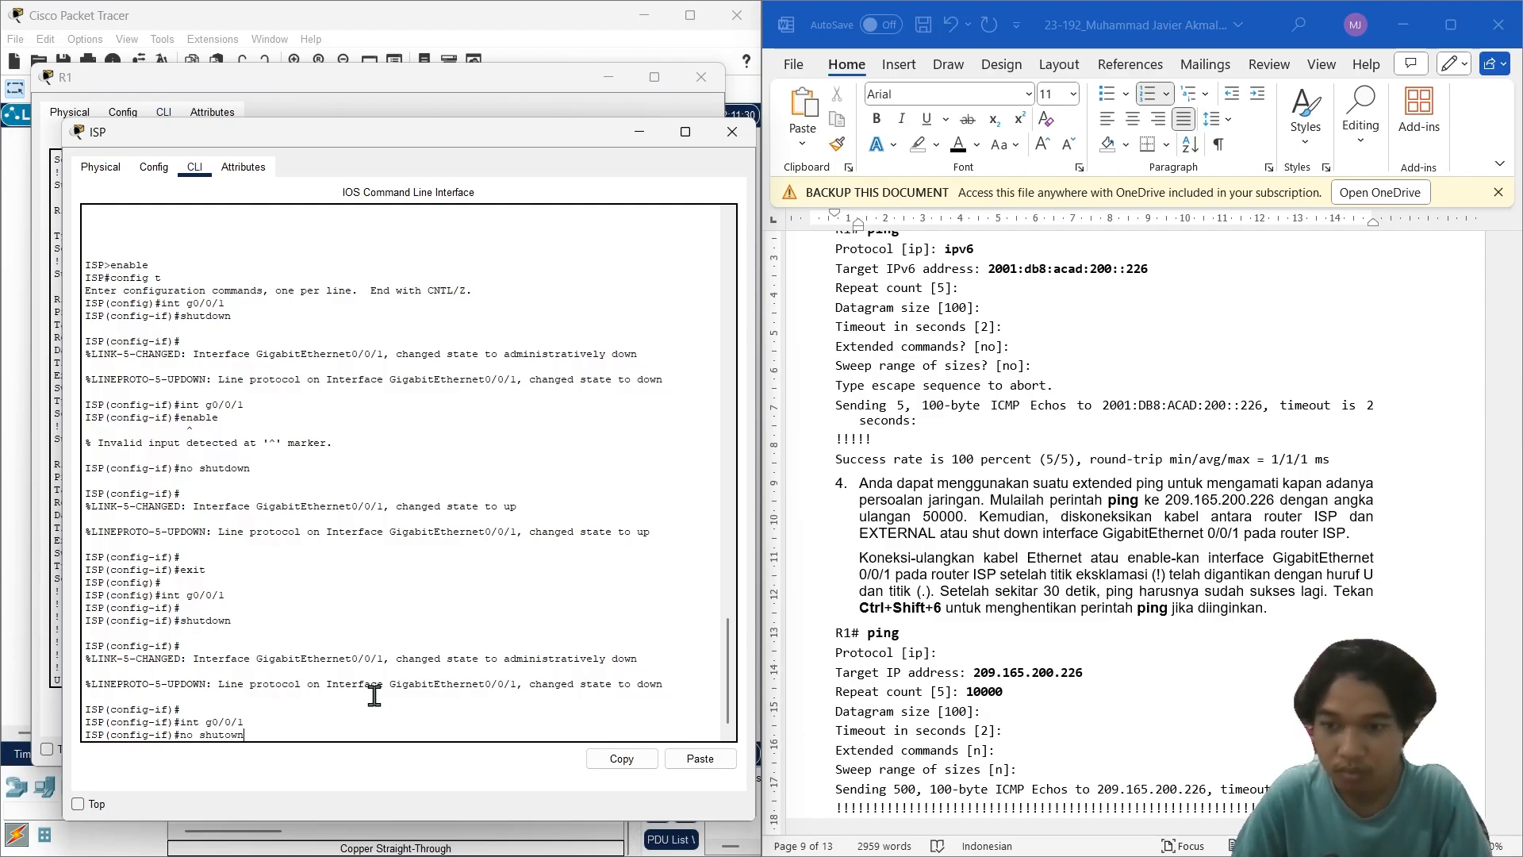
{"action": "type", "text": "o shutdown"}
{"action": "key", "text": "Return"}
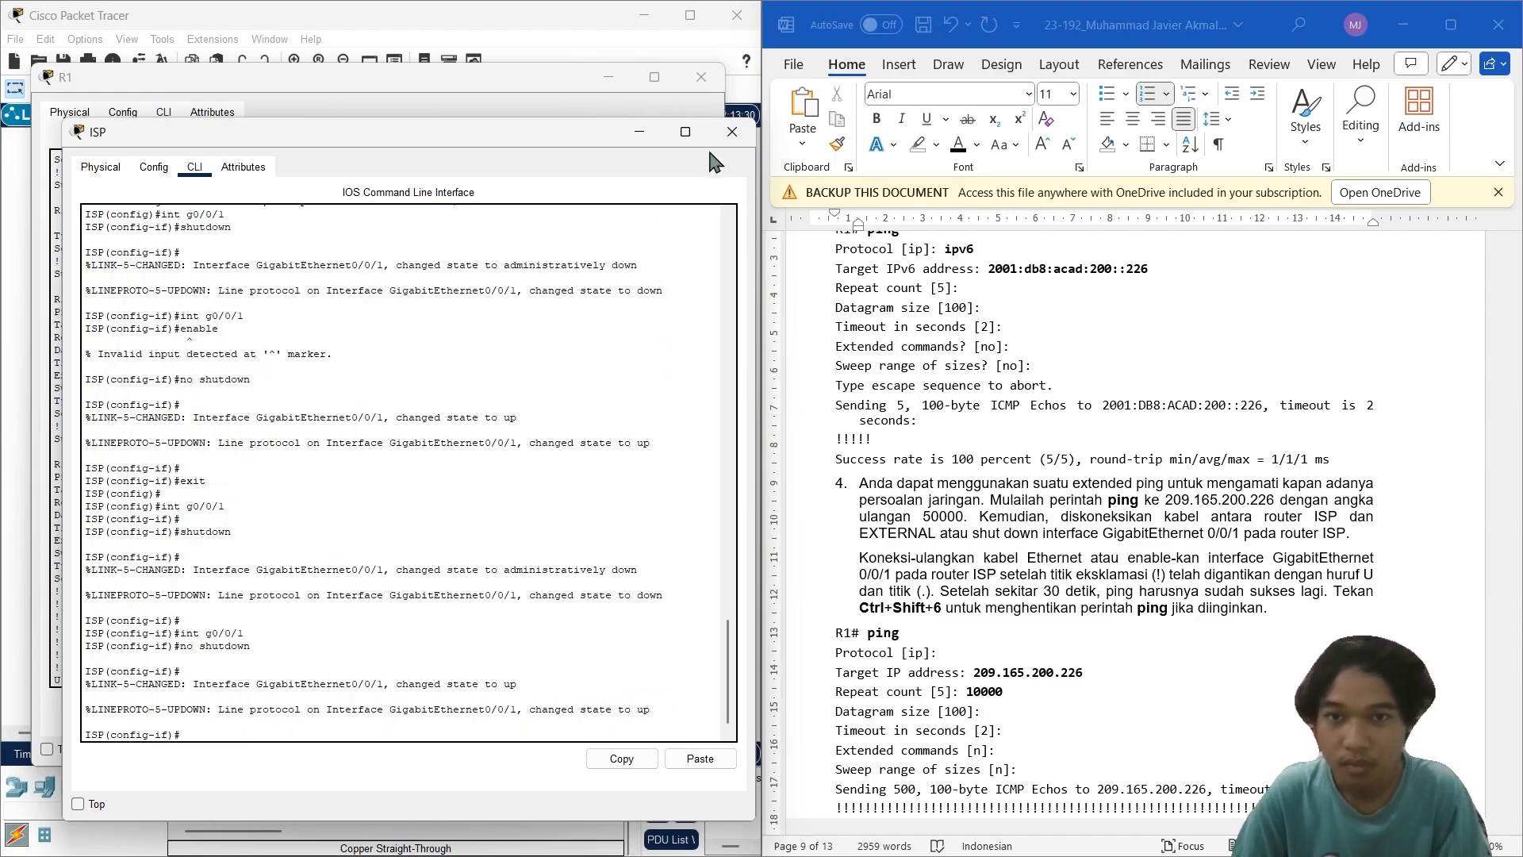
{"action": "left_click", "coordinate": [731, 132]}
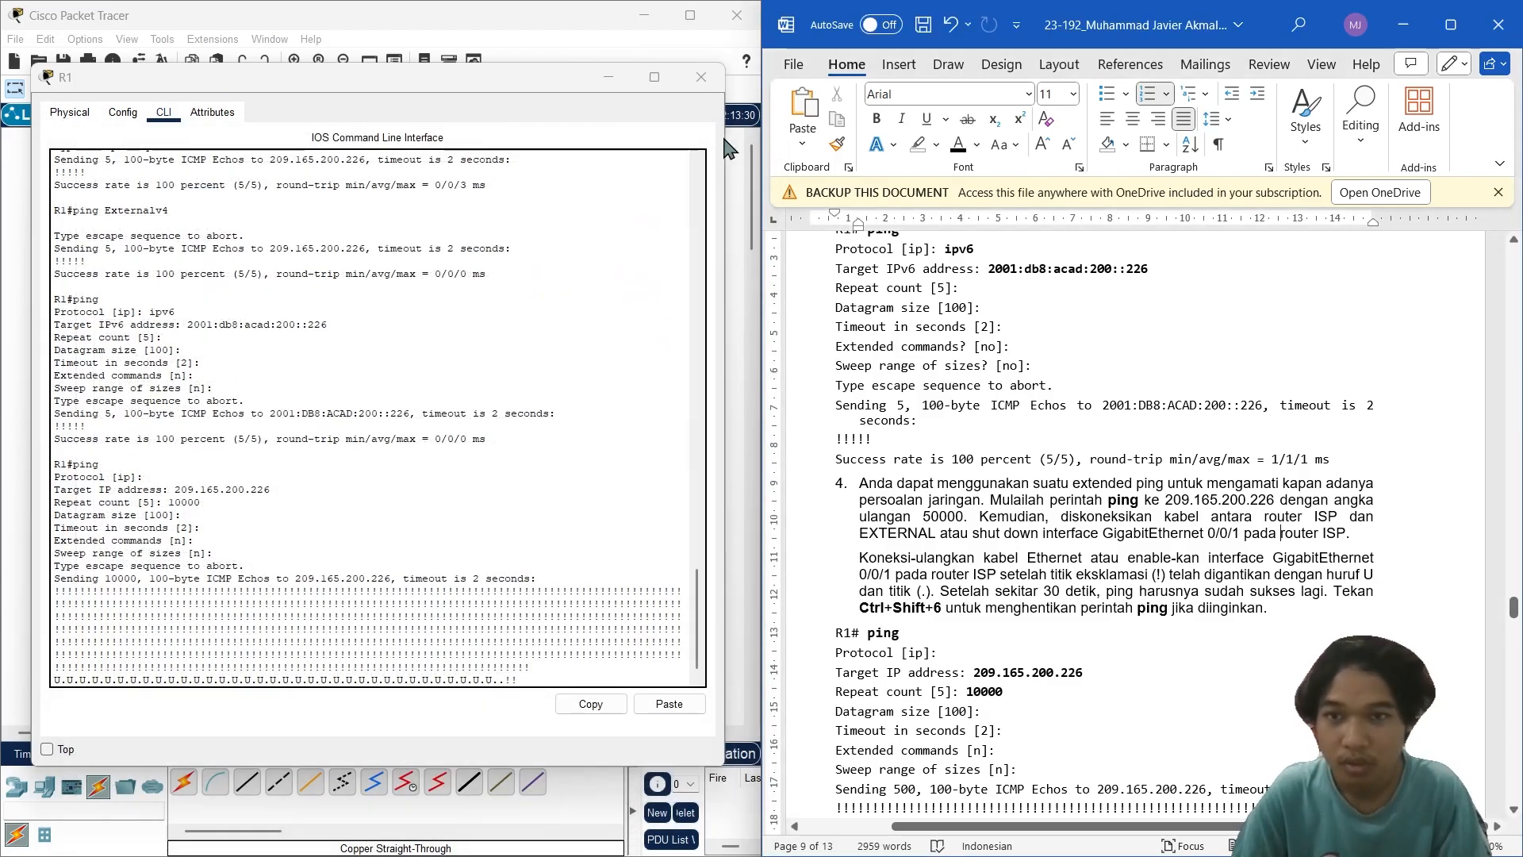
Step: Check R1's ping output after the link is restored and abort the running ping with its escape sequence
{"action": "left_click", "coordinate": [505, 677]}
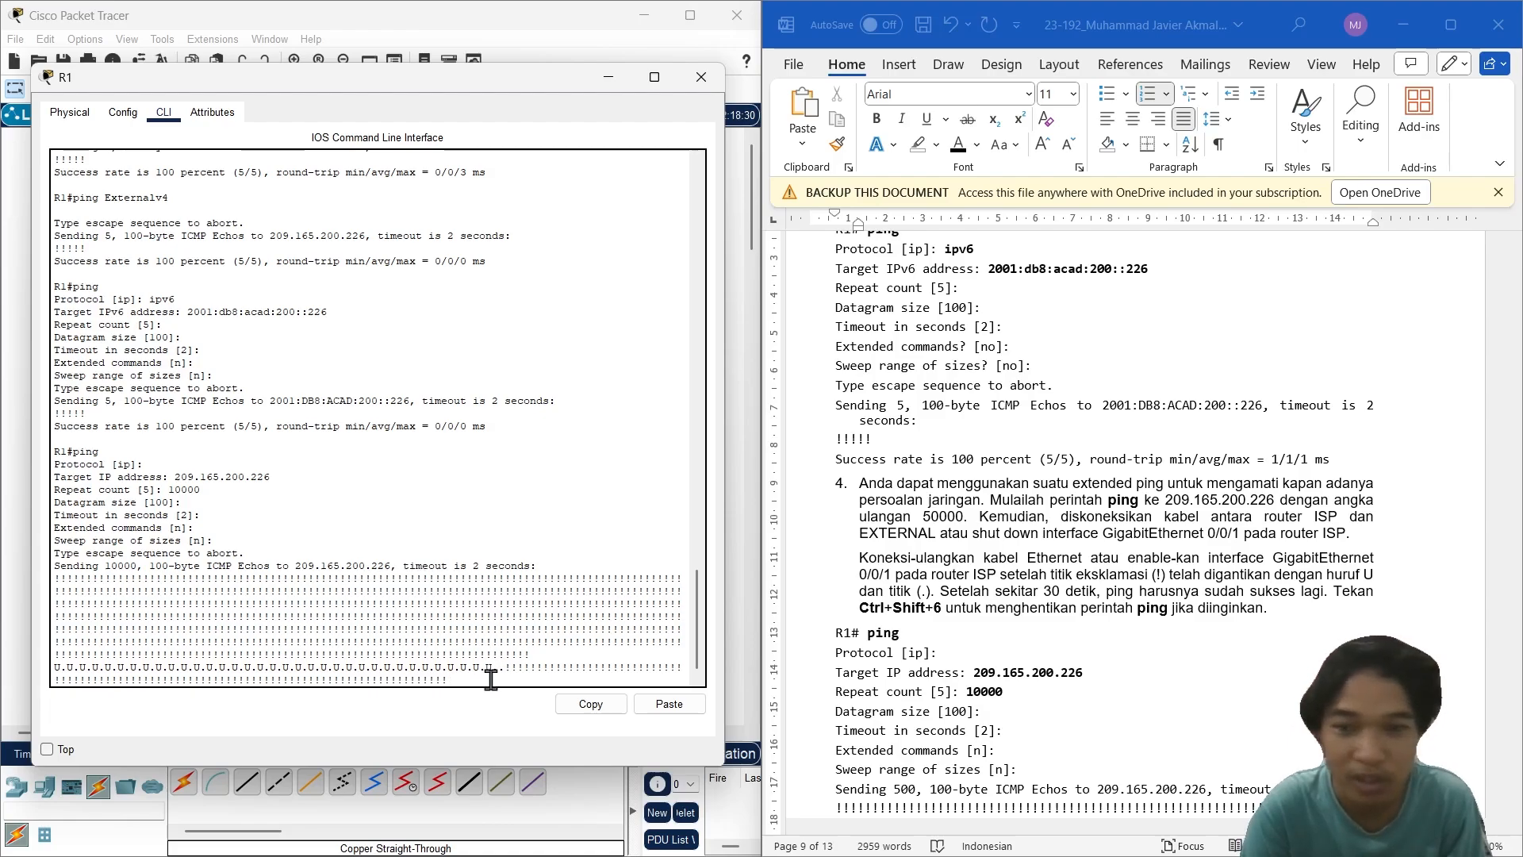
{"action": "left_click", "coordinate": [1154, 607]}
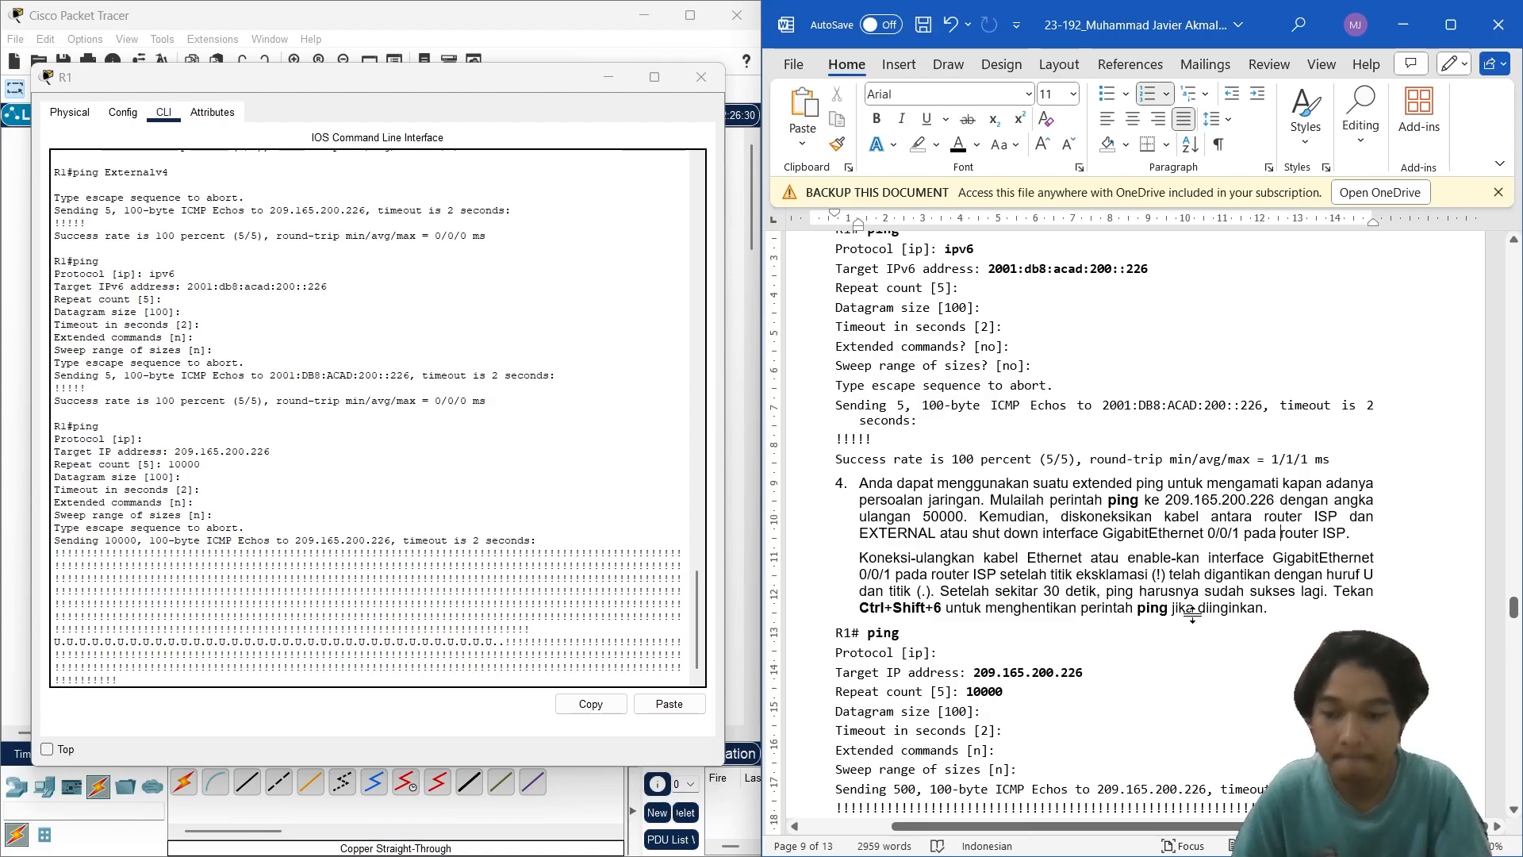
{"action": "key", "text": "ctrl+shift+6"}
{"action": "key", "text": "ctrl+shift+6"}
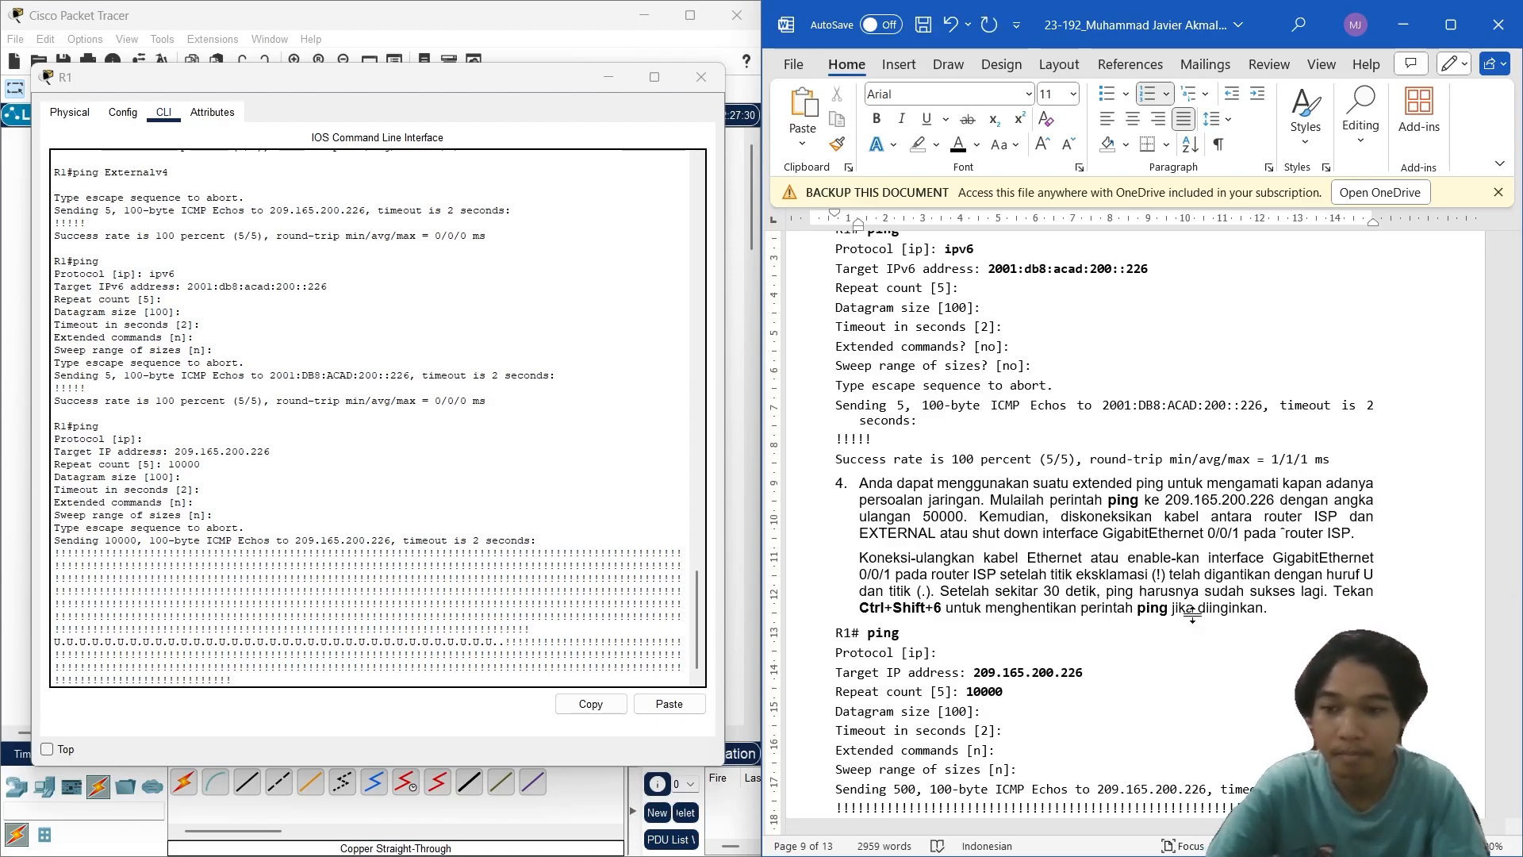
{"action": "left_click", "coordinate": [635, 639]}
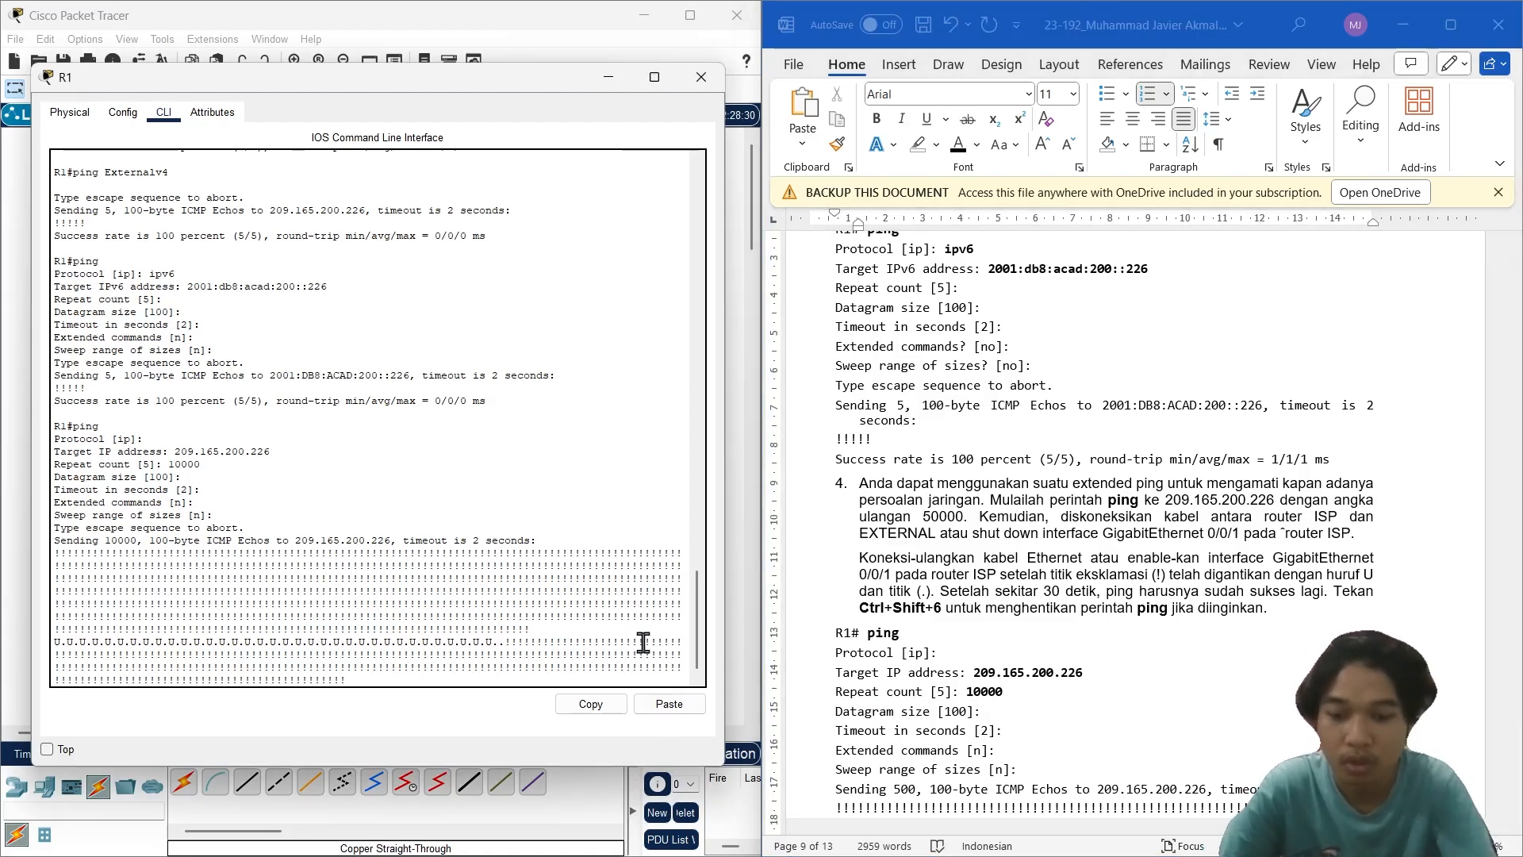
{"action": "key", "text": "ctrl+shift+6"}
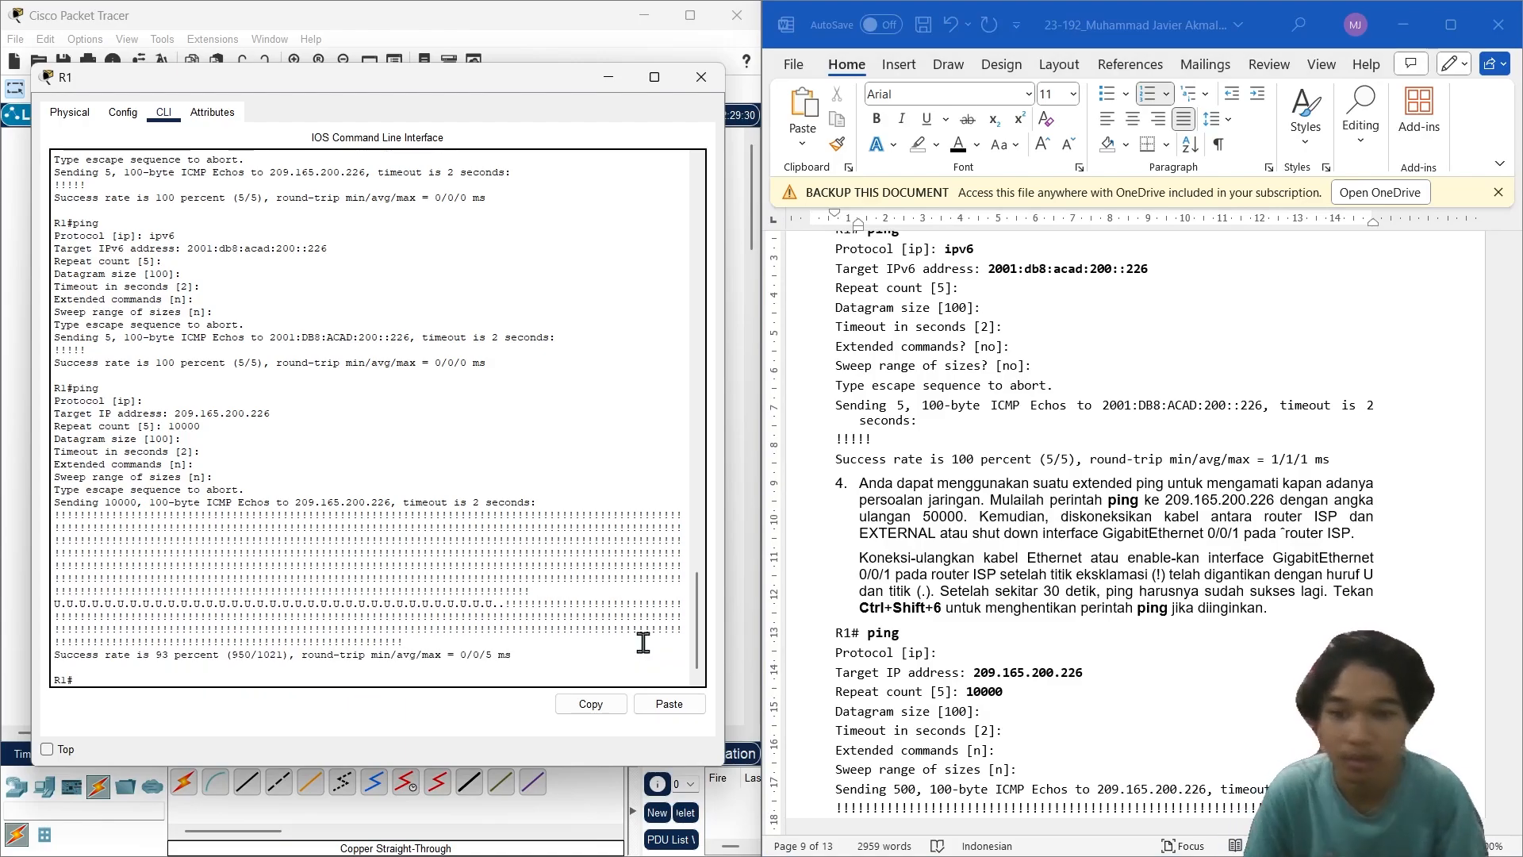
Step: Read the worksheet's explanation of the U and dot results and its alternative ping commands with repeat 10000
{"action": "scroll", "coordinate": [1144, 646], "scroll_direction": "down", "scroll_amount": 3}
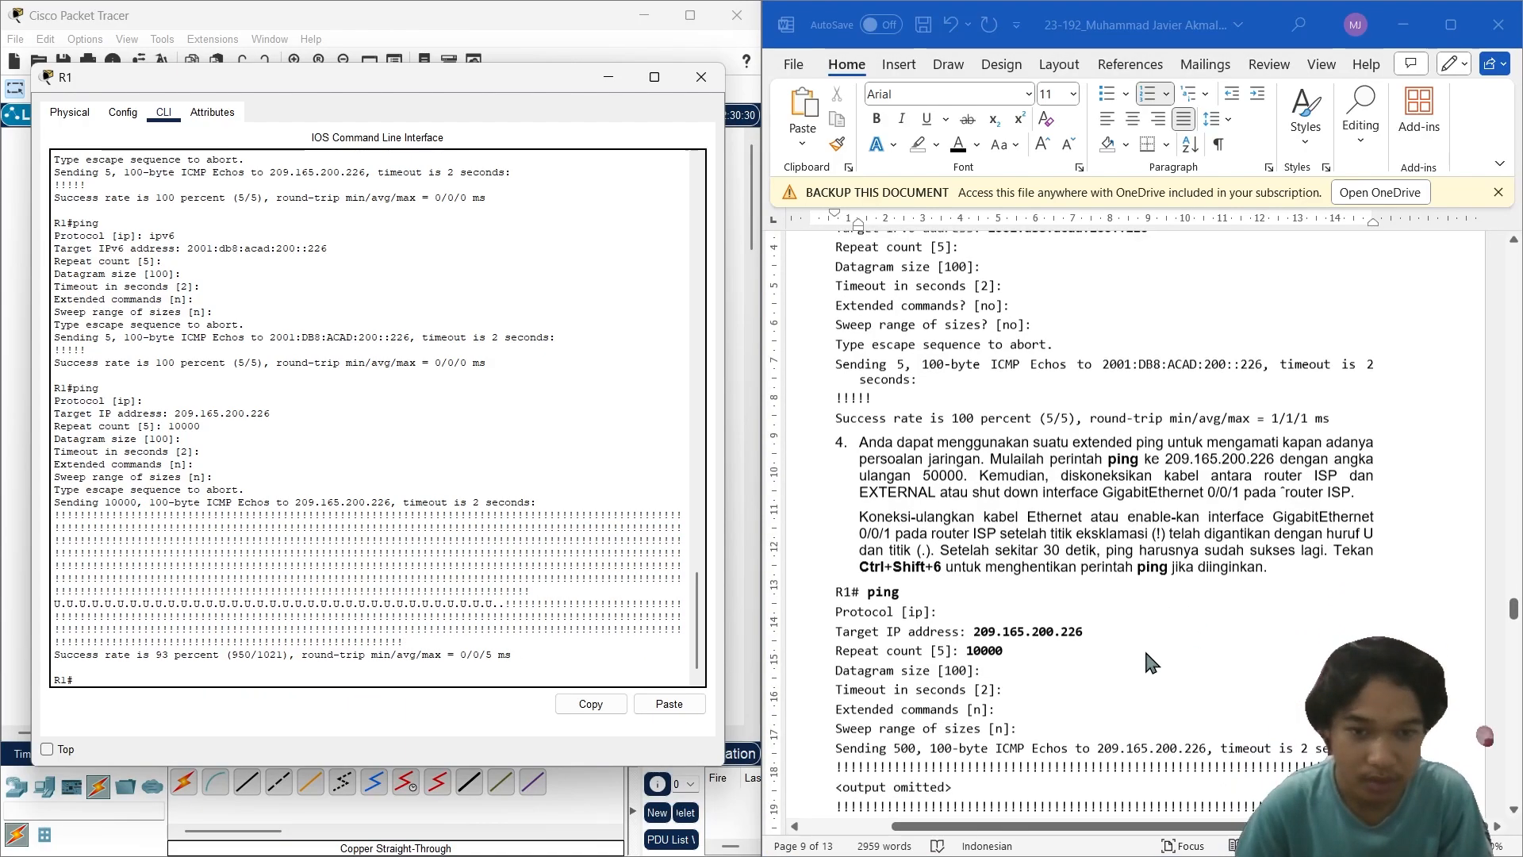
{"action": "scroll", "coordinate": [1143, 650], "scroll_direction": "down", "scroll_amount": 20}
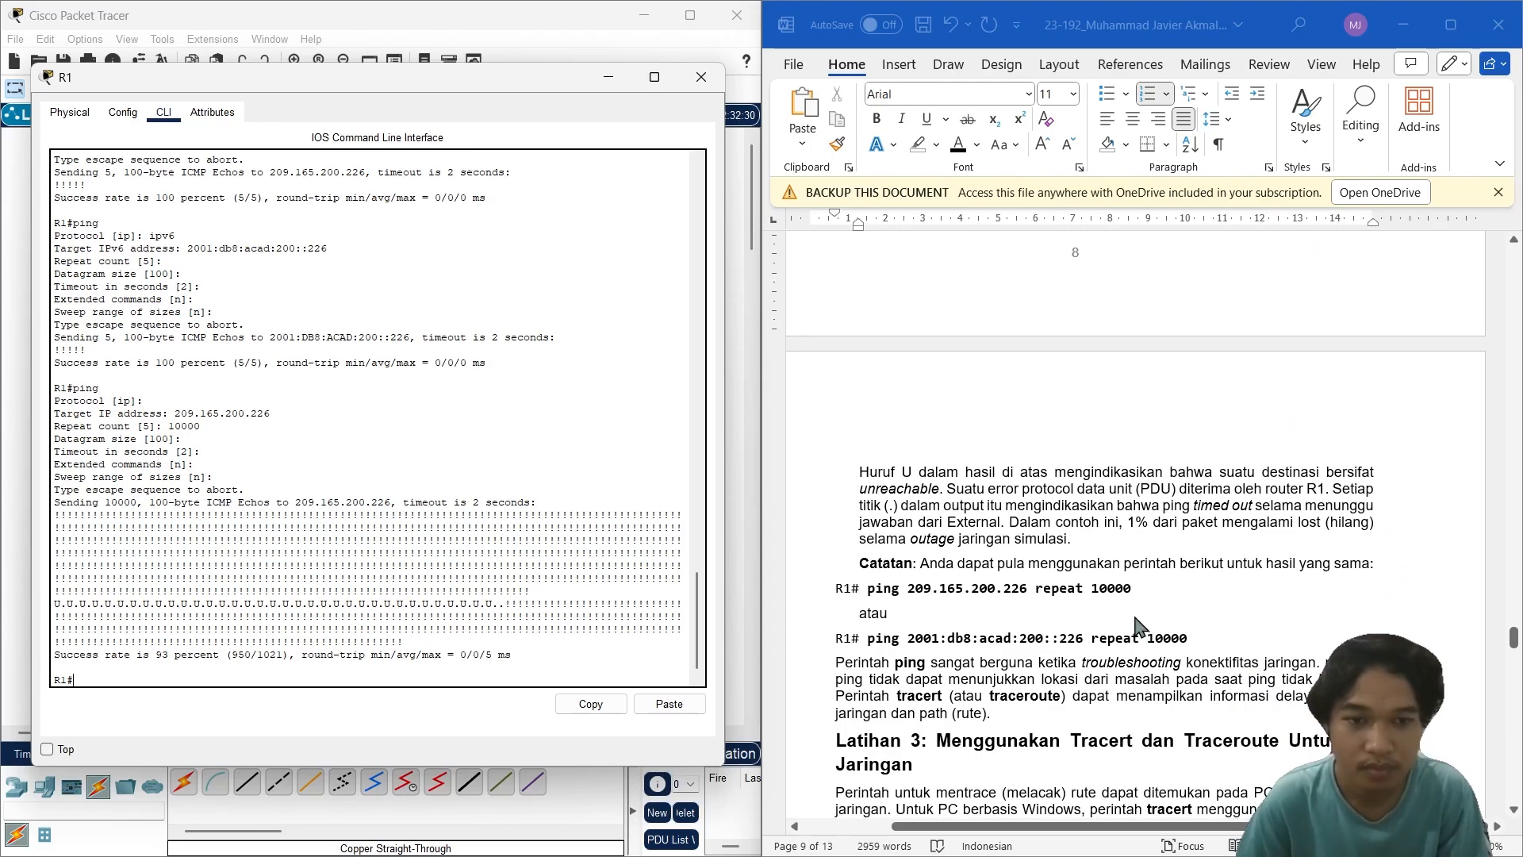
{"action": "scroll", "coordinate": [1136, 627], "scroll_direction": "down", "scroll_amount": 1}
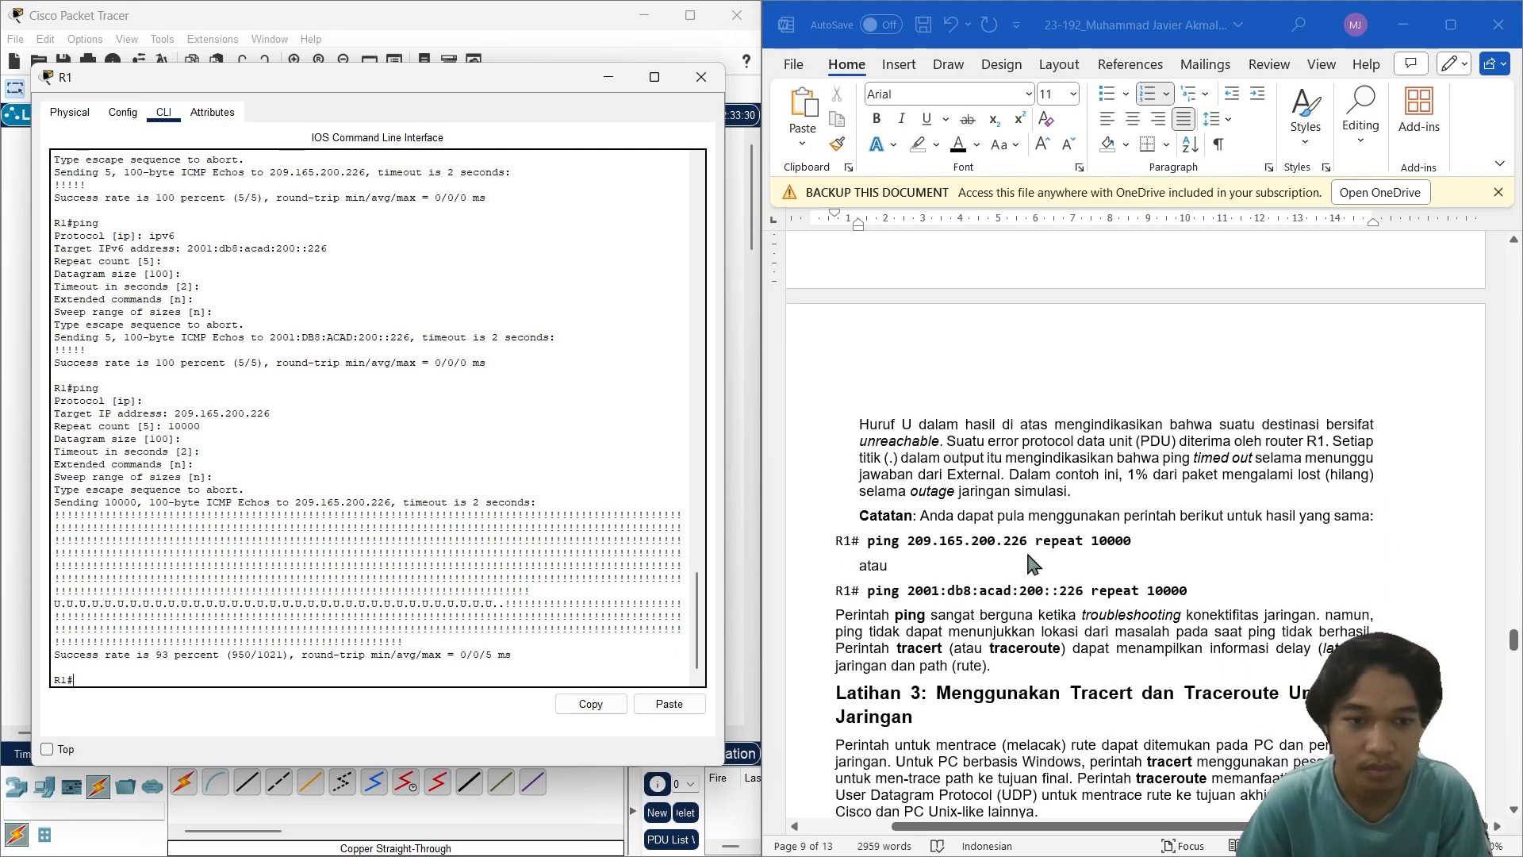
Step: Read the worksheet's Latihan 3 introduction to tracert and traceroute through Langkah 1, closing R1's window along the way
{"action": "scroll", "coordinate": [1034, 564], "scroll_direction": "down", "scroll_amount": 1}
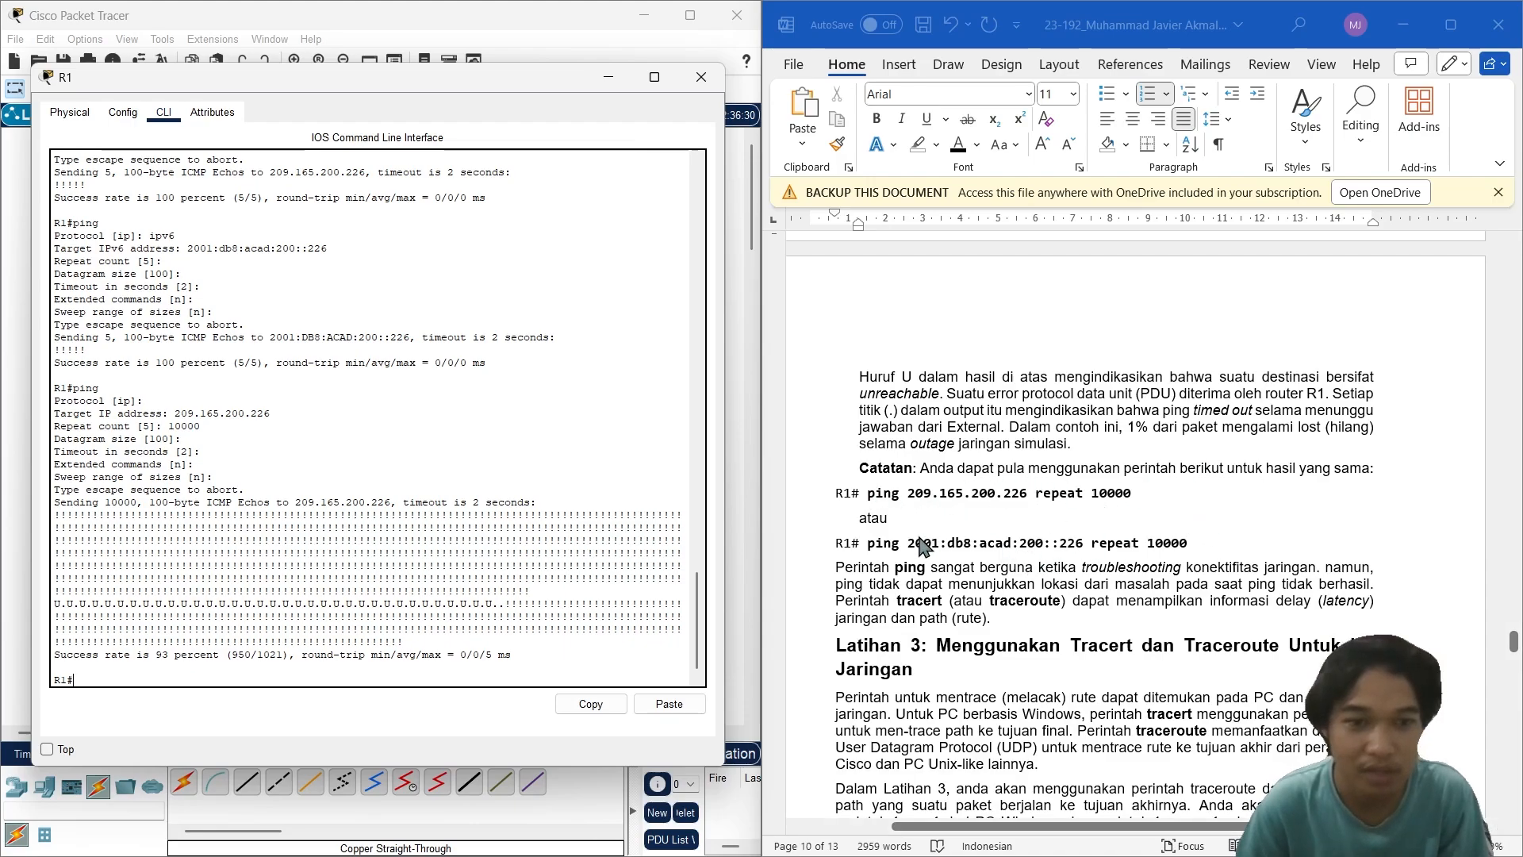
{"action": "scroll", "coordinate": [1121, 535], "scroll_direction": "down", "scroll_amount": 2}
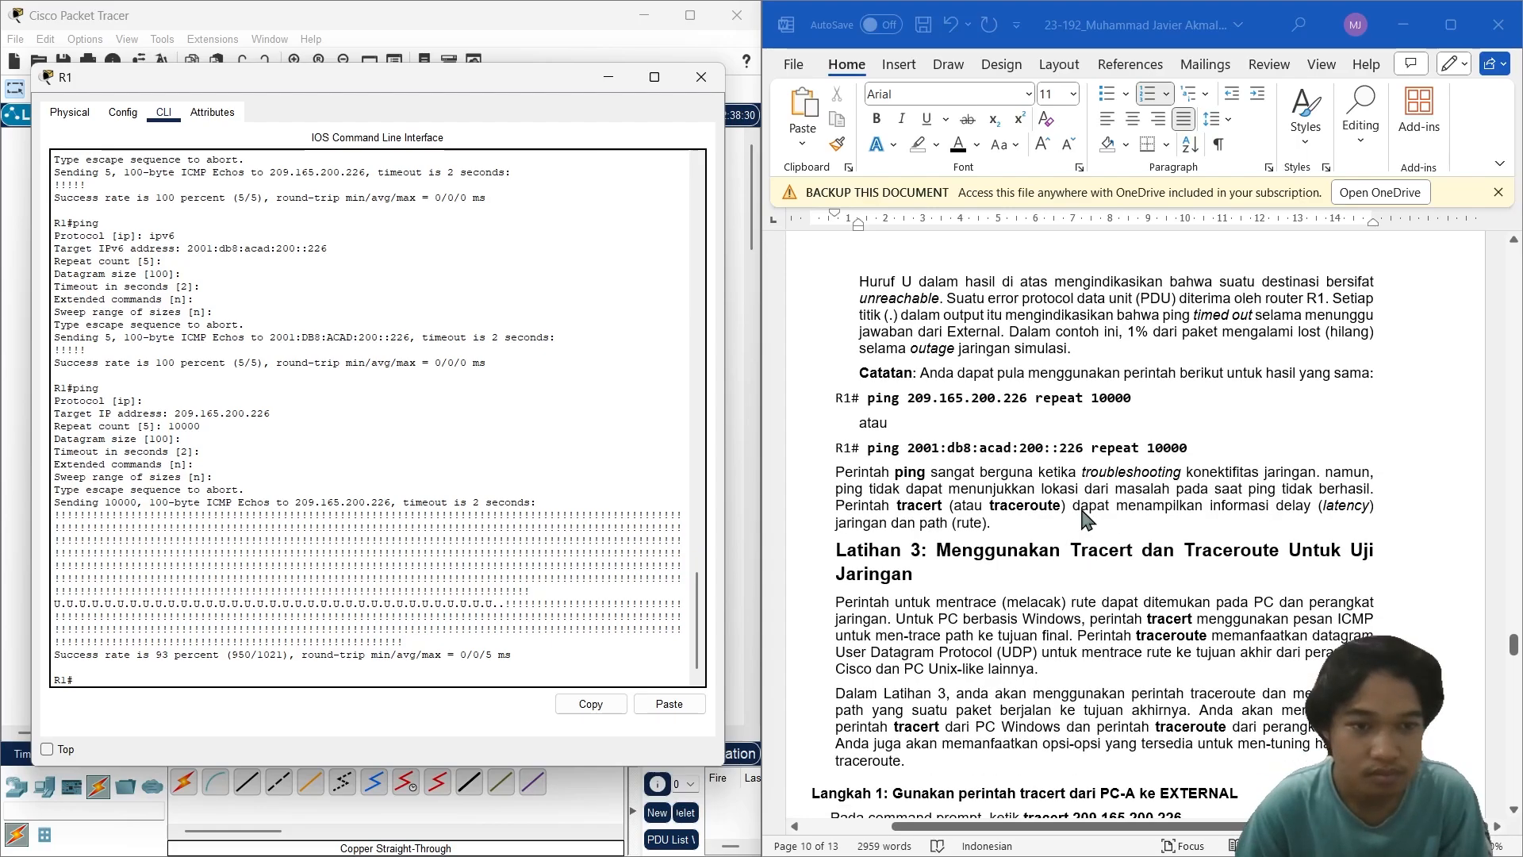
{"action": "scroll", "coordinate": [1086, 520], "scroll_direction": "down", "scroll_amount": 1}
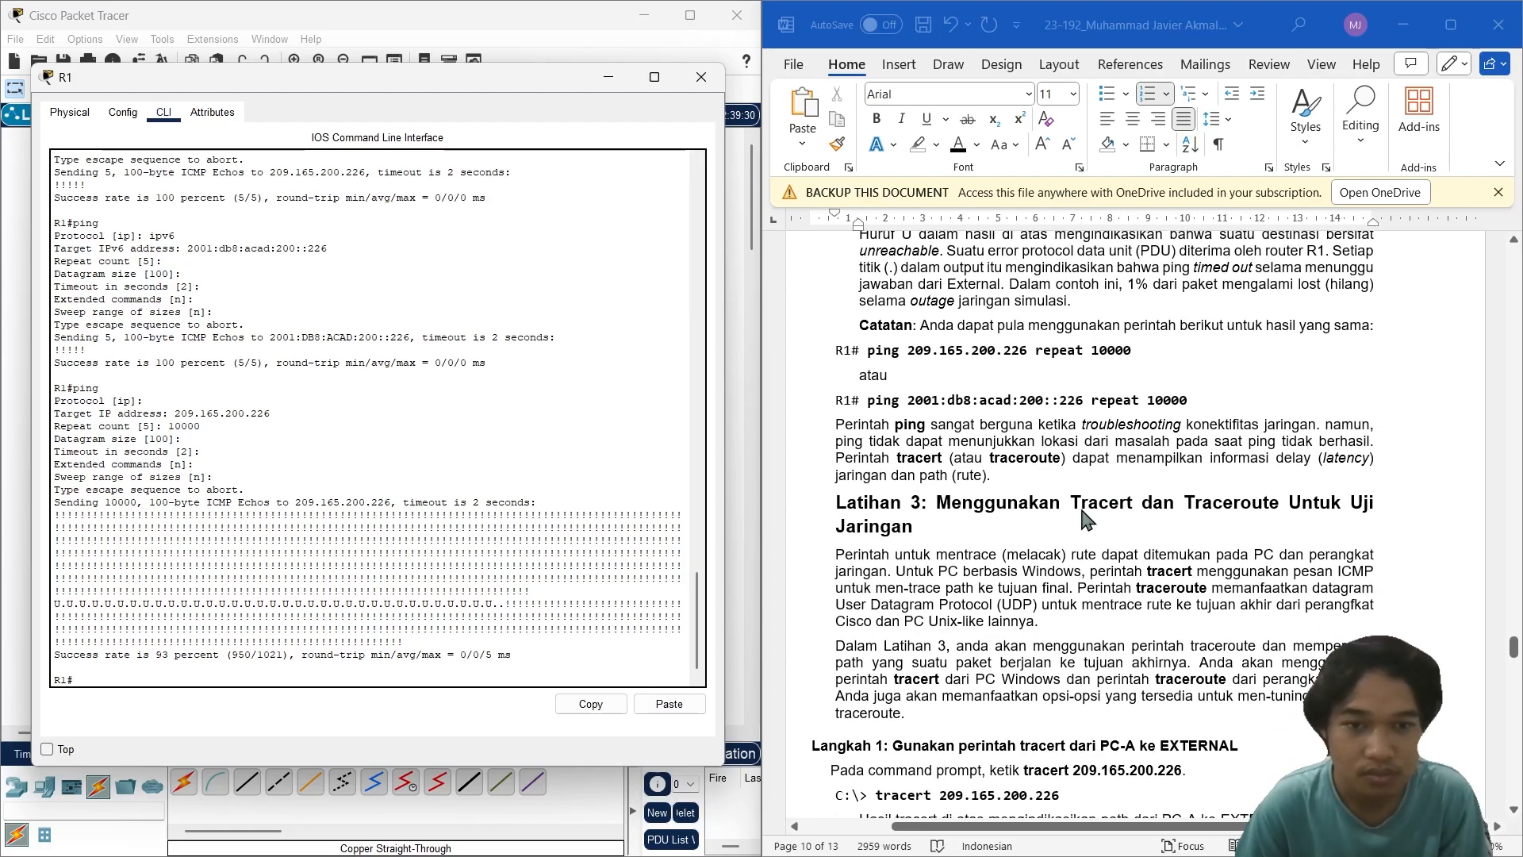
{"action": "scroll", "coordinate": [1086, 519], "scroll_direction": "down", "scroll_amount": 2}
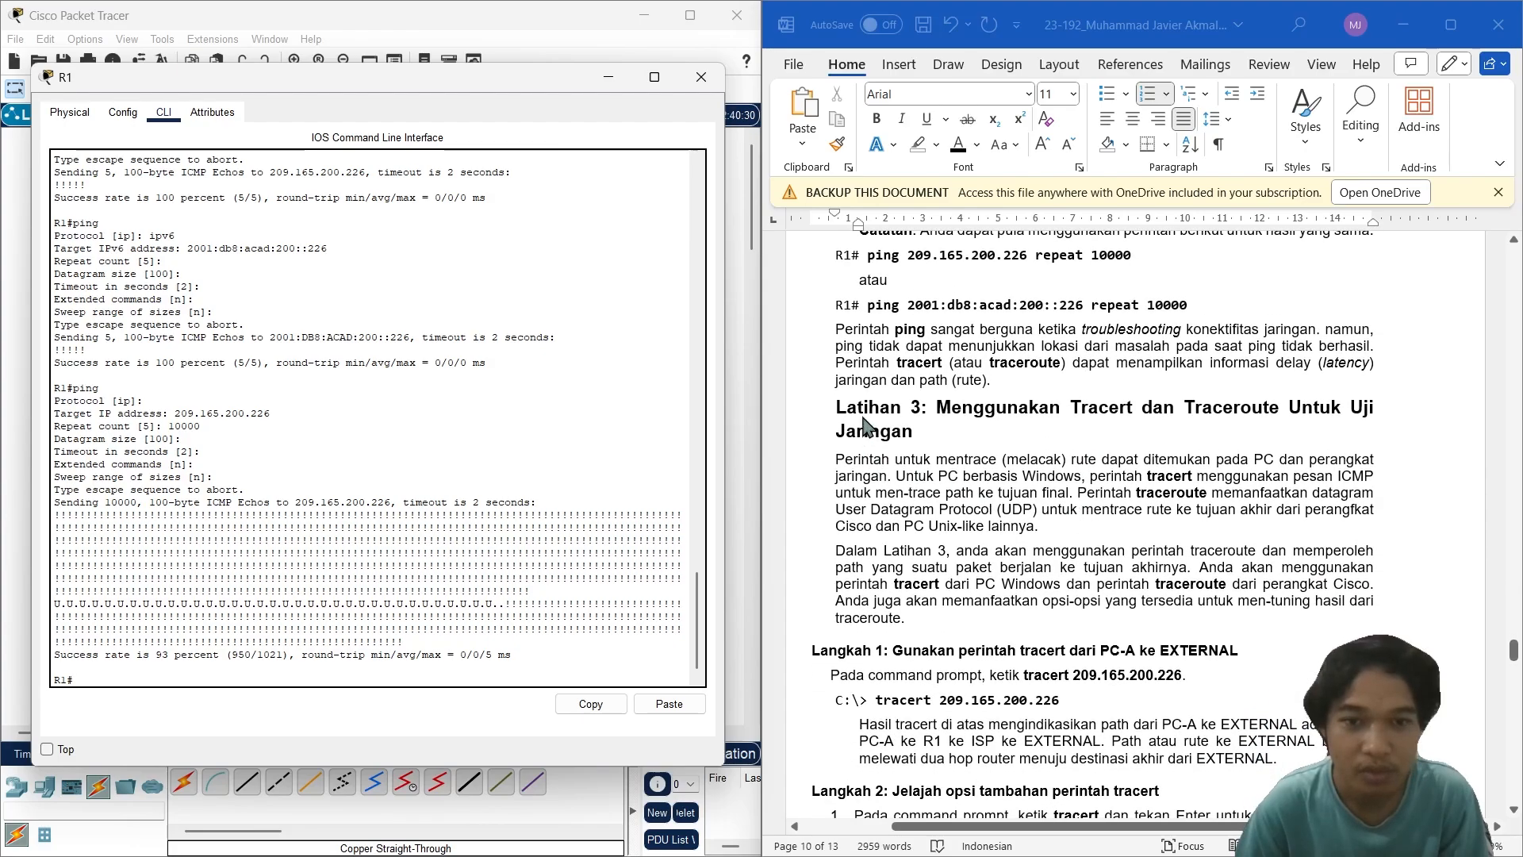
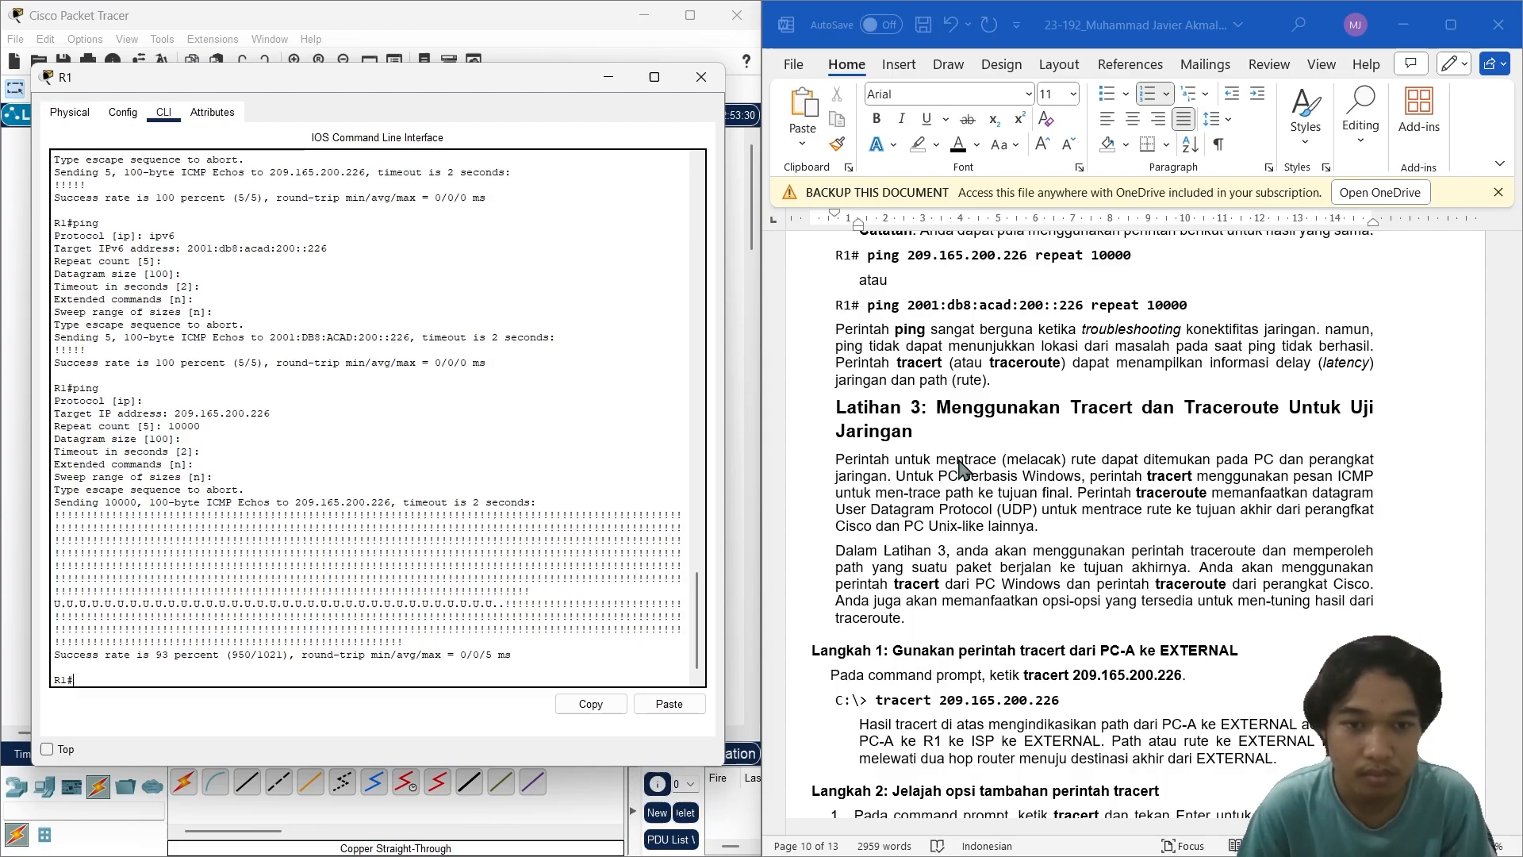
{"action": "left_click", "coordinate": [701, 77]}
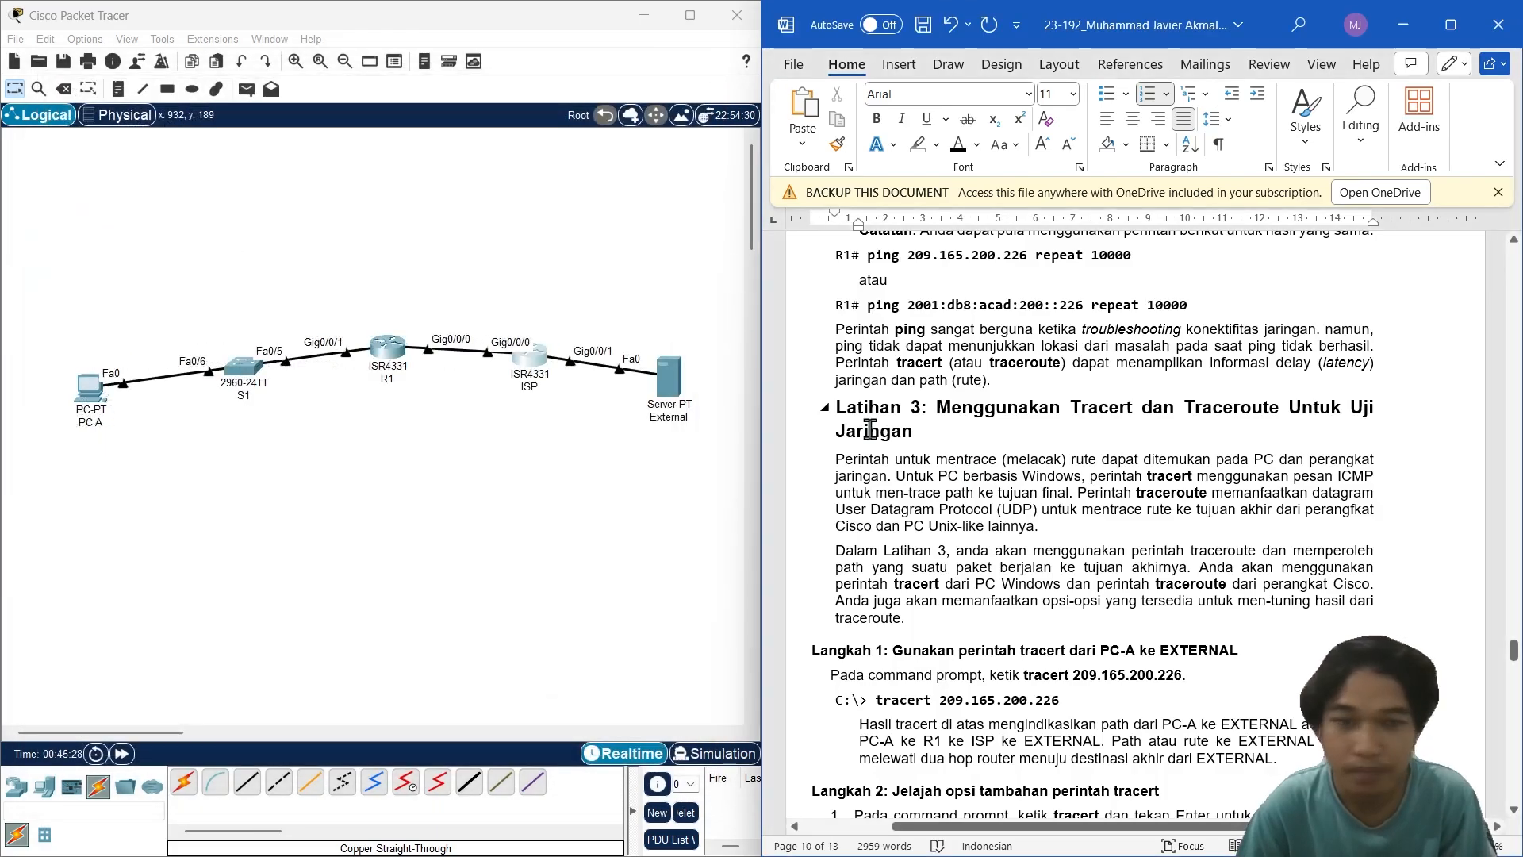
{"action": "scroll", "coordinate": [1004, 544], "scroll_direction": "down", "scroll_amount": 1}
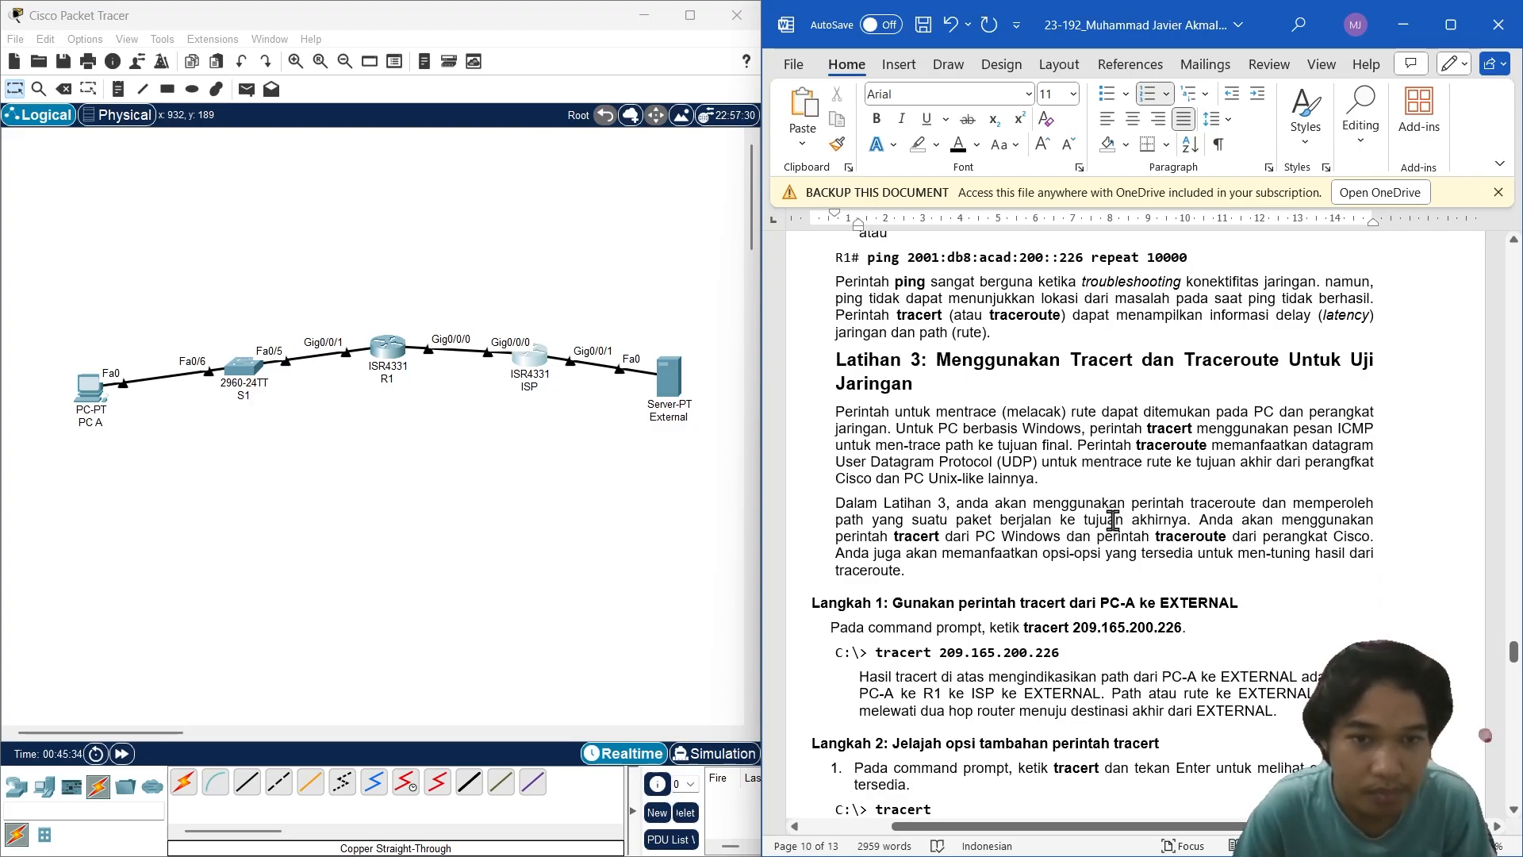
{"action": "scroll", "coordinate": [1111, 521], "scroll_direction": "down", "scroll_amount": 1}
{"action": "scroll", "coordinate": [1032, 515], "scroll_direction": "down", "scroll_amount": 1}
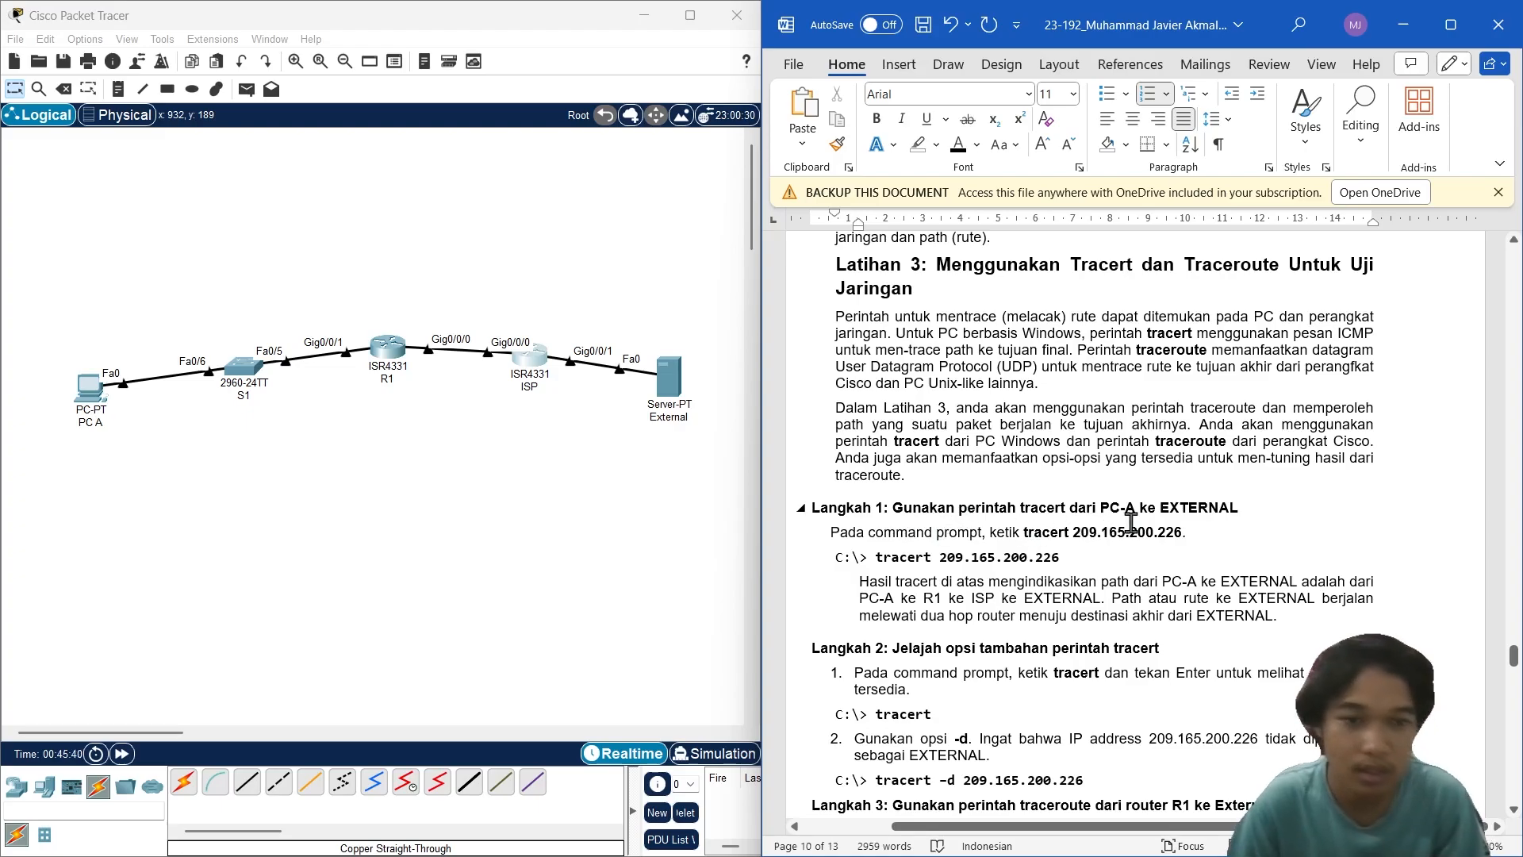
Step: Open PC A's Command Prompt and stop the continuous ping running there
{"action": "left_click", "coordinate": [95, 384]}
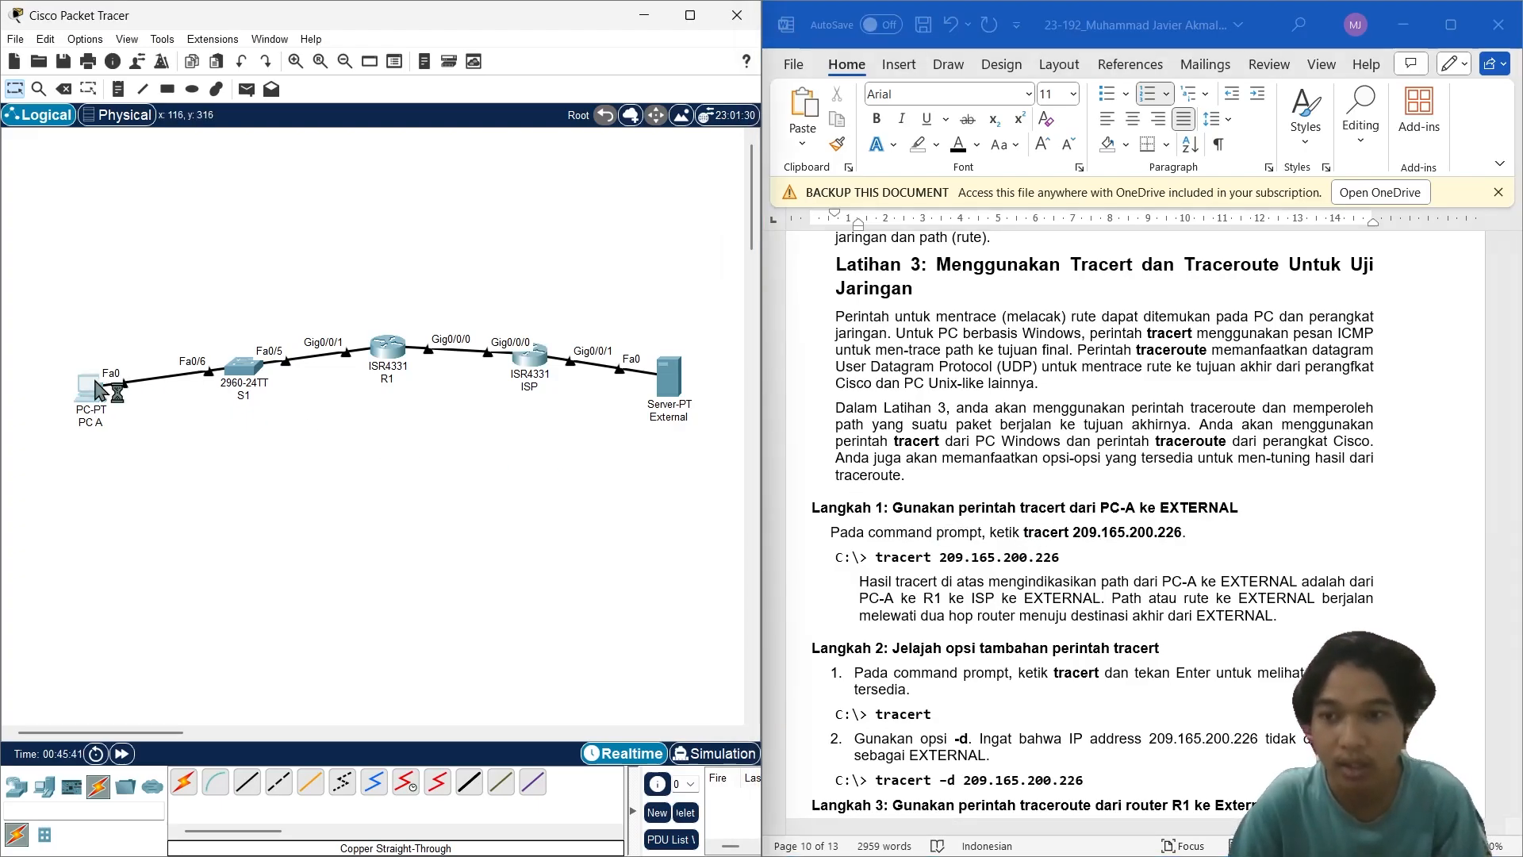
{"action": "left_click_drag", "start_coordinate": [803, 198], "coordinate": [283, 130]}
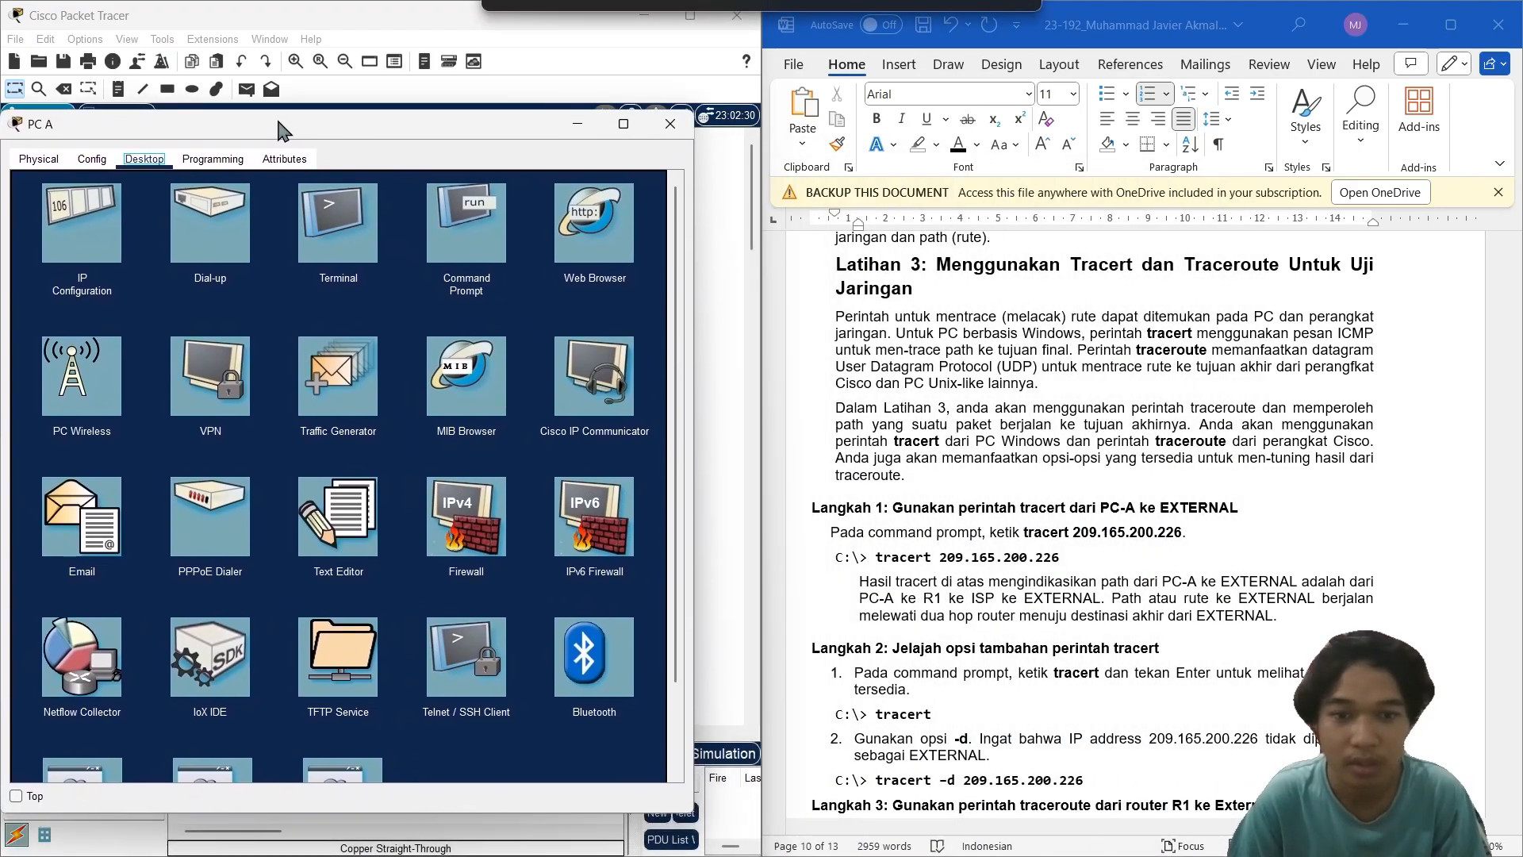
{"action": "left_click", "coordinate": [496, 236]}
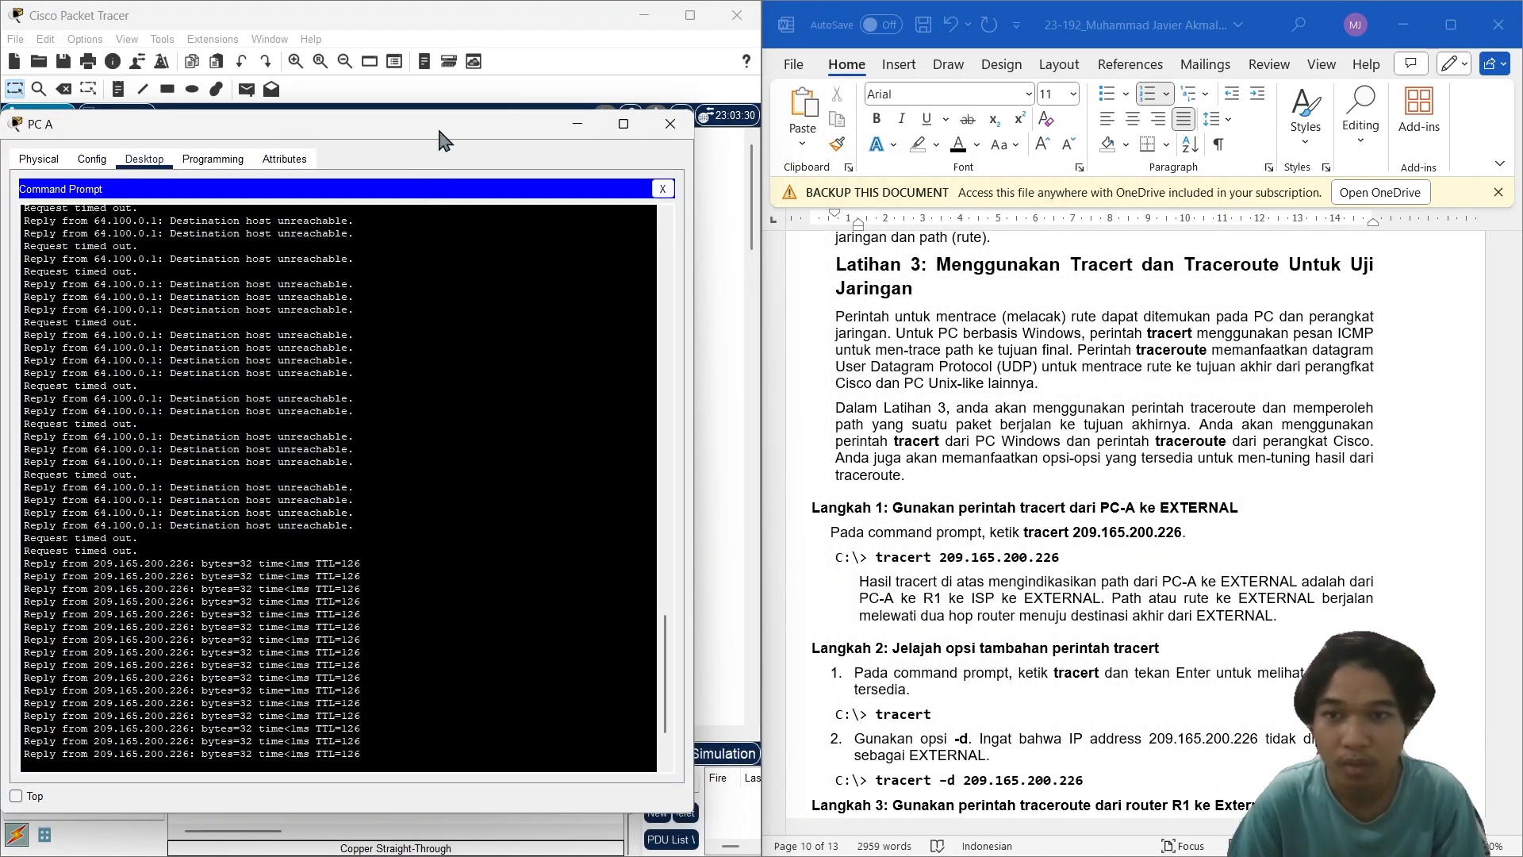
{"action": "left_click_drag", "start_coordinate": [442, 141], "coordinate": [469, 139]}
{"action": "key", "text": "ctrl+c"}
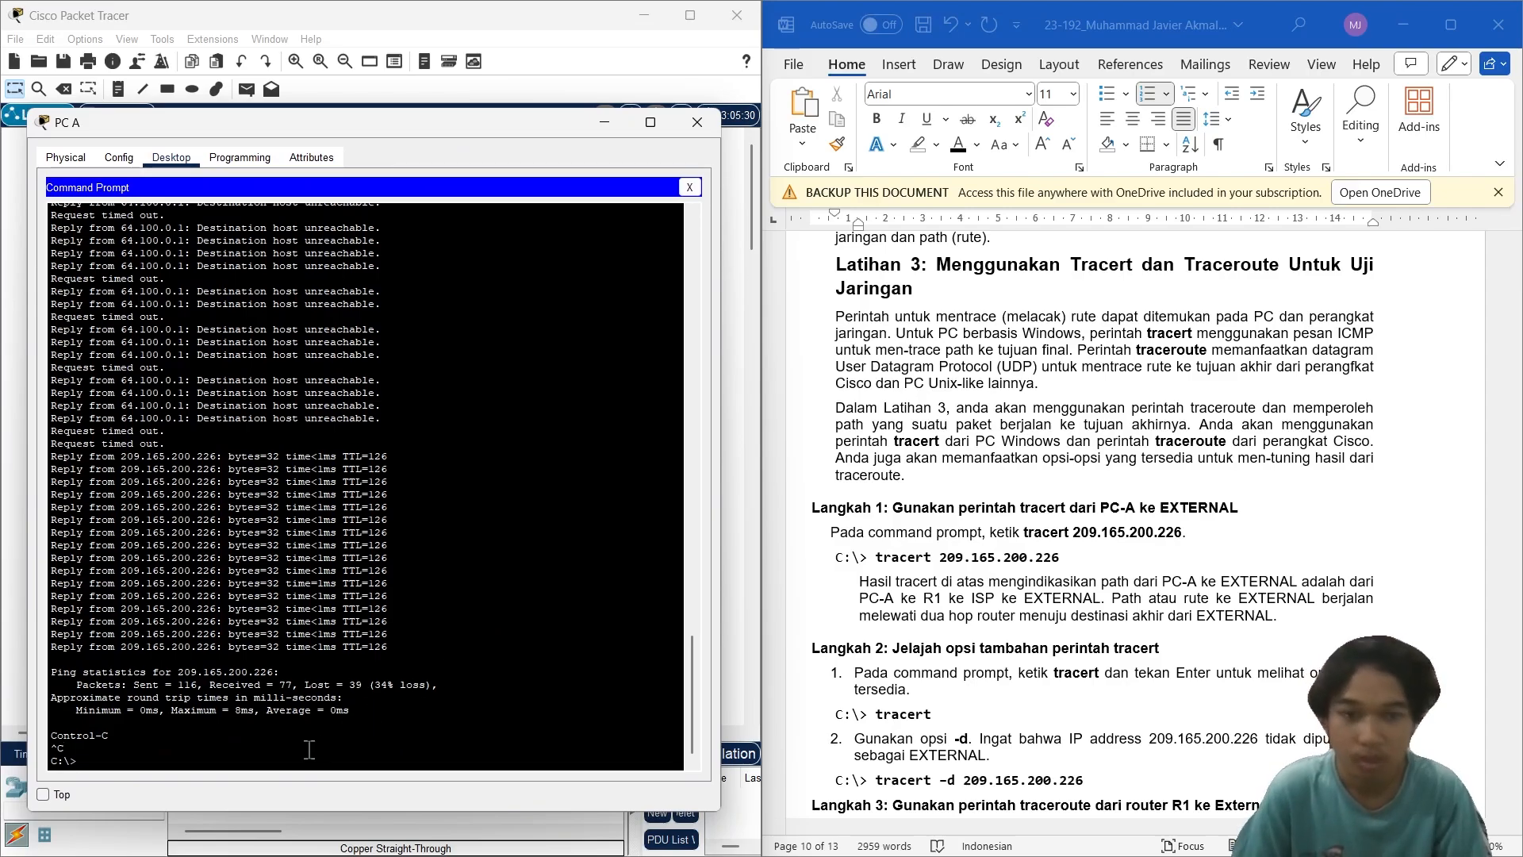
{"action": "key", "text": "Return"}
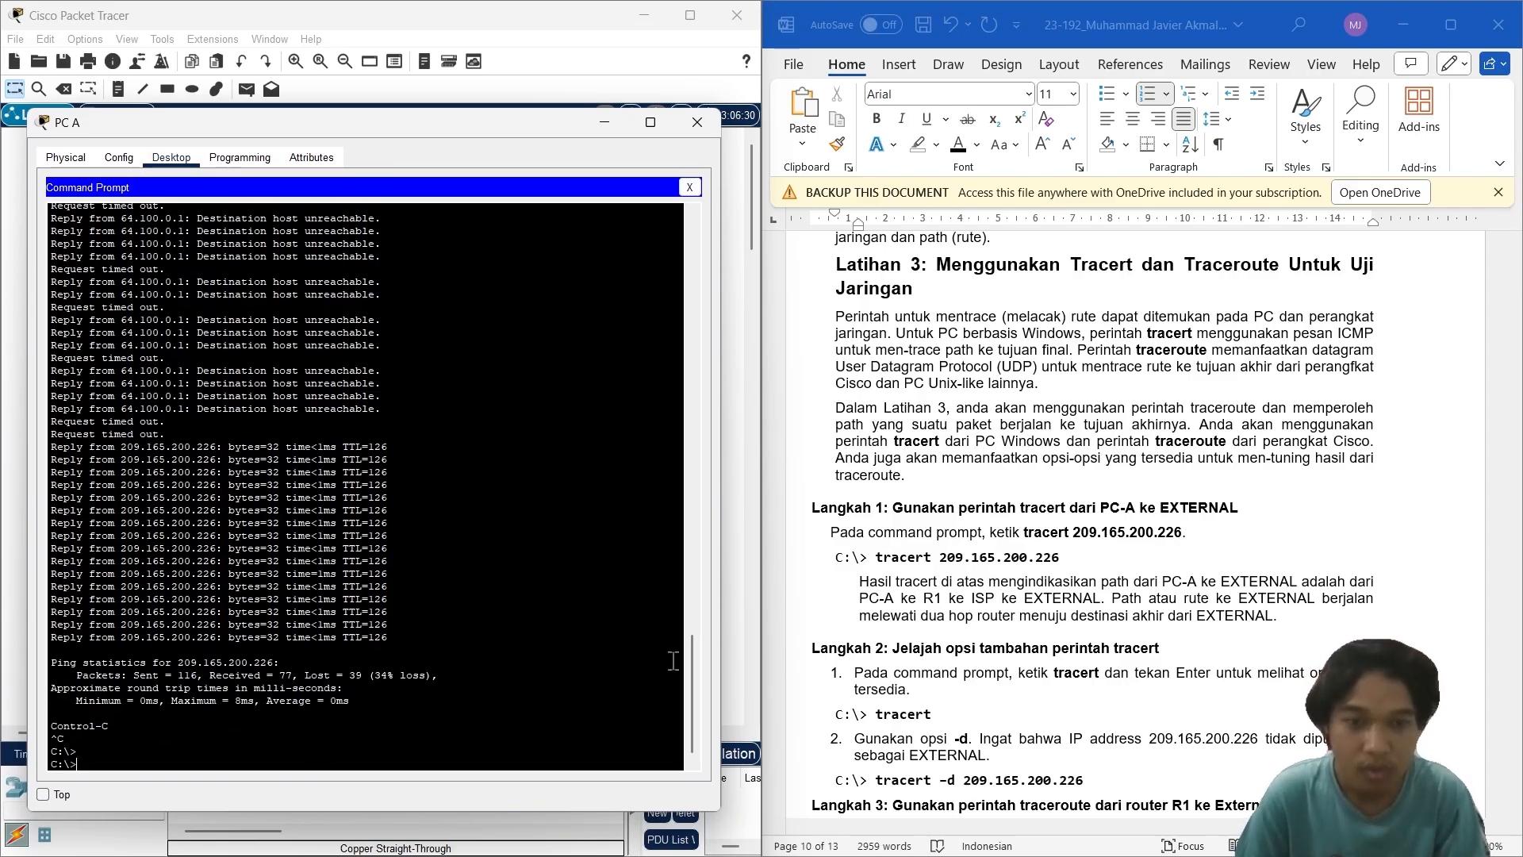
Step: Copy tracert 209.165.200.226 from the worksheet's Langkah 1 and run it in PC A's Command Prompt
{"action": "scroll", "coordinate": [1006, 565], "scroll_direction": "down", "scroll_amount": 1}
{"action": "left_click", "coordinate": [1076, 508]}
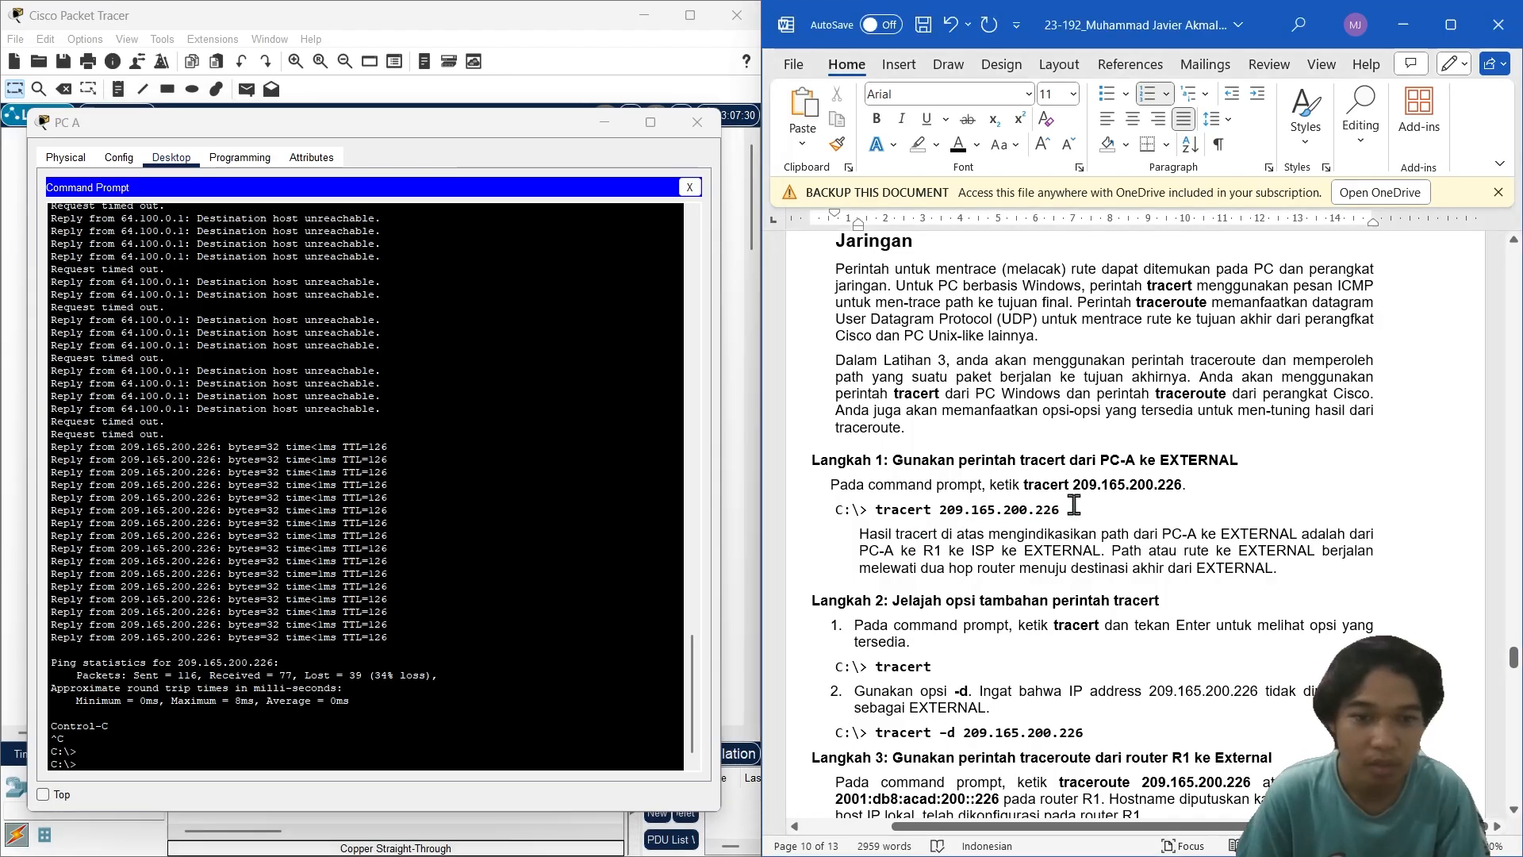
{"action": "left_click_drag", "start_coordinate": [1063, 510], "coordinate": [876, 510]}
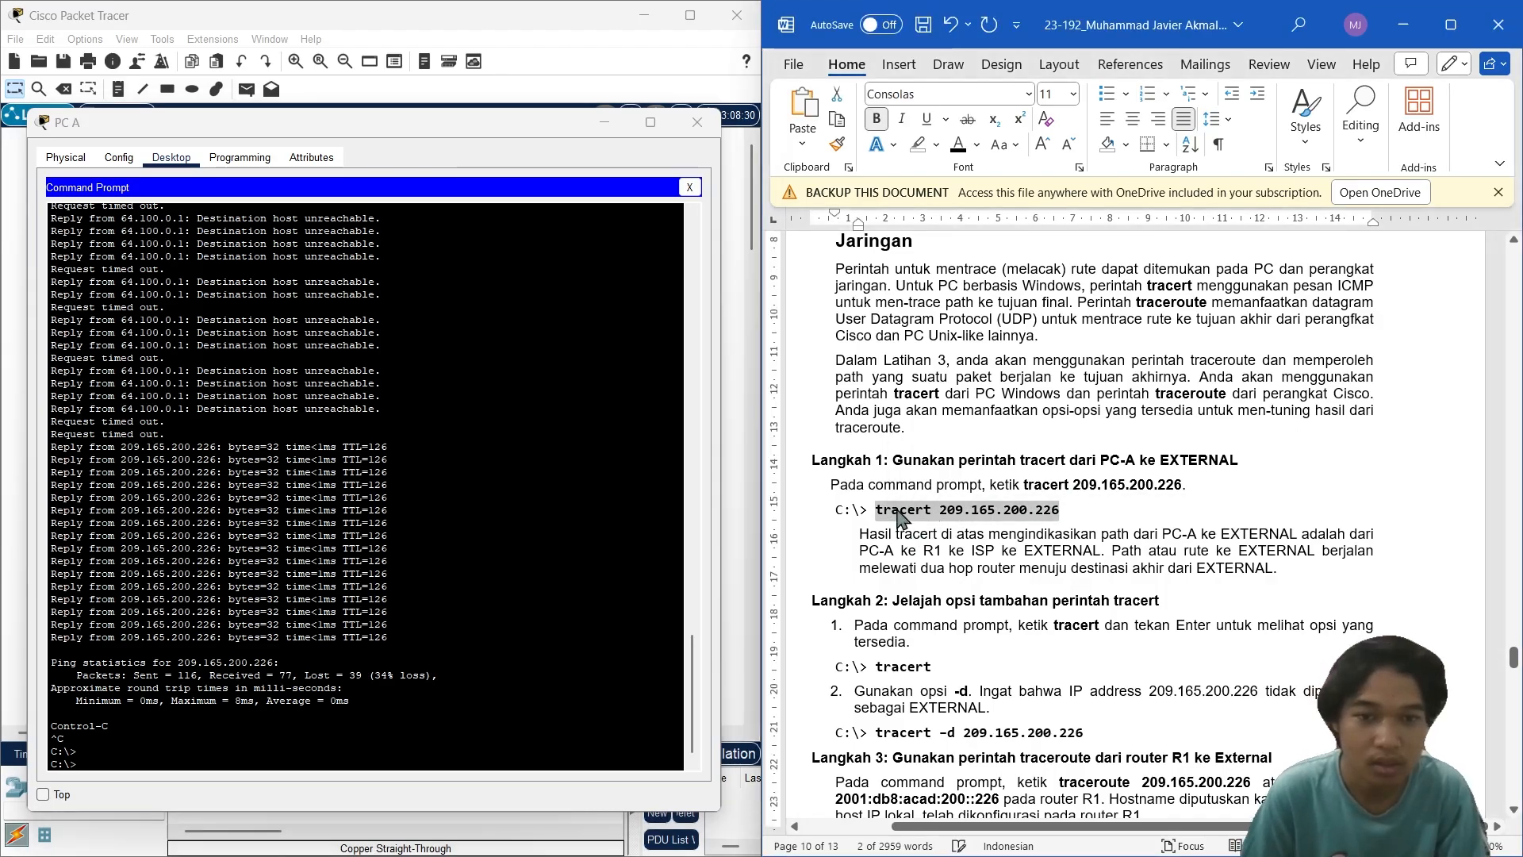
{"action": "left_click", "coordinate": [355, 746]}
{"action": "right_click", "coordinate": [353, 760]}
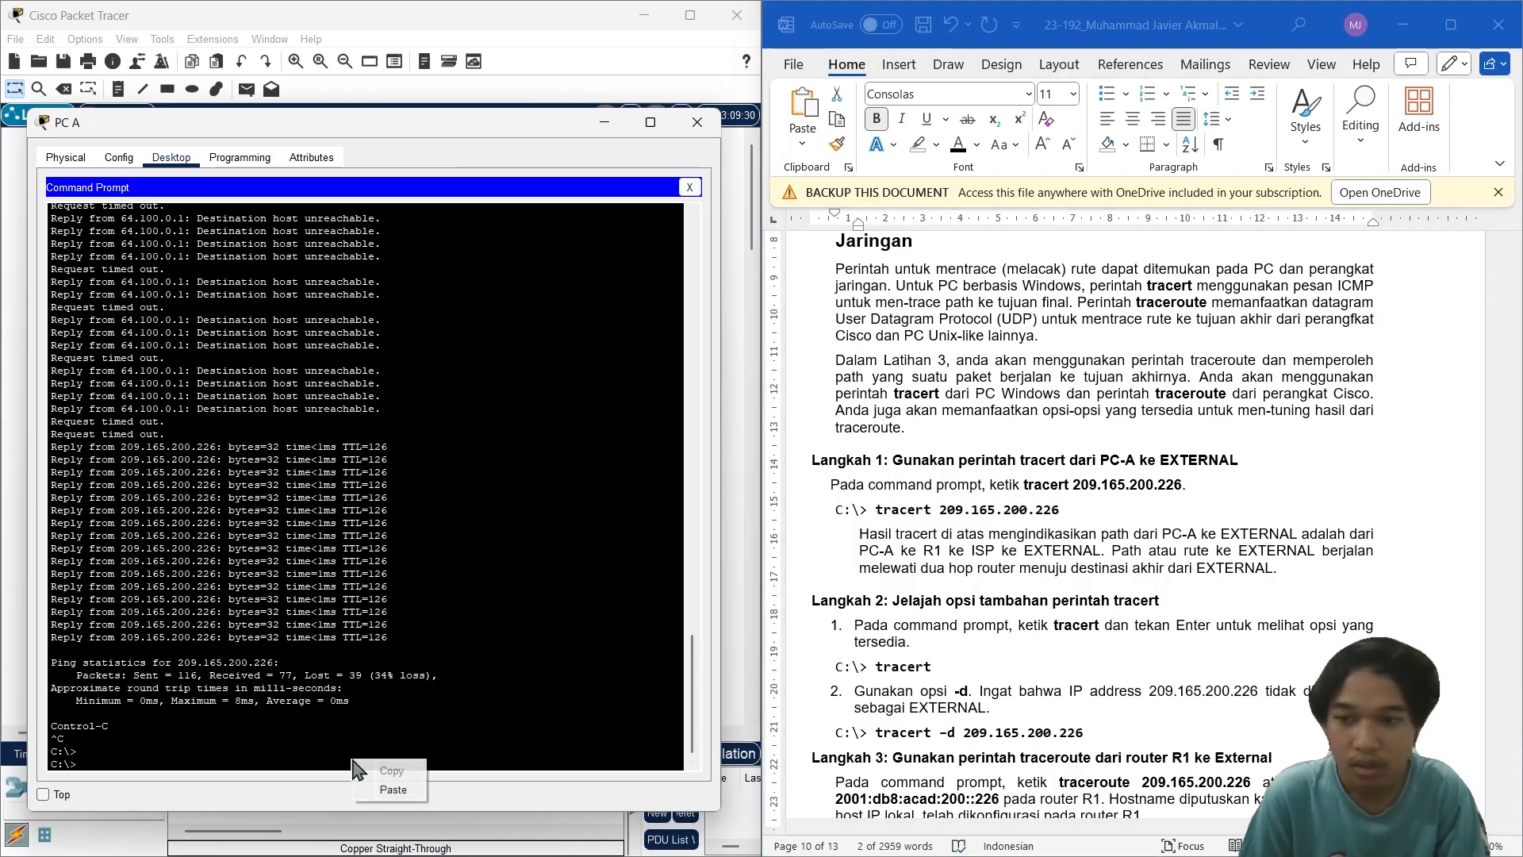
{"action": "left_click", "coordinate": [405, 785]}
{"action": "key", "text": "Return"}
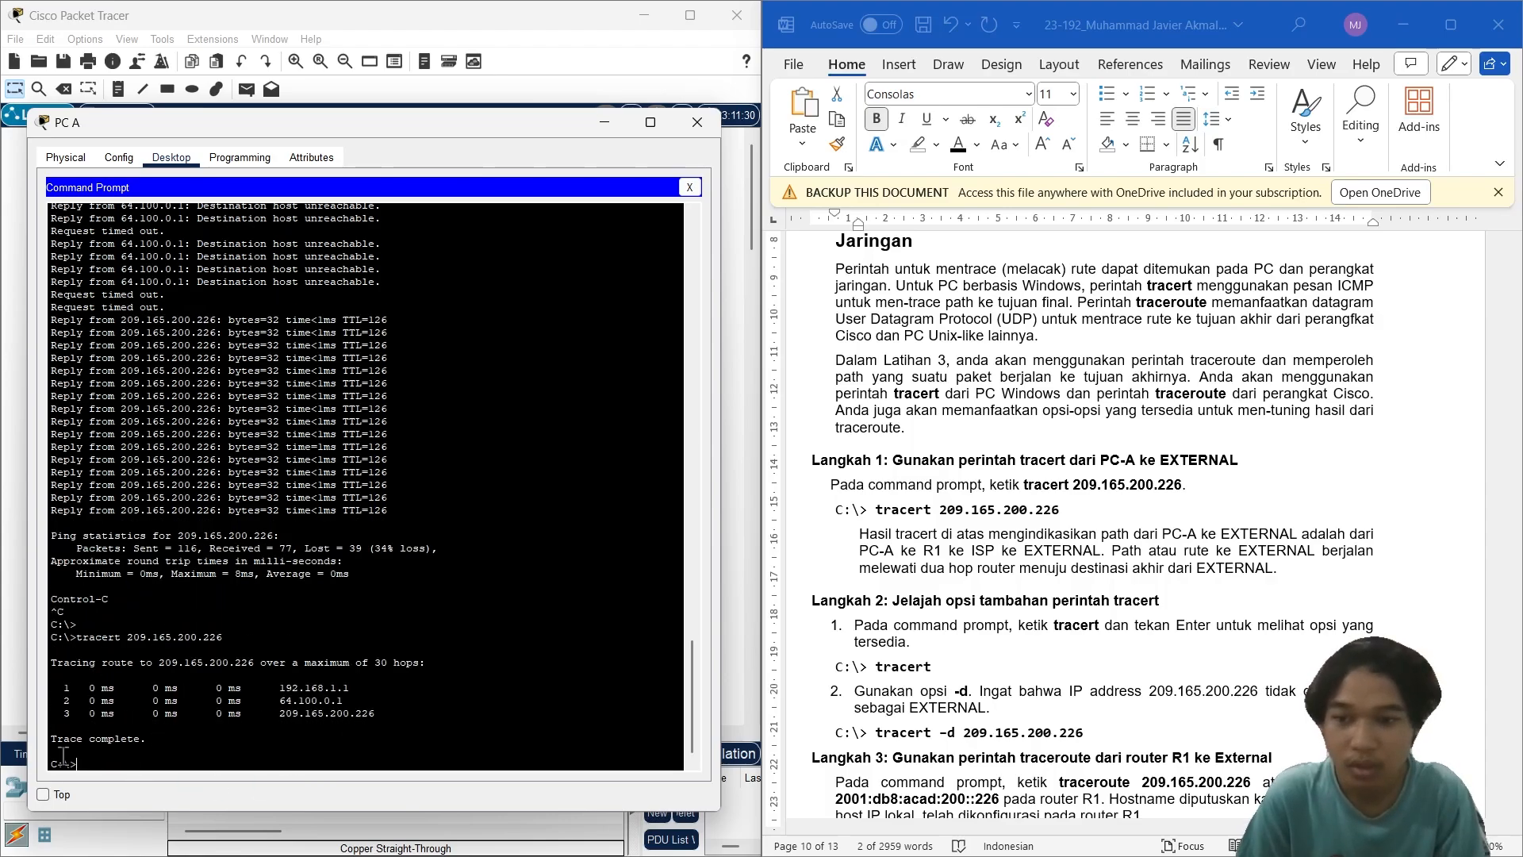
Step: Run tracert without arguments on PC A to list its options, as Langkah 2 item 1 asks
{"action": "scroll", "coordinate": [916, 649], "scroll_direction": "down", "scroll_amount": 1}
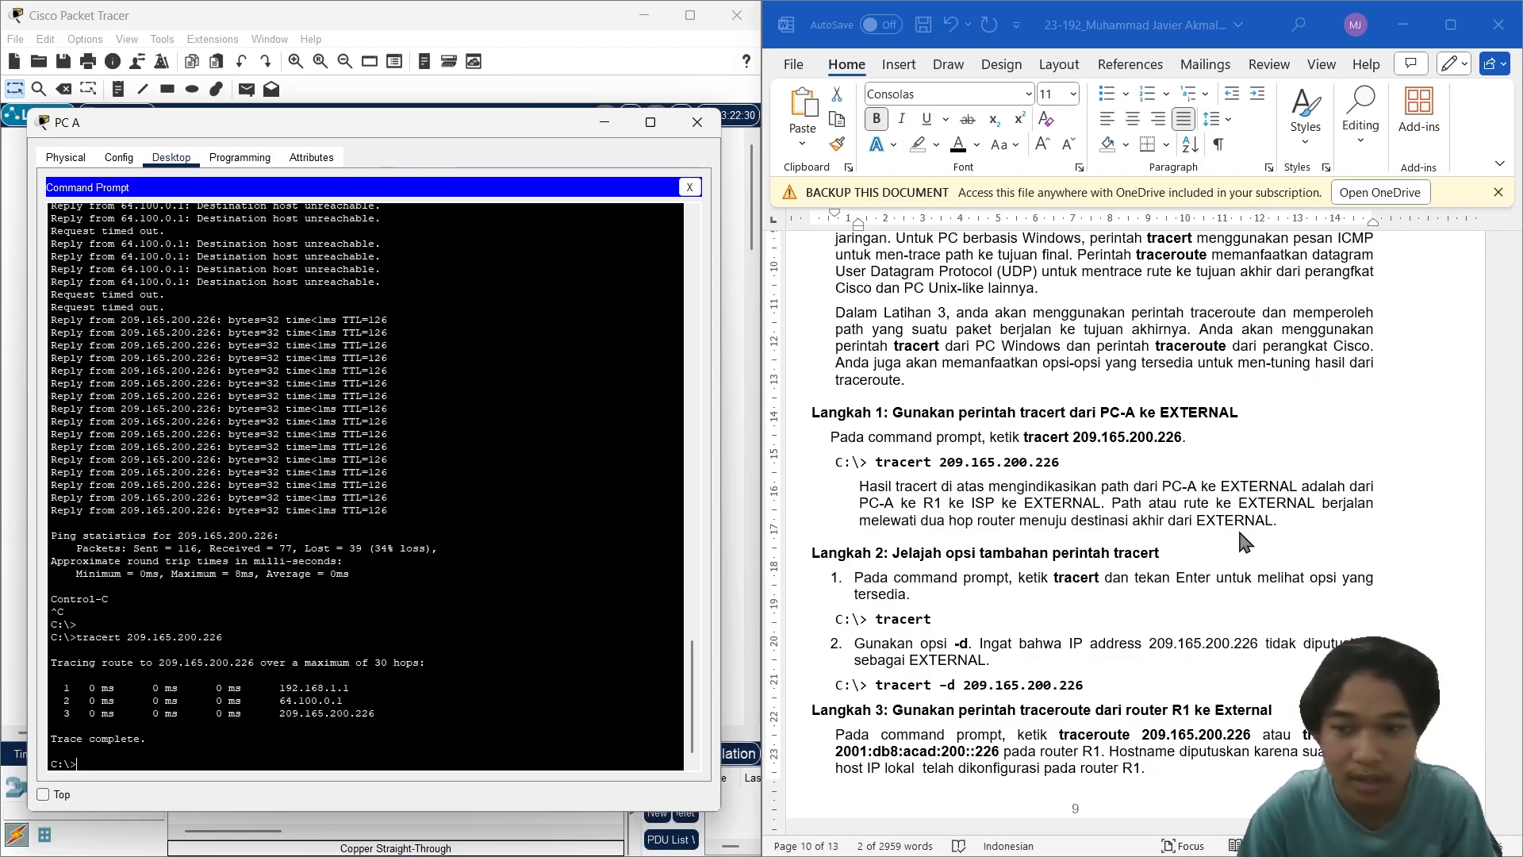
{"action": "scroll", "coordinate": [1083, 588], "scroll_direction": "down", "scroll_amount": 3}
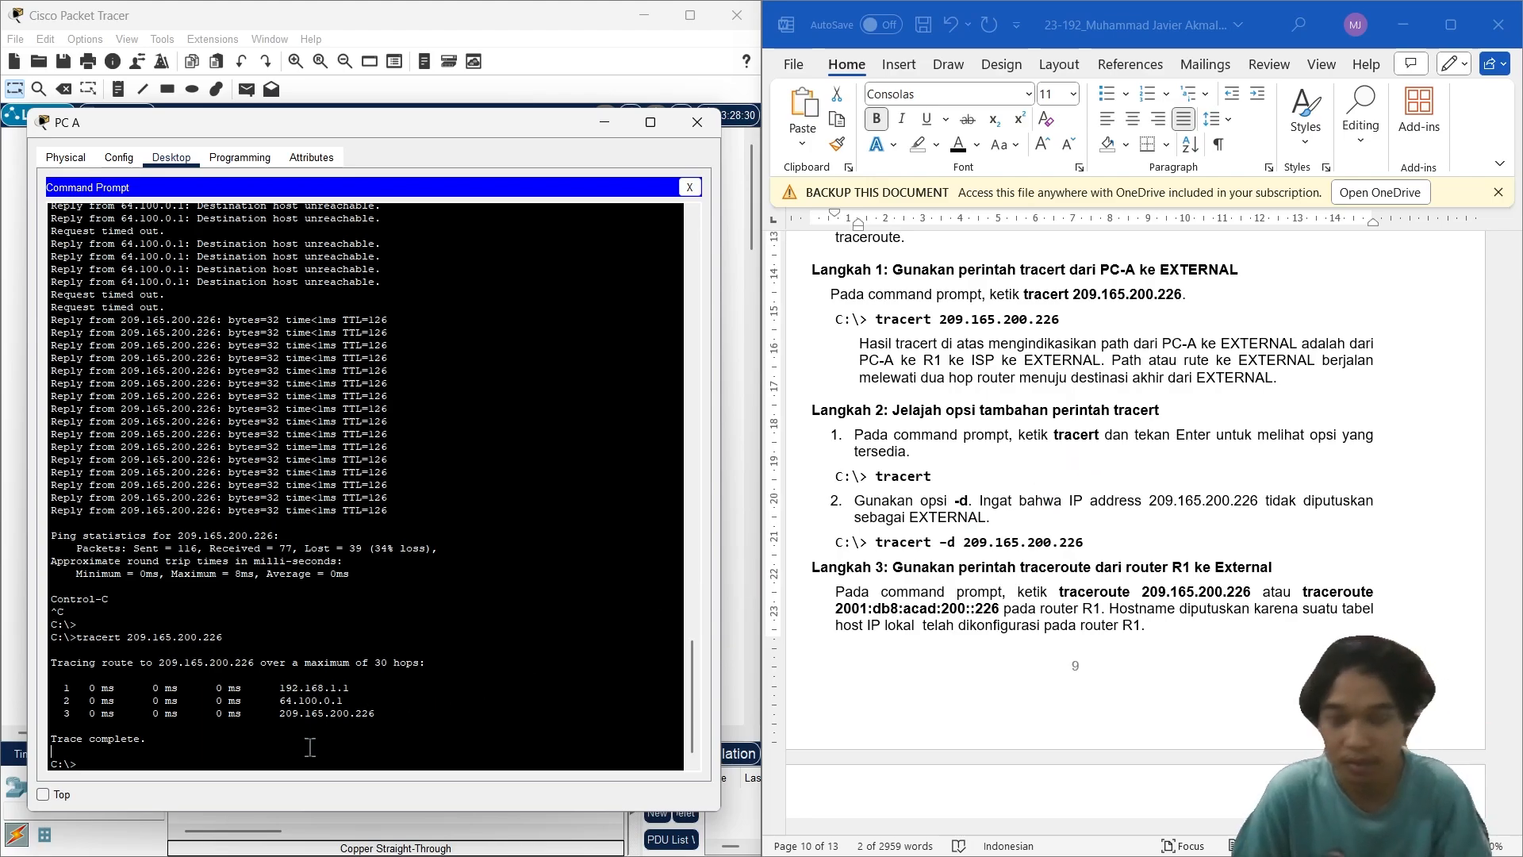
{"action": "type", "text": "tracer"}
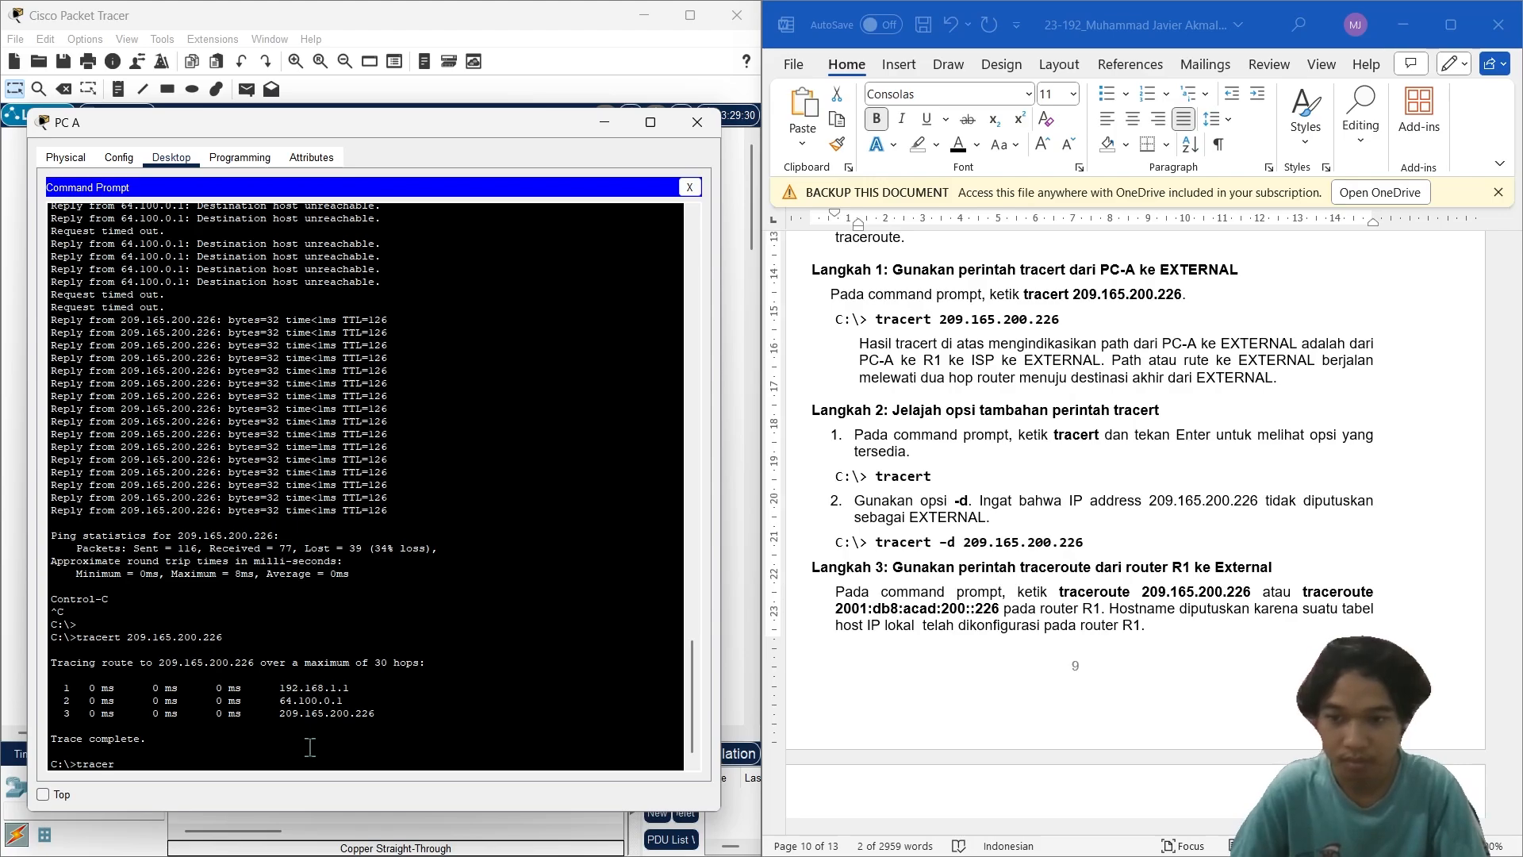
{"action": "type", "text": "t"}
{"action": "key", "text": "Return"}
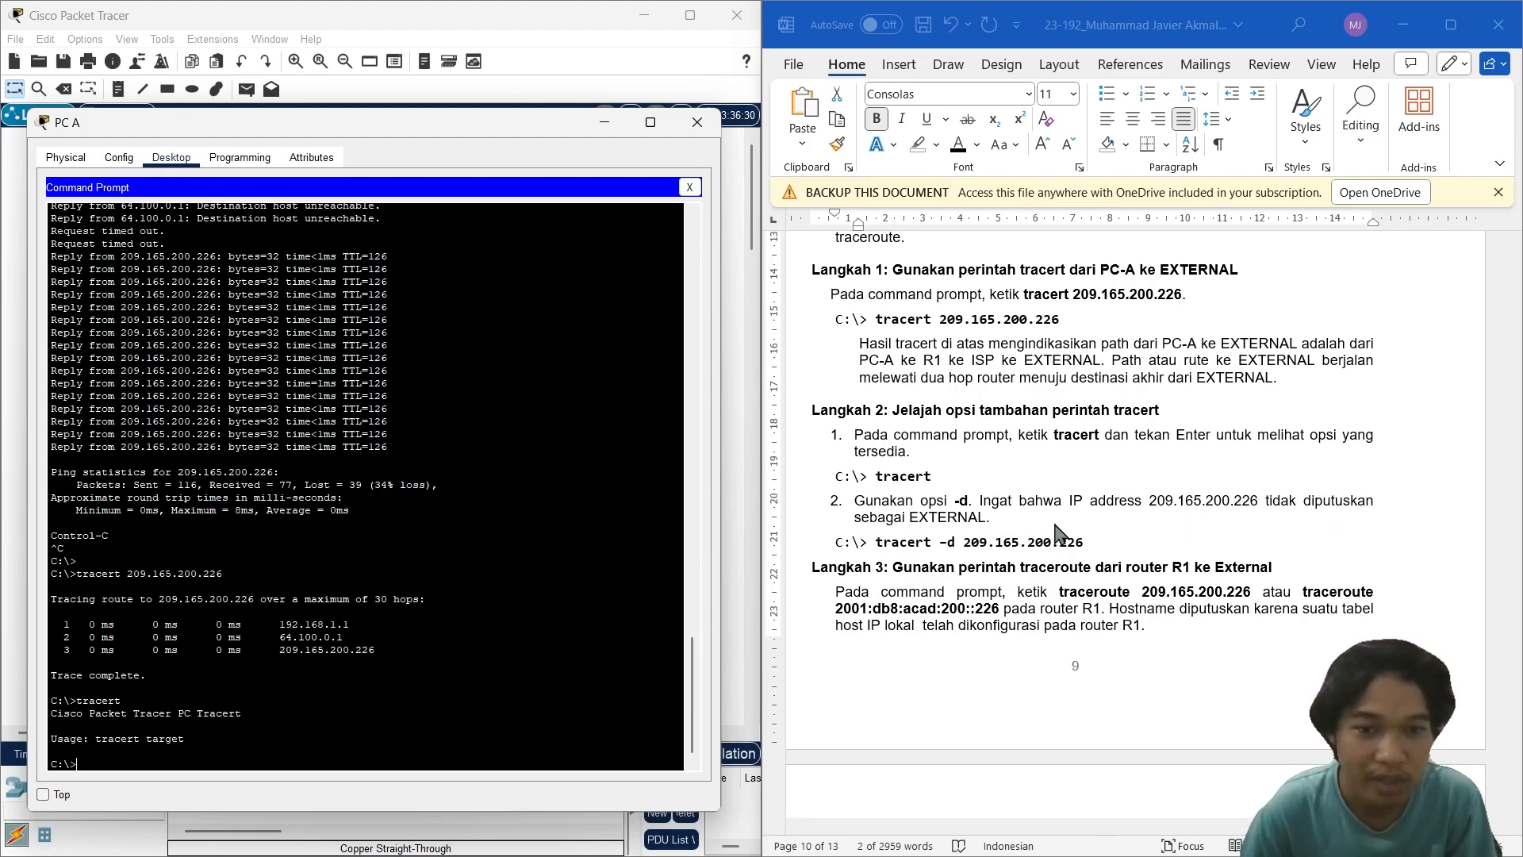
Step: Copy the Langkah 2 command into PC A's Command Prompt, restore its missing hyphen, and run tracert -d 209.165.200.226
{"action": "left_click_drag", "start_coordinate": [1084, 543], "coordinate": [910, 550]}
{"action": "left_click", "coordinate": [429, 755]}
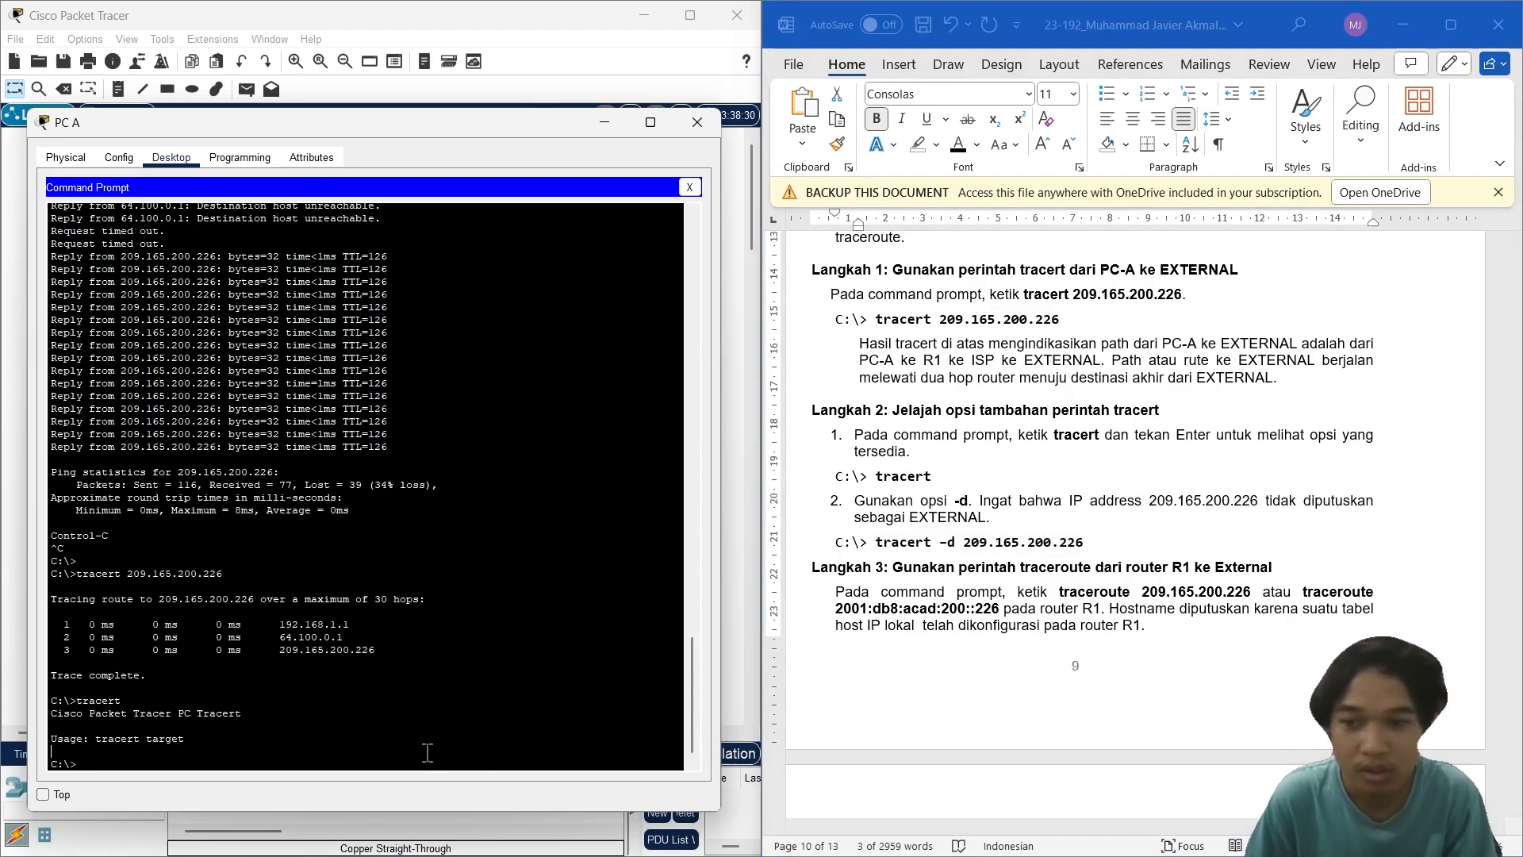
{"action": "right_click", "coordinate": [429, 754]}
{"action": "left_click", "coordinate": [480, 788]}
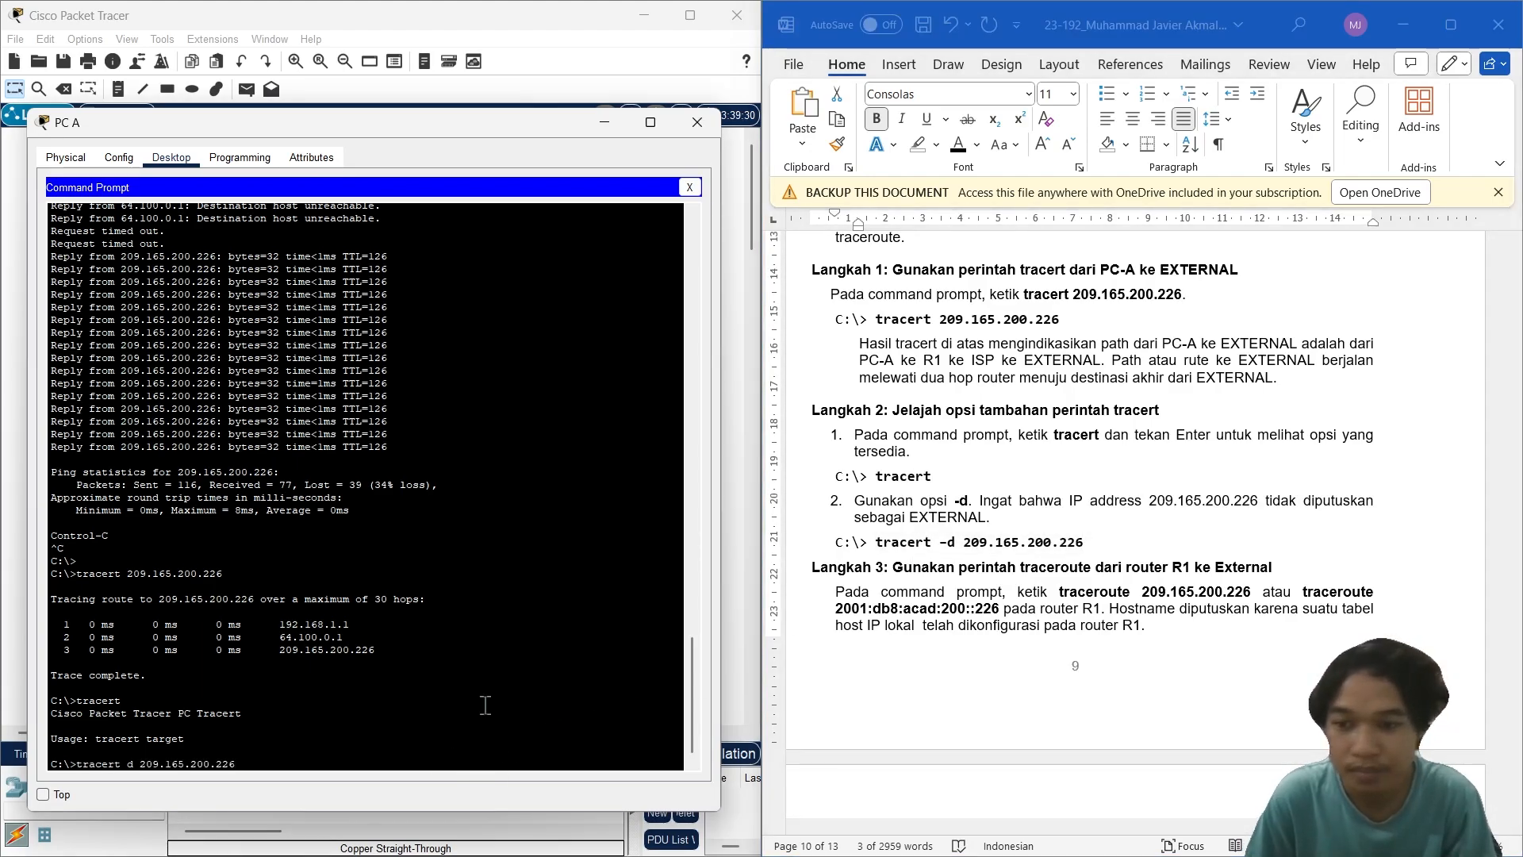
{"action": "key", "text": "Left"}
{"action": "key", "text": "Left"}
{"action": "key", "text": "Left"}
{"action": "key", "text": "Left"}
{"action": "key", "text": "Left"}
{"action": "key", "text": "Left"}
{"action": "key", "text": "Left"}
{"action": "key", "text": "Left"}
{"action": "key", "text": "Left"}
{"action": "key", "text": "Left"}
{"action": "key", "text": "Left"}
{"action": "key", "text": "Left"}
{"action": "key", "text": "Left"}
{"action": "key", "text": "Left"}
{"action": "key", "text": "Left"}
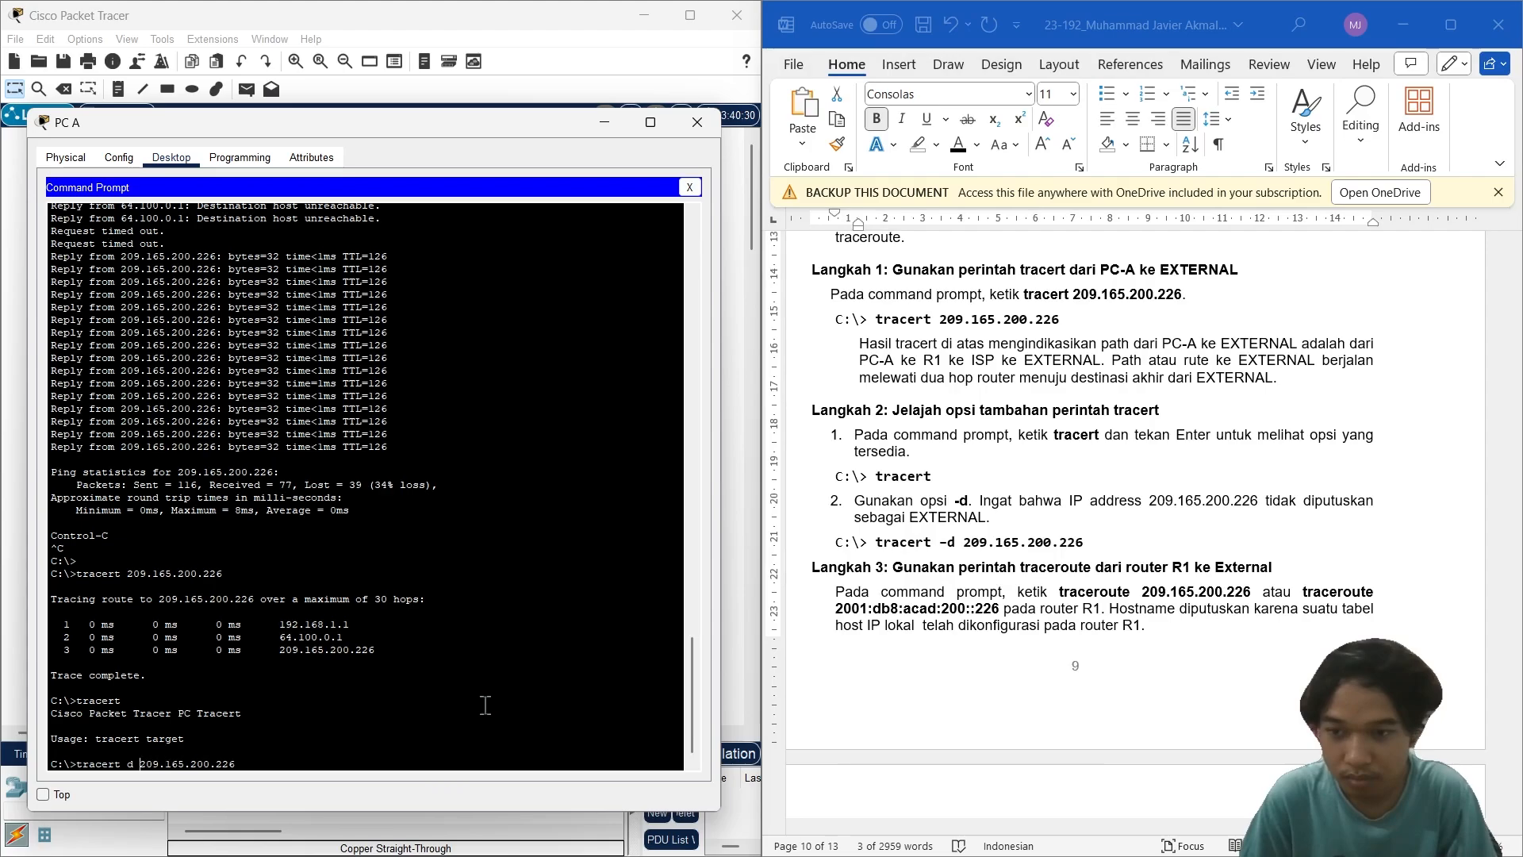
{"action": "type", "text": "-"}
{"action": "key", "text": "Return"}
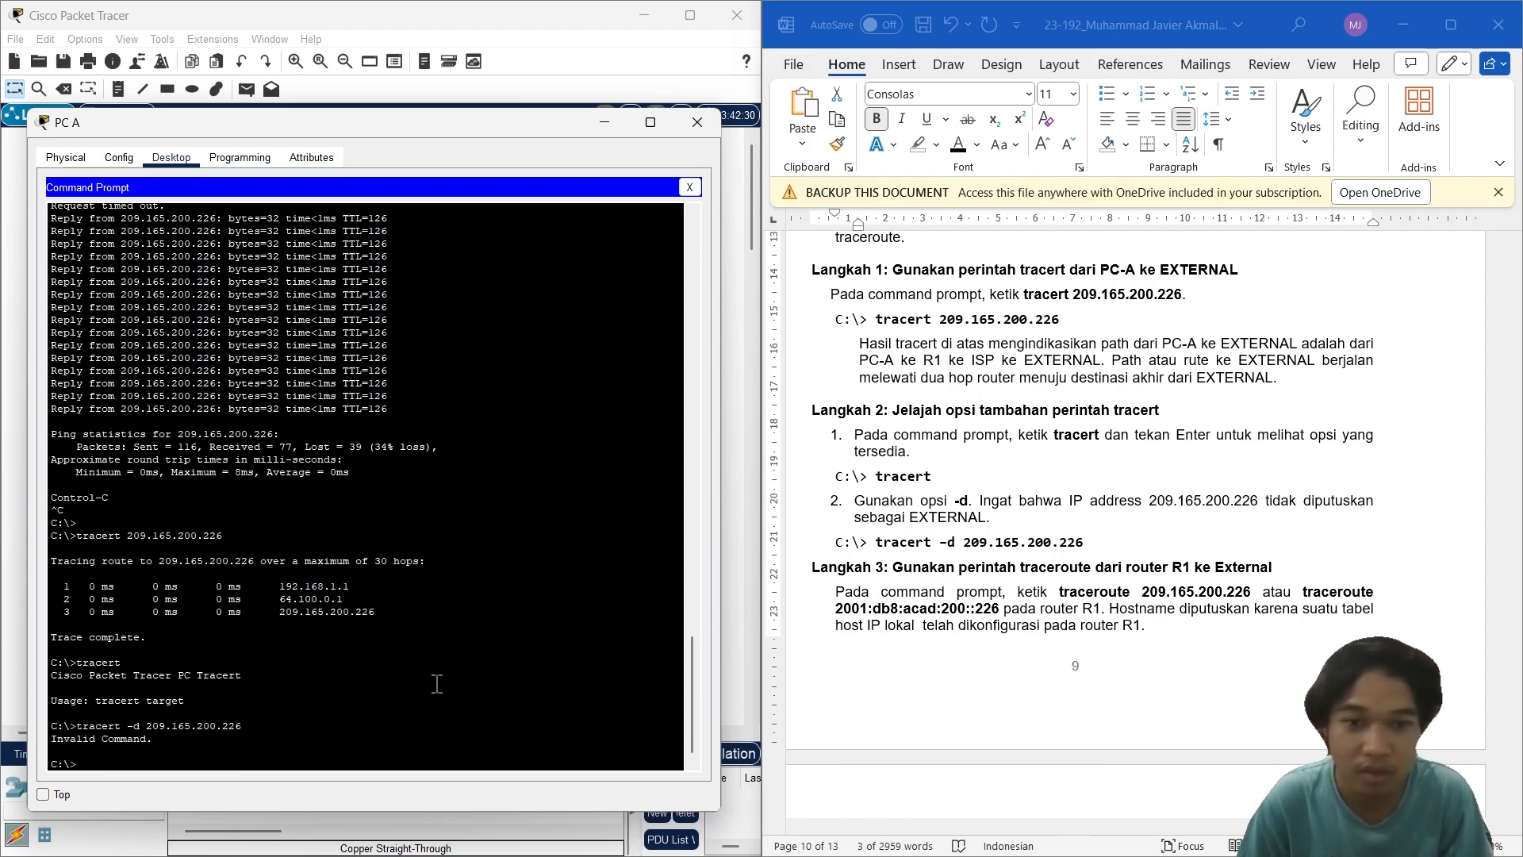
Step: Compare PC A's tracert -d response with the worksheet's note on that option and read the Langkah 3 traceroute instructions for R1
{"action": "left_click", "coordinate": [1351, 514]}
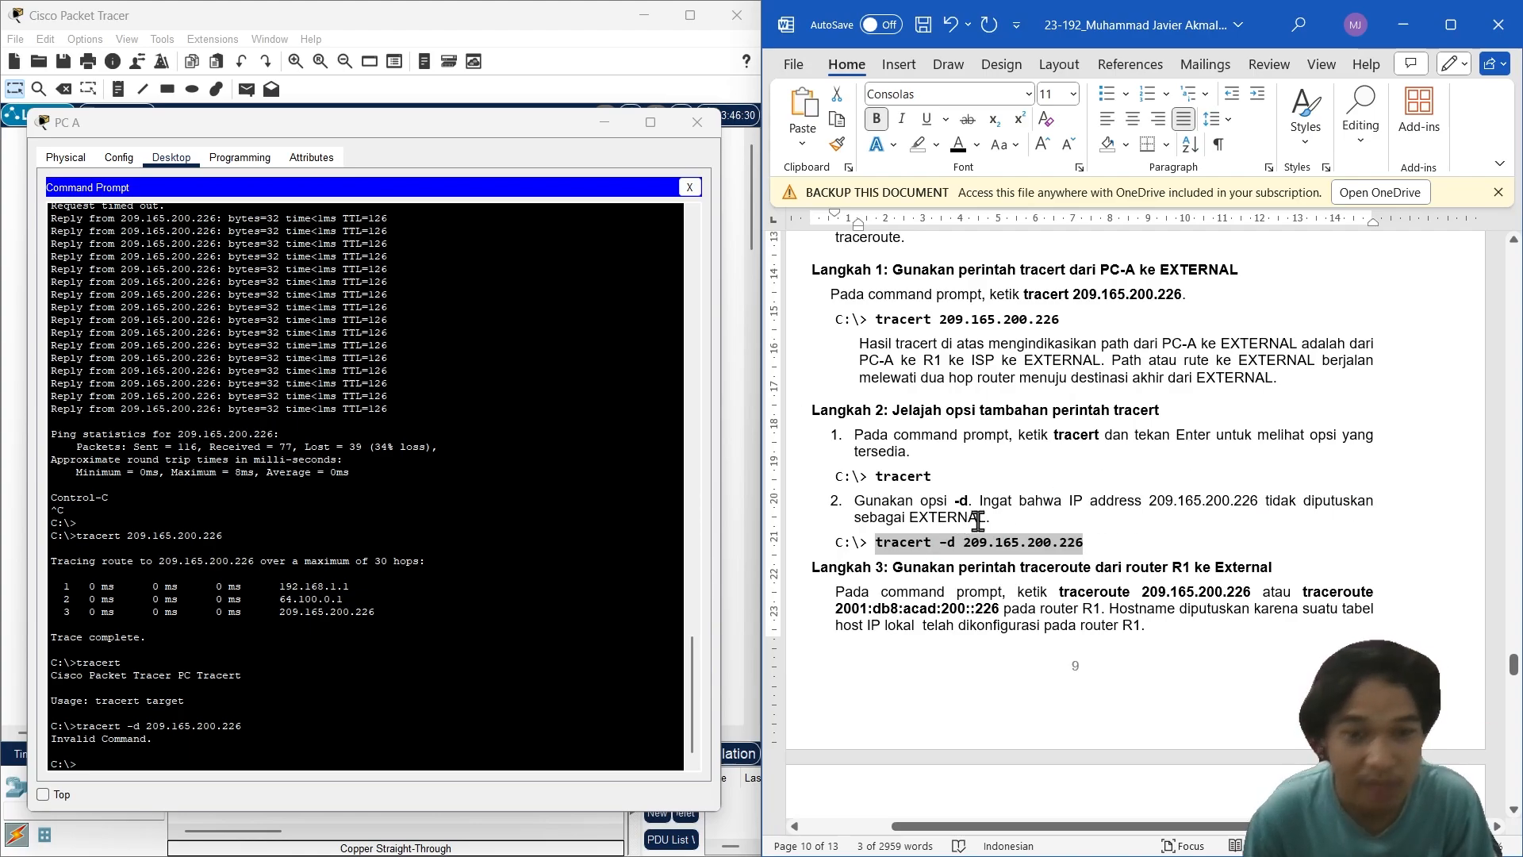
{"action": "left_click_drag", "start_coordinate": [991, 521], "coordinate": [922, 520]}
{"action": "left_click", "coordinate": [1161, 526]}
{"action": "scroll", "coordinate": [1137, 532], "scroll_direction": "down", "scroll_amount": 3}
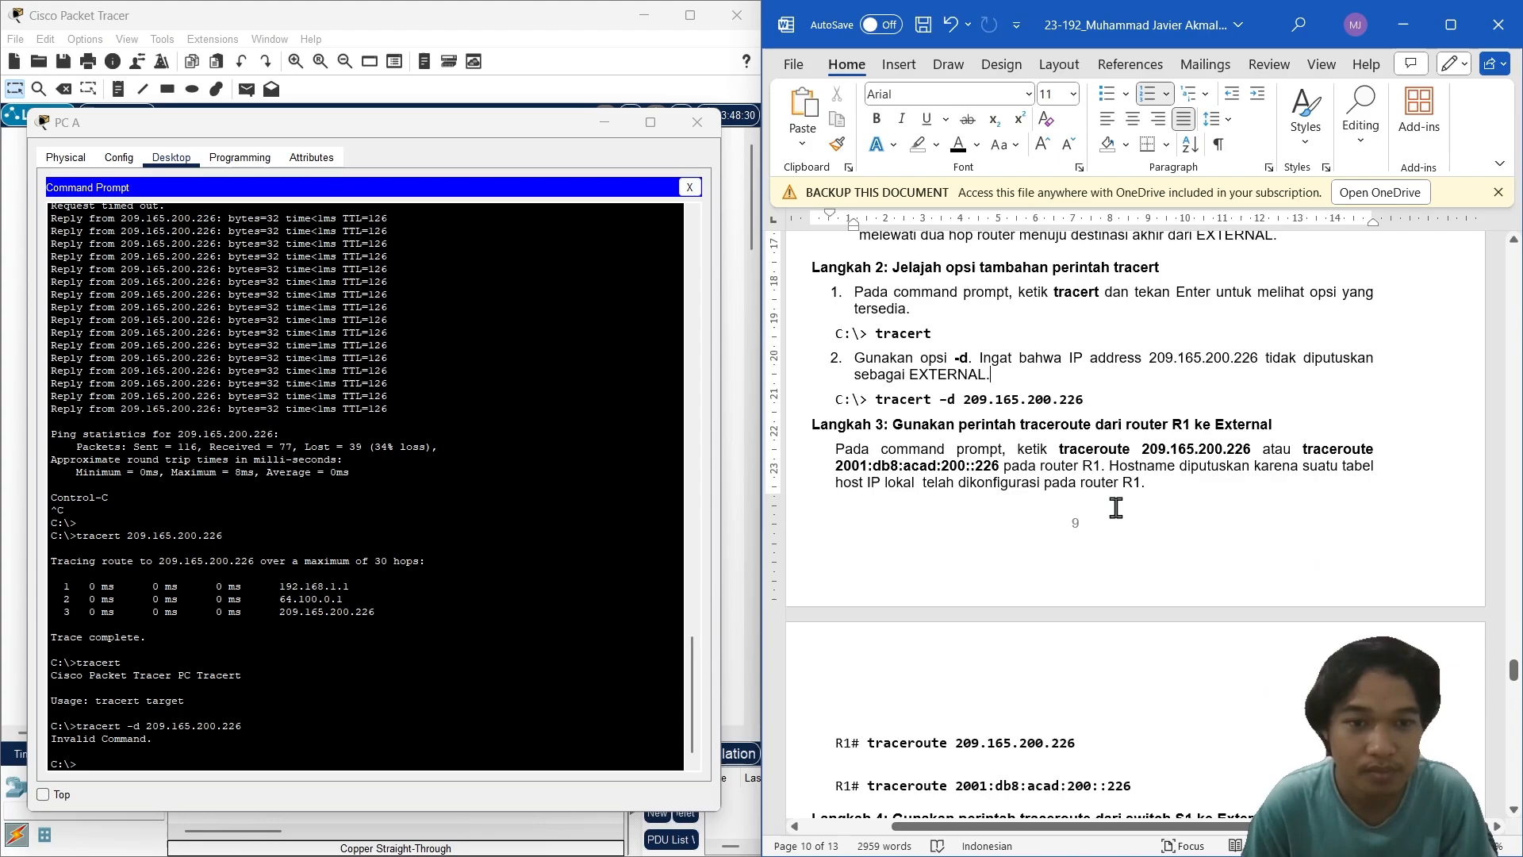
{"action": "scroll", "coordinate": [1170, 500], "scroll_direction": "down", "scroll_amount": 1}
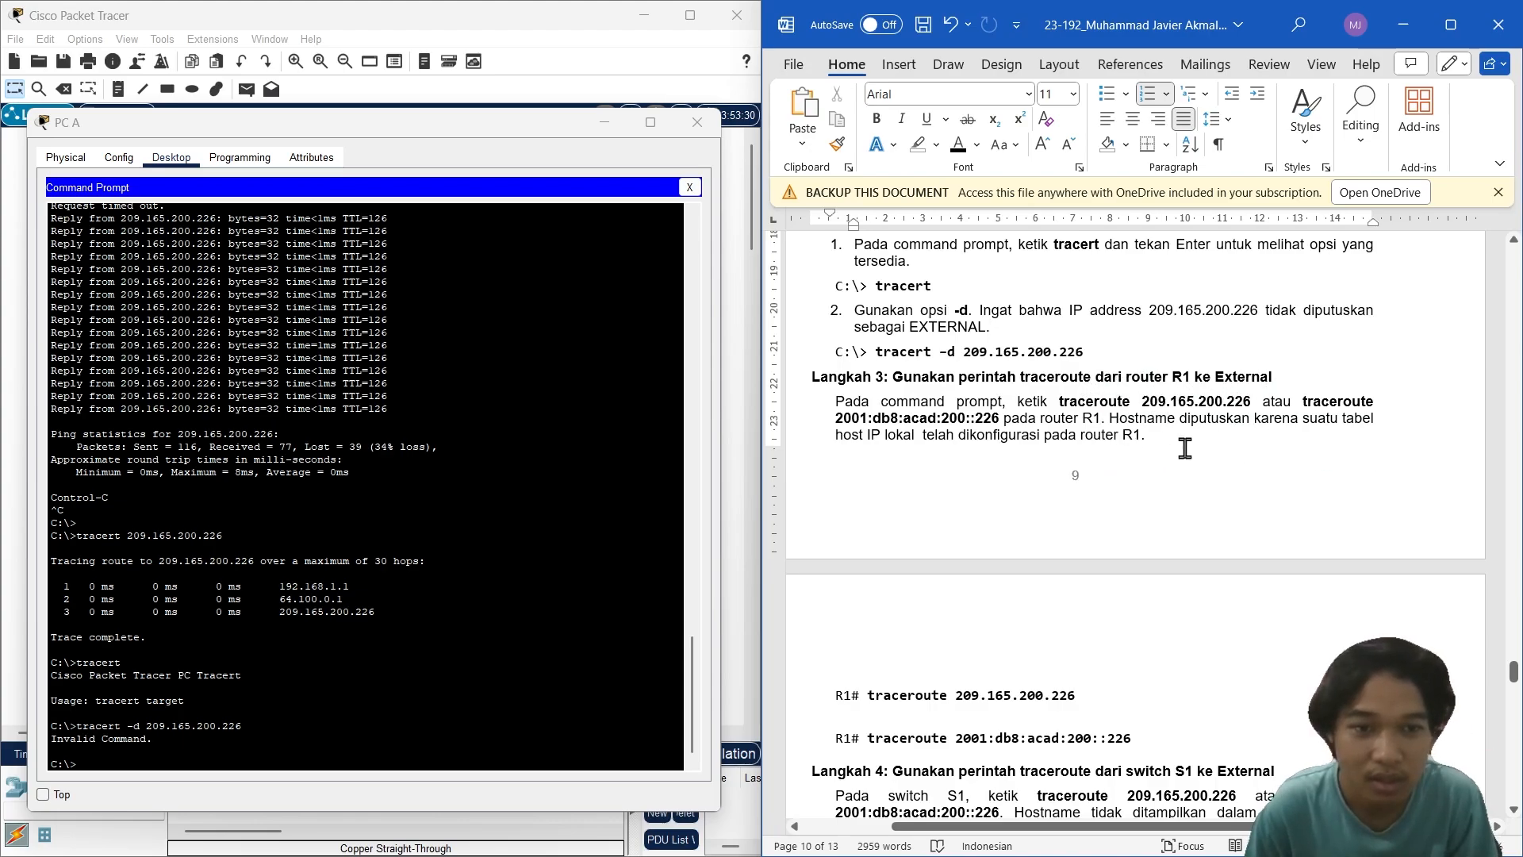
{"action": "left_click_drag", "start_coordinate": [1119, 421], "coordinate": [1138, 447]}
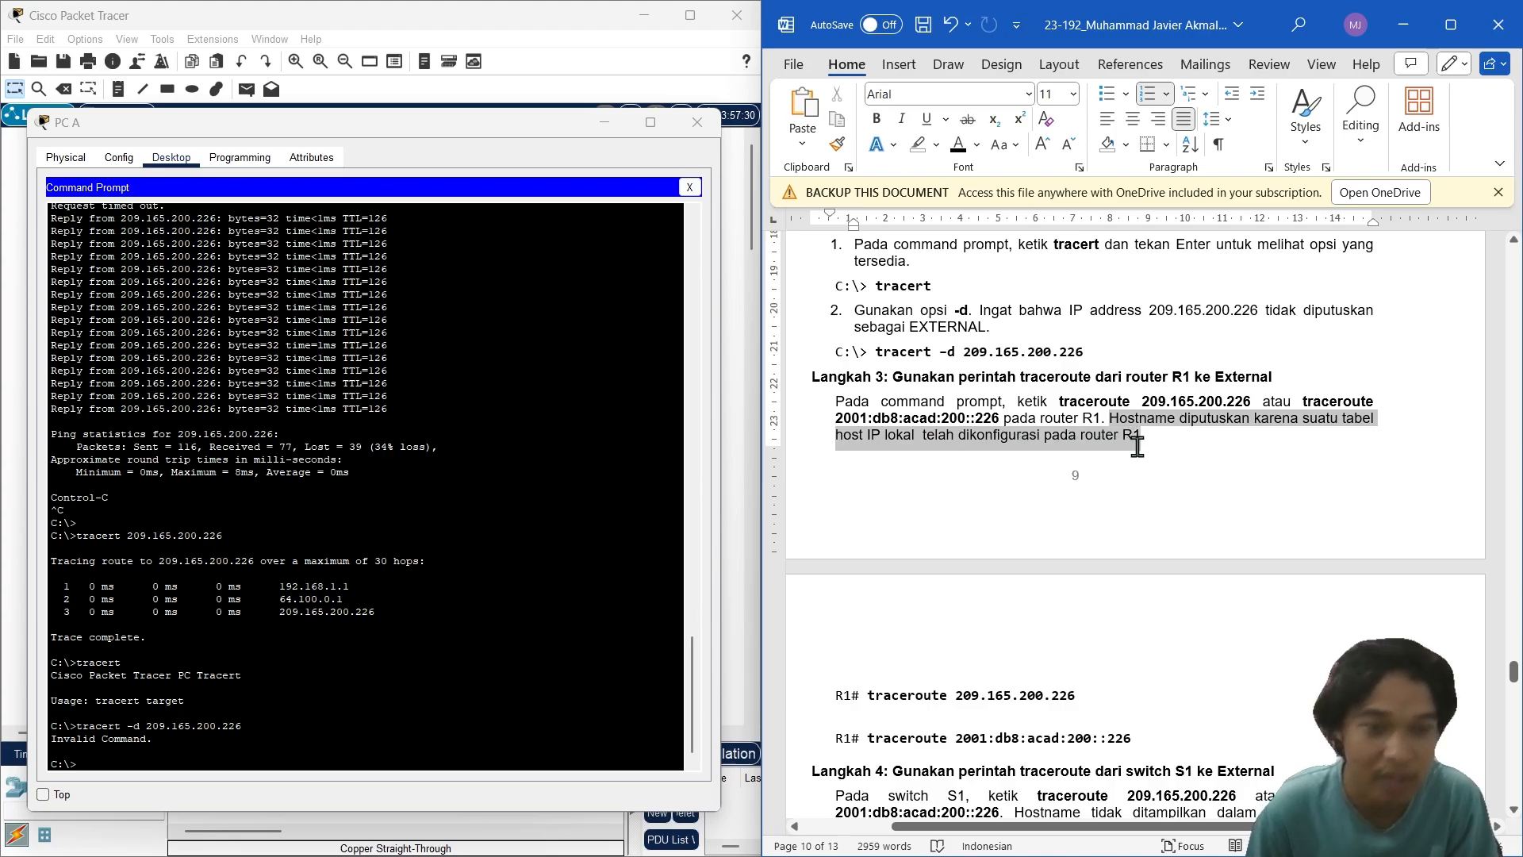
{"action": "left_click", "coordinate": [1137, 446]}
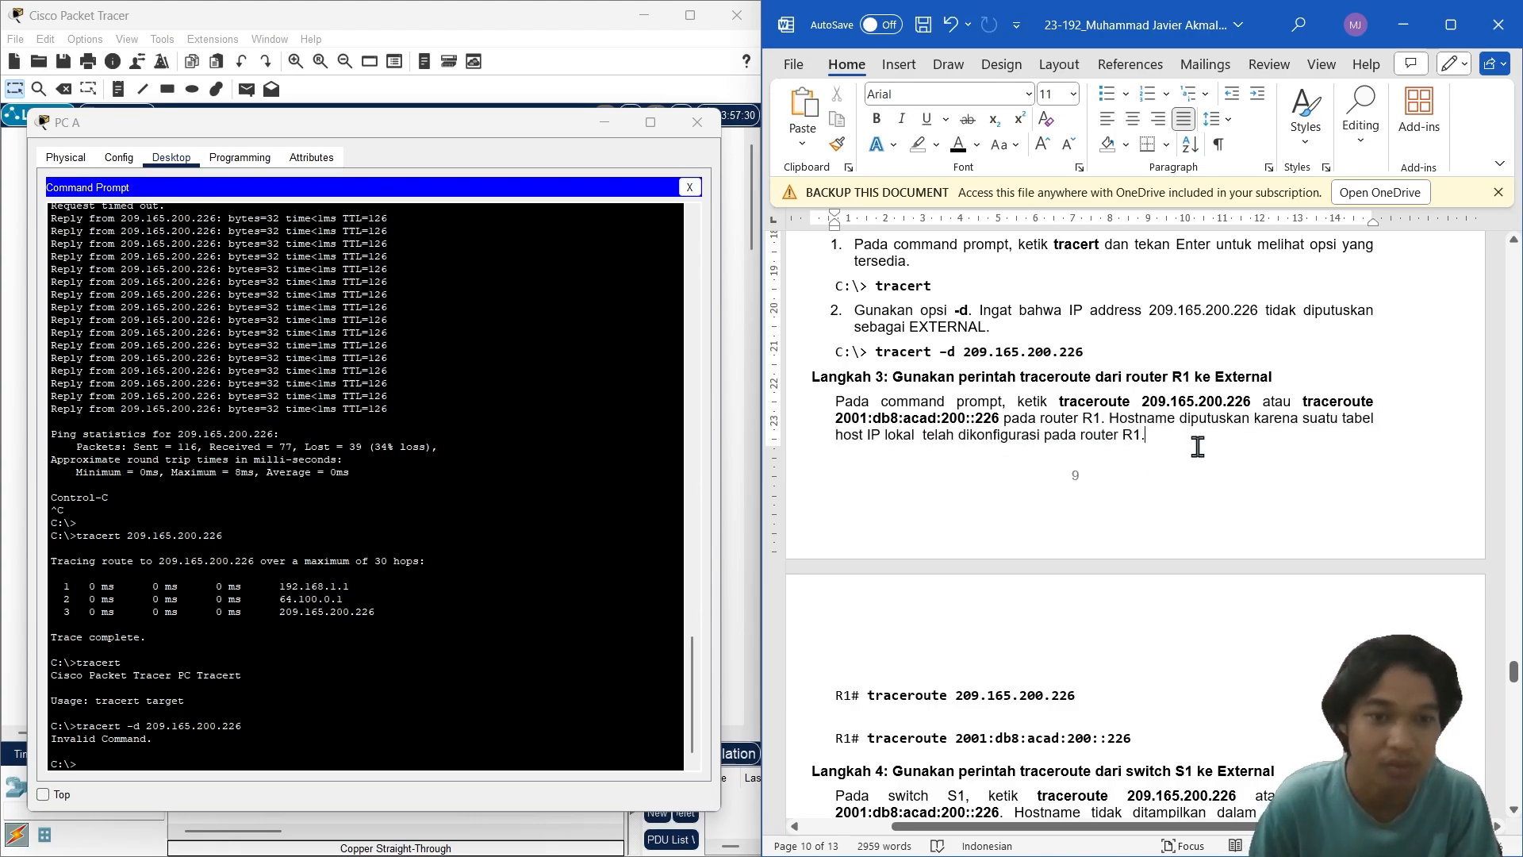
{"action": "left_click_drag", "start_coordinate": [159, 745], "coordinate": [77, 739]}
{"action": "left_click", "coordinate": [1061, 478]}
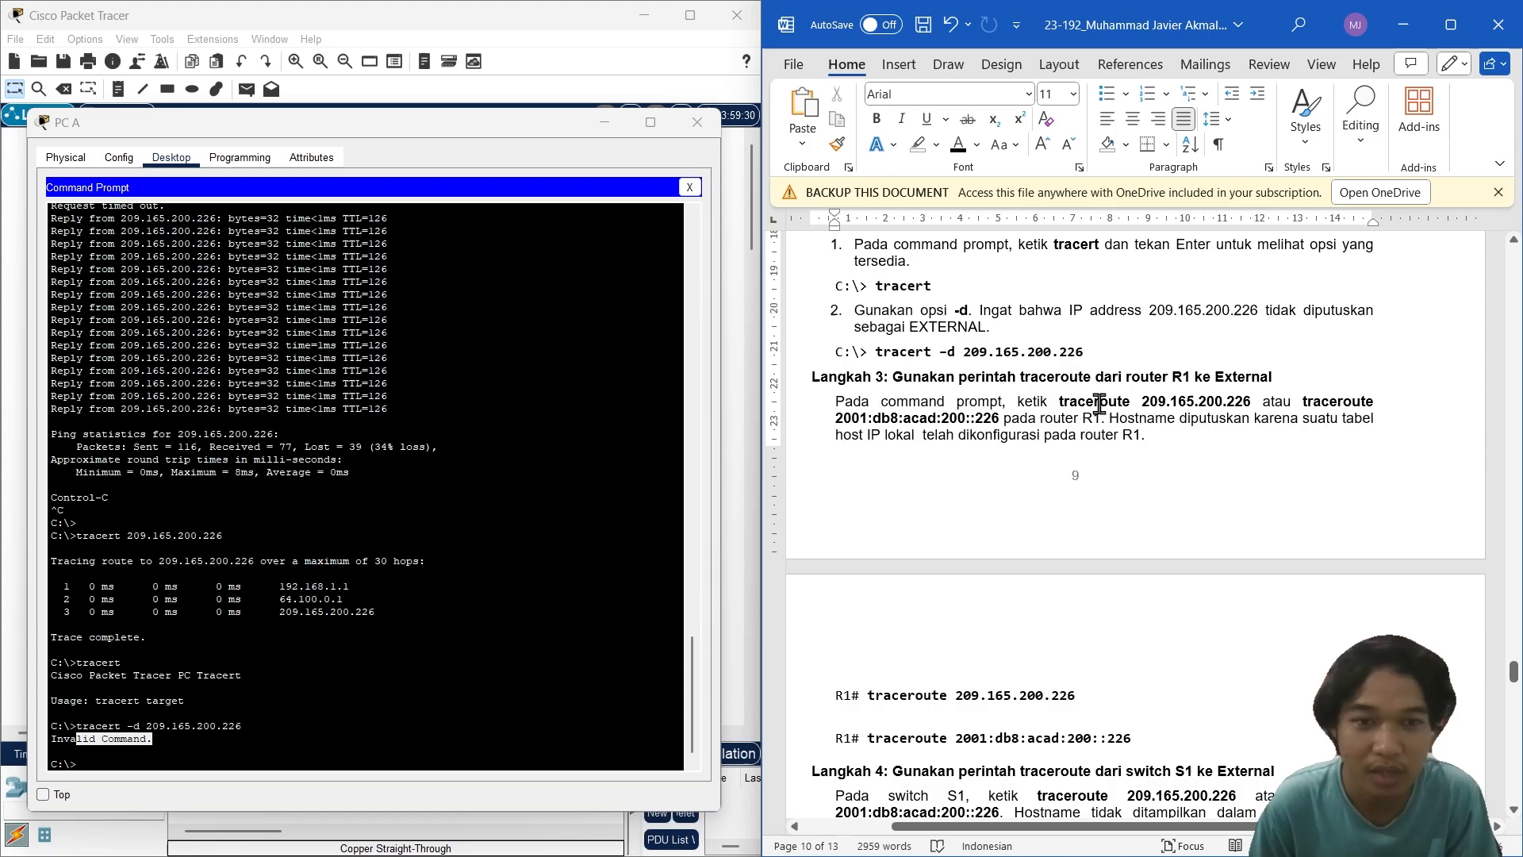
{"action": "scroll", "coordinate": [1111, 445], "scroll_direction": "down", "scroll_amount": 3}
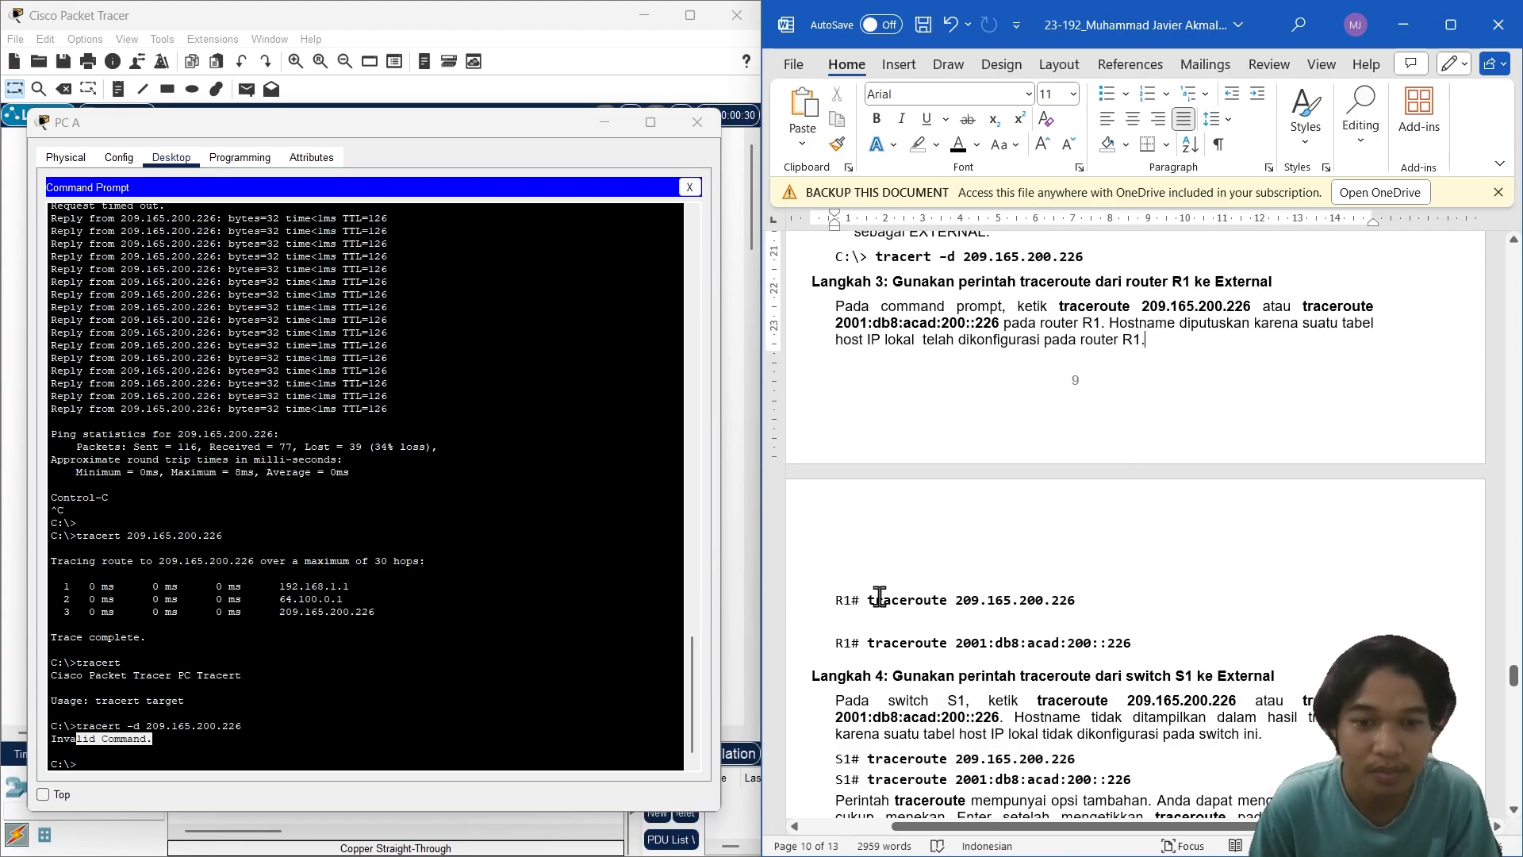
Step: Copy traceroute 209.165.200.226 from the worksheet's Langkah 3 and try to run it in PC A's Command Prompt
{"action": "left_click_drag", "start_coordinate": [879, 596], "coordinate": [1078, 603]}
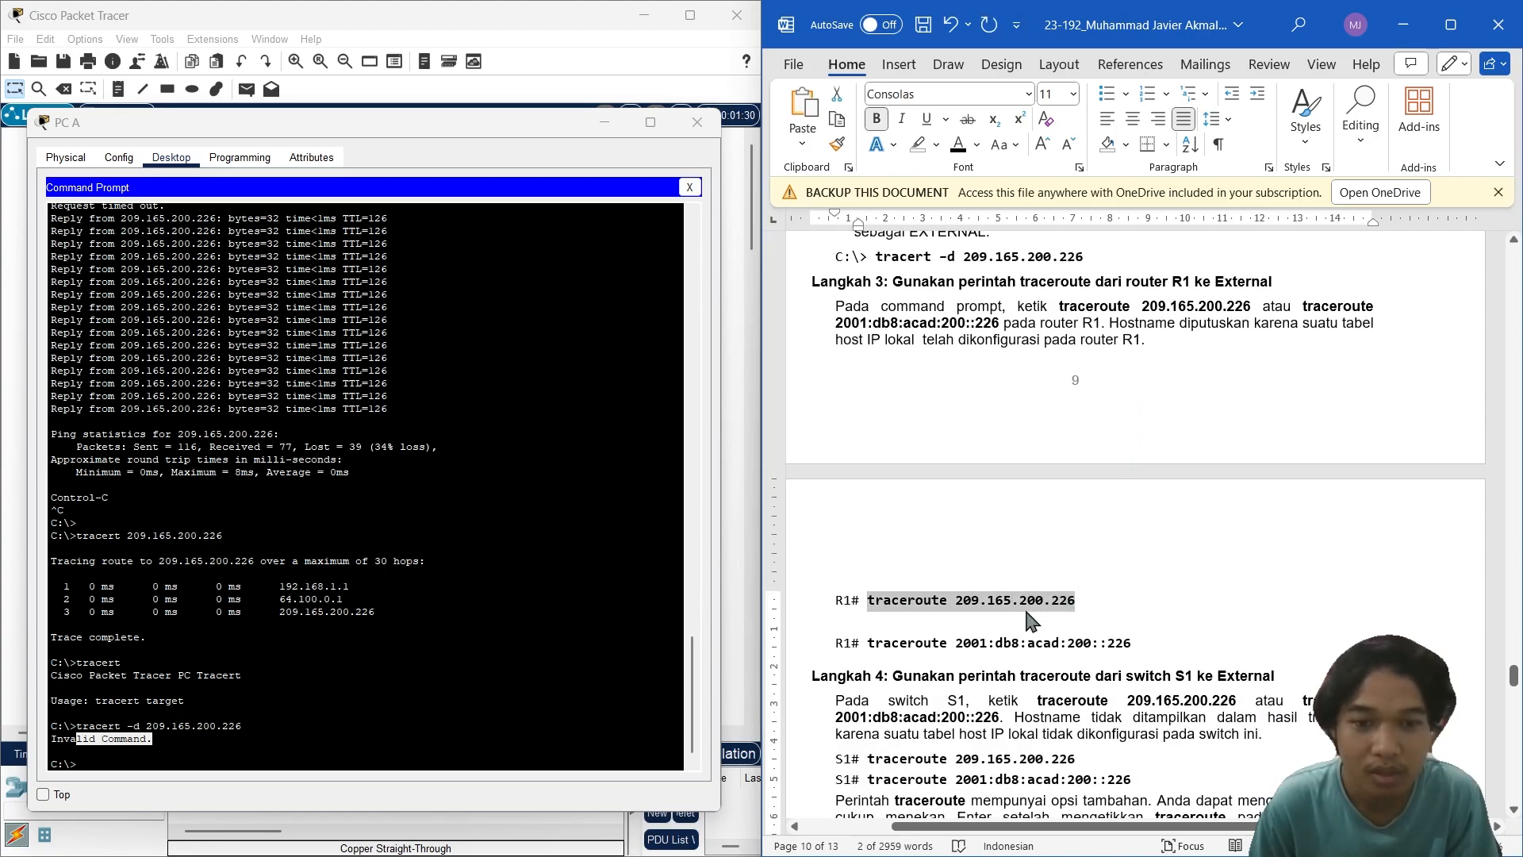
{"action": "scroll", "coordinate": [973, 522], "scroll_direction": "up", "scroll_amount": 1}
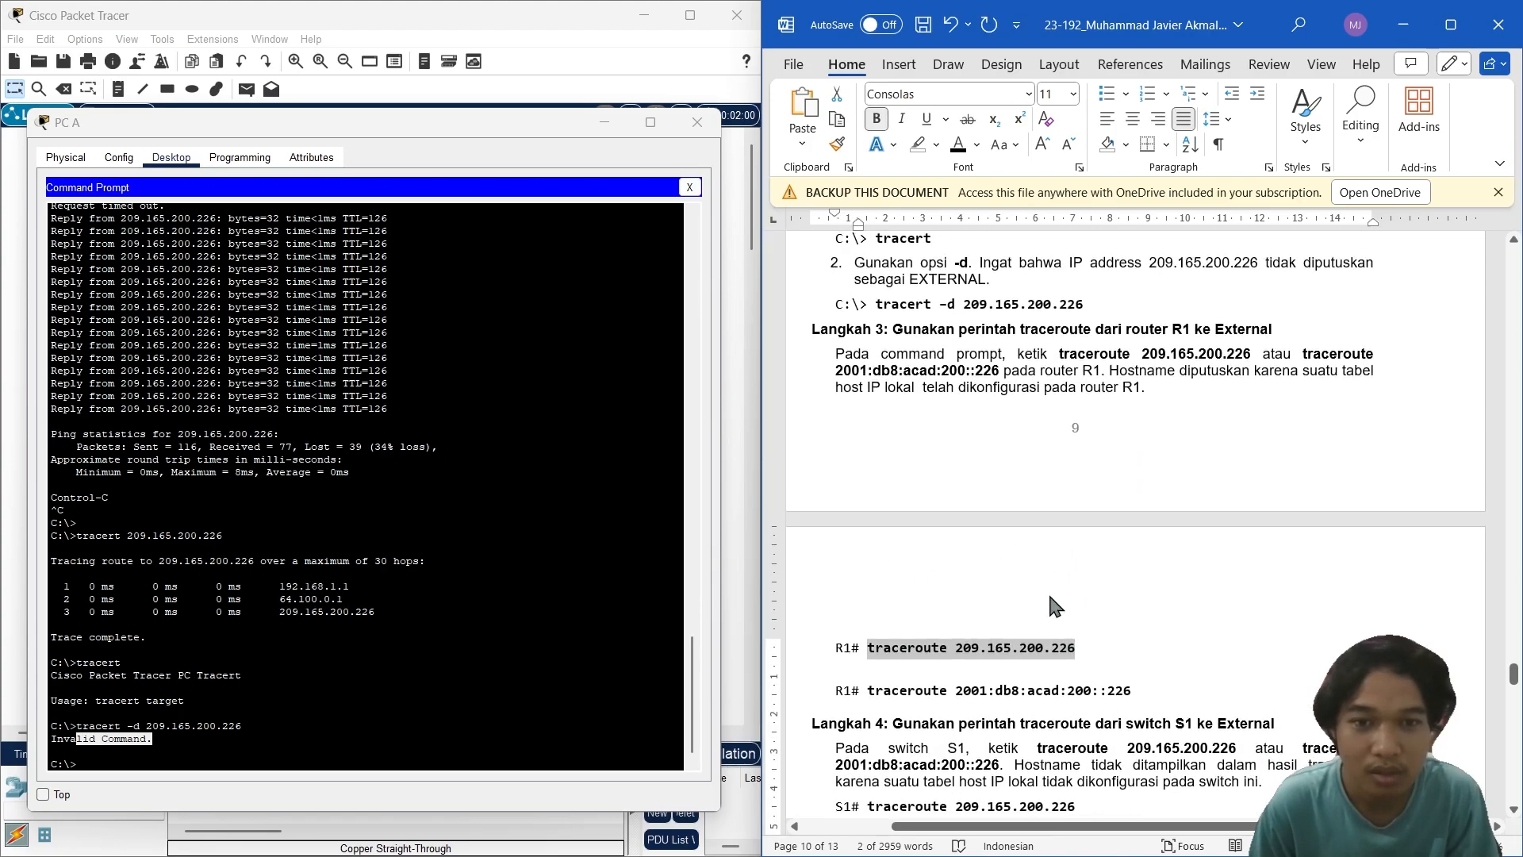
{"action": "right_click", "coordinate": [341, 765]}
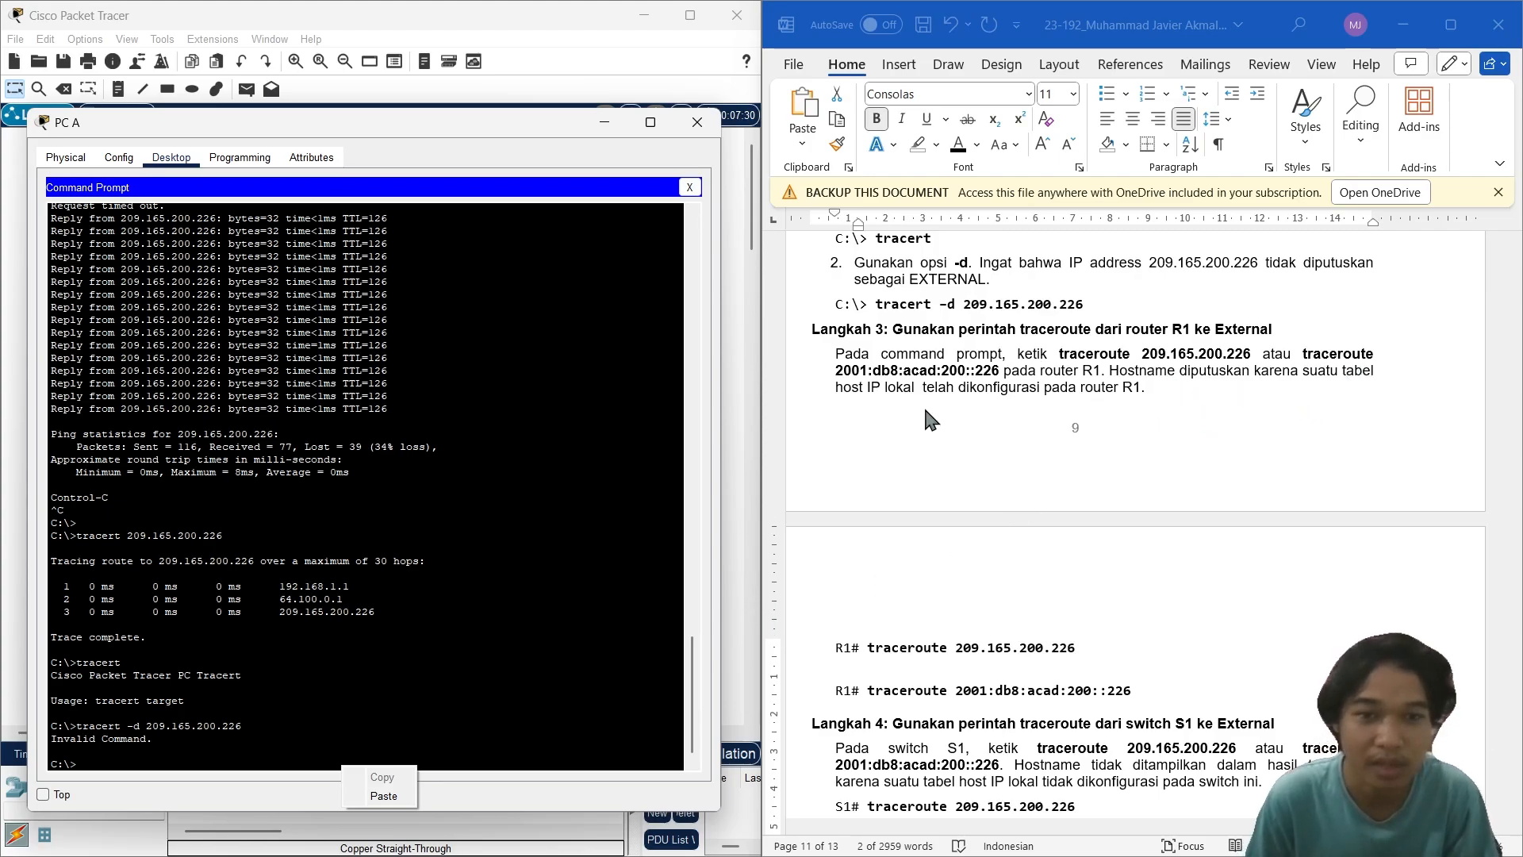
{"action": "left_click", "coordinate": [383, 796]}
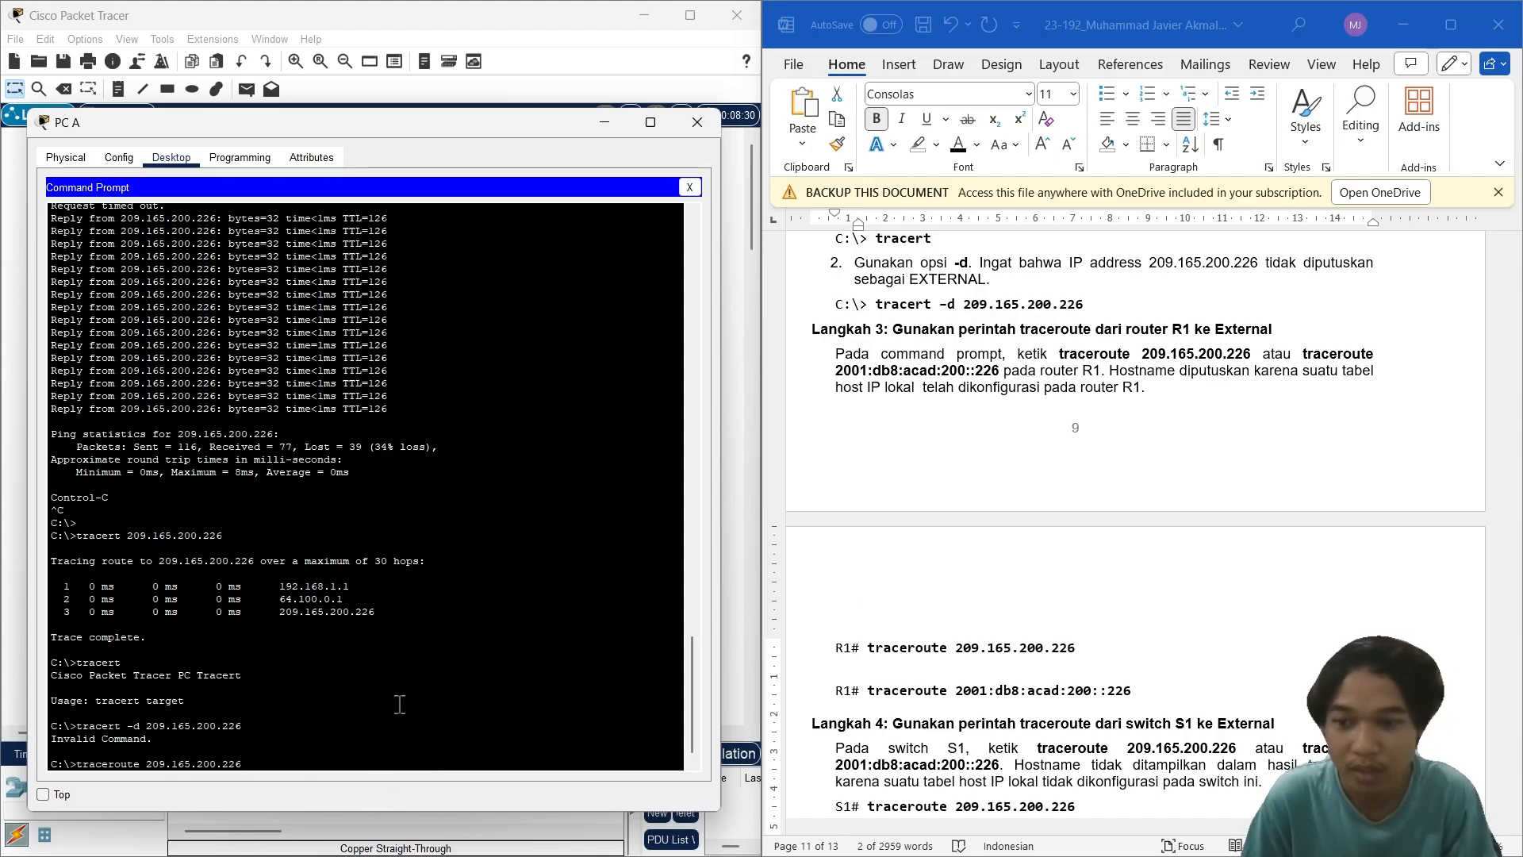
{"action": "key", "text": "Return"}
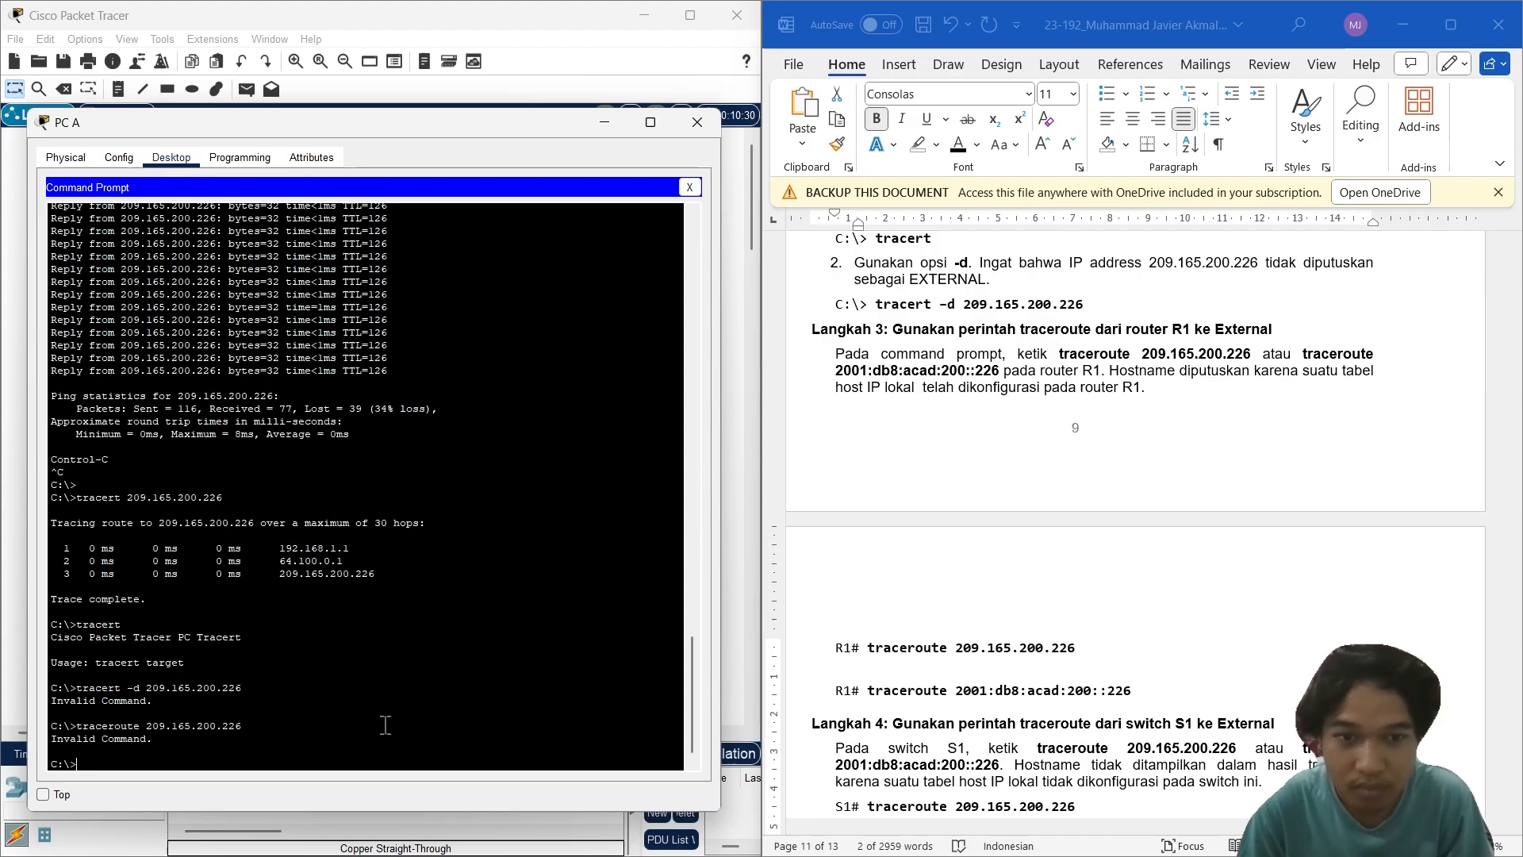
Step: Try to run Langkah 3's traceroute 2001:db8:acad:200::226 in PC A's Command Prompt, and close PC A's window
{"action": "left_click_drag", "start_coordinate": [1134, 692], "coordinate": [907, 704]}
{"action": "key", "text": "ctrl+c"}
{"action": "left_click", "coordinate": [364, 767]}
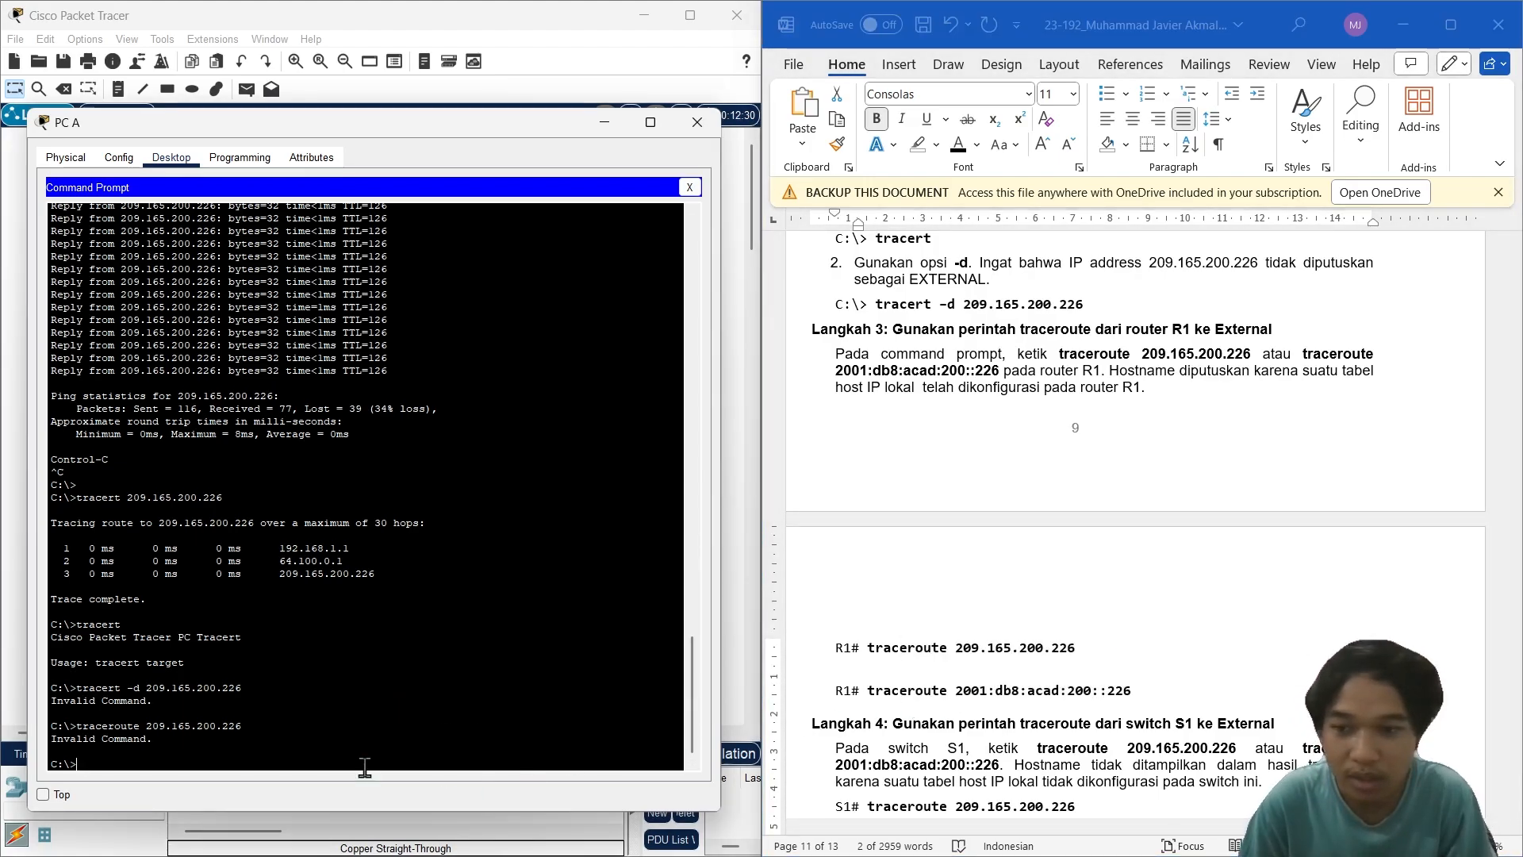
{"action": "right_click", "coordinate": [364, 767]}
{"action": "left_click", "coordinate": [417, 797]}
{"action": "key", "text": "Return"}
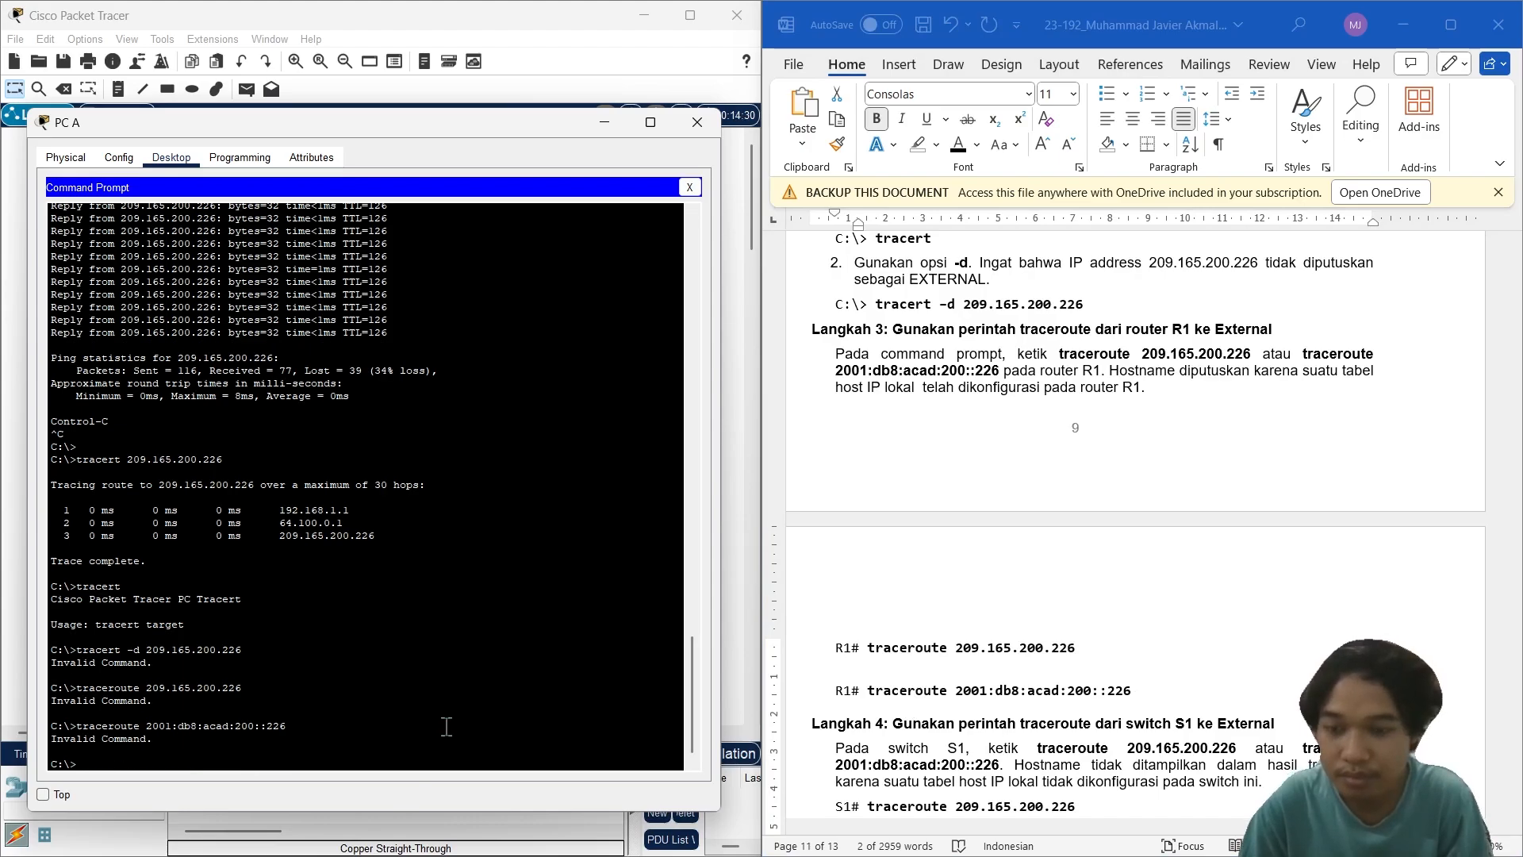
{"action": "right_click", "coordinate": [448, 726]}
{"action": "left_click", "coordinate": [485, 746]}
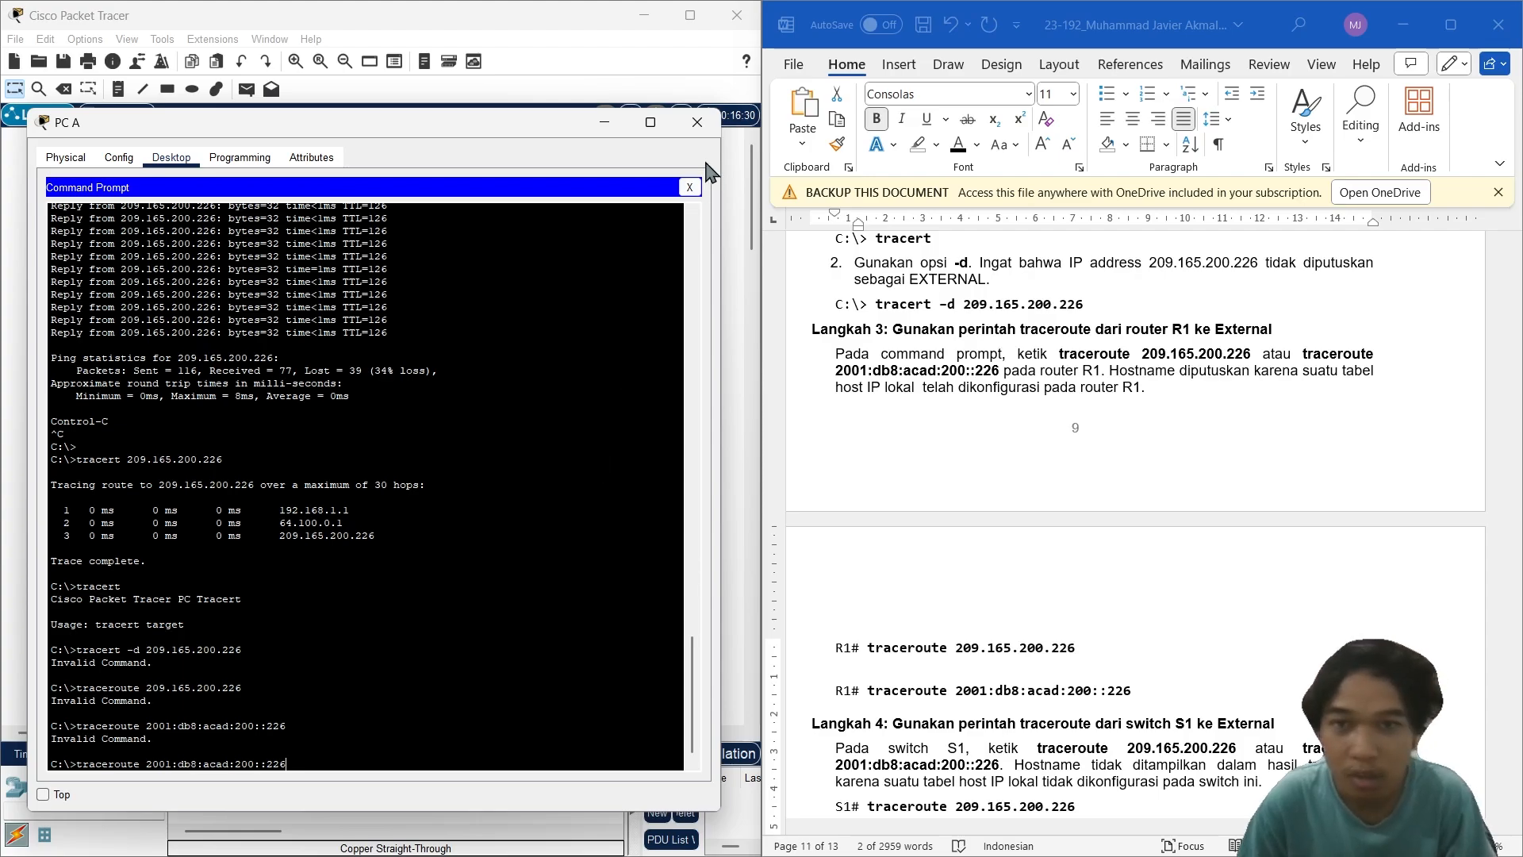
{"action": "left_click", "coordinate": [697, 121]}
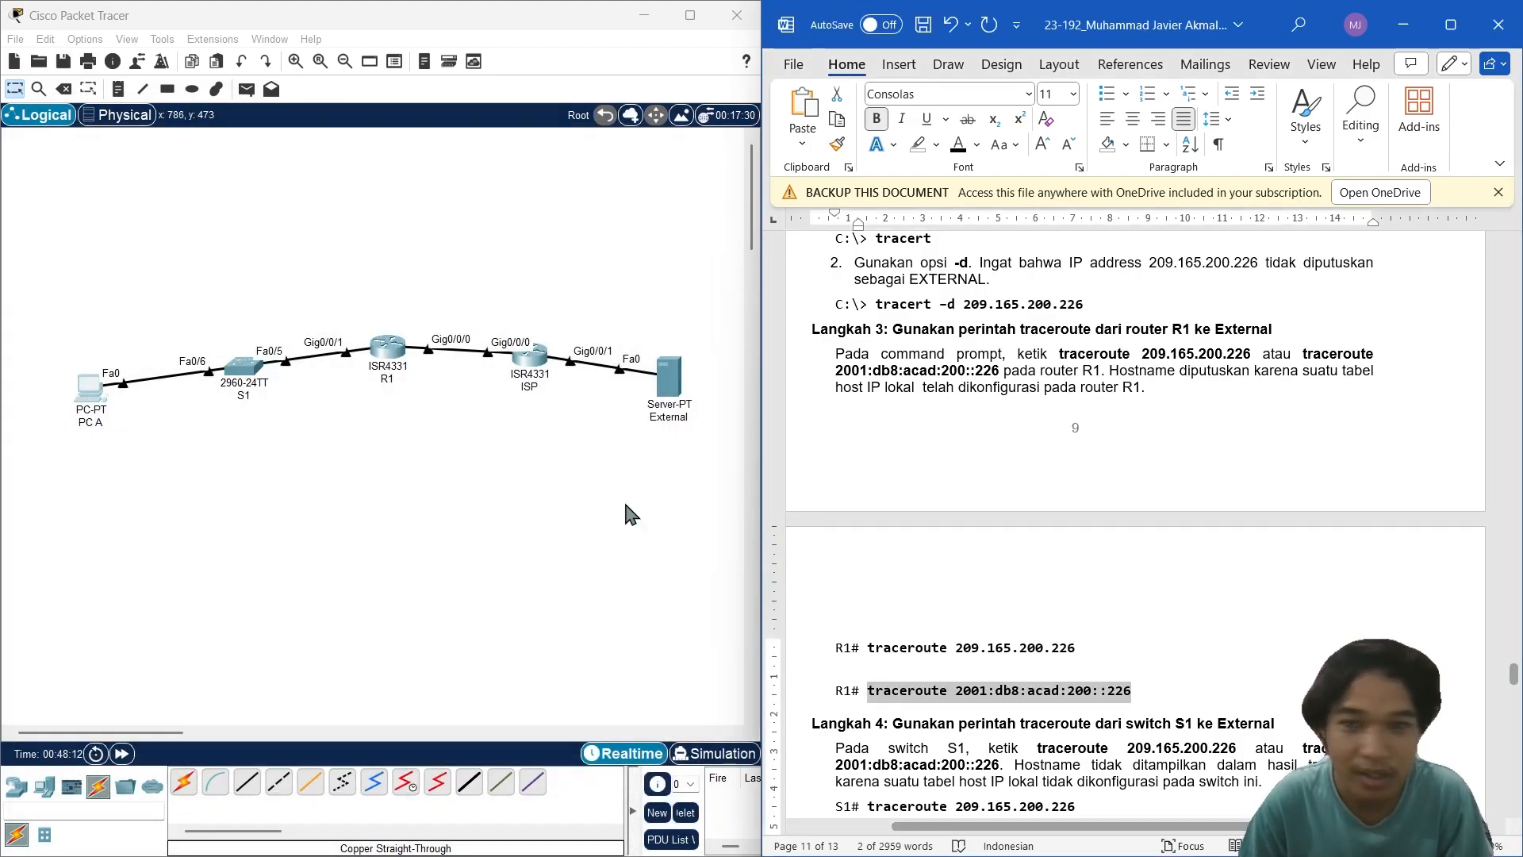
Step: Open router R1's CLI, copy traceroute 209.165.200.226 from the worksheet's Langkah 3 and run it there
{"action": "left_click", "coordinate": [404, 360]}
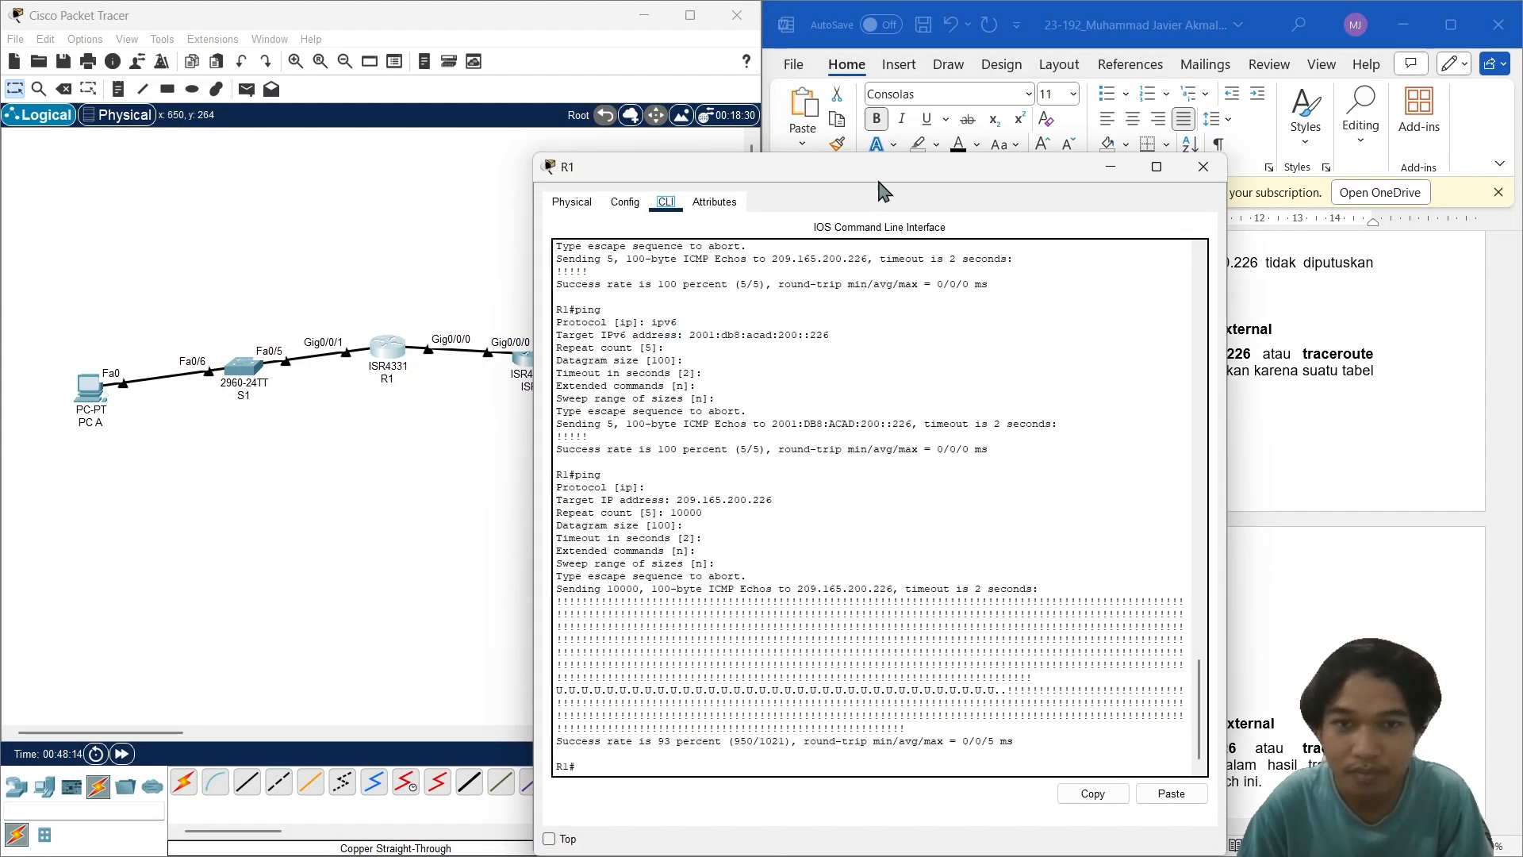
{"action": "left_click_drag", "start_coordinate": [879, 171], "coordinate": [405, 123]}
{"action": "left_click", "coordinate": [411, 711]}
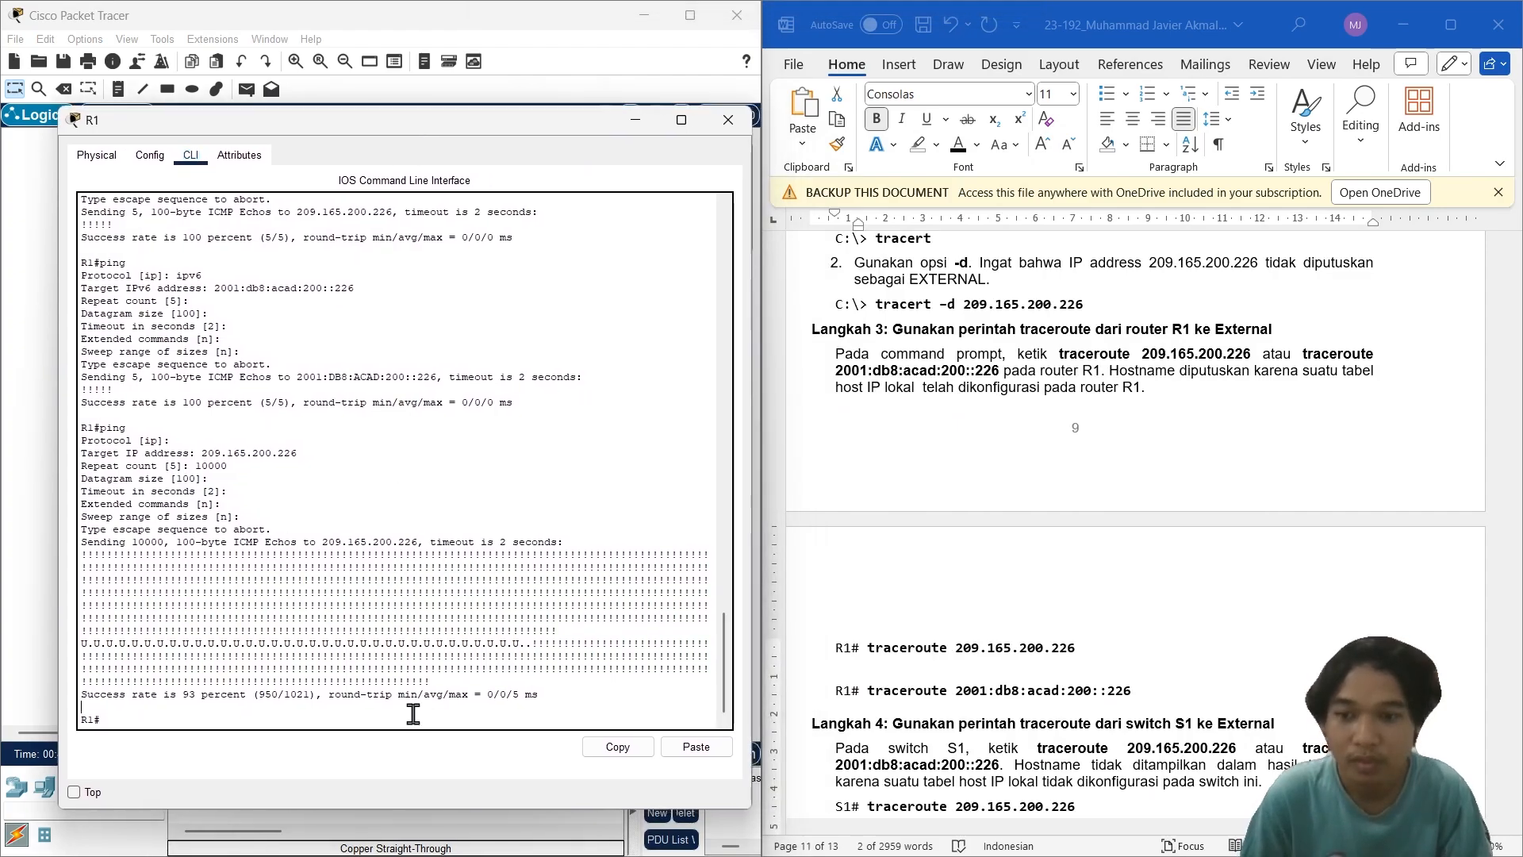
{"action": "left_click_drag", "start_coordinate": [1119, 636], "coordinate": [921, 657]}
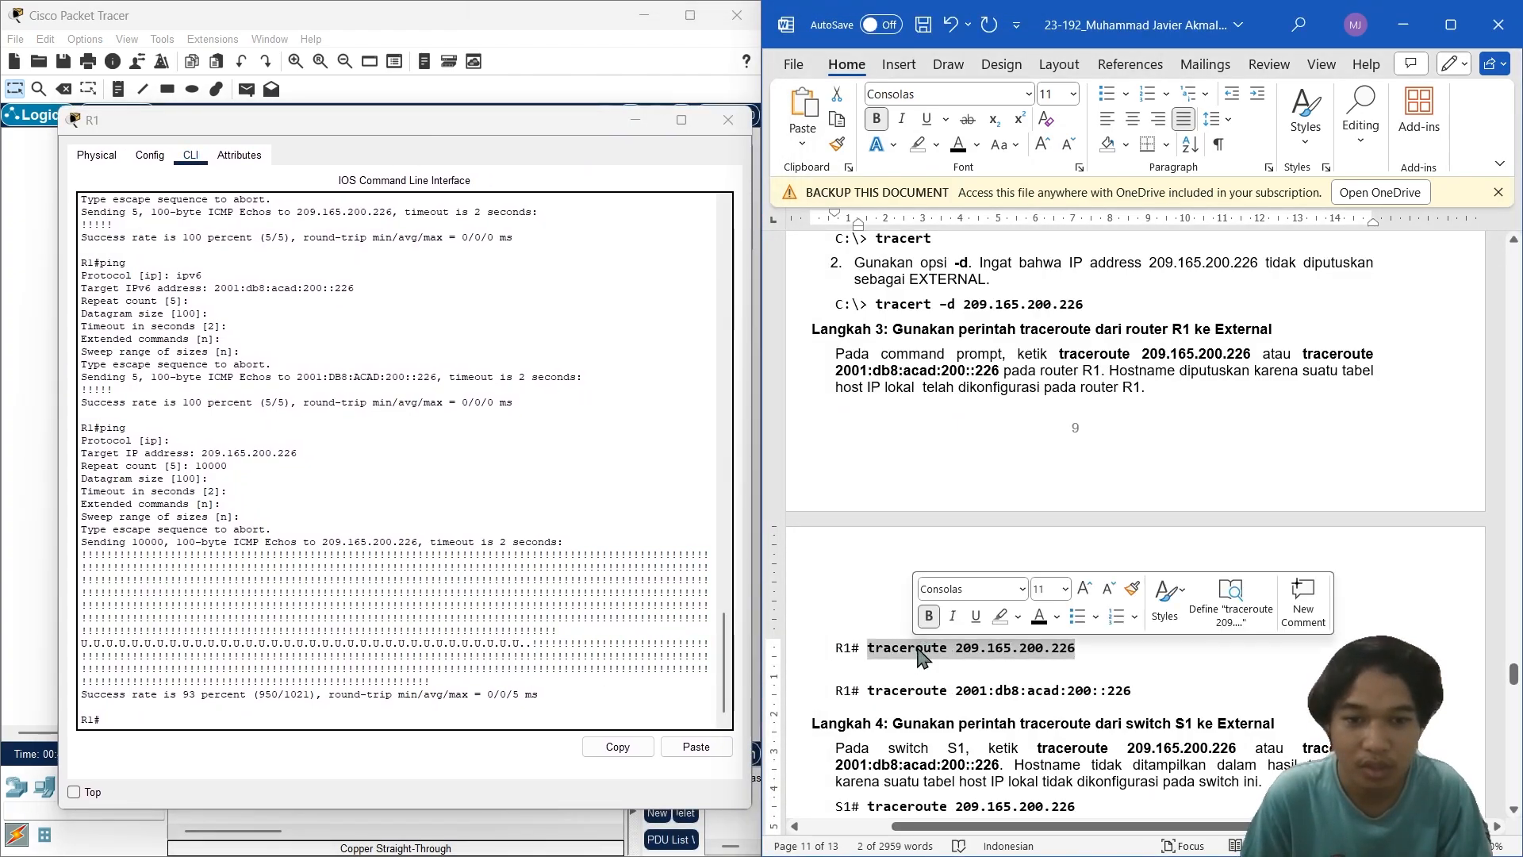
{"action": "key", "text": "ctrl+c"}
{"action": "right_click", "coordinate": [426, 713]}
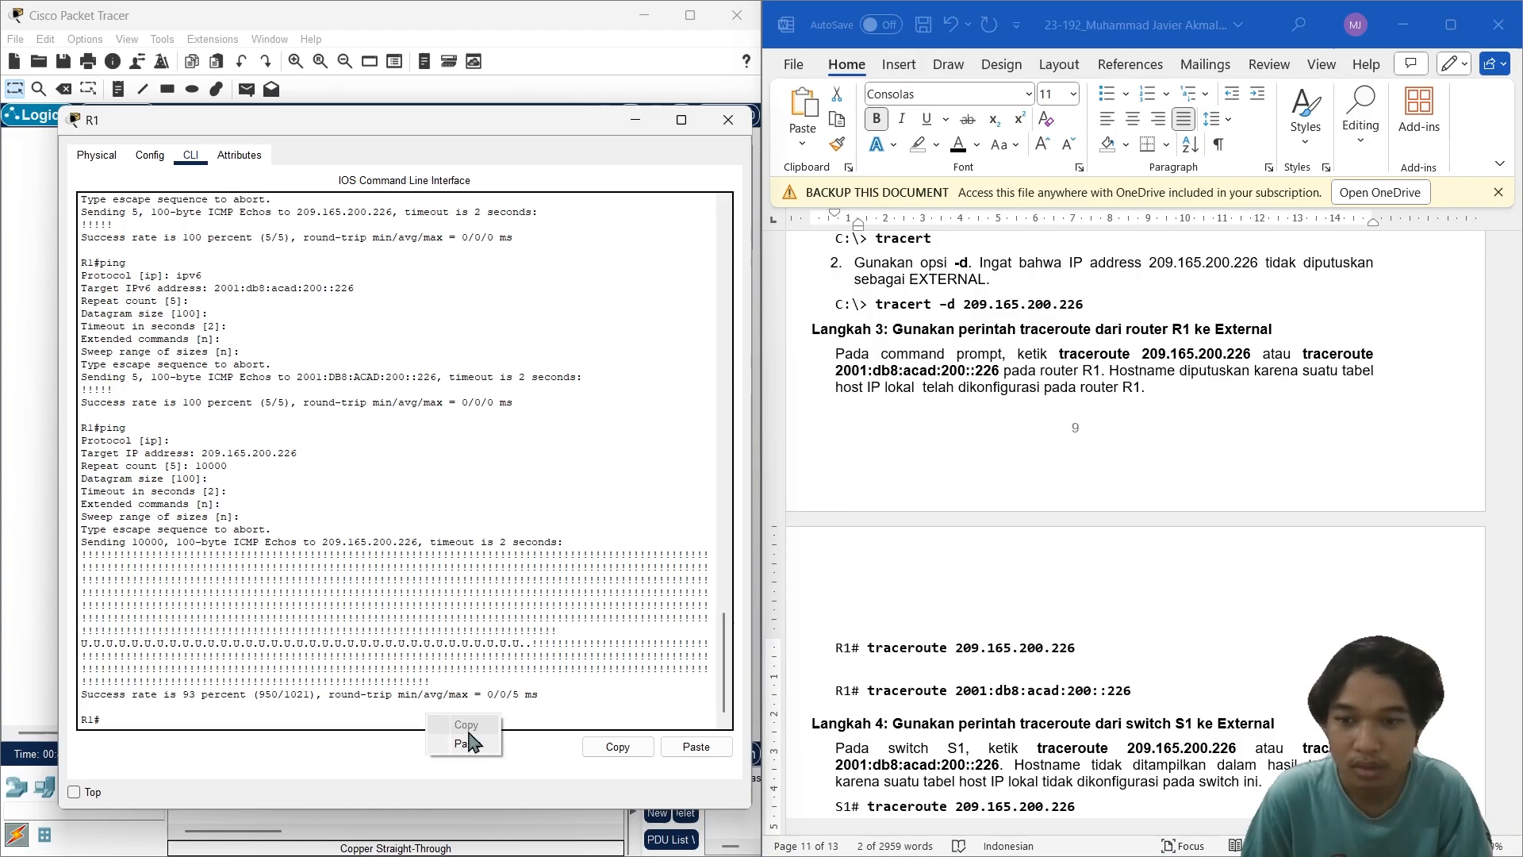
{"action": "left_click", "coordinate": [479, 745]}
{"action": "key", "text": "Return"}
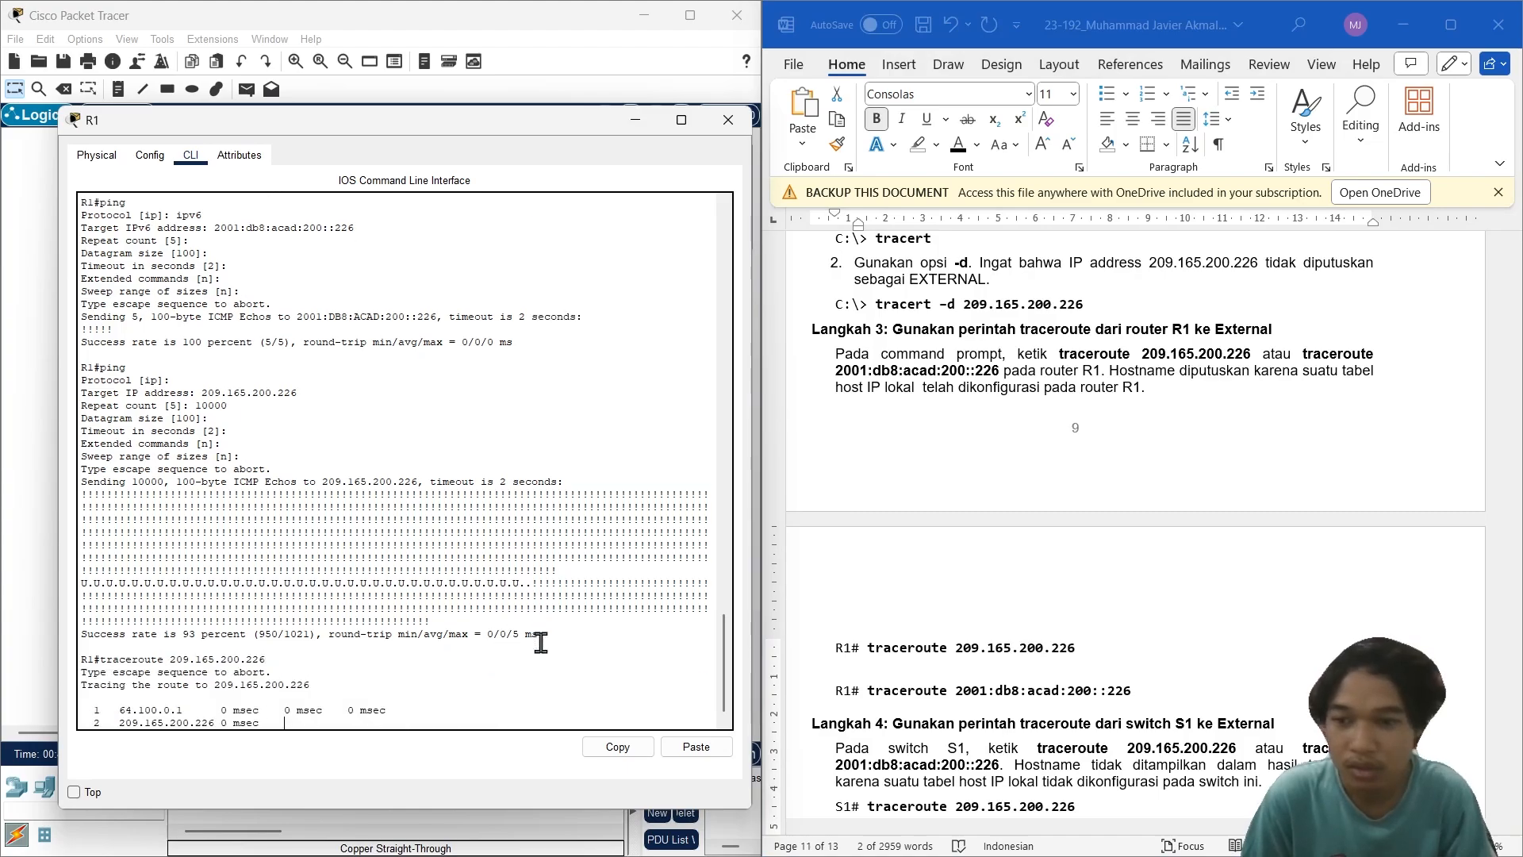
Step: Copy traceroute 2001:db8:acad:200::226 from Langkah 3, run it on R1, and close R1's window
{"action": "left_click", "coordinate": [1167, 671]}
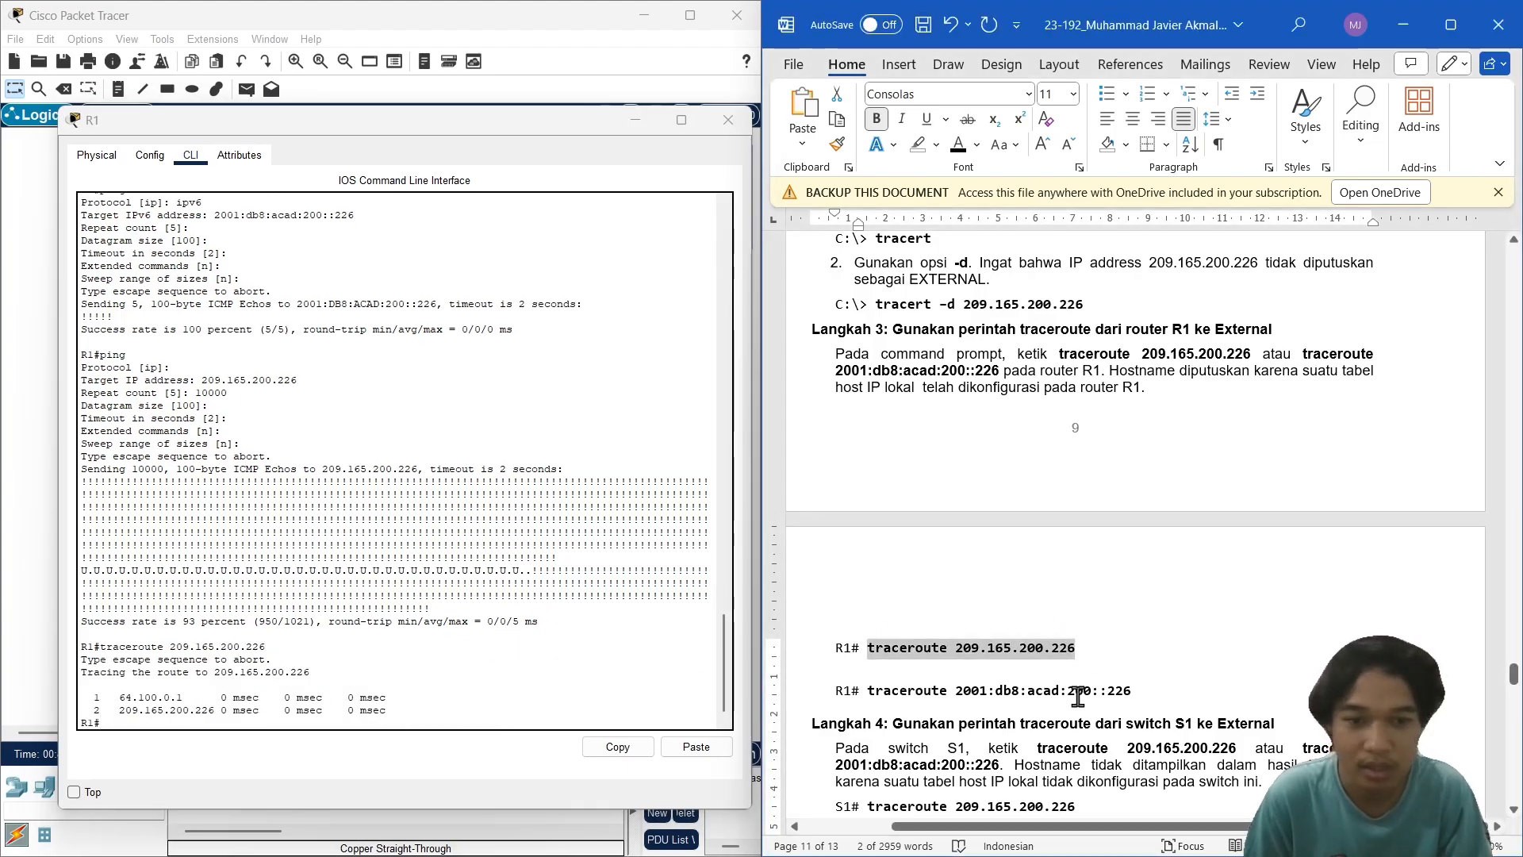
{"action": "left_click_drag", "start_coordinate": [1133, 691], "coordinate": [868, 691]}
{"action": "key", "text": "ctrl+c"}
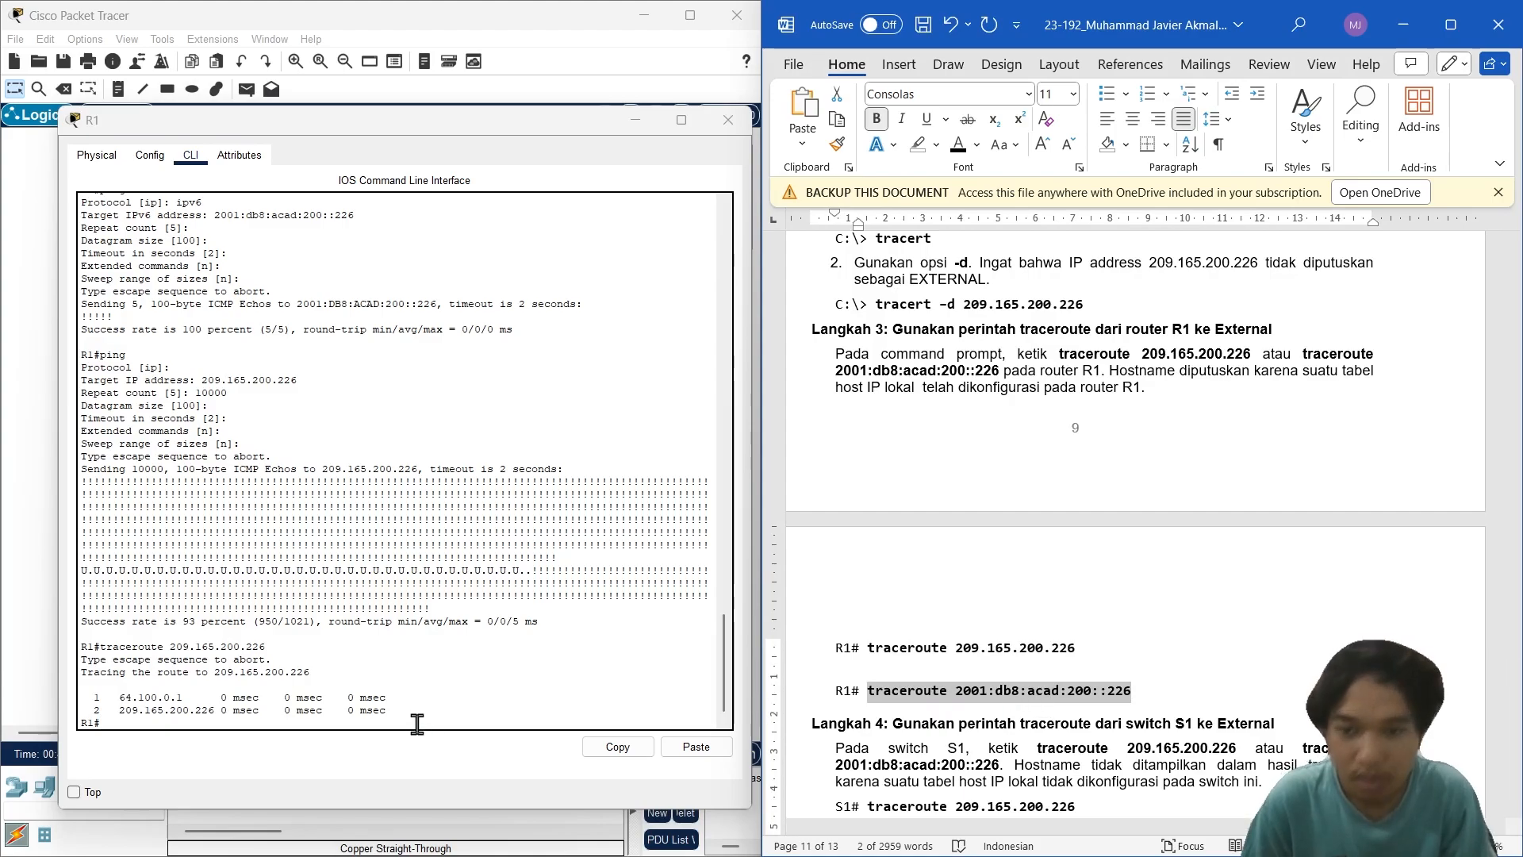
{"action": "left_click", "coordinate": [424, 723]}
{"action": "right_click", "coordinate": [415, 723]}
{"action": "left_click", "coordinate": [435, 753]}
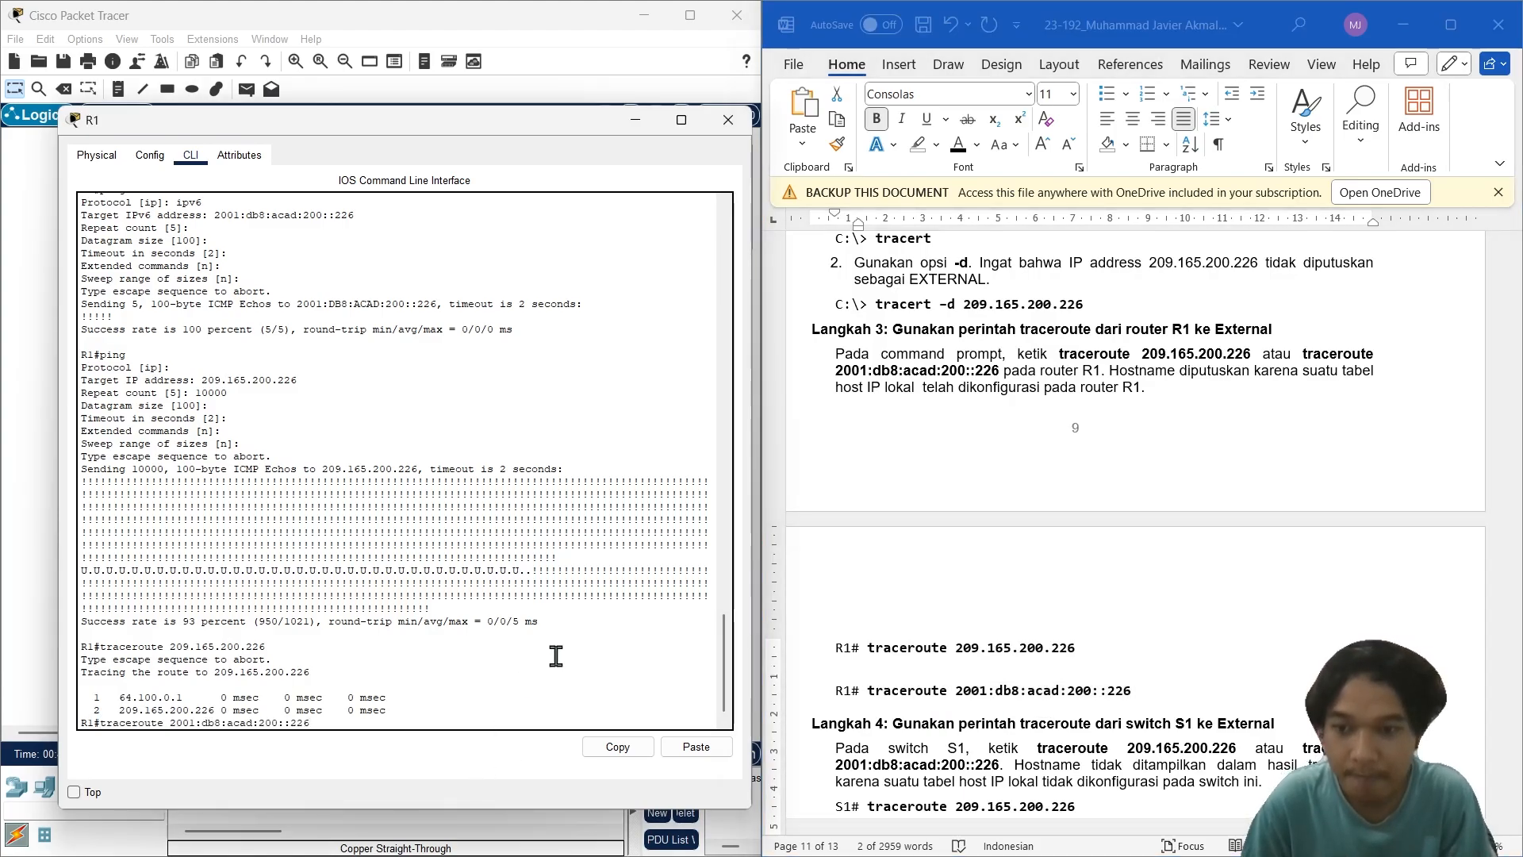
{"action": "key", "text": "Return"}
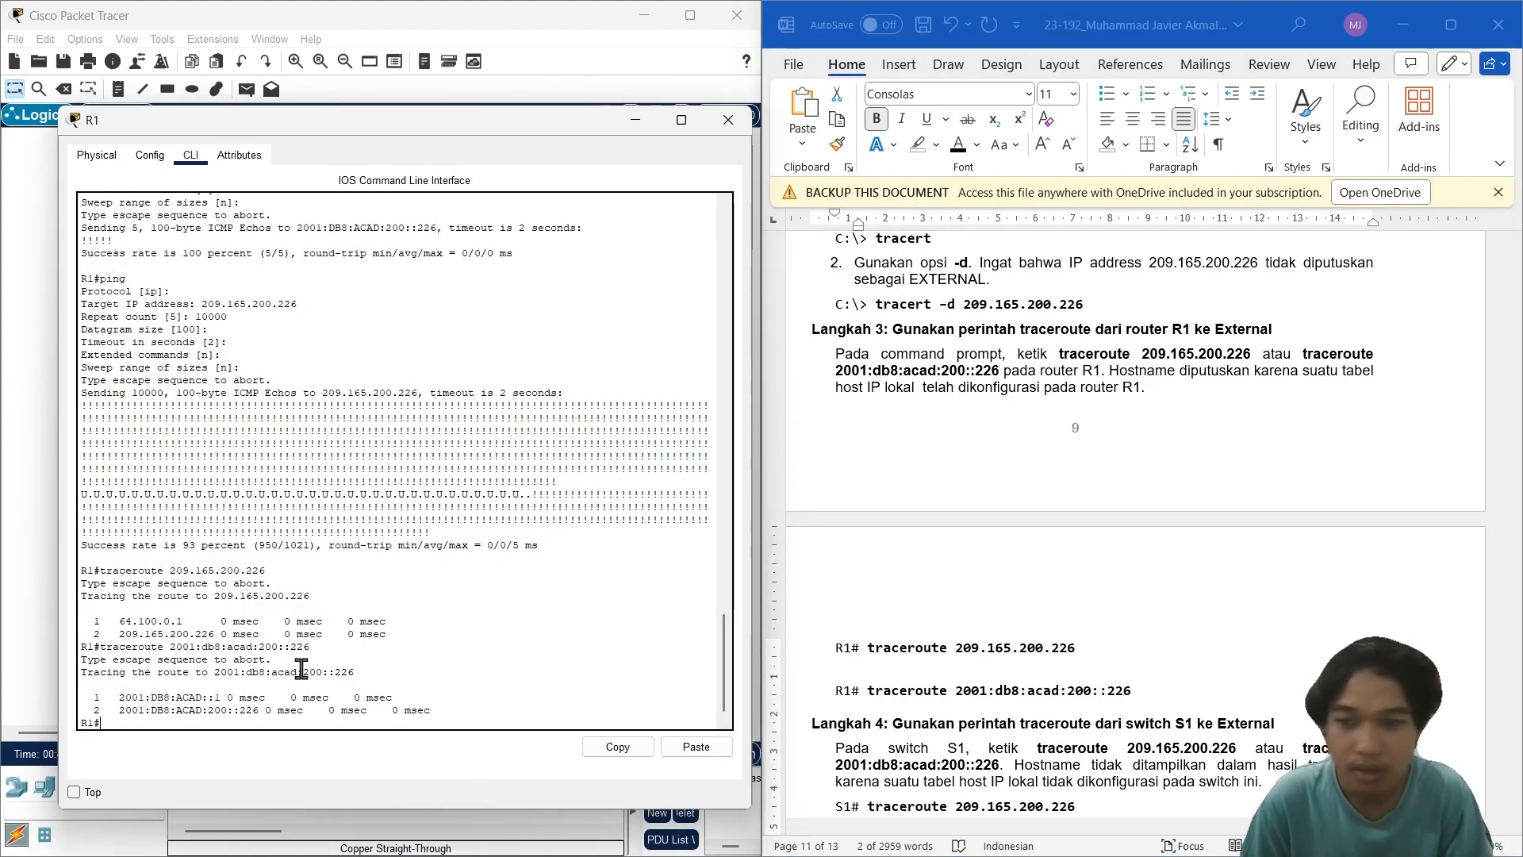
{"action": "scroll", "coordinate": [1024, 603], "scroll_direction": "down", "scroll_amount": 2}
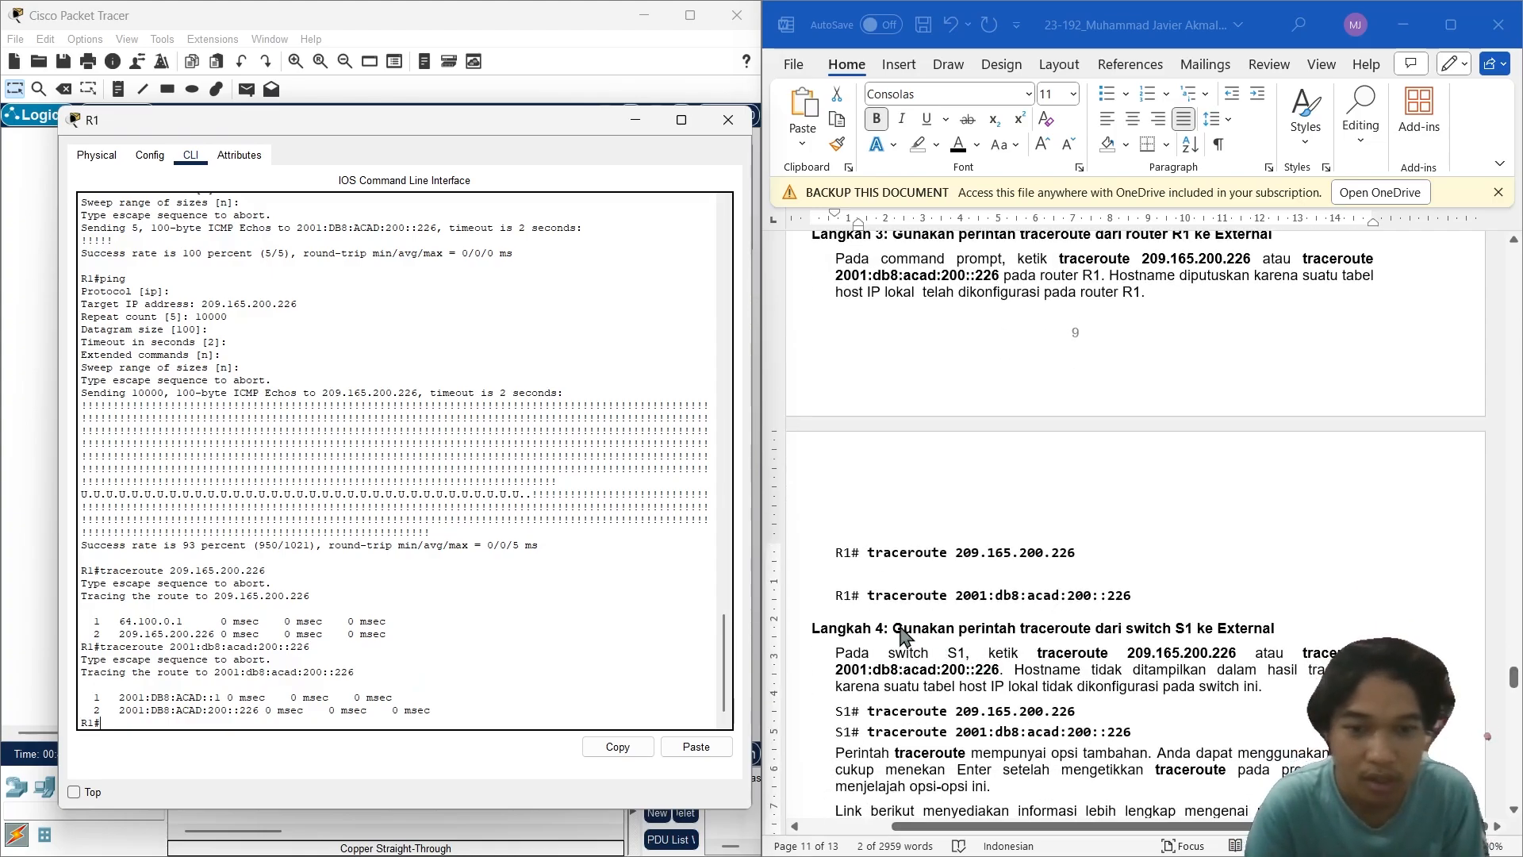
{"action": "scroll", "coordinate": [936, 637], "scroll_direction": "down", "scroll_amount": 1}
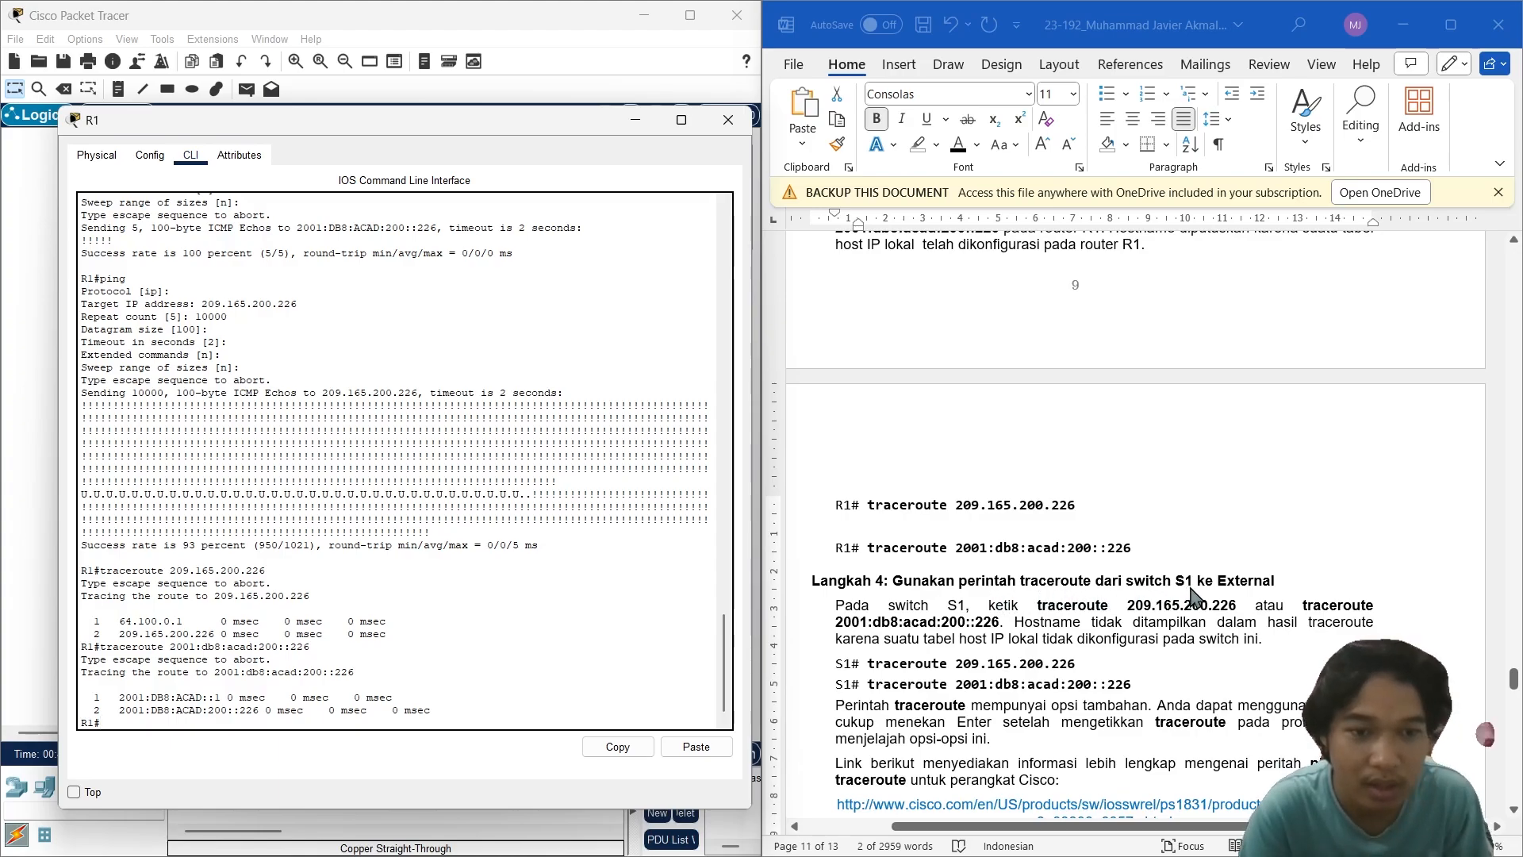
{"action": "left_click", "coordinate": [728, 120]}
Step: Copy Langkah 4's IPv4 traceroute command and enter privileged EXEC mode in switch S1's CLI with enable
{"action": "scroll", "coordinate": [1126, 587], "scroll_direction": "down", "scroll_amount": 1}
{"action": "scroll", "coordinate": [1126, 588], "scroll_direction": "down", "scroll_amount": 1}
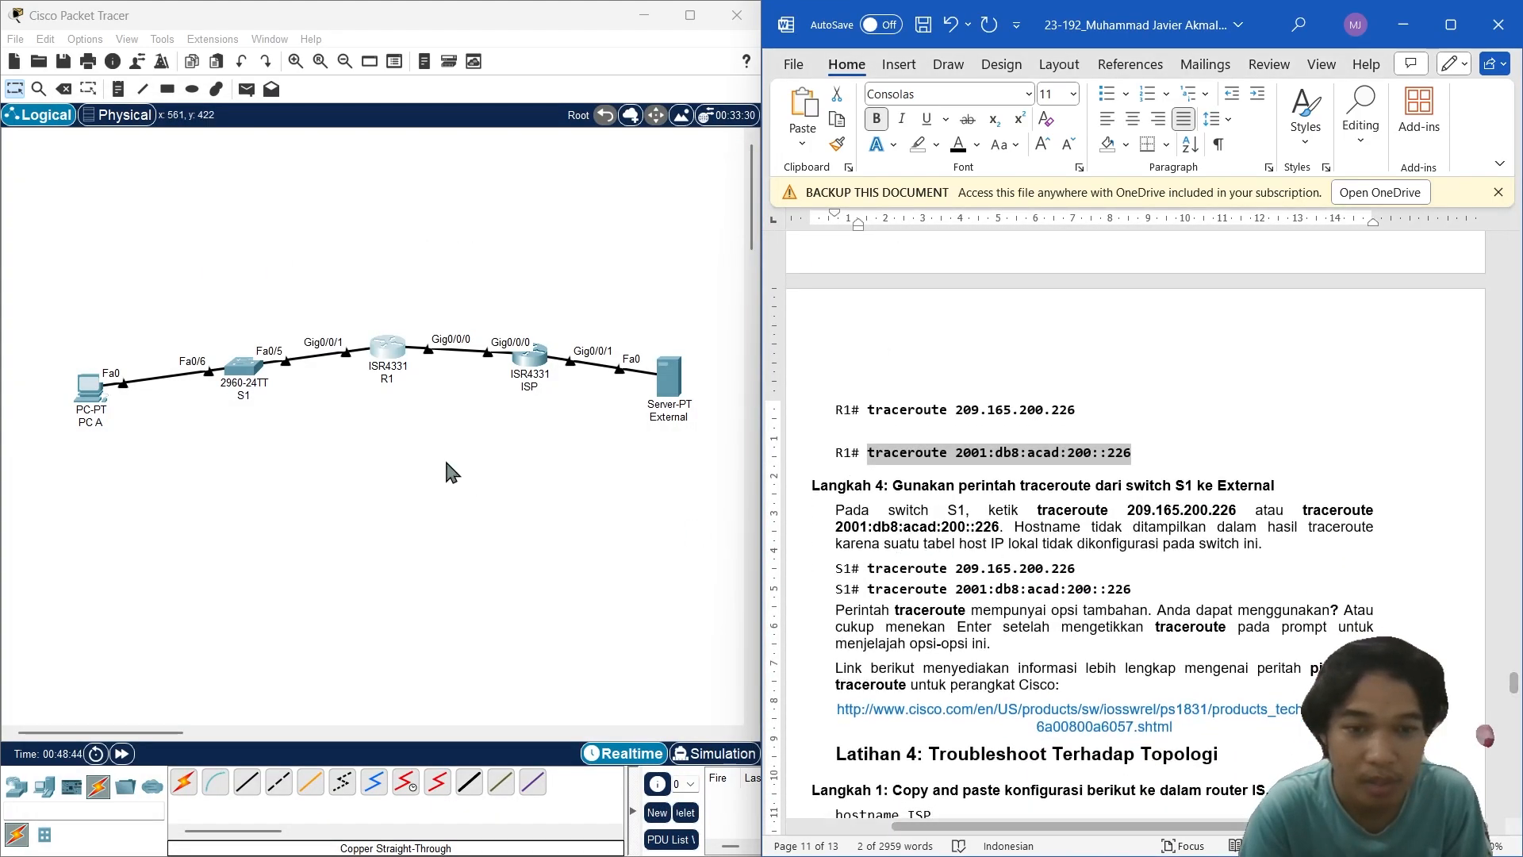
{"action": "left_click", "coordinate": [244, 366]}
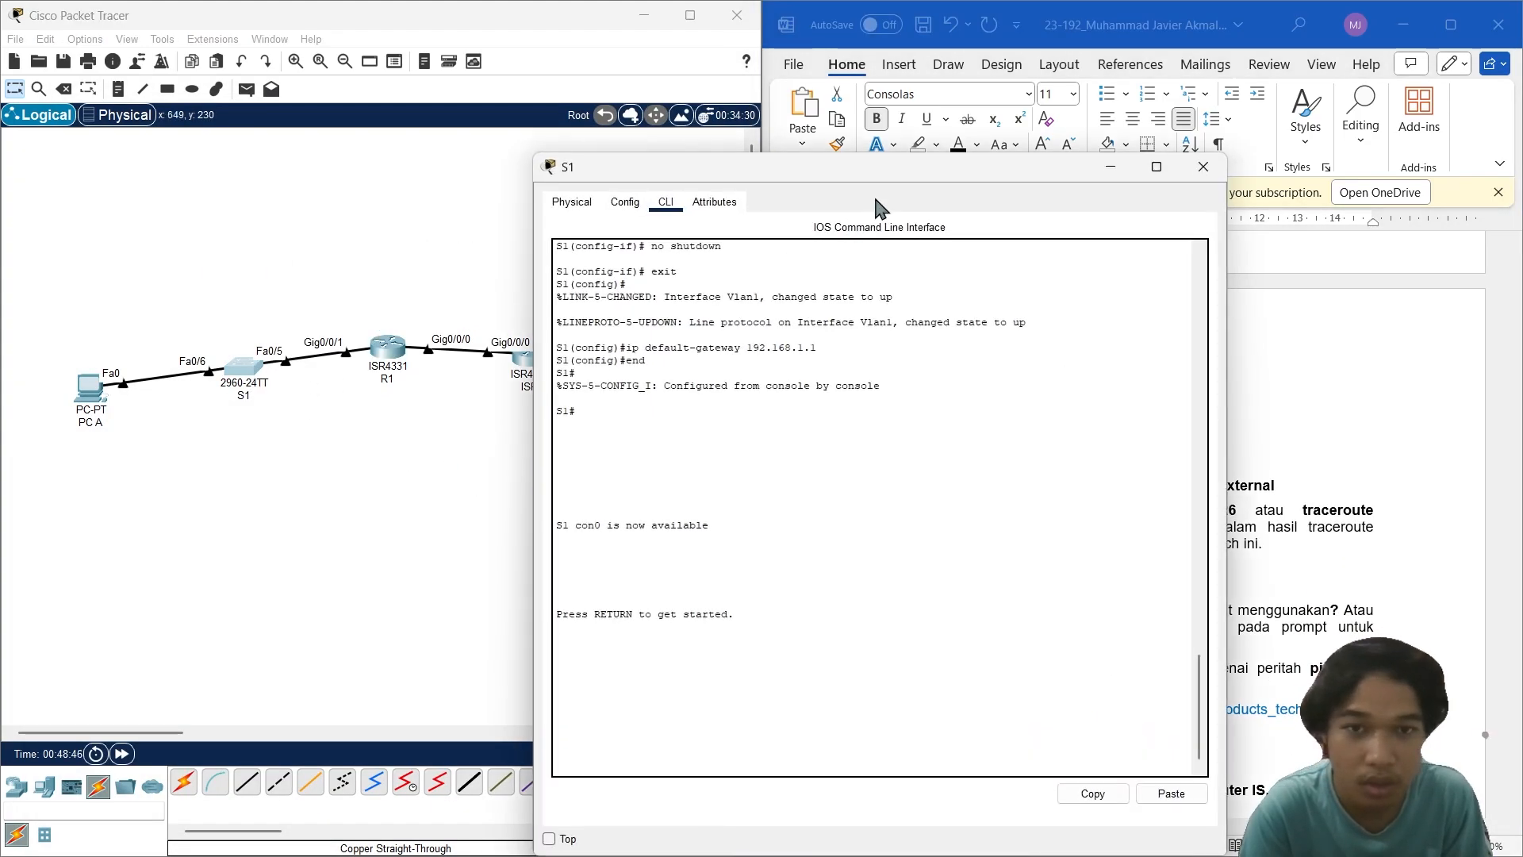
{"action": "left_click_drag", "start_coordinate": [900, 184], "coordinate": [405, 165]}
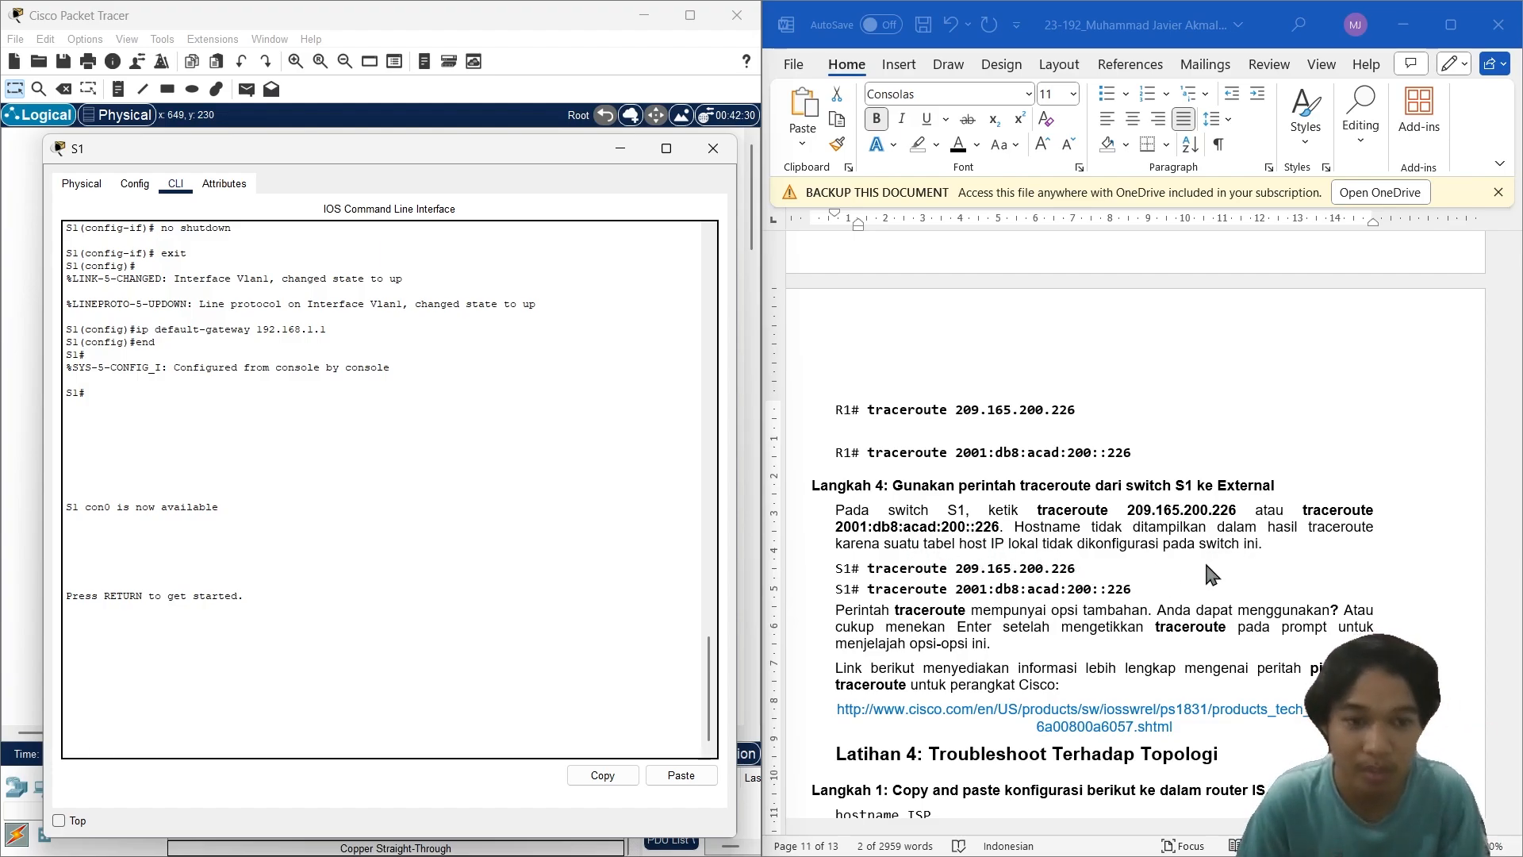
{"action": "left_click_drag", "start_coordinate": [1055, 571], "coordinate": [915, 565]}
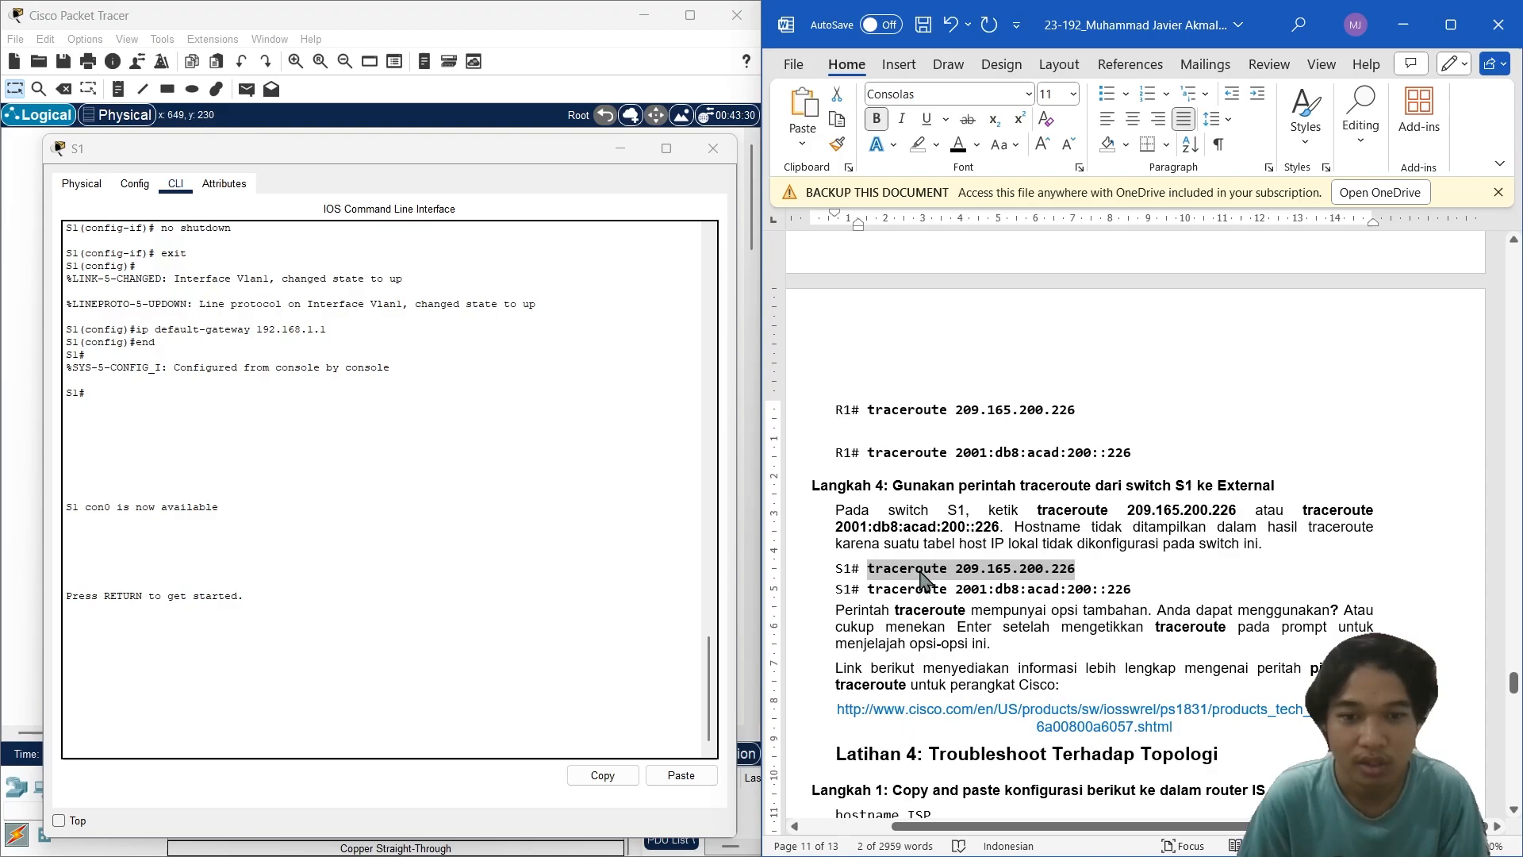
{"action": "left_click", "coordinate": [411, 656]}
{"action": "key", "text": "Return"}
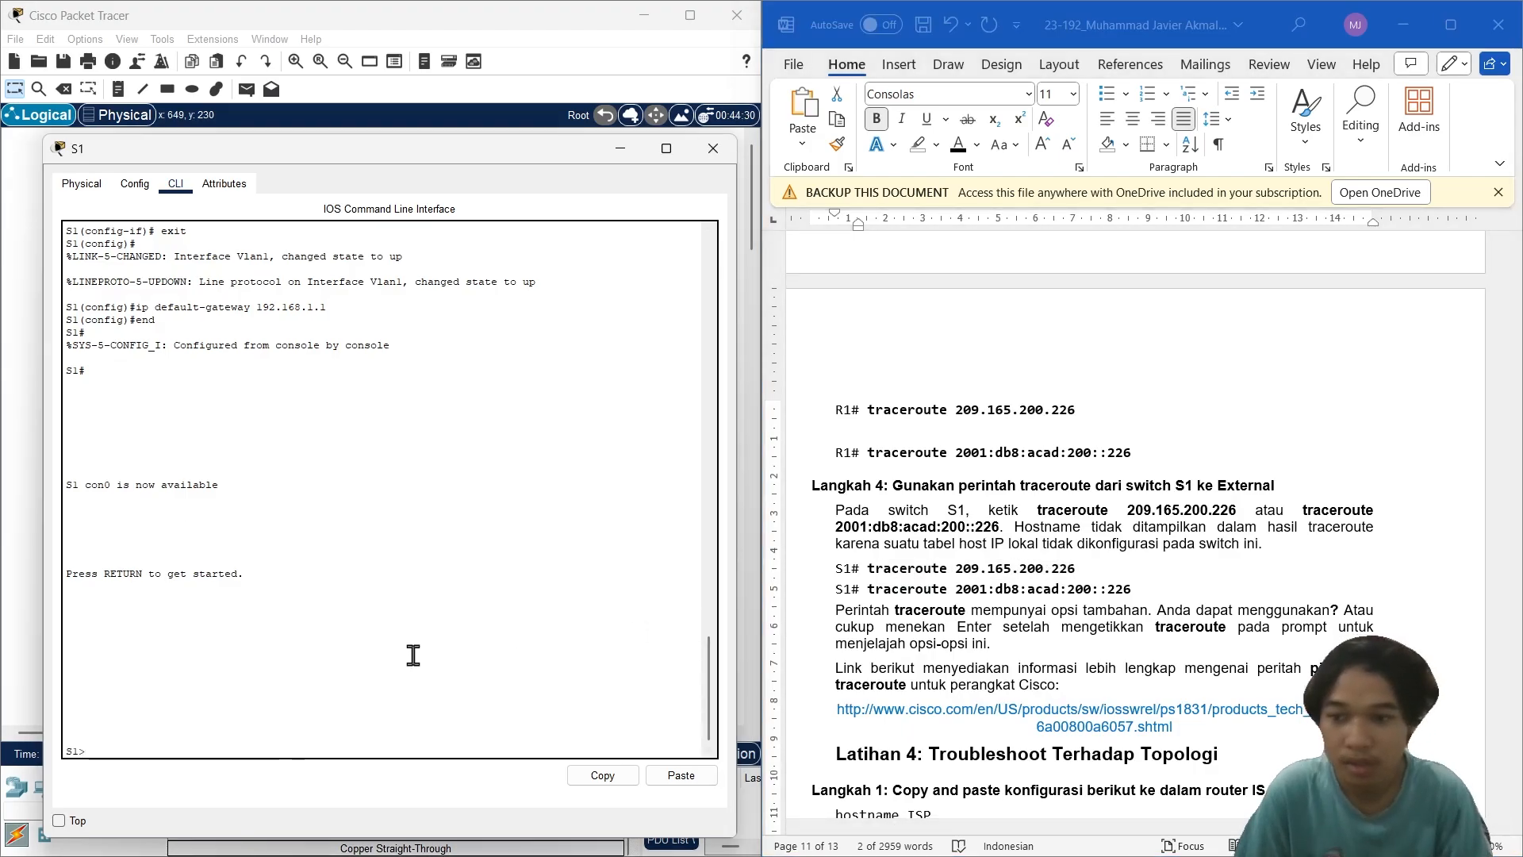
{"action": "type", "text": "enable"}
{"action": "key", "text": "Return"}
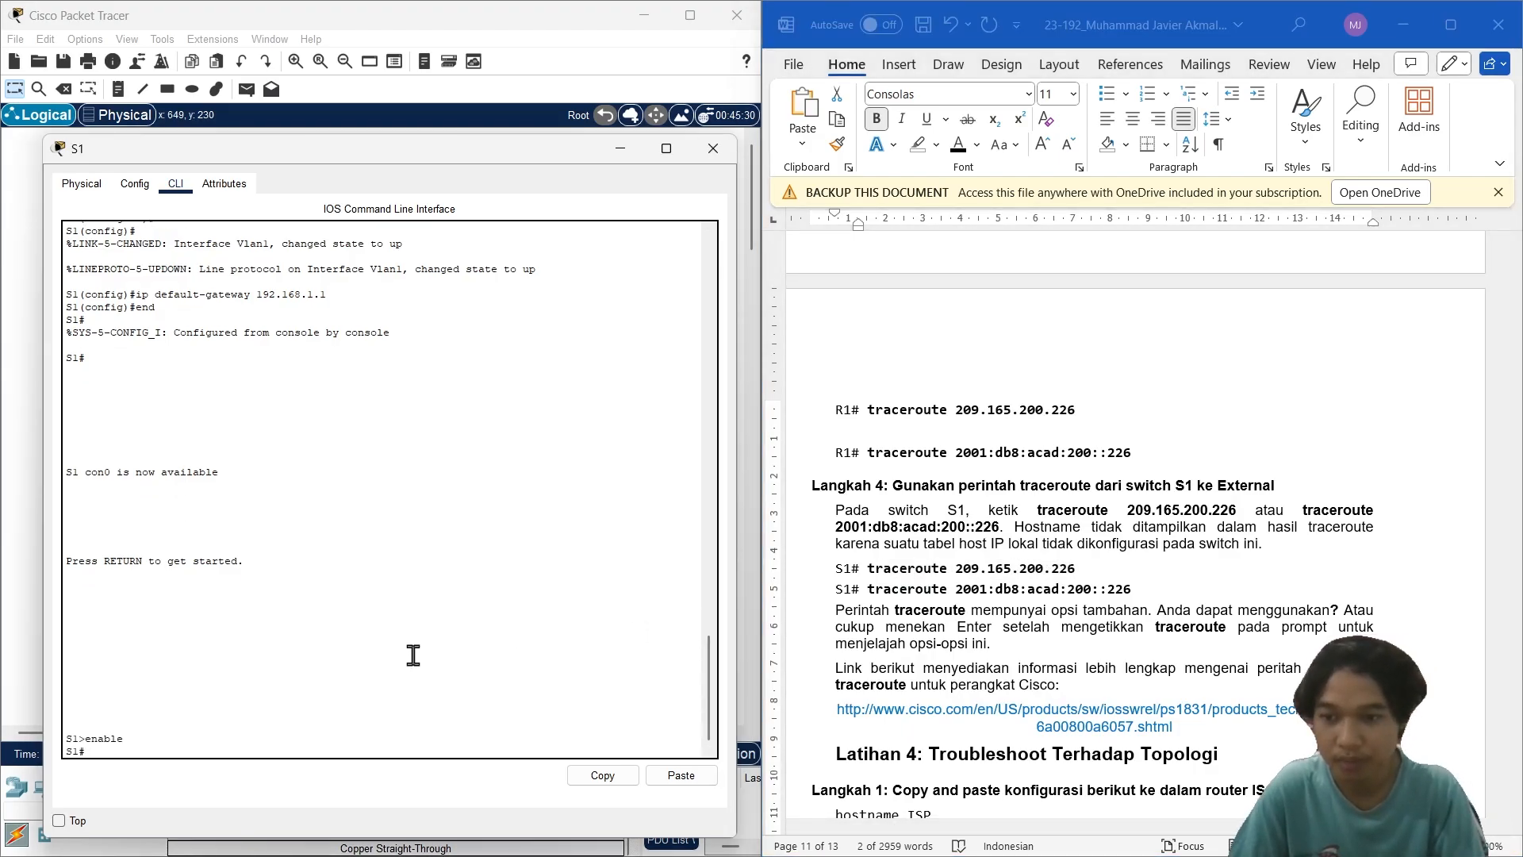
Step: Paste the copied traceroute 209.165.200.226 command at S1's privileged prompt and run it
{"action": "right_click", "coordinate": [416, 656]}
{"action": "left_click", "coordinate": [466, 691]}
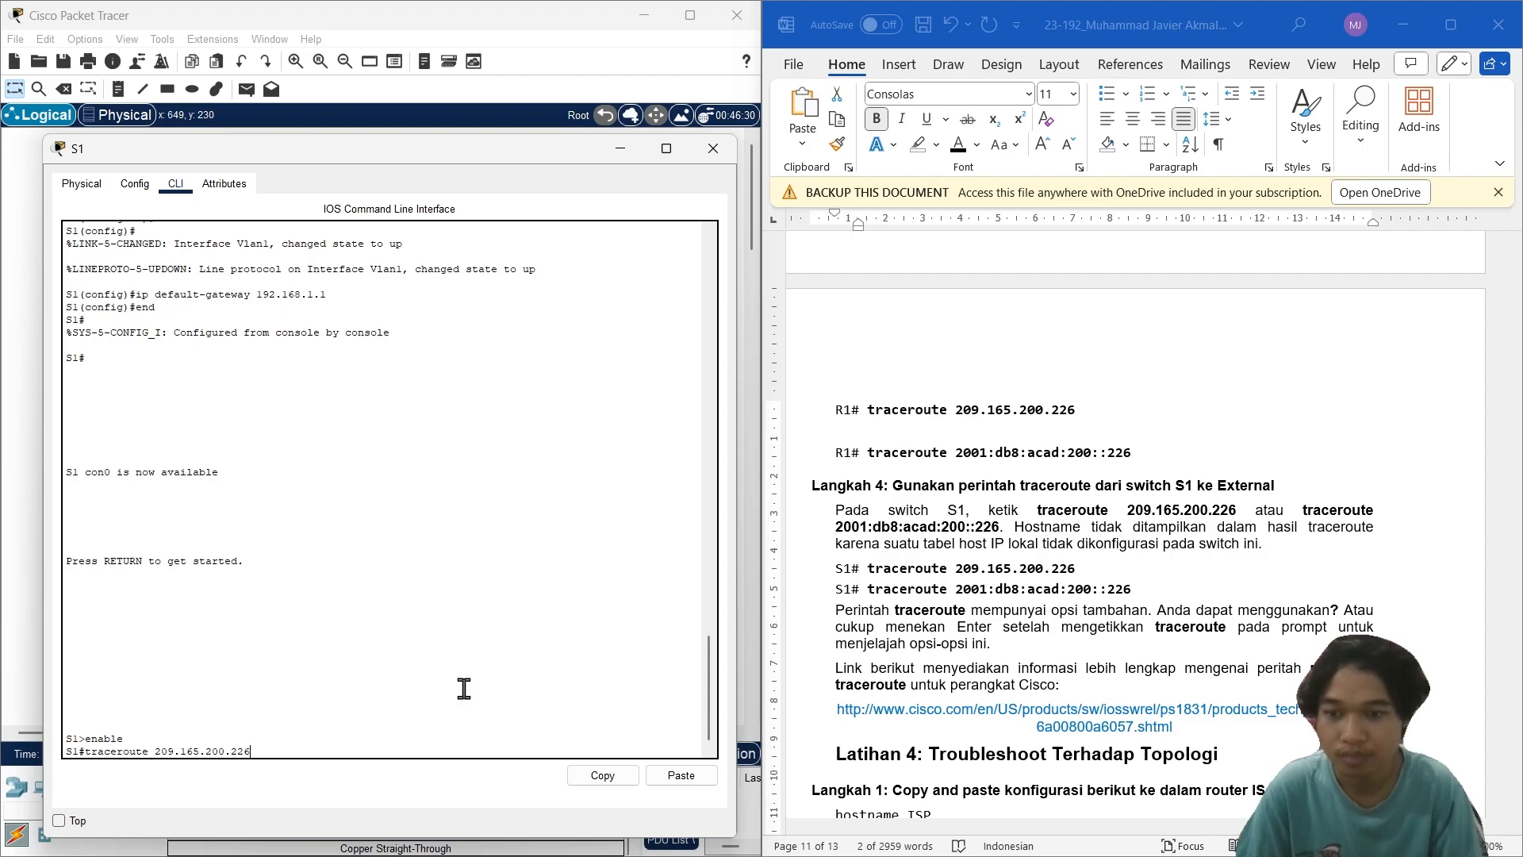
{"action": "key", "text": "Return"}
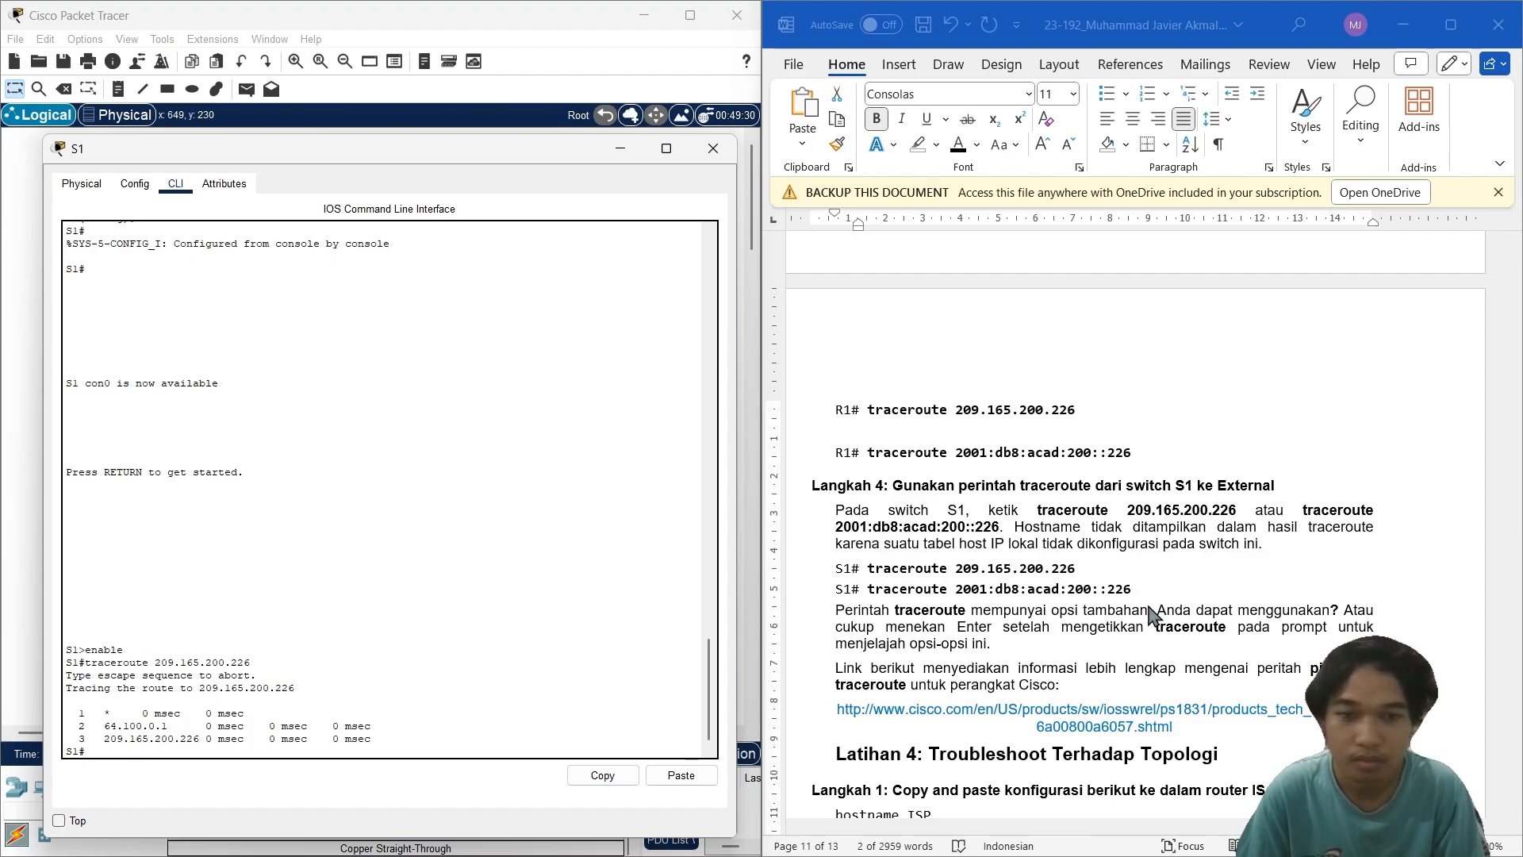
Step: Copy traceroute 2001:db8:acad:200::226 from the worksheet's Langkah 4 and run it in S1's CLI
{"action": "left_click_drag", "start_coordinate": [1135, 591], "coordinate": [926, 591]}
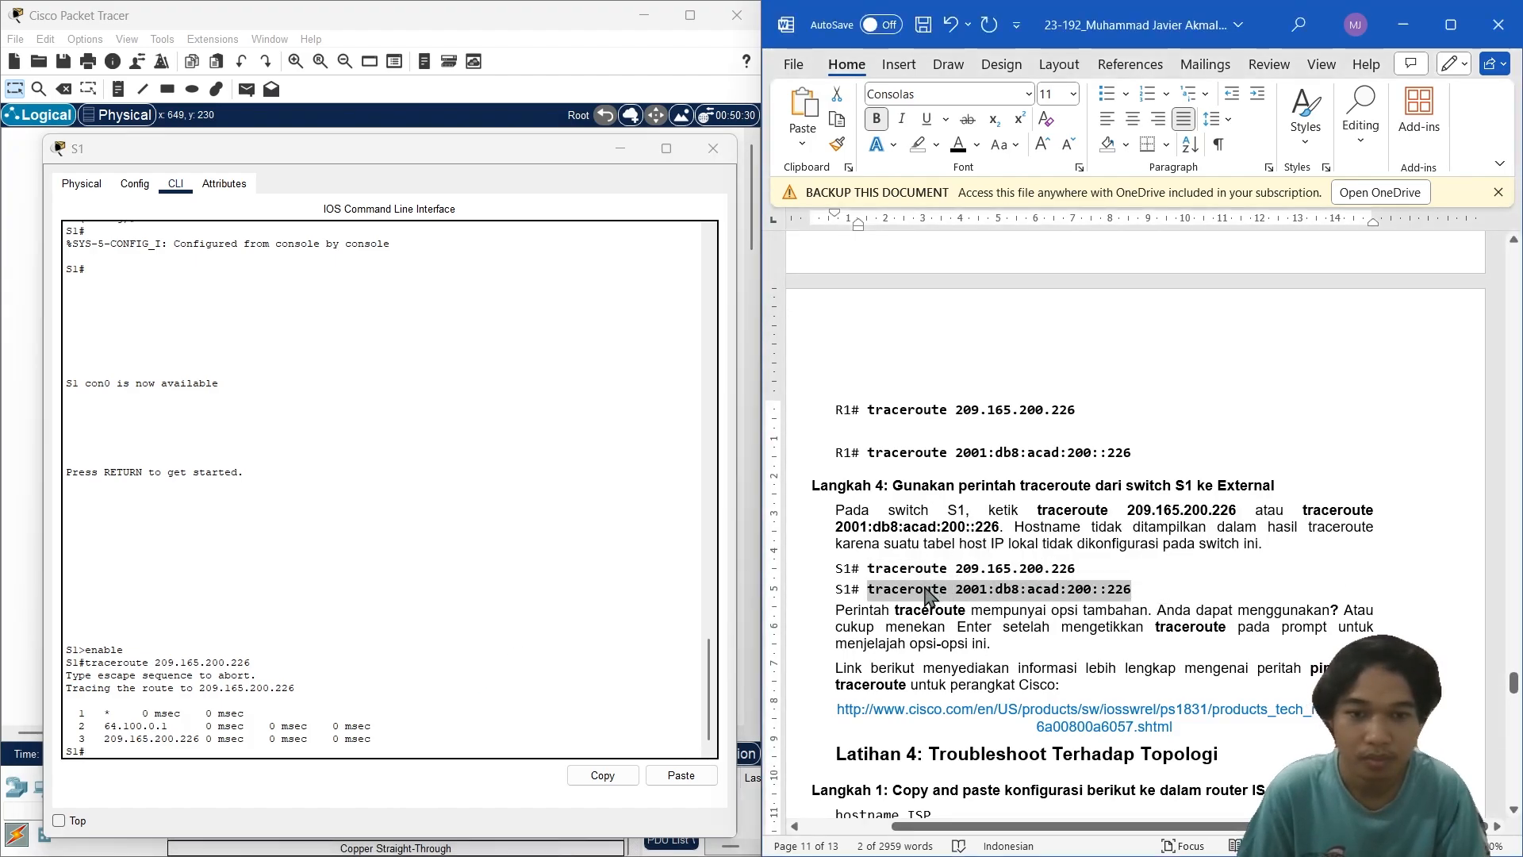
{"action": "left_click", "coordinate": [461, 746]}
{"action": "right_click", "coordinate": [461, 746]}
{"action": "left_click", "coordinate": [491, 779]}
{"action": "key", "text": "Return"}
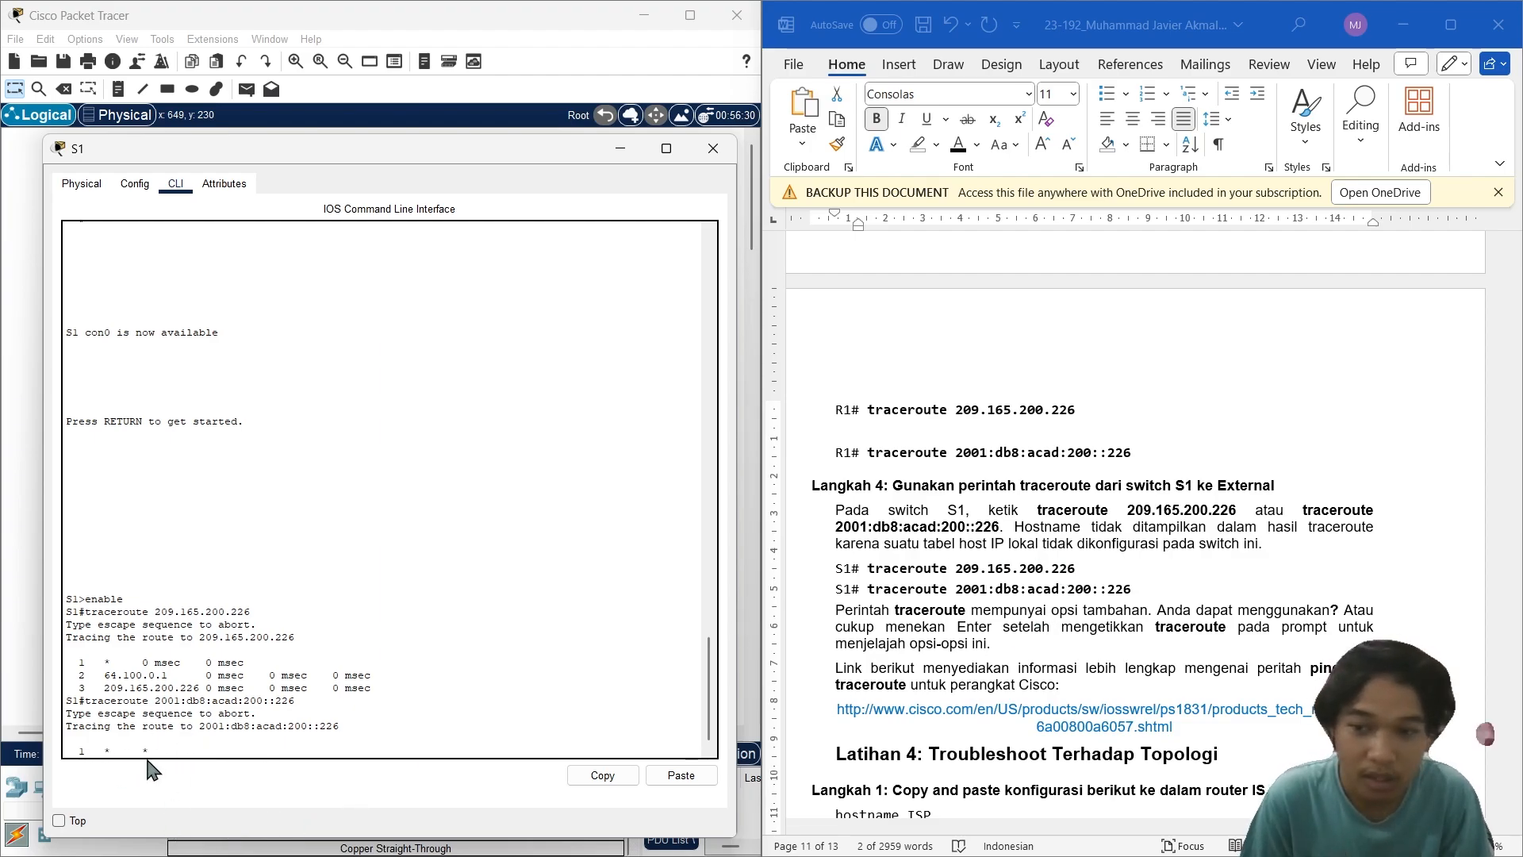
Step: Read Langkah 4's notes on hostnames and traceroute options, and Latihan 4's Langkah 1 router configuration, while S1's trace runs
{"action": "left_click", "coordinate": [1081, 535]}
{"action": "left_click_drag", "start_coordinate": [1014, 528], "coordinate": [1101, 544]}
{"action": "left_click", "coordinate": [1233, 544]}
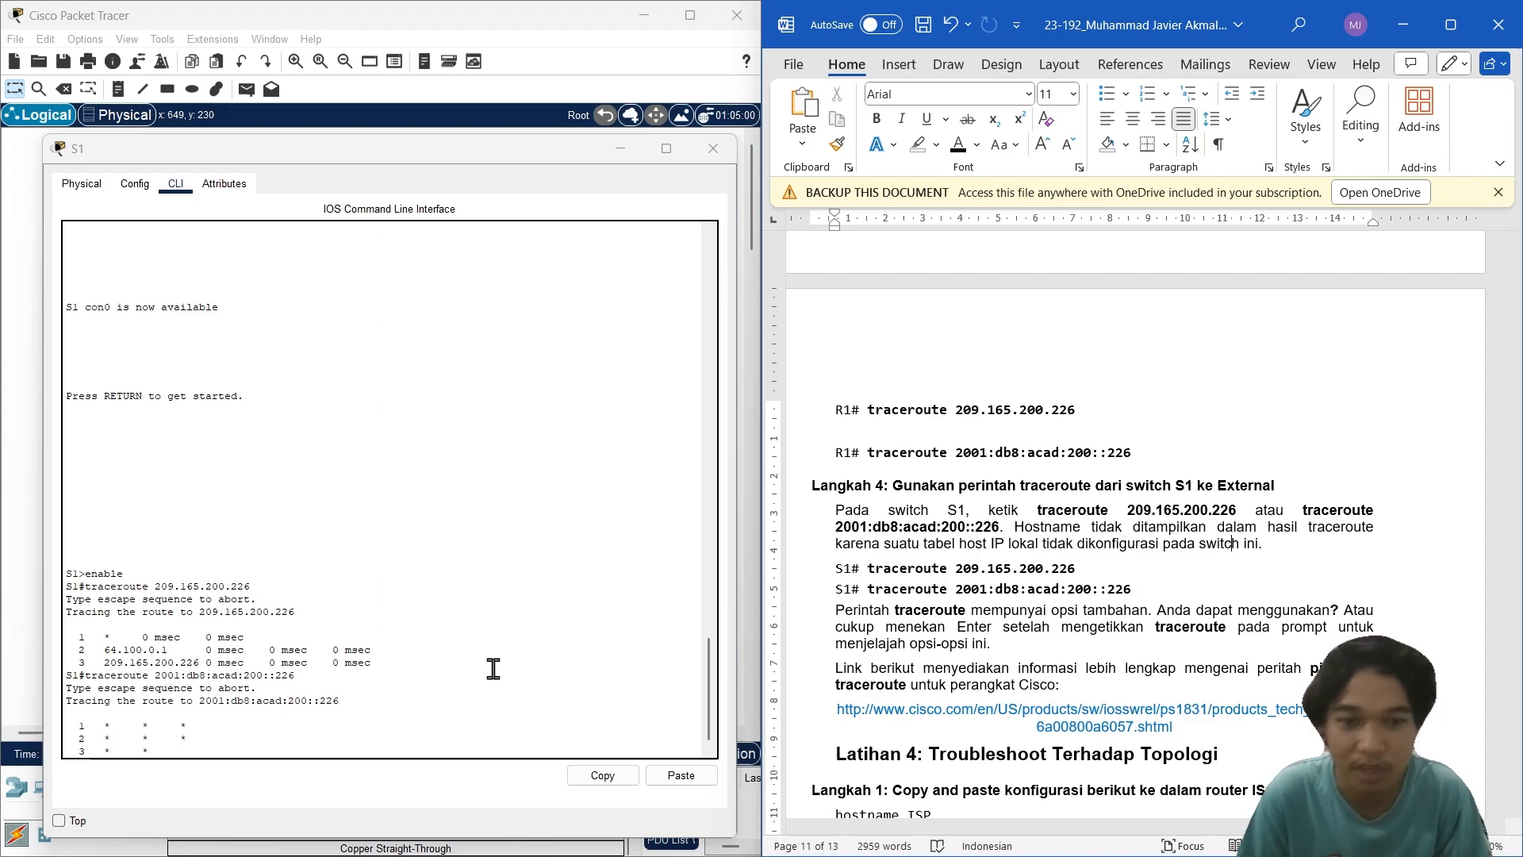
{"action": "scroll", "coordinate": [1142, 646], "scroll_direction": "down", "scroll_amount": 1}
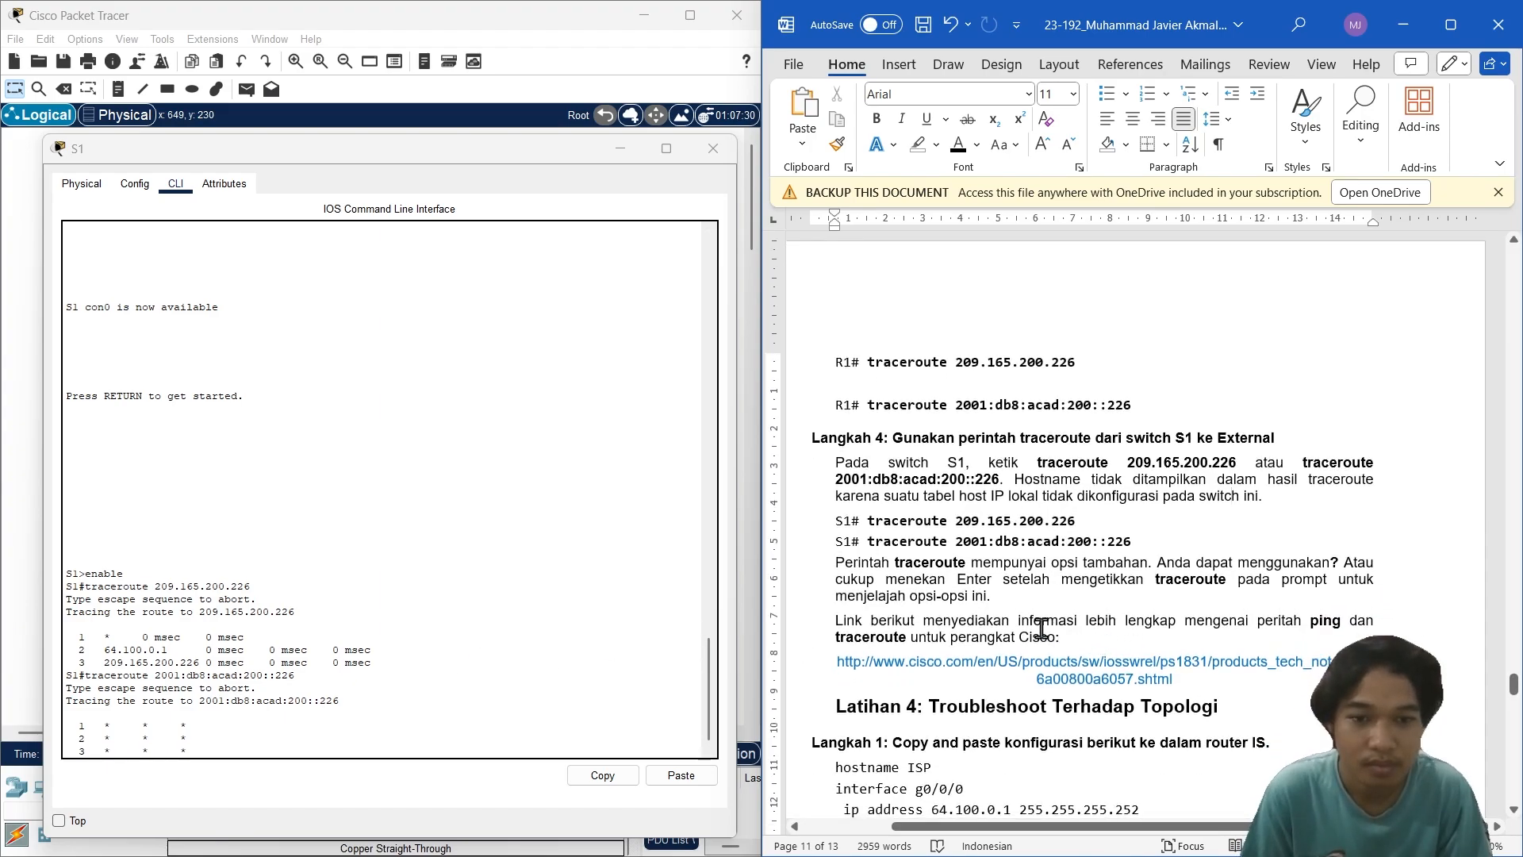
{"action": "scroll", "coordinate": [1041, 627], "scroll_direction": "down", "scroll_amount": 3}
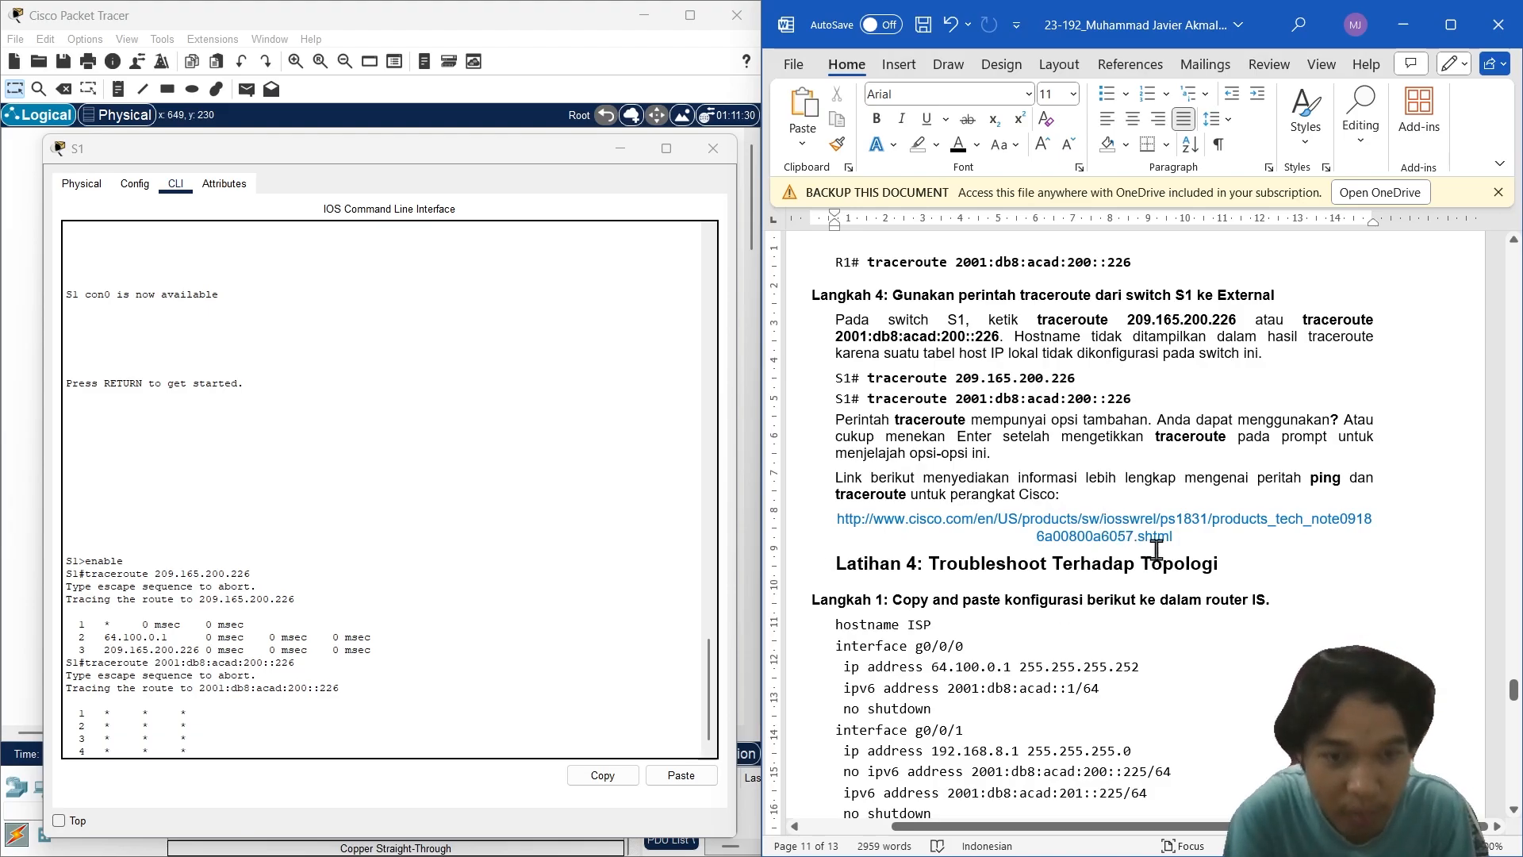
{"action": "scroll", "coordinate": [903, 656], "scroll_direction": "down", "scroll_amount": 1}
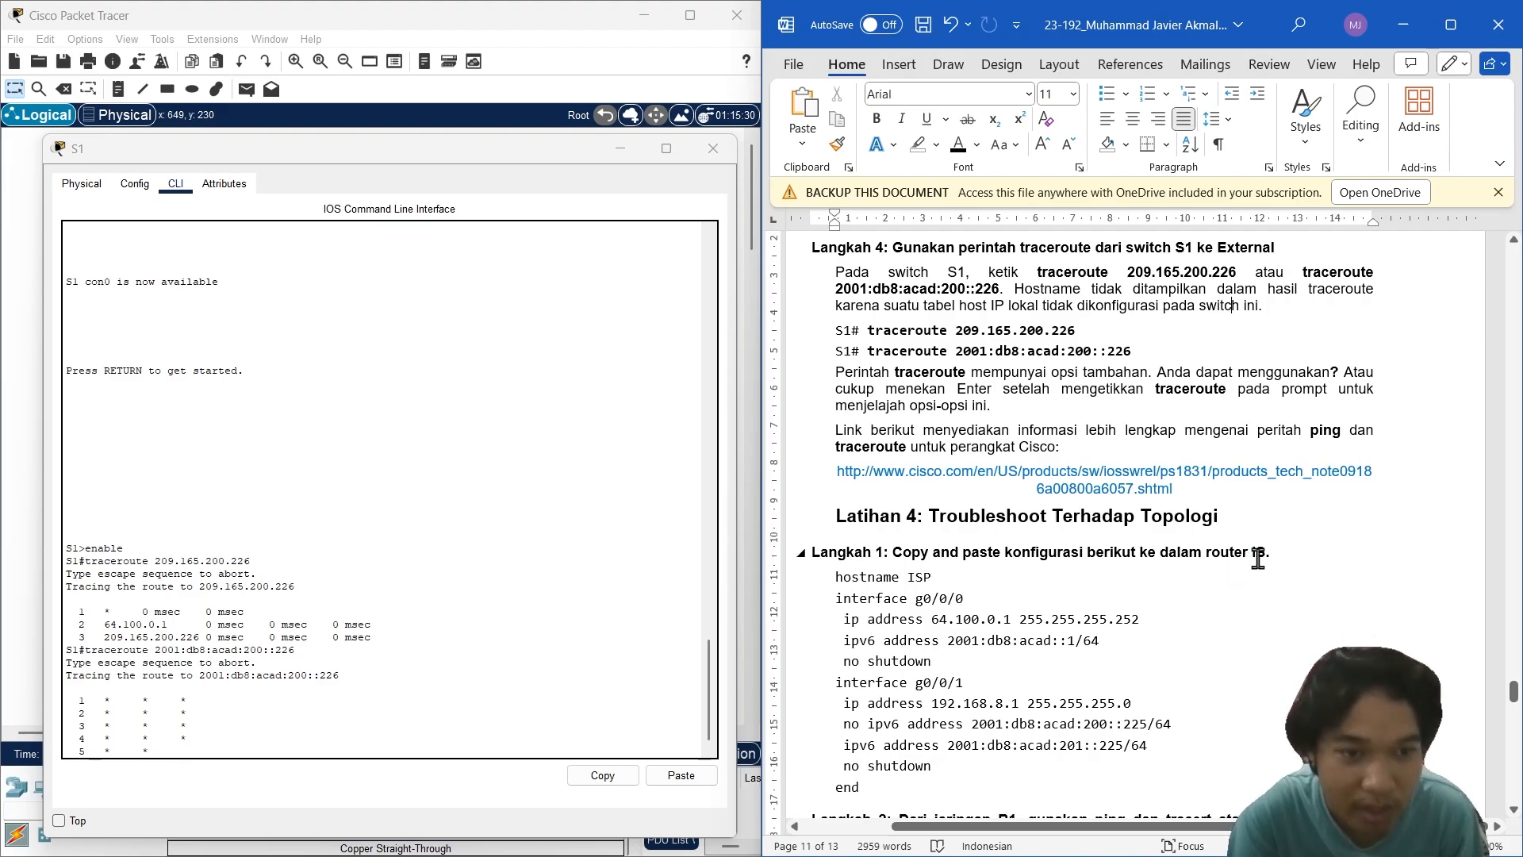
{"action": "left_click", "coordinate": [387, 718]}
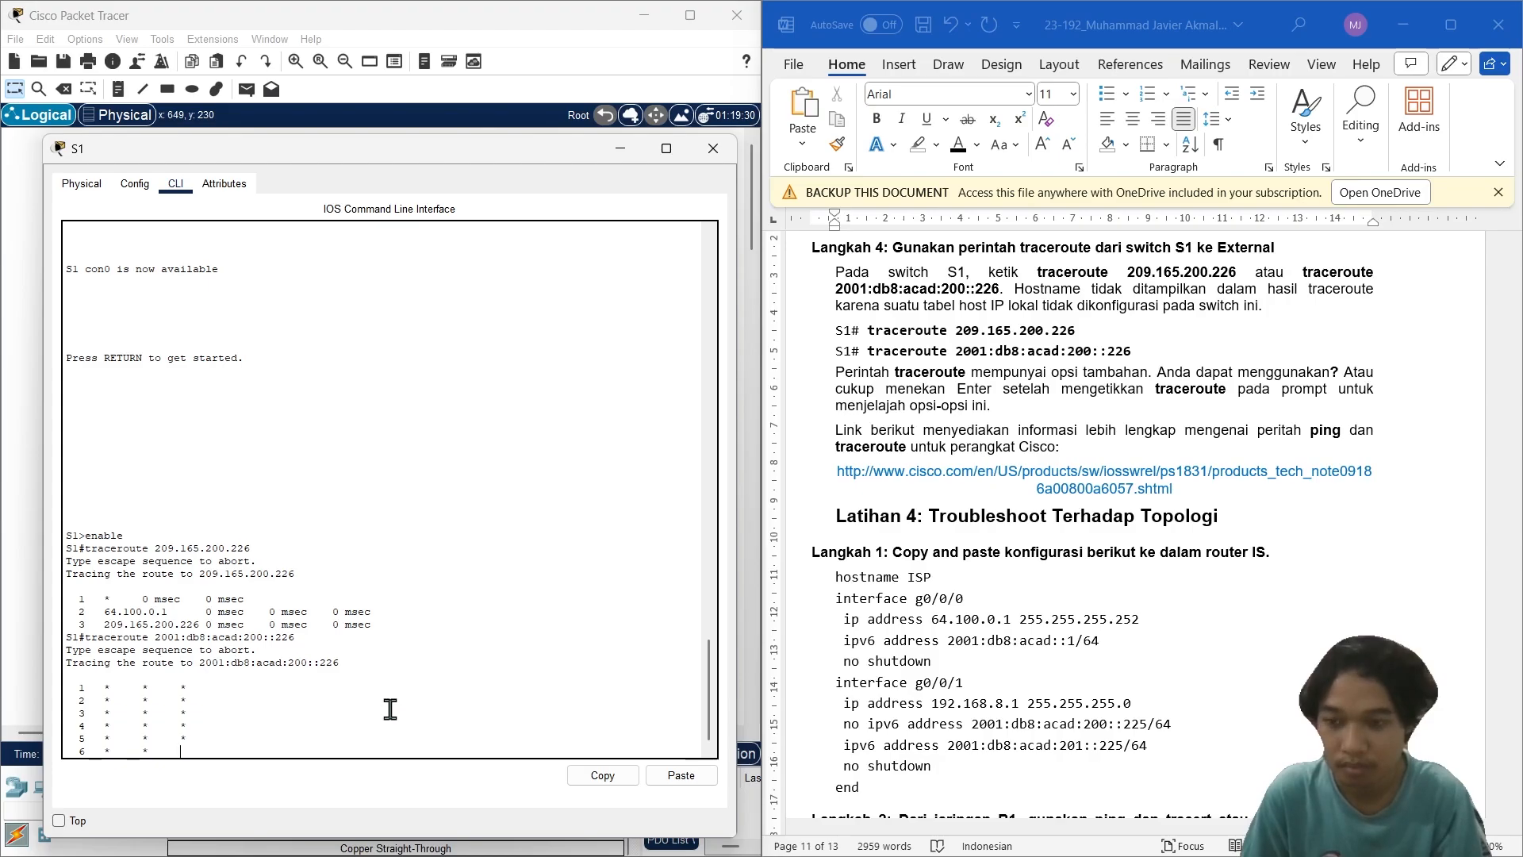
Step: Abort the running IPv6 traceroute on switch S1, close its window and open router ISP's CLI beside the worksheet
{"action": "key", "text": "ctrl+shift+6"}
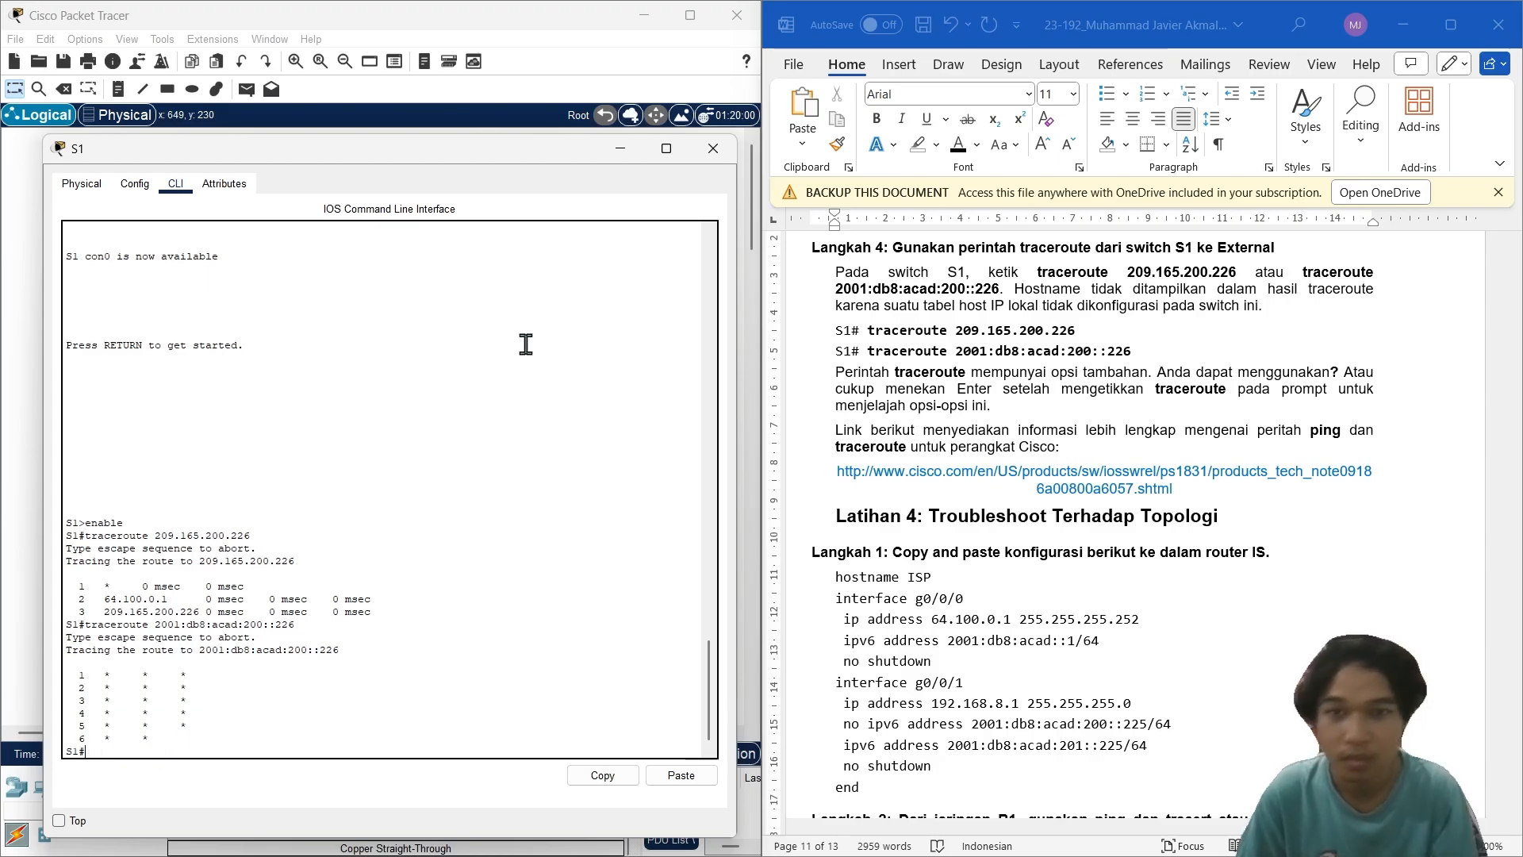
{"action": "left_click", "coordinate": [714, 149]}
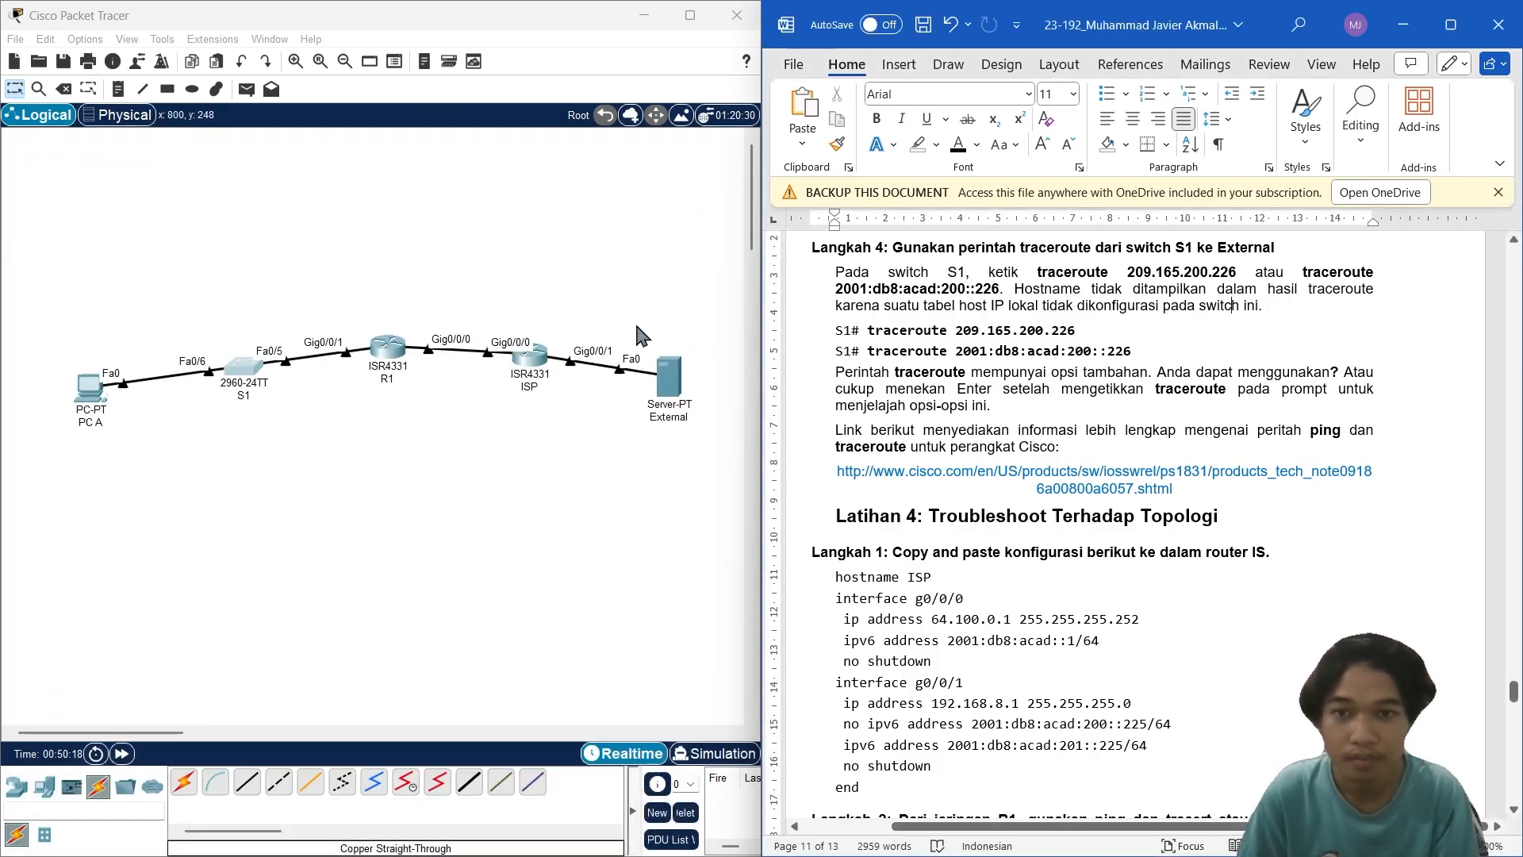
{"action": "left_click", "coordinate": [540, 367]}
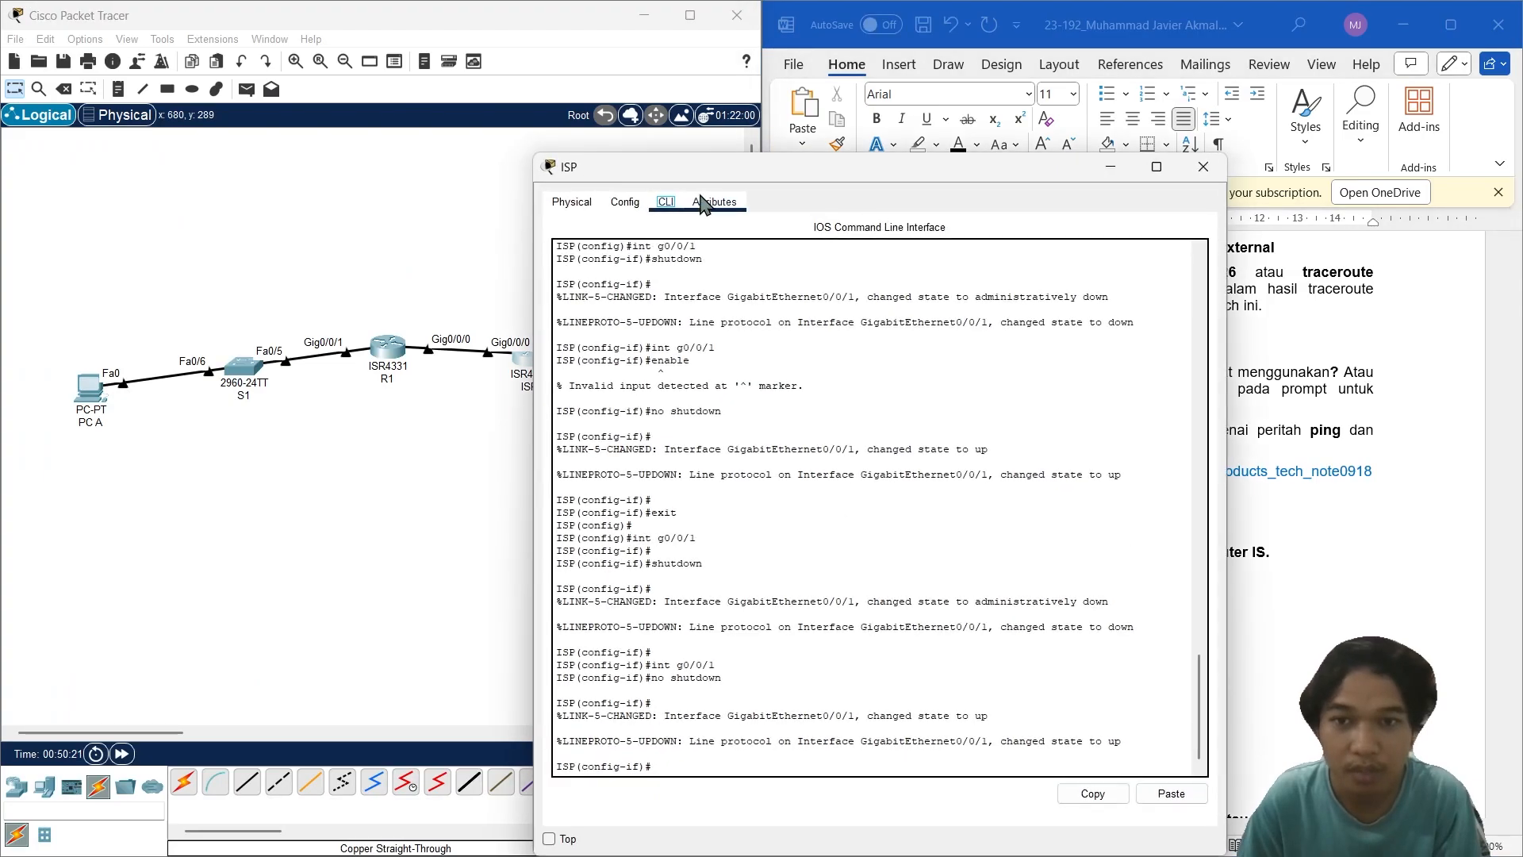
{"action": "left_click_drag", "start_coordinate": [726, 169], "coordinate": [273, 131]}
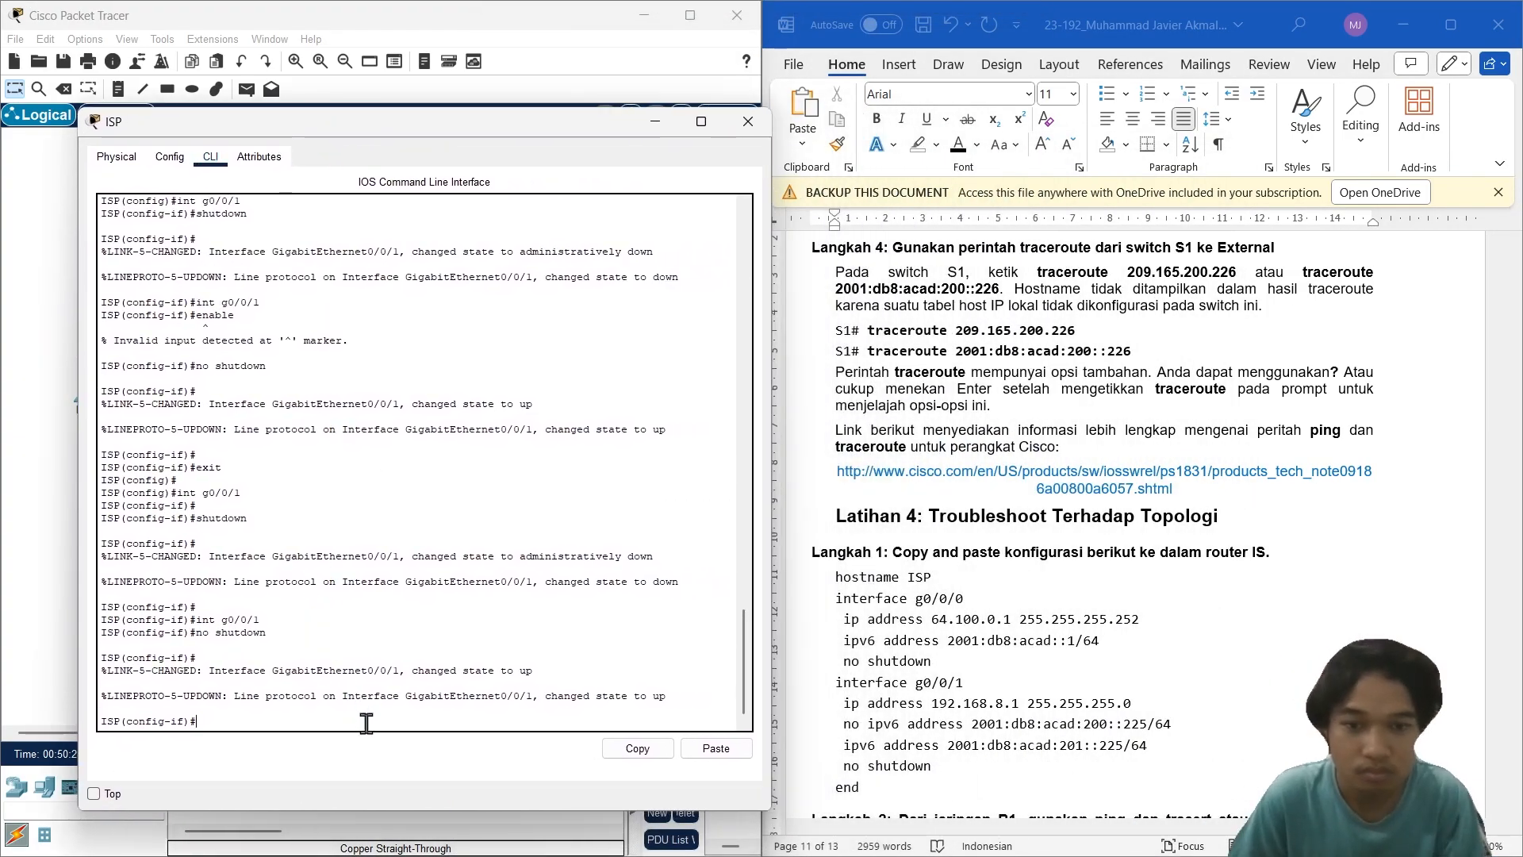
Step: Copy the hostname ISP to end configuration from Latihan 4's Langkah 1, paste it into ISP's CLI and close the router's window
{"action": "scroll", "coordinate": [990, 608], "scroll_direction": "down", "scroll_amount": 1}
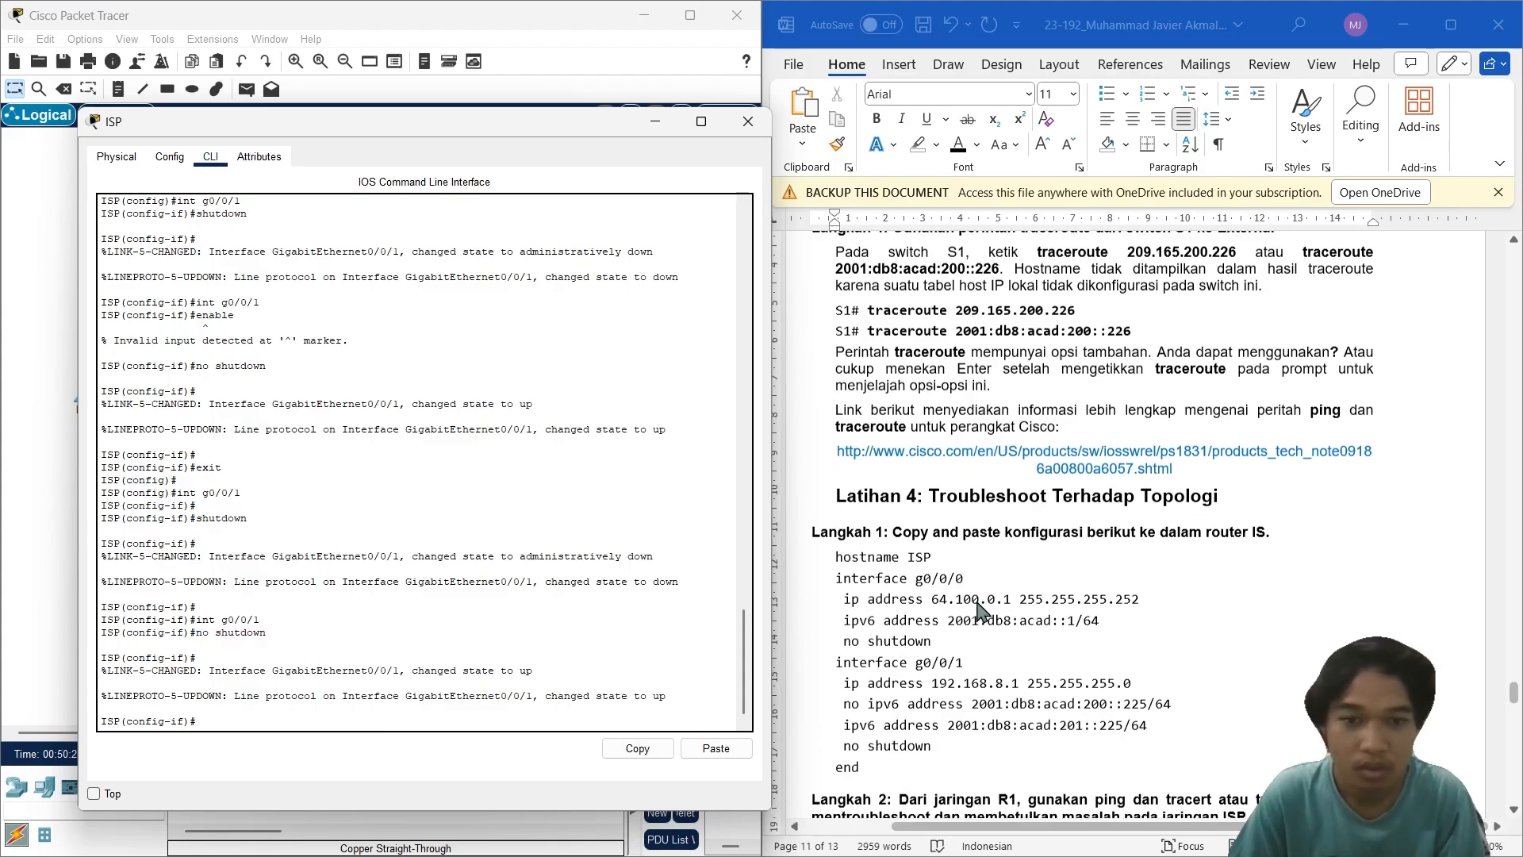
{"action": "left_click", "coordinate": [1019, 591]}
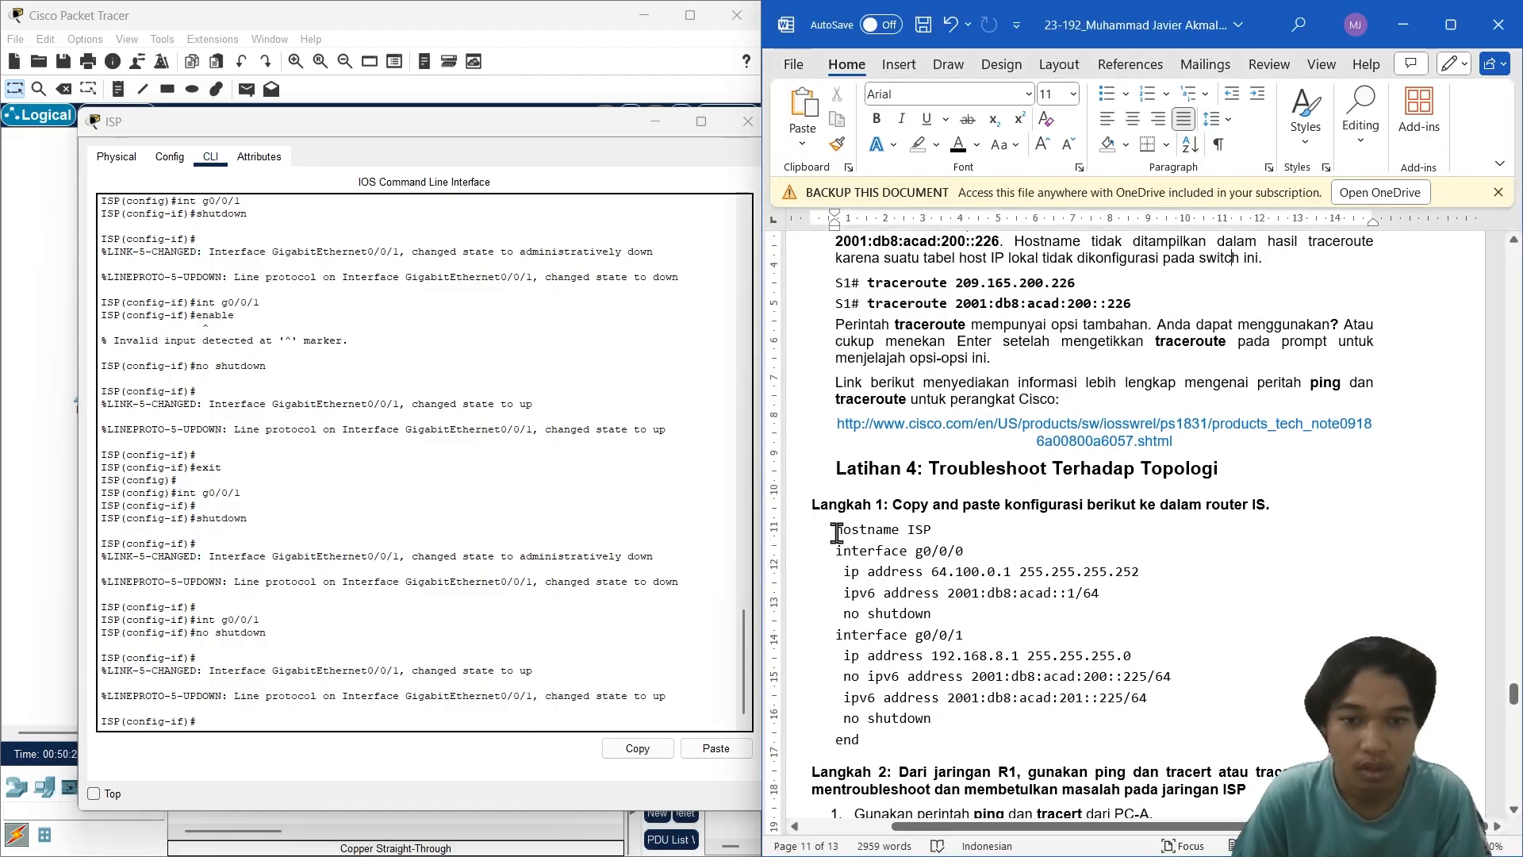
{"action": "left_click_drag", "start_coordinate": [838, 532], "coordinate": [904, 741]}
{"action": "key", "text": "ctrl+c"}
{"action": "left_click", "coordinate": [510, 707]}
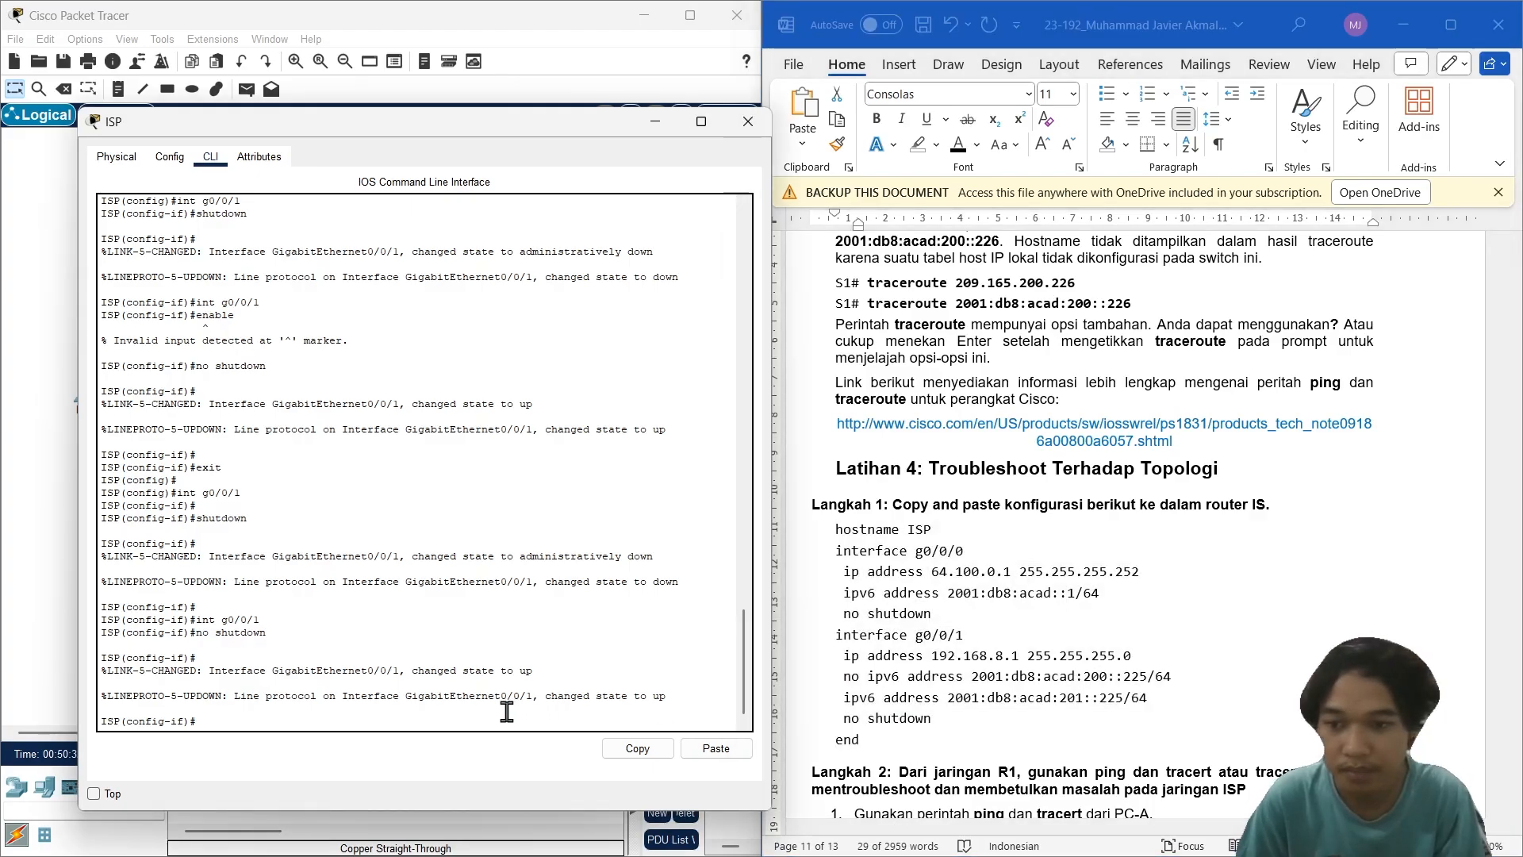
{"action": "right_click", "coordinate": [508, 713]}
{"action": "left_click", "coordinate": [548, 743]}
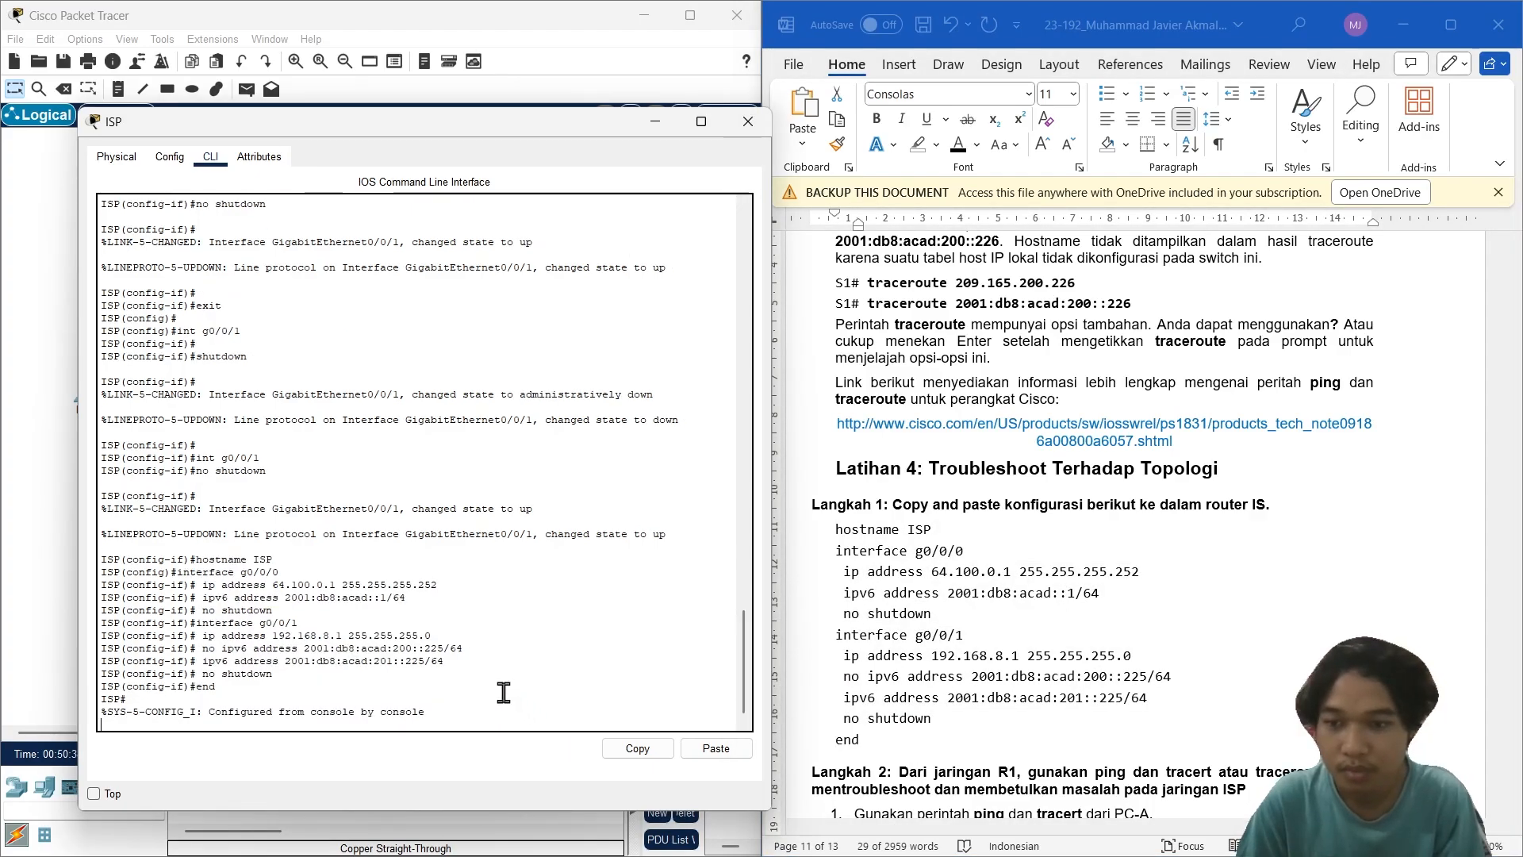
{"action": "scroll", "coordinate": [883, 443], "scroll_direction": "down", "scroll_amount": 6}
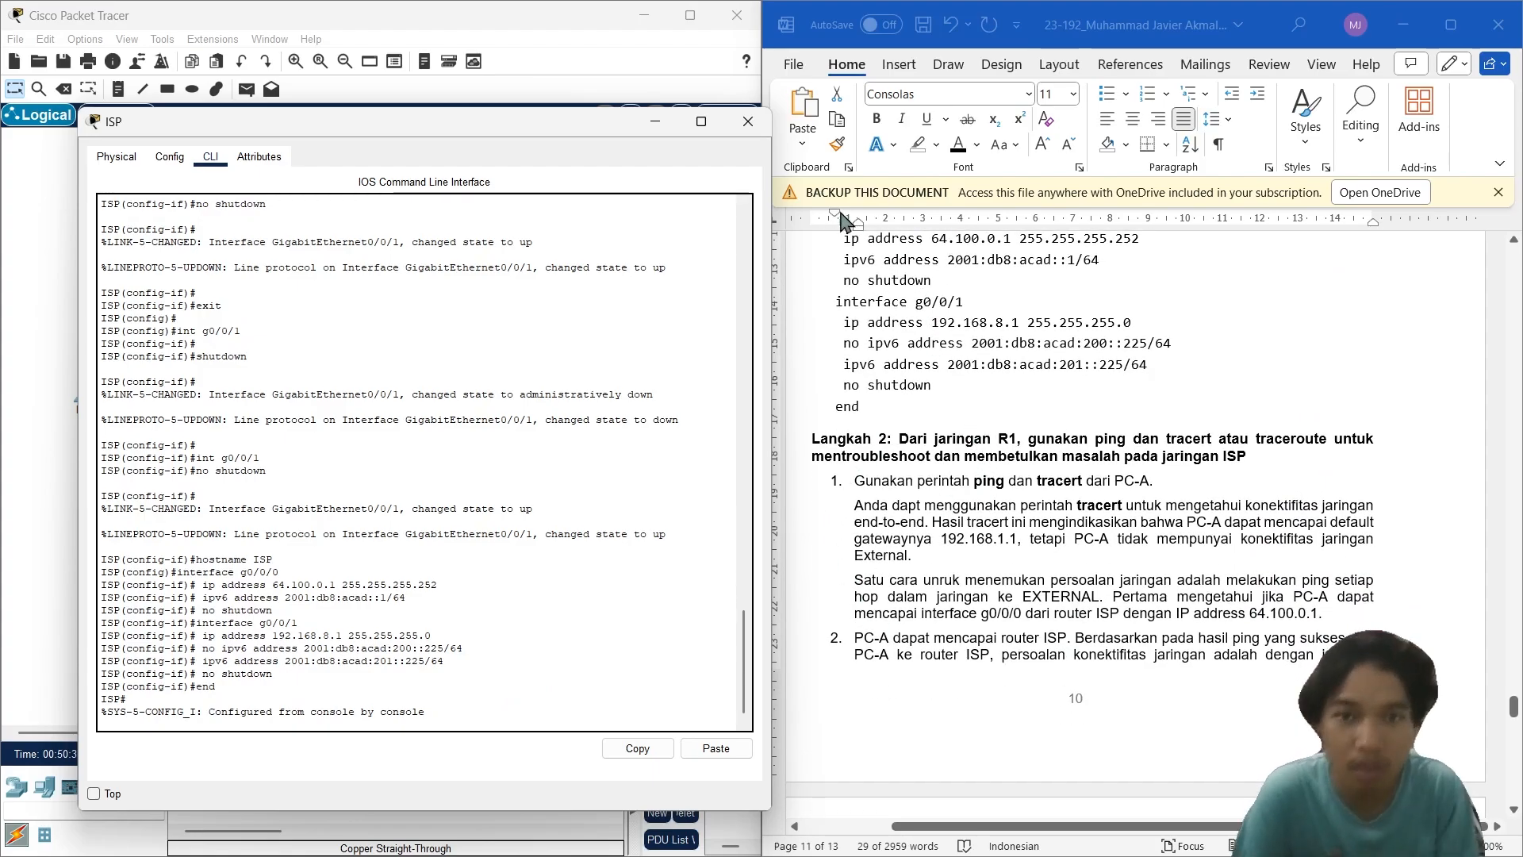
{"action": "left_click", "coordinate": [749, 121]}
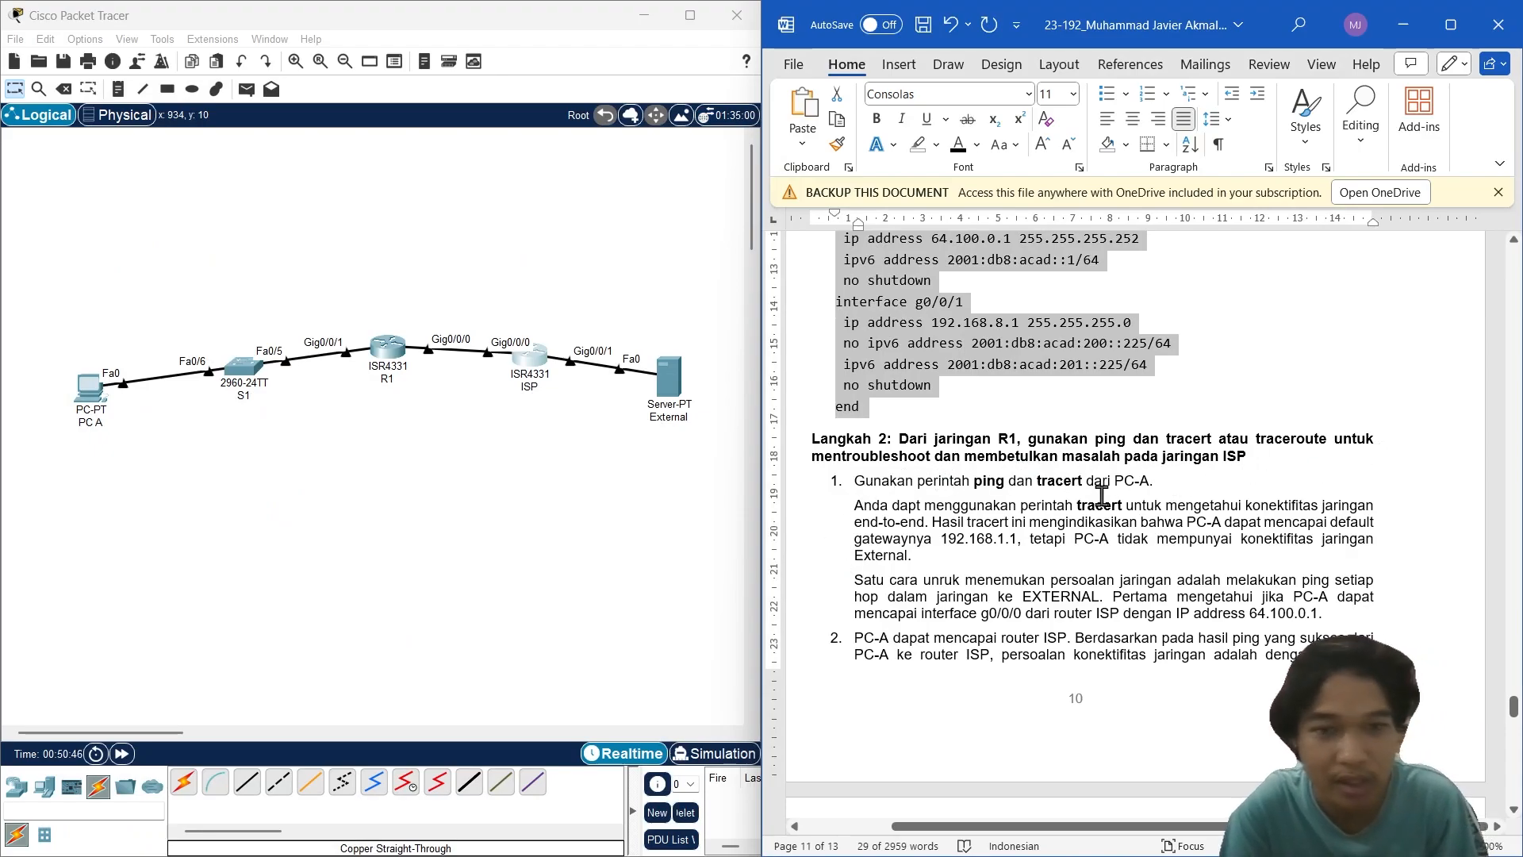
Step: Open PC A's Command Prompt for Langkah 2 and start a tracert command at the prompt
{"action": "scroll", "coordinate": [1101, 496], "scroll_direction": "down", "scroll_amount": 1}
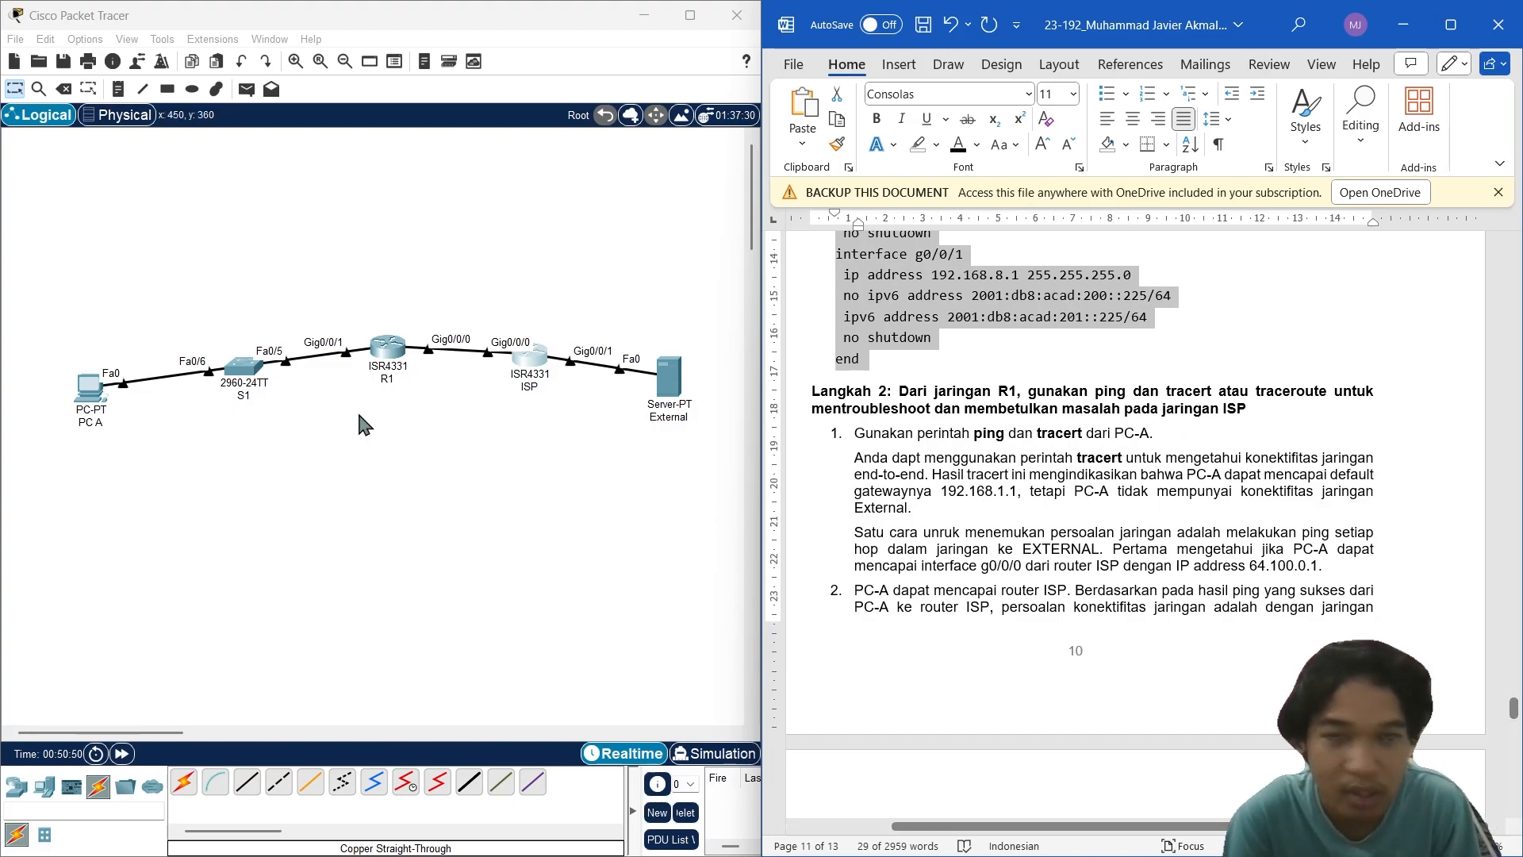
{"action": "left_click", "coordinate": [90, 395]}
{"action": "left_click_drag", "start_coordinate": [701, 159], "coordinate": [229, 155]}
{"action": "left_click", "coordinate": [498, 274]}
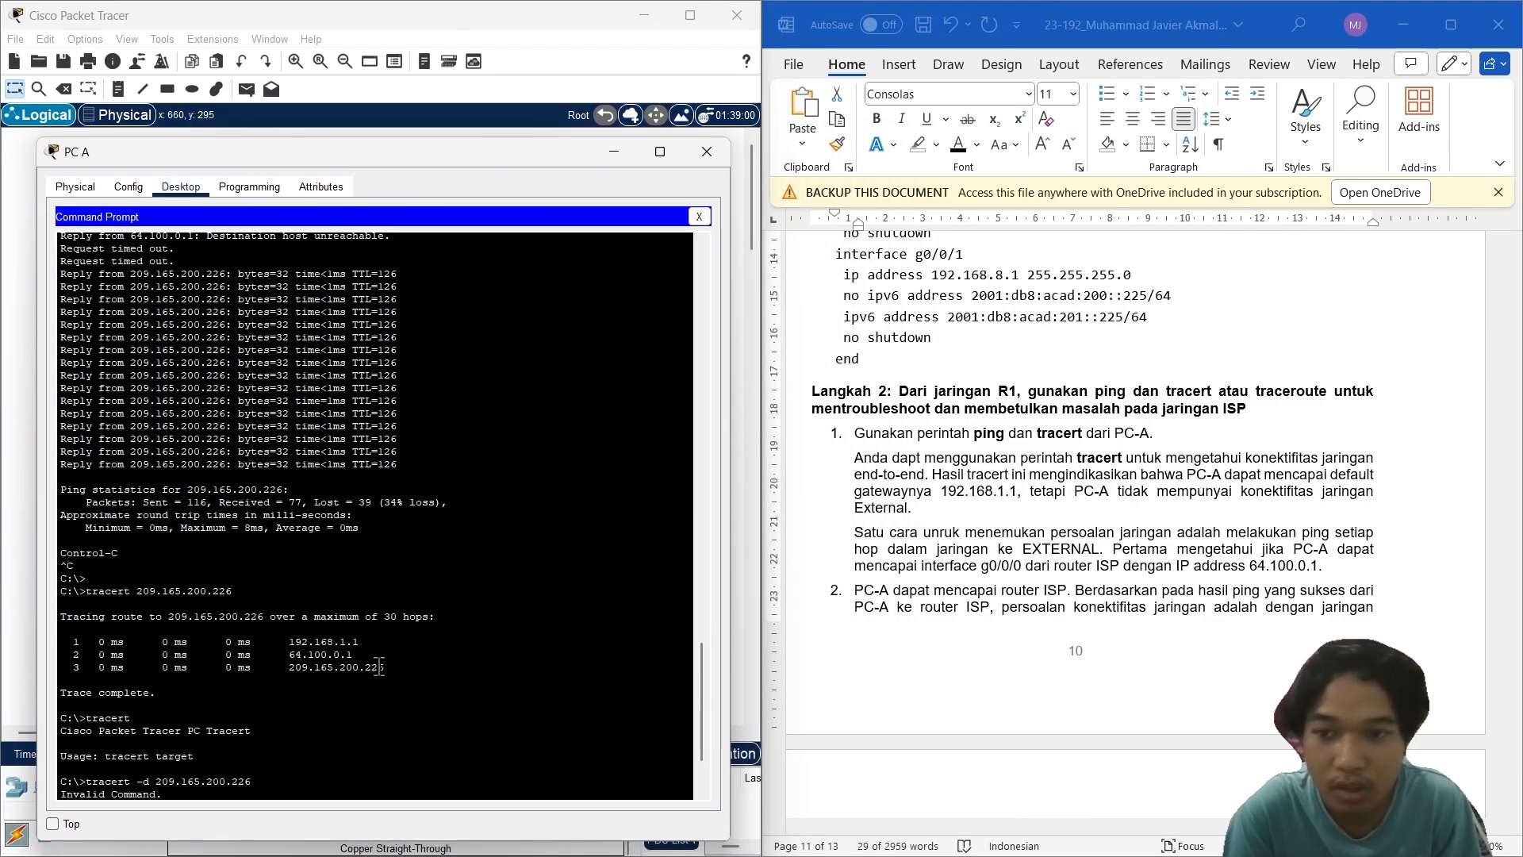
{"action": "left_click", "coordinate": [336, 761]}
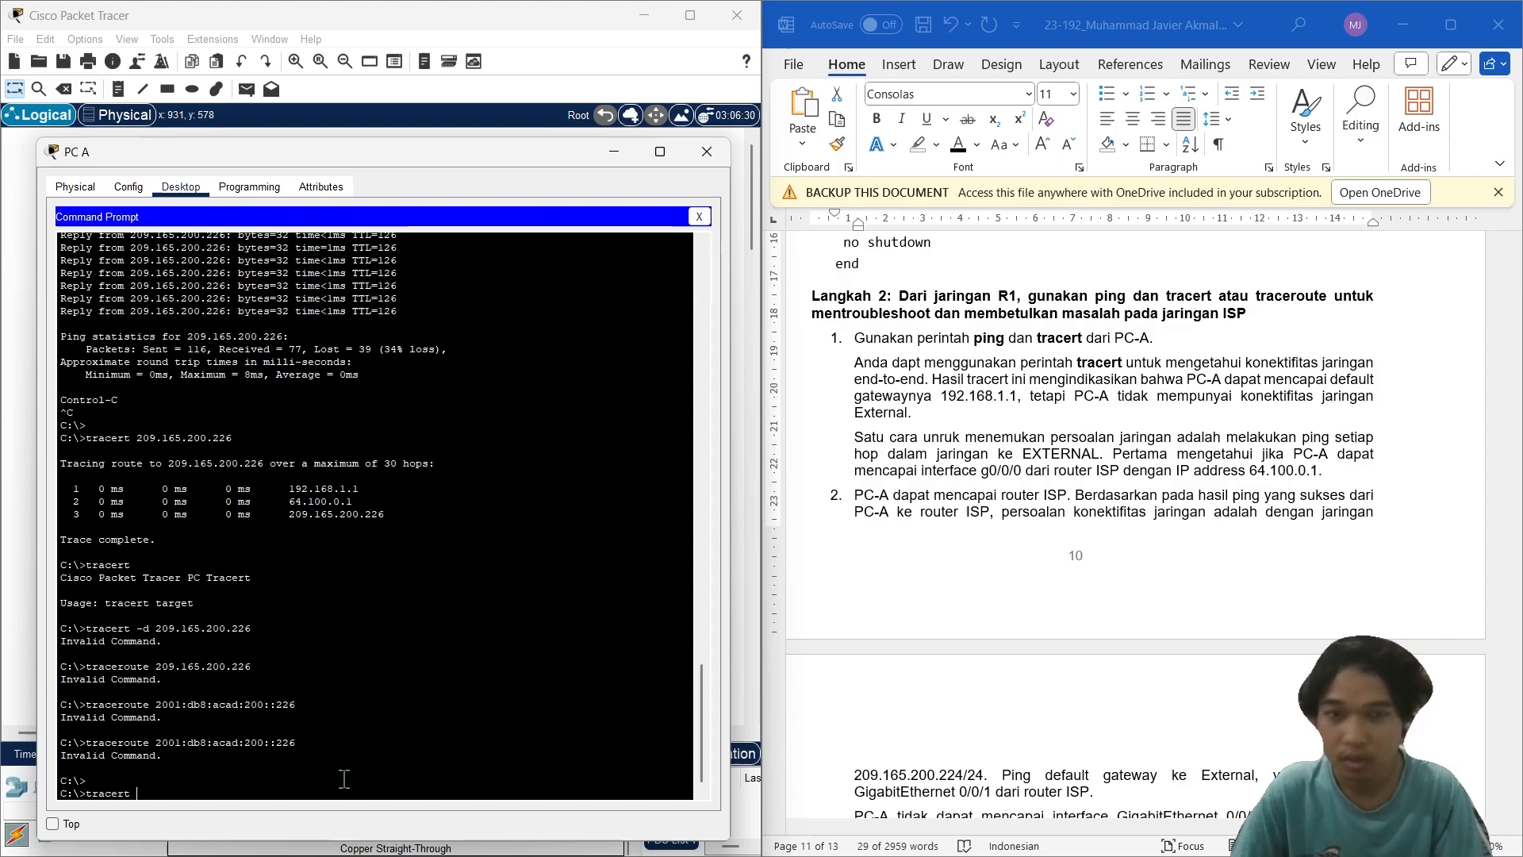
Step: Find External's IPv4 address in the worksheet's addressing table and copy 209.165.200.226
{"action": "scroll", "coordinate": [1451, 625], "scroll_direction": "up", "scroll_amount": 3}
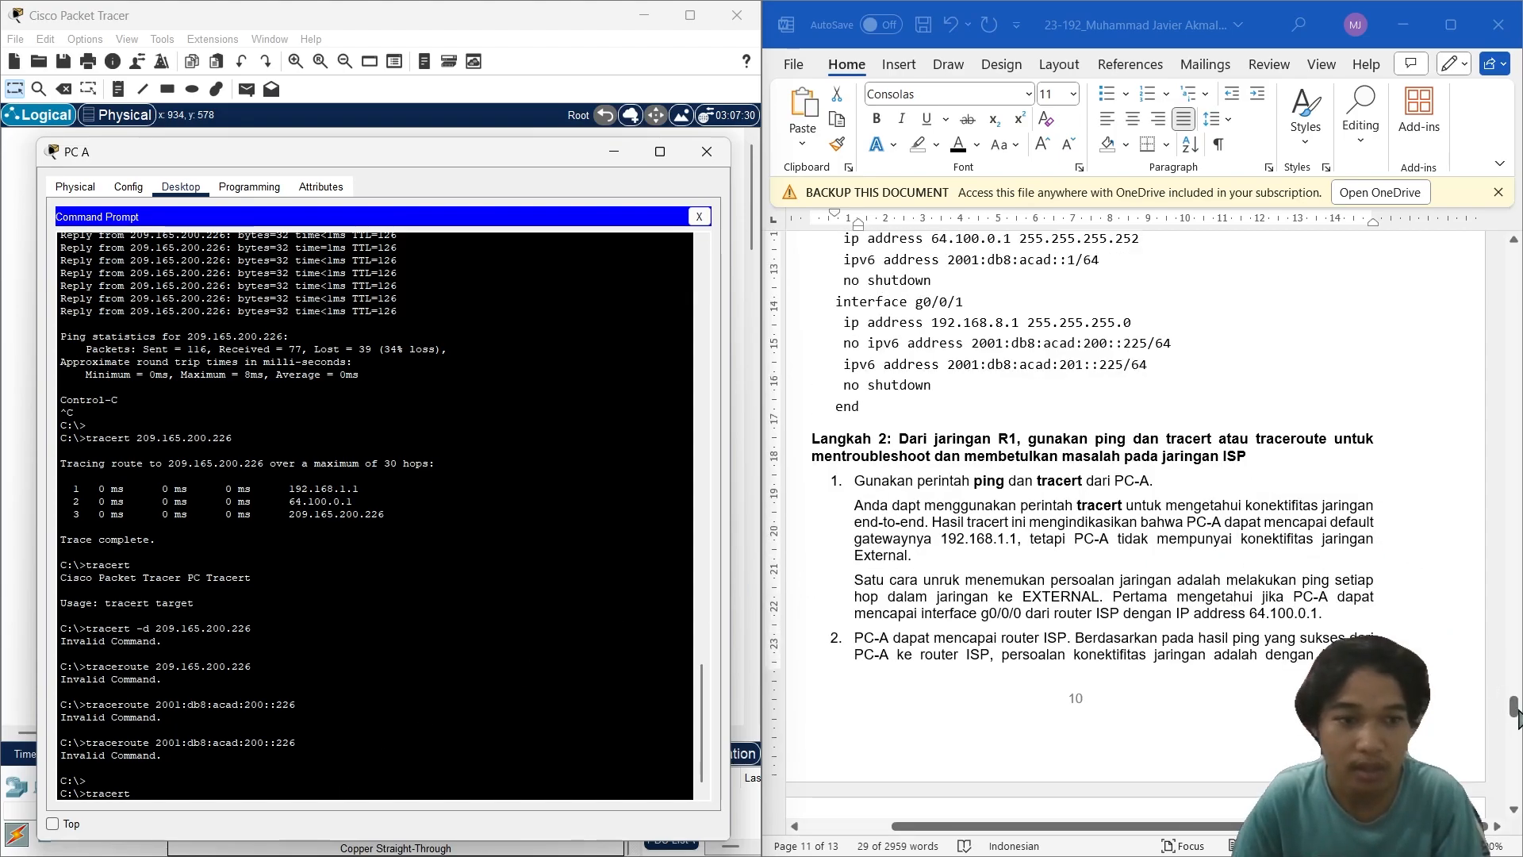
{"action": "left_click_drag", "start_coordinate": [1513, 704], "coordinate": [1517, 317]}
{"action": "scroll", "coordinate": [1476, 412], "scroll_direction": "down", "scroll_amount": 3}
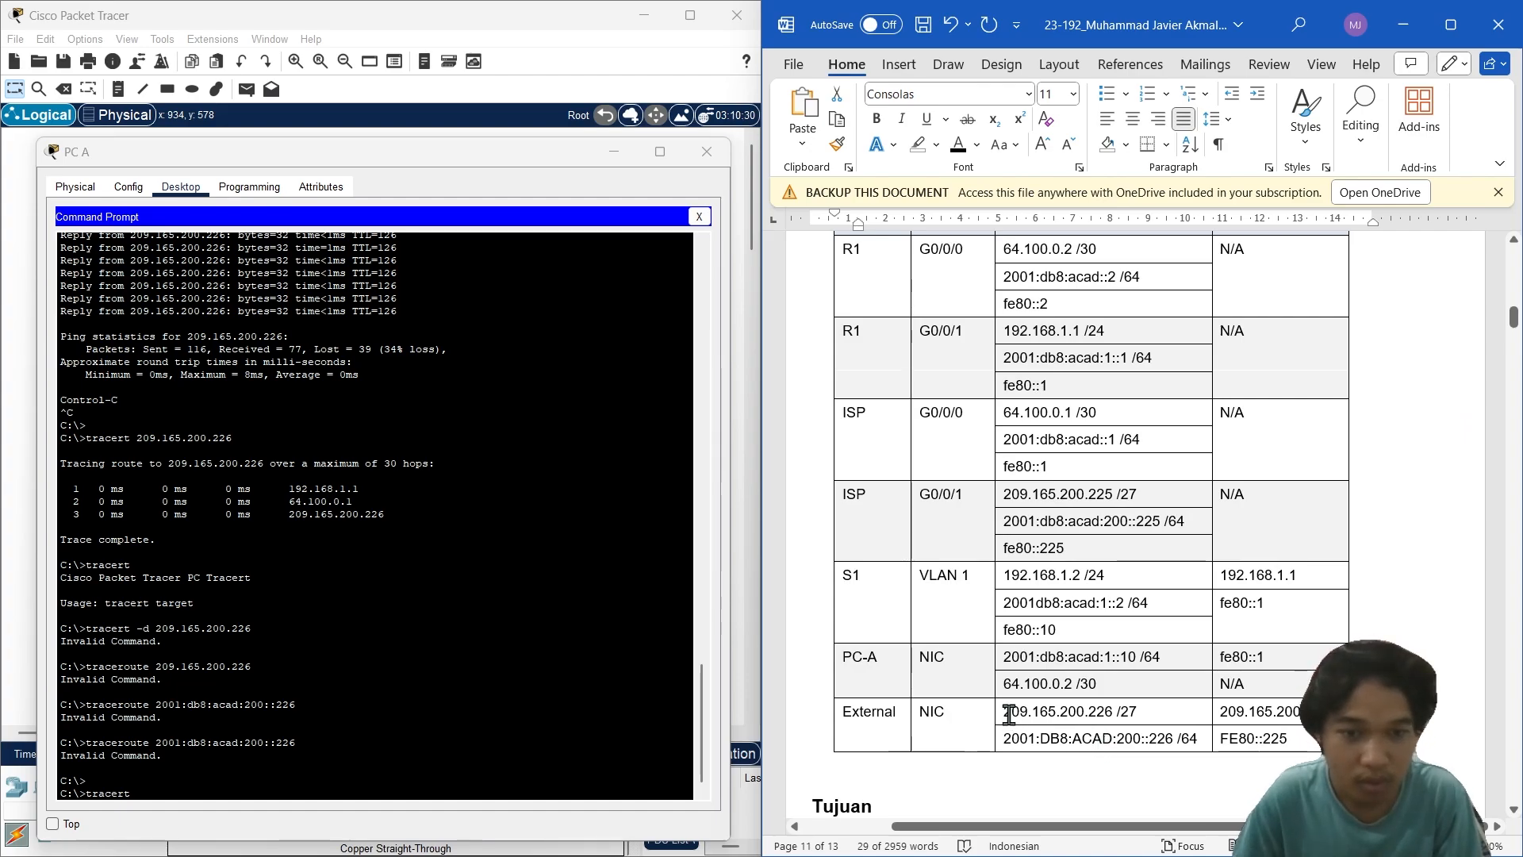
{"action": "left_click_drag", "start_coordinate": [1007, 714], "coordinate": [1112, 717]}
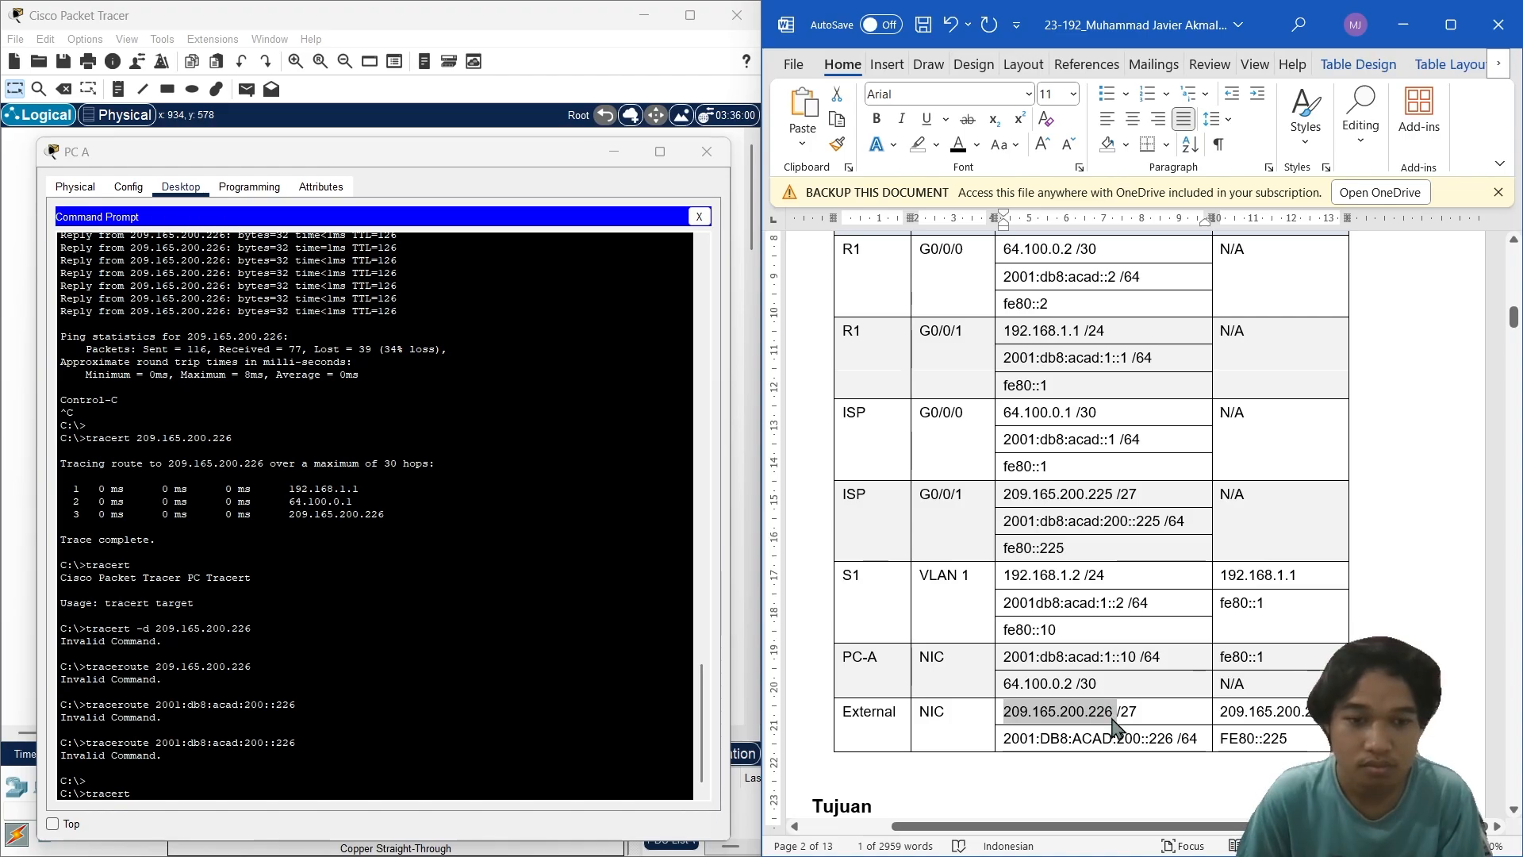
Step: Return to Langkah 2, run tracert 209.165.200.226 in PC A's Command Prompt and interrupt the trace
{"action": "scroll", "coordinate": [1112, 722], "scroll_direction": "down", "scroll_amount": 20}
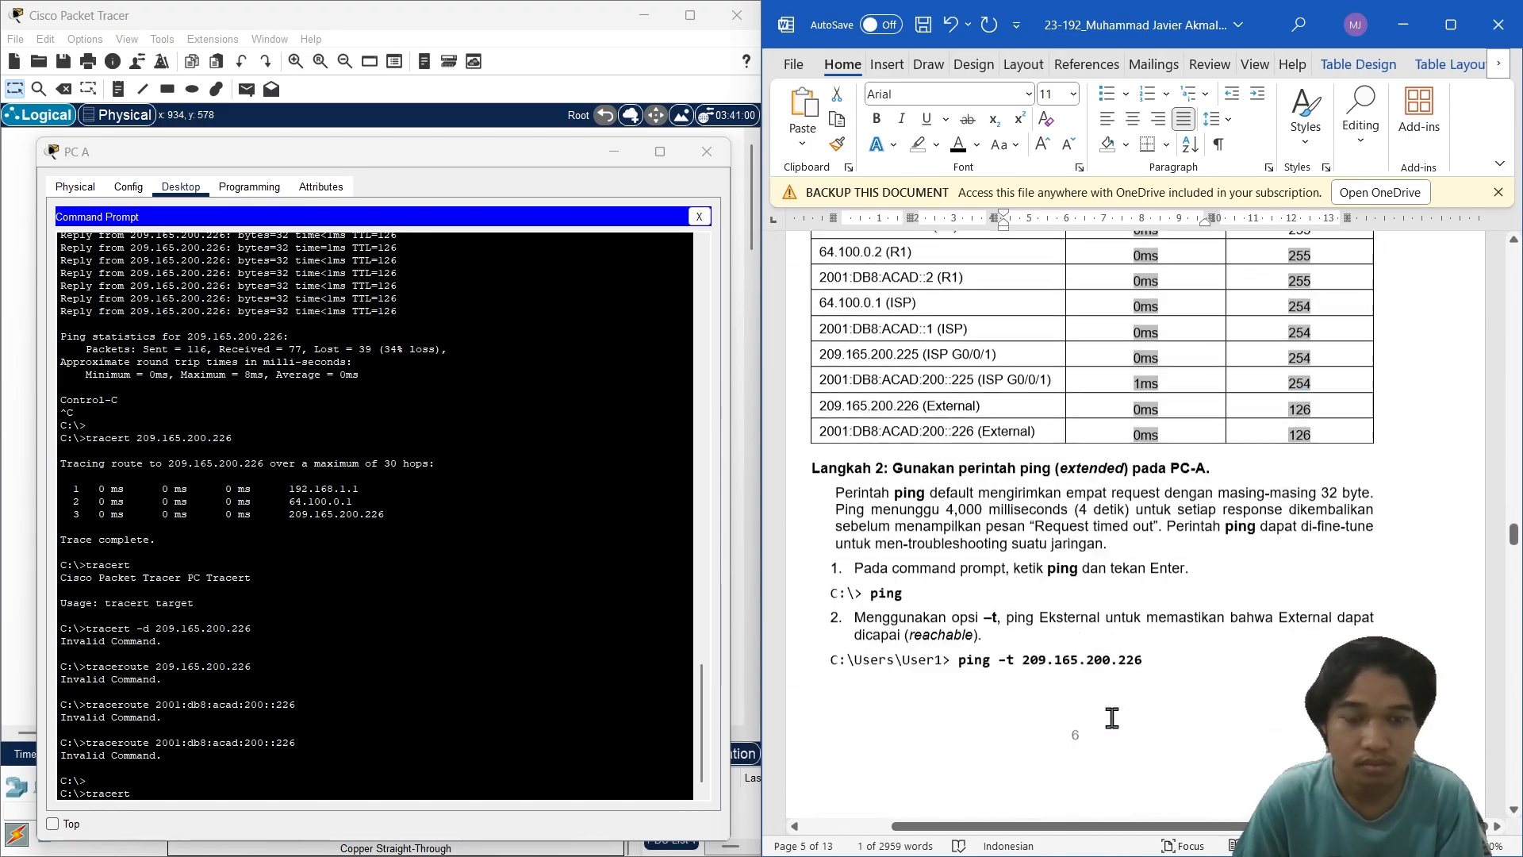
{"action": "scroll", "coordinate": [1112, 718], "scroll_direction": "down", "scroll_amount": 20}
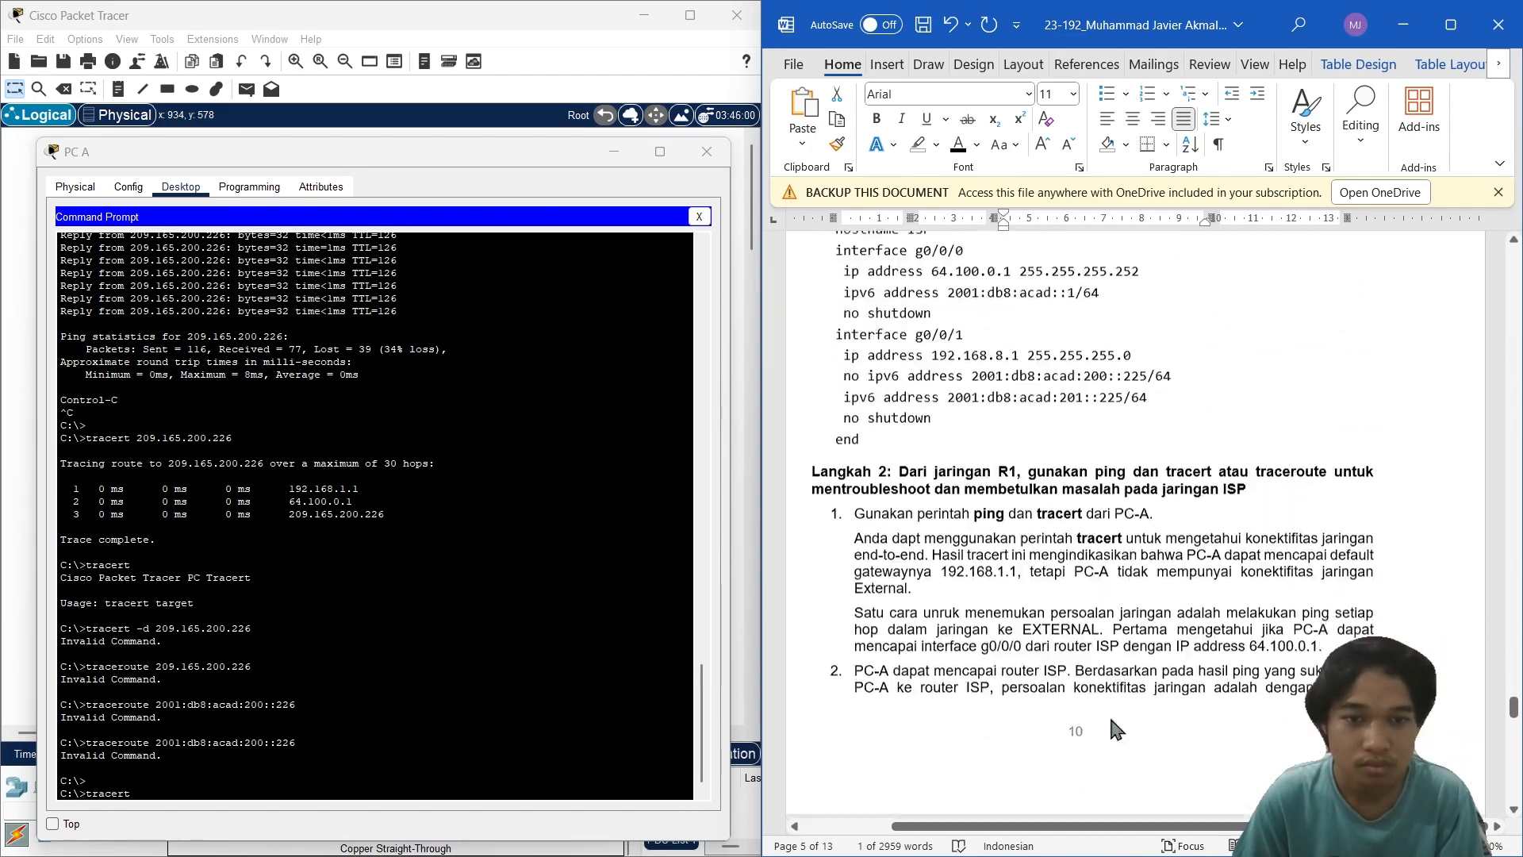
{"action": "scroll", "coordinate": [1112, 722], "scroll_direction": "down", "scroll_amount": 1}
{"action": "left_click", "coordinate": [348, 786]}
{"action": "type", "text": "209.165.200.226"}
{"action": "key", "text": "Return"}
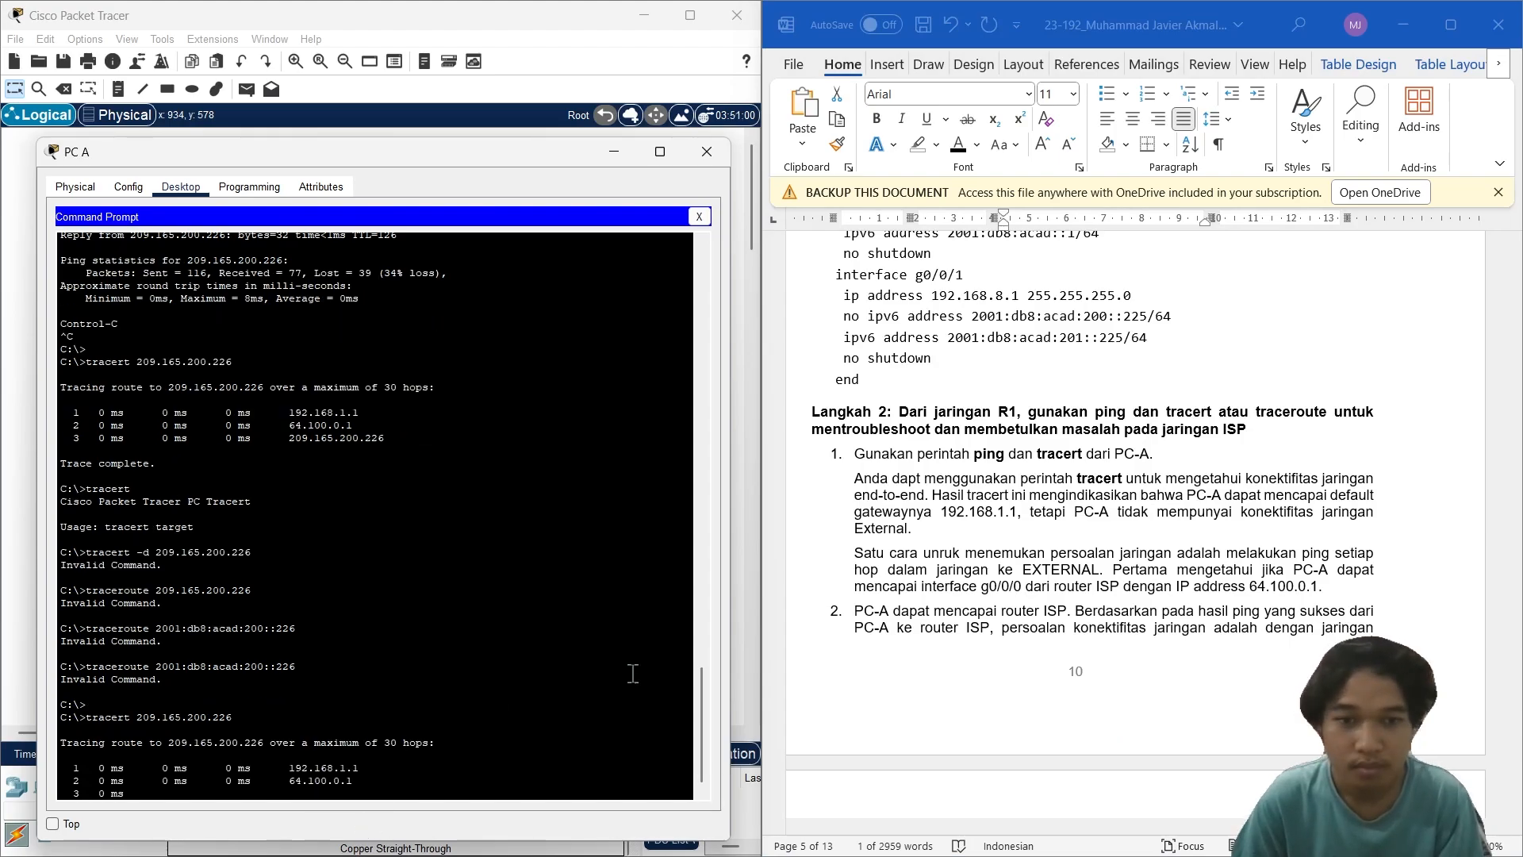
{"action": "scroll", "coordinate": [1060, 595], "scroll_direction": "down", "scroll_amount": 1}
{"action": "scroll", "coordinate": [1105, 588], "scroll_direction": "down", "scroll_amount": 2}
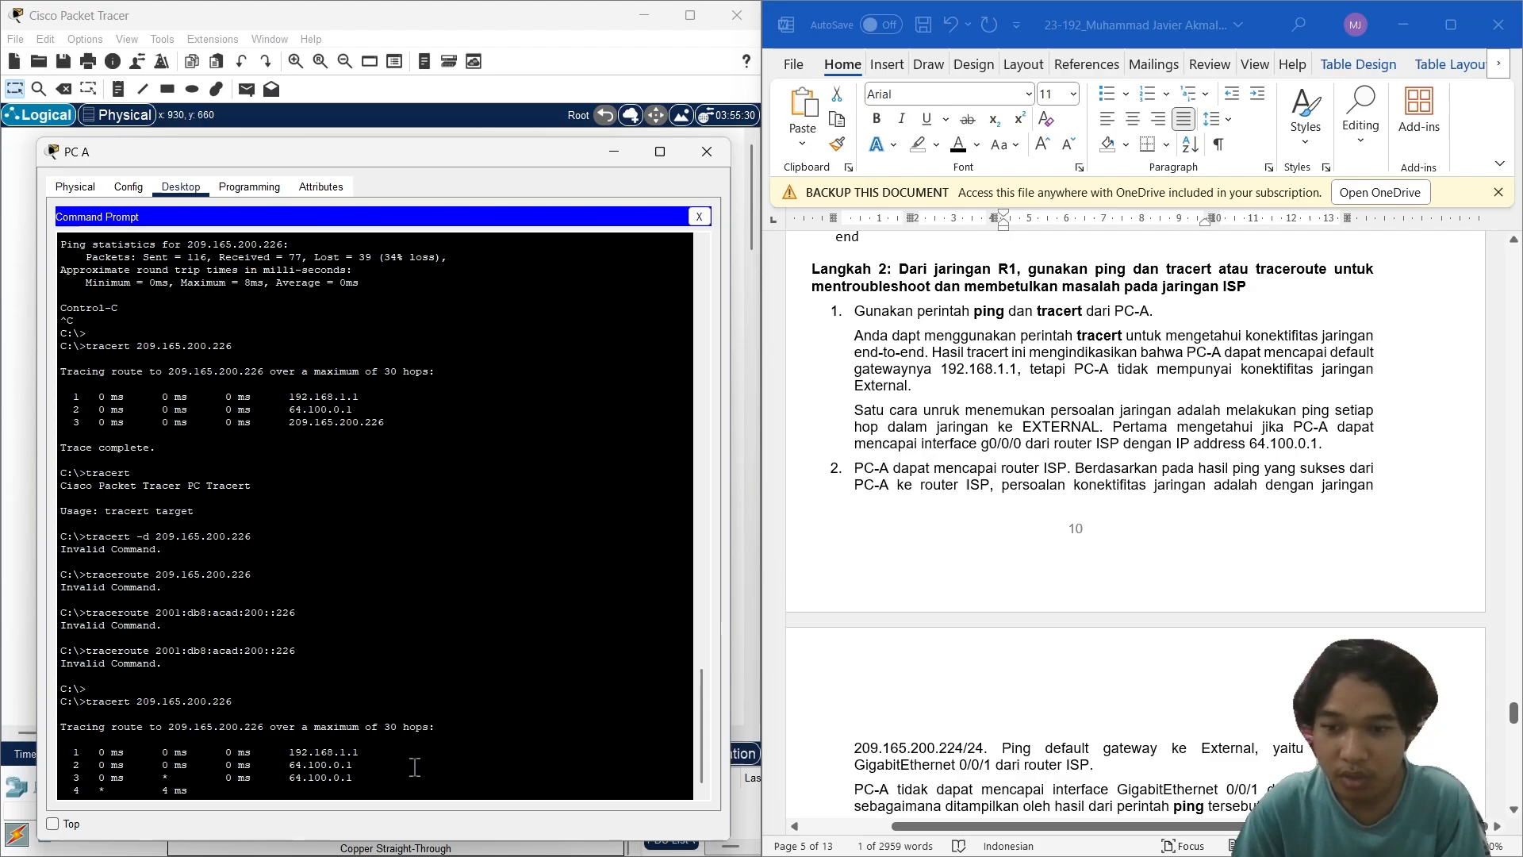
{"action": "key", "text": "ctrl+c"}
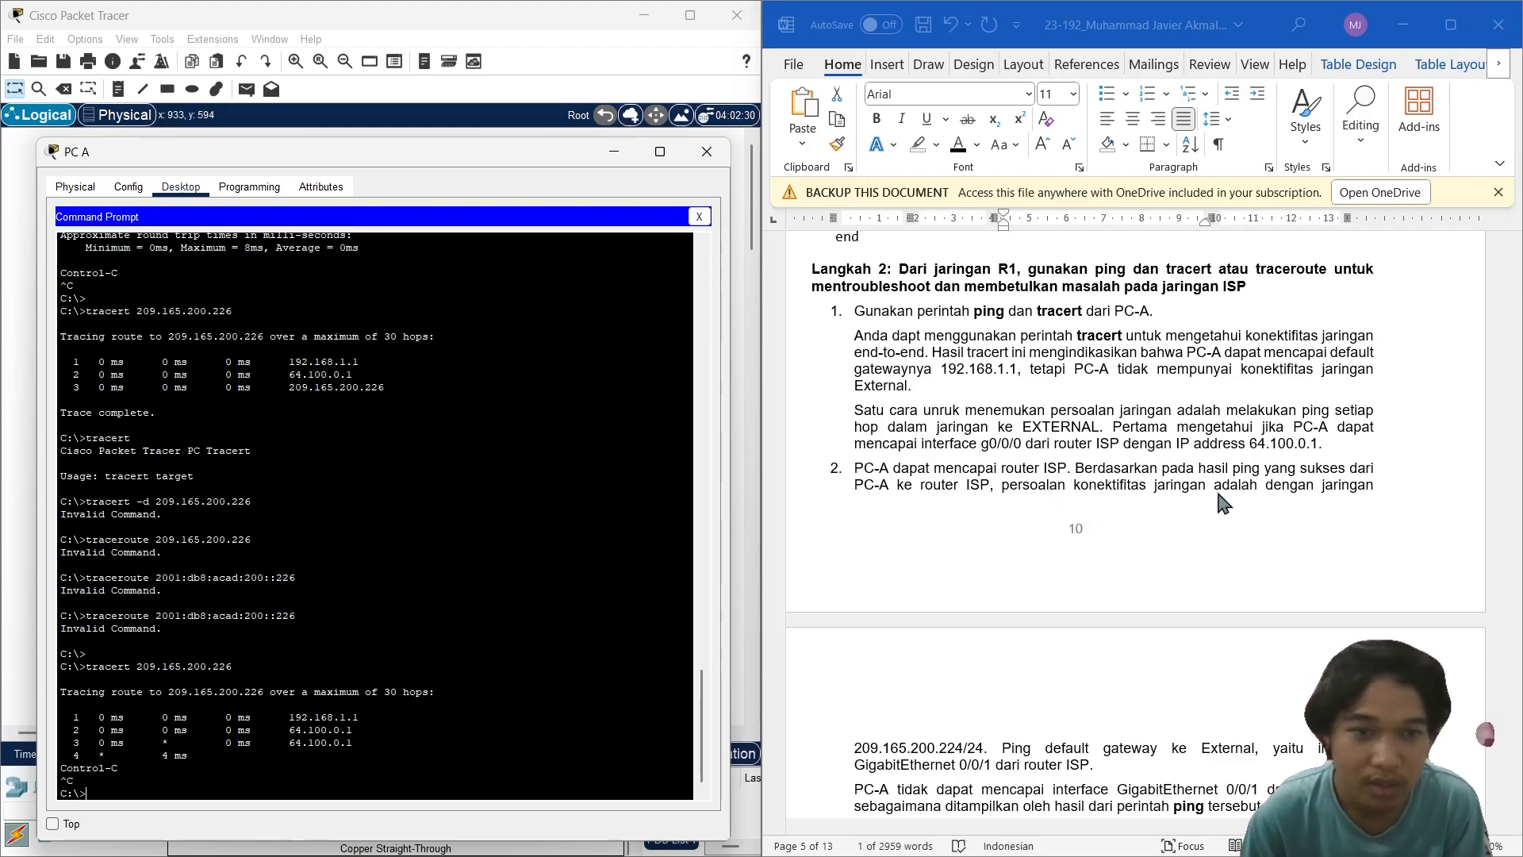
Step: Copy ISP's g0/0/0 address 64.100.0.1 from Langkah 2 and ping it from PC A's Command Prompt
{"action": "scroll", "coordinate": [1278, 493], "scroll_direction": "down", "scroll_amount": 2}
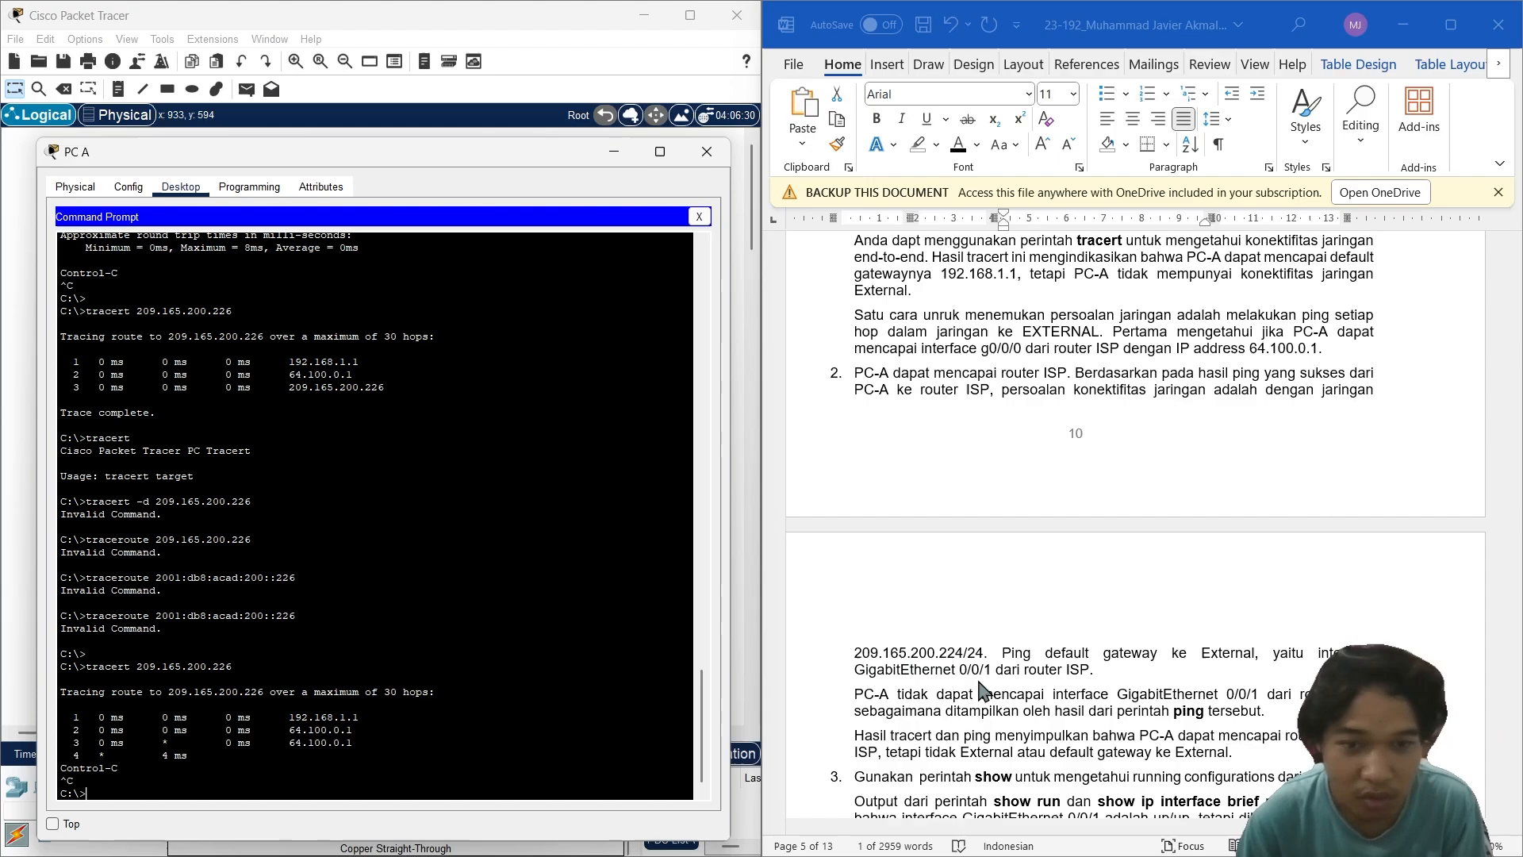
{"action": "scroll", "coordinate": [1102, 666], "scroll_direction": "down", "scroll_amount": 1}
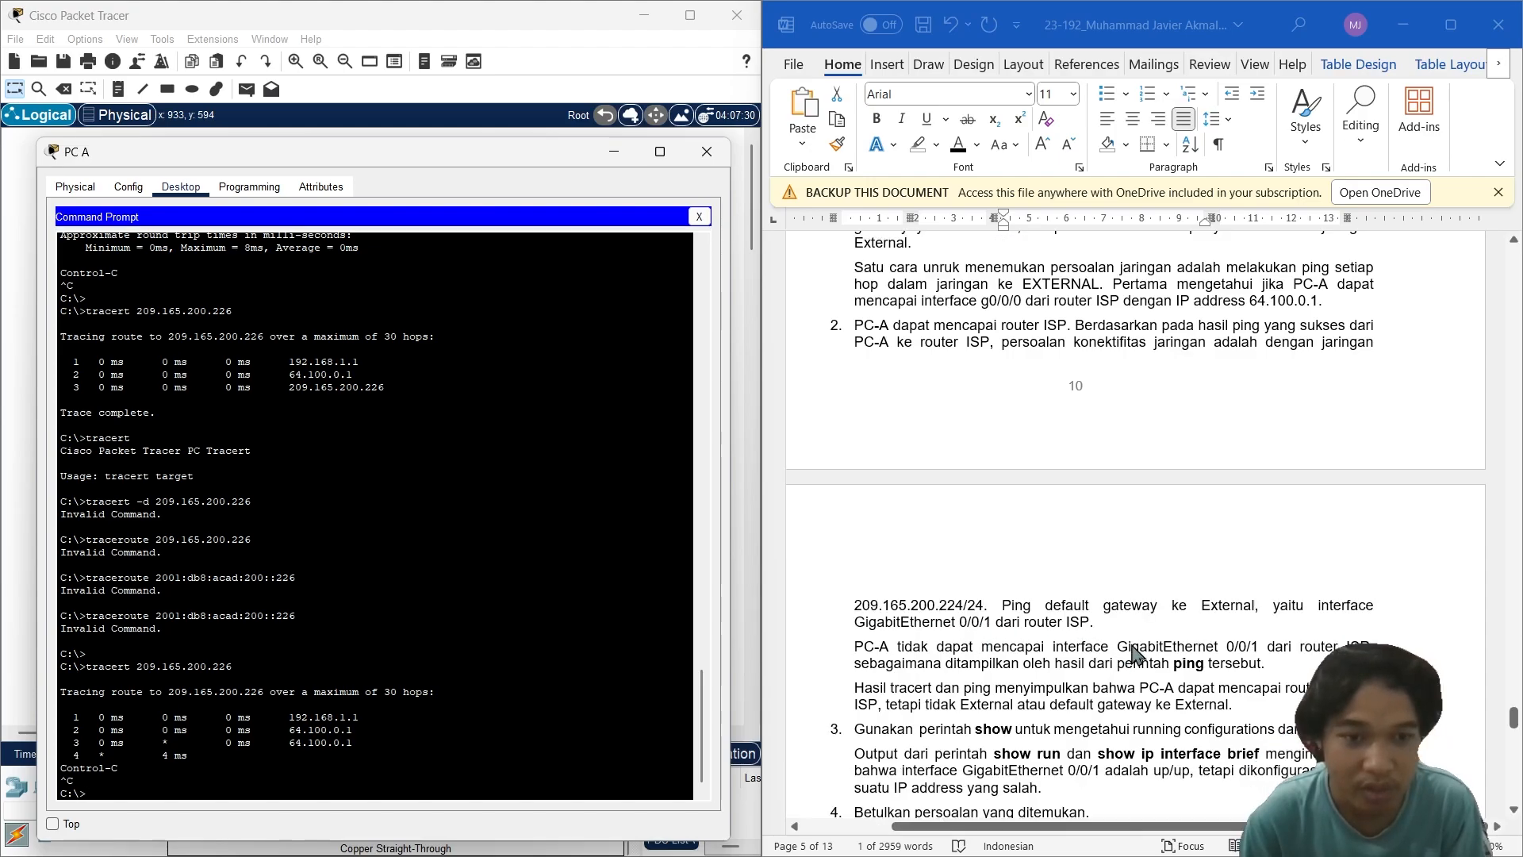
{"action": "scroll", "coordinate": [1180, 618], "scroll_direction": "down", "scroll_amount": 1}
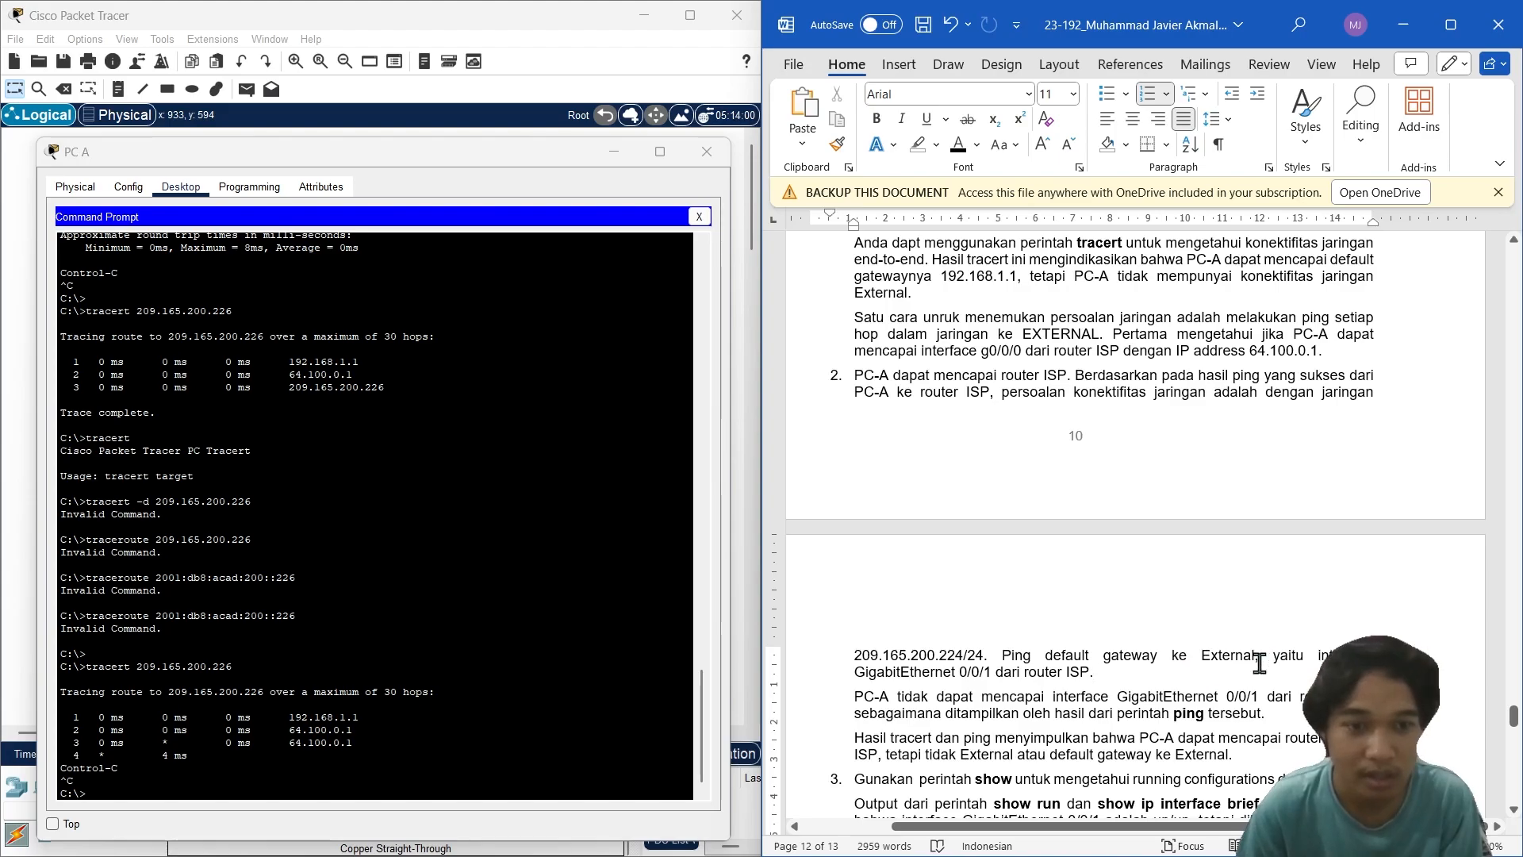
{"action": "scroll", "coordinate": [1201, 674], "scroll_direction": "up", "scroll_amount": 1}
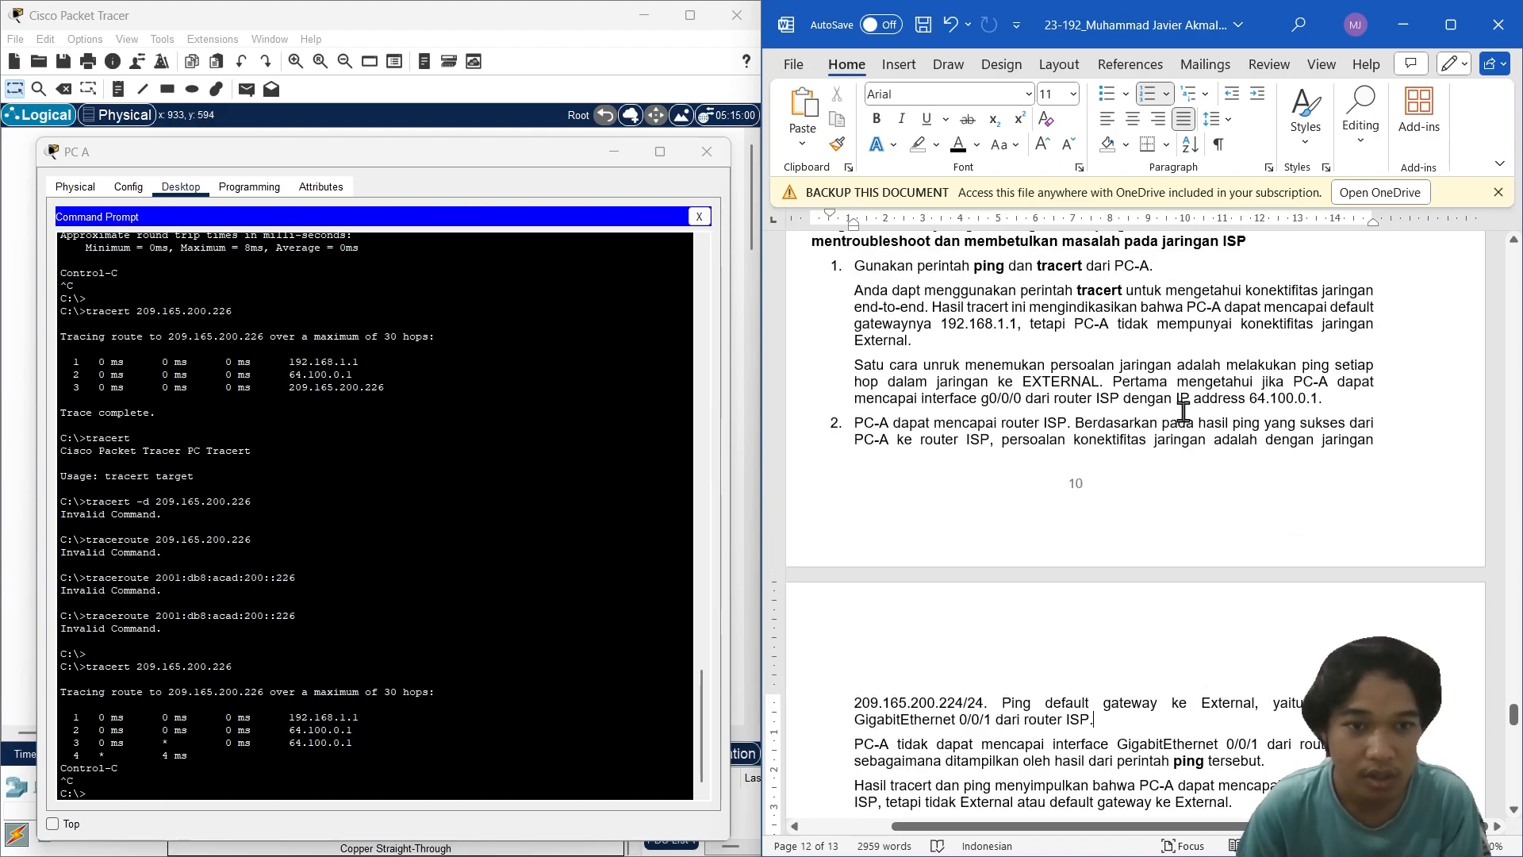
{"action": "left_click_drag", "start_coordinate": [1252, 398], "coordinate": [1323, 399]}
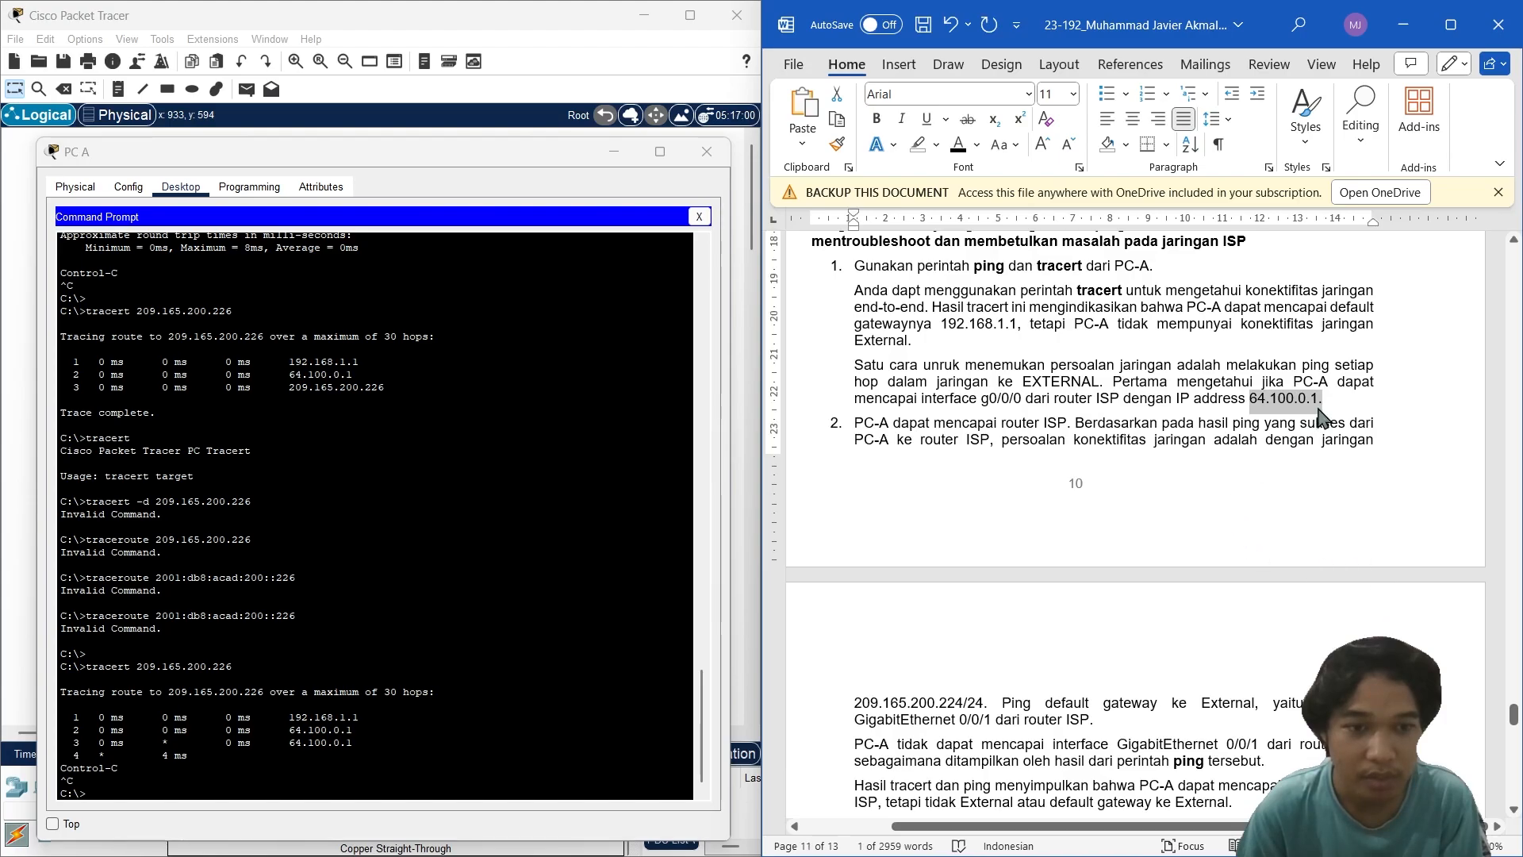
{"action": "left_click", "coordinate": [434, 780]}
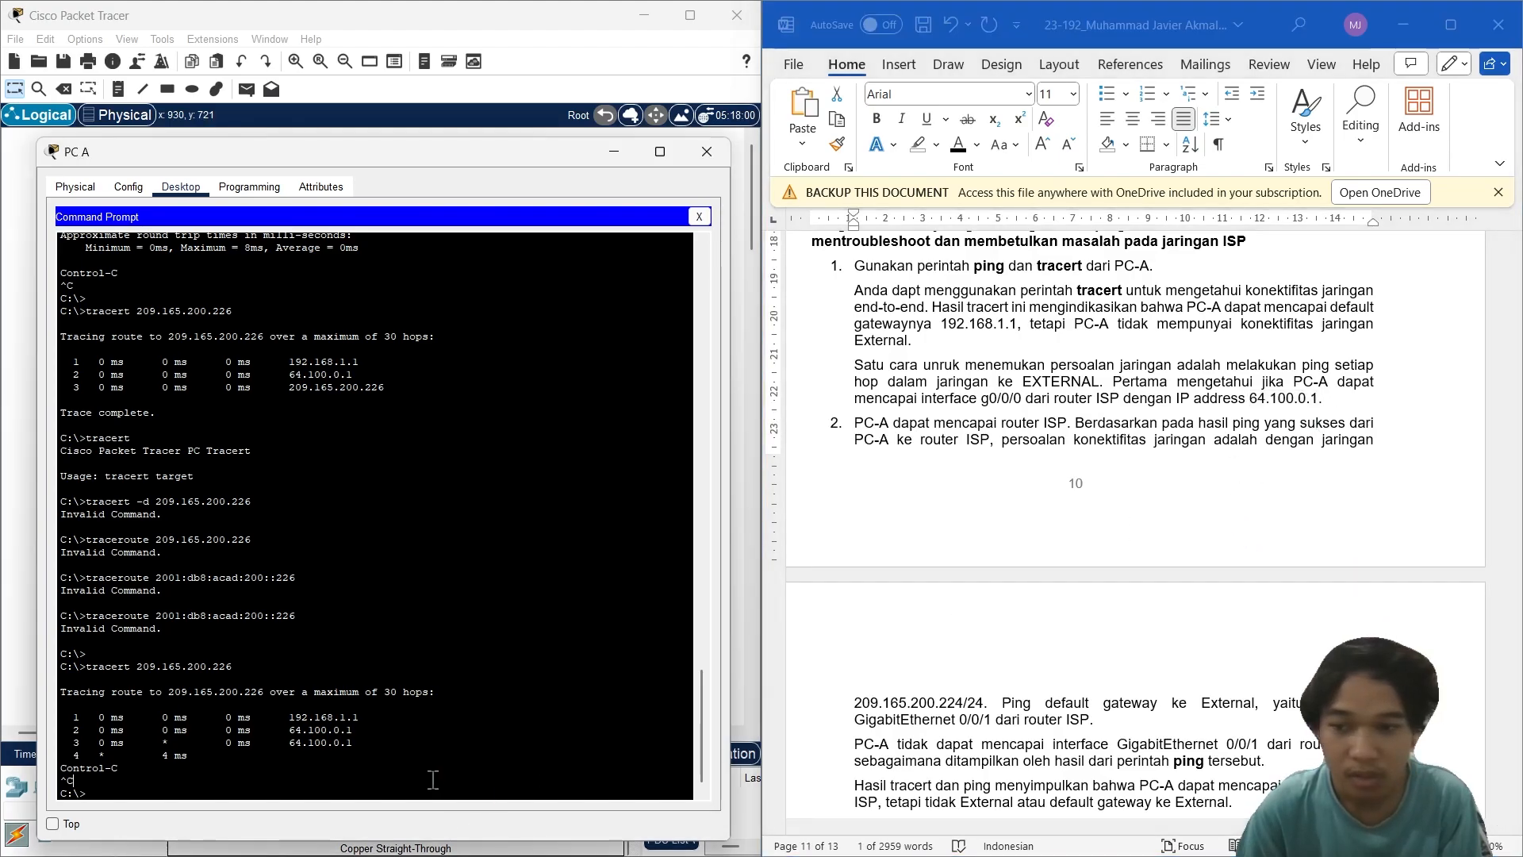
{"action": "type", "text": "ping"}
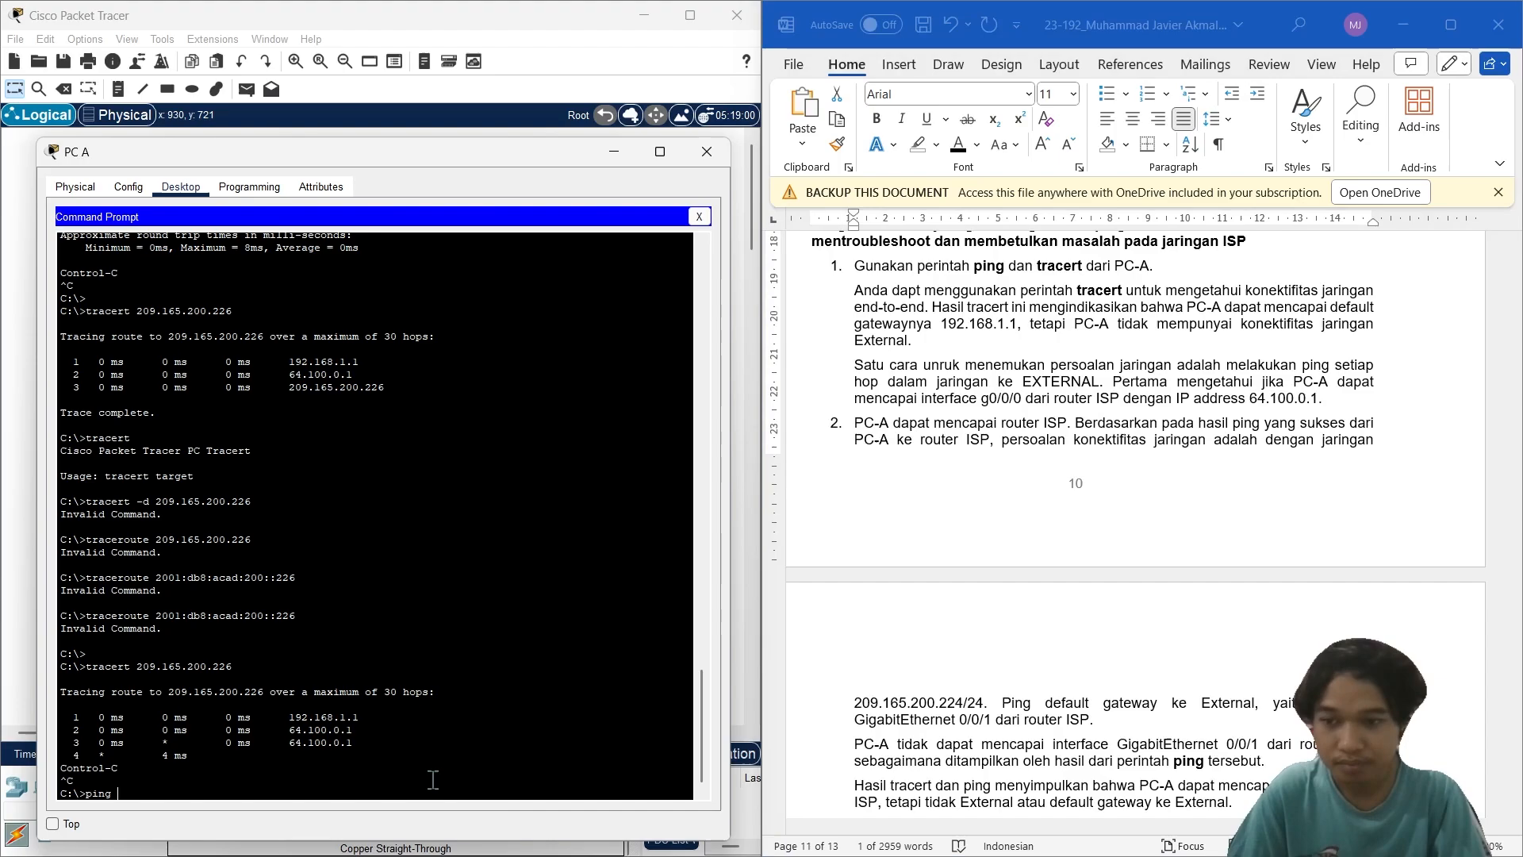
{"action": "right_click", "coordinate": [434, 780]}
{"action": "left_click", "coordinate": [474, 810]}
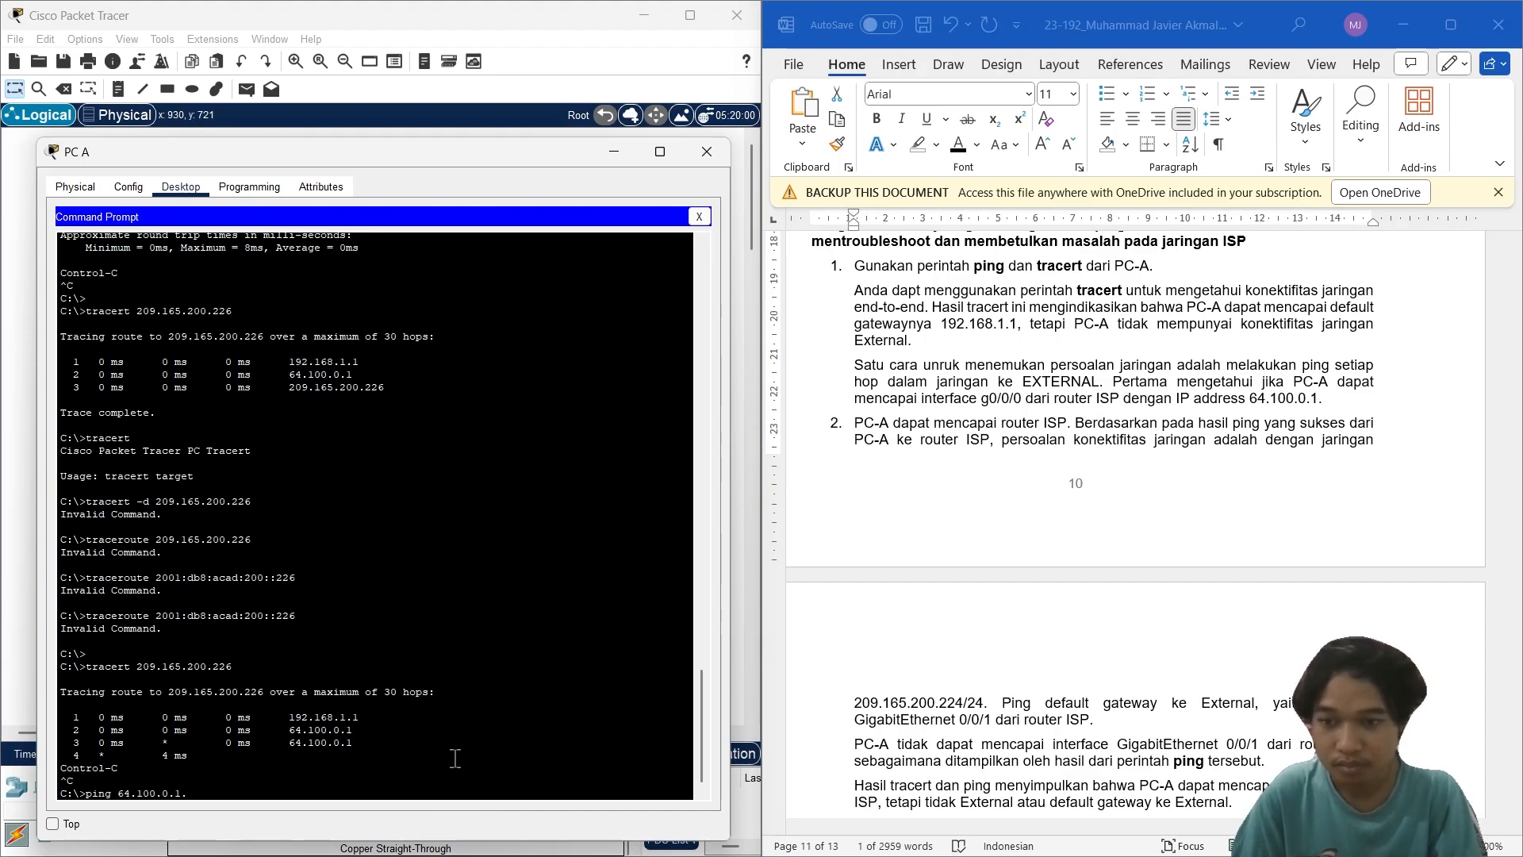
{"action": "key", "text": "Return"}
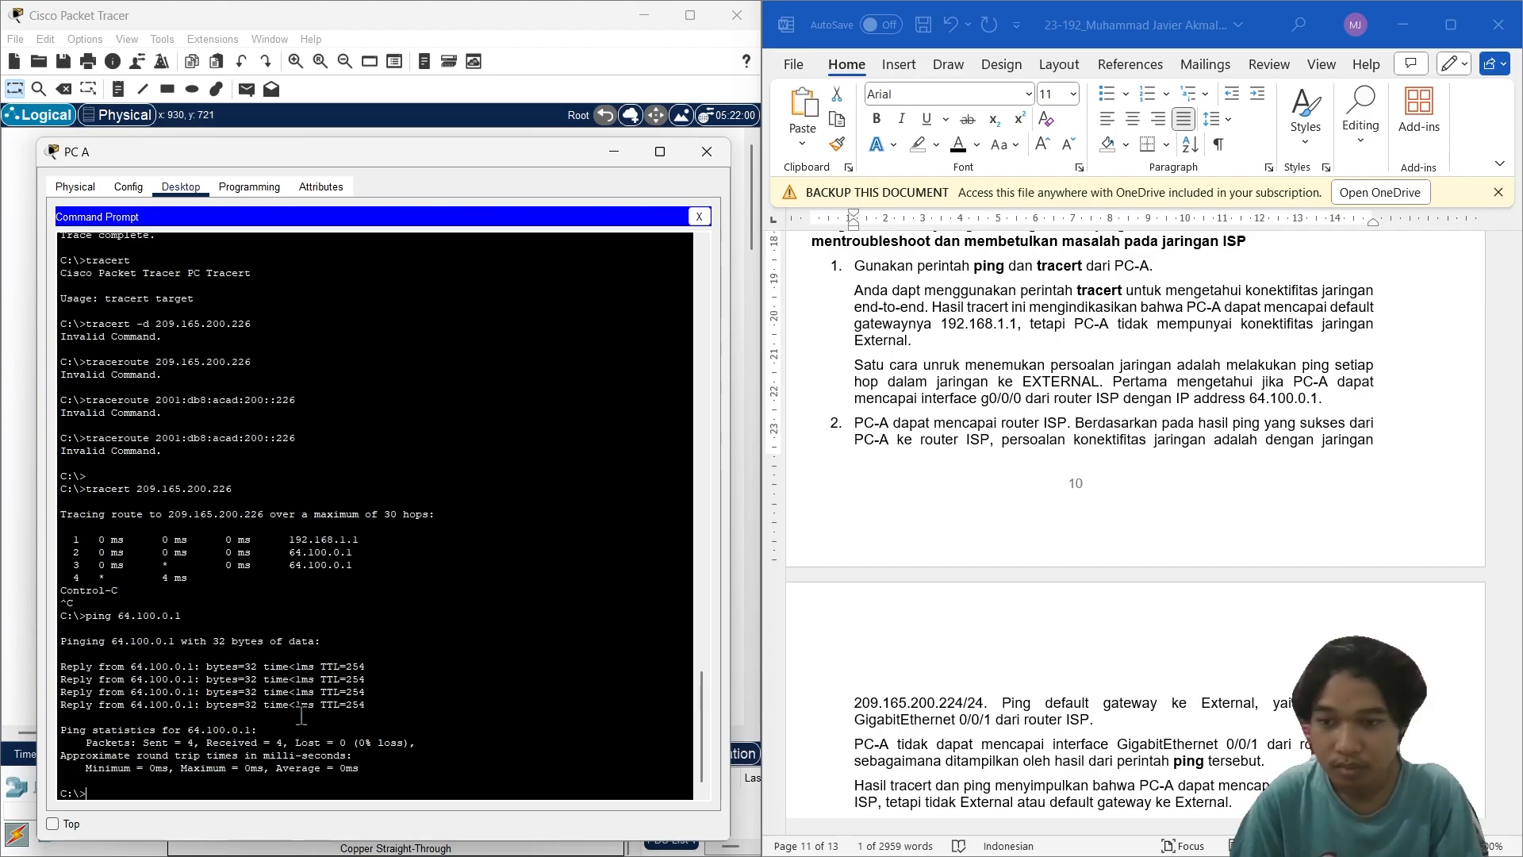
Step: Read Langkah 2 instructions 2 to 5 in the worksheet, close PC A and open router ISP's command line
{"action": "scroll", "coordinate": [1125, 644], "scroll_direction": "down", "scroll_amount": 4}
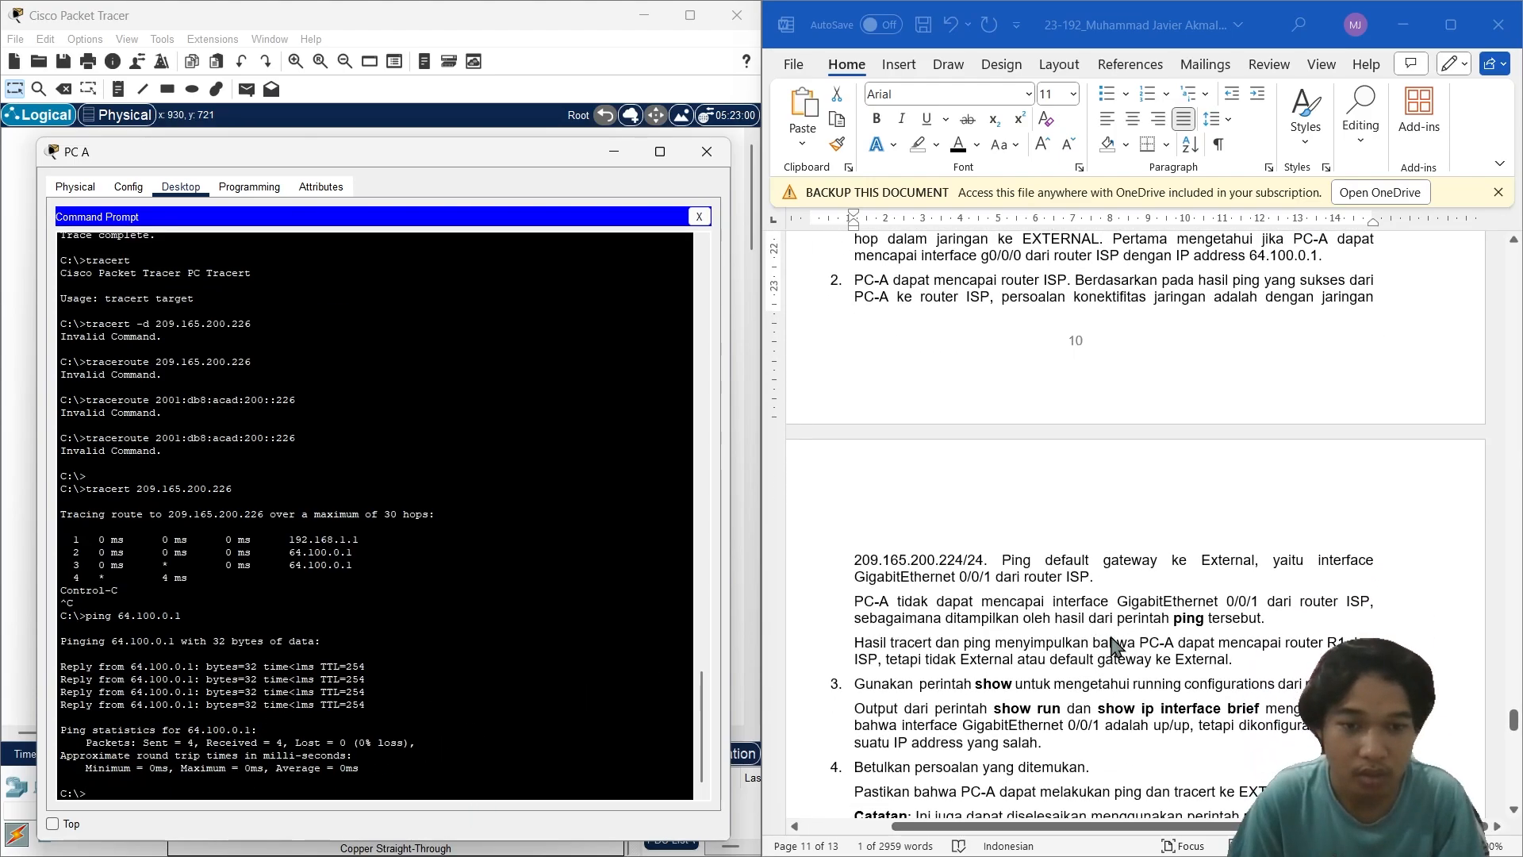
{"action": "scroll", "coordinate": [1125, 644], "scroll_direction": "down", "scroll_amount": 3}
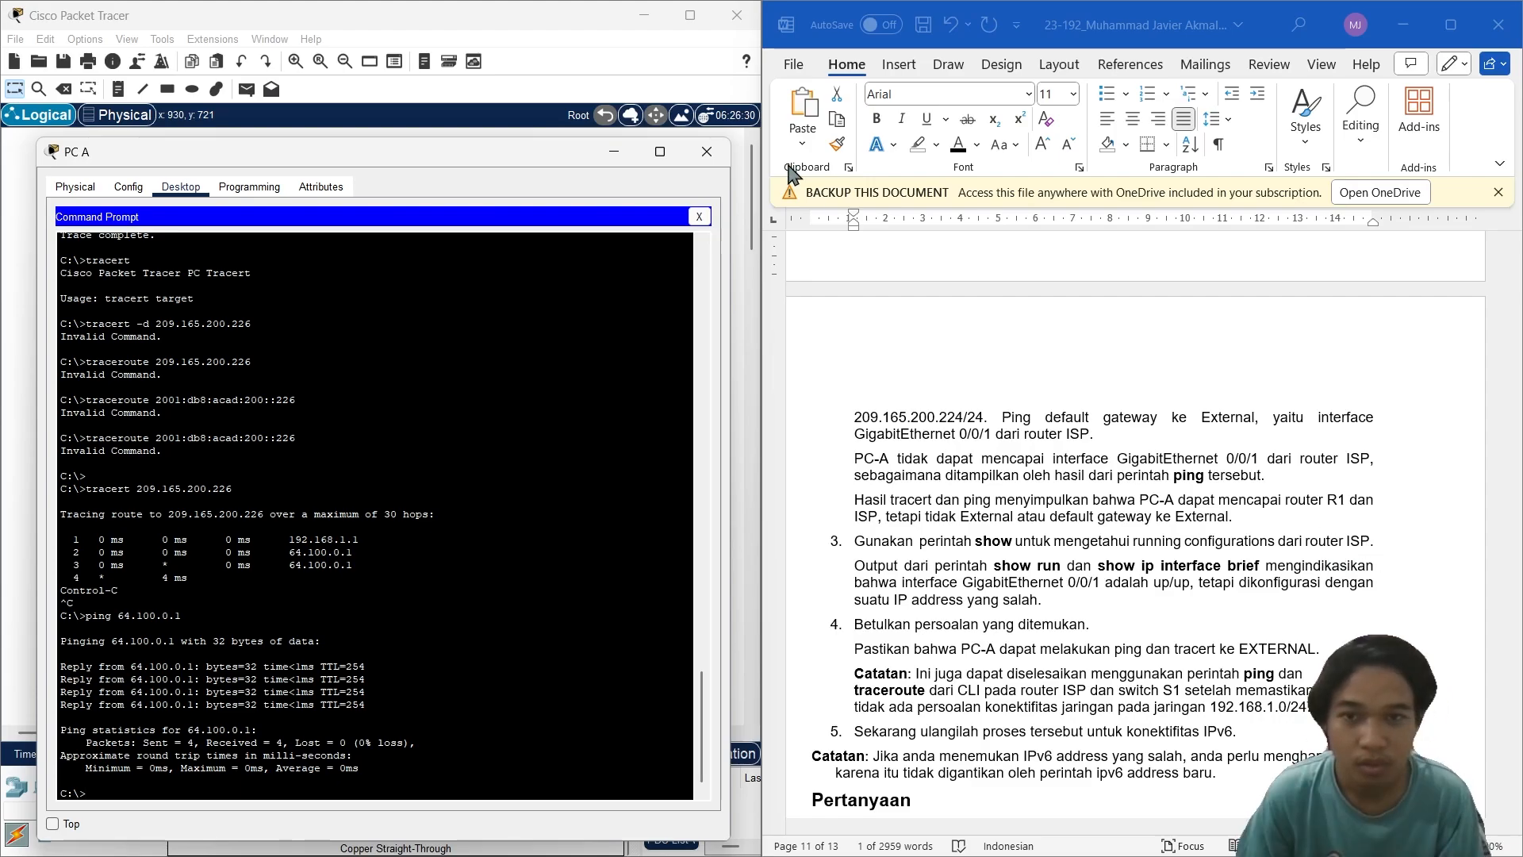
{"action": "left_click", "coordinate": [707, 151]}
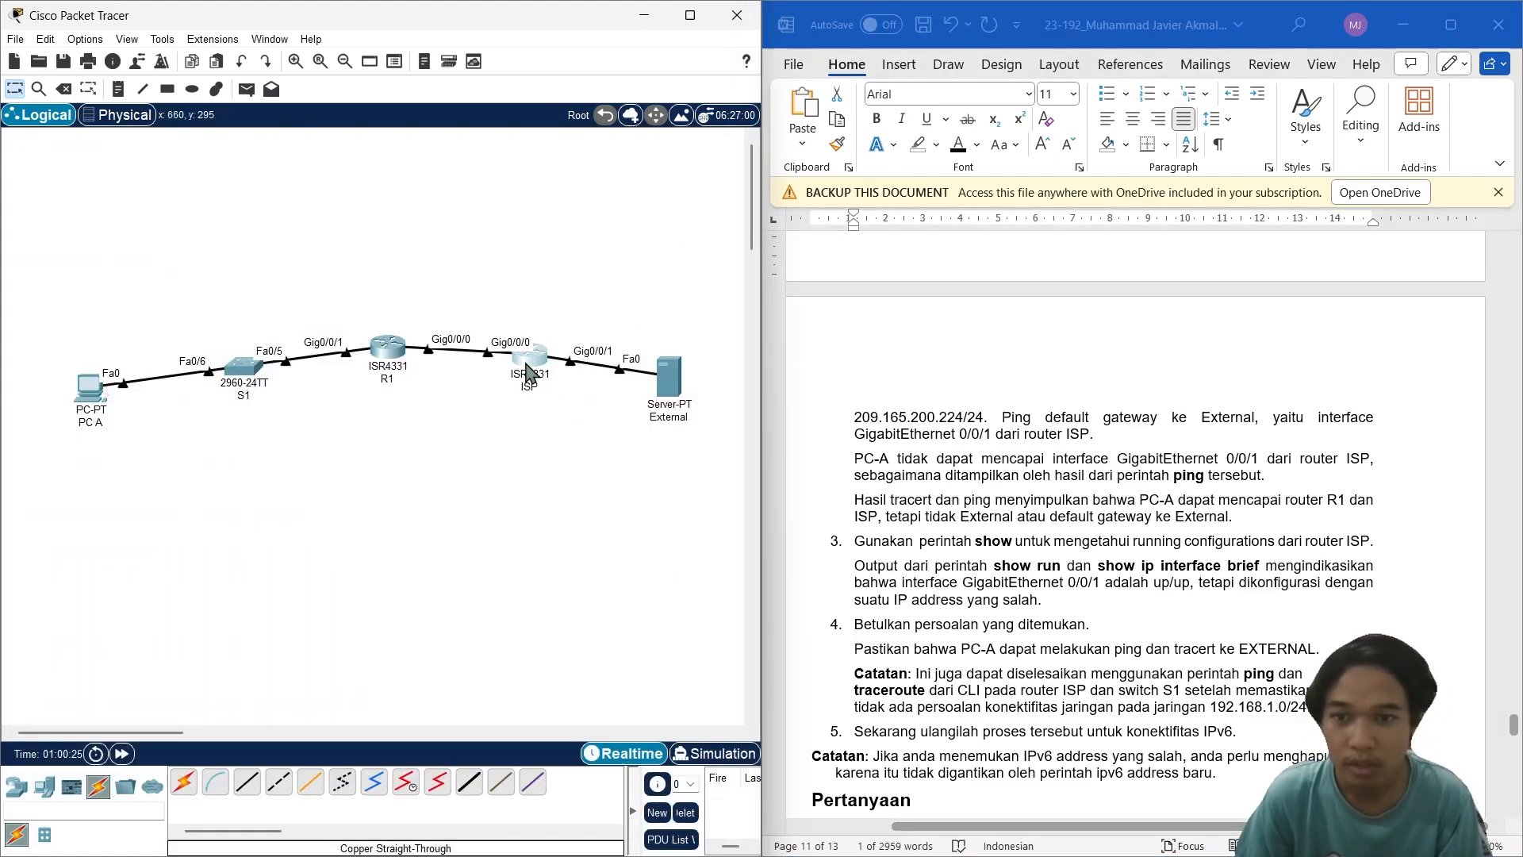
{"action": "left_click", "coordinate": [529, 371]}
{"action": "left_click_drag", "start_coordinate": [603, 159], "coordinate": [185, 107]}
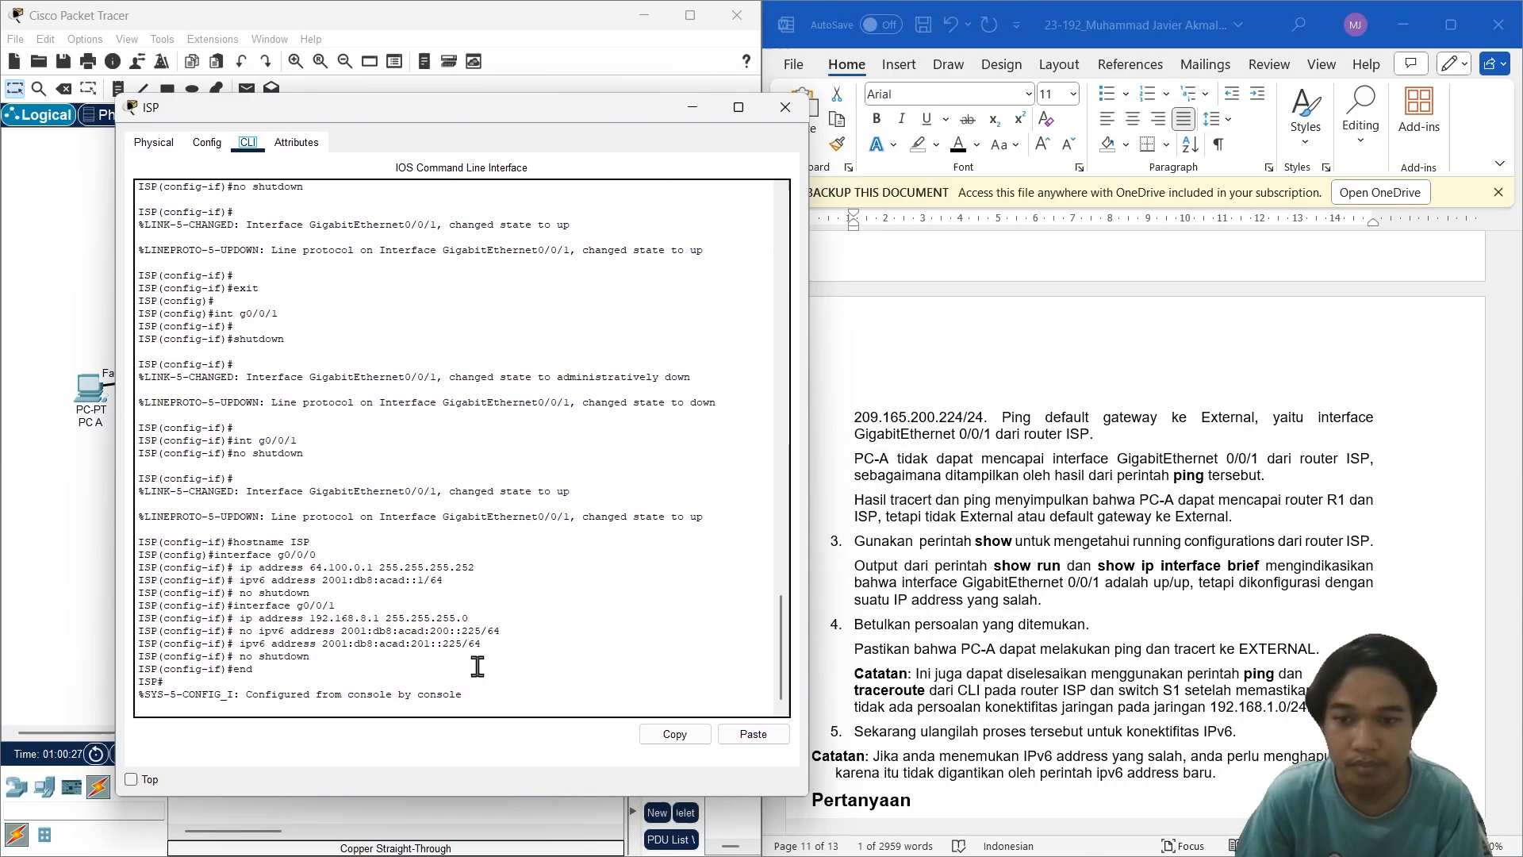
Step: Run show run on router ISP and page through the running configuration to its end
{"action": "left_click", "coordinate": [480, 668]}
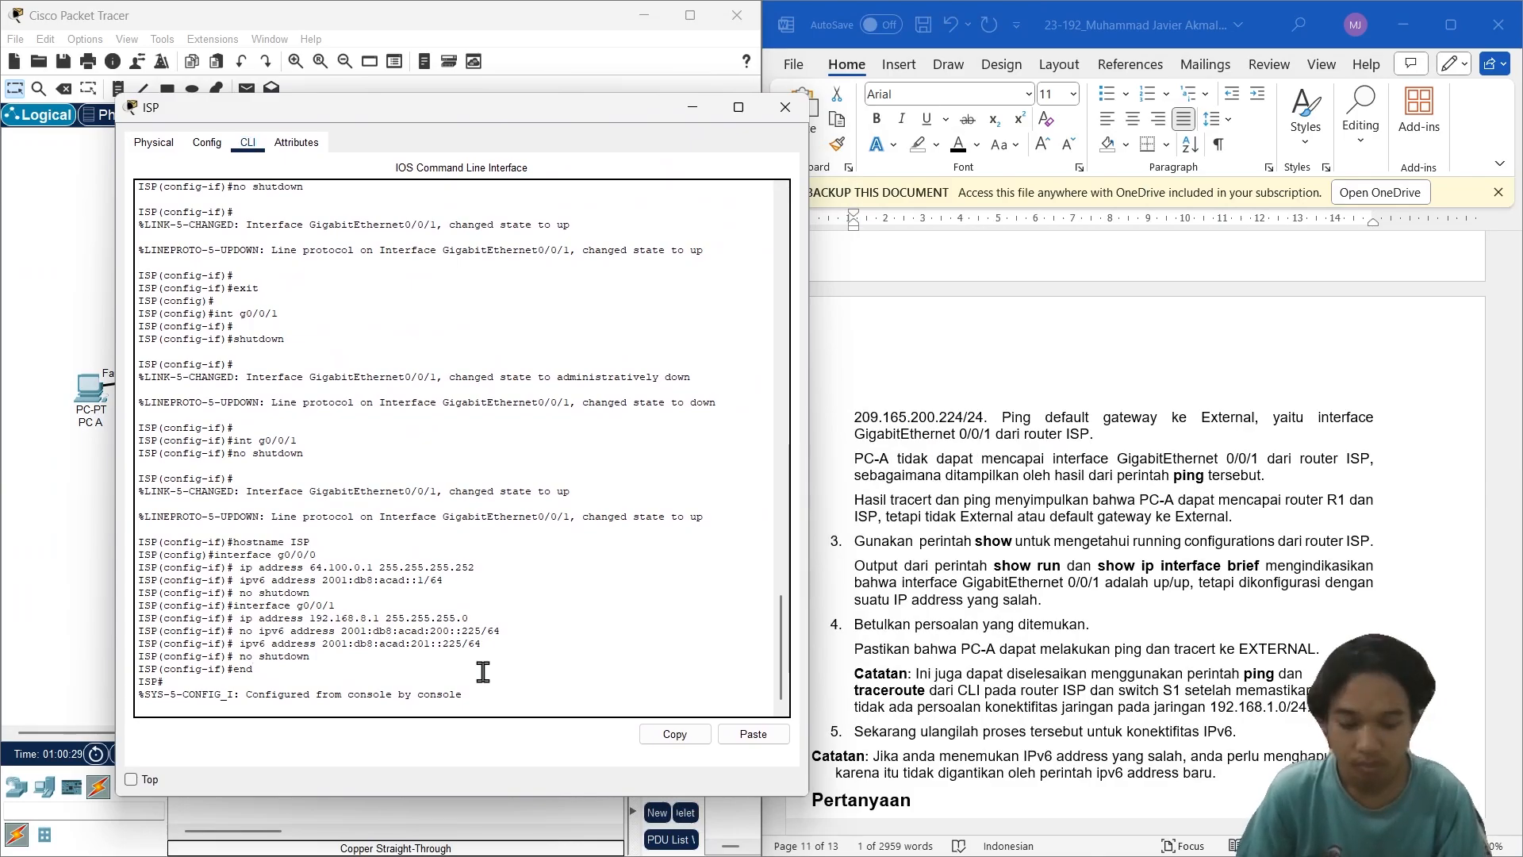
{"action": "key", "text": "Return"}
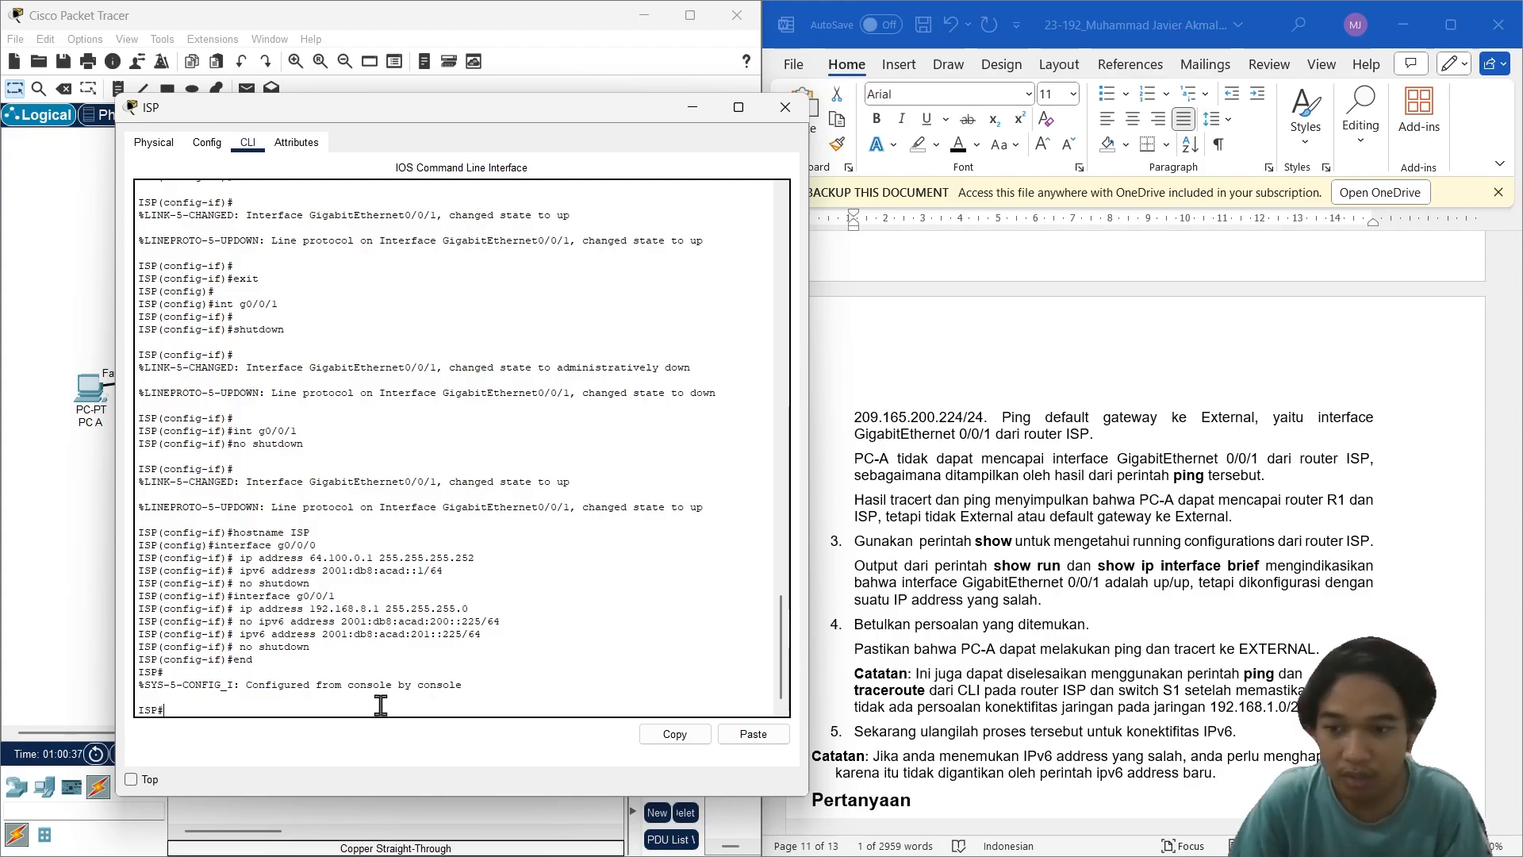
{"action": "type", "text": "show run"}
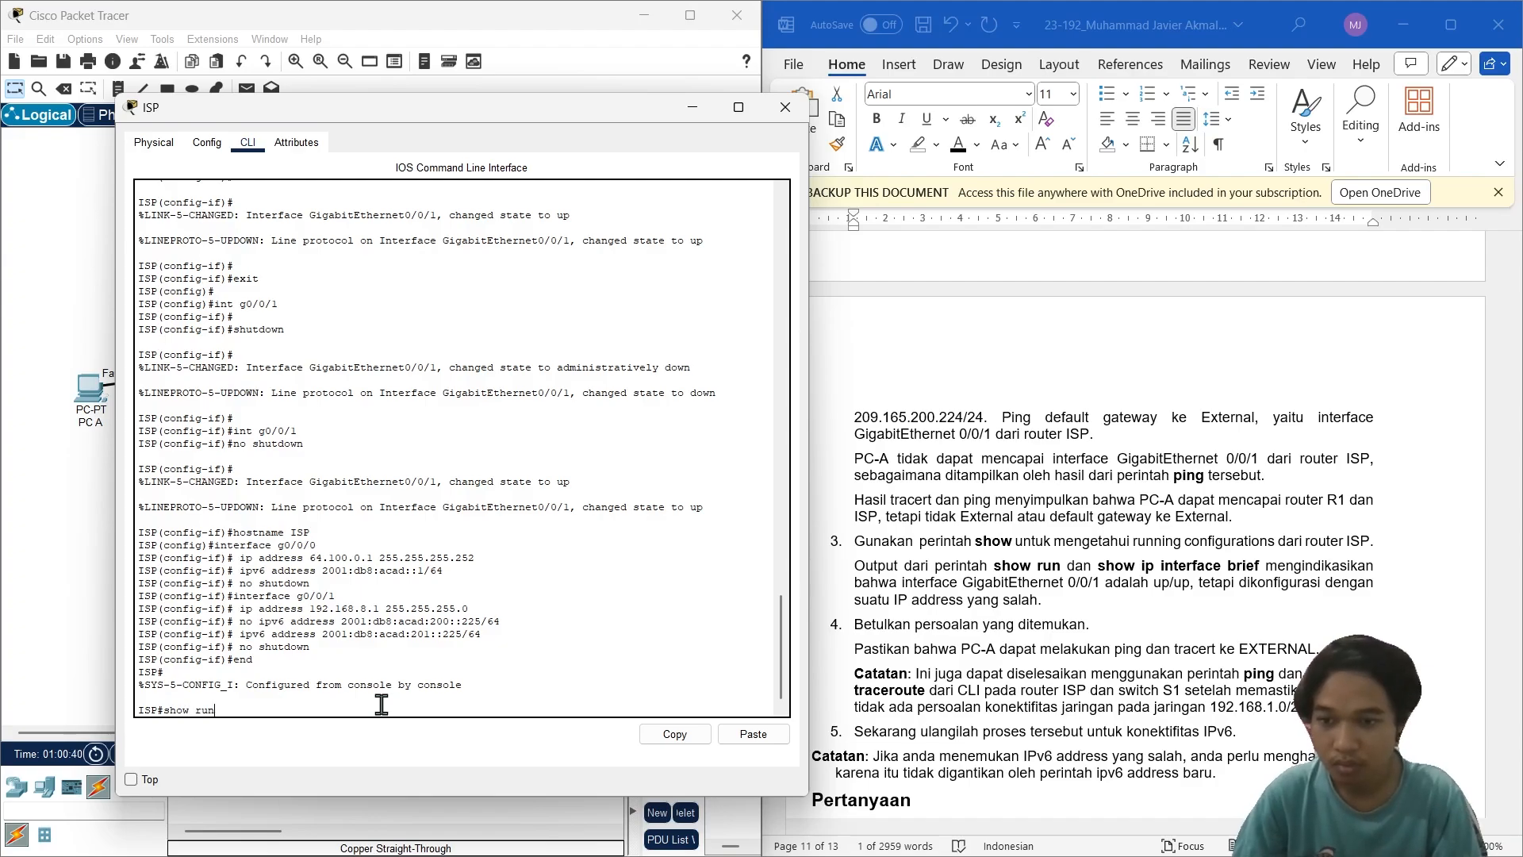
{"action": "key", "text": "Return"}
{"action": "key", "text": "space"}
{"action": "key", "text": "space"}
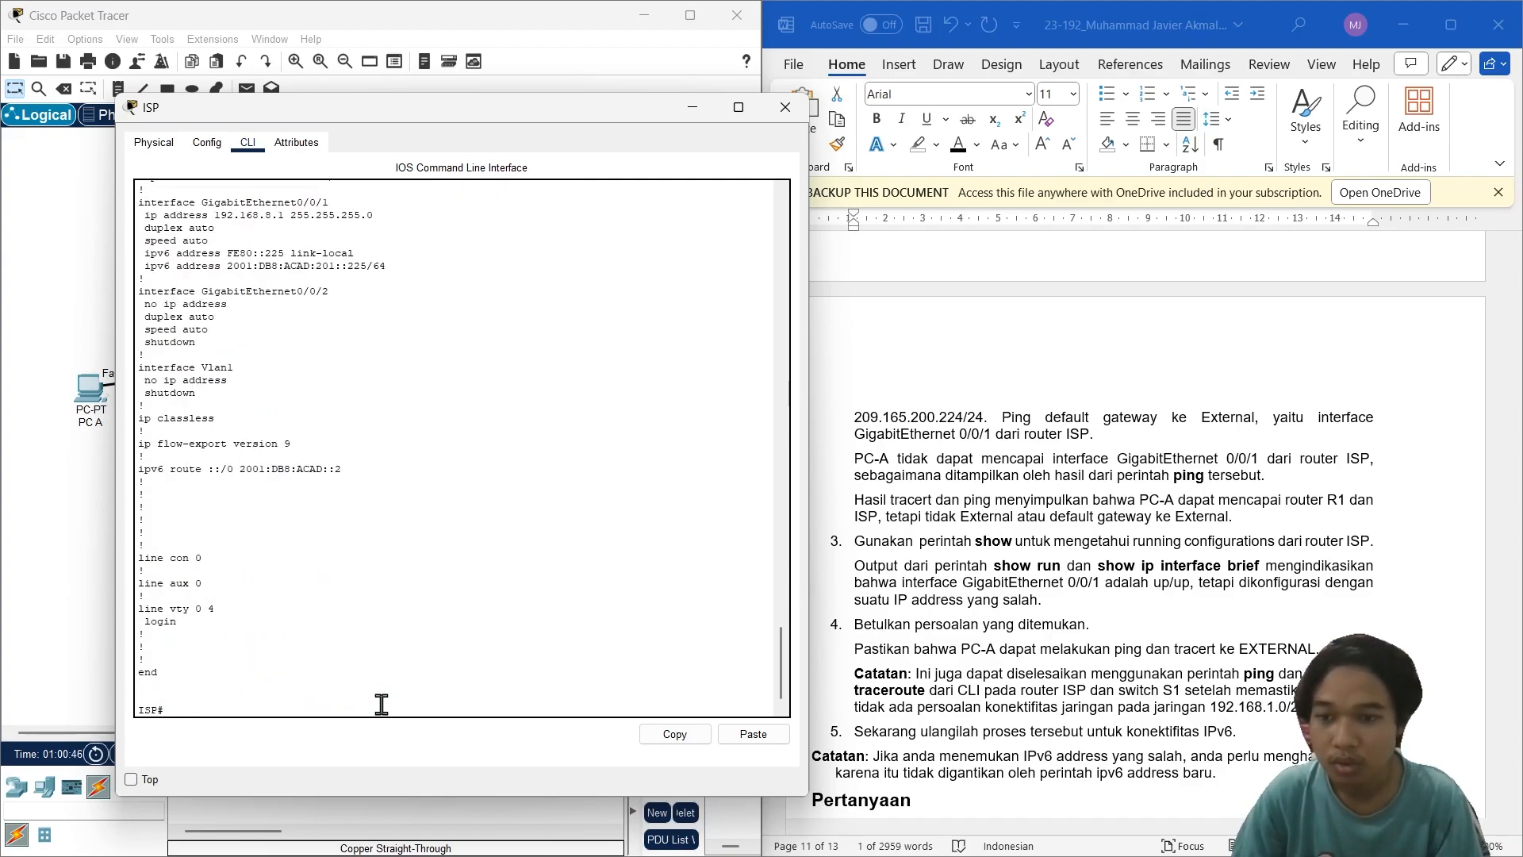
Step: Copy the show ip interface brief command from instruction 3 in the worksheet and run it on router ISP
{"action": "left_click", "coordinate": [1212, 585]}
{"action": "left_click_drag", "start_coordinate": [1098, 564], "coordinate": [1262, 564]}
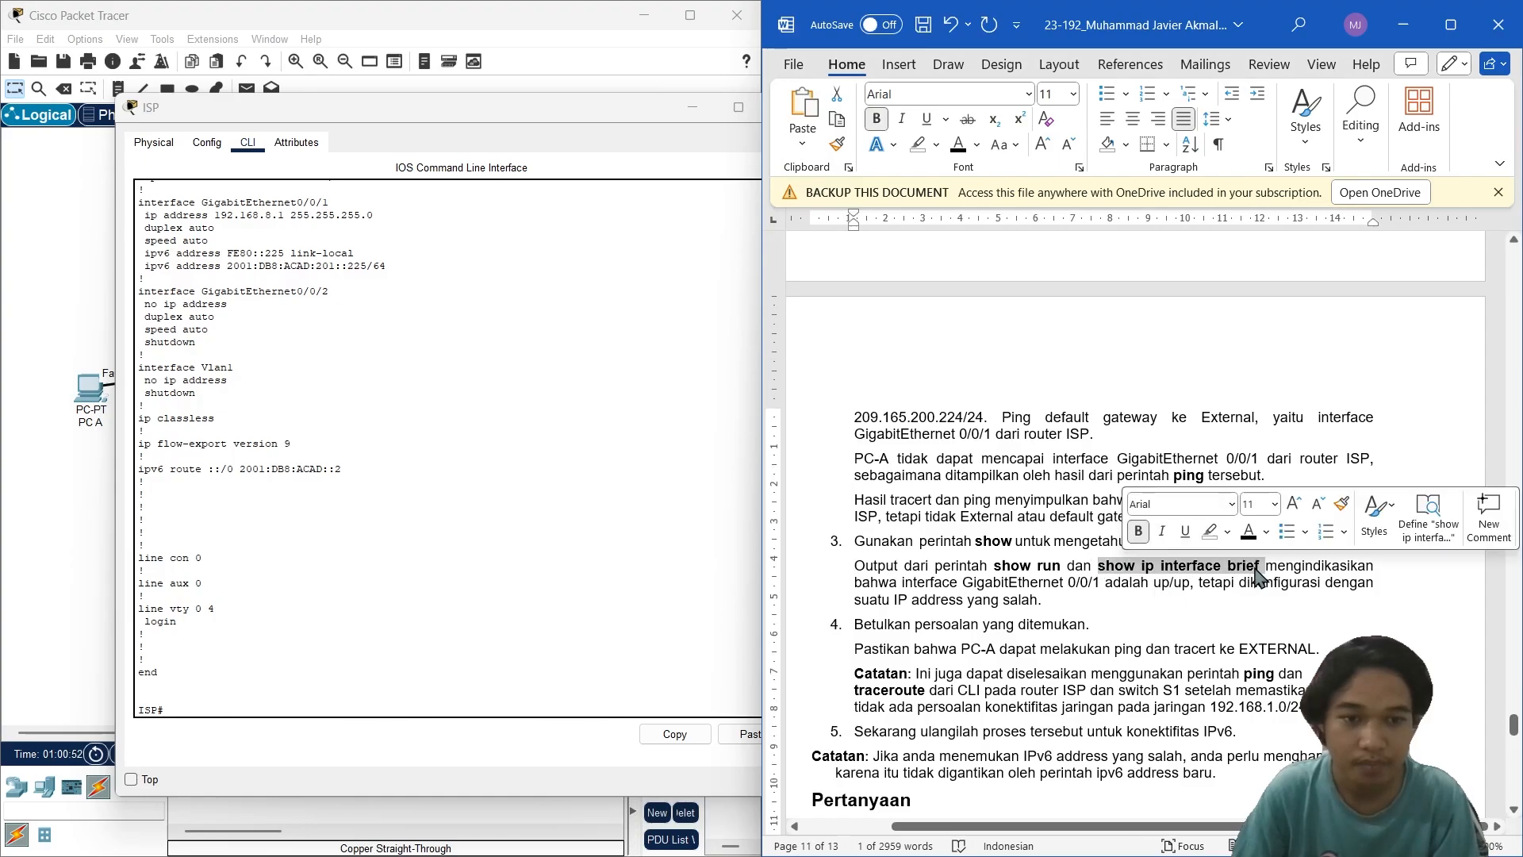
{"action": "key", "text": "ctrl+c"}
{"action": "right_click", "coordinate": [366, 698]}
{"action": "left_click", "coordinate": [401, 724]}
{"action": "key", "text": "Return"}
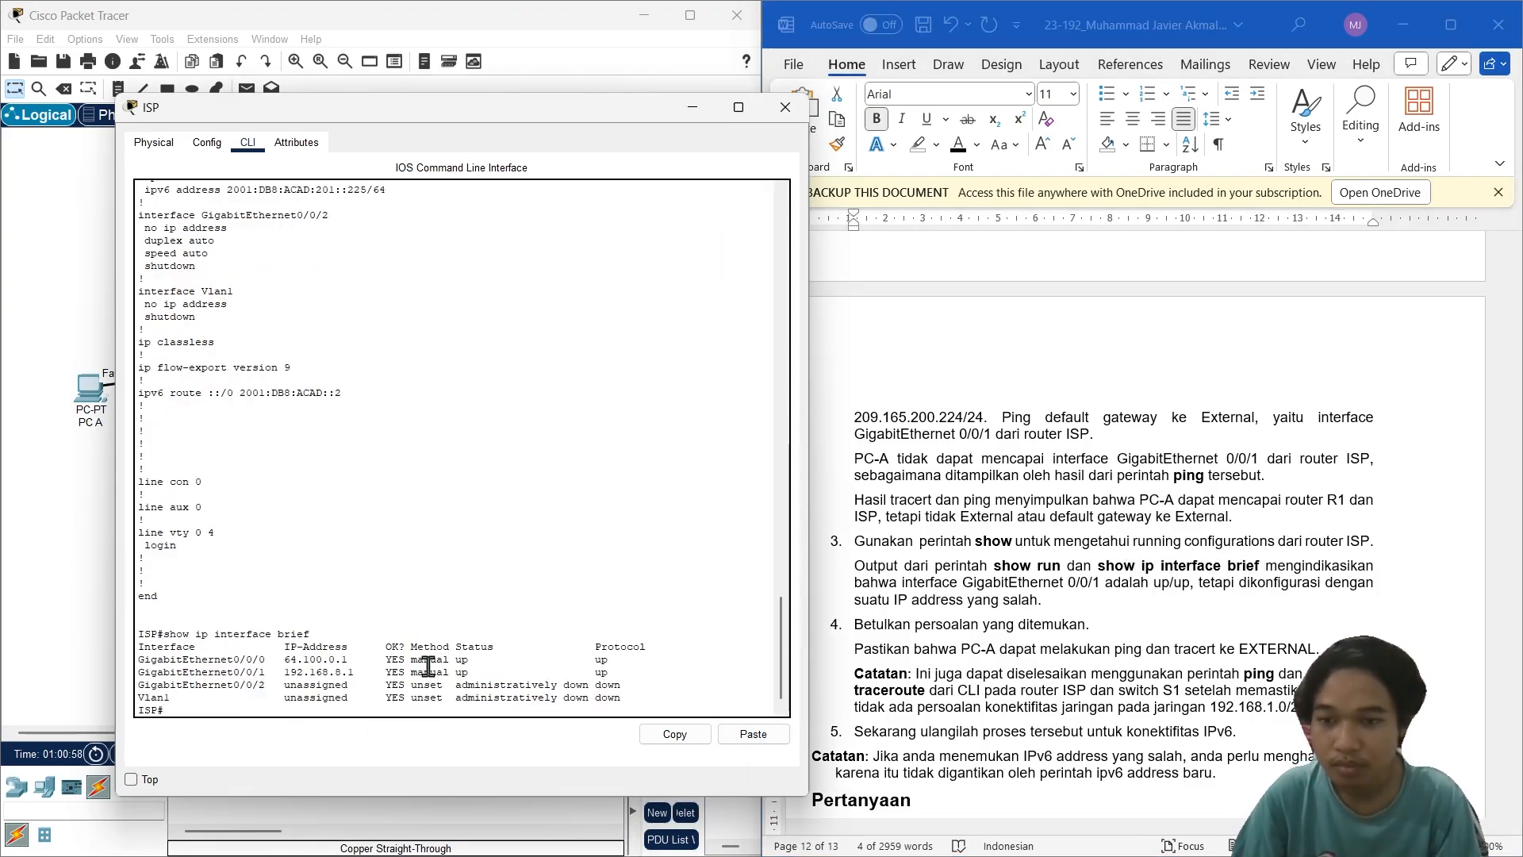
{"action": "key", "text": "Return"}
{"action": "key", "text": "Return"}
Step: Compare GigabitEthernet0/0/1's status and protocol in the interface summary with the worksheet's instruction 3
{"action": "scroll", "coordinate": [1077, 593], "scroll_direction": "down", "scroll_amount": 1}
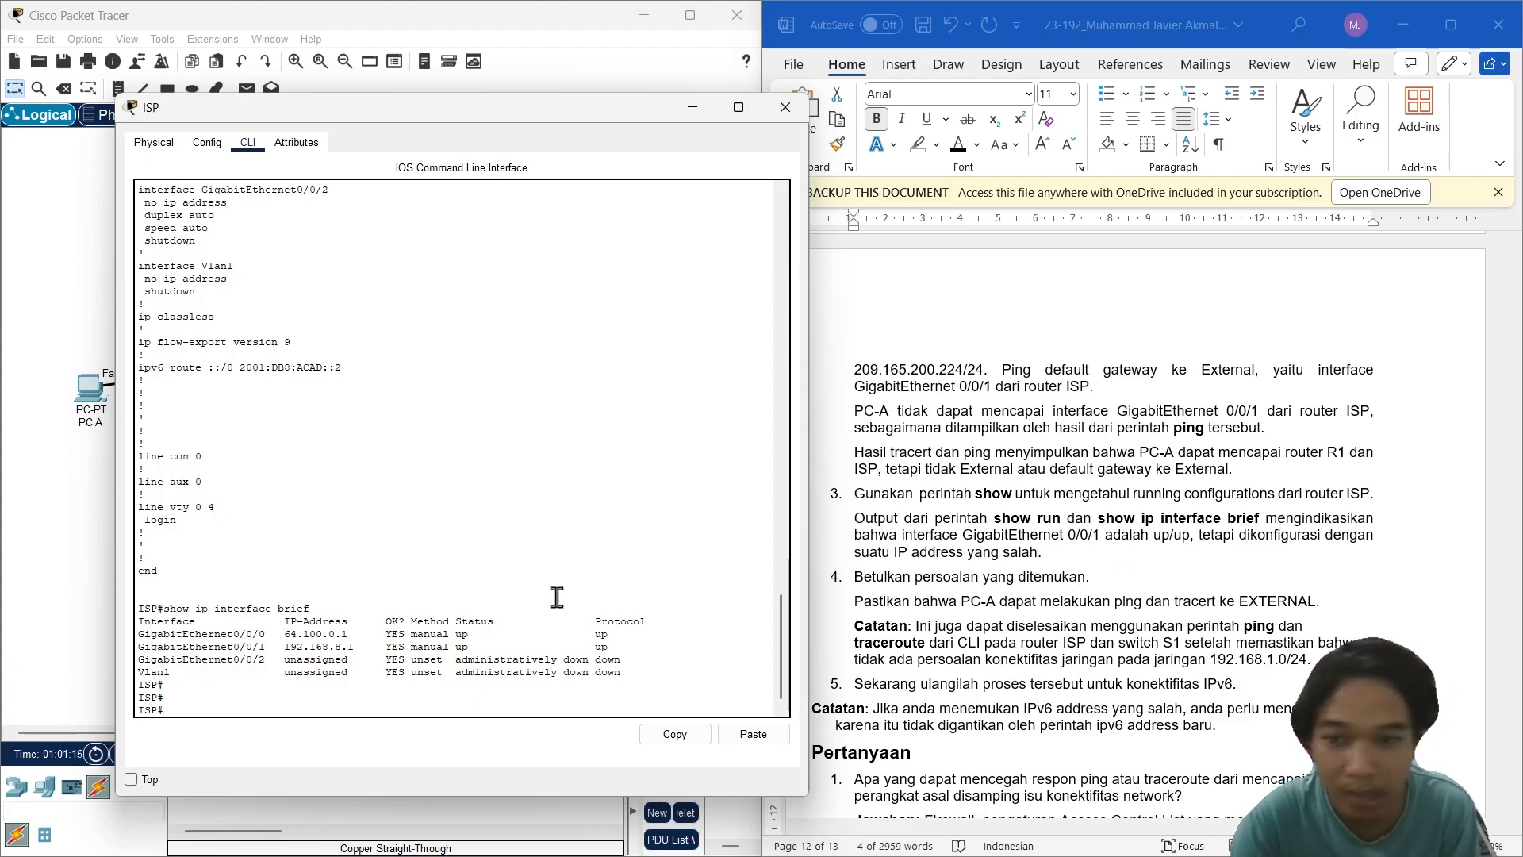
{"action": "left_click_drag", "start_coordinate": [223, 649], "coordinate": [456, 649]}
{"action": "double_click", "coordinate": [462, 648]}
{"action": "double_click", "coordinate": [603, 647]}
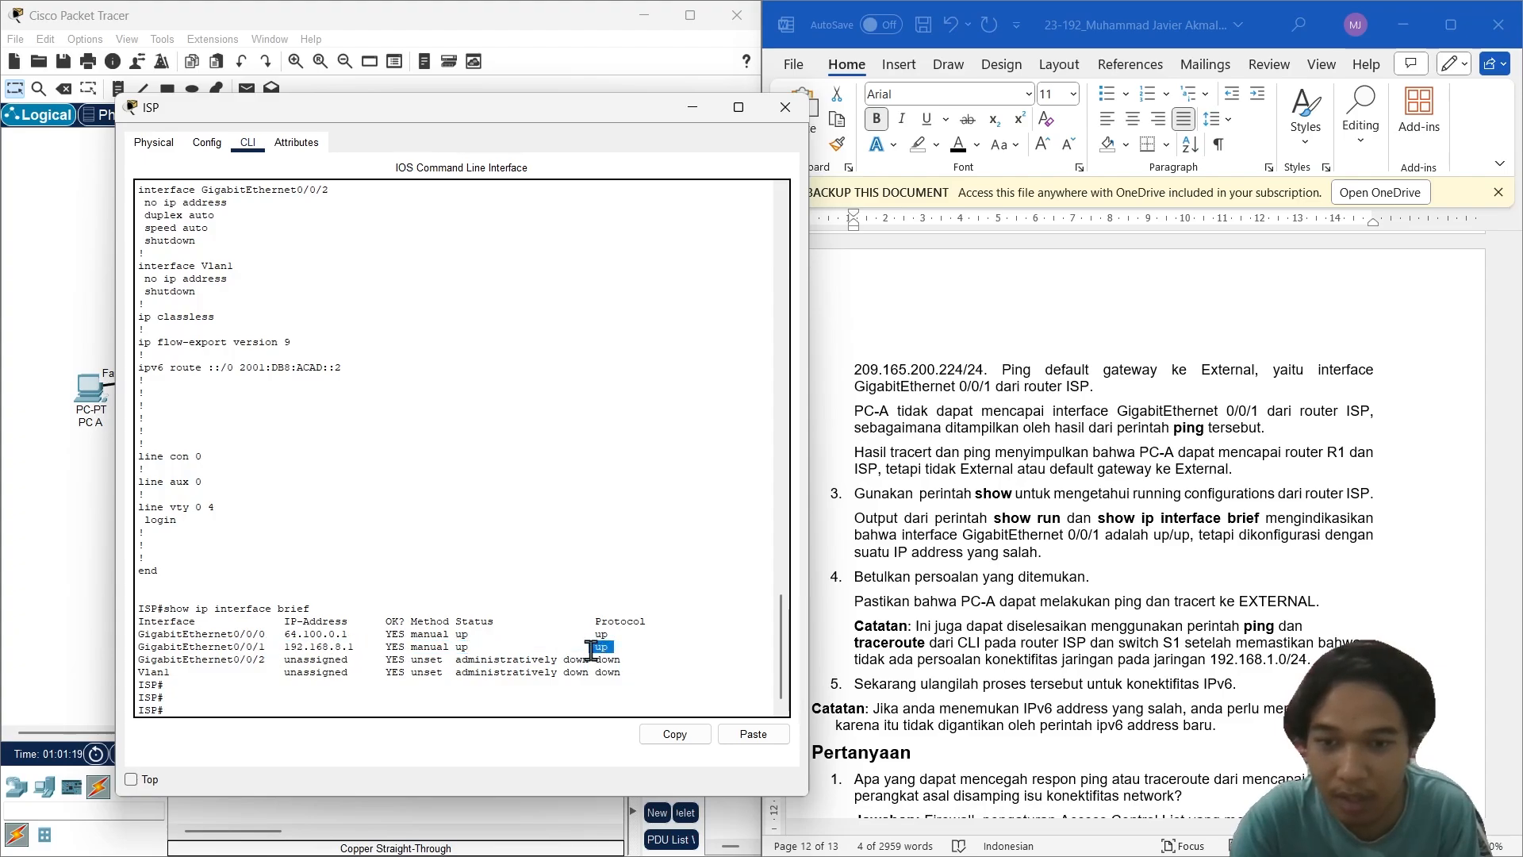
{"action": "left_click", "coordinate": [1228, 549]}
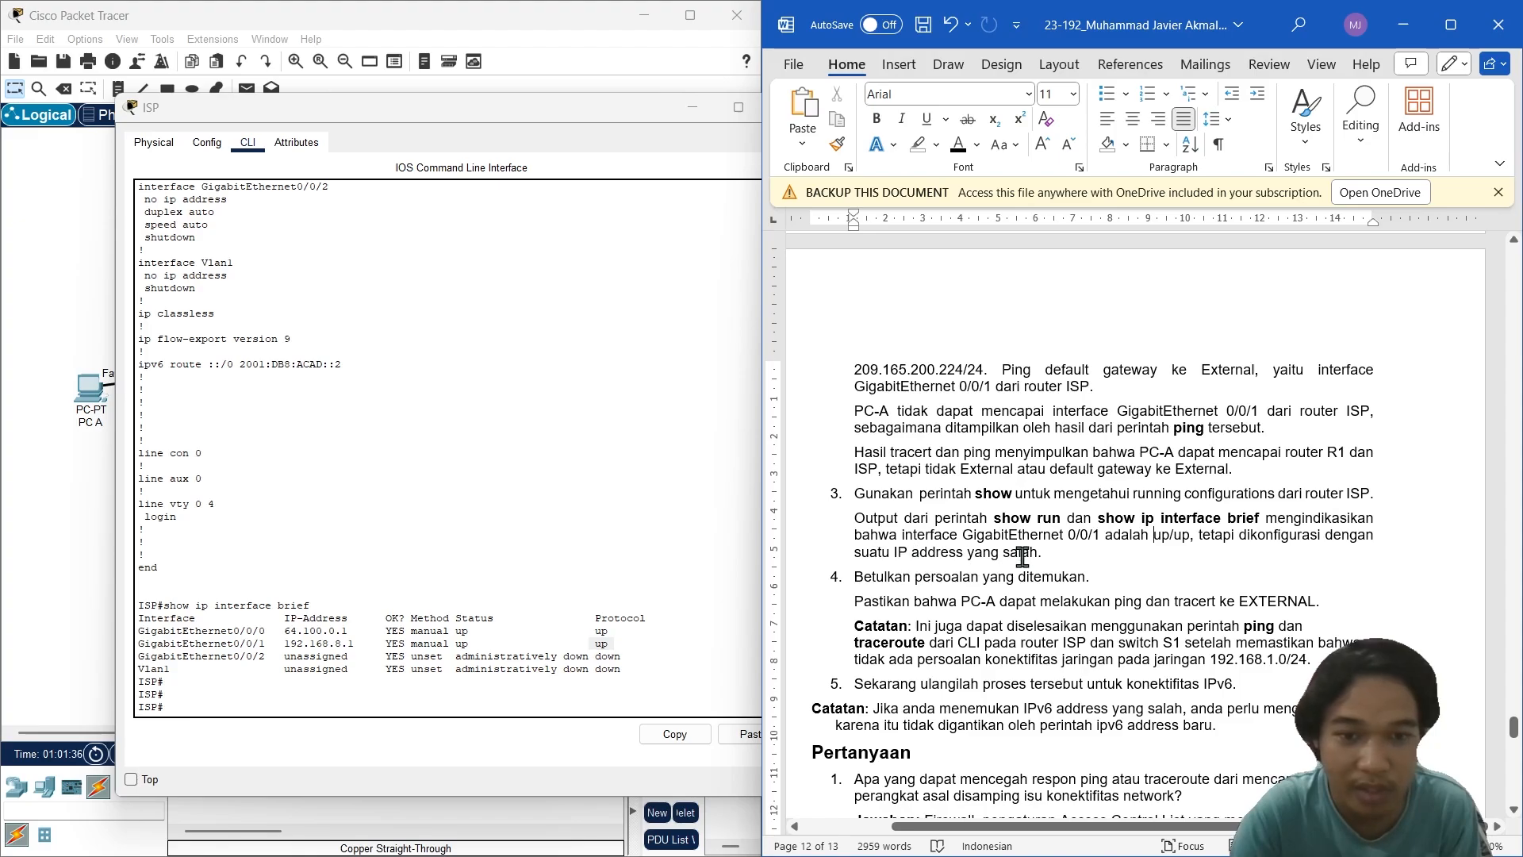
Step: Find GigabitEthernet0/0/1 in ISP's running configuration output and highlight its IPv4 address and subnet mask
{"action": "scroll", "coordinate": [402, 534], "scroll_direction": "up", "scroll_amount": 6}
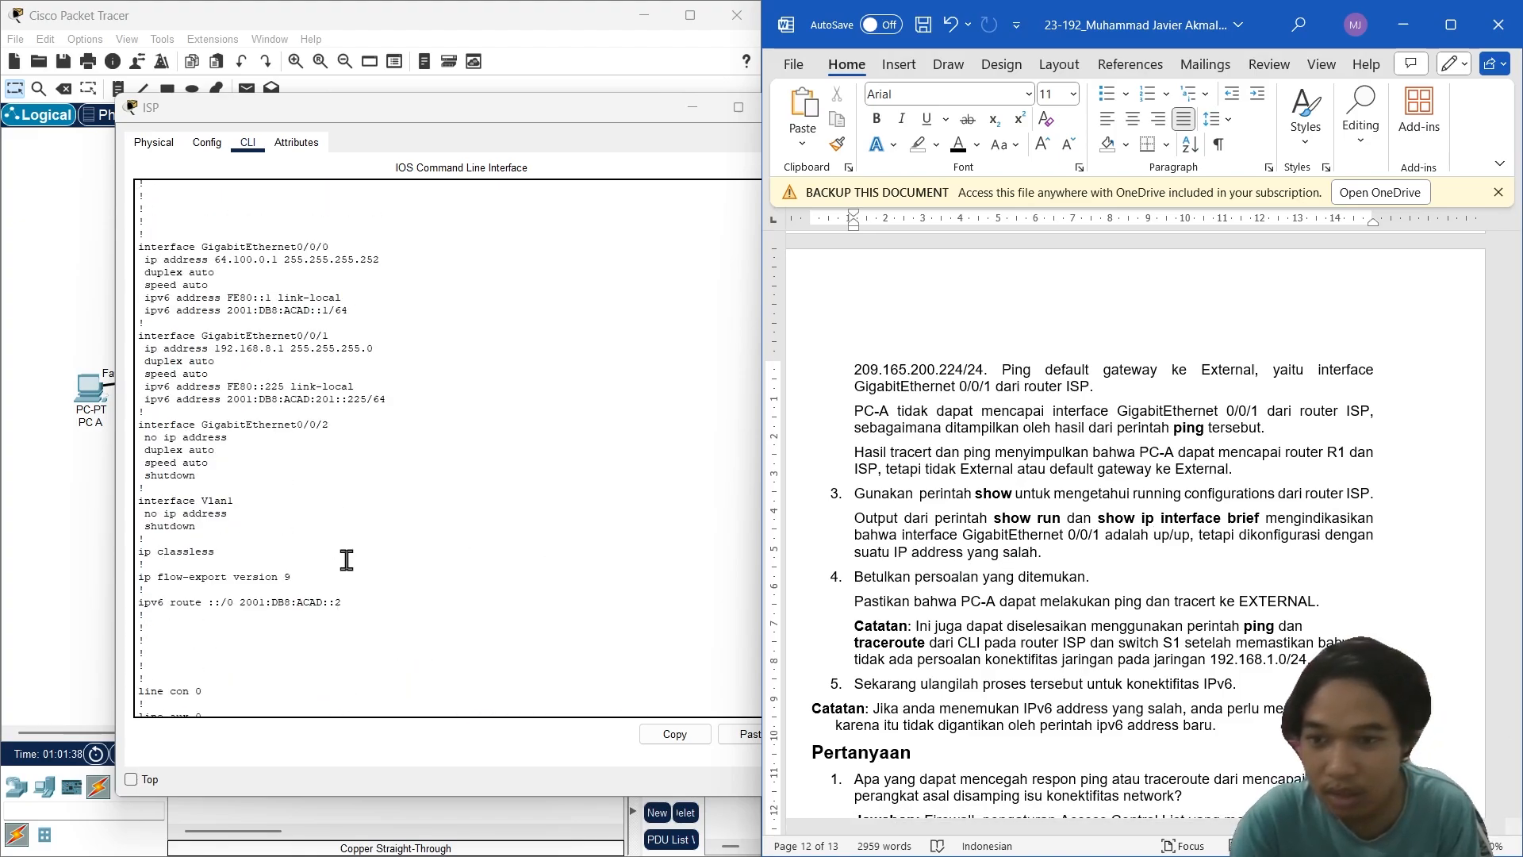
{"action": "scroll", "coordinate": [347, 560], "scroll_direction": "up", "scroll_amount": 3}
{"action": "scroll", "coordinate": [350, 548], "scroll_direction": "up", "scroll_amount": 2}
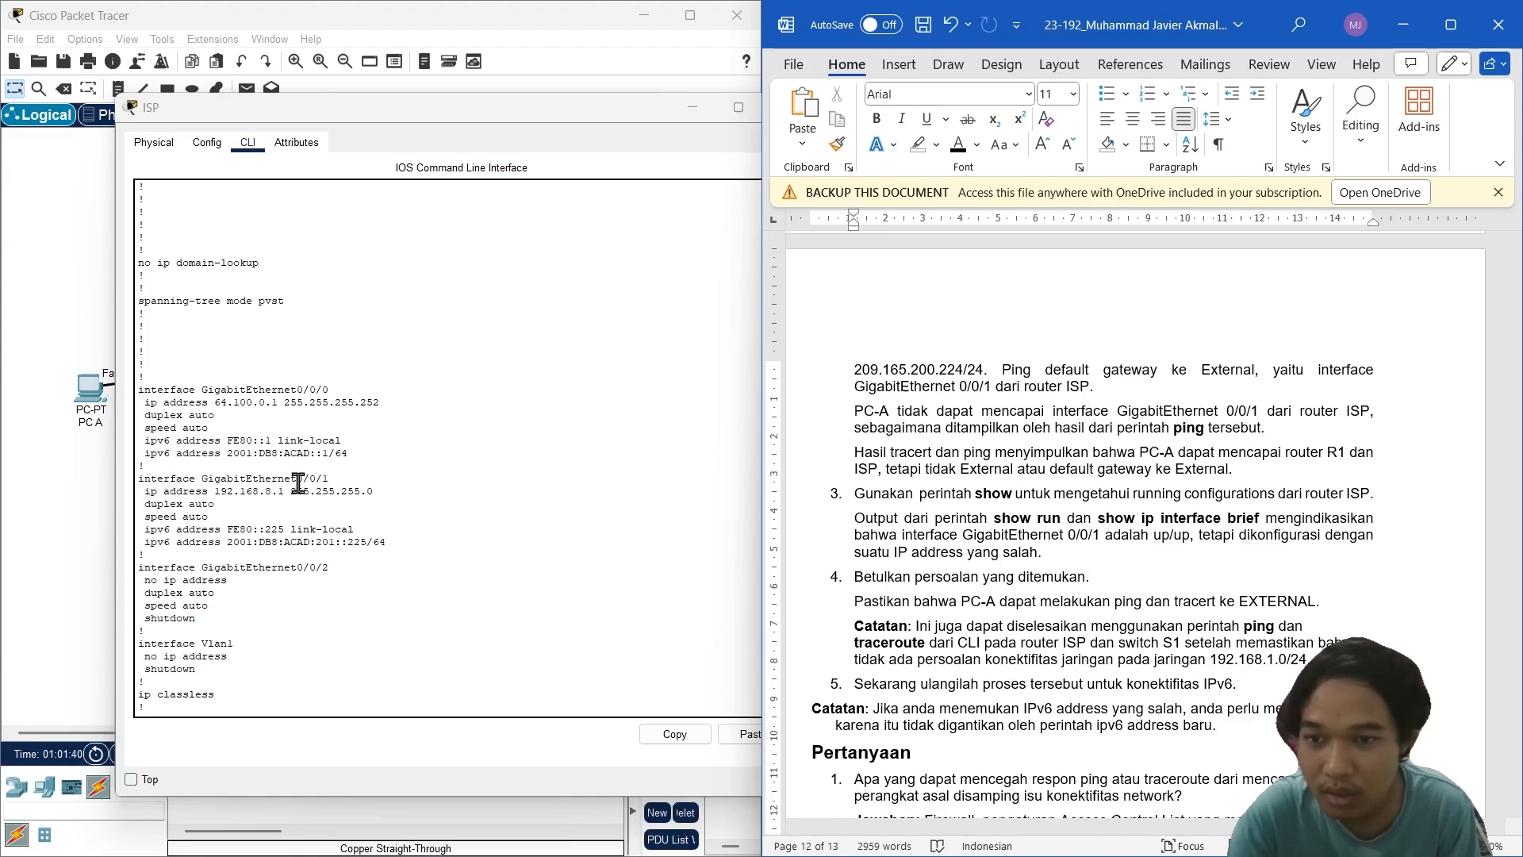
{"action": "left_click", "coordinate": [209, 490]}
{"action": "left_click_drag", "start_coordinate": [209, 489], "coordinate": [459, 501]}
Step: Check ISP's G0/0/1 entry in the worksheet's addressing table and return to instruction 4 of Langkah 2
{"action": "scroll", "coordinate": [1037, 560], "scroll_direction": "up", "scroll_amount": 12}
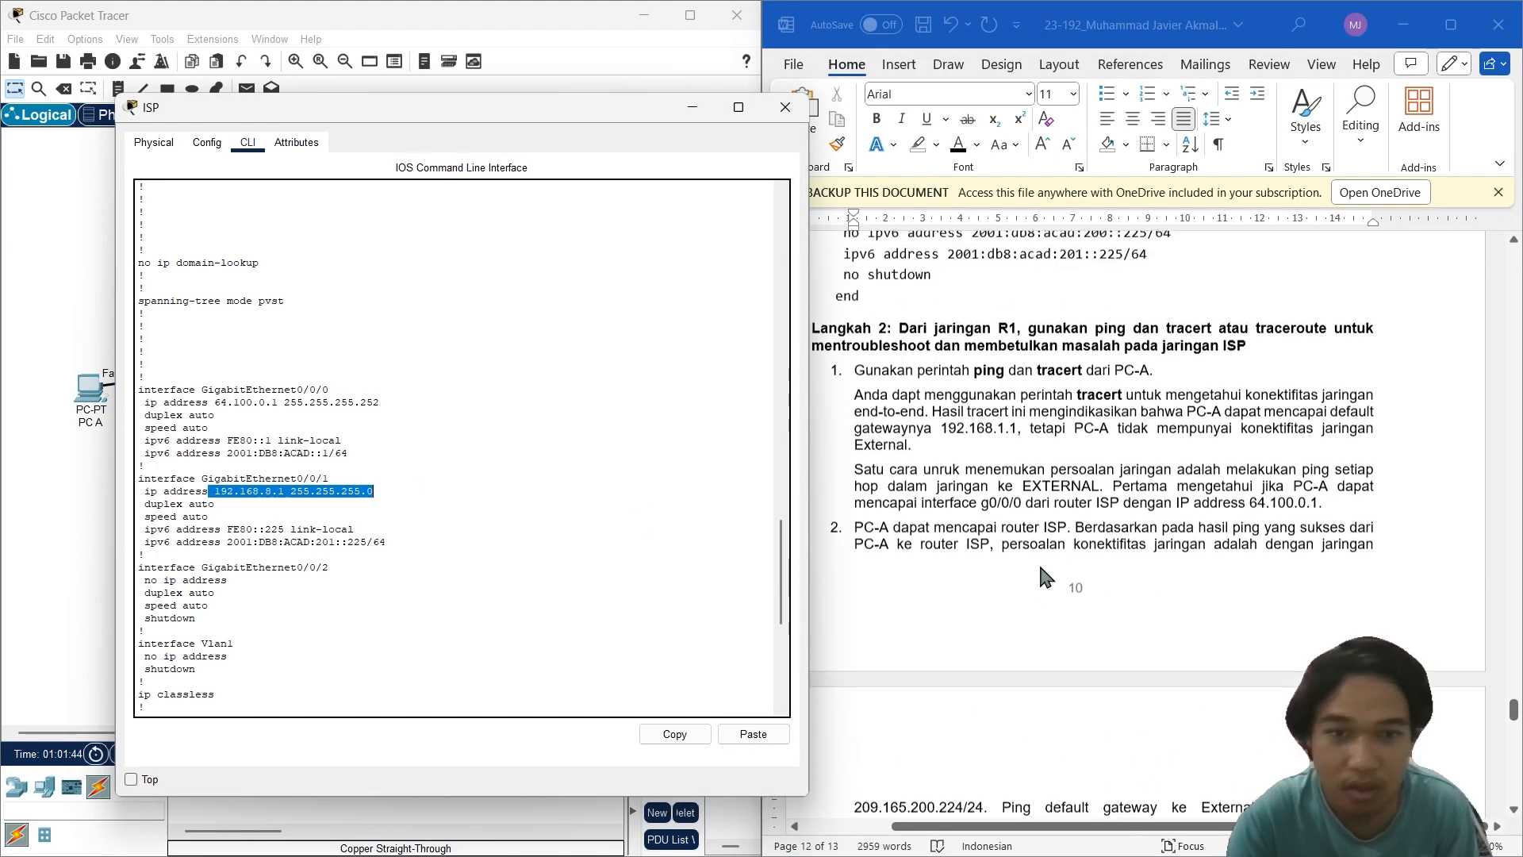
{"action": "left_click_drag", "start_coordinate": [1516, 699], "coordinate": [1516, 311]}
{"action": "scroll", "coordinate": [1434, 503], "scroll_direction": "down", "scroll_amount": 4}
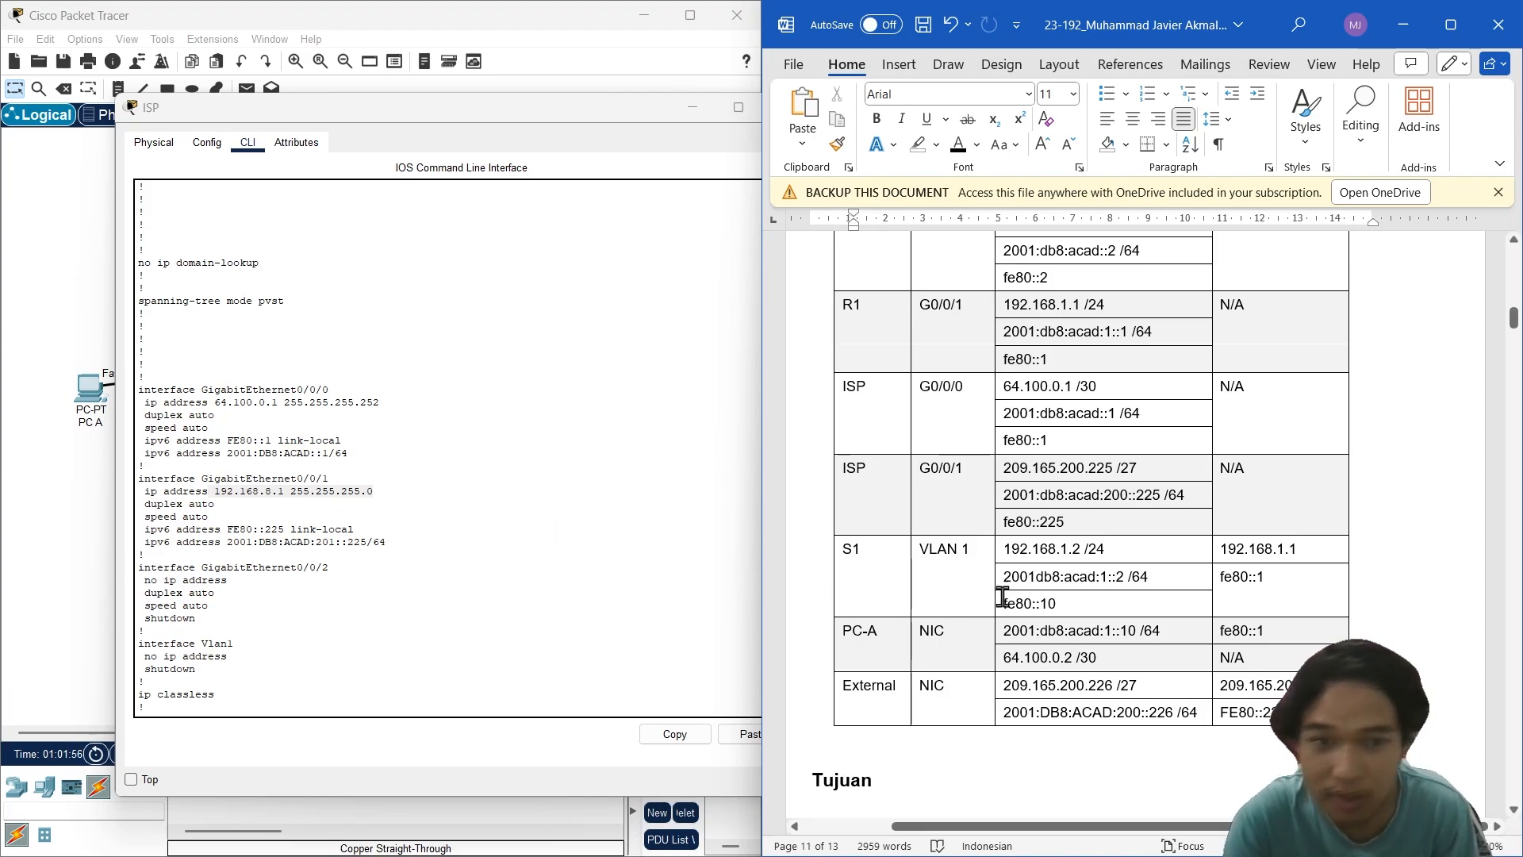
{"action": "scroll", "coordinate": [1025, 574], "scroll_direction": "up", "scroll_amount": 1}
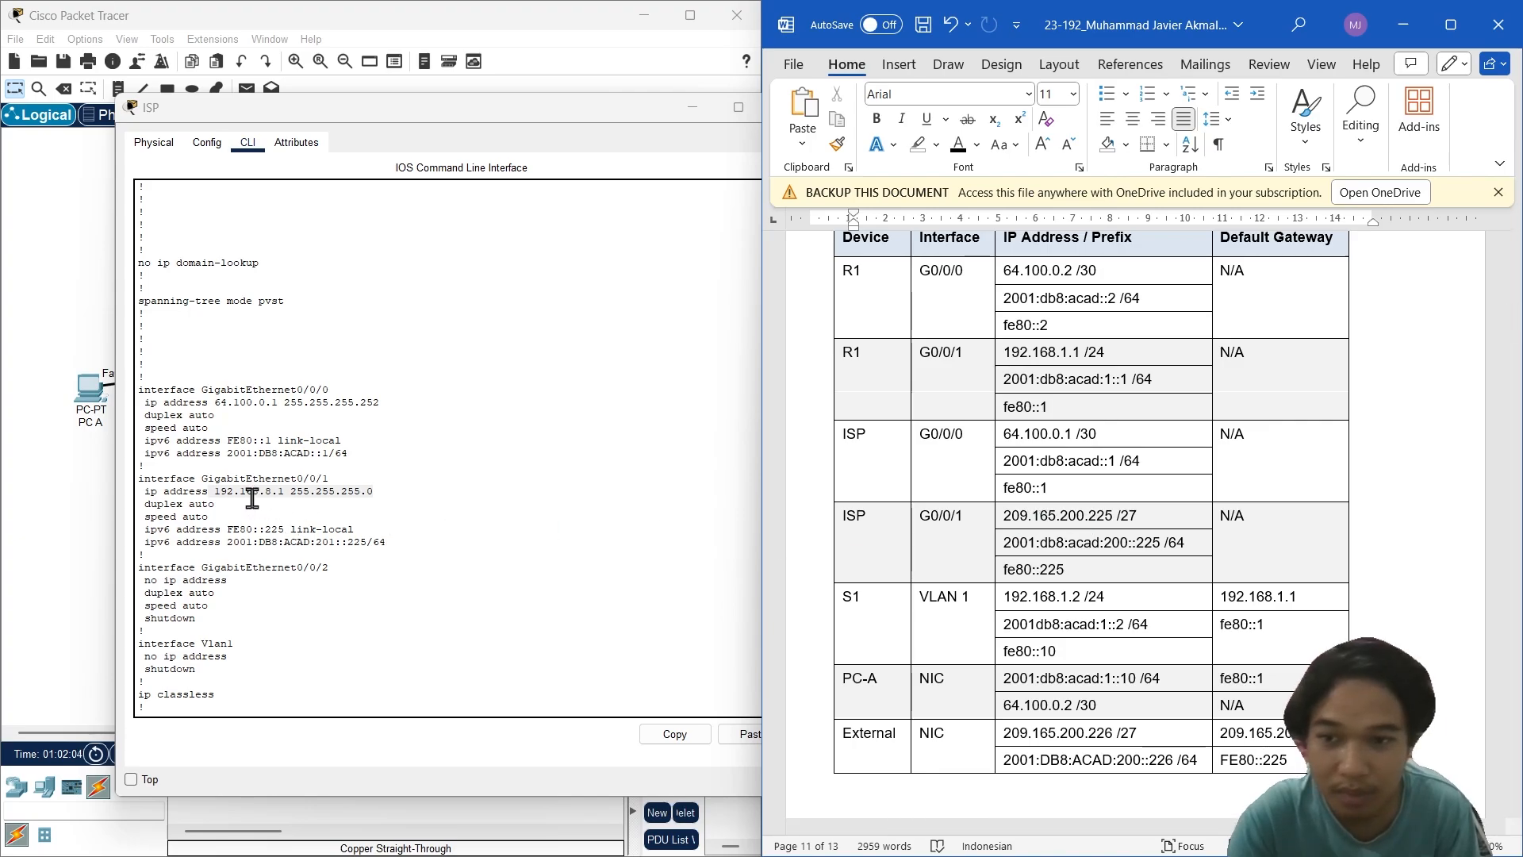
{"action": "scroll", "coordinate": [1119, 634], "scroll_direction": "down", "scroll_amount": 3}
{"action": "scroll", "coordinate": [1123, 658], "scroll_direction": "down", "scroll_amount": 10}
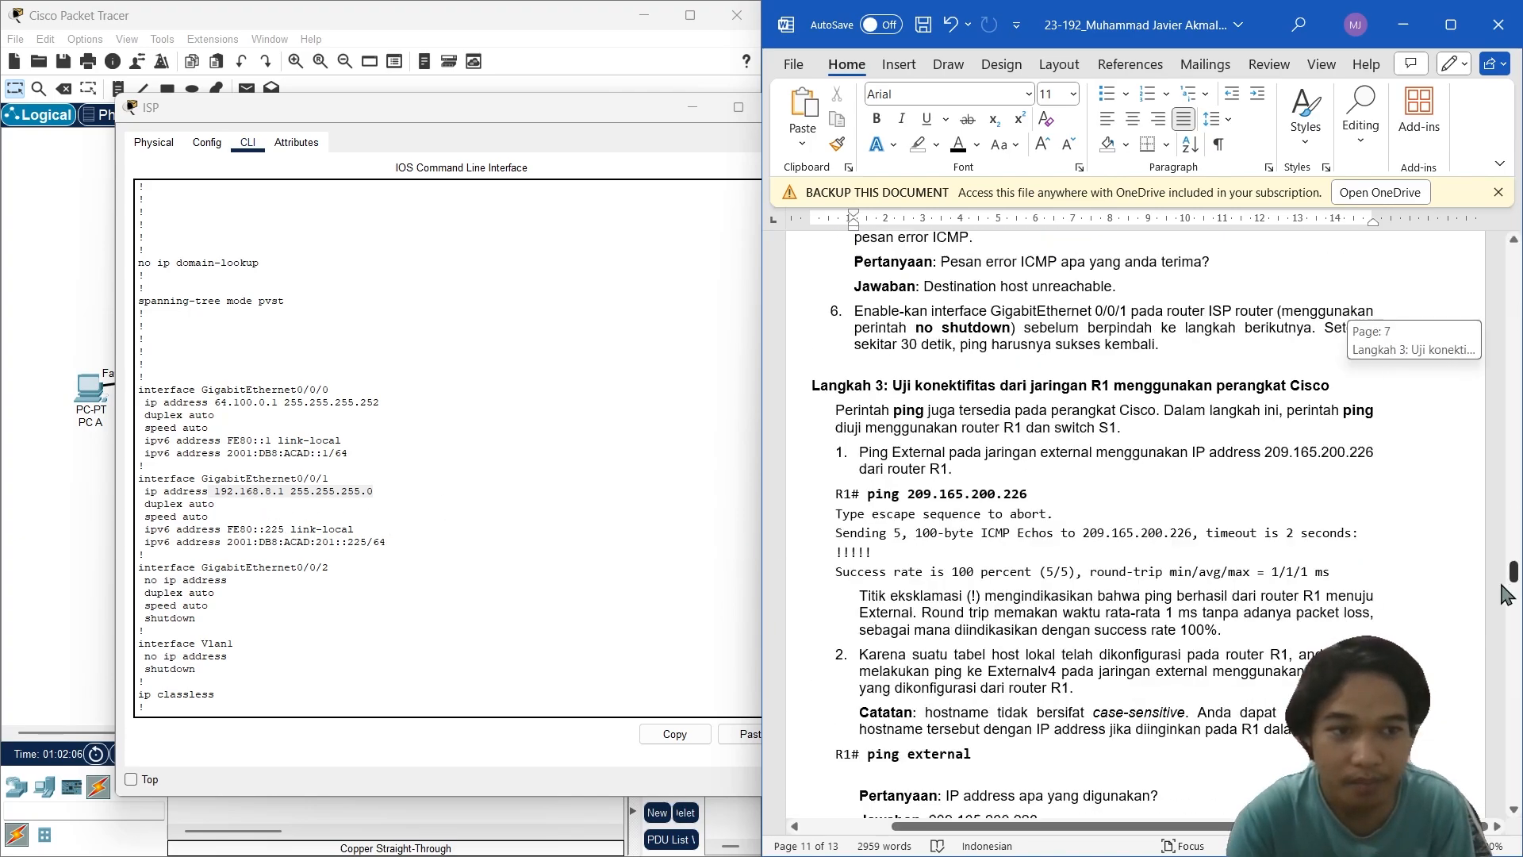
{"action": "scroll", "coordinate": [949, 568], "scroll_direction": "up", "scroll_amount": 5}
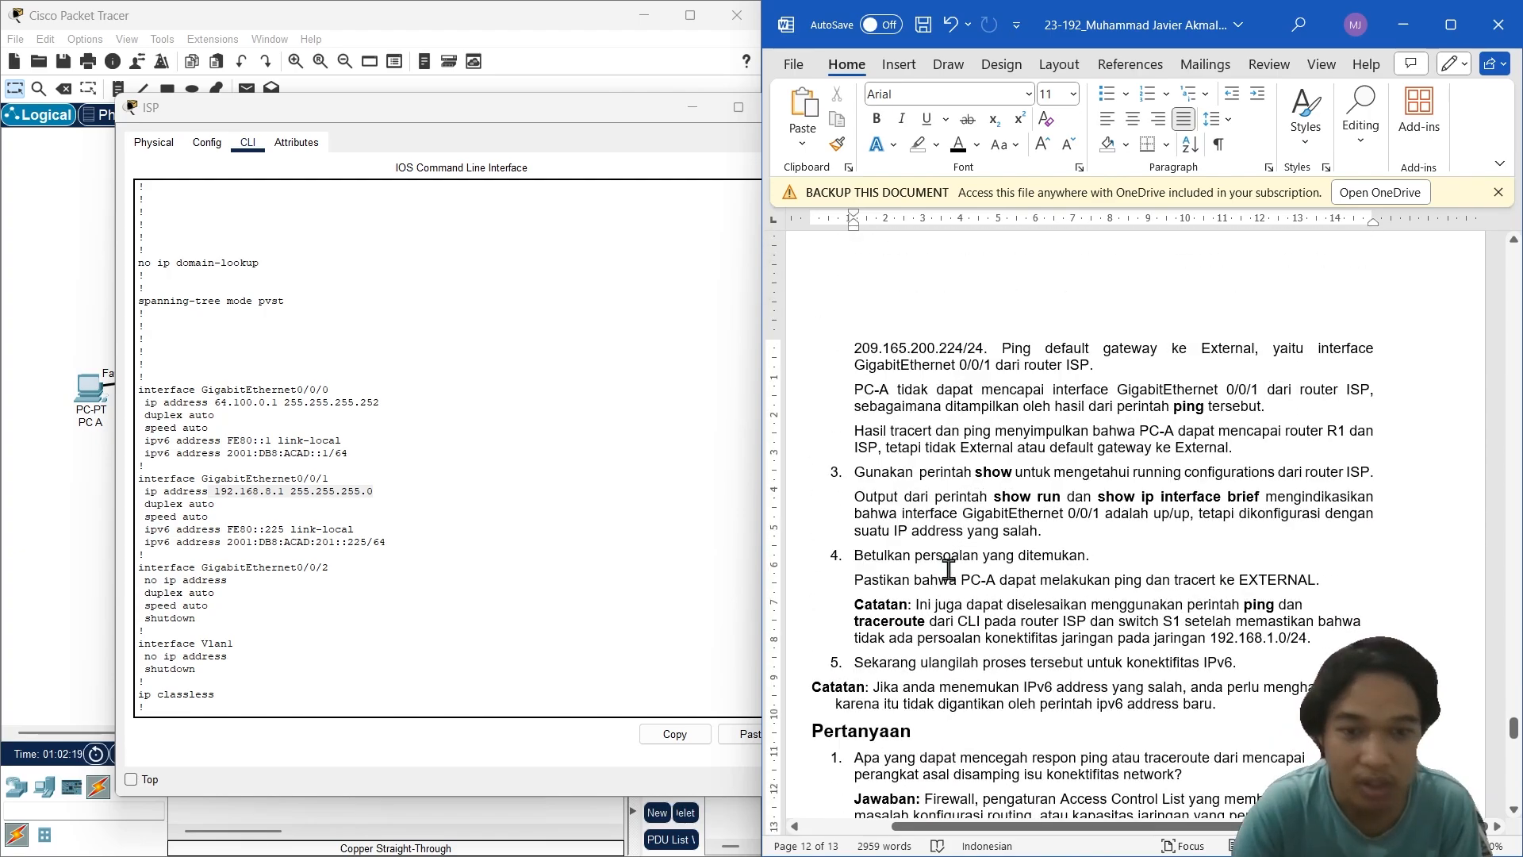
Step: Enter interface configuration mode for g0/0/1 on router ISP with enable, config t and int g0/0/1
{"action": "scroll", "coordinate": [326, 682], "scroll_direction": "down", "scroll_amount": 10}
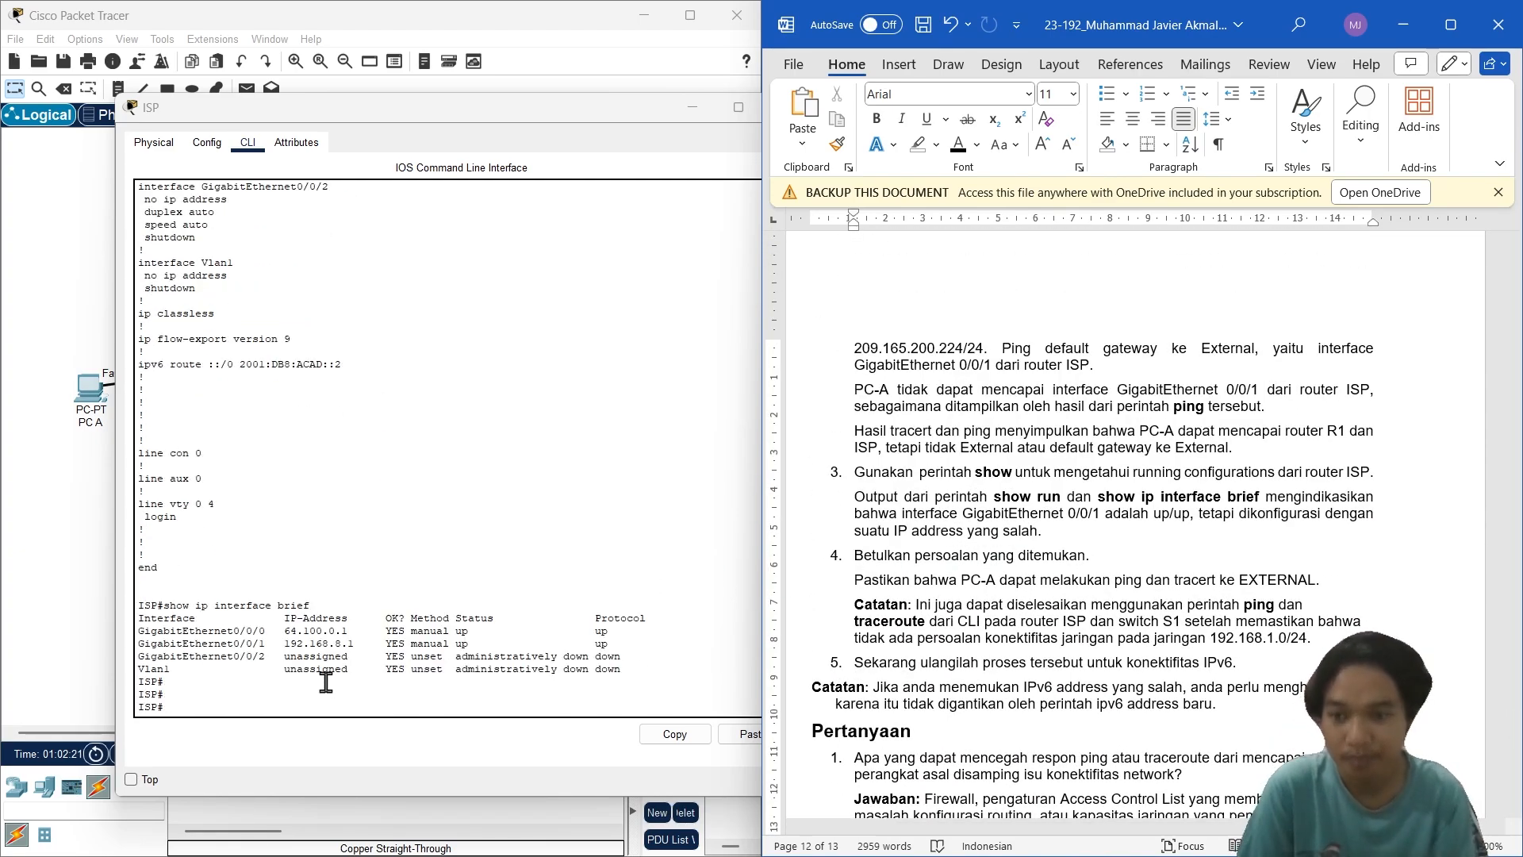
{"action": "left_click", "coordinate": [263, 706]}
{"action": "type", "text": "e"}
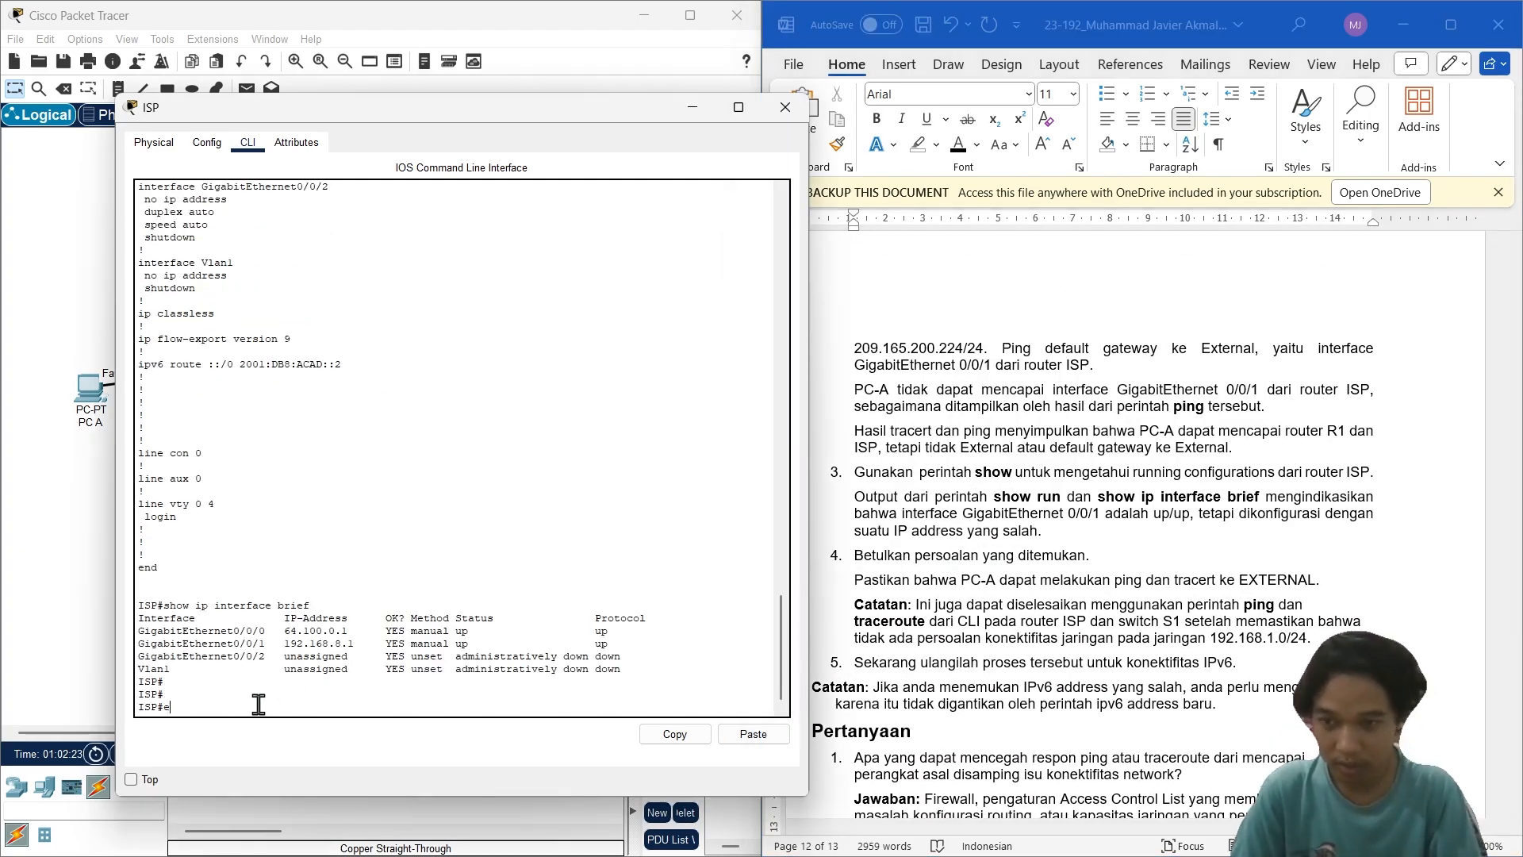
{"action": "type", "text": "nable"}
{"action": "key", "text": "Return"}
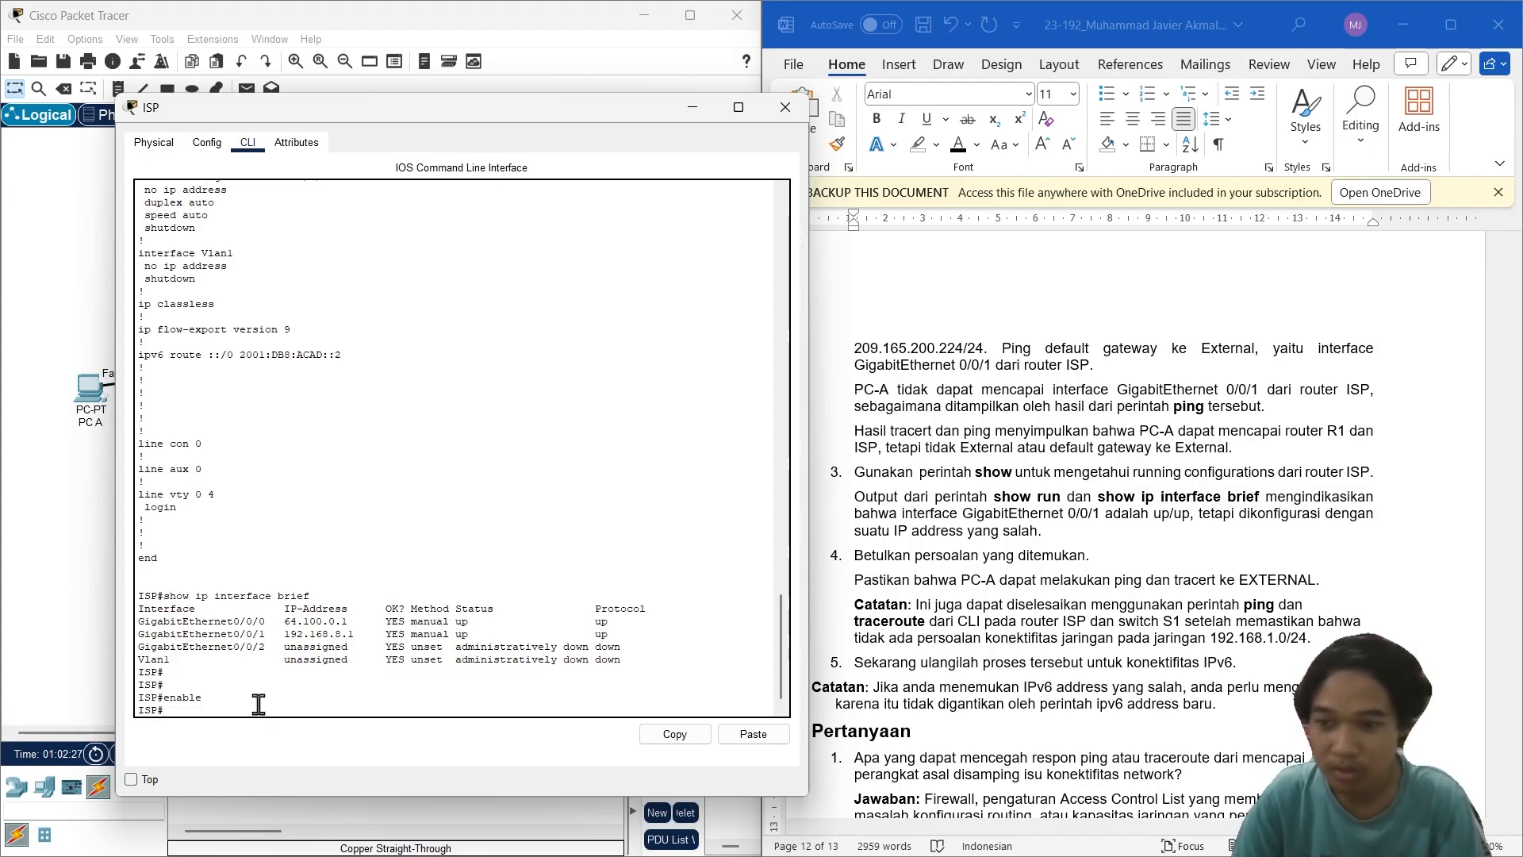
{"action": "type", "text": "f"}
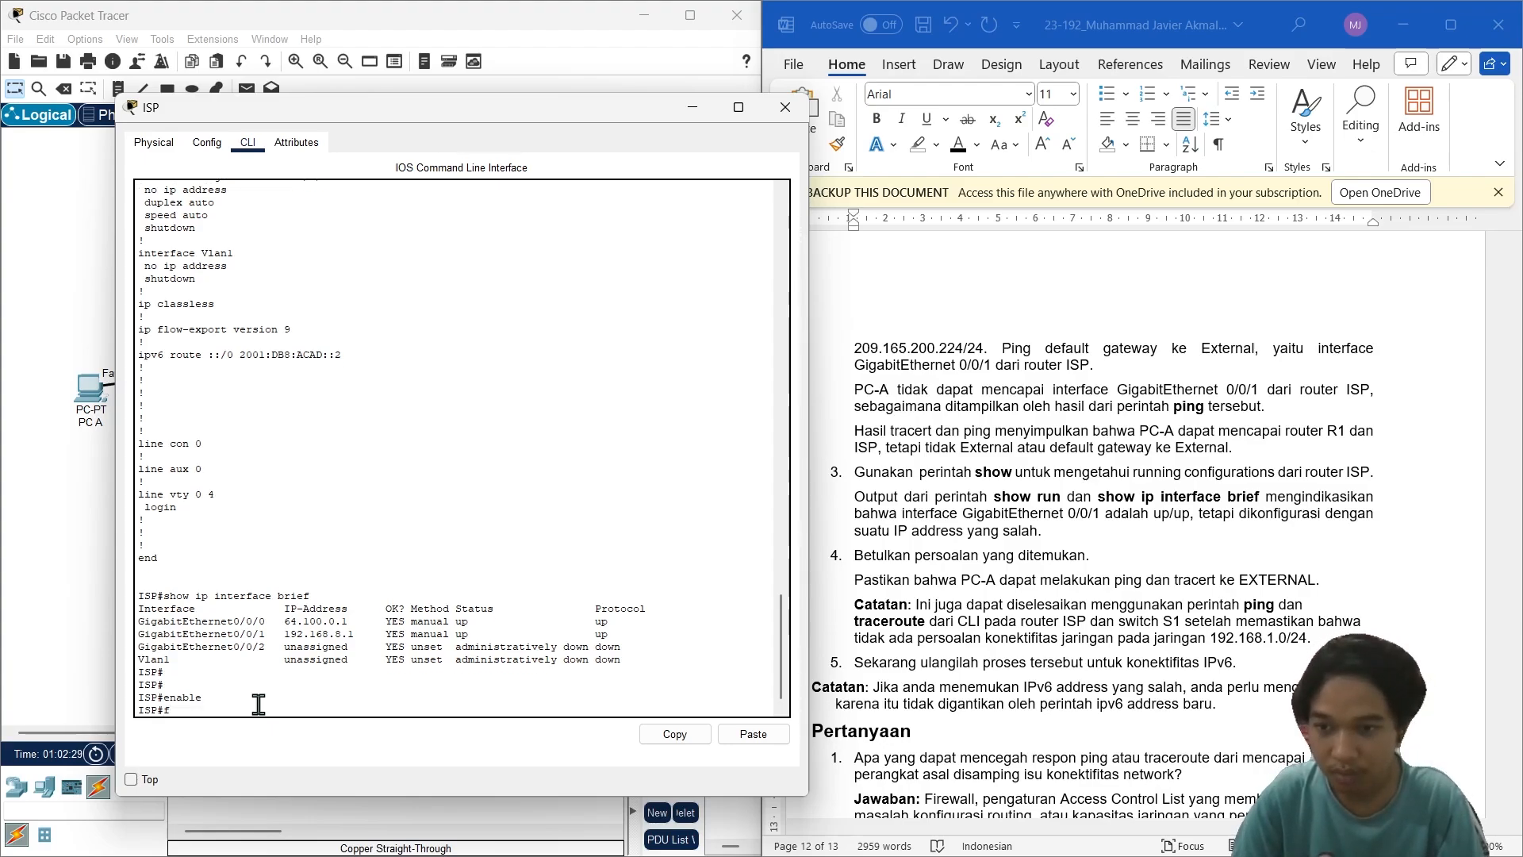
{"action": "key", "text": "BackSpace"}
{"action": "type", "text": "co"}
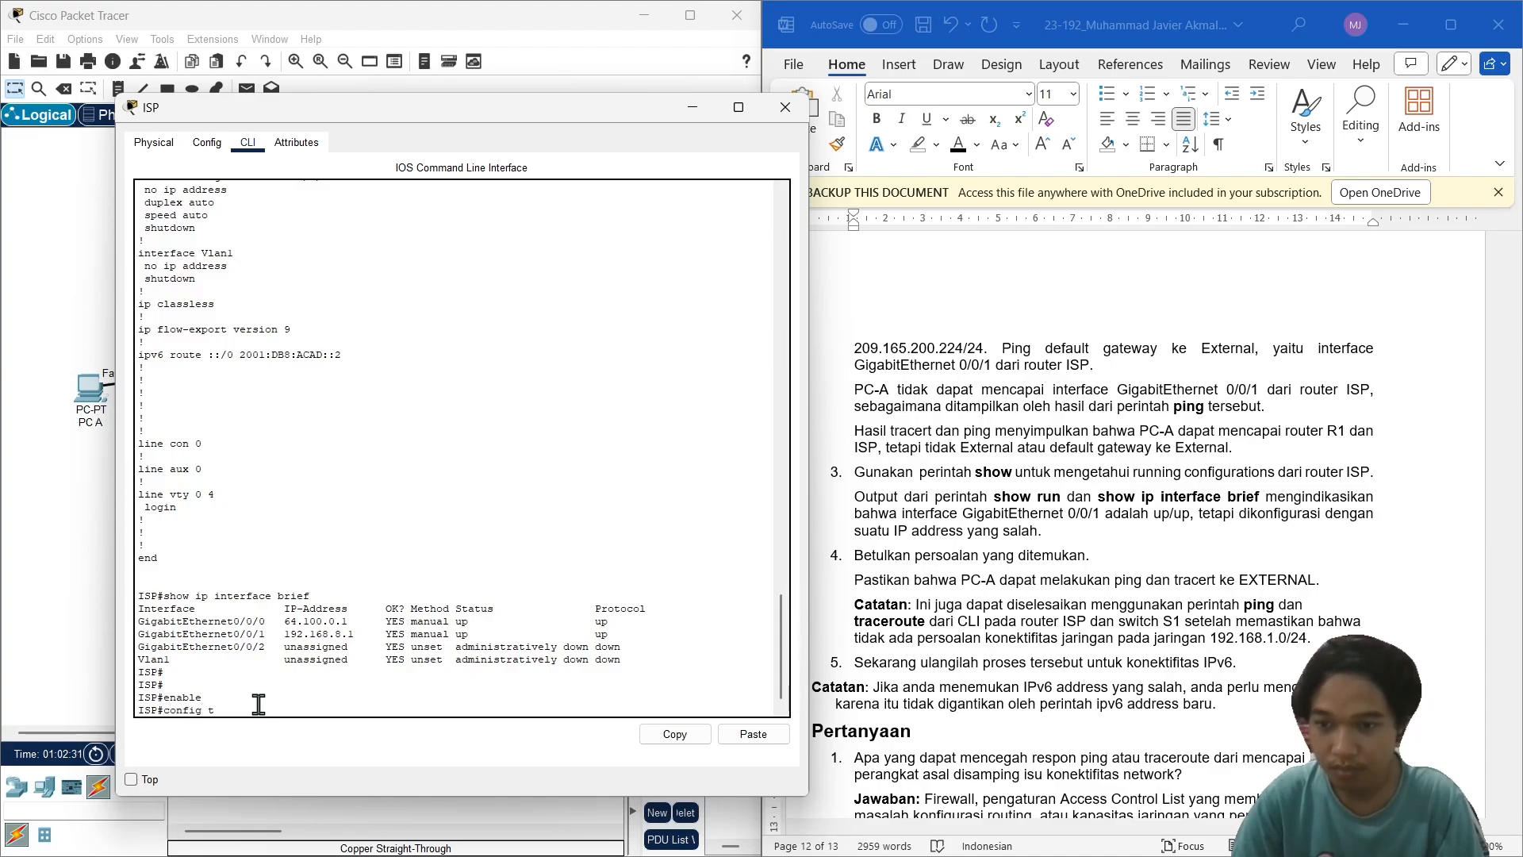
{"action": "type", "text": "nfig t"}
{"action": "key", "text": "Return"}
{"action": "key", "text": "Return"}
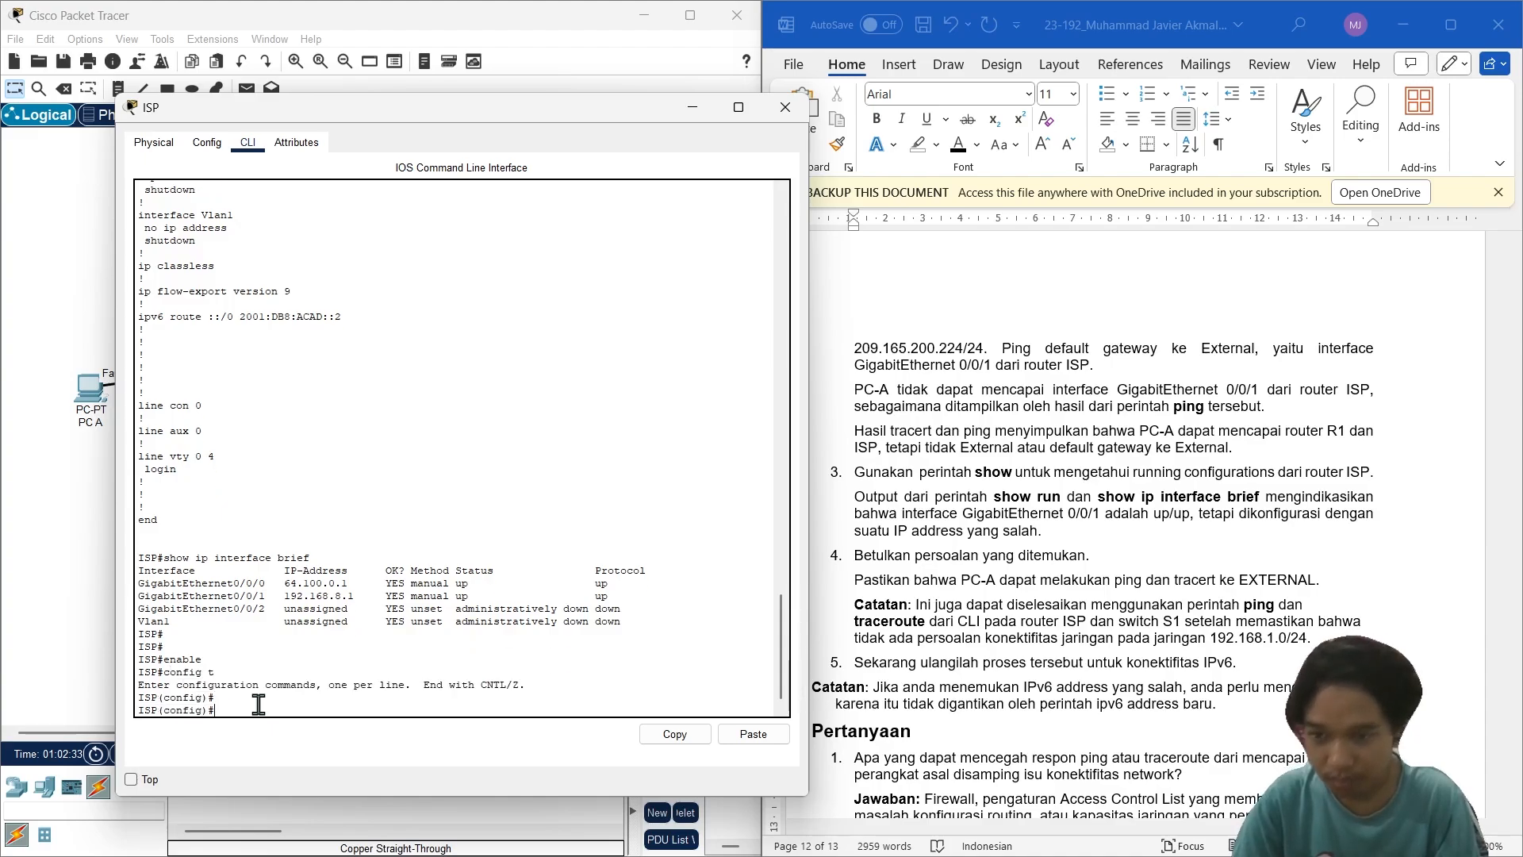
{"action": "type", "text": "int"}
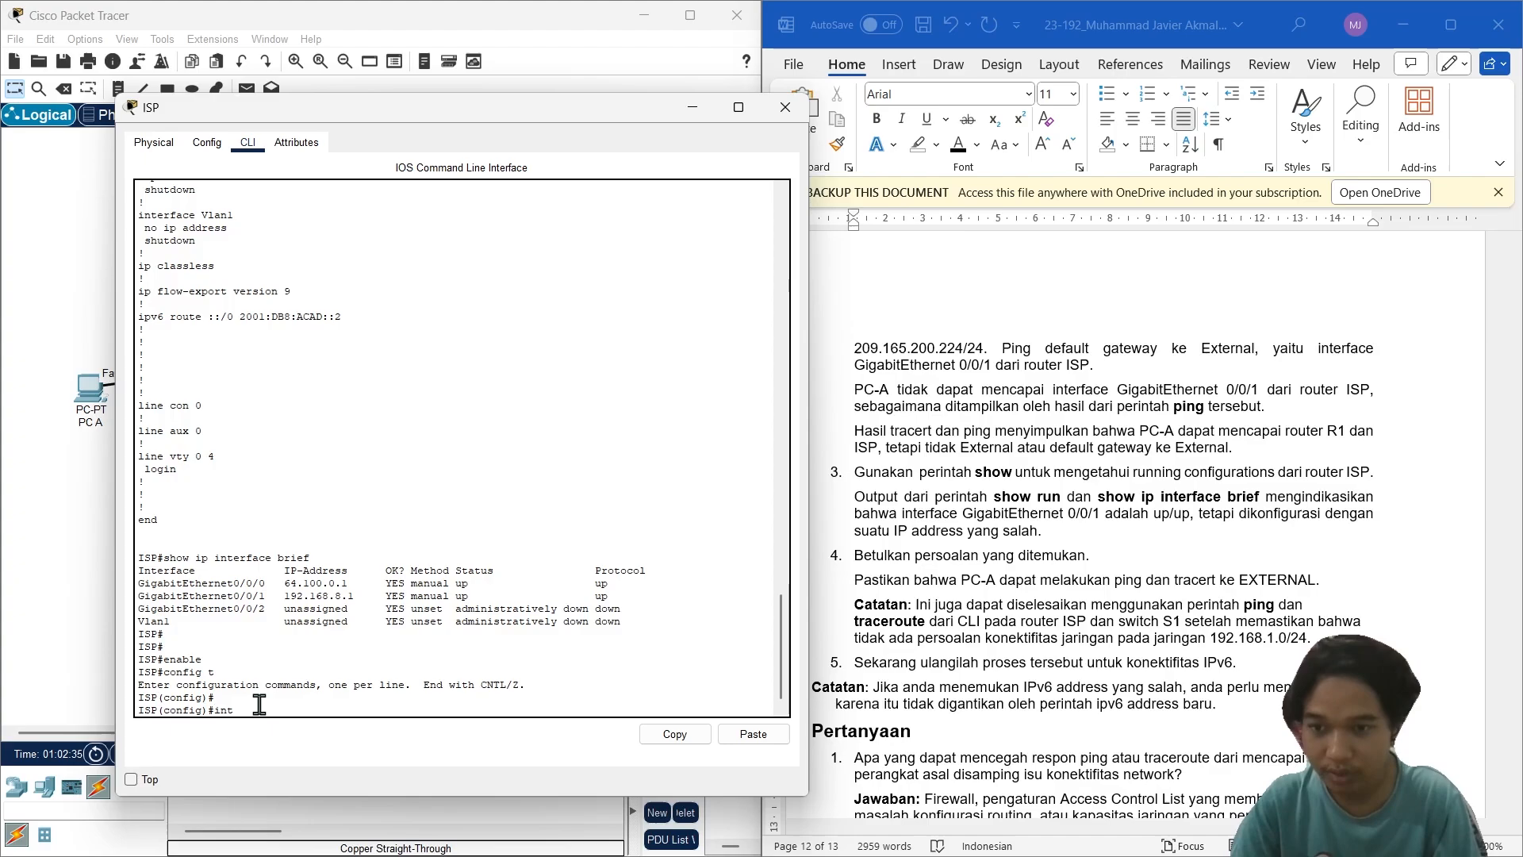
{"action": "type", "text": " g0/0/1"}
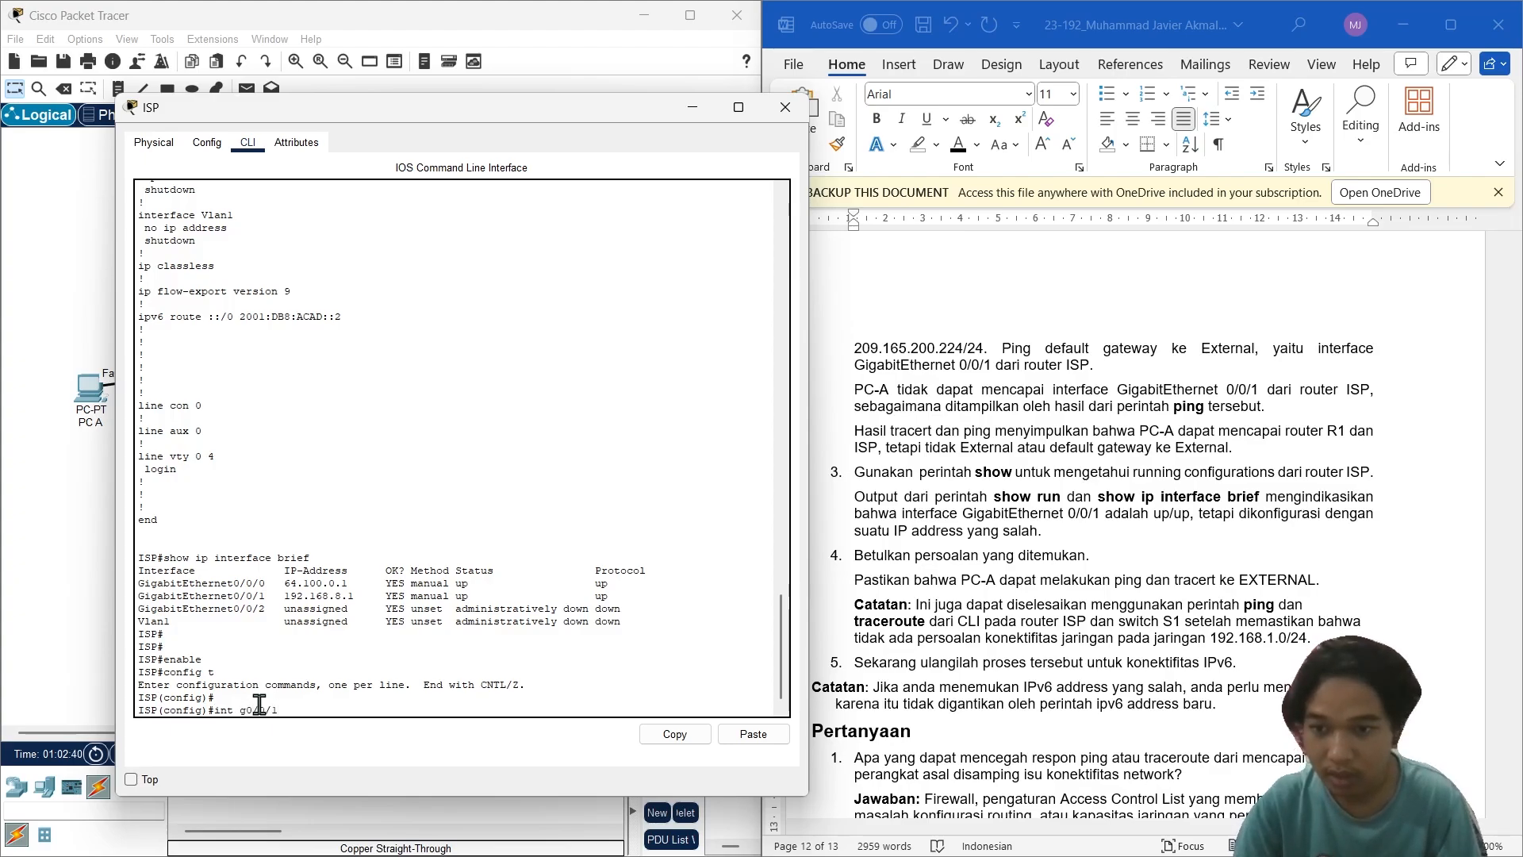
{"action": "key", "text": "Return"}
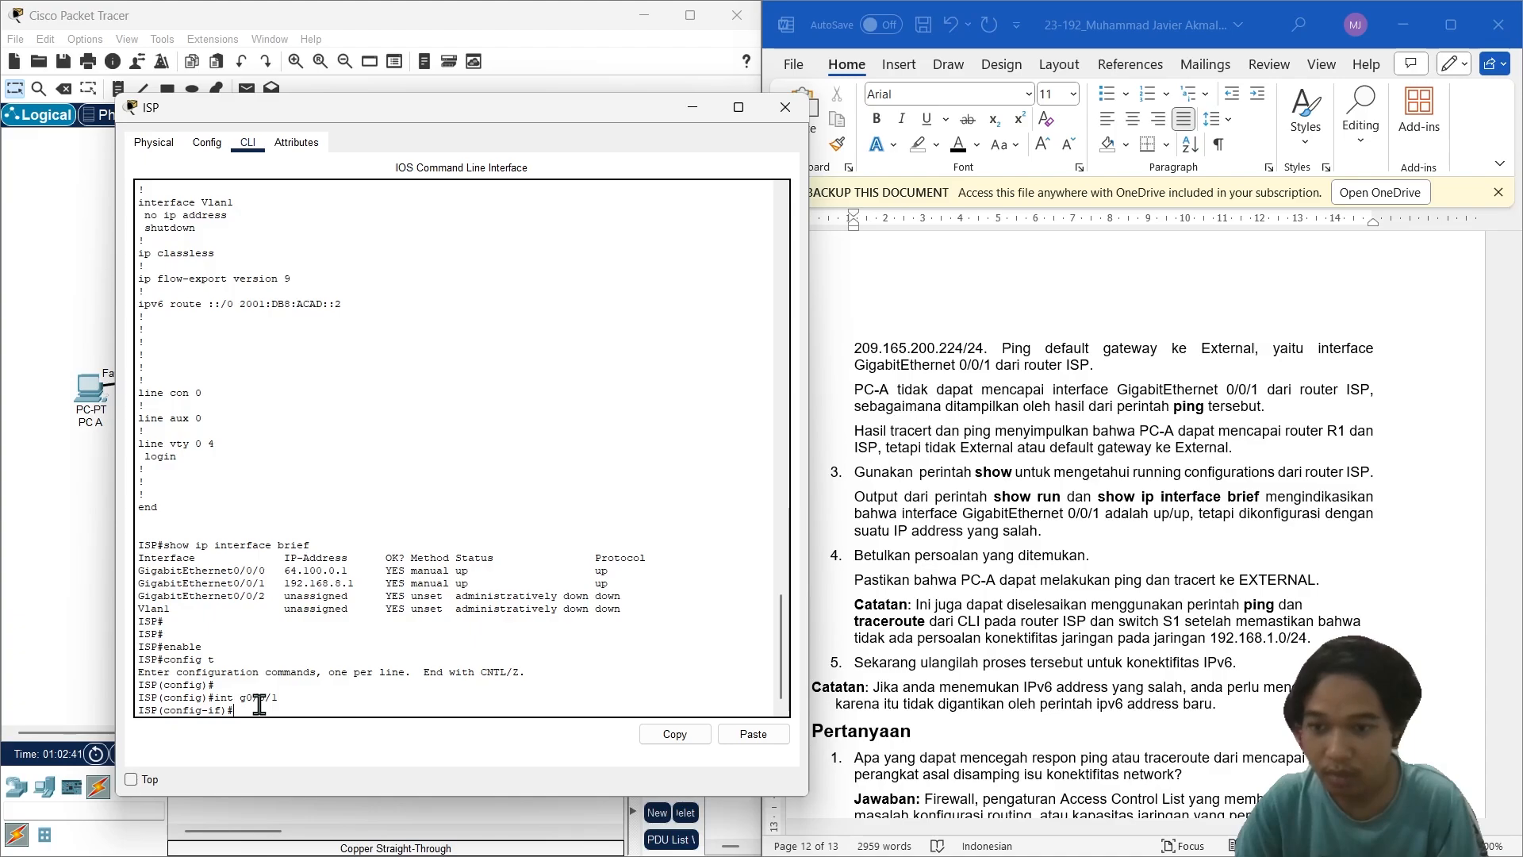
Step: Remove the IPv4 address 192.168.8.1 255.255.255.0 from ISP's g0/0/1, copying the address and mask from the running configuration output
{"action": "type", "text": "no "}
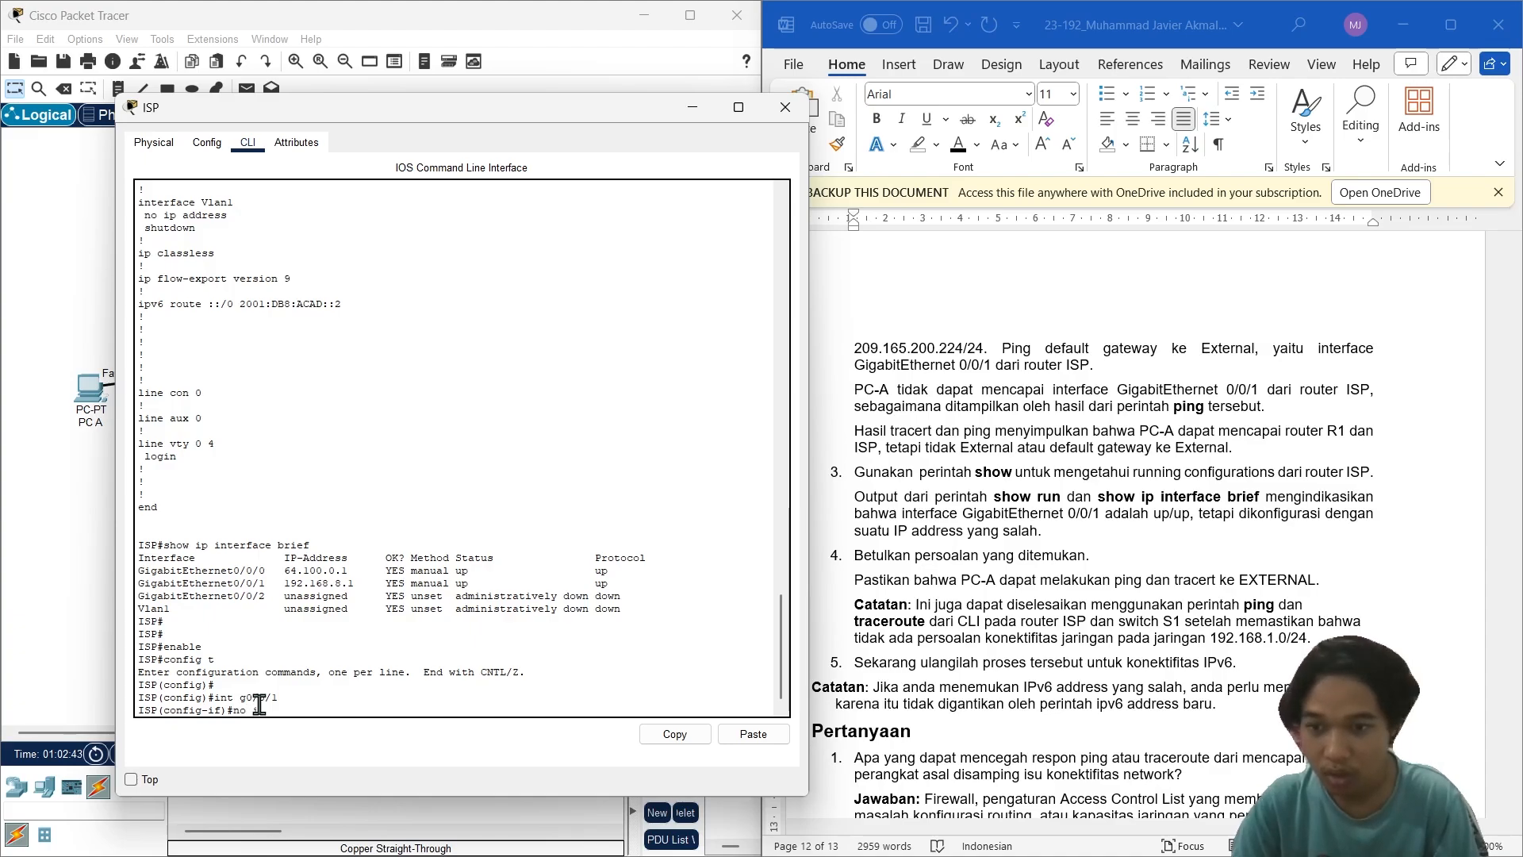
{"action": "type", "text": "i"}
{"action": "type", "text": "p"}
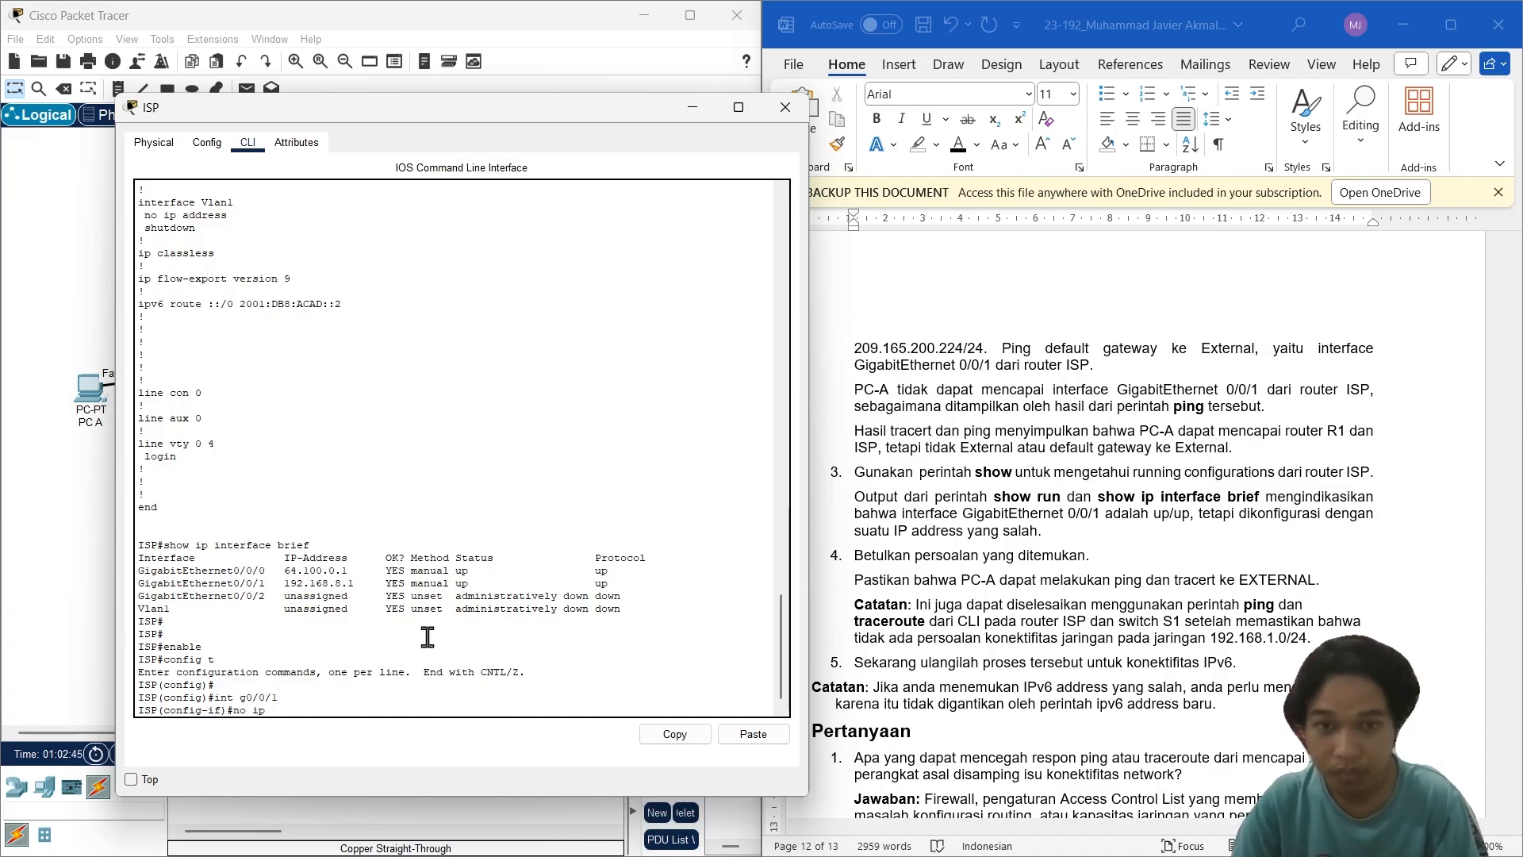
{"action": "type", "text": " addres"}
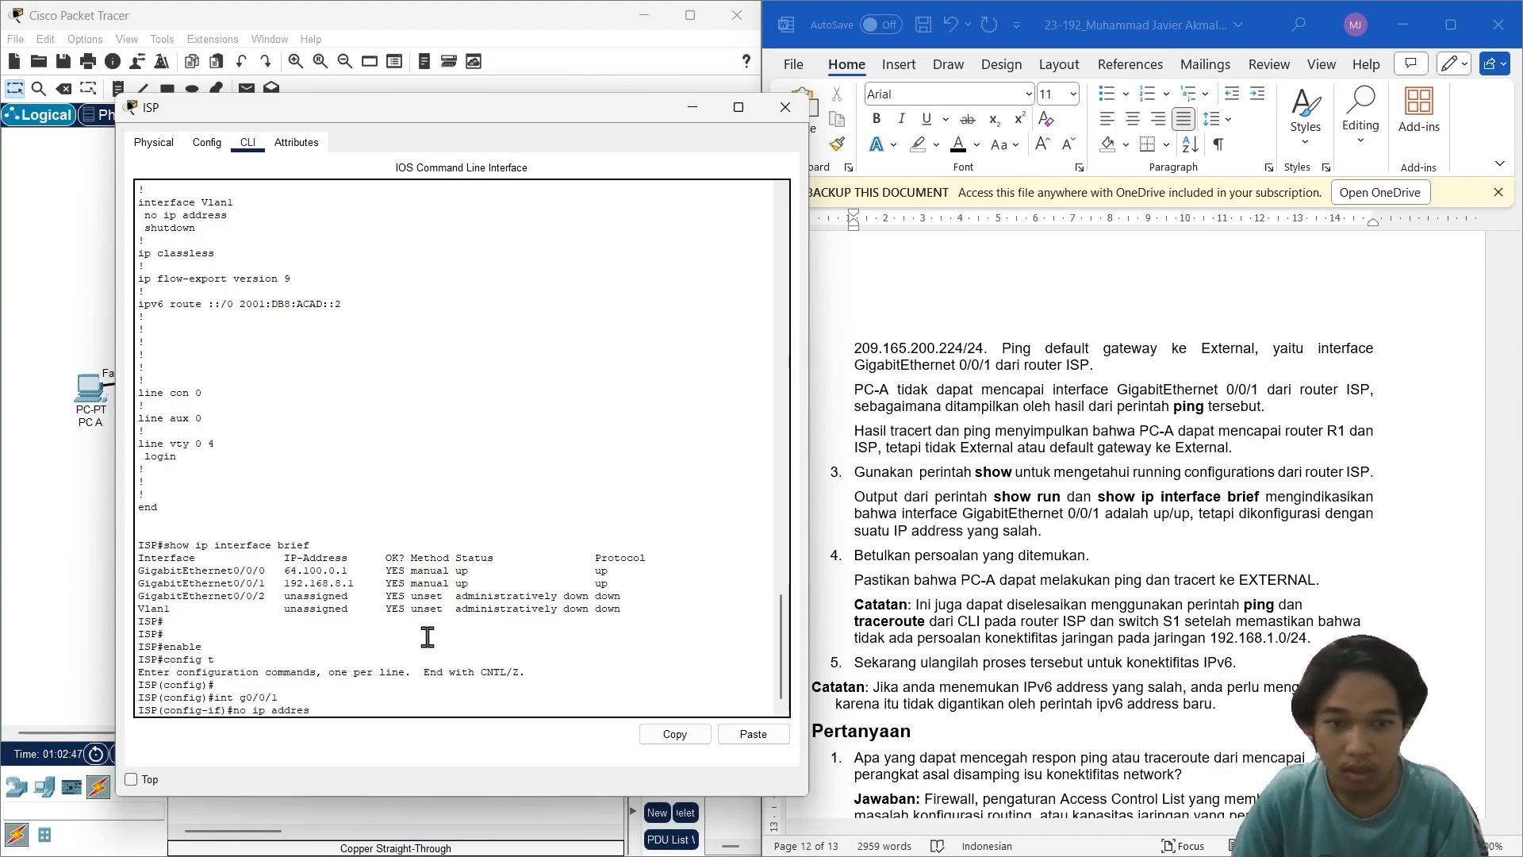
{"action": "scroll", "coordinate": [424, 625], "scroll_direction": "up", "scroll_amount": 5}
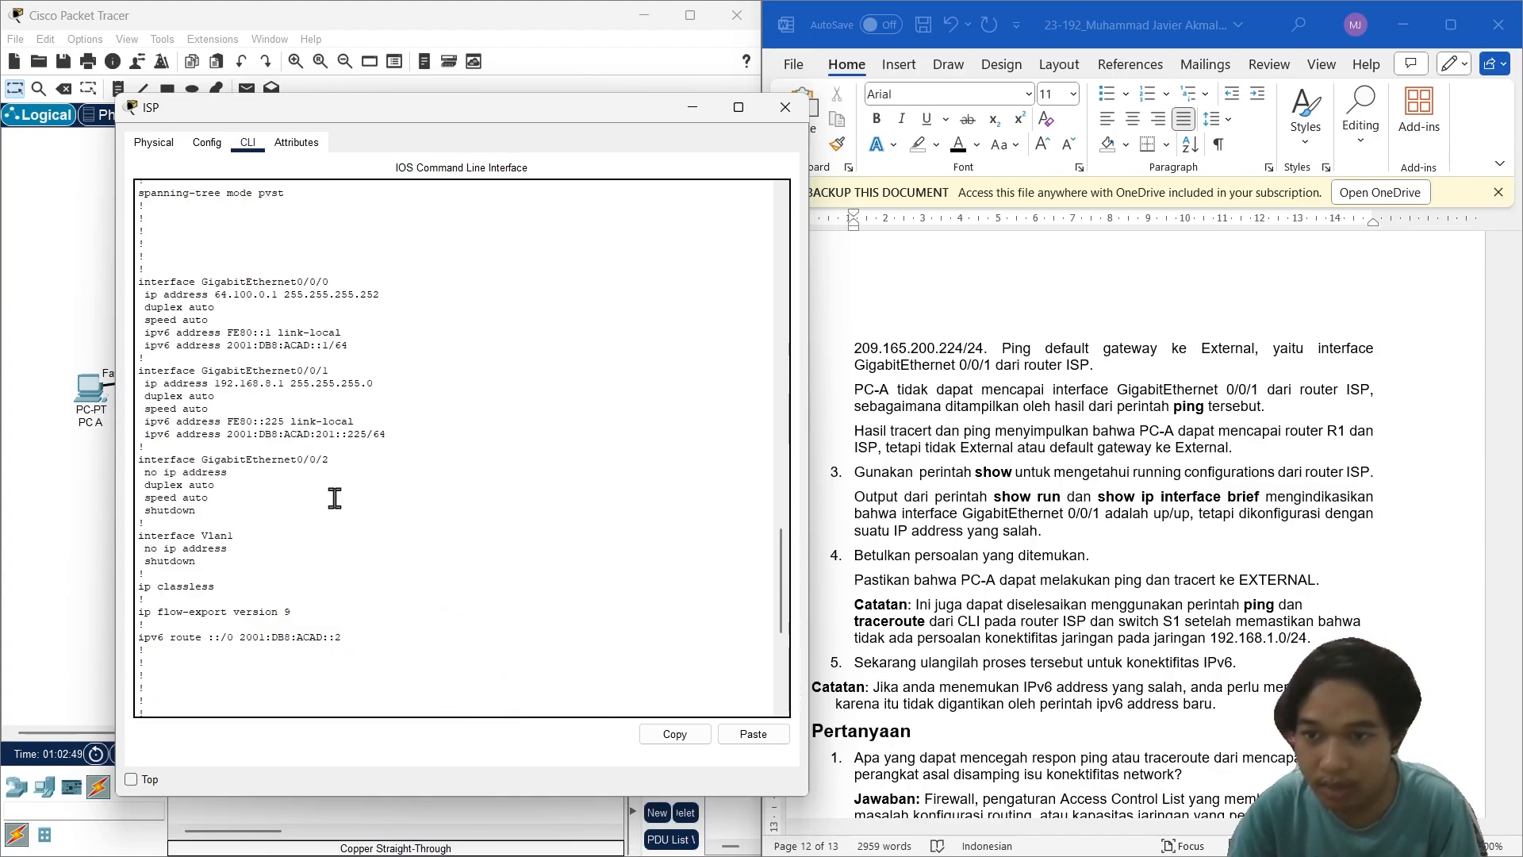
{"action": "scroll", "coordinate": [284, 431], "scroll_direction": "up", "scroll_amount": 3}
{"action": "left_click_drag", "start_coordinate": [375, 430], "coordinate": [218, 435]}
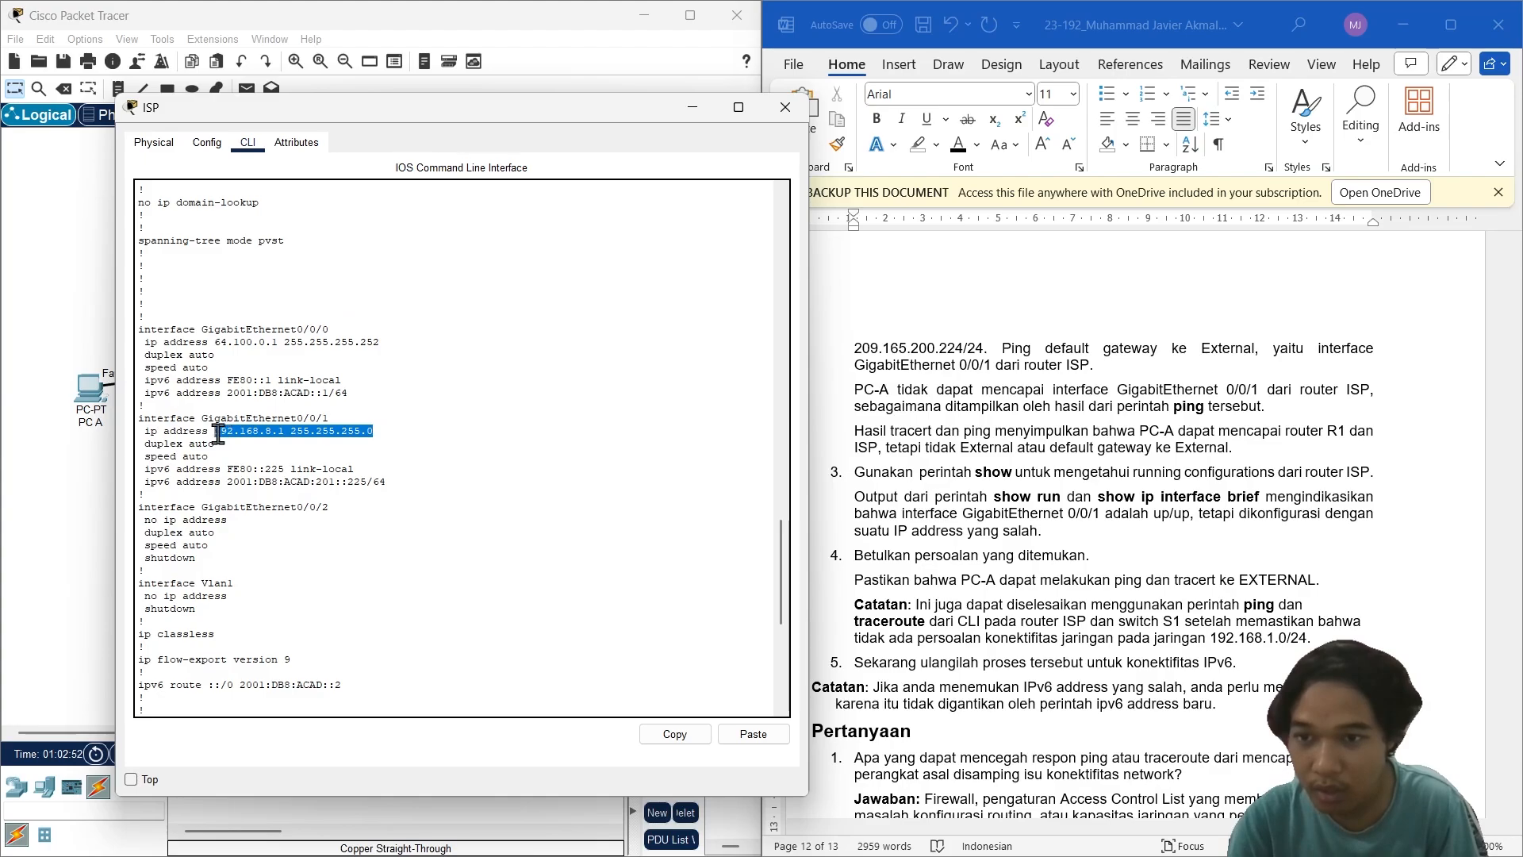
{"action": "left_click", "coordinate": [698, 732]}
{"action": "scroll", "coordinate": [544, 598], "scroll_direction": "down", "scroll_amount": 10}
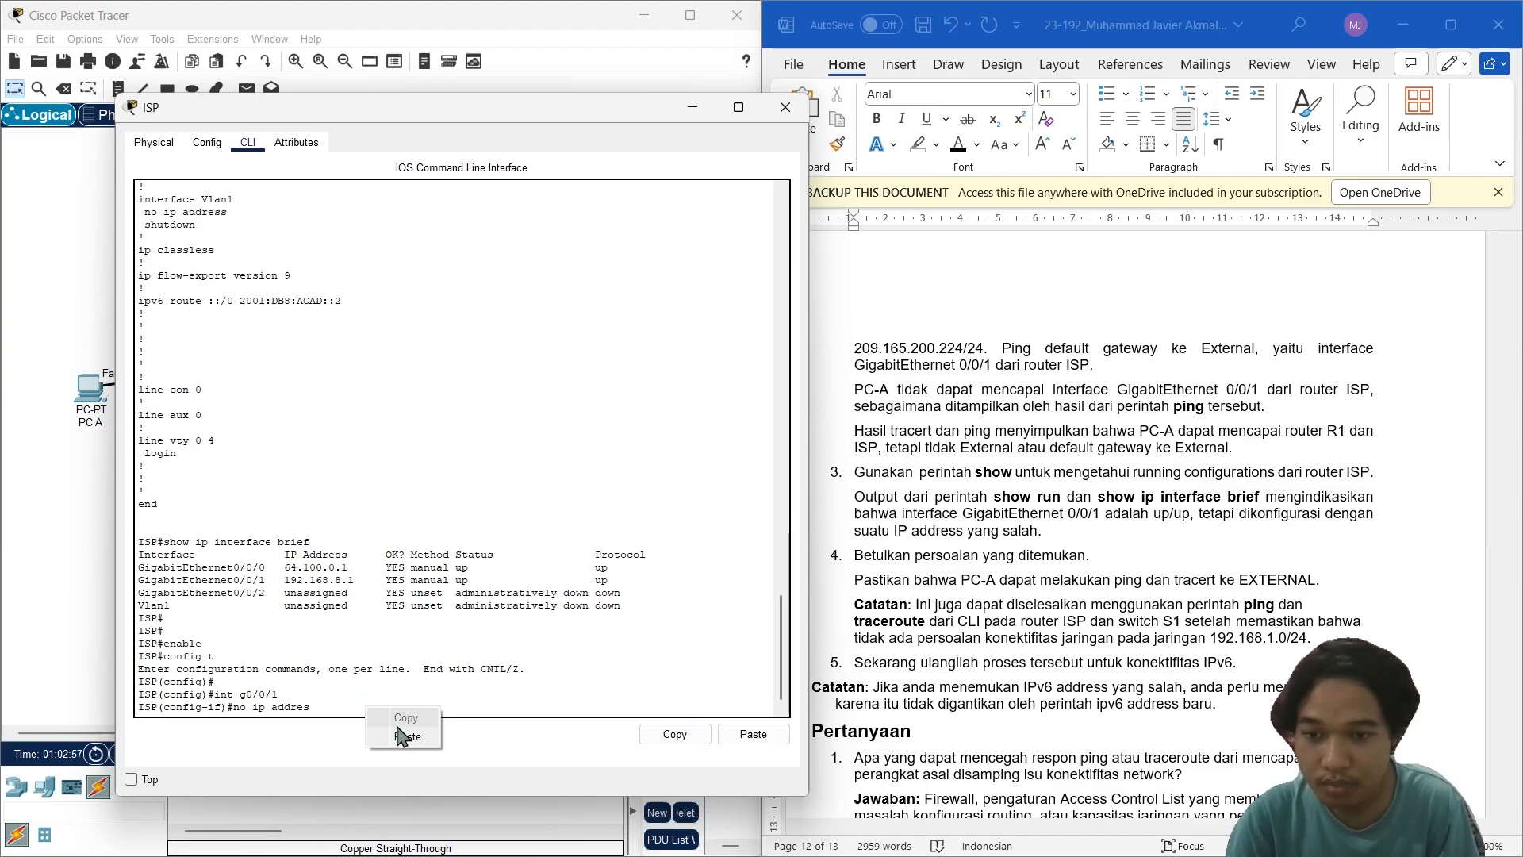
{"action": "key", "text": "ctrl+v"}
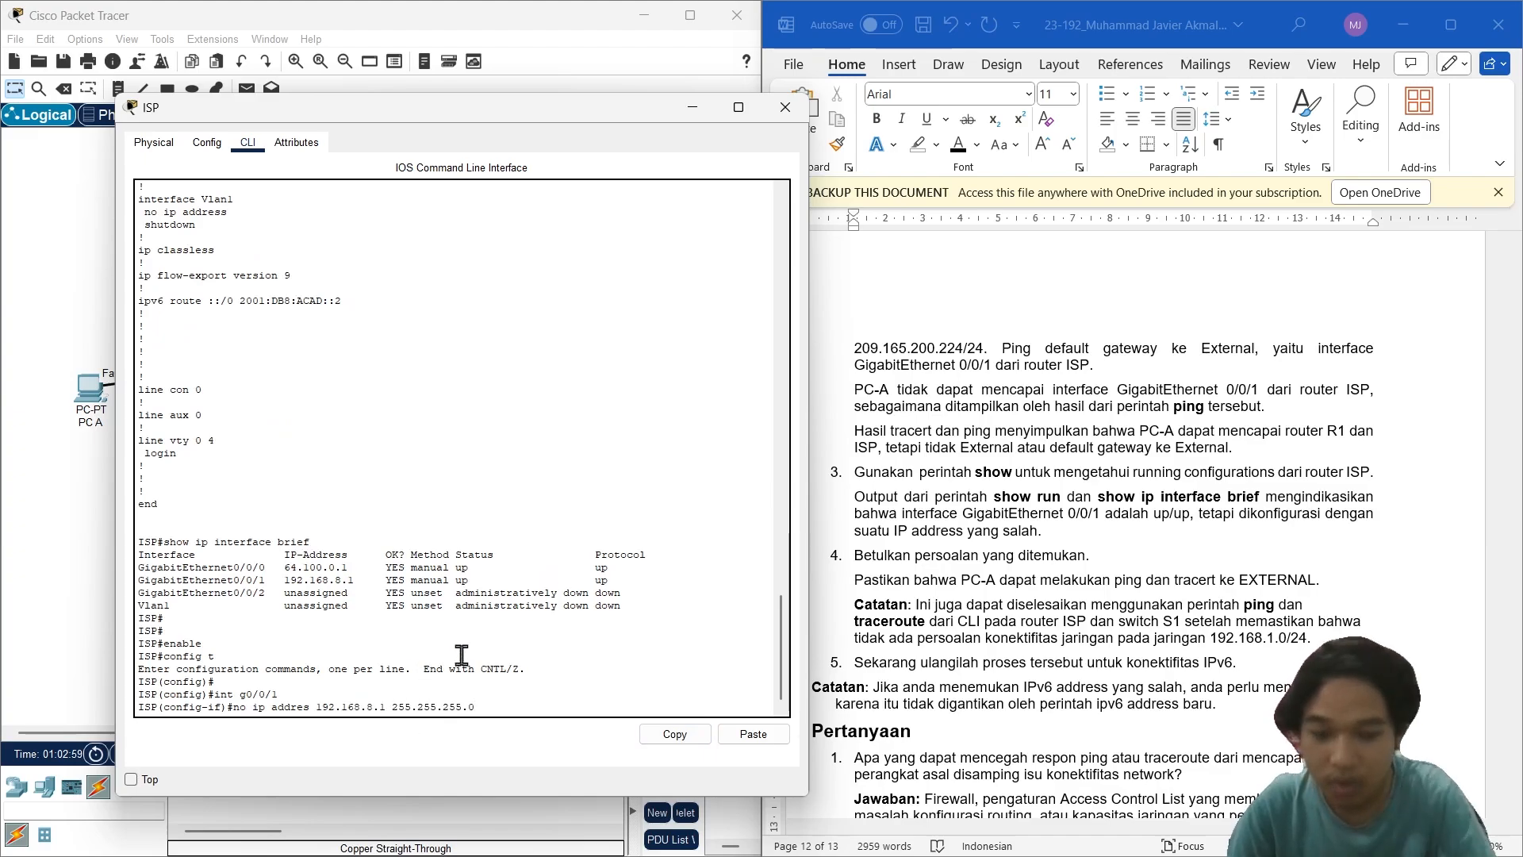
{"action": "key", "text": "Return"}
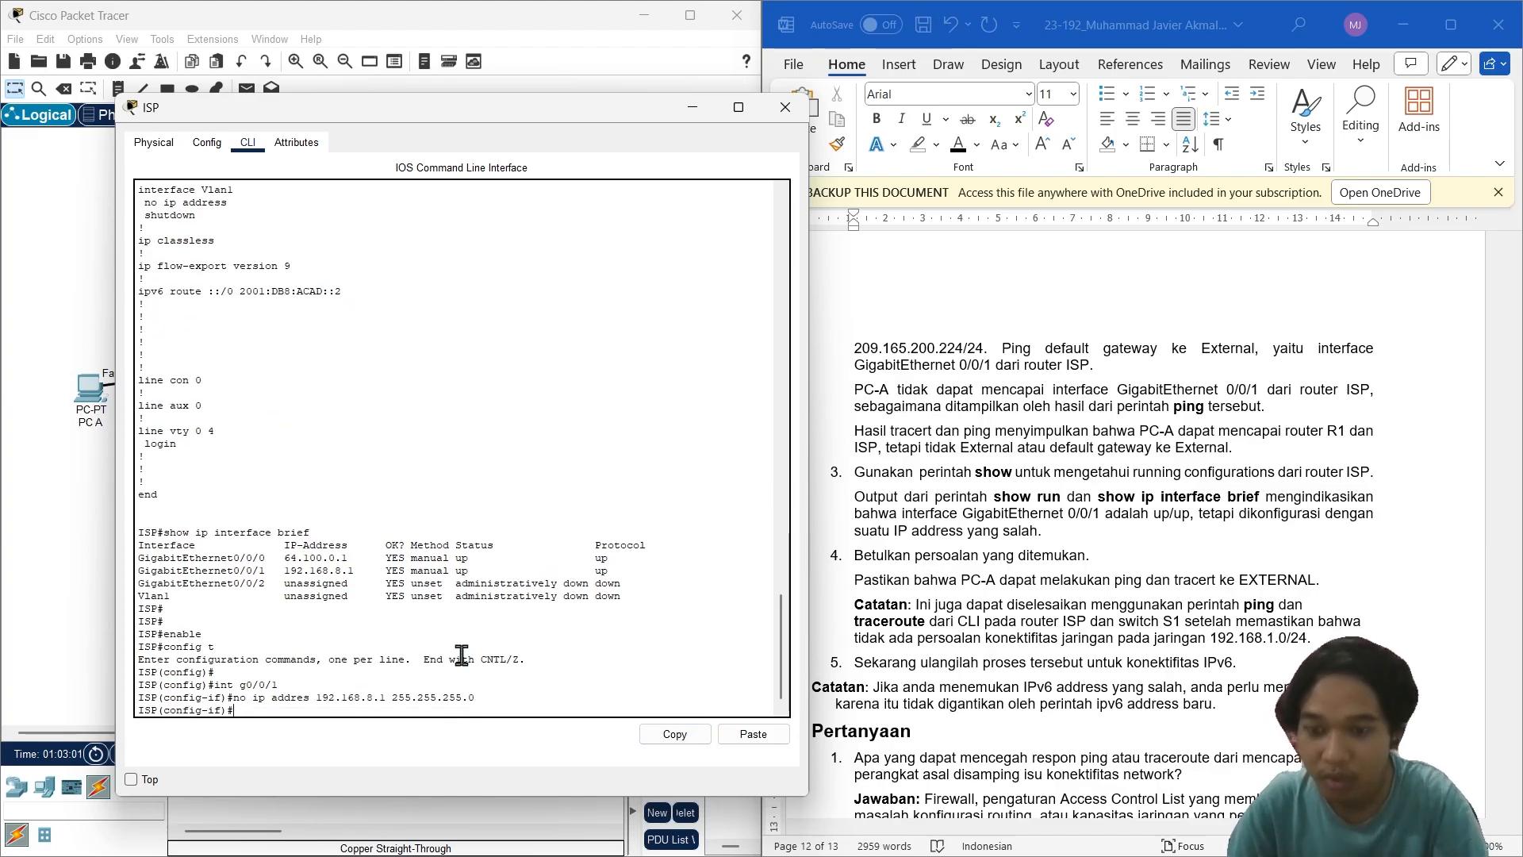
{"action": "type", "text": "ip"}
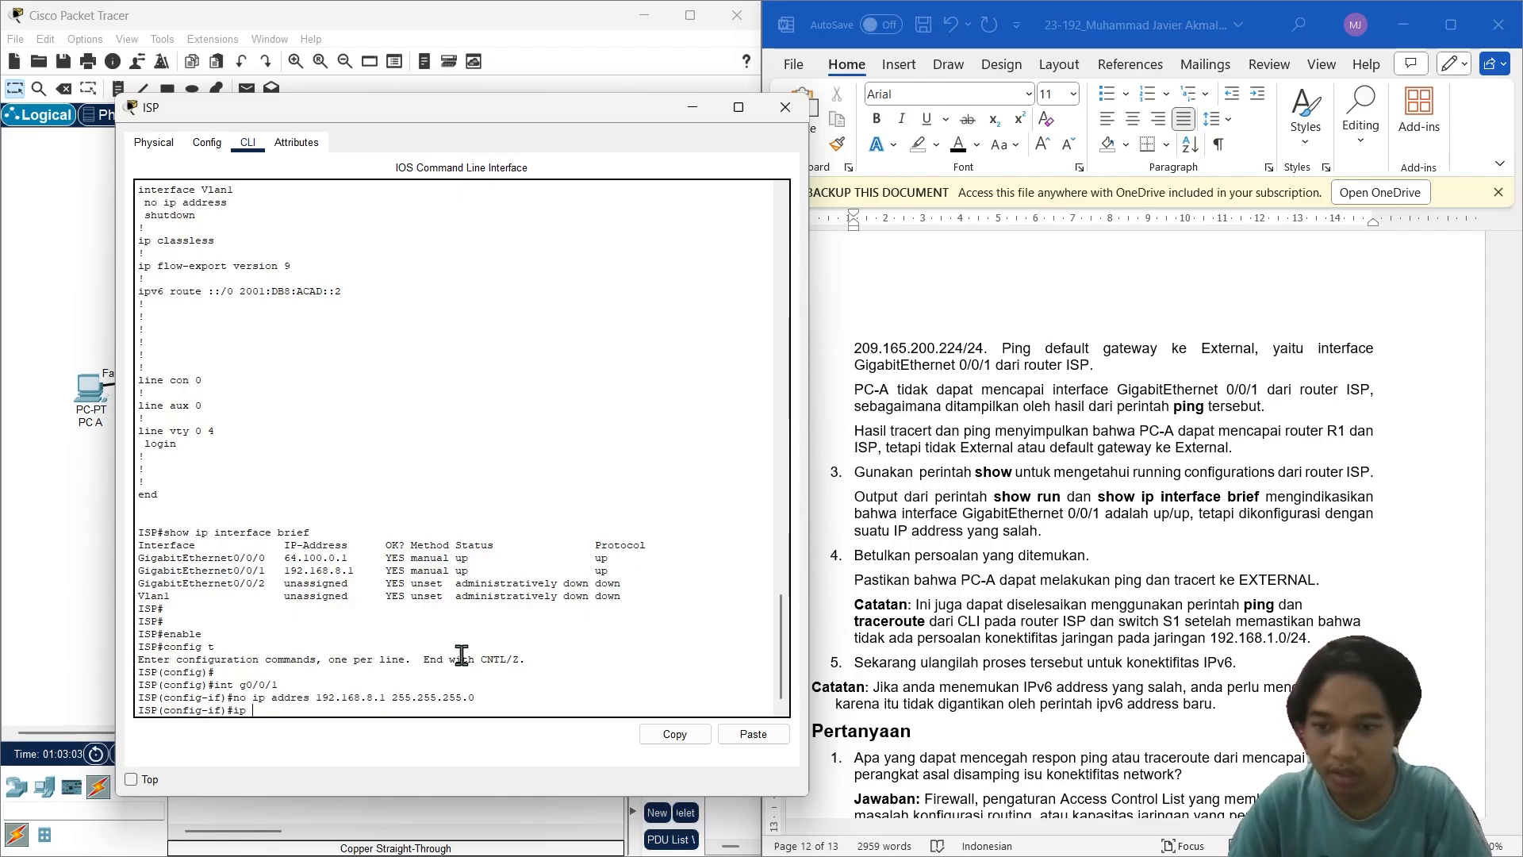
{"action": "type", "text": " i"}
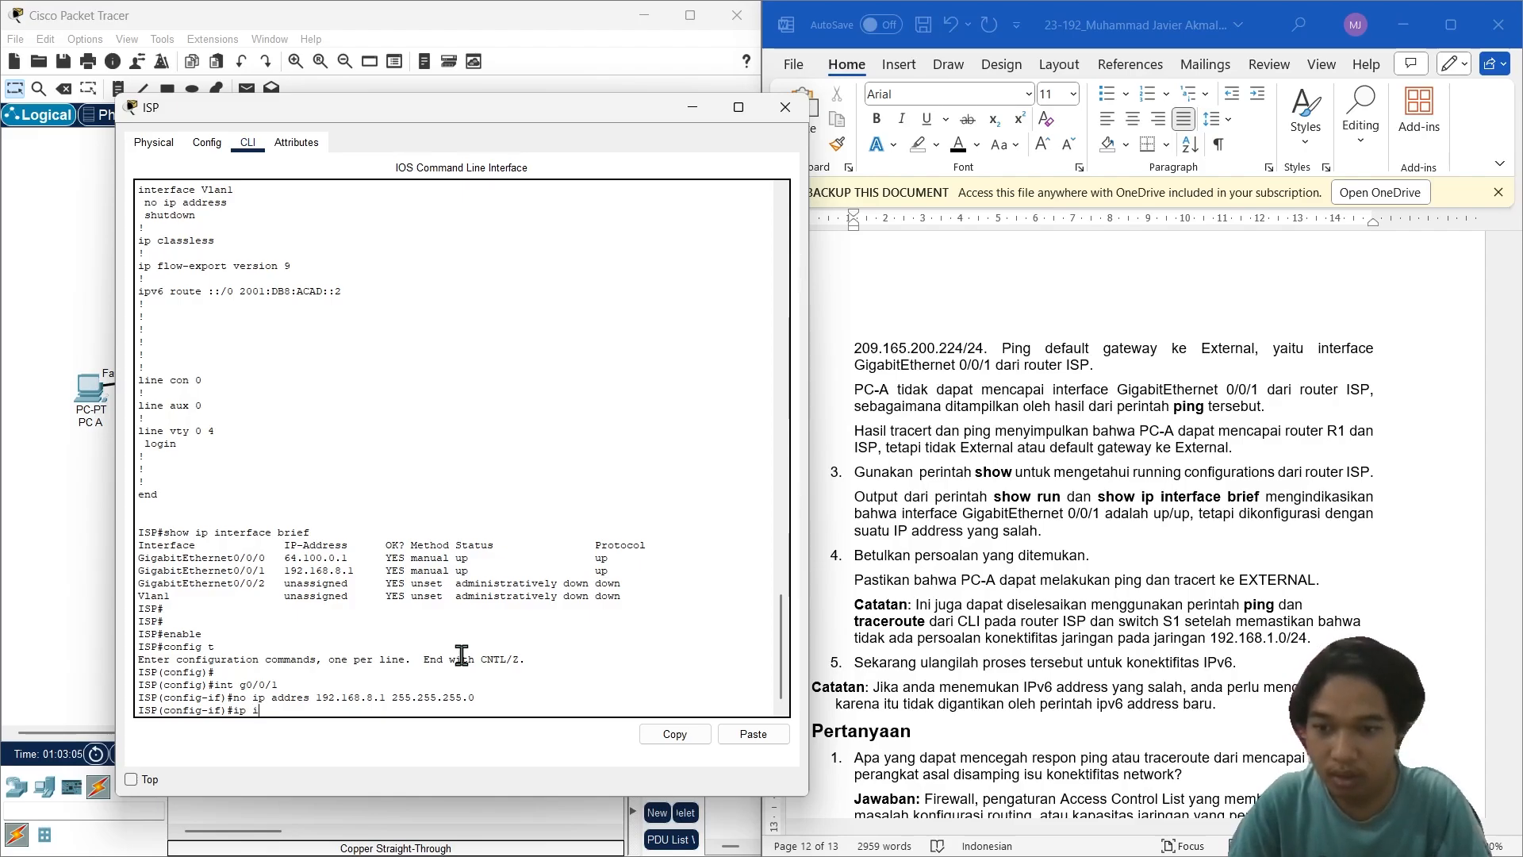
{"action": "key", "text": "BackSpace"}
{"action": "key", "text": "BackSpace"}
{"action": "type", "text": "address"}
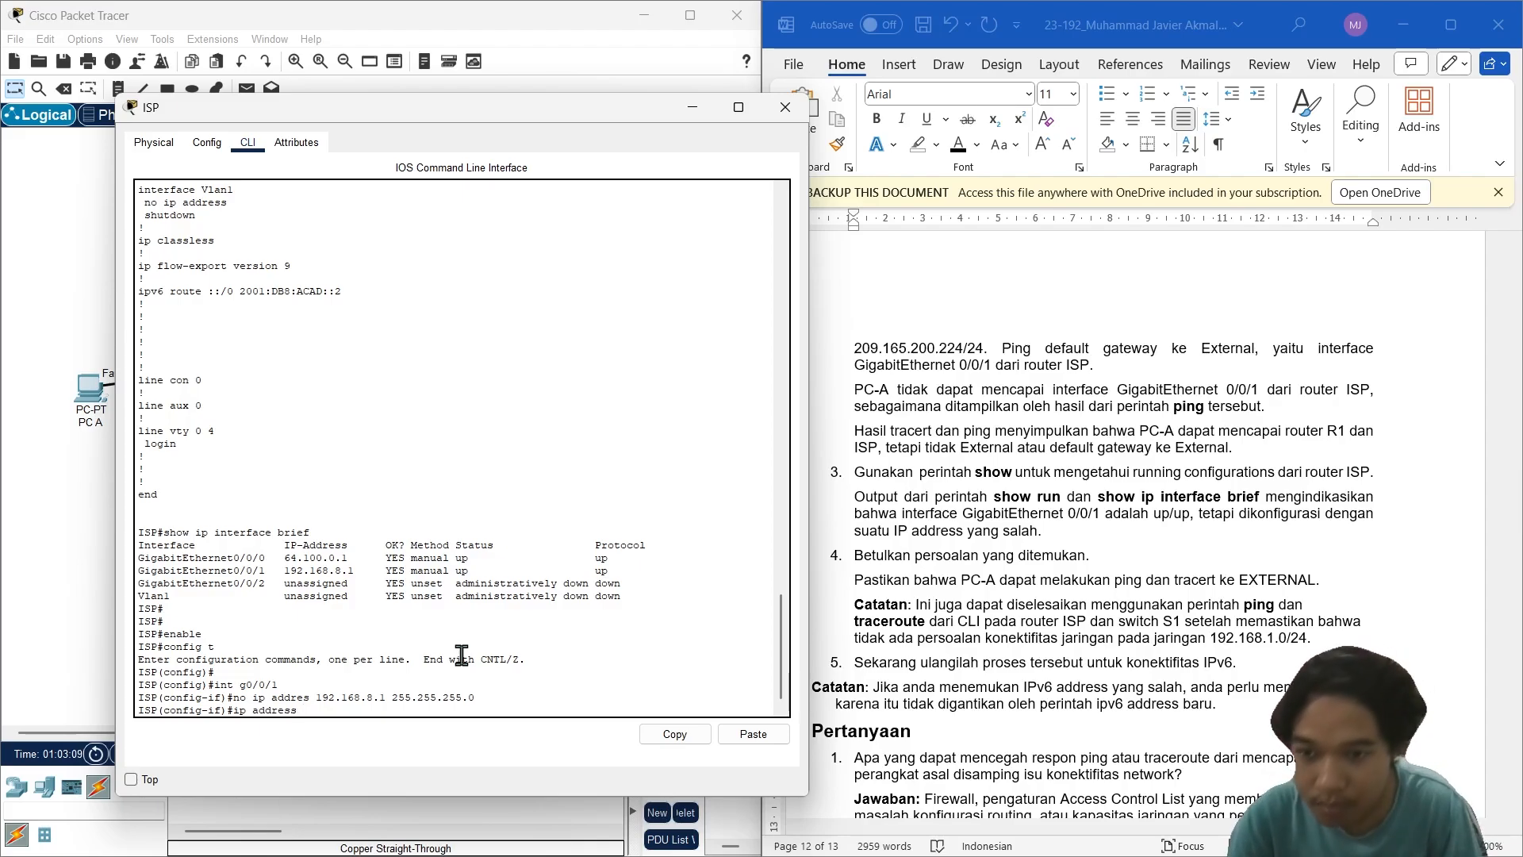
{"action": "key", "text": "BackSpace"}
{"action": "key", "text": "BackSpace"}
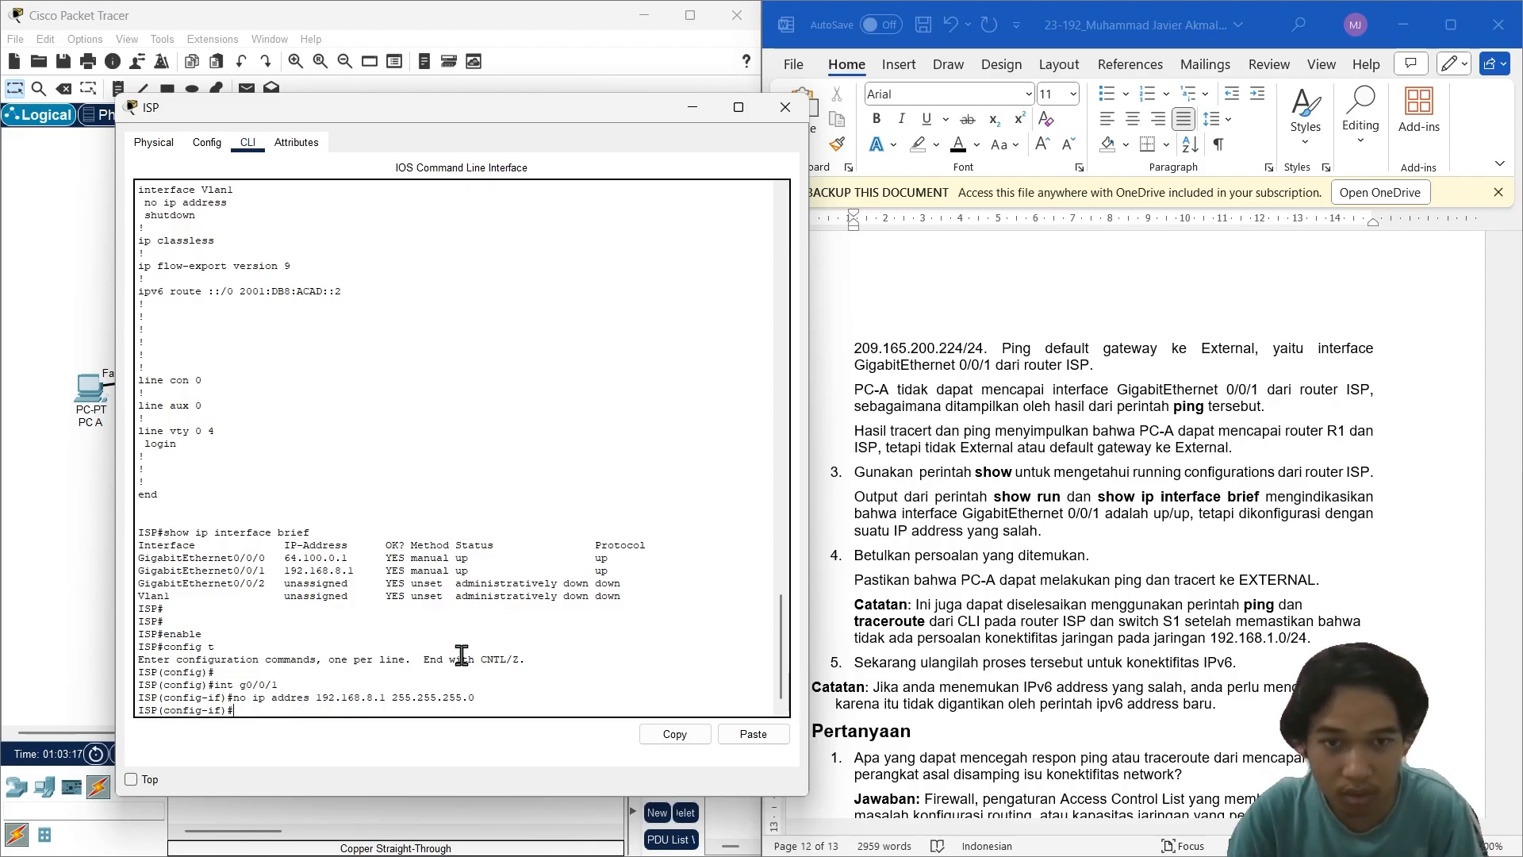
Step: Reissue the removal command on g0/0/1 with the keyword spelled in full: no ip address 192.168.8.1 255.255.255.0
{"action": "key", "text": "Up"}
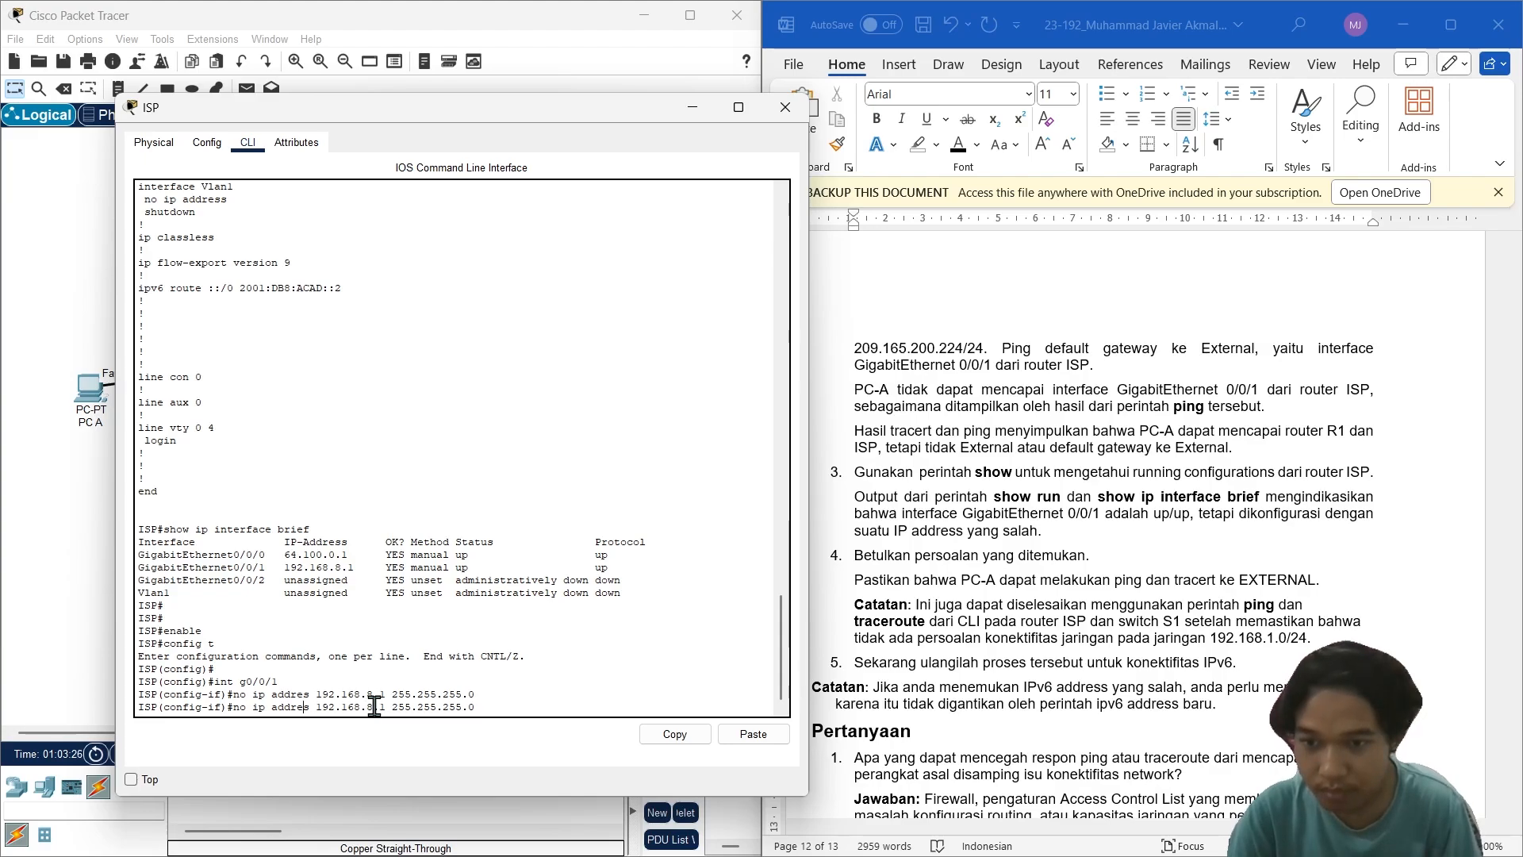
{"action": "type", "text": "s"}
{"action": "key", "text": "Return"}
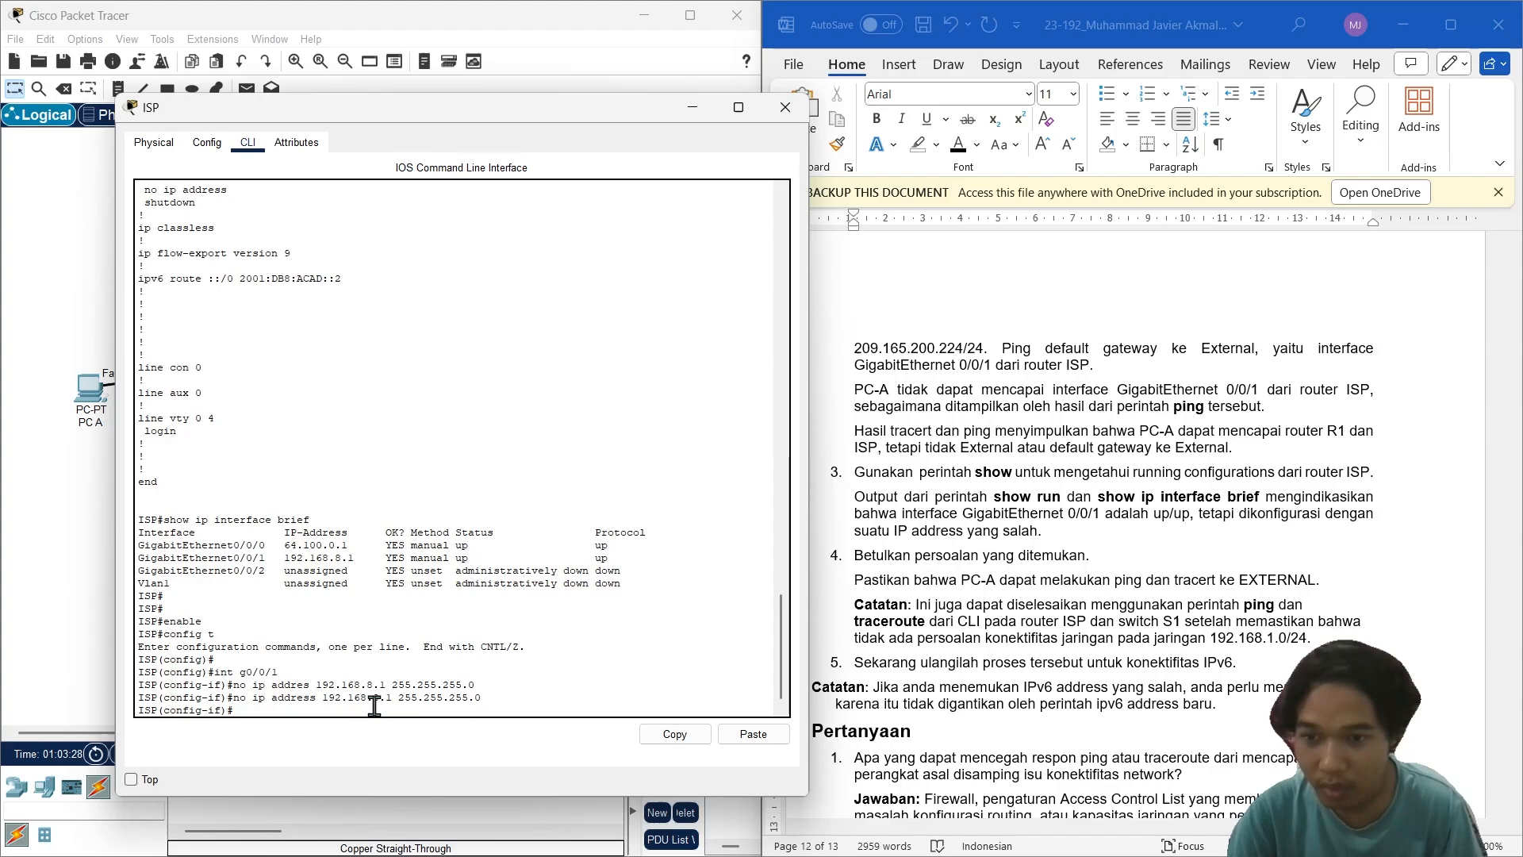
Step: Begin an ip address command for g0/0/1 with 209.165.200.225 copied from ISP's G0/0/1 entry in the worksheet's addressing table
{"action": "type", "text": "ip "}
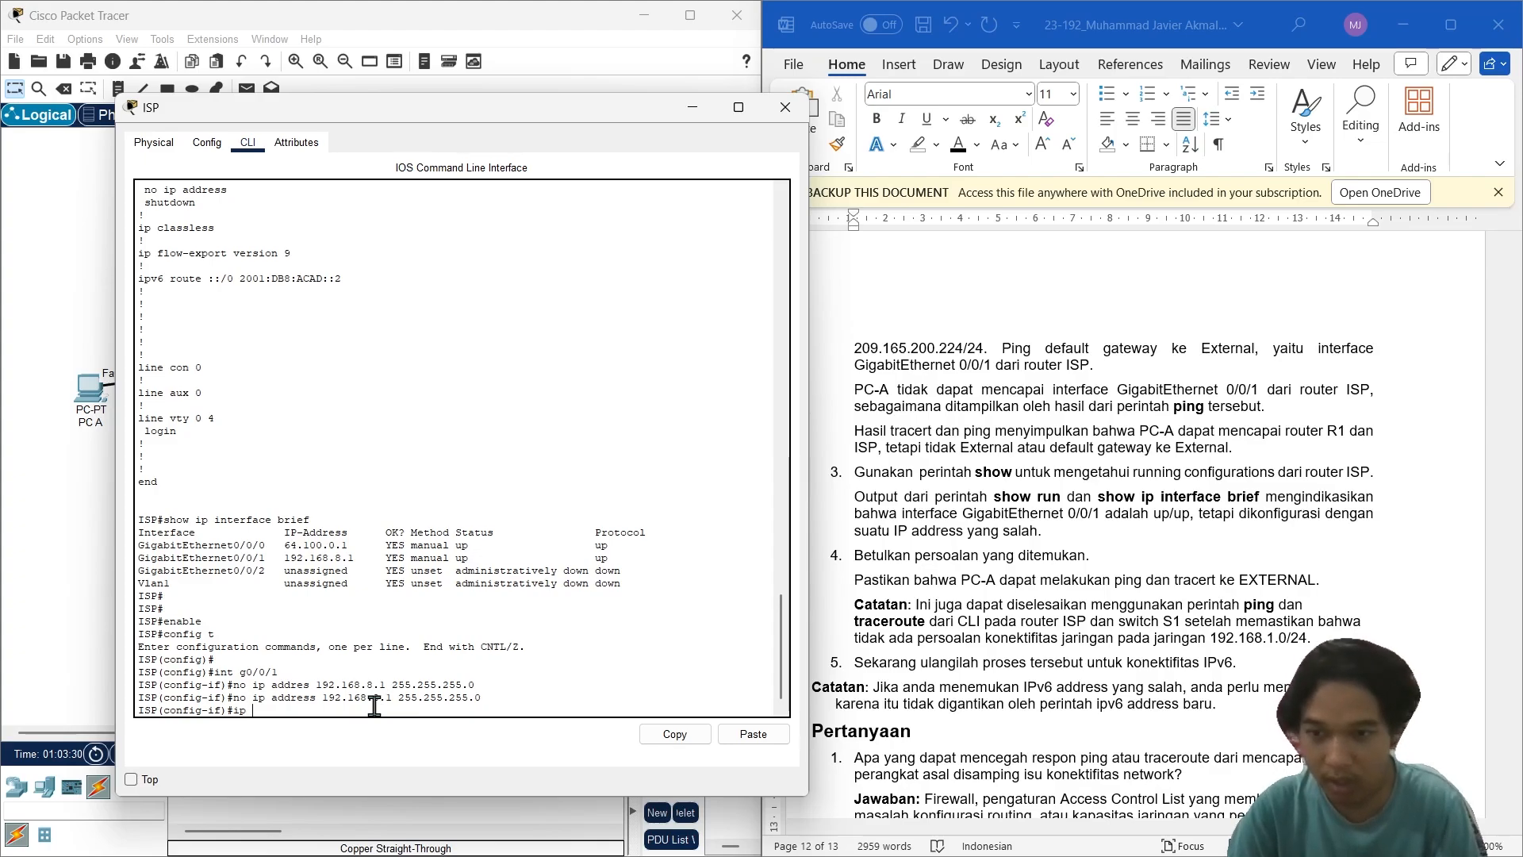
{"action": "type", "text": "address"}
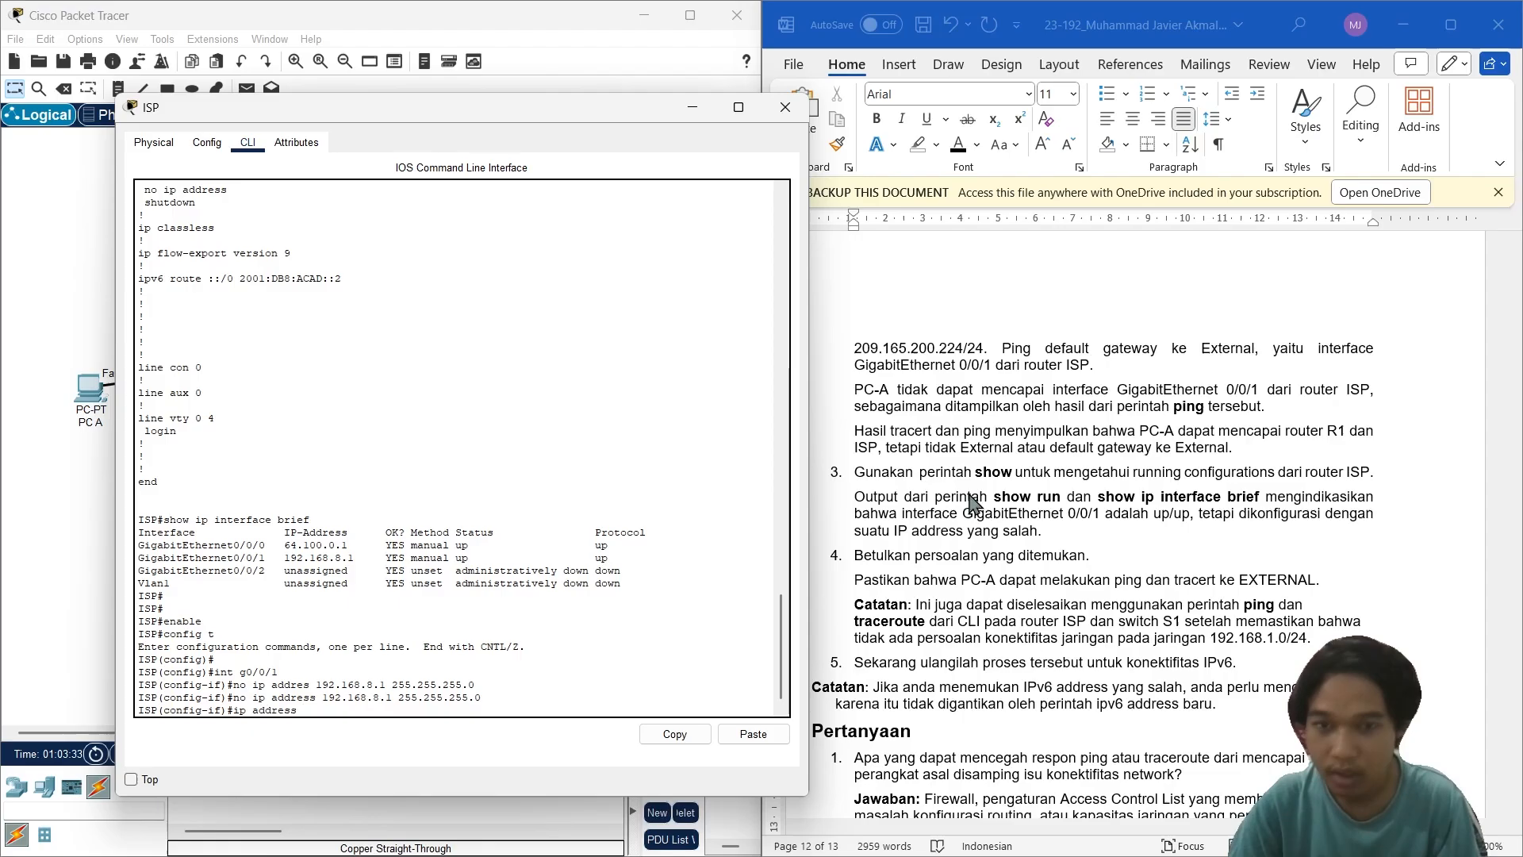
{"action": "scroll", "coordinate": [1031, 532], "scroll_direction": "up", "scroll_amount": 3}
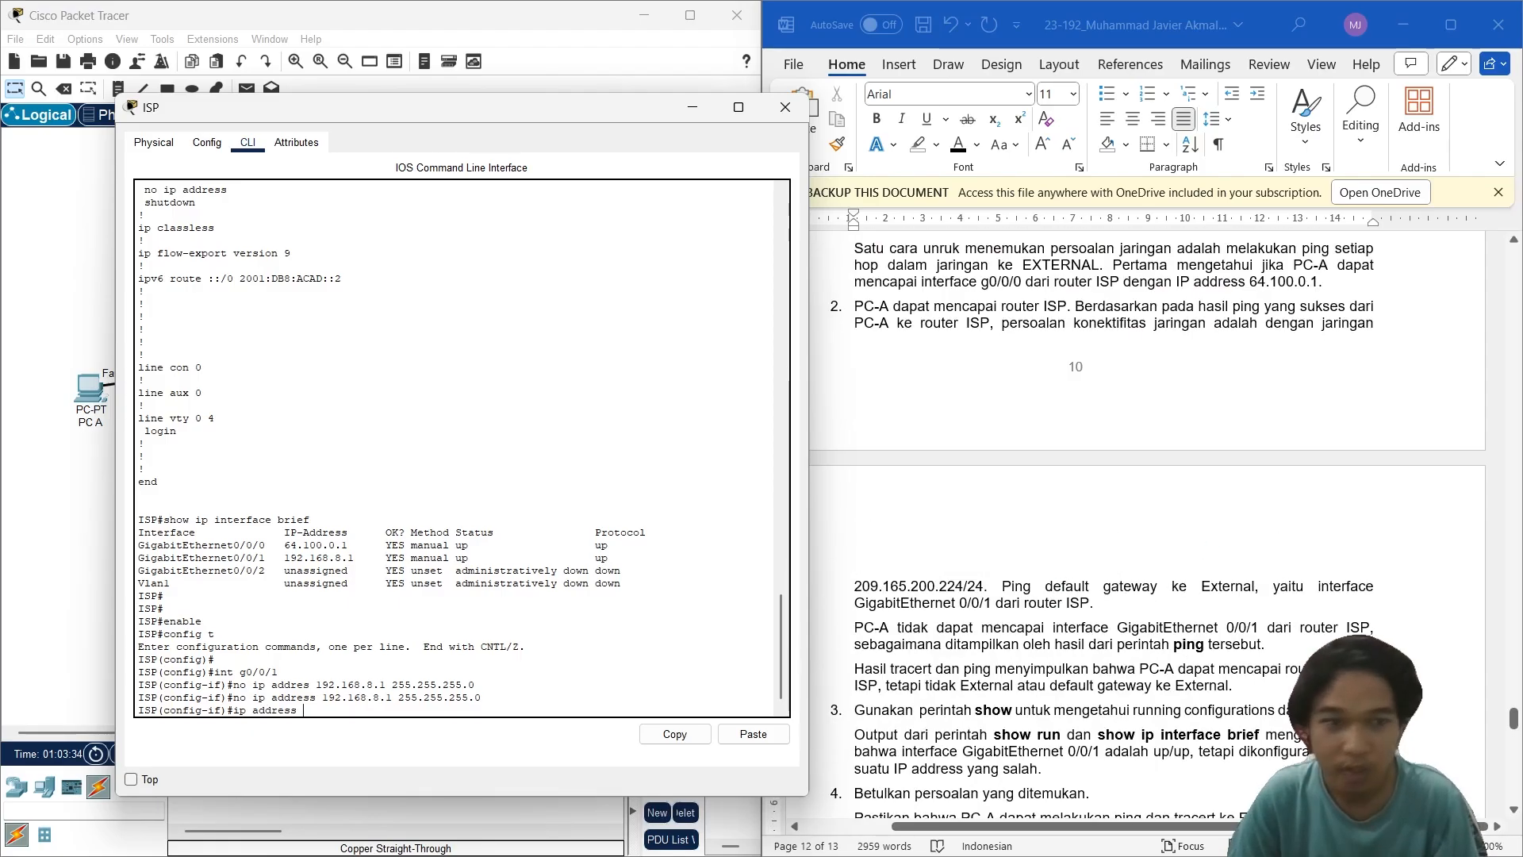
{"action": "left_click_drag", "start_coordinate": [1515, 714], "coordinate": [1511, 357]}
{"action": "scroll", "coordinate": [1302, 611], "scroll_direction": "up", "scroll_amount": 5}
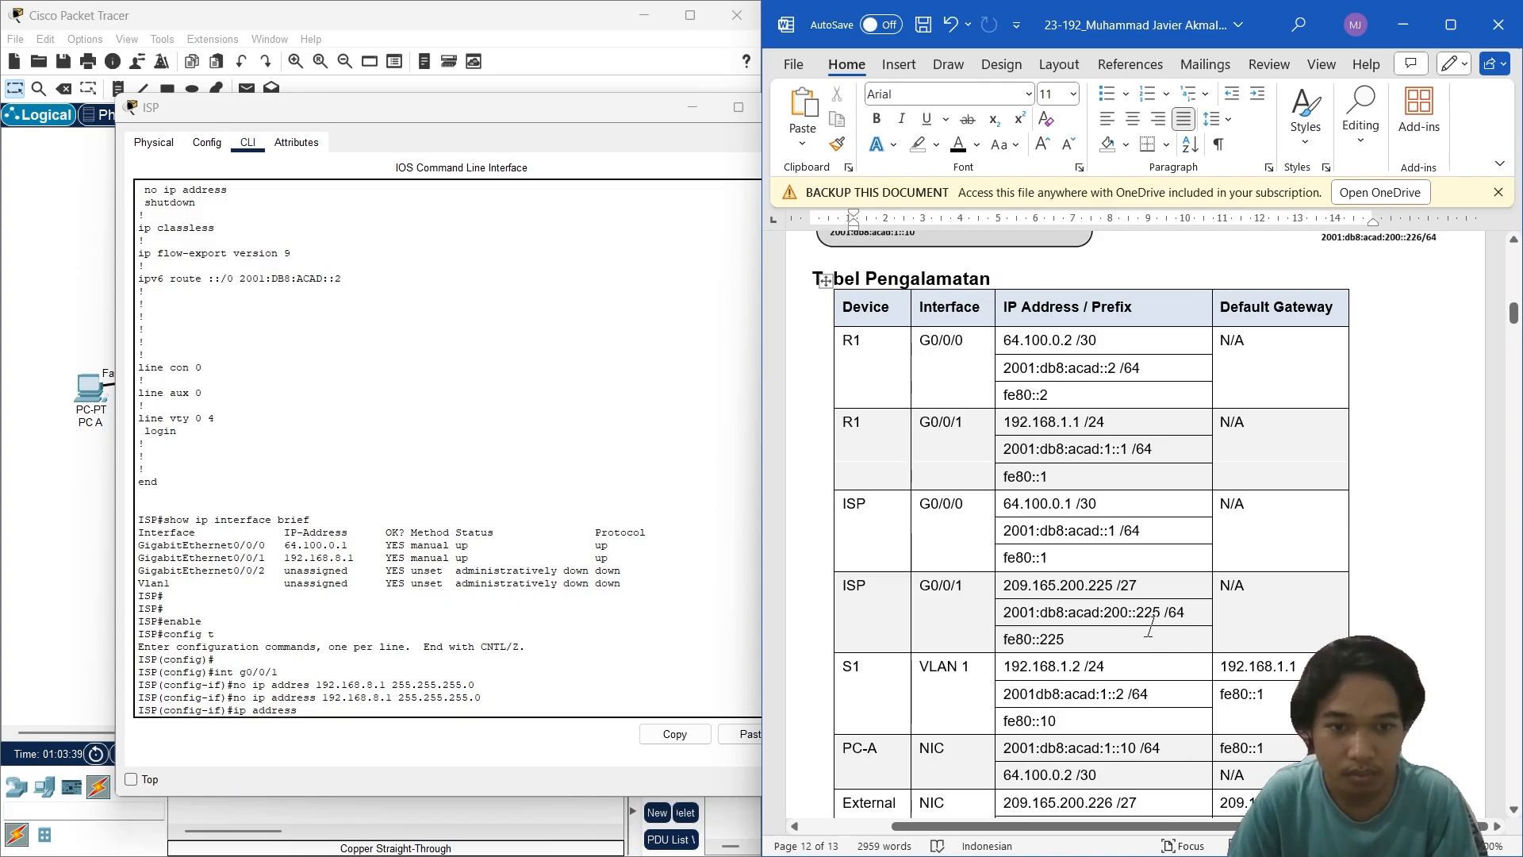
{"action": "left_click", "coordinate": [1092, 612]}
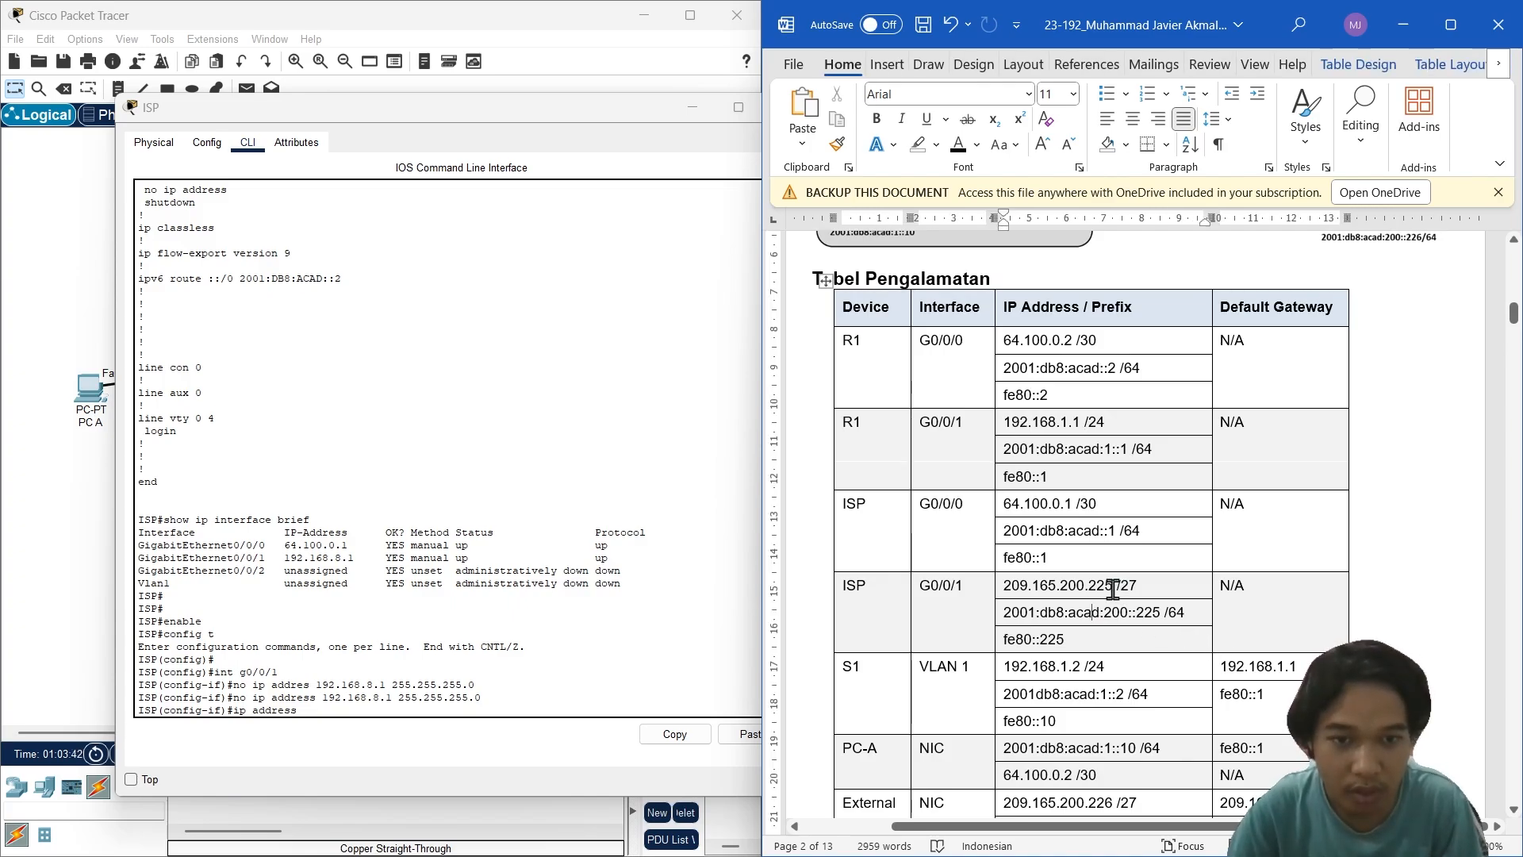
{"action": "mouse_move", "coordinate": [1104, 588]}
{"action": "left_mouse_down"}
{"action": "mouse_move", "coordinate": [1015, 586]}
{"action": "mouse_move", "coordinate": [1116, 585]}
{"action": "left_mouse_up"}
{"action": "left_click", "coordinate": [1020, 586]}
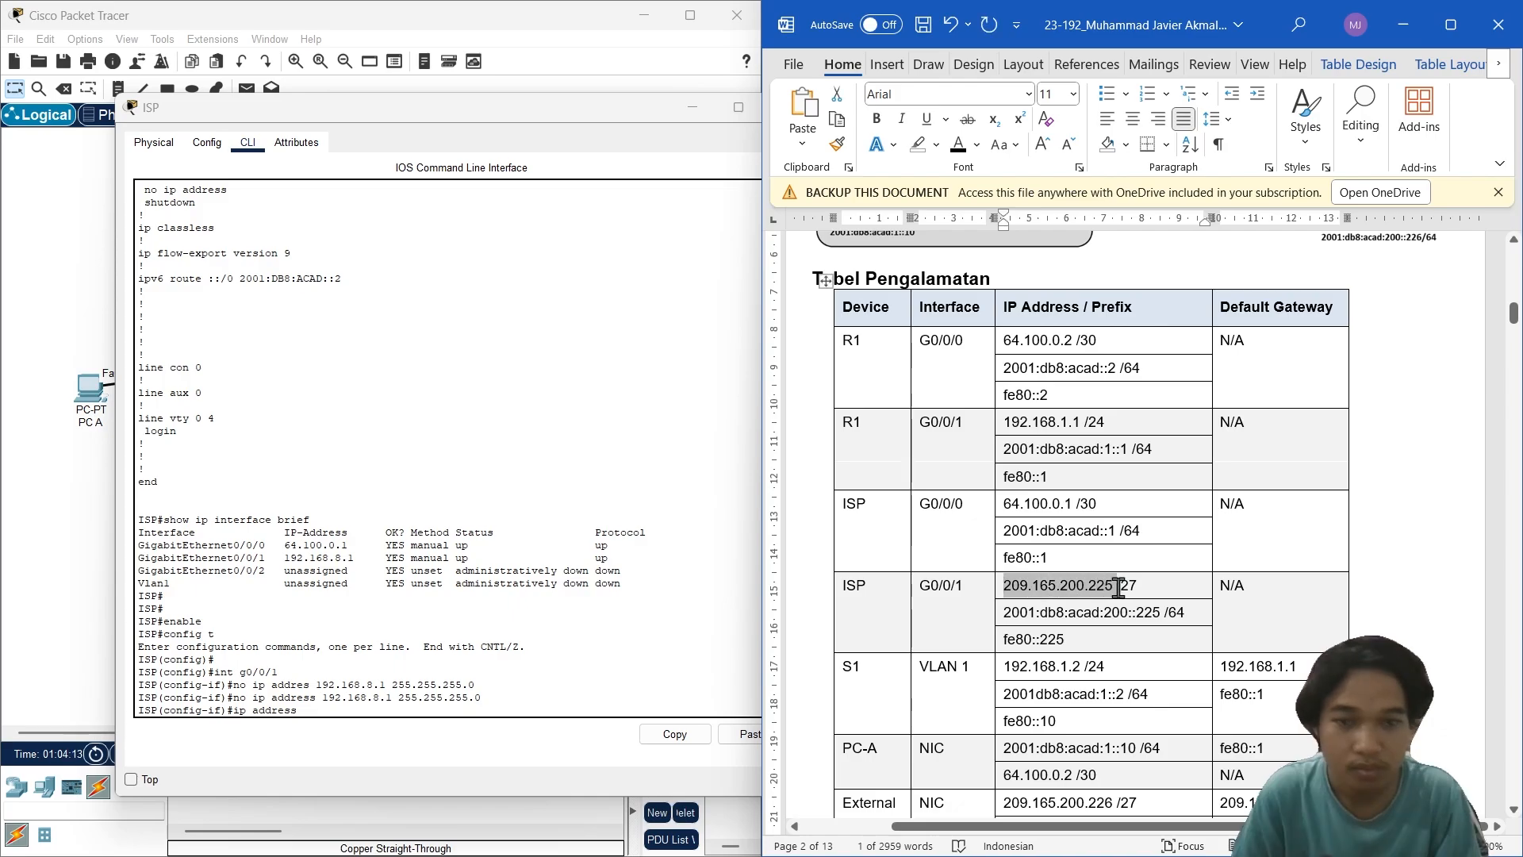
{"action": "left_click", "coordinate": [379, 692]}
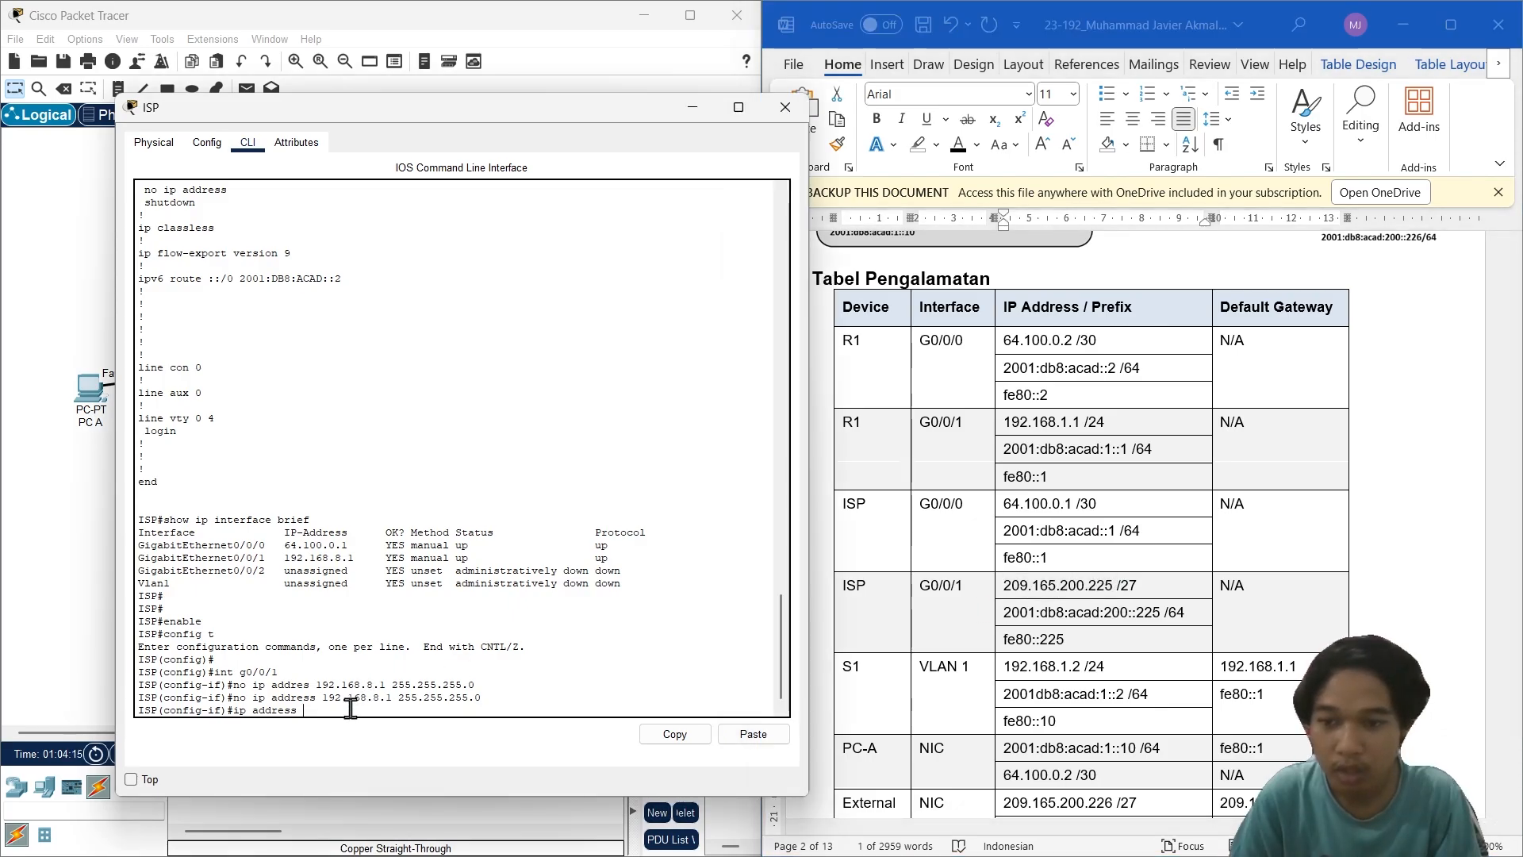
{"action": "left_click", "coordinate": [749, 735]}
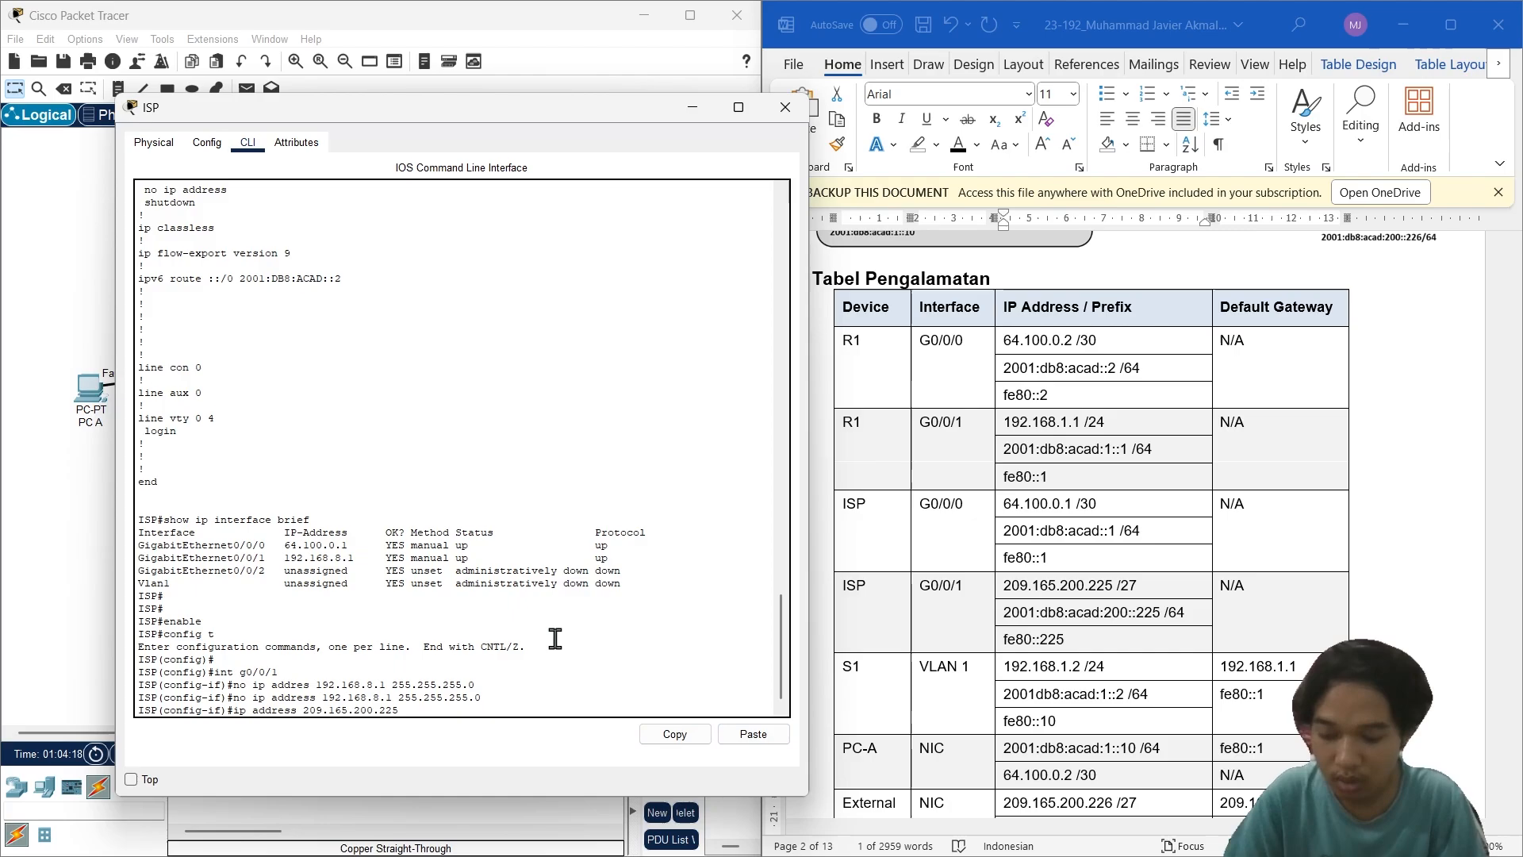
Step: Complete the ip address command with subnet mask 255.255.255.224 and run it
{"action": "type", "text": "255."}
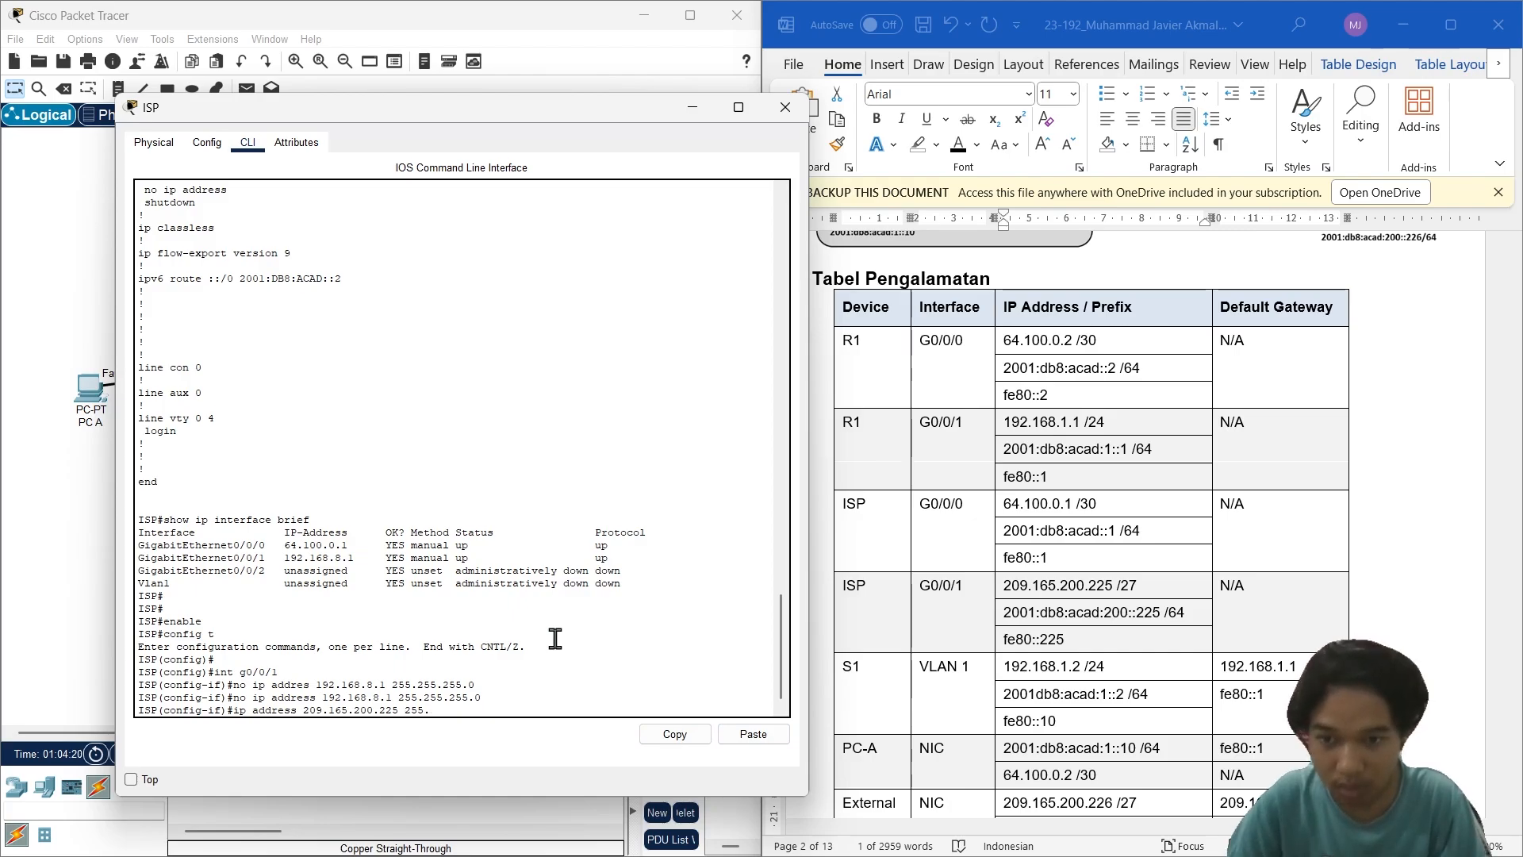
{"action": "type", "text": "255.255"}
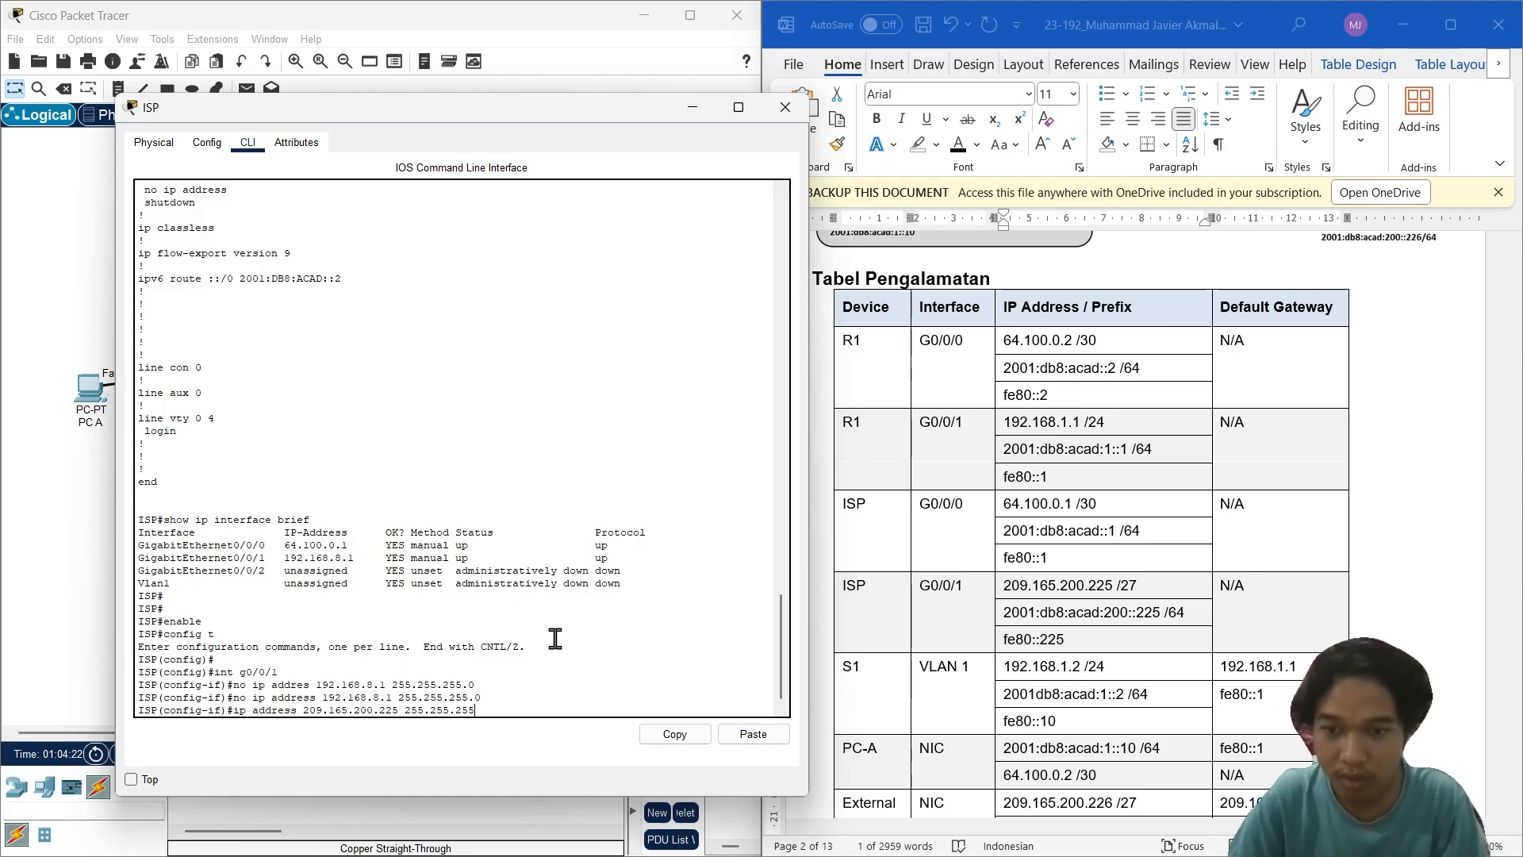
{"action": "type", "text": ".255.22"}
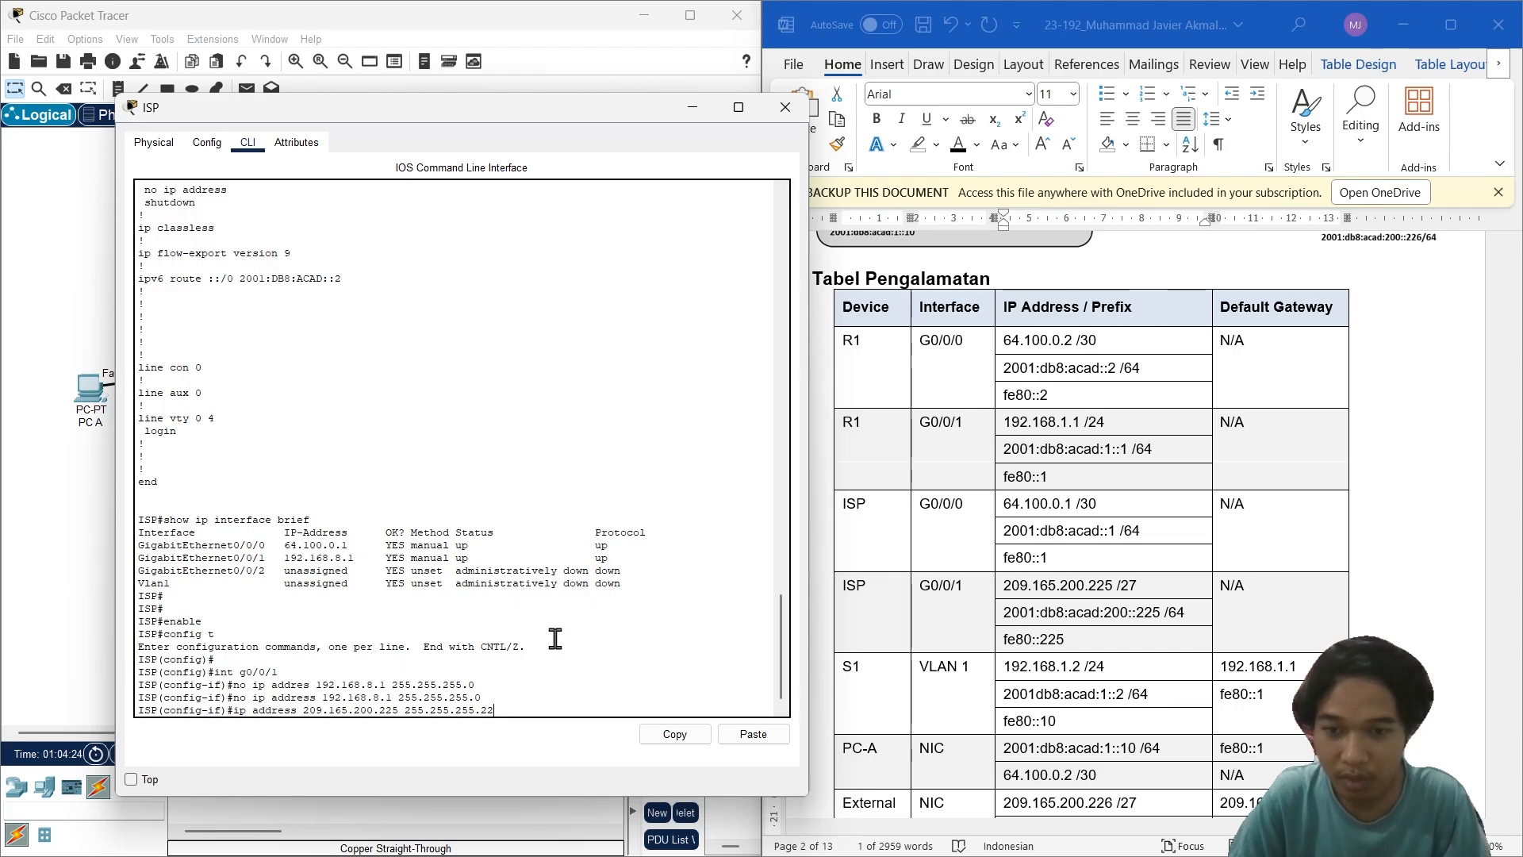
{"action": "type", "text": "4"}
{"action": "key", "text": "Return"}
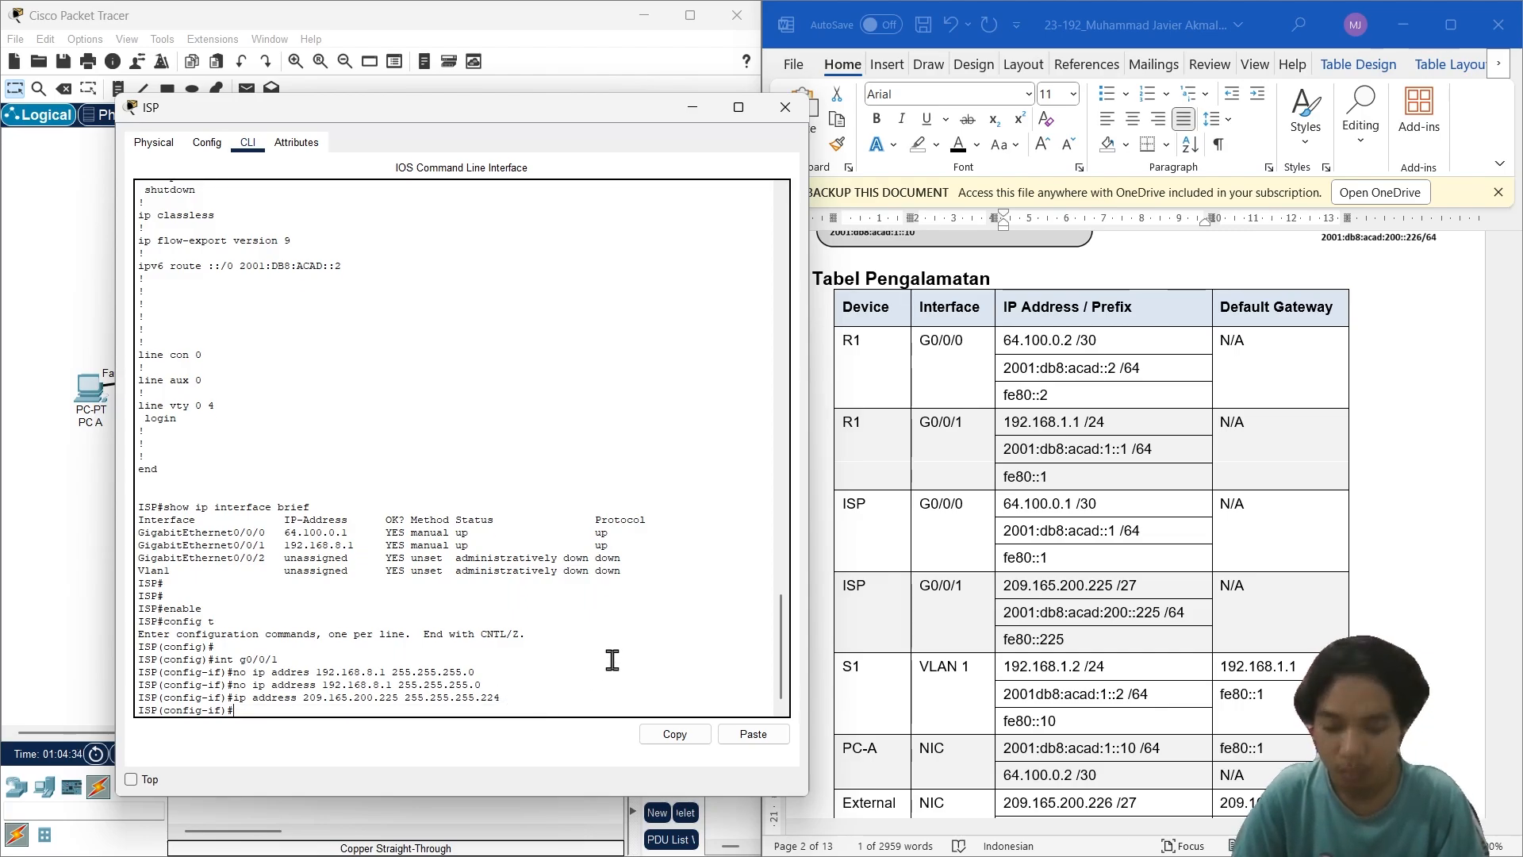
Step: Enable g0/0/1 with no shutdown and exit configuration mode back to the privileged ISP prompt
{"action": "type", "text": "no sh"}
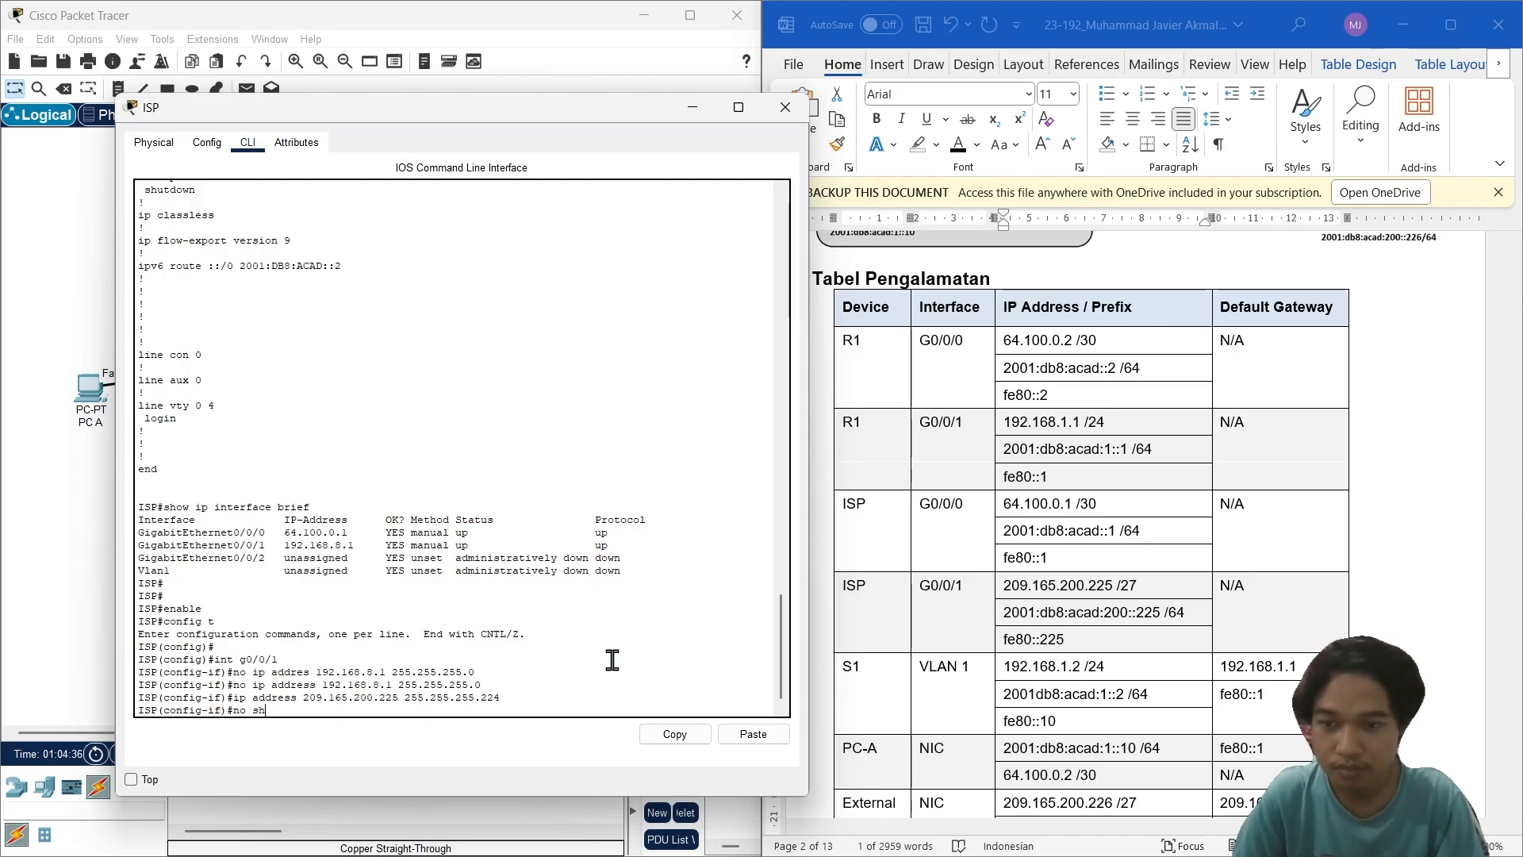
{"action": "type", "text": "utdown"}
{"action": "key", "text": "Return"}
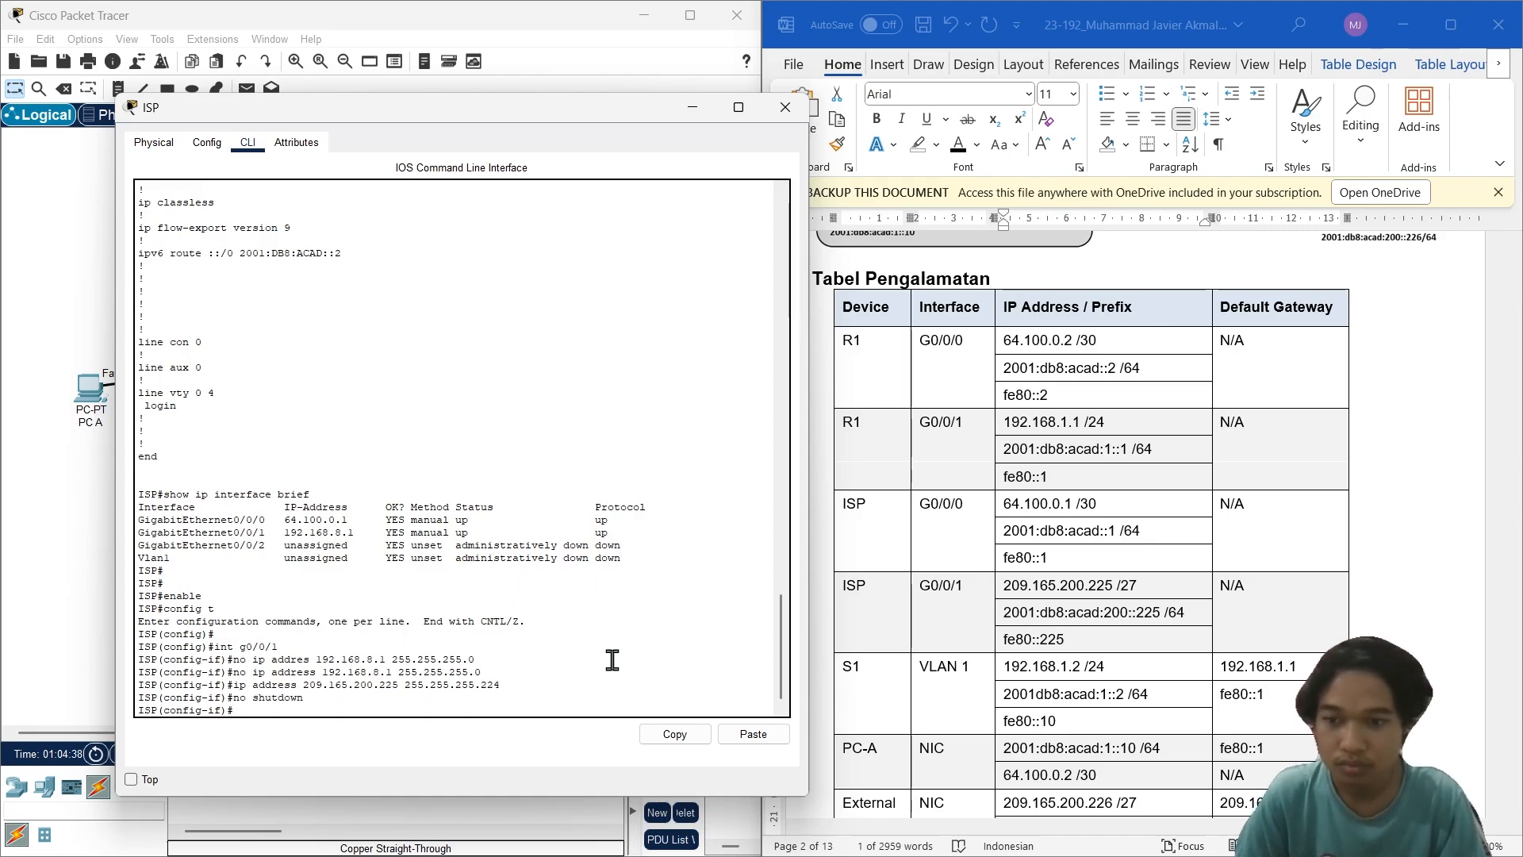
{"action": "type", "text": "e"}
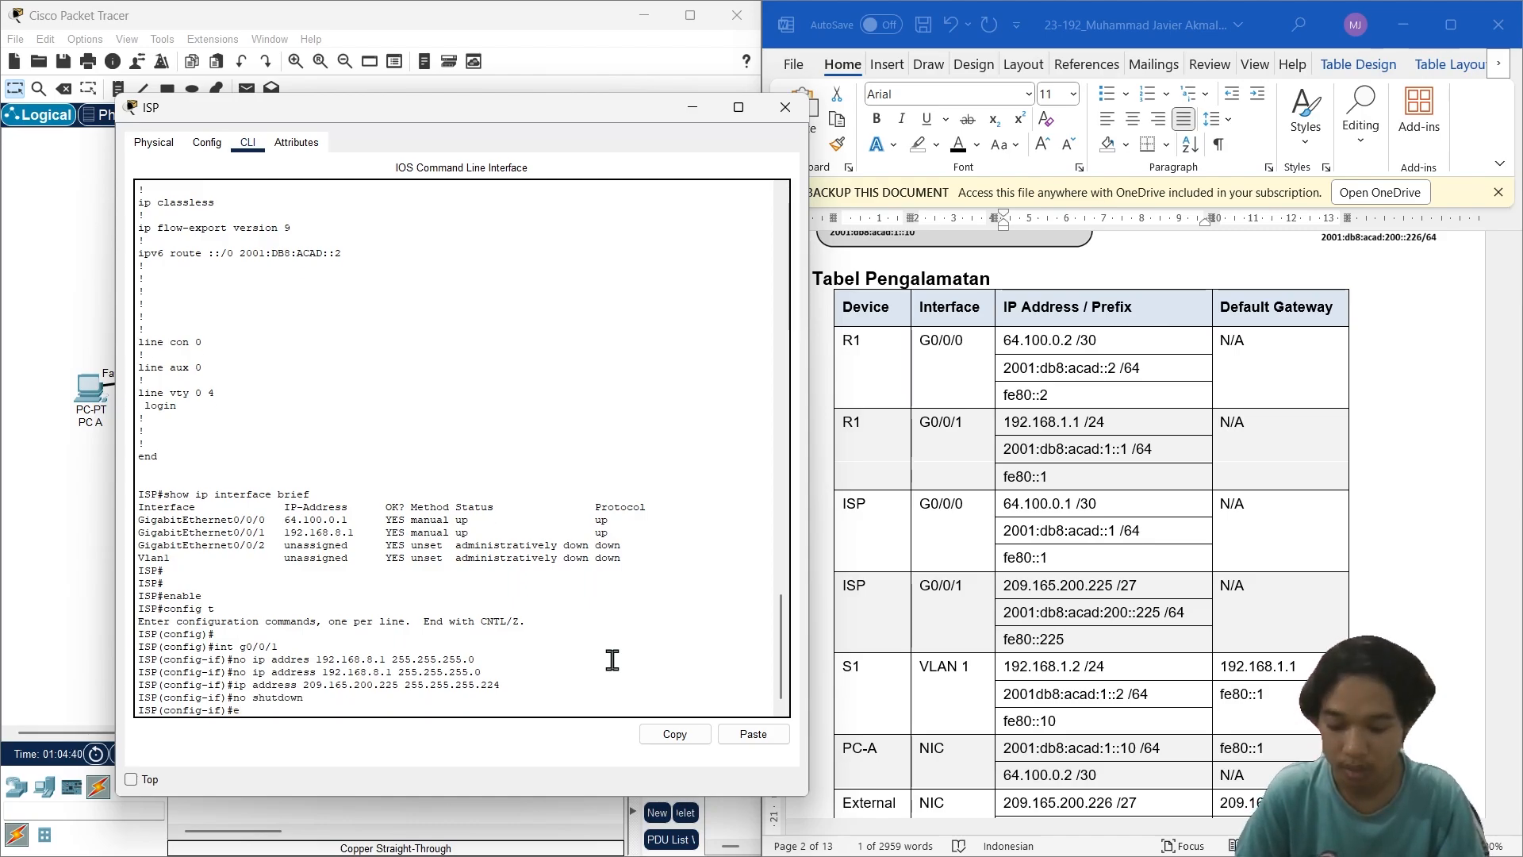
{"action": "type", "text": "sixit"}
{"action": "key", "text": "Return"}
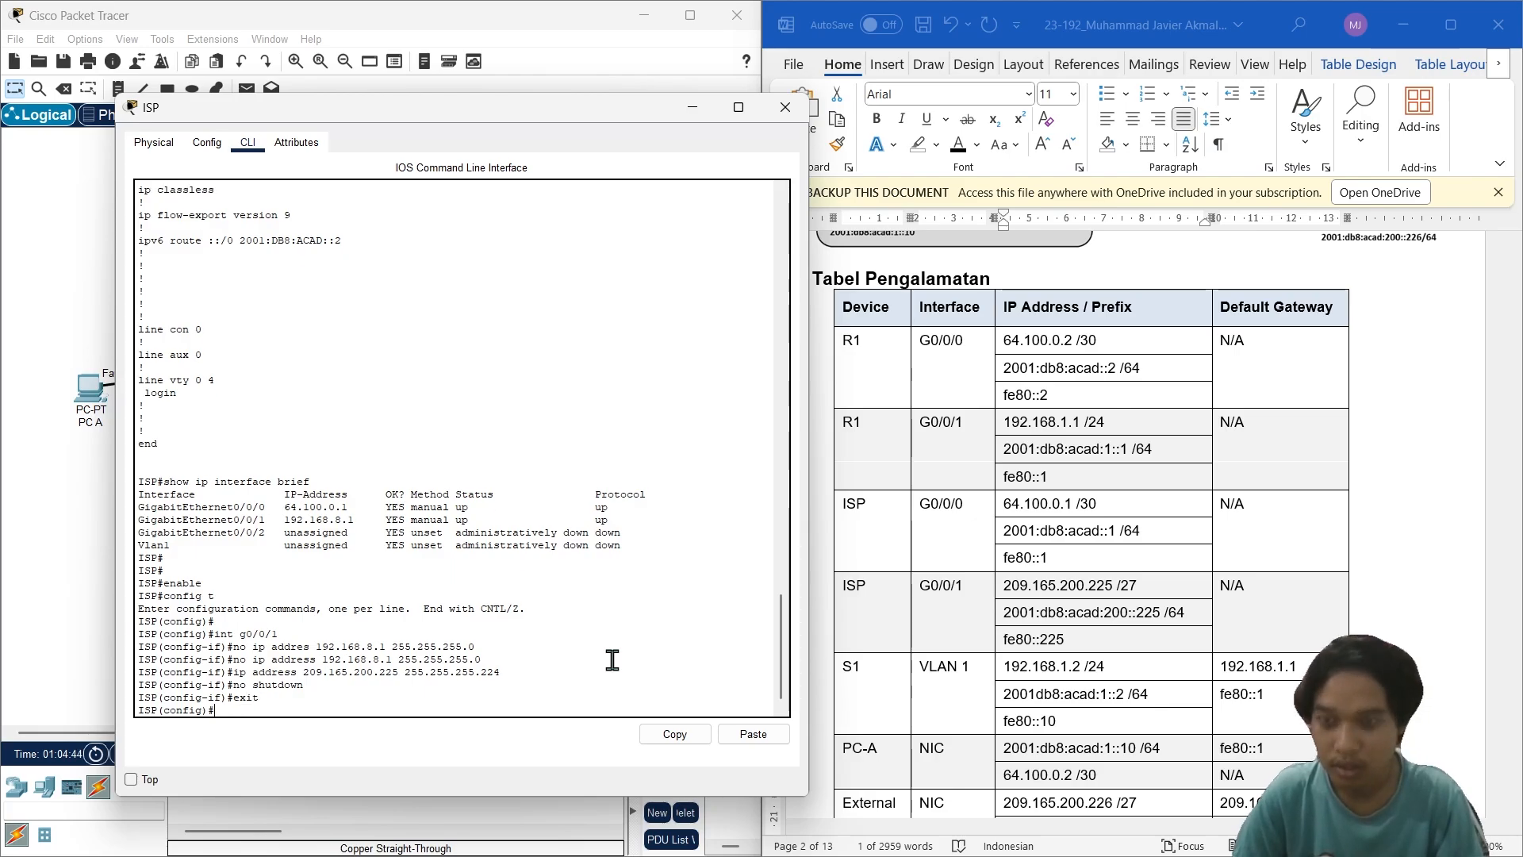
{"action": "type", "text": "exit"}
{"action": "key", "text": "Return"}
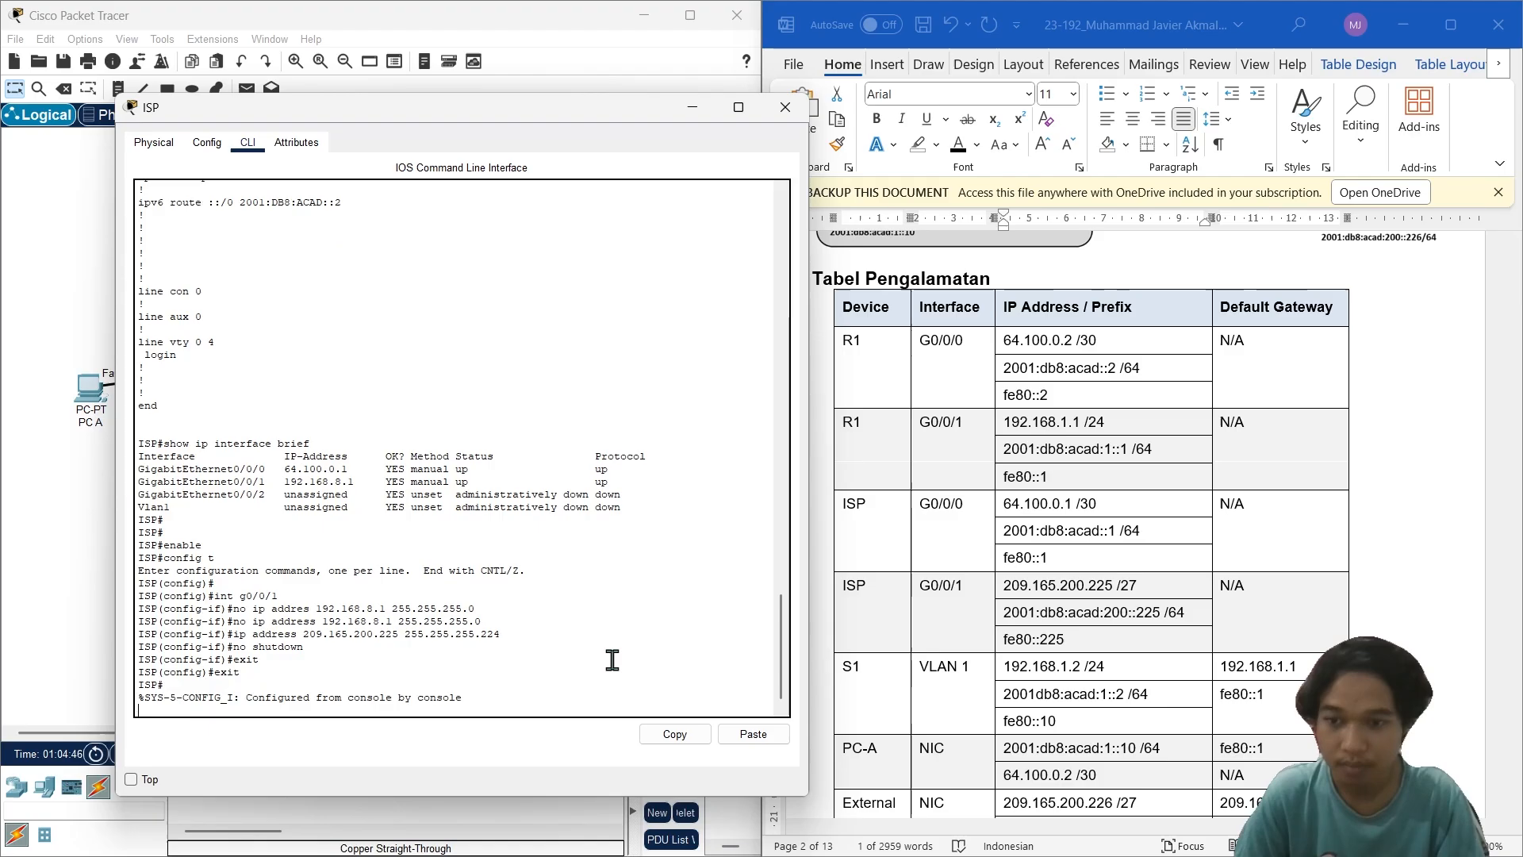
{"action": "key", "text": "Return"}
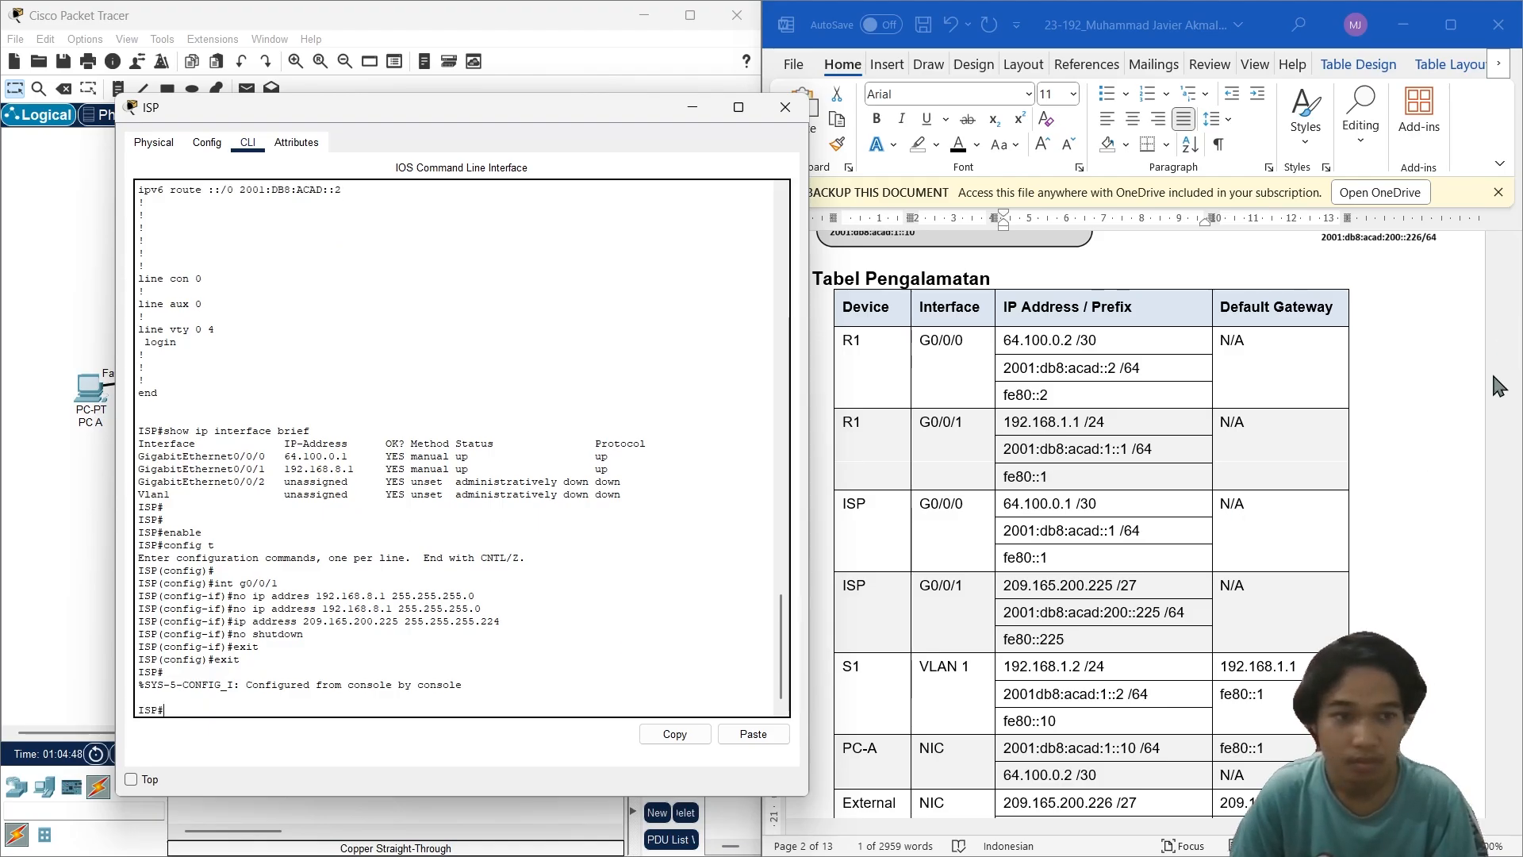
Step: Return to instruction 4 of Langkah 2 in the worksheet
{"action": "scroll", "coordinate": [1499, 388], "scroll_direction": "down", "scroll_amount": 2}
{"action": "left_click_drag", "start_coordinate": [1515, 329], "coordinate": [1487, 742]}
{"action": "scroll", "coordinate": [1288, 607], "scroll_direction": "up", "scroll_amount": 3}
{"action": "scroll", "coordinate": [1287, 615], "scroll_direction": "up", "scroll_amount": 3}
Step: Display ISP's full running configuration with show run and check the GigabitEthernet0/0/1 section
{"action": "left_click", "coordinate": [392, 705]}
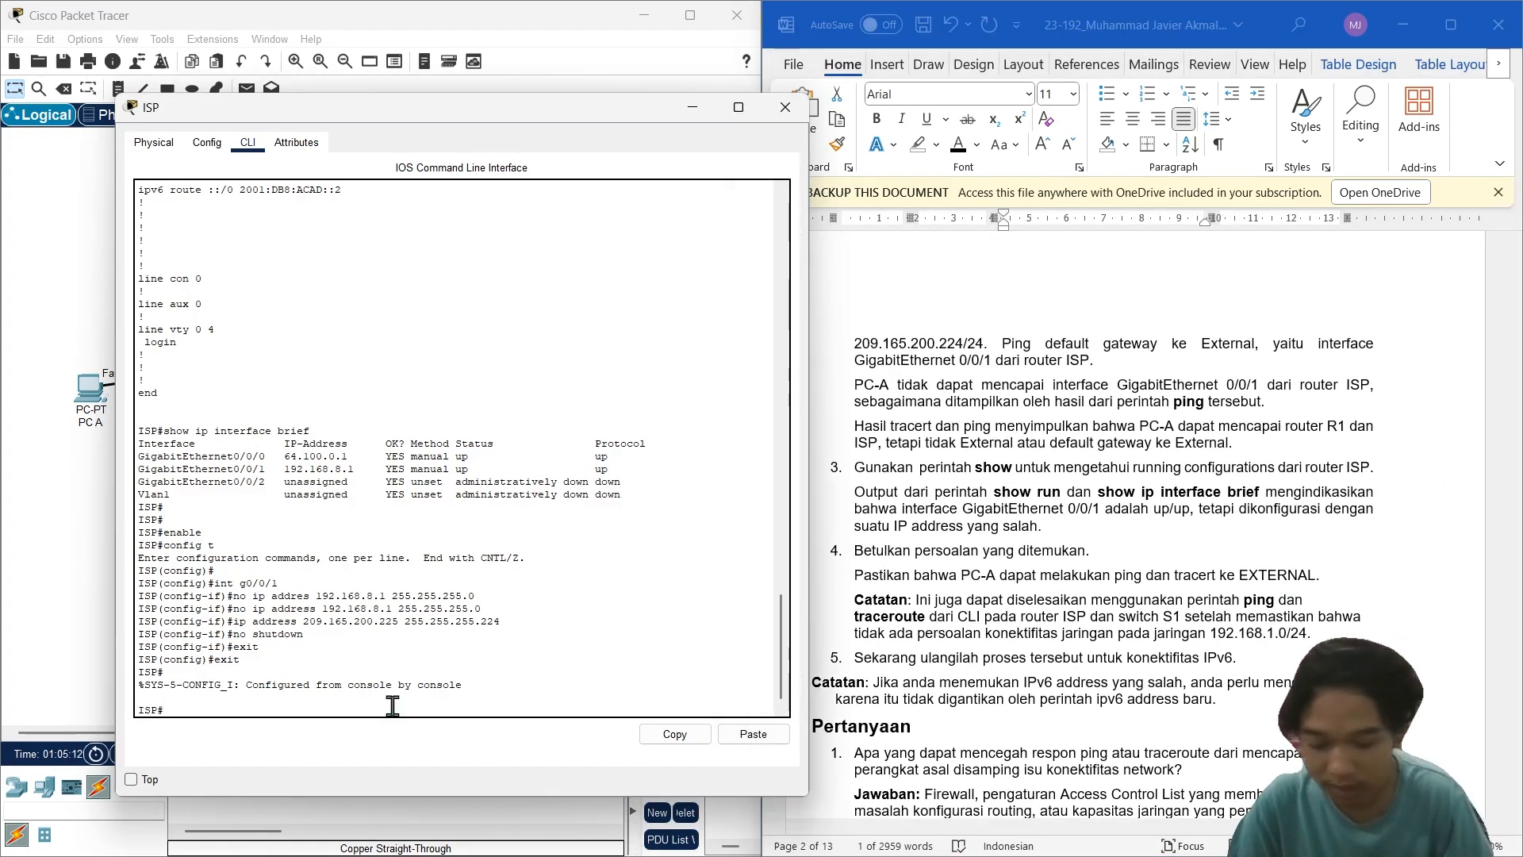
{"action": "type", "text": "show run"}
{"action": "key", "text": "Return"}
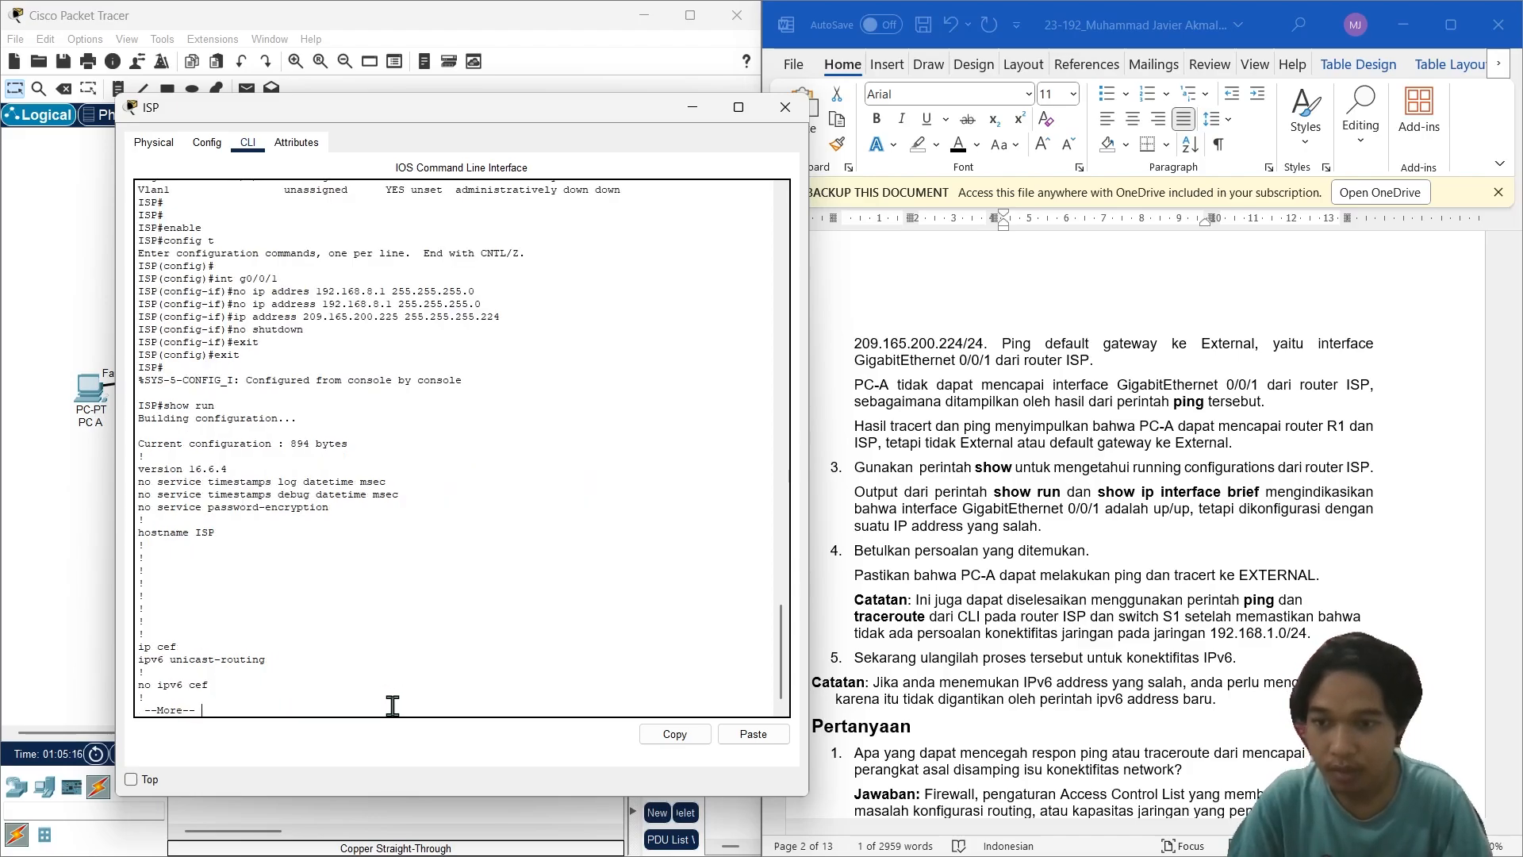
{"action": "key", "text": "space"}
{"action": "key", "text": "space"}
{"action": "key", "text": "space"}
{"action": "scroll", "coordinate": [342, 564], "scroll_direction": "up", "scroll_amount": 2}
{"action": "scroll", "coordinate": [299, 429], "scroll_direction": "up", "scroll_amount": 1}
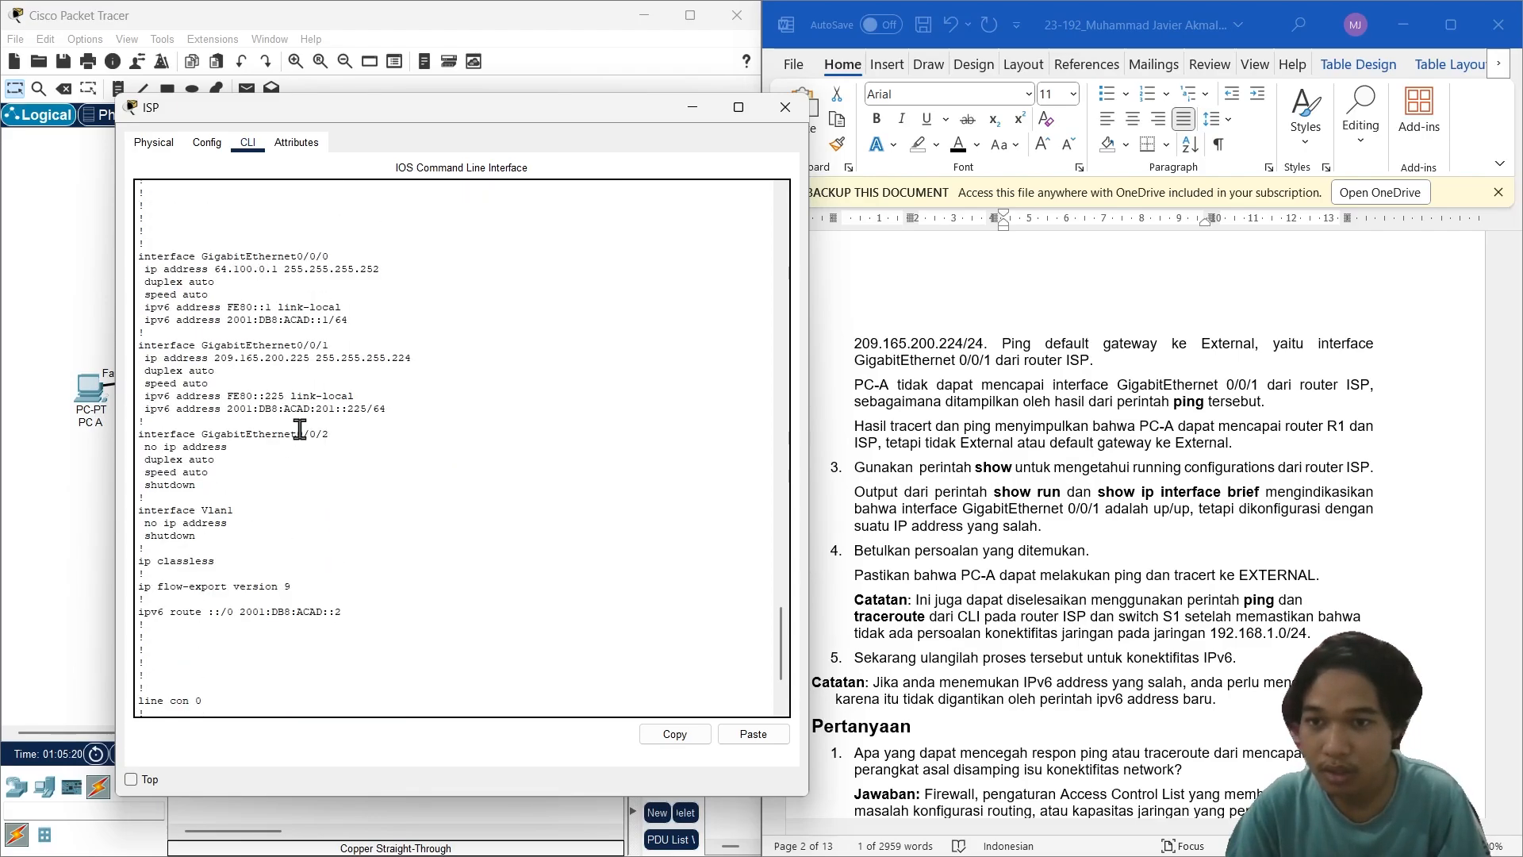
Step: Check the IPv4 address and subnet mask of GigabitEthernet0/0/1 in ISP's running configuration against the worksheet's addressing table
{"action": "triple_click", "coordinate": [209, 347]}
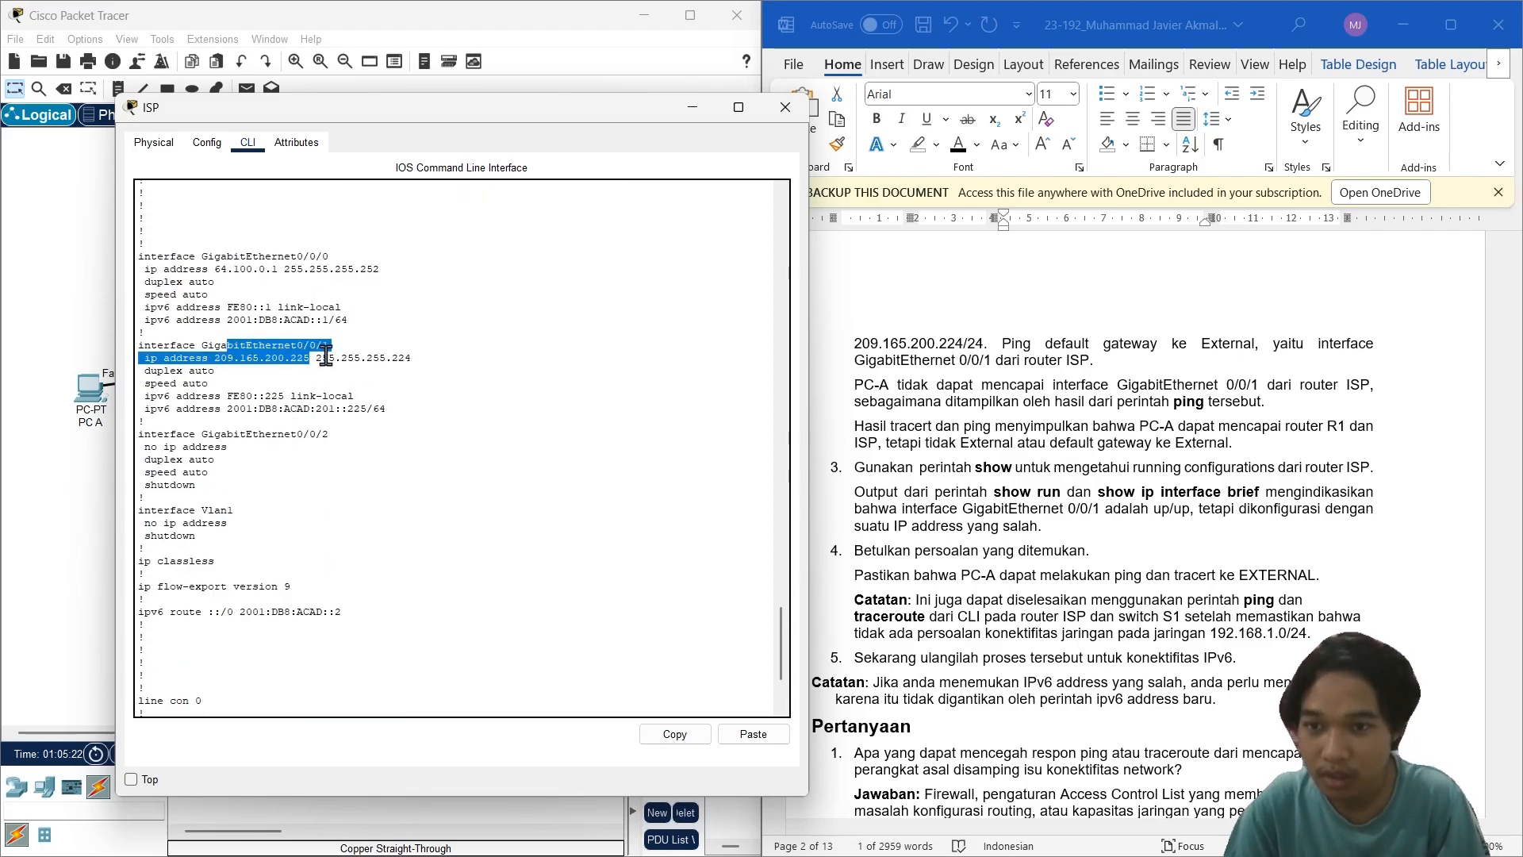
{"action": "left_click", "coordinate": [347, 357]}
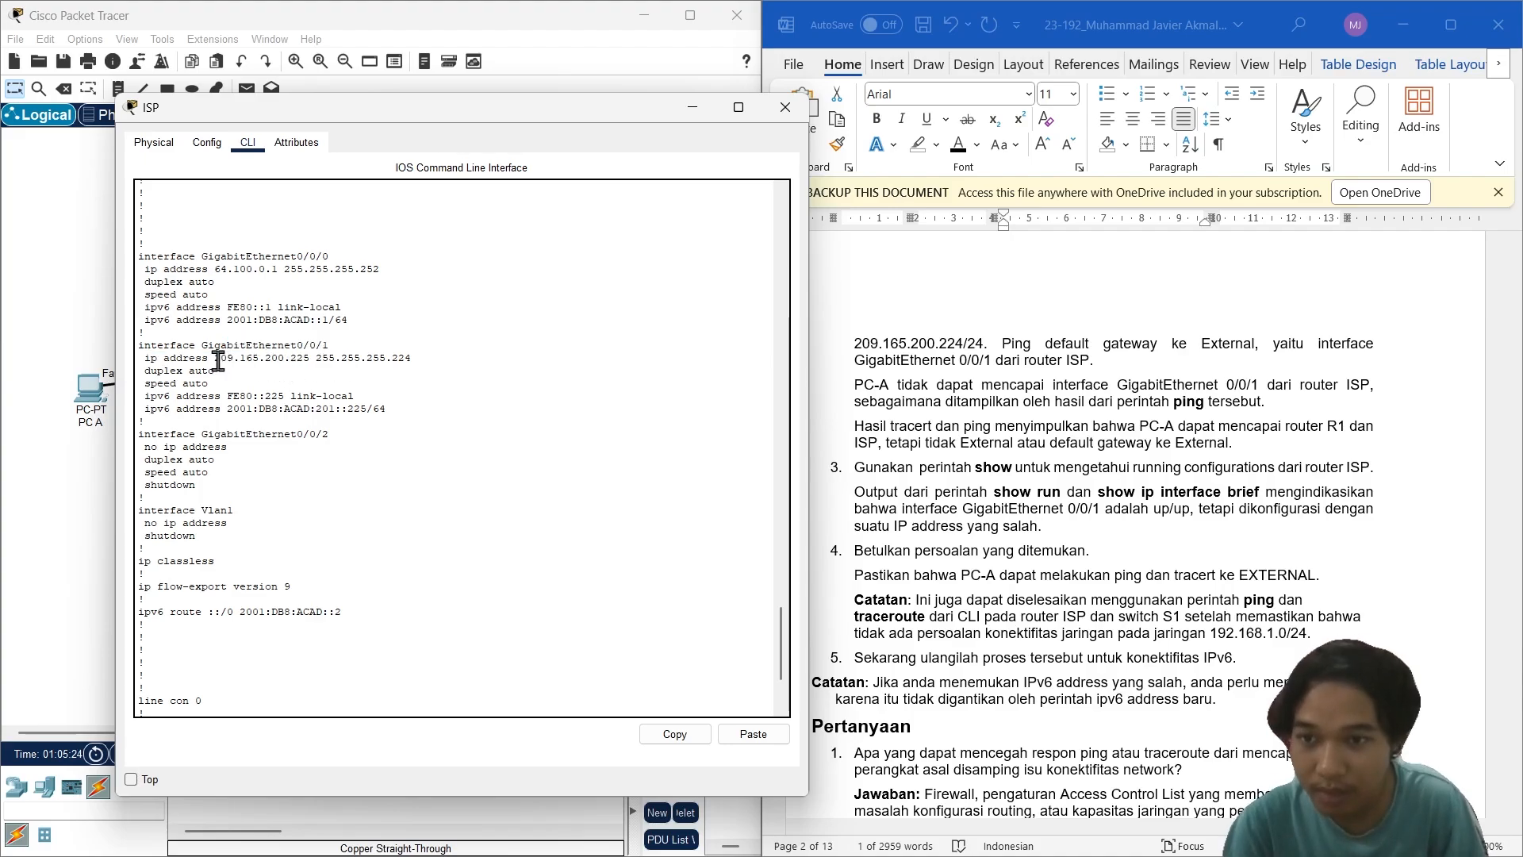
{"action": "left_click_drag", "start_coordinate": [218, 360], "coordinate": [401, 360]}
{"action": "scroll", "coordinate": [1230, 575], "scroll_direction": "up", "scroll_amount": 5}
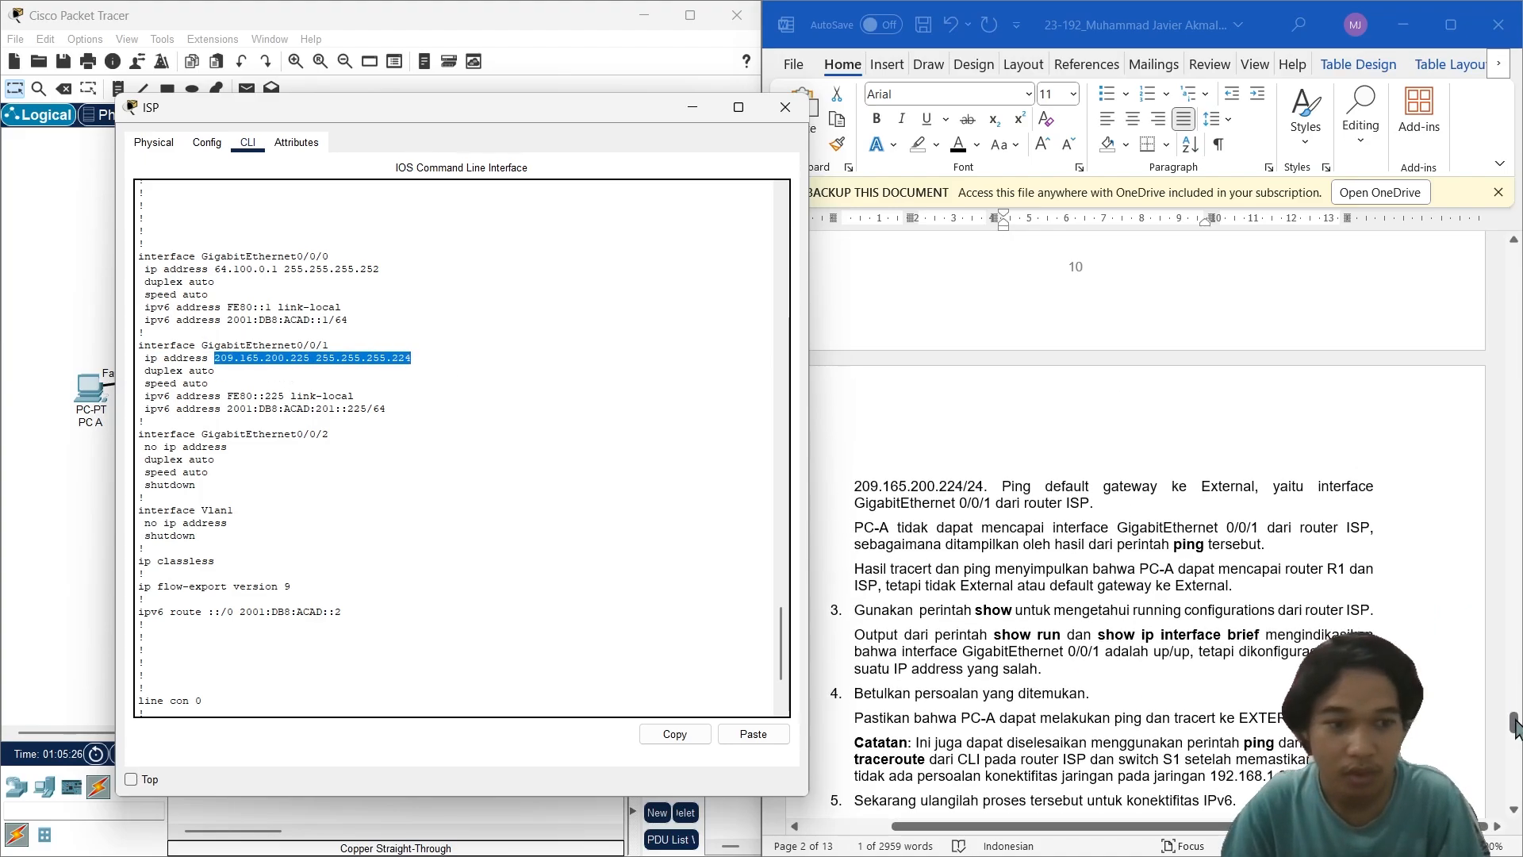
{"action": "left_click_drag", "start_coordinate": [1517, 734], "coordinate": [1508, 321]}
{"action": "scroll", "coordinate": [1380, 523], "scroll_direction": "down", "scroll_amount": 3}
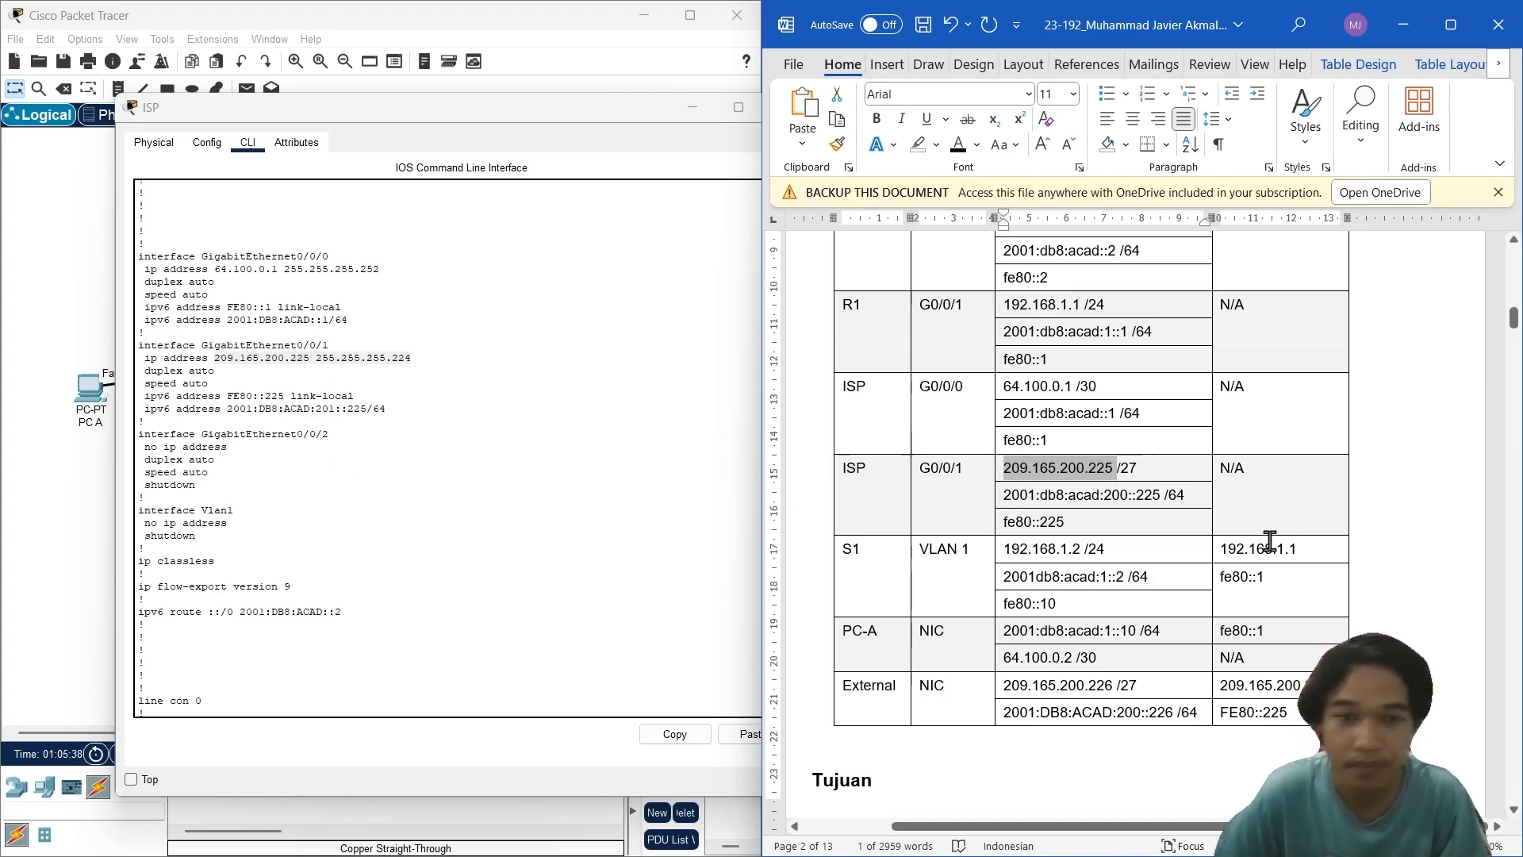
Step: Read instruction 5 of Langkah 2 and compare ISP's GigabitEthernet0/0/1 IPv6 addresses with the worksheet's addressing table
{"action": "left_click_drag", "start_coordinate": [1513, 301], "coordinate": [1497, 685]}
{"action": "scroll", "coordinate": [1110, 619], "scroll_direction": "down", "scroll_amount": 20}
{"action": "scroll", "coordinate": [1100, 577], "scroll_direction": "up", "scroll_amount": 5}
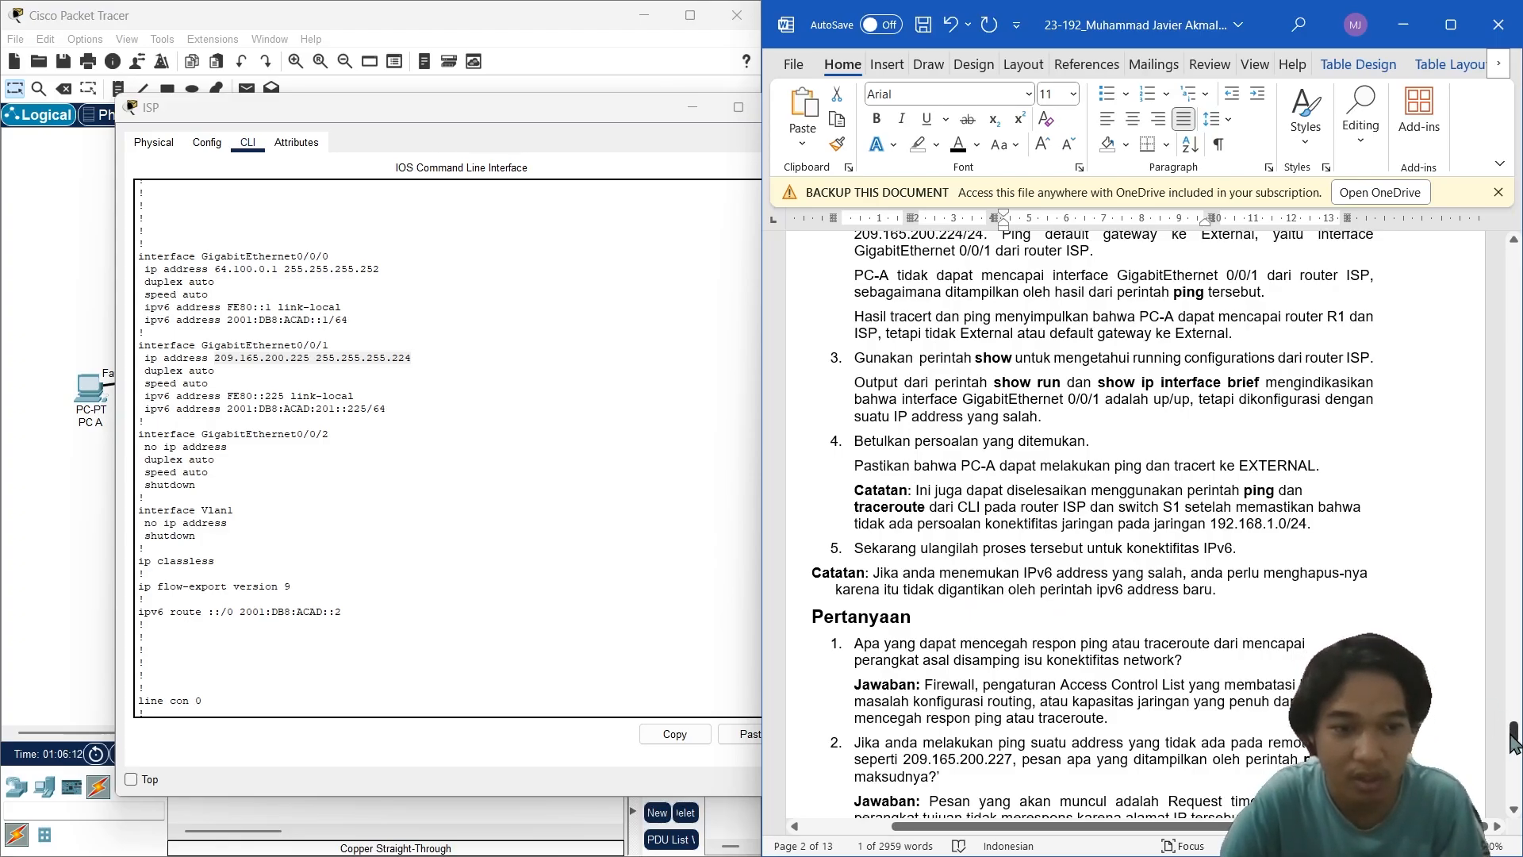
{"action": "left_click_drag", "start_coordinate": [1513, 734], "coordinate": [1423, 316]}
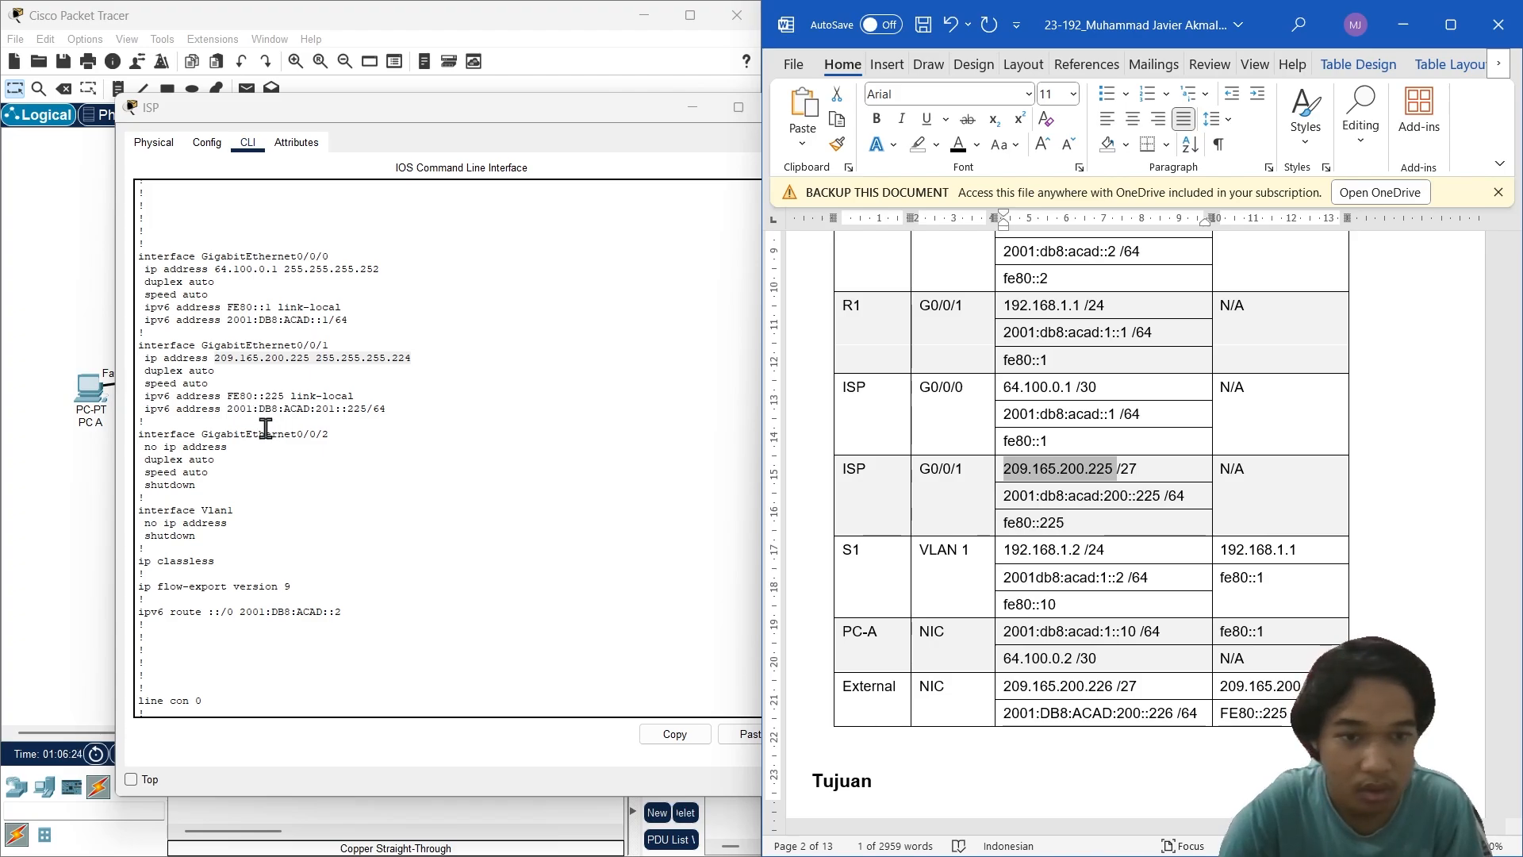
{"action": "left_click_drag", "start_coordinate": [389, 409], "coordinate": [145, 397]}
{"action": "scroll", "coordinate": [1197, 561], "scroll_direction": "down", "scroll_amount": 5}
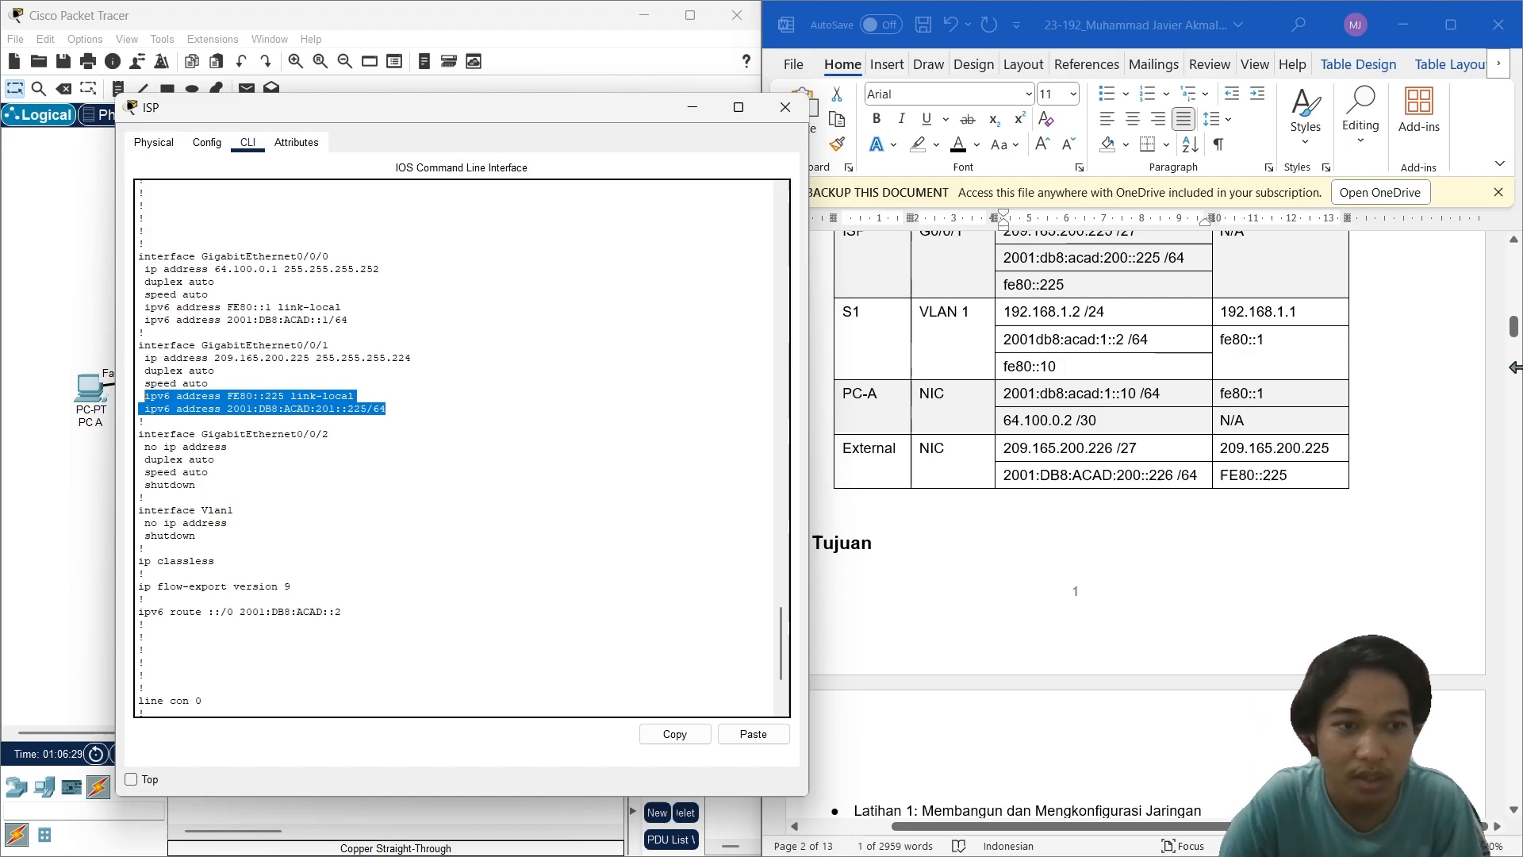
Step: Review questions 1 and 2 of the Pertanyaan section, including the follow-up on pinging a valid host address, with their answers
{"action": "left_click_drag", "start_coordinate": [1514, 357], "coordinate": [1473, 651]}
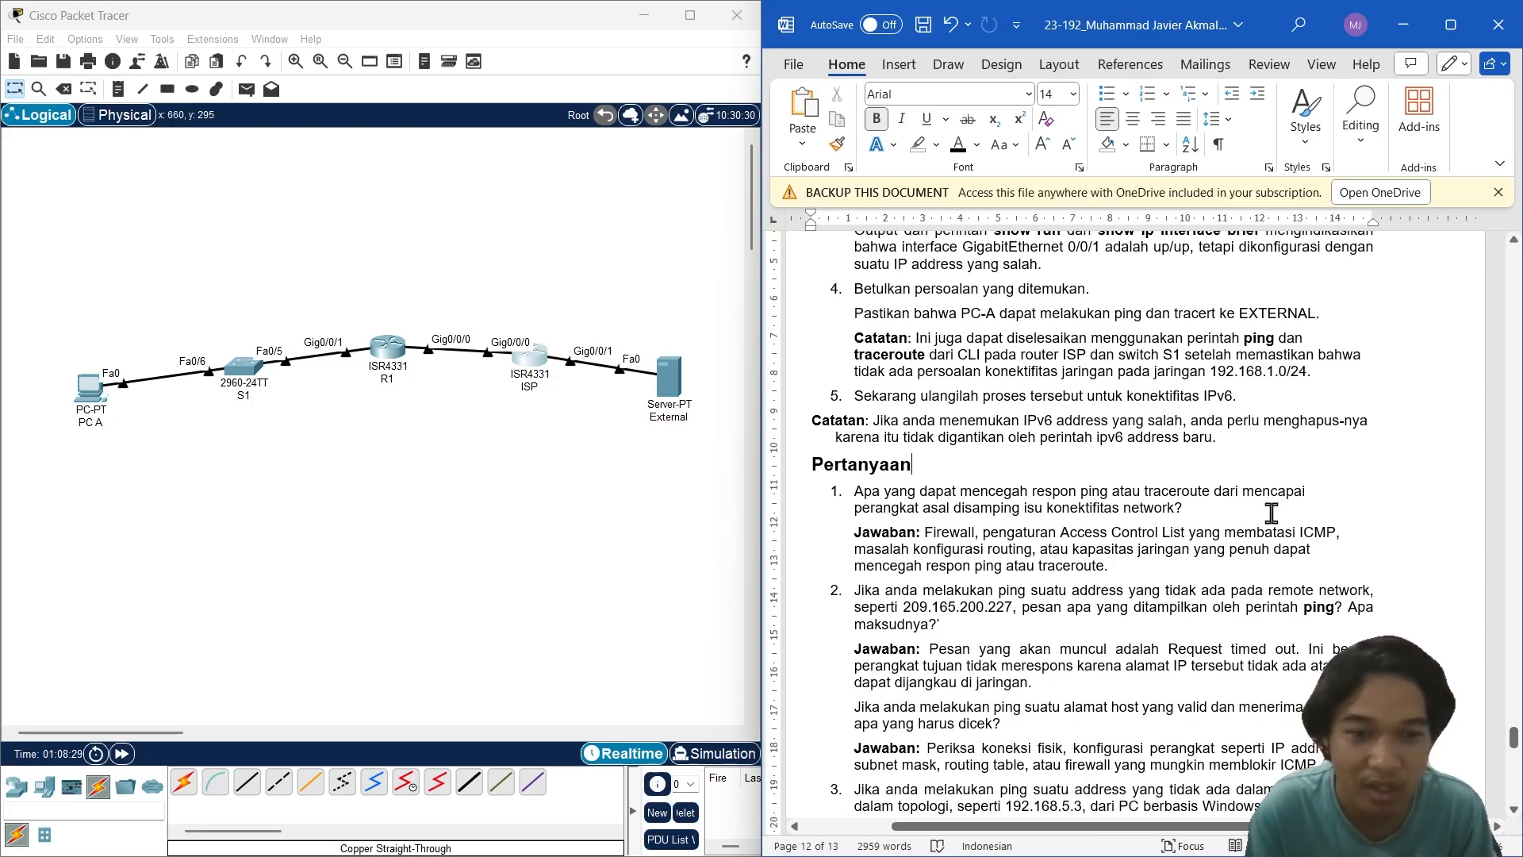
{"action": "left_click", "coordinate": [987, 622]}
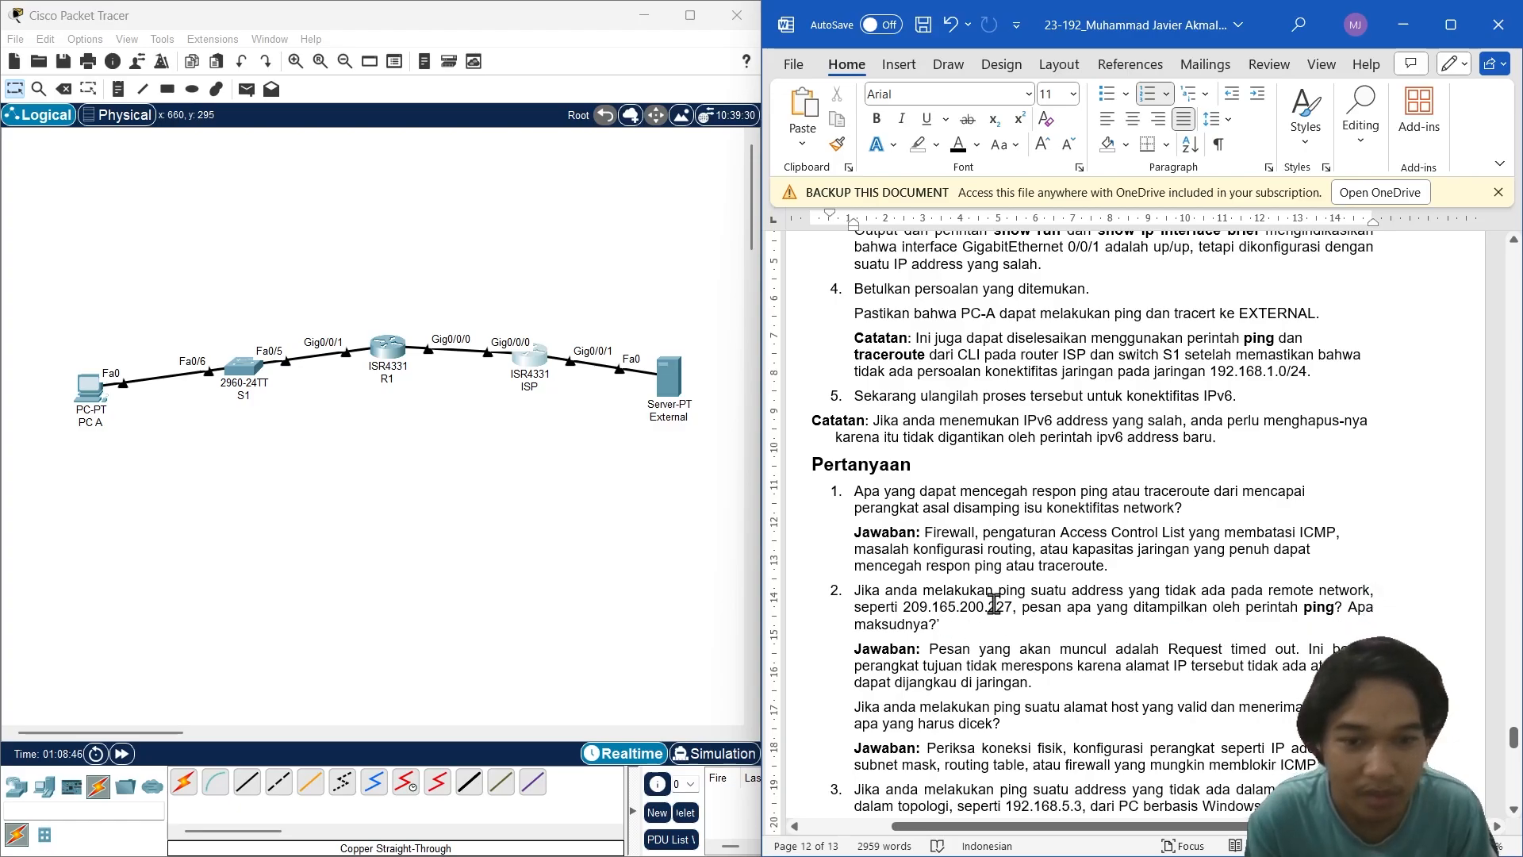
{"action": "scroll", "coordinate": [1003, 603], "scroll_direction": "down", "scroll_amount": 2}
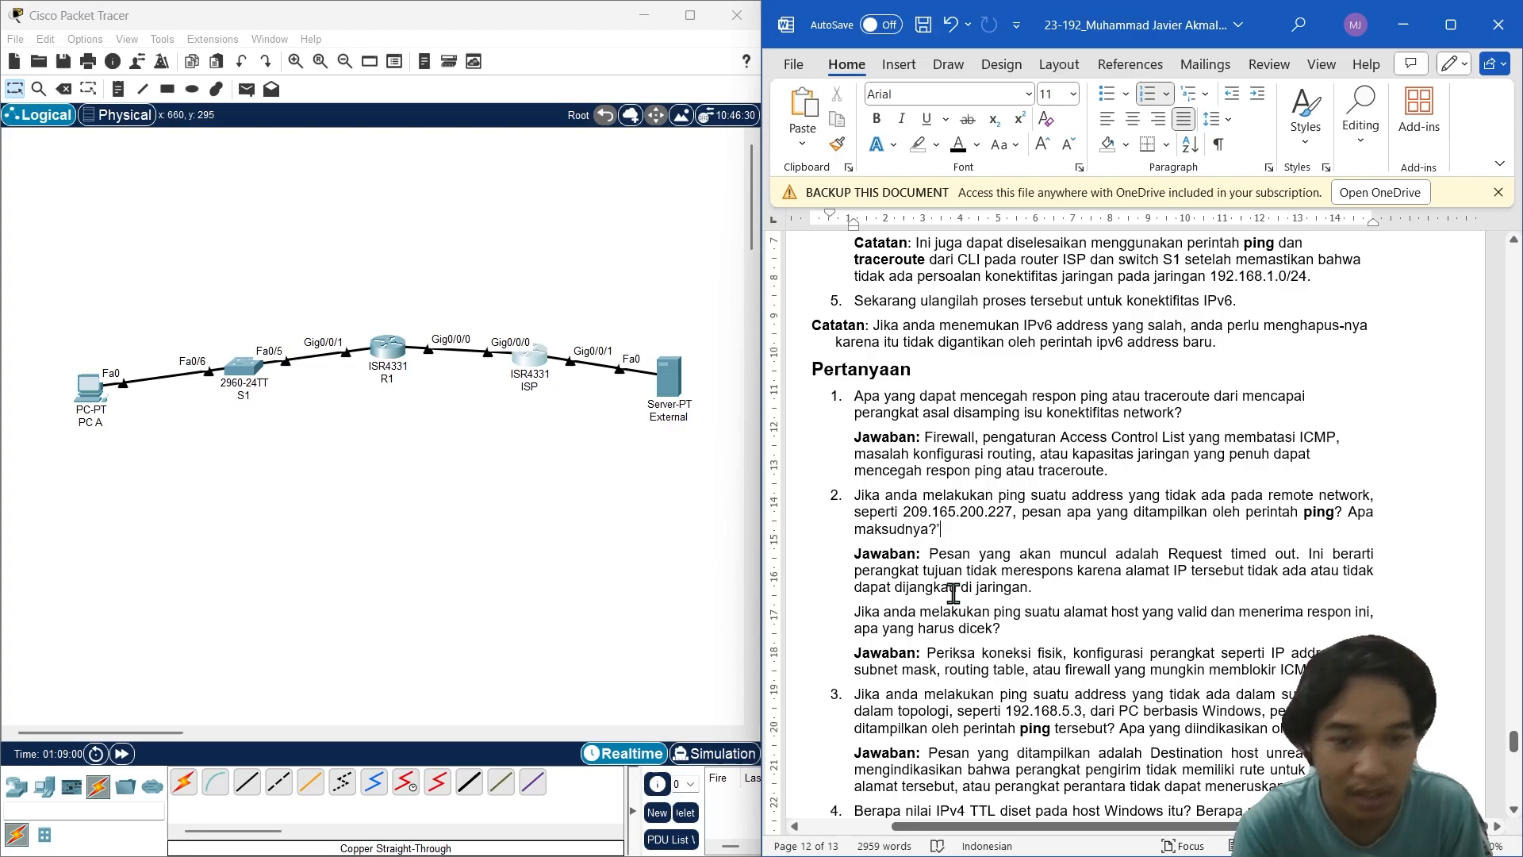
{"action": "scroll", "coordinate": [986, 588], "scroll_direction": "down", "scroll_amount": 2}
{"action": "scroll", "coordinate": [982, 585], "scroll_direction": "up", "scroll_amount": 1}
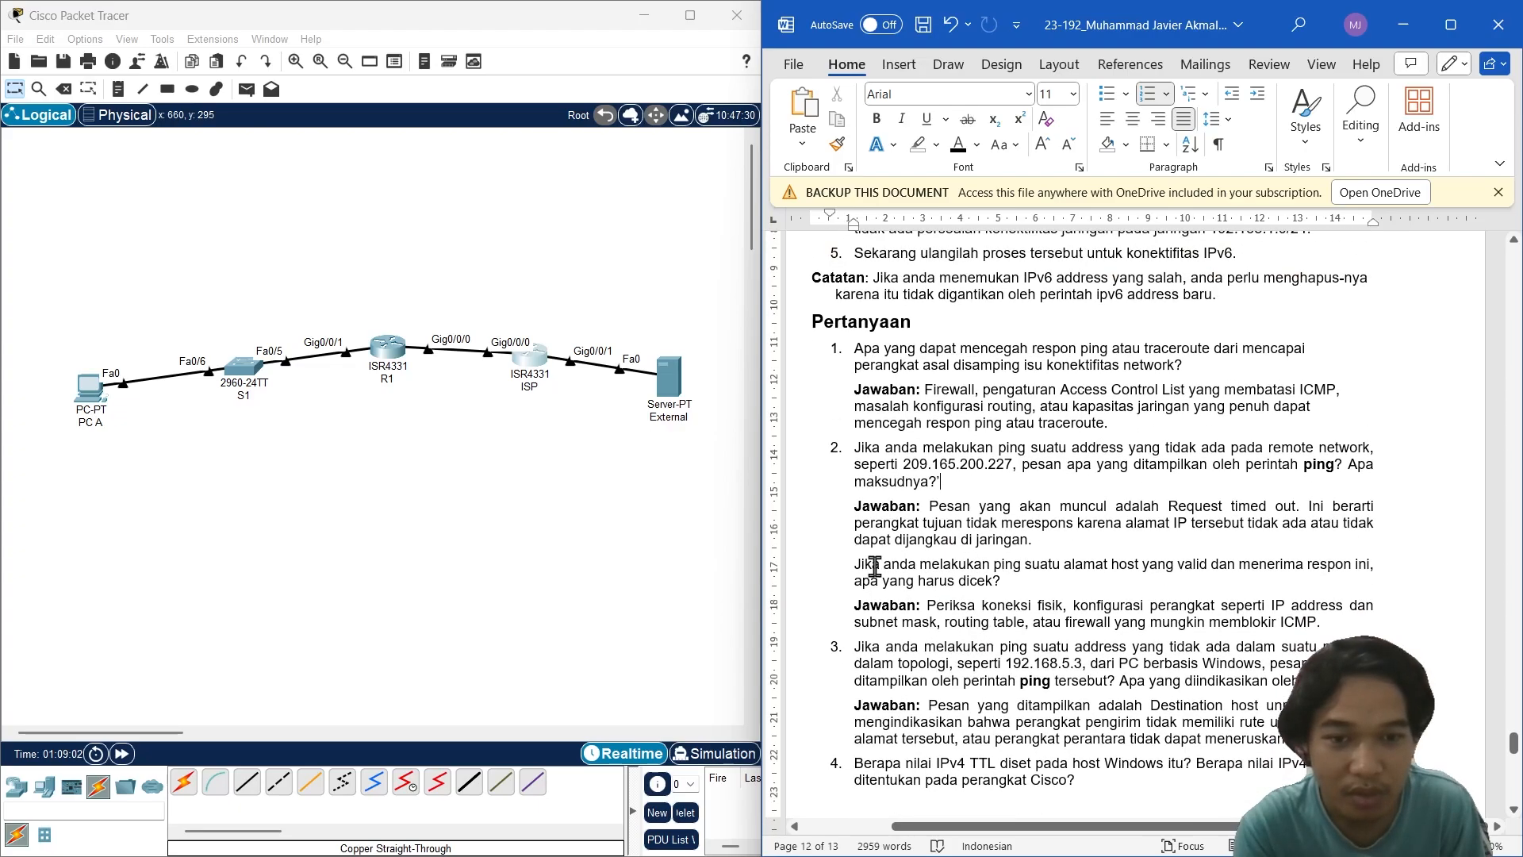
{"action": "double_click", "coordinate": [867, 564]}
{"action": "left_click", "coordinate": [1006, 579]}
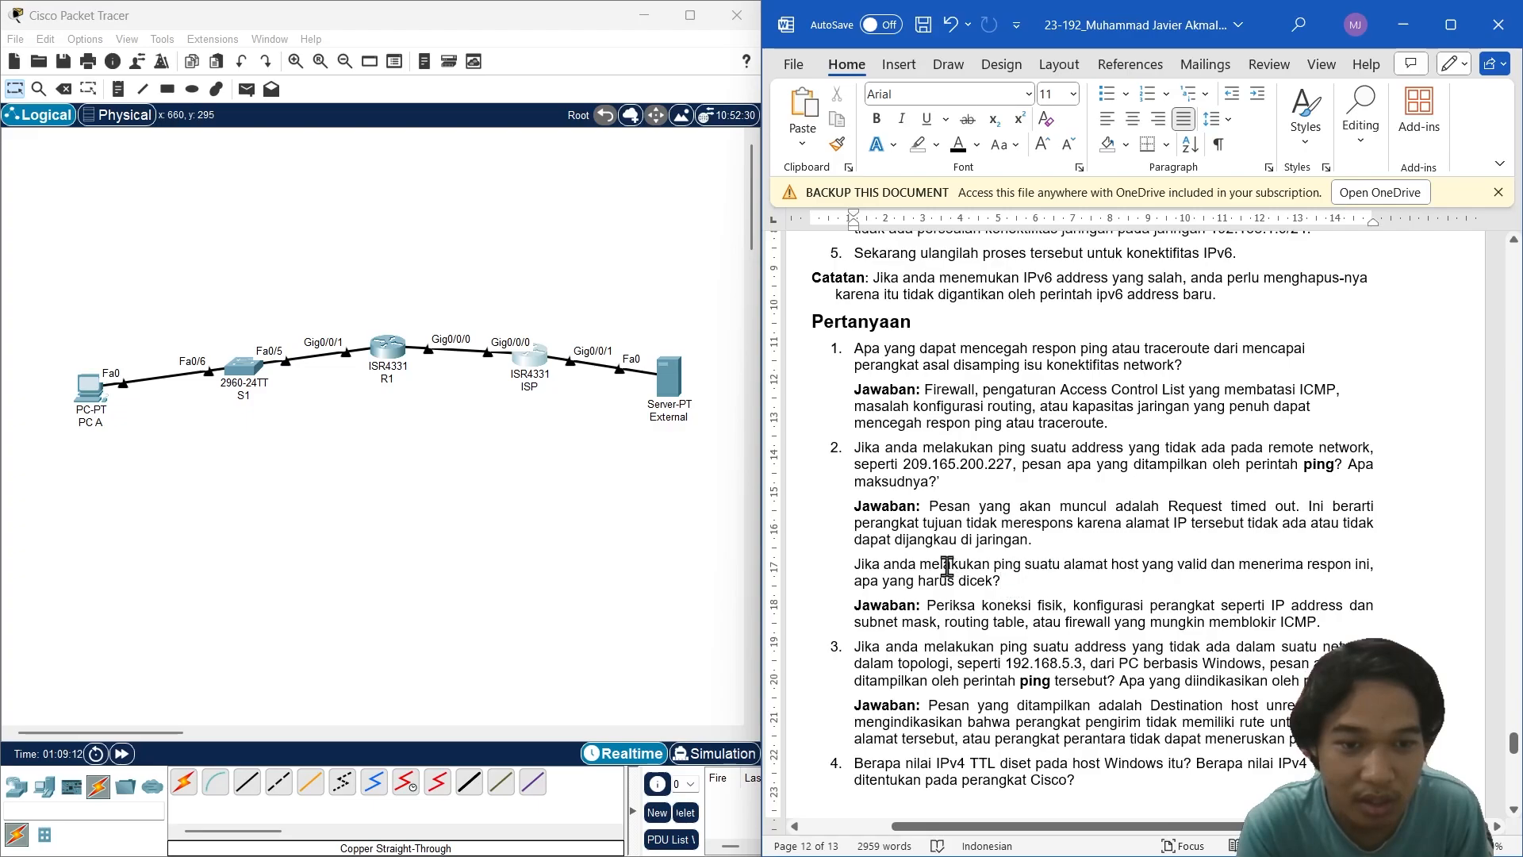
{"action": "left_click_drag", "start_coordinate": [992, 564], "coordinate": [1212, 564]}
{"action": "left_click", "coordinate": [1080, 505]}
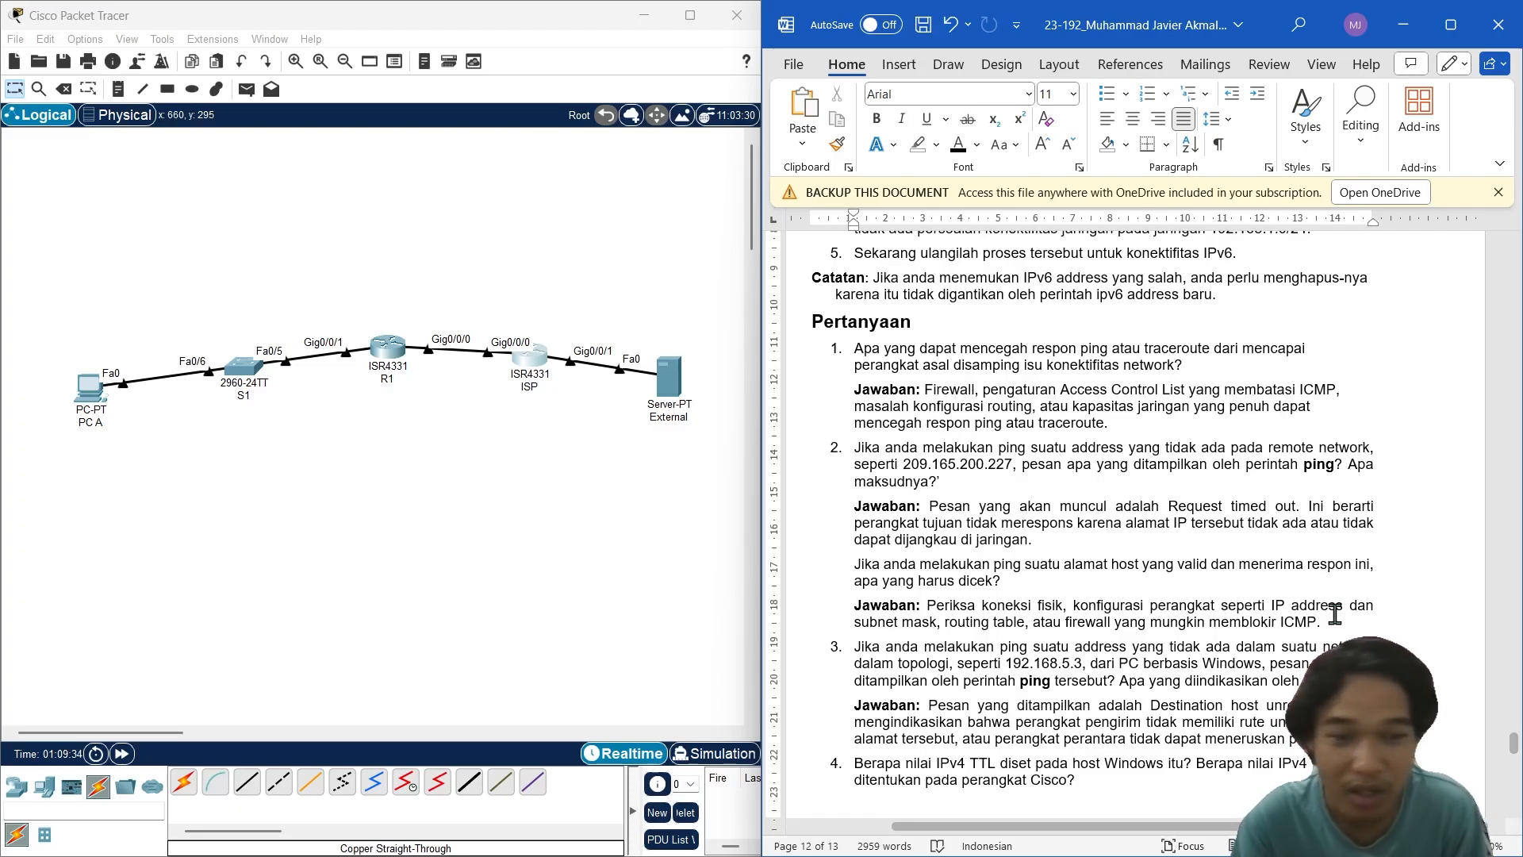
Step: Review Pertanyaan questions 3 to 5 on unreachable networks, IPv4 TTL and IPv6 Hop Limit, with their answers
{"action": "scroll", "coordinate": [1319, 615], "scroll_direction": "down", "scroll_amount": 1}
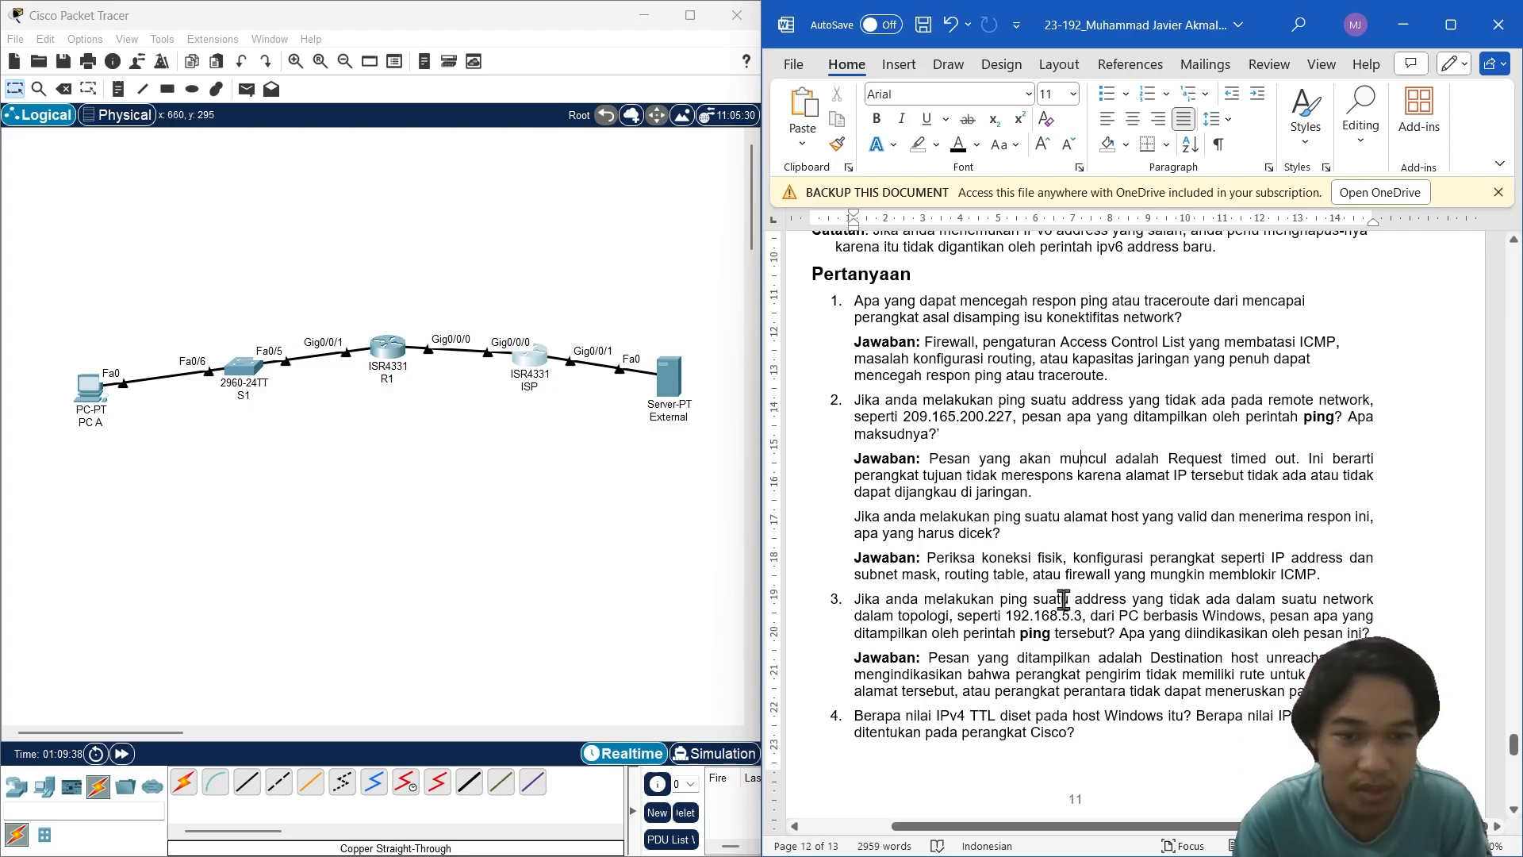
{"action": "scroll", "coordinate": [1063, 601], "scroll_direction": "down", "scroll_amount": 2}
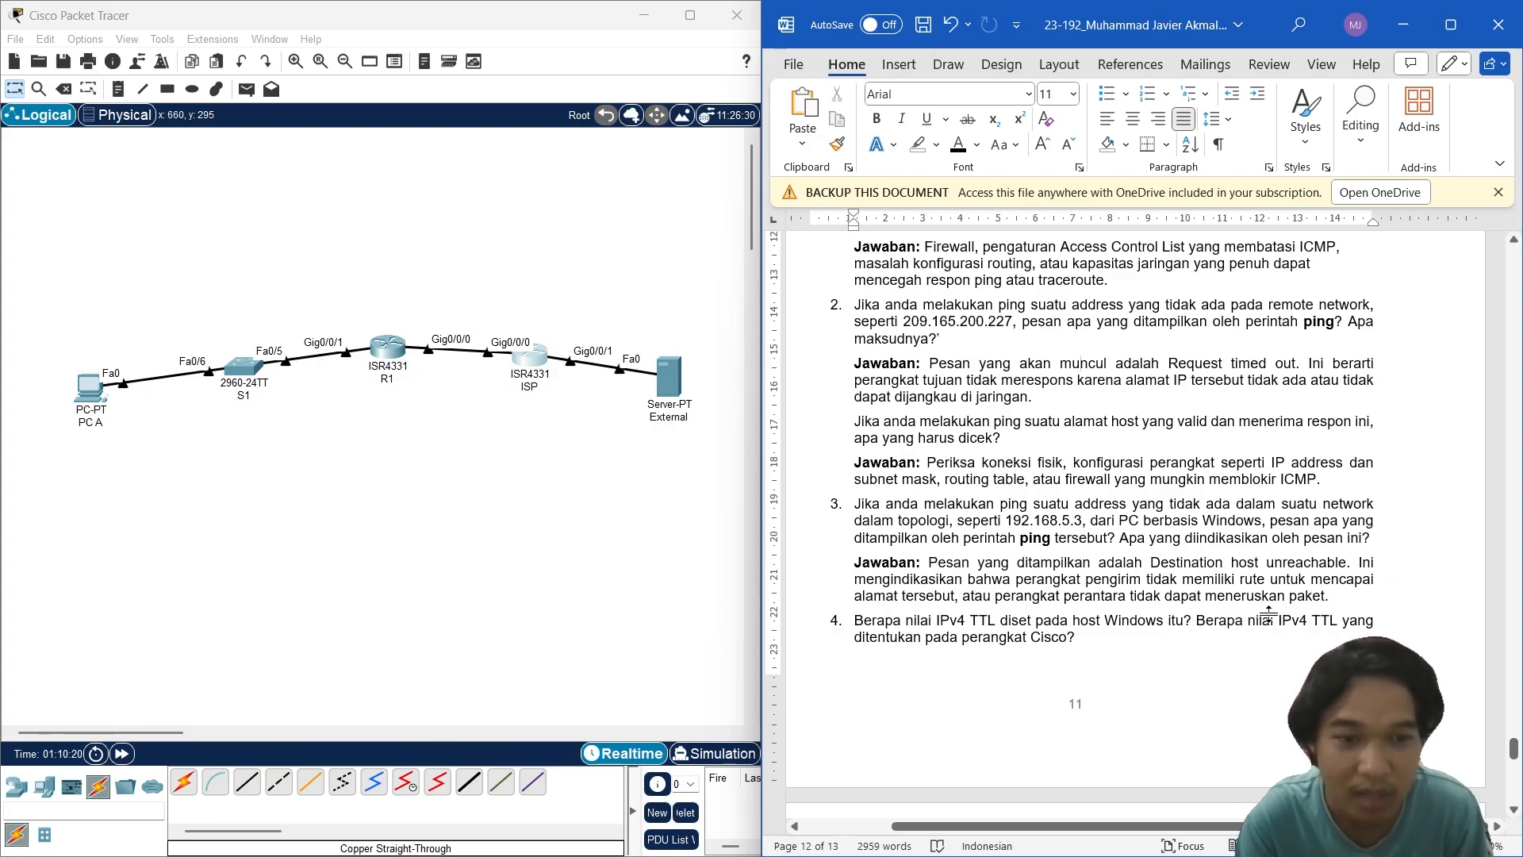
{"action": "scroll", "coordinate": [1335, 585], "scroll_direction": "down", "scroll_amount": 2}
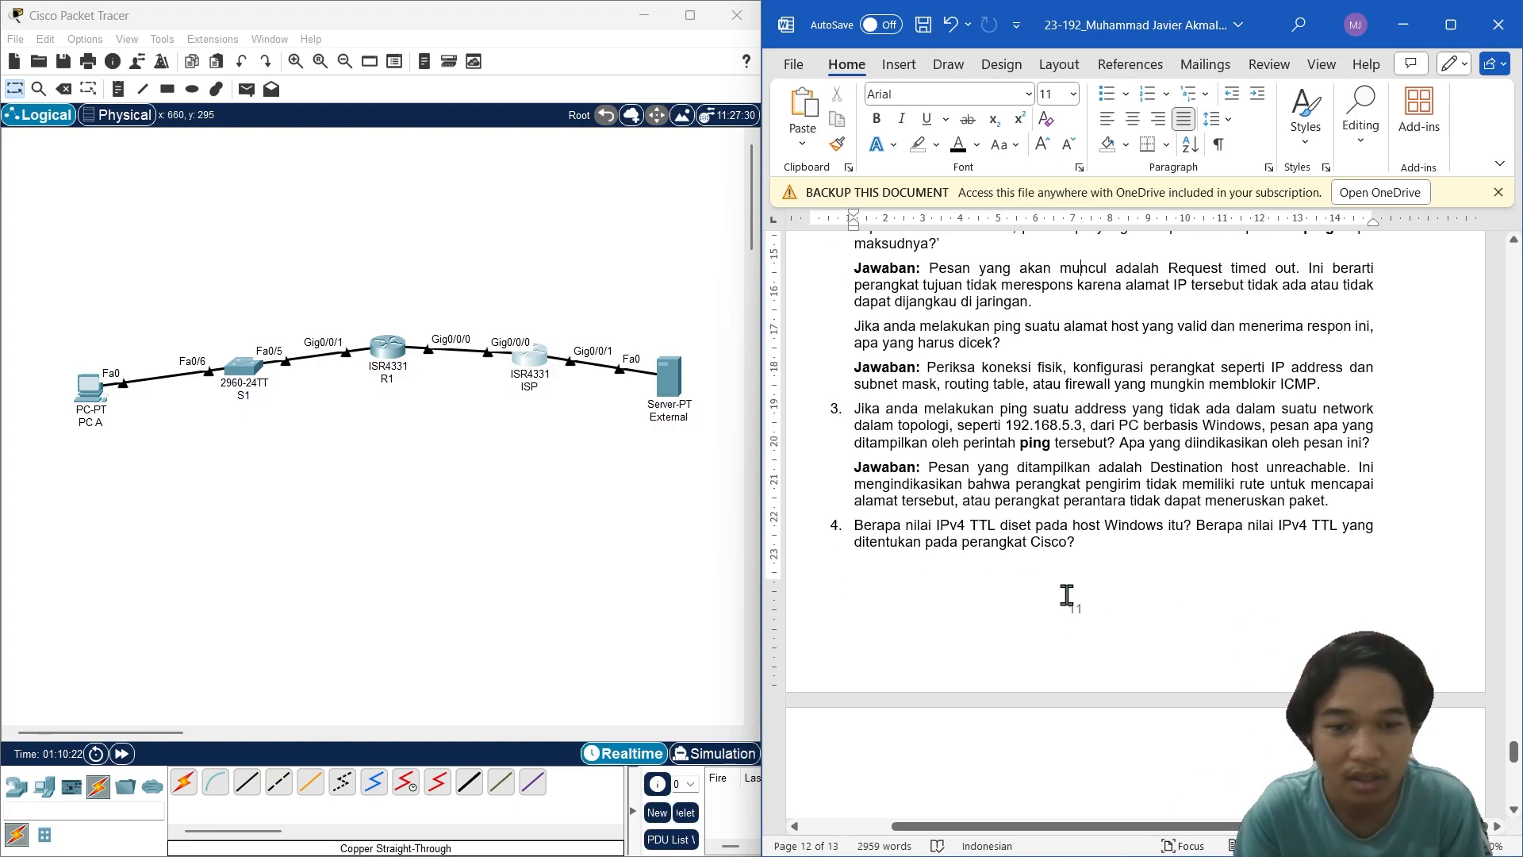
{"action": "scroll", "coordinate": [864, 547], "scroll_direction": "down", "scroll_amount": 2}
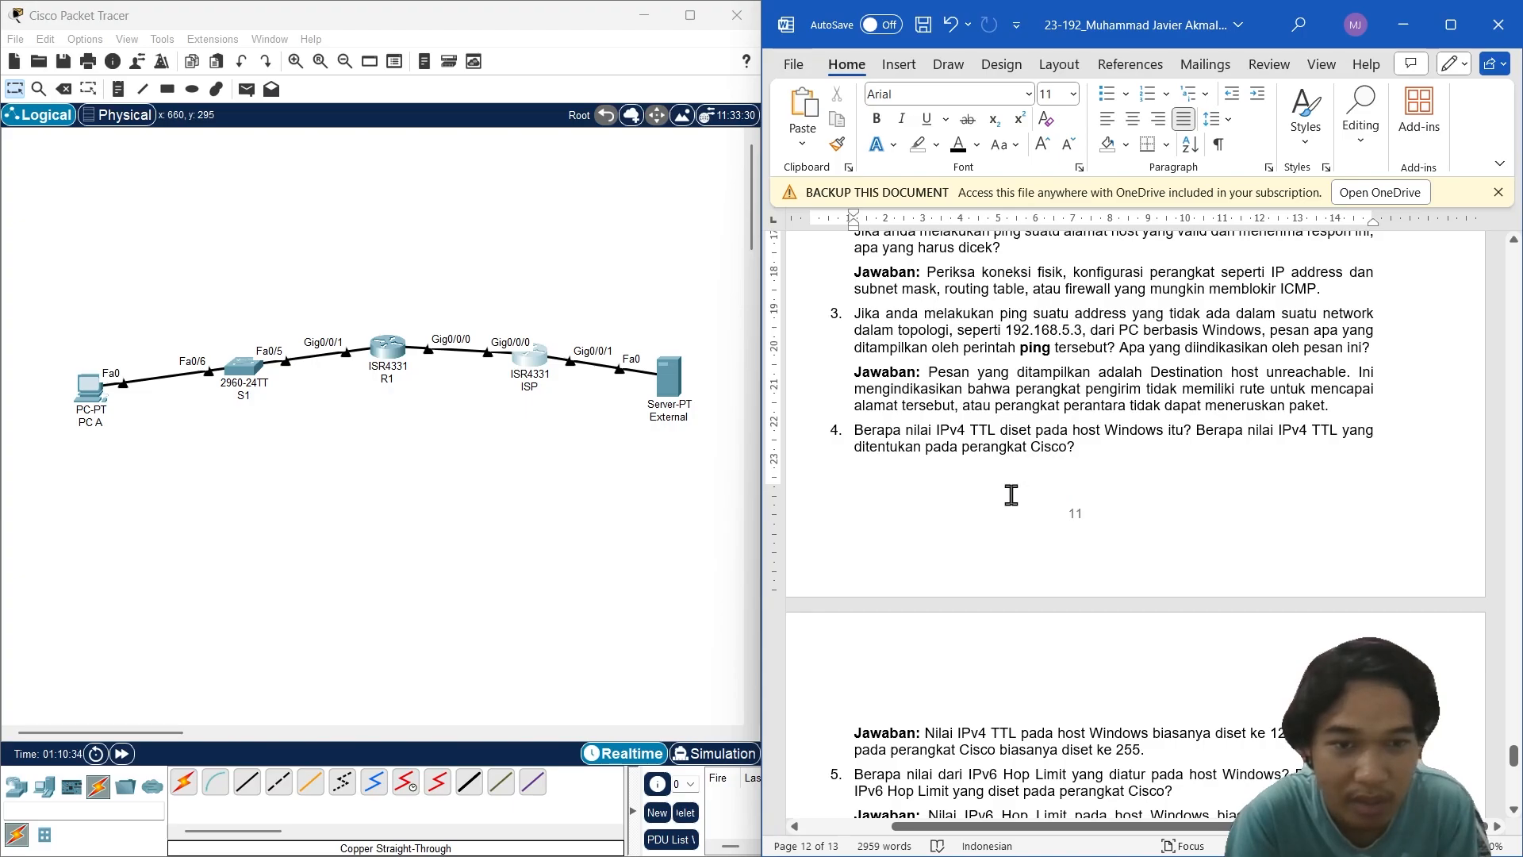
{"action": "scroll", "coordinate": [1007, 499], "scroll_direction": "down", "scroll_amount": 6}
{"action": "scroll", "coordinate": [985, 517], "scroll_direction": "up", "scroll_amount": 4}
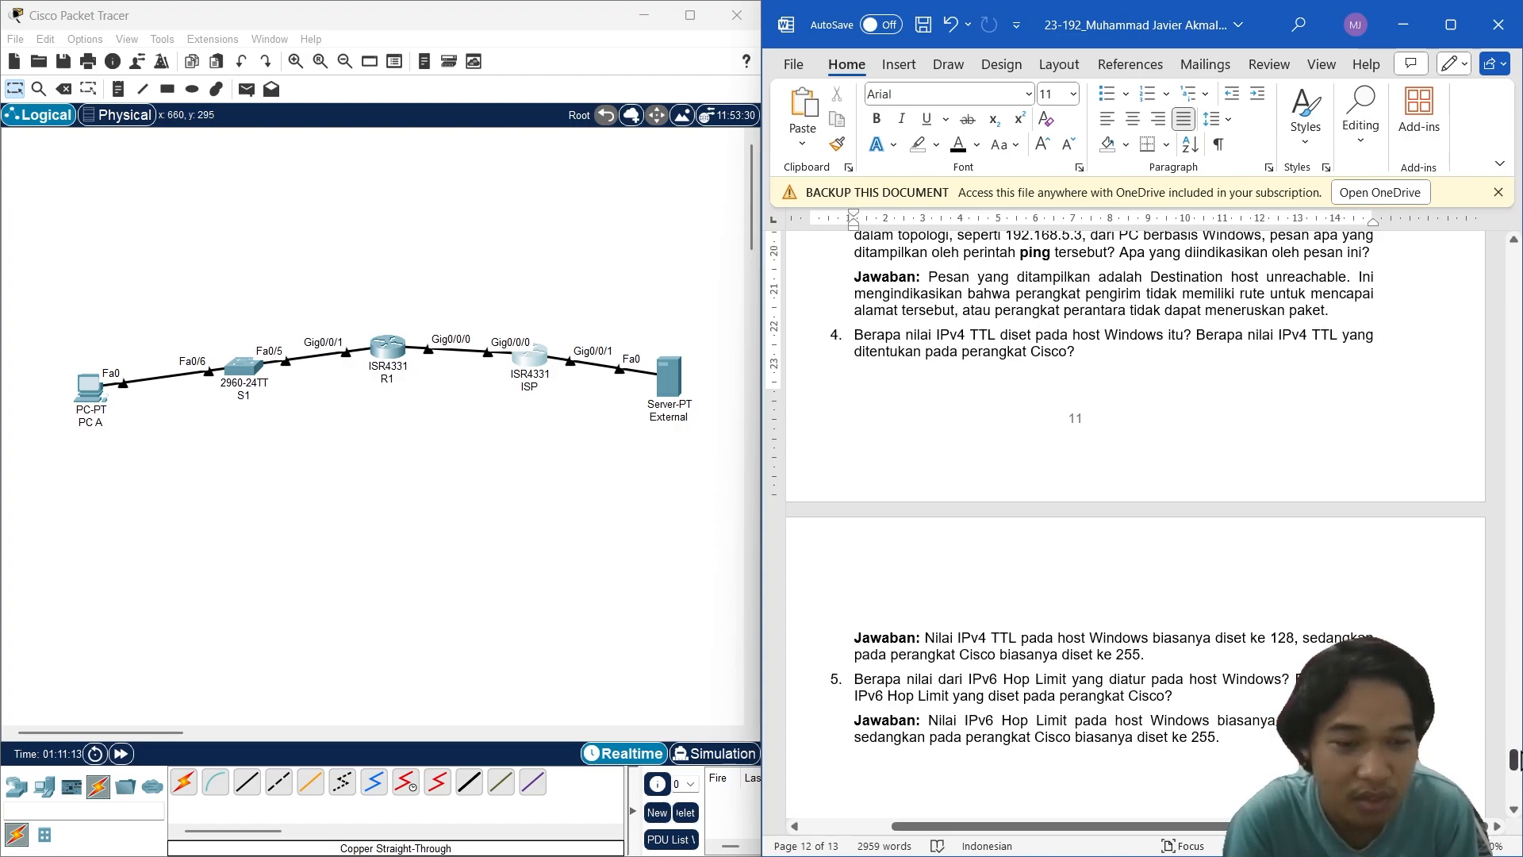
Step: Look up the explanation of the maximum TTL and Hop Limit value in the introduction of Latihan 2
{"action": "left_click_drag", "start_coordinate": [1514, 763], "coordinate": [1474, 595]}
{"action": "scroll", "coordinate": [1275, 656], "scroll_direction": "up", "scroll_amount": 10}
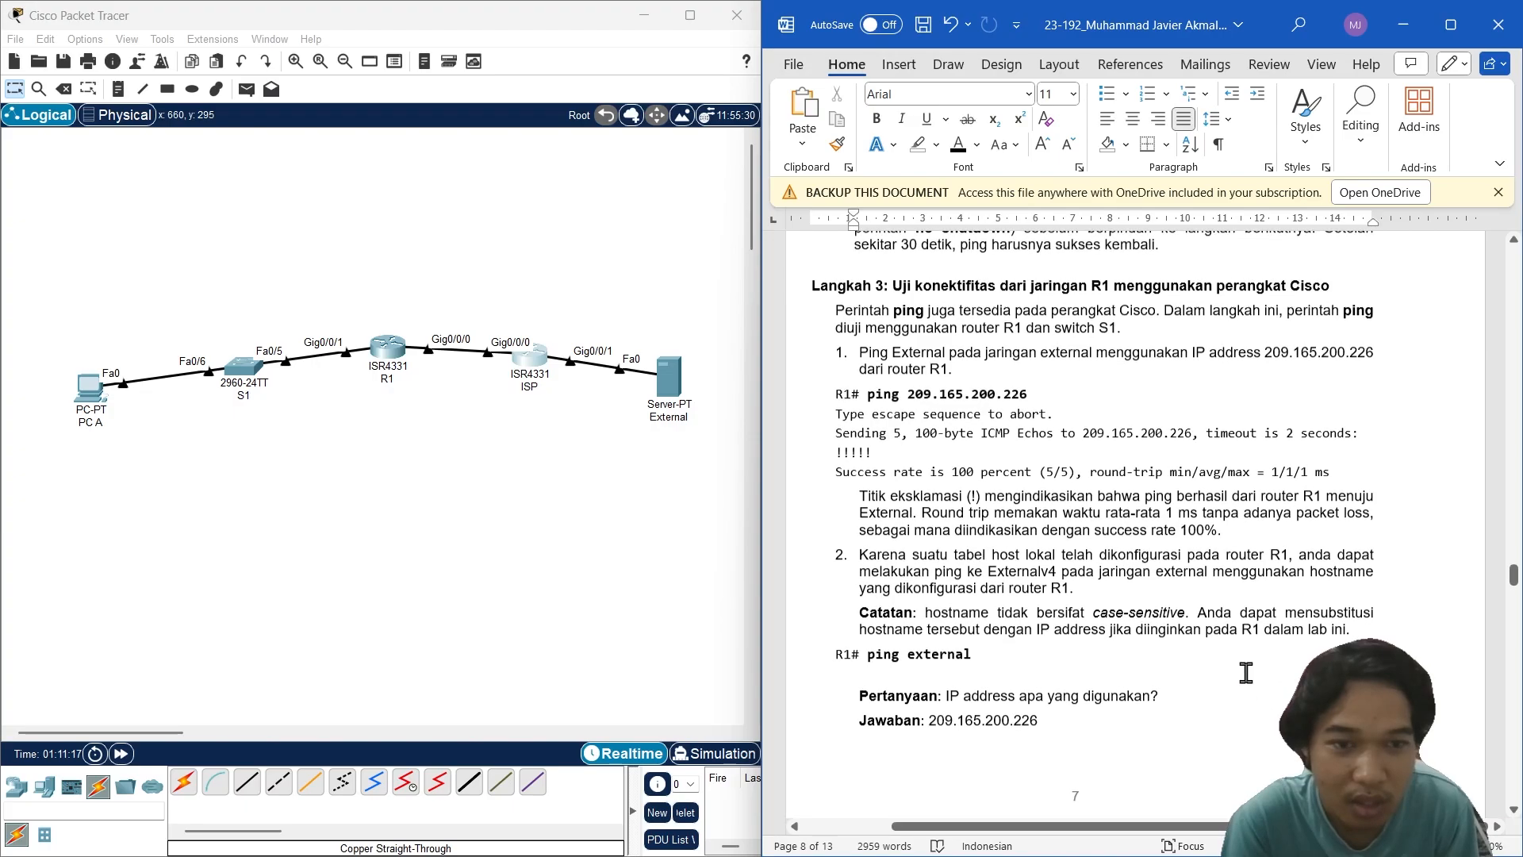
{"action": "scroll", "coordinate": [1188, 685], "scroll_direction": "up", "scroll_amount": 10}
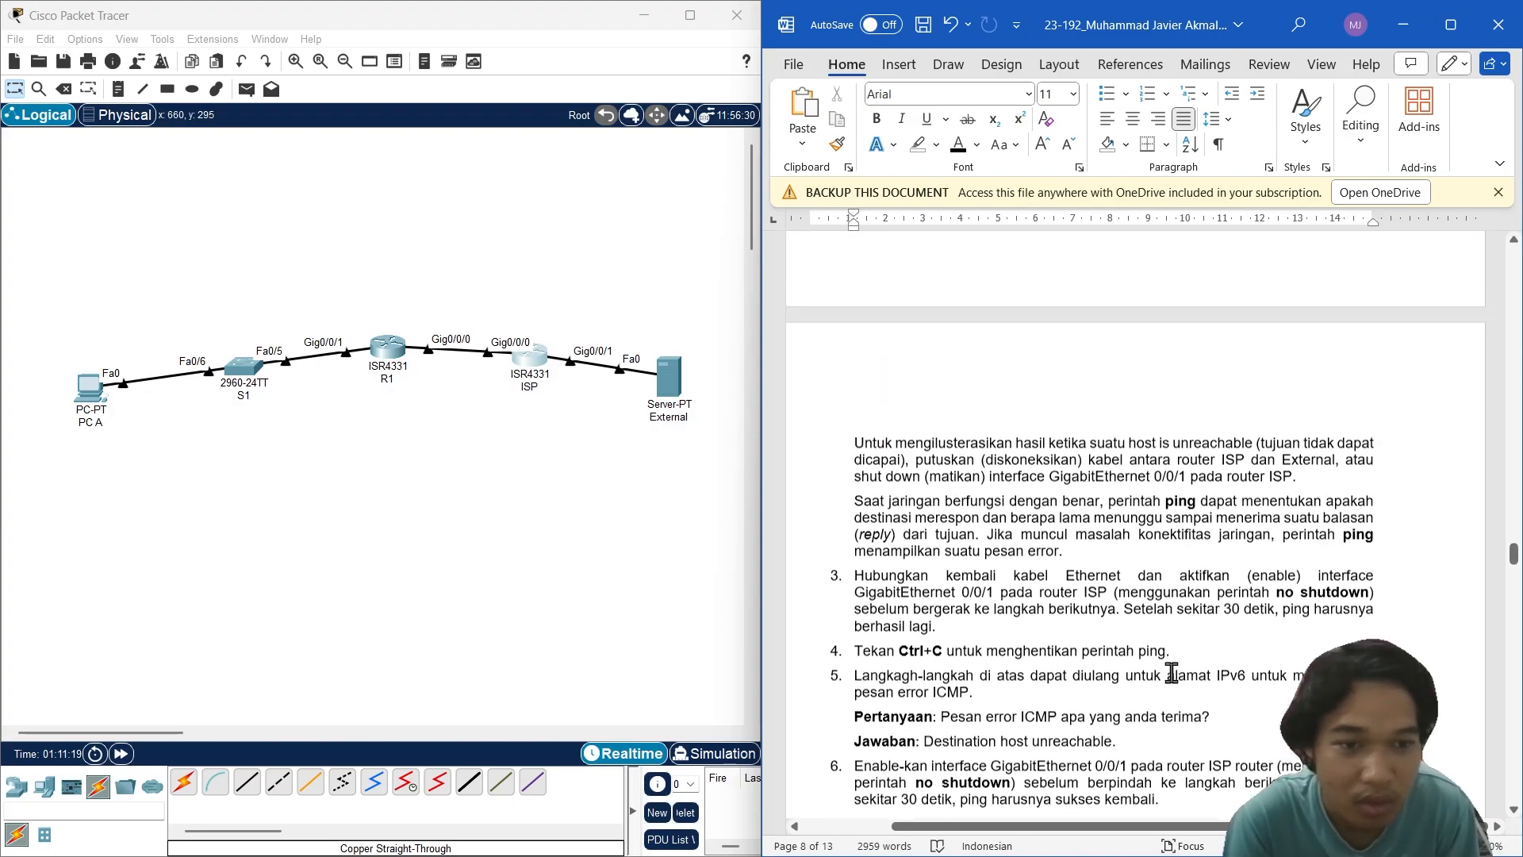
{"action": "scroll", "coordinate": [1174, 688], "scroll_direction": "up", "scroll_amount": 10}
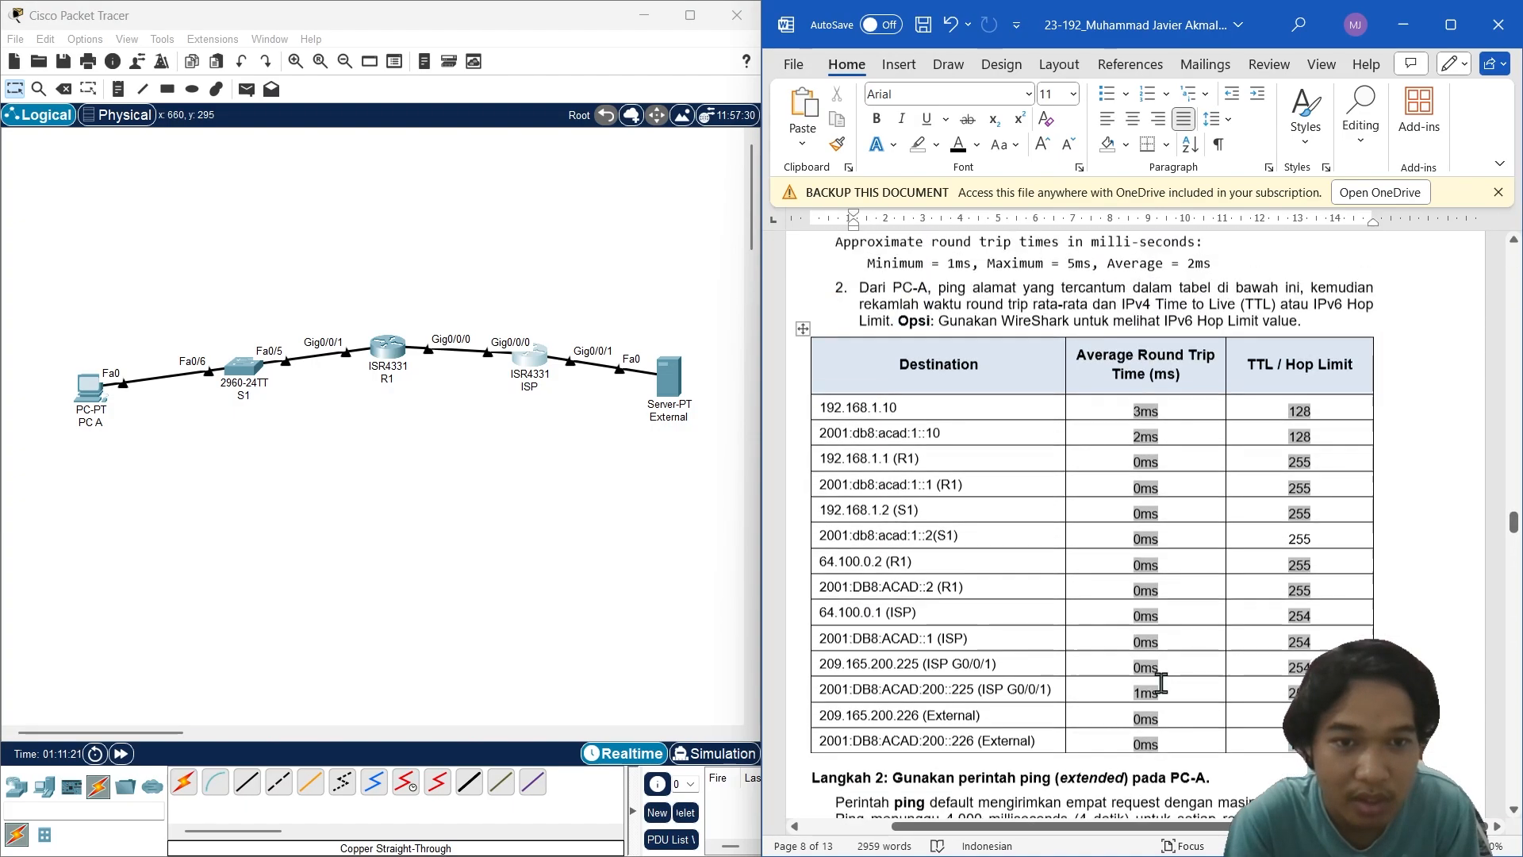
{"action": "scroll", "coordinate": [1161, 691], "scroll_direction": "up", "scroll_amount": 10}
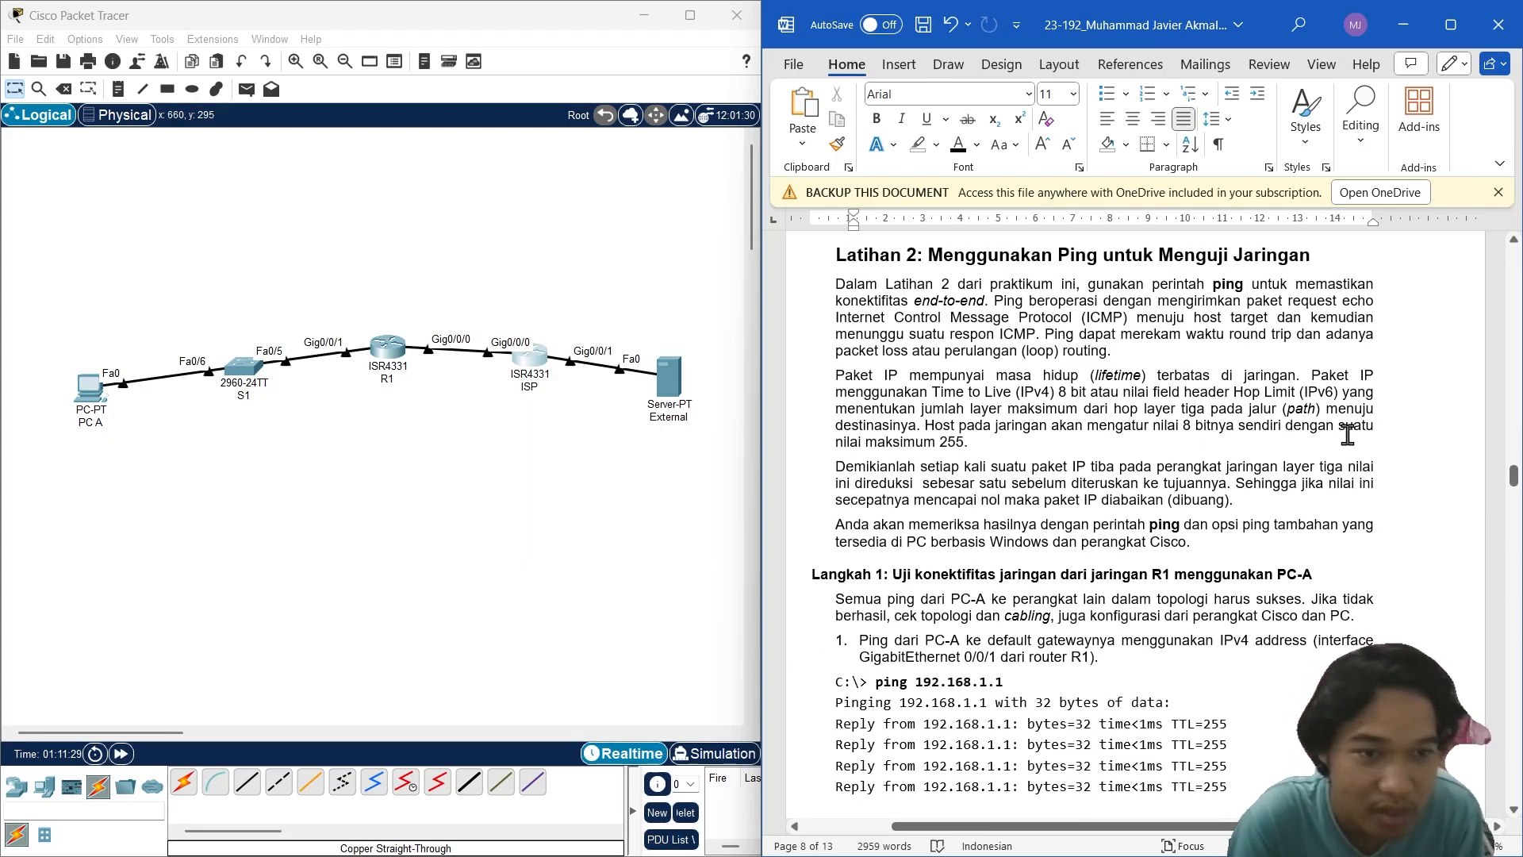
{"action": "left_click_drag", "start_coordinate": [841, 449], "coordinate": [975, 446]}
{"action": "left_click", "coordinate": [1039, 446]}
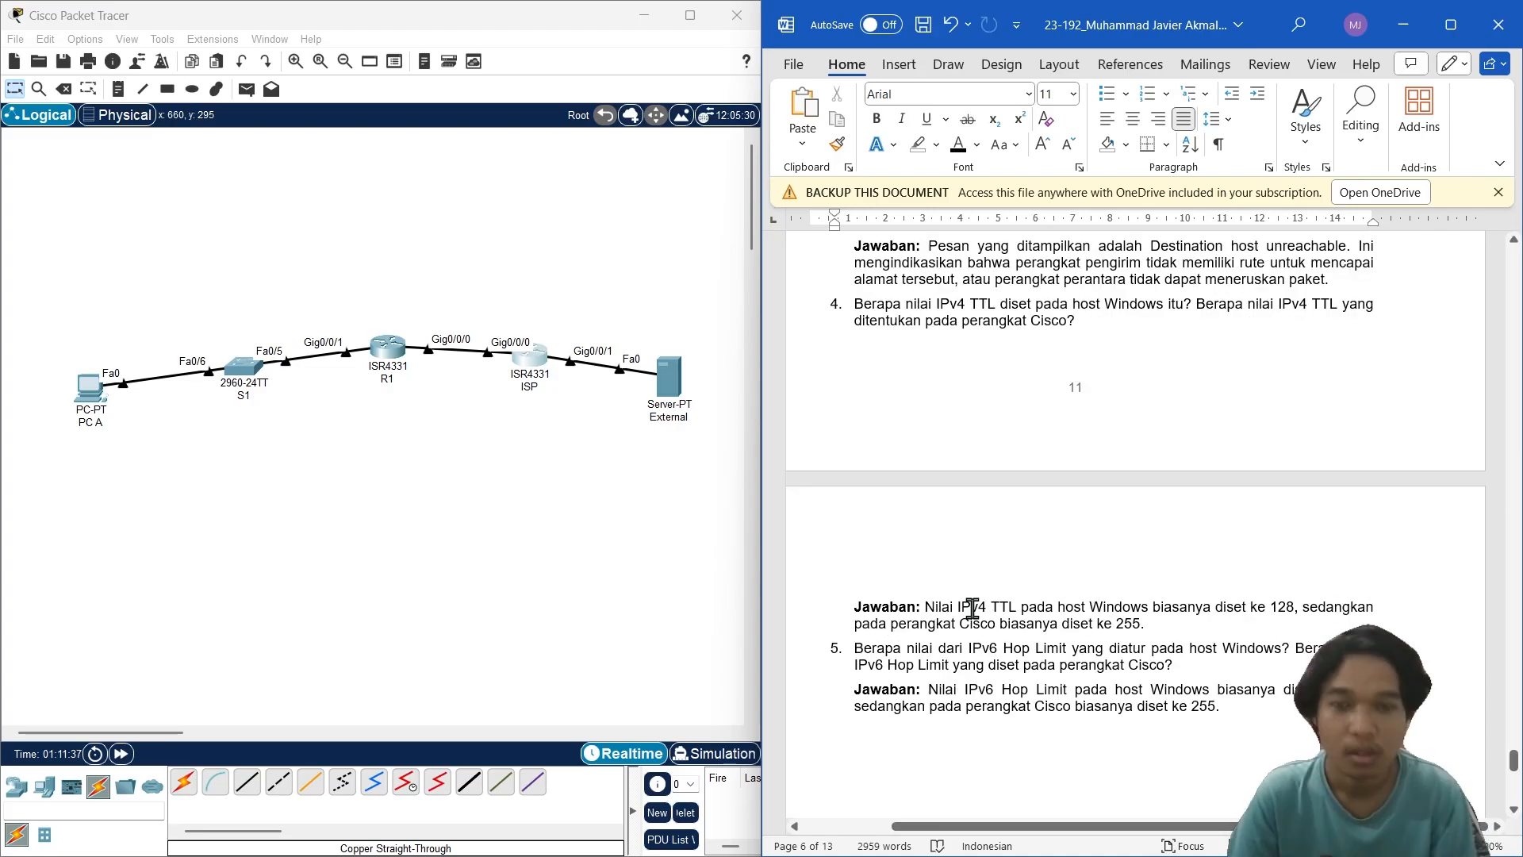